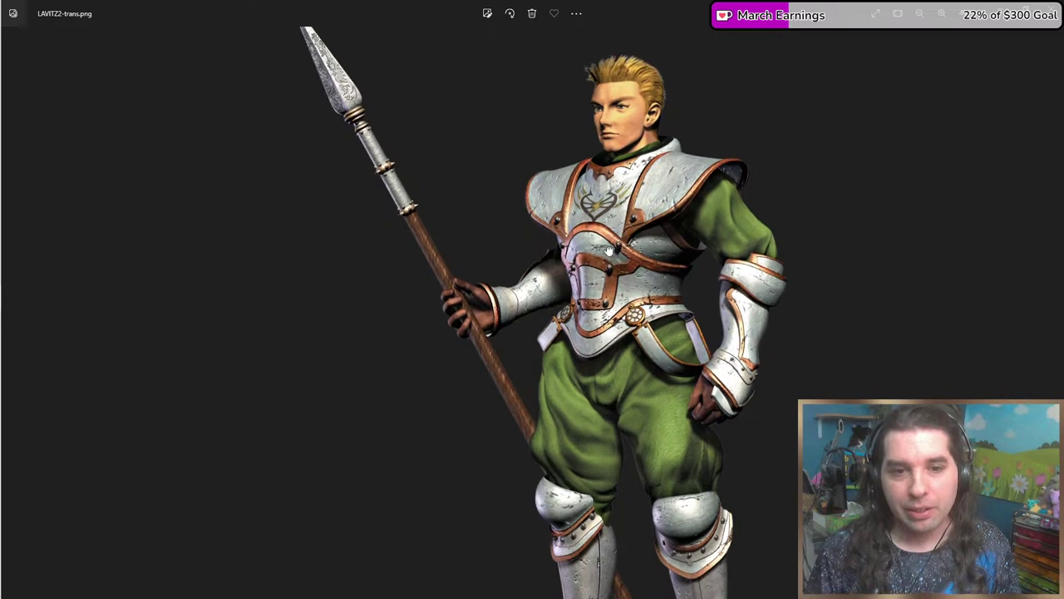
Examine the face, chest armour and armoured boots of the LAVITZ2-trans.png render up close.
{"action": "scroll", "coordinate": [599, 303], "scroll_direction": "up", "scroll_amount": 5}
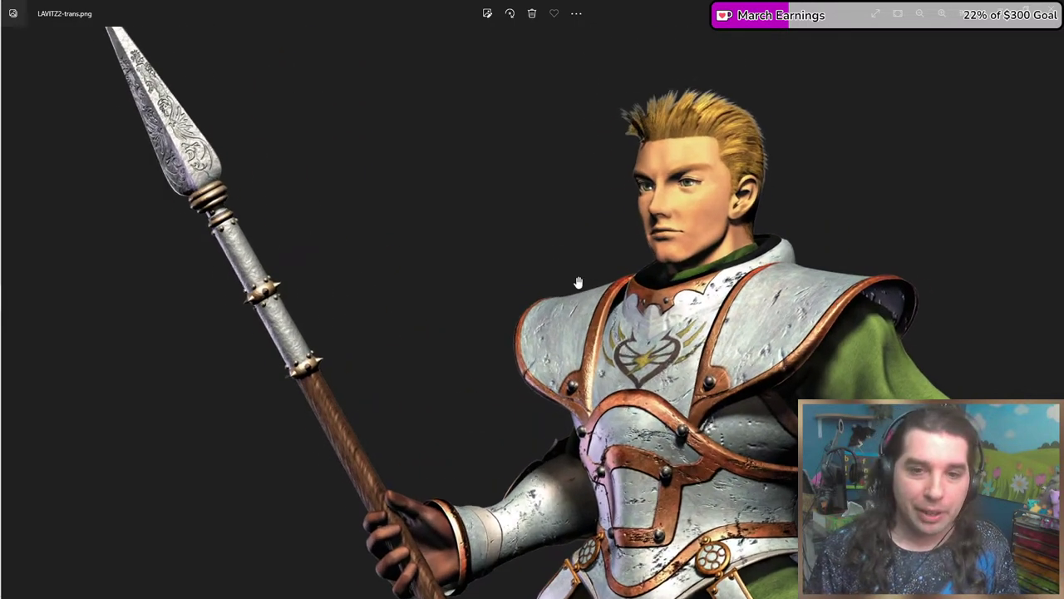
{"action": "scroll", "coordinate": [531, 349], "scroll_direction": "up", "scroll_amount": 5}
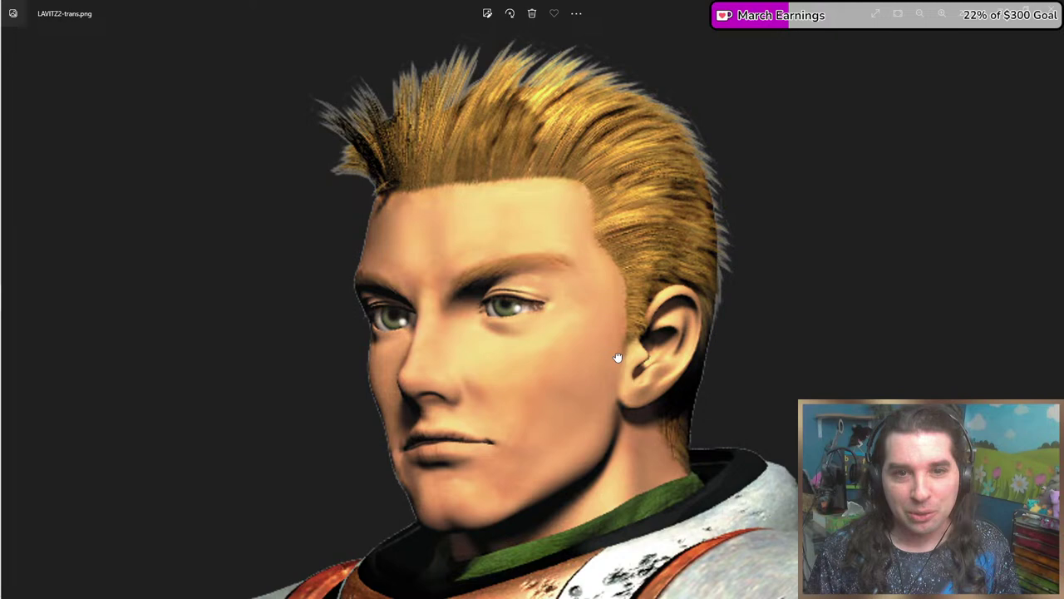
{"action": "left_click_drag", "start_coordinate": [617, 358], "coordinate": [626, 374]}
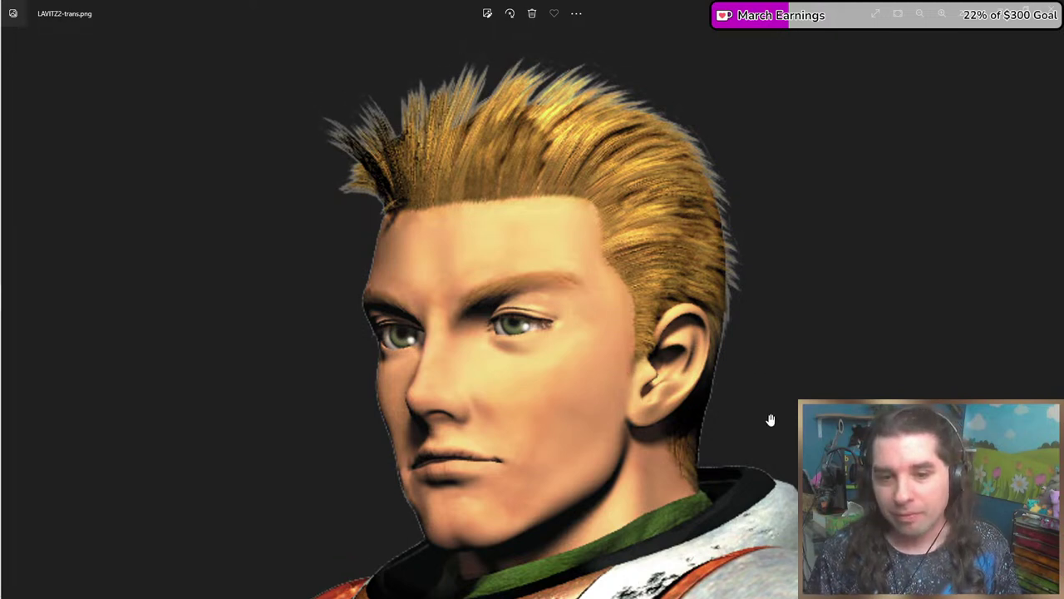
{"action": "scroll", "coordinate": [770, 419], "scroll_direction": "down", "scroll_amount": 3}
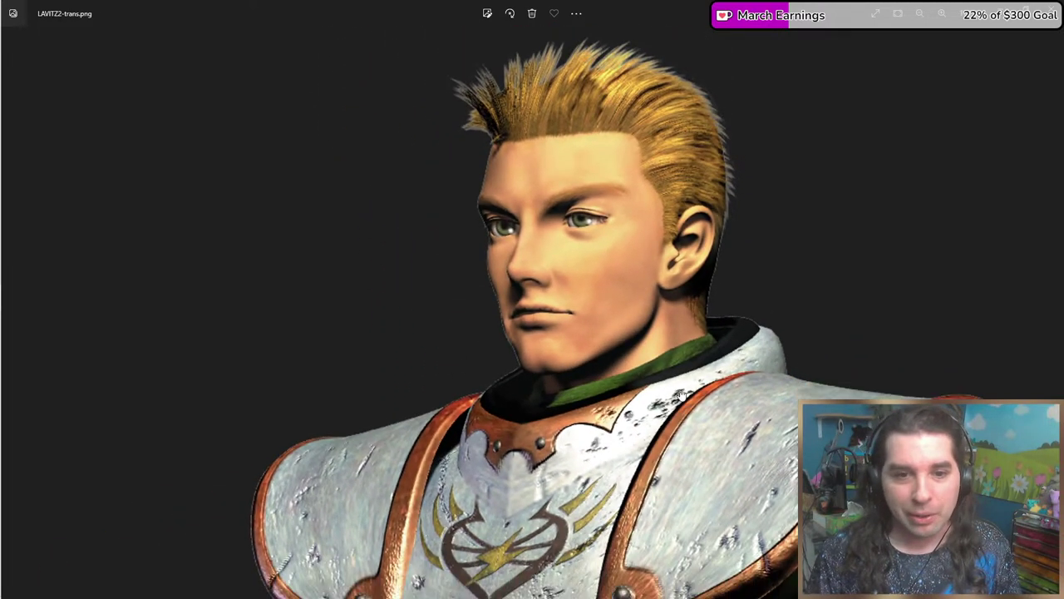
{"action": "scroll", "coordinate": [680, 396], "scroll_direction": "up", "scroll_amount": 3}
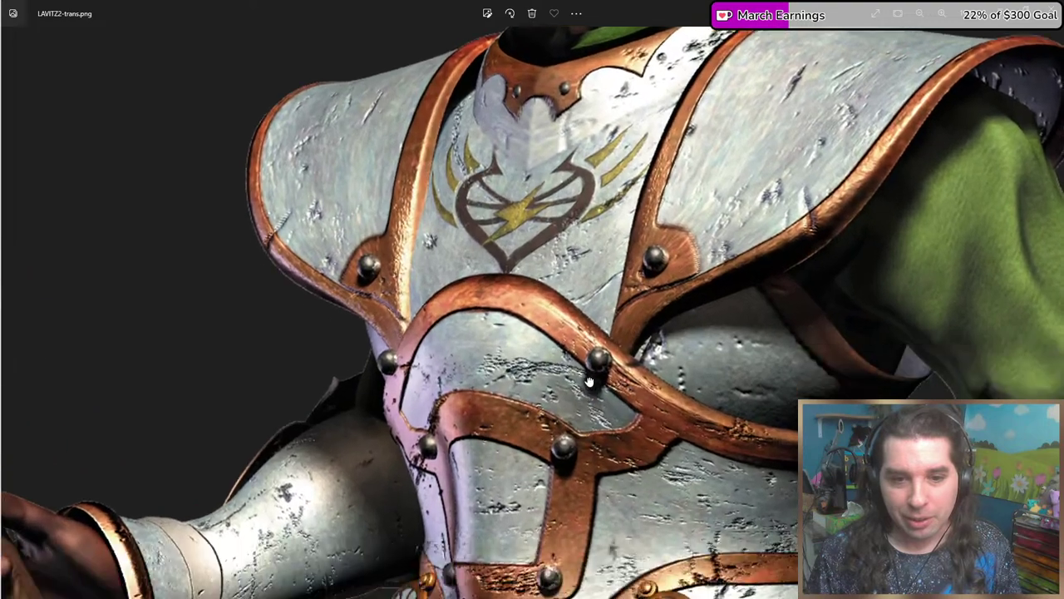
{"action": "left_click_drag", "start_coordinate": [588, 381], "coordinate": [642, 257]}
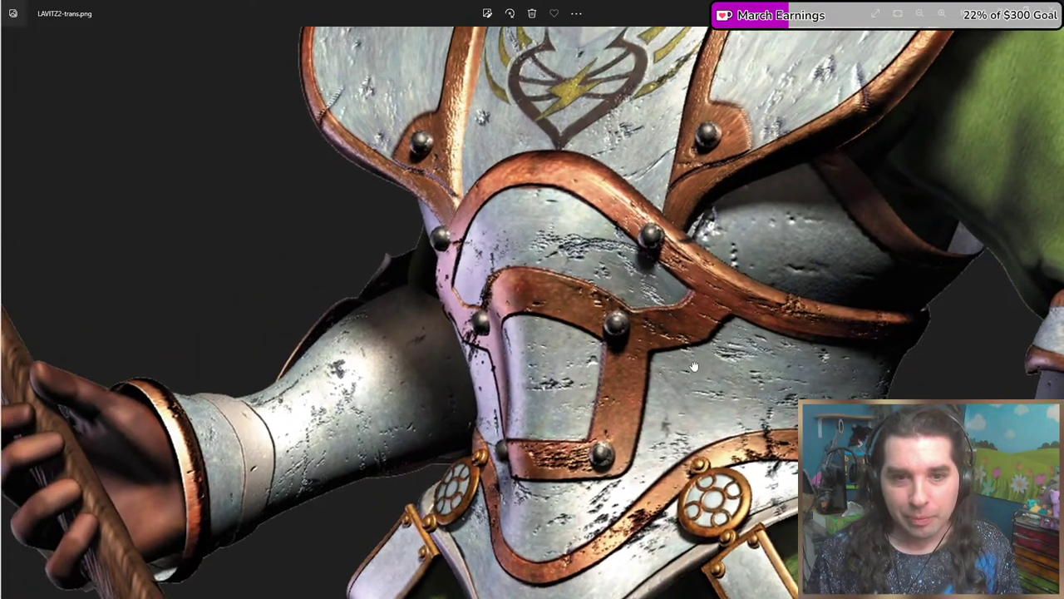
{"action": "left_click_drag", "start_coordinate": [694, 366], "coordinate": [804, 235]}
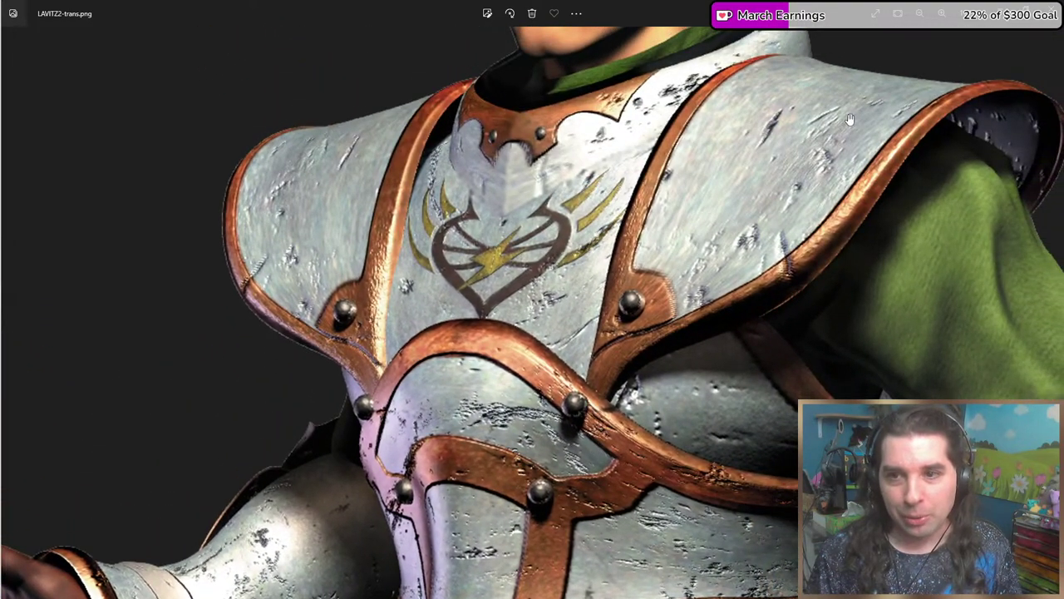
{"action": "left_click_drag", "start_coordinate": [549, 308], "coordinate": [585, 197]}
{"action": "left_click_drag", "start_coordinate": [660, 504], "coordinate": [440, 50]}
{"action": "left_click_drag", "start_coordinate": [499, 292], "coordinate": [501, 114]}
{"action": "left_click_drag", "start_coordinate": [523, 313], "coordinate": [523, 114]}
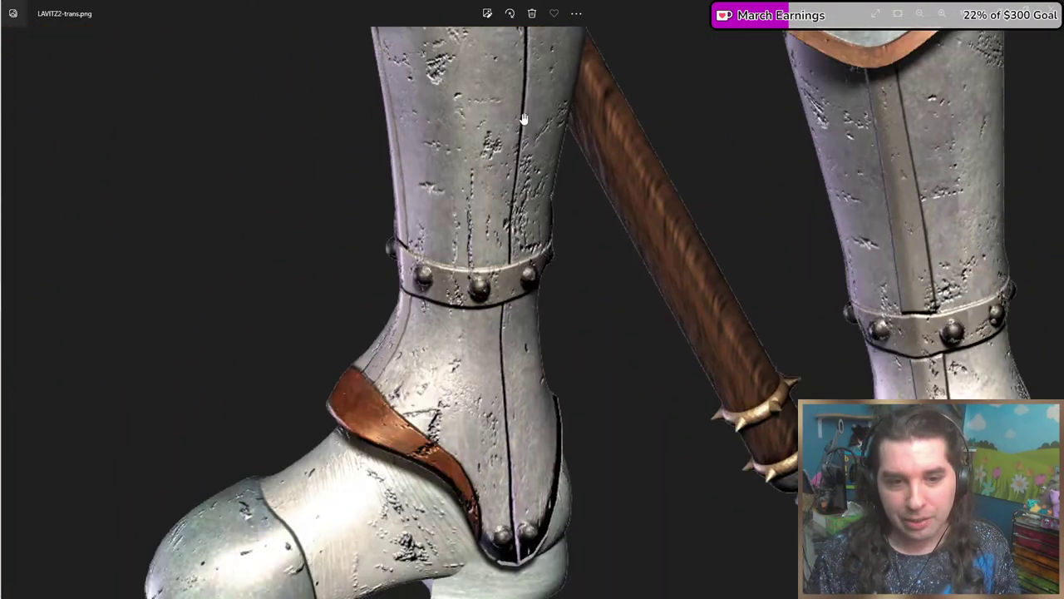
{"action": "left_click_drag", "start_coordinate": [529, 366], "coordinate": [530, 240]}
Inspect the engraved spearhead of the LAVITZ2-trans.png render up close, and close the image.
{"action": "scroll", "coordinate": [530, 240], "scroll_direction": "down", "scroll_amount": 4}
{"action": "left_click_drag", "start_coordinate": [442, 149], "coordinate": [459, 351]}
{"action": "left_click_drag", "start_coordinate": [228, 21], "coordinate": [225, 175]}
{"action": "scroll", "coordinate": [225, 176], "scroll_direction": "up", "scroll_amount": 5}
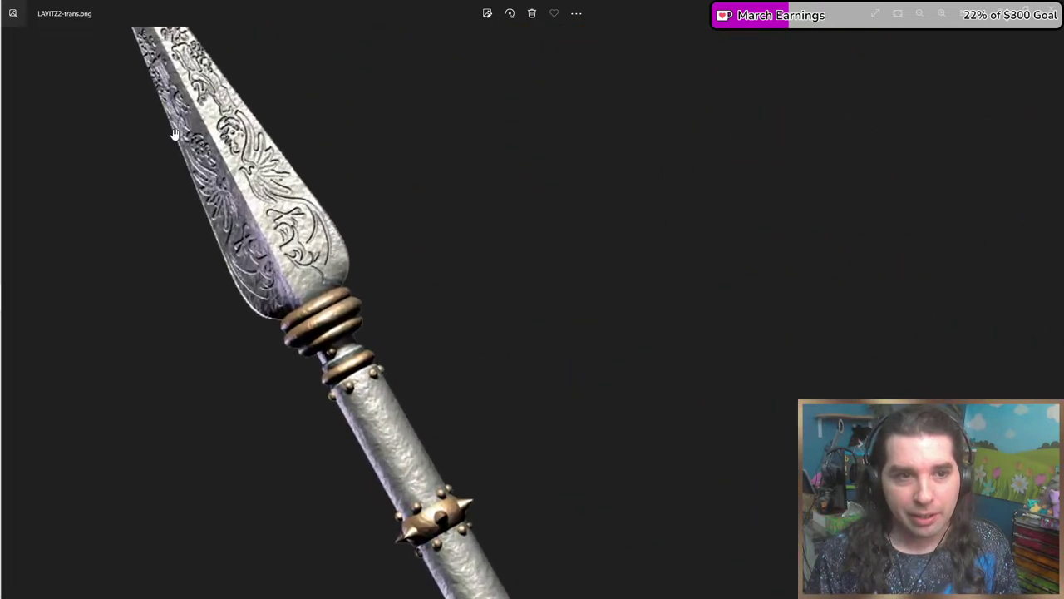
{"action": "scroll", "coordinate": [301, 233], "scroll_direction": "up", "scroll_amount": 5}
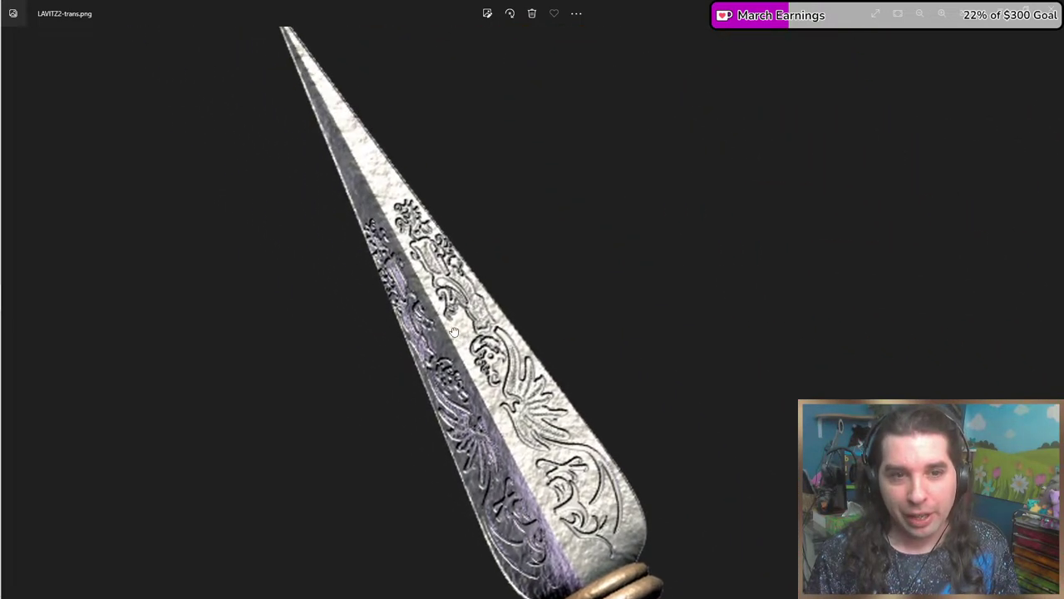
{"action": "left_click_drag", "start_coordinate": [449, 353], "coordinate": [439, 258]}
{"action": "scroll", "coordinate": [429, 233], "scroll_direction": "down", "scroll_amount": 3}
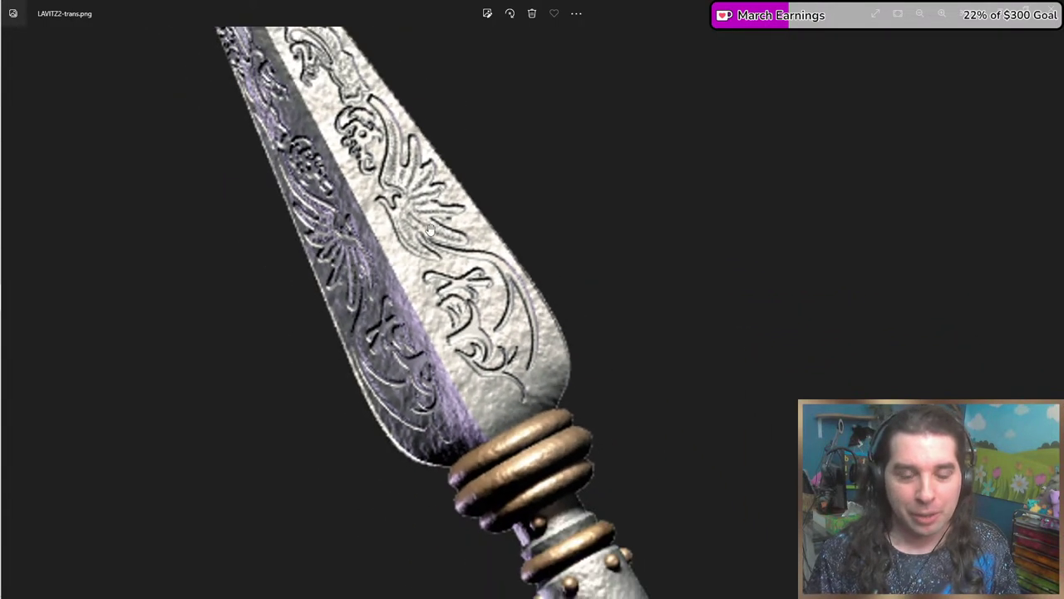
{"action": "left_click_drag", "start_coordinate": [414, 211], "coordinate": [491, 349]}
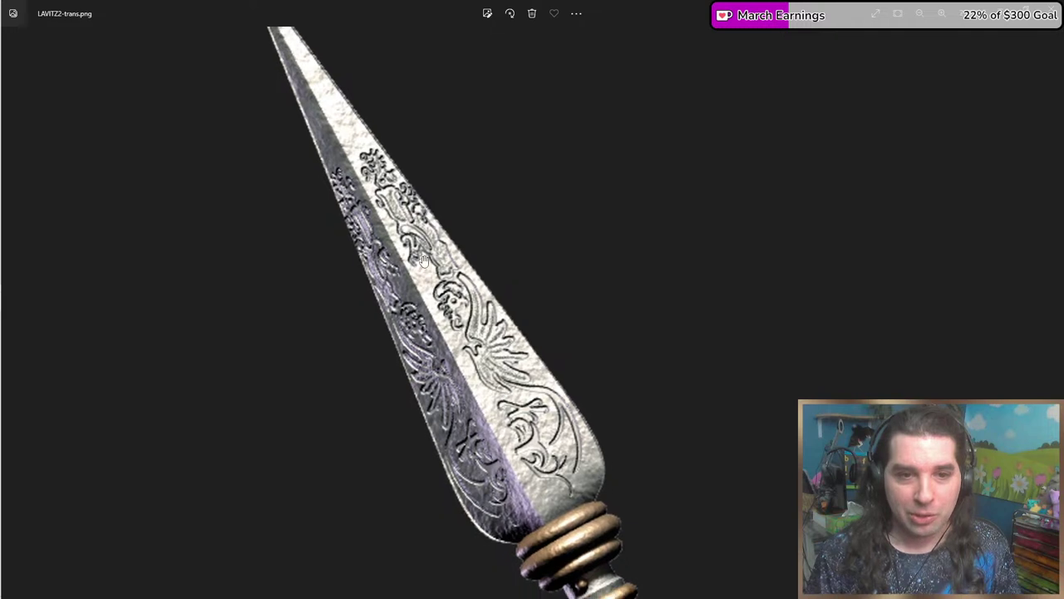
{"action": "scroll", "coordinate": [423, 260], "scroll_direction": "down", "scroll_amount": 2}
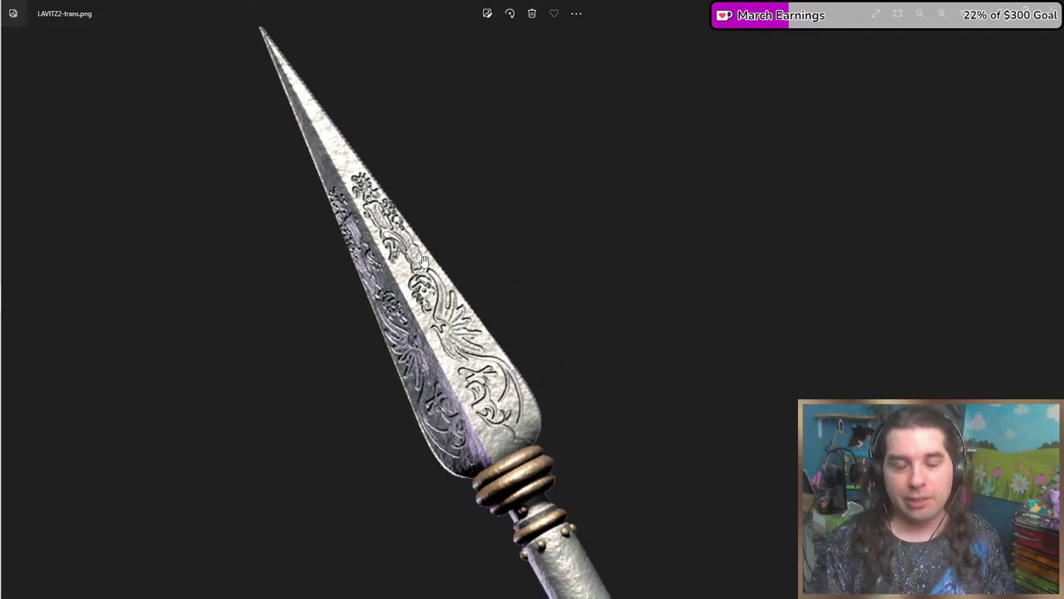
{"action": "scroll", "coordinate": [423, 261], "scroll_direction": "down", "scroll_amount": 5}
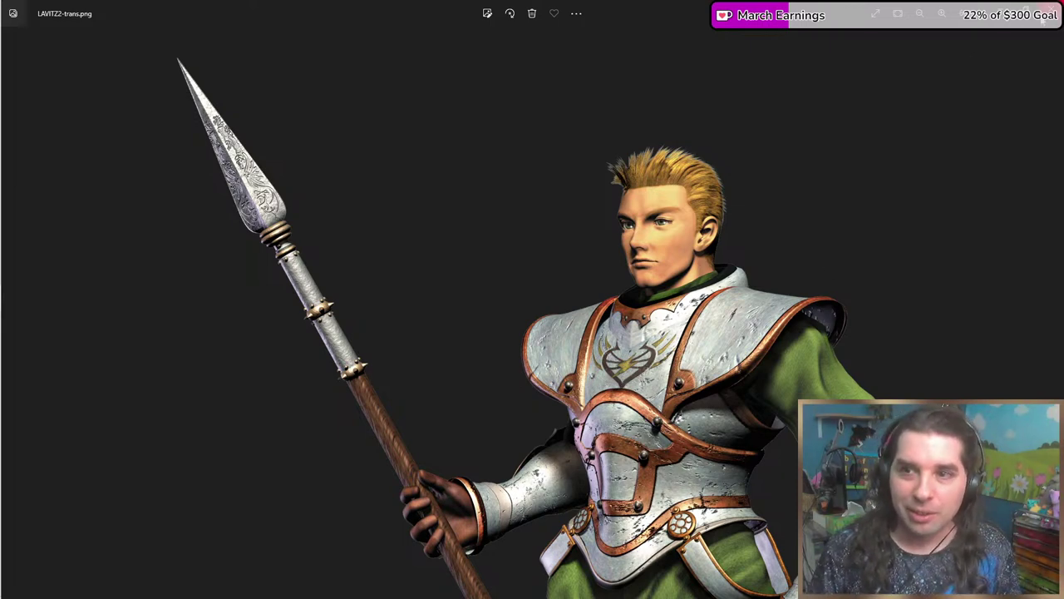
{"action": "left_click", "coordinate": [1046, 13]}
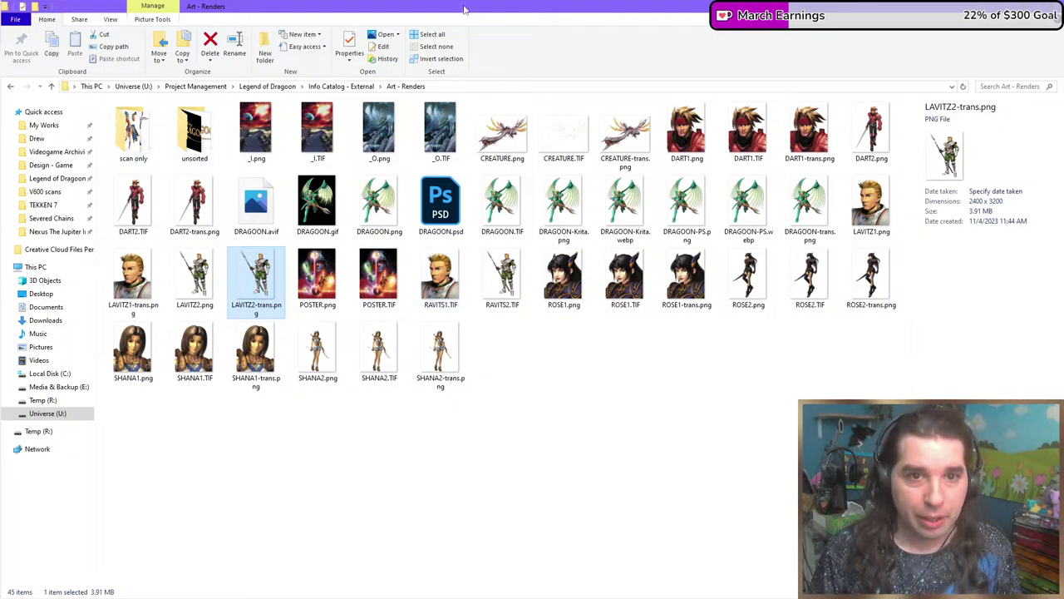
Arrange the Art - Renders folder window side by side with a second window of the same folder.
{"action": "left_click_drag", "start_coordinate": [464, 10], "coordinate": [1060, 83]}
{"action": "left_click", "coordinate": [154, 72]}
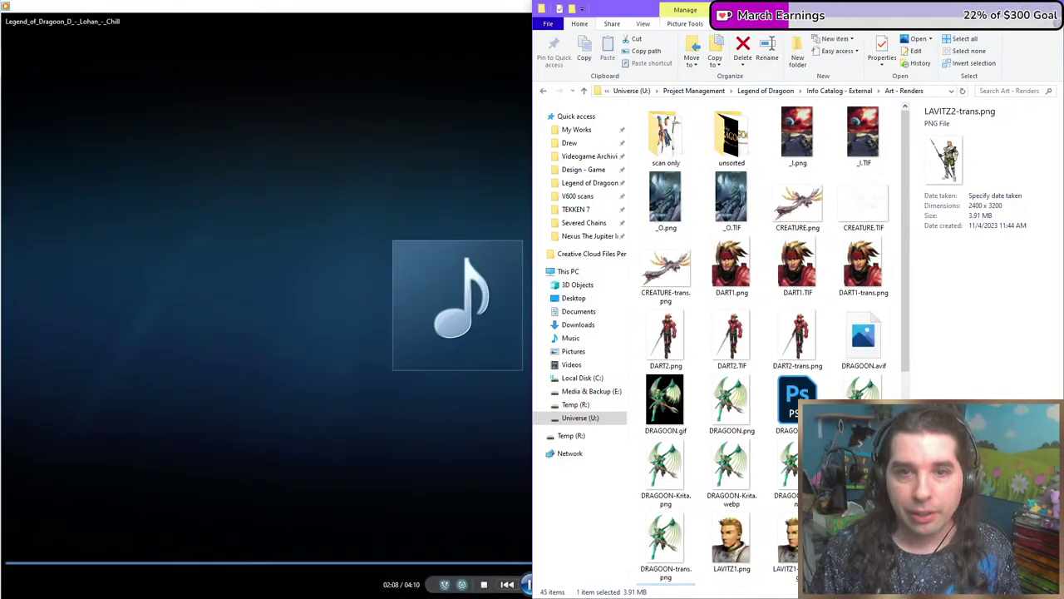
{"action": "left_click", "coordinate": [548, 23]}
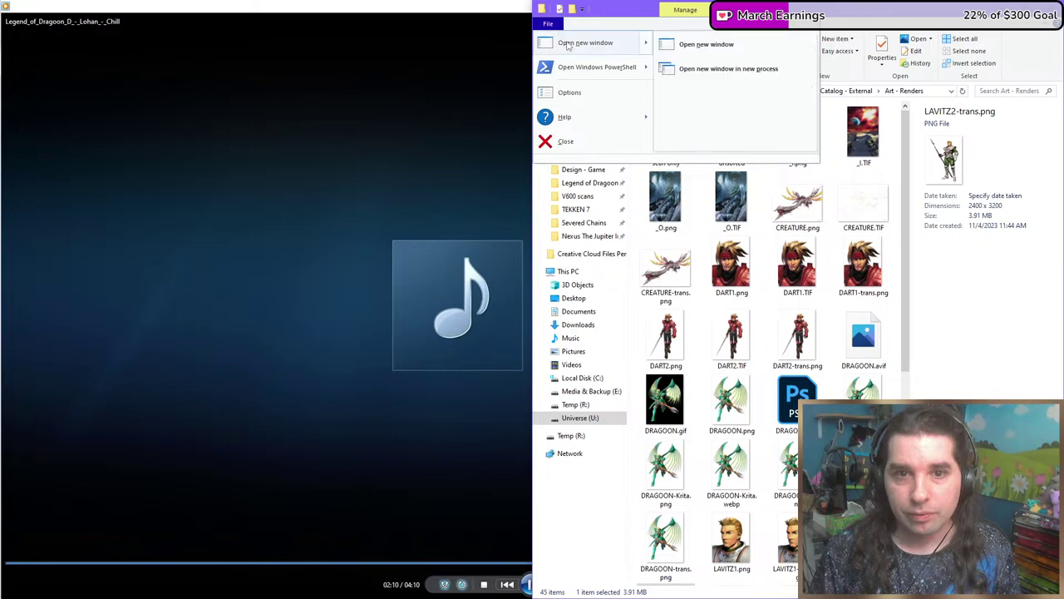
{"action": "left_click", "coordinate": [572, 40]}
{"action": "left_click_drag", "start_coordinate": [540, 212], "coordinate": [1, 201]}
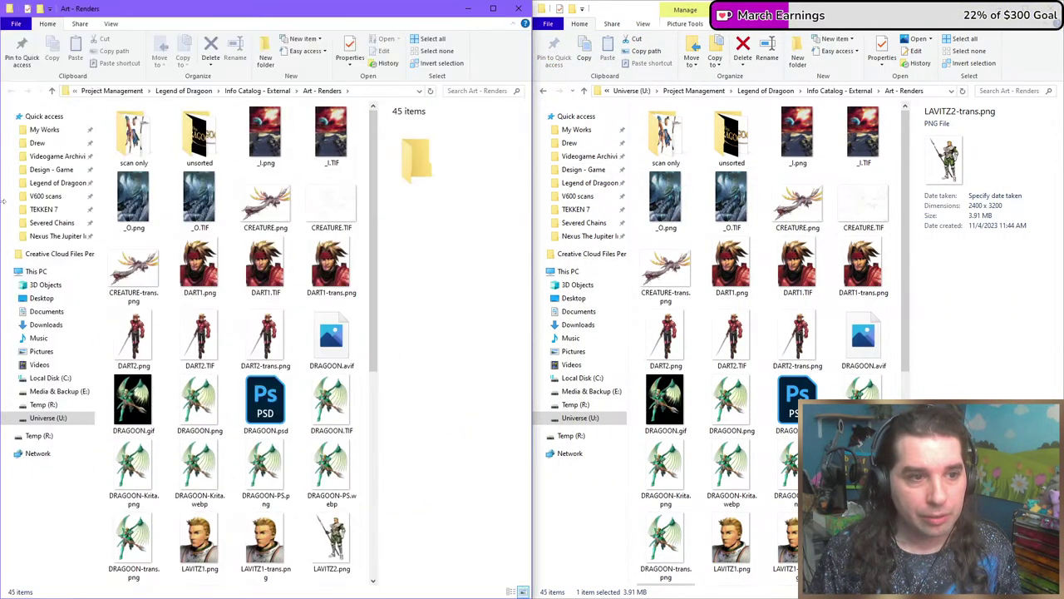
Create a new folder inside the Legend of Dragoon folder.
{"action": "left_click", "coordinate": [765, 91]}
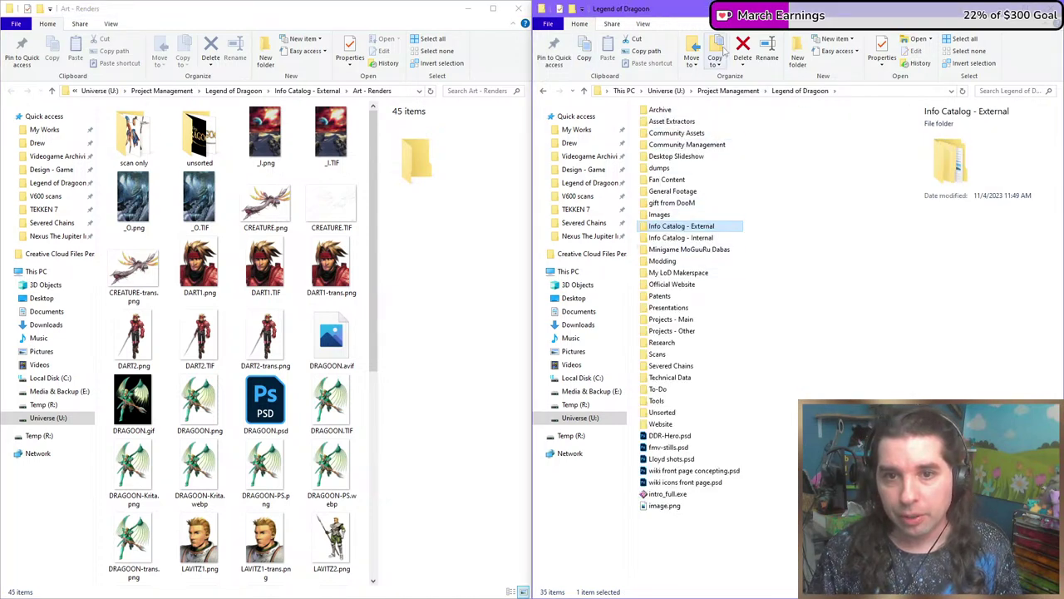
{"action": "left_click", "coordinate": [795, 52]}
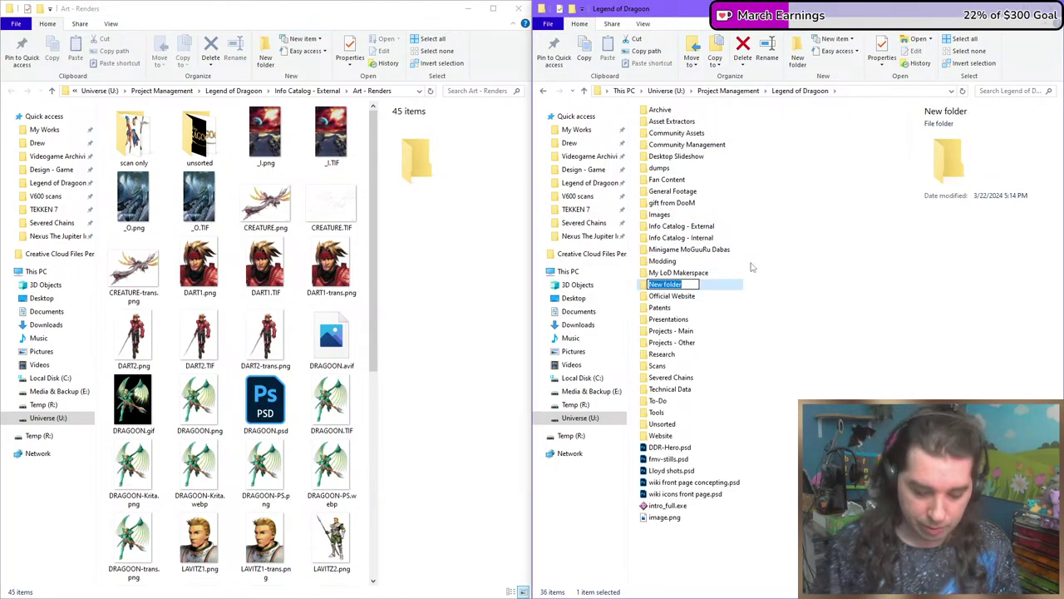
{"action": "type", "text": "Archive"}
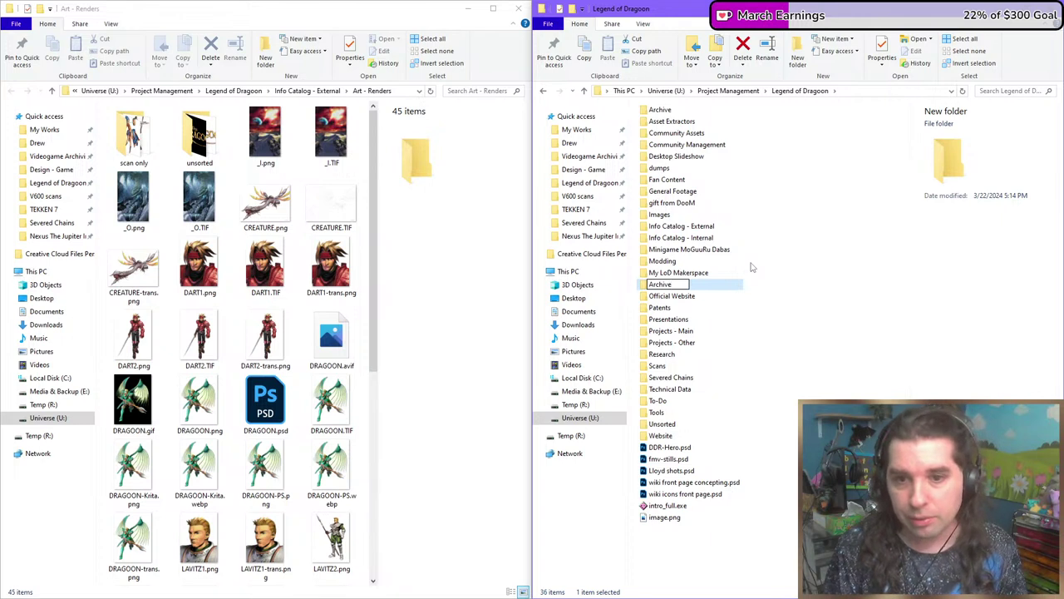
{"action": "key", "text": "ctrl+a"}
{"action": "type", "text": "Web Pack"}
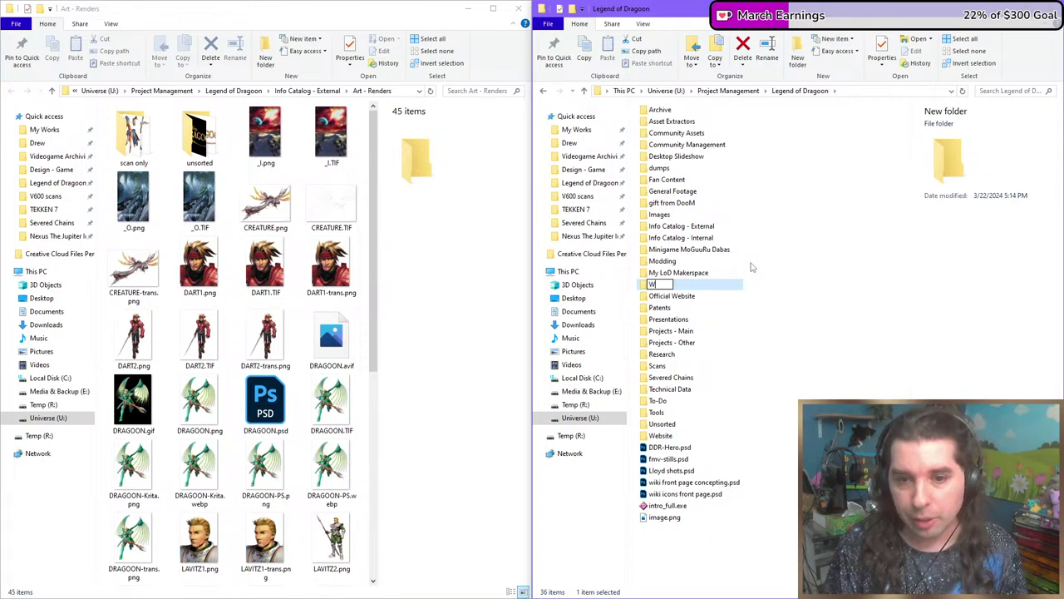
{"action": "key", "text": "BackSpace"}
{"action": "key", "text": "BackSpace"}
{"action": "key", "text": "BackSpace"}
{"action": "key", "text": "BackSpace"}
{"action": "key", "text": "BackSpace"}
{"action": "key", "text": "BackSpace"}
{"action": "key", "text": "BackSpace"}
{"action": "key", "text": "BackSpace"}
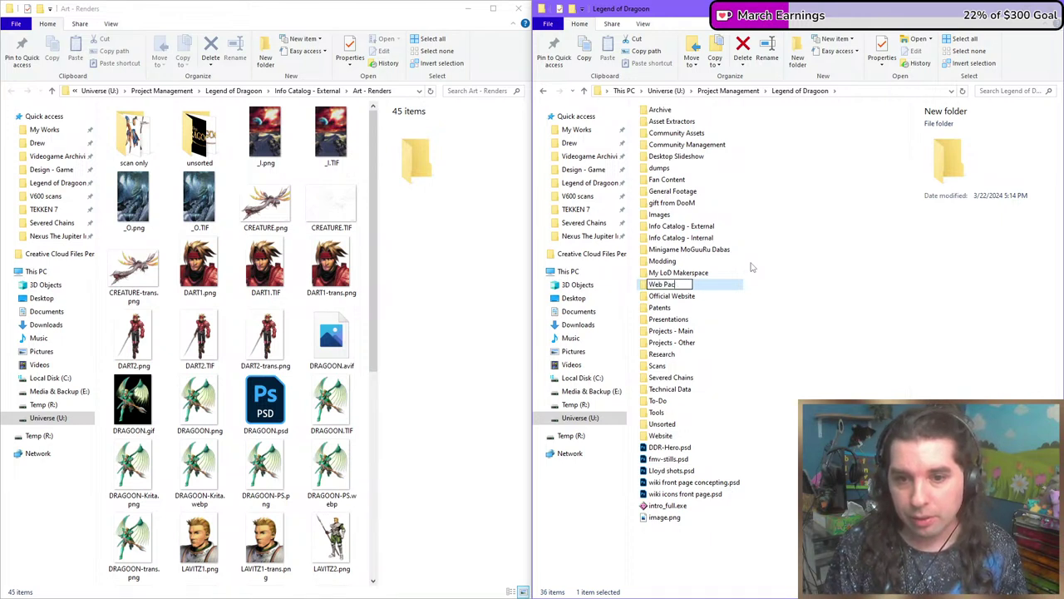
Name the new folder "Images for Website" and open it.
{"action": "type", "text": "Imag"}
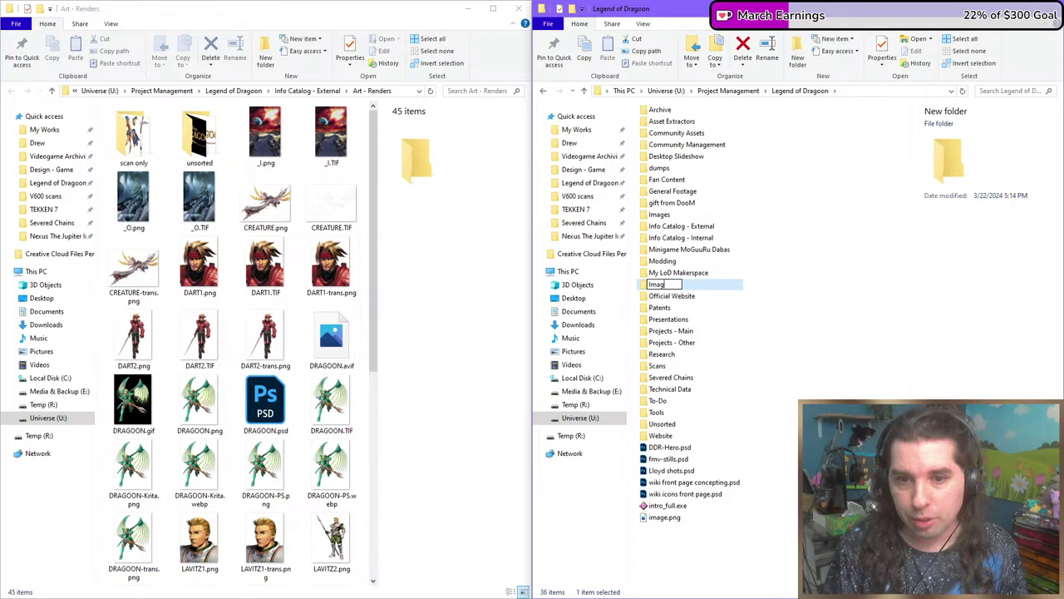
{"action": "type", "text": "es for Website"}
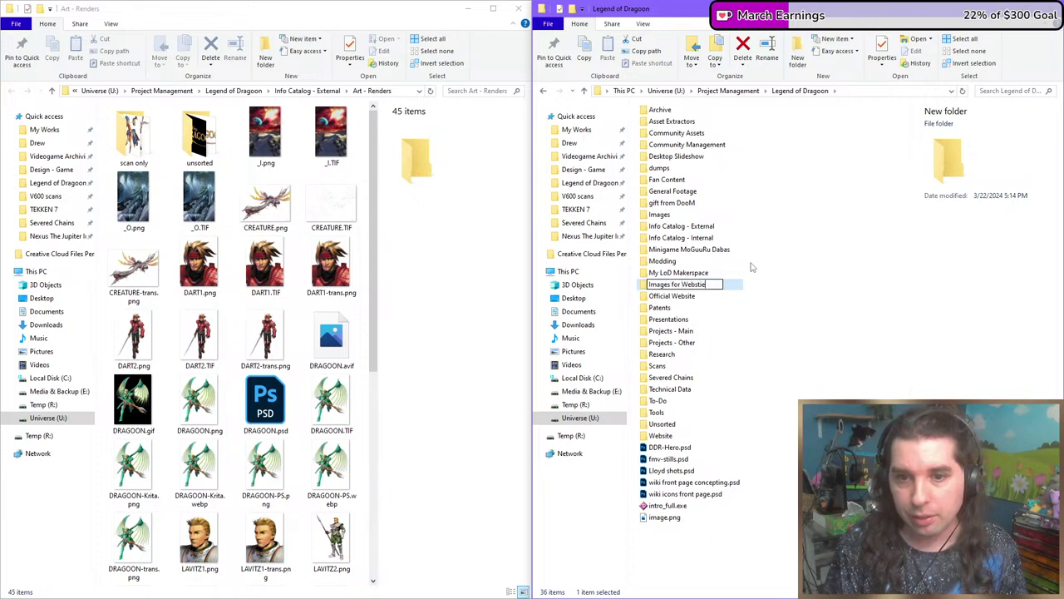
{"action": "key", "text": "Return"}
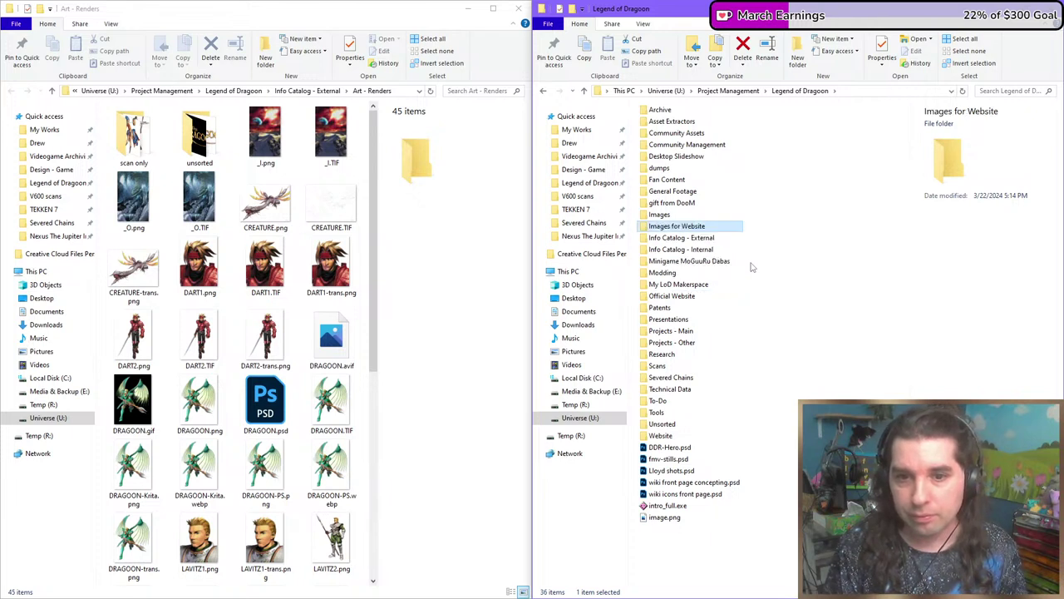
{"action": "key", "text": "Return"}
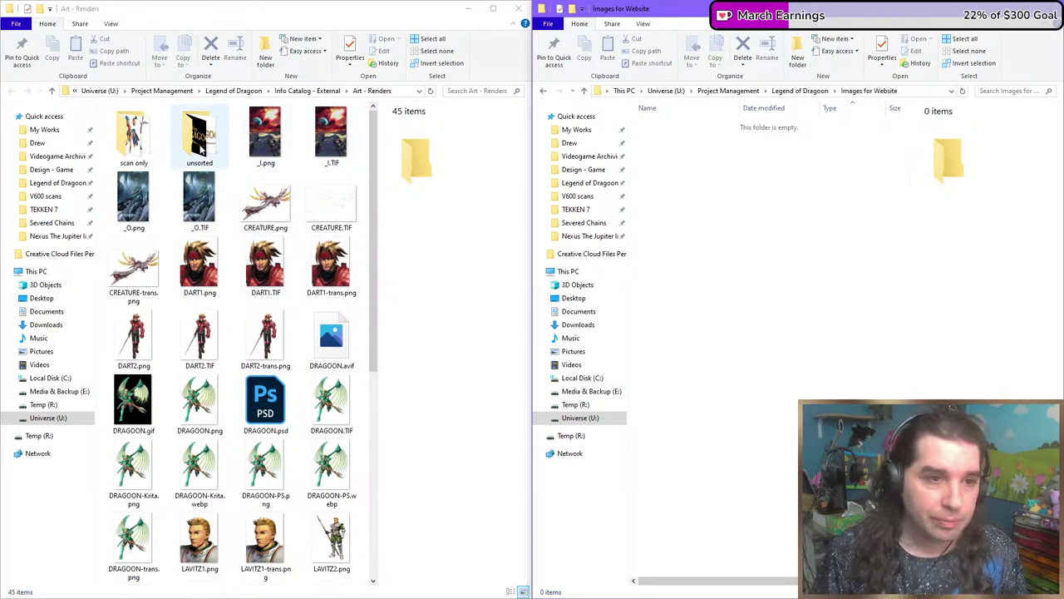
Open _I.png from the Art - Renders folder and examine the landscape image at larger magnification.
{"action": "left_click", "coordinate": [279, 143]}
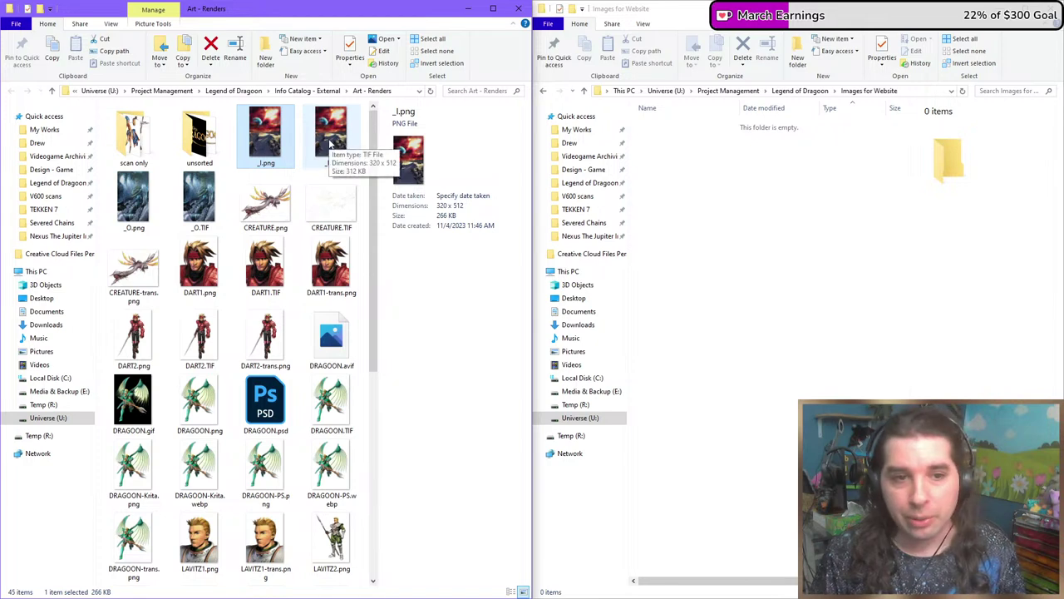
{"action": "double_click", "coordinate": [284, 141]}
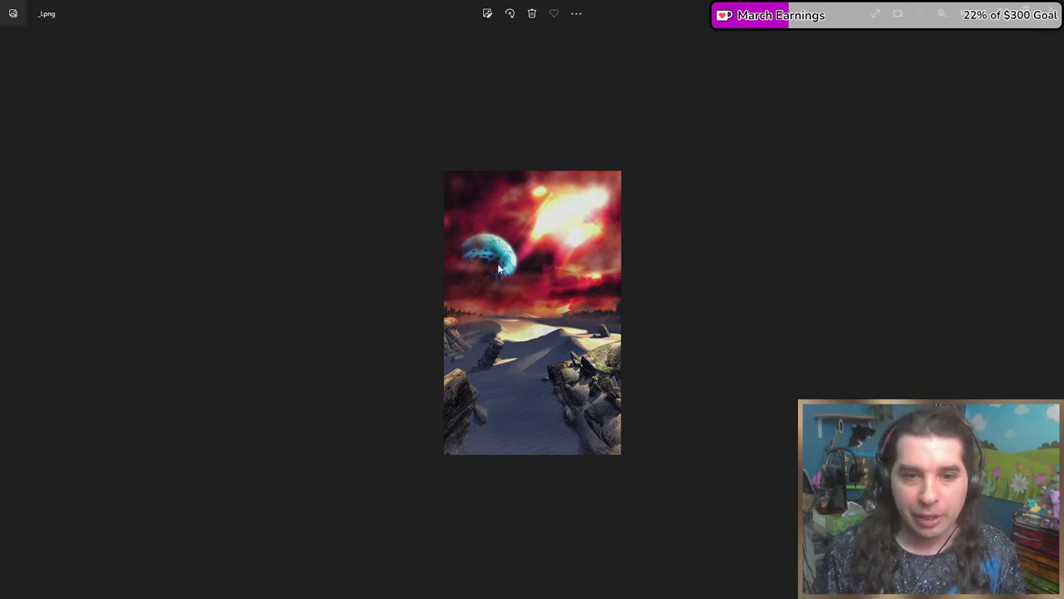
{"action": "scroll", "coordinate": [557, 408], "scroll_direction": "up", "scroll_amount": 3}
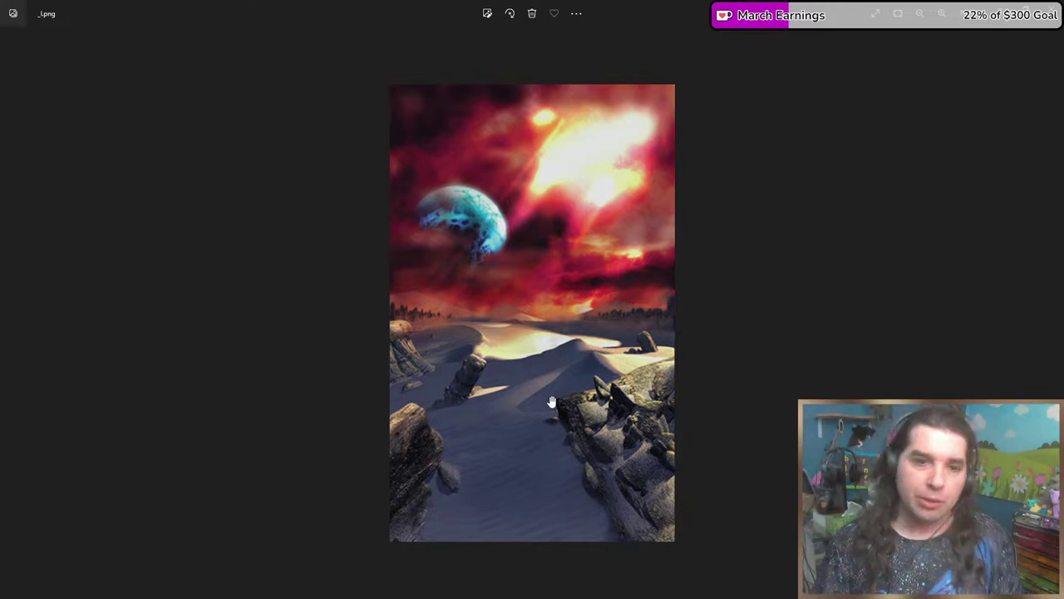
{"action": "scroll", "coordinate": [550, 402], "scroll_direction": "up", "scroll_amount": 3}
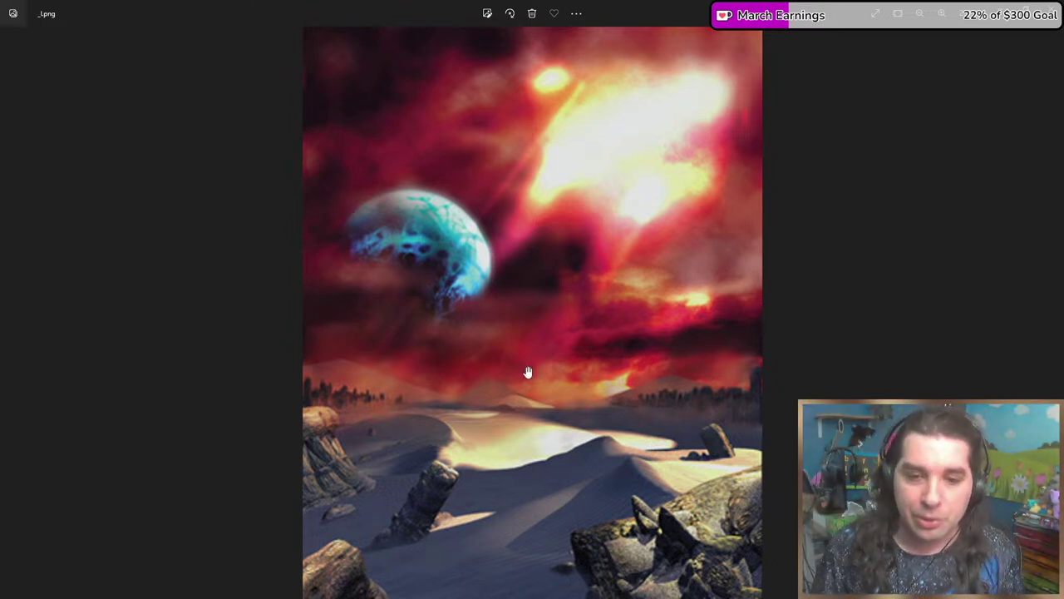
{"action": "scroll", "coordinate": [523, 366], "scroll_direction": "down", "scroll_amount": 2}
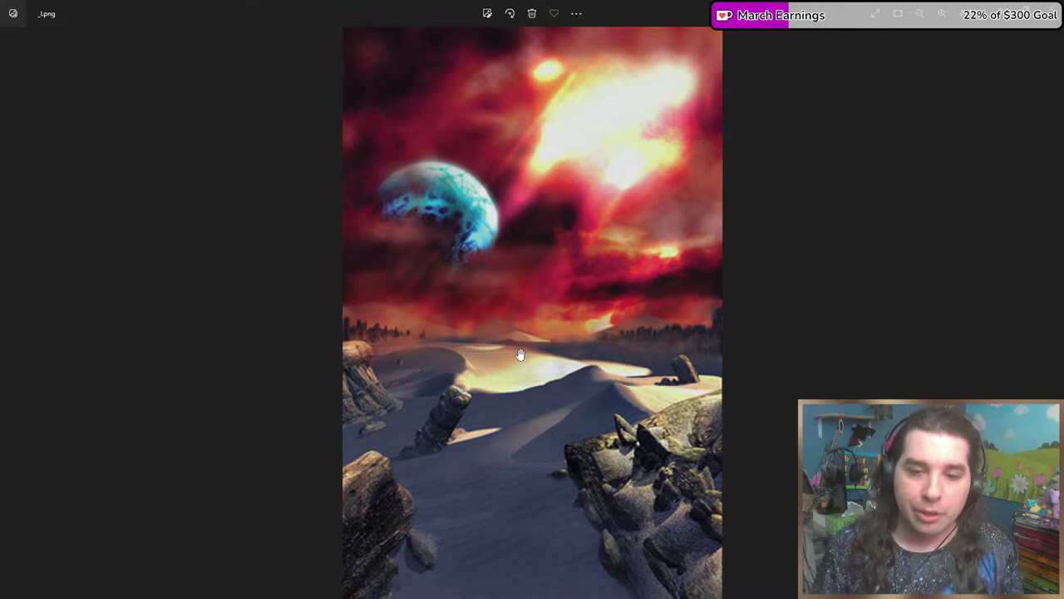
{"action": "scroll", "coordinate": [520, 355], "scroll_direction": "down", "scroll_amount": 1}
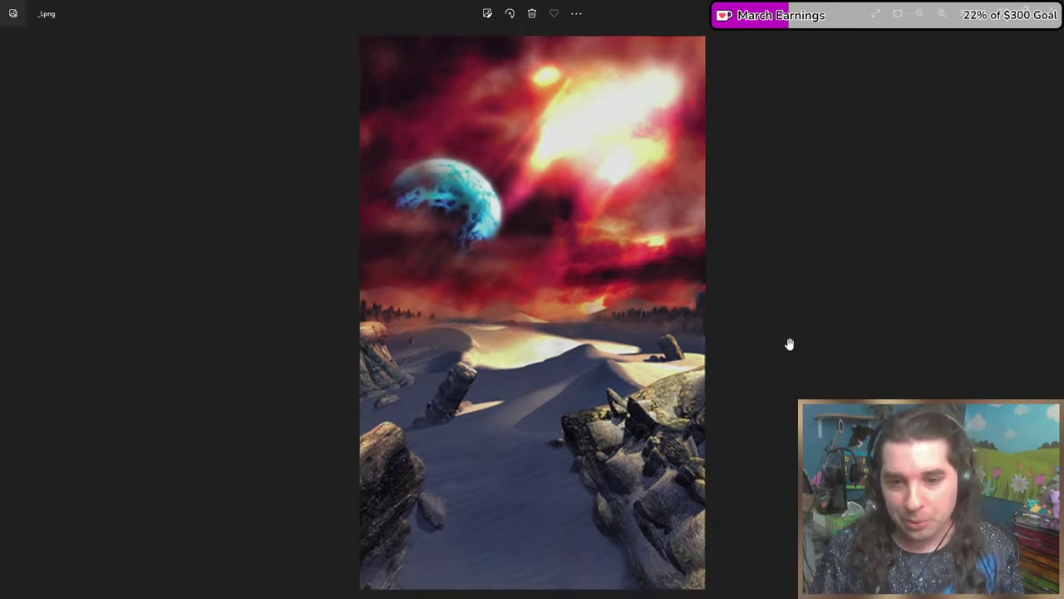
{"action": "scroll", "coordinate": [790, 345], "scroll_direction": "down", "scroll_amount": 1}
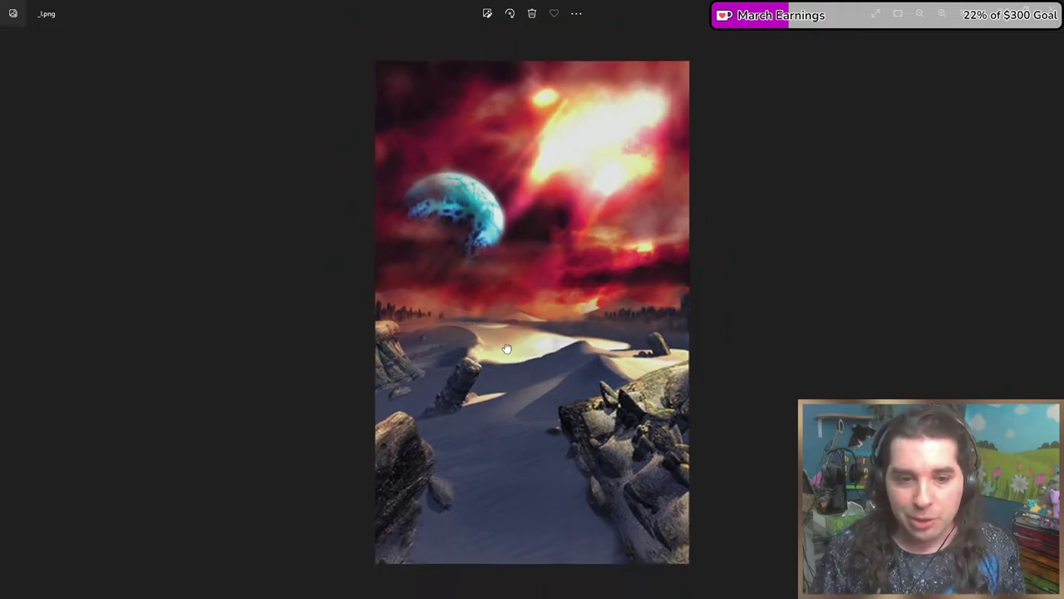
{"action": "scroll", "coordinate": [516, 370], "scroll_direction": "down", "scroll_amount": 1}
{"action": "scroll", "coordinate": [564, 338], "scroll_direction": "up", "scroll_amount": 2}
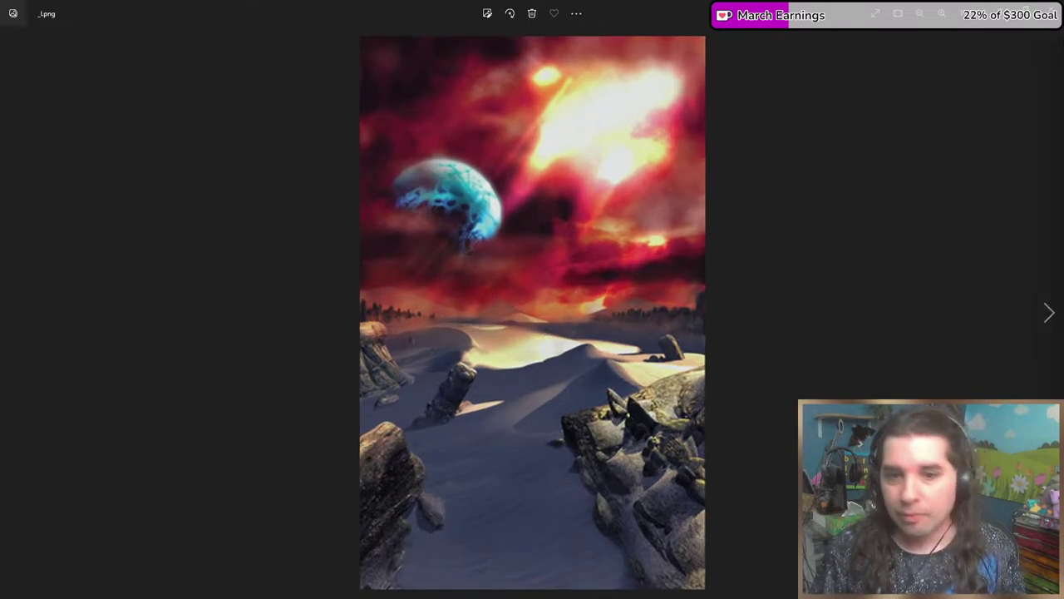
Browse the renders from _I.png through the creature images to the Dart character images, and close the image viewer.
{"action": "left_click", "coordinate": [1049, 313]}
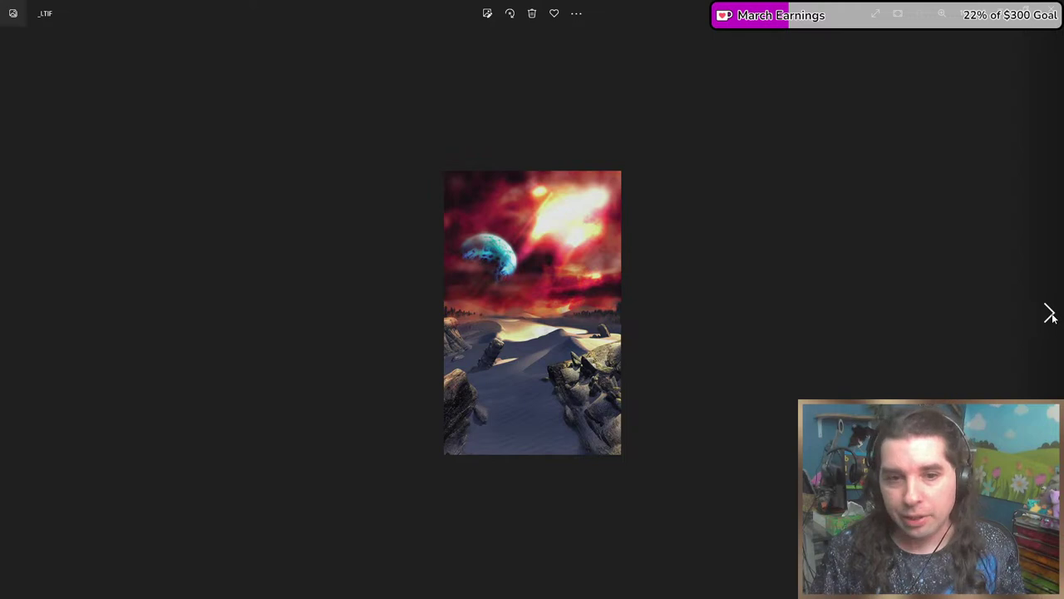
{"action": "left_click", "coordinate": [1050, 313]}
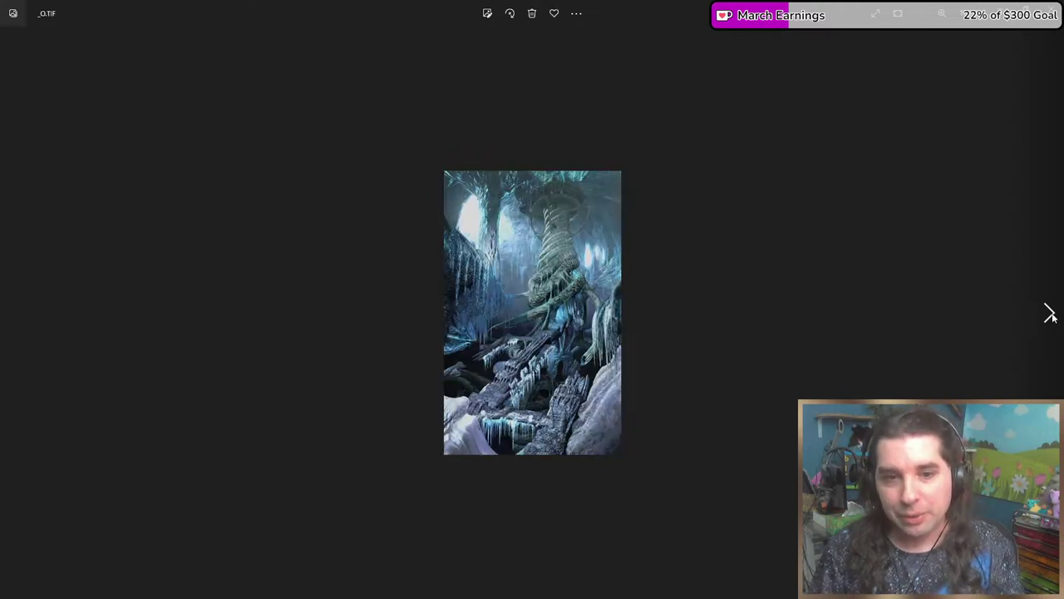
{"action": "left_click", "coordinate": [1049, 313]}
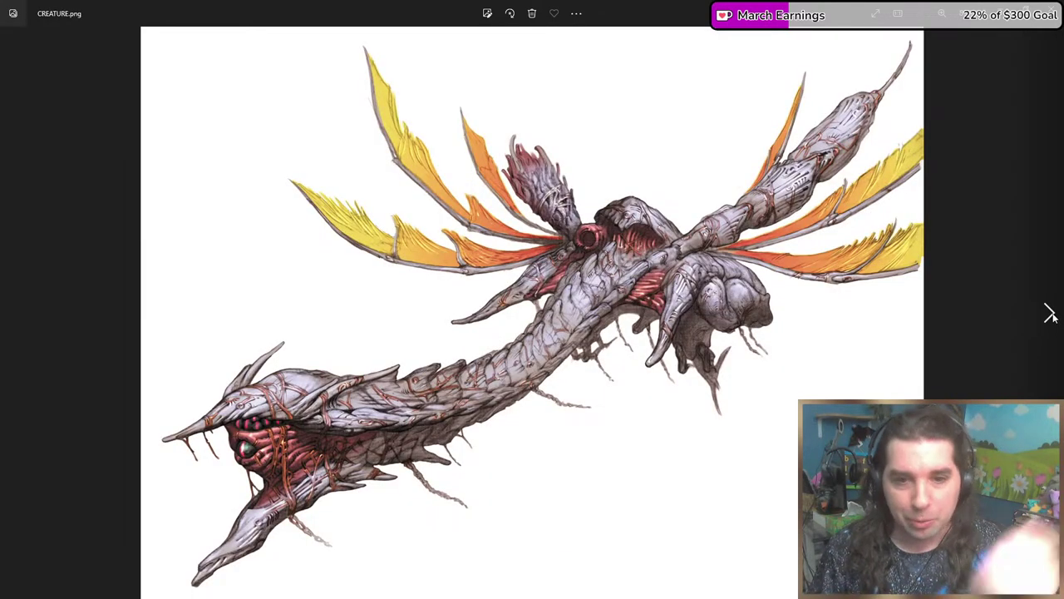
{"action": "left_click", "coordinate": [1049, 313]}
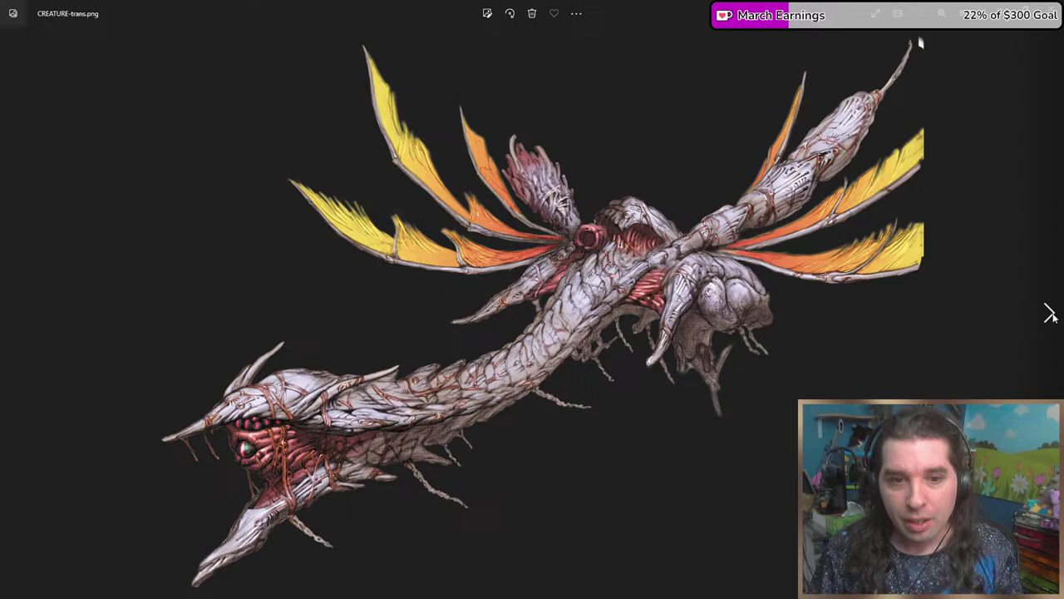
{"action": "left_click", "coordinate": [1049, 313]}
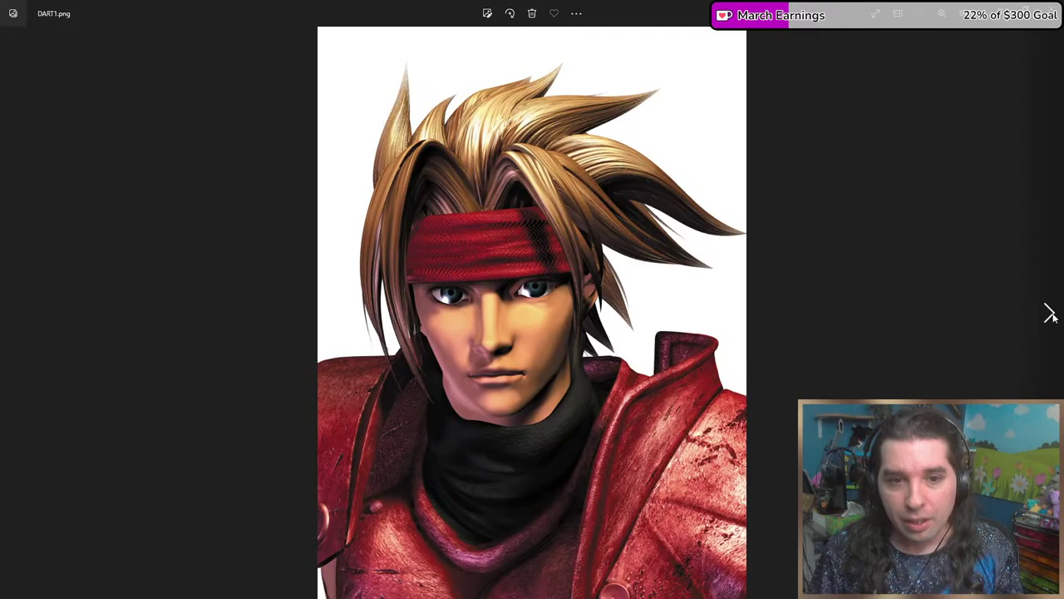
{"action": "left_click", "coordinate": [1049, 312]}
{"action": "left_click", "coordinate": [1049, 312]}
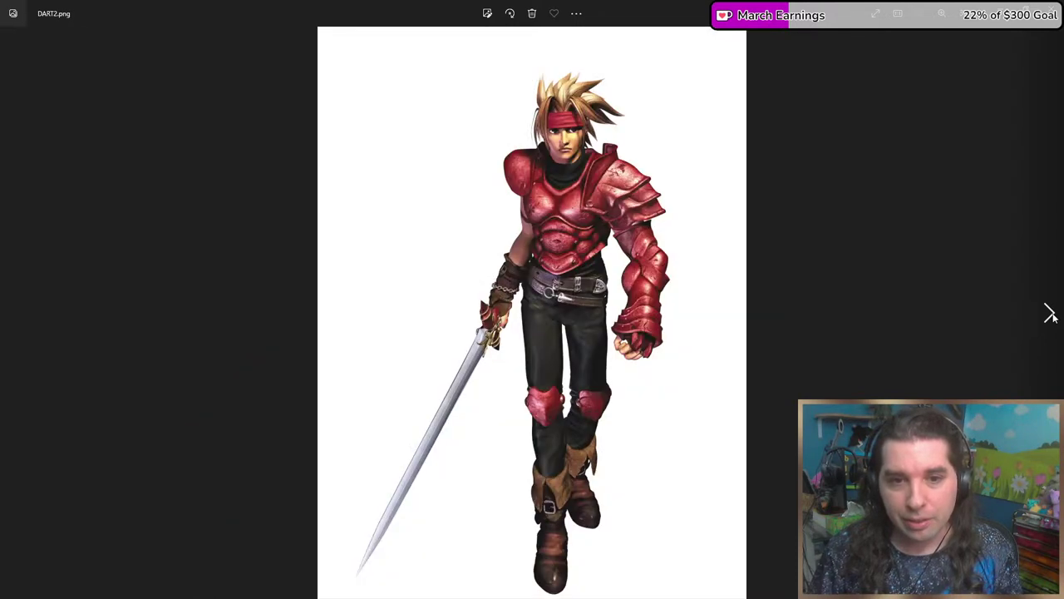
{"action": "left_click", "coordinate": [1049, 313]}
{"action": "key", "text": "alt+F4"}
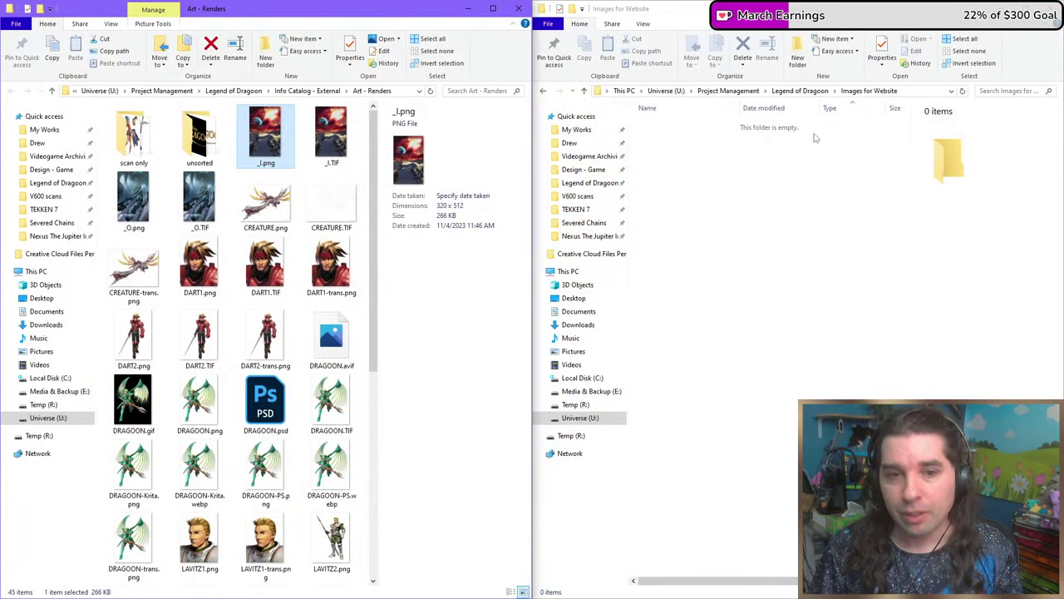
Compare the details of DART1-trans.png and DART1.TIF and look through the rest of the Art - Renders folder.
{"action": "left_click", "coordinate": [285, 274]}
{"action": "left_click", "coordinate": [349, 266]}
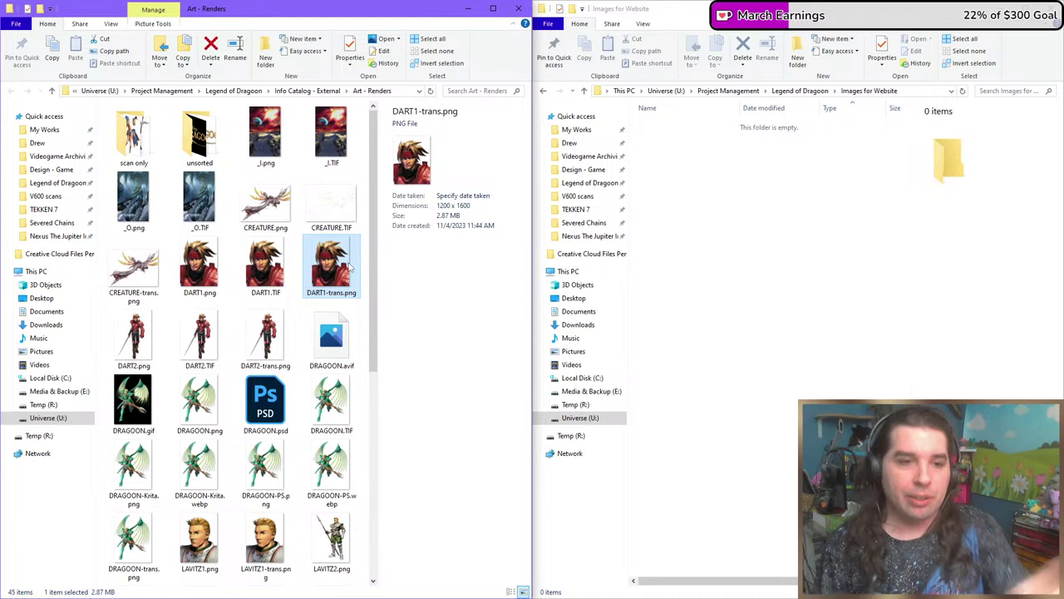
{"action": "left_click", "coordinate": [264, 258]}
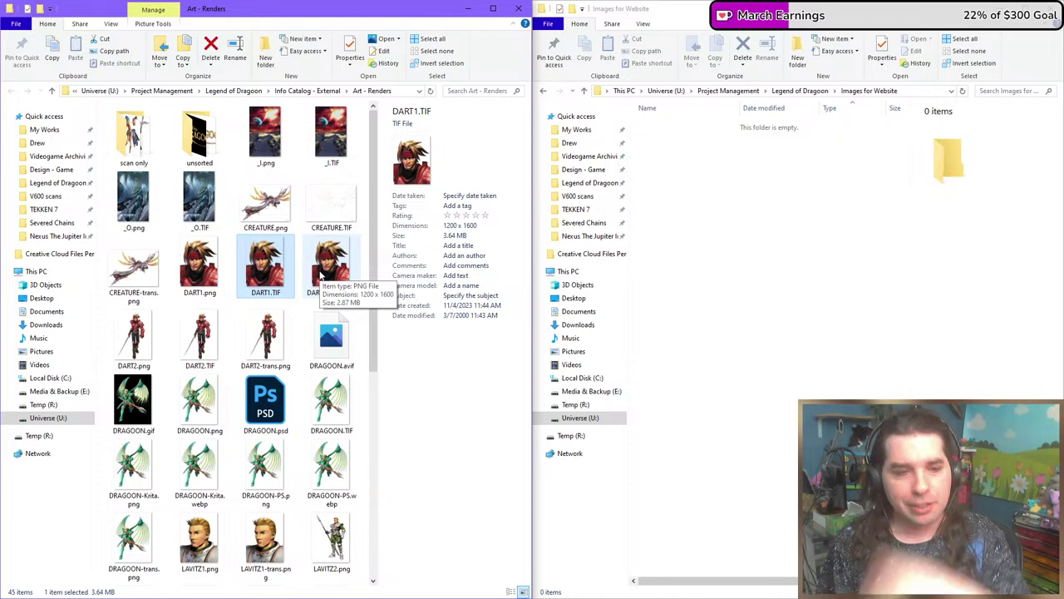
{"action": "scroll", "coordinate": [314, 267], "scroll_direction": "down", "scroll_amount": 5}
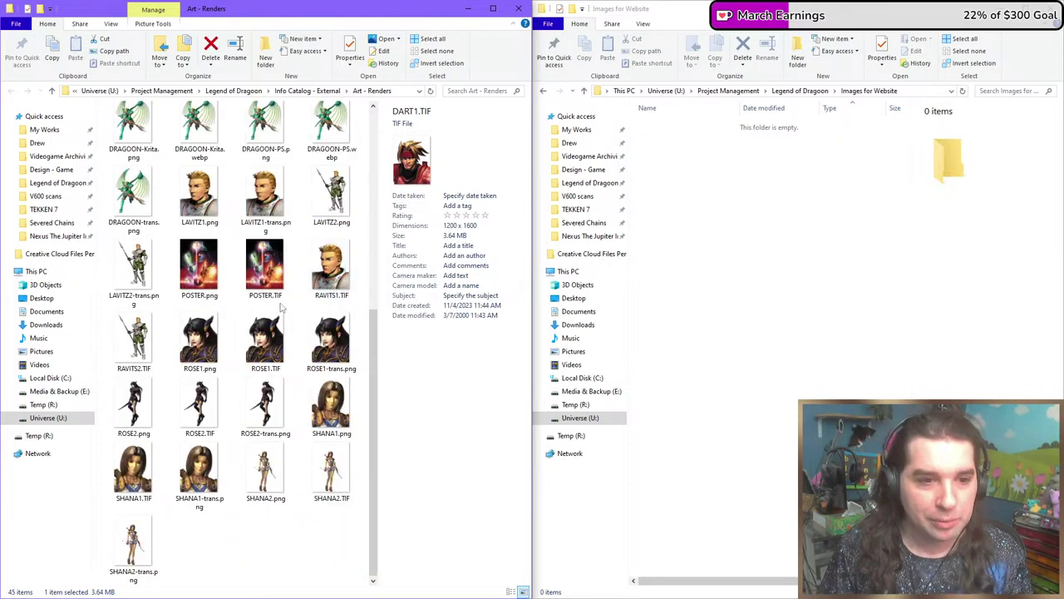
{"action": "scroll", "coordinate": [282, 308], "scroll_direction": "up", "scroll_amount": 5}
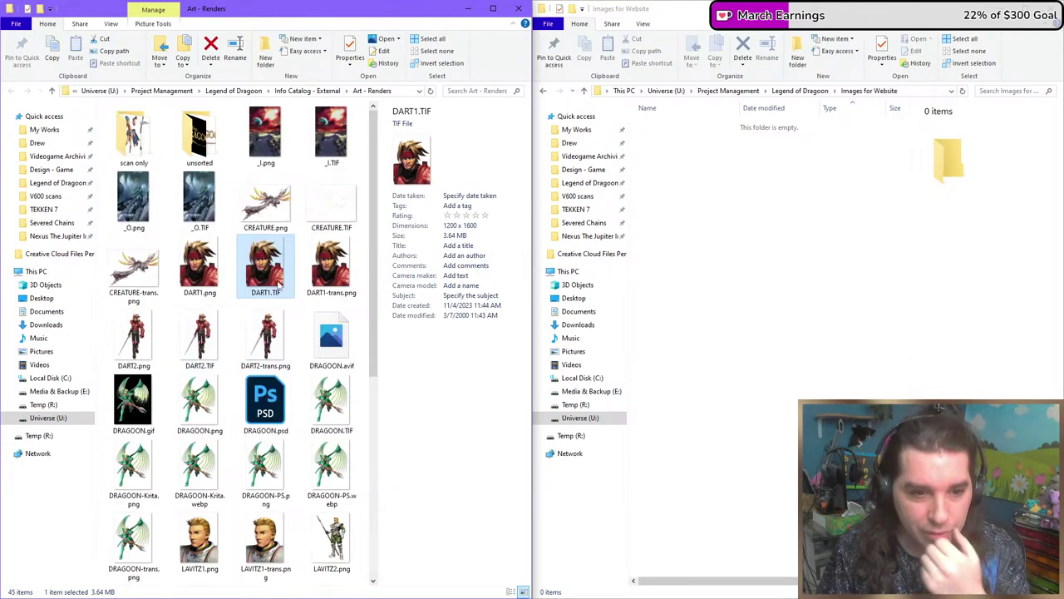
{"action": "scroll", "coordinate": [275, 291], "scroll_direction": "down", "scroll_amount": 3}
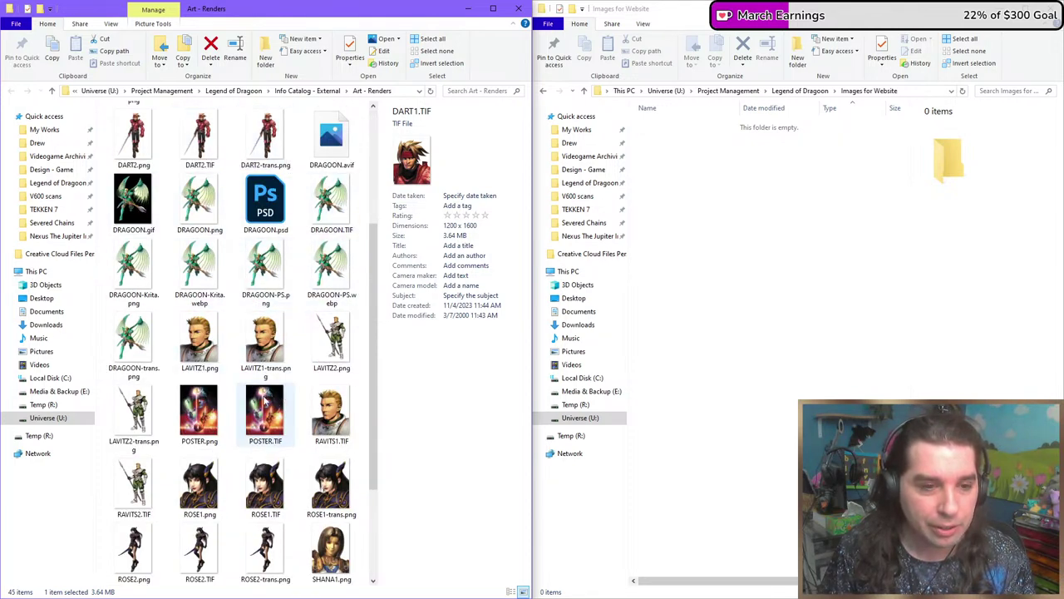
{"action": "scroll", "coordinate": [270, 436], "scroll_direction": "down", "scroll_amount": 2}
{"action": "scroll", "coordinate": [271, 435], "scroll_direction": "up", "scroll_amount": 5}
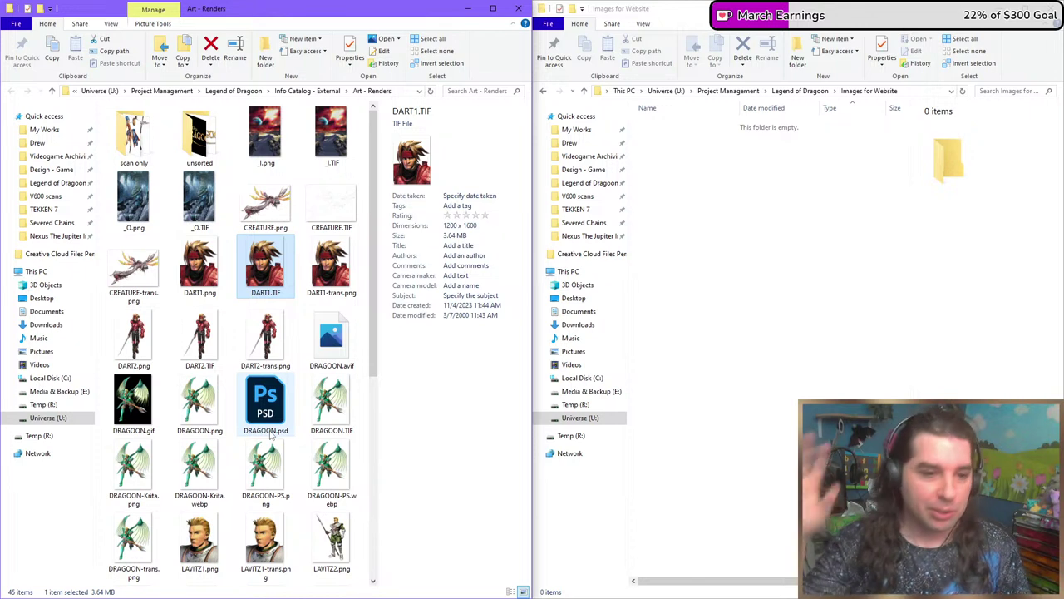
Copy the _I, _O, CREATURE, DART1 and DART2 images, including PNG, transparent and TIF versions but excluding CREATURE.TIF, into Images for Website.
{"action": "left_click", "coordinate": [264, 133]}
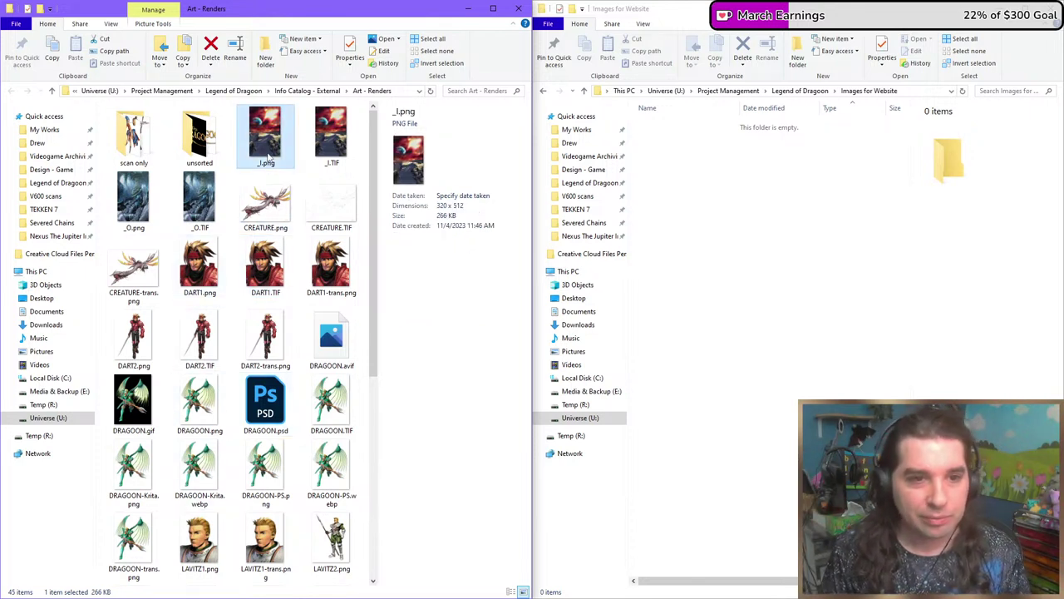
{"action": "left_click", "coordinate": [331, 133], "text": "ctrl"}
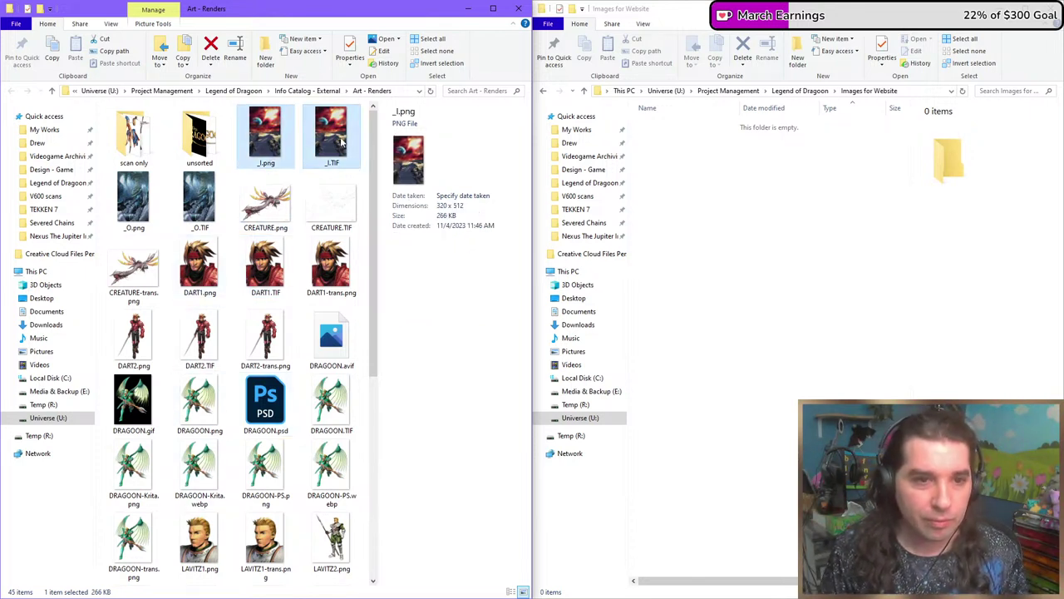
{"action": "left_click", "coordinate": [139, 200], "text": "ctrl"}
{"action": "left_click", "coordinate": [200, 199], "text": "ctrl"}
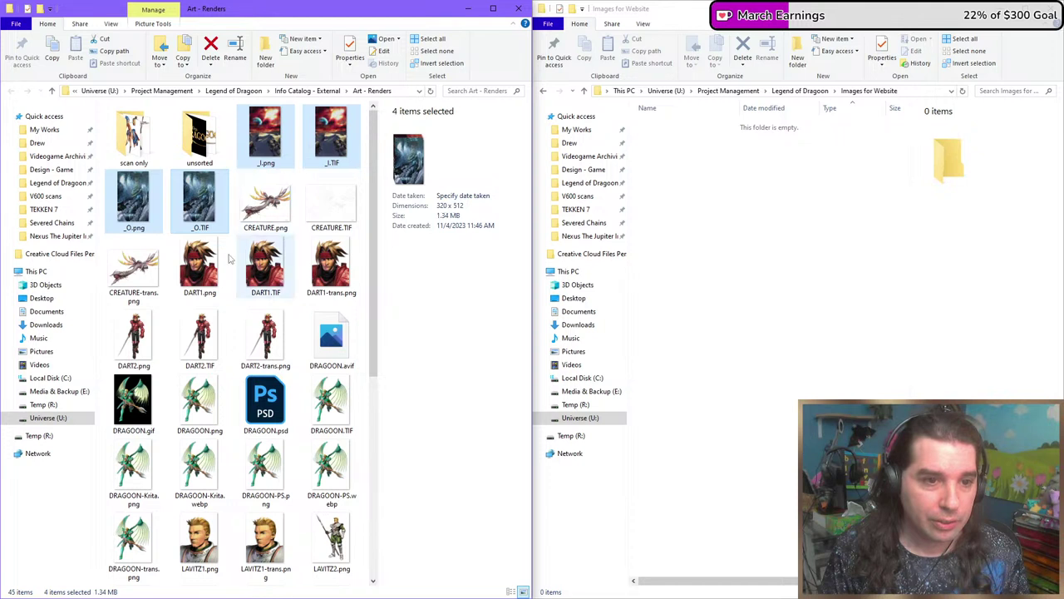
{"action": "left_click", "coordinate": [267, 202], "text": "ctrl"}
{"action": "left_click", "coordinate": [332, 202], "text": "ctrl"}
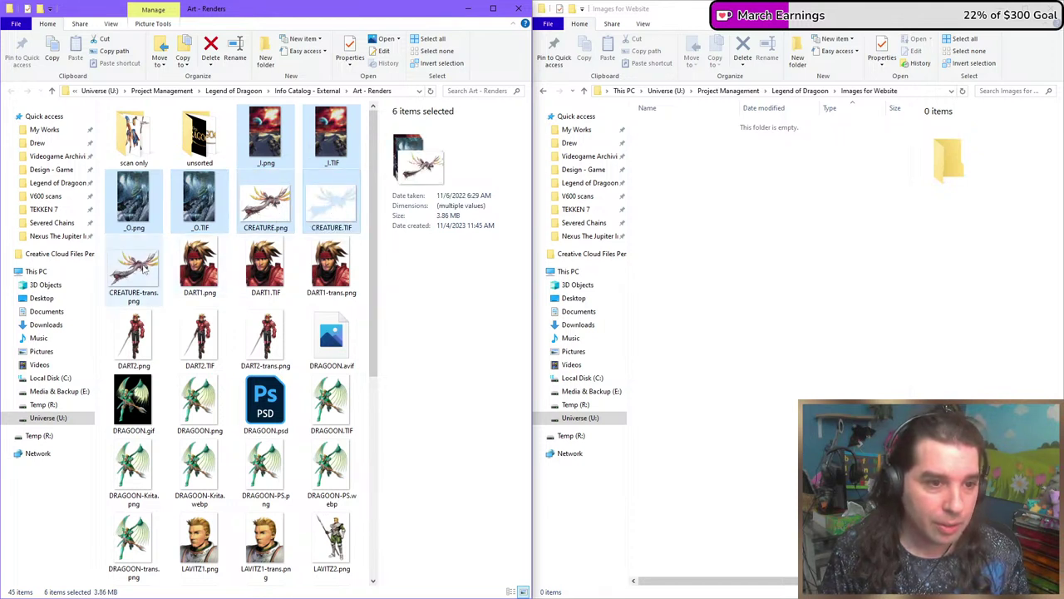
{"action": "left_click", "coordinate": [333, 202], "text": "ctrl"}
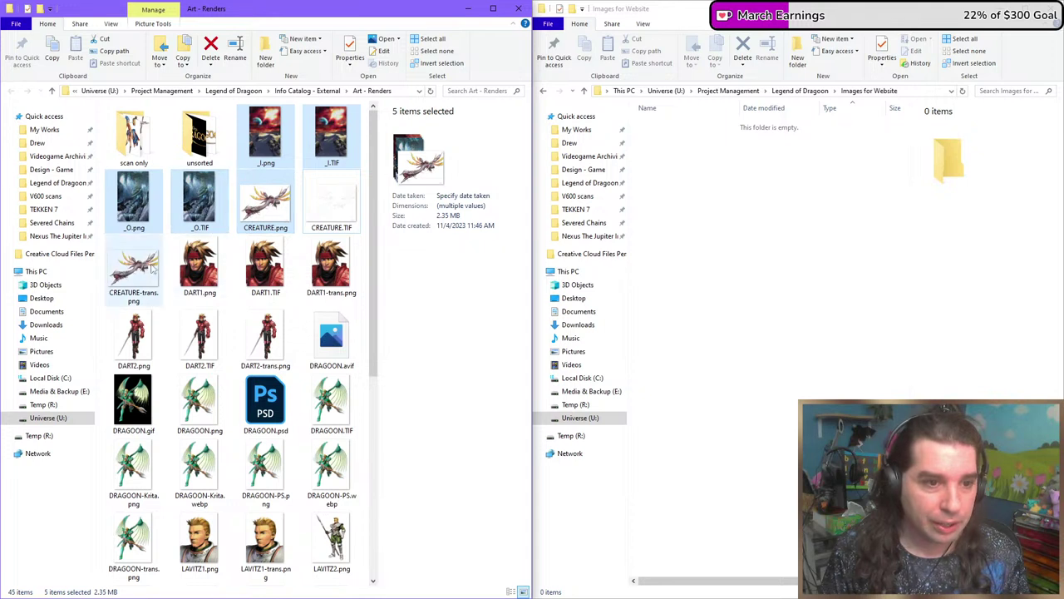
{"action": "left_click", "coordinate": [133, 266], "text": "ctrl"}
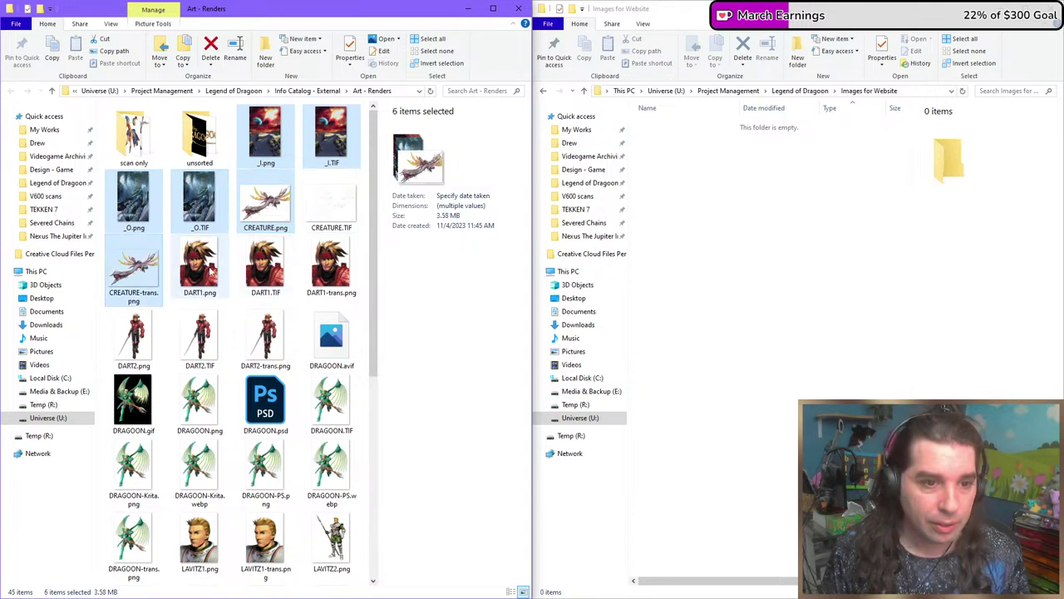
{"action": "left_click", "coordinate": [266, 266], "text": "ctrl"}
{"action": "left_click", "coordinate": [333, 267], "text": "ctrl"}
{"action": "left_click", "coordinate": [133, 337], "text": "ctrl"}
{"action": "left_click", "coordinate": [200, 336], "text": "ctrl"}
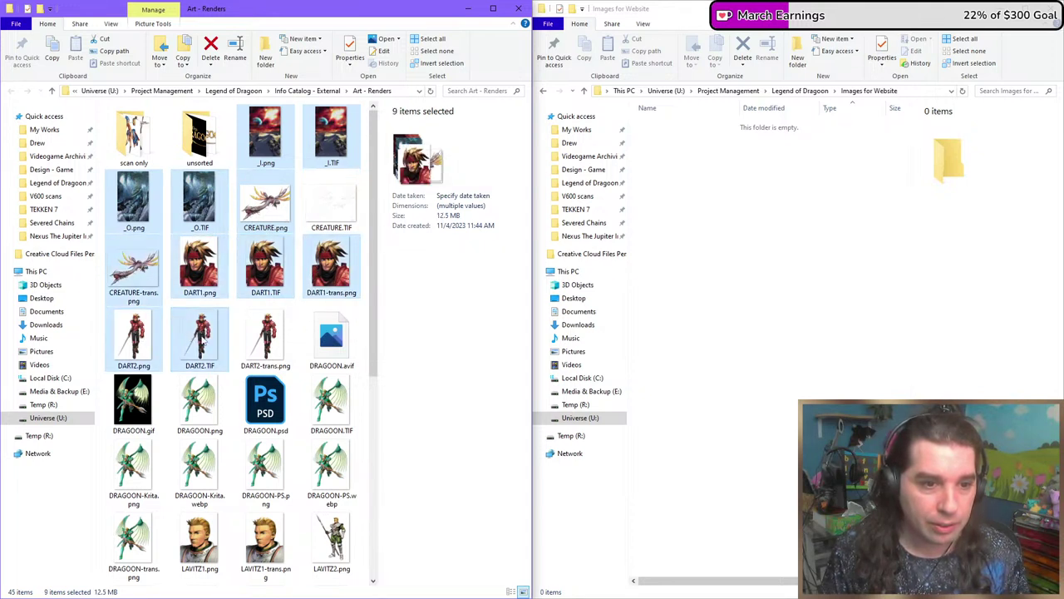
{"action": "left_click", "coordinate": [266, 337], "text": "ctrl"}
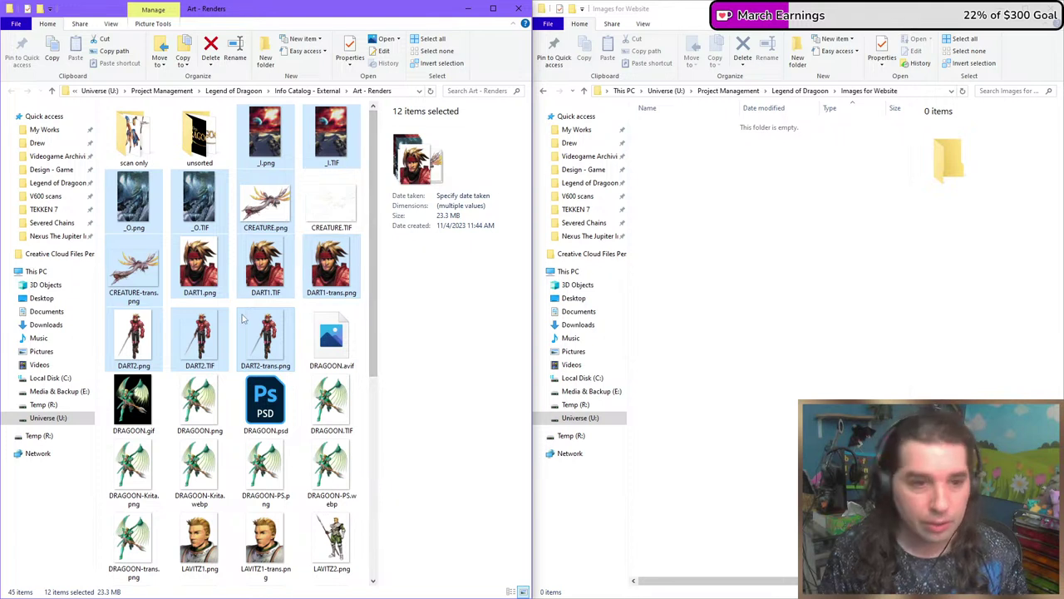
{"action": "left_click_drag", "start_coordinate": [264, 335], "coordinate": [675, 263]}
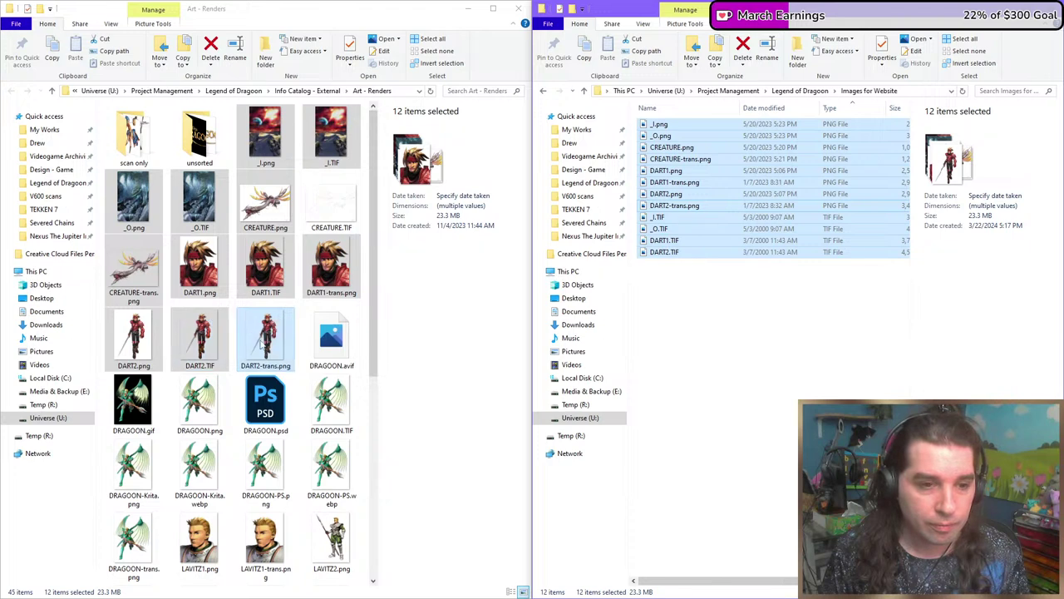
Compare the DRAGOON image variants in the Art - Renders folder, including the GIF, PNG, Krita, PS, WebP and TIF files.
{"action": "left_click", "coordinate": [133, 403]}
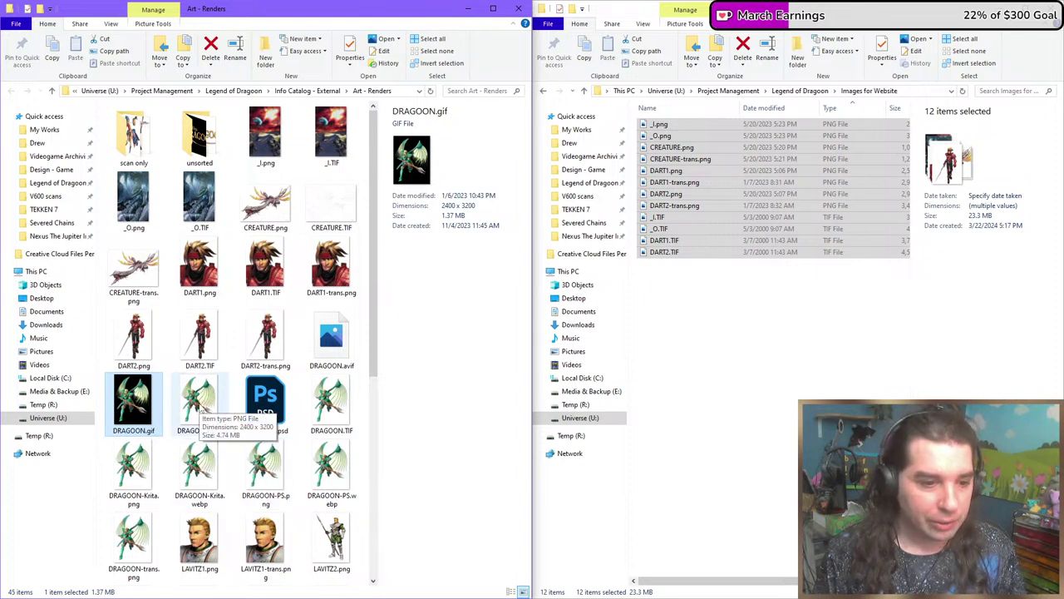
{"action": "left_click", "coordinate": [199, 406]}
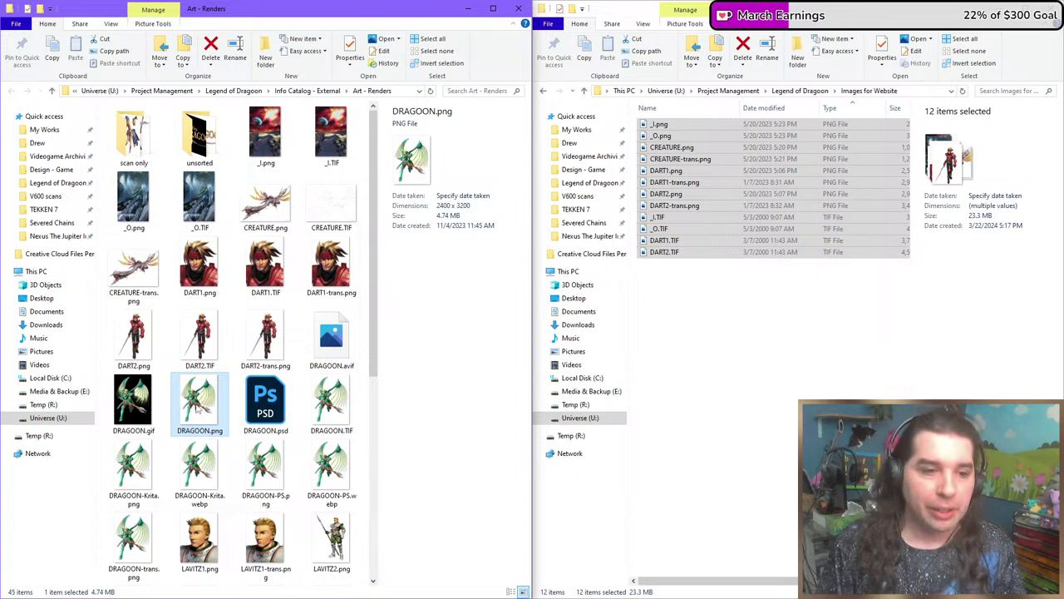
{"action": "left_click", "coordinate": [145, 466]}
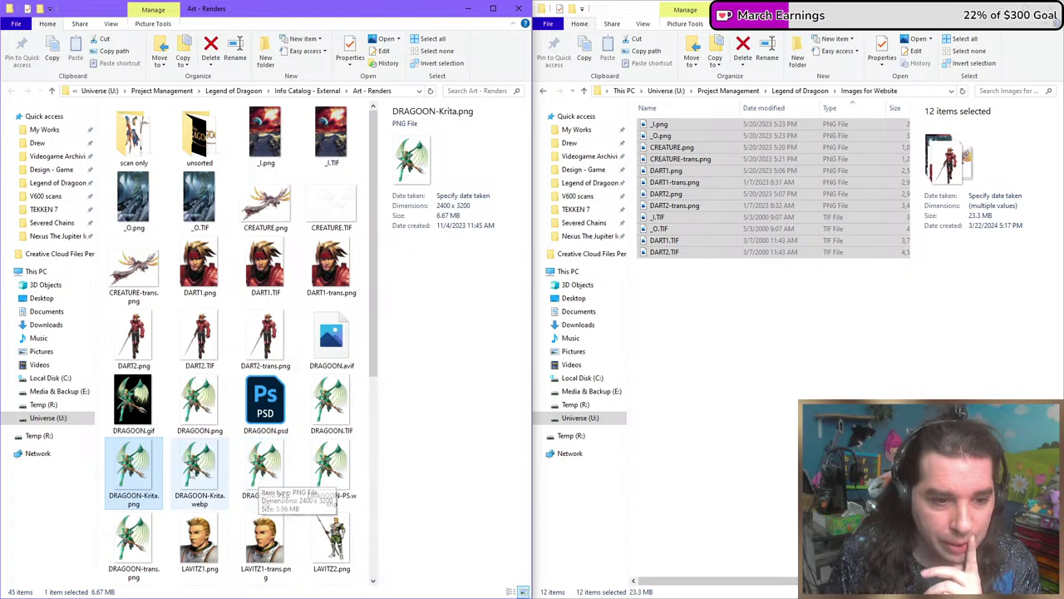
{"action": "left_click", "coordinate": [251, 471]}
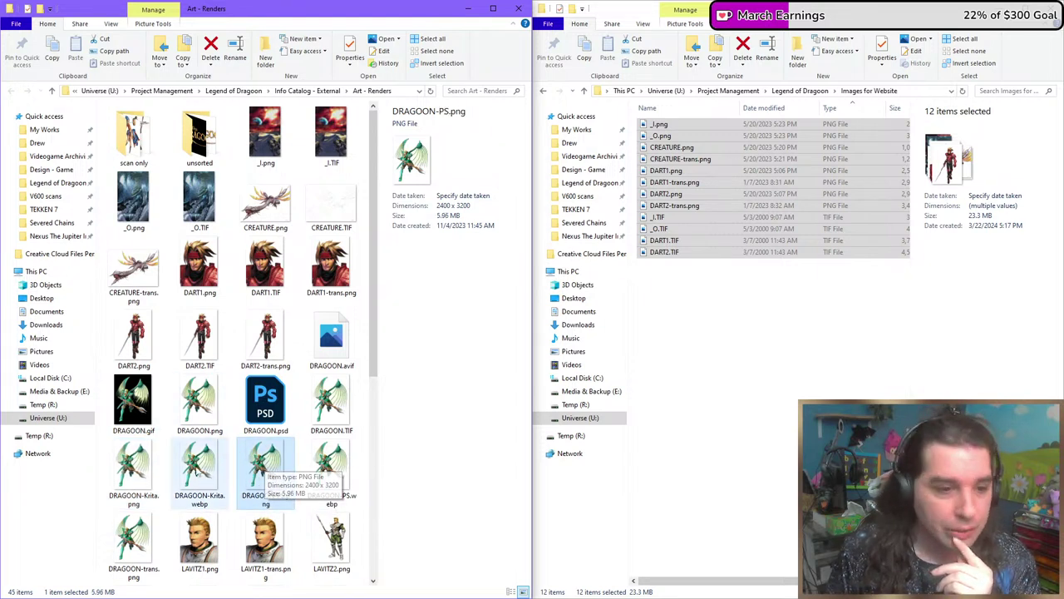
{"action": "left_click", "coordinate": [150, 470]}
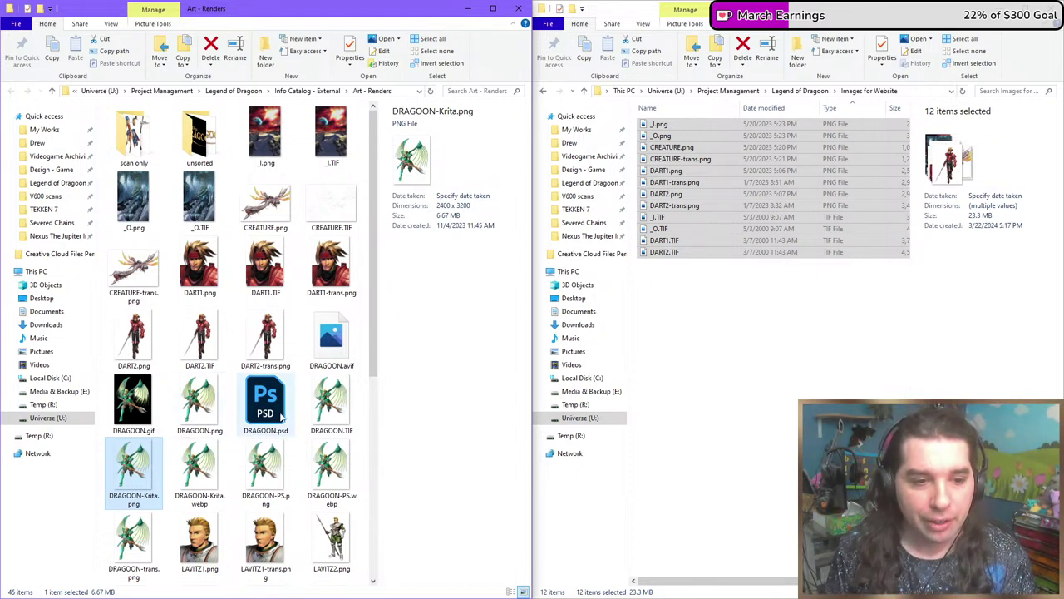
{"action": "left_click", "coordinate": [332, 465]}
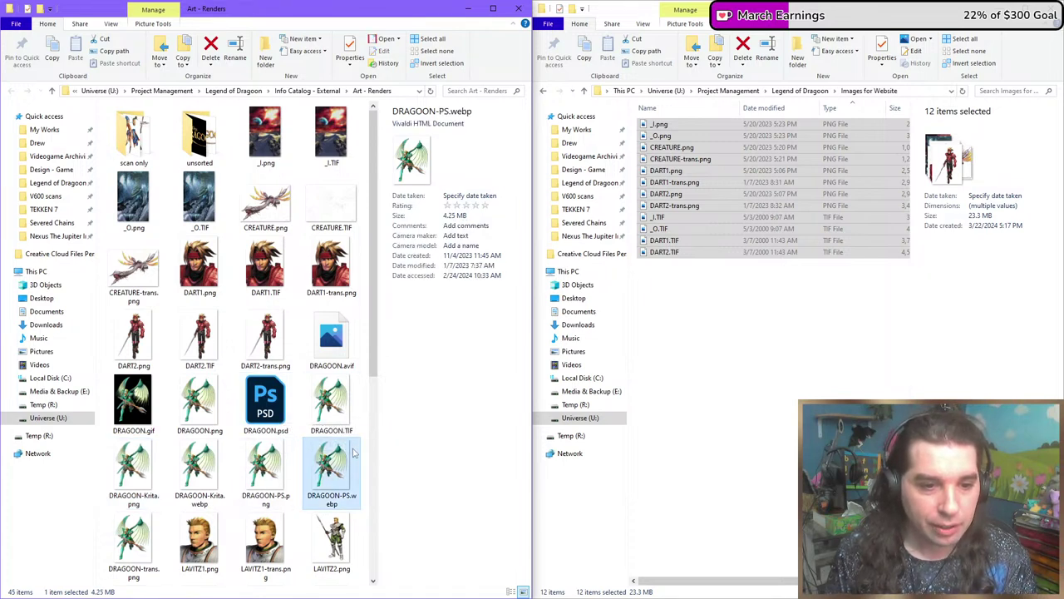
{"action": "scroll", "coordinate": [353, 449], "scroll_direction": "down", "scroll_amount": 3}
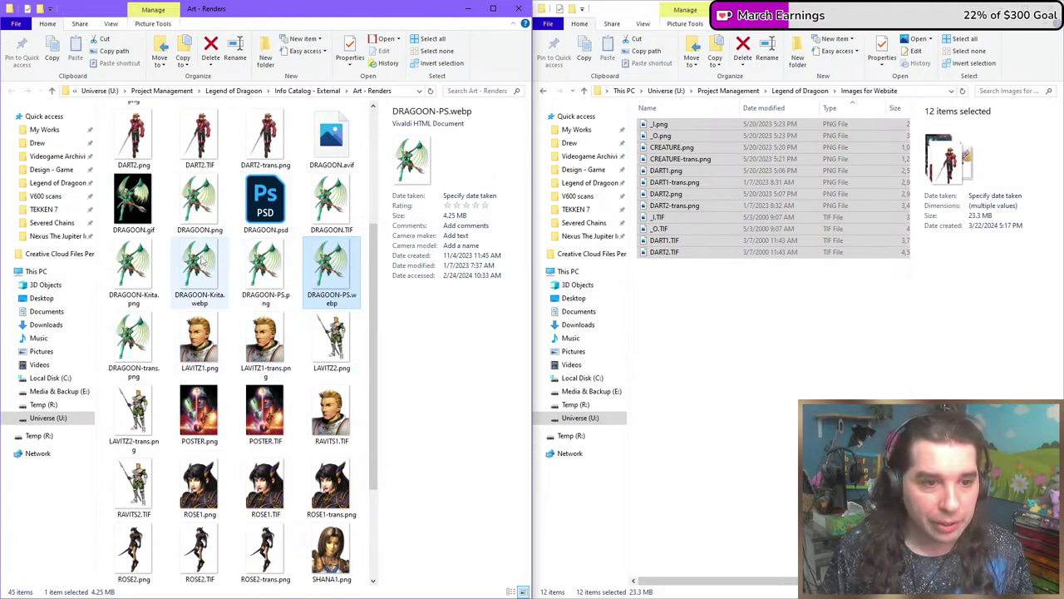
{"action": "left_click", "coordinate": [223, 206]}
{"action": "left_click", "coordinate": [332, 200], "text": "ctrl"}
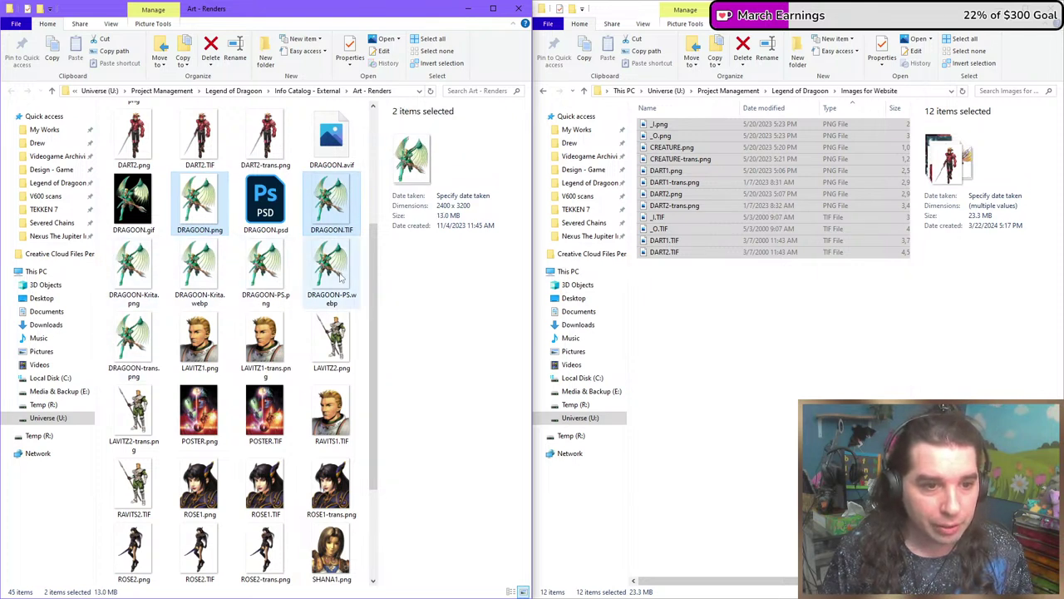
Open DRAGOON.psd in Photoshop, inspect its channels with Quick Mask toggled on and off, and return to the File Explorer windows.
{"action": "left_click", "coordinate": [255, 212]}
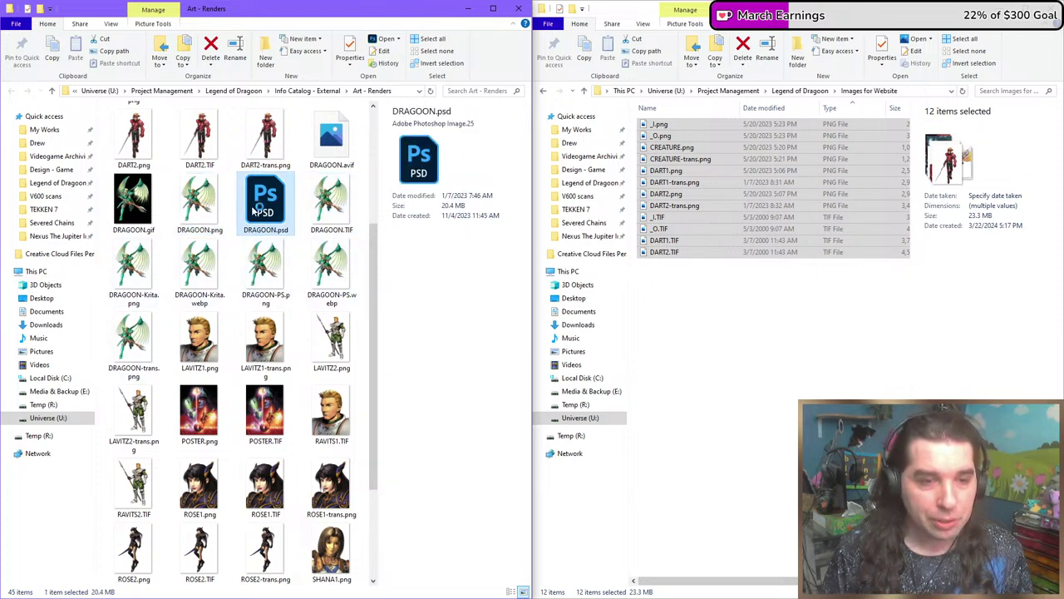
{"action": "double_click", "coordinate": [254, 211]}
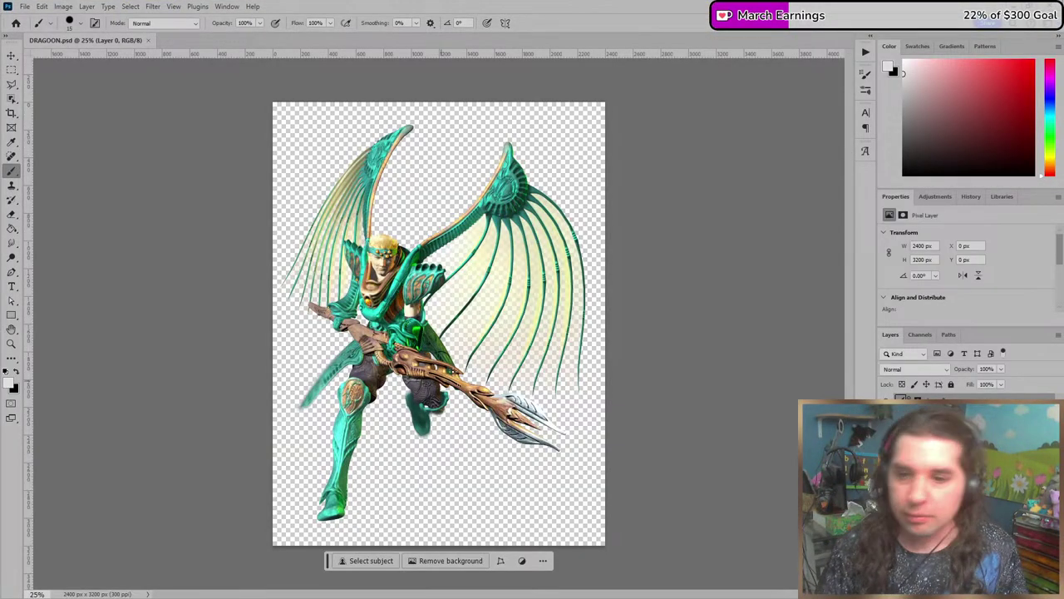
{"action": "left_click", "coordinate": [919, 335]}
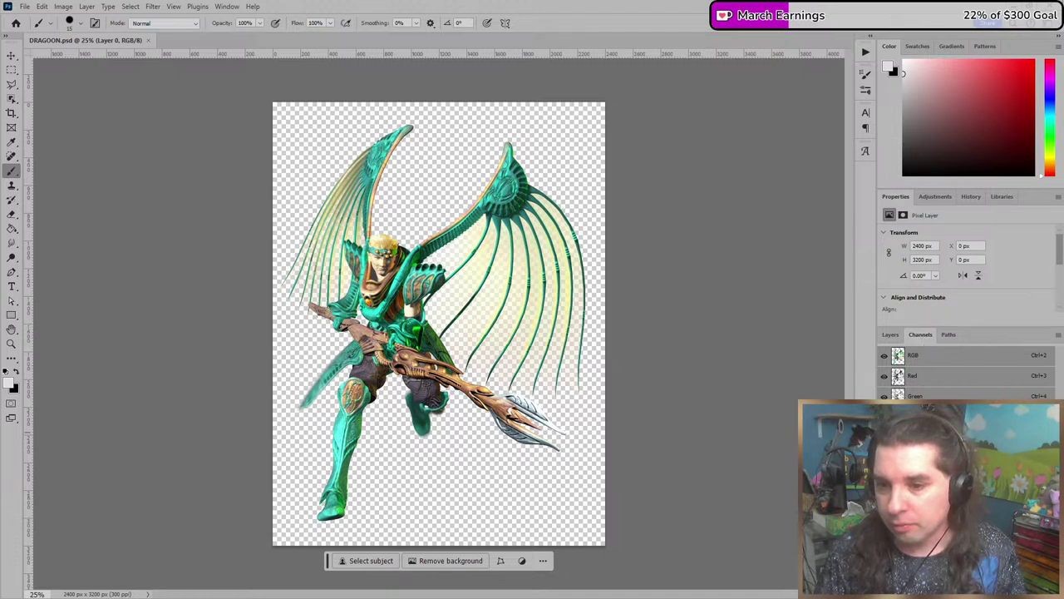
{"action": "key", "text": "q"}
{"action": "key", "text": "q"}
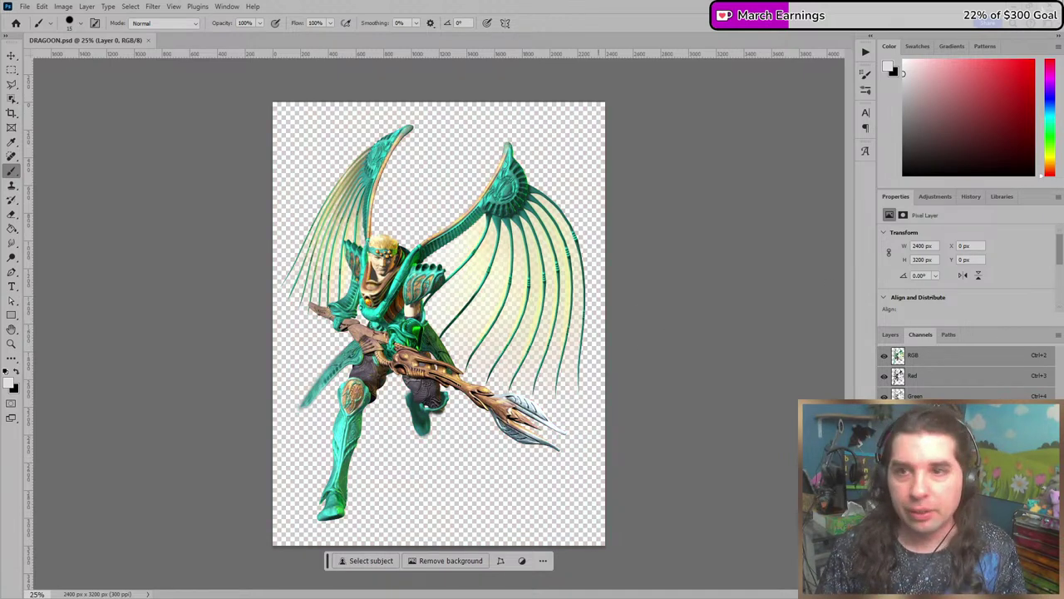
{"action": "key", "text": "alt+Tab"}
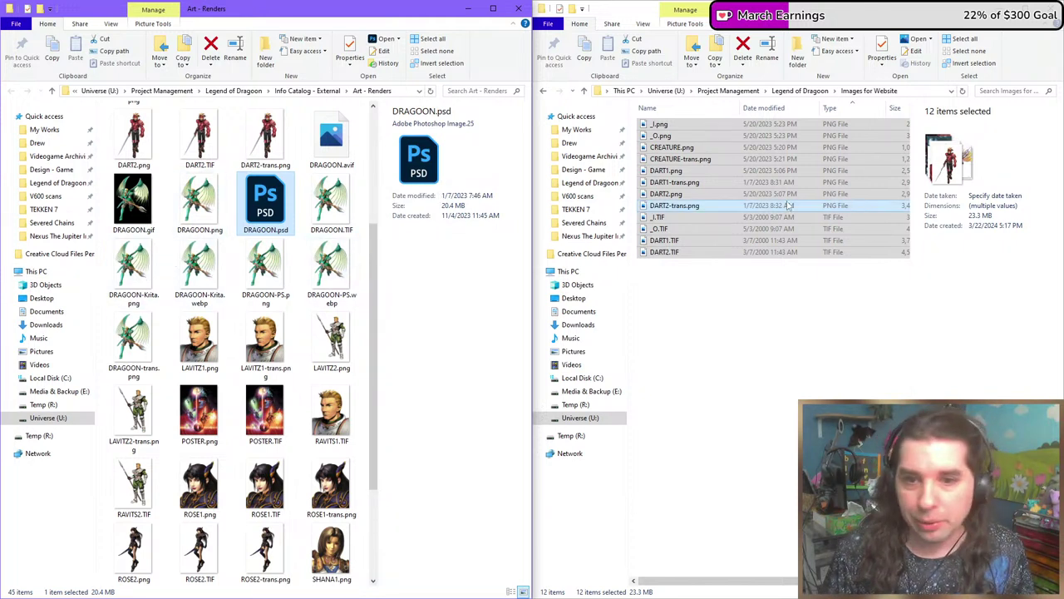
Delete DRAGOON-trans.png from the Art - Renders folder.
{"action": "left_click", "coordinate": [200, 199]}
{"action": "left_click", "coordinate": [331, 199], "text": "ctrl"}
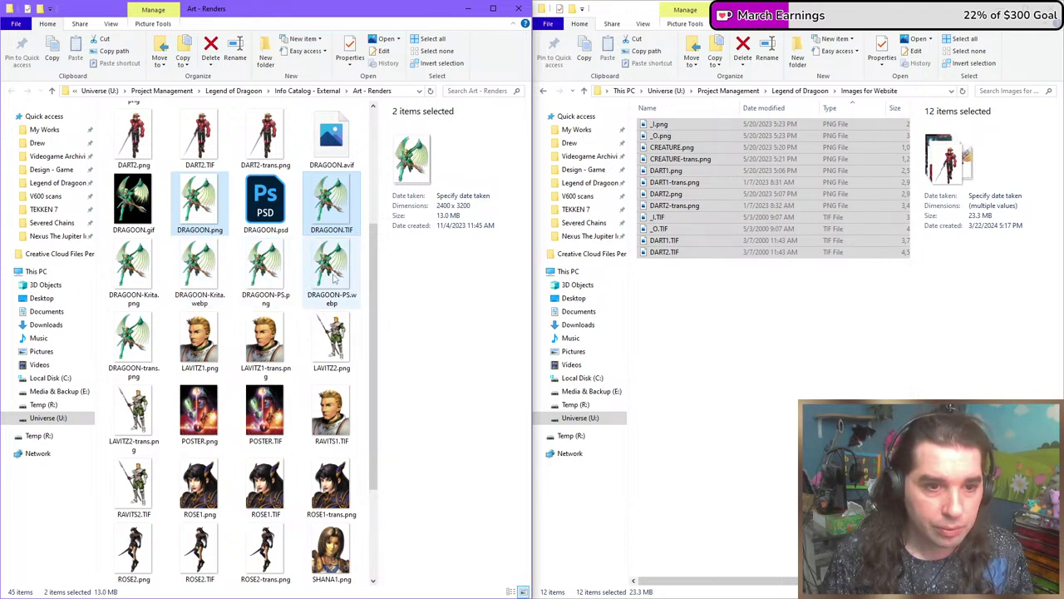
{"action": "left_click", "coordinate": [277, 286], "text": "ctrl"}
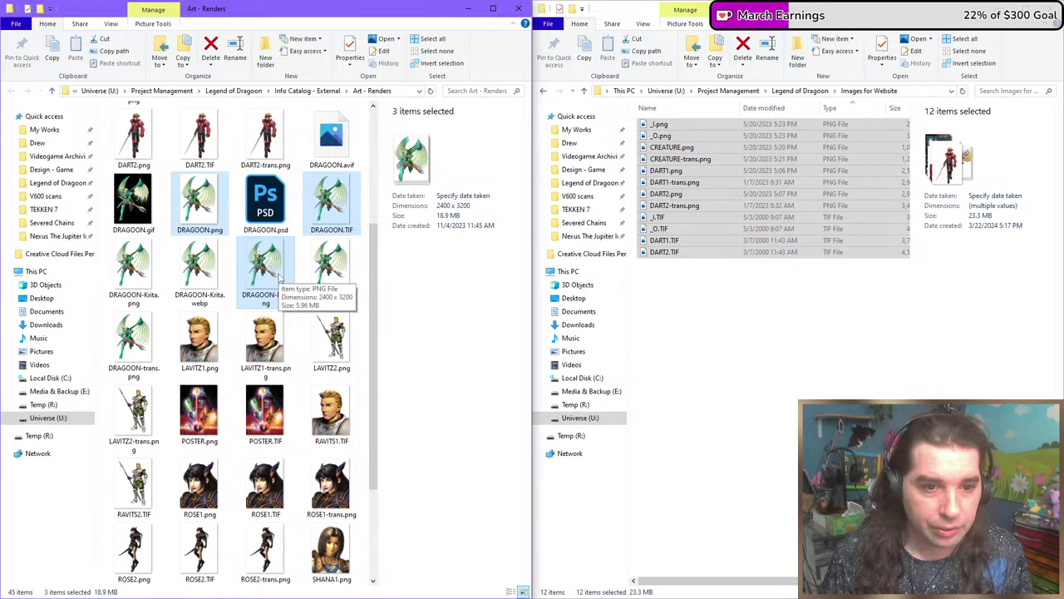
{"action": "left_click", "coordinate": [137, 339]}
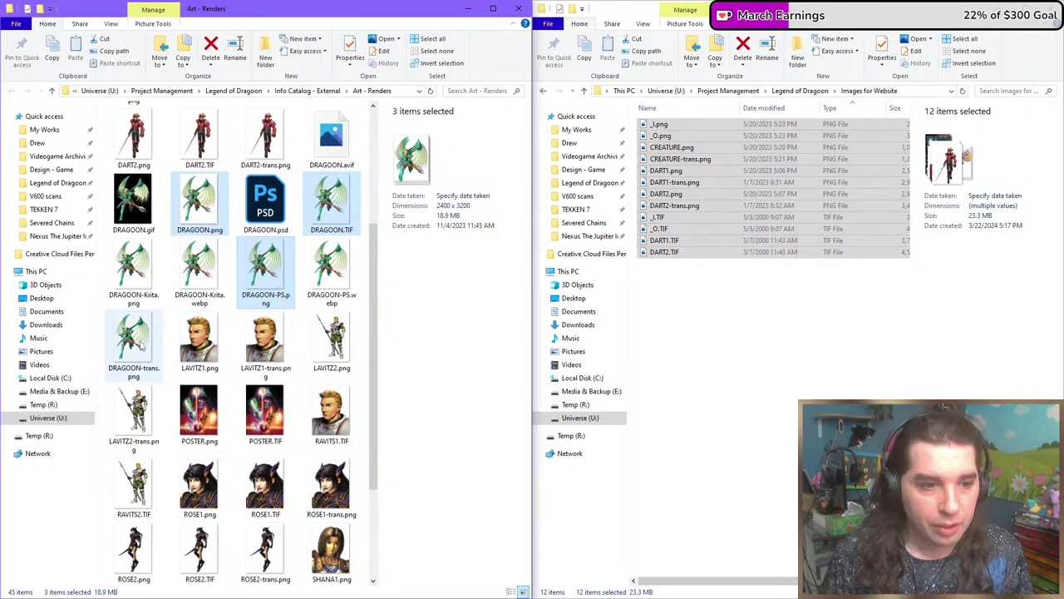
{"action": "key", "text": "Delete"}
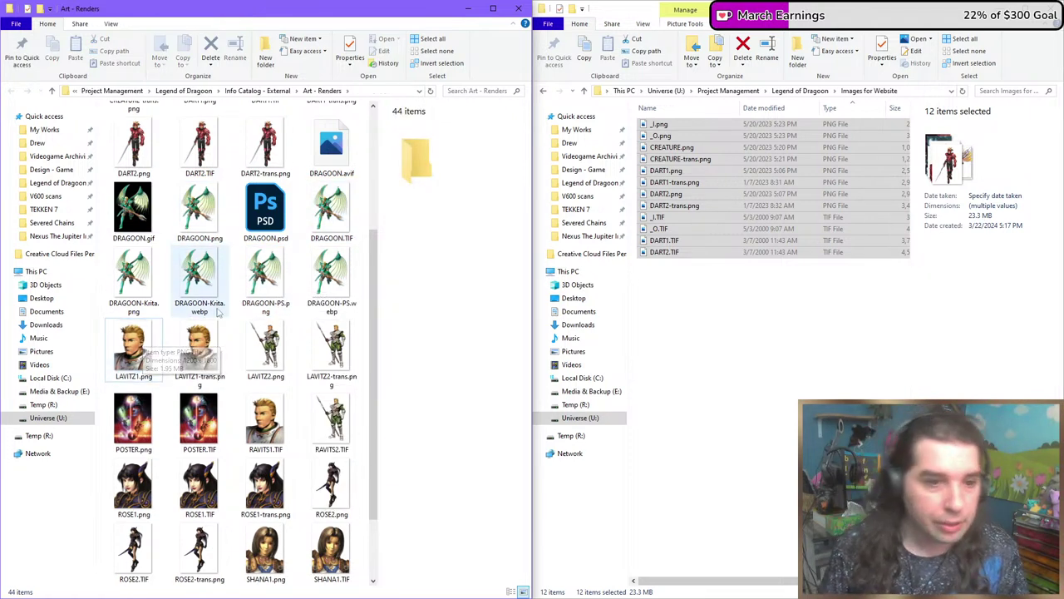
Copy DRAGOON.png, DRAGOON.TIF and DRAGOON-PS.png into Images for Website and dismiss the location error.
{"action": "left_click", "coordinate": [266, 287]}
{"action": "left_click", "coordinate": [200, 212], "text": "ctrl"}
{"action": "left_click", "coordinate": [319, 212], "text": "ctrl"}
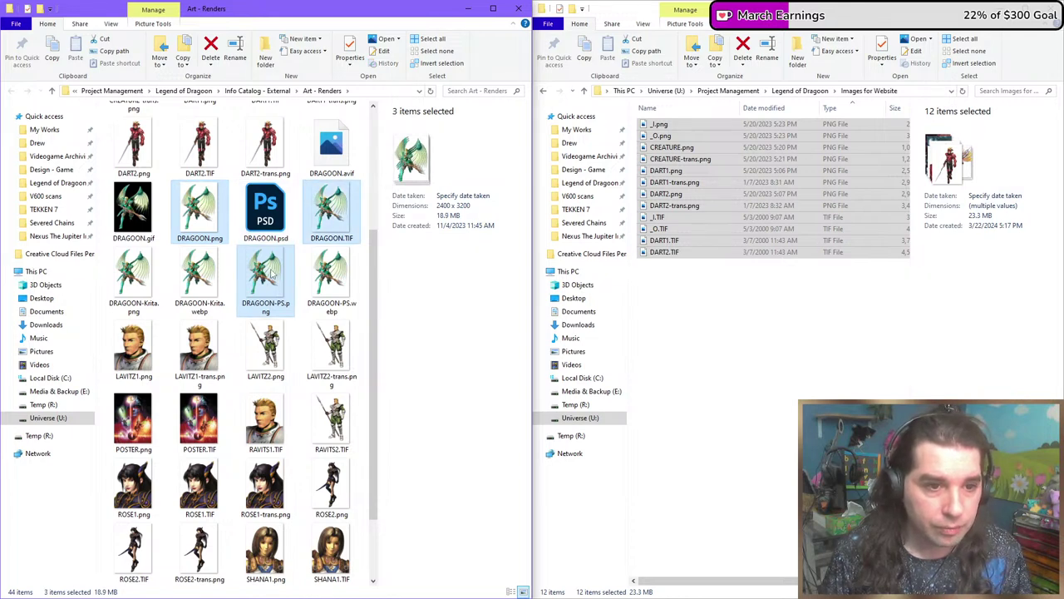
{"action": "left_click_drag", "start_coordinate": [261, 283], "coordinate": [738, 333]}
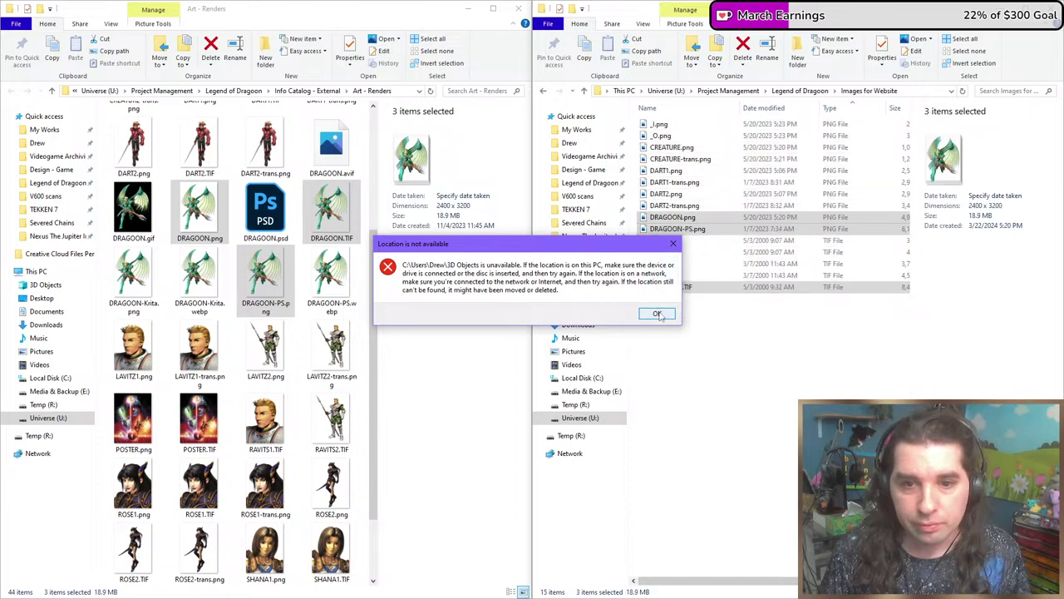
{"action": "left_click", "coordinate": [673, 243]}
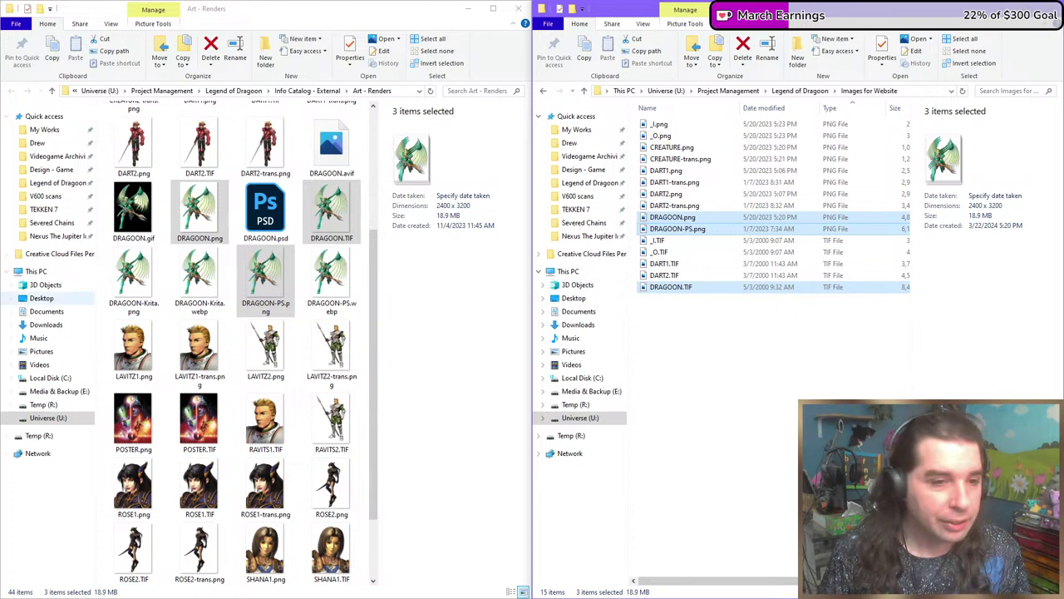
Copy the PNG and transparent versions of LAVITZ1 and LAVITZ2, both POSTER images, RAVITS1.TIF and RAVITS2.TIF into Images for Website.
{"action": "left_click", "coordinate": [136, 345]}
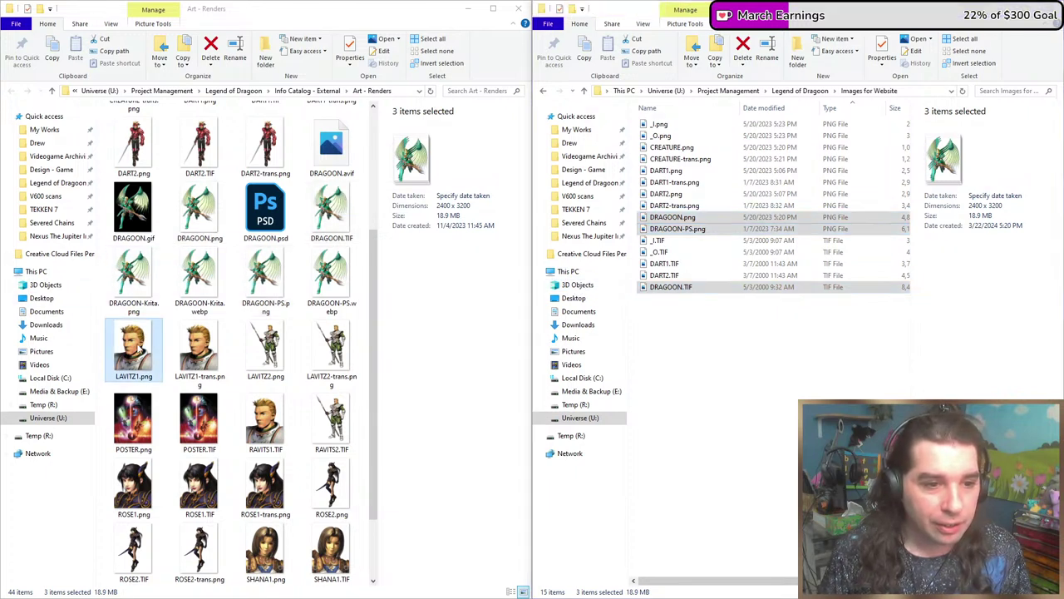
{"action": "left_click", "coordinate": [193, 348], "text": "ctrl"}
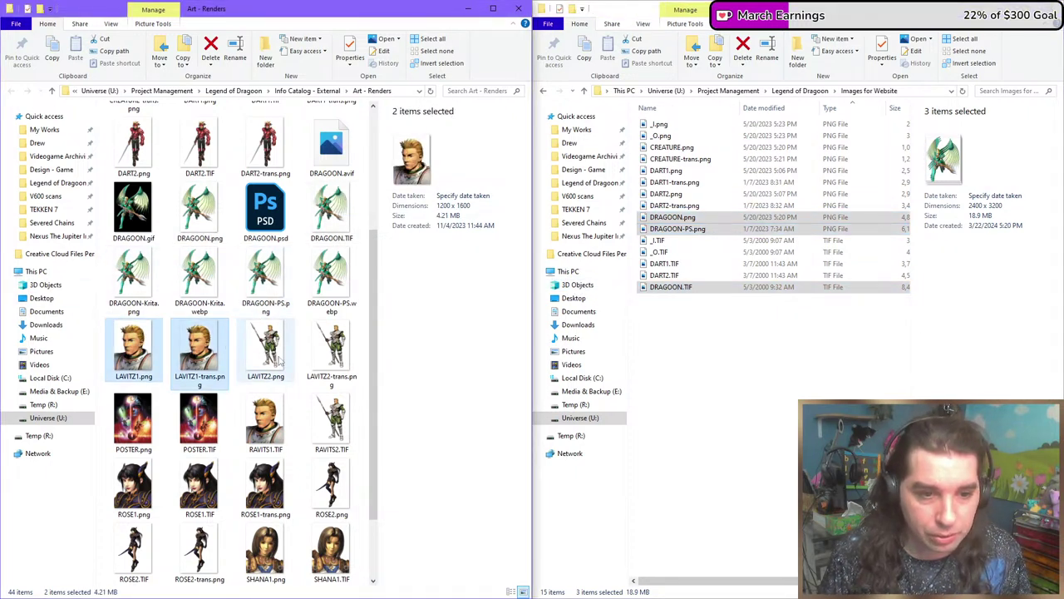
{"action": "left_click", "coordinate": [324, 359], "text": "ctrl"}
{"action": "left_click", "coordinate": [281, 357], "text": "ctrl"}
{"action": "left_click", "coordinate": [133, 420], "text": "ctrl"}
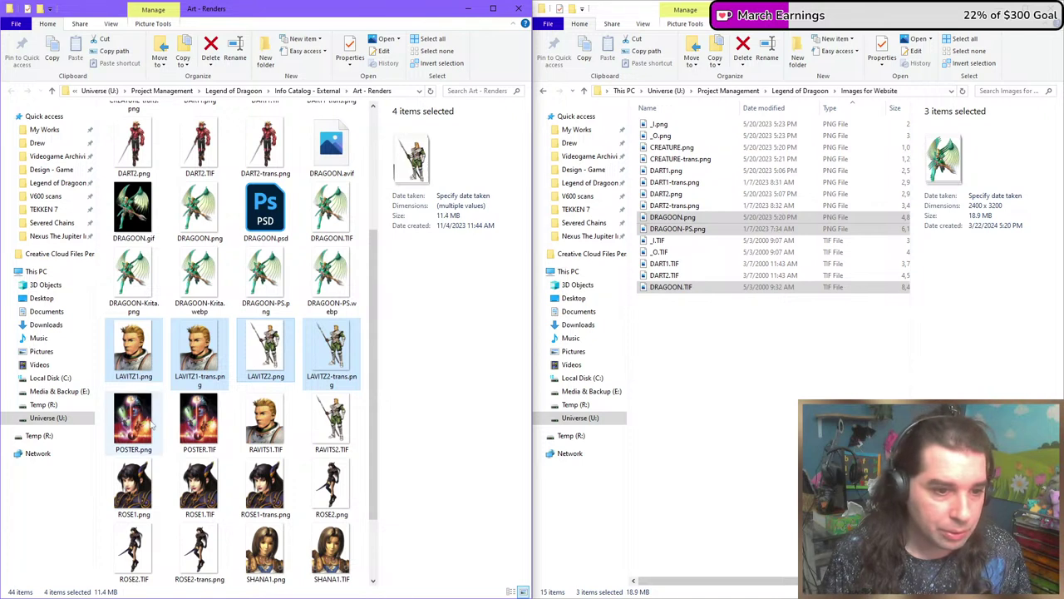
{"action": "left_click", "coordinate": [204, 419], "text": "ctrl"}
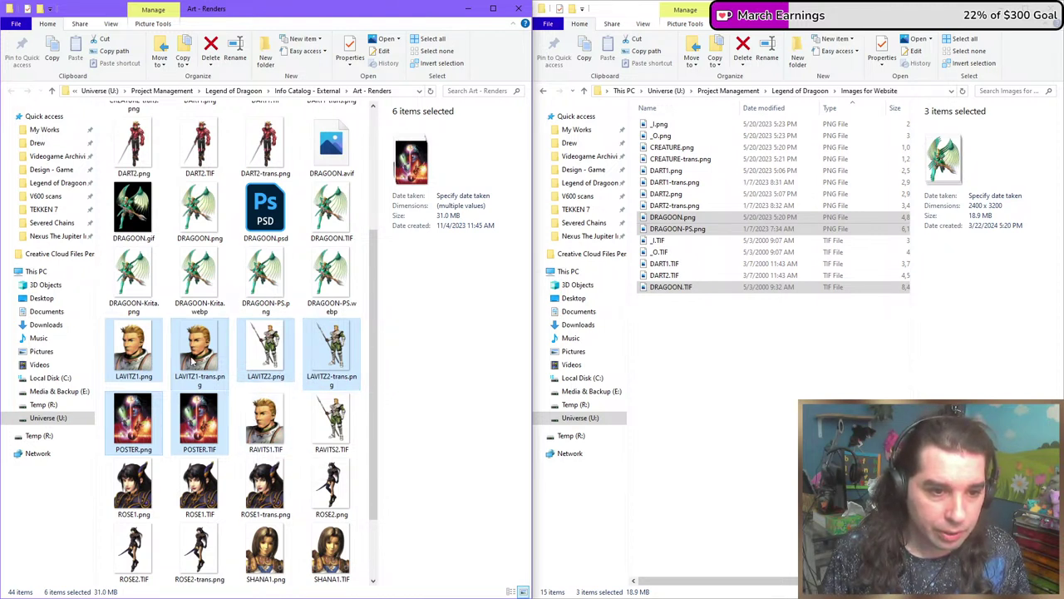
{"action": "left_click", "coordinate": [275, 428], "text": "ctrl"}
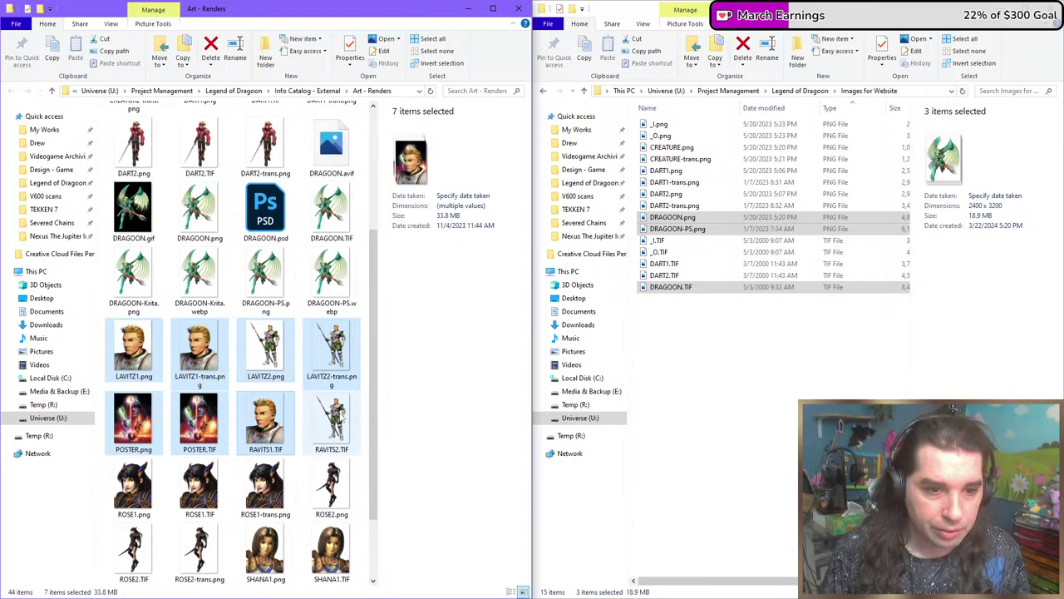
{"action": "left_click", "coordinate": [332, 420], "text": "ctrl"}
{"action": "left_click_drag", "start_coordinate": [268, 425], "coordinate": [747, 384]}
Copy all PNG, transparent and TIF versions of ROSE1, ROSE2, SHANA1 and SHANA2 into Images for Website.
{"action": "scroll", "coordinate": [372, 428], "scroll_direction": "down", "scroll_amount": 1}
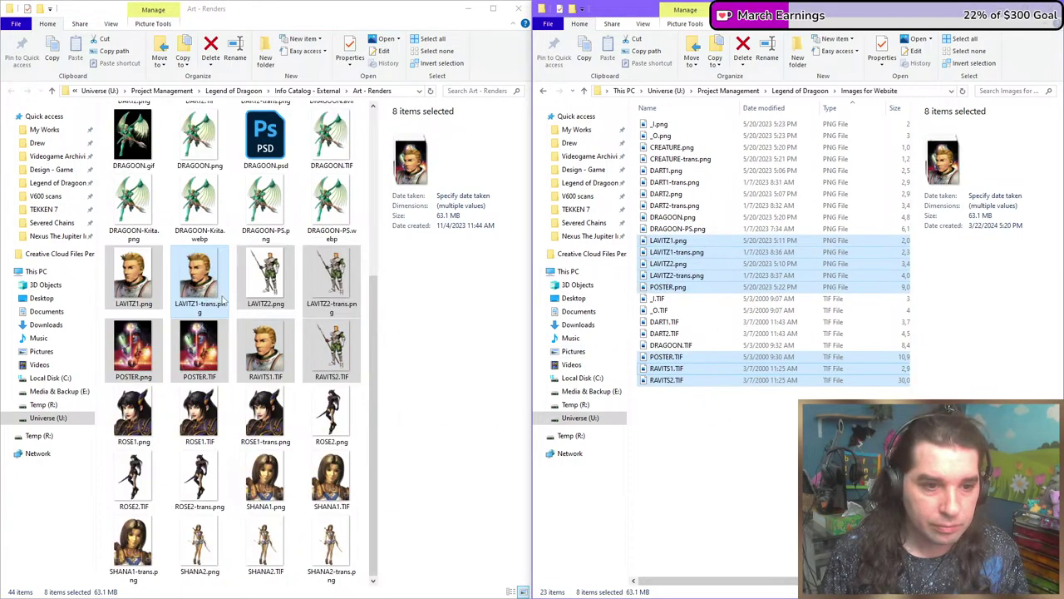
{"action": "left_click", "coordinate": [128, 414]}
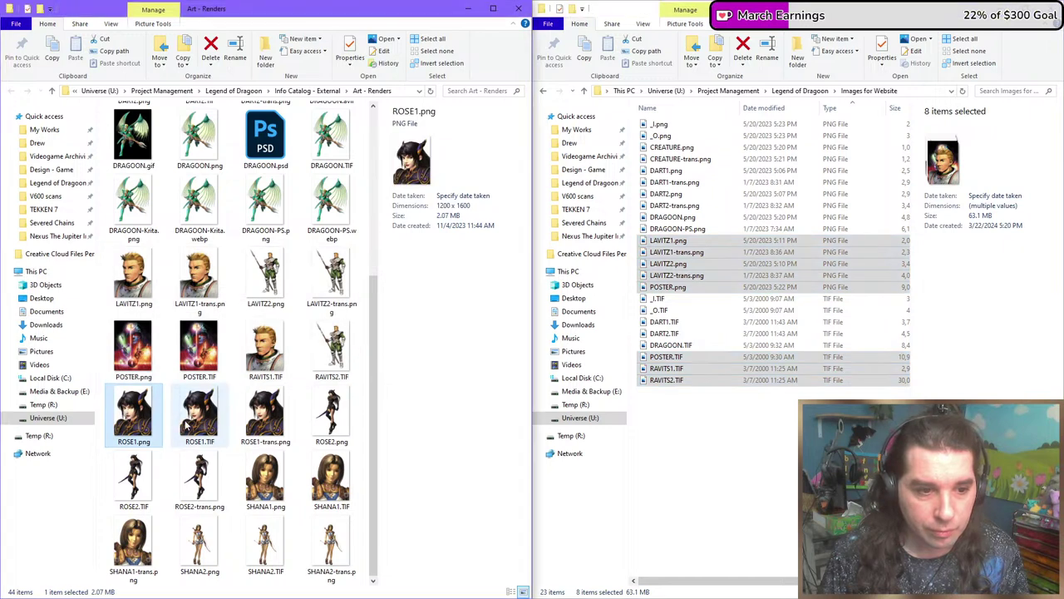
{"action": "left_click", "coordinate": [195, 419], "text": "ctrl"}
{"action": "left_click", "coordinate": [264, 417], "text": "ctrl"}
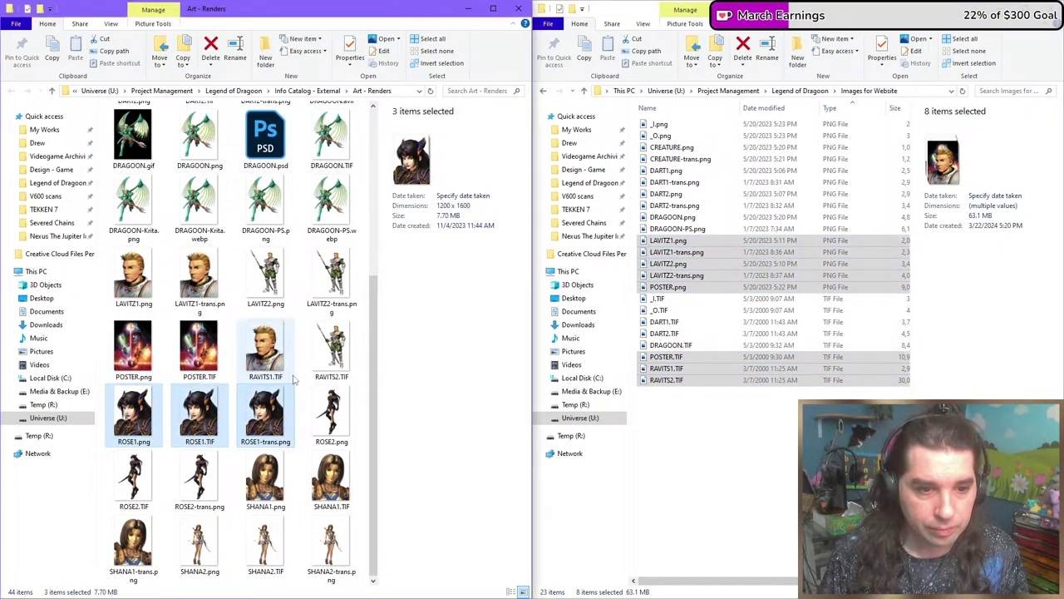
{"action": "left_click", "coordinate": [330, 416], "text": "ctrl"}
{"action": "left_click", "coordinate": [200, 478], "text": "ctrl"}
{"action": "left_click", "coordinate": [133, 478], "text": "ctrl"}
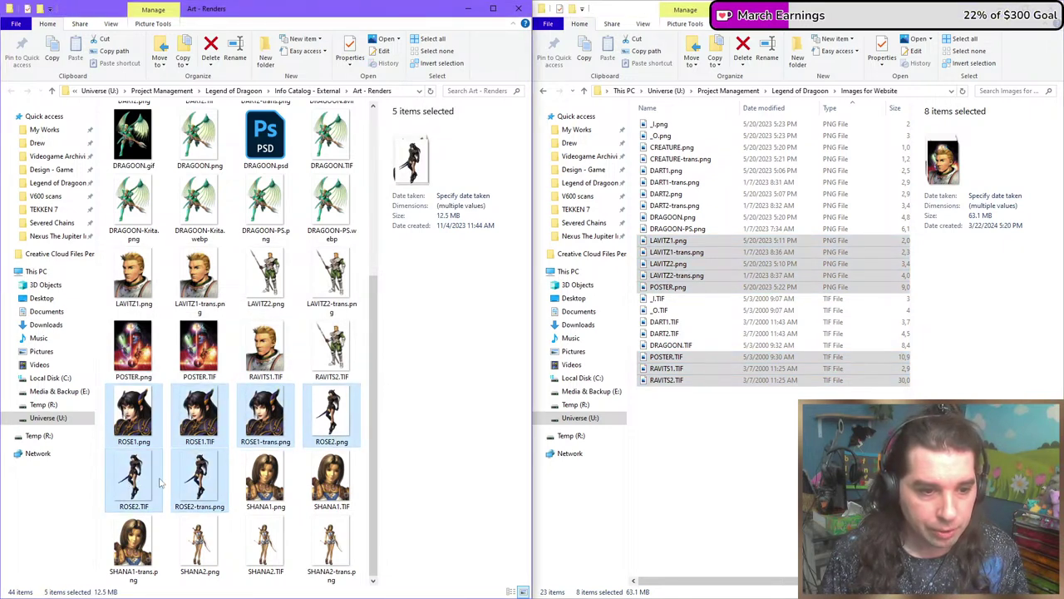
{"action": "left_click", "coordinate": [331, 478], "text": "ctrl"}
{"action": "left_click", "coordinate": [133, 544], "text": "ctrl"}
{"action": "left_click", "coordinate": [199, 544], "text": "ctrl"}
{"action": "left_click", "coordinate": [264, 545], "text": "ctrl"}
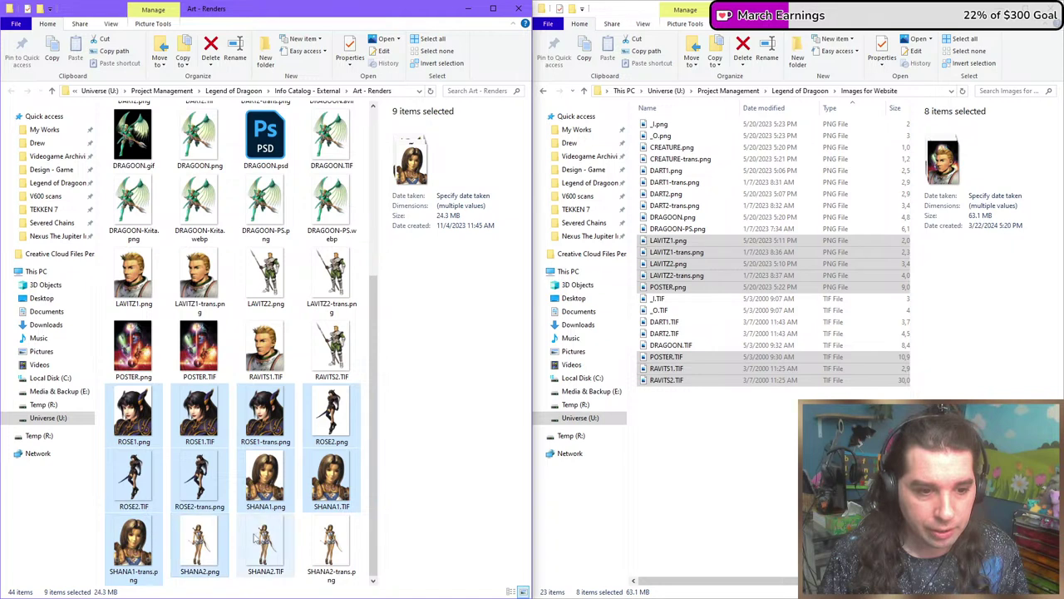
{"action": "left_click", "coordinate": [325, 541], "text": "ctrl"}
{"action": "left_click", "coordinate": [328, 428], "text": "ctrl"}
{"action": "left_click_drag", "start_coordinate": [335, 416], "coordinate": [701, 435]}
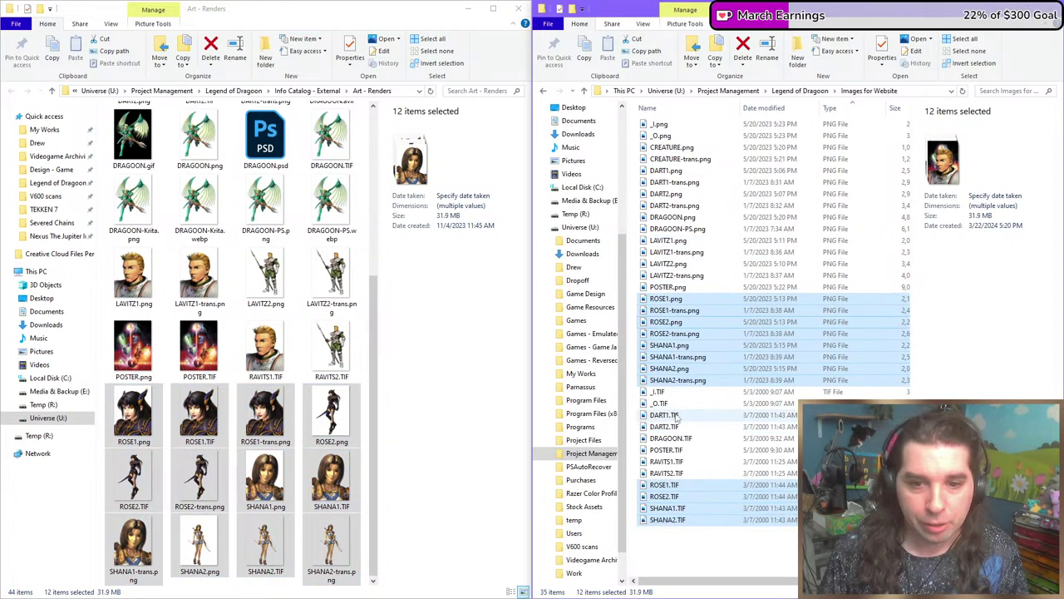
Create a new folder named renders inside Images for Website.
{"action": "scroll", "coordinate": [266, 266], "scroll_direction": "up", "scroll_amount": 3}
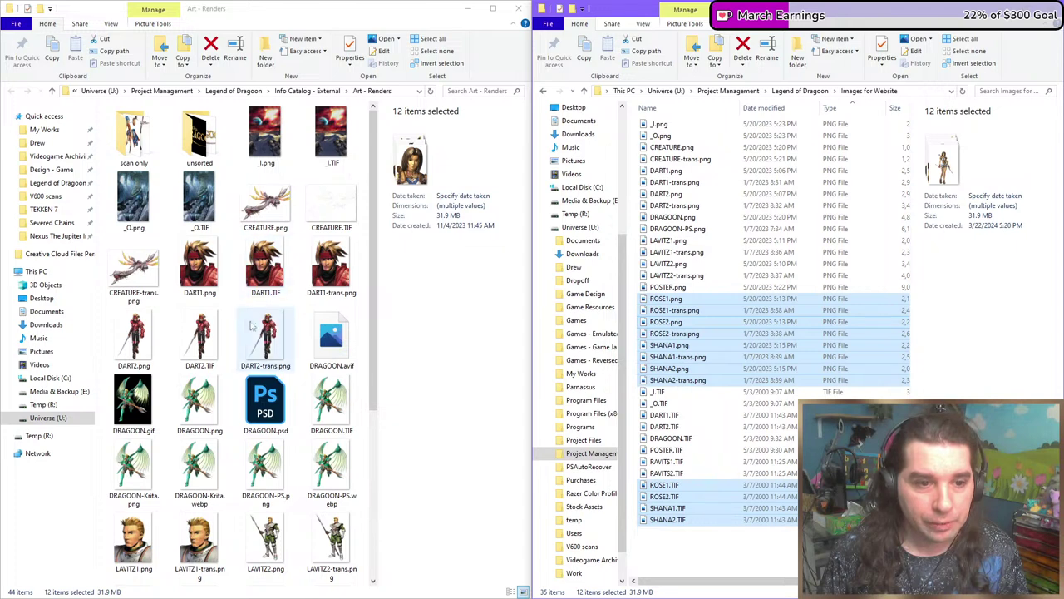
{"action": "left_click", "coordinate": [777, 158]}
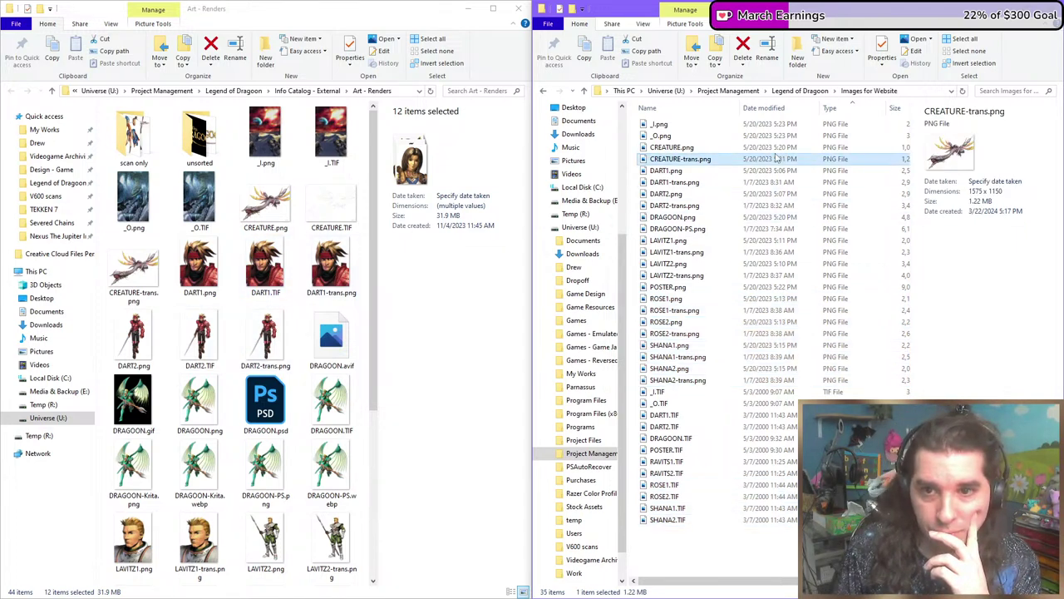
{"action": "right_click", "coordinate": [871, 146]}
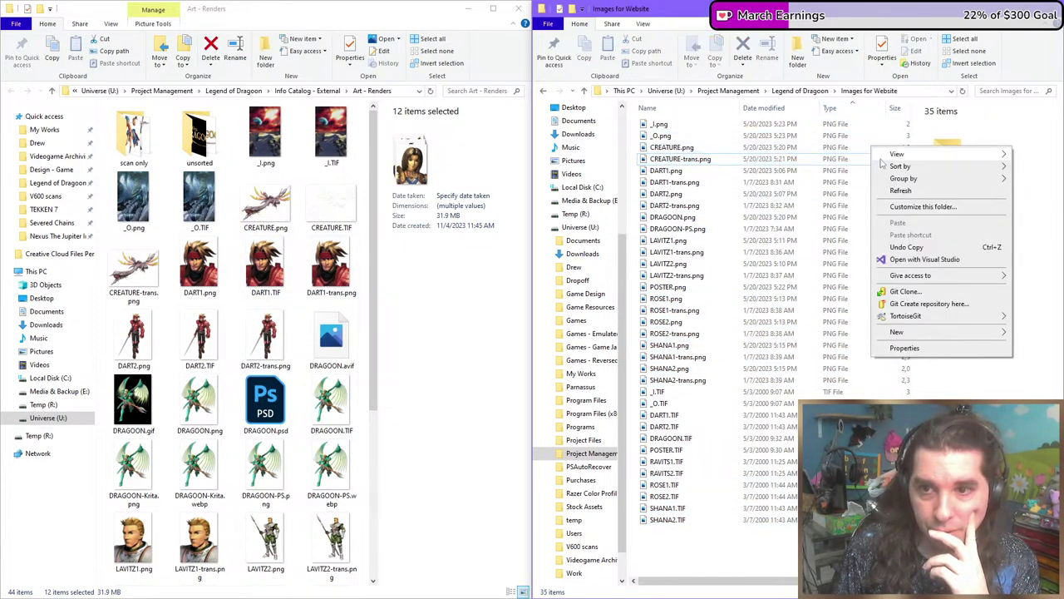
{"action": "mouse_move", "coordinate": [898, 332]}
{"action": "left_click", "coordinate": [797, 333]}
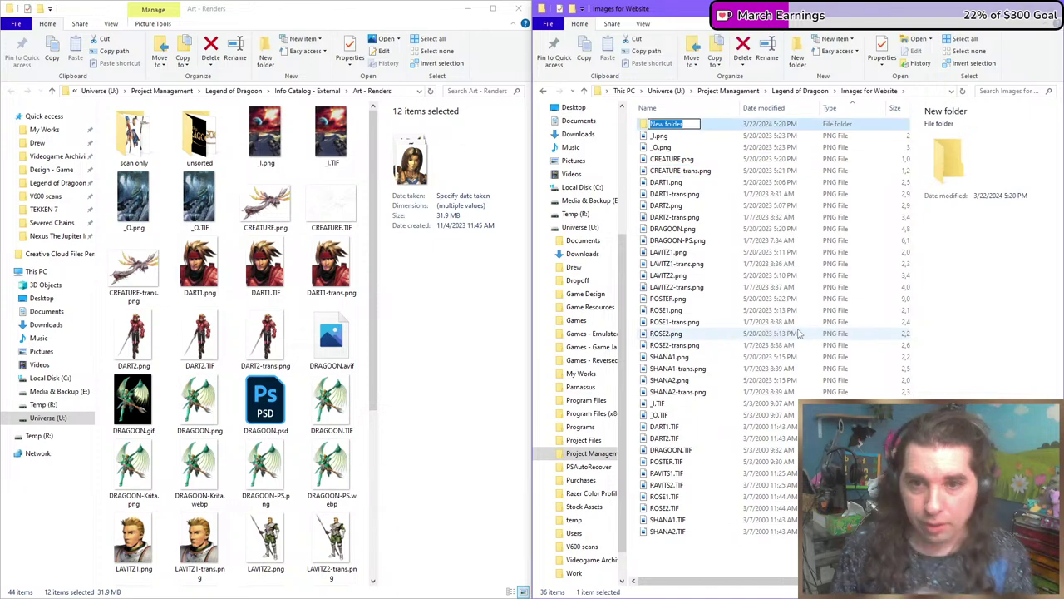
{"action": "type", "text": "renders"}
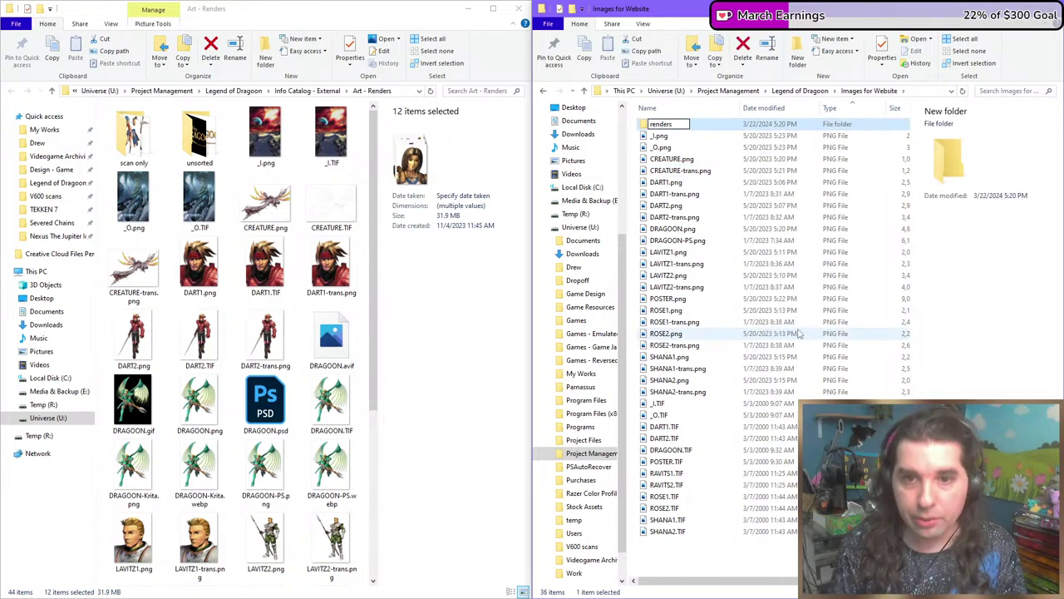
{"action": "key", "text": "Return"}
Move all the image files in Images for Website into the renders folder.
{"action": "key", "text": "ctrl+a"}
{"action": "left_click", "coordinate": [669, 127], "text": "ctrl"}
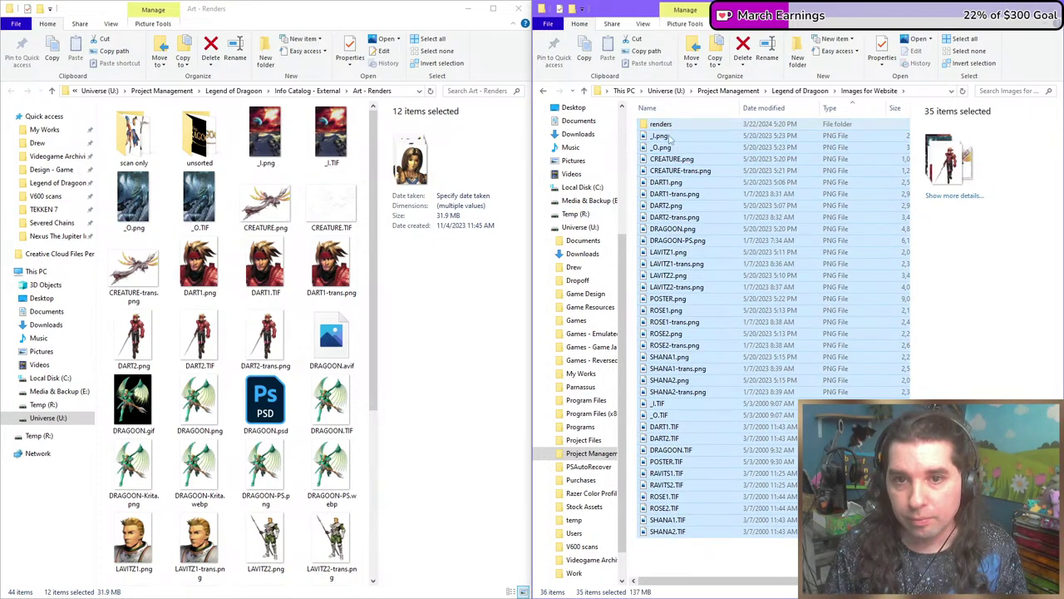
{"action": "left_click_drag", "start_coordinate": [670, 174], "coordinate": [667, 126]}
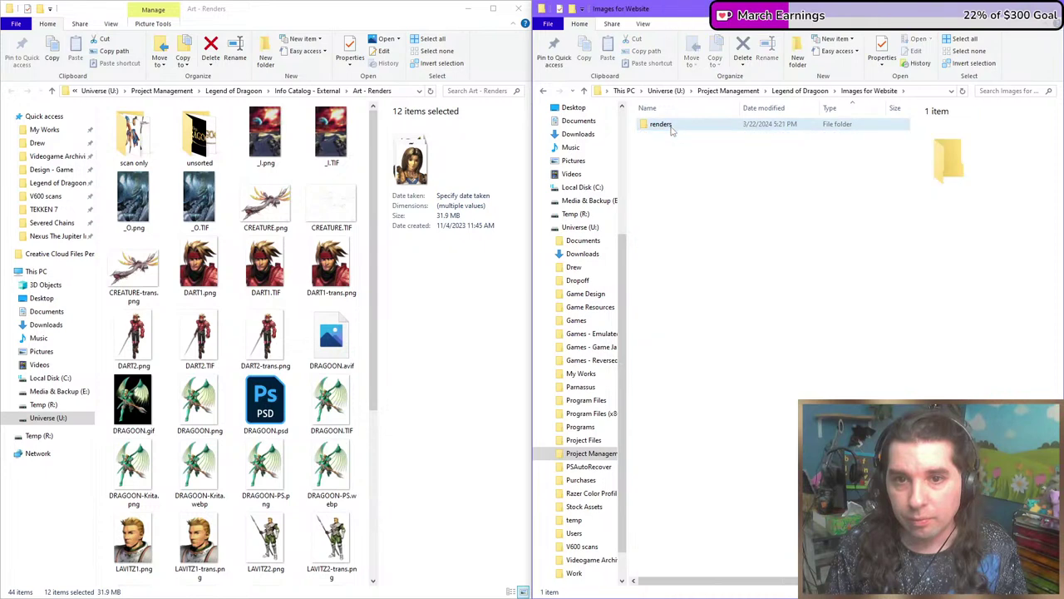
Create another folder named concept art in Images for Website.
{"action": "left_click", "coordinate": [798, 51]}
{"action": "type", "text": "c"}
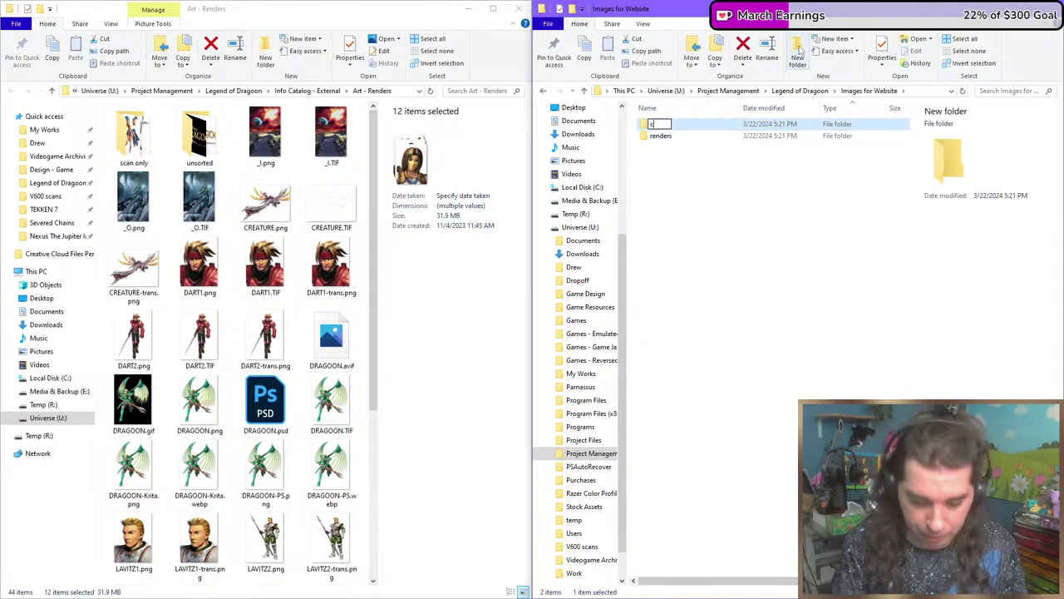
{"action": "type", "text": "oncept art"}
{"action": "key", "text": "Return"}
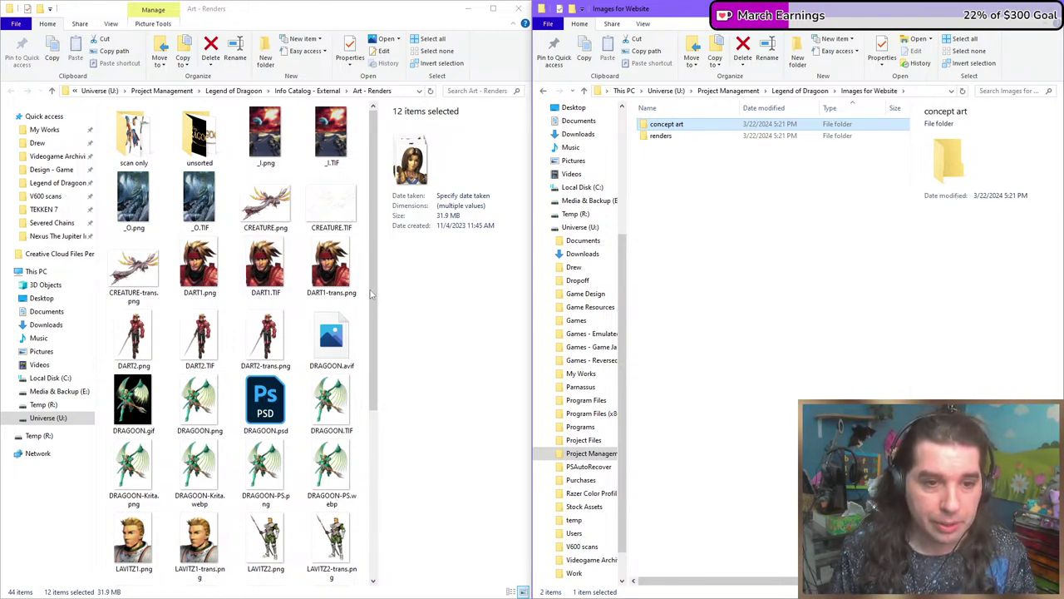
Look over the remaining Art - Renders files, go back to Info Catalog - External and open the Art - Wallpapers folder.
{"action": "left_click_drag", "start_coordinate": [374, 296], "coordinate": [374, 349]}
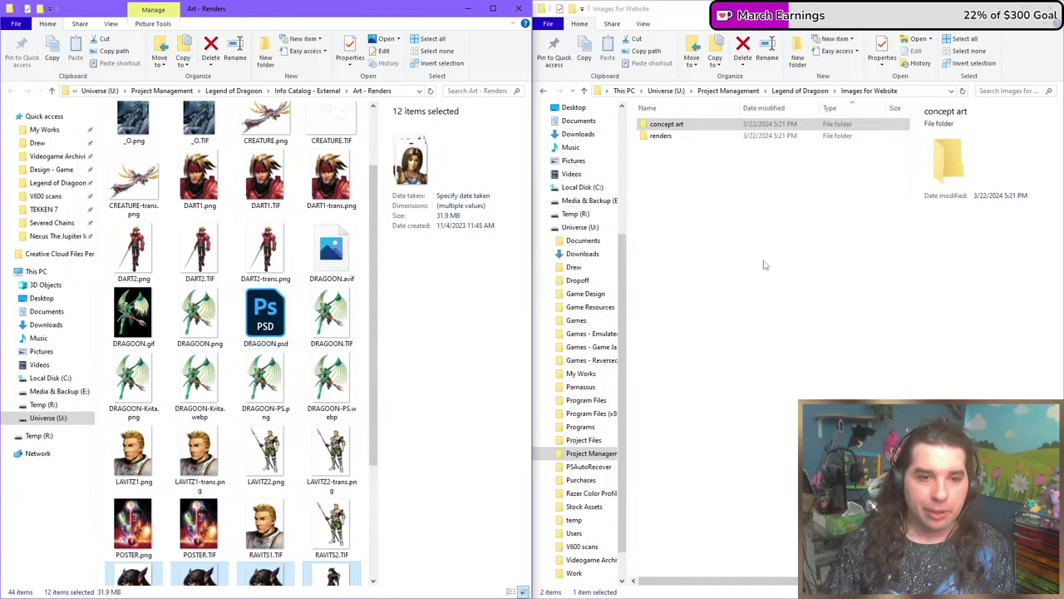
{"action": "scroll", "coordinate": [325, 282], "scroll_direction": "down", "scroll_amount": 2}
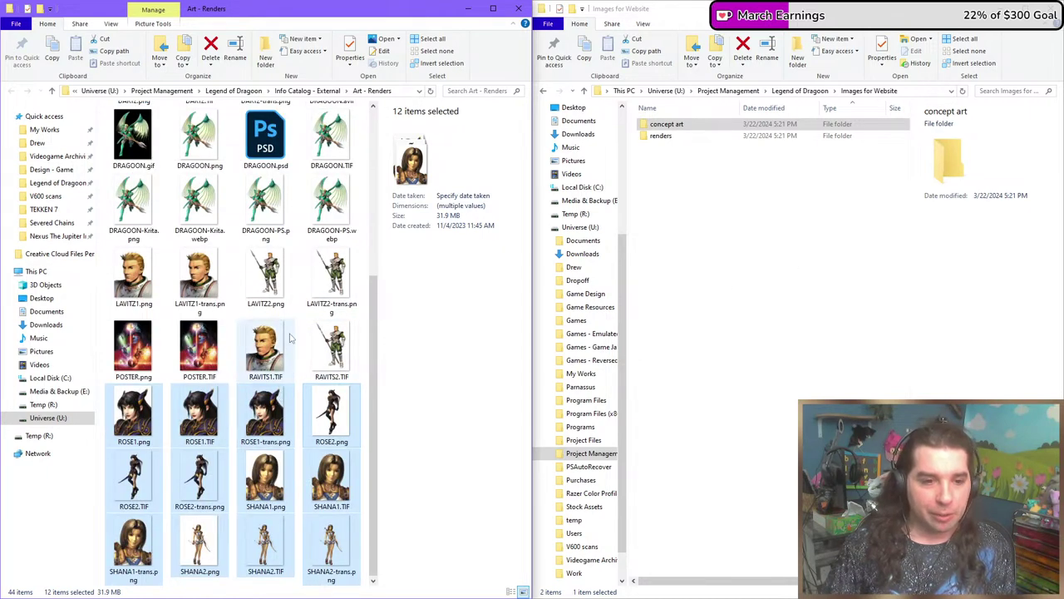
{"action": "scroll", "coordinate": [359, 368], "scroll_direction": "up", "scroll_amount": 5}
{"action": "left_click", "coordinate": [324, 91]}
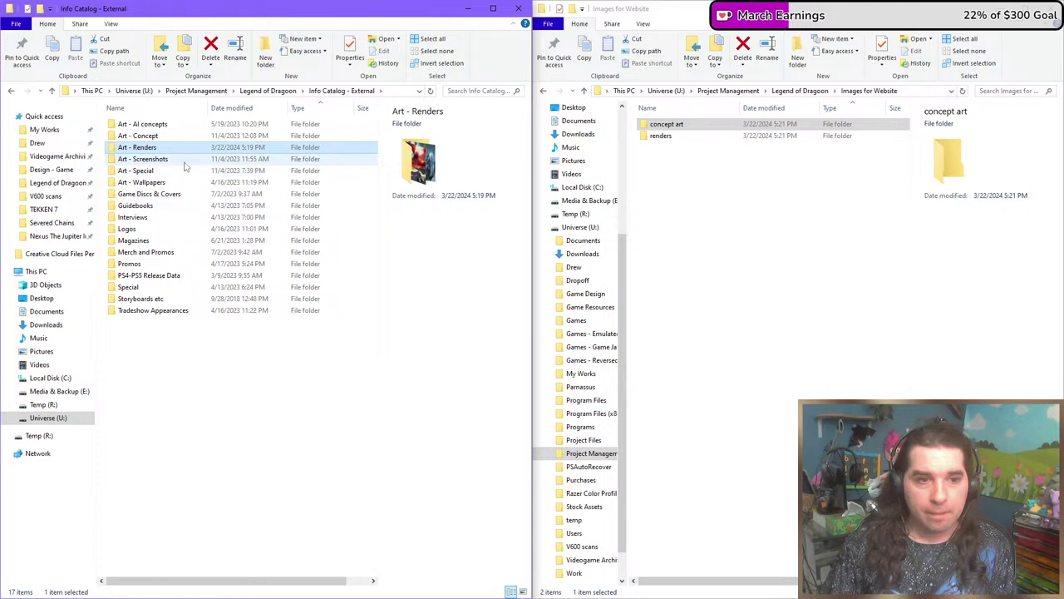
{"action": "double_click", "coordinate": [155, 183]}
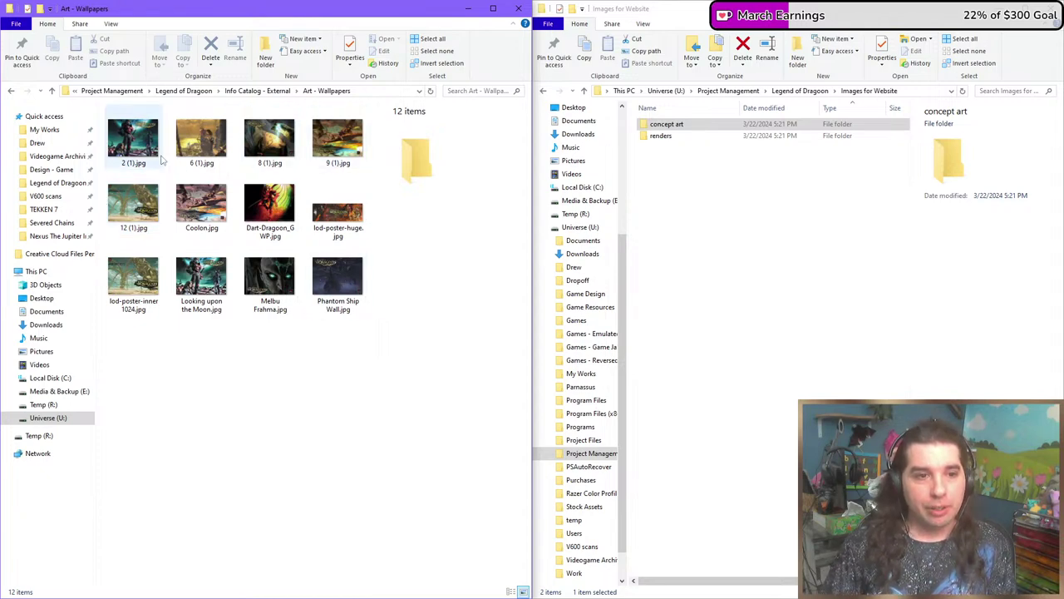
Open the wallpaper 2 (1).jpg in Windows Photo Viewer and examine its image quality up close.
{"action": "left_click", "coordinate": [133, 140]}
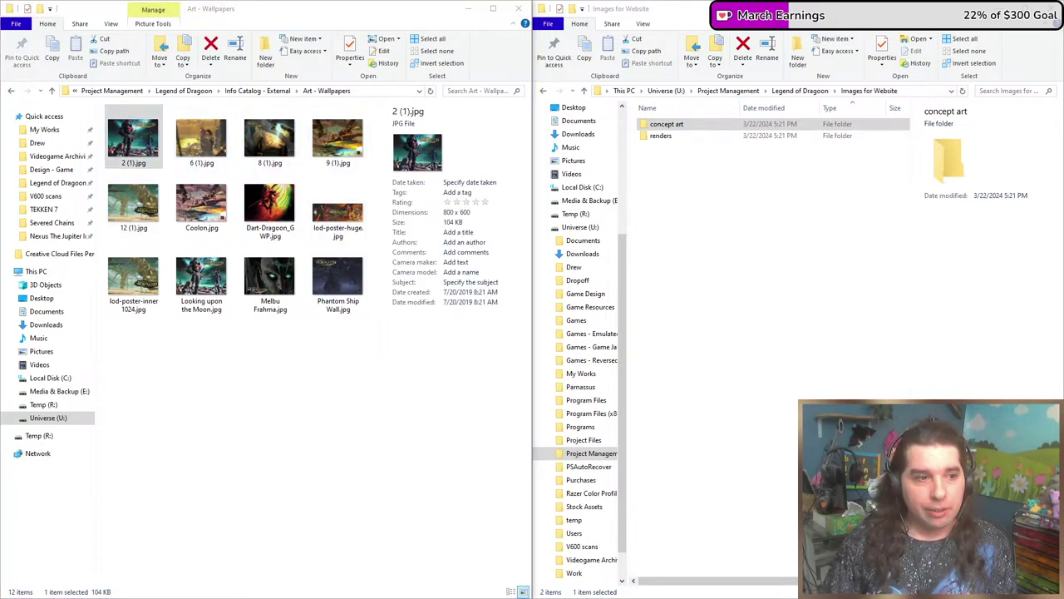
{"action": "key", "text": "Return"}
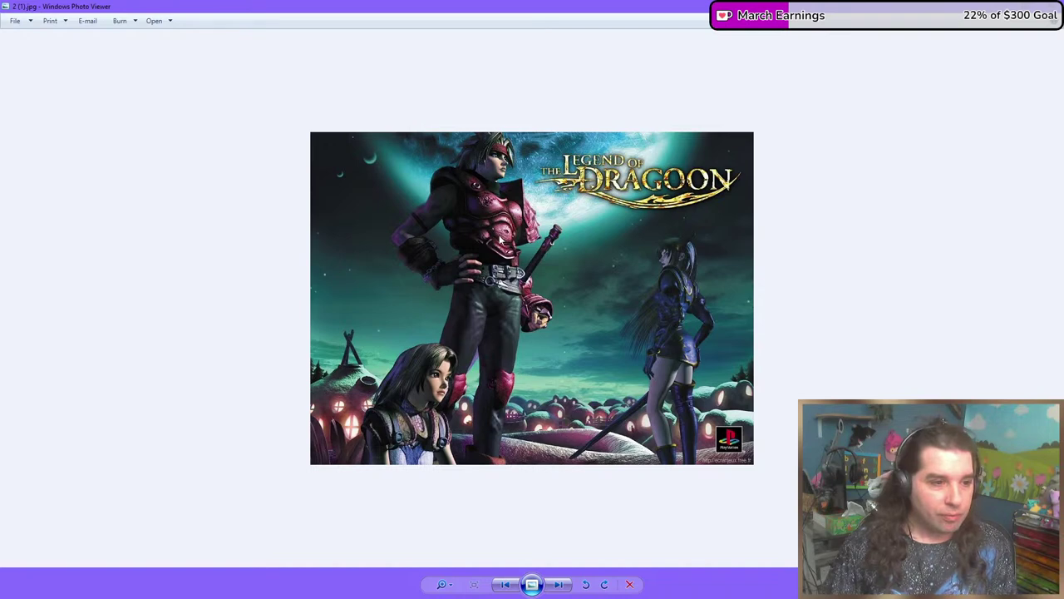
{"action": "scroll", "coordinate": [429, 266], "scroll_direction": "up", "scroll_amount": 2}
{"action": "scroll", "coordinate": [508, 306], "scroll_direction": "down", "scroll_amount": 1}
{"action": "scroll", "coordinate": [516, 299], "scroll_direction": "down", "scroll_amount": 1}
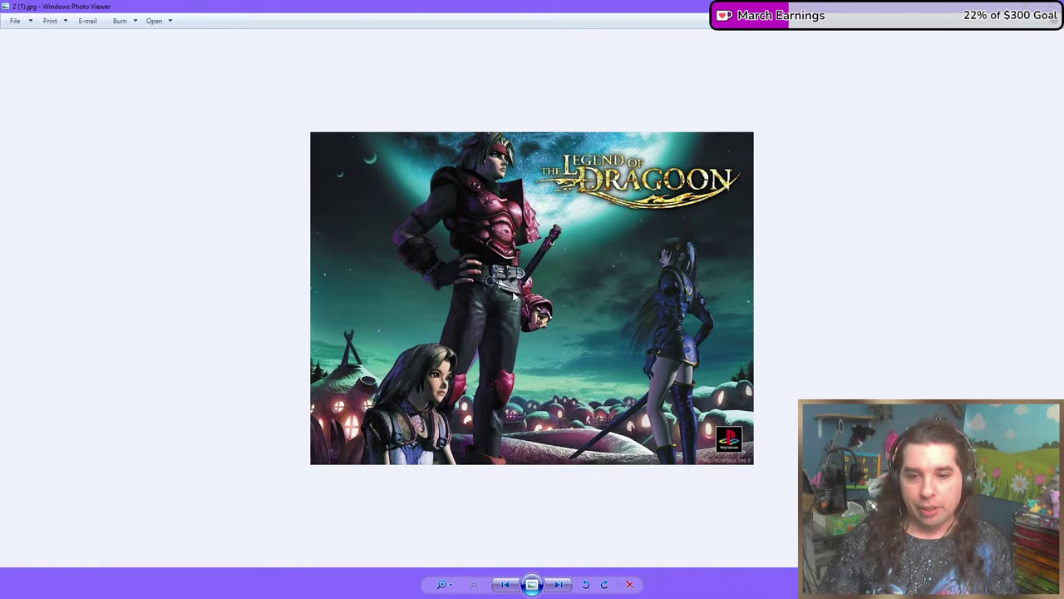
{"action": "scroll", "coordinate": [515, 295], "scroll_direction": "up", "scroll_amount": 3}
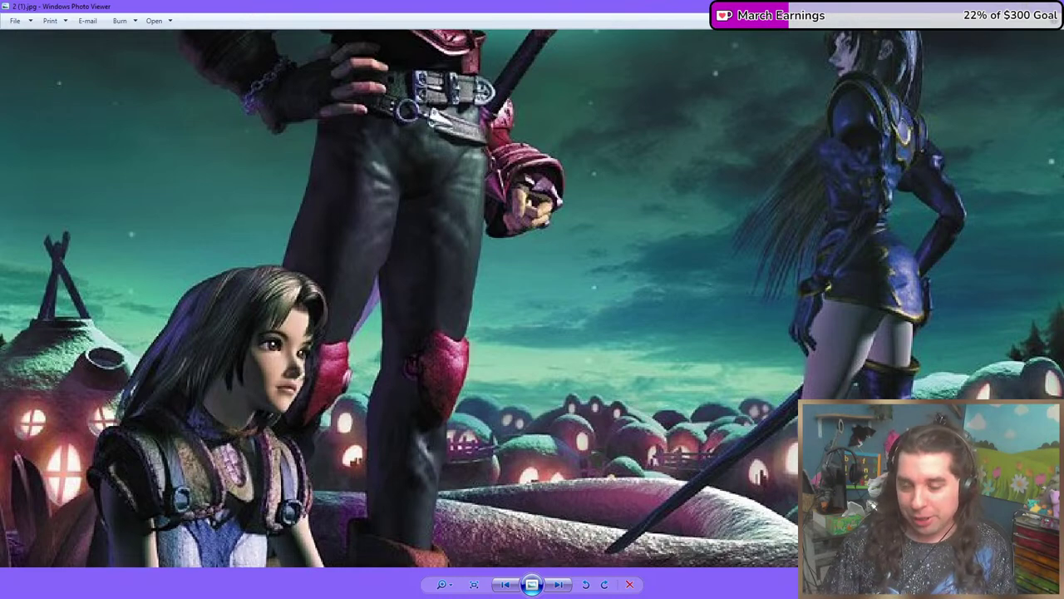
Zoom back out on the 2 (1).jpg wallpaper to examine the whole composition.
{"action": "scroll", "coordinate": [532, 299], "scroll_direction": "down", "scroll_amount": 3}
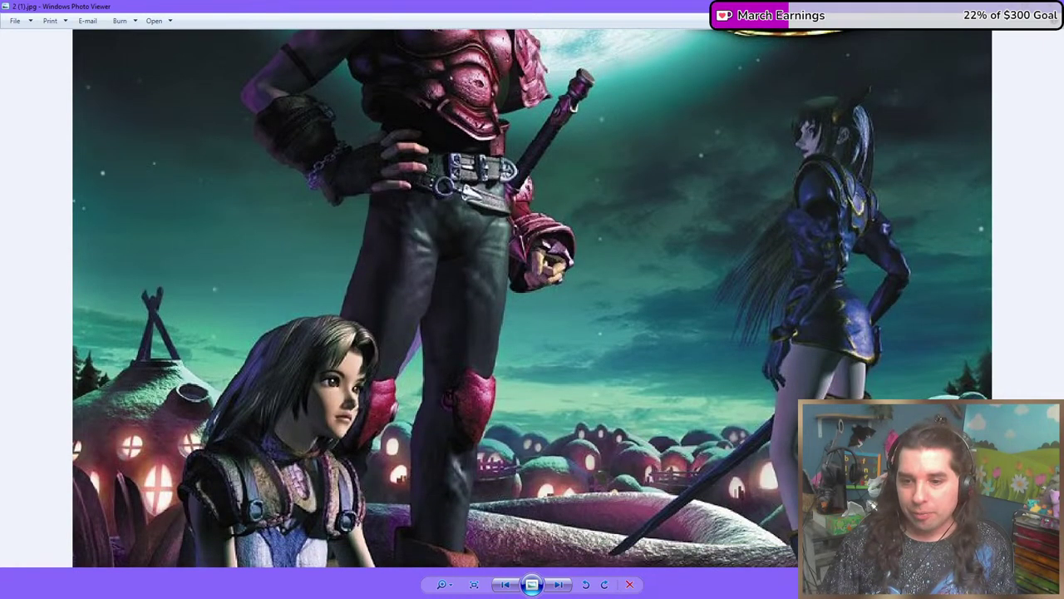
{"action": "scroll", "coordinate": [723, 407], "scroll_direction": "down", "scroll_amount": 2}
{"action": "scroll", "coordinate": [721, 406], "scroll_direction": "up", "scroll_amount": 1}
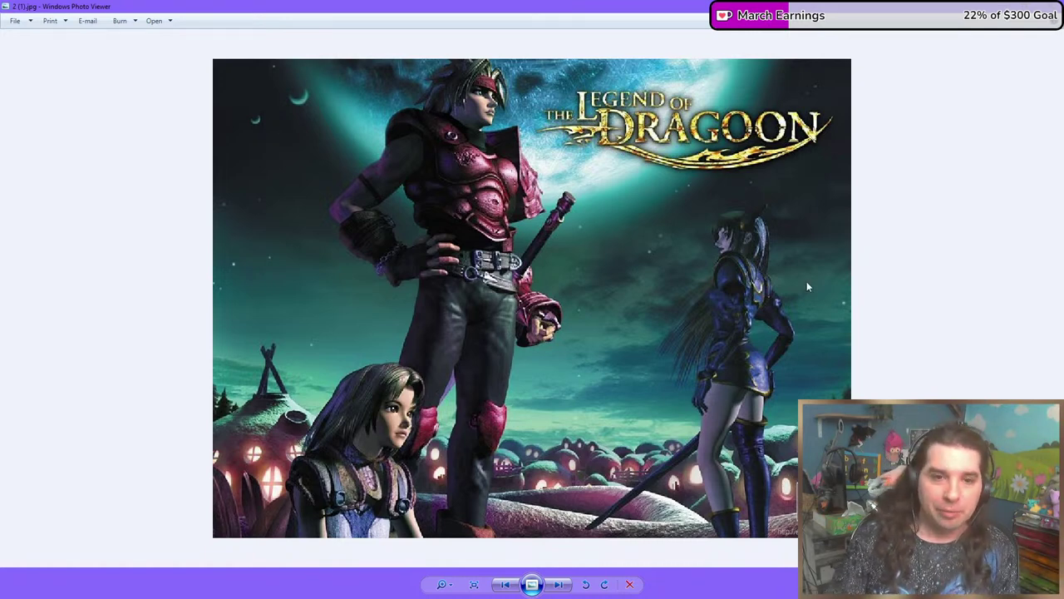
{"action": "key", "text": "Right"}
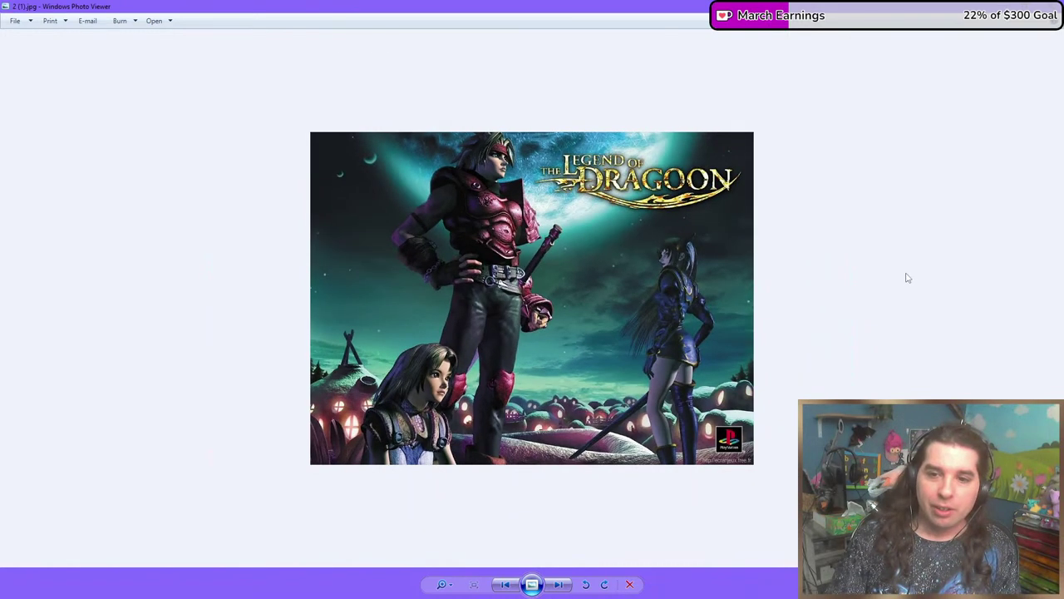
Advance to the 6 (1).jpg wallpaper and examine its artwork at several zoom levels.
{"action": "left_click", "coordinate": [562, 585]}
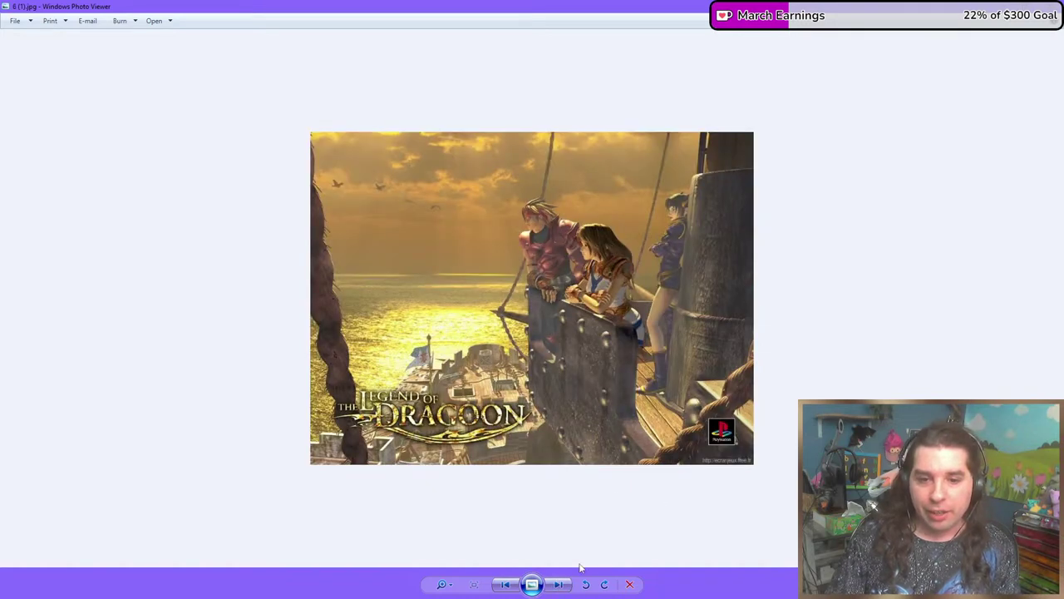
{"action": "scroll", "coordinate": [713, 410], "scroll_direction": "up", "scroll_amount": 1}
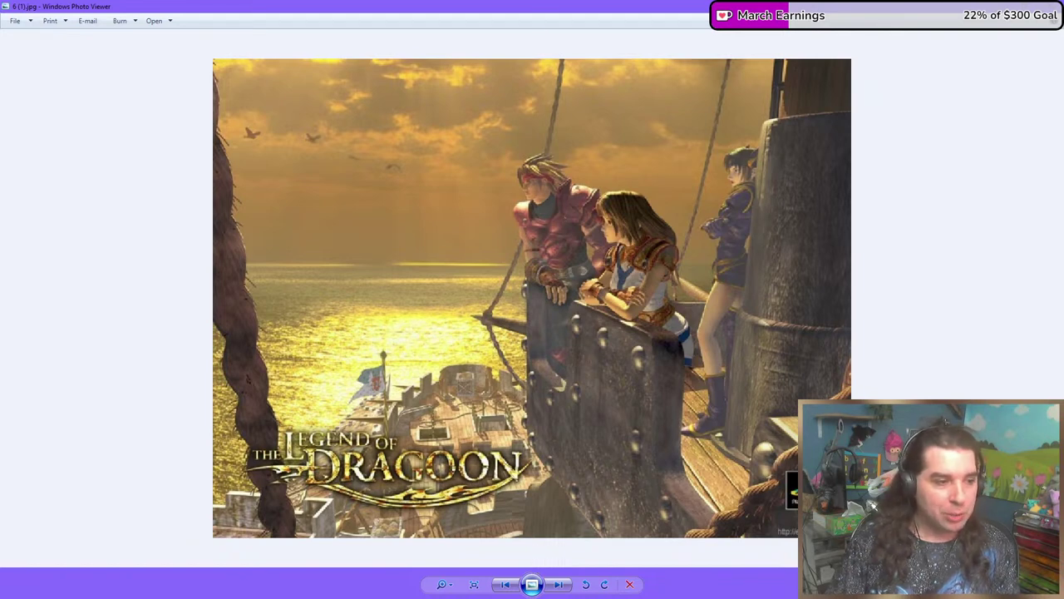
{"action": "scroll", "coordinate": [780, 355], "scroll_direction": "down", "scroll_amount": 1}
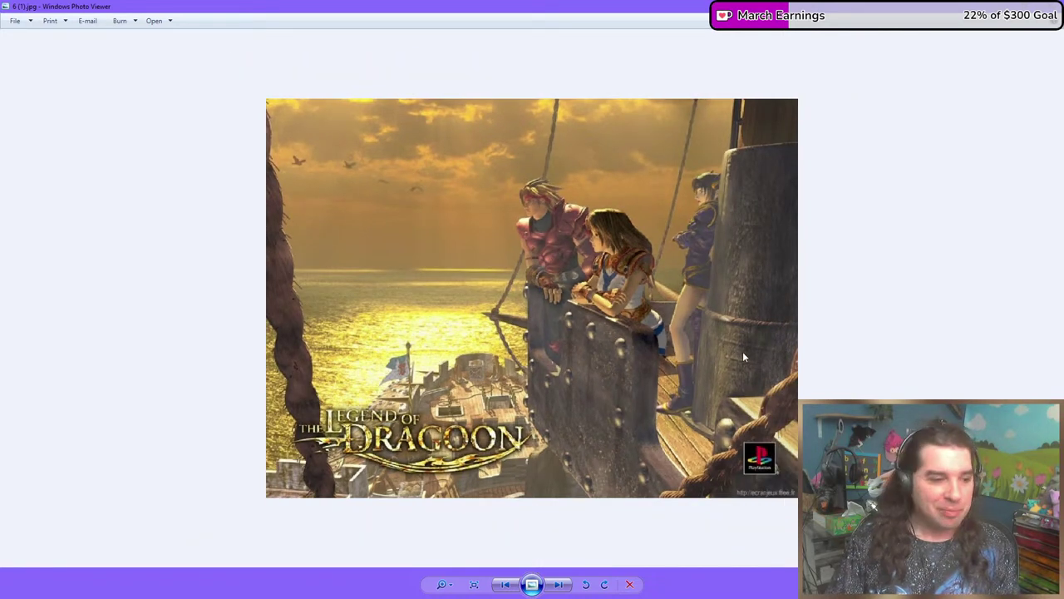
{"action": "scroll", "coordinate": [700, 256], "scroll_direction": "up", "scroll_amount": 3}
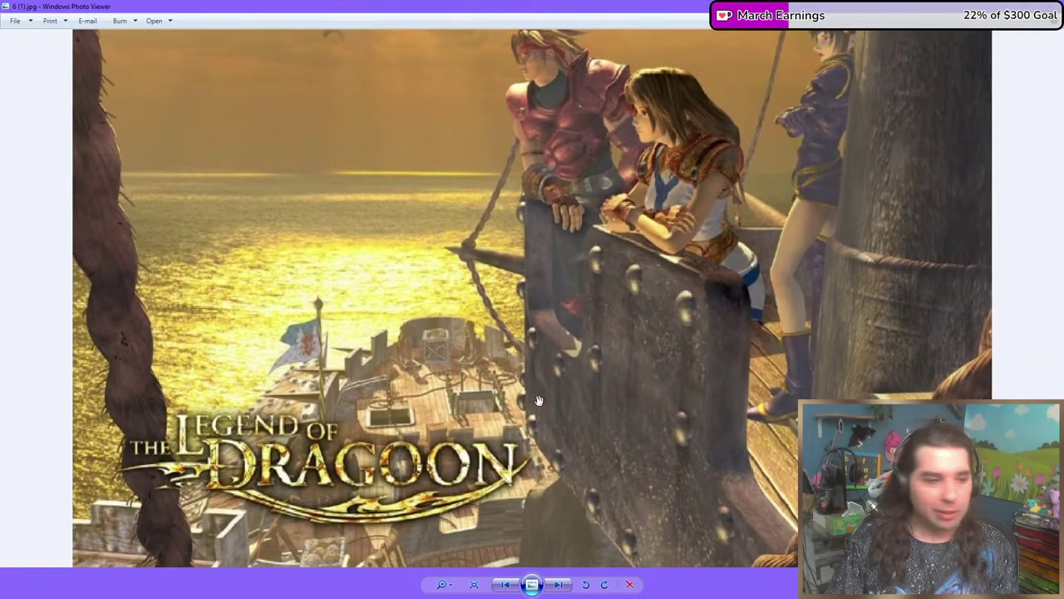
Restore the photo viewer to a smaller window over the Art - Wallpapers folder and inspect the lower corner of 6 (1).jpg.
{"action": "left_click", "coordinate": [1035, 5]}
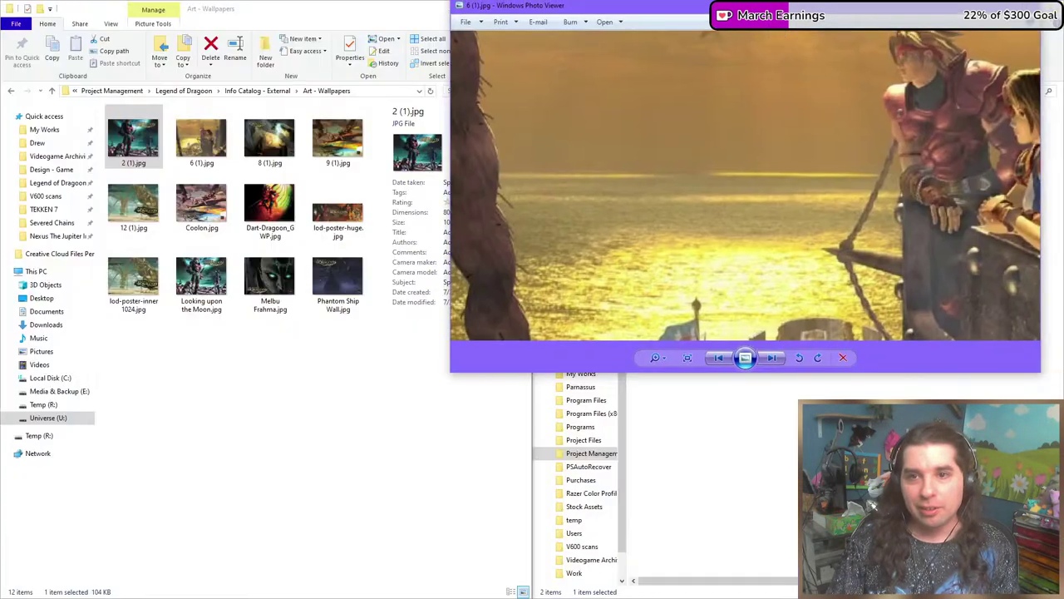
{"action": "left_click_drag", "start_coordinate": [915, 6], "coordinate": [488, 79]}
{"action": "scroll", "coordinate": [456, 311], "scroll_direction": "up", "scroll_amount": 3}
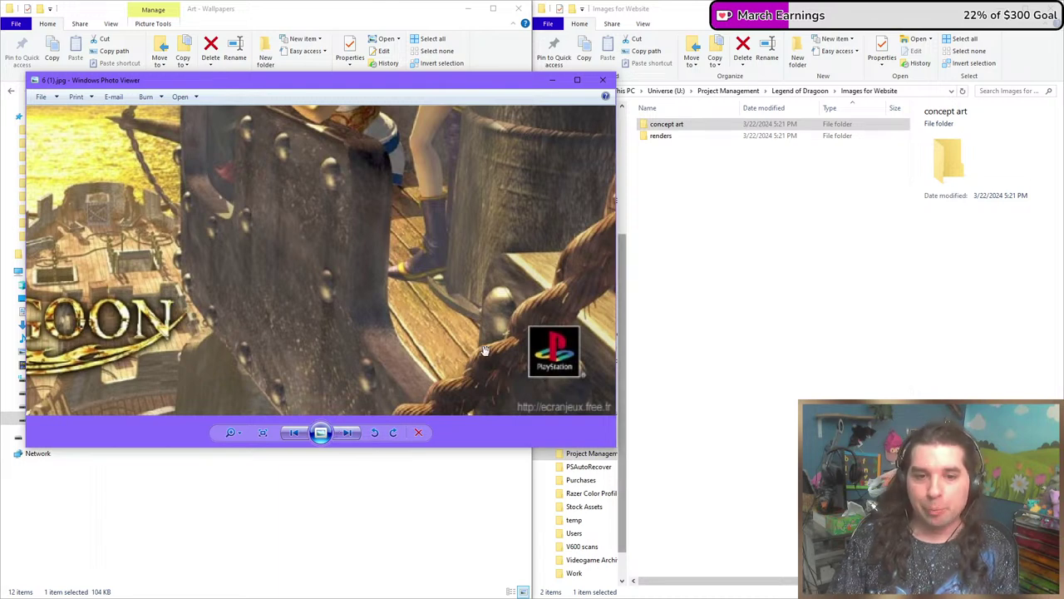
Advance to the 8 (1).jpg wallpaper and examine the face, hands and glowing light both up close and as a whole.
{"action": "left_click", "coordinate": [348, 434]}
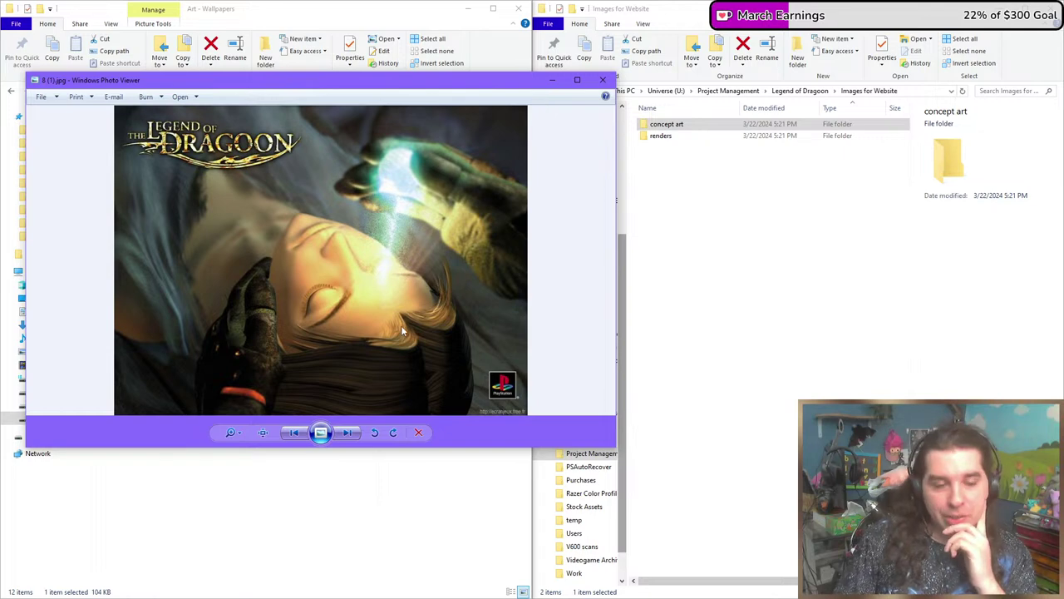
{"action": "scroll", "coordinate": [392, 320], "scroll_direction": "up", "scroll_amount": 2}
{"action": "left_click_drag", "start_coordinate": [390, 319], "coordinate": [353, 238]}
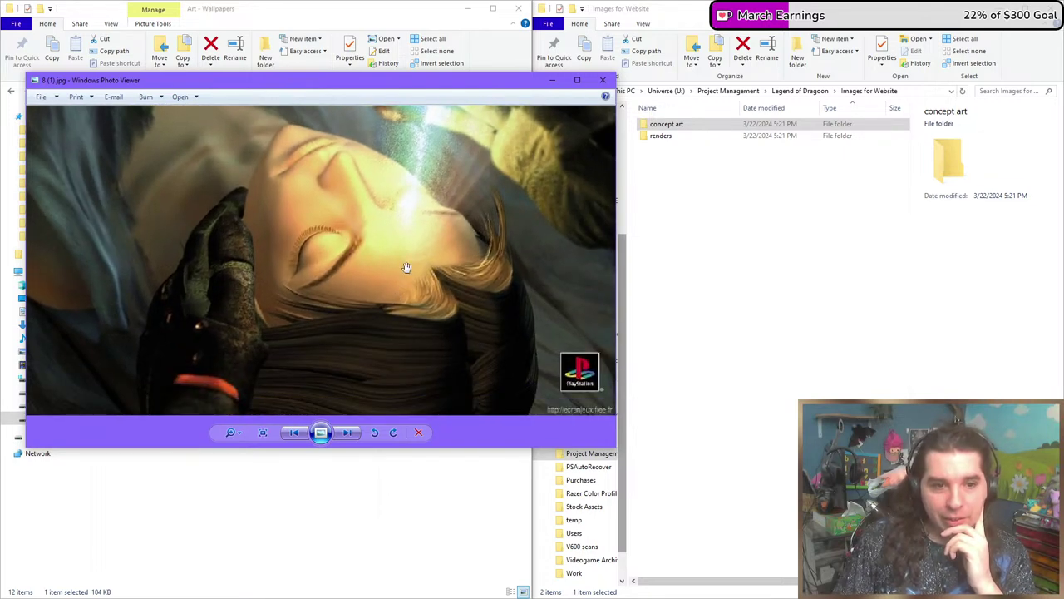
{"action": "scroll", "coordinate": [434, 321], "scroll_direction": "up", "scroll_amount": 1}
{"action": "scroll", "coordinate": [428, 314], "scroll_direction": "down", "scroll_amount": 1}
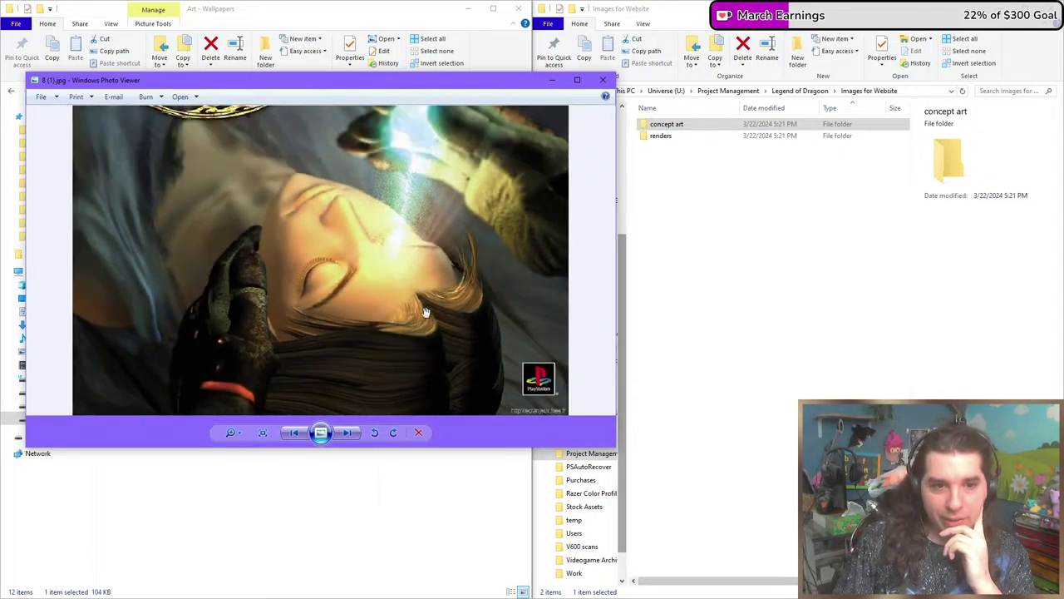
{"action": "scroll", "coordinate": [449, 304], "scroll_direction": "down", "scroll_amount": 1}
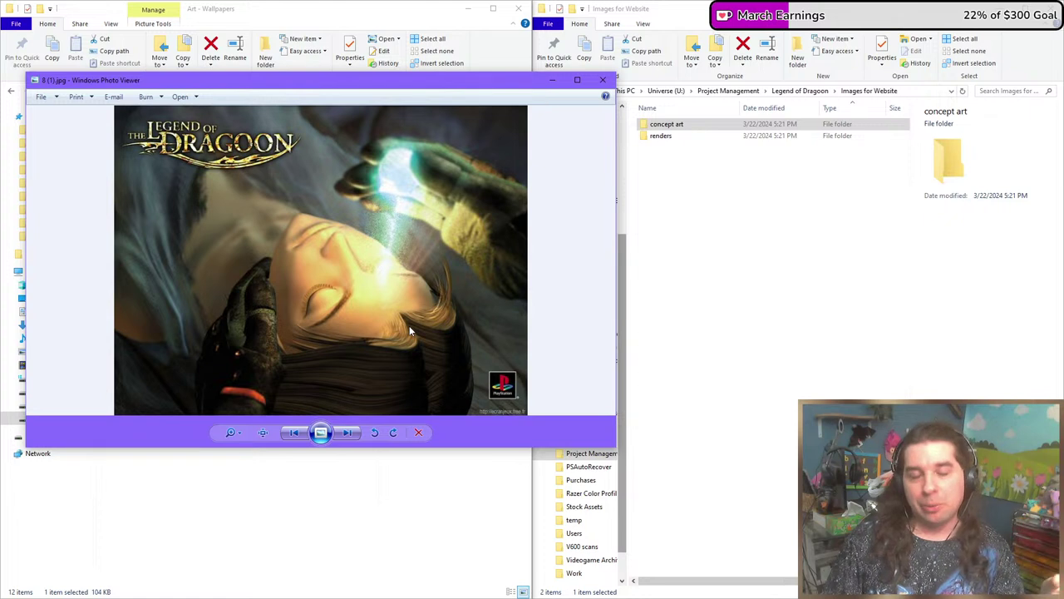
{"action": "scroll", "coordinate": [410, 331], "scroll_direction": "up", "scroll_amount": 2}
{"action": "scroll", "coordinate": [376, 266], "scroll_direction": "down", "scroll_amount": 1}
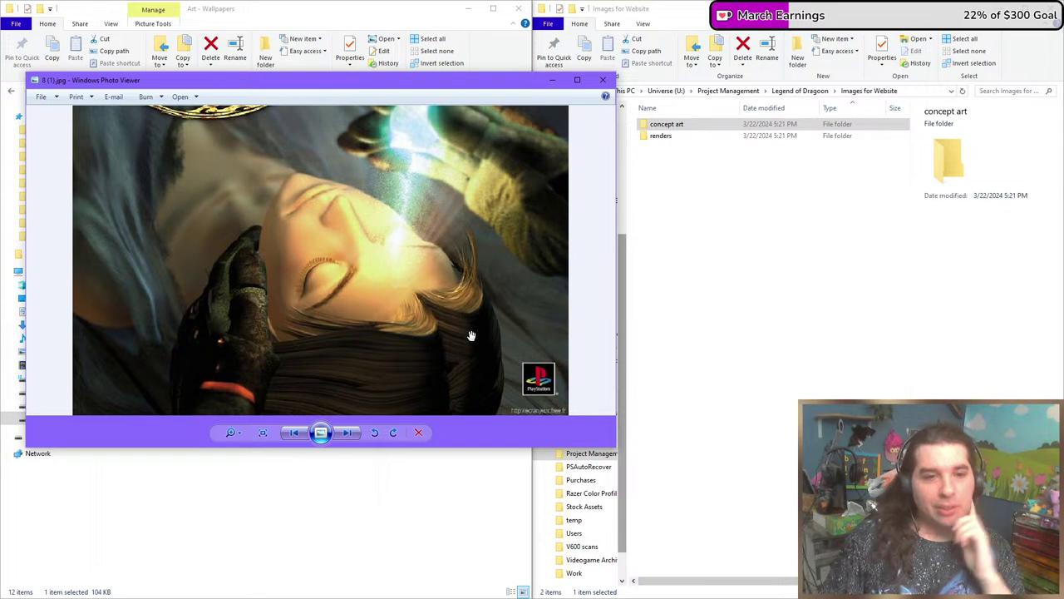
{"action": "left_click_drag", "start_coordinate": [445, 306], "coordinate": [414, 181]}
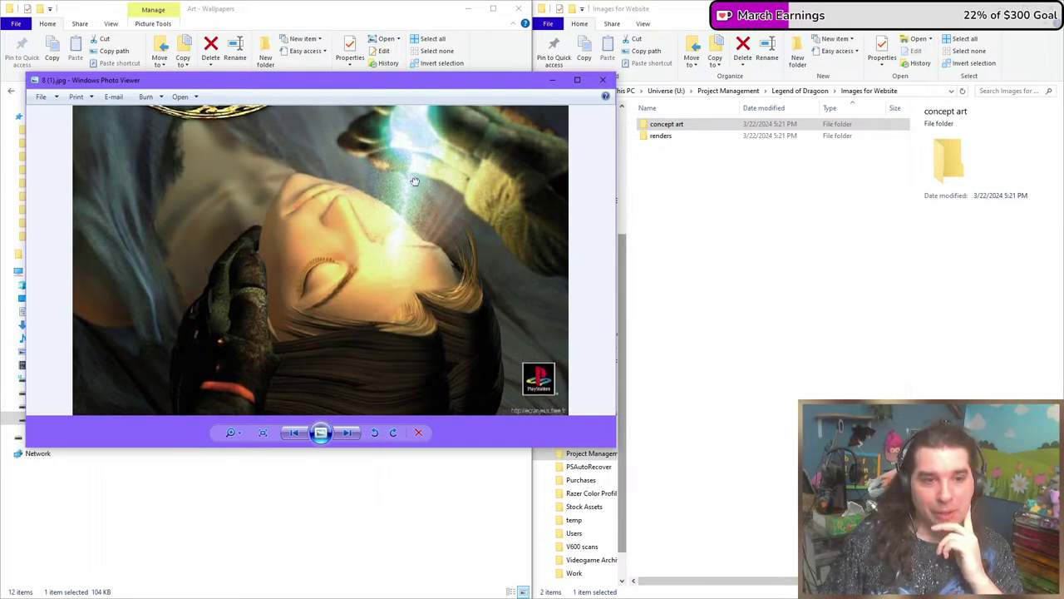
{"action": "scroll", "coordinate": [424, 187], "scroll_direction": "up", "scroll_amount": 1}
{"action": "scroll", "coordinate": [447, 202], "scroll_direction": "down", "scroll_amount": 1}
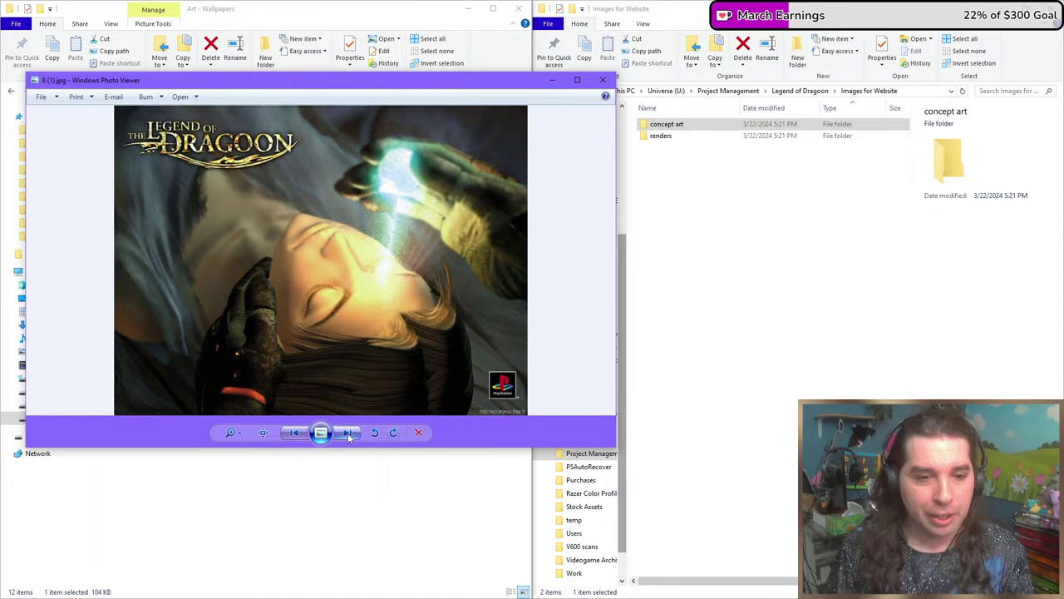
Move the viewer off the wallpaper thumbnails, page past 9 (1).jpg to 12 (1).jpg and examine its tree artwork and title text up close.
{"action": "left_click_drag", "start_coordinate": [476, 89], "coordinate": [707, 156]}
{"action": "left_click", "coordinate": [579, 498]}
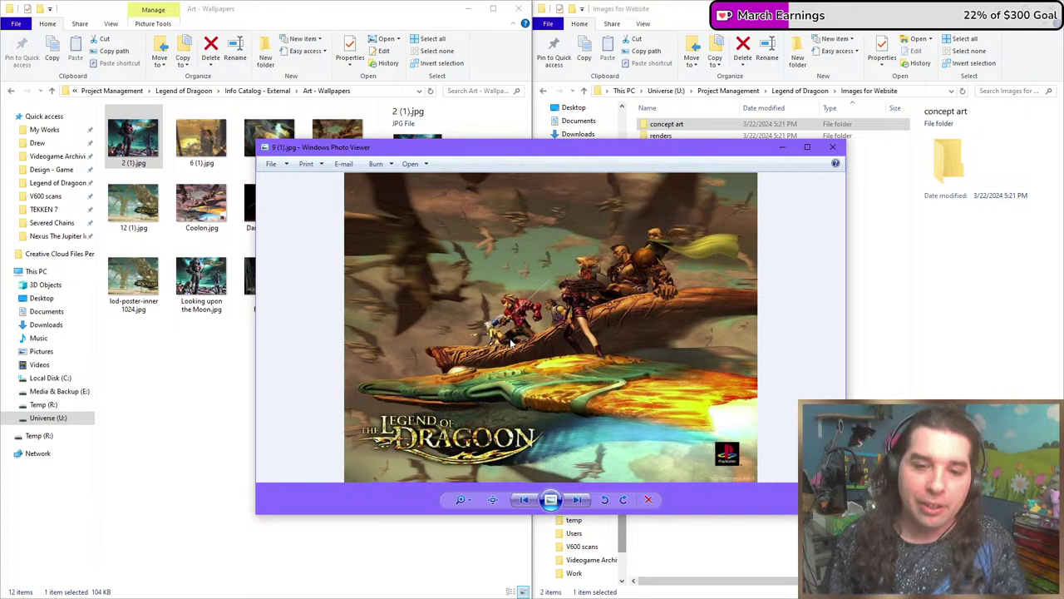
{"action": "left_click", "coordinate": [579, 499]}
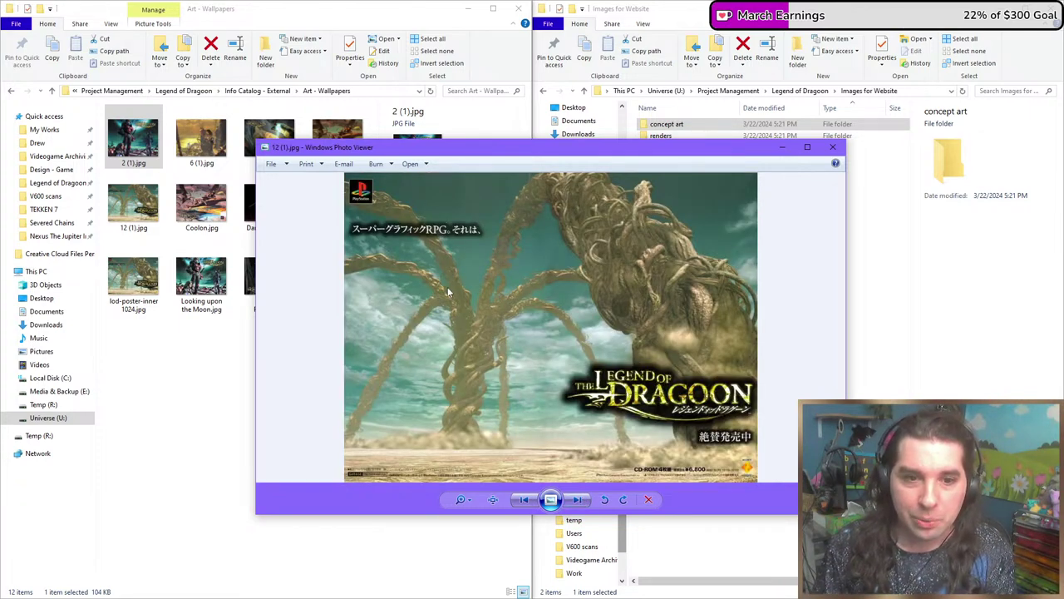
{"action": "scroll", "coordinate": [582, 289], "scroll_direction": "up", "scroll_amount": 5}
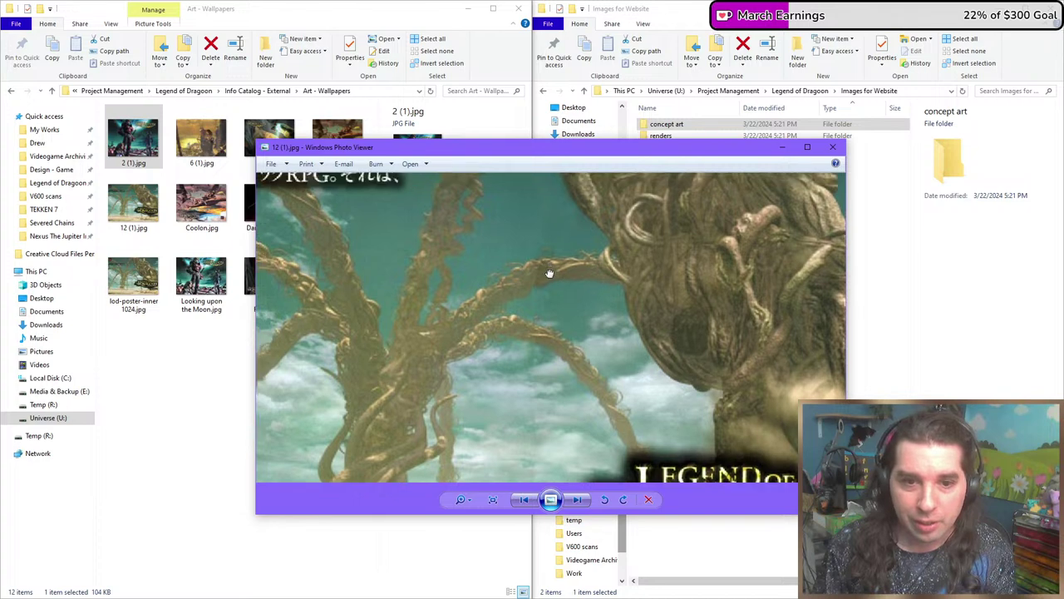
{"action": "left_click_drag", "start_coordinate": [656, 324], "coordinate": [463, 304]}
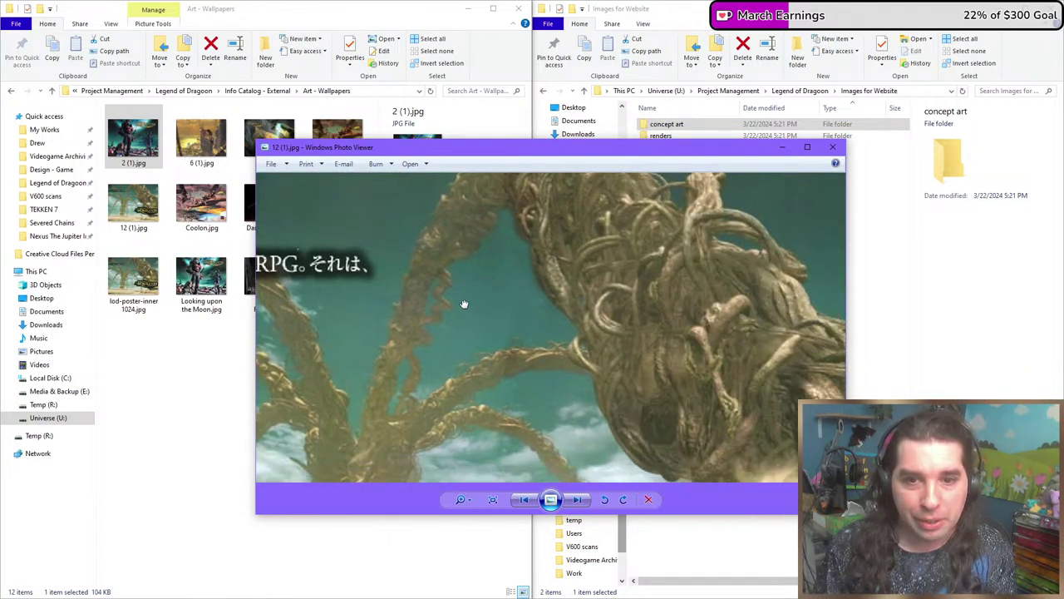
{"action": "scroll", "coordinate": [601, 230], "scroll_direction": "up", "scroll_amount": 3}
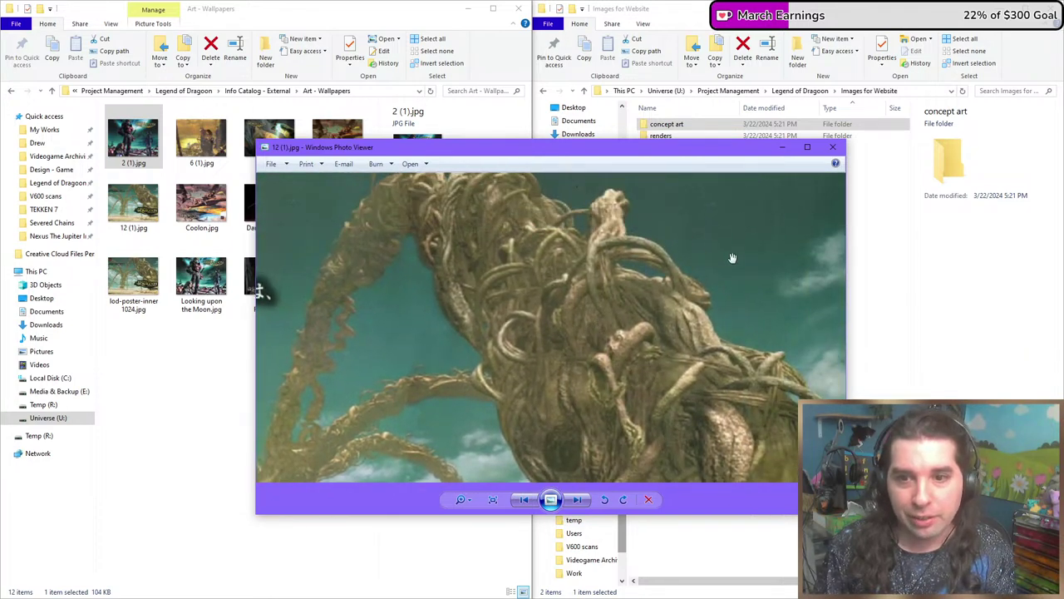
{"action": "scroll", "coordinate": [601, 322], "scroll_direction": "down", "scroll_amount": 4}
{"action": "scroll", "coordinate": [601, 314], "scroll_direction": "down", "scroll_amount": 2}
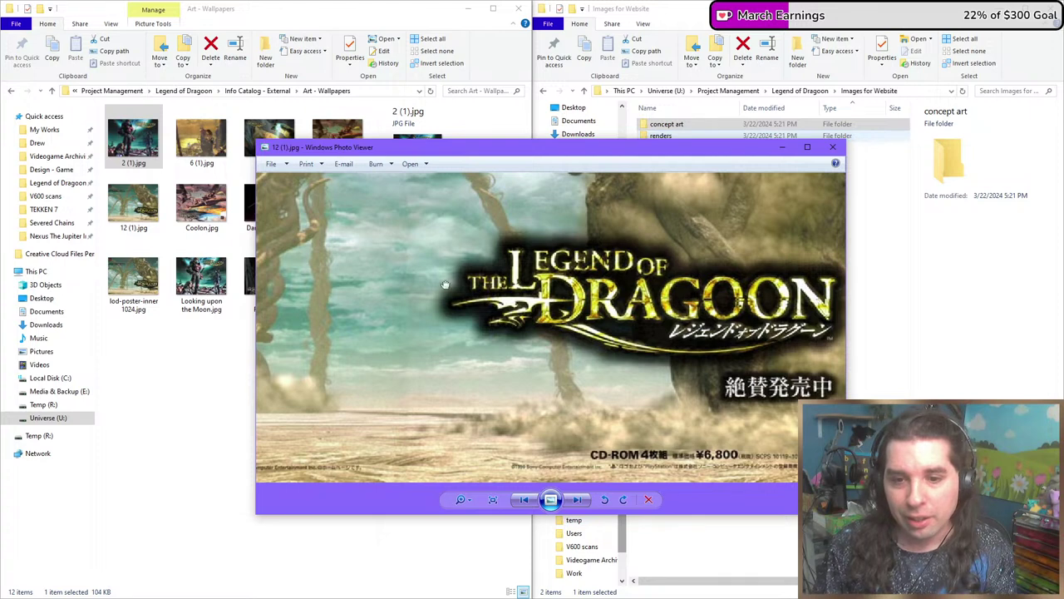
{"action": "scroll", "coordinate": [680, 397], "scroll_direction": "down", "scroll_amount": 2}
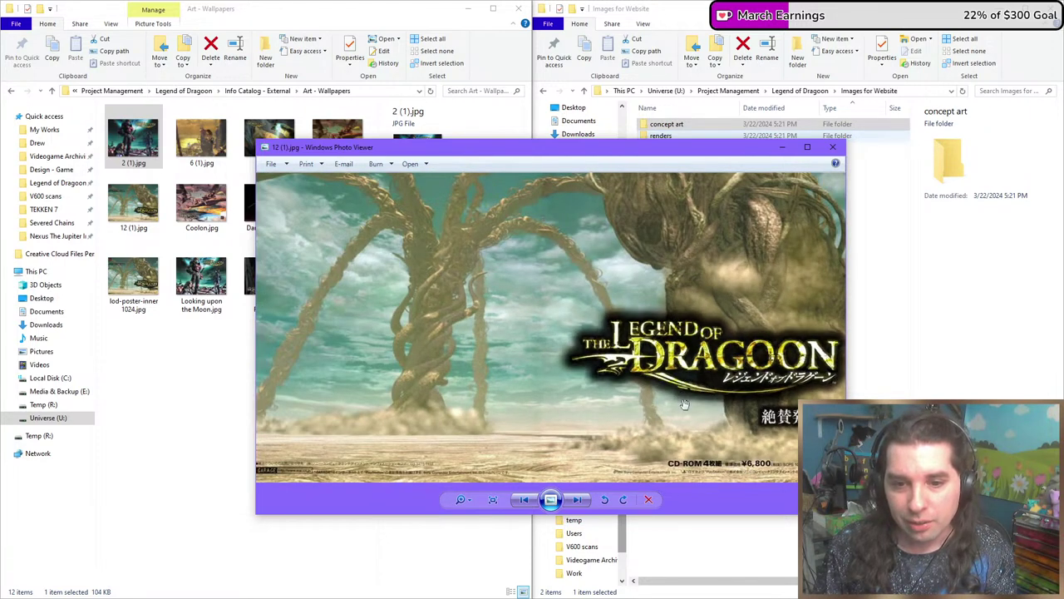
{"action": "scroll", "coordinate": [675, 399], "scroll_direction": "down", "scroll_amount": 1}
{"action": "scroll", "coordinate": [582, 399], "scroll_direction": "down", "scroll_amount": 1}
{"action": "left_click_drag", "start_coordinate": [587, 413], "coordinate": [588, 359]}
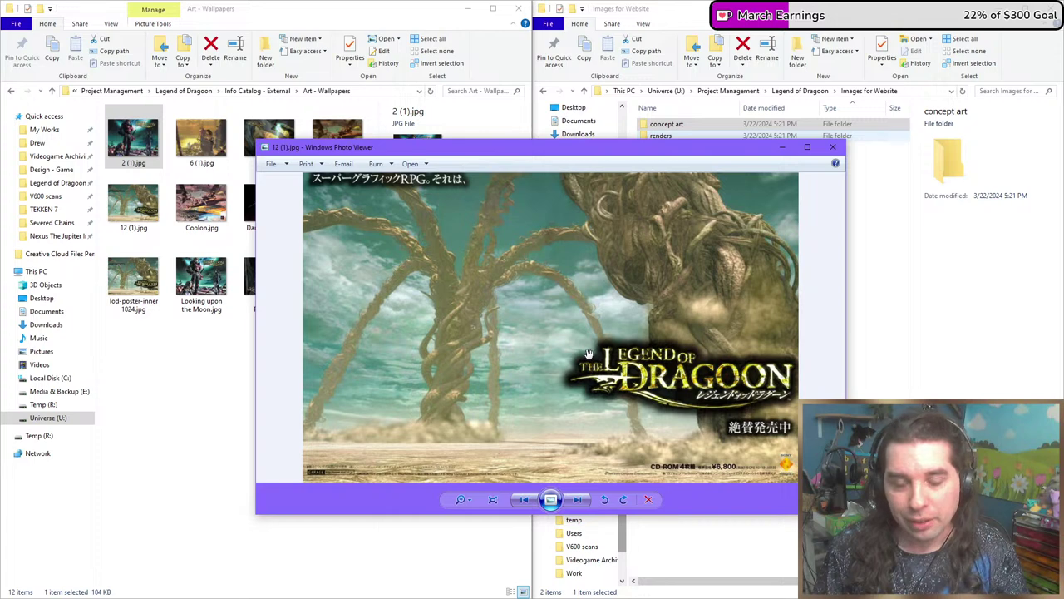
Page through Coolon.jpg and Dart-Dragoon_GWP.jpg to lod-poster-huge.jpg and examine the poster's logo, creature and characters up close.
{"action": "left_click", "coordinate": [576, 499]}
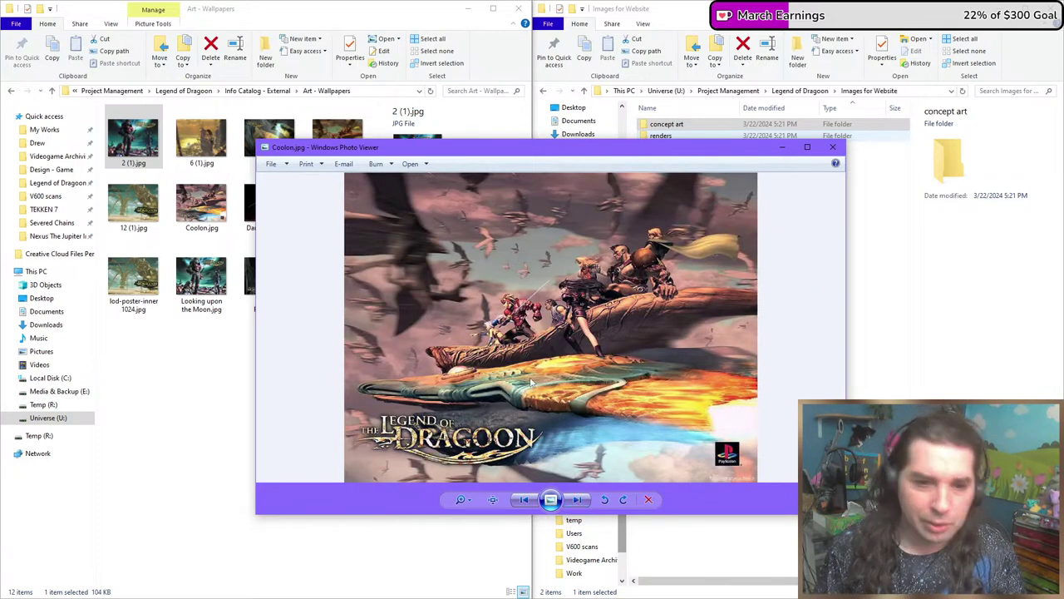
{"action": "left_click", "coordinate": [577, 500]}
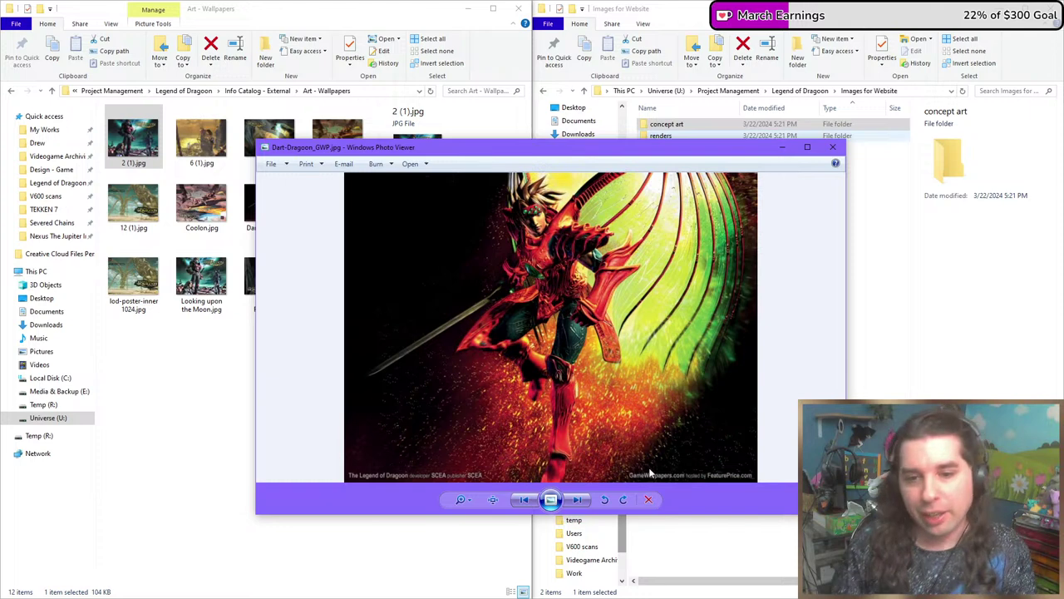
{"action": "left_click", "coordinate": [576, 504]}
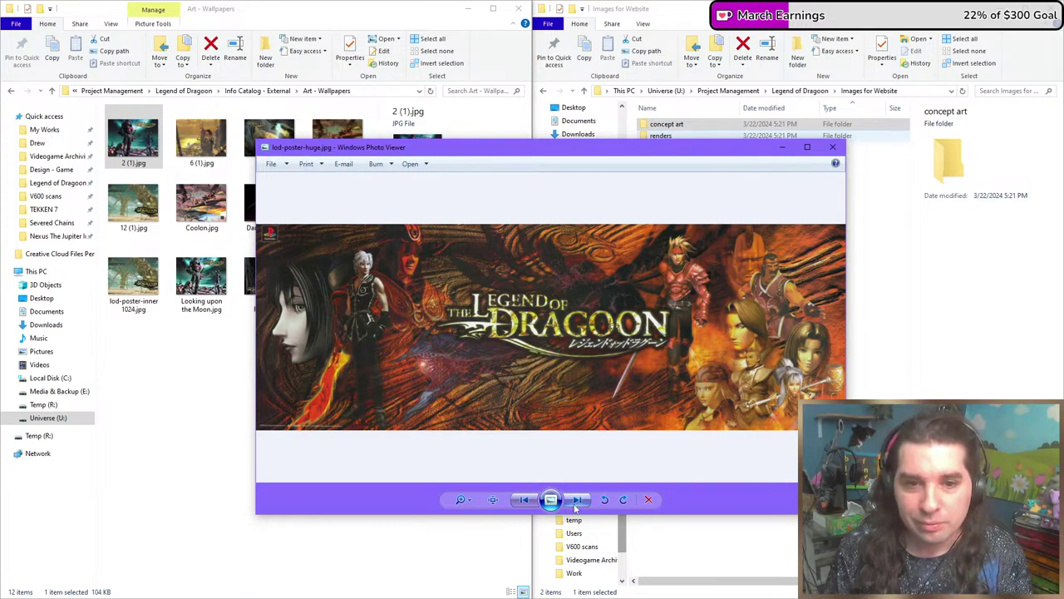
{"action": "scroll", "coordinate": [468, 265], "scroll_direction": "up", "scroll_amount": 2}
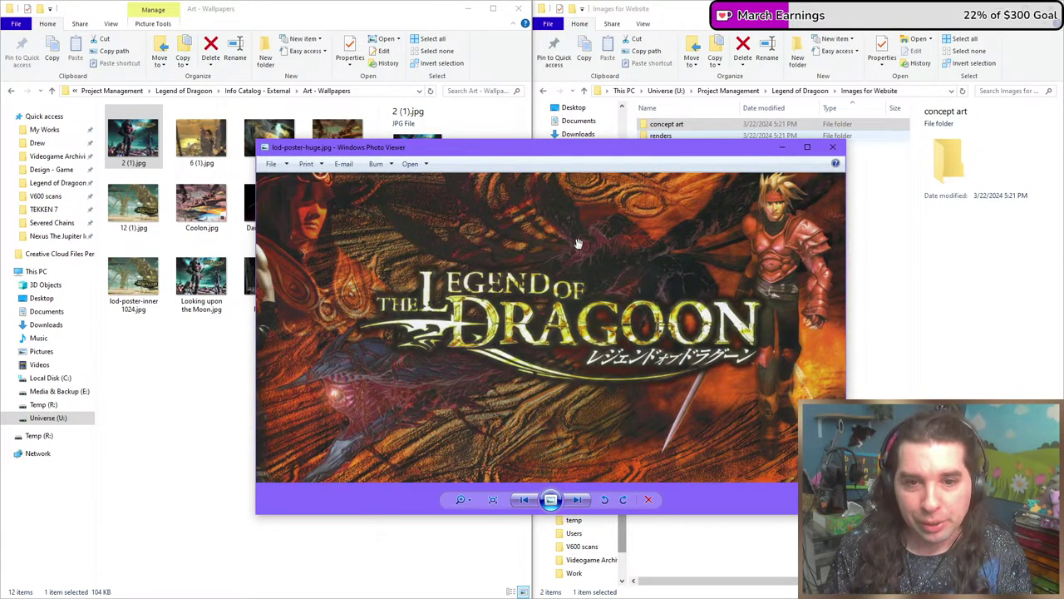
{"action": "left_click_drag", "start_coordinate": [578, 242], "coordinate": [556, 299]}
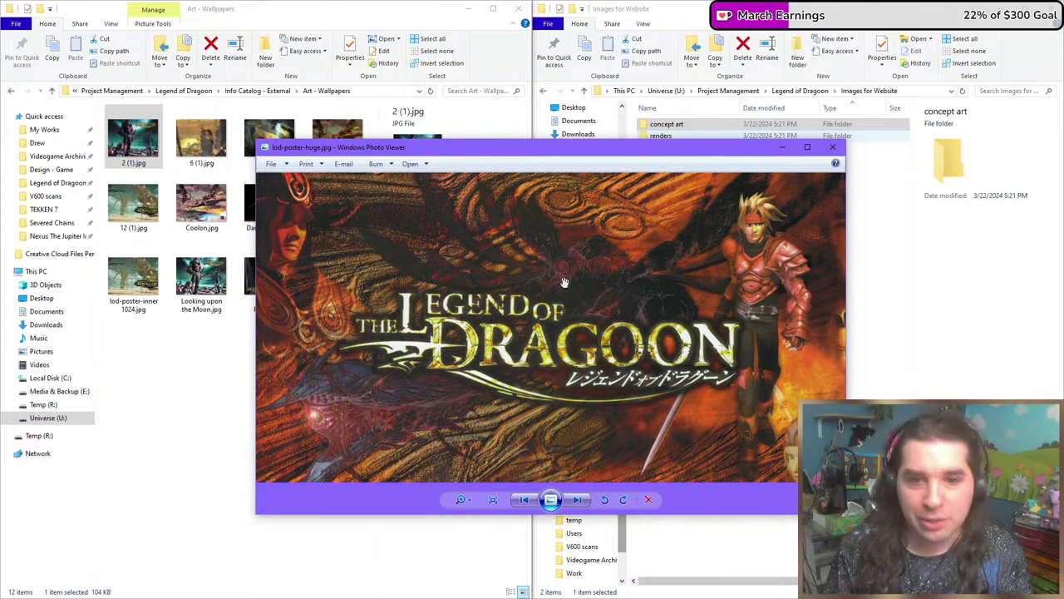
{"action": "left_click_drag", "start_coordinate": [372, 399], "coordinate": [412, 386]}
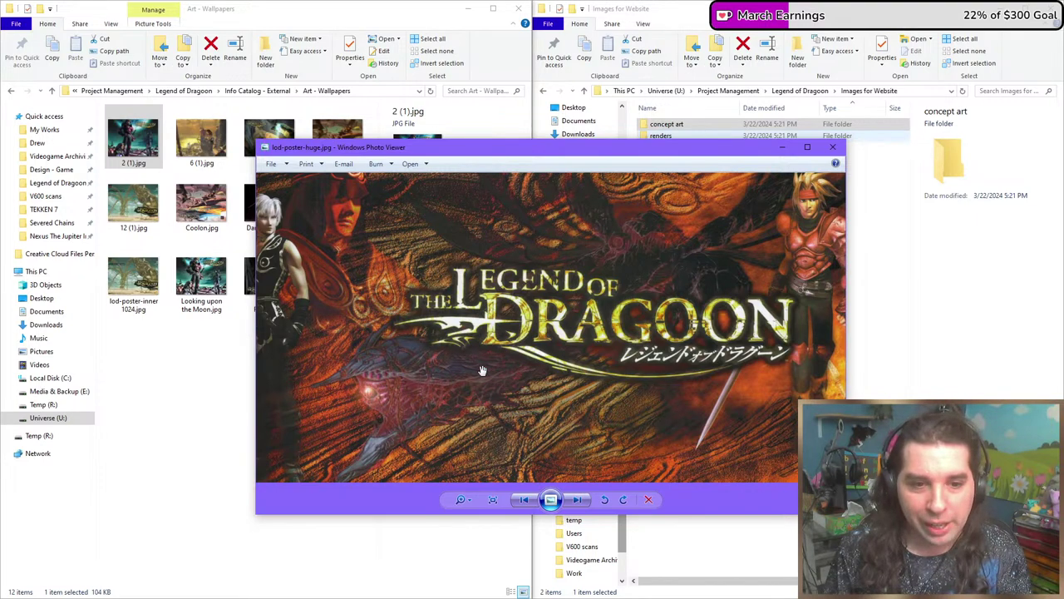
{"action": "scroll", "coordinate": [481, 370], "scroll_direction": "up", "scroll_amount": 1}
{"action": "scroll", "coordinate": [505, 368], "scroll_direction": "down", "scroll_amount": 1}
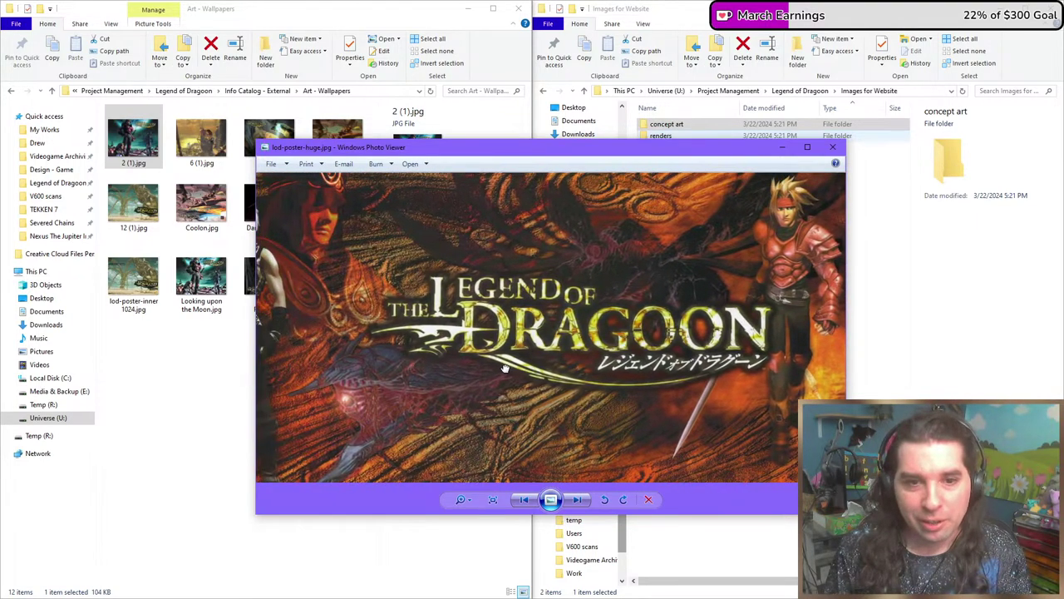
{"action": "scroll", "coordinate": [505, 368], "scroll_direction": "down", "scroll_amount": 1}
{"action": "scroll", "coordinate": [557, 341], "scroll_direction": "up", "scroll_amount": 1}
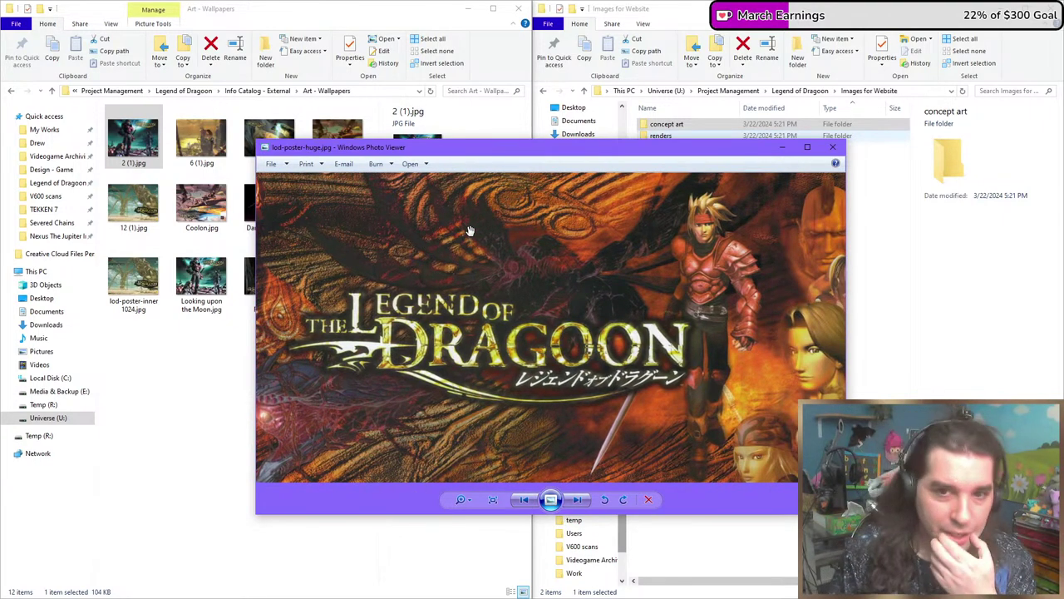
Open the renders folder in Images for Website and view CREATURE-trans.png at full size.
{"action": "double_click", "coordinate": [661, 135]}
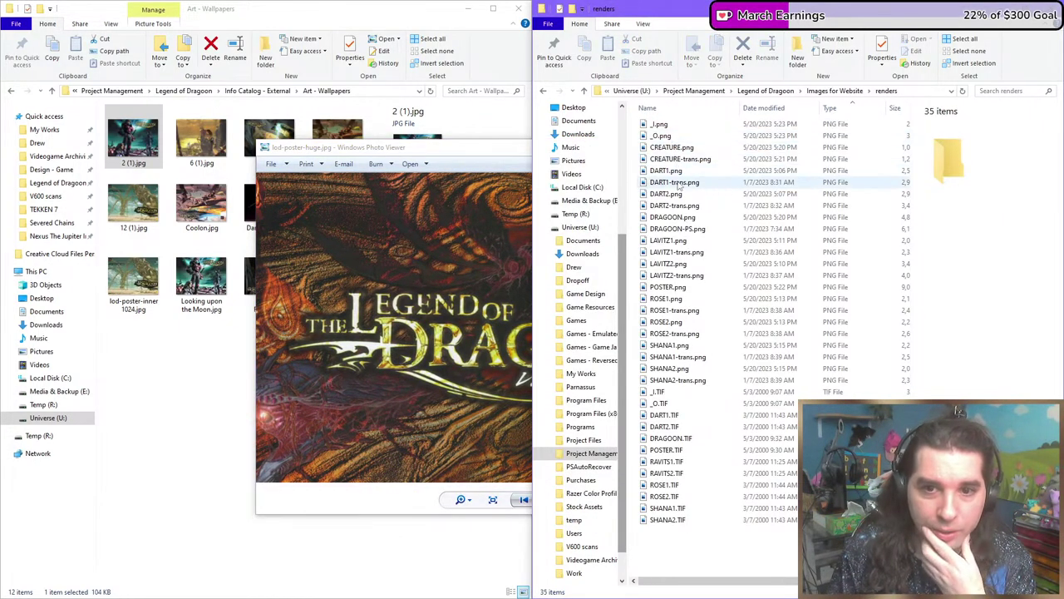
{"action": "left_click", "coordinate": [674, 218]}
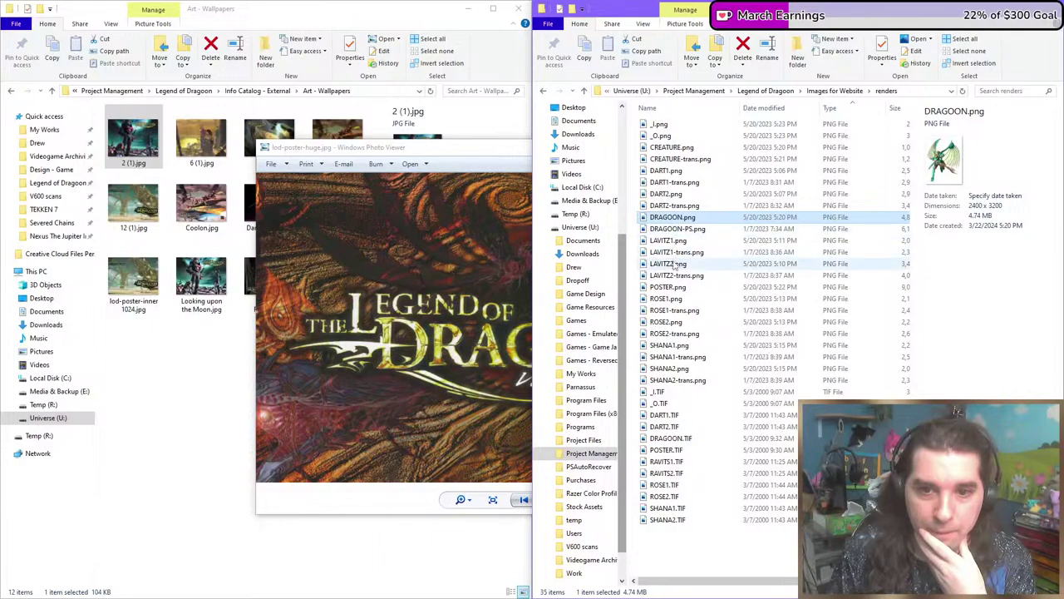
{"action": "left_click", "coordinate": [679, 160]}
{"action": "double_click", "coordinate": [679, 160]}
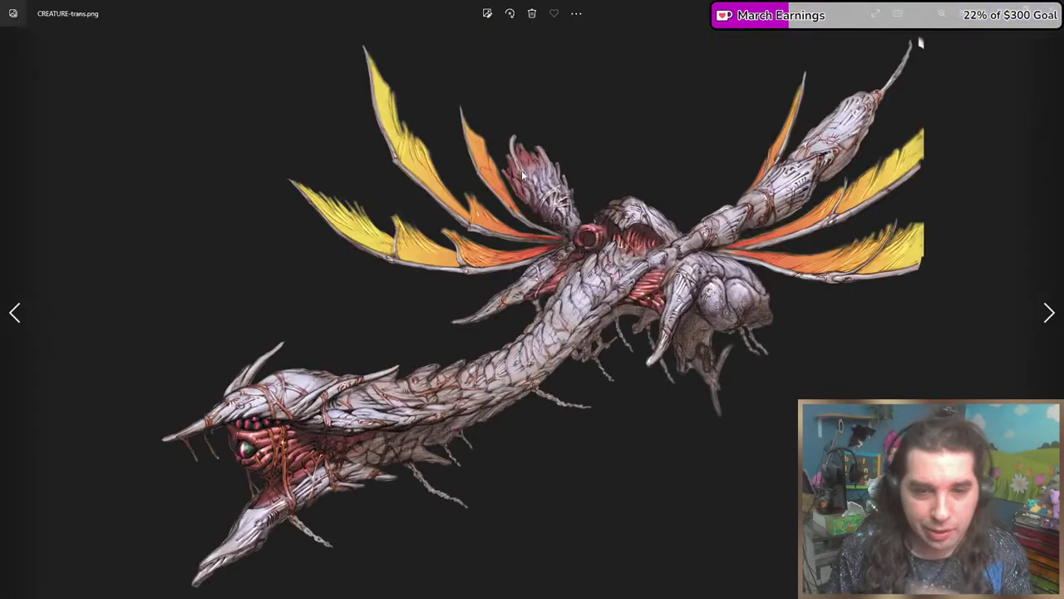
Enlarge CREATURE-trans.png and place the lod-poster-huge.jpg viewer over it so the render's creature head remains visible for comparison.
{"action": "left_click", "coordinate": [554, 160]}
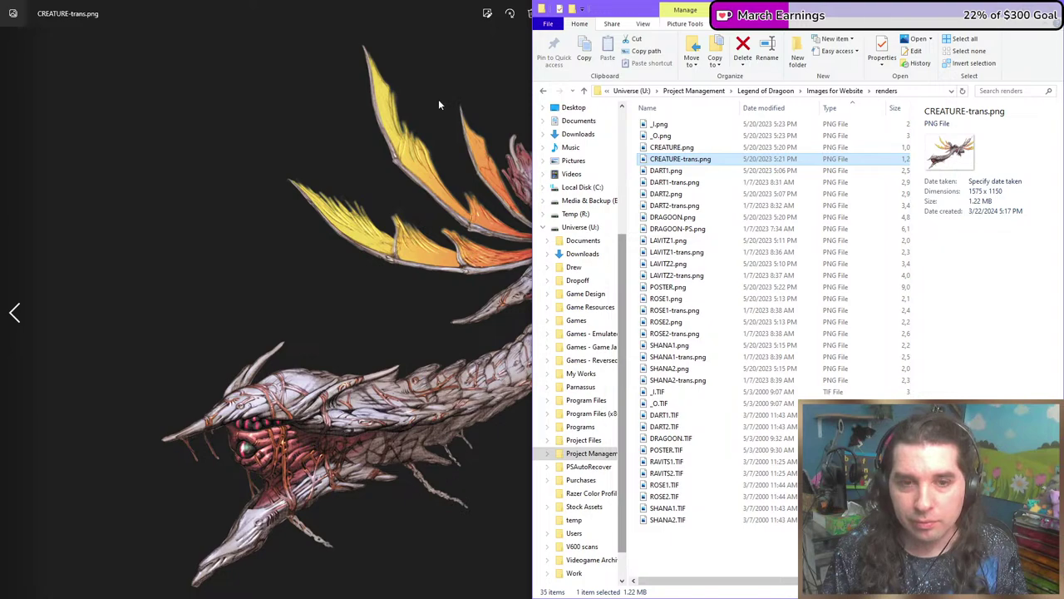
{"action": "key", "text": "alt+Tab"}
{"action": "left_click_drag", "start_coordinate": [611, 149], "coordinate": [355, 244]}
{"action": "left_click", "coordinate": [558, 226]}
{"action": "scroll", "coordinate": [565, 221], "scroll_direction": "up", "scroll_amount": 4}
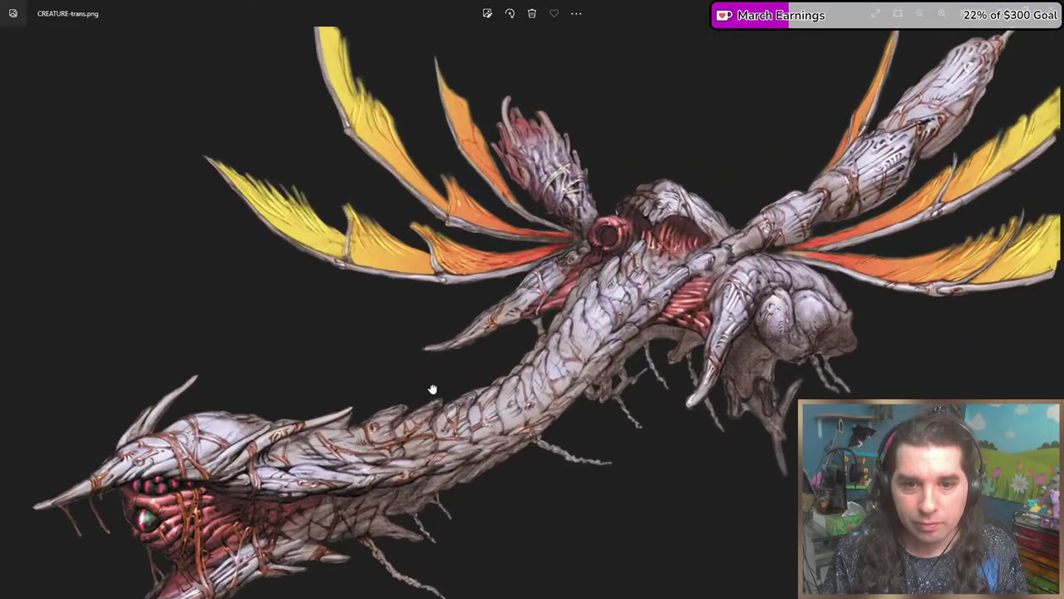
{"action": "key", "text": "alt+Tab"}
{"action": "left_click_drag", "start_coordinate": [449, 246], "coordinate": [601, 242]}
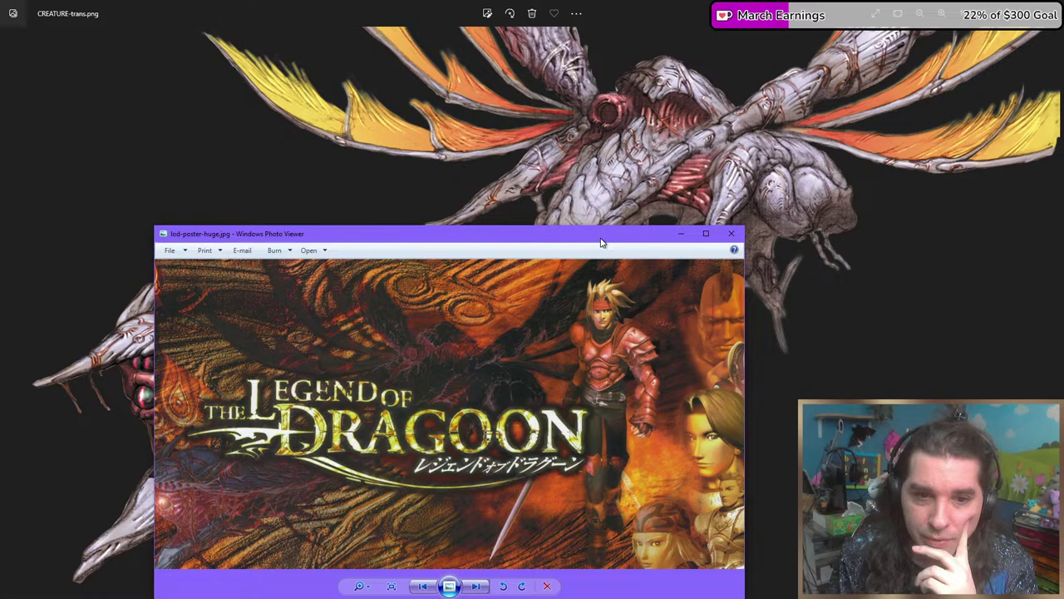
{"action": "left_click_drag", "start_coordinate": [601, 242], "coordinate": [873, 98]}
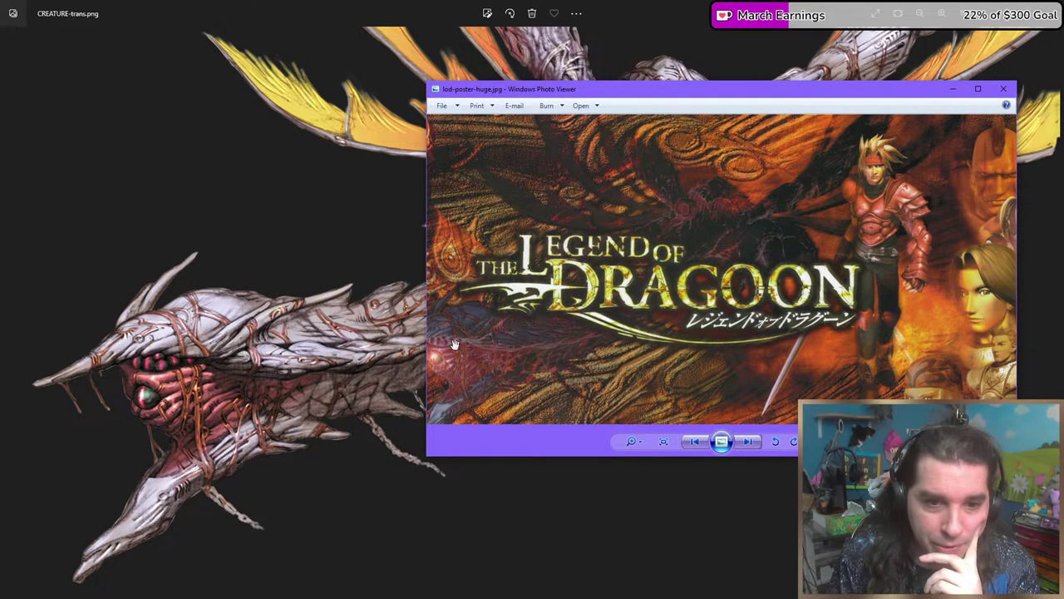
Compare the creature's eye and head on the poster up close with the render, and return to the whole poster.
{"action": "scroll", "coordinate": [449, 368], "scroll_direction": "up", "scroll_amount": 5}
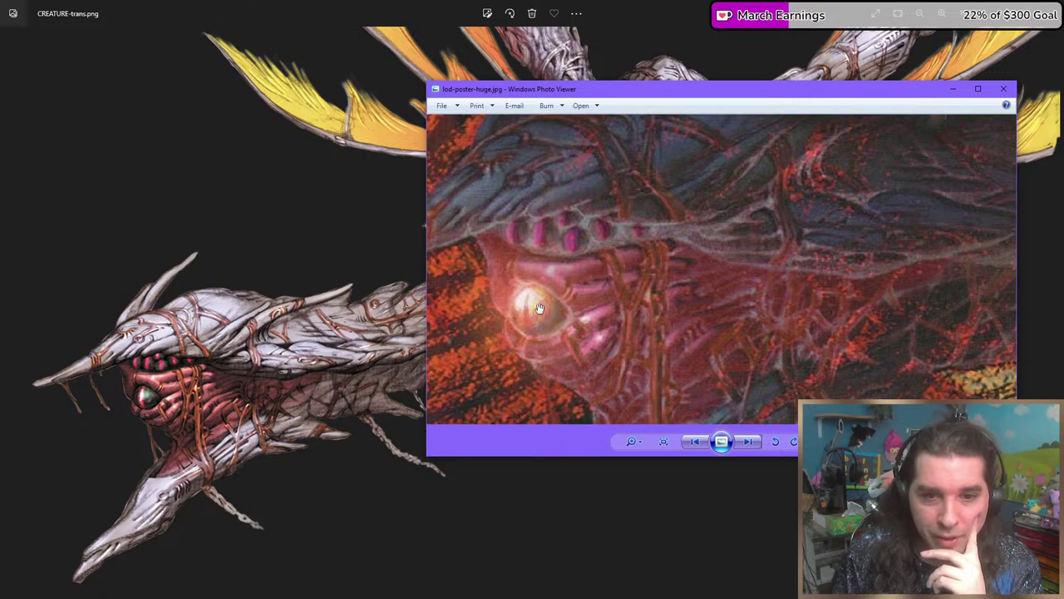
{"action": "scroll", "coordinate": [552, 292], "scroll_direction": "down", "scroll_amount": 2}
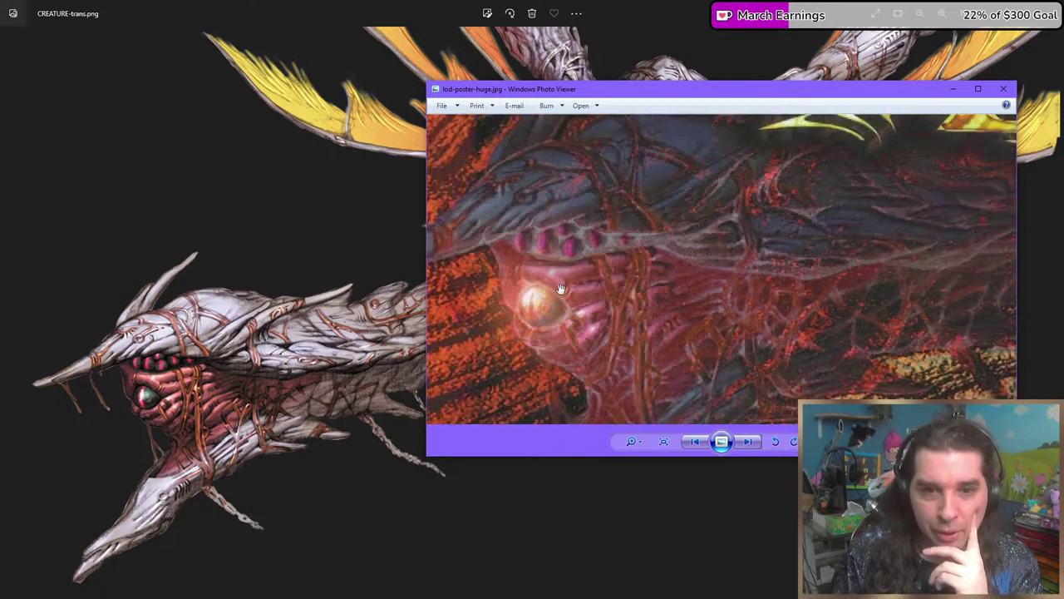
{"action": "left_click_drag", "start_coordinate": [559, 287], "coordinate": [546, 319]}
{"action": "scroll", "coordinate": [545, 319], "scroll_direction": "down", "scroll_amount": 5}
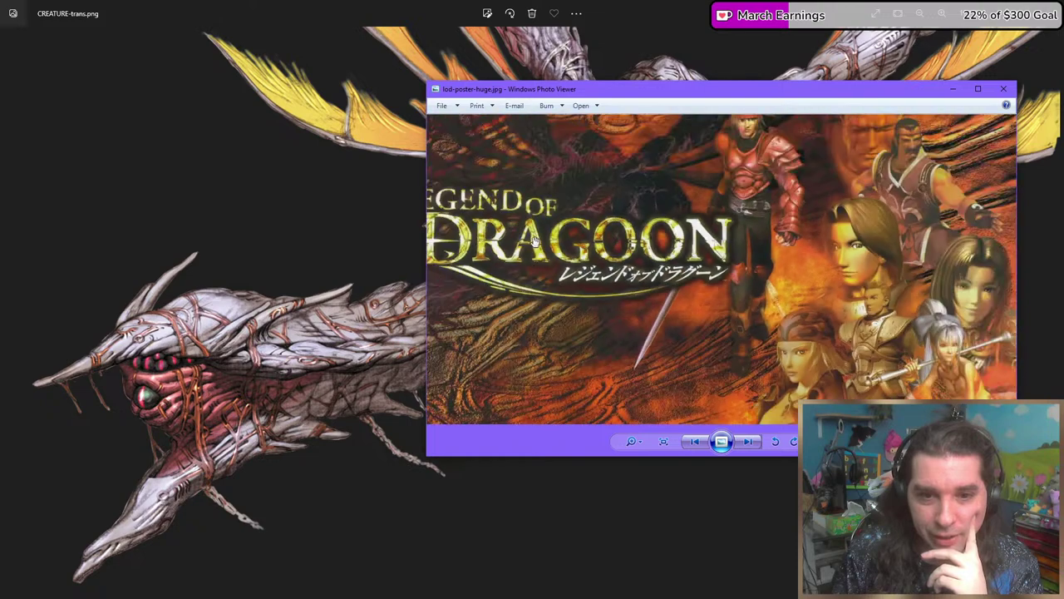
{"action": "scroll", "coordinate": [987, 259], "scroll_direction": "down", "scroll_amount": 1}
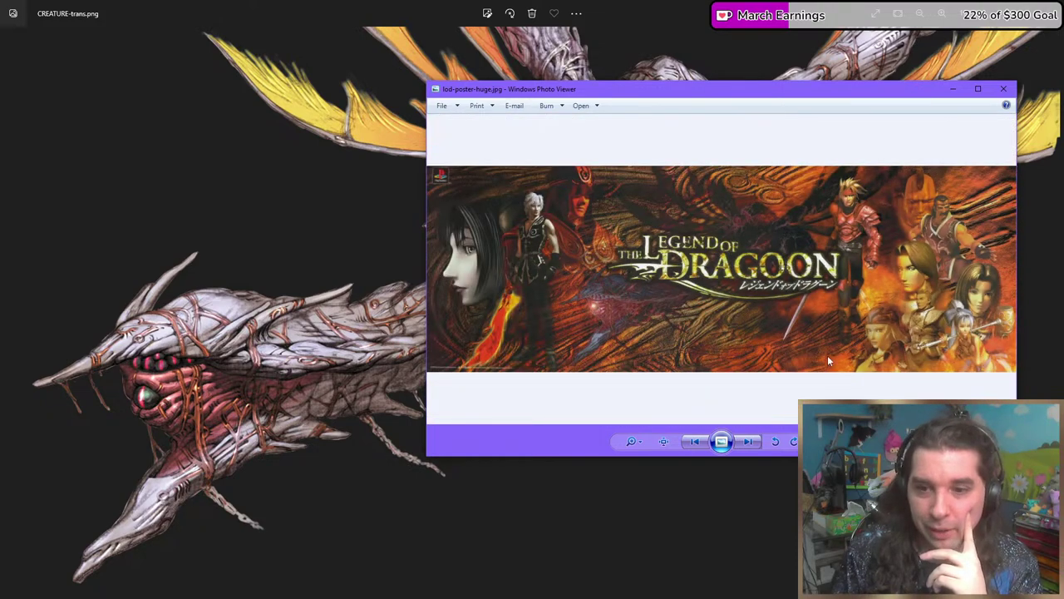
Page through the remaining wallpapers from Looking upon the Moon.jpg to Phantom Ship Wall.jpg, examining the face in Melbu Frahma.jpg up close.
{"action": "left_click", "coordinate": [748, 441]}
{"action": "left_click", "coordinate": [748, 443]}
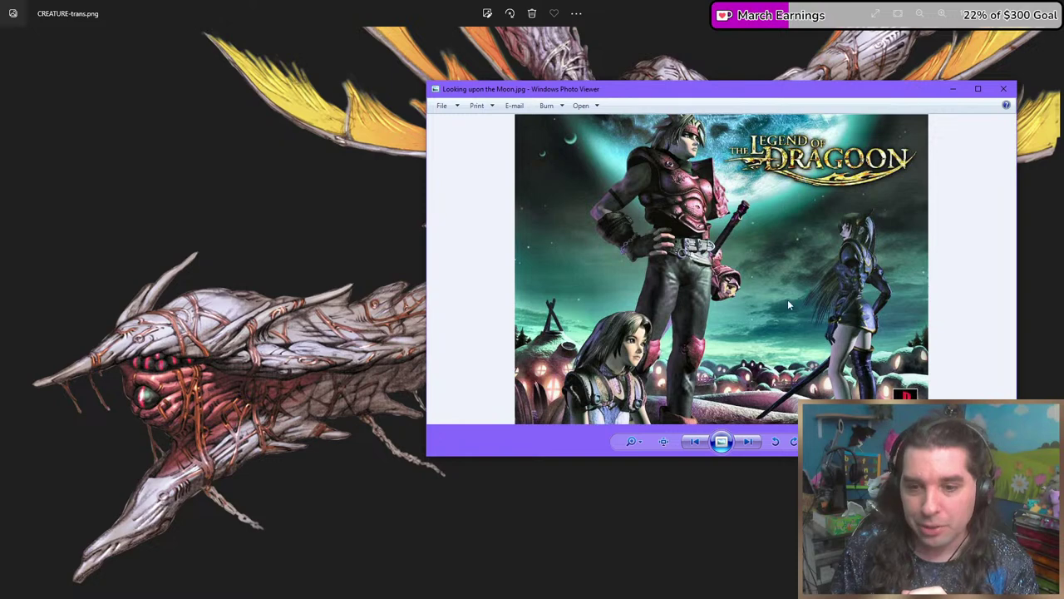
{"action": "left_click", "coordinate": [747, 443]}
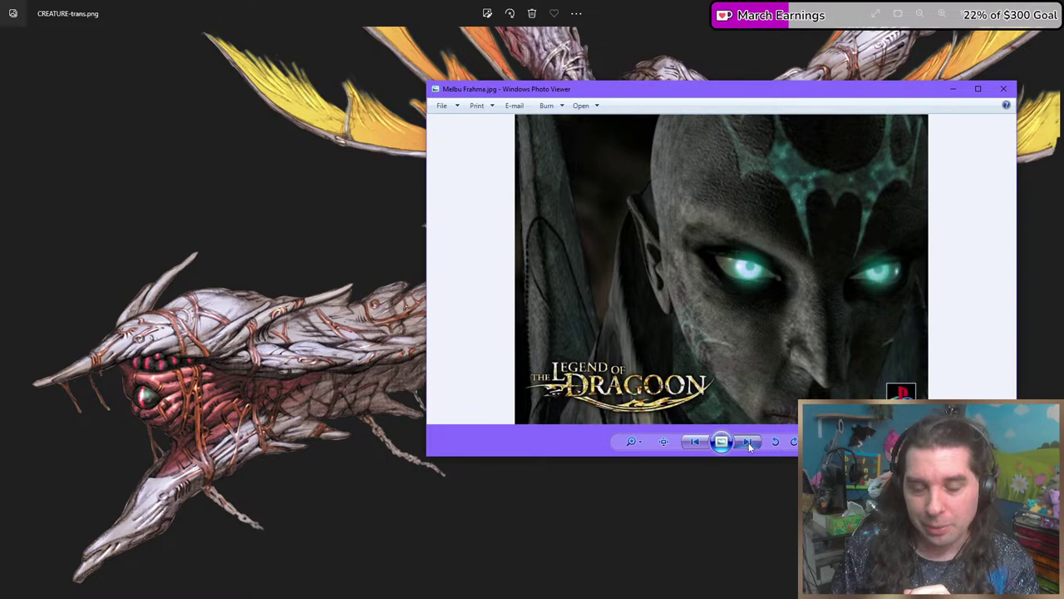
{"action": "scroll", "coordinate": [744, 306], "scroll_direction": "up", "scroll_amount": 2}
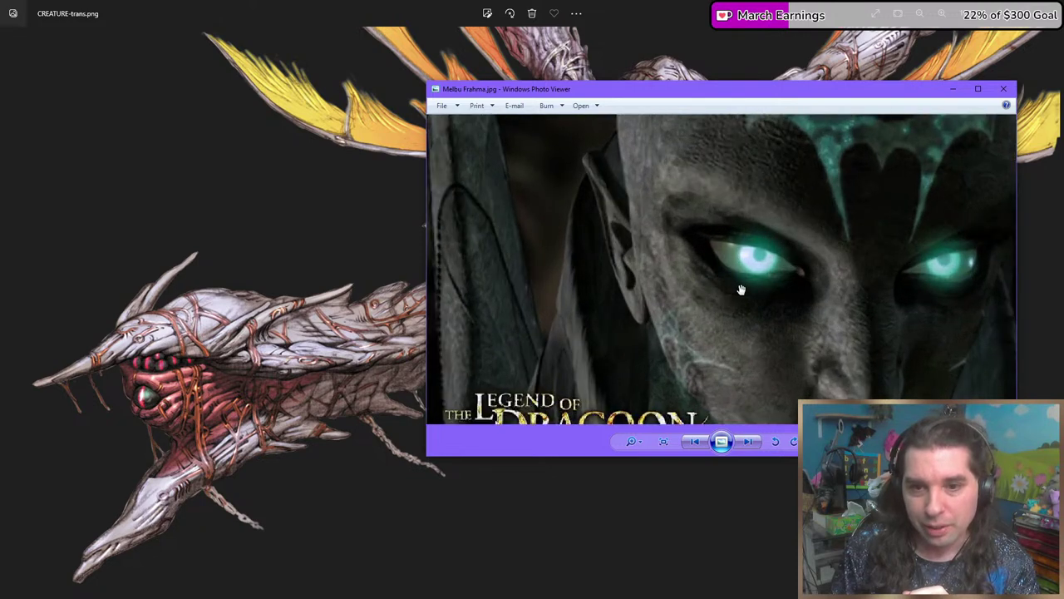
{"action": "scroll", "coordinate": [689, 267], "scroll_direction": "down", "scroll_amount": 2}
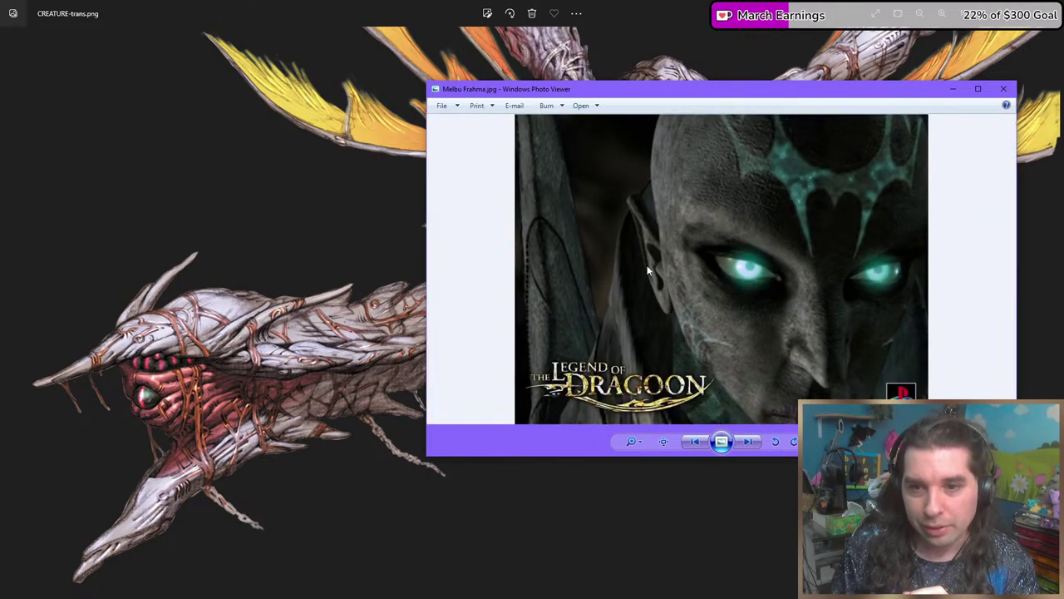
{"action": "left_click", "coordinate": [747, 441]}
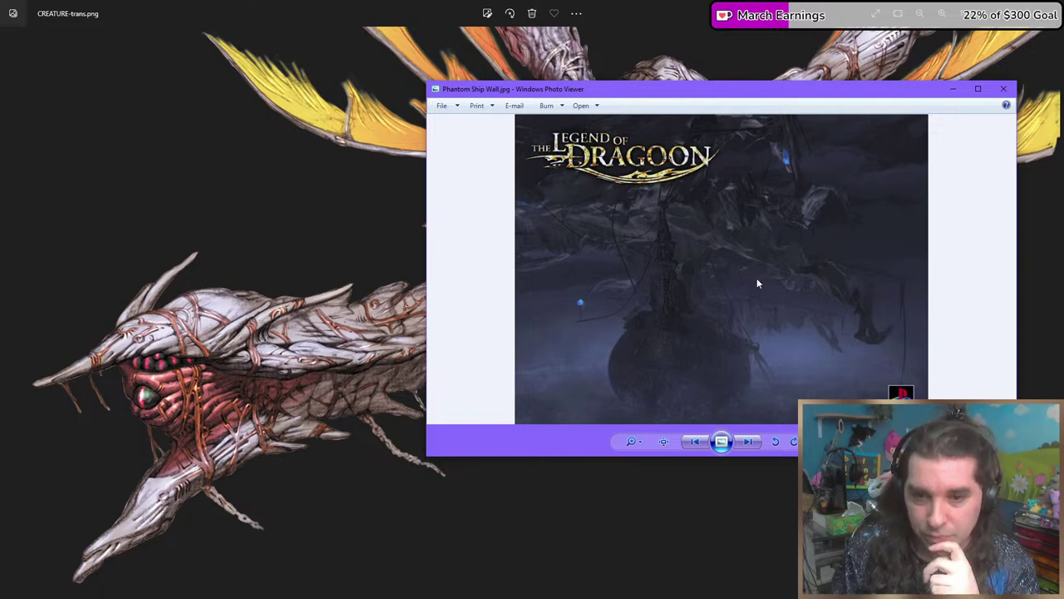
{"action": "left_click", "coordinate": [749, 442]}
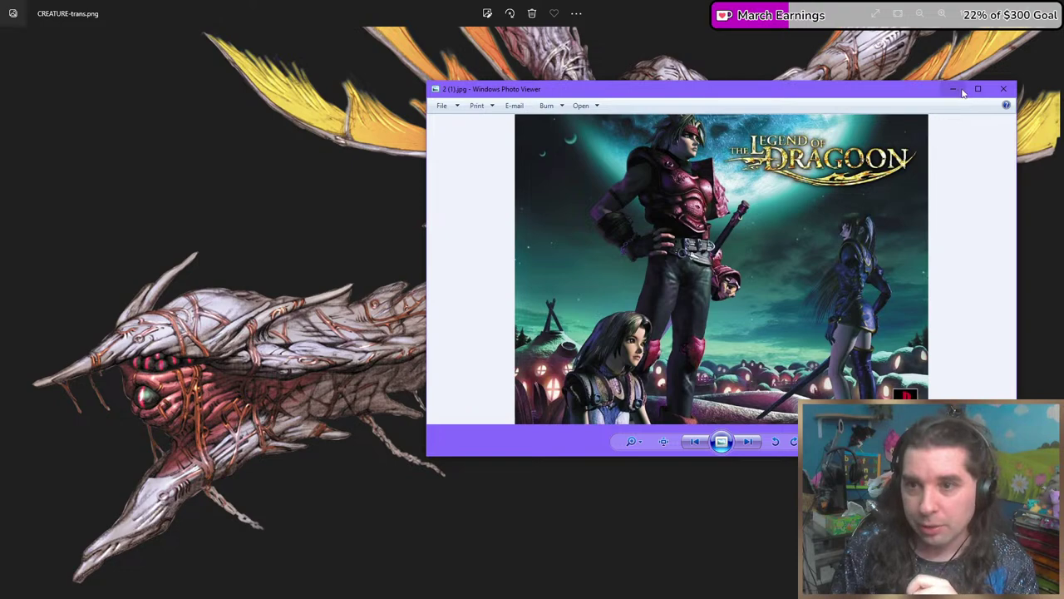
Close both image viewers and go back up from Art - Wallpapers to the Info Catalog - External folder.
{"action": "left_click", "coordinate": [1003, 89]}
{"action": "left_click", "coordinate": [1045, 13]}
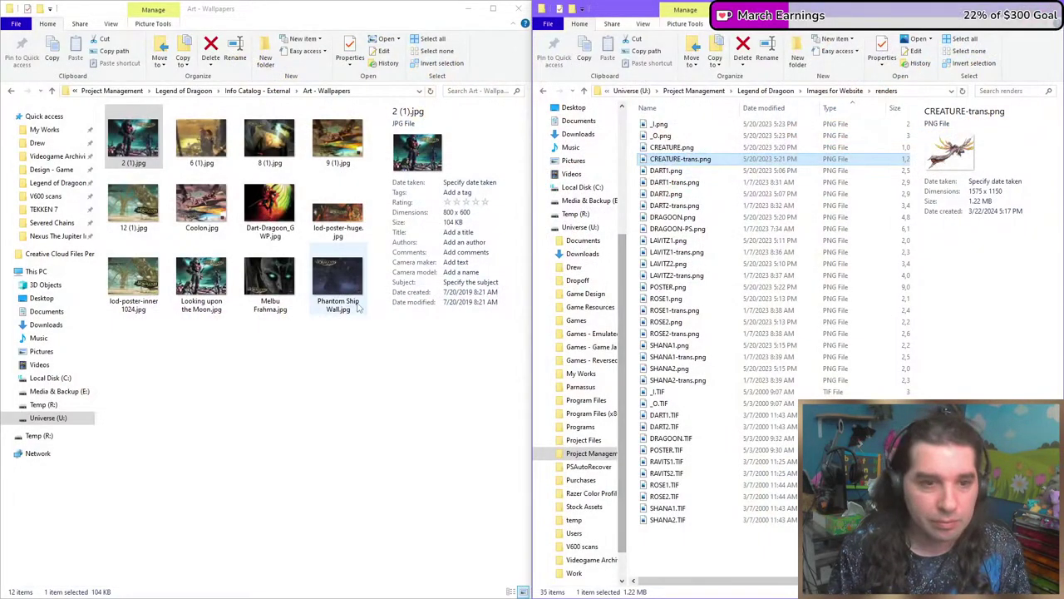
{"action": "key", "text": "BackSpace"}
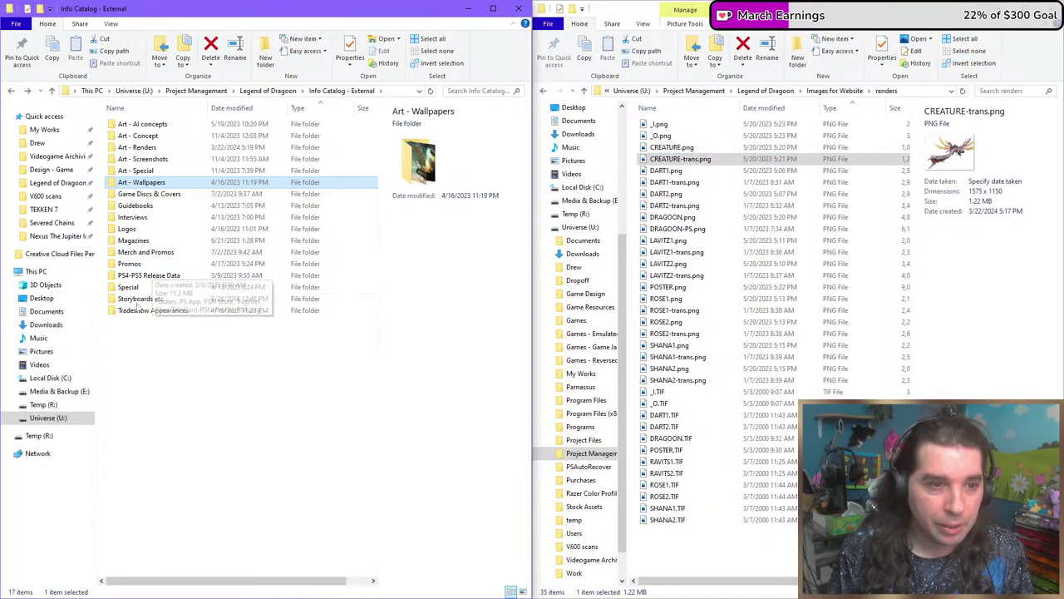
Open the Universe (U:) drive in a separate window and dock it beside the renders folder.
{"action": "right_click", "coordinate": [50, 423]}
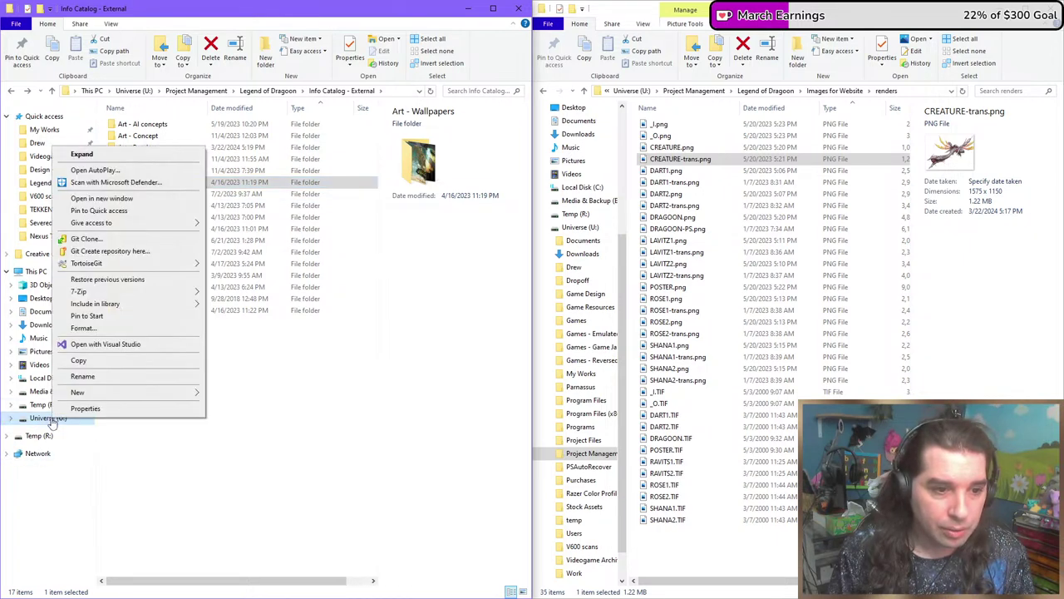
{"action": "left_click", "coordinate": [106, 200]}
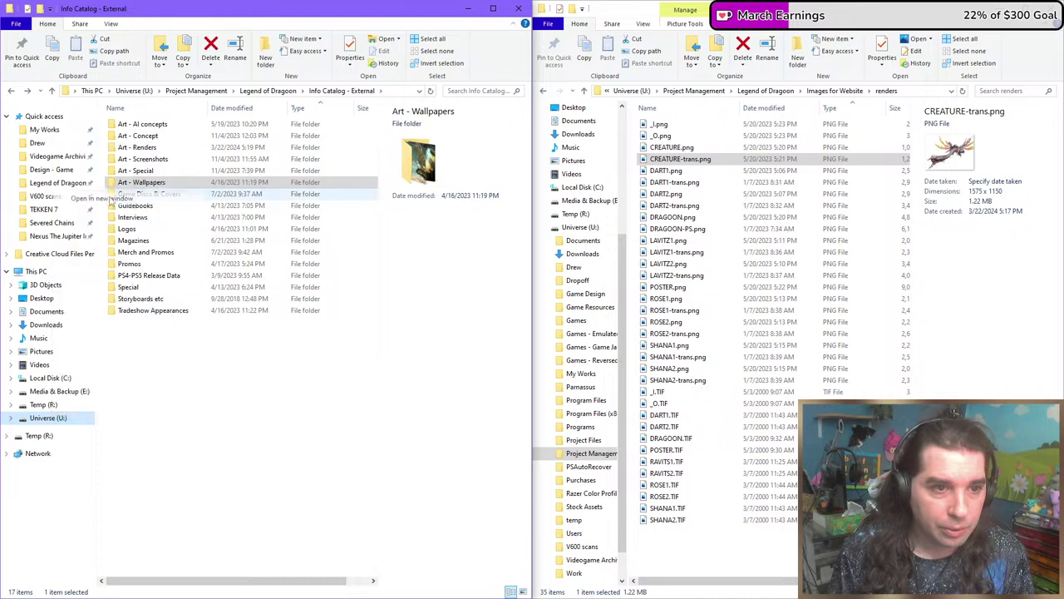
{"action": "left_click_drag", "start_coordinate": [455, 206], "coordinate": [3, 203]}
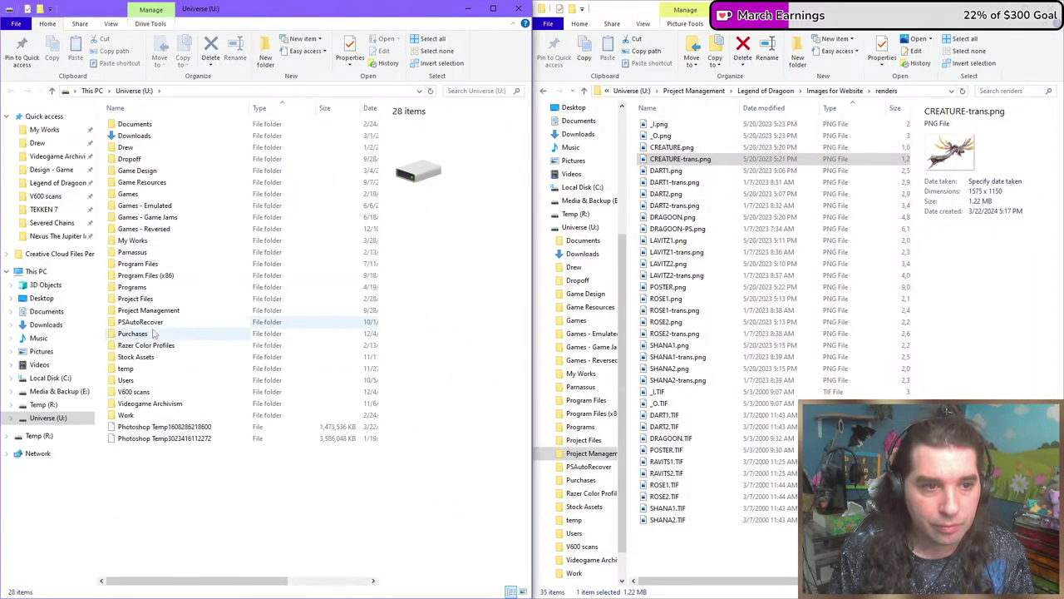
Browse through Videogame Archivism, By Event and E3 2000 to the E3 2000 Artwork folder and check the details of its BIN file.
{"action": "left_click", "coordinate": [145, 404]}
{"action": "double_click", "coordinate": [145, 404]}
{"action": "double_click", "coordinate": [154, 124]}
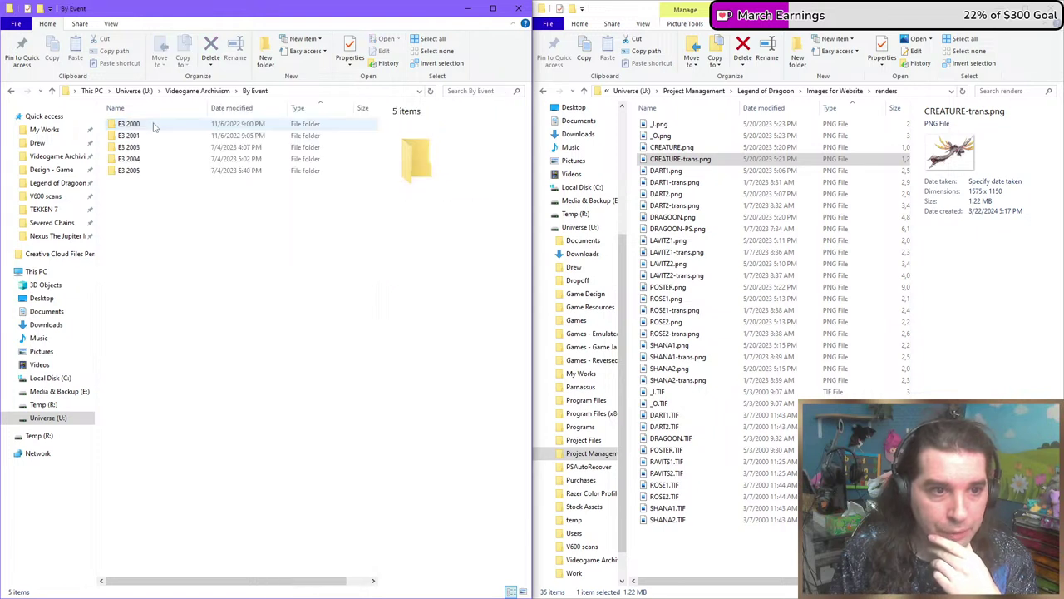
{"action": "double_click", "coordinate": [154, 125]}
{"action": "double_click", "coordinate": [153, 125]}
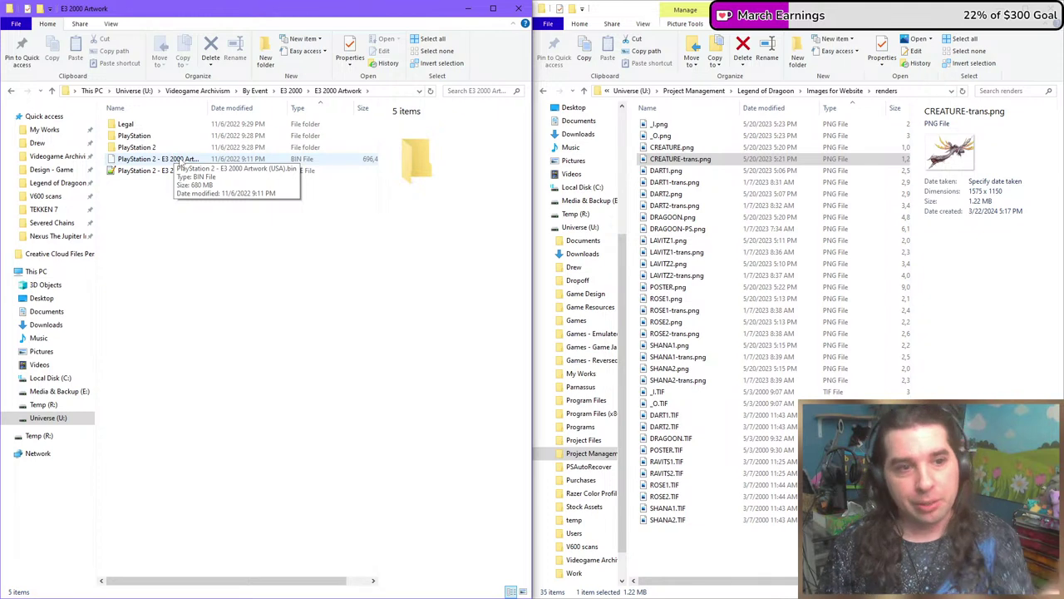
{"action": "left_click", "coordinate": [166, 158]}
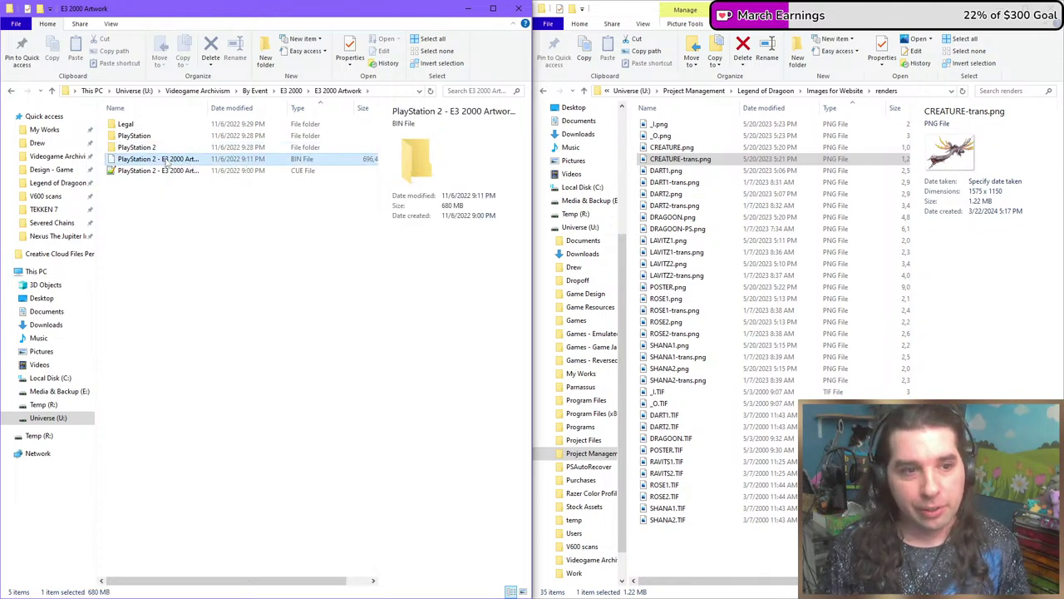
{"action": "left_click", "coordinate": [184, 250]}
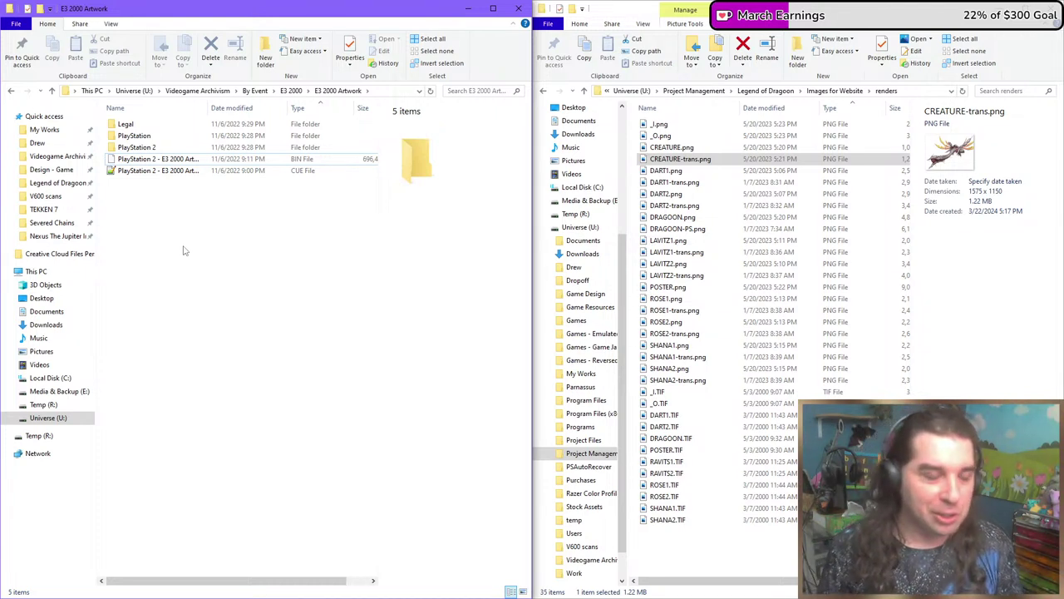
Go into the Hardware folder under PlayStation and open hardware.eps in Adobe Illustrator.
{"action": "double_click", "coordinate": [180, 138]}
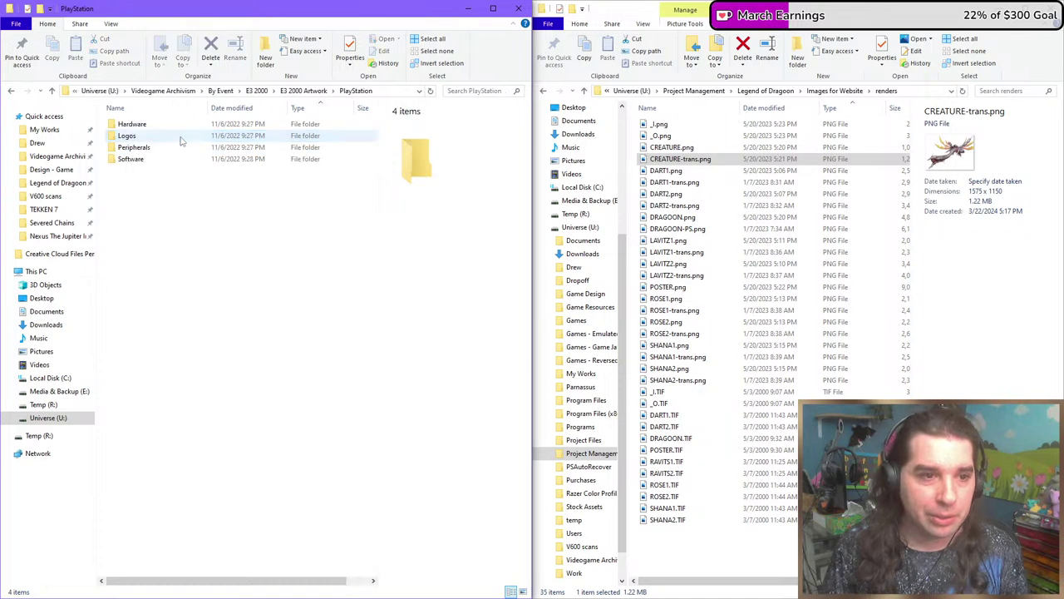
{"action": "double_click", "coordinate": [158, 126]}
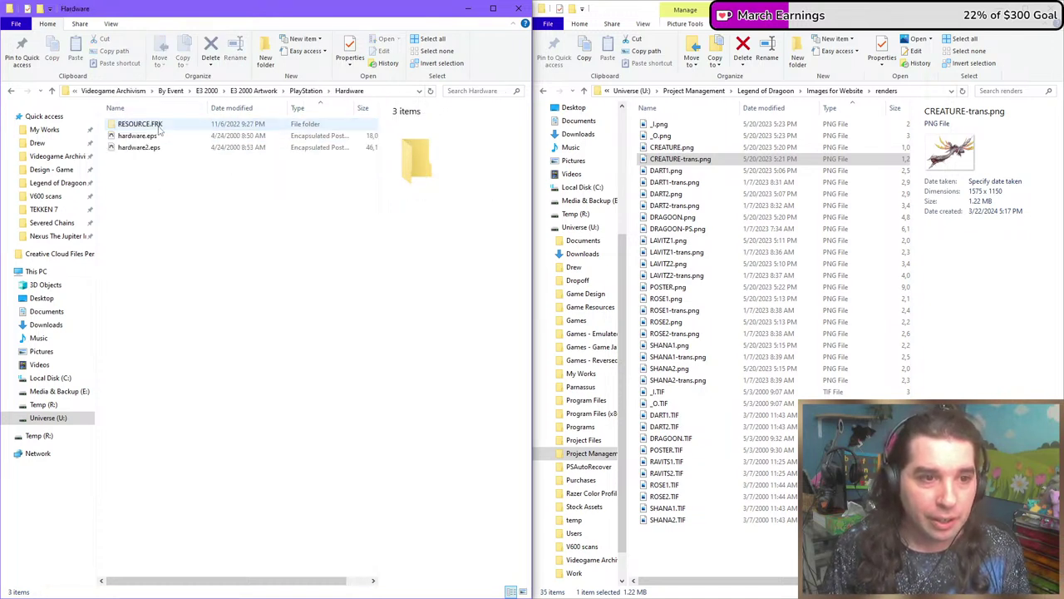
{"action": "left_click", "coordinate": [158, 137]}
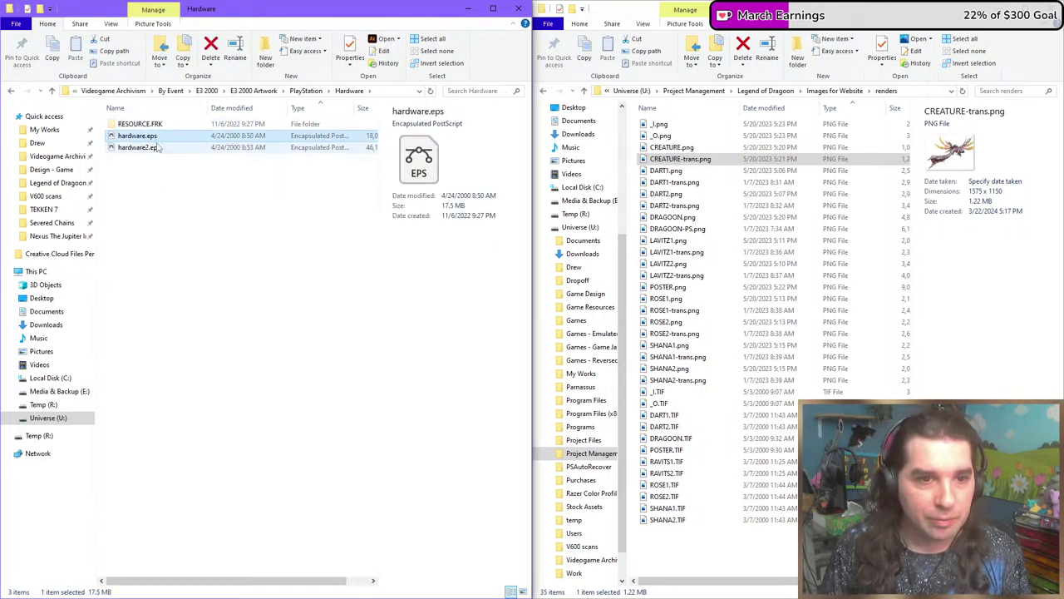
{"action": "double_click", "coordinate": [165, 137]}
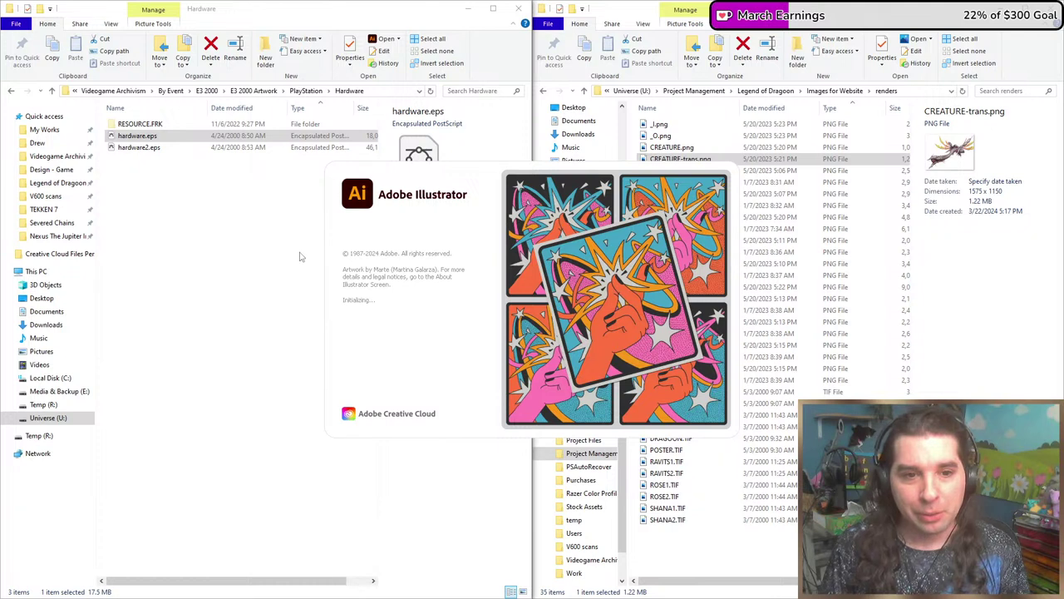
Dismiss the options for hardware.eps, bring up Task Manager and try to end the Adobe Illustrator 2024 task.
{"action": "right_click", "coordinate": [219, 140]}
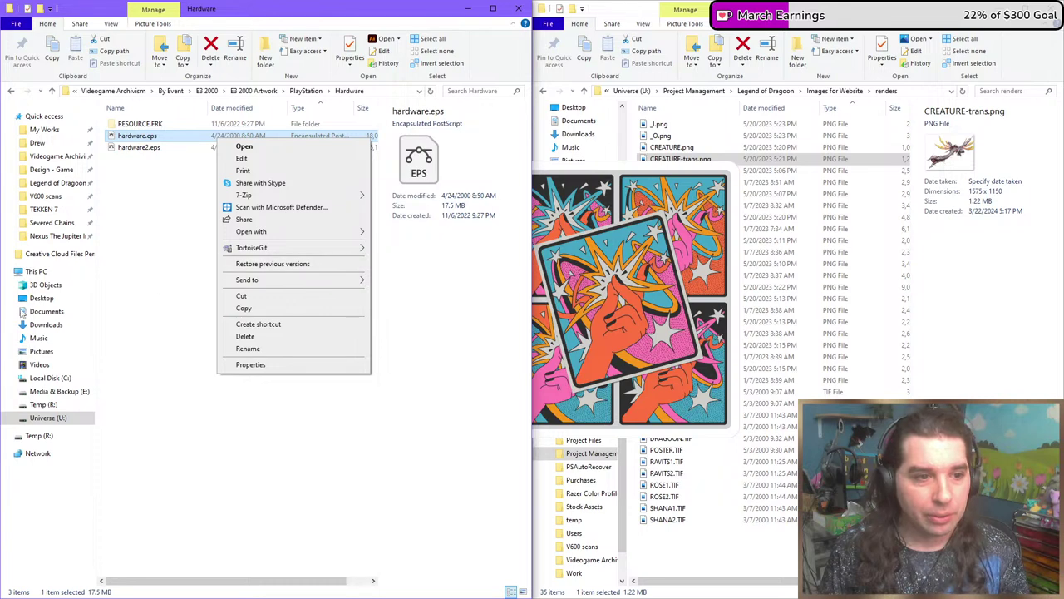
{"action": "key", "text": "super"}
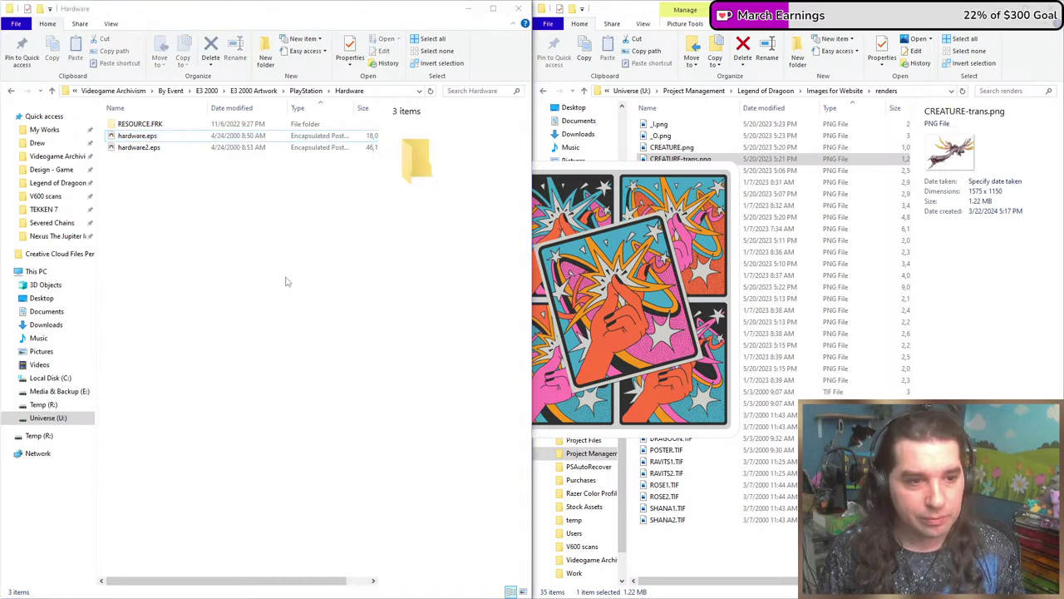
{"action": "key", "text": "super+x"}
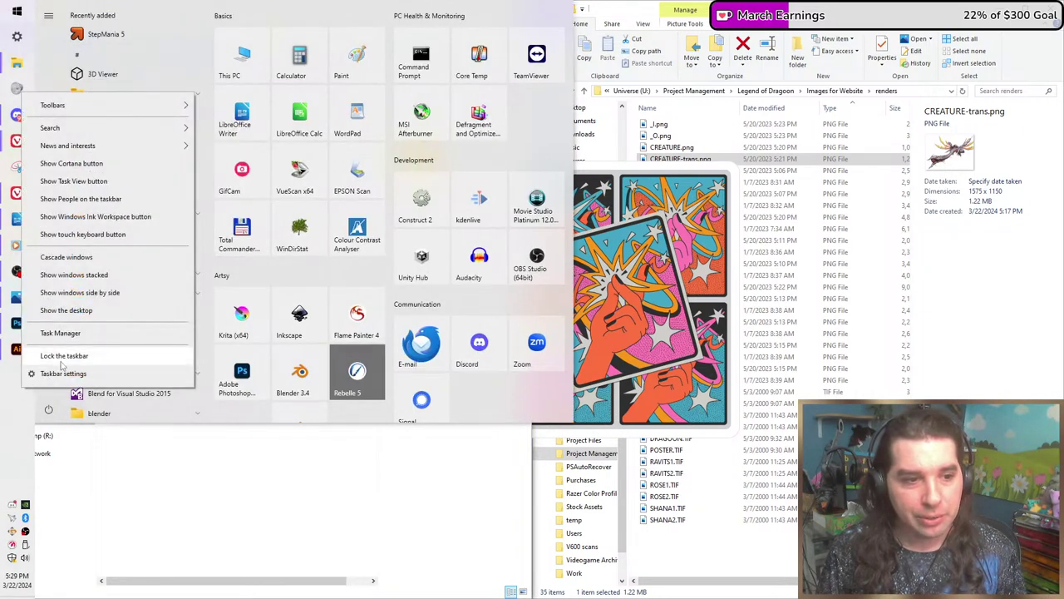
{"action": "left_click", "coordinate": [76, 335]}
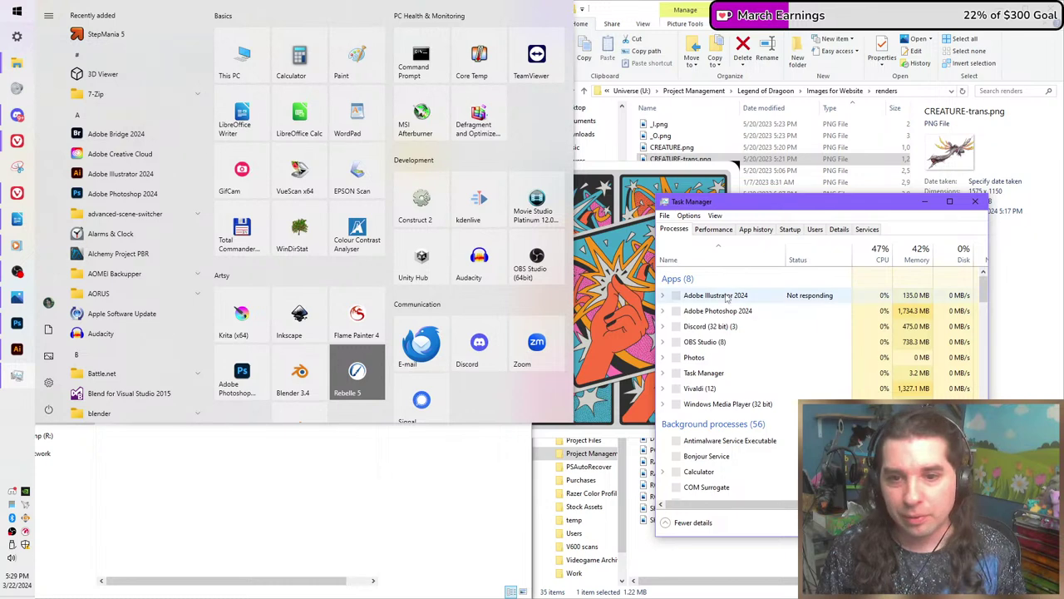
{"action": "right_click", "coordinate": [726, 296]}
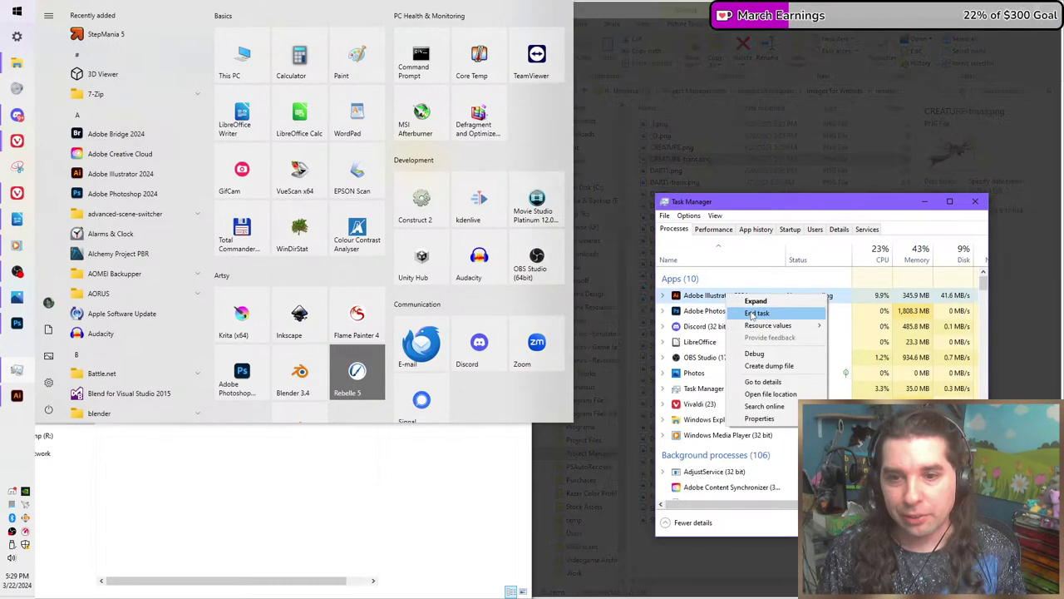
{"action": "left_click", "coordinate": [753, 313]}
Move the Task Manager window clear of the Illustrator subscription dialog and end the Adobe Illustrator 2024 task.
{"action": "left_click_drag", "start_coordinate": [798, 201], "coordinate": [652, 209]}
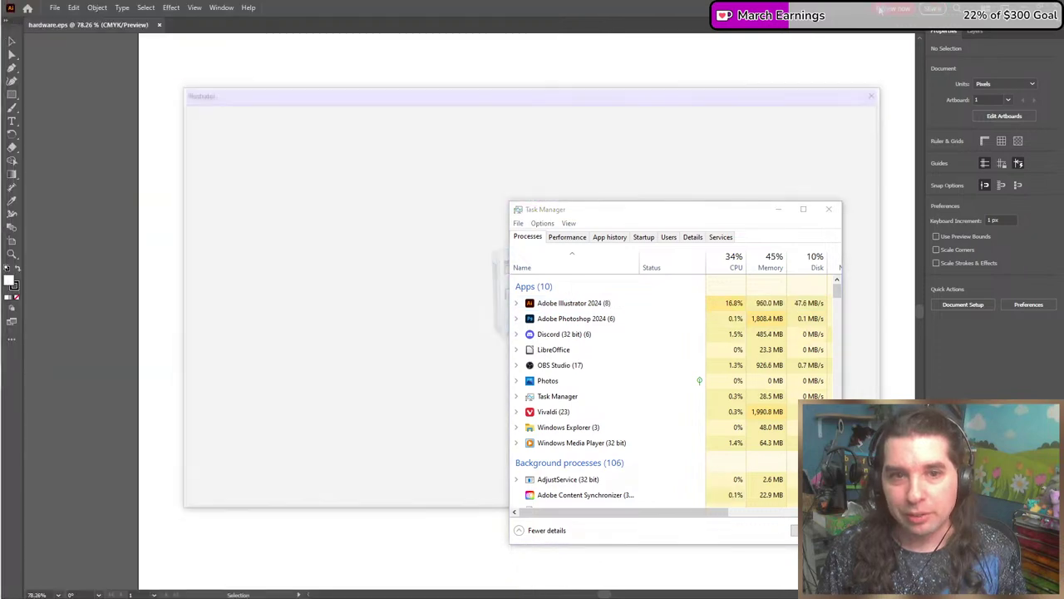
{"action": "left_click_drag", "start_coordinate": [715, 208], "coordinate": [828, 261]}
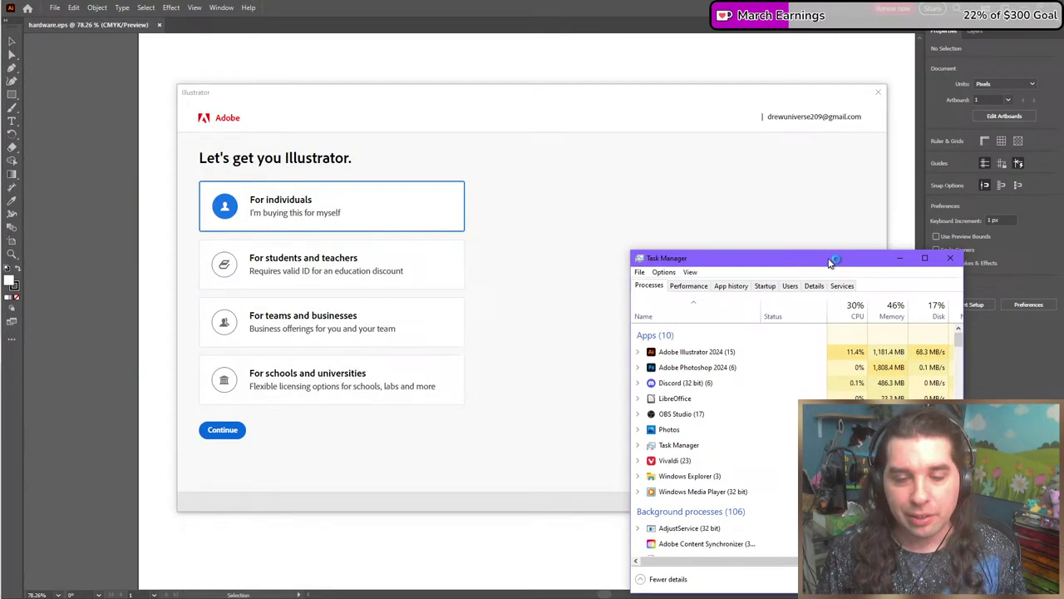
{"action": "right_click", "coordinate": [701, 349]}
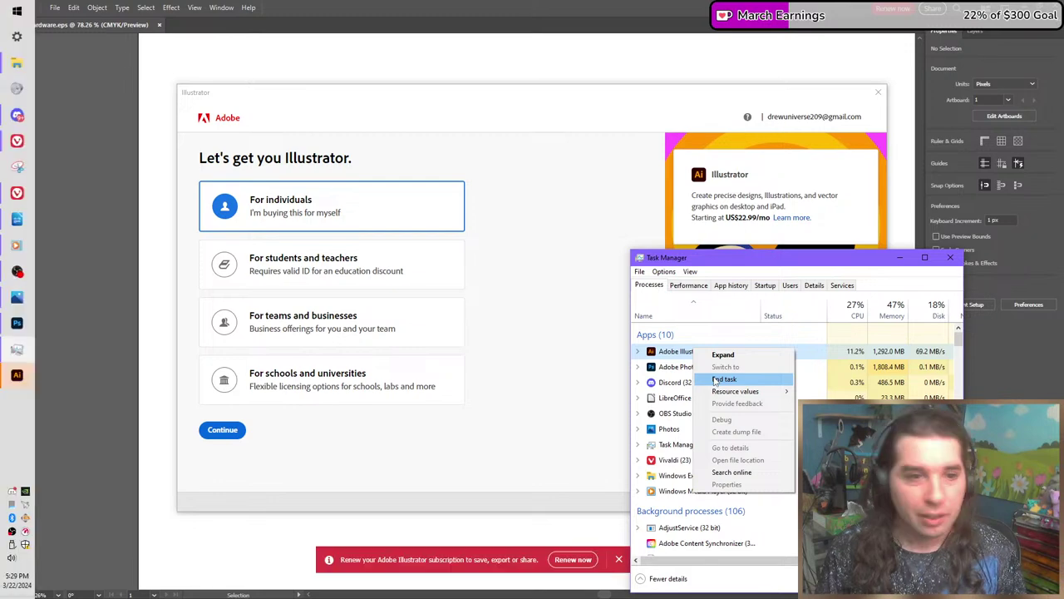
{"action": "left_click", "coordinate": [714, 380]}
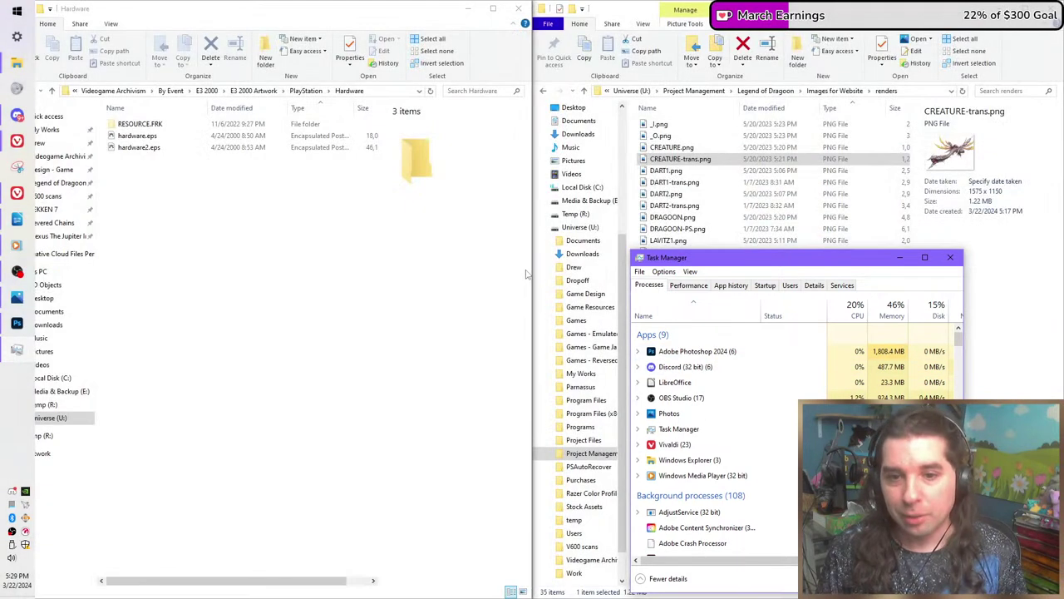
Open hardware.eps with IrfanView 64-bit, making it the app always used for .eps files, and view the image.
{"action": "right_click", "coordinate": [157, 138]}
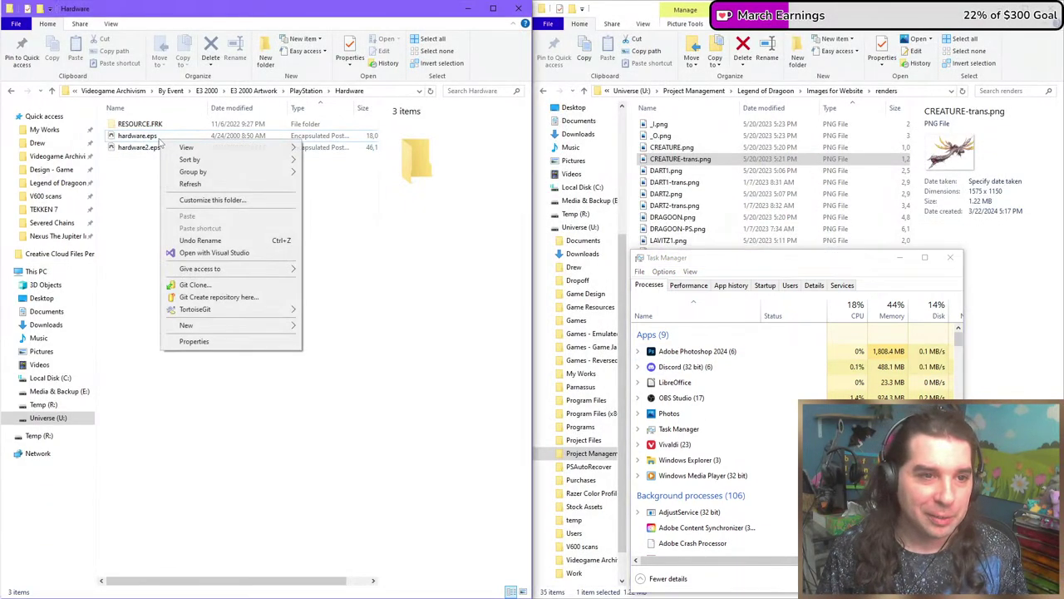
{"action": "key", "text": "Escape"}
{"action": "right_click", "coordinate": [157, 141]}
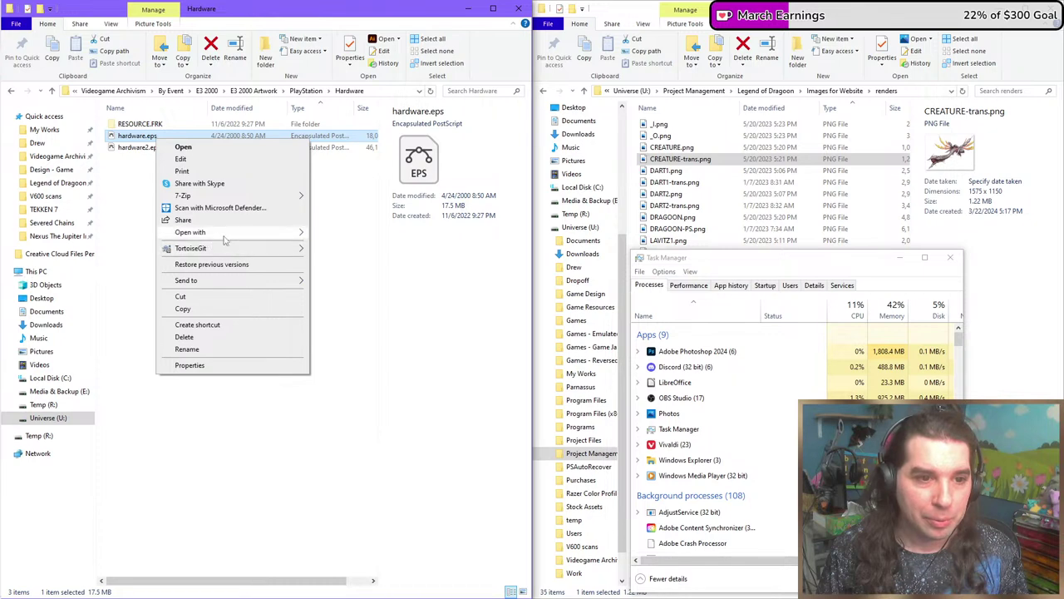
{"action": "mouse_move", "coordinate": [263, 238]}
{"action": "left_click", "coordinate": [355, 310]}
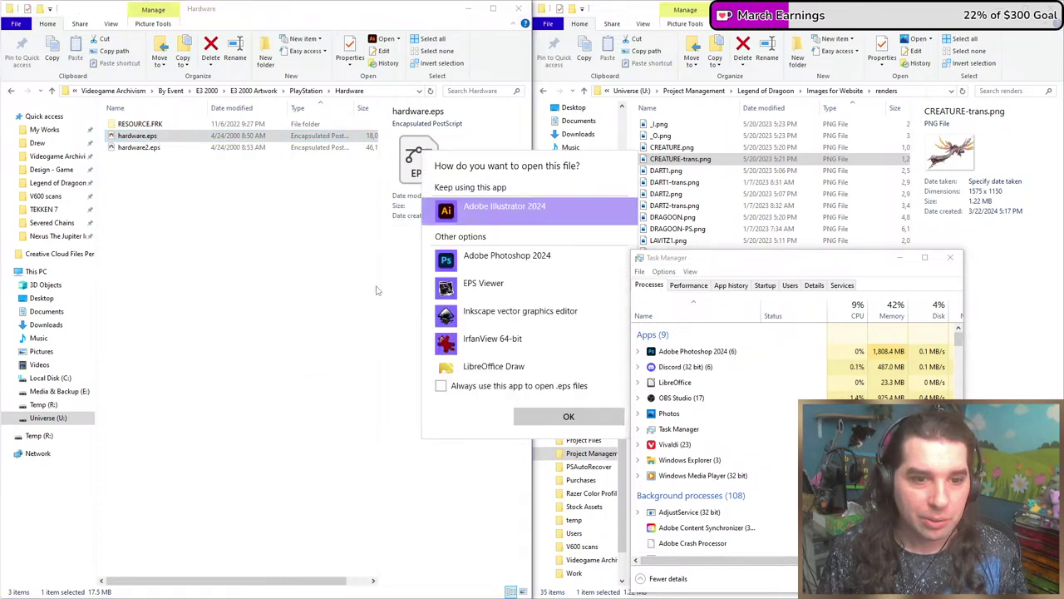
{"action": "scroll", "coordinate": [482, 283], "scroll_direction": "down", "scroll_amount": 1}
{"action": "left_click", "coordinate": [492, 314]}
{"action": "left_click", "coordinate": [441, 386]}
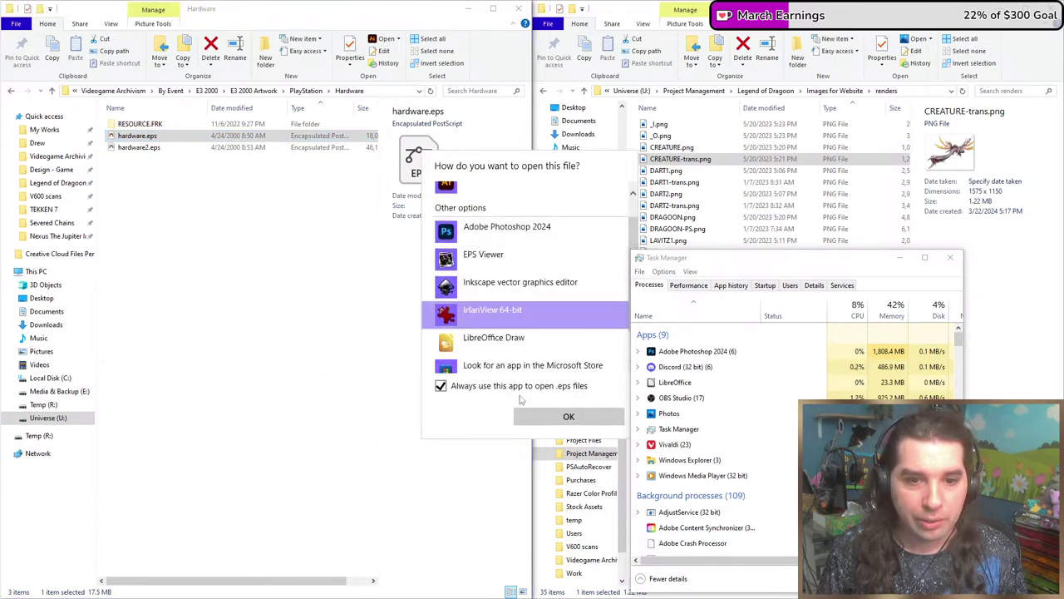
{"action": "left_click", "coordinate": [537, 415]}
{"action": "left_click_drag", "start_coordinate": [623, 47], "coordinate": [351, 184]}
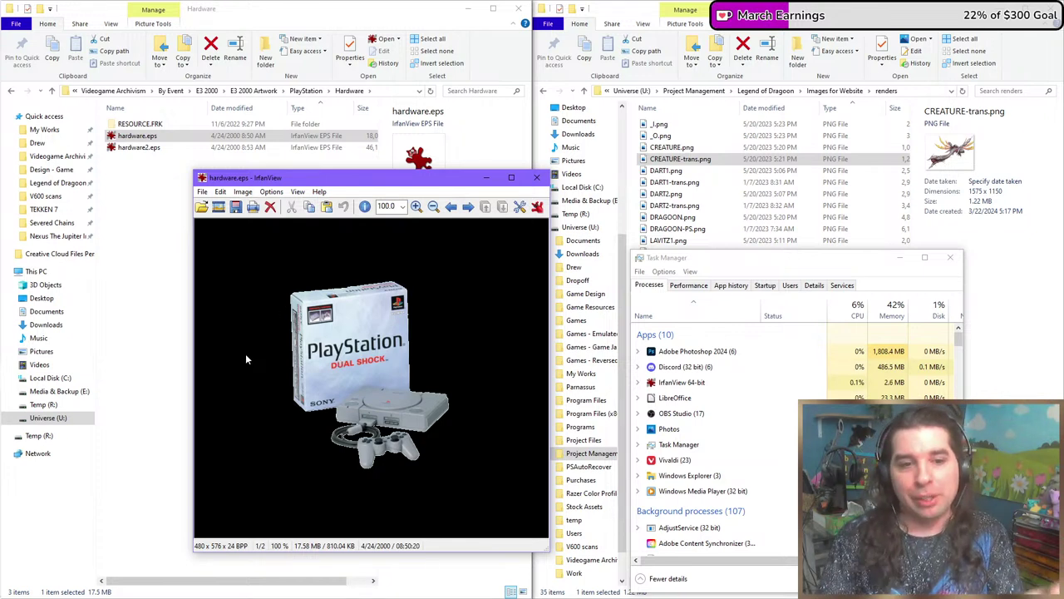
{"action": "key", "text": "Escape"}
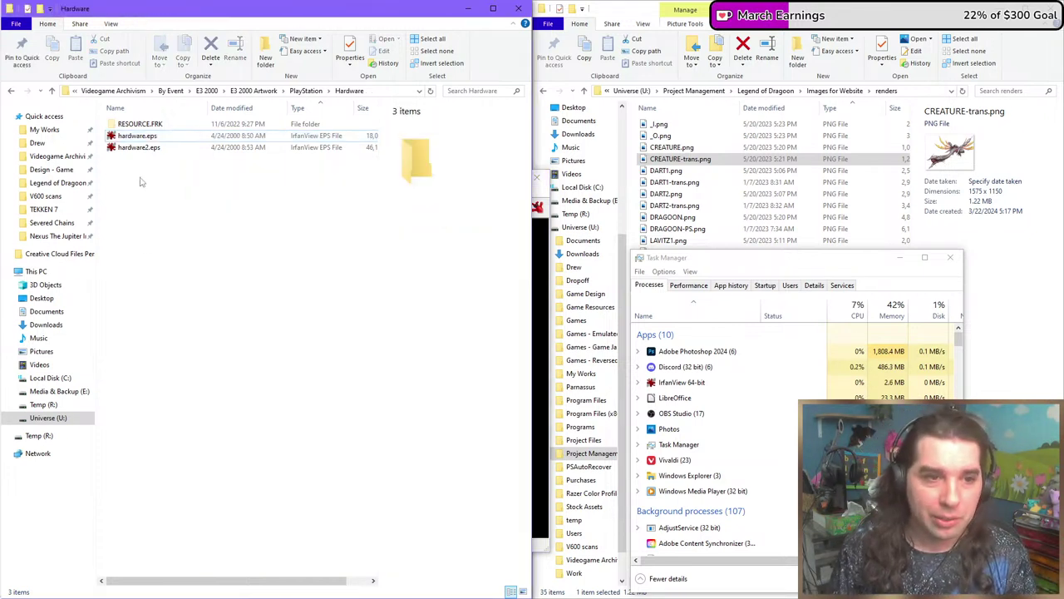
Go to the Logos folder under PlayStation and view H4(R).eps, clearing Task Manager out of the way.
{"action": "key", "text": "BackSpace"}
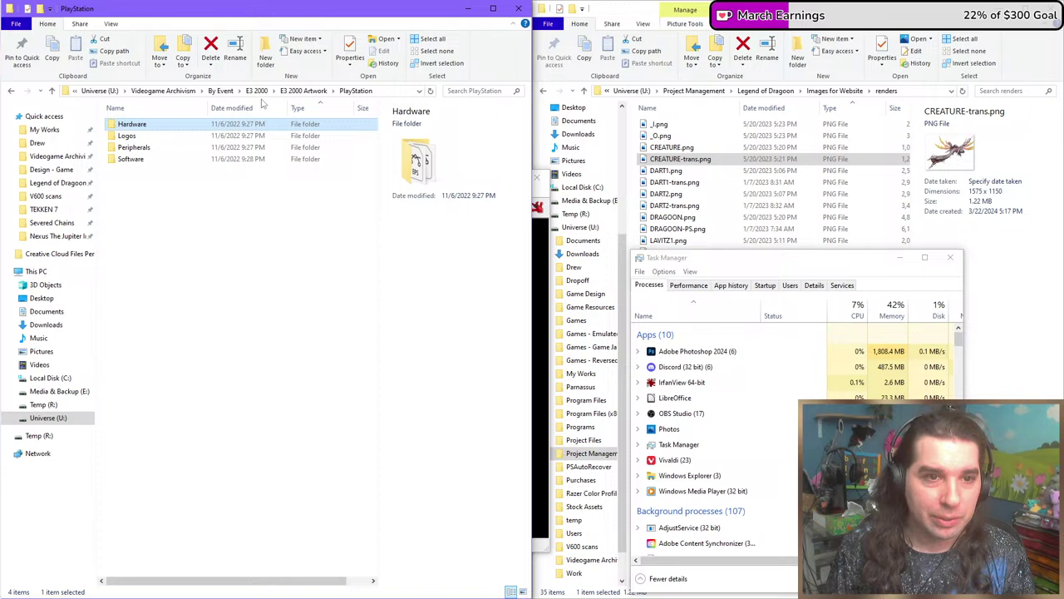
{"action": "double_click", "coordinate": [167, 138]}
{"action": "left_click", "coordinate": [141, 136]}
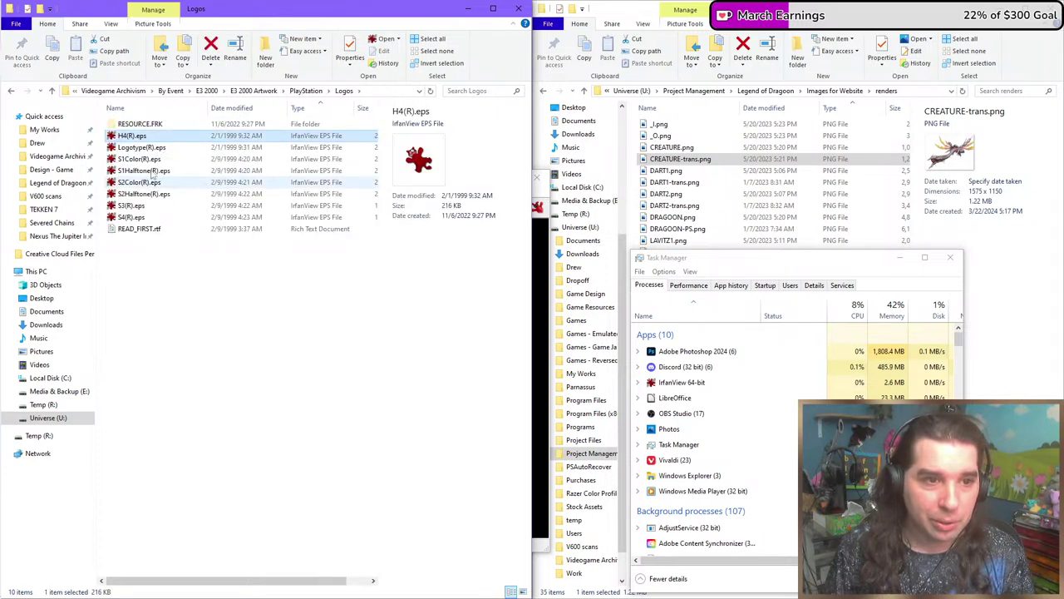
{"action": "double_click", "coordinate": [148, 135]}
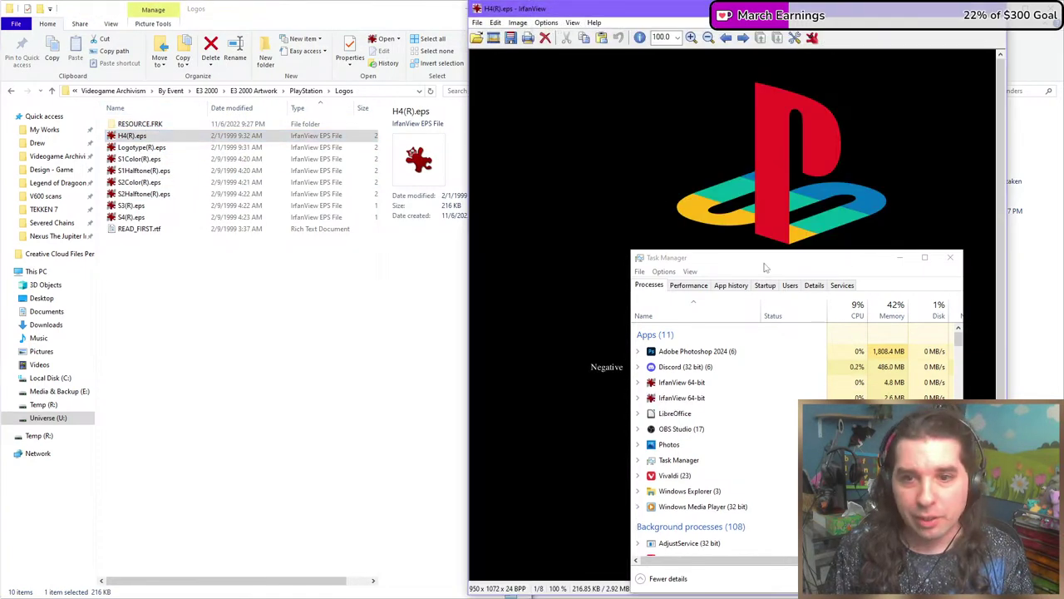
{"action": "left_click_drag", "start_coordinate": [766, 267], "coordinate": [284, 229]}
{"action": "left_click", "coordinate": [469, 223]}
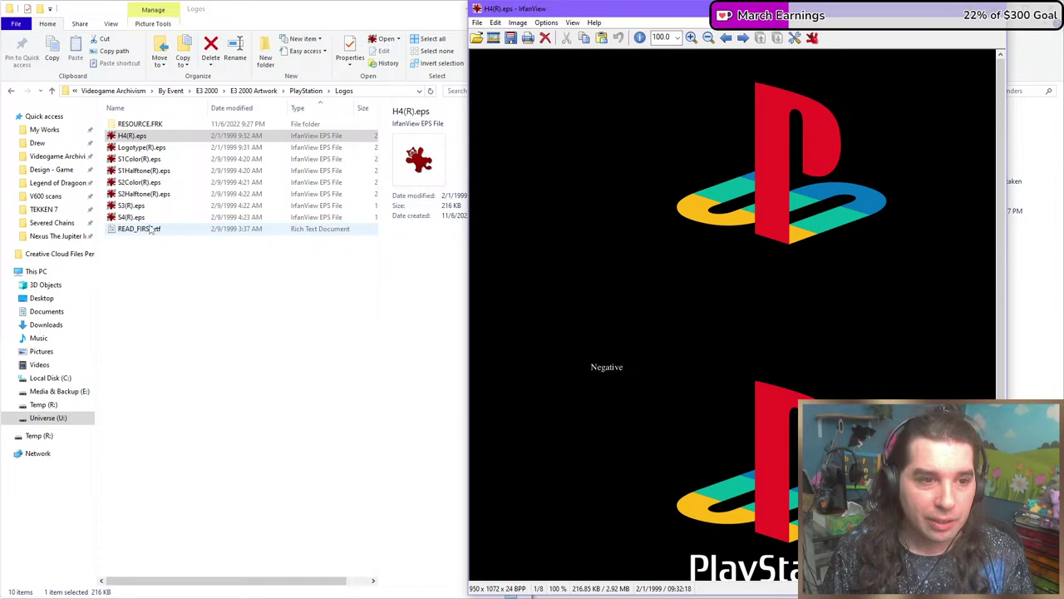
Open READ_FIRST.rtf from the Logos folder in WordPad.
{"action": "left_click", "coordinate": [148, 252]}
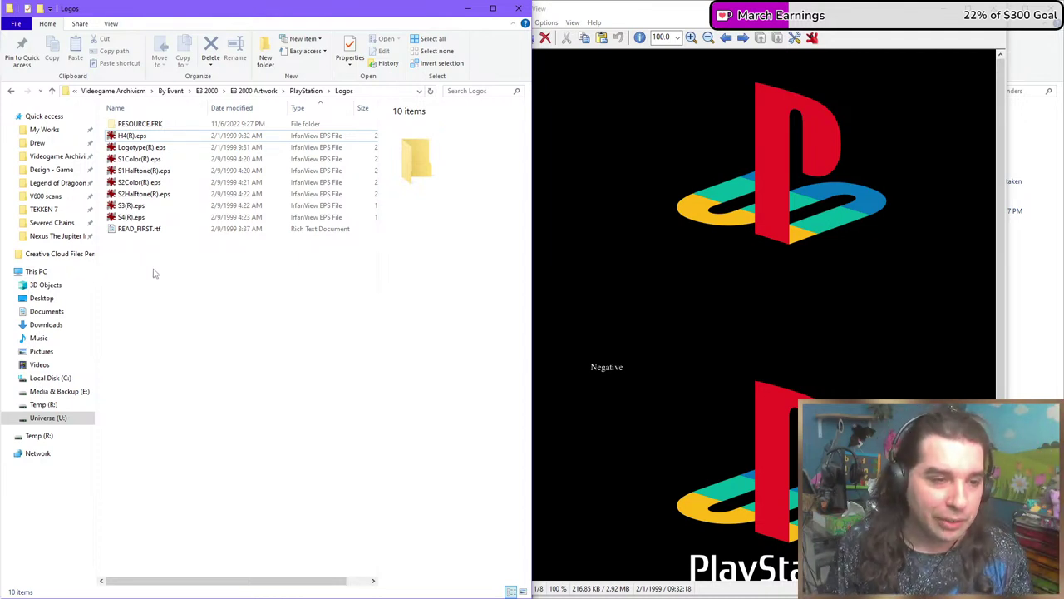
{"action": "double_click", "coordinate": [141, 229]}
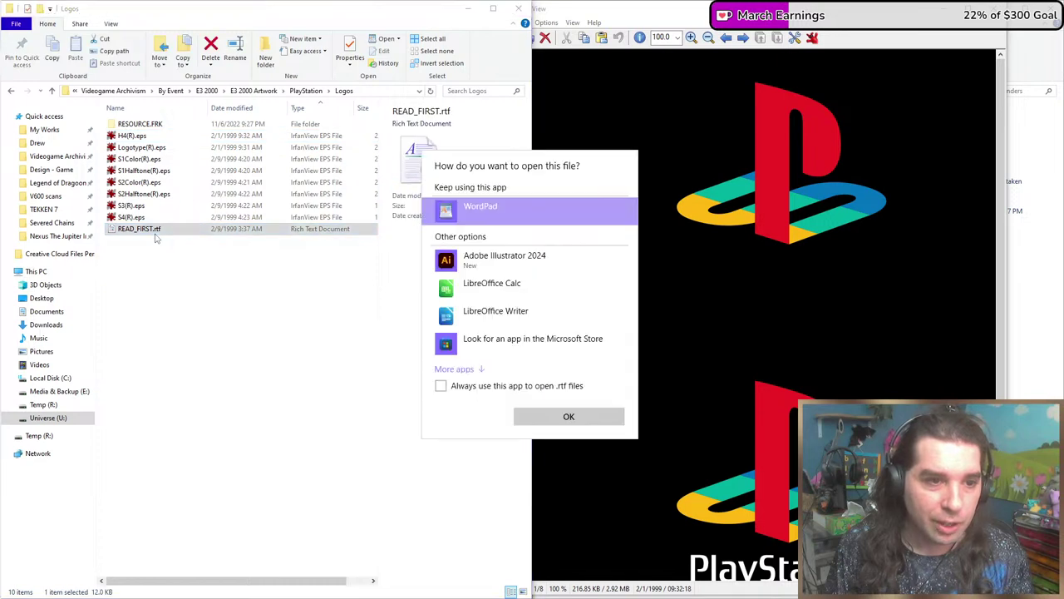
{"action": "left_click", "coordinate": [574, 416]}
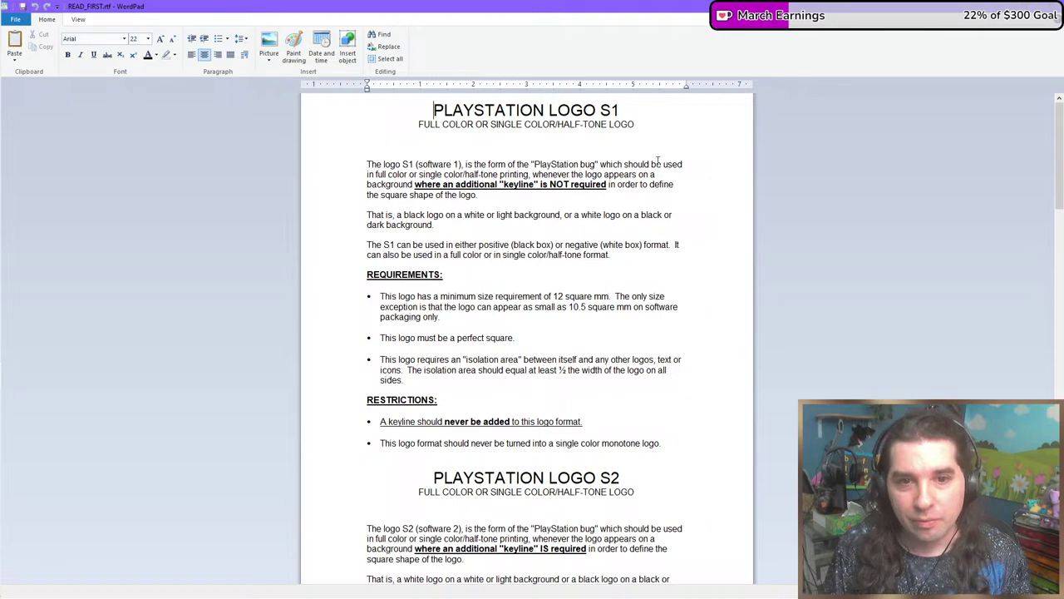
Read the PlayStation logo usage rules from S1 through H4, return to the beginning and close the document.
{"action": "scroll", "coordinate": [511, 199], "scroll_direction": "down", "scroll_amount": 2}
{"action": "scroll", "coordinate": [517, 223], "scroll_direction": "down", "scroll_amount": 4}
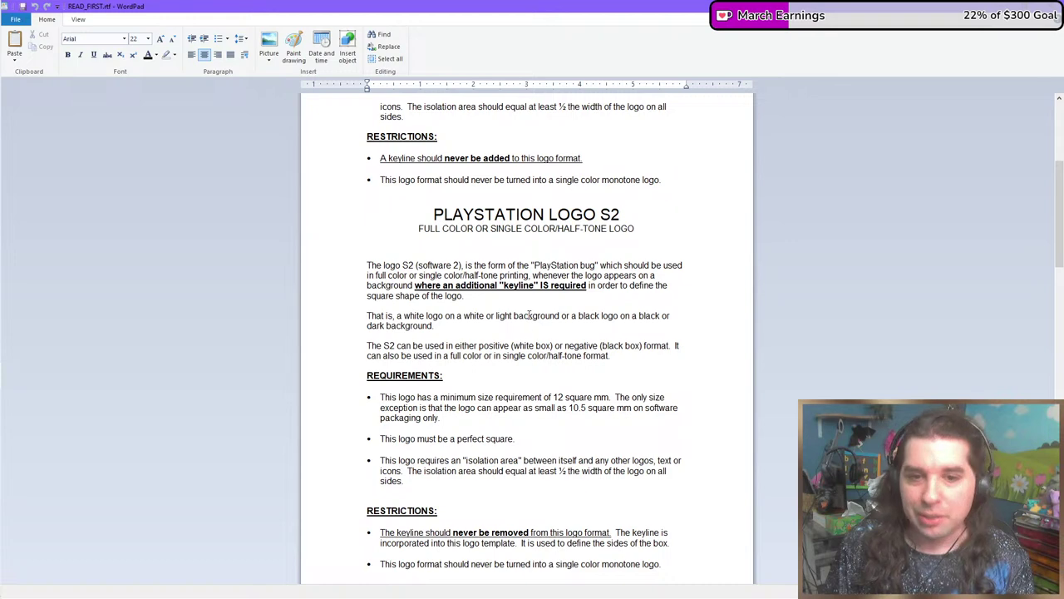
{"action": "scroll", "coordinate": [529, 321], "scroll_direction": "down", "scroll_amount": 1}
{"action": "scroll", "coordinate": [529, 321], "scroll_direction": "down", "scroll_amount": 1}
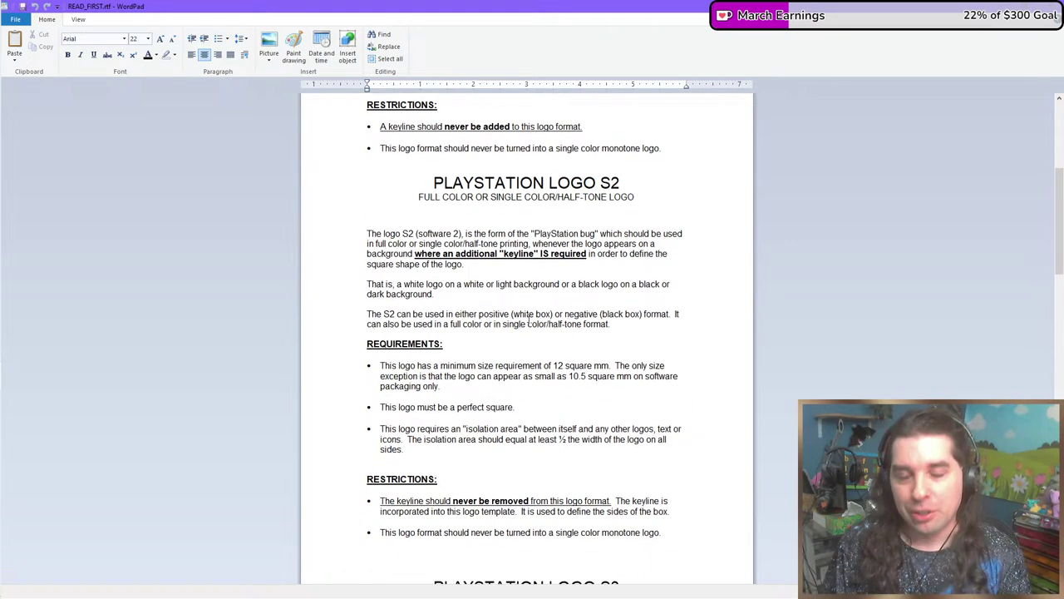
{"action": "scroll", "coordinate": [535, 339], "scroll_direction": "down", "scroll_amount": 6}
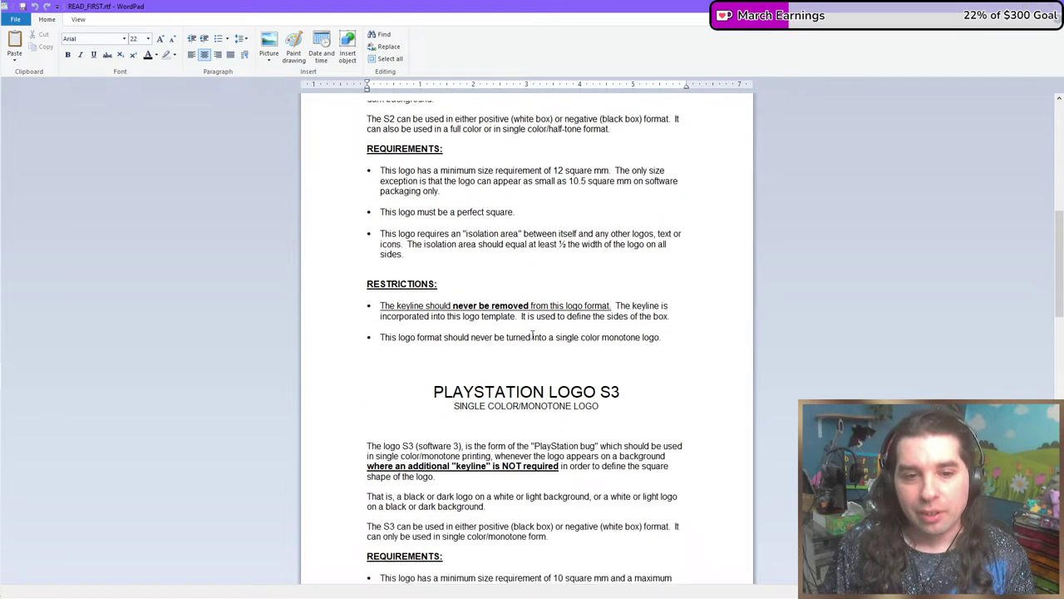
{"action": "scroll", "coordinate": [532, 334], "scroll_direction": "down", "scroll_amount": 10}
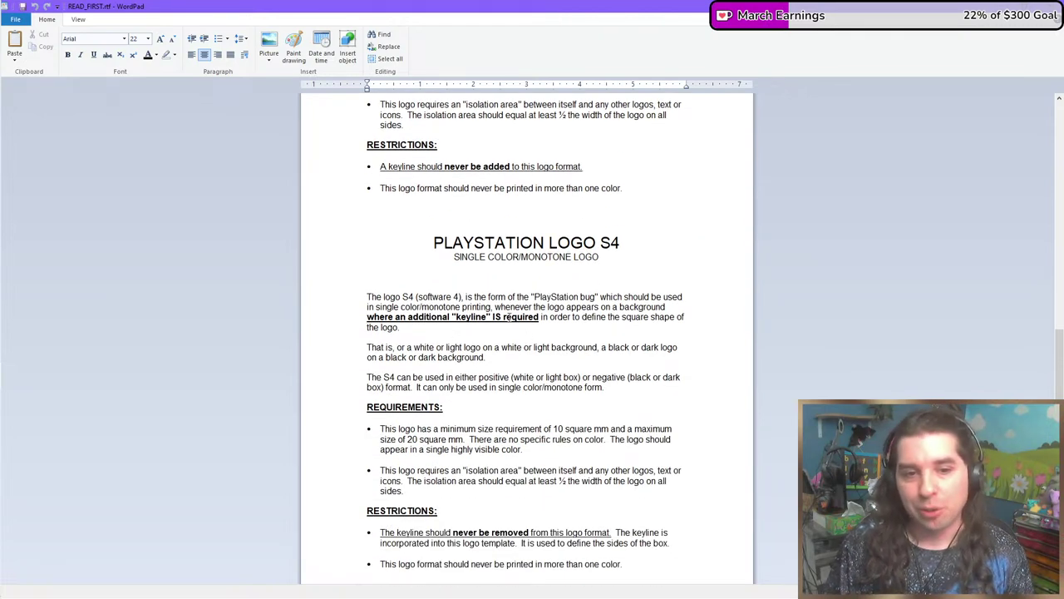
{"action": "scroll", "coordinate": [516, 314], "scroll_direction": "down", "scroll_amount": 11}
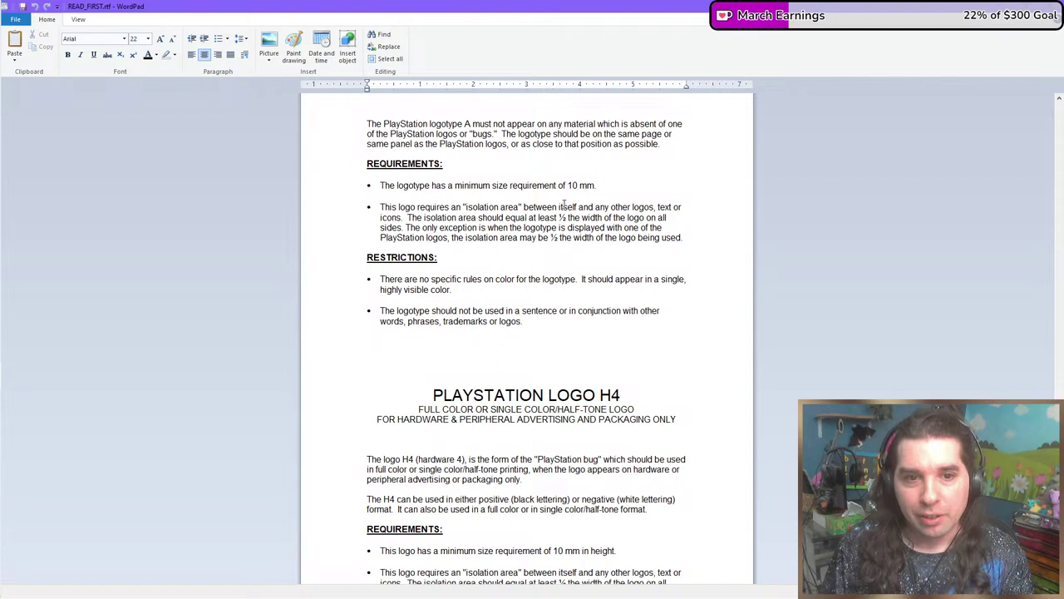
{"action": "scroll", "coordinate": [549, 233], "scroll_direction": "down", "scroll_amount": 2}
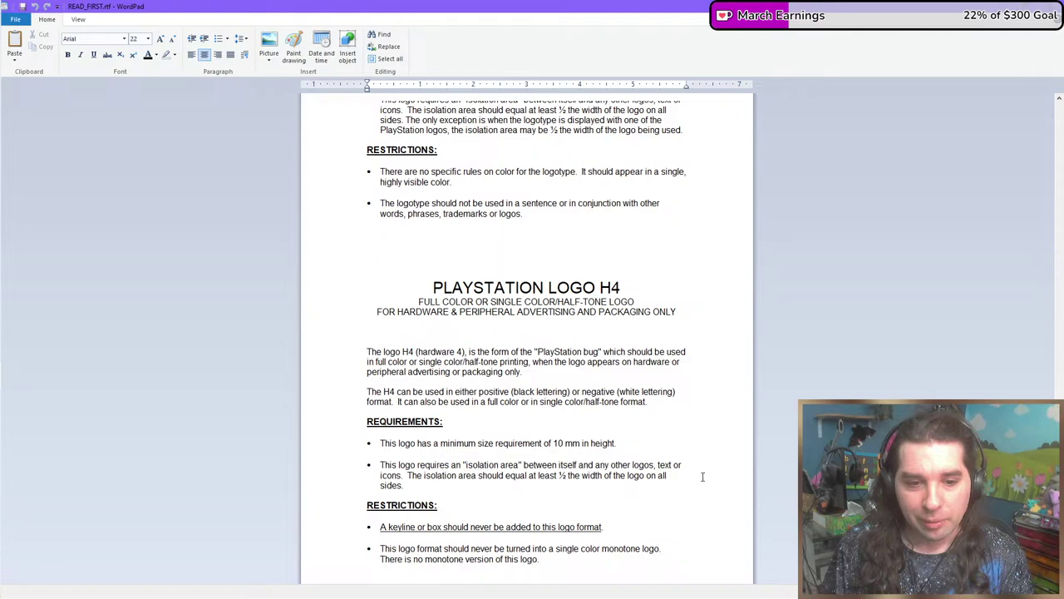
{"action": "scroll", "coordinate": [665, 457], "scroll_direction": "up", "scroll_amount": 3}
{"action": "scroll", "coordinate": [651, 440], "scroll_direction": "up", "scroll_amount": 15}
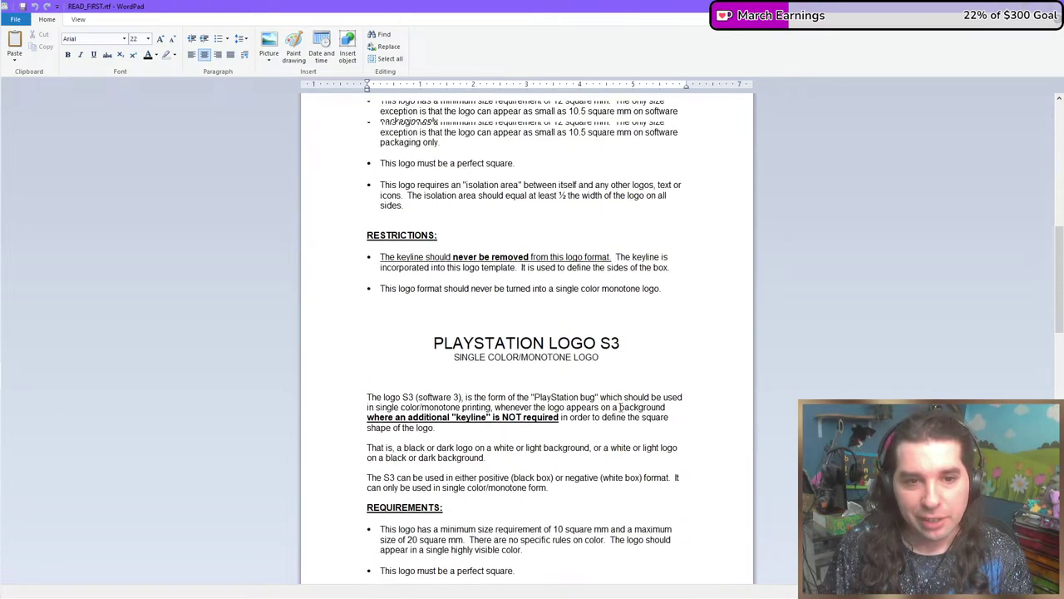
{"action": "scroll", "coordinate": [620, 377], "scroll_direction": "up", "scroll_amount": 5}
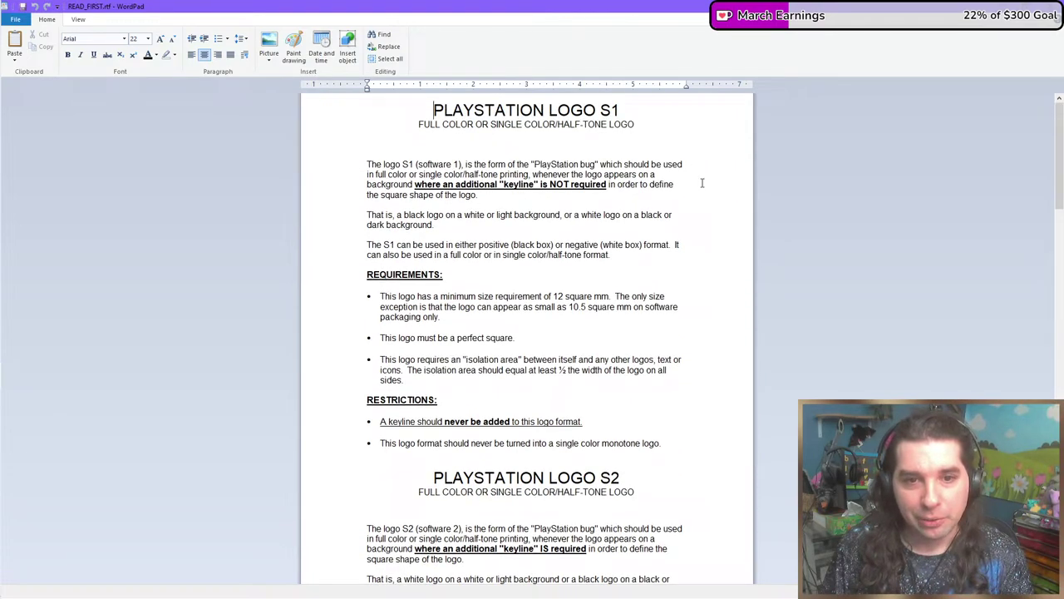
{"action": "key", "text": "alt+F4"}
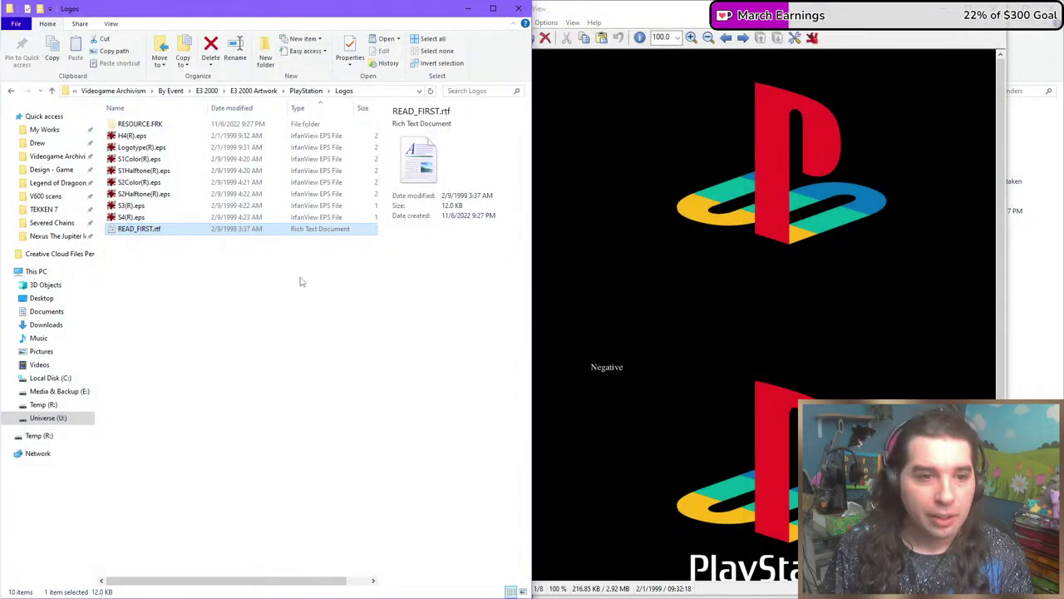
Go to the Peripherals folder under PlayStation and view multitap.jpg and S video.eps.
{"action": "key", "text": "alt+Up"}
{"action": "double_click", "coordinate": [152, 148]}
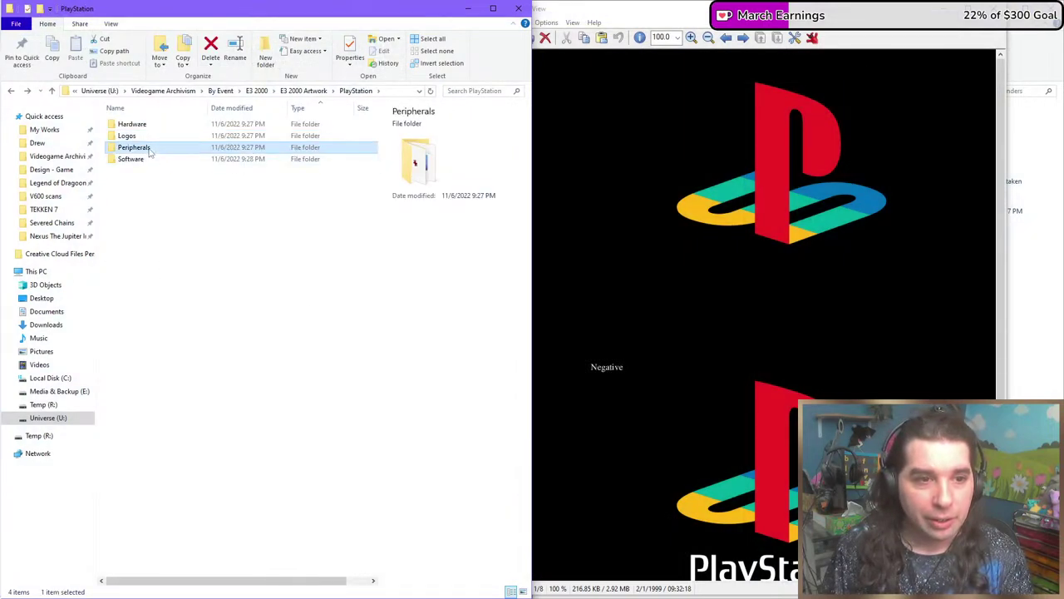
{"action": "double_click", "coordinate": [151, 159]}
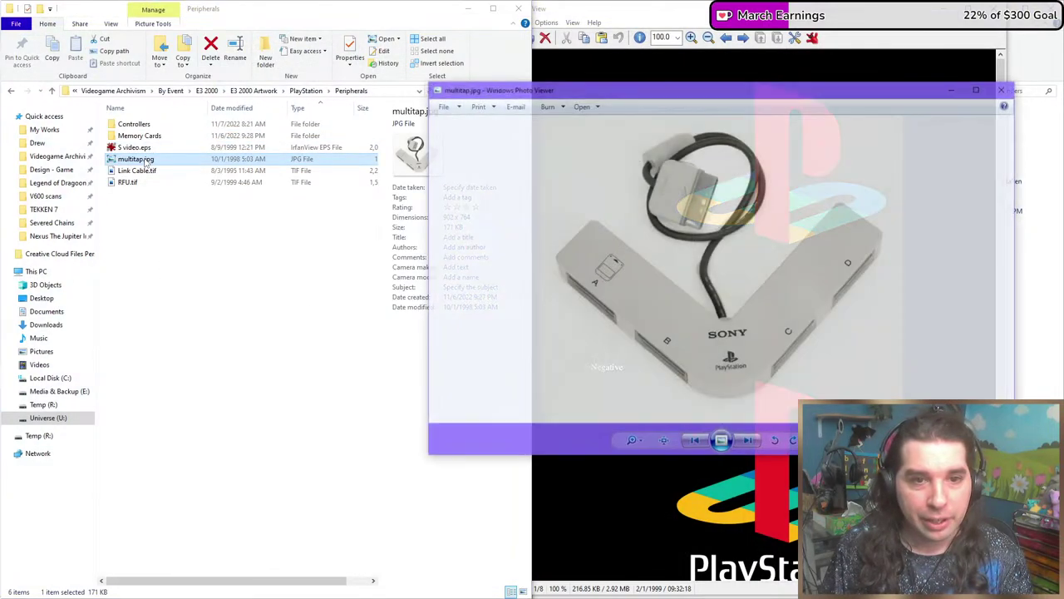
{"action": "left_click", "coordinate": [148, 214]}
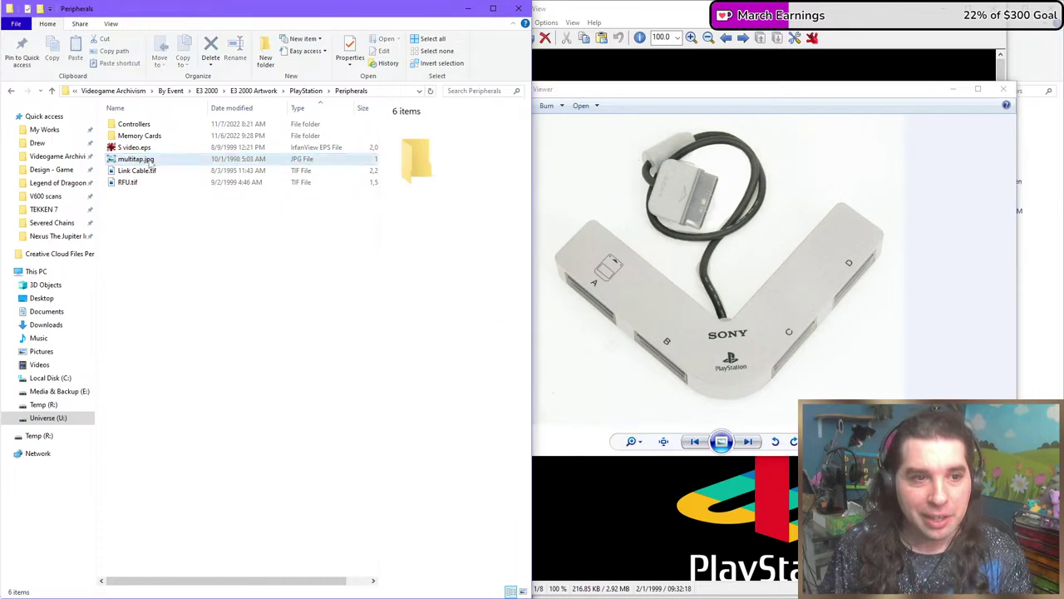
{"action": "left_click", "coordinate": [147, 148]}
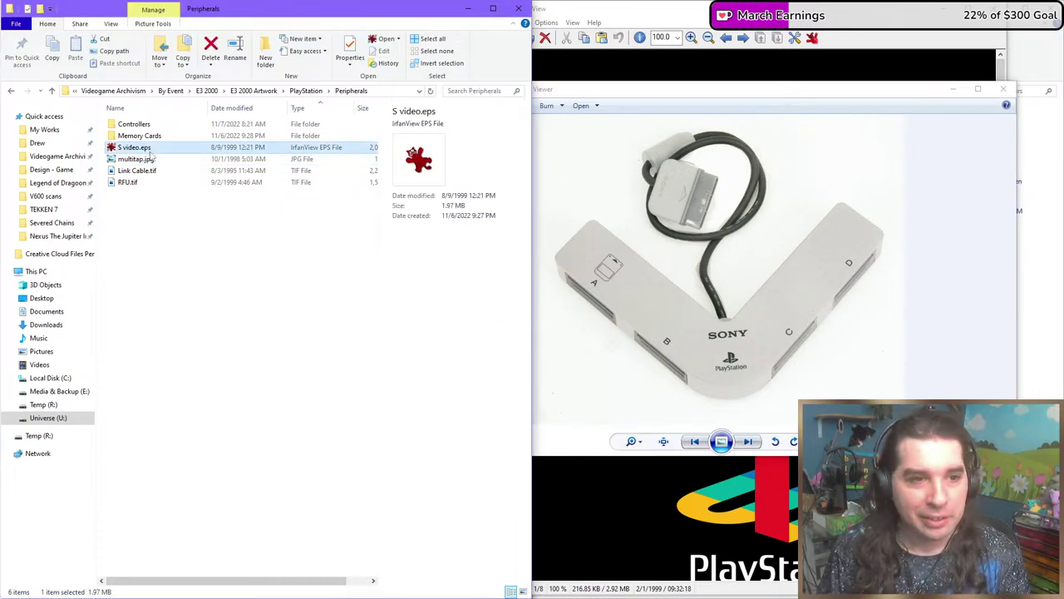
{"action": "double_click", "coordinate": [147, 149]}
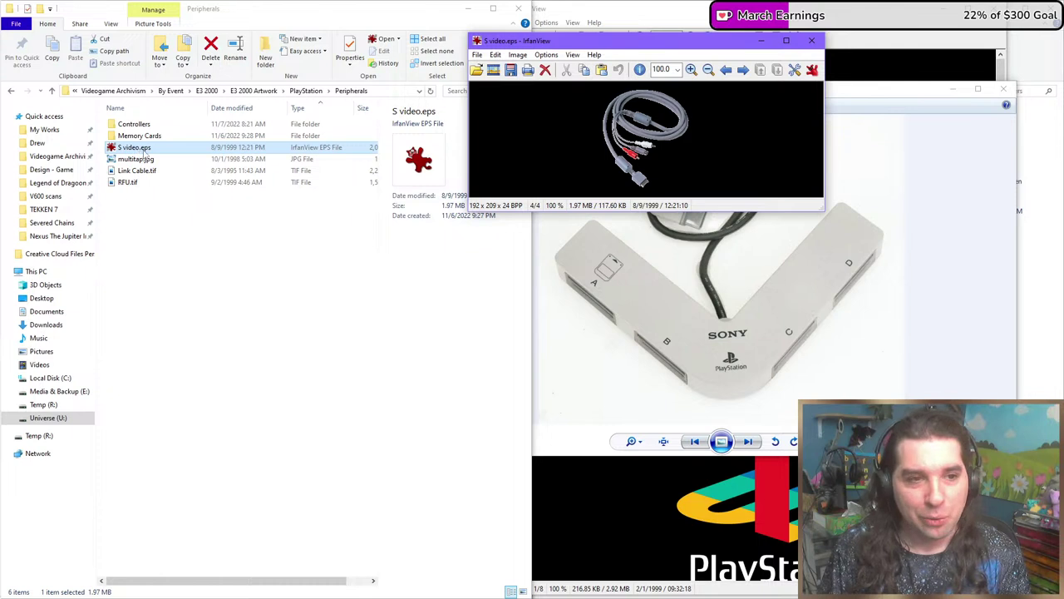
{"action": "left_click", "coordinate": [816, 316]}
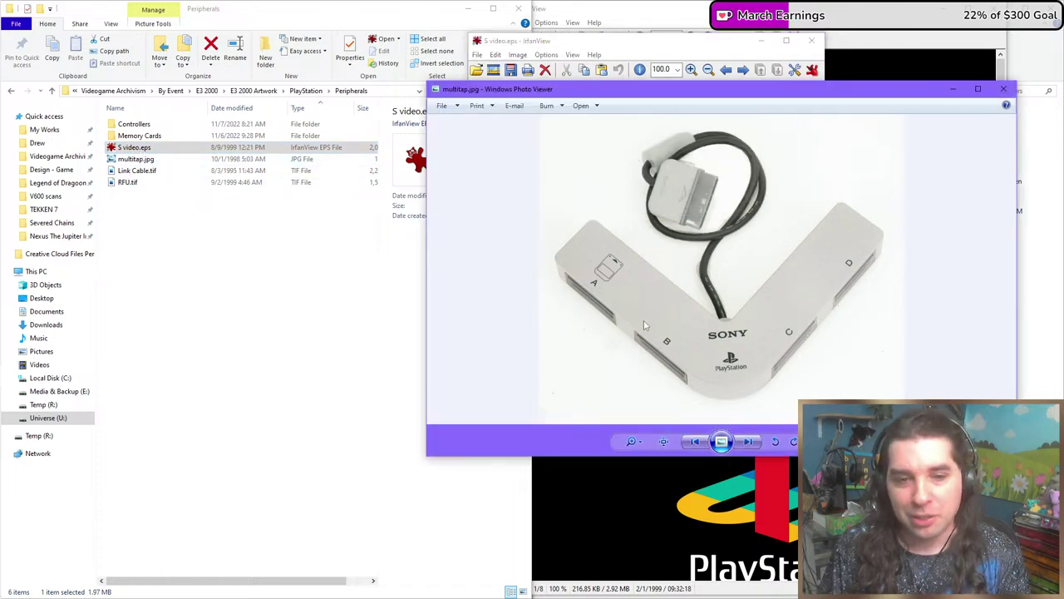
Check the previews and details of Link Cable.tif and RFU.tif in the Peripherals folder.
{"action": "left_click", "coordinate": [149, 173]}
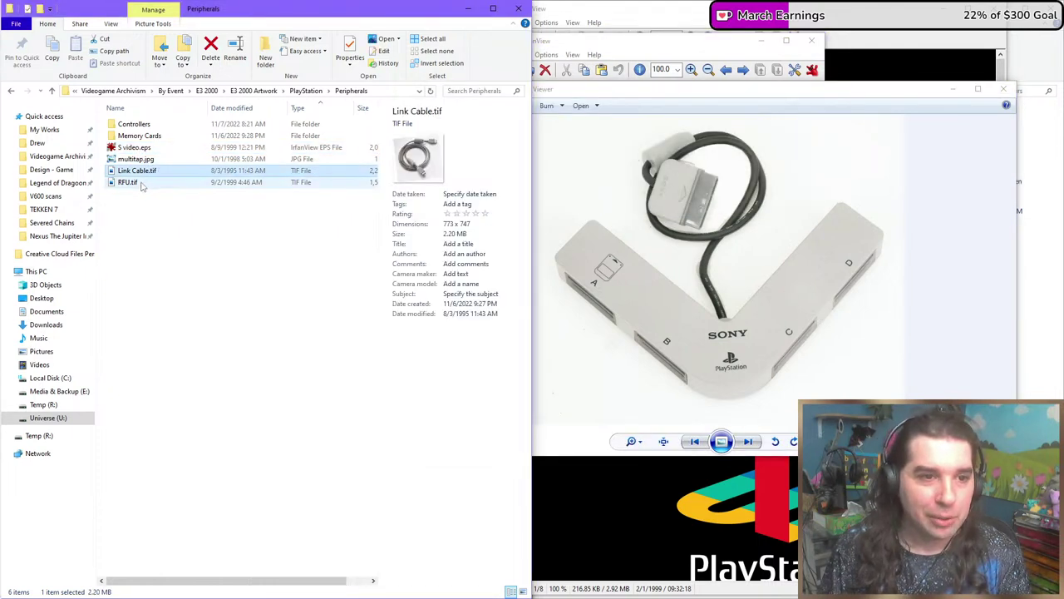
{"action": "left_click", "coordinate": [138, 183]}
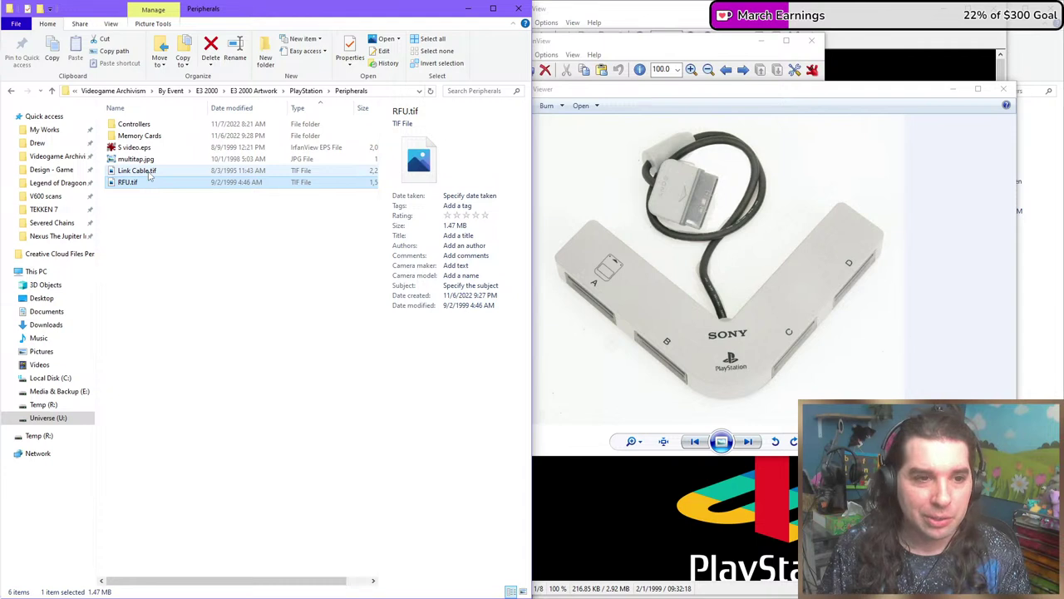
{"action": "left_click", "coordinate": [149, 173]}
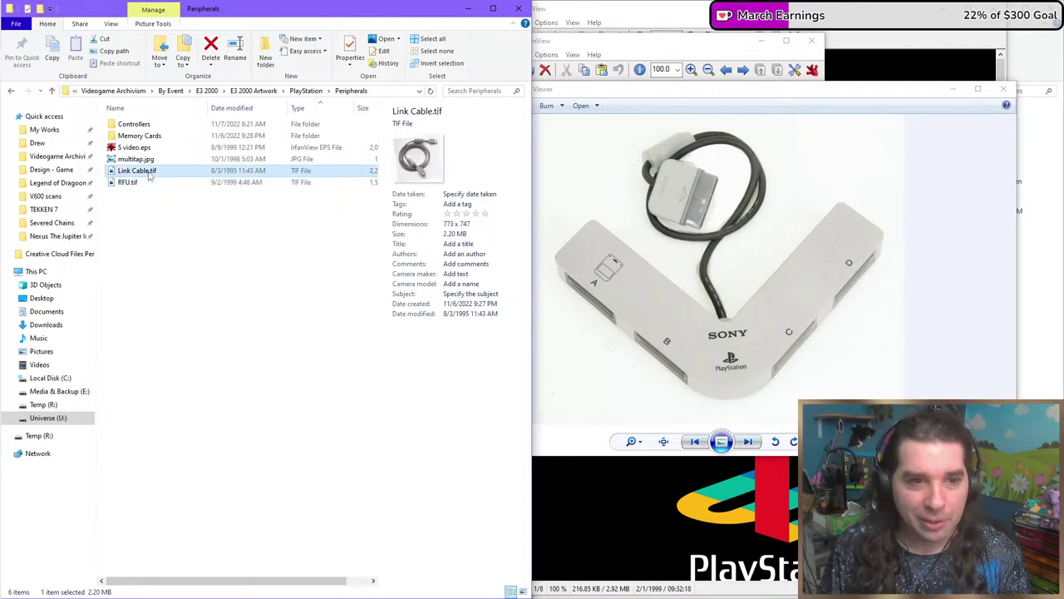
Try to open Link Cable.tif, dismiss the app choice, and close the multitap and PlayStation logo image windows.
{"action": "double_click", "coordinate": [150, 173]}
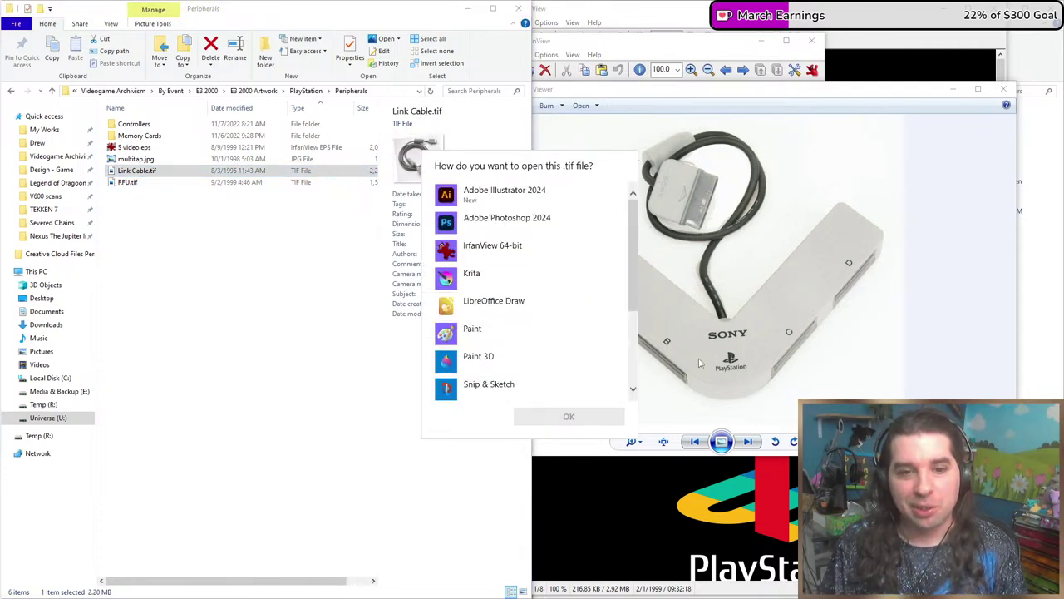
{"action": "double_click", "coordinate": [618, 336]}
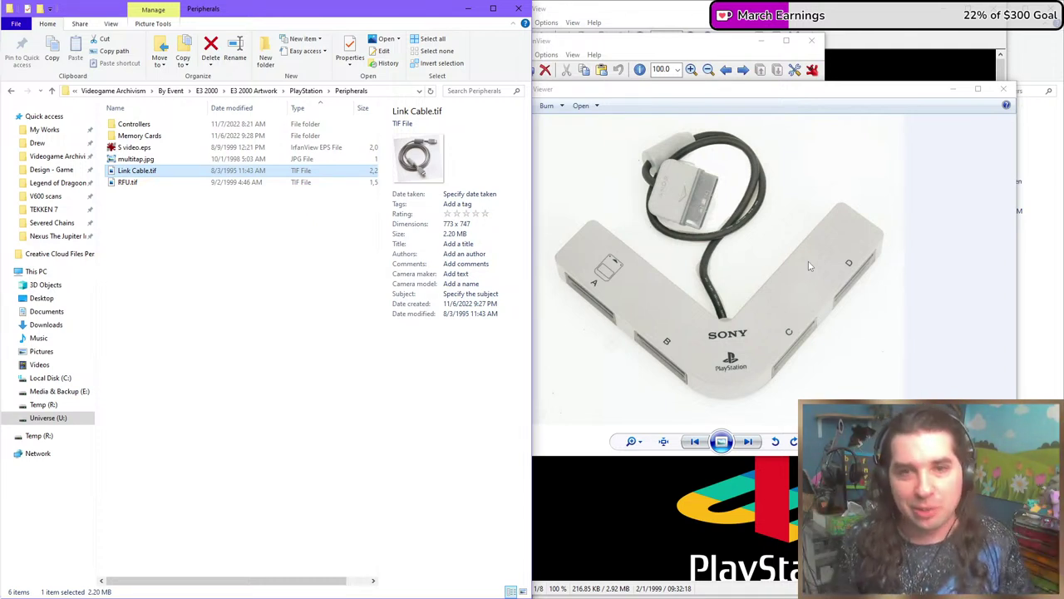
{"action": "left_click", "coordinate": [887, 237]}
{"action": "left_click", "coordinate": [1002, 88]}
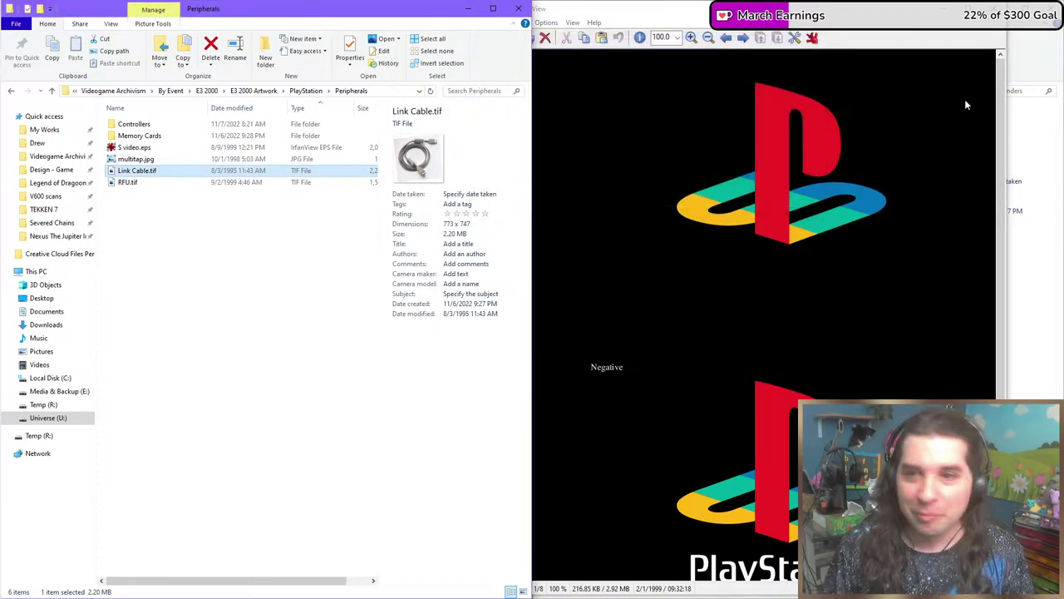
{"action": "key", "text": "Escape"}
Go to the Software folder under PlayStation and look briefly into the MediEvil 2 folder.
{"action": "left_click", "coordinate": [173, 218]}
{"action": "key", "text": "BackSpace"}
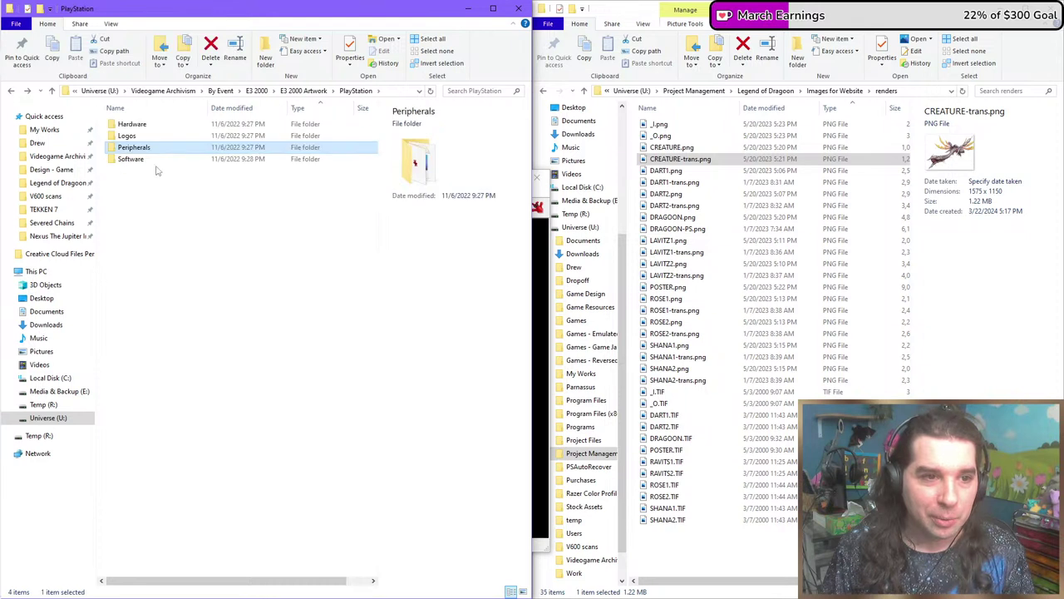
{"action": "double_click", "coordinate": [158, 160]}
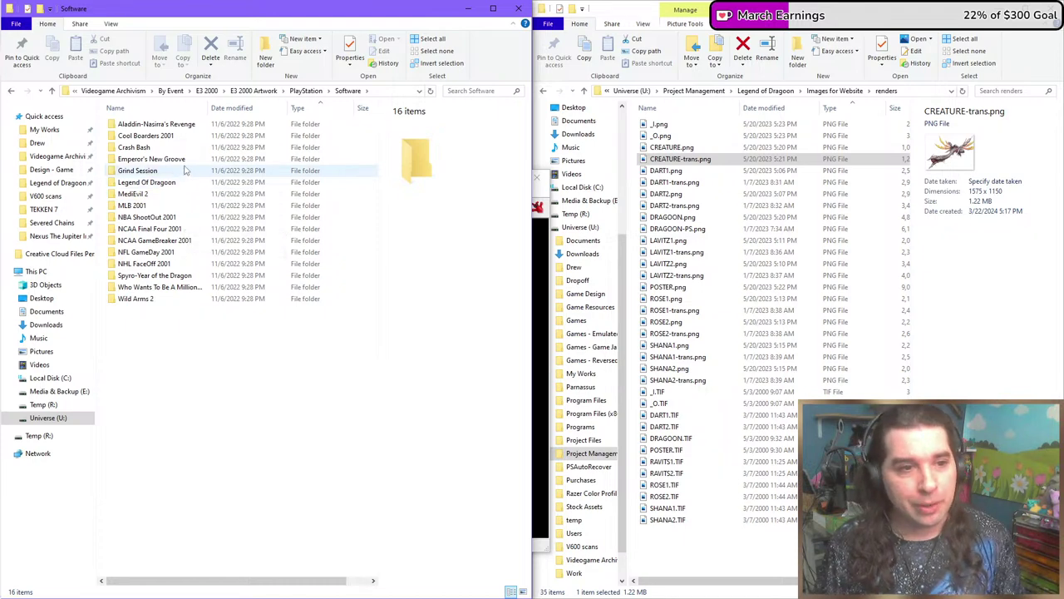
{"action": "double_click", "coordinate": [158, 199]}
{"action": "key", "text": "alt+Left"}
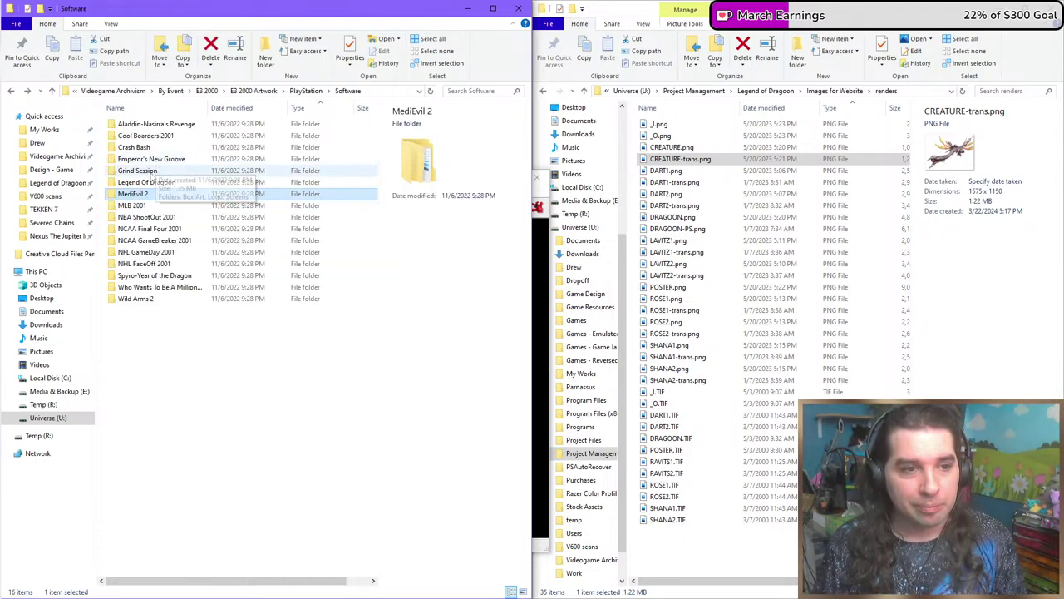
View Aladlogo.eps from the Logo folder of Aladdin-Nasirra's Revenge and return to the game's folder.
{"action": "double_click", "coordinate": [171, 125]}
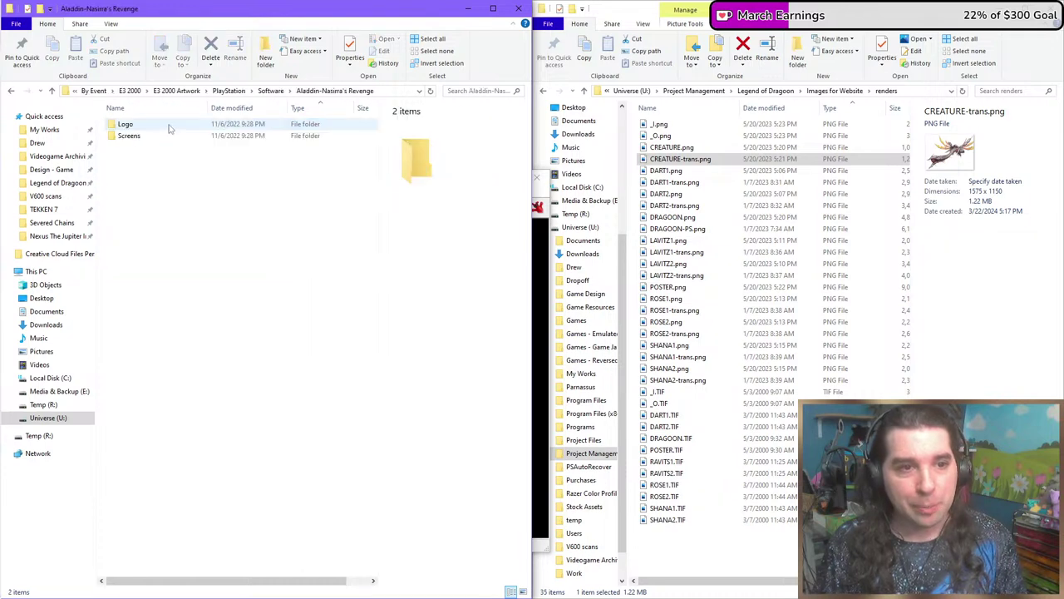
{"action": "double_click", "coordinate": [169, 127]}
{"action": "double_click", "coordinate": [162, 135]}
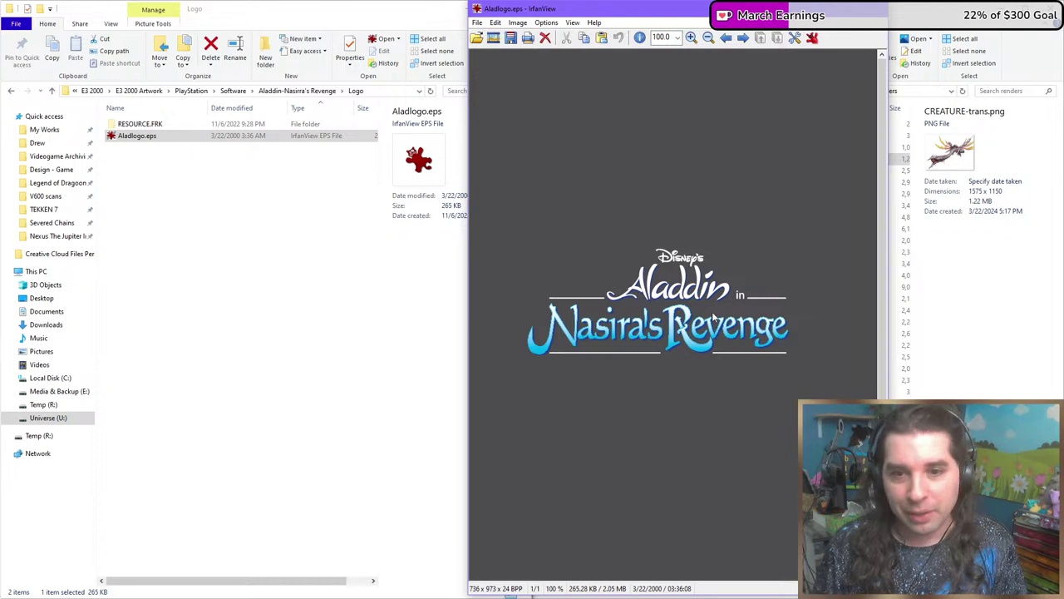
{"action": "left_click", "coordinate": [198, 162]}
{"action": "key", "text": "BackSpace"}
Check the previews of Aladscrn1.jpg through Aladscrn3.jpg in the Aladdin game's Screens folder.
{"action": "double_click", "coordinate": [142, 136]}
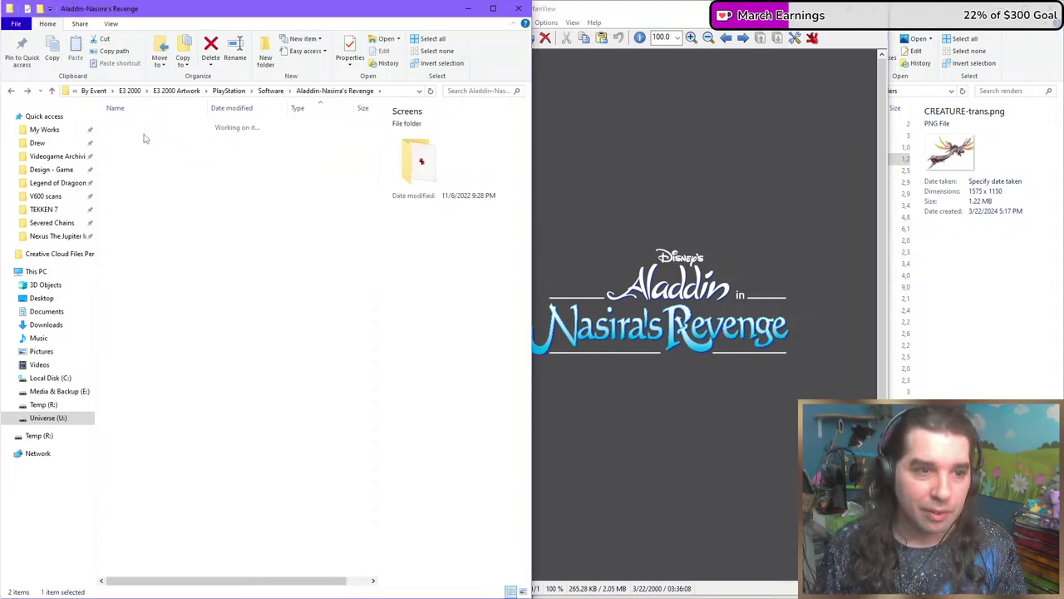
{"action": "left_click", "coordinate": [145, 138]}
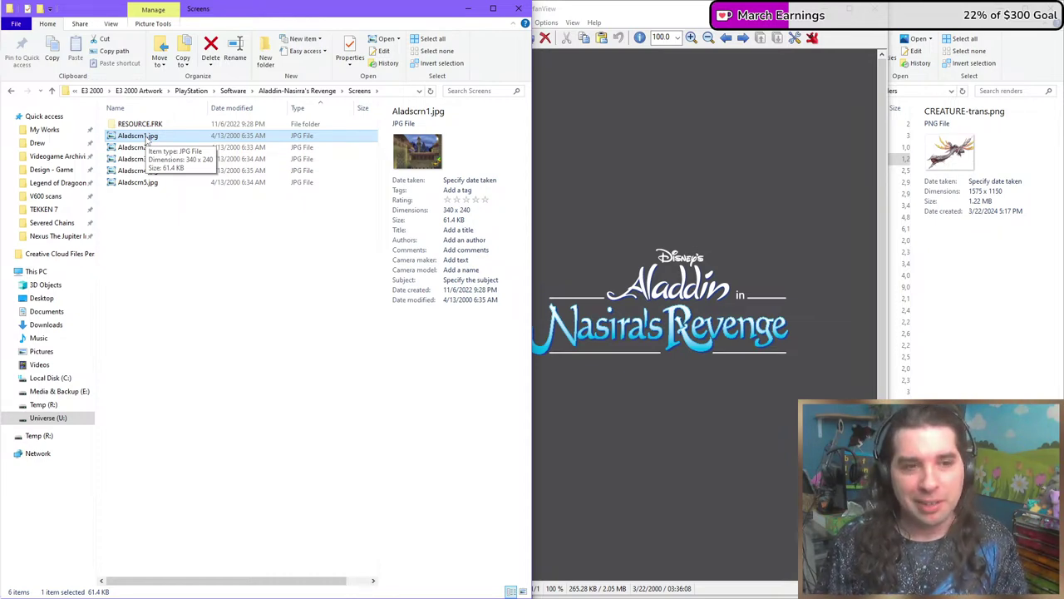
{"action": "key", "text": "Down"}
{"action": "key", "text": "Down"}
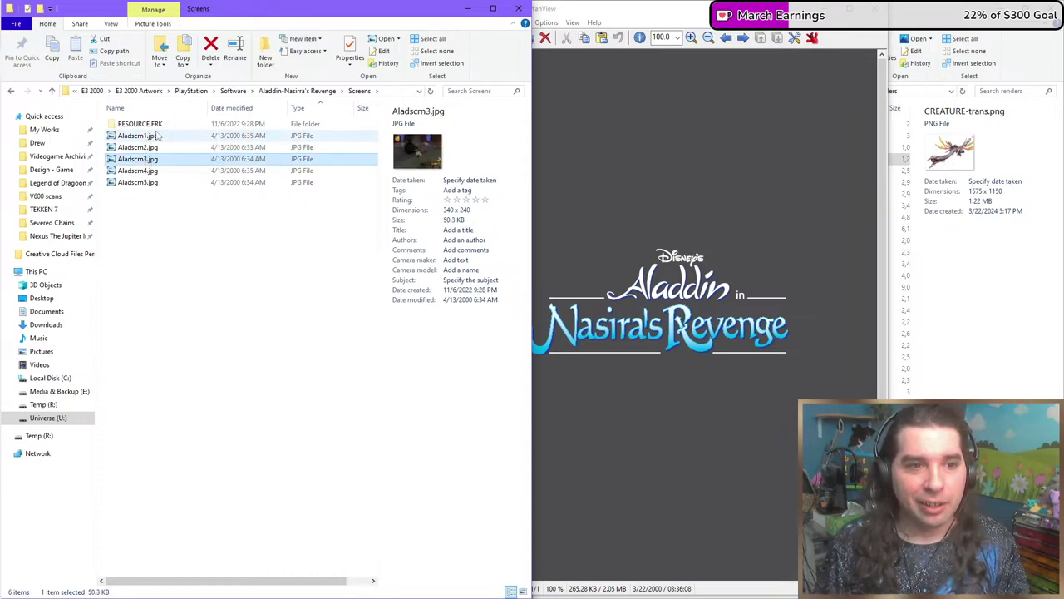
Browse the Aladdin screenshots in Windows Photo Viewer starting from Aladscrn1.jpg, close it and return to the Software folder.
{"action": "double_click", "coordinate": [156, 136]}
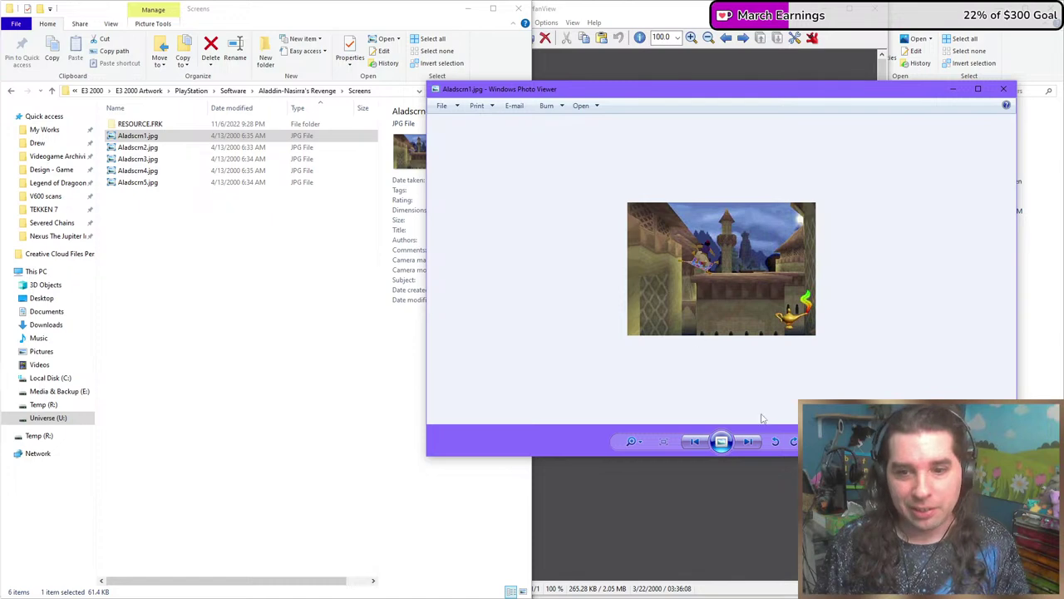
{"action": "left_click", "coordinate": [751, 442]}
{"action": "left_click", "coordinate": [752, 442]}
{"action": "left_click", "coordinate": [751, 443]}
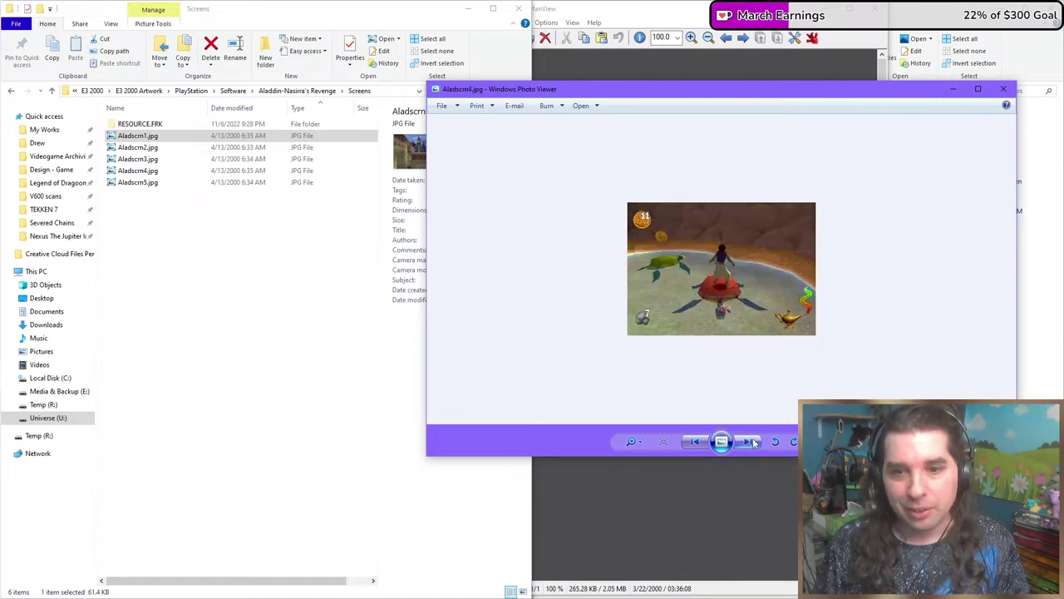
{"action": "left_click", "coordinate": [751, 442]}
{"action": "left_click", "coordinate": [751, 443]}
{"action": "left_click", "coordinate": [753, 442]}
{"action": "left_click", "coordinate": [753, 442]}
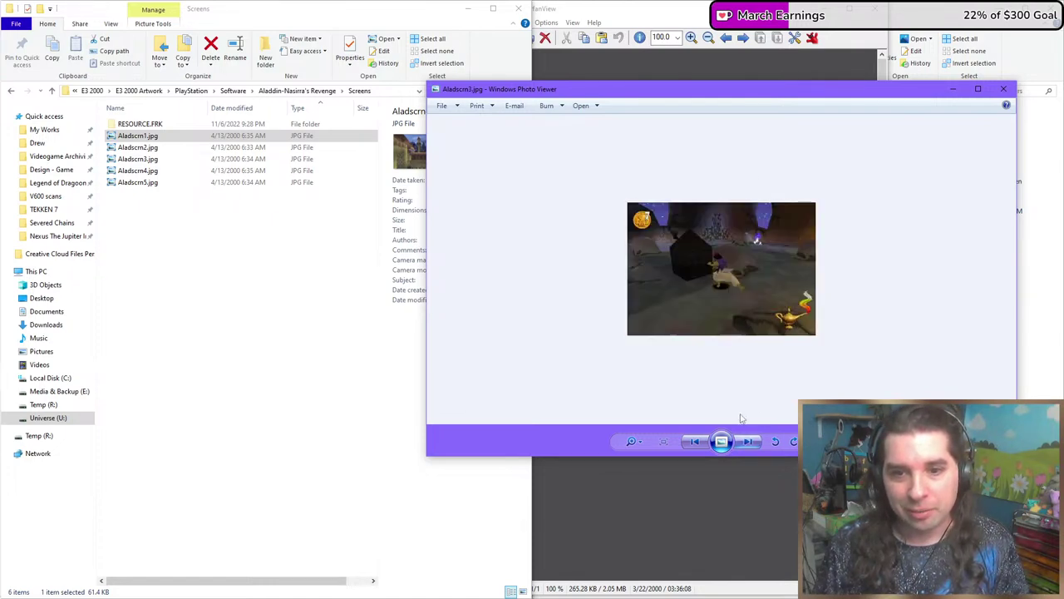
{"action": "left_click", "coordinate": [1003, 89]}
{"action": "key", "text": "BackSpace"}
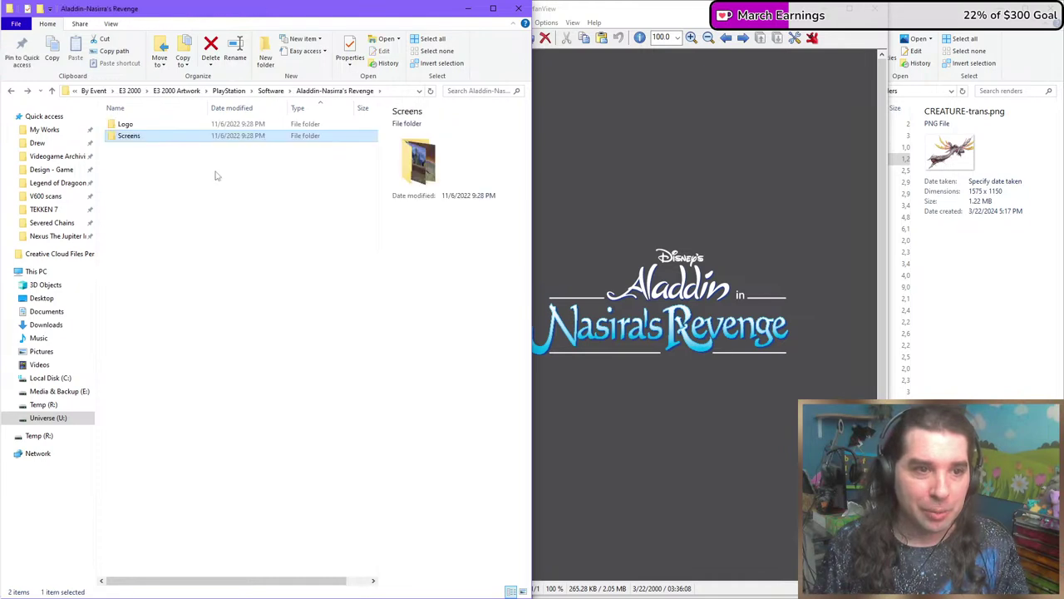
{"action": "key", "text": "BackSpace"}
View CBlogo.jpg from the Logo folder of Cool Boarders 2001, close it and return to the Software folder.
{"action": "double_click", "coordinate": [155, 136]}
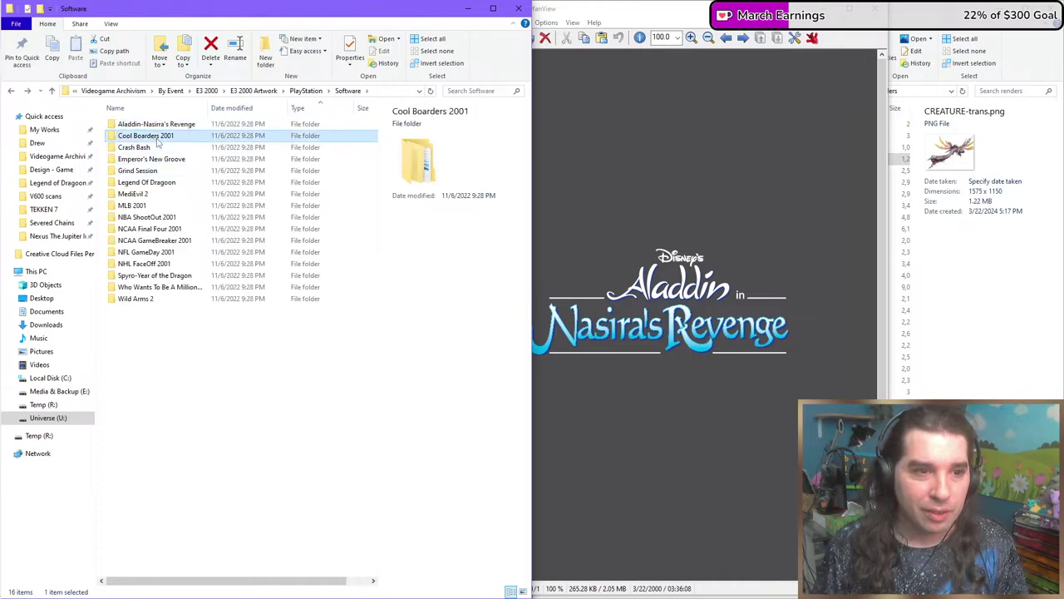
{"action": "double_click", "coordinate": [160, 124]}
{"action": "double_click", "coordinate": [162, 137]}
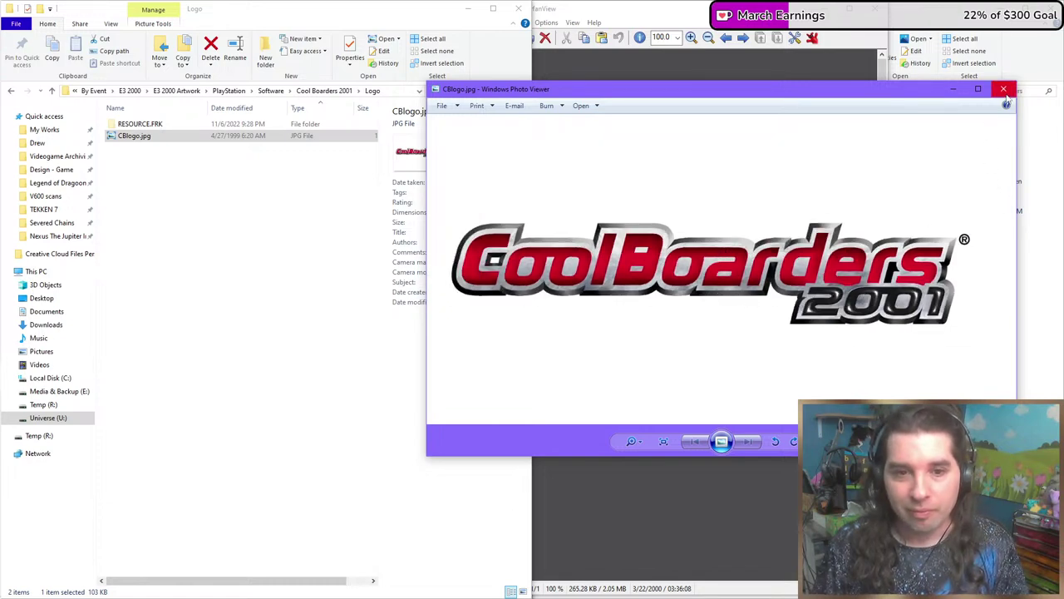
{"action": "left_click", "coordinate": [1003, 90]}
{"action": "left_click", "coordinate": [159, 160]}
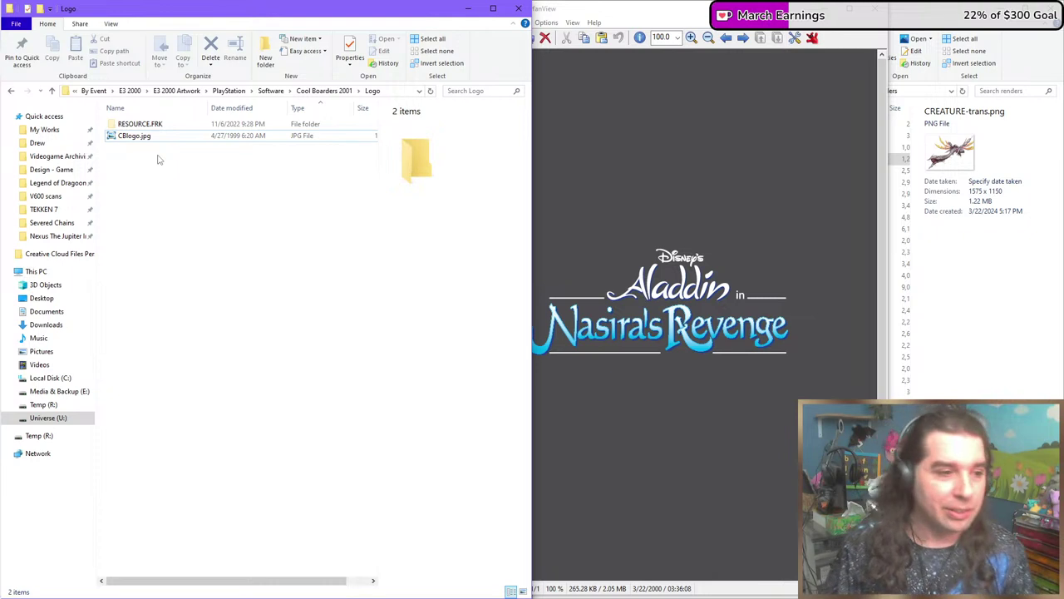
{"action": "key", "text": "BackSpace"}
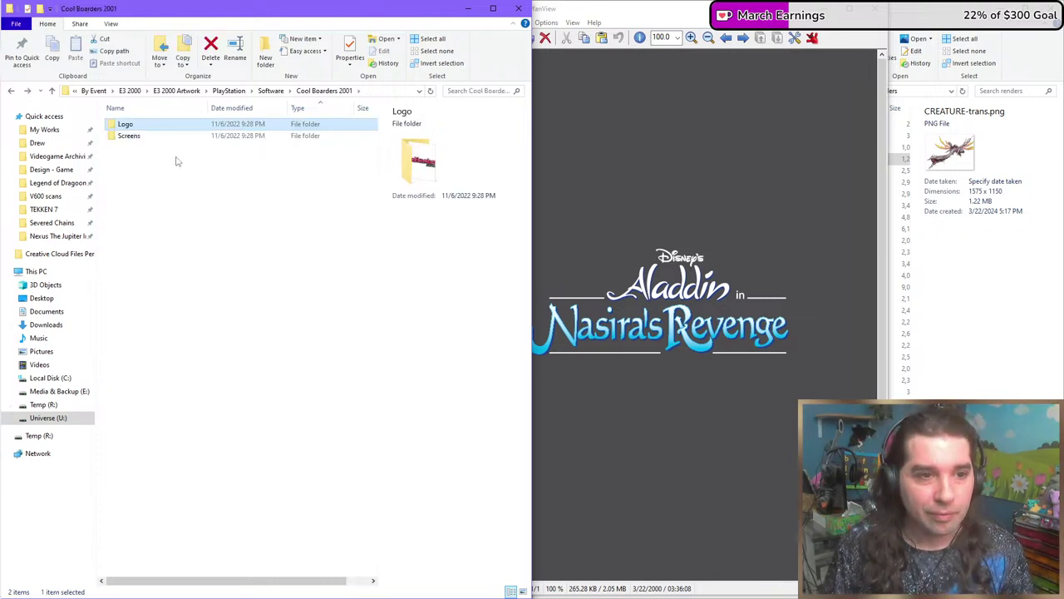
{"action": "key", "text": "Down"}
{"action": "key", "text": "BackSpace"}
Open the Screens folder of Crash Bash and check the previews of Crshscn1.tif through Crshscn5.tif.
{"action": "key", "text": "Down"}
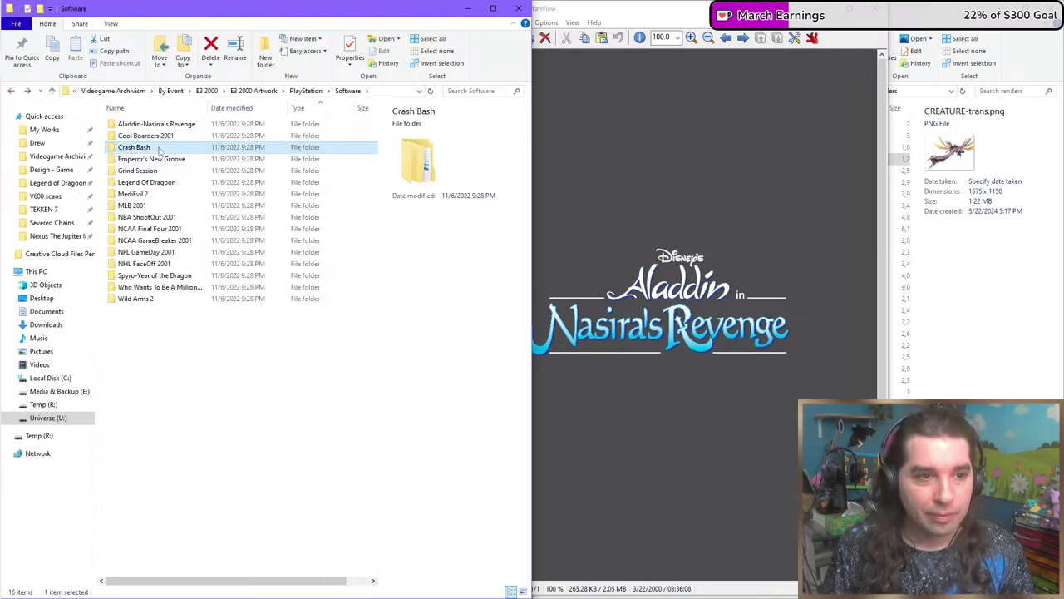
{"action": "key", "text": "Return"}
{"action": "key", "text": "Down"}
{"action": "key", "text": "Return"}
{"action": "key", "text": "Down"}
{"action": "key", "text": "Down"}
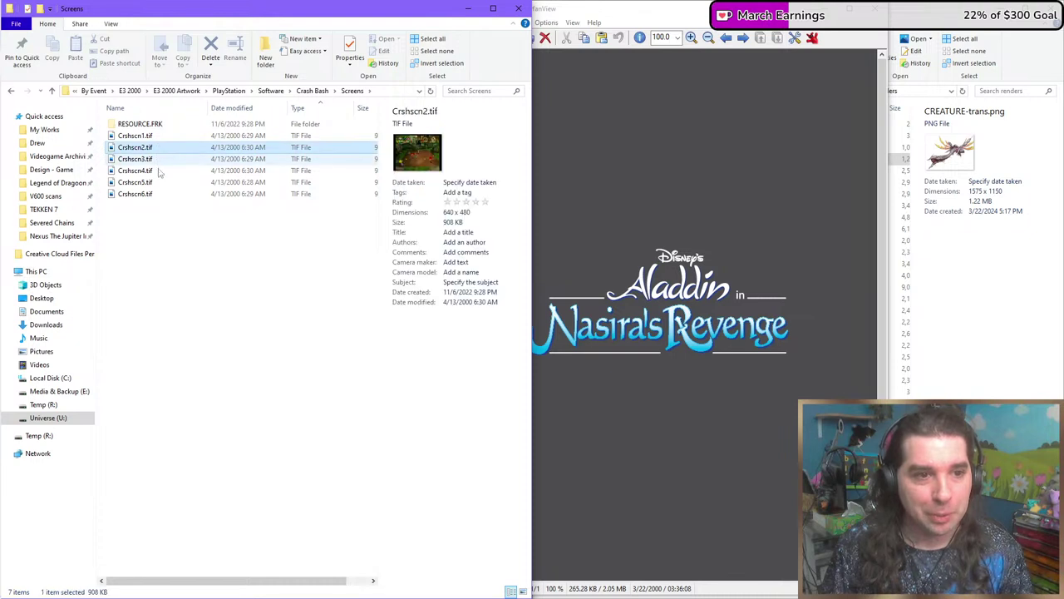
{"action": "key", "text": "Down"}
{"action": "key", "text": "Down"}
{"action": "key", "text": "Down"}
Open Crshscn5.tif with Adobe Photoshop 2024.
{"action": "key", "text": "Return"}
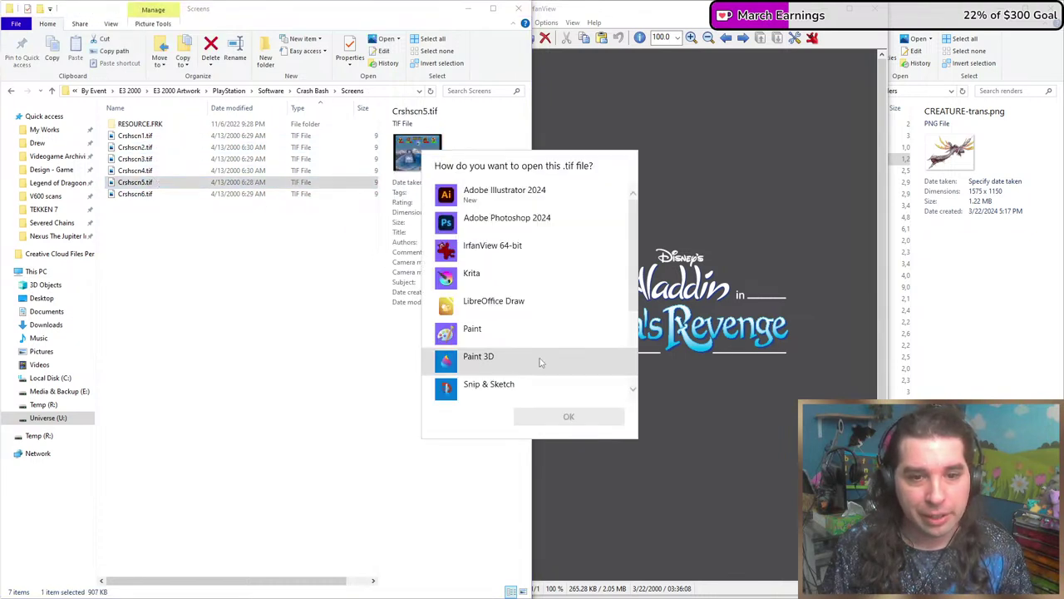
{"action": "scroll", "coordinate": [539, 362], "scroll_direction": "down", "scroll_amount": 3}
{"action": "left_click", "coordinate": [522, 339]}
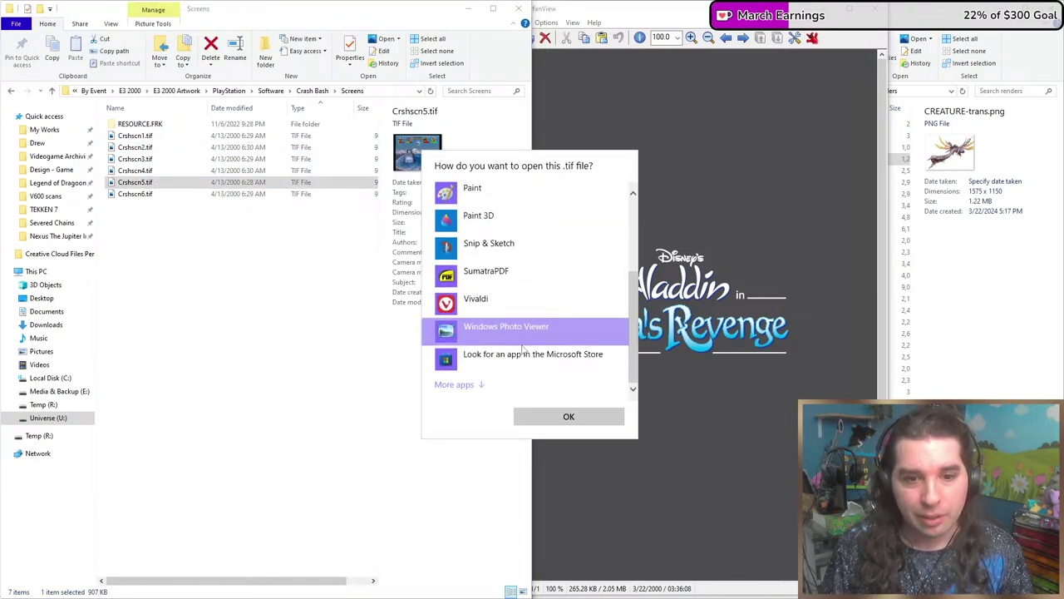
{"action": "scroll", "coordinate": [520, 349], "scroll_direction": "up", "scroll_amount": 4}
{"action": "scroll", "coordinate": [507, 324], "scroll_direction": "down", "scroll_amount": 4}
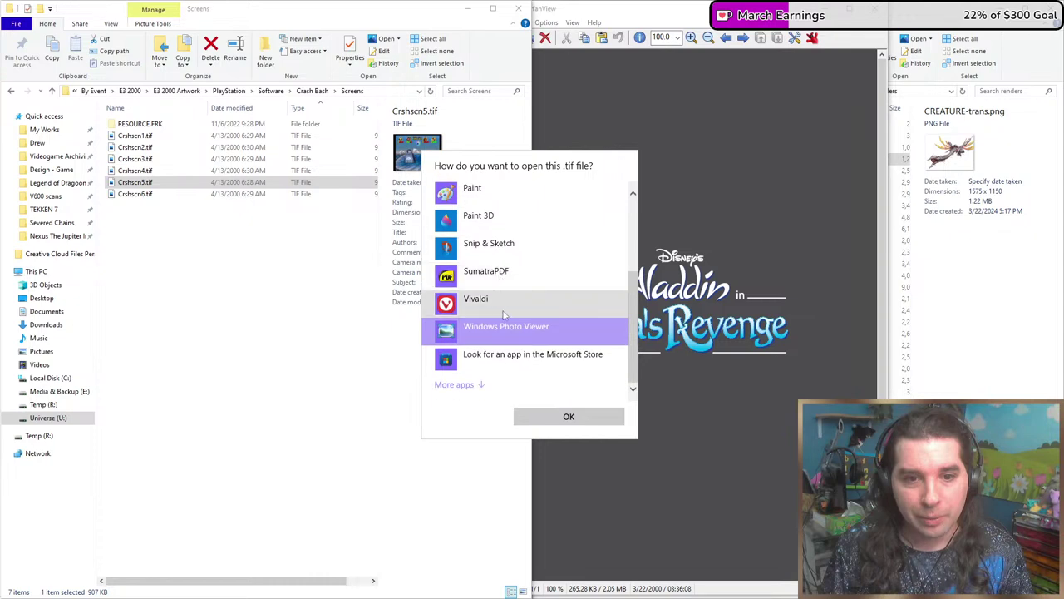
{"action": "scroll", "coordinate": [501, 316], "scroll_direction": "up", "scroll_amount": 4}
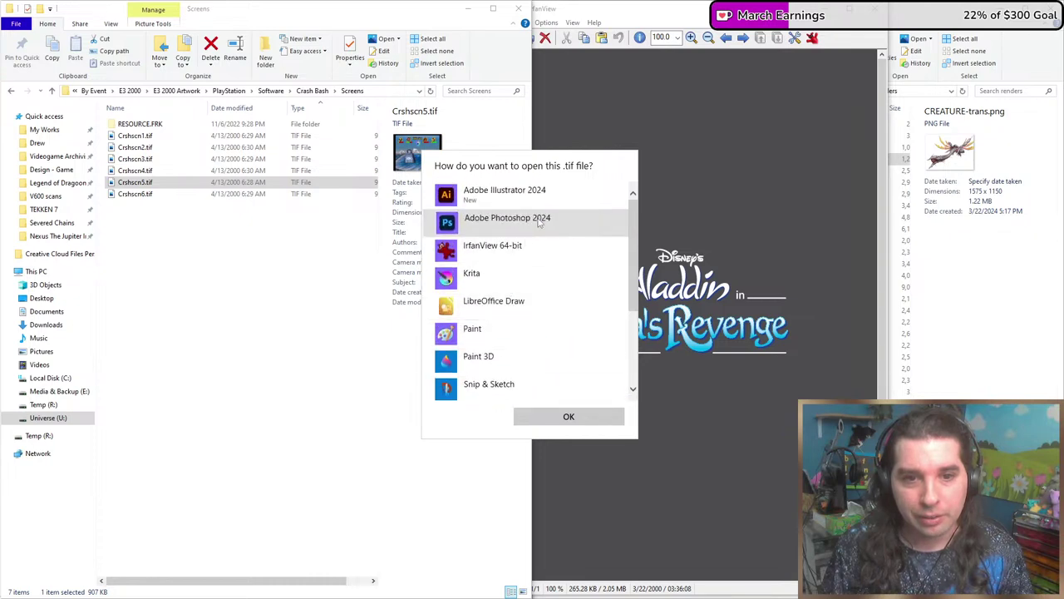
{"action": "left_click", "coordinate": [539, 221]}
{"action": "left_click", "coordinate": [555, 416]}
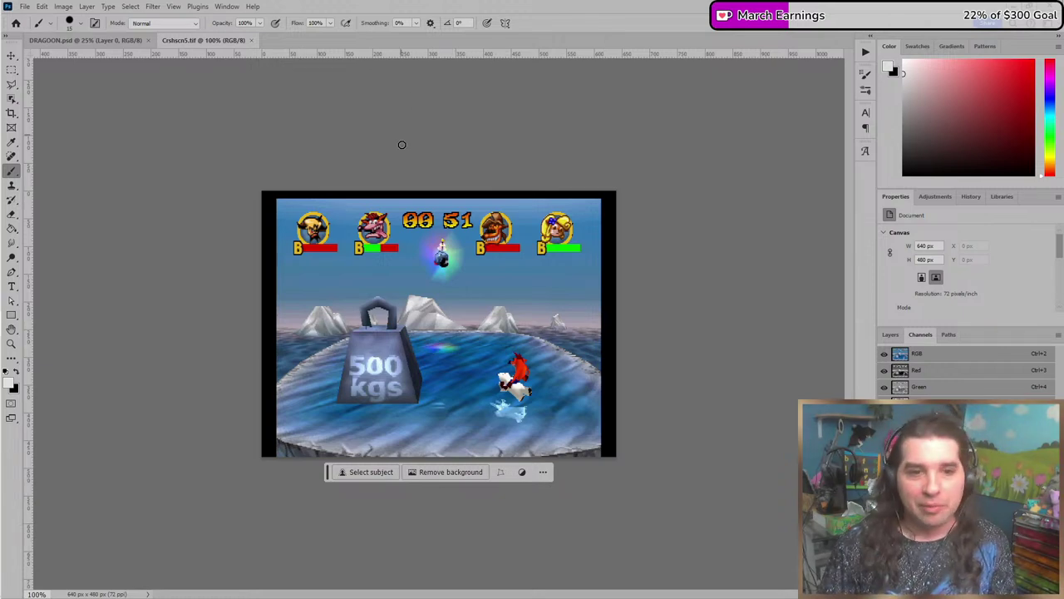
Close Crshscn5.tif, switch to File Explorer and return to the Software folder.
{"action": "left_click", "coordinate": [251, 40]}
{"action": "key", "text": "alt+Tab"}
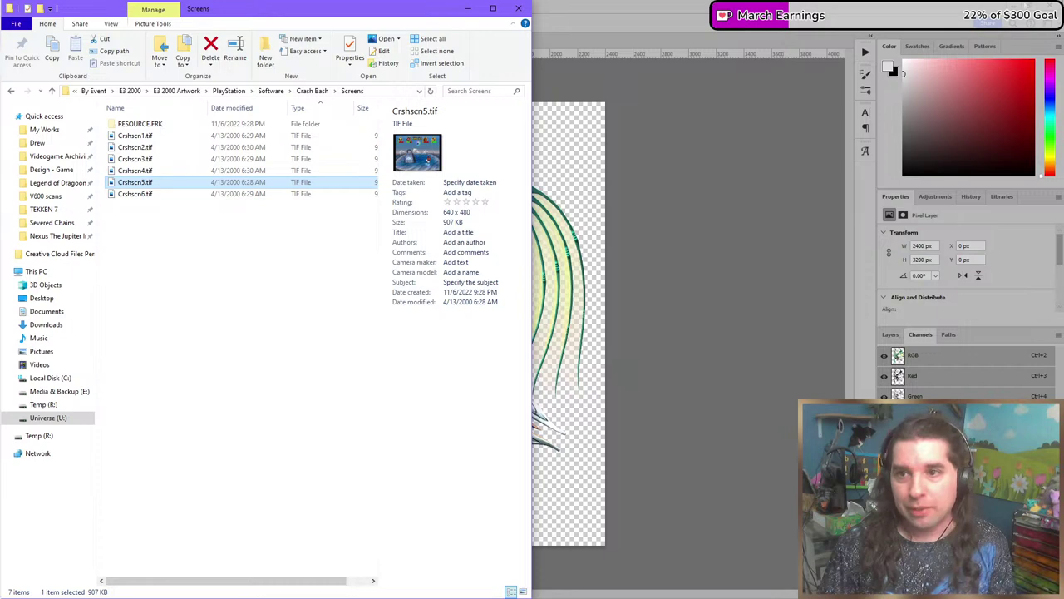
{"action": "key", "text": "alt+Up"}
{"action": "key", "text": "alt+Up"}
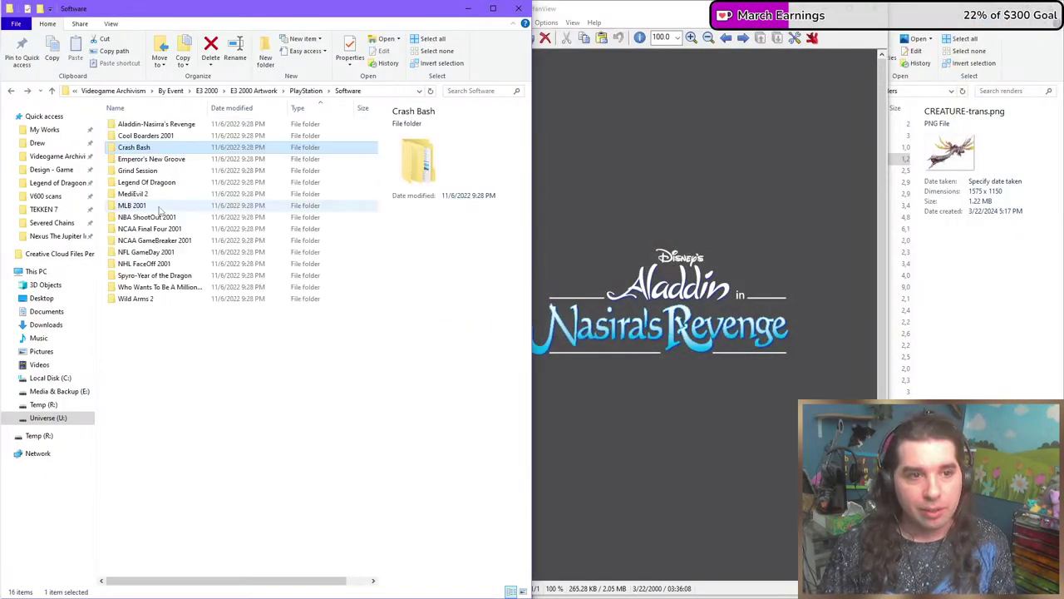
Look into the Emperor's New Groove folder and examine GSboxart.jpg up close from Grind Session's Box Art folder, closing it when done.
{"action": "double_click", "coordinate": [154, 158]}
{"action": "key", "text": "alt+Up"}
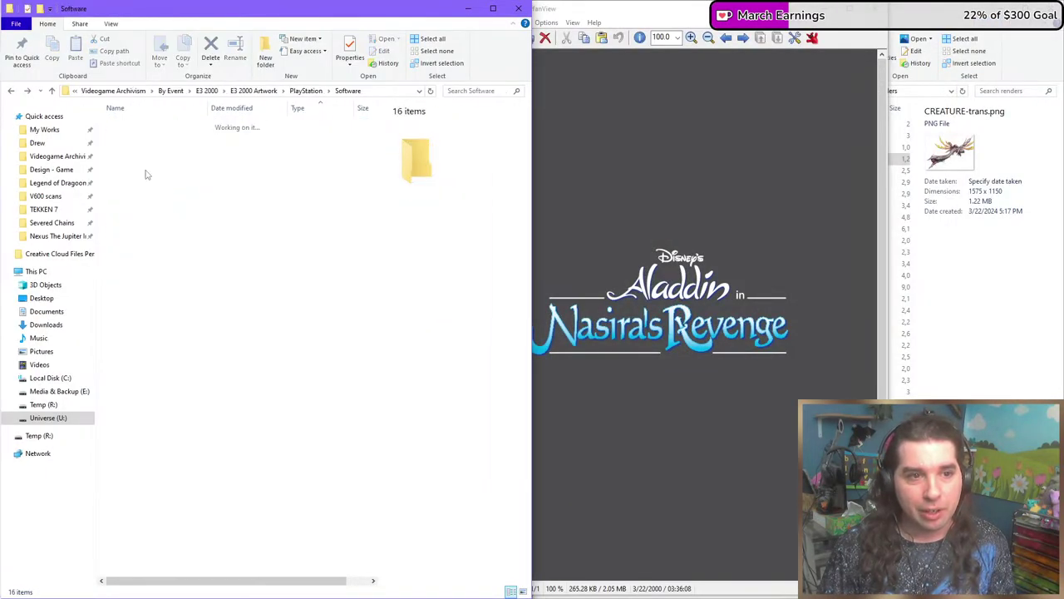
{"action": "double_click", "coordinate": [145, 171]}
{"action": "left_click", "coordinate": [152, 126]}
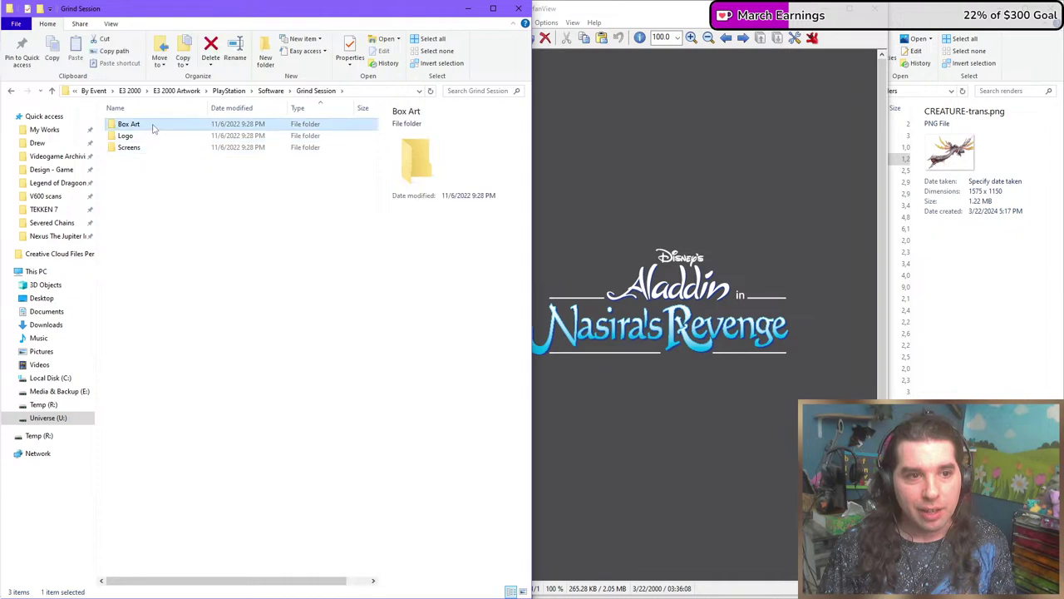
{"action": "double_click", "coordinate": [152, 126]}
{"action": "double_click", "coordinate": [152, 124]}
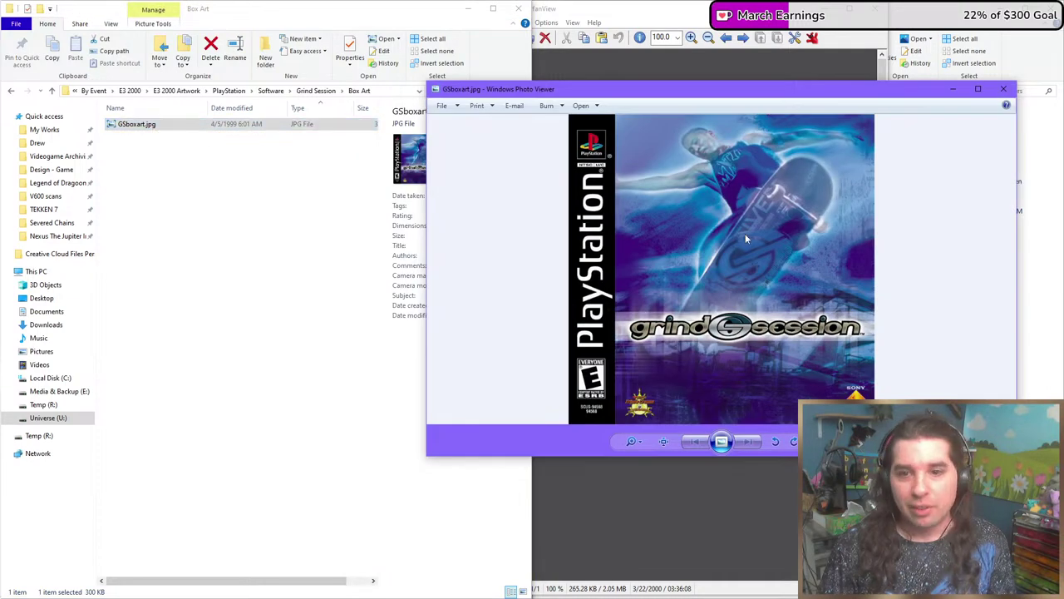
{"action": "scroll", "coordinate": [794, 289], "scroll_direction": "up", "scroll_amount": 3}
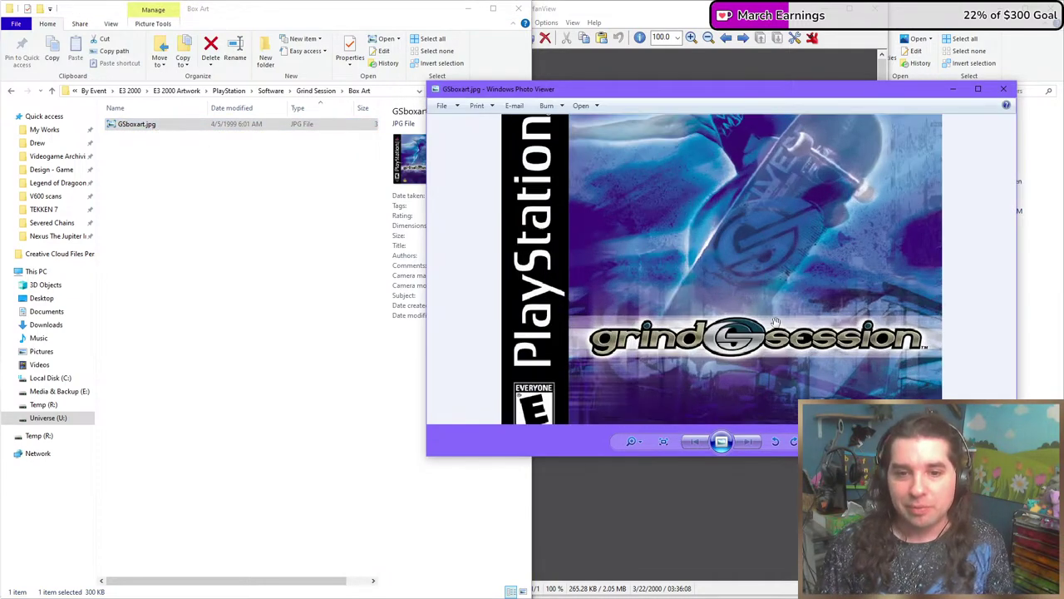
{"action": "scroll", "coordinate": [763, 317], "scroll_direction": "down", "scroll_amount": 3}
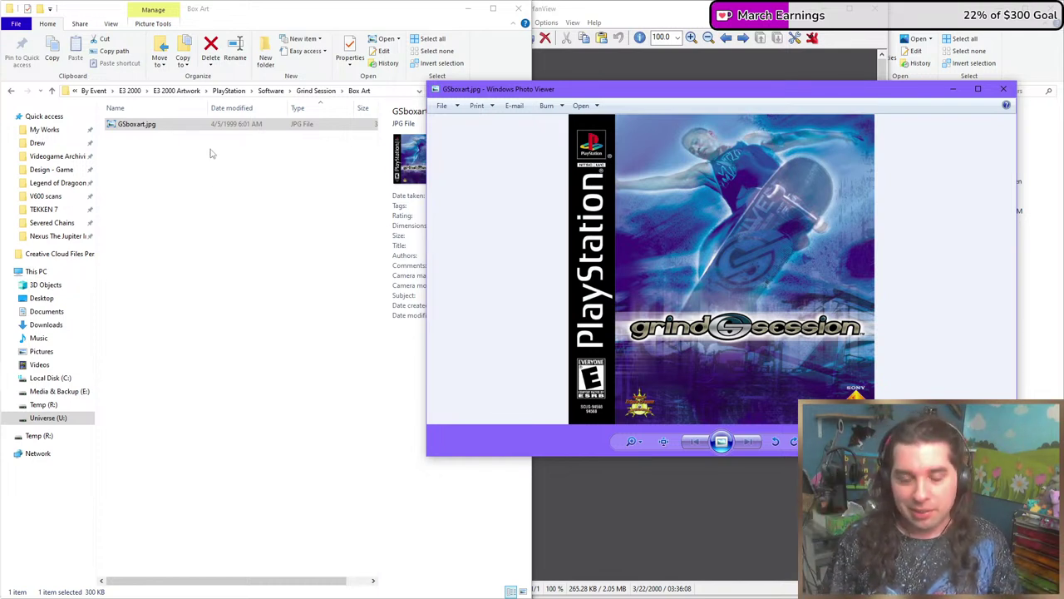
{"action": "left_click", "coordinate": [1002, 90]}
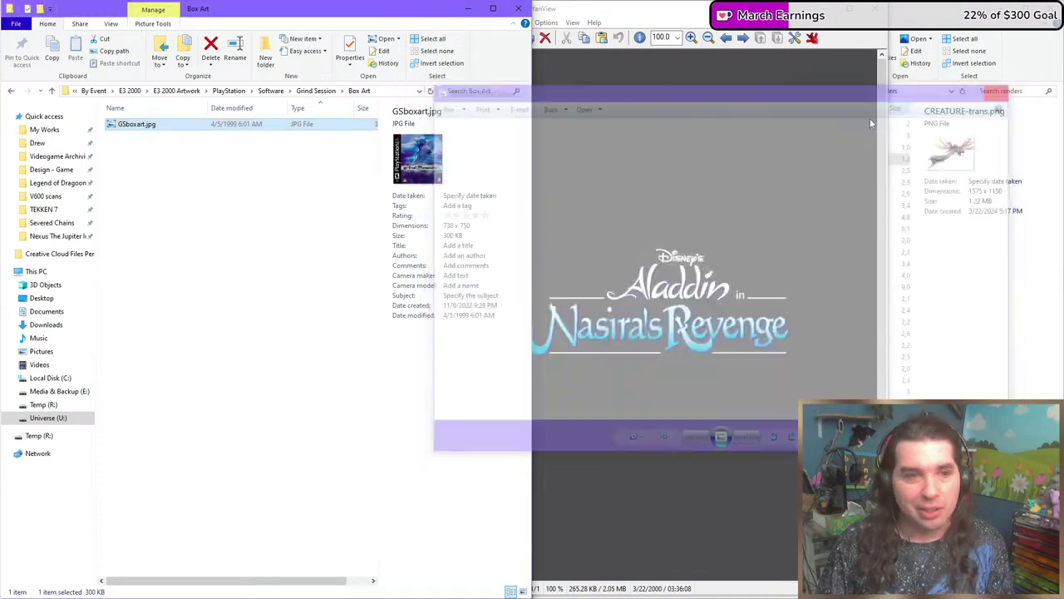
{"action": "key", "text": "alt+Up"}
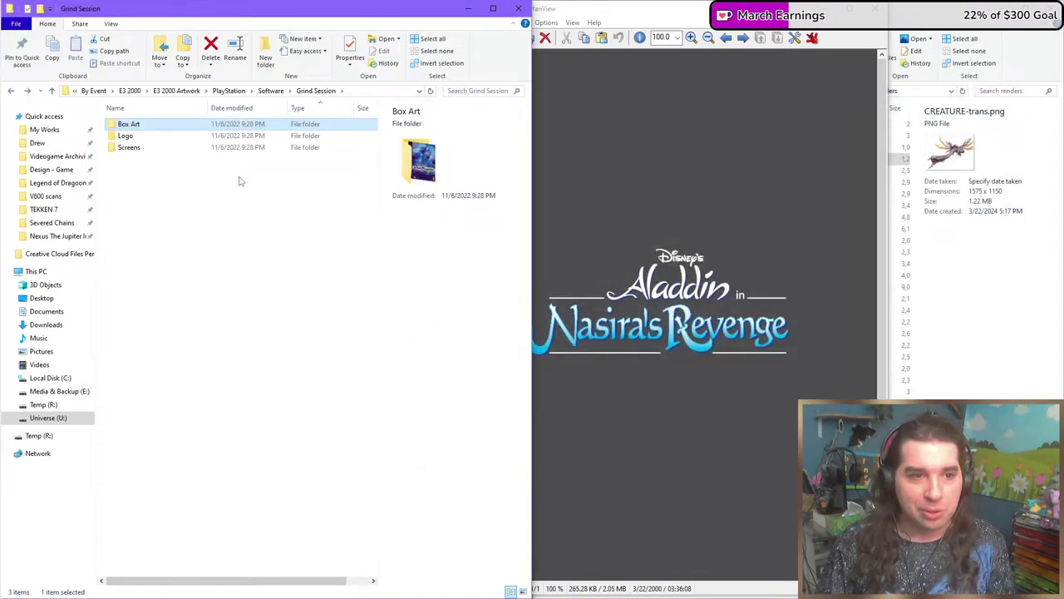
View GSlogo.eps from Grind Session's Logo folder, close it and return to the Software folder.
{"action": "double_click", "coordinate": [163, 138]}
{"action": "double_click", "coordinate": [153, 131]}
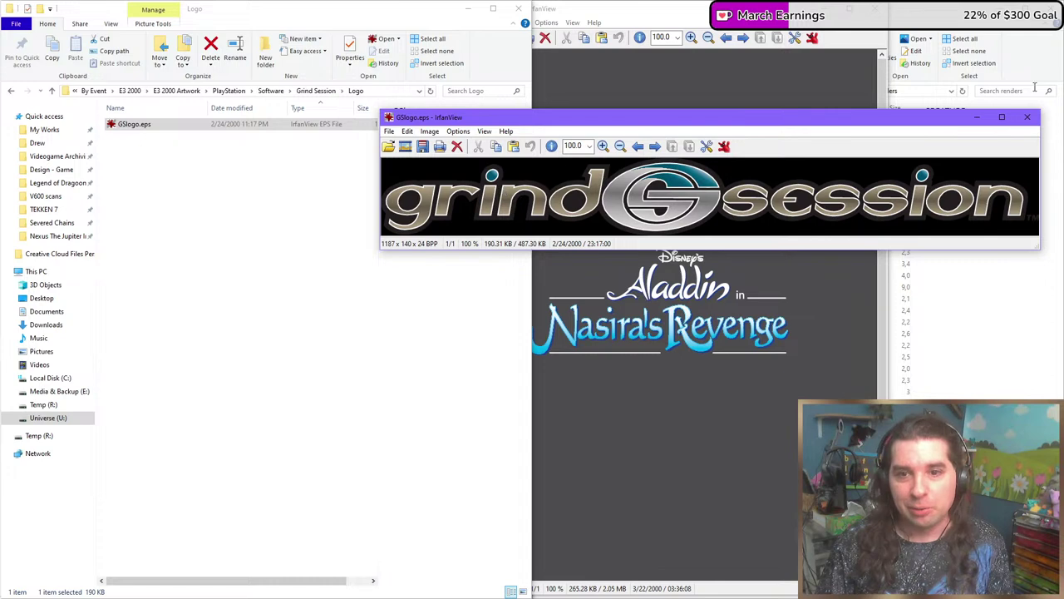
{"action": "left_click", "coordinate": [1027, 116]}
{"action": "key", "text": "alt+Up"}
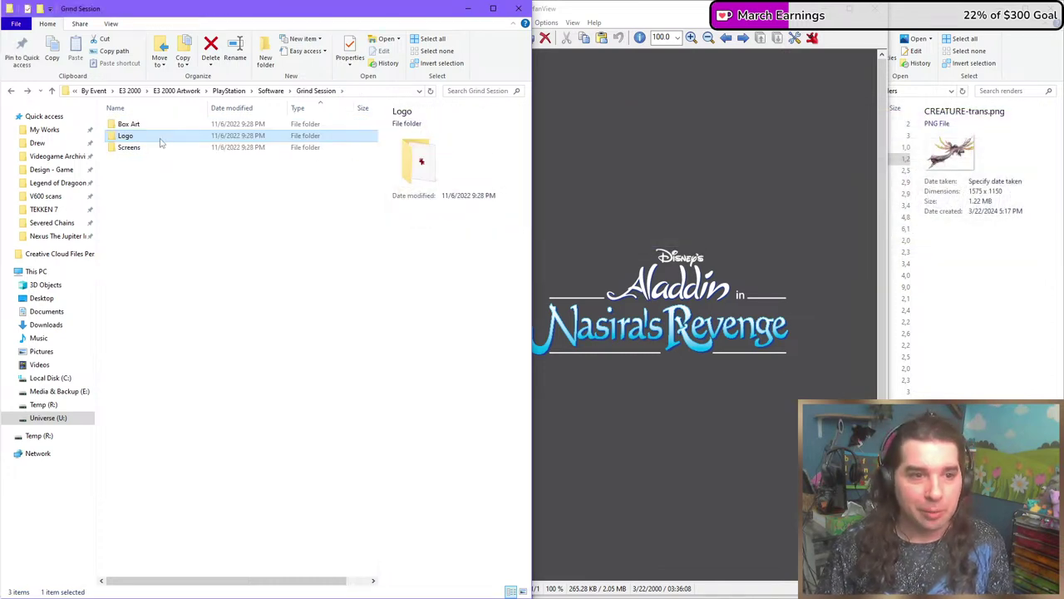
{"action": "key", "text": "alt+Up"}
Open LODbox.psd from the Legend Of Dragoon Box Art folder in Photoshop.
{"action": "left_click", "coordinate": [143, 184]}
{"action": "double_click", "coordinate": [143, 184]}
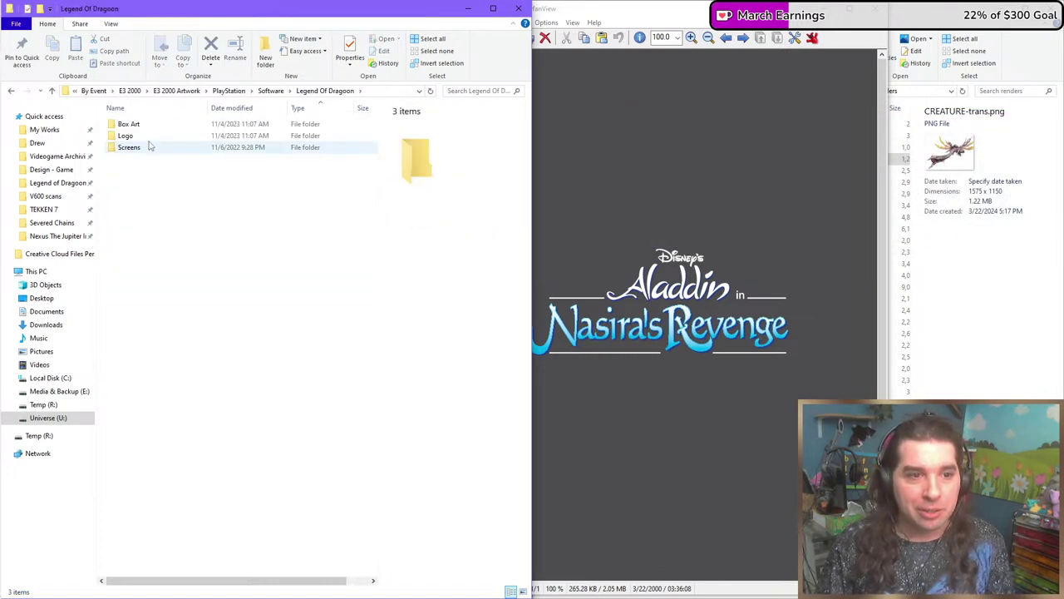
{"action": "double_click", "coordinate": [150, 125]}
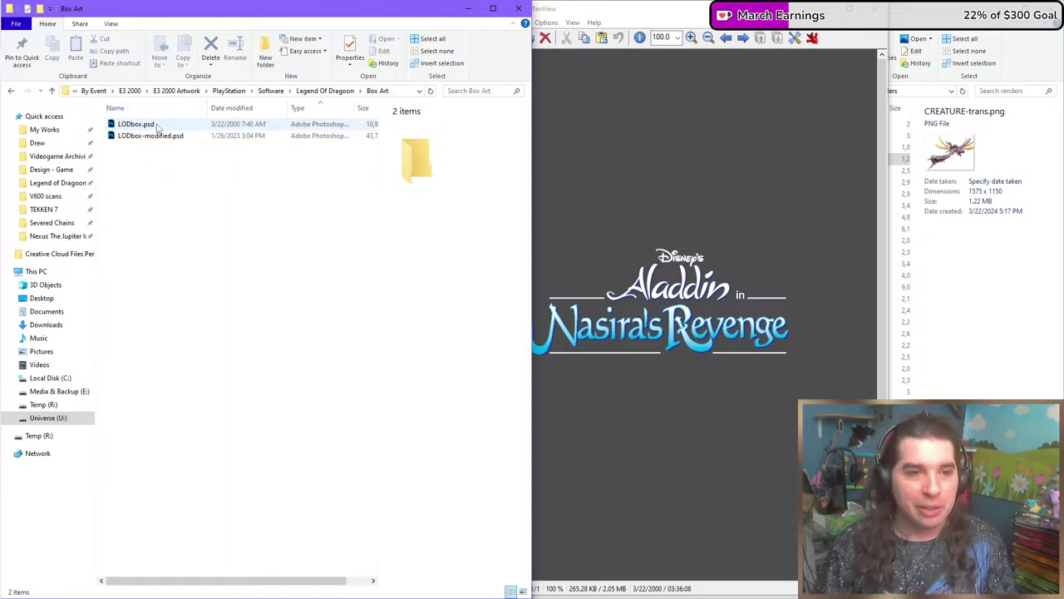
{"action": "left_click", "coordinate": [158, 125]}
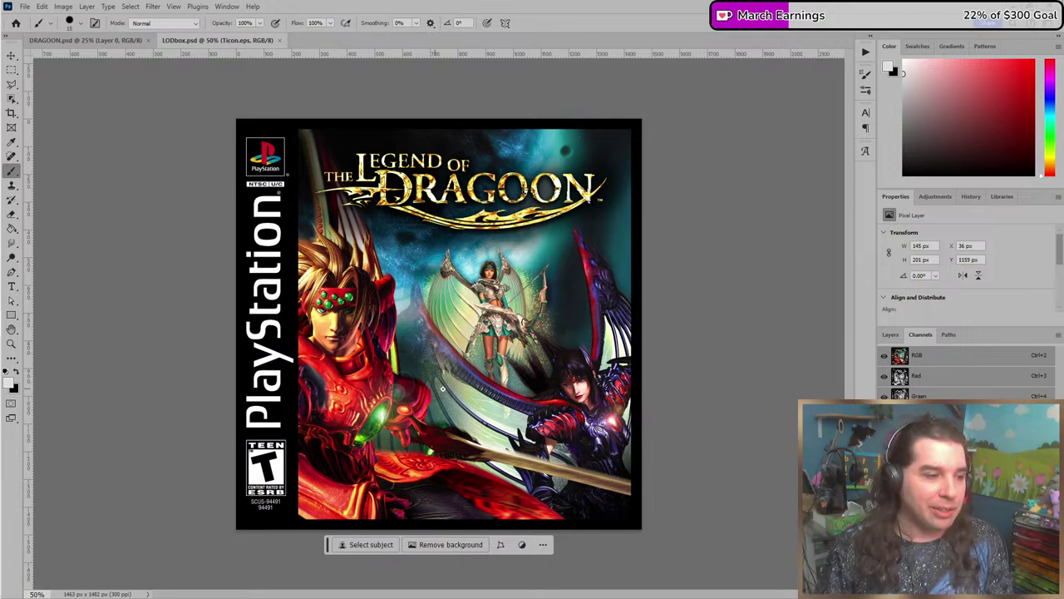
Replace the TEEN rating mark on the box art with the Rating Pending one and hide the Template layer.
{"action": "left_click", "coordinate": [890, 335]}
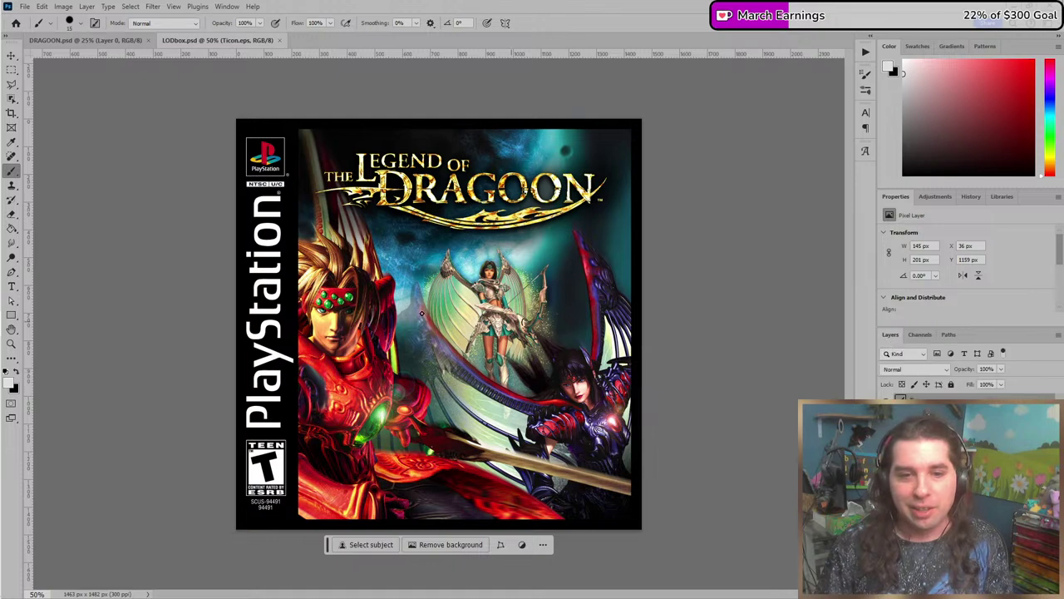
{"action": "left_click", "coordinate": [922, 465]}
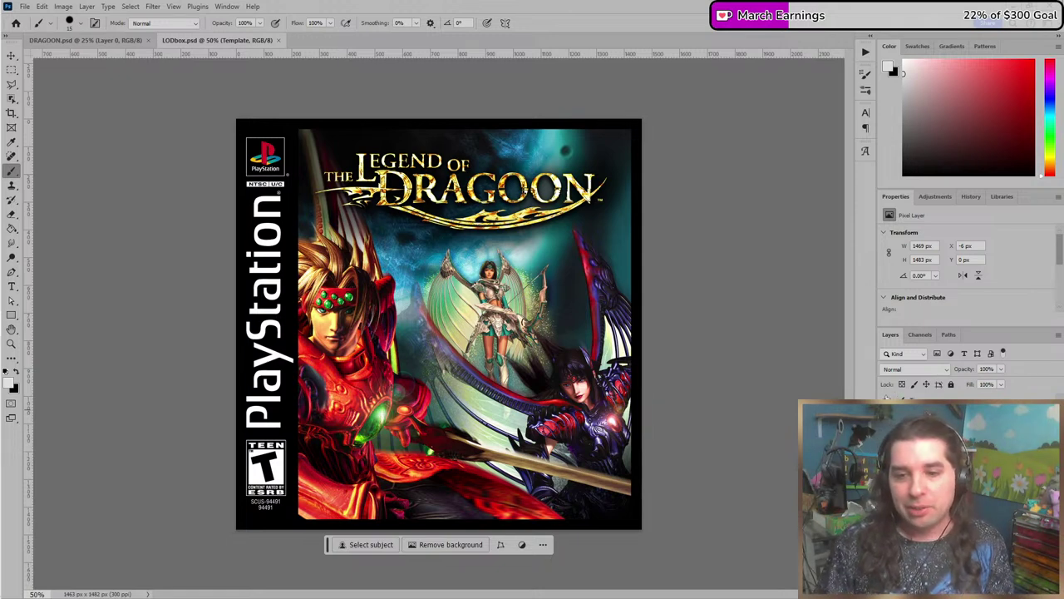
{"action": "left_click", "coordinate": [888, 449]}
{"action": "key", "text": "ctrl+z"}
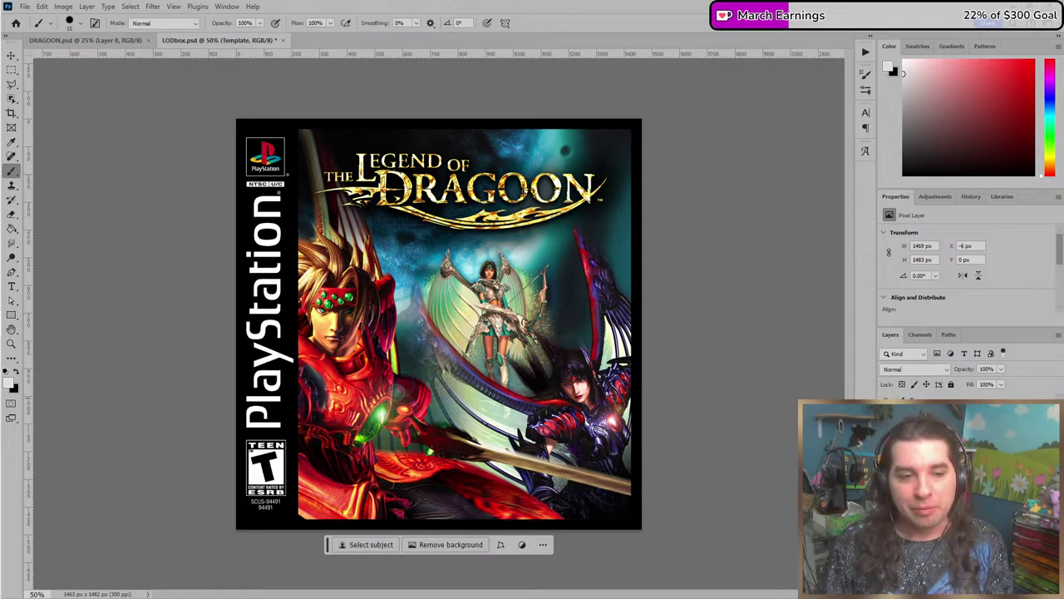
{"action": "key", "text": "ctrl+shift+z"}
{"action": "key", "text": "ctrl+z"}
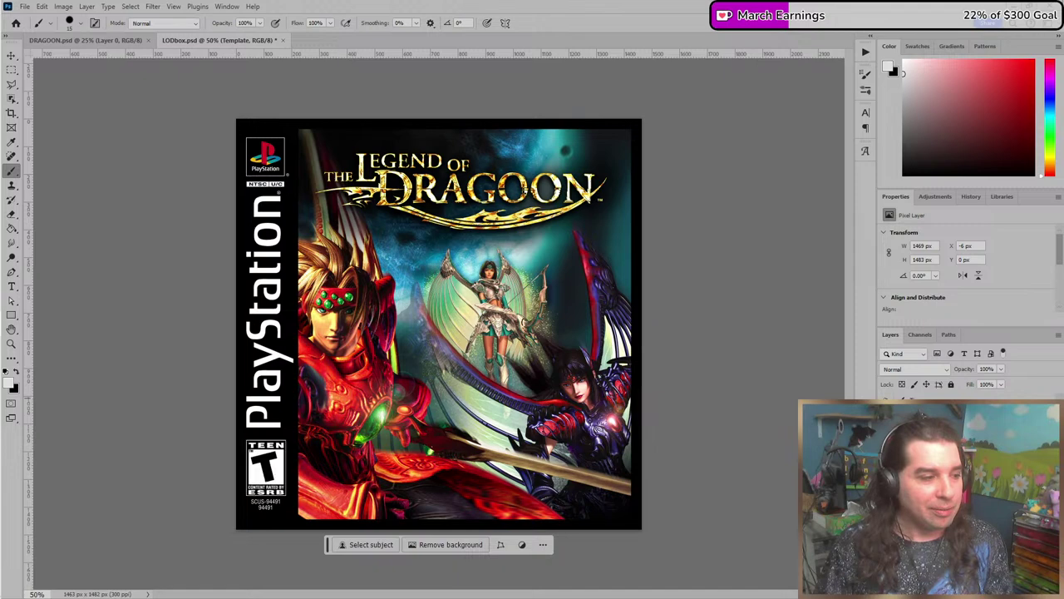
{"action": "key", "text": "ctrl+shift+z"}
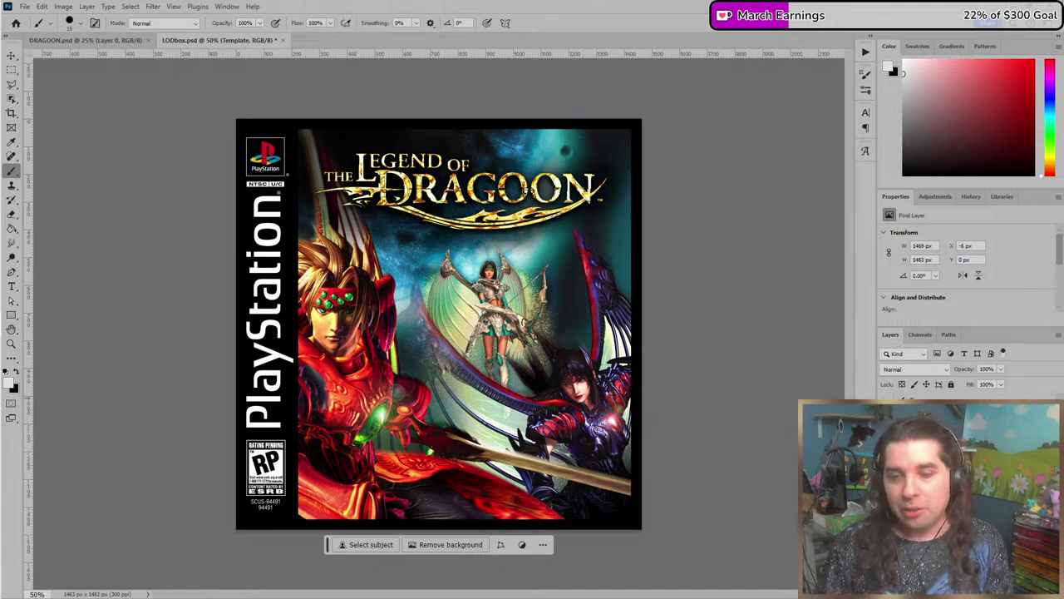
{"action": "key", "text": "ctrl+shift+z"}
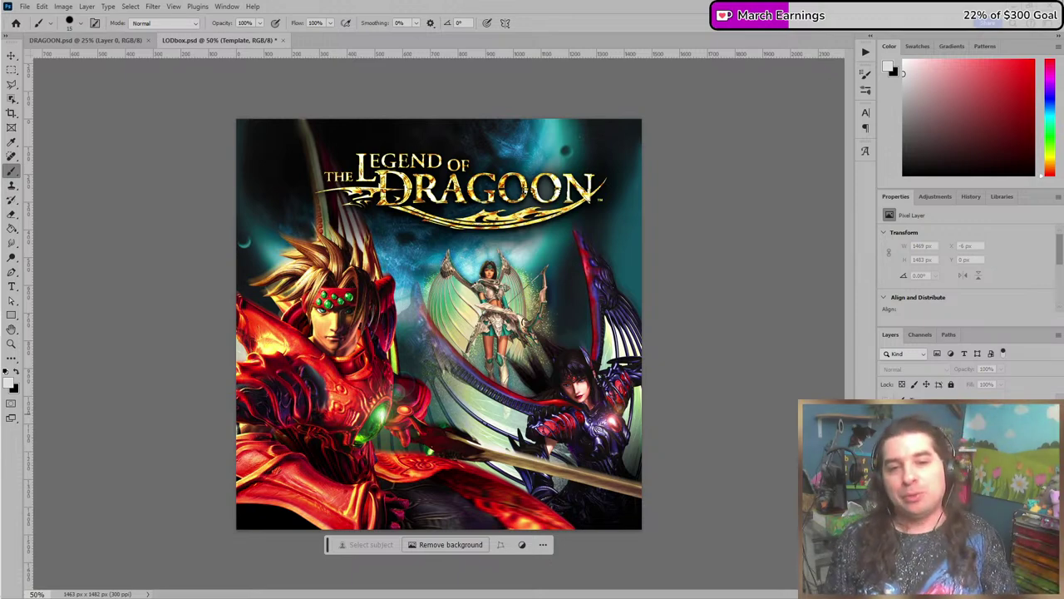
Examine the box art up close, toggling the Template layer's visibility to compare the cover with and without the PlayStation frame.
{"action": "scroll", "coordinate": [192, 379], "scroll_direction": "up", "scroll_amount": 5}
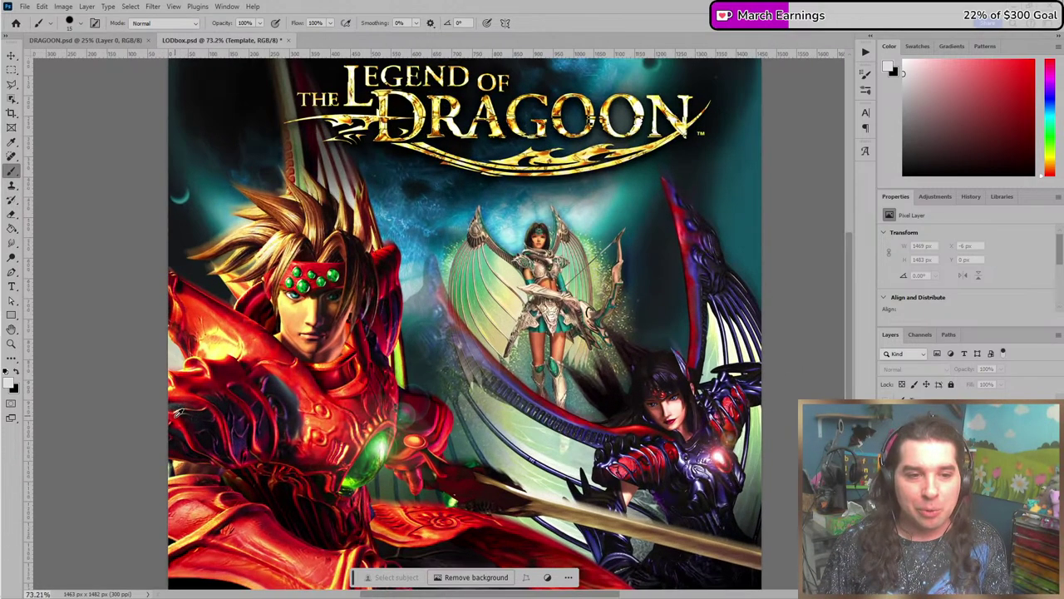
{"action": "scroll", "coordinate": [172, 421], "scroll_direction": "up", "scroll_amount": 2}
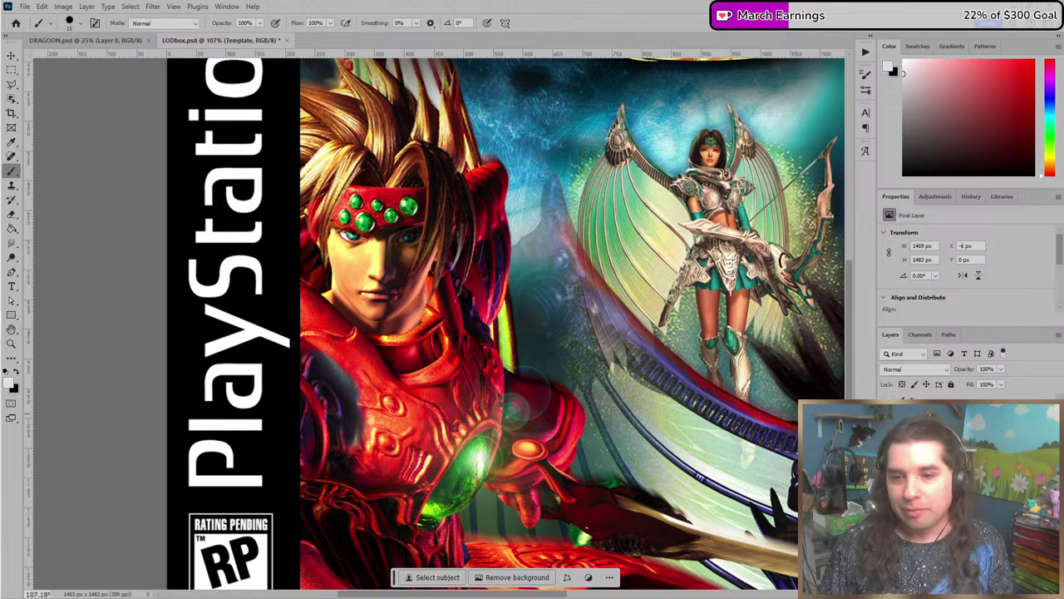
{"action": "scroll", "coordinate": [625, 362], "scroll_direction": "down", "scroll_amount": 2}
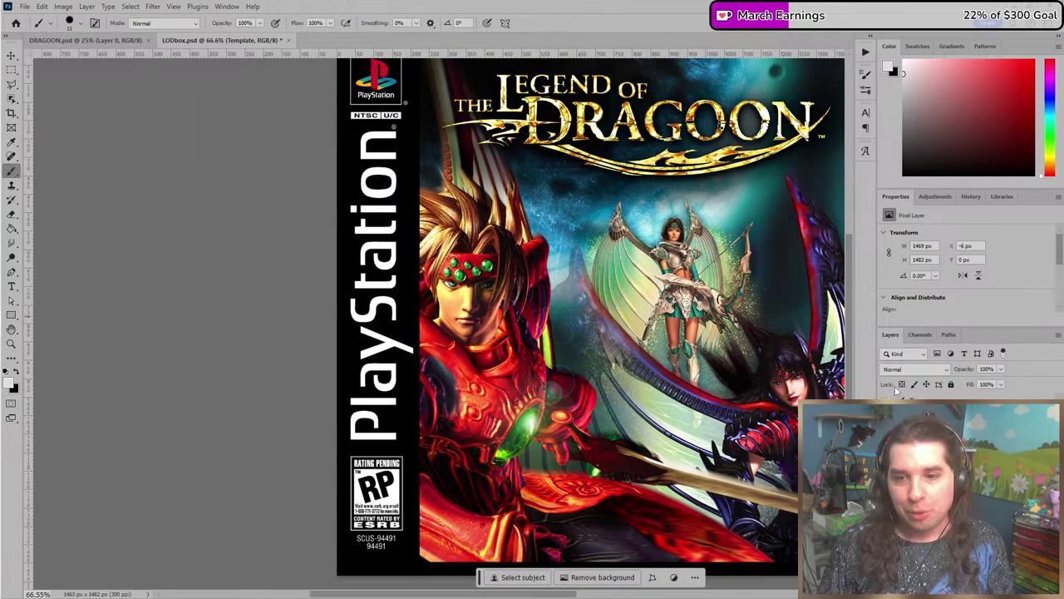
{"action": "key", "text": "ctrl+comma"}
{"action": "scroll", "coordinate": [672, 495], "scroll_direction": "down", "scroll_amount": 2}
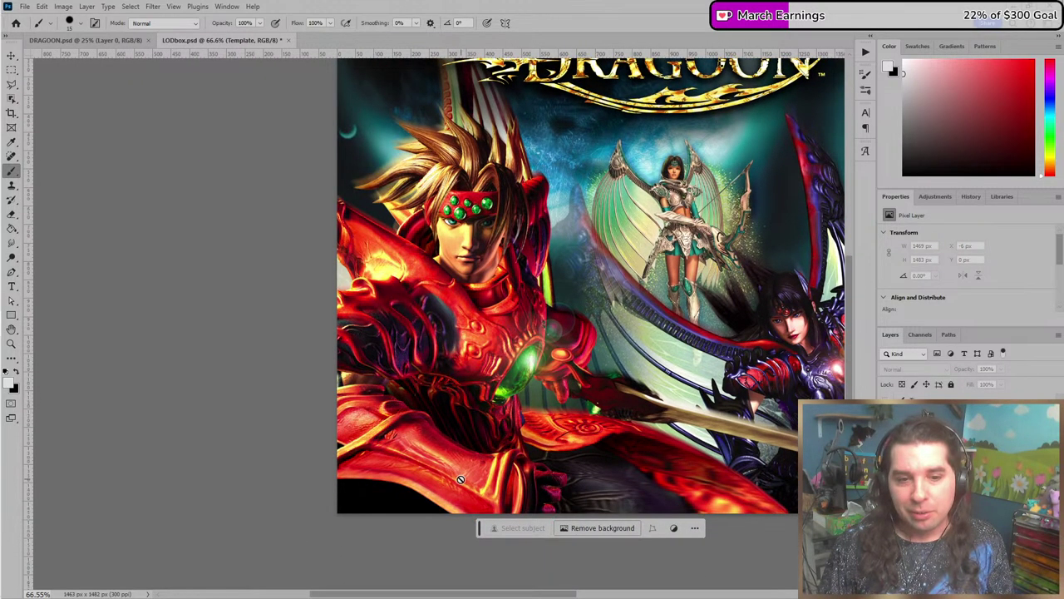
{"action": "scroll", "coordinate": [672, 496], "scroll_direction": "up", "scroll_amount": 4}
{"action": "scroll", "coordinate": [748, 465], "scroll_direction": "right", "scroll_amount": 3}
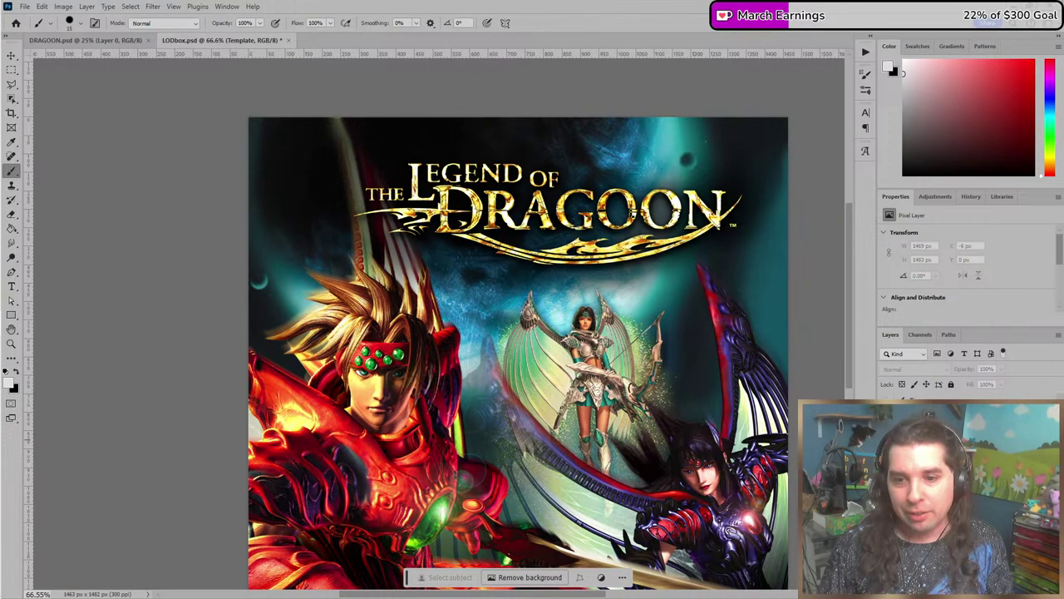
{"action": "key", "text": "ctrl+comma"}
{"action": "key", "text": "ctrl+comma"}
{"action": "key", "text": "ctrl+comma"}
{"action": "key", "text": "ctrl+comma"}
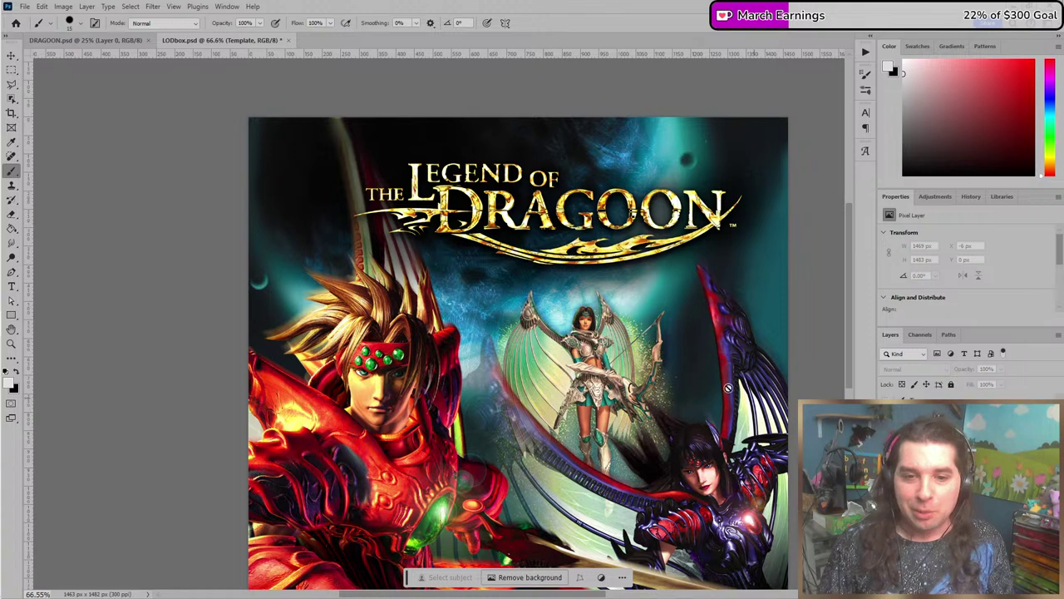
{"action": "scroll", "coordinate": [455, 384], "scroll_direction": "down", "scroll_amount": 1}
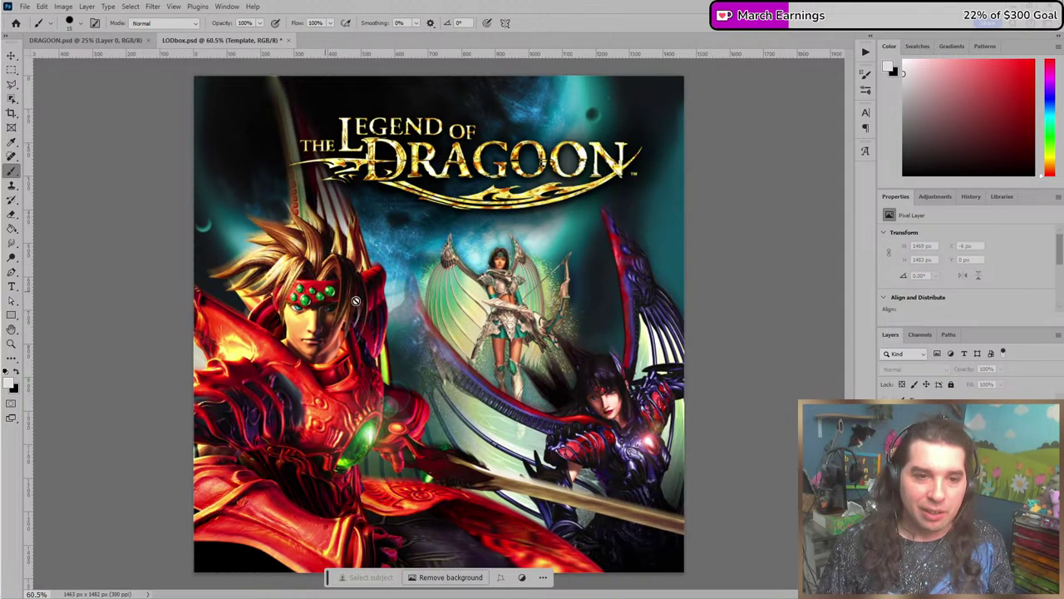
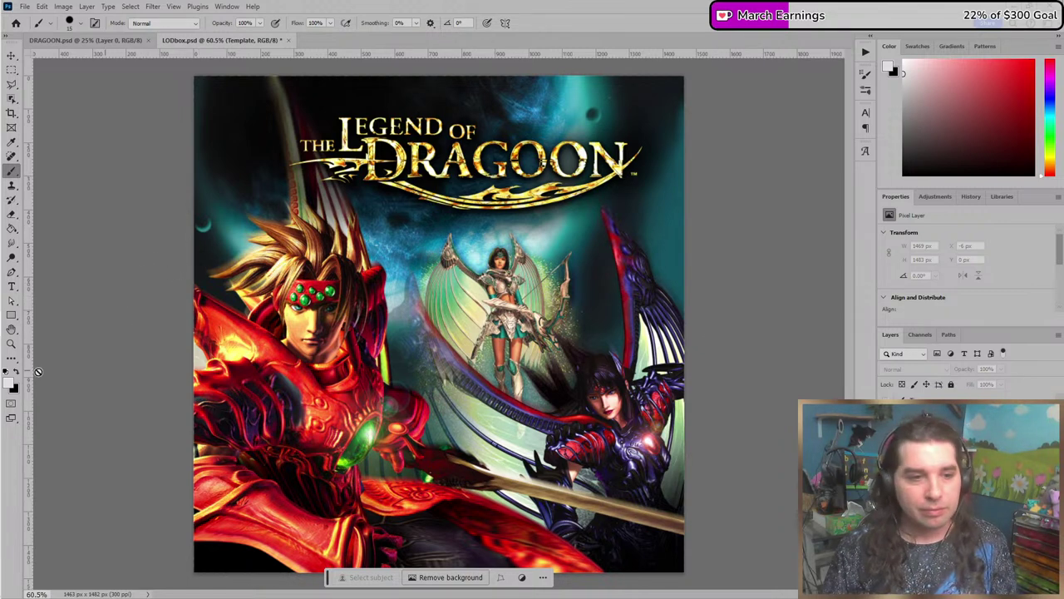
Switch to File Explorer and open LODlogo.psd from the Legend Of Dragoon Logo folder in Photoshop.
{"action": "key", "text": "super+Down"}
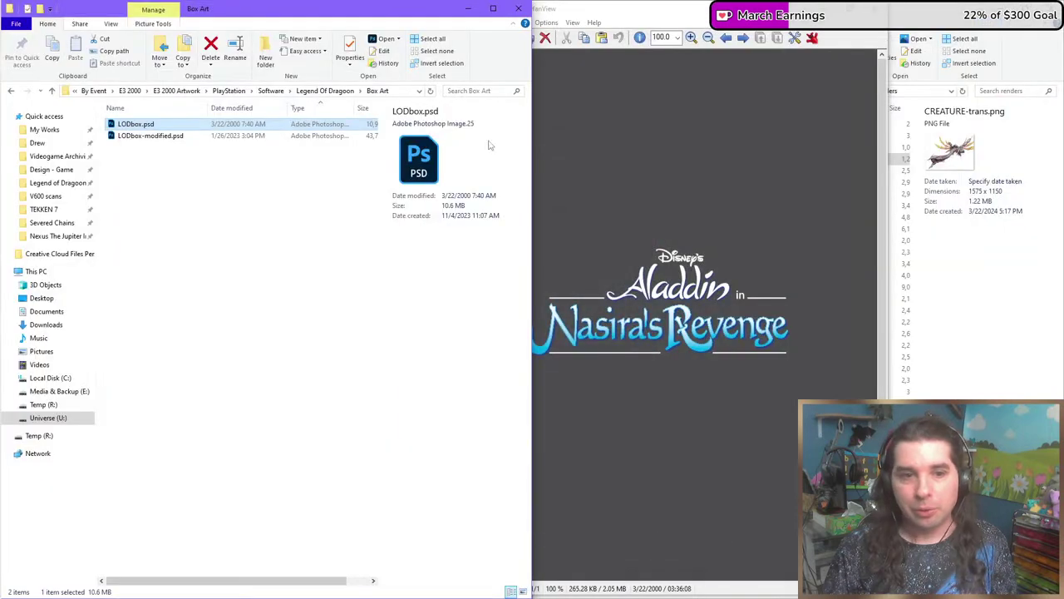
{"action": "left_click", "coordinate": [186, 169]}
{"action": "key", "text": "BackSpace"}
{"action": "left_click", "coordinate": [143, 147]}
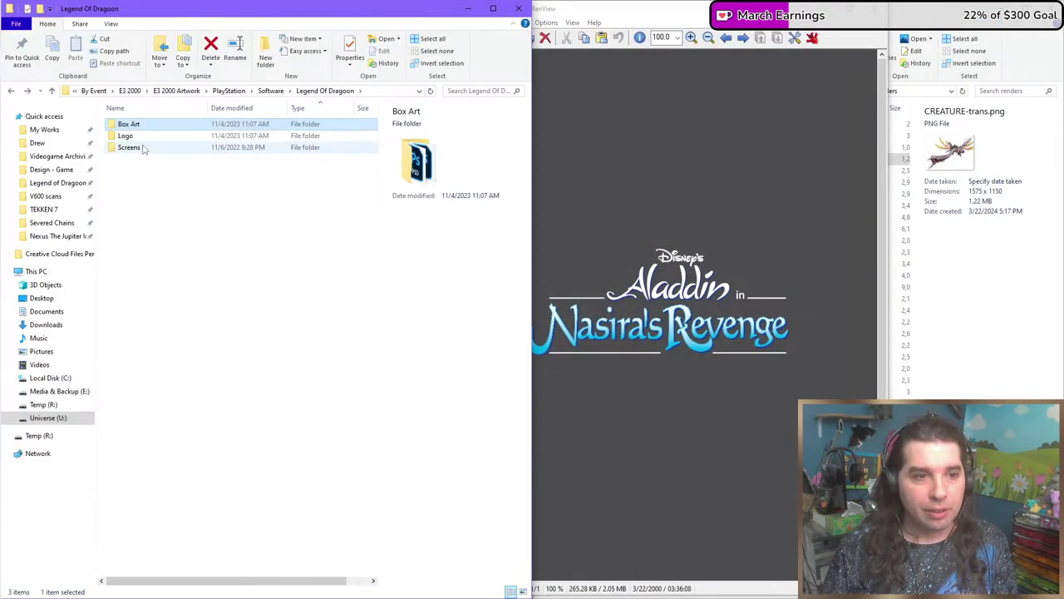
{"action": "double_click", "coordinate": [142, 135]}
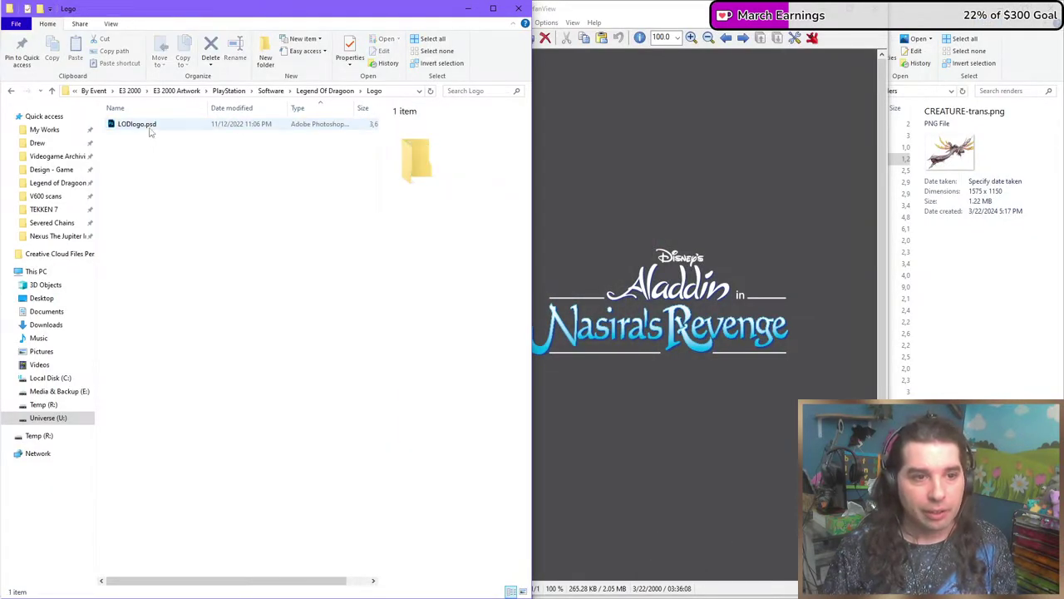
{"action": "double_click", "coordinate": [143, 124]}
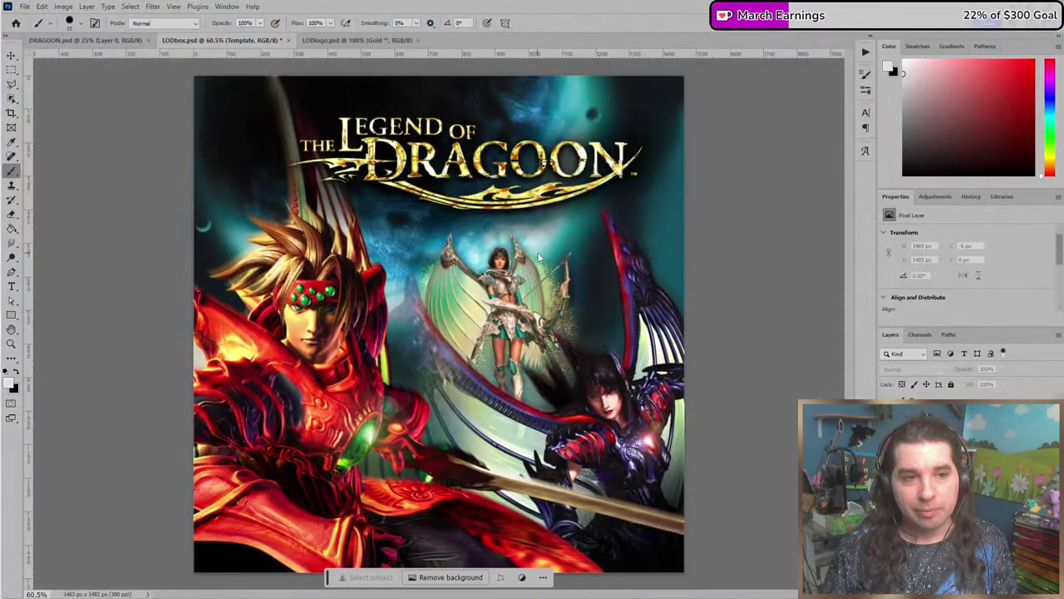
Examine how LODlogo.psd is layered by toggling the black background, white background and drop shadow off and on.
{"action": "scroll", "coordinate": [316, 314], "scroll_direction": "up", "scroll_amount": 1}
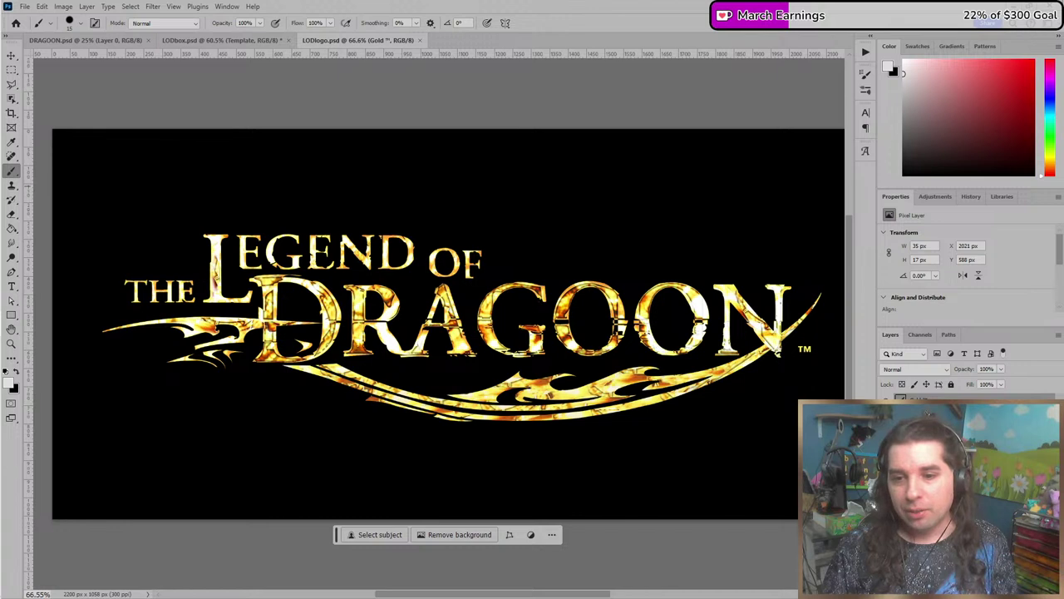
{"action": "key", "text": "ctrl+BackSpace"}
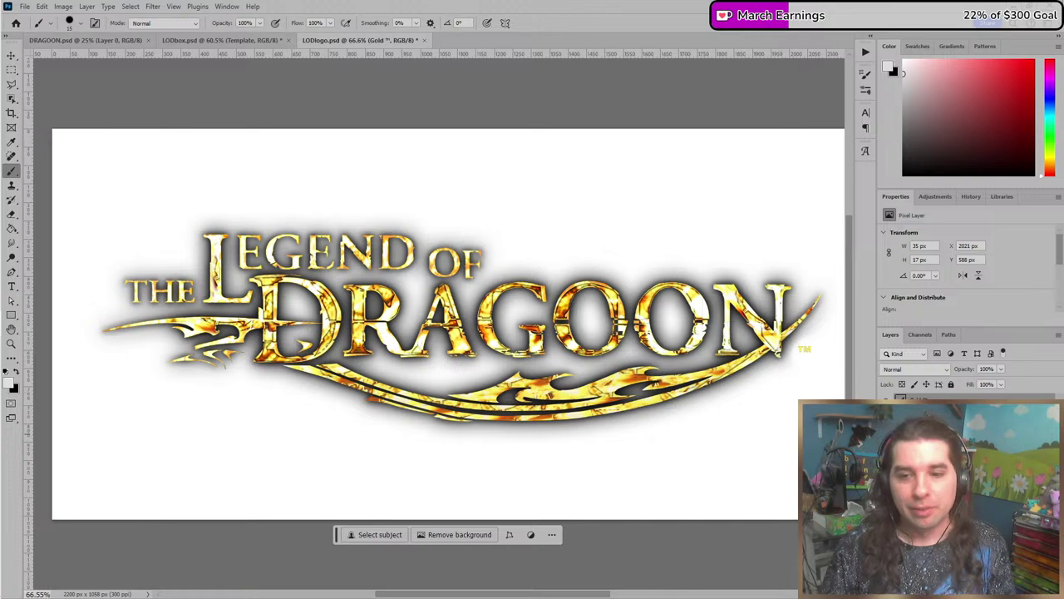
{"action": "key", "text": "ctrl+z"}
{"action": "key", "text": "ctrl+z"}
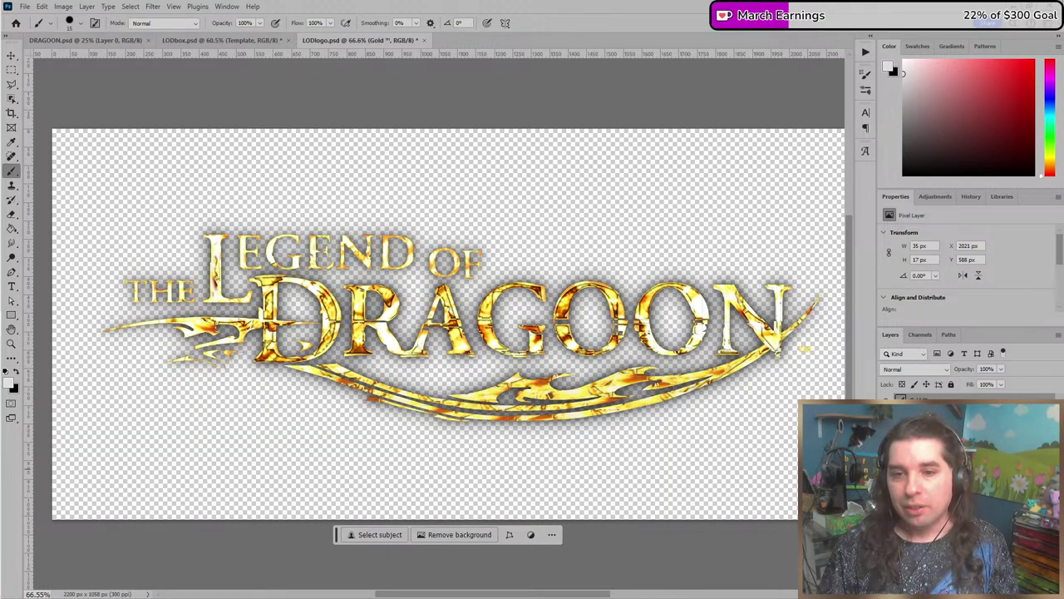
{"action": "key", "text": "ctrl+z"}
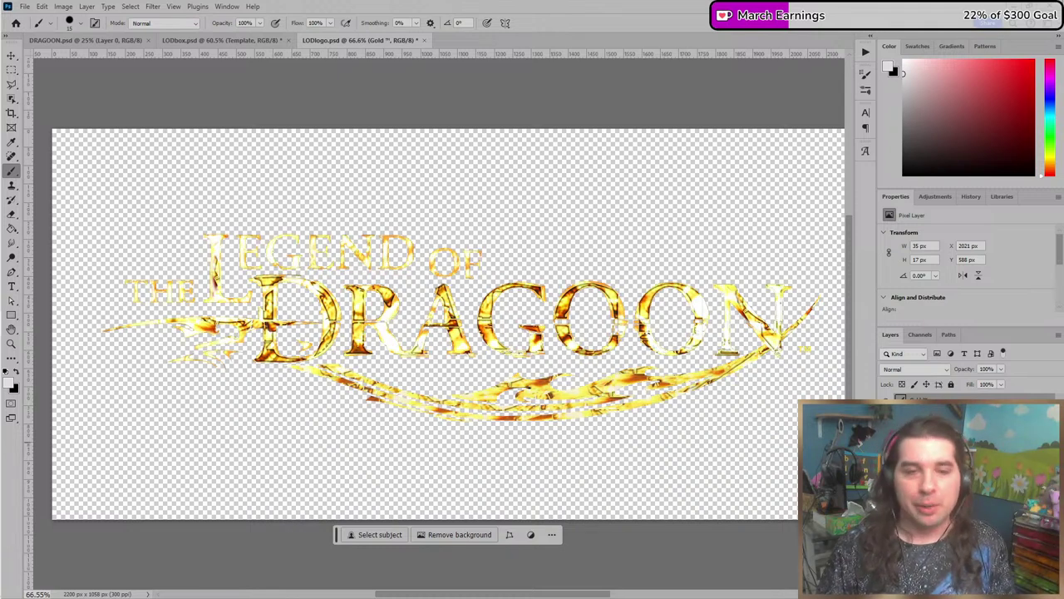
{"action": "key", "text": "ctrl+z"}
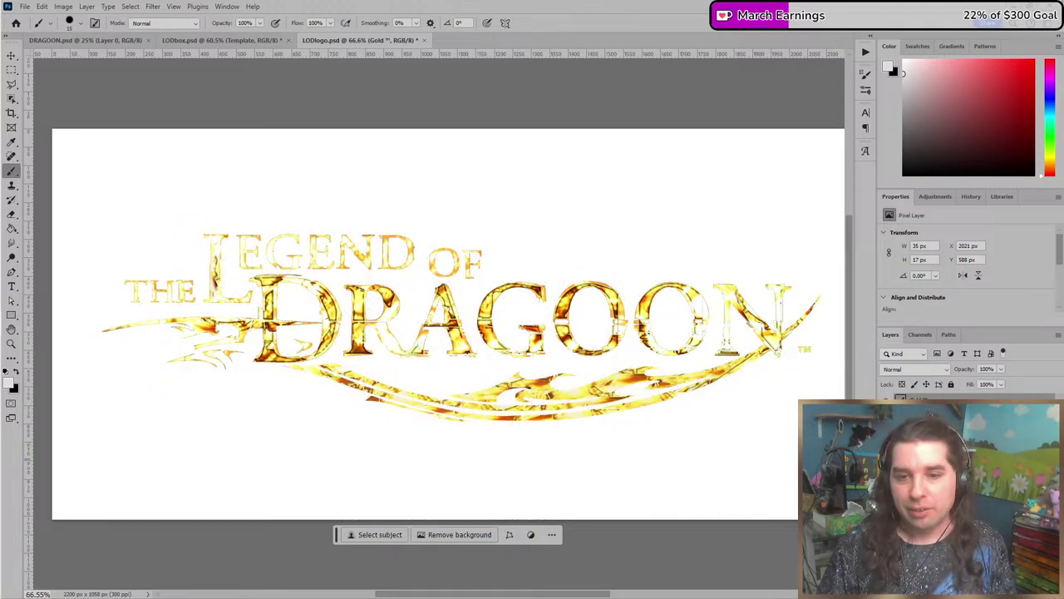
{"action": "key", "text": "ctrl+shift+z"}
{"action": "key", "text": "ctrl+shift+z"}
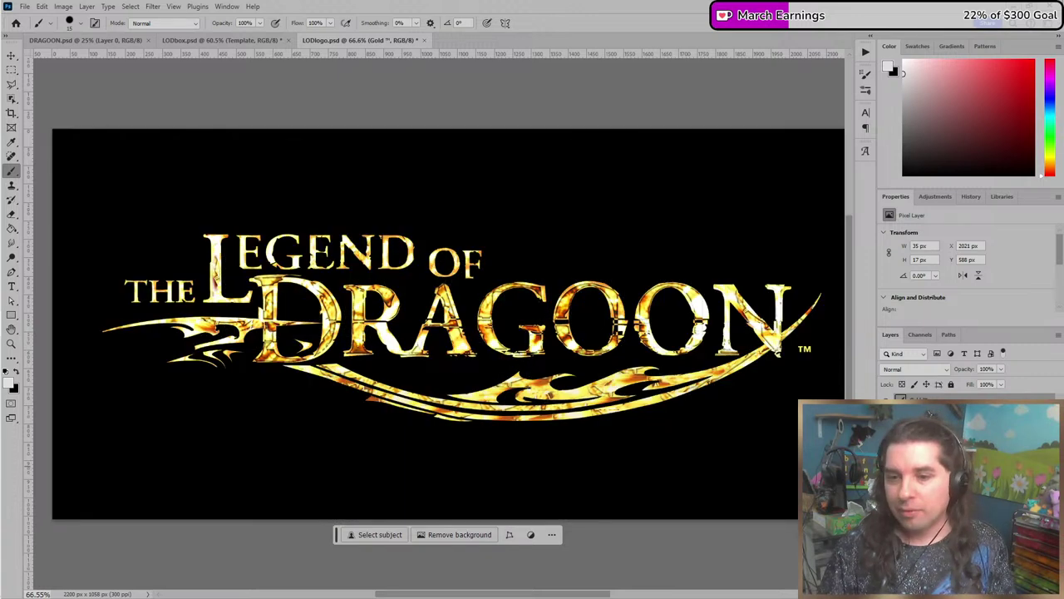
View the logo on the white background, hiding the gold lettering to inspect its shadow and showing it again.
{"action": "key", "text": "ctrl+z"}
{"action": "key", "text": "ctrl+z"}
{"action": "key", "text": "ctrl+shift+z"}
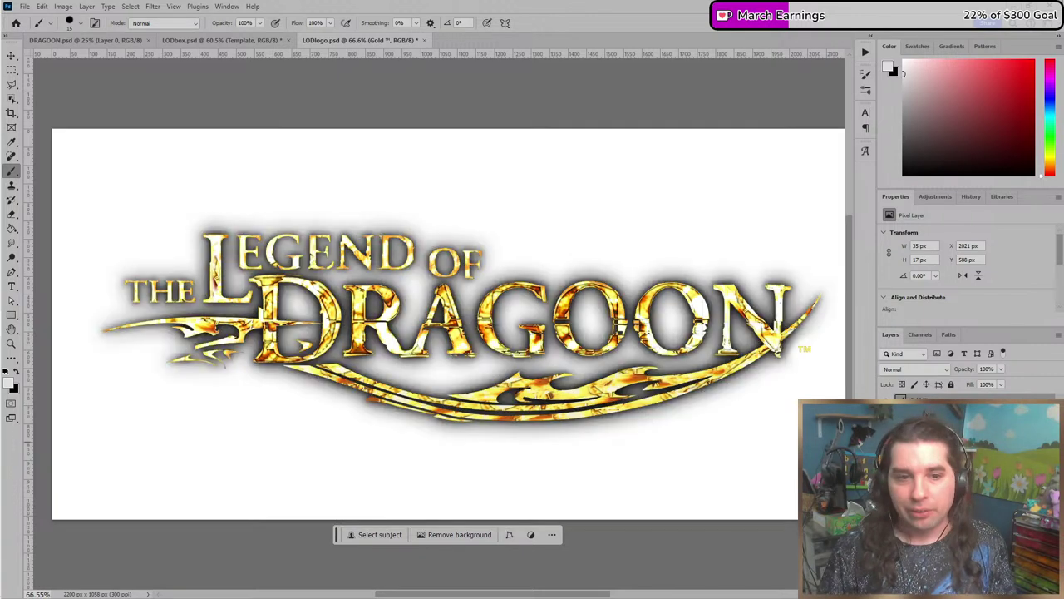
{"action": "key", "text": "ctrl+z"}
{"action": "key", "text": "ctrl+shift+z"}
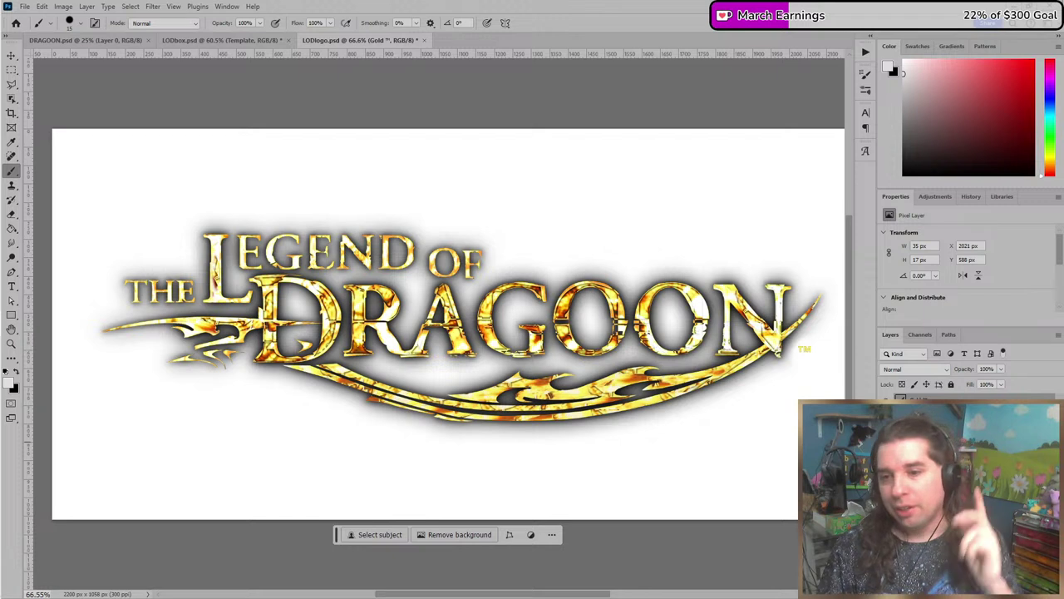
{"action": "key", "text": "ctrl+z"}
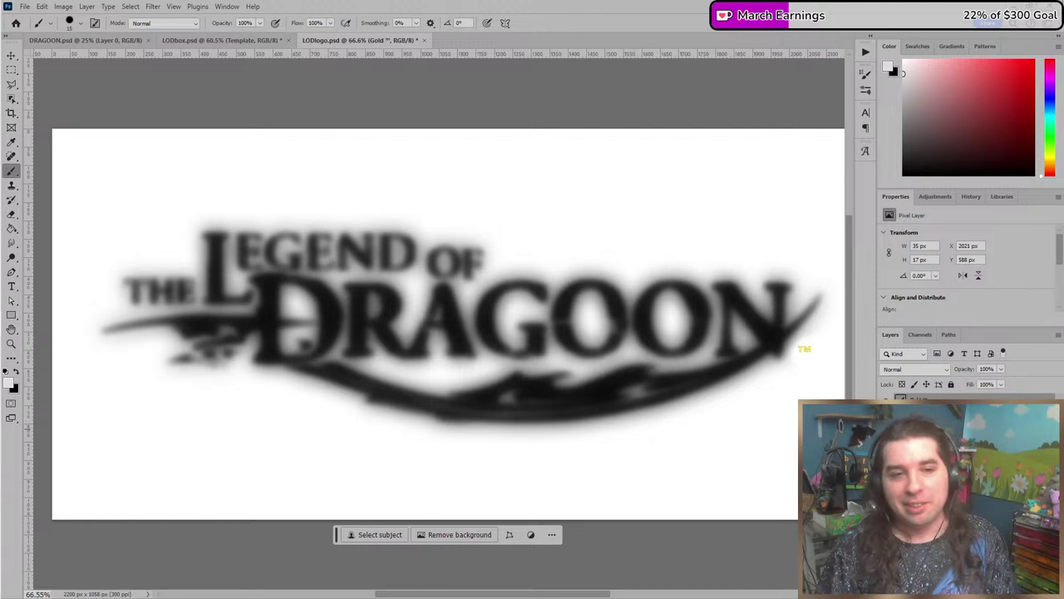
{"action": "key", "text": "ctrl+z"}
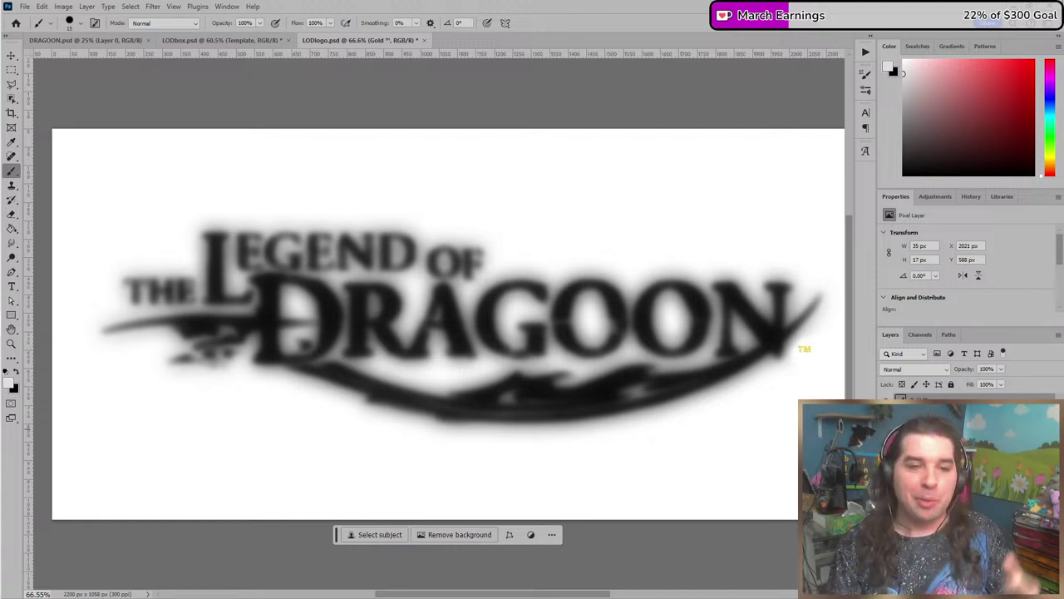
{"action": "key", "text": "ctrl+shift+z"}
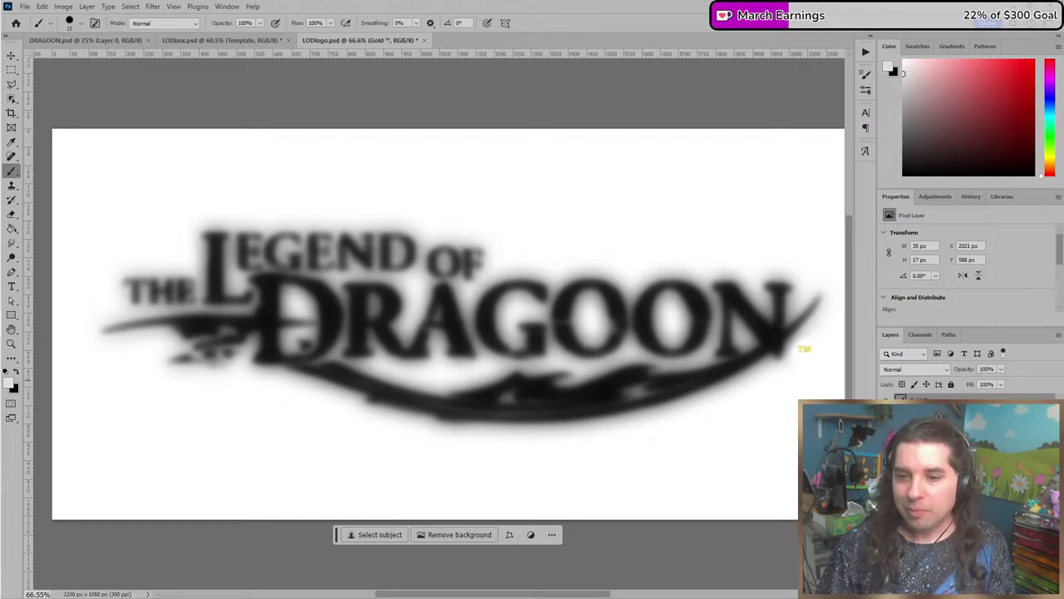
{"action": "key", "text": "ctrl+z"}
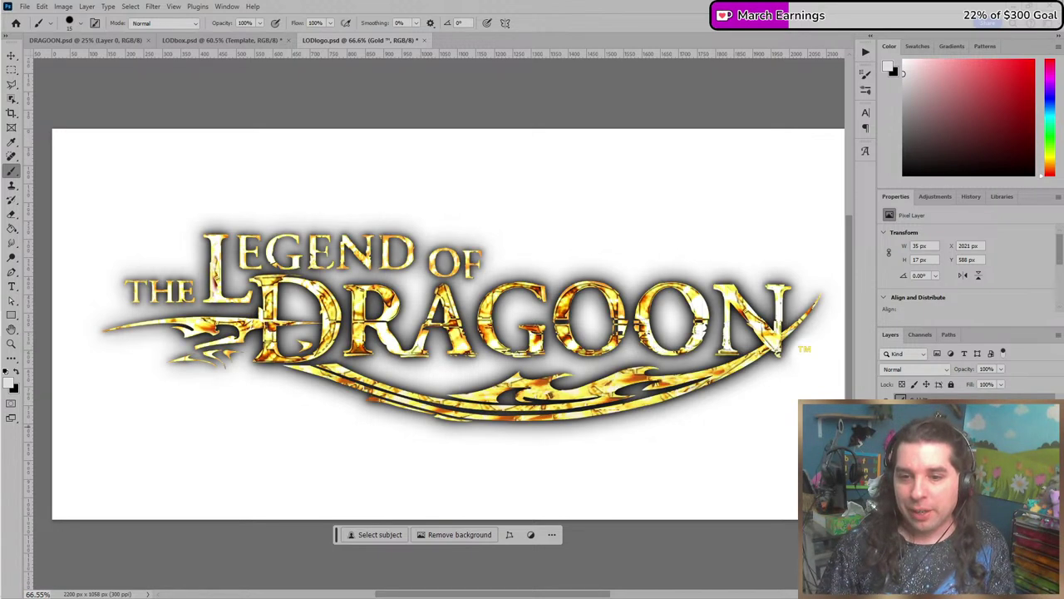
Show the logo's trademark symbol in black instead of gold with no layer selected, and return to File Explorer.
{"action": "key", "text": "ctrl+z"}
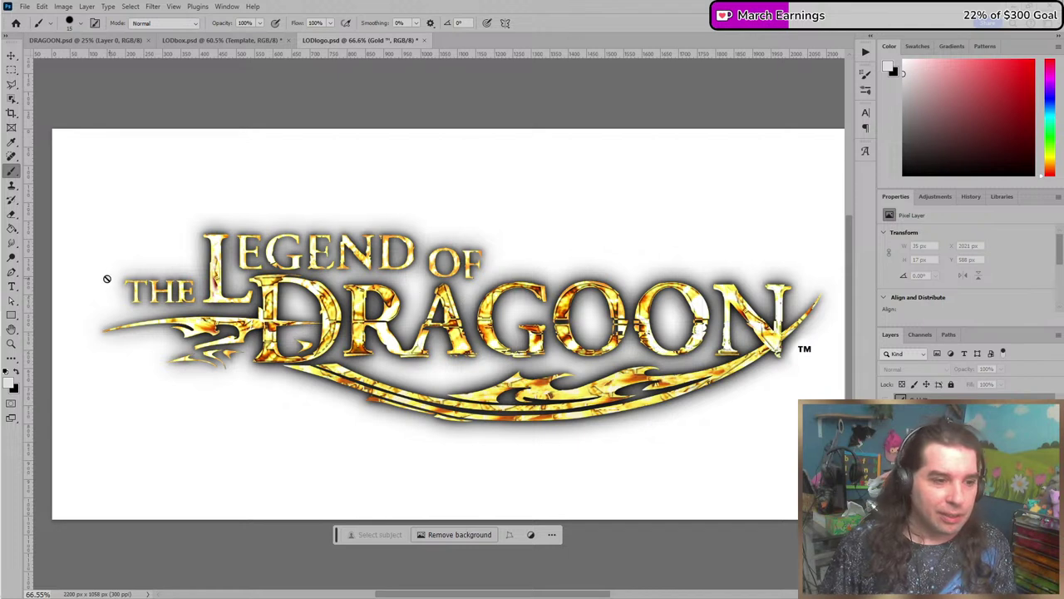
{"action": "left_click", "coordinate": [956, 465]}
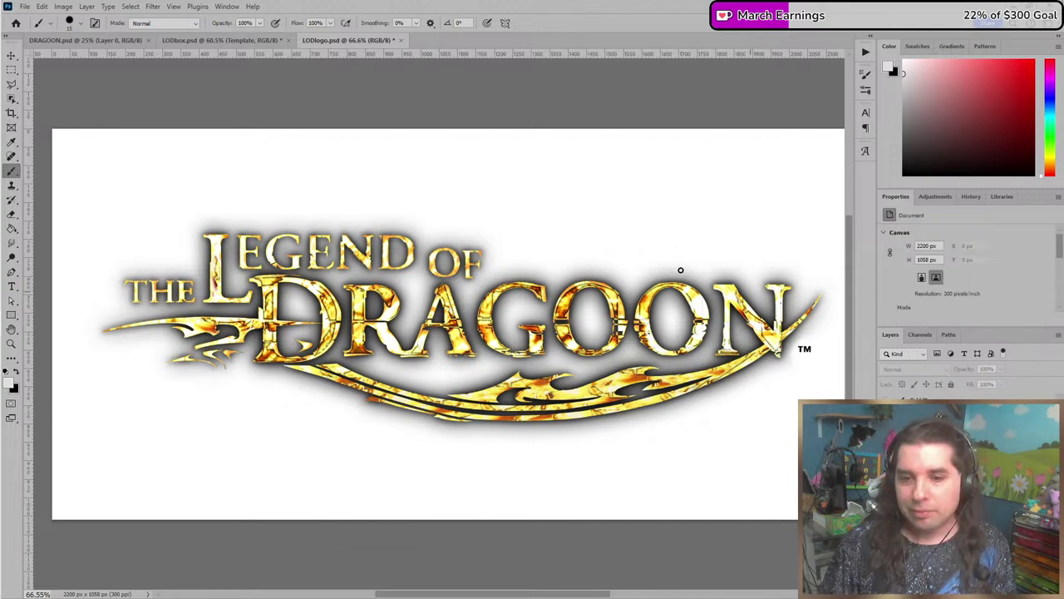
{"action": "key", "text": "ctrl+minus"}
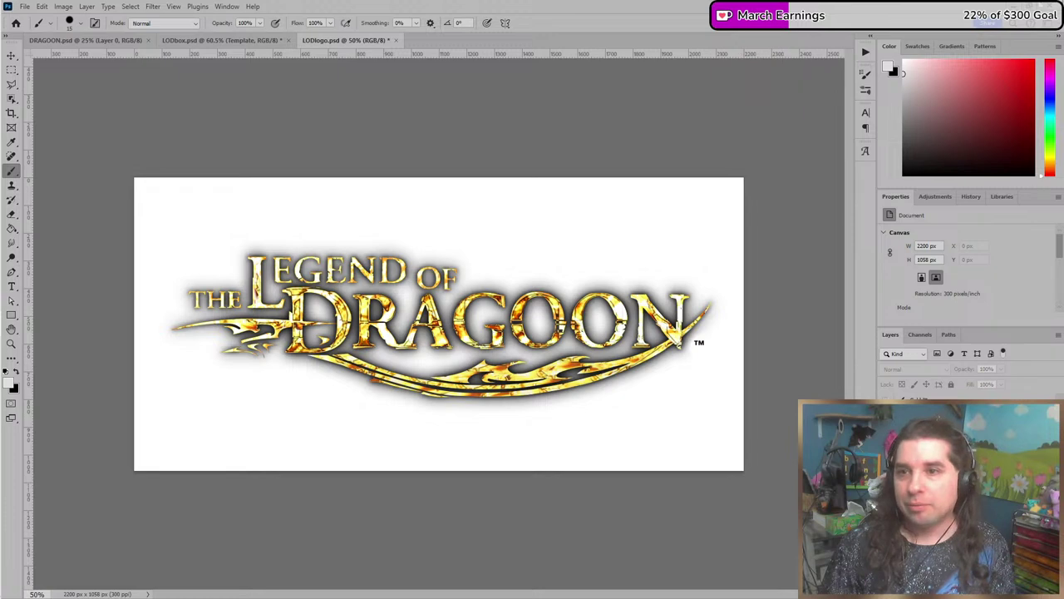
{"action": "left_click", "coordinate": [1011, 7]}
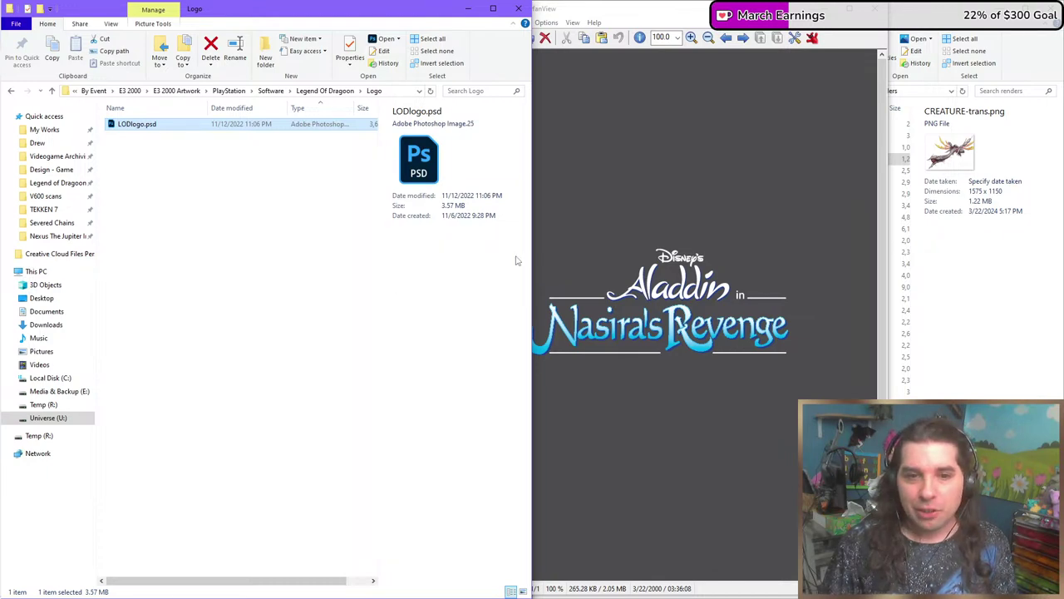
Switch to the Legend of Dragoon Community site in Vivaldi and review its Downloads page, including the mod list and Fan Kits section.
{"action": "key", "text": "alt+Tab"}
{"action": "key", "text": "alt+Tab"}
{"action": "key", "text": "alt+Tab"}
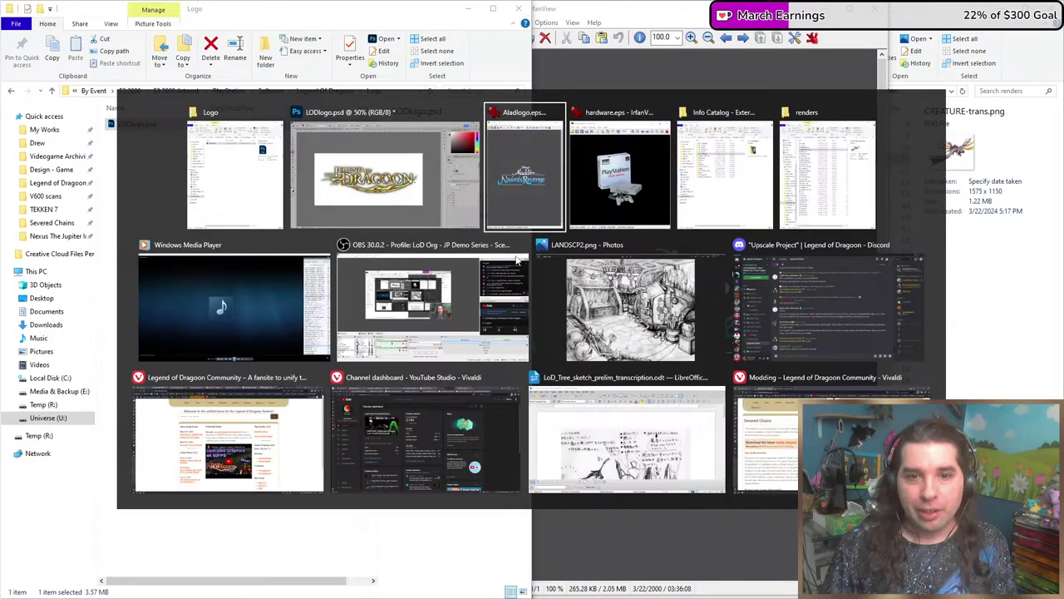
{"action": "left_click", "coordinate": [221, 408]}
{"action": "mouse_move", "coordinate": [707, 101]}
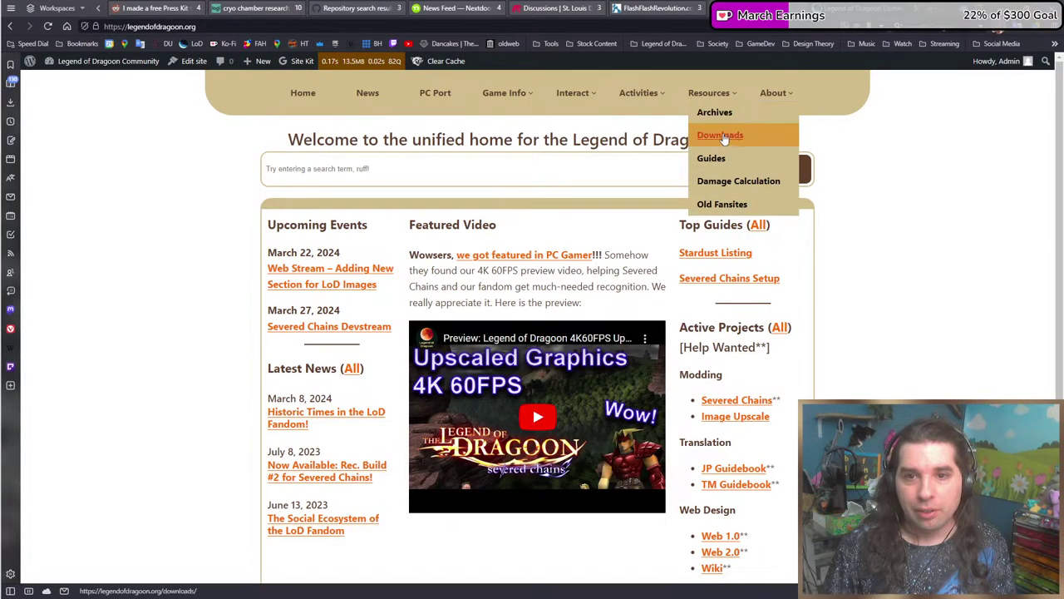
{"action": "left_click", "coordinate": [720, 136]}
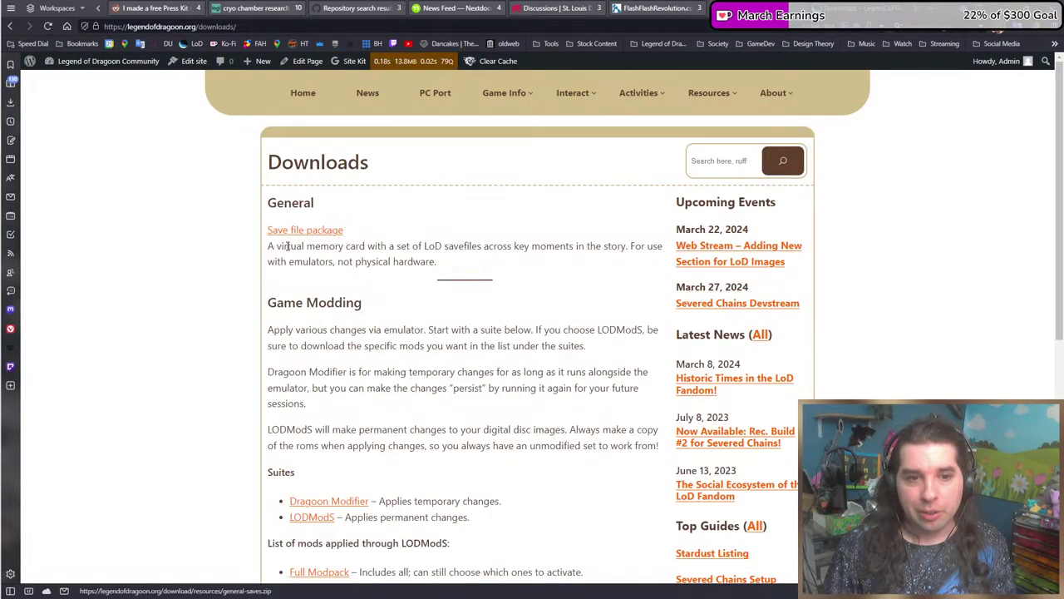
{"action": "scroll", "coordinate": [295, 258], "scroll_direction": "down", "scroll_amount": 3}
{"action": "scroll", "coordinate": [299, 262], "scroll_direction": "down", "scroll_amount": 4}
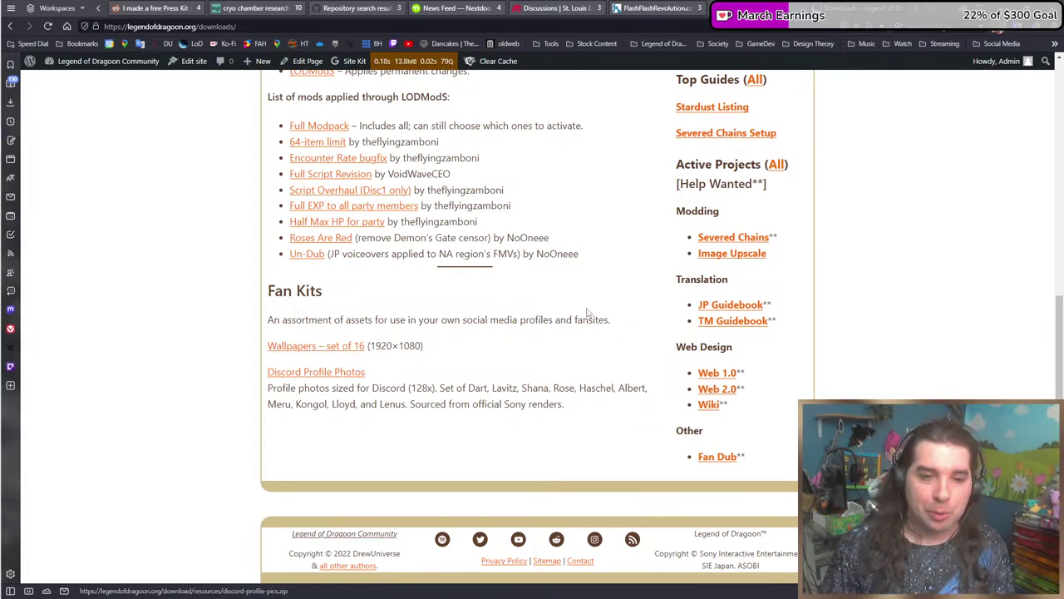
{"action": "scroll", "coordinate": [702, 275], "scroll_direction": "up", "scroll_amount": 3}
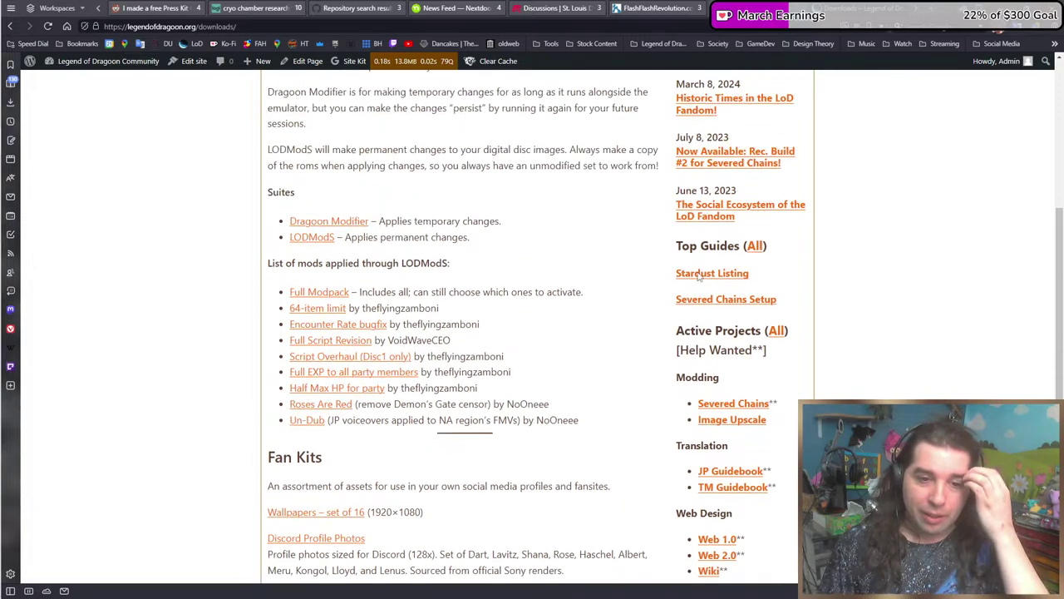
{"action": "scroll", "coordinate": [690, 264], "scroll_direction": "up", "scroll_amount": 1}
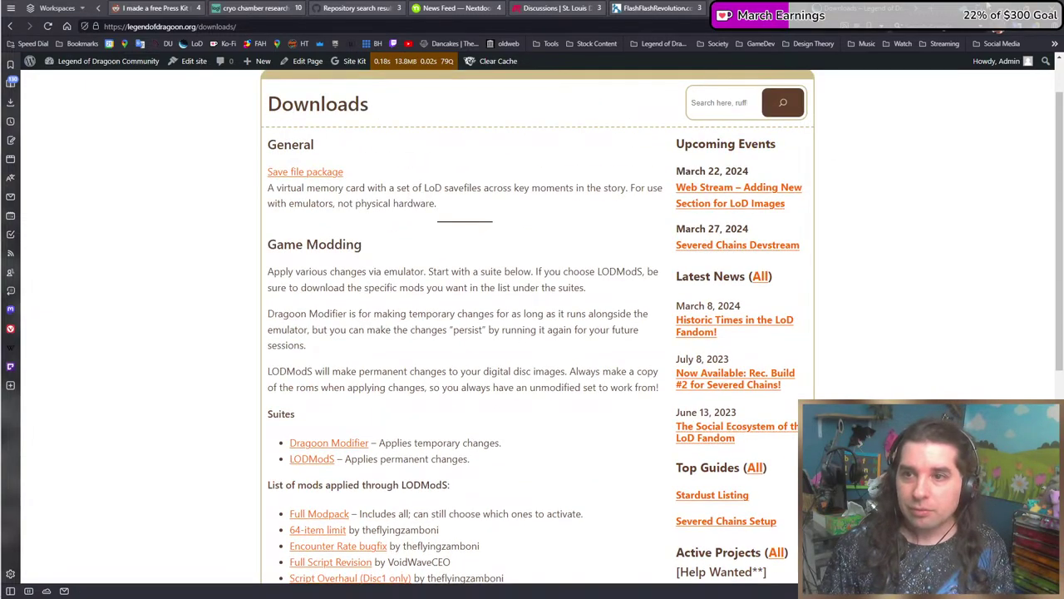
Return to File Explorer and close the two open IrfanView image windows covering the renders folder.
{"action": "key", "text": "alt+Tab"}
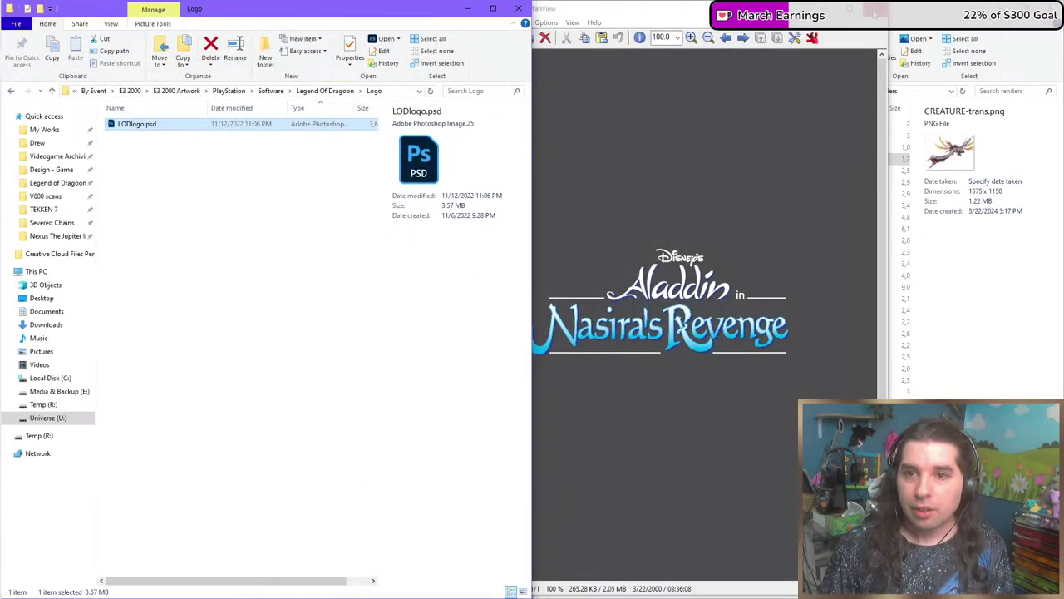
{"action": "key", "text": "Escape"}
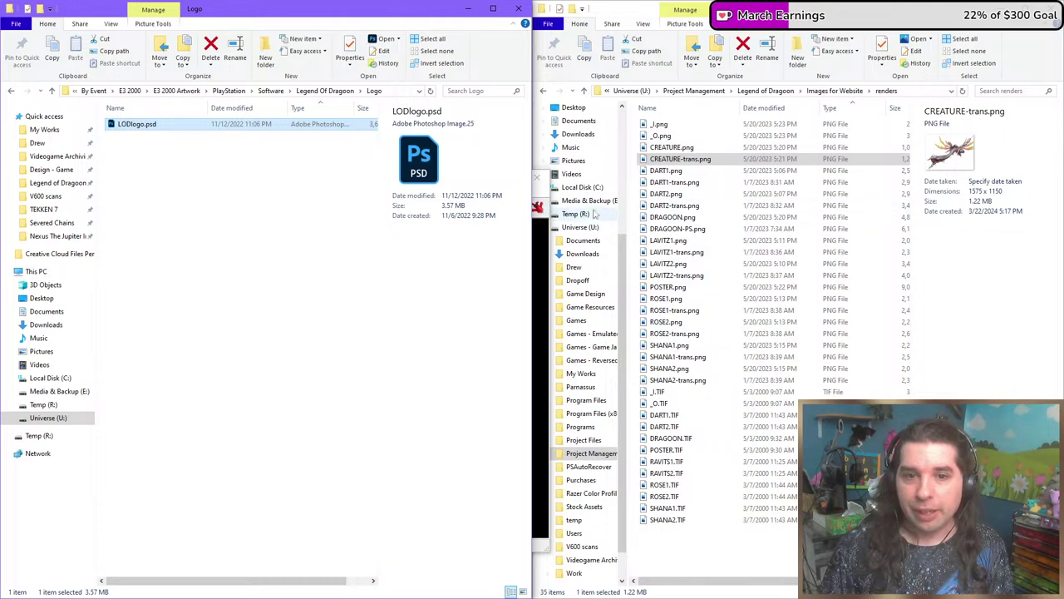
{"action": "key", "text": "alt+Tab"}
{"action": "key", "text": "Escape"}
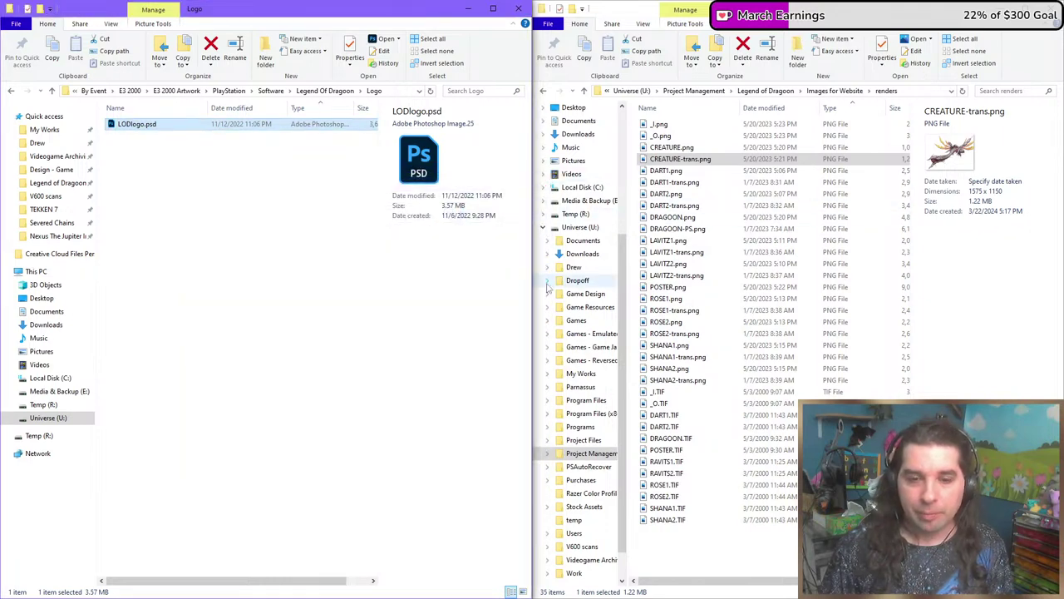
{"action": "left_click", "coordinate": [283, 158]}
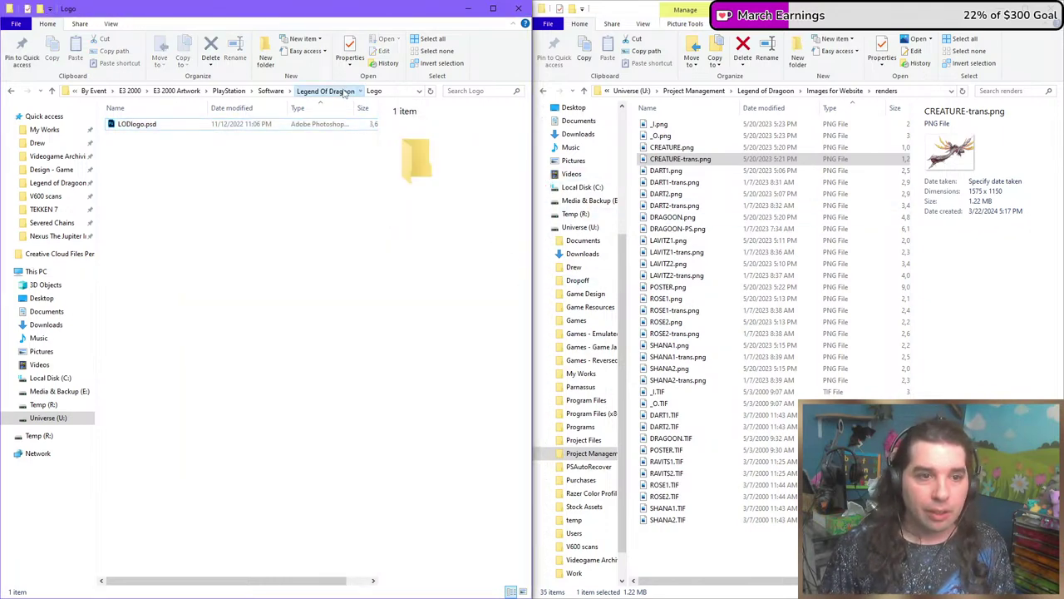
Open the Screens folder within Legend Of Dragoon and preview LODscrn1.TIF, LODscrn2.TIF and LODscrn3.TIF.
{"action": "left_click", "coordinate": [344, 92]}
{"action": "double_click", "coordinate": [137, 146]}
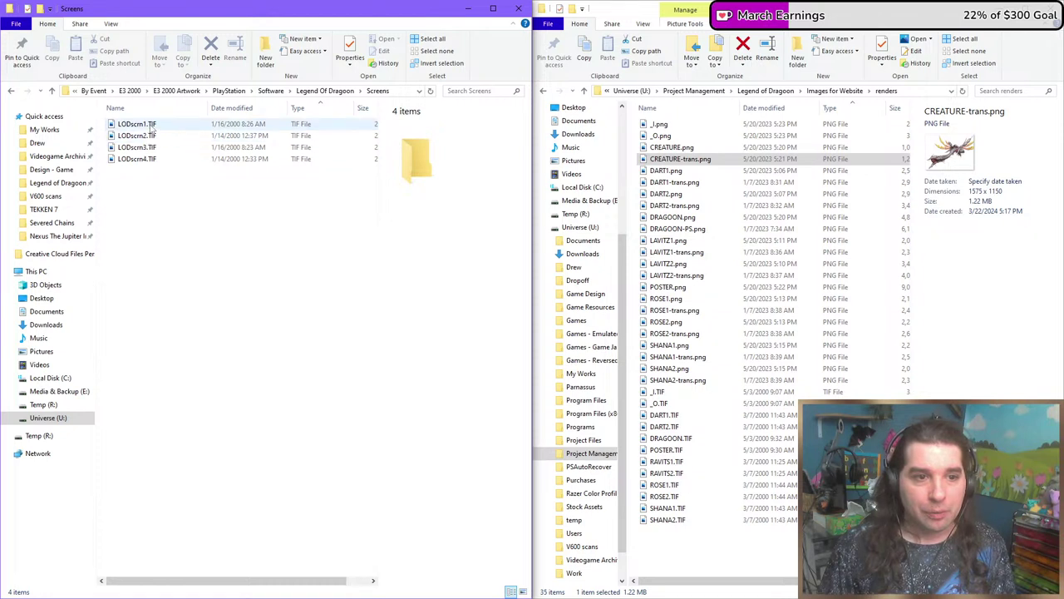
{"action": "left_click", "coordinate": [152, 125]}
{"action": "left_click", "coordinate": [164, 136]}
{"action": "left_click", "coordinate": [175, 147]}
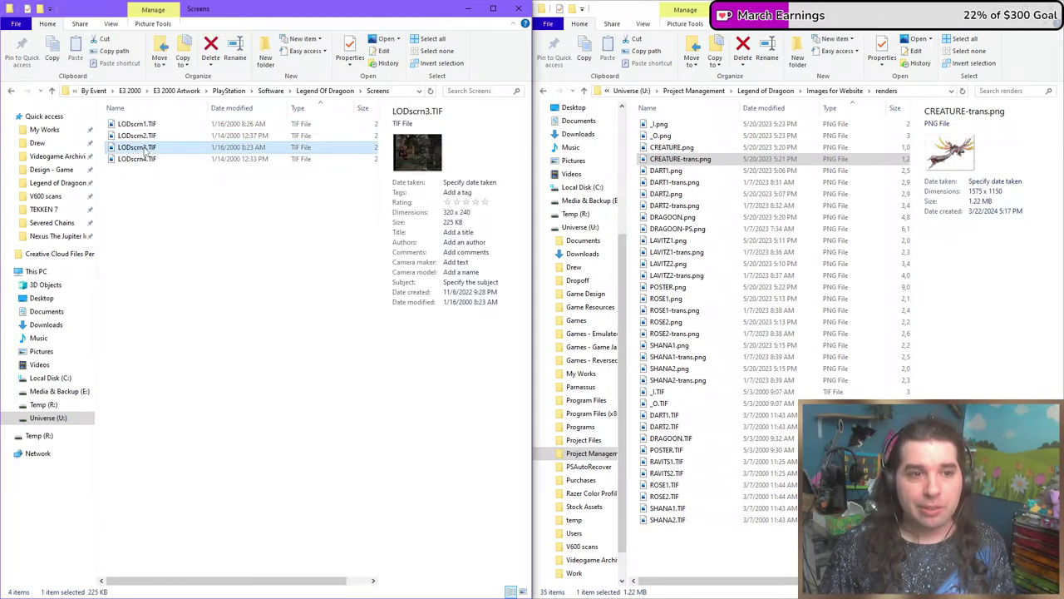
Open LODscrn1.TIF with Windows Photo Viewer and maximize the viewer window.
{"action": "left_click", "coordinate": [204, 126]}
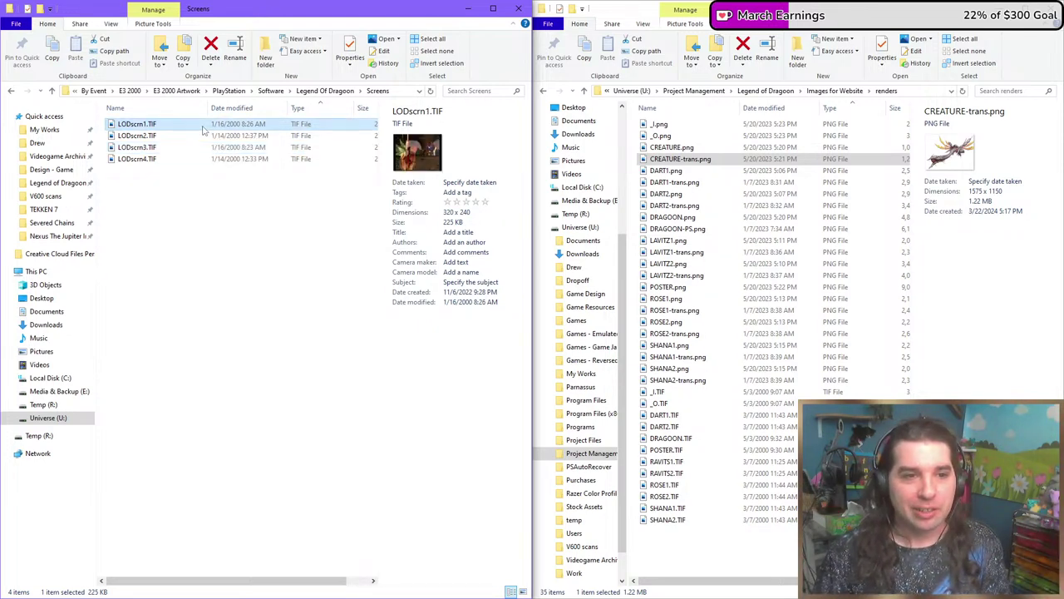
{"action": "right_click", "coordinate": [204, 126]}
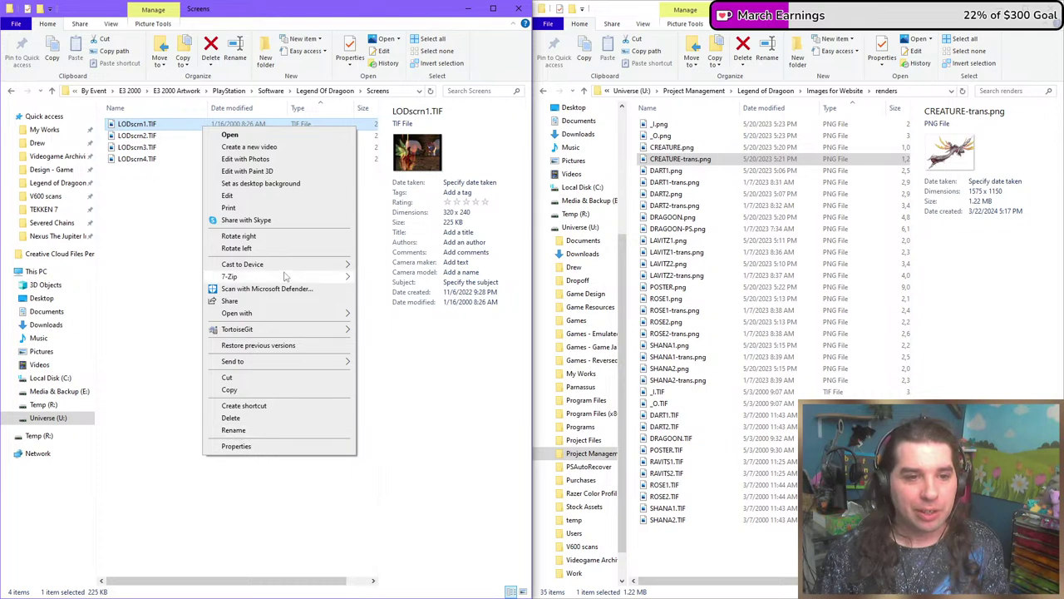
{"action": "mouse_move", "coordinate": [278, 314]}
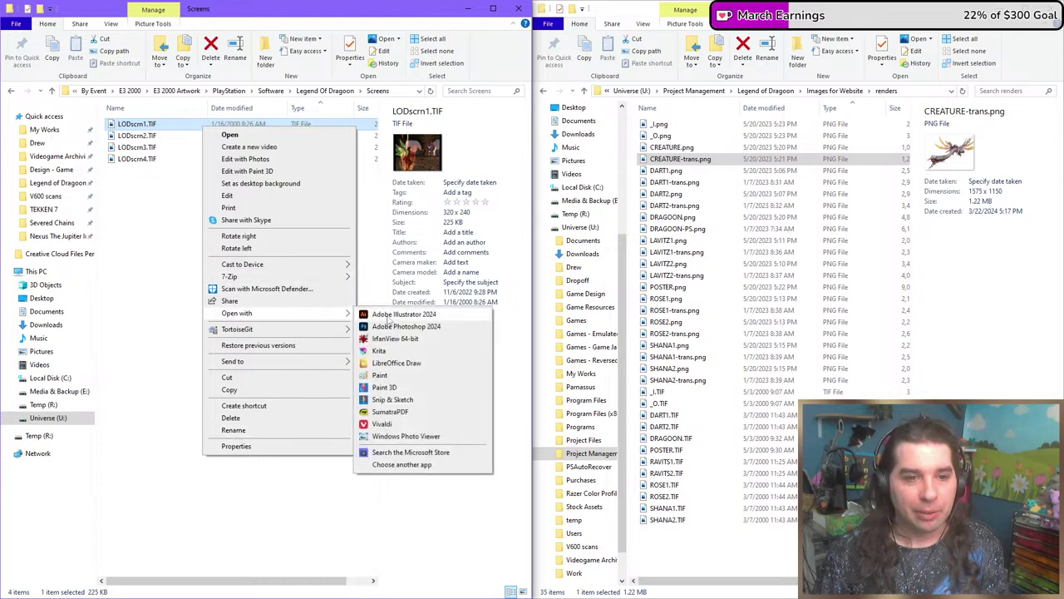
{"action": "left_click", "coordinate": [405, 438]}
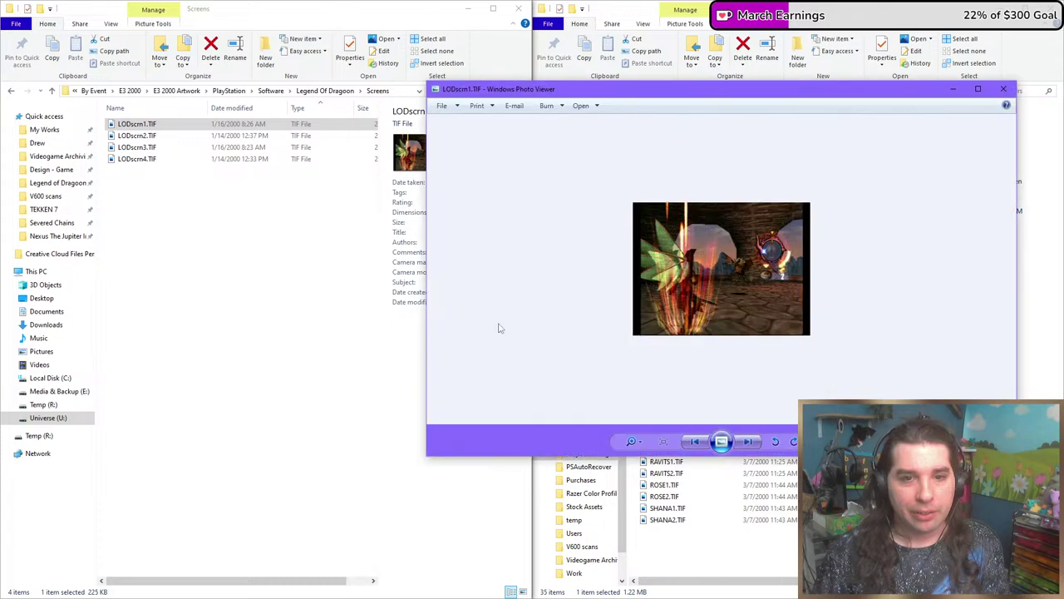
{"action": "double_click", "coordinate": [682, 97]}
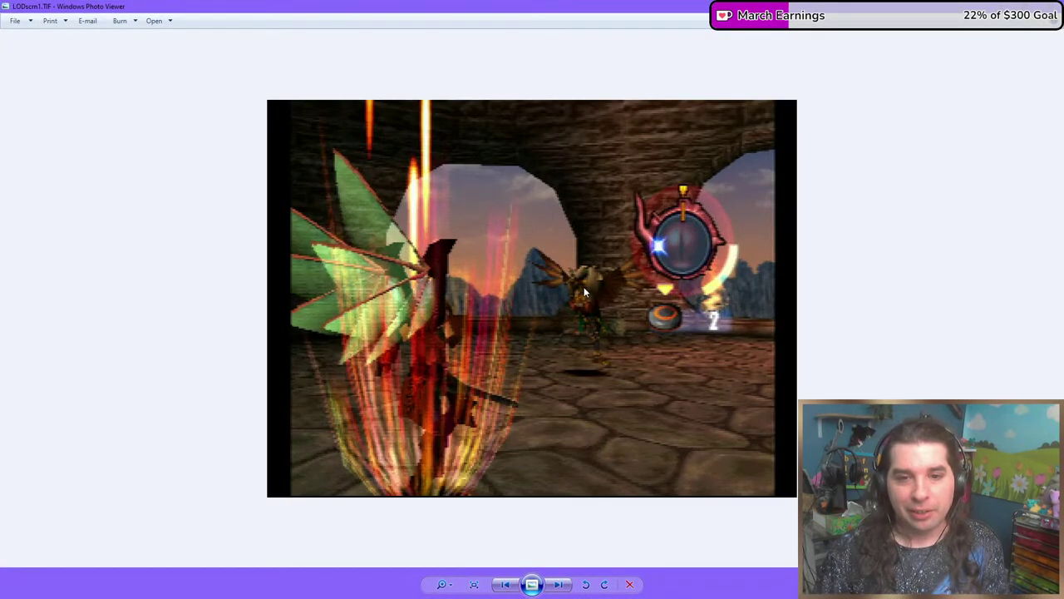
View the remaining screenshots from LODscrn2.TIF to LODscrn4.TIF, and close the viewer to return to the Screens folder.
{"action": "key", "text": "Right"}
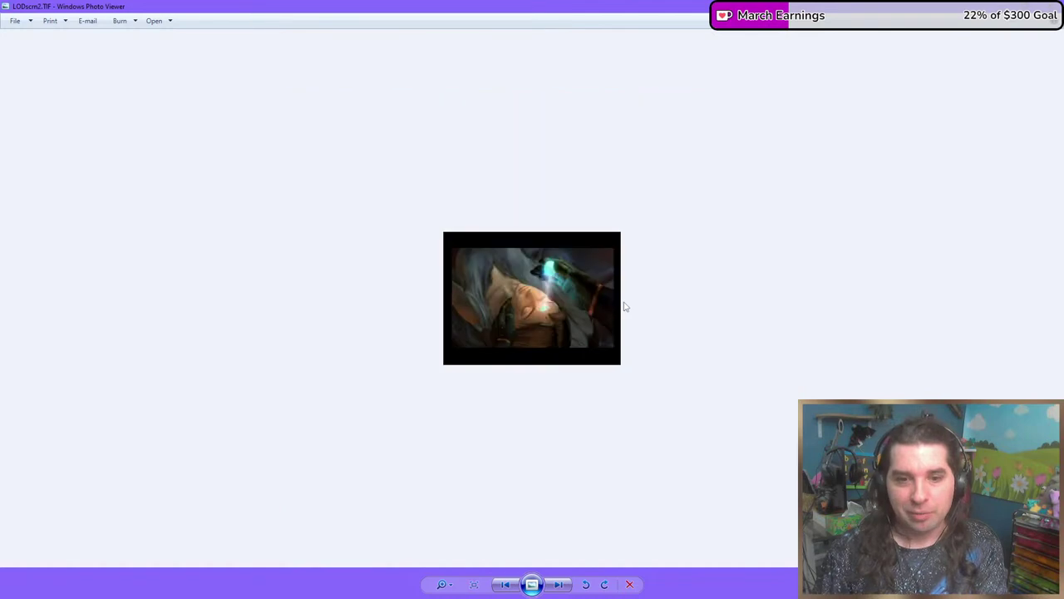
{"action": "key", "text": "Right"}
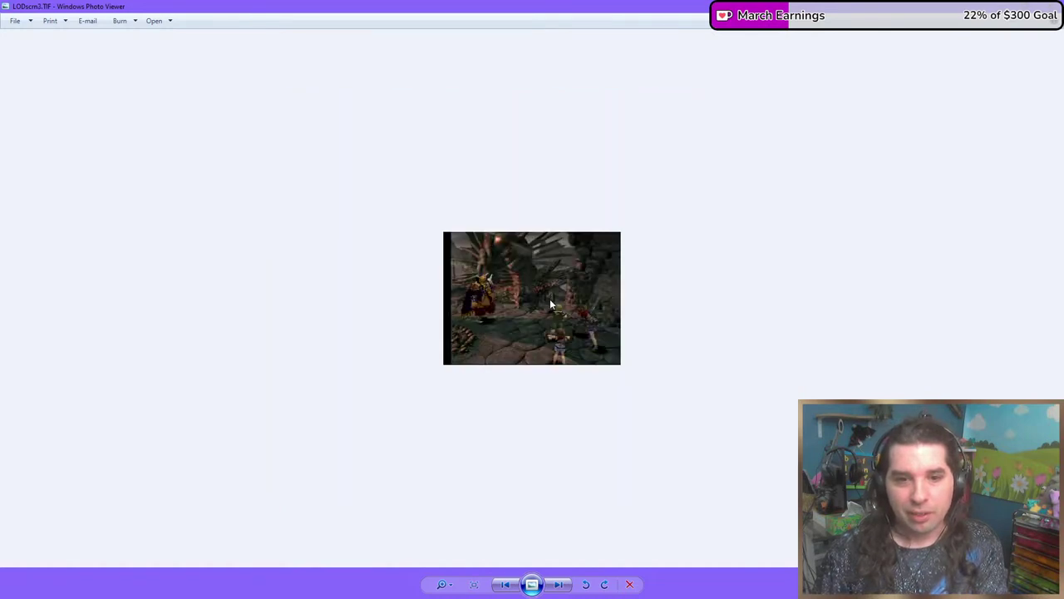
{"action": "key", "text": "Right"}
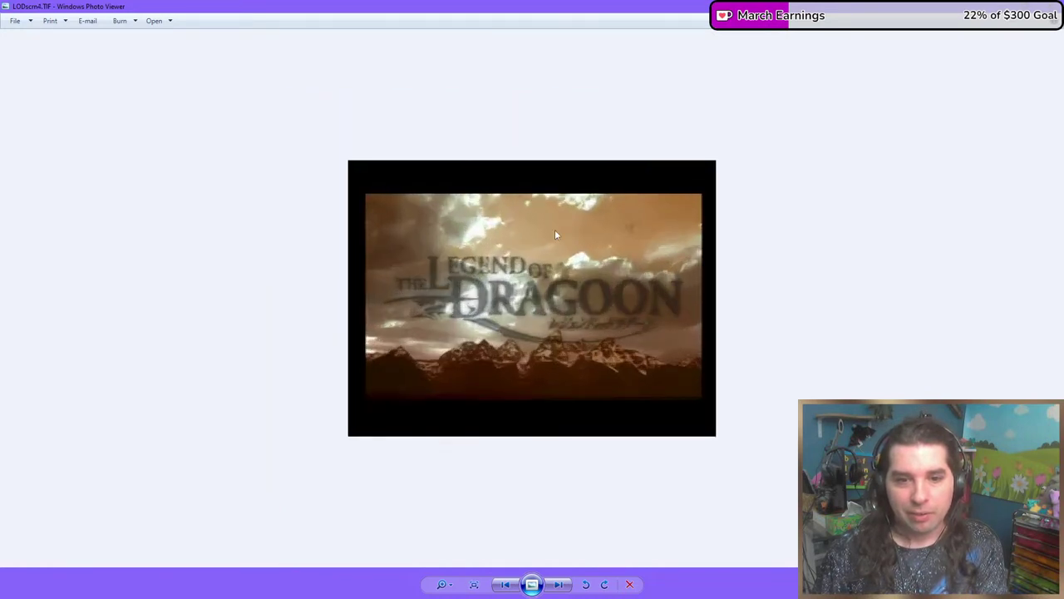
{"action": "key", "text": "Escape"}
{"action": "left_click", "coordinate": [186, 236]}
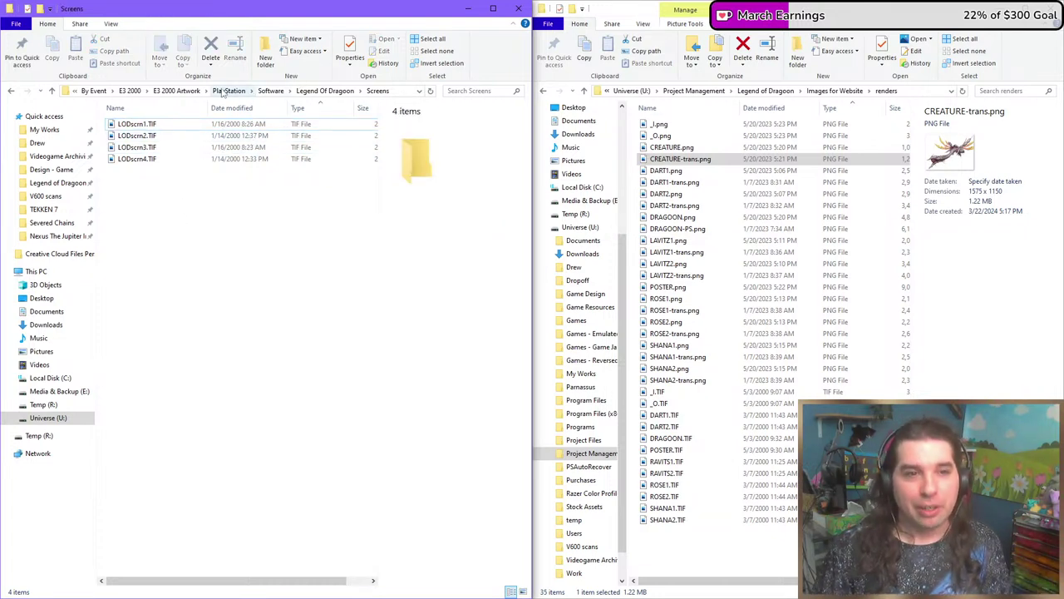
Go up to the E3 2000 folder, open Sony Press CD Disc 1 (PS1 2000) and select its LEGENDOF folder.
{"action": "left_click", "coordinate": [129, 91]}
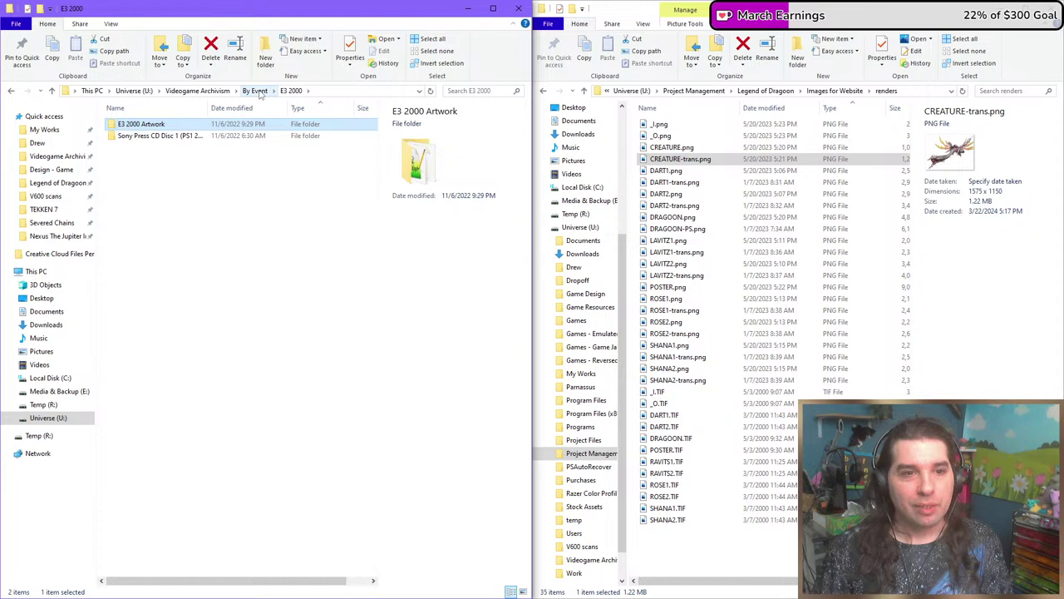
{"action": "left_click", "coordinate": [172, 138]}
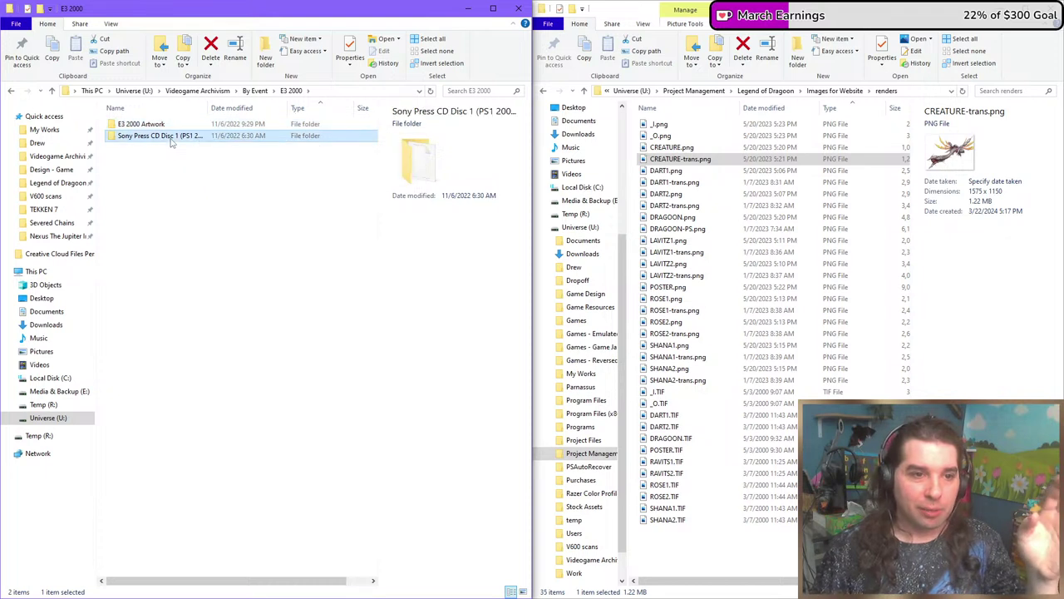
{"action": "double_click", "coordinate": [172, 138]}
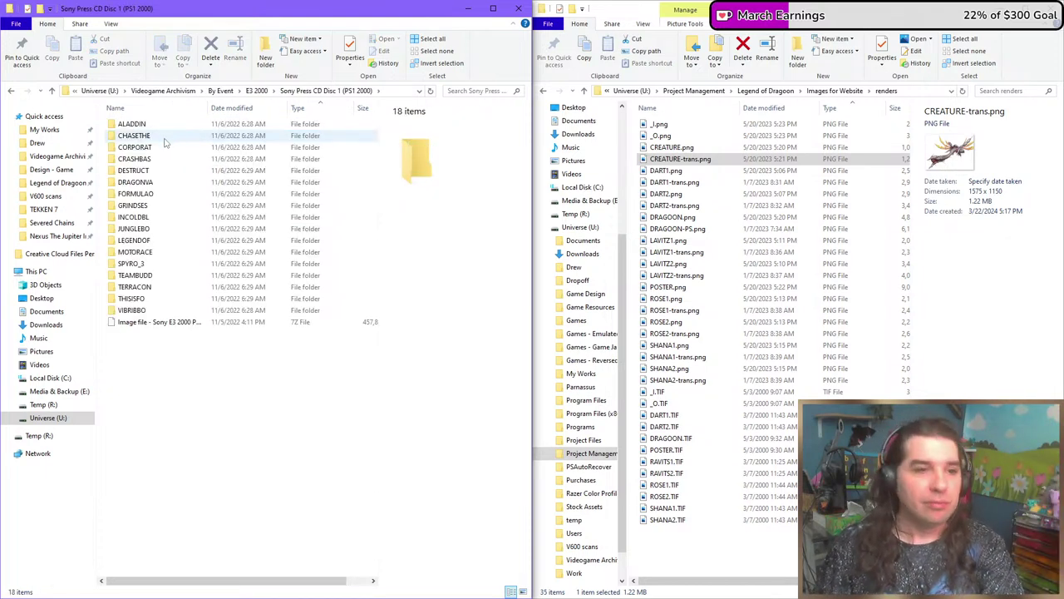
{"action": "left_click", "coordinate": [142, 243]}
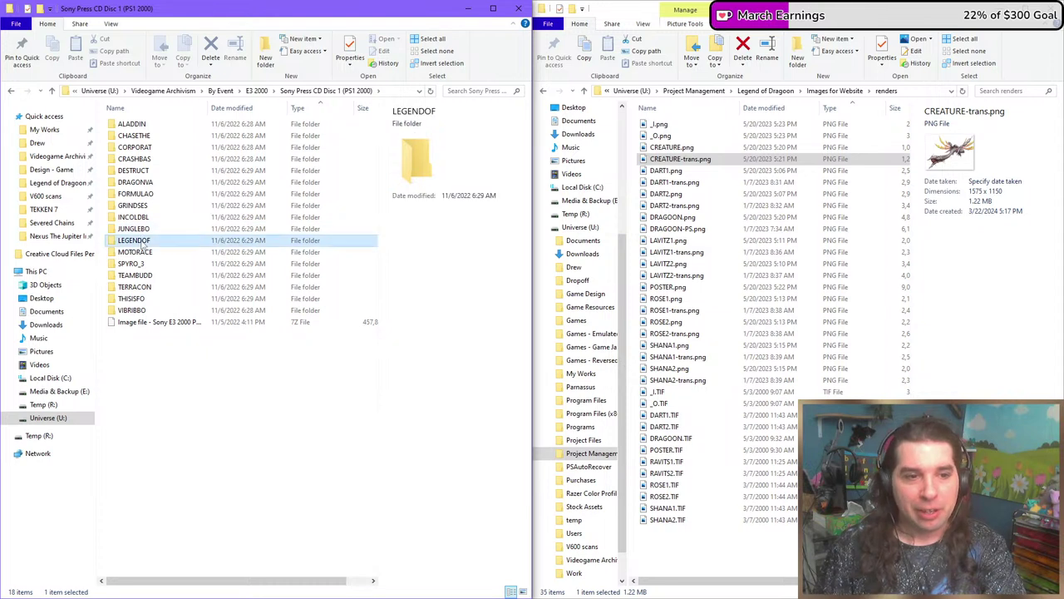
Open the CHARACTE folder inside LEGENDOF's ARTWORK folder on Sony Press CD Disc 1.
{"action": "double_click", "coordinate": [142, 243]}
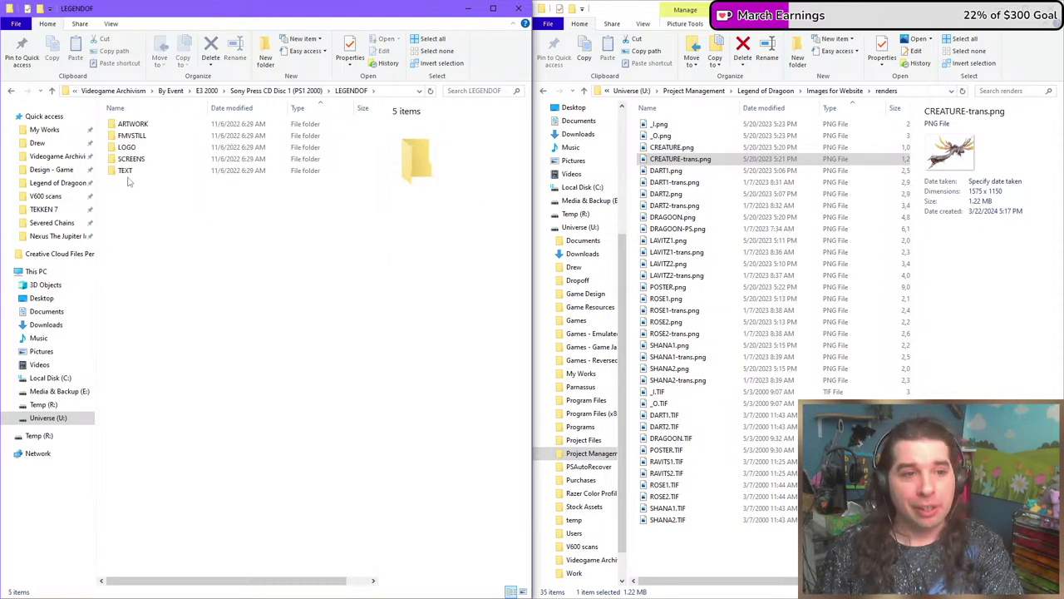
{"action": "double_click", "coordinate": [135, 125]}
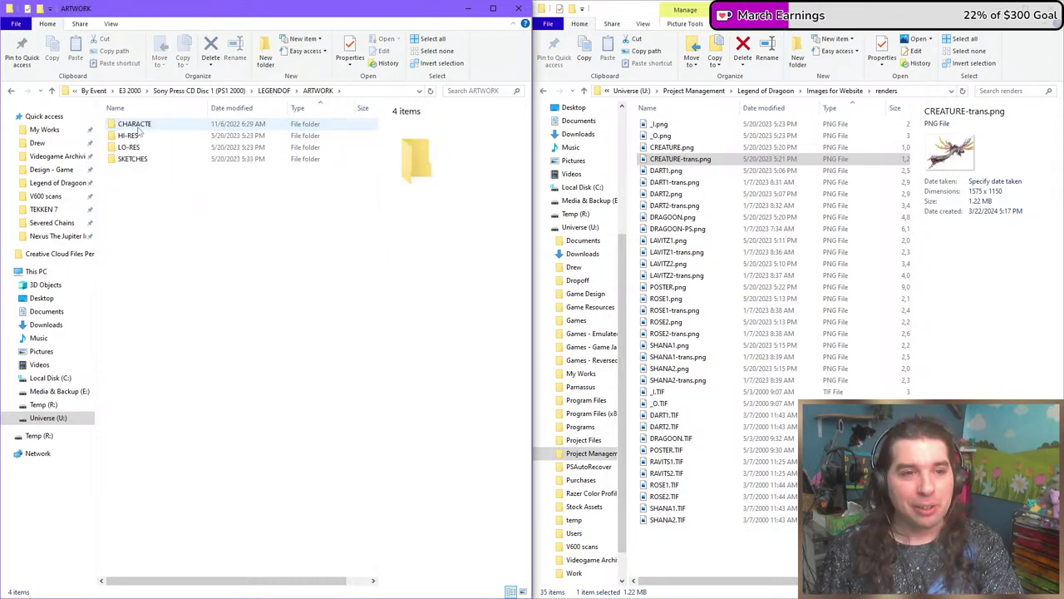
{"action": "left_click", "coordinate": [138, 126]}
{"action": "double_click", "coordinate": [139, 126]}
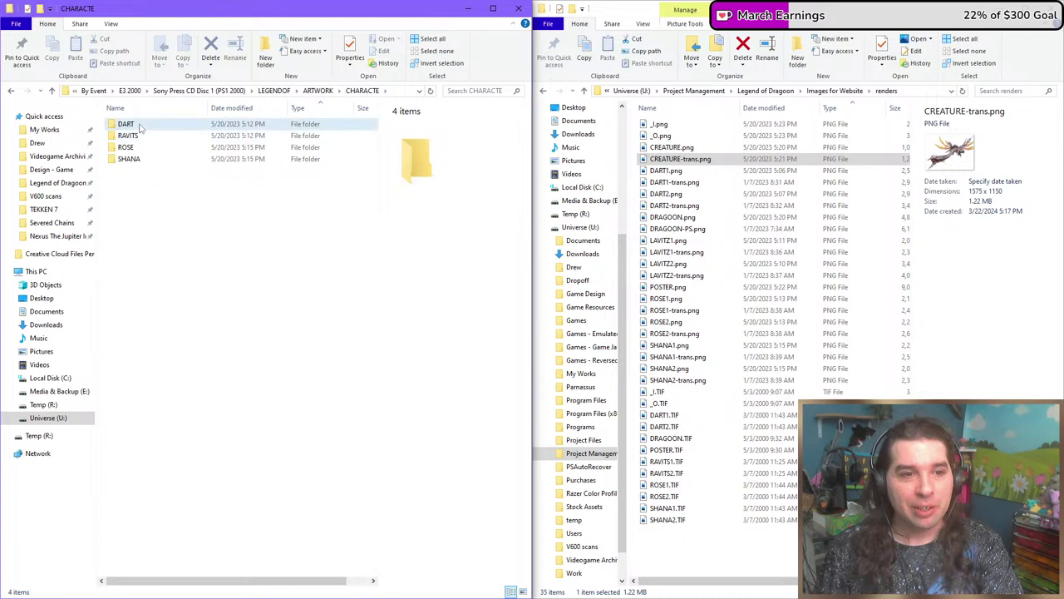
Look into the DART and RAVITS character folders, preview RAVITS2.TIF, and return to CHARACTE.
{"action": "double_click", "coordinate": [133, 125]}
{"action": "key", "text": "alt+Left"}
{"action": "double_click", "coordinate": [133, 135]}
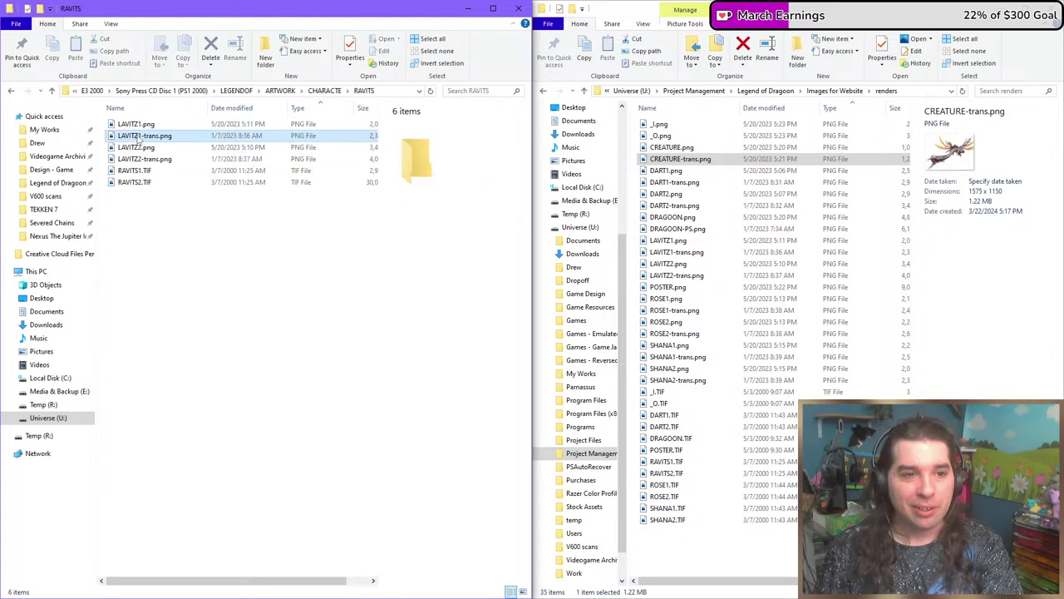
{"action": "left_click", "coordinate": [137, 137]}
{"action": "left_click", "coordinate": [135, 182]}
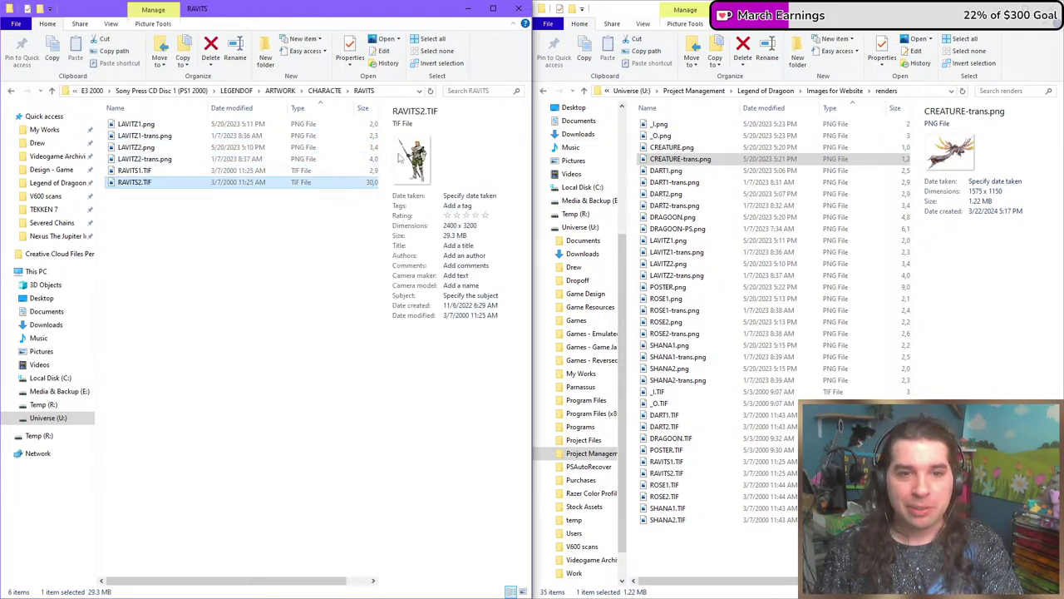
{"action": "key", "text": "alt+Left"}
Preview the images in the ROSE folder, check the SHANA folder, and go back up to ARTWORK.
{"action": "double_click", "coordinate": [137, 147]}
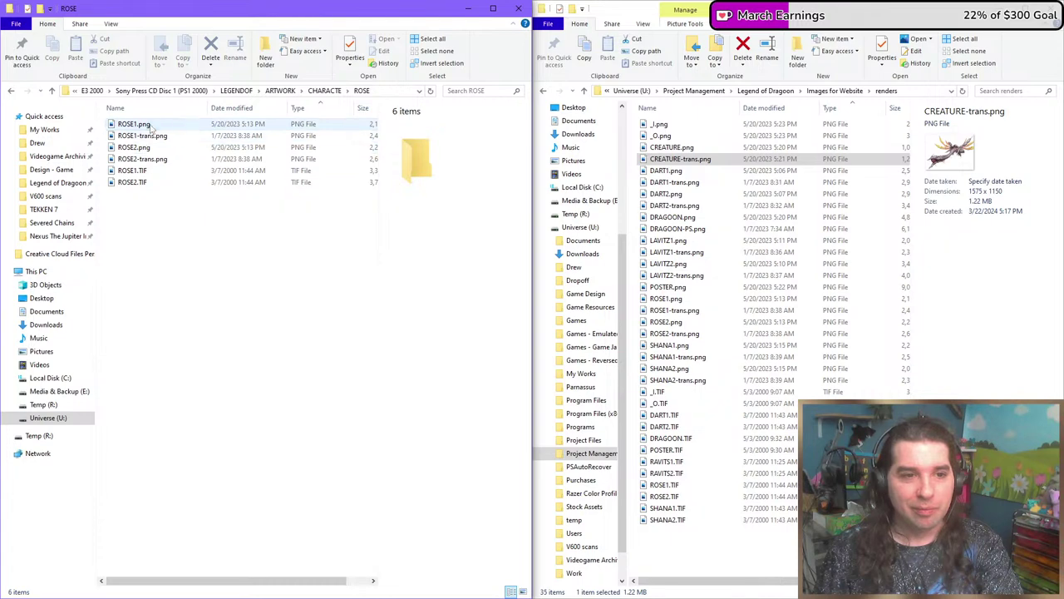
{"action": "left_click", "coordinate": [142, 124]}
{"action": "left_click", "coordinate": [134, 182]}
{"action": "key", "text": "alt+Left"}
{"action": "double_click", "coordinate": [140, 159]}
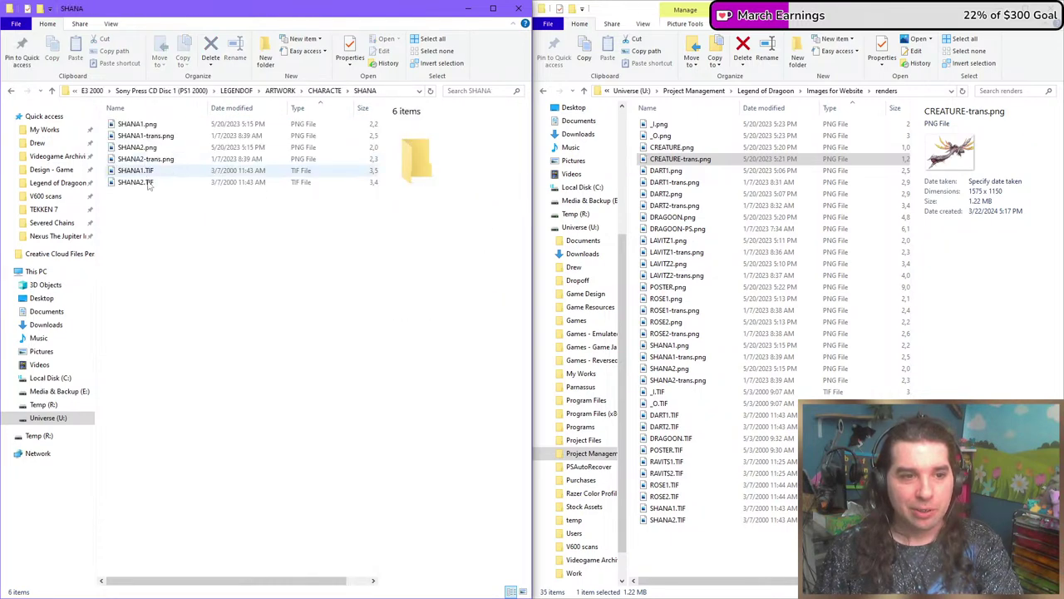
{"action": "key", "text": "alt+Left"}
{"action": "key", "text": "alt+Up"}
Preview the creature, dragoon and poster images in the HI-RES folder, ending with POSTER.png, and return to ARTWORK.
{"action": "double_click", "coordinate": [152, 135]}
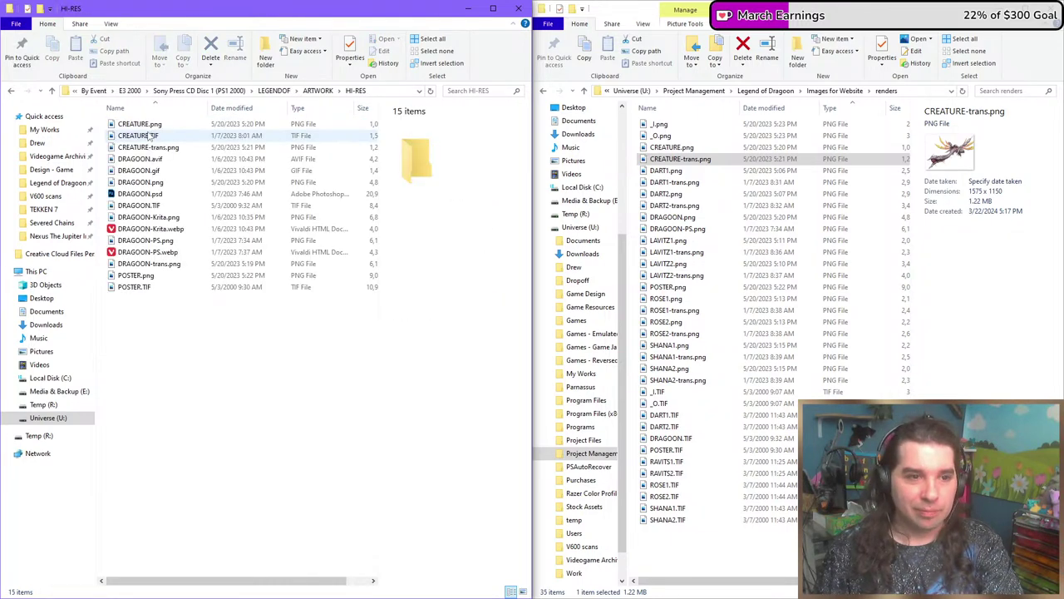
{"action": "left_click", "coordinate": [140, 124]}
{"action": "left_click", "coordinate": [137, 135]}
{"action": "left_click", "coordinate": [138, 171]}
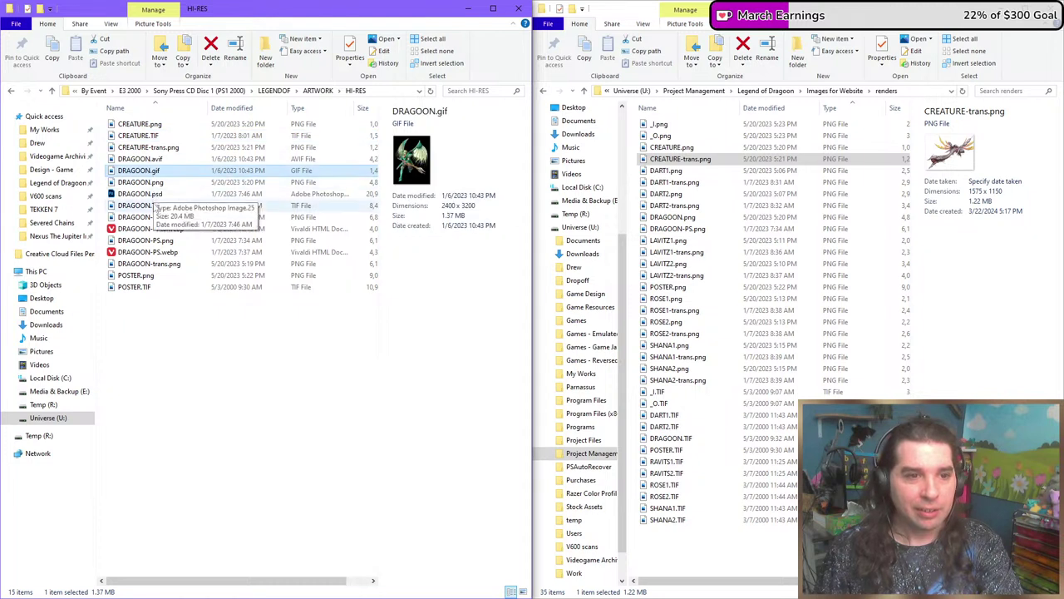
{"action": "left_click", "coordinate": [153, 217]}
{"action": "left_click", "coordinate": [149, 241]}
{"action": "left_click", "coordinate": [158, 275]}
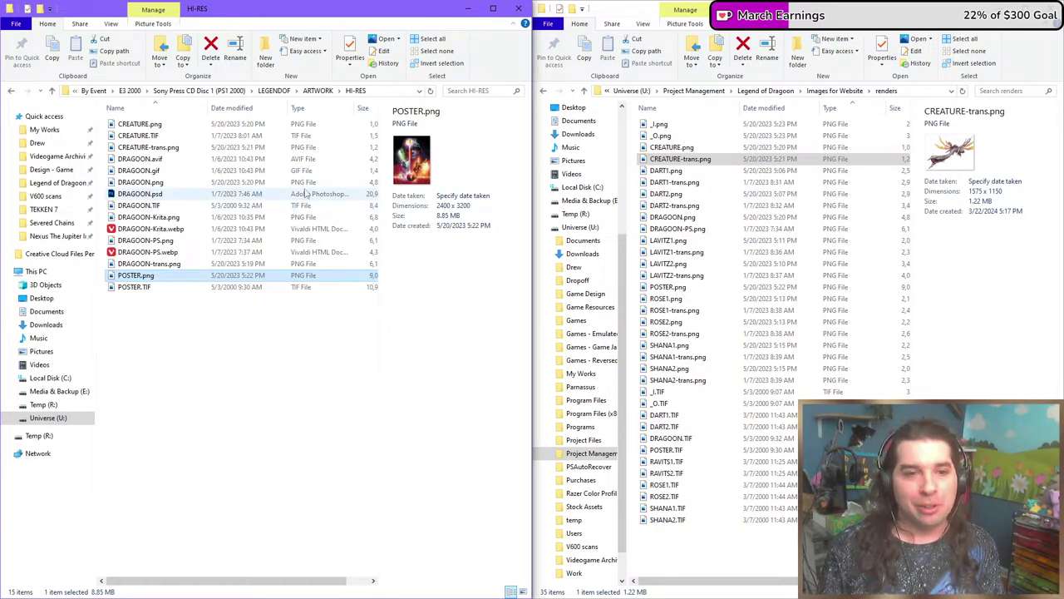
{"action": "key", "text": "BackSpace"}
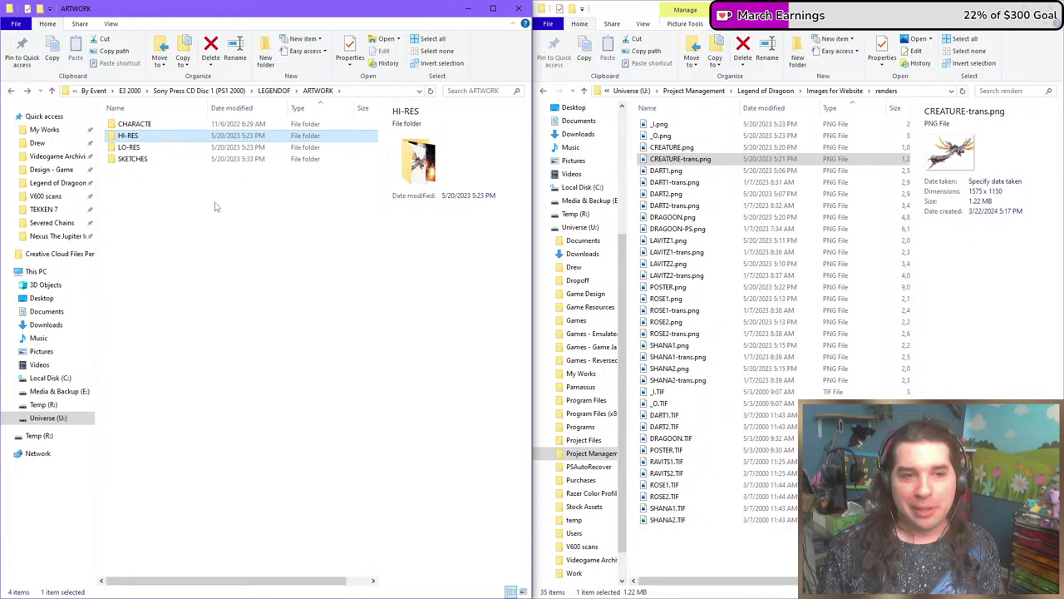
Preview the _I and _O images in the LO-RES folder in both PNG and TIF formats, and return to ARTWORK.
{"action": "double_click", "coordinate": [186, 147]}
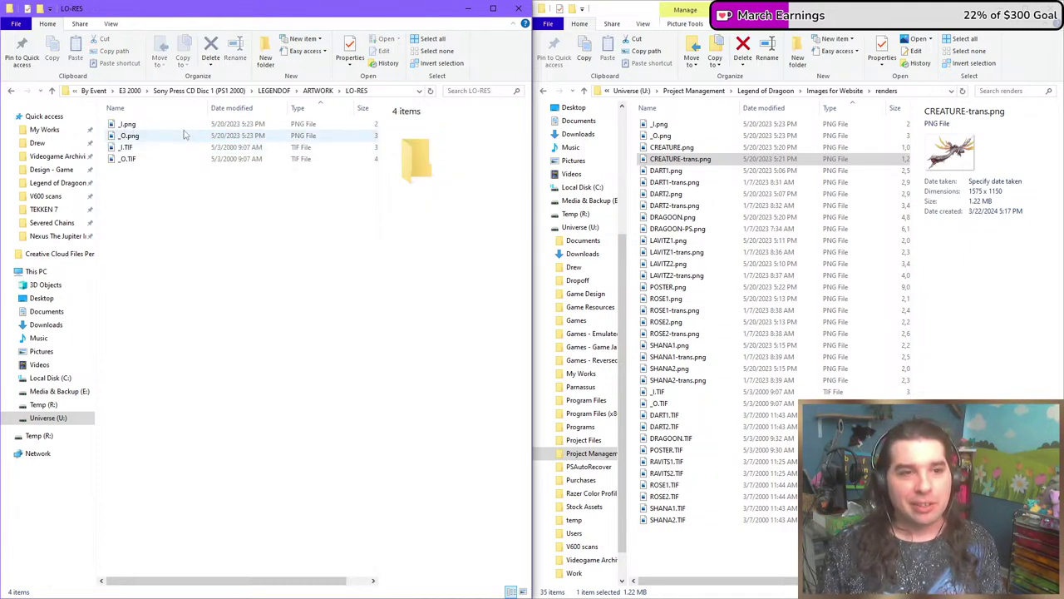
{"action": "left_click", "coordinate": [186, 134]}
{"action": "key", "text": "Down"}
{"action": "key", "text": "Down"}
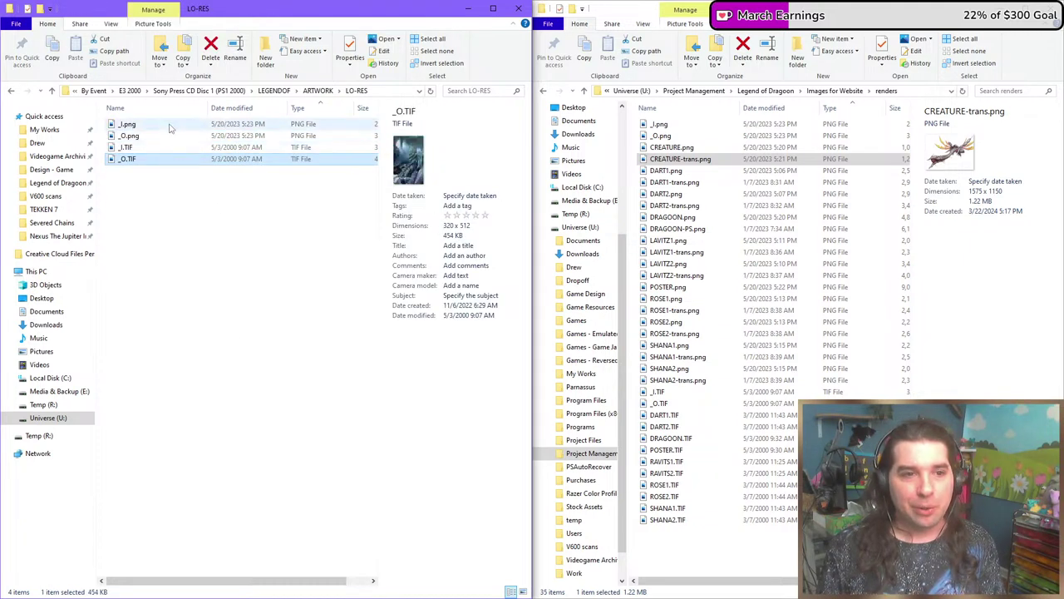
{"action": "left_click", "coordinate": [170, 127]}
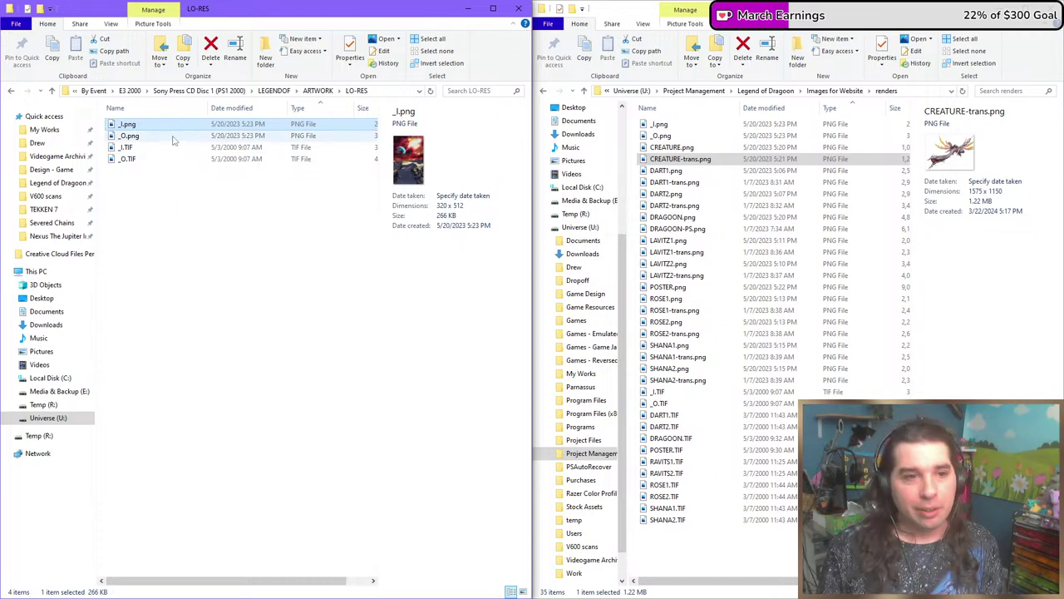
{"action": "left_click", "coordinate": [174, 138]}
{"action": "left_click", "coordinate": [169, 149]}
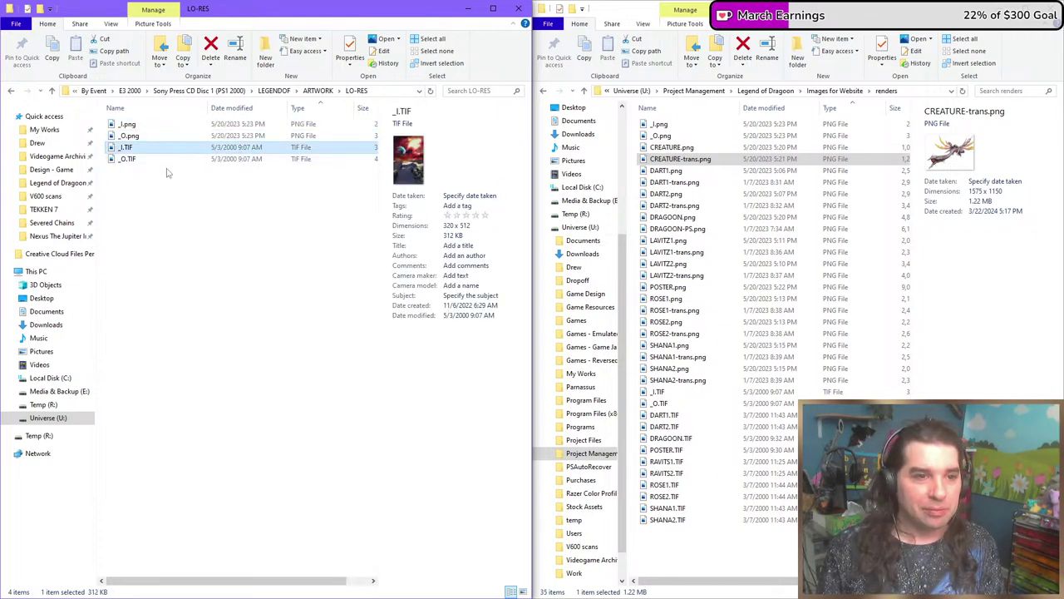
{"action": "key", "text": "Down"}
{"action": "key", "text": "BackSpace"}
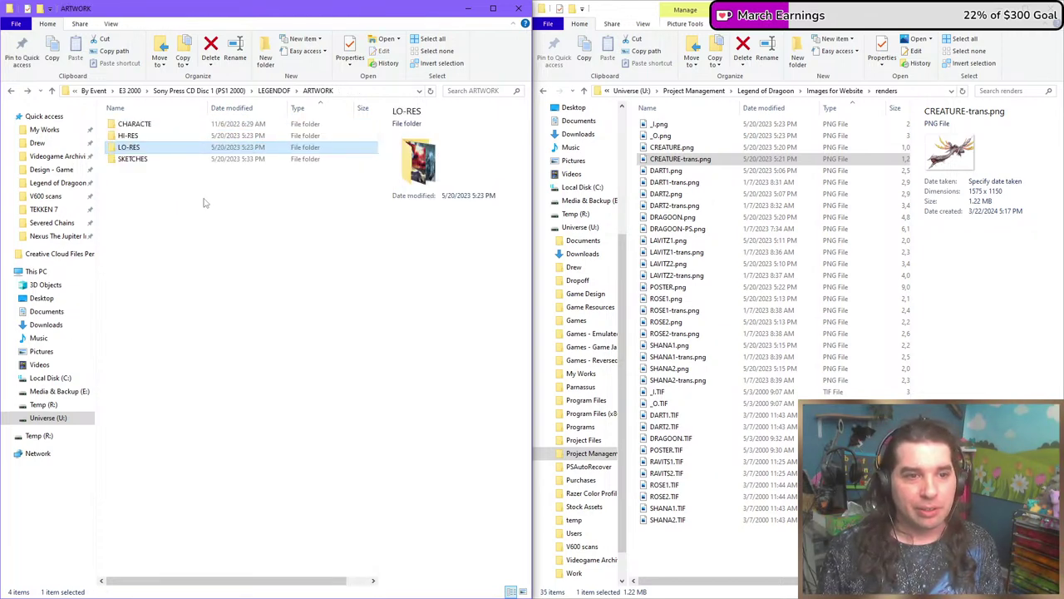
Open the SKETCHES folder and view LANDSCPE.png at full size.
{"action": "double_click", "coordinate": [211, 162]}
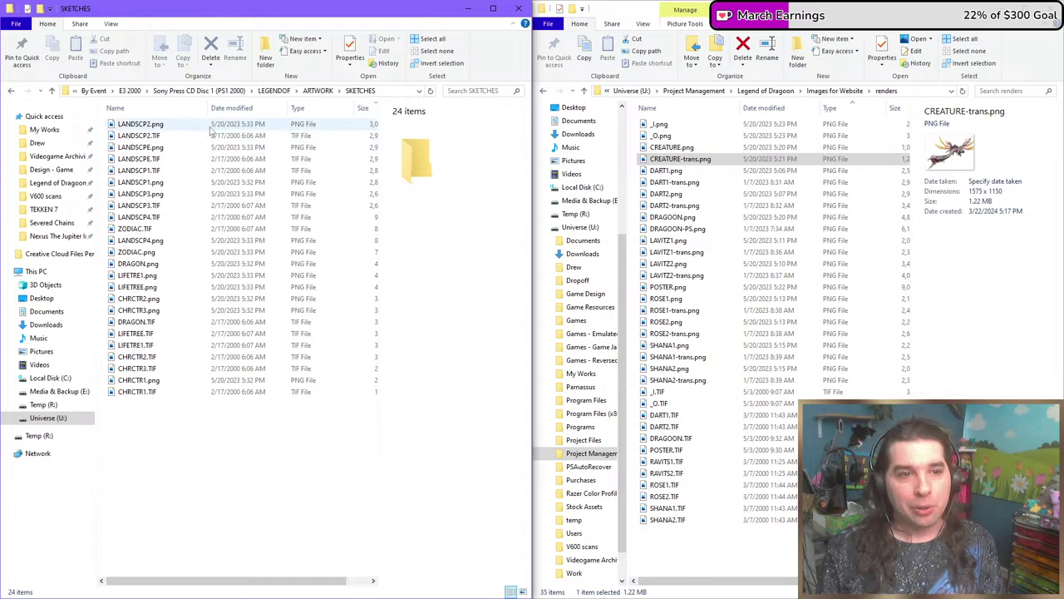
{"action": "left_click", "coordinate": [146, 125]}
{"action": "key", "text": "ctrl+a"}
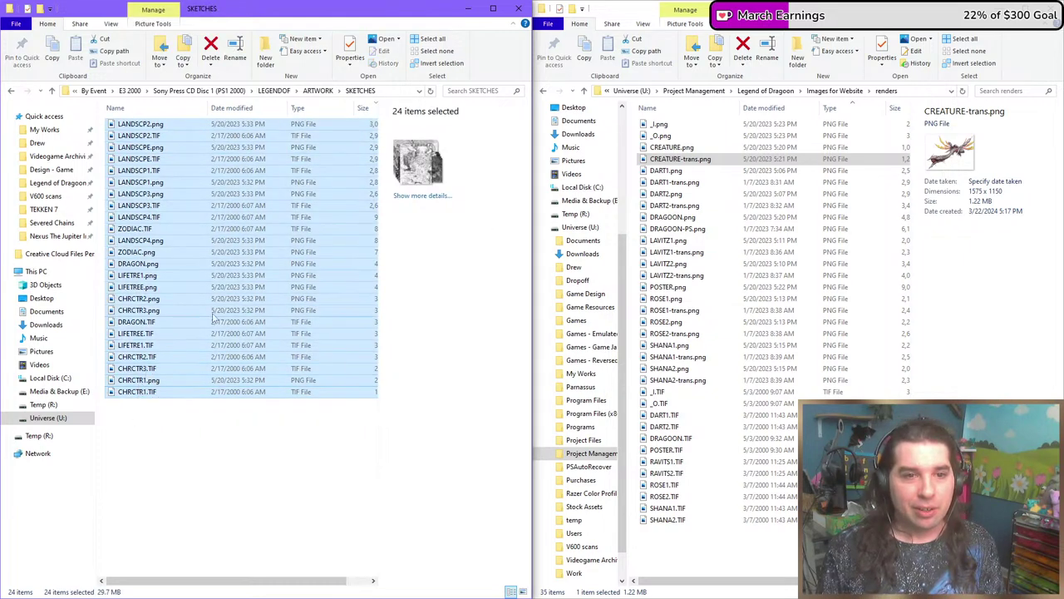
{"action": "left_click", "coordinate": [197, 264]}
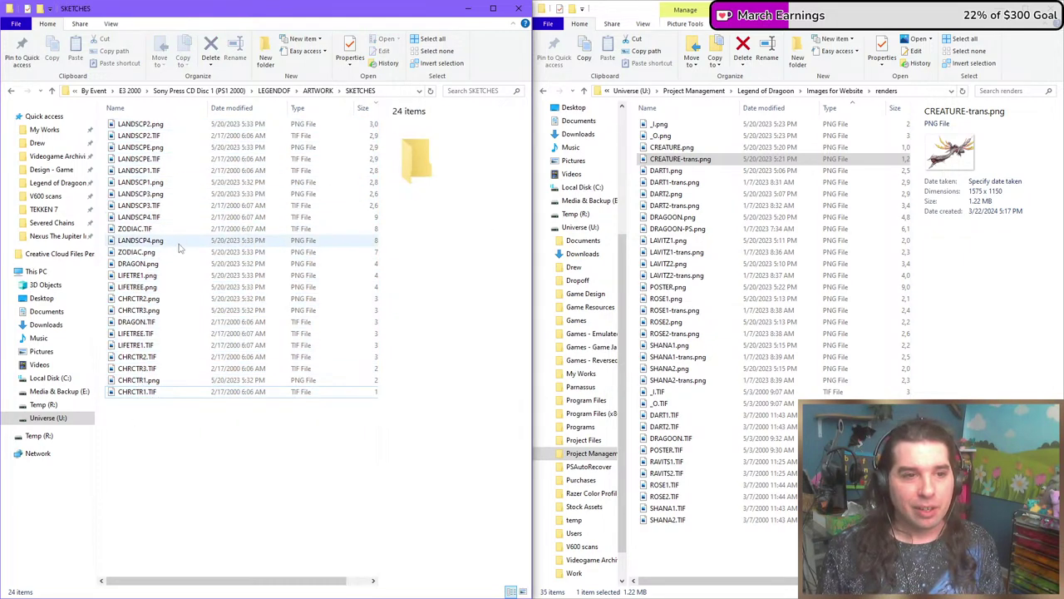
{"action": "left_click", "coordinate": [158, 148]}
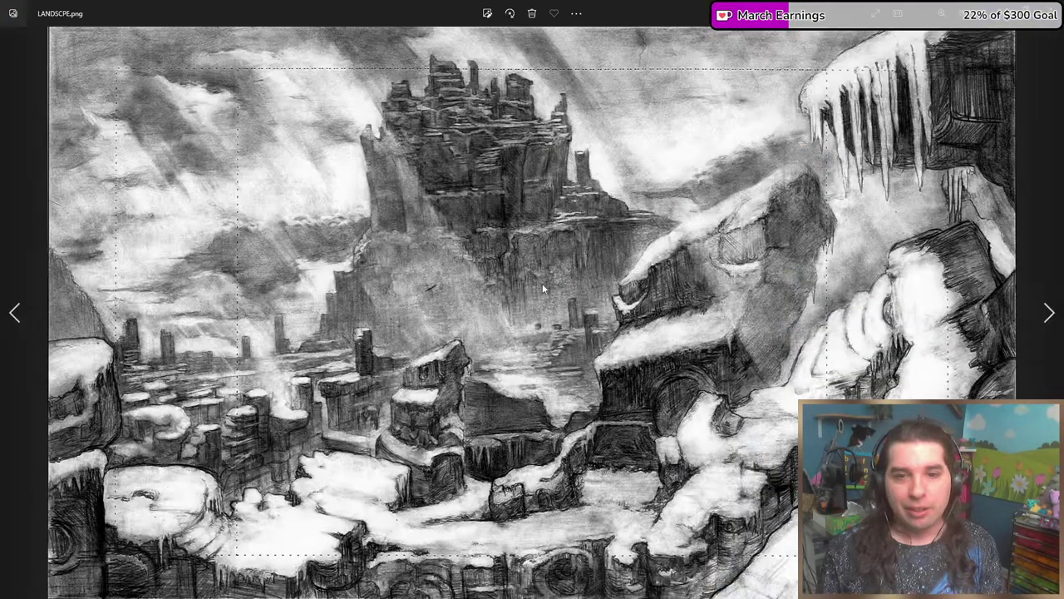
Page through the remaining landscape sketches to LIFETREE.png and close the image viewer.
{"action": "key", "text": "Right"}
{"action": "key", "text": "Right"}
{"action": "key", "text": "Right"}
{"action": "key", "text": "Right"}
{"action": "key", "text": "Right"}
{"action": "key", "text": "Right"}
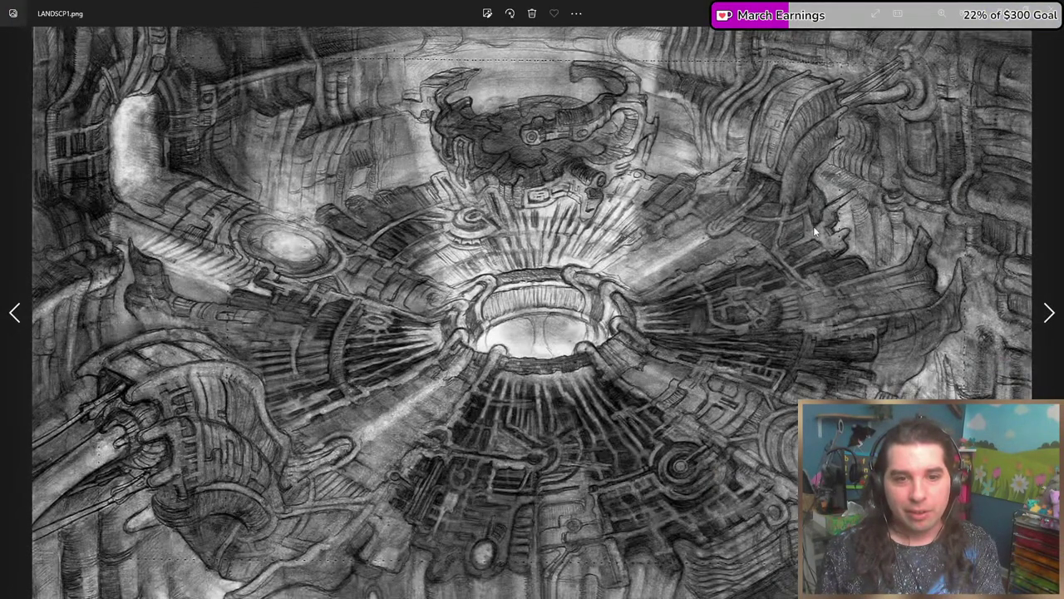
{"action": "key", "text": "Right"}
{"action": "key", "text": "Right"}
{"action": "key", "text": "Right"}
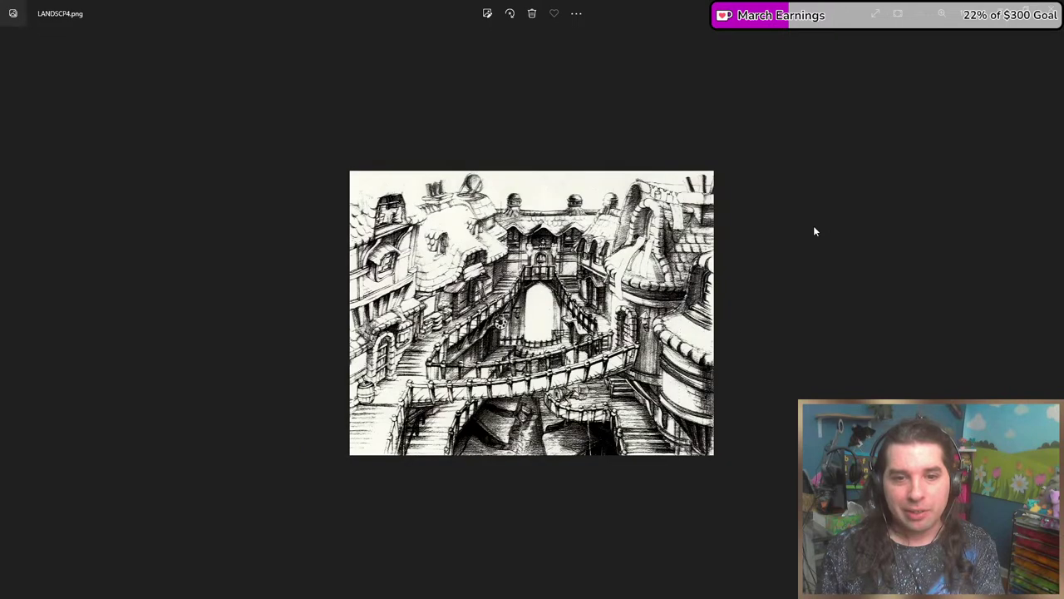
{"action": "key", "text": "Right"}
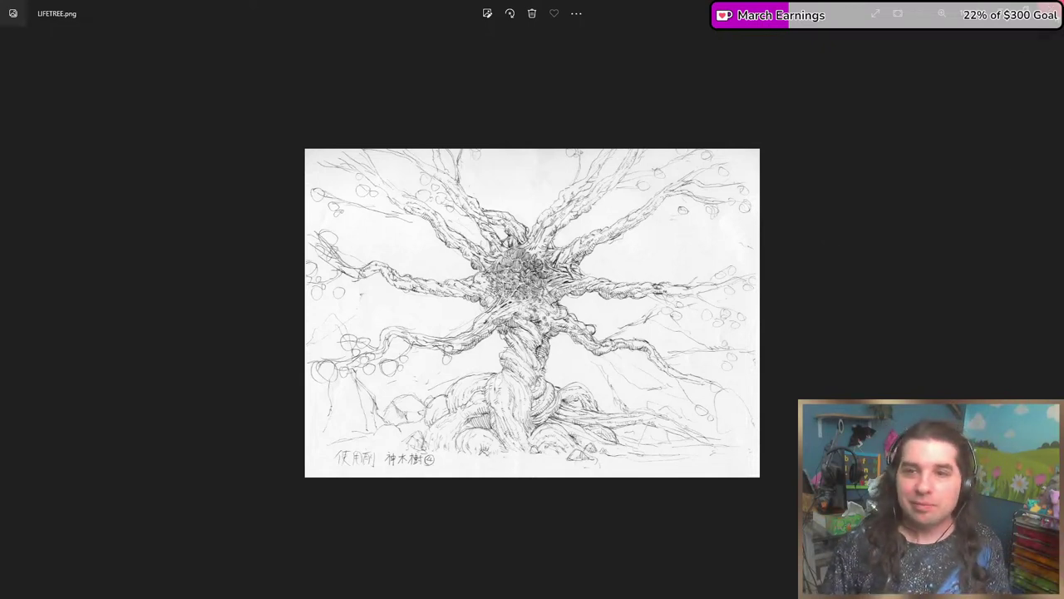
{"action": "left_click", "coordinate": [1052, 12]}
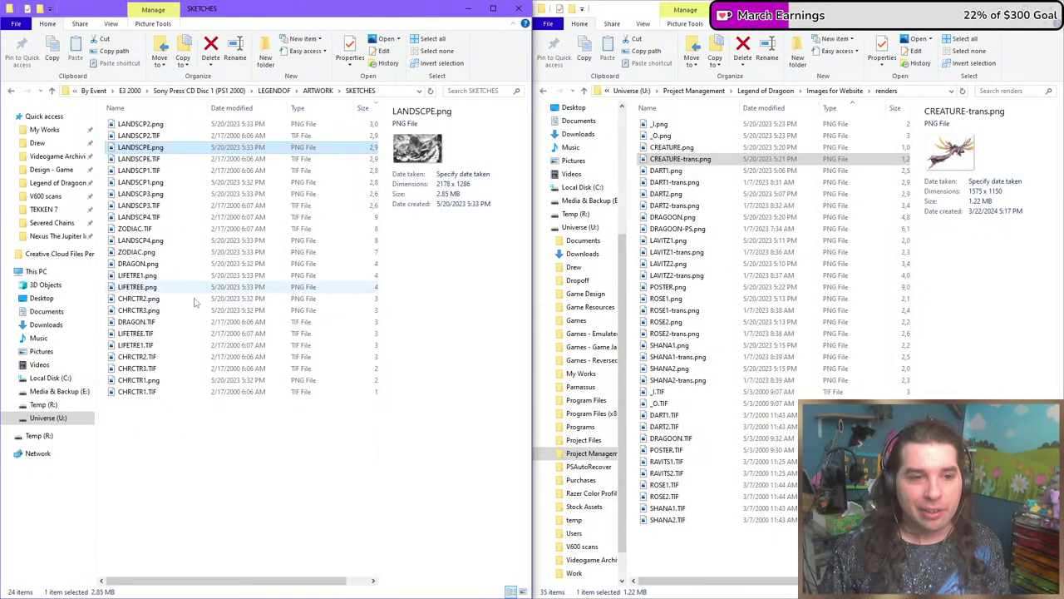
Open DRAGON.TIF and examine the dragon's head and the tentacled growth on its neck up close.
{"action": "left_click", "coordinate": [158, 322]}
{"action": "key", "text": "Return"}
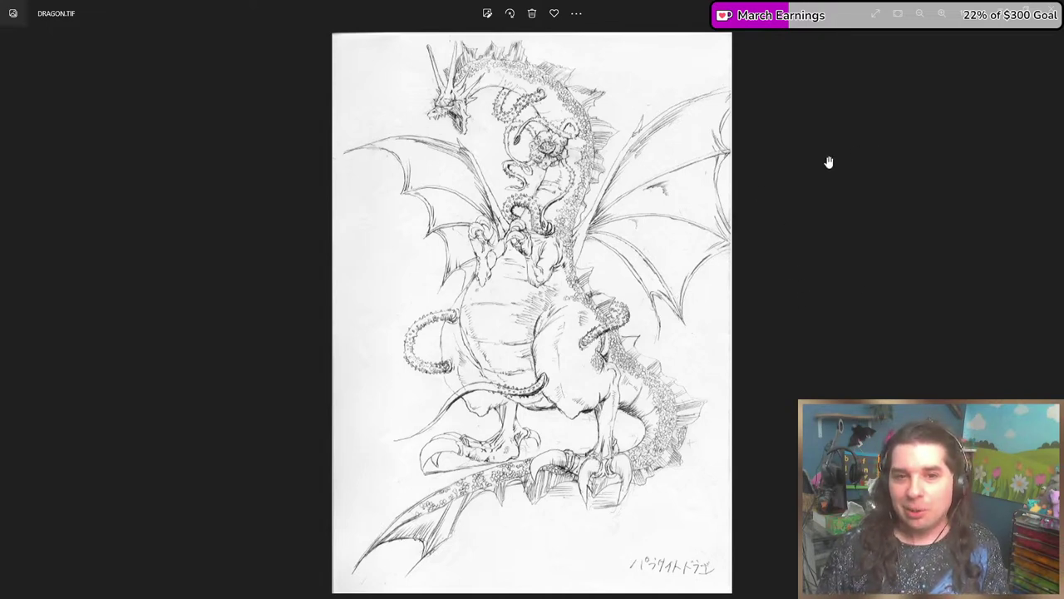
{"action": "scroll", "coordinate": [702, 209], "scroll_direction": "up", "scroll_amount": 5}
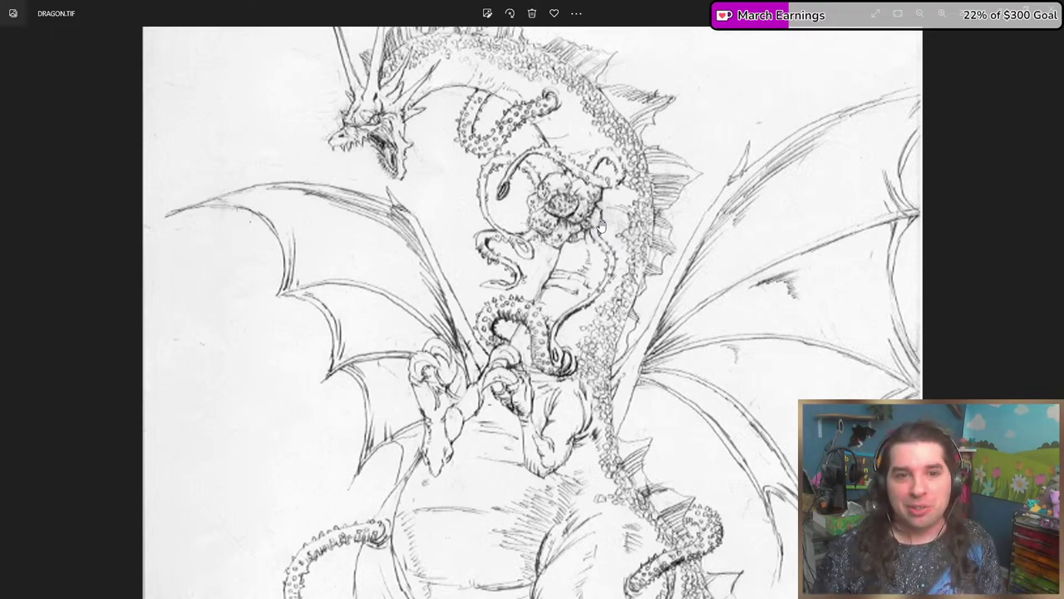
{"action": "scroll", "coordinate": [600, 225], "scroll_direction": "up", "scroll_amount": 6}
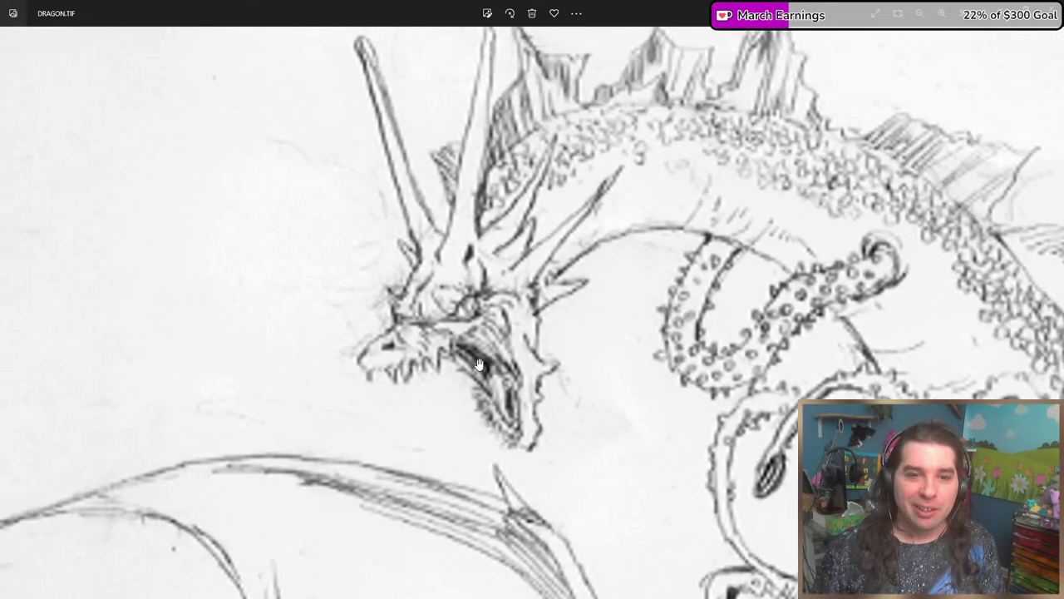
{"action": "left_click_drag", "start_coordinate": [599, 352], "coordinate": [676, 347]}
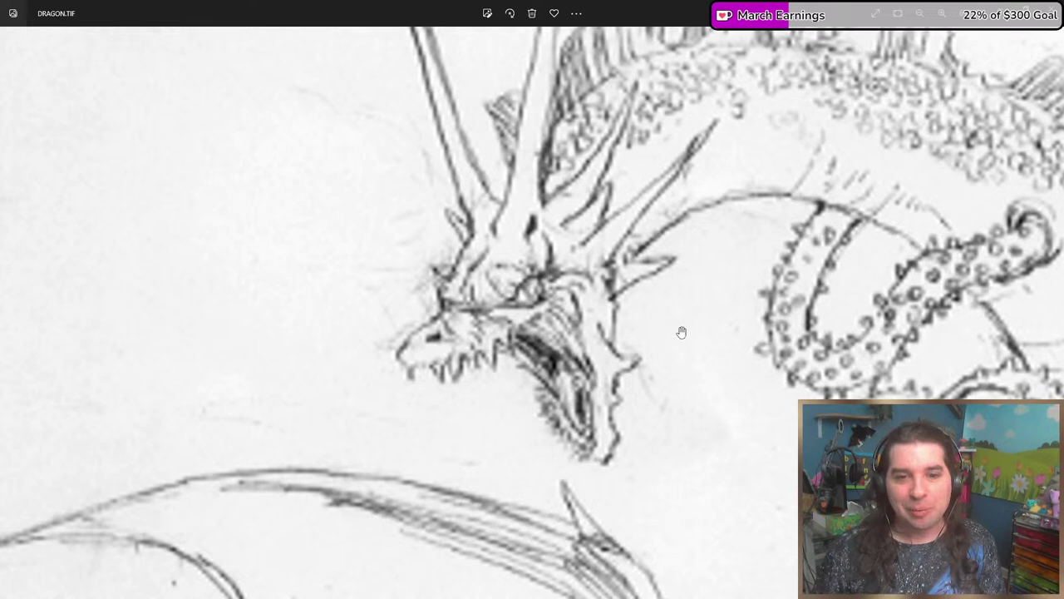
{"action": "left_click_drag", "start_coordinate": [681, 332], "coordinate": [385, 316]}
{"action": "scroll", "coordinate": [920, 269], "scroll_direction": "down", "scroll_amount": 5}
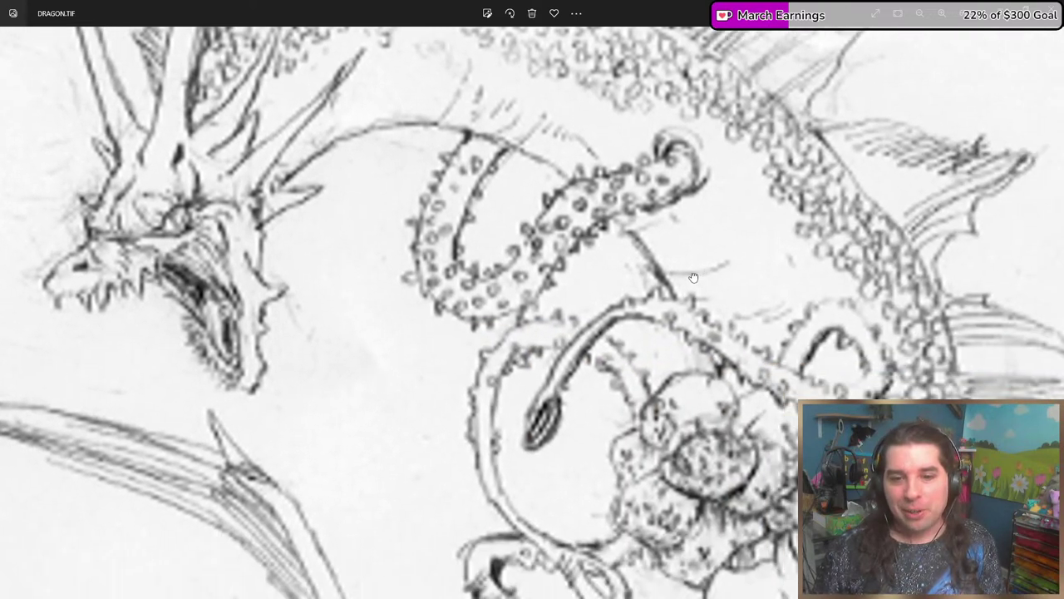
{"action": "scroll", "coordinate": [626, 349], "scroll_direction": "down", "scroll_amount": 5}
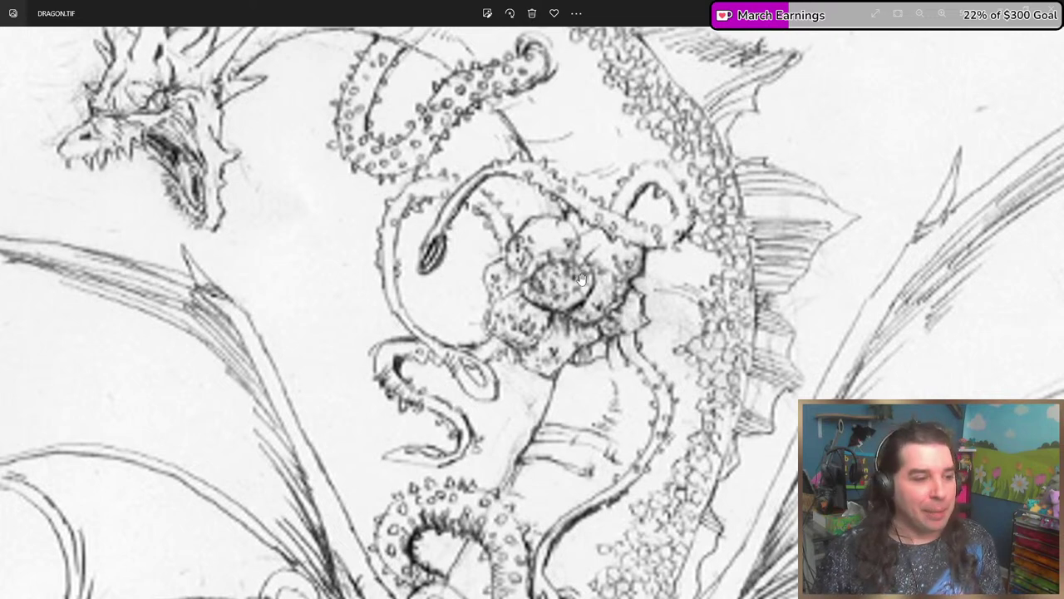
{"action": "scroll", "coordinate": [574, 276], "scroll_direction": "down", "scroll_amount": 2}
Examine the dragon's belly, tentacles and feet in close-up, view the whole sketch, close it, and return to the ARTWORK folder.
{"action": "left_click_drag", "start_coordinate": [517, 380], "coordinate": [622, 204]}
{"action": "left_click_drag", "start_coordinate": [593, 303], "coordinate": [653, 205]}
{"action": "mouse_move", "coordinate": [548, 311]}
{"action": "left_mouse_down"}
{"action": "mouse_move", "coordinate": [511, 250]}
{"action": "mouse_move", "coordinate": [522, 255]}
{"action": "left_mouse_up"}
{"action": "left_click_drag", "start_coordinate": [596, 426], "coordinate": [613, 162]}
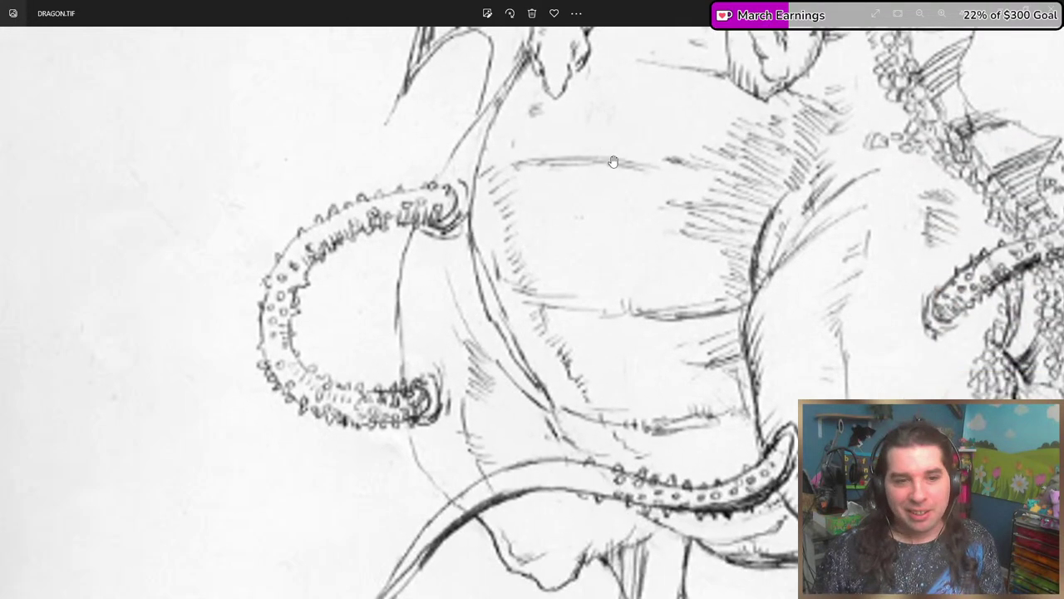
{"action": "left_click_drag", "start_coordinate": [696, 345], "coordinate": [570, 187]}
{"action": "left_click_drag", "start_coordinate": [598, 365], "coordinate": [619, 308]}
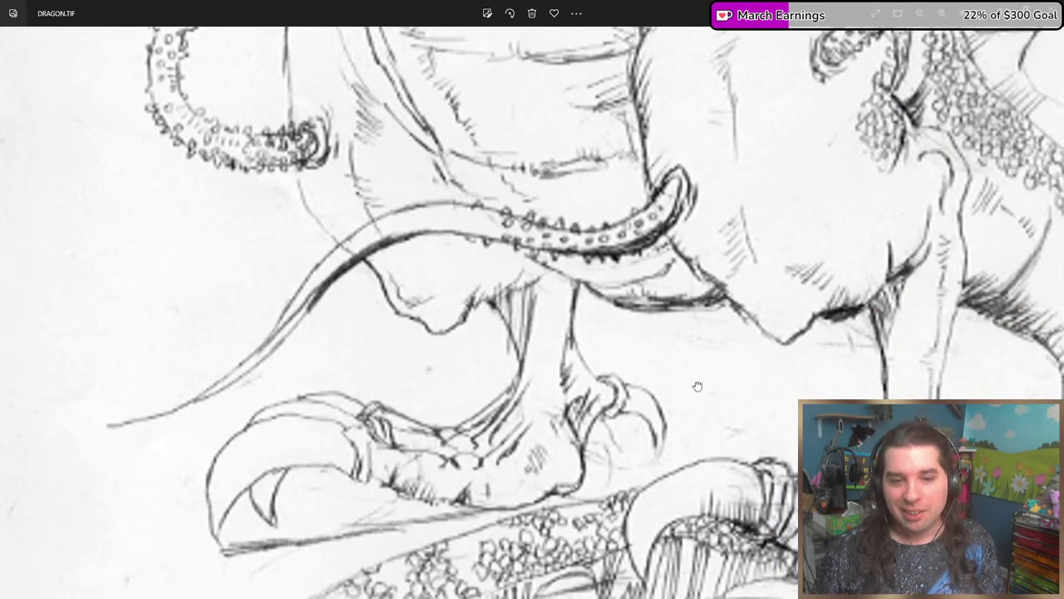
{"action": "left_click_drag", "start_coordinate": [696, 385], "coordinate": [551, 263]}
{"action": "scroll", "coordinate": [551, 263], "scroll_direction": "down", "scroll_amount": 5}
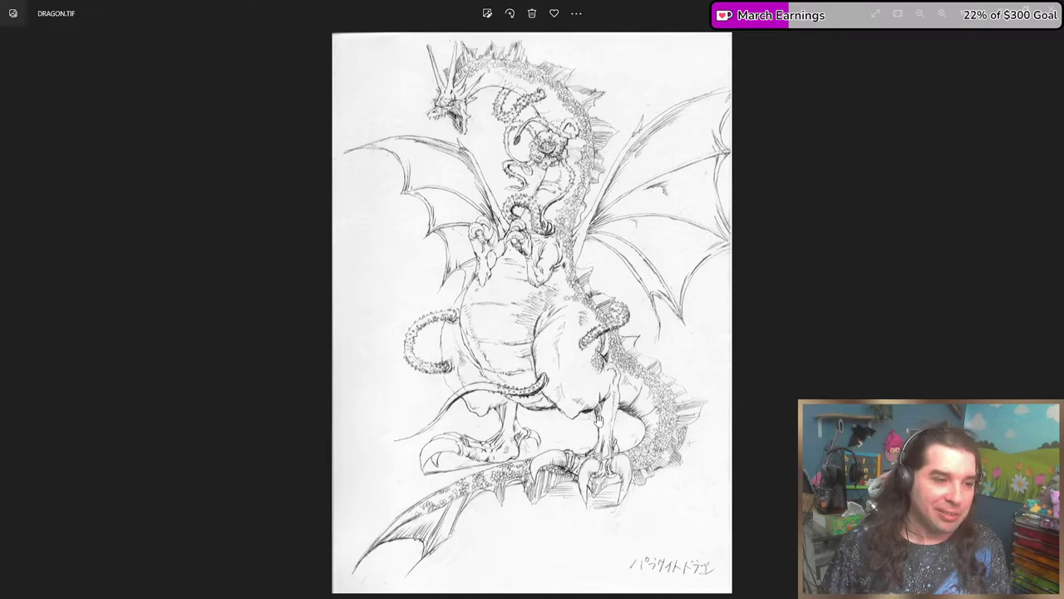
{"action": "left_click", "coordinate": [1052, 11]}
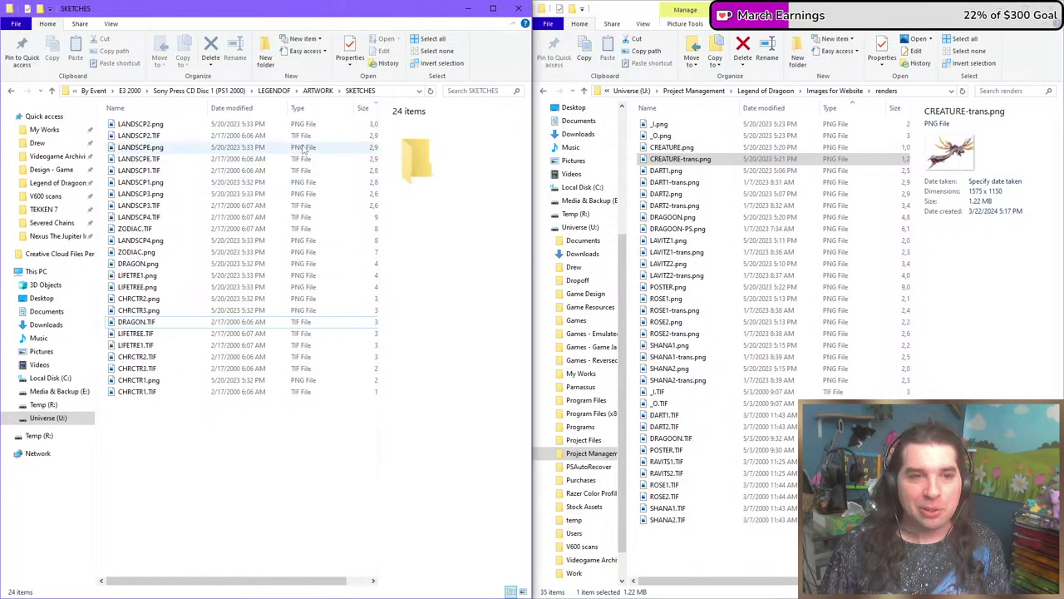
{"action": "left_click", "coordinate": [321, 91]}
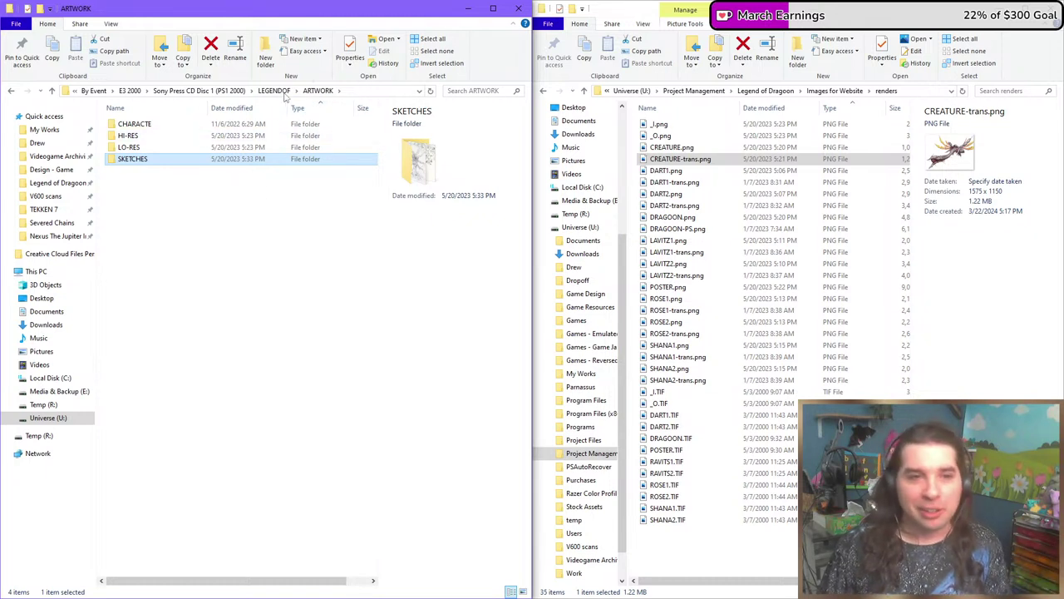
Check the CHARACTE and HI-RES folders inside ARTWORK, and go back up to the LEGENDOF folder.
{"action": "left_click", "coordinate": [141, 136]}
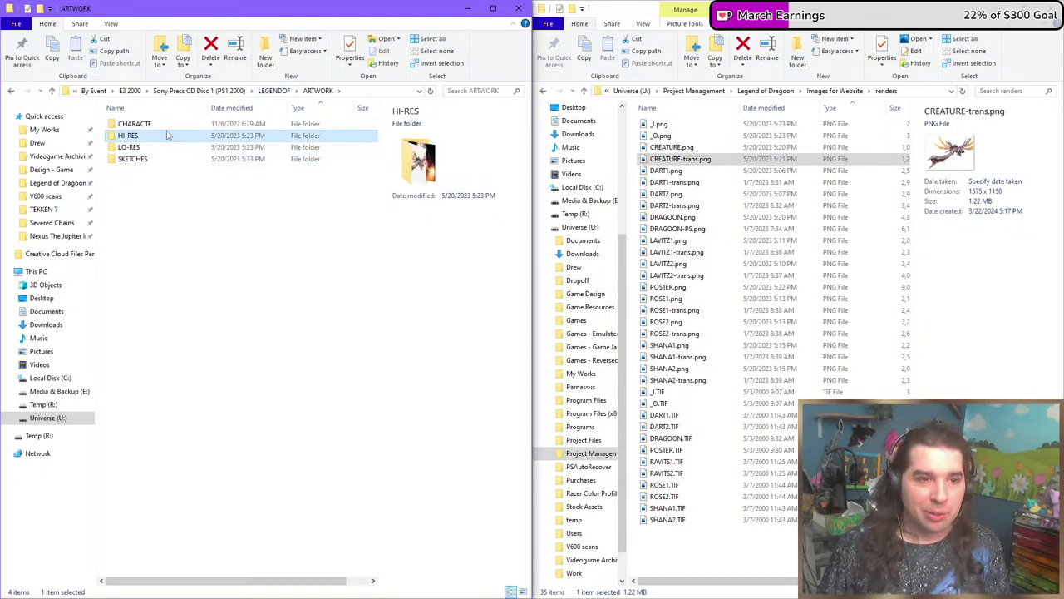
{"action": "double_click", "coordinate": [149, 124]}
{"action": "key", "text": "BackSpace"}
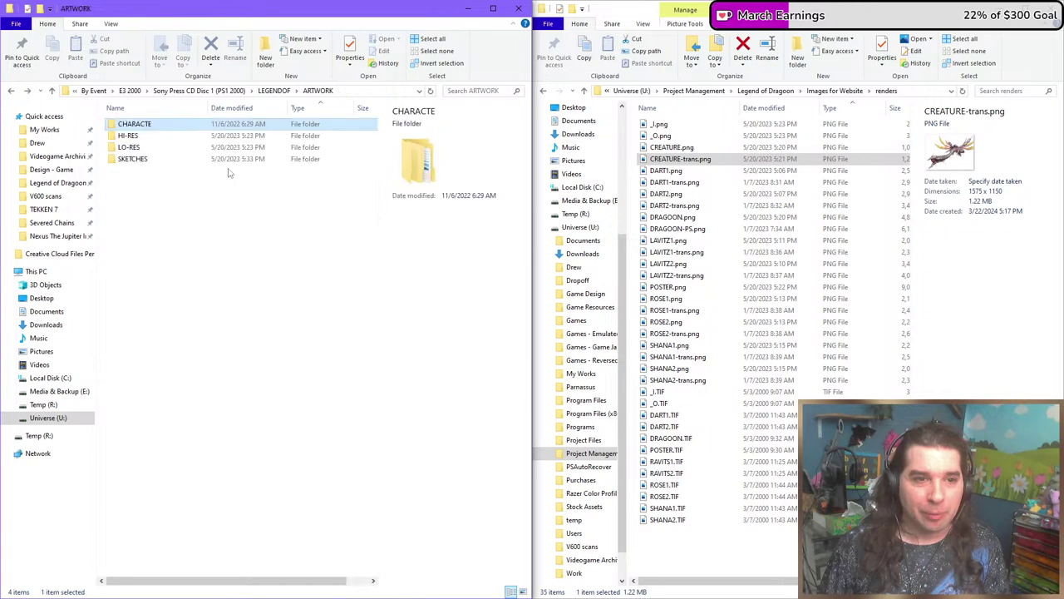
{"action": "double_click", "coordinate": [170, 137]}
{"action": "left_click", "coordinate": [308, 92]}
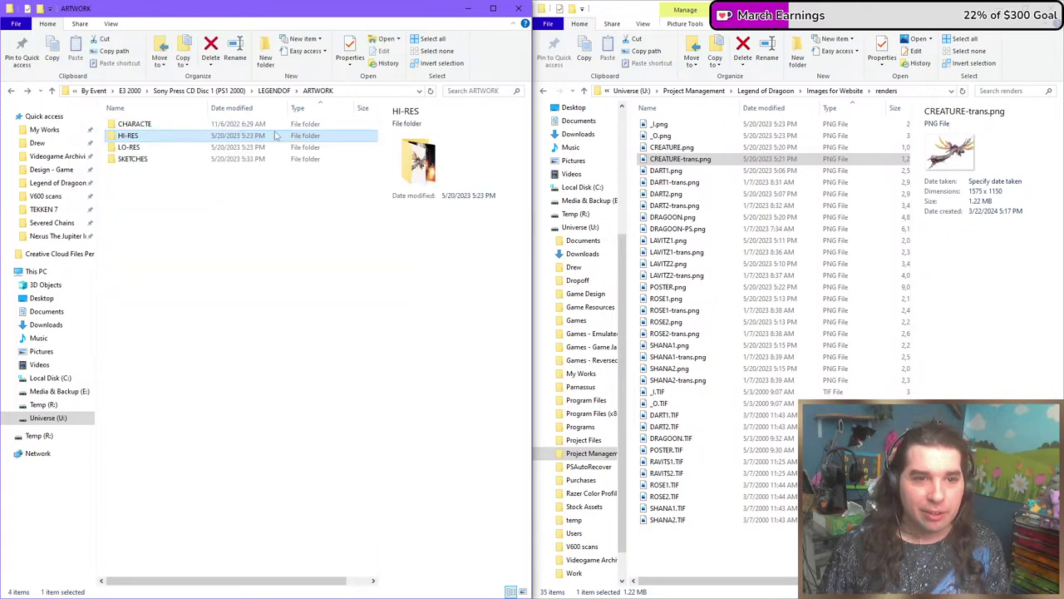
{"action": "left_click", "coordinate": [277, 92]}
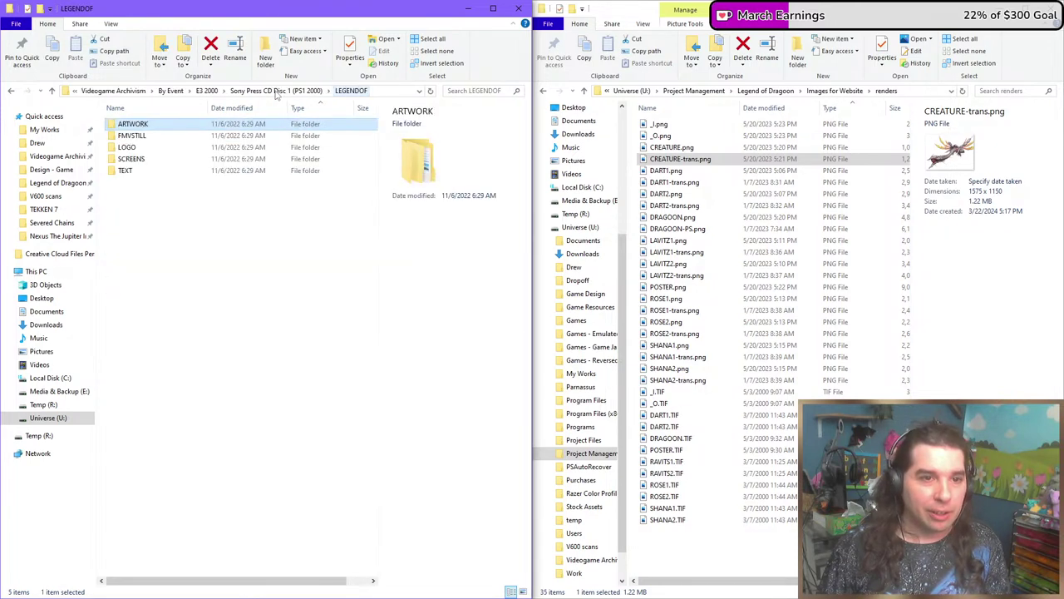
View the stills 18.TIF, 20.TIF and 37.TIF in the FMVSTILL folder, close the viewer and return to LEGENDOF.
{"action": "double_click", "coordinate": [137, 136]}
{"action": "double_click", "coordinate": [152, 125]}
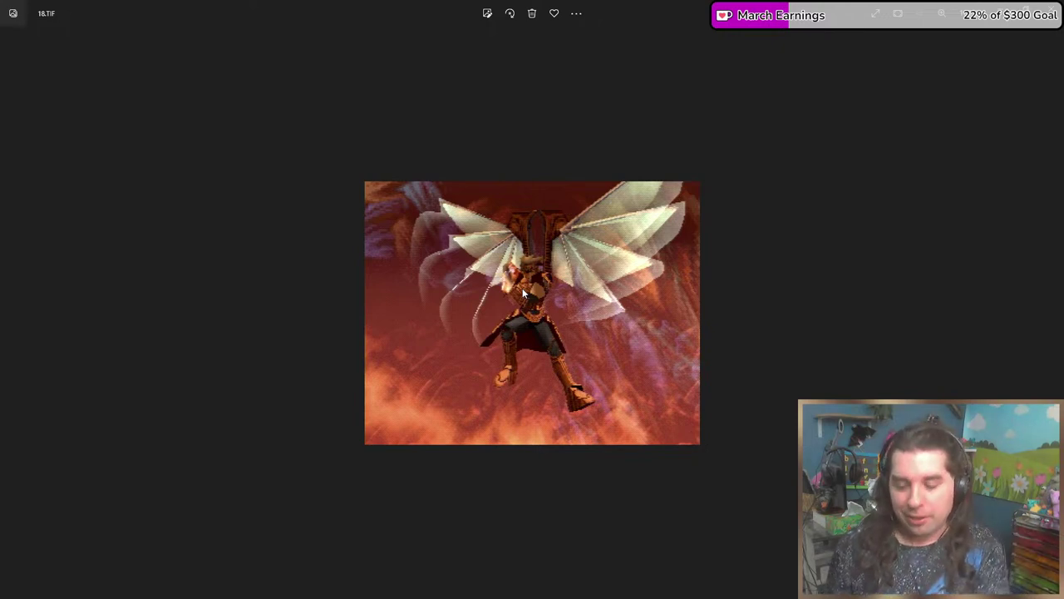
{"action": "key", "text": "Right"}
{"action": "key", "text": "Right"}
{"action": "key", "text": "Left"}
{"action": "key", "text": "Left"}
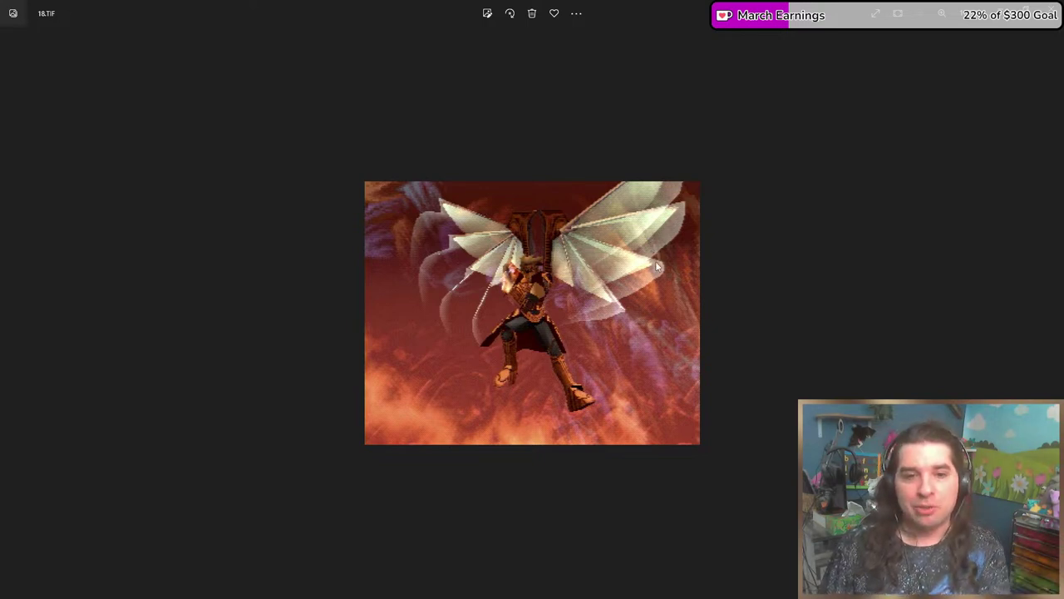
{"action": "key", "text": "Right"}
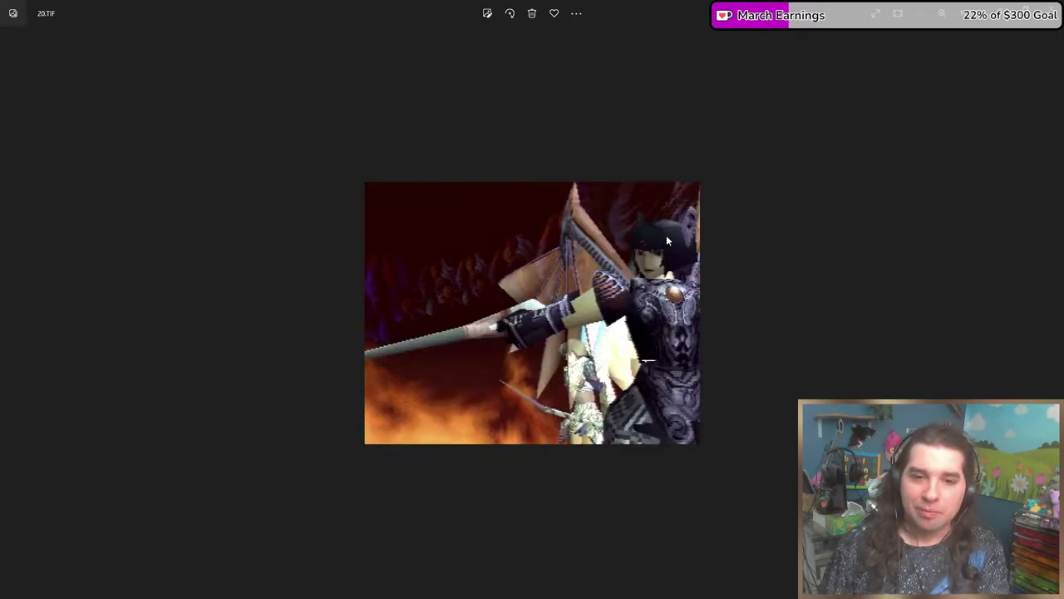
{"action": "key", "text": "Left"}
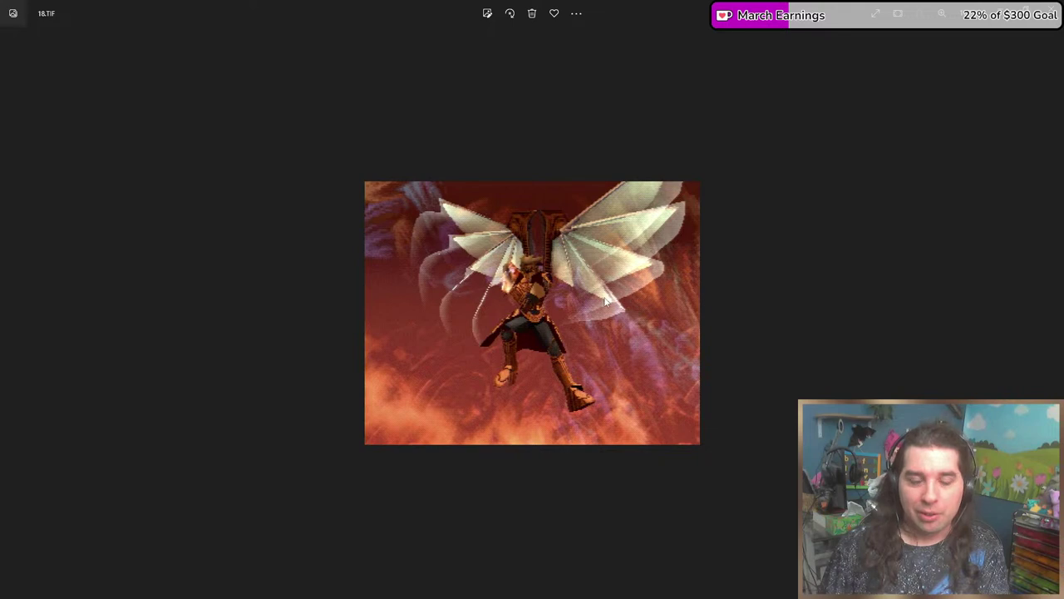
{"action": "key", "text": "Right"}
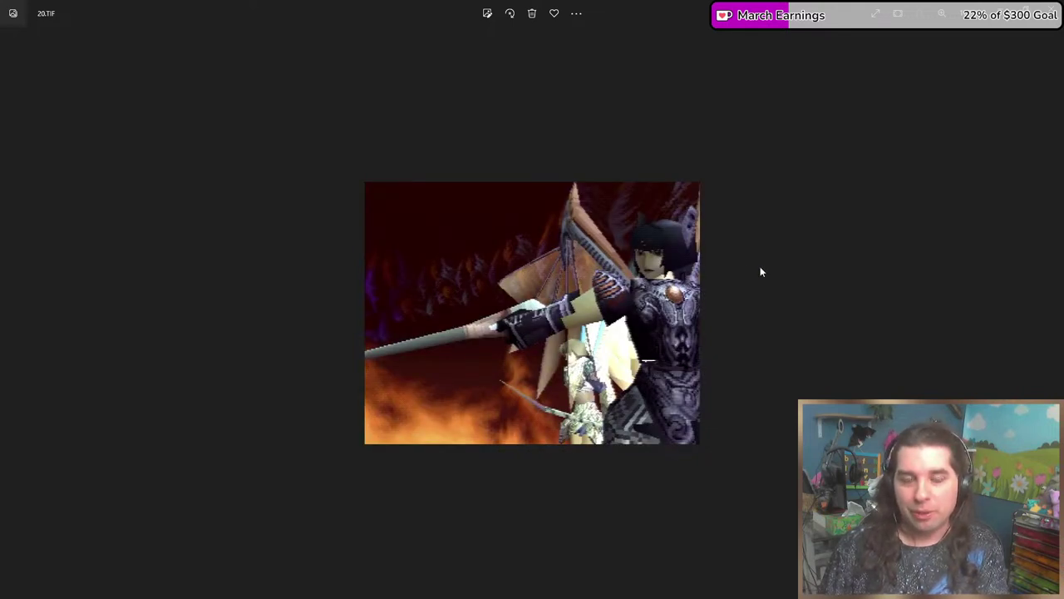
{"action": "key", "text": "Right"}
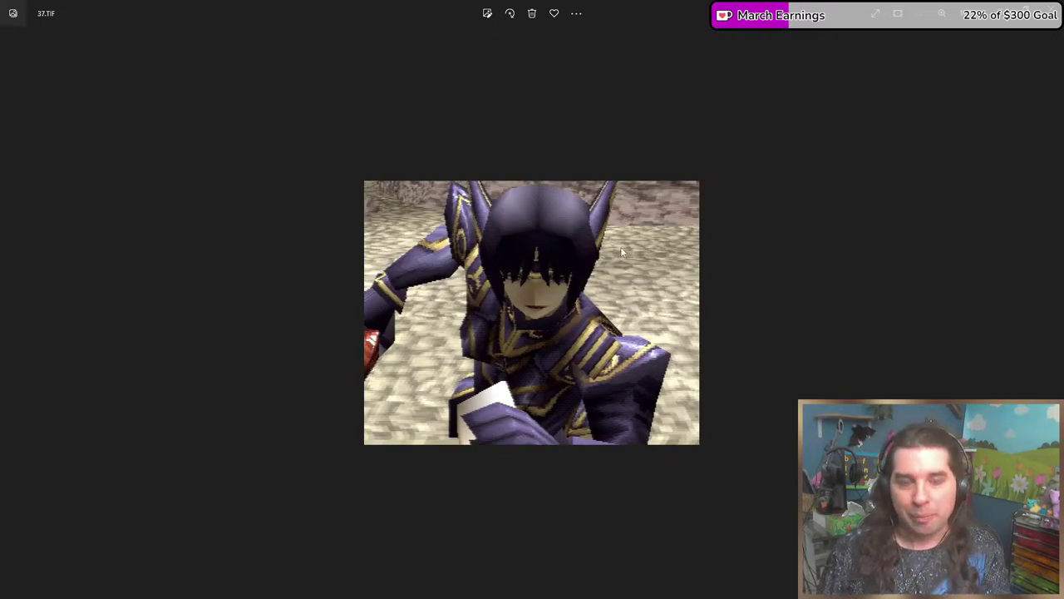
{"action": "left_click", "coordinate": [1050, 11]}
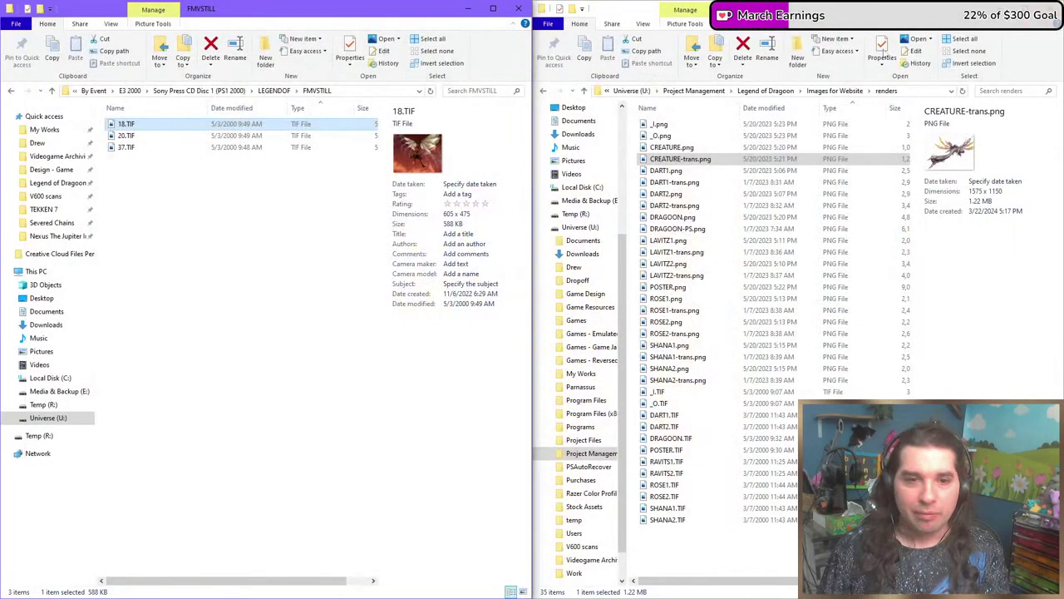
{"action": "key", "text": "BackSpace"}
Preview LODLOGO.TIF in the LOGO folder without opening it, and return to the LEGENDOF folder.
{"action": "double_click", "coordinate": [163, 151]}
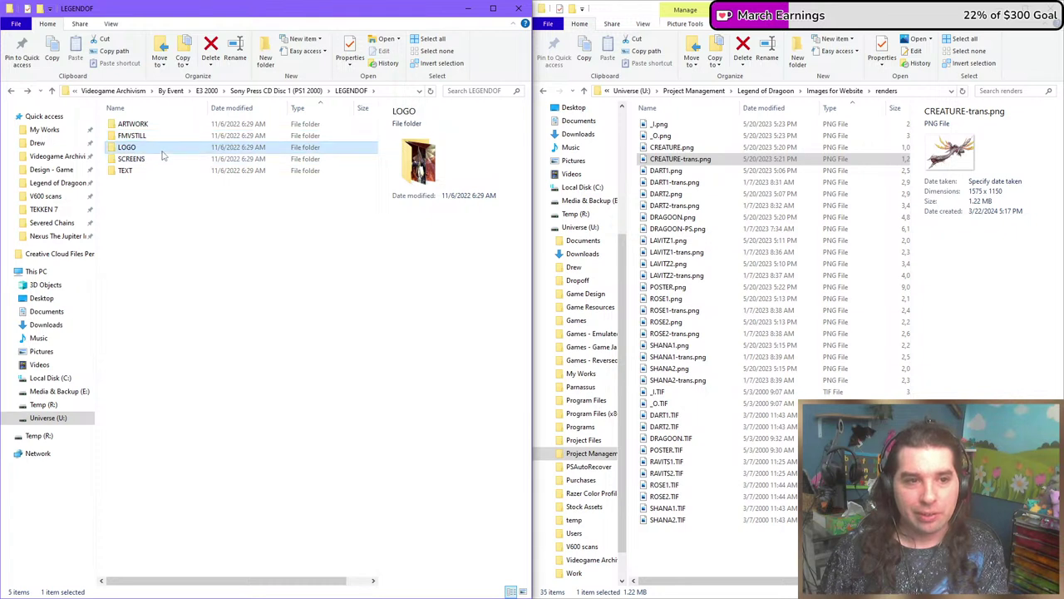
{"action": "left_click", "coordinate": [169, 126]}
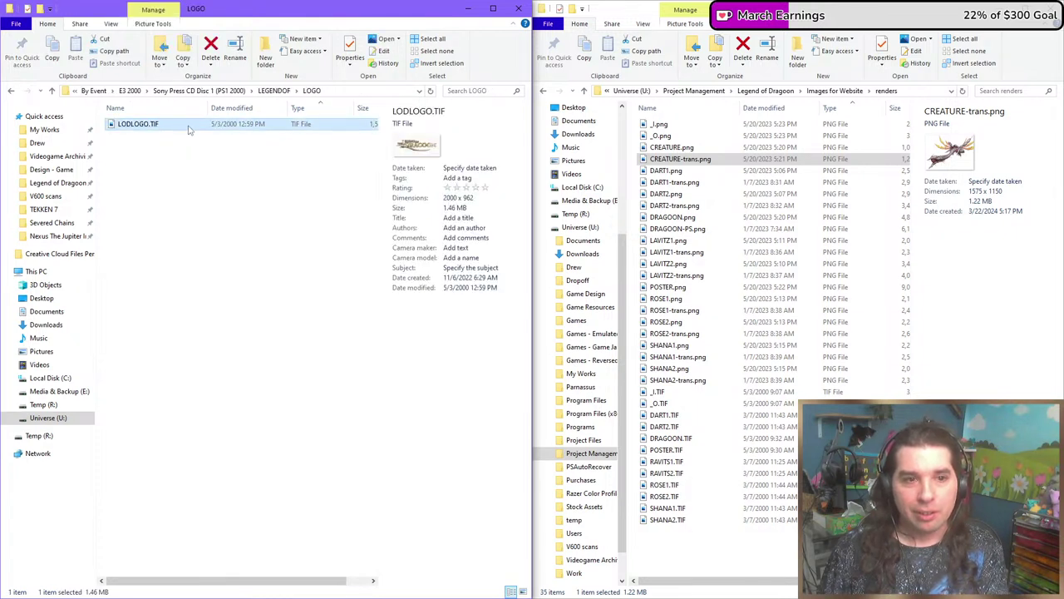
{"action": "key", "text": "BackSpace"}
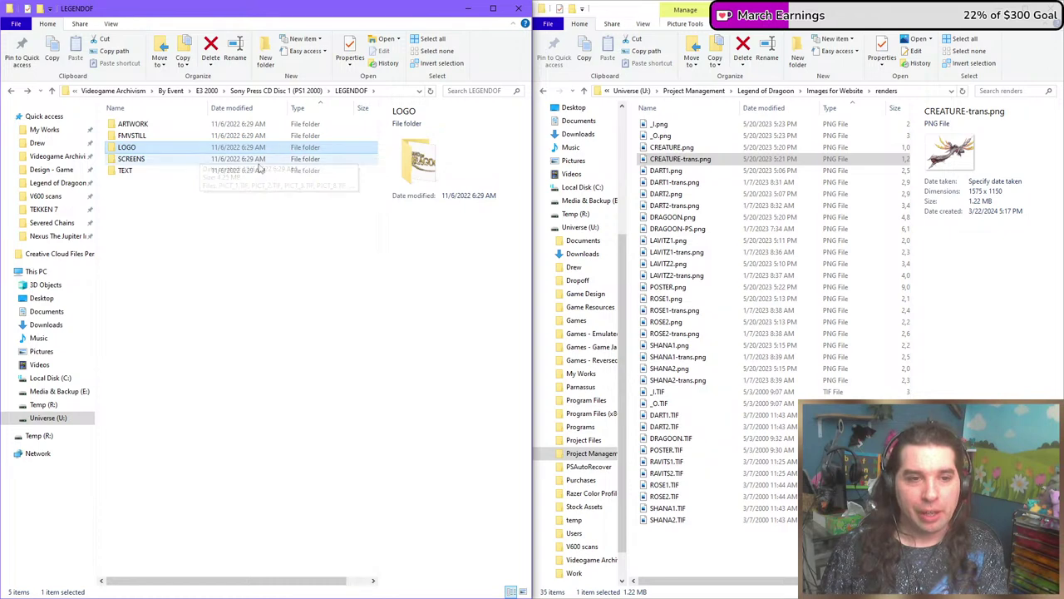
Page through the SCREENS folder's screenshots from PICT_1.TIF to PICT_24.TIF, close the viewer and return to LEGENDOF.
{"action": "double_click", "coordinate": [221, 159]}
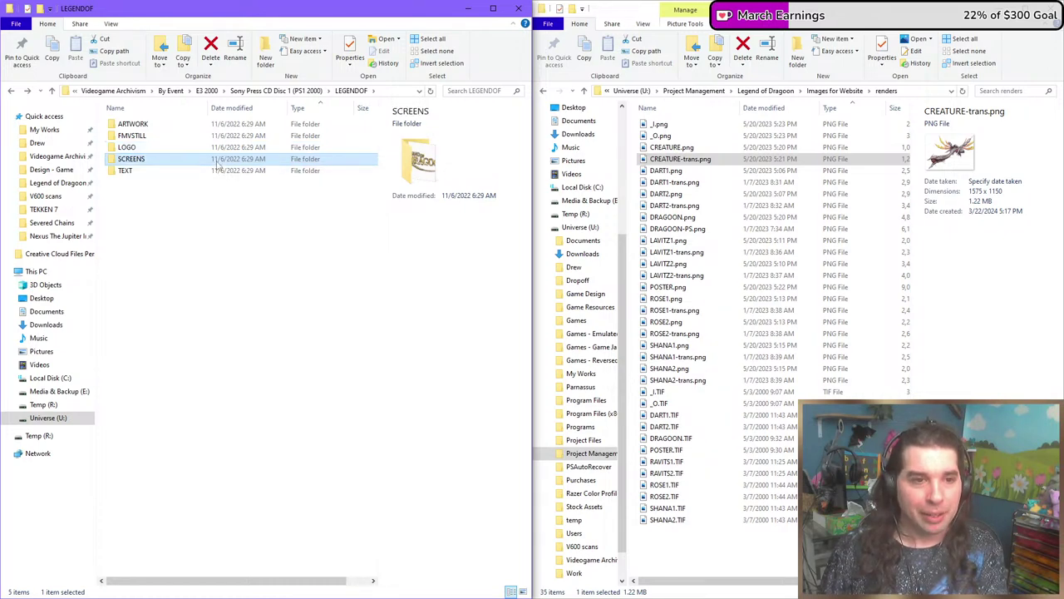
{"action": "left_click", "coordinate": [224, 124]}
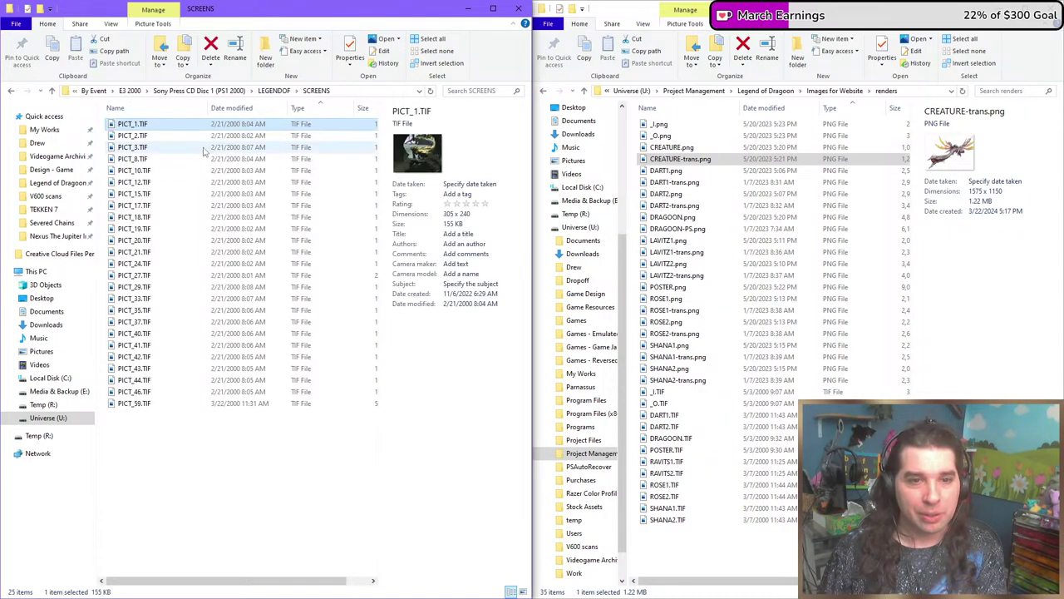
{"action": "double_click", "coordinate": [240, 129]}
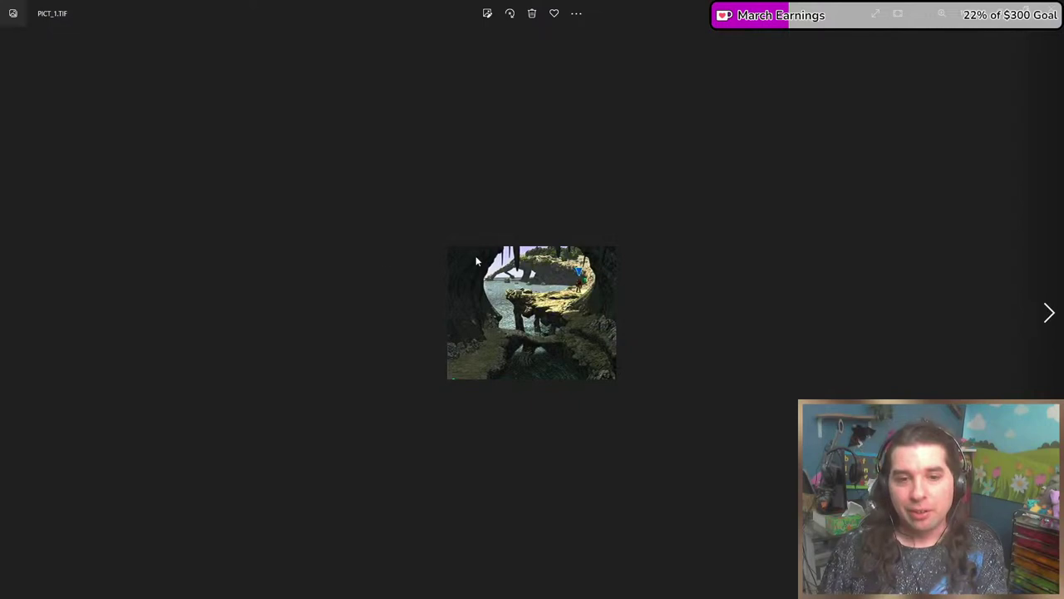
{"action": "key", "text": "Right"}
{"action": "key", "text": "Right"}
{"action": "key", "text": "Right"}
{"action": "key", "text": "Right"}
{"action": "key", "text": "Right"}
{"action": "key", "text": "Right"}
{"action": "key", "text": "Right"}
{"action": "key", "text": "Right"}
{"action": "key", "text": "Right"}
{"action": "key", "text": "Right"}
{"action": "key", "text": "Right"}
{"action": "key", "text": "Right"}
{"action": "key", "text": "Right"}
{"action": "key", "text": "Right"}
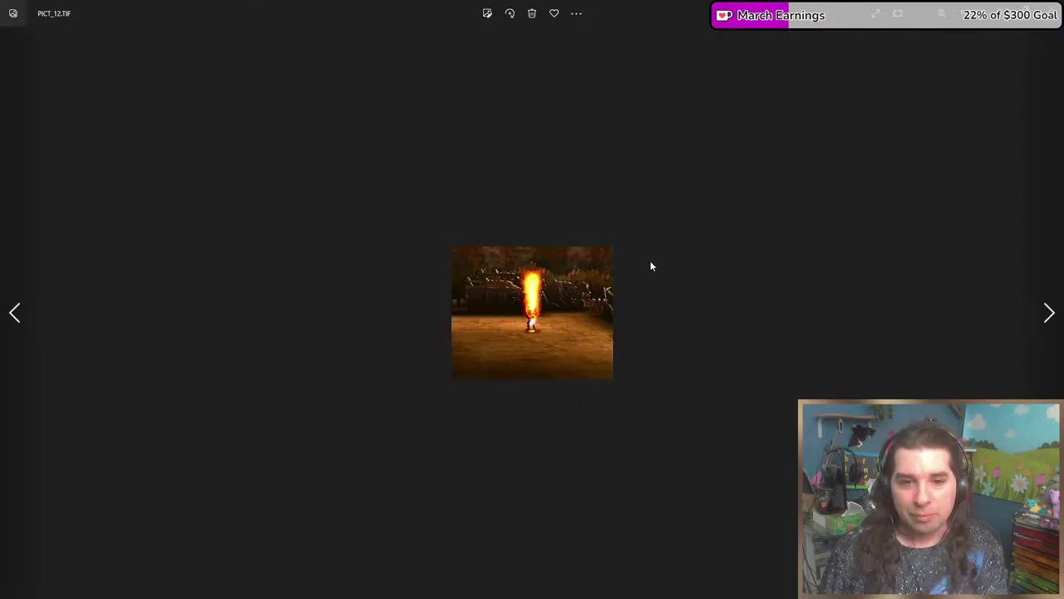
{"action": "key", "text": "Right"}
{"action": "key", "text": "Right"}
{"action": "key", "text": "Right"}
{"action": "key", "text": "Right"}
{"action": "key", "text": "Right"}
{"action": "key", "text": "Right"}
{"action": "key", "text": "Right"}
{"action": "key", "text": "Right"}
{"action": "key", "text": "Right"}
{"action": "key", "text": "Right"}
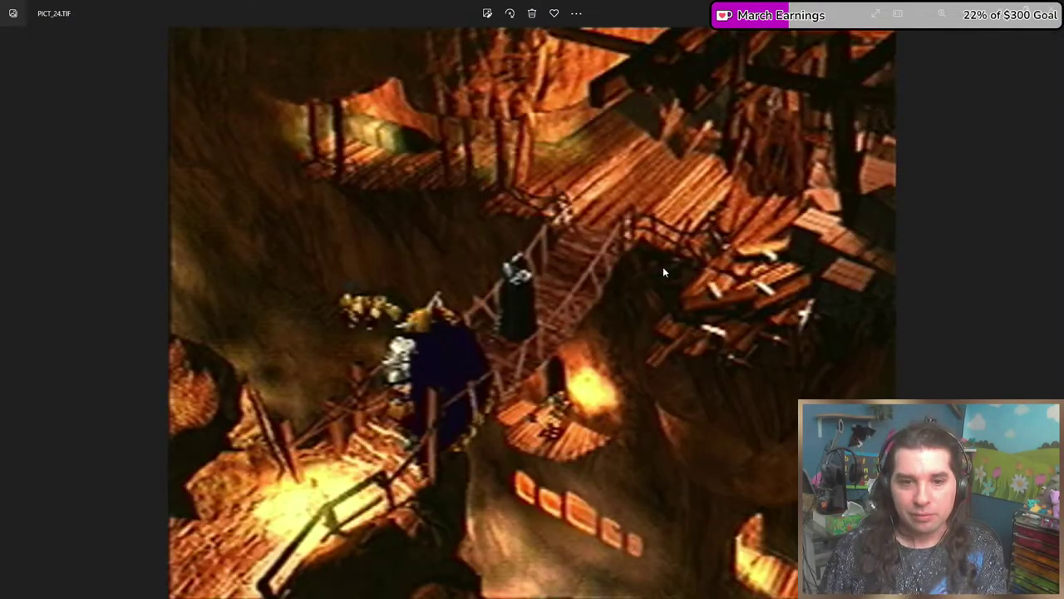
{"action": "key", "text": "alt+F4"}
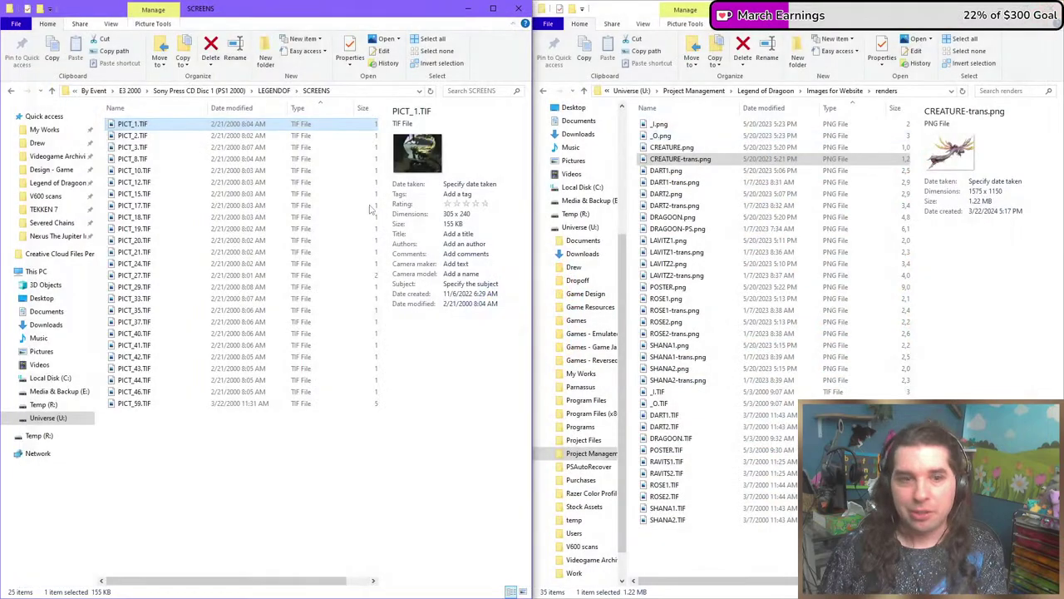
{"action": "key", "text": "BackSpace"}
Open the press release LOD-PREL.RTF from the TEXT folder and read it.
{"action": "double_click", "coordinate": [165, 171]}
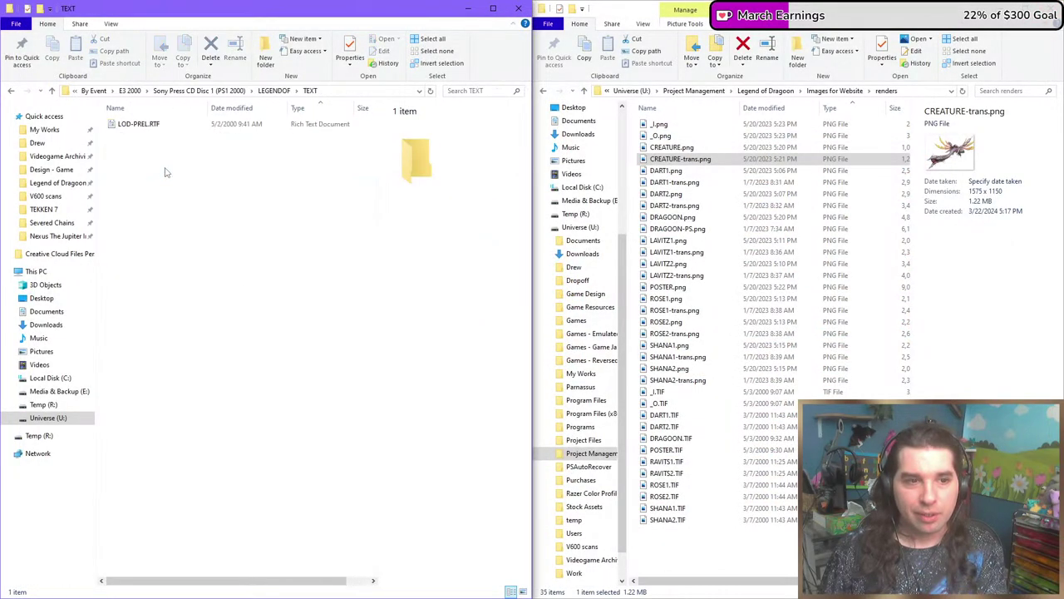
{"action": "left_click", "coordinate": [171, 125]}
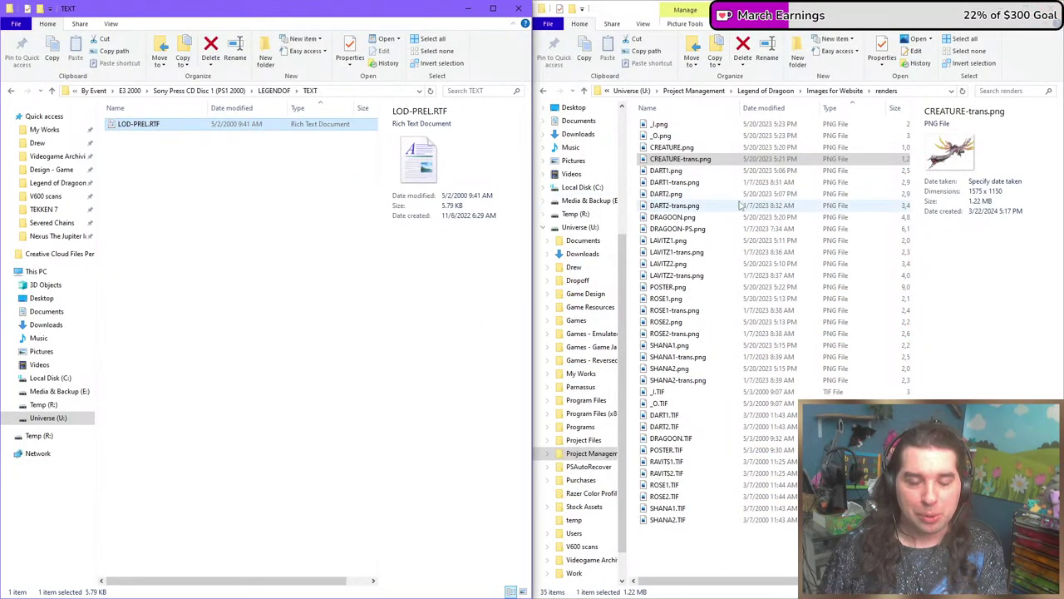
{"action": "key", "text": "Return"}
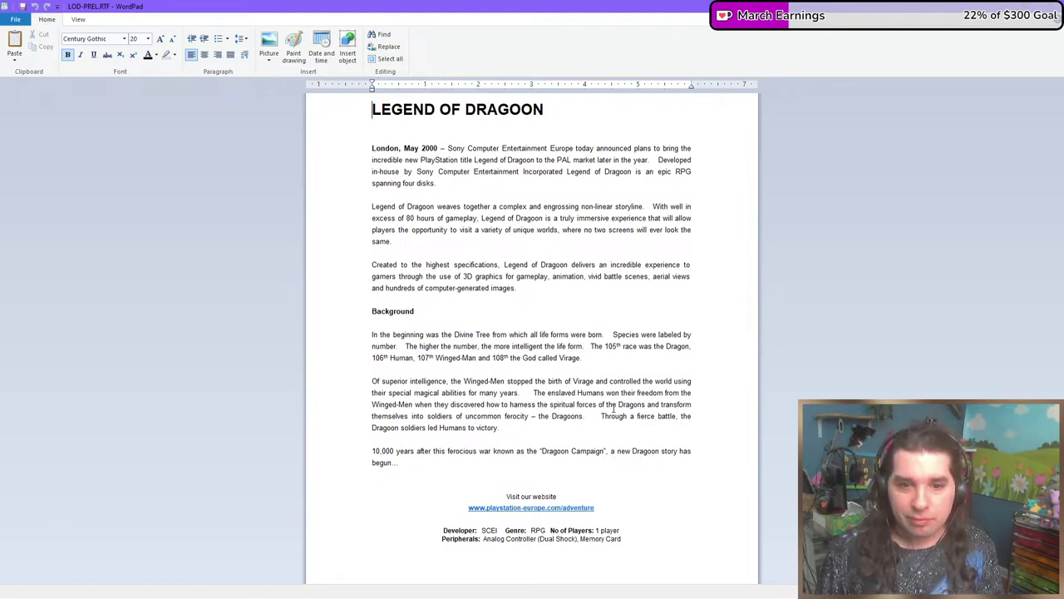
Search the press release for "dart", close the document and return to the LEGENDOF folder.
{"action": "left_click", "coordinate": [584, 368]}
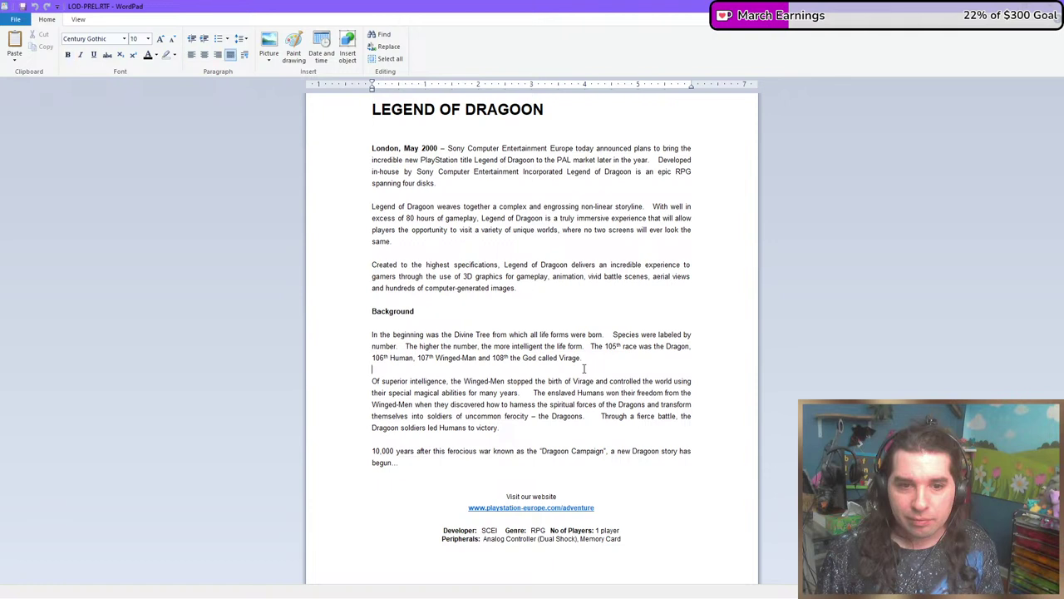
{"action": "key", "text": "ctrl+f"}
{"action": "type", "text": "dart"}
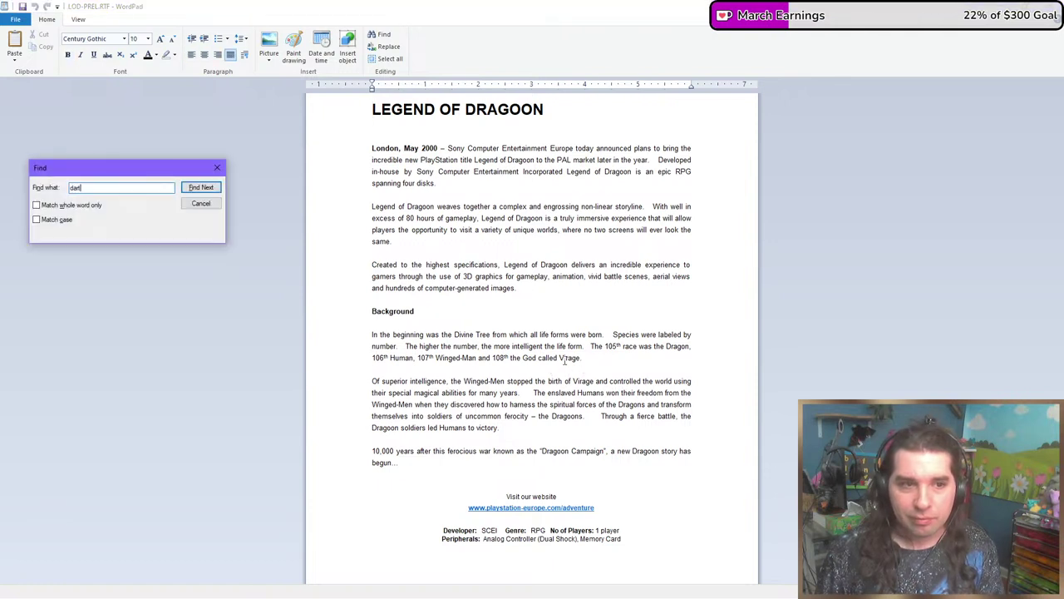
{"action": "key", "text": "Return"}
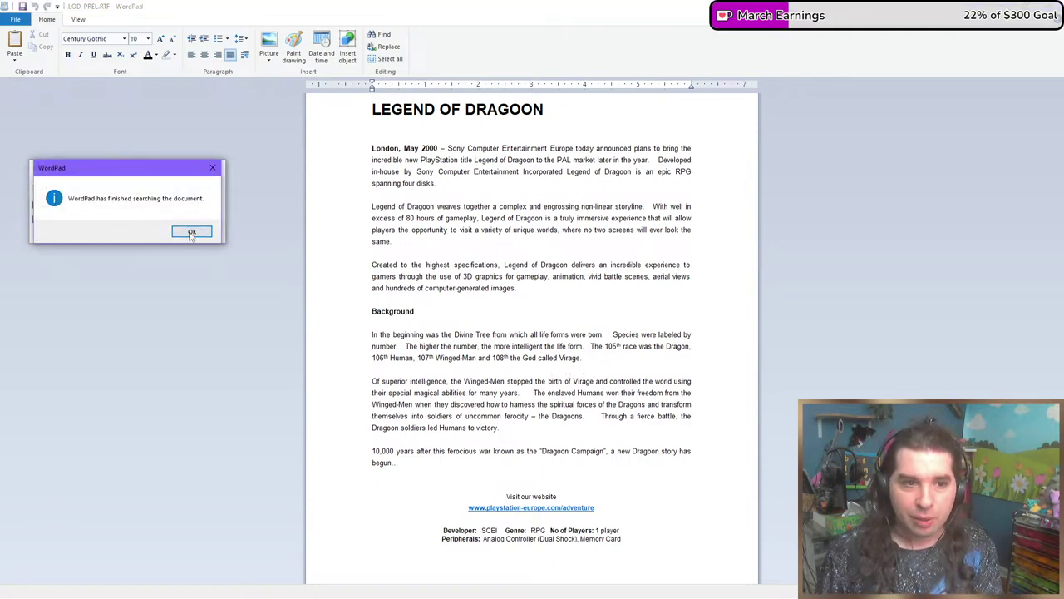
{"action": "left_click", "coordinate": [199, 231]}
{"action": "left_click", "coordinate": [200, 204]}
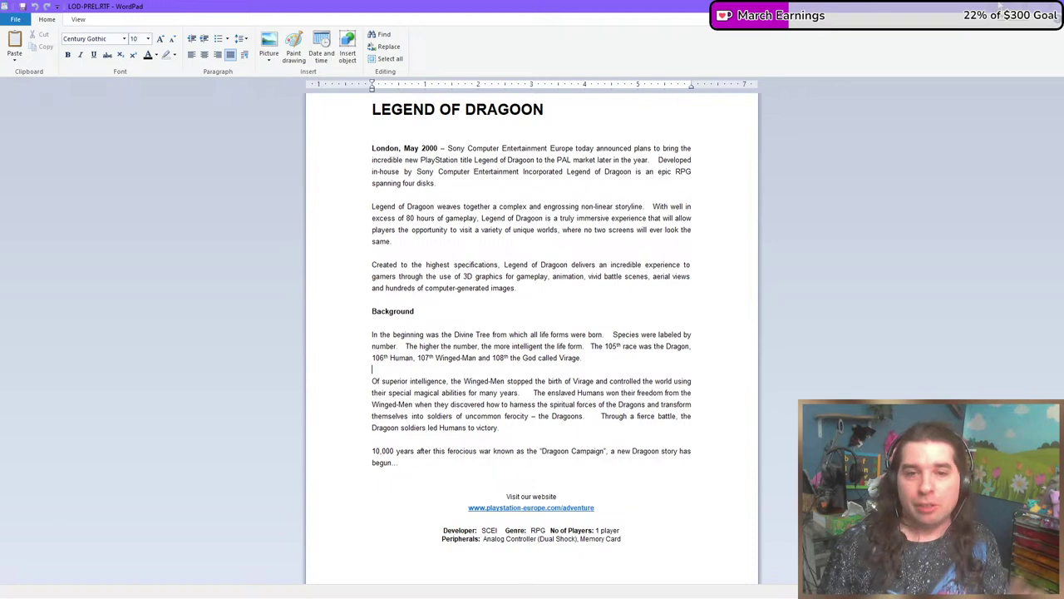
{"action": "key", "text": "alt+F4"}
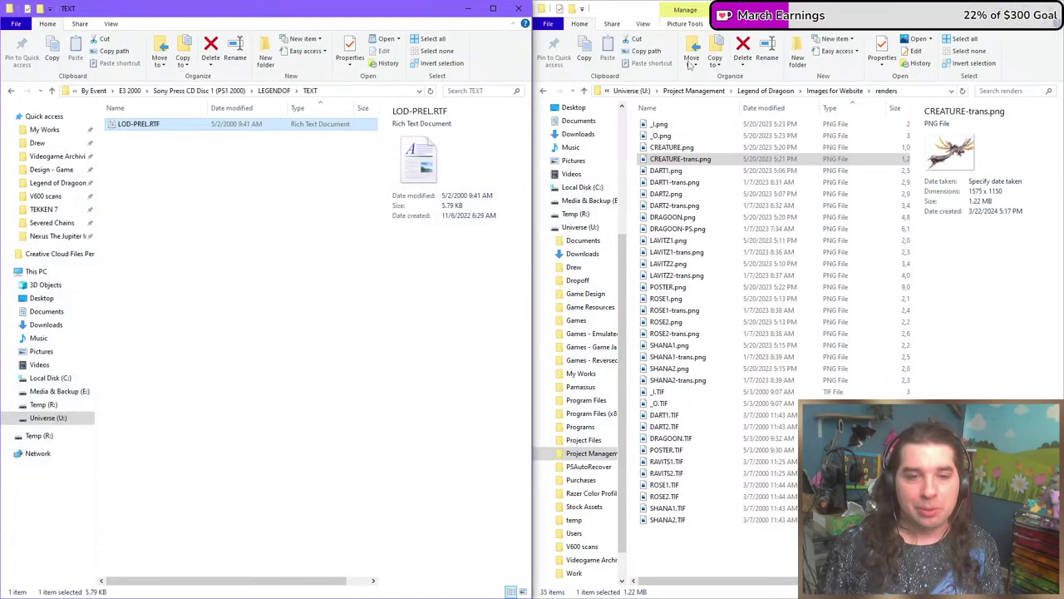
{"action": "key", "text": "BackSpace"}
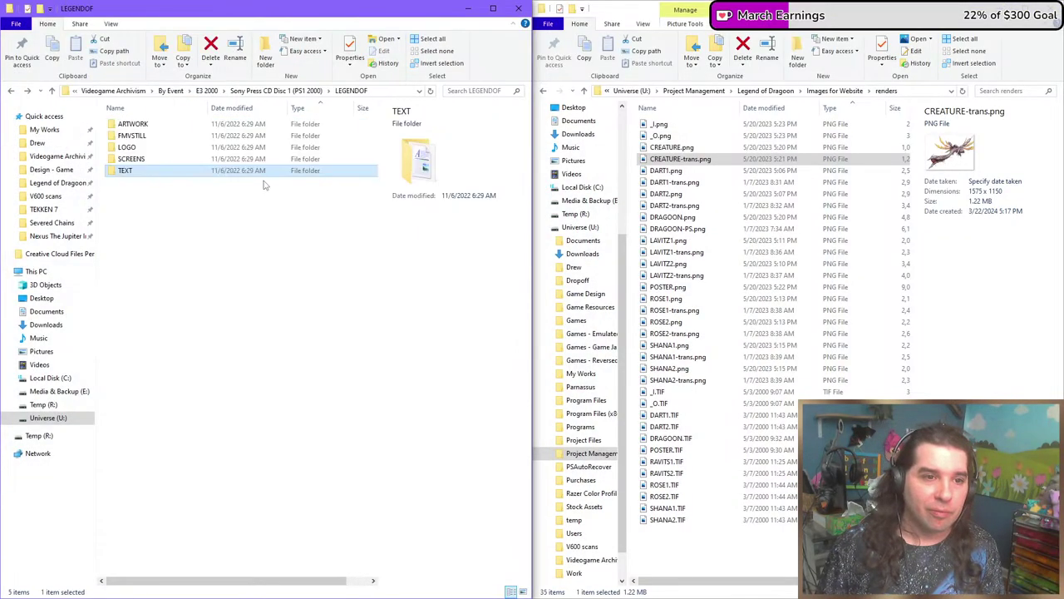
Go up to the Sony Press CD Disc 1 folder and view CRAS.TIF from the LOGO folder inside CRASHBAS.
{"action": "left_click", "coordinate": [290, 91]}
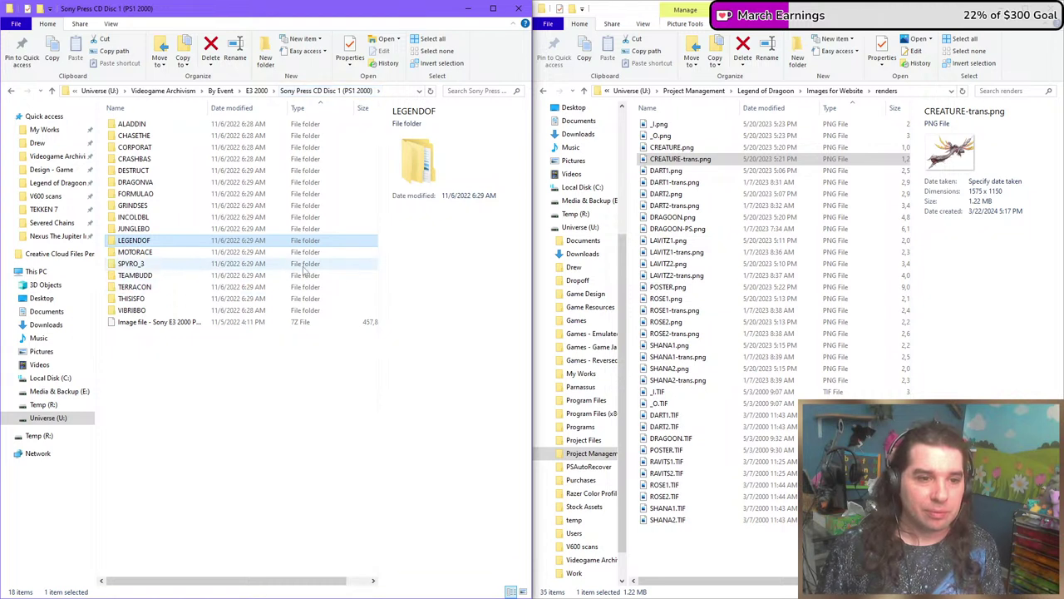
{"action": "left_click", "coordinate": [231, 415]}
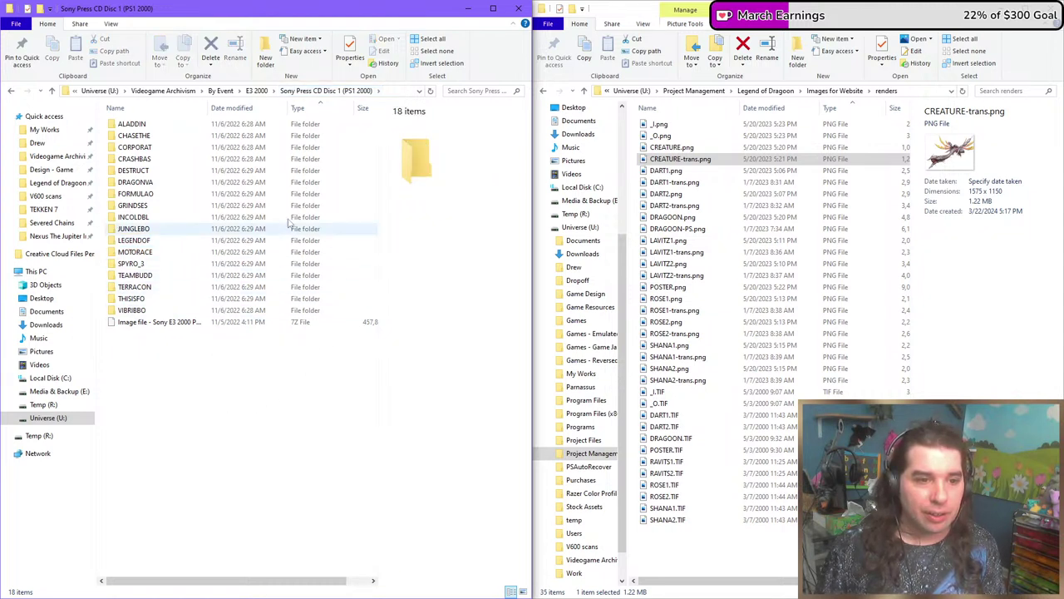
{"action": "double_click", "coordinate": [156, 159]}
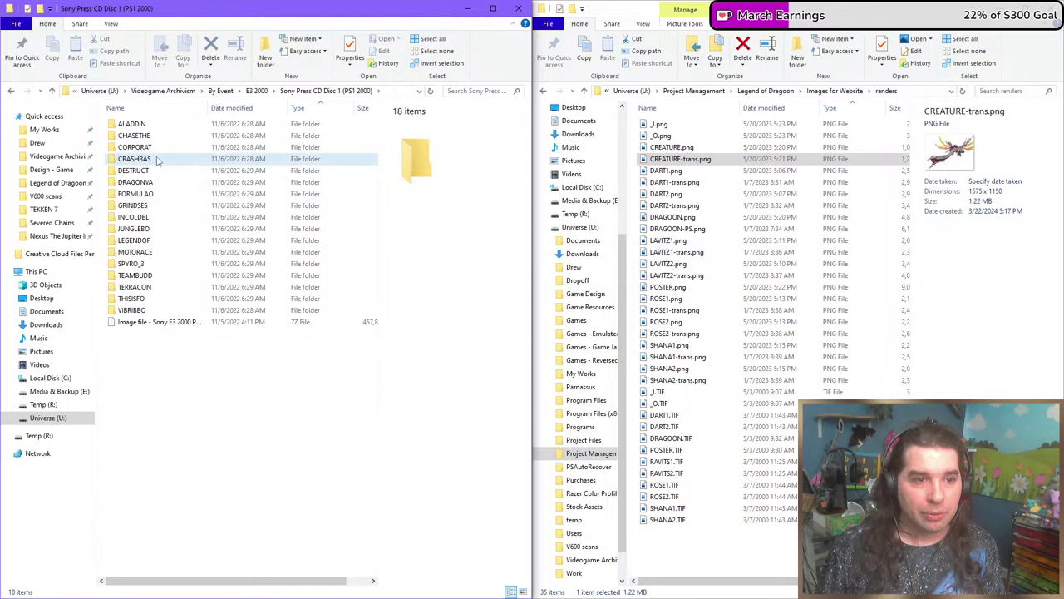
{"action": "double_click", "coordinate": [133, 124]}
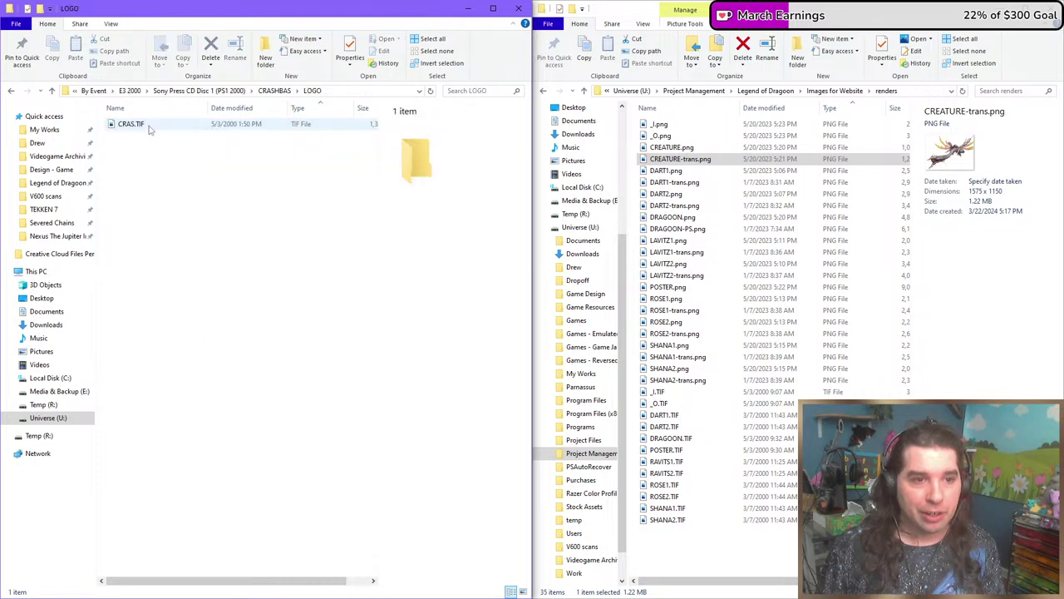
{"action": "left_click", "coordinate": [148, 125]}
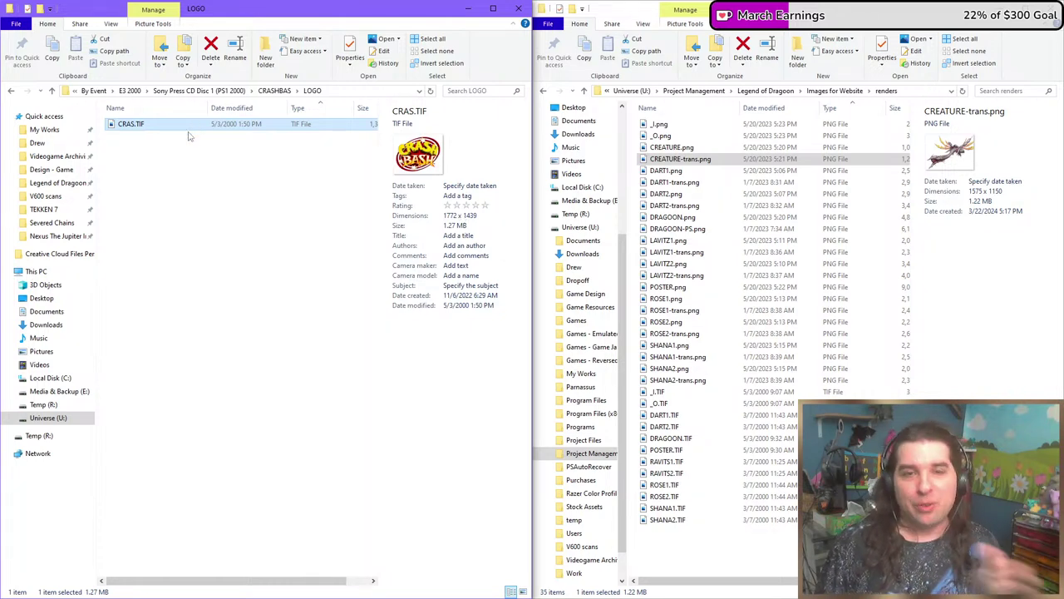
{"action": "double_click", "coordinate": [138, 125]}
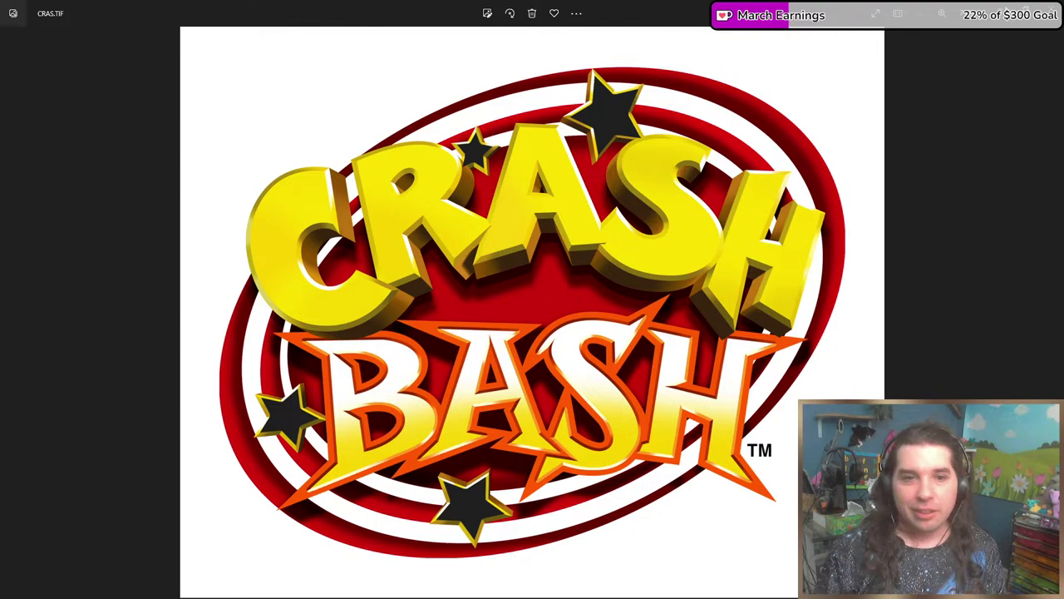
Switch to the web browser and search Google Images for "crash bash logo art" in a new tab.
{"action": "key", "text": "alt+Tab"}
{"action": "key", "text": "alt+Tab"}
{"action": "key", "text": "alt+Tab"}
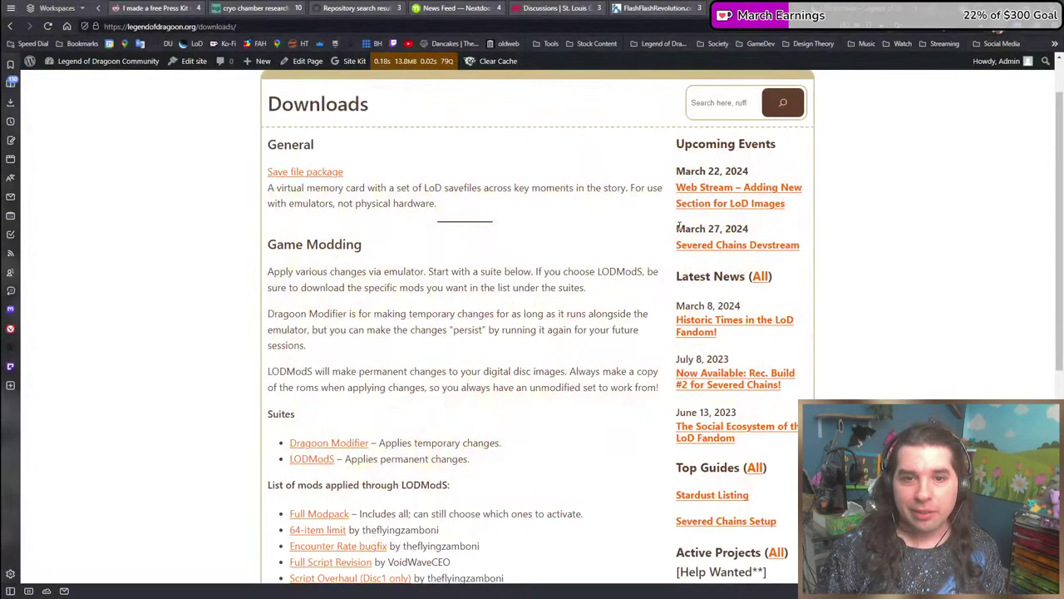
{"action": "key", "text": "ctrl+t"}
{"action": "type", "text": "crab b"}
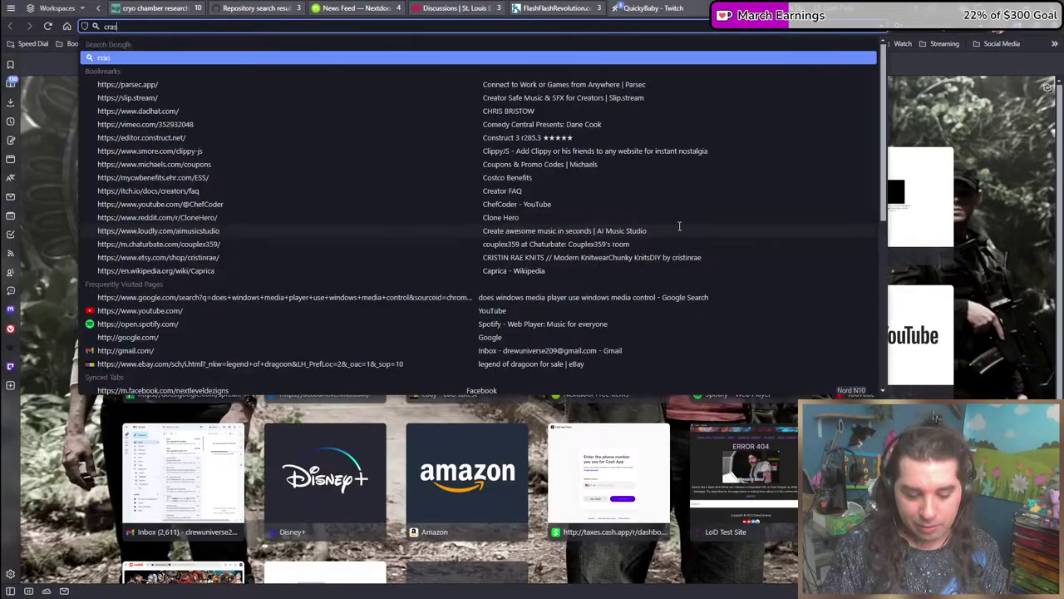
{"action": "type", "text": "ash b"}
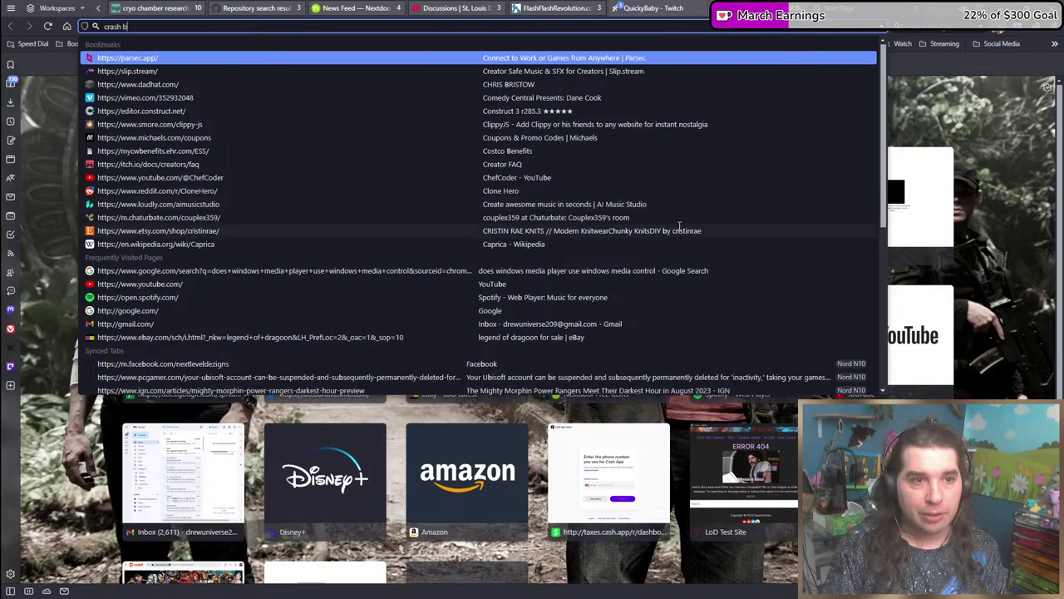
{"action": "type", "text": "logo art"}
{"action": "key", "text": "Return"}
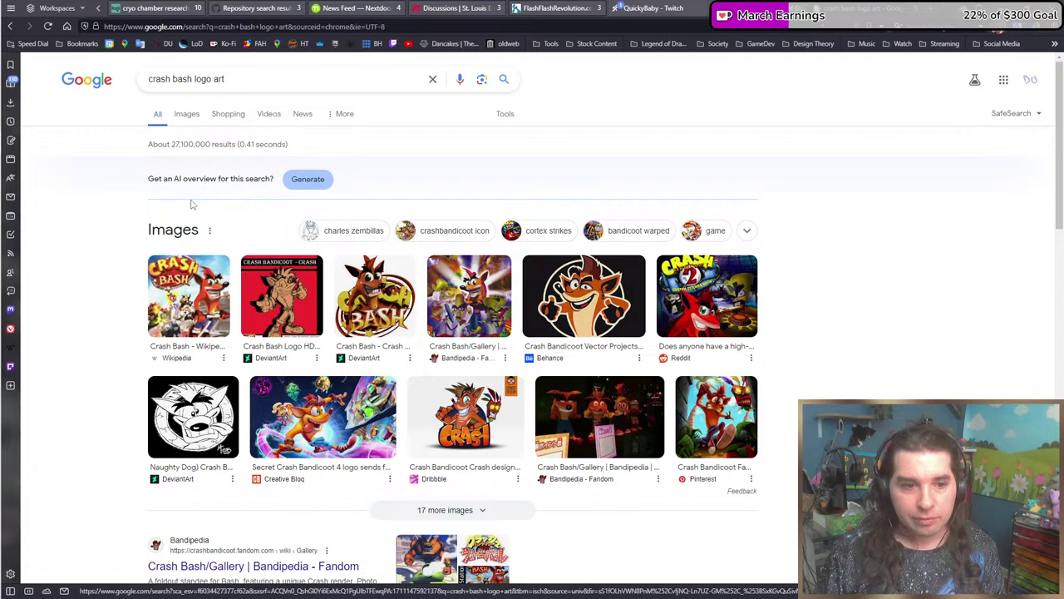
{"action": "left_click", "coordinate": [188, 116]}
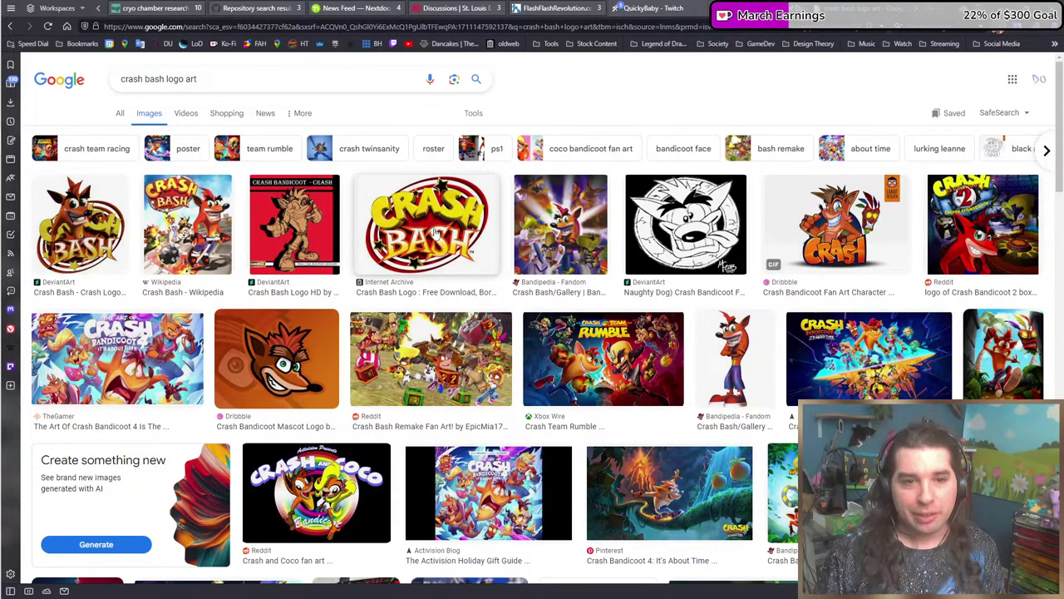
{"action": "key", "text": "alt+Tab"}
{"action": "key", "text": "alt+shift+Tab"}
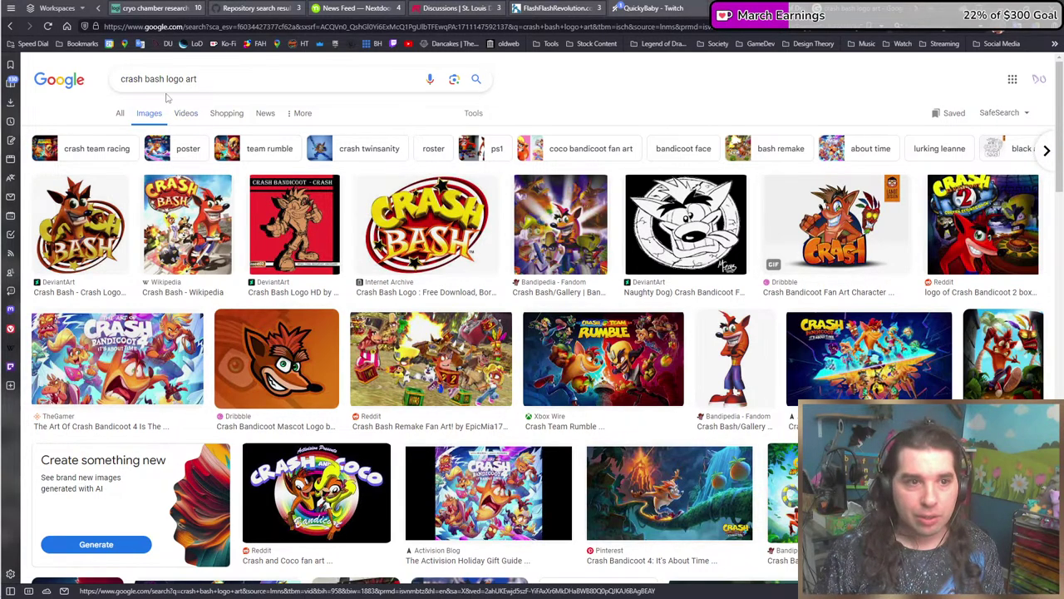
Change the image search to "crash bash box art" and preview the Amazon cover result.
{"action": "left_click_drag", "start_coordinate": [165, 79], "coordinate": [198, 78]}
{"action": "key", "text": "BackSpace"}
{"action": "type", "text": "box art"}
{"action": "key", "text": "Return"}
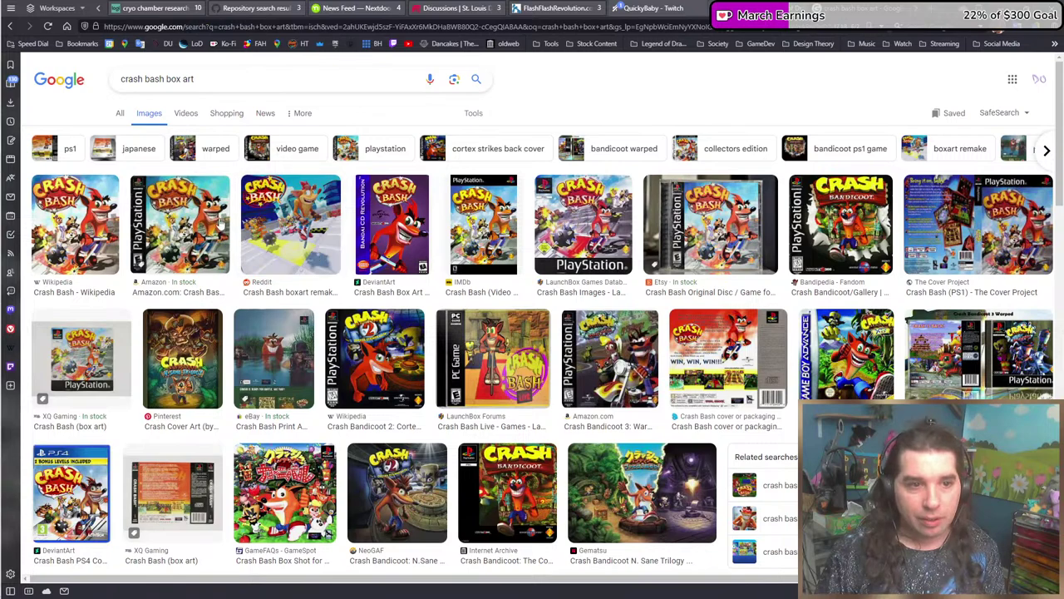
{"action": "left_click", "coordinate": [170, 225]}
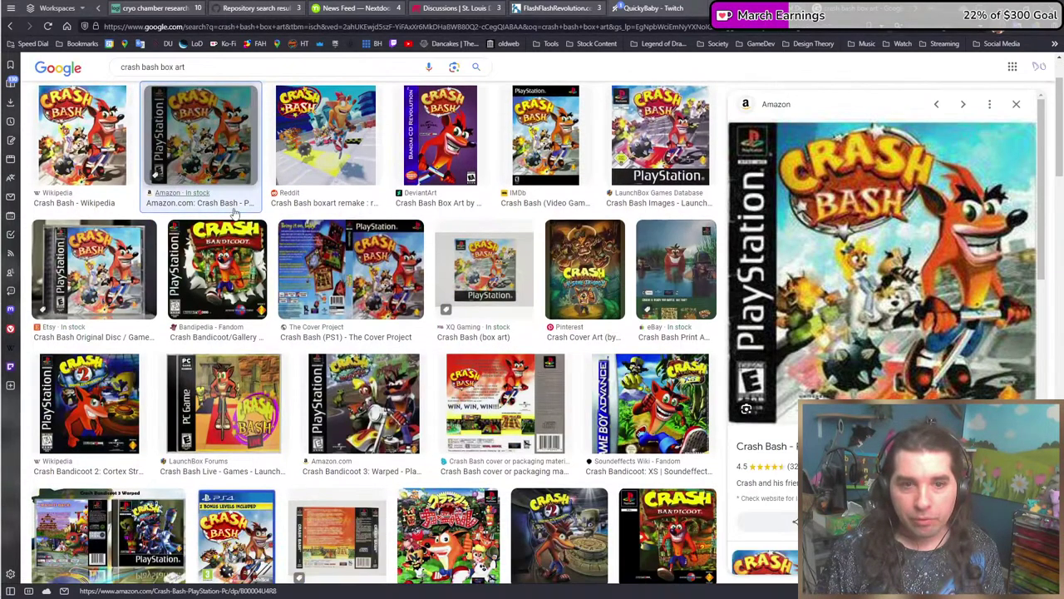
Compare the windowed CRAS.TIF logo with the Amazon and IMDb cover art, and close the image viewer.
{"action": "key", "text": "alt+Tab"}
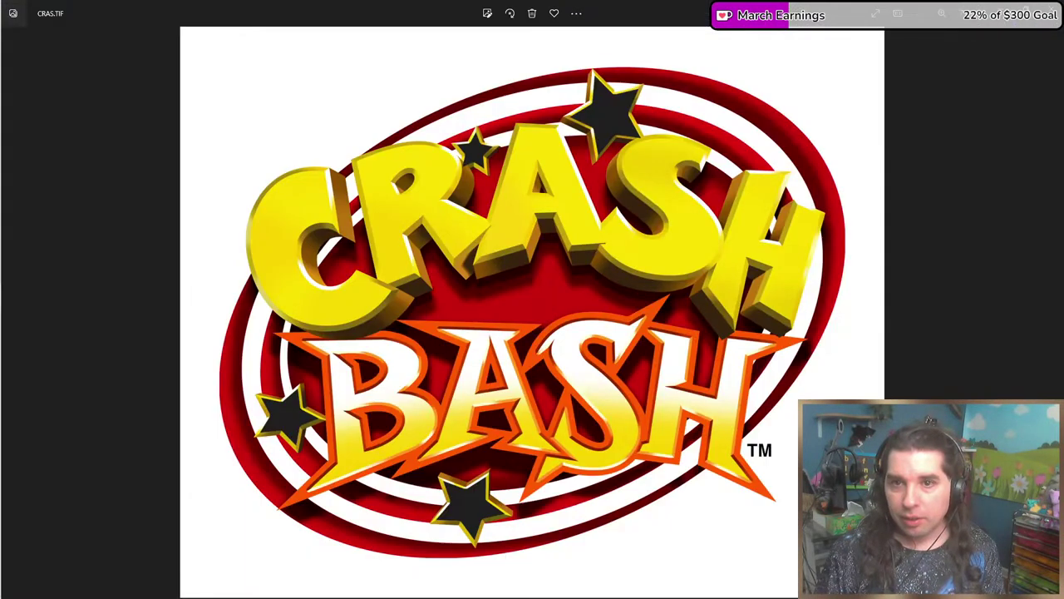
{"action": "left_click_drag", "start_coordinate": [632, 12], "coordinate": [545, 114]}
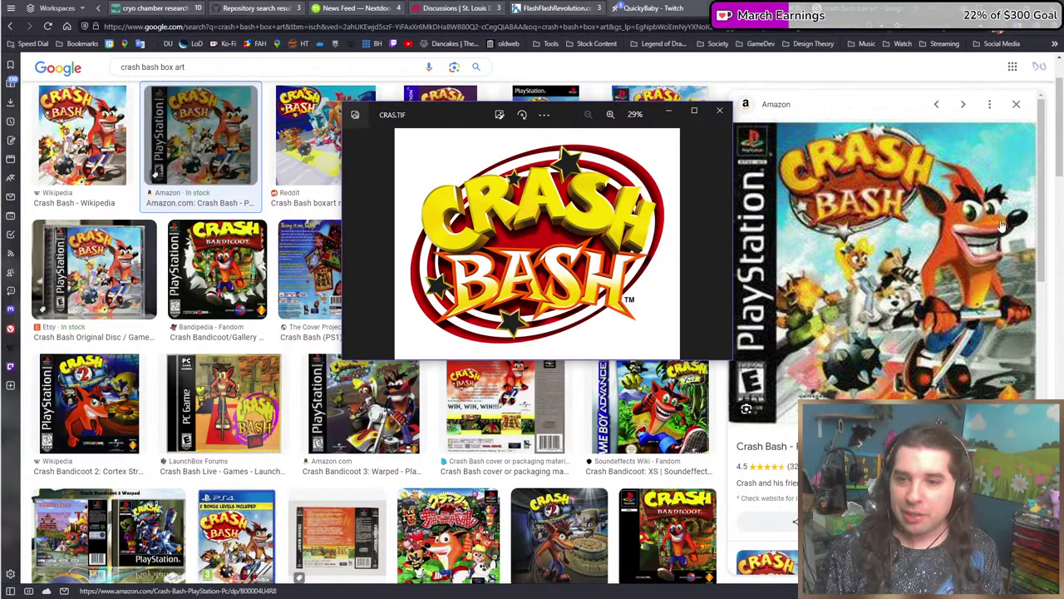
{"action": "scroll", "coordinate": [842, 268], "scroll_direction": "down", "scroll_amount": 3}
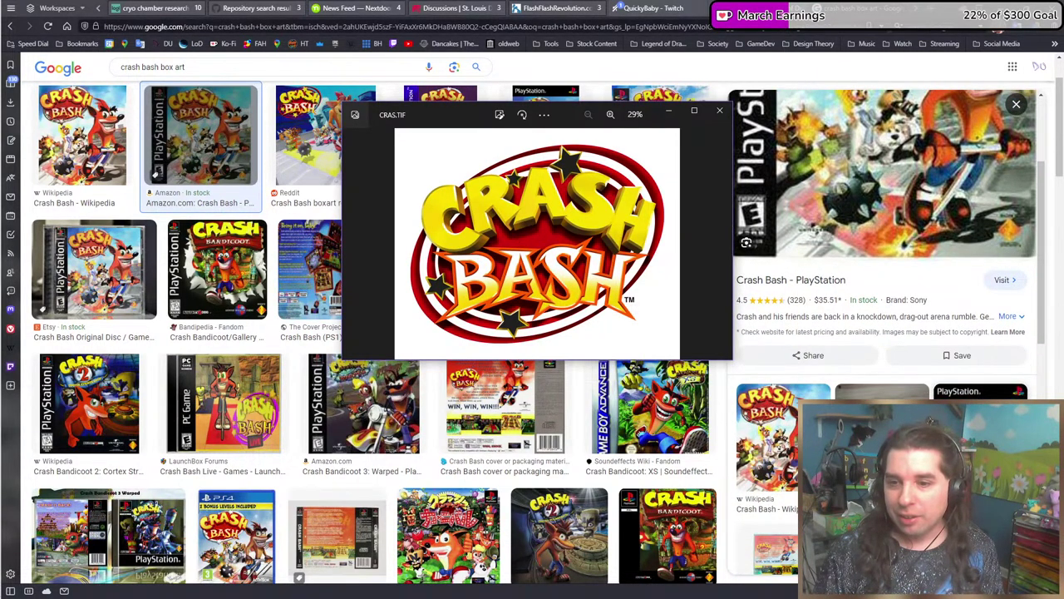
{"action": "left_click", "coordinate": [546, 93]}
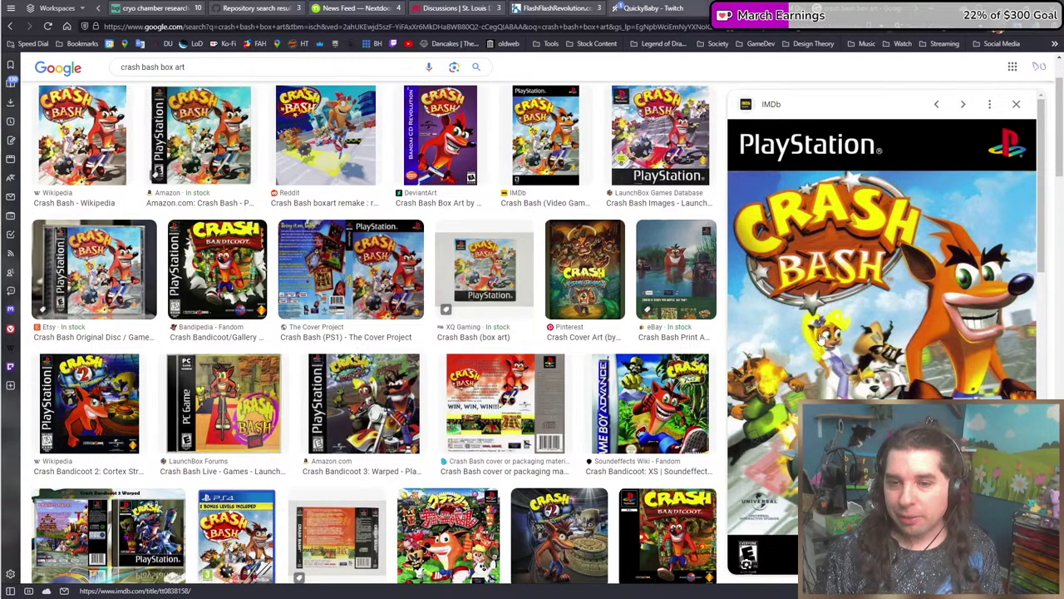
{"action": "key", "text": "alt+Tab"}
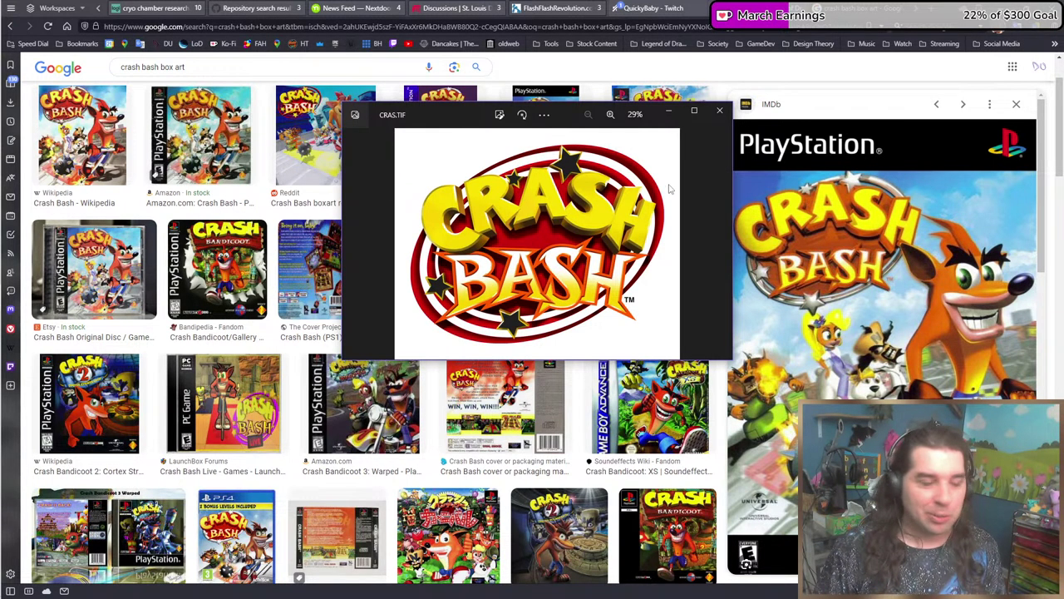
{"action": "left_click", "coordinate": [719, 111]}
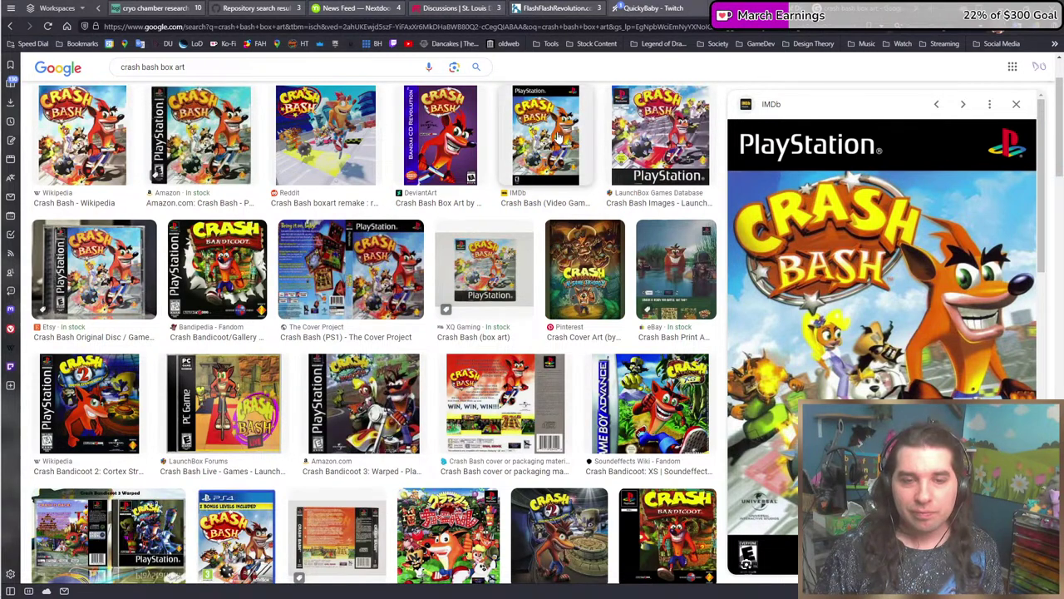
Preview the Amazon Crash Bash cover again and the LaunchBox Forums front and back covers of Crash Bash Live.
{"action": "left_click", "coordinate": [199, 135]}
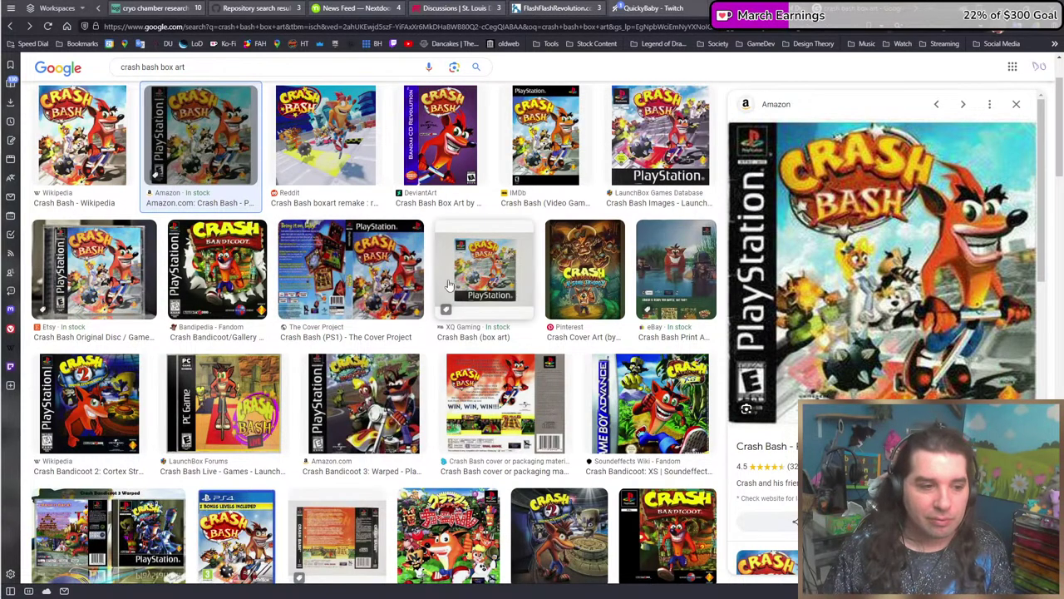
{"action": "scroll", "coordinate": [316, 191], "scroll_direction": "down", "scroll_amount": 2}
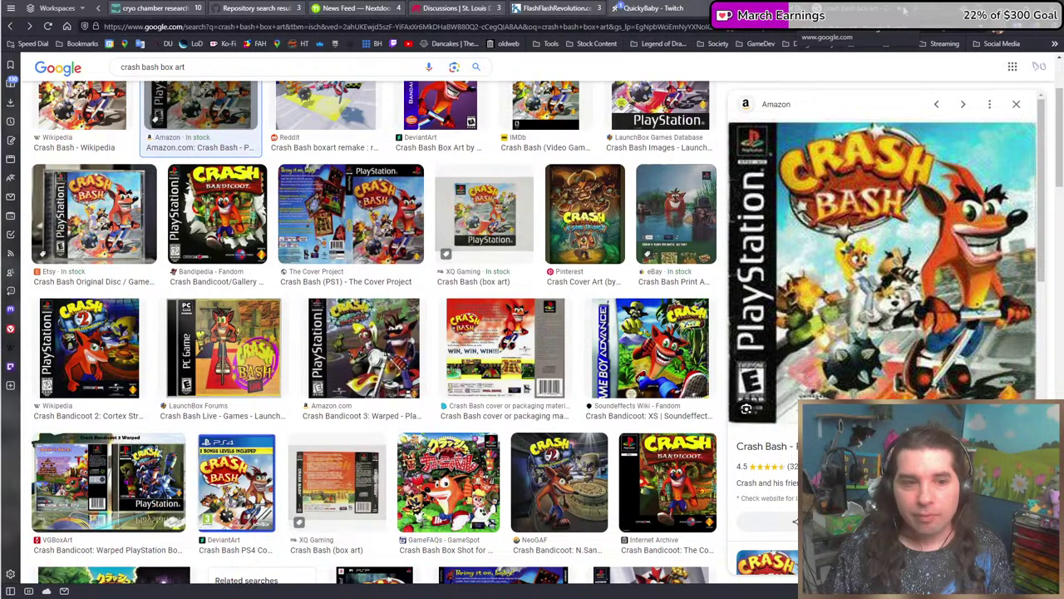
{"action": "left_click", "coordinate": [231, 331]}
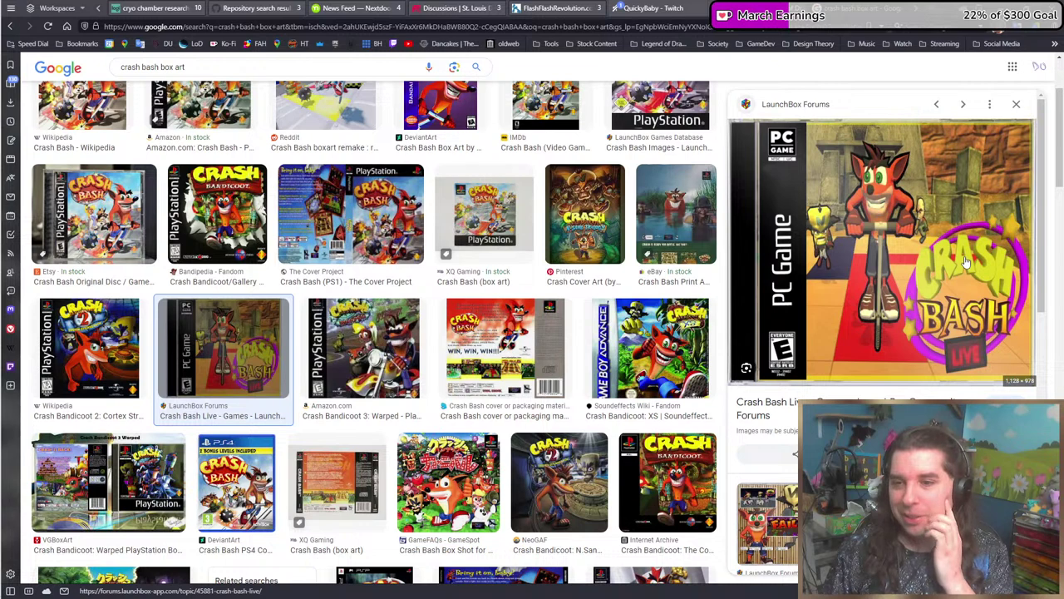
{"action": "scroll", "coordinate": [914, 250], "scroll_direction": "down", "scroll_amount": 2}
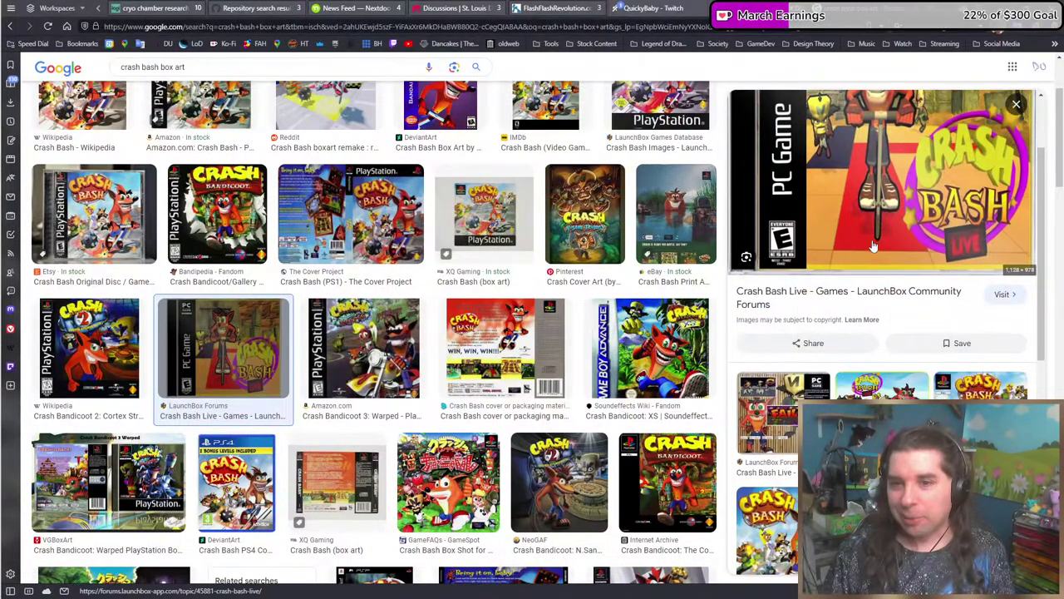
{"action": "scroll", "coordinate": [886, 250], "scroll_direction": "up", "scroll_amount": 1}
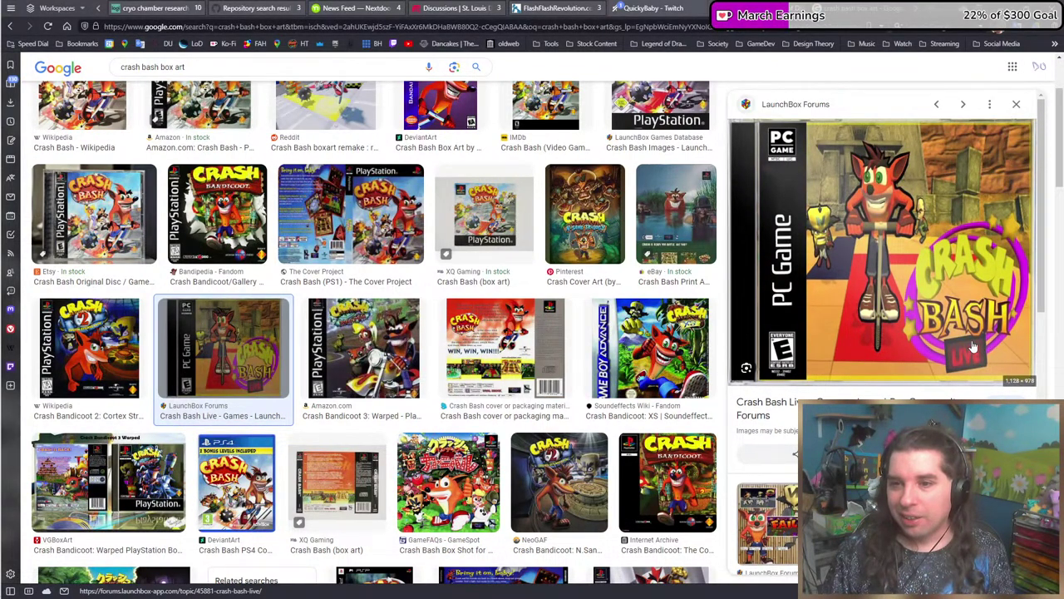
{"action": "scroll", "coordinate": [939, 341], "scroll_direction": "down", "scroll_amount": 1}
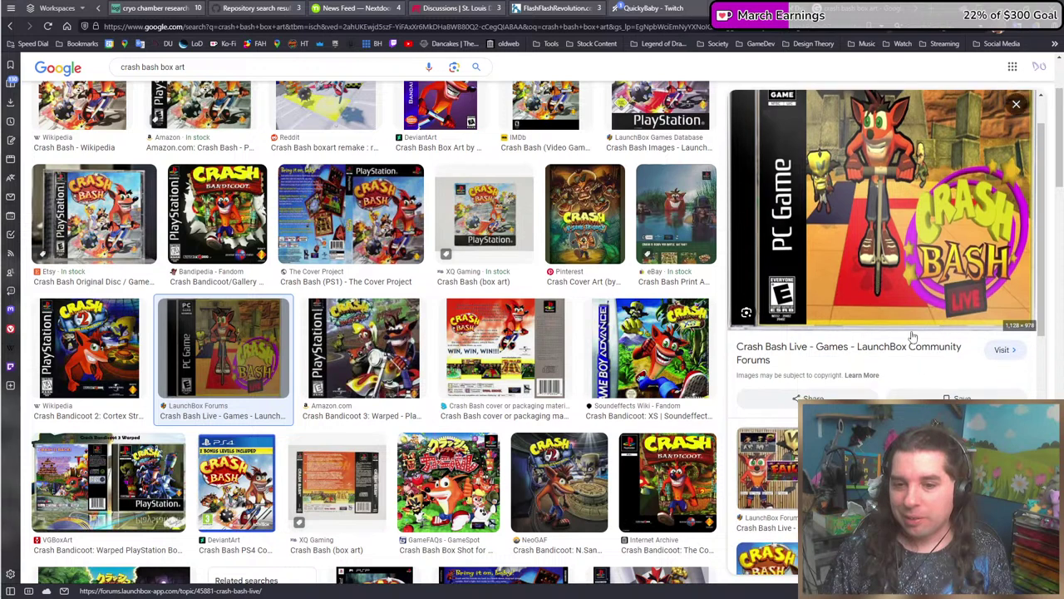
{"action": "left_click", "coordinate": [767, 465]}
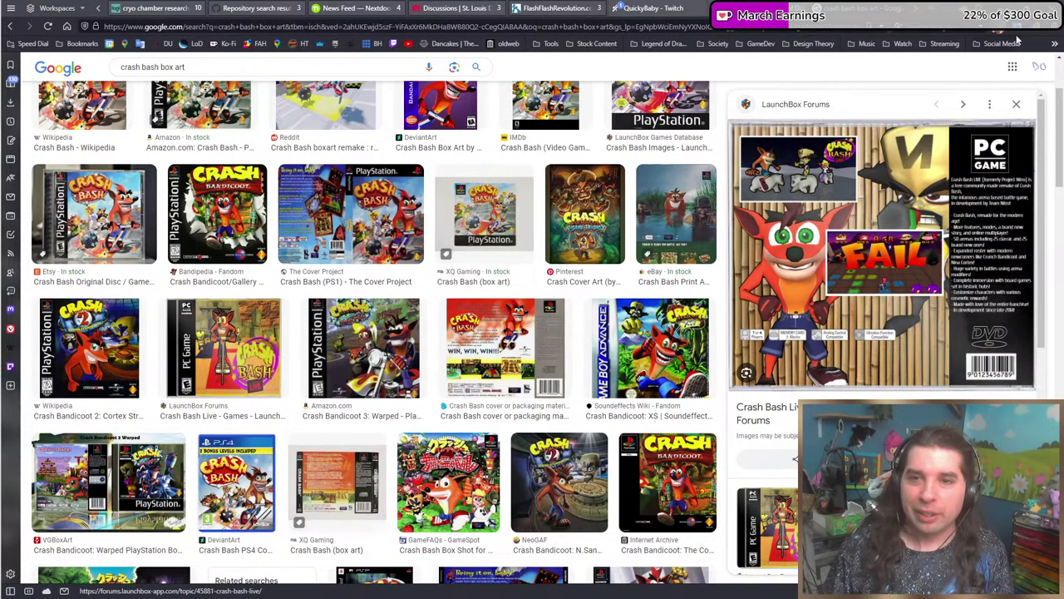
Switch back to File Explorer and go up from the LOGO folder to the CRASHBAS folder.
{"action": "key", "text": "alt+Tab"}
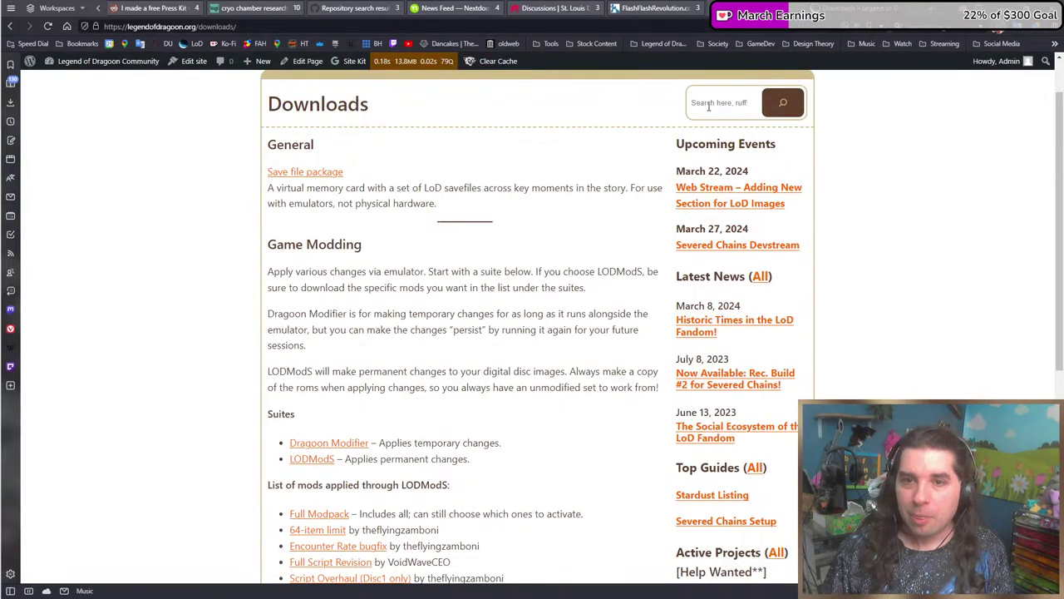
{"action": "key", "text": "alt+Tab"}
{"action": "left_click", "coordinate": [396, 191]}
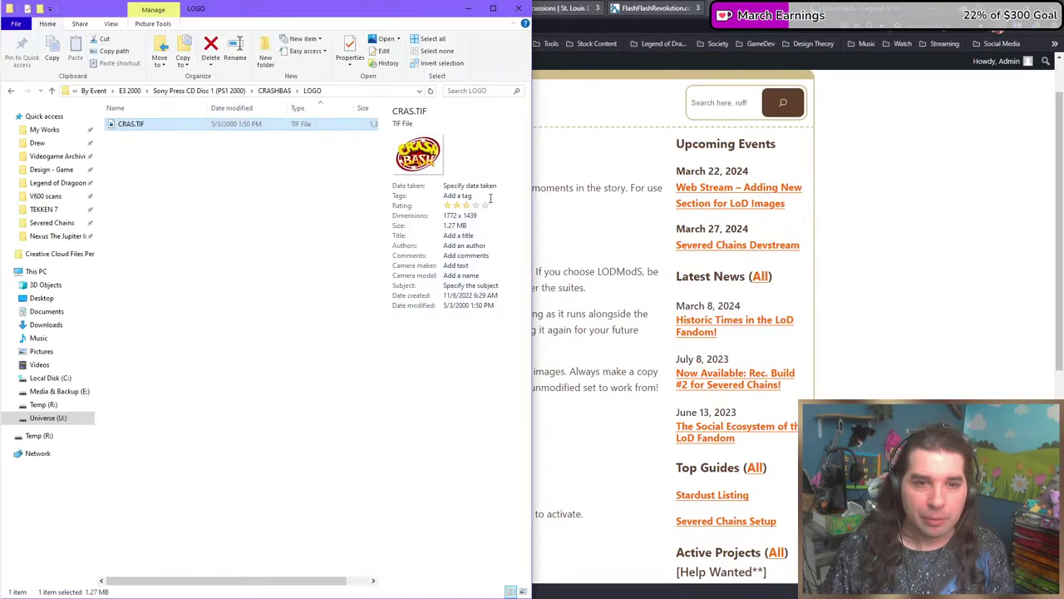
{"action": "key", "text": "alt+Tab"}
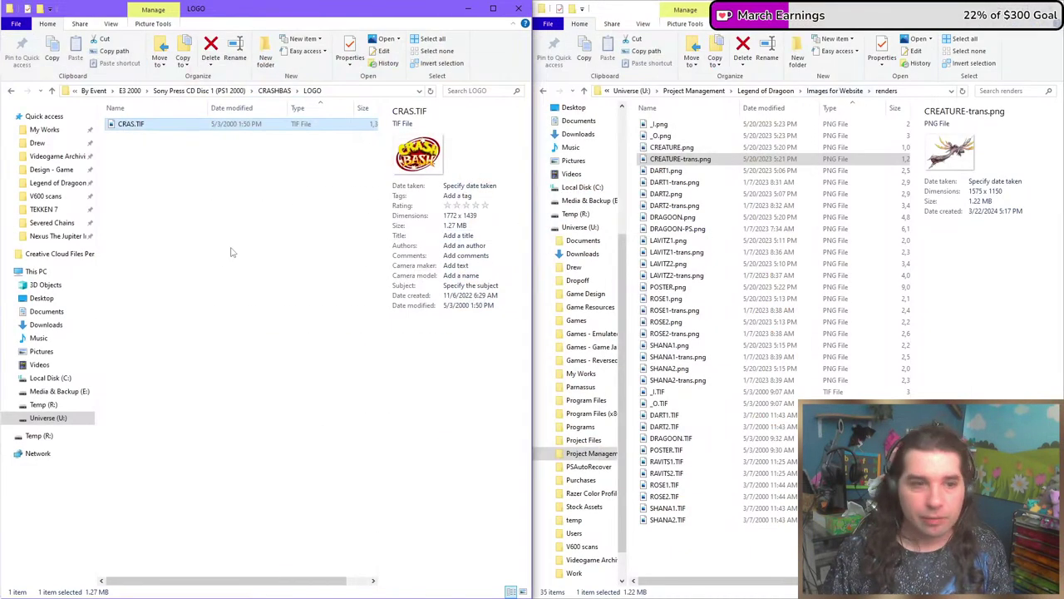
{"action": "left_click", "coordinate": [225, 241]}
{"action": "key", "text": "alt+Up"}
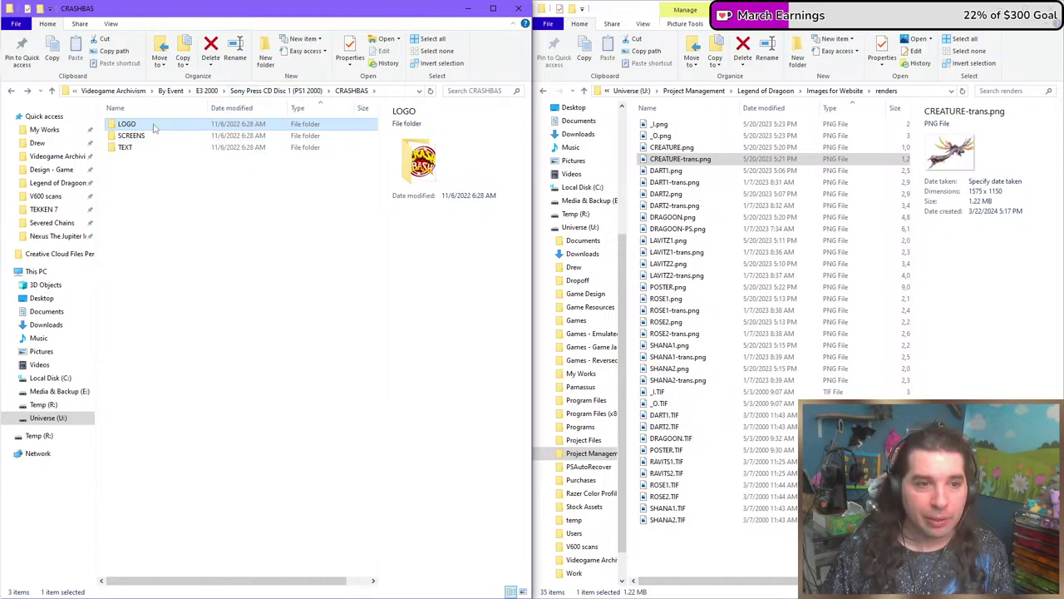
Open the Misc folder inside the Images folder of the Legend of Dragoon project.
{"action": "left_click", "coordinate": [57, 182]}
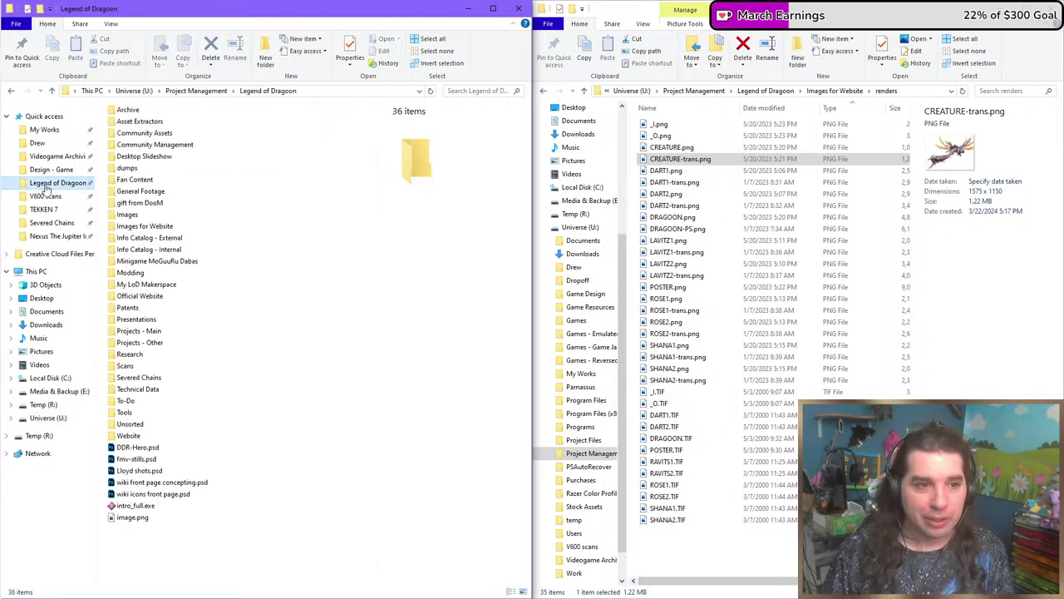
{"action": "double_click", "coordinate": [127, 215]}
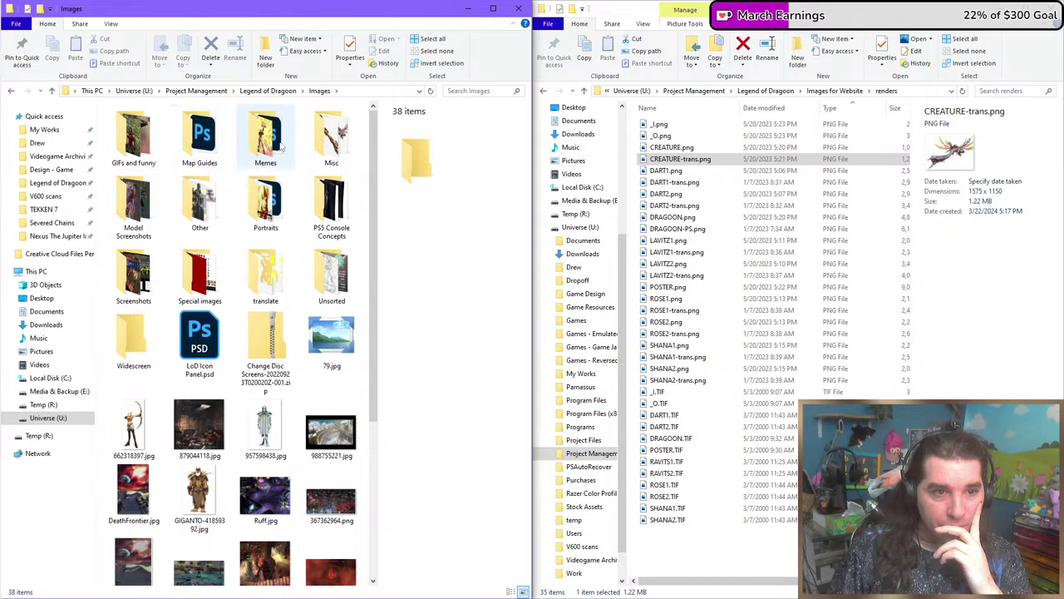
{"action": "double_click", "coordinate": [346, 151]}
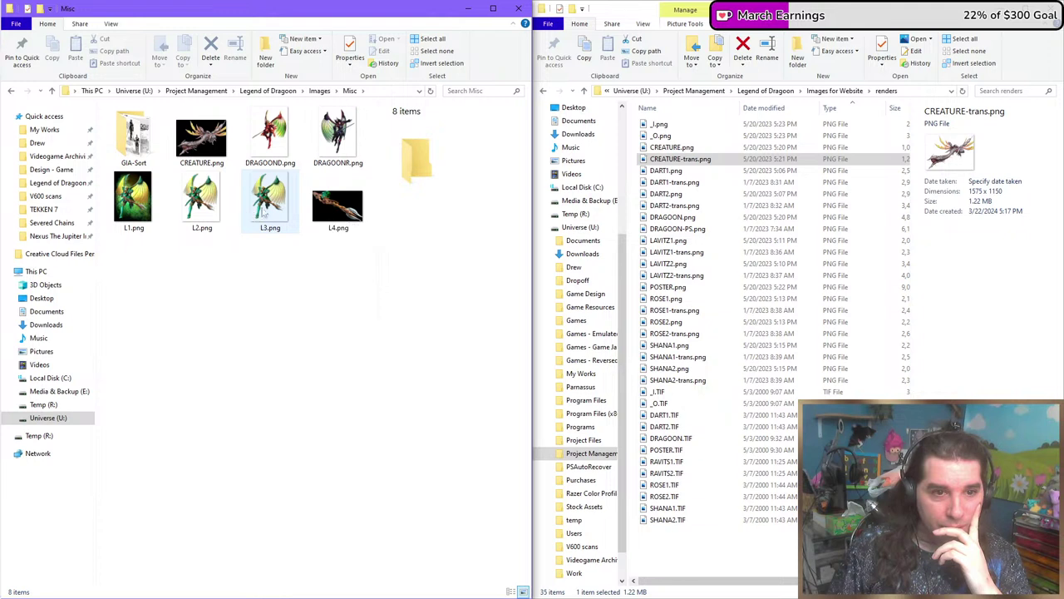
Open L2.png full screen and examine the green-armoured dragoon render close up, from the weapon and legs to the face.
{"action": "left_click", "coordinate": [347, 142]}
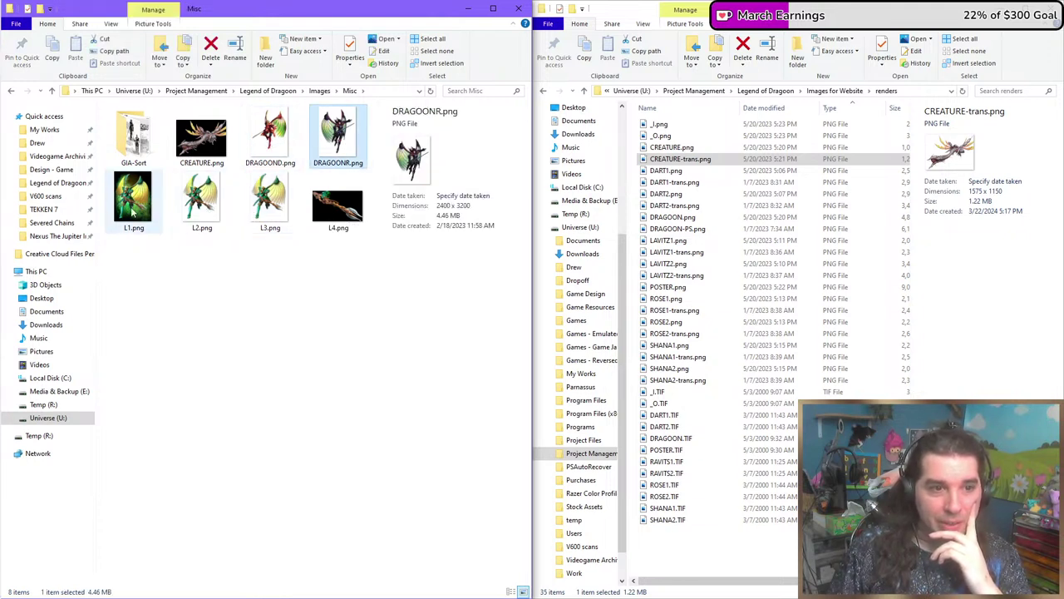
{"action": "left_click", "coordinate": [190, 212]}
{"action": "double_click", "coordinate": [205, 206]}
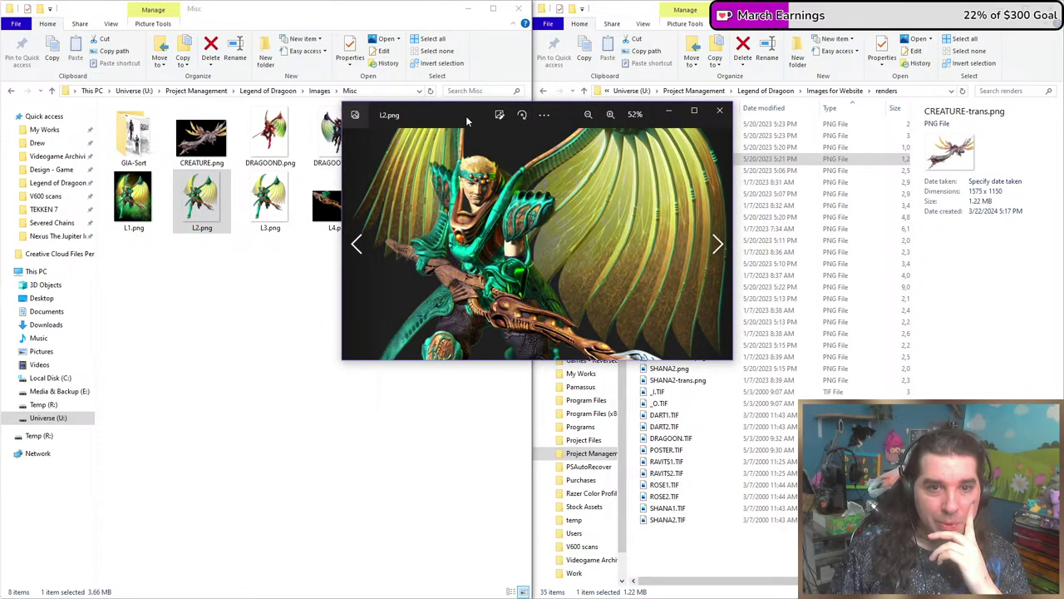
{"action": "double_click", "coordinate": [468, 121]}
{"action": "scroll", "coordinate": [415, 251], "scroll_direction": "down", "scroll_amount": 5}
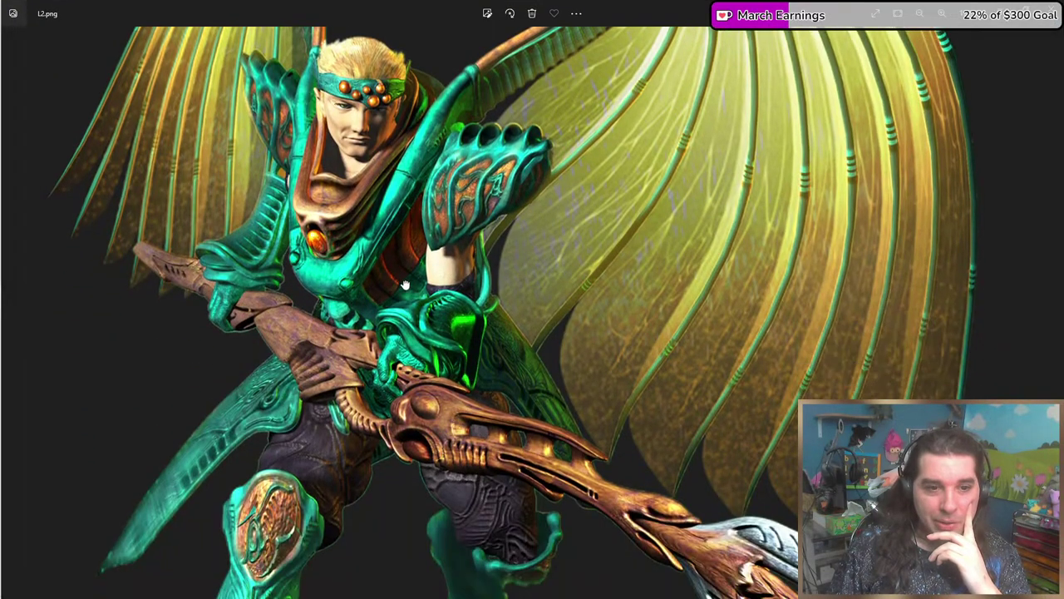
{"action": "scroll", "coordinate": [443, 187], "scroll_direction": "up", "scroll_amount": 5}
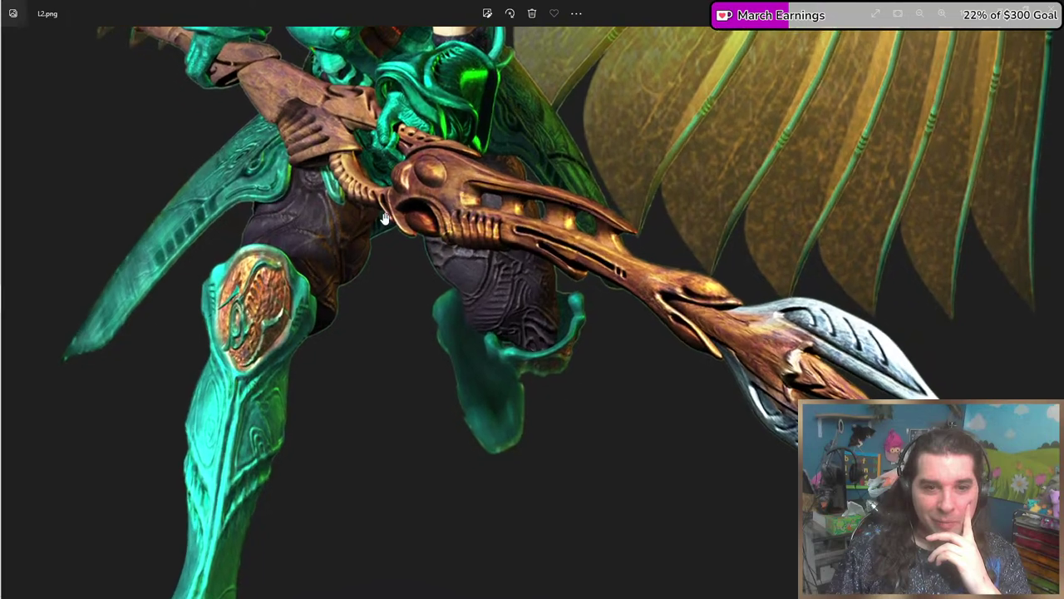
{"action": "scroll", "coordinate": [474, 278], "scroll_direction": "up", "scroll_amount": 5}
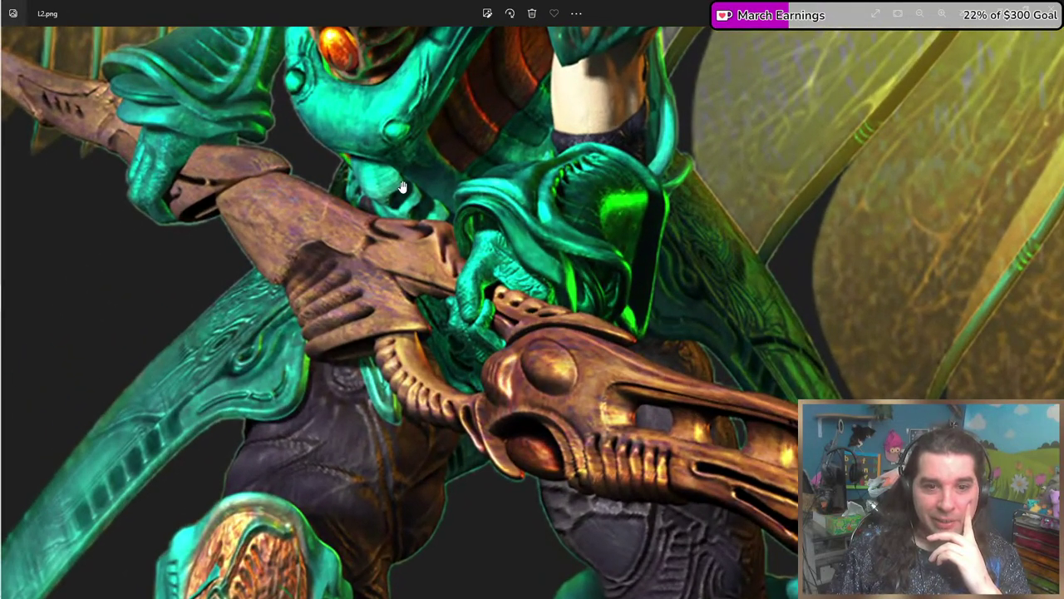
{"action": "scroll", "coordinate": [457, 198], "scroll_direction": "up", "scroll_amount": 5}
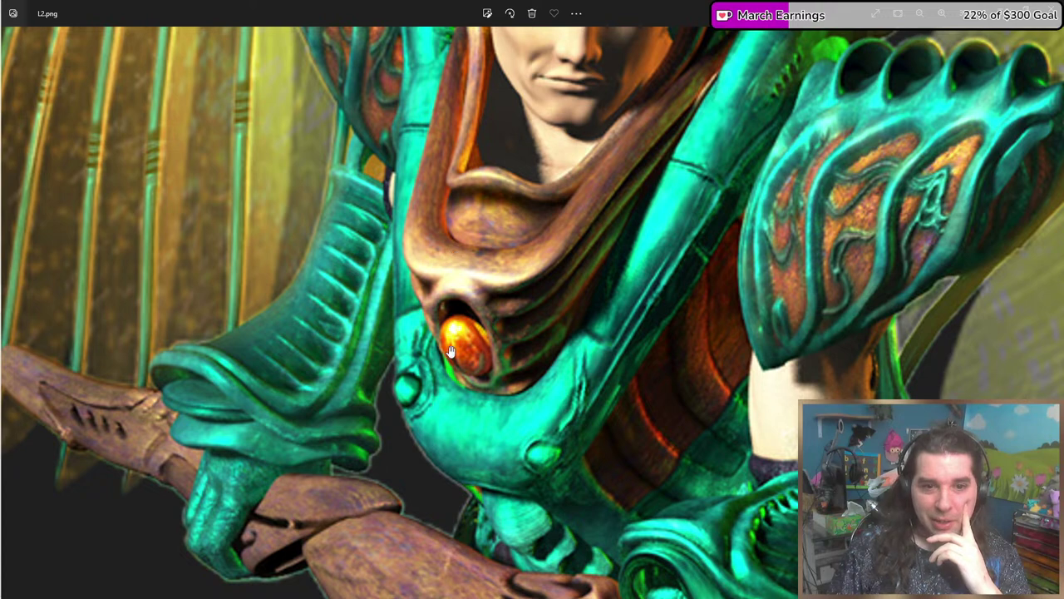
{"action": "scroll", "coordinate": [455, 366], "scroll_direction": "up", "scroll_amount": 5}
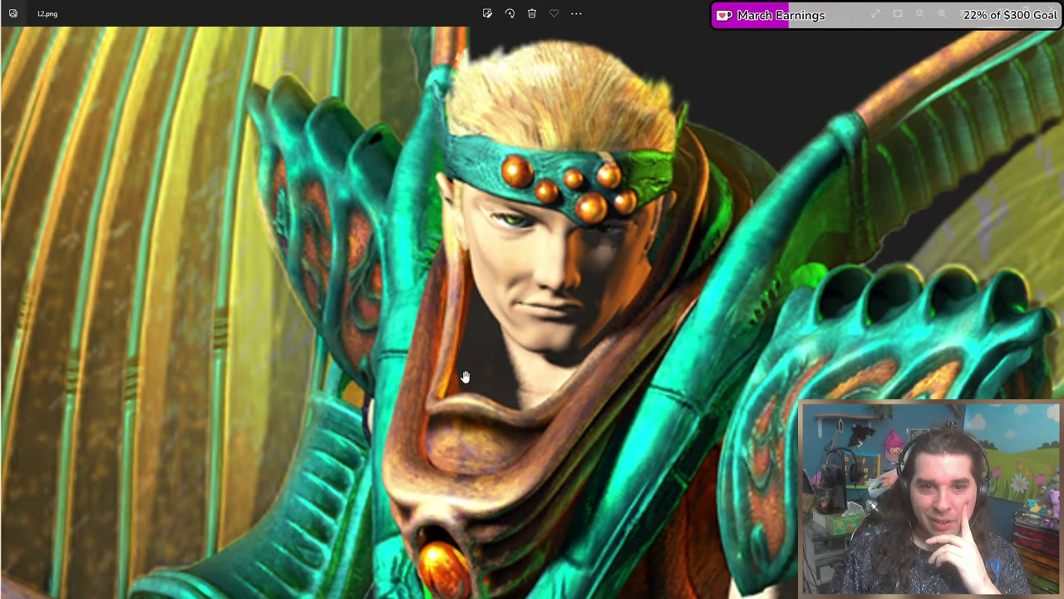
Examine the face, headband and wing details of the L2.png render close up and close the image.
{"action": "scroll", "coordinate": [468, 248], "scroll_direction": "up", "scroll_amount": 3}
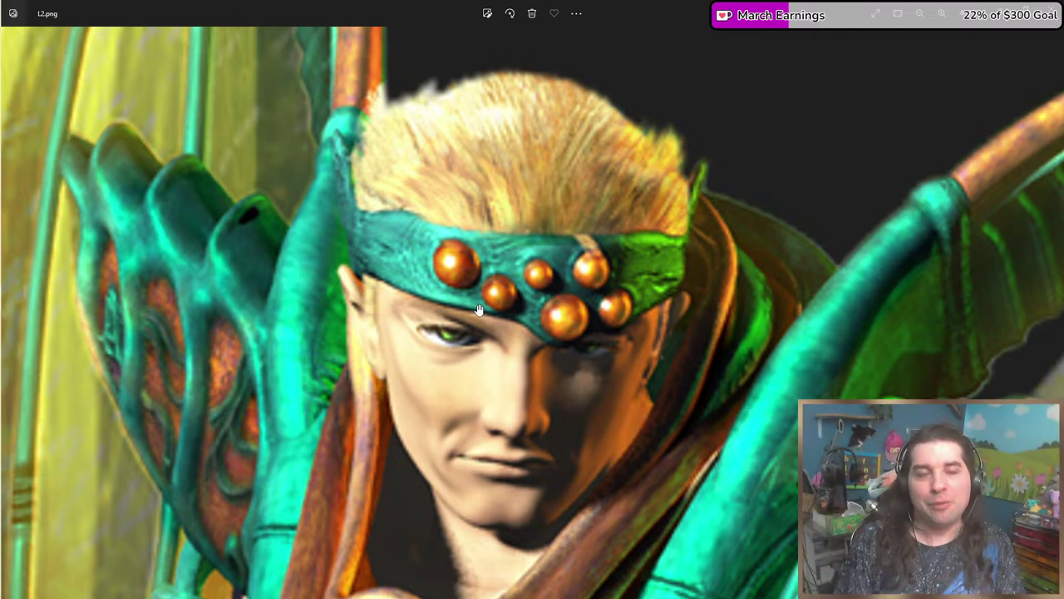
{"action": "scroll", "coordinate": [478, 309], "scroll_direction": "down", "scroll_amount": 3}
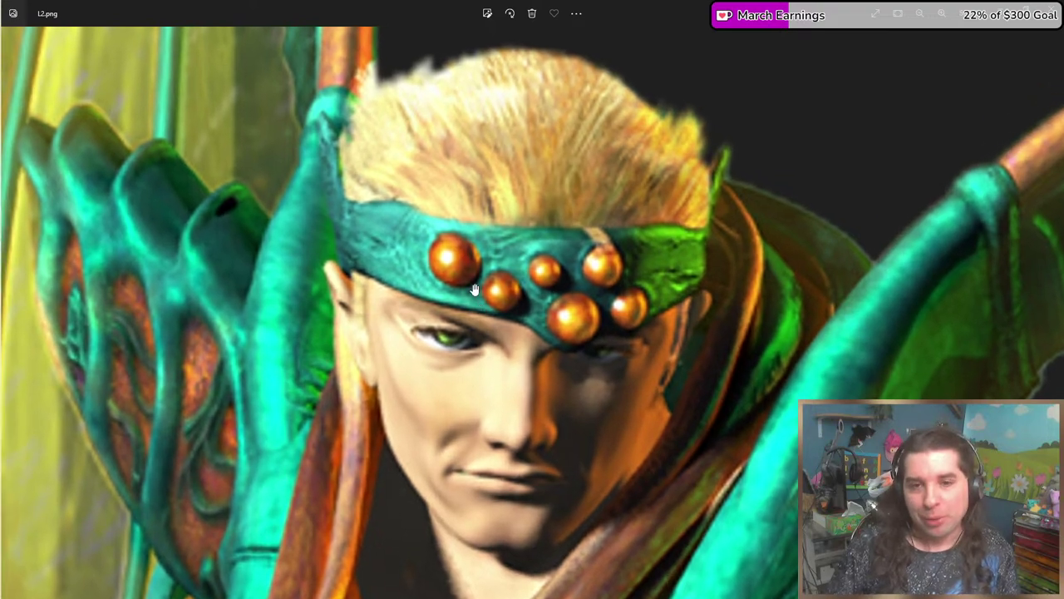
{"action": "scroll", "coordinate": [455, 278], "scroll_direction": "down", "scroll_amount": 1}
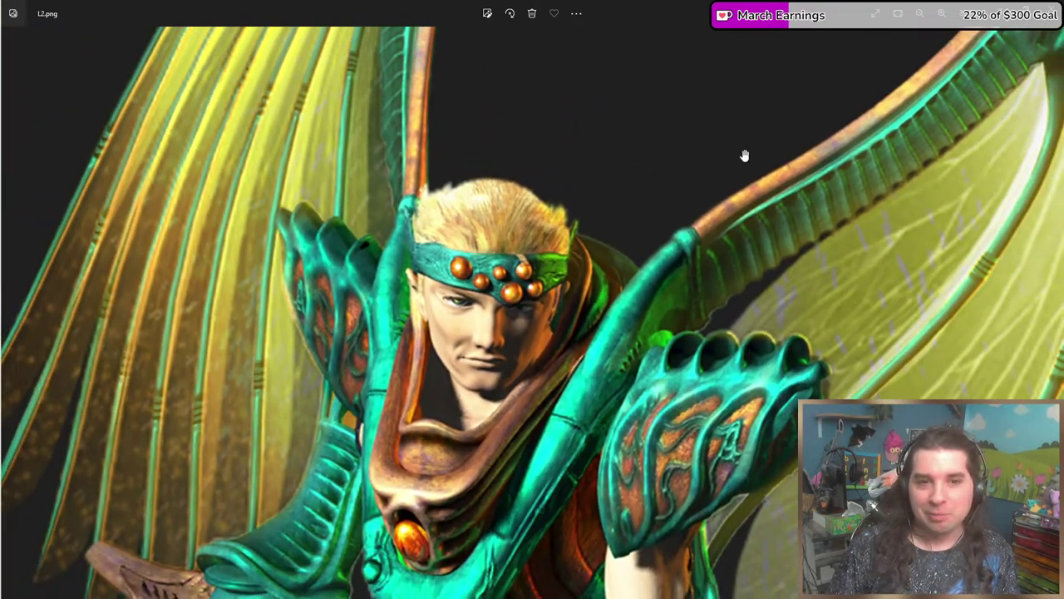
{"action": "left_click_drag", "start_coordinate": [743, 157], "coordinate": [465, 127]}
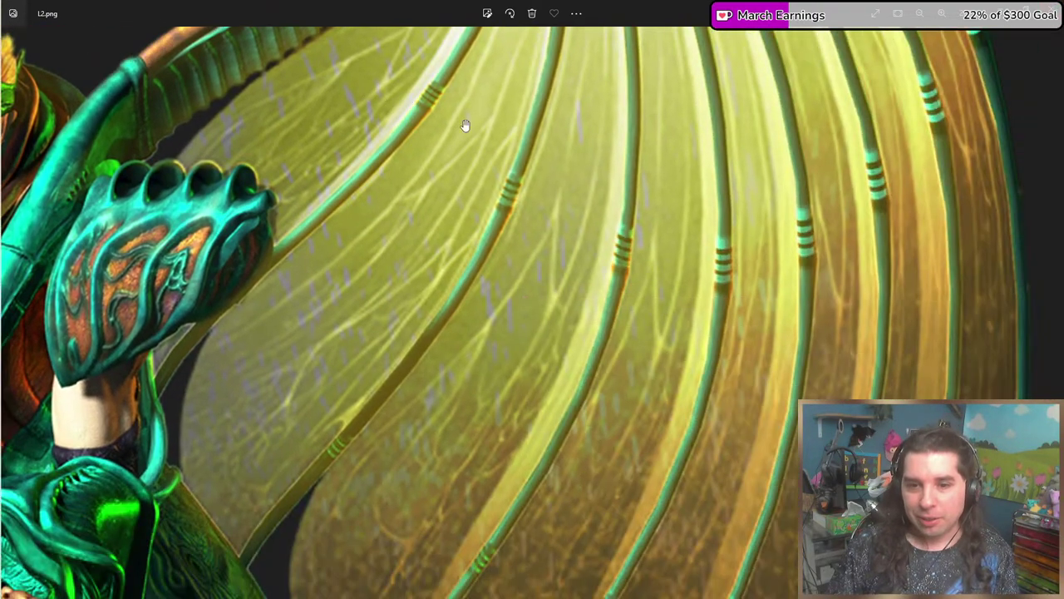
{"action": "left_click_drag", "start_coordinate": [618, 286], "coordinate": [598, 389]}
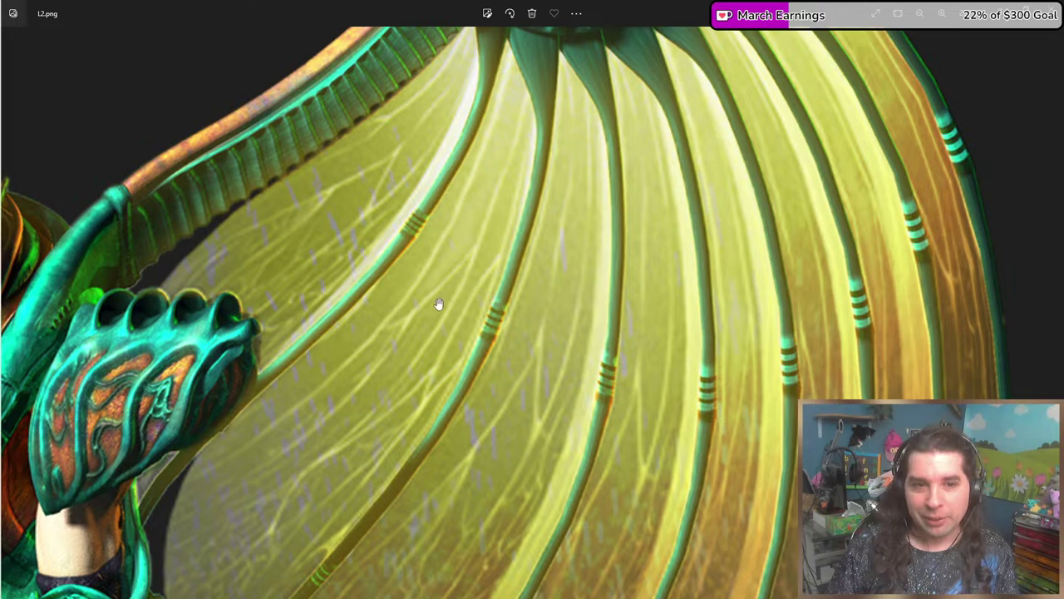
{"action": "left_click_drag", "start_coordinate": [439, 304], "coordinate": [325, 282]}
{"action": "key", "text": "Escape"}
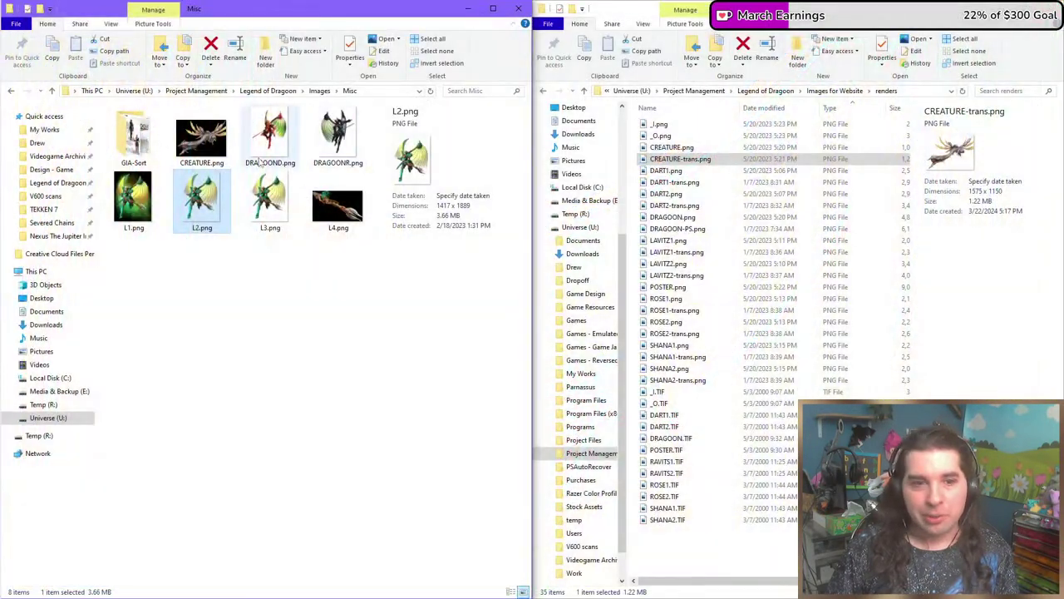
Open L1.png and examine the green-armoured dragoon's weapon, armour and glowing background close up, and close the image.
{"action": "double_click", "coordinate": [133, 199]}
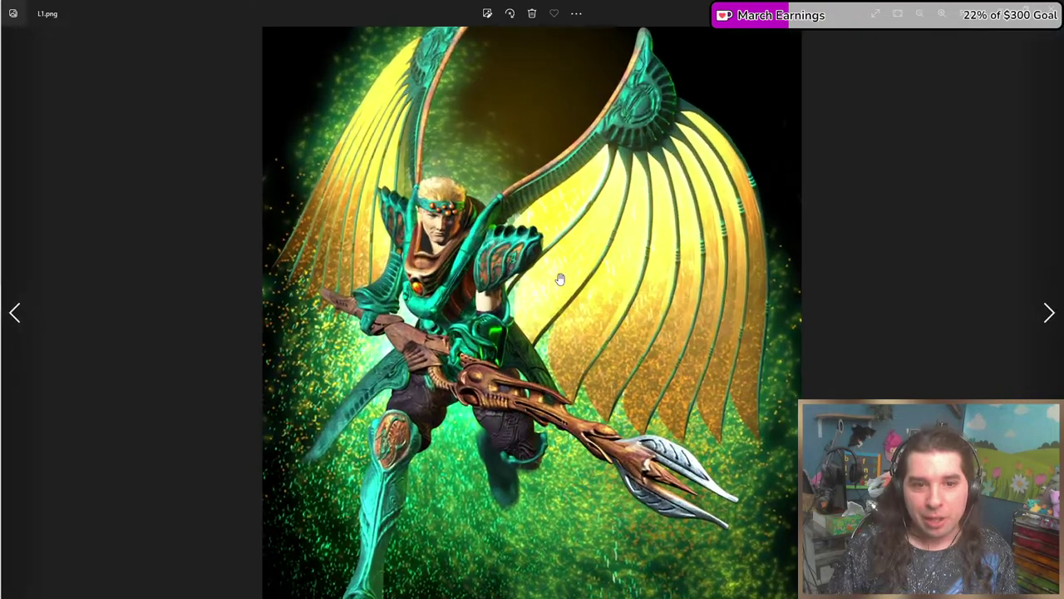
{"action": "scroll", "coordinate": [560, 279], "scroll_direction": "up", "scroll_amount": 3}
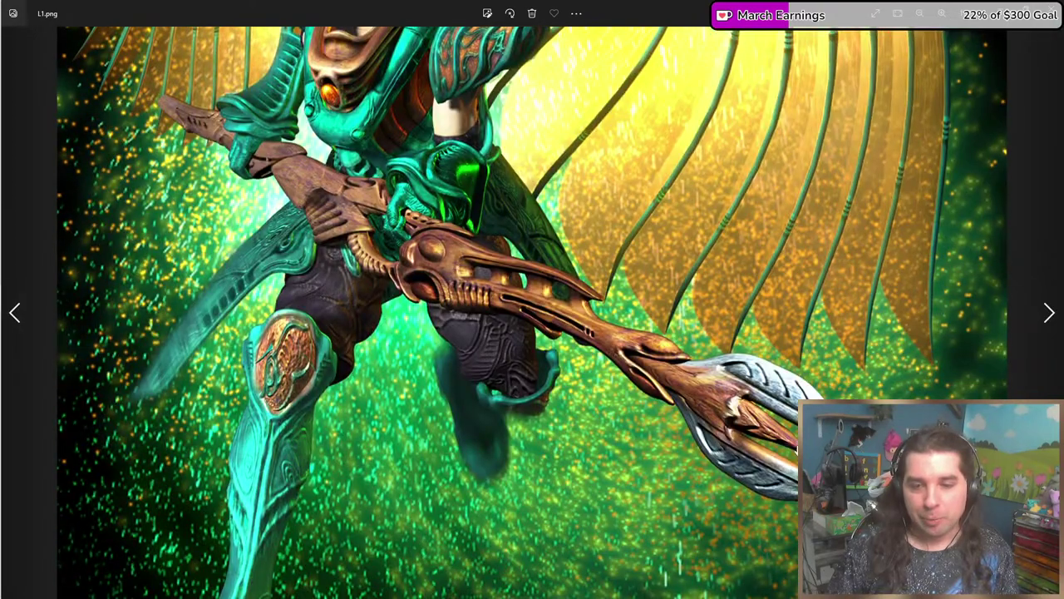
{"action": "left_click_drag", "start_coordinate": [630, 444], "coordinate": [518, 493]}
{"action": "left_click_drag", "start_coordinate": [470, 252], "coordinate": [489, 157]}
{"action": "left_click_drag", "start_coordinate": [436, 248], "coordinate": [484, 115]}
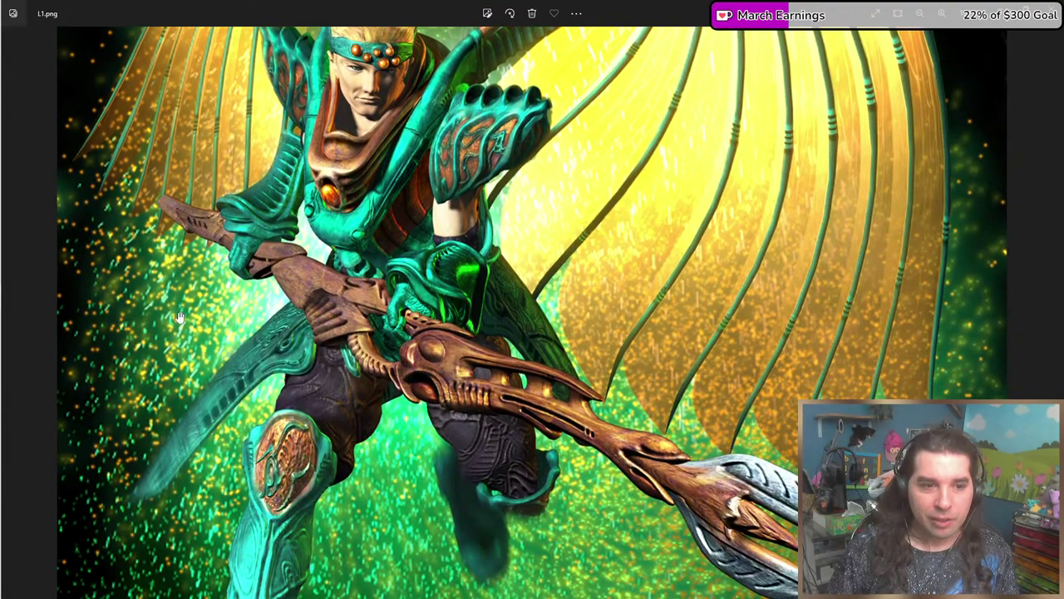
{"action": "left_click_drag", "start_coordinate": [179, 316], "coordinate": [466, 141]}
{"action": "left_click_drag", "start_coordinate": [499, 299], "coordinate": [520, 197]}
{"action": "scroll", "coordinate": [519, 197], "scroll_direction": "up", "scroll_amount": 5}
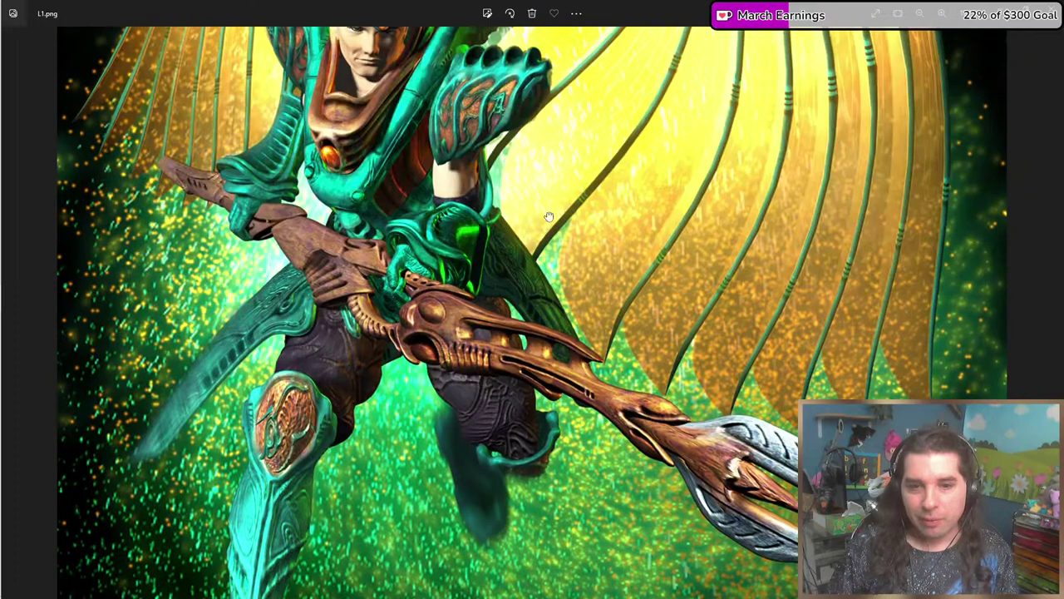
{"action": "left_click", "coordinate": [1039, 7]}
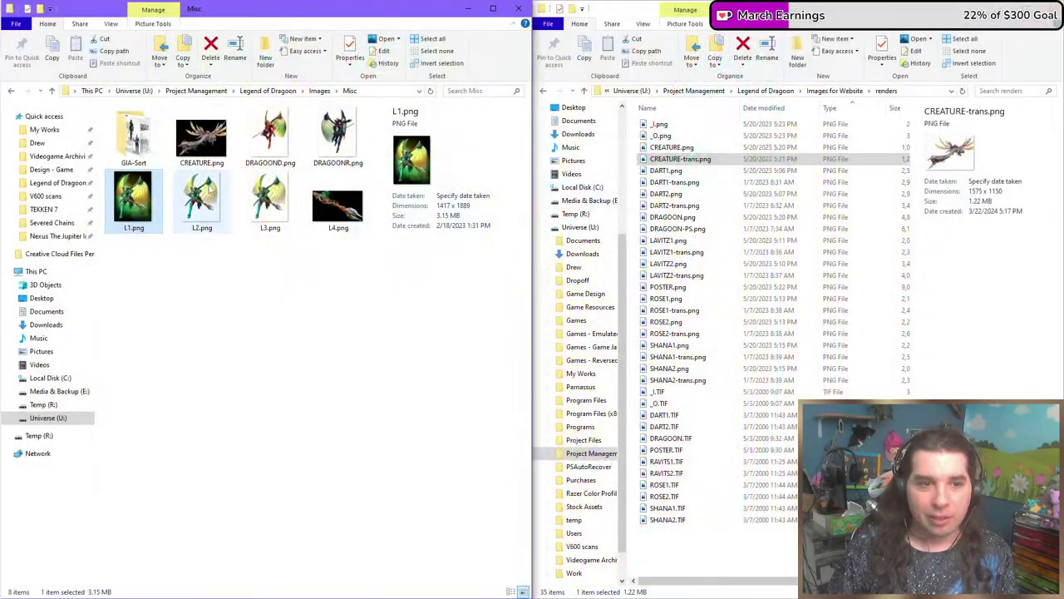
Preview CREATURE.png in the Misc folder and compare the details of L2.png and L3.png.
{"action": "left_click", "coordinate": [202, 141]}
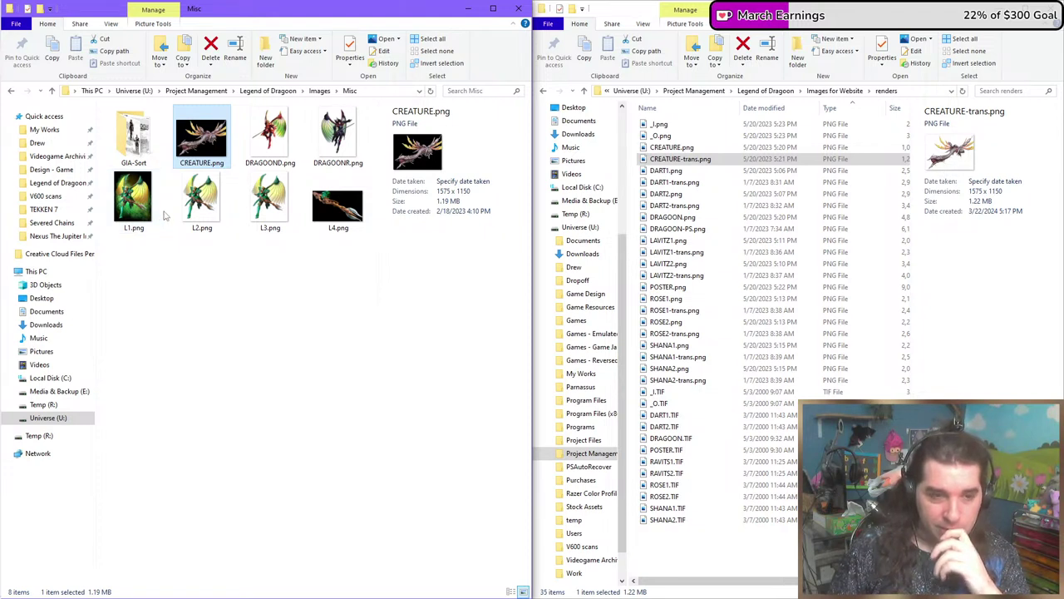
{"action": "left_click", "coordinate": [203, 200]}
{"action": "left_click", "coordinate": [255, 200]}
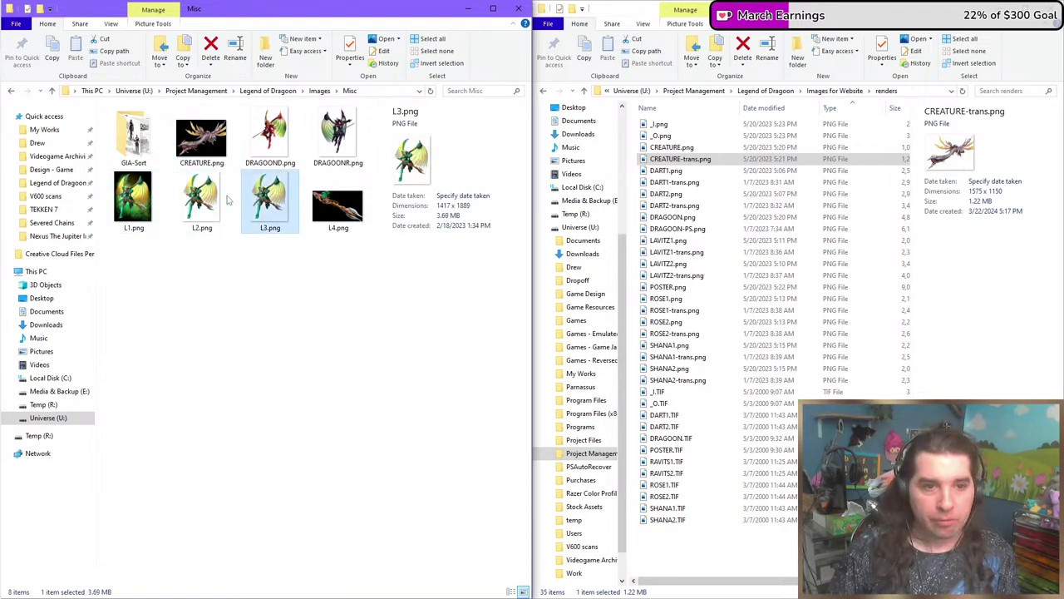
{"action": "left_click", "coordinate": [218, 199]}
{"action": "left_click", "coordinate": [271, 200]}
{"action": "left_click", "coordinate": [214, 199]}
Open L2.png full size and flip between it and L3.png to compare the two cut-out renders.
{"action": "double_click", "coordinate": [212, 193]}
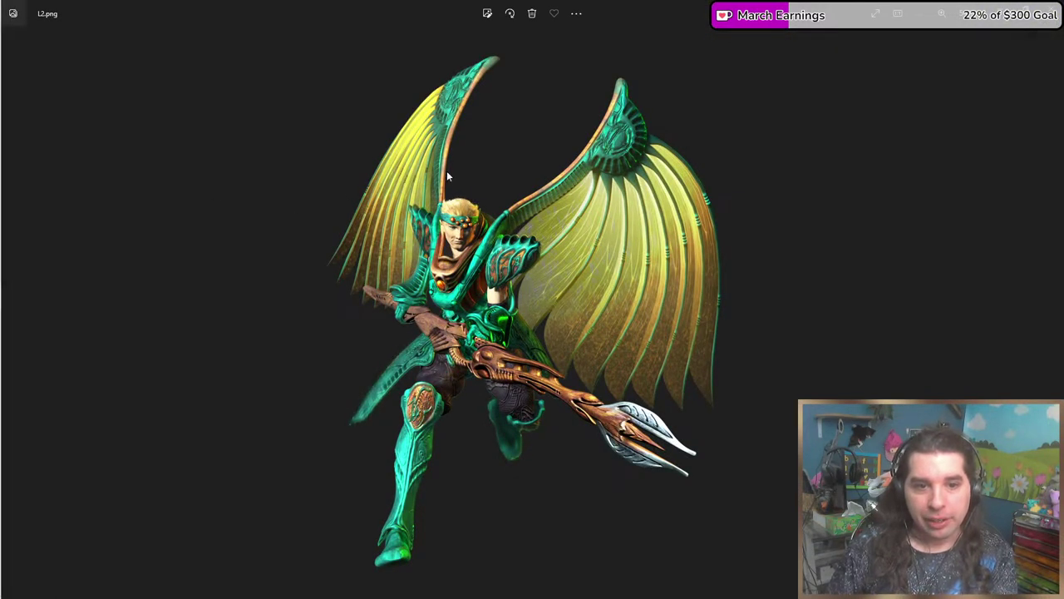
{"action": "key", "text": "Right"}
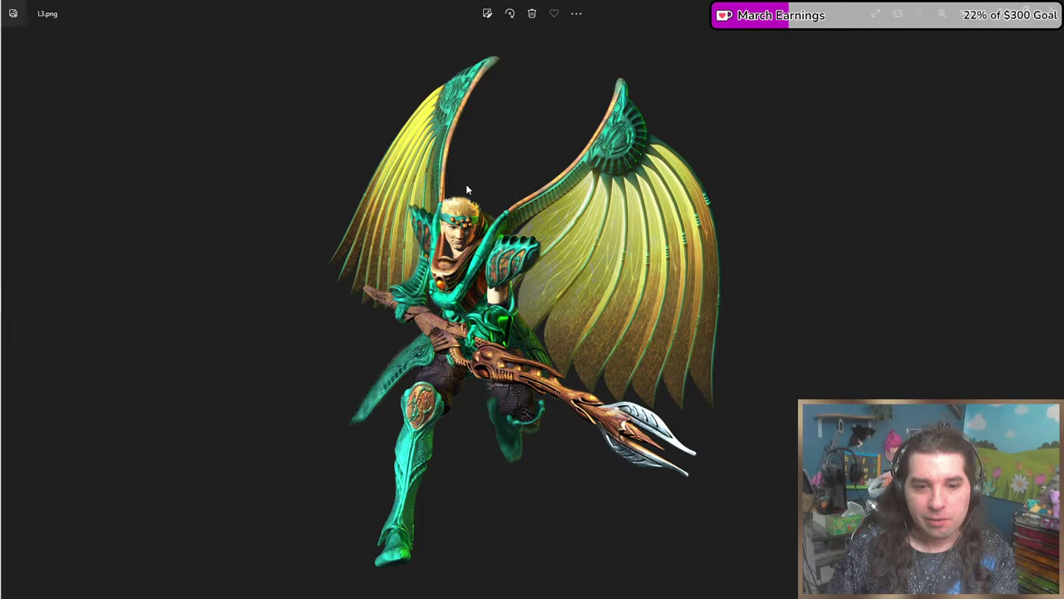
{"action": "key", "text": "Left"}
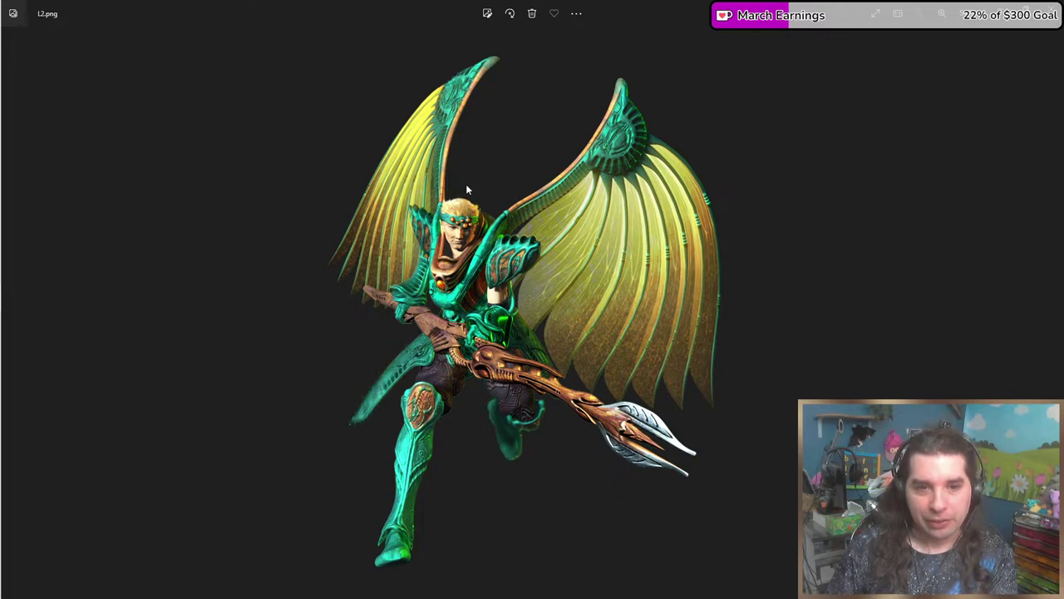
{"action": "key", "text": "Left"}
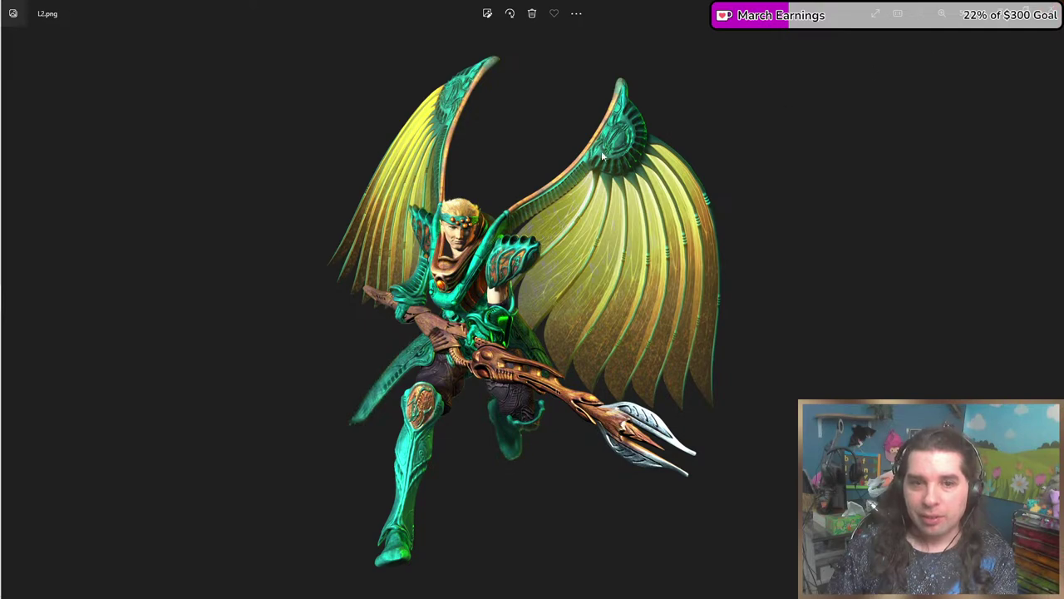
Inspect the L2.png render close up, compare it with the L1.png version with background, and close the viewer.
{"action": "scroll", "coordinate": [435, 181], "scroll_direction": "up", "scroll_amount": 5}
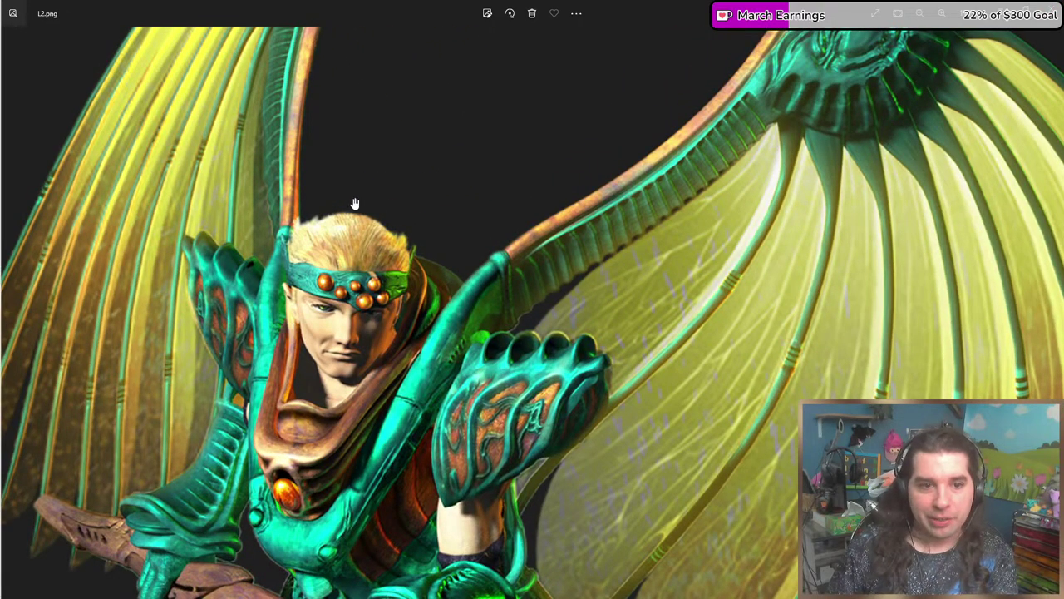
{"action": "scroll", "coordinate": [367, 182], "scroll_direction": "down", "scroll_amount": 5}
{"action": "key", "text": "Left"}
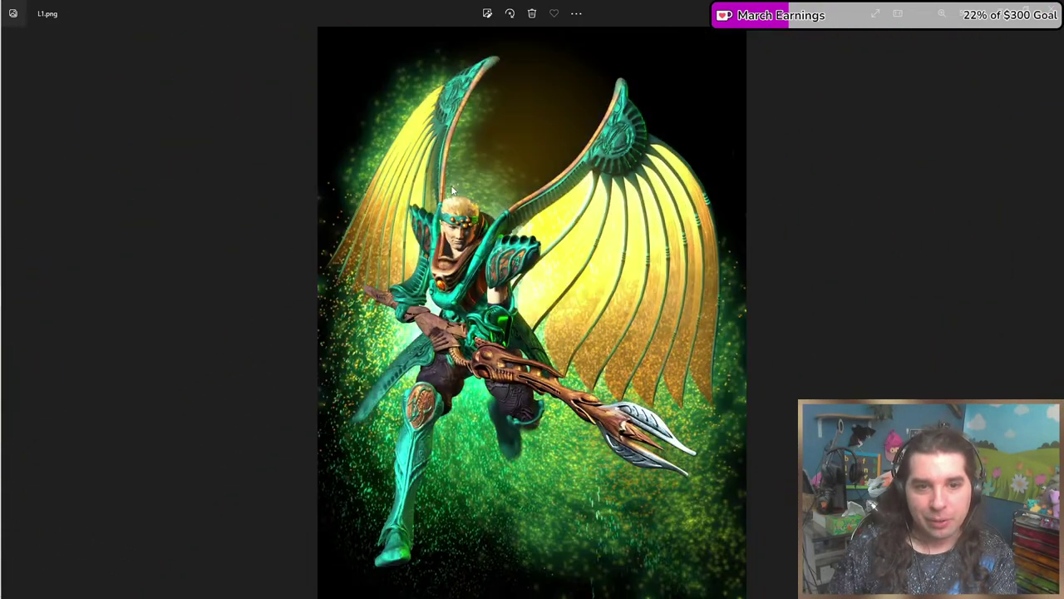
{"action": "key", "text": "Right"}
{"action": "key", "text": "Left"}
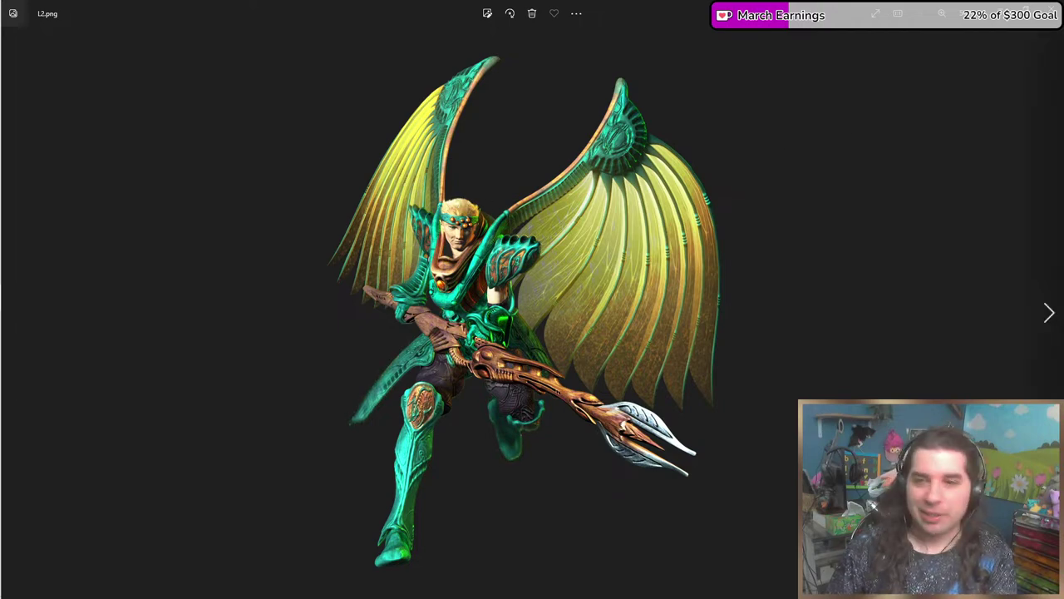
{"action": "key", "text": "alt+F4"}
Open L4.png, look at the isolated weapon render slightly enlarged, and return to the Misc folder.
{"action": "left_click", "coordinate": [323, 283]}
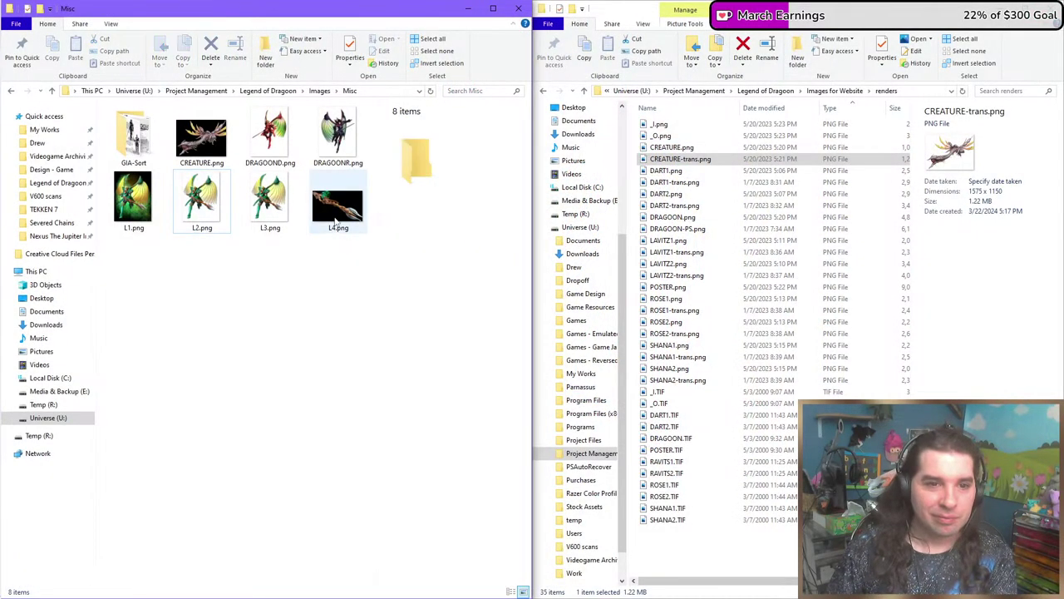
{"action": "double_click", "coordinate": [335, 219]}
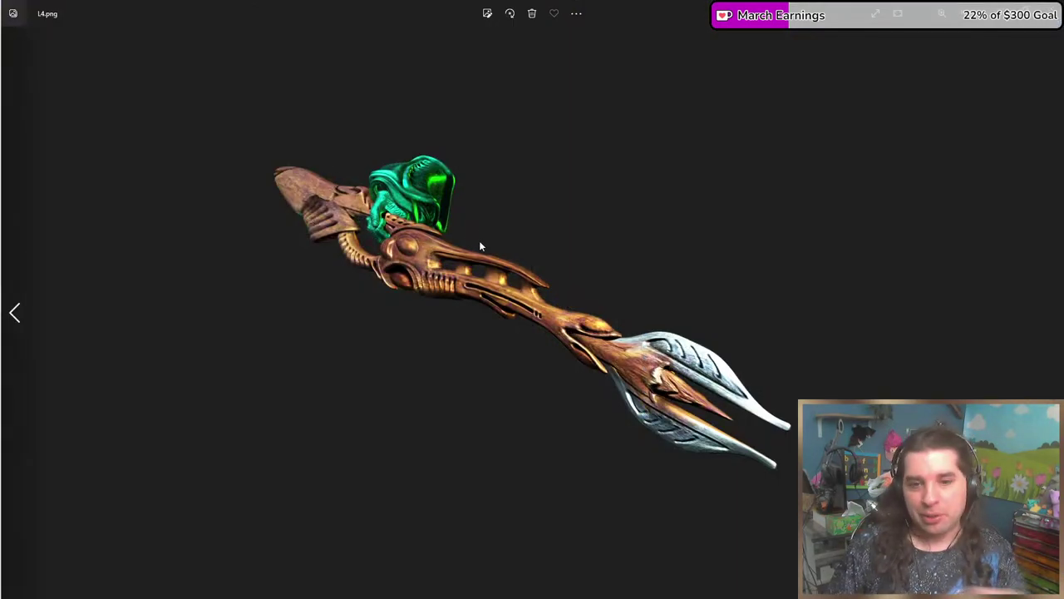
{"action": "scroll", "coordinate": [410, 214], "scroll_direction": "up", "scroll_amount": 1}
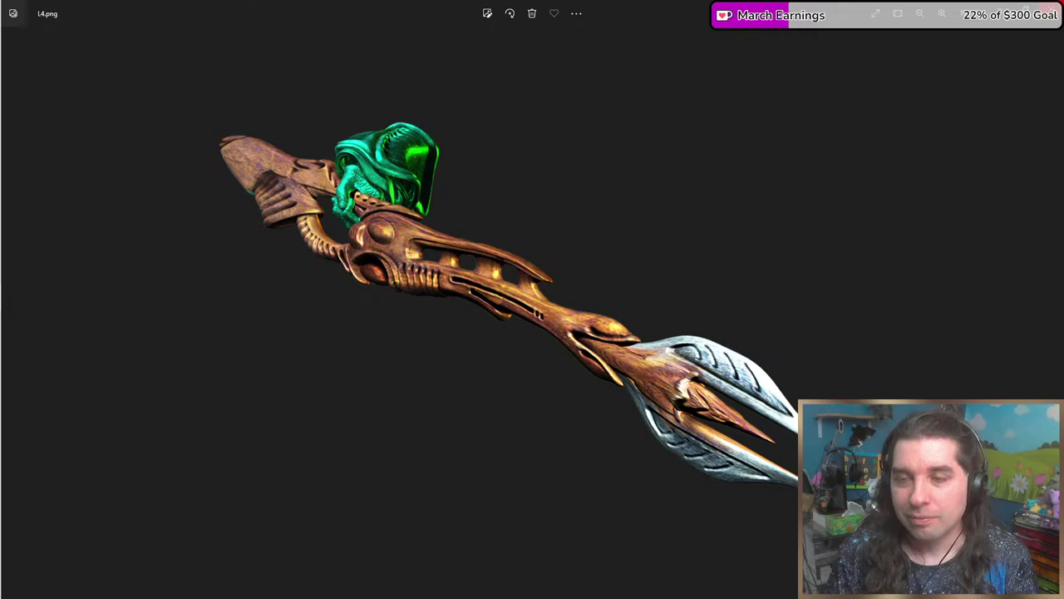
{"action": "left_click", "coordinate": [1050, 14]}
{"action": "left_click", "coordinate": [292, 268]}
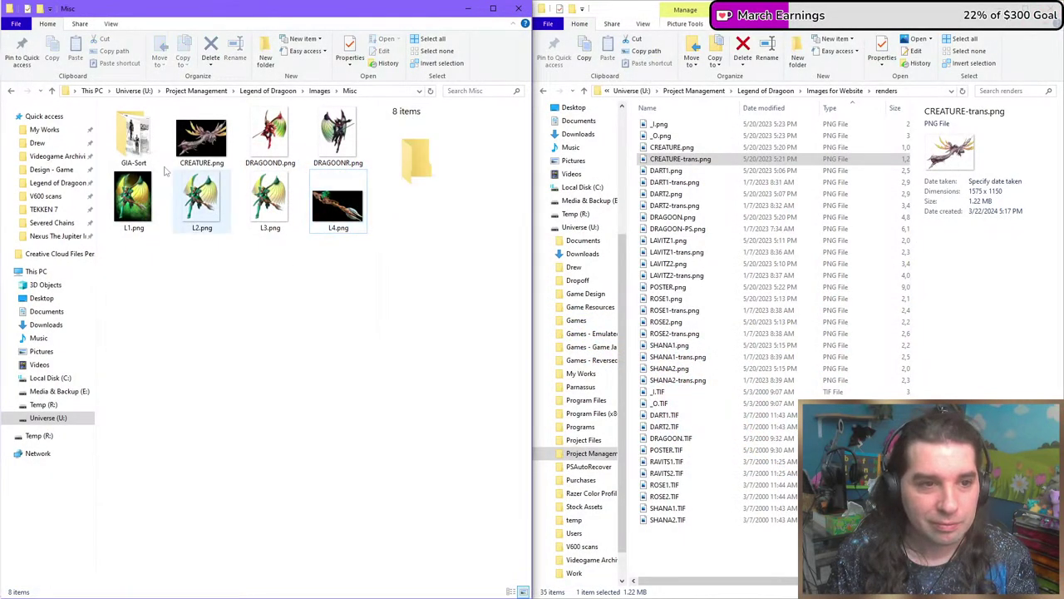
Open the GIA-Sort folder and display its images as extra large icons.
{"action": "double_click", "coordinate": [147, 152]}
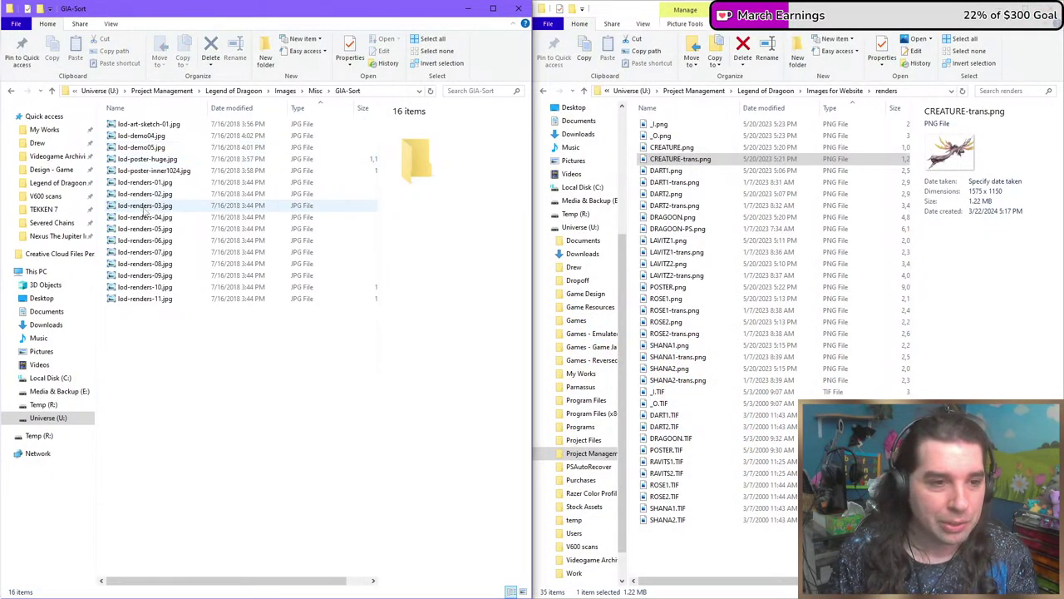
{"action": "left_click", "coordinate": [111, 23]}
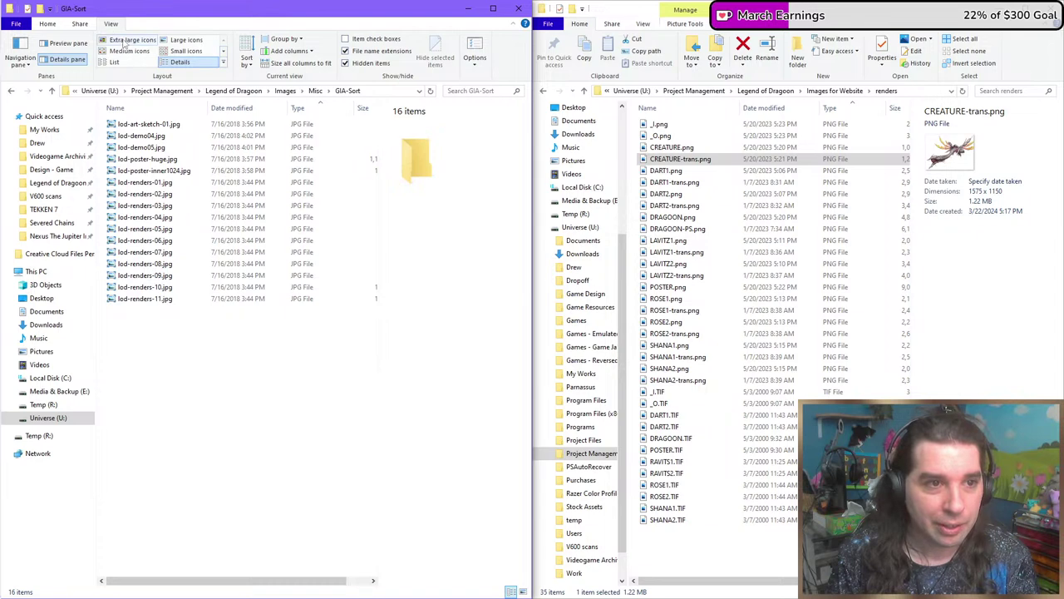
{"action": "left_click", "coordinate": [166, 41]}
{"action": "left_click", "coordinate": [166, 43]}
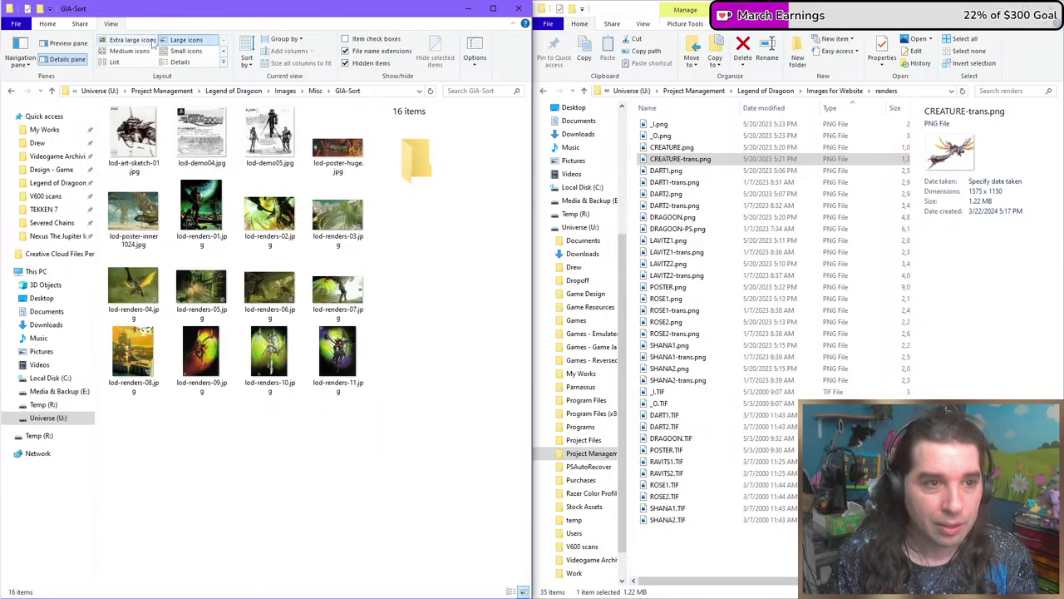
{"action": "left_click", "coordinate": [146, 39]}
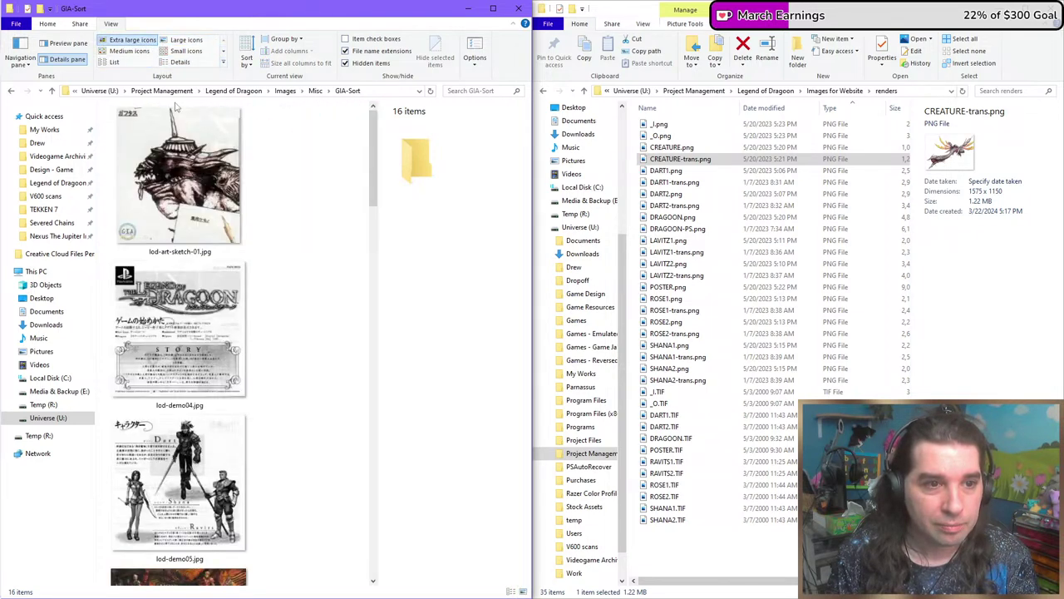
Open lod-art-sketch-01.jpg and enlarge the creature sketch.
{"action": "double_click", "coordinate": [198, 184]}
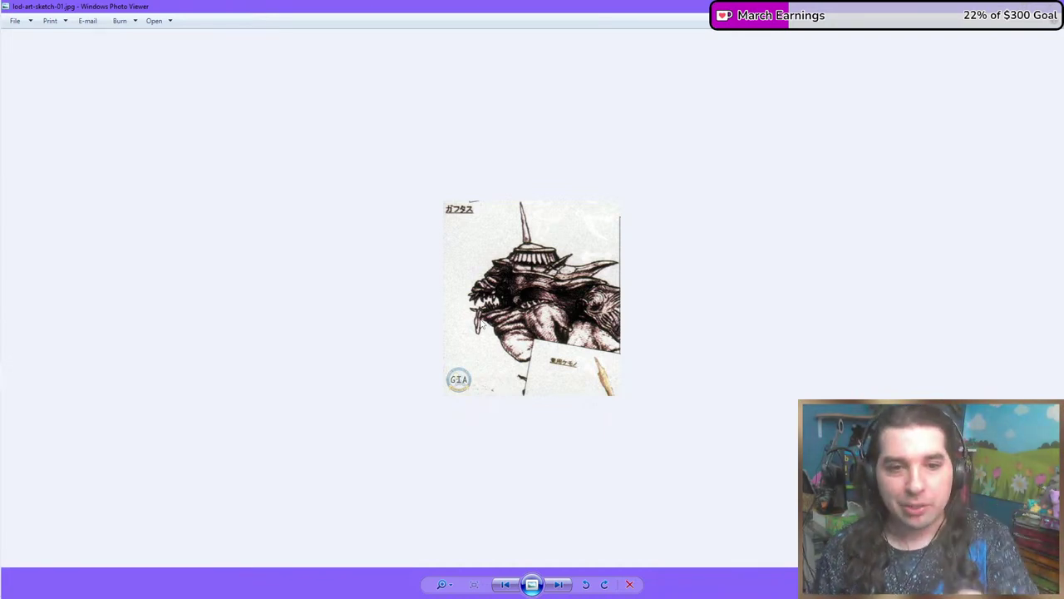
{"action": "scroll", "coordinate": [532, 297], "scroll_direction": "up", "scroll_amount": 1}
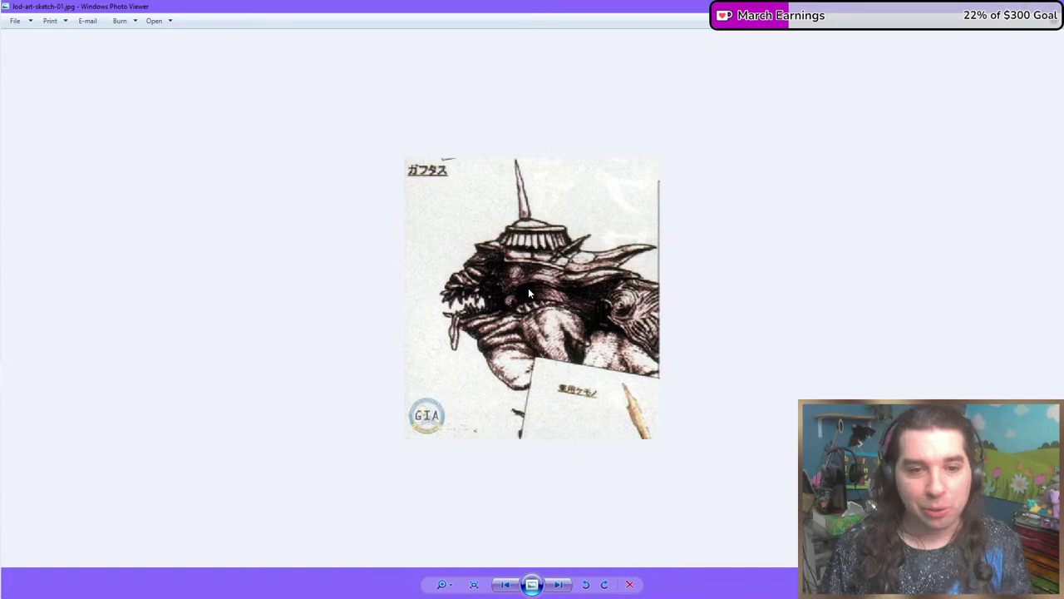
Switch to the Info Catalog - External window, open the Art - Concept folder, and select the Guftas1_C.jpg creature sketch.
{"action": "key", "text": "alt+Tab"}
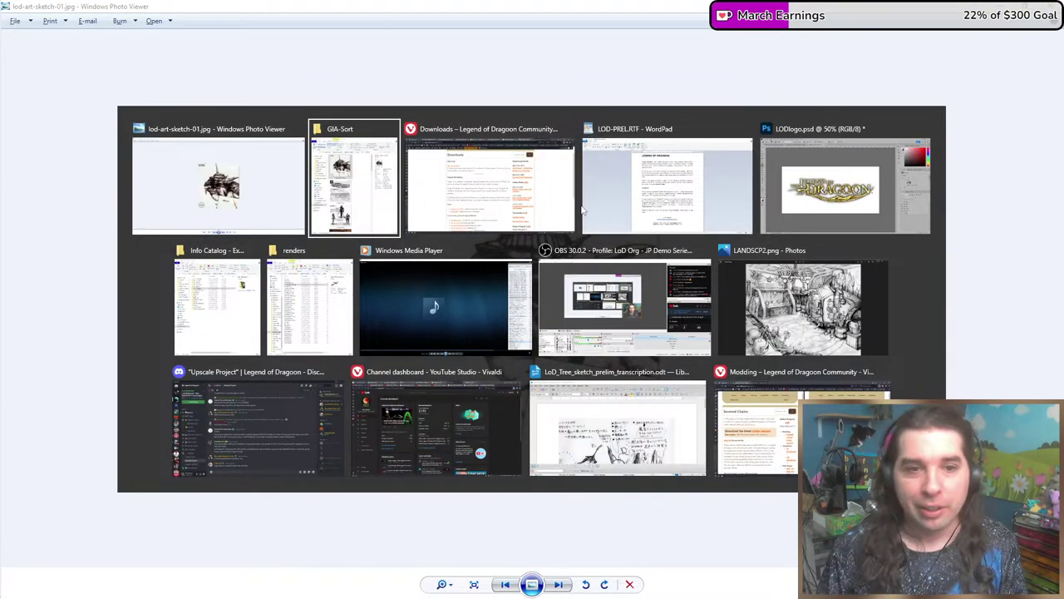
{"action": "key", "text": "alt+Tab"}
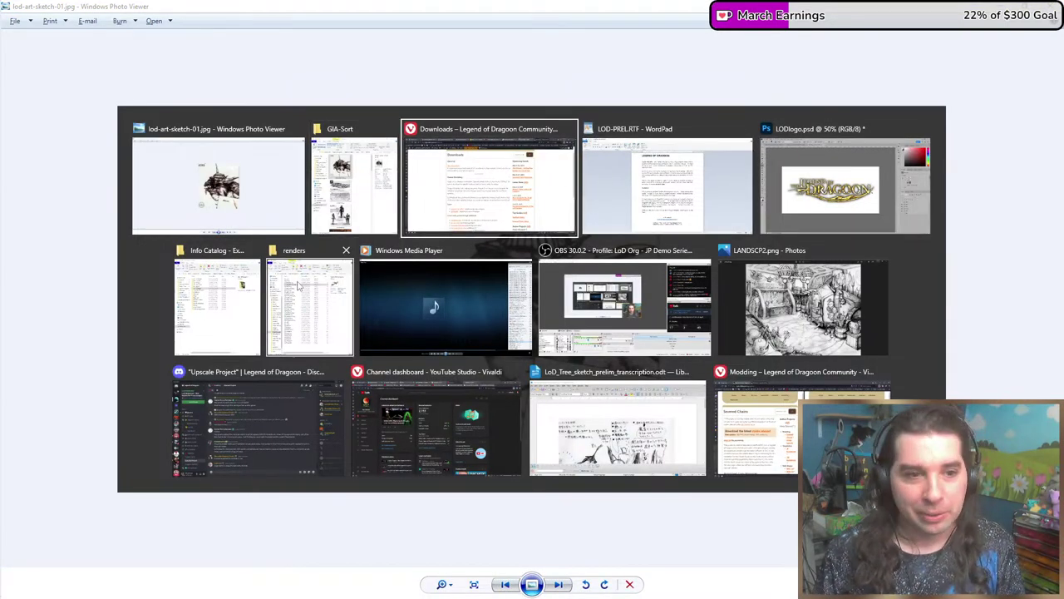
{"action": "left_click", "coordinate": [229, 279]}
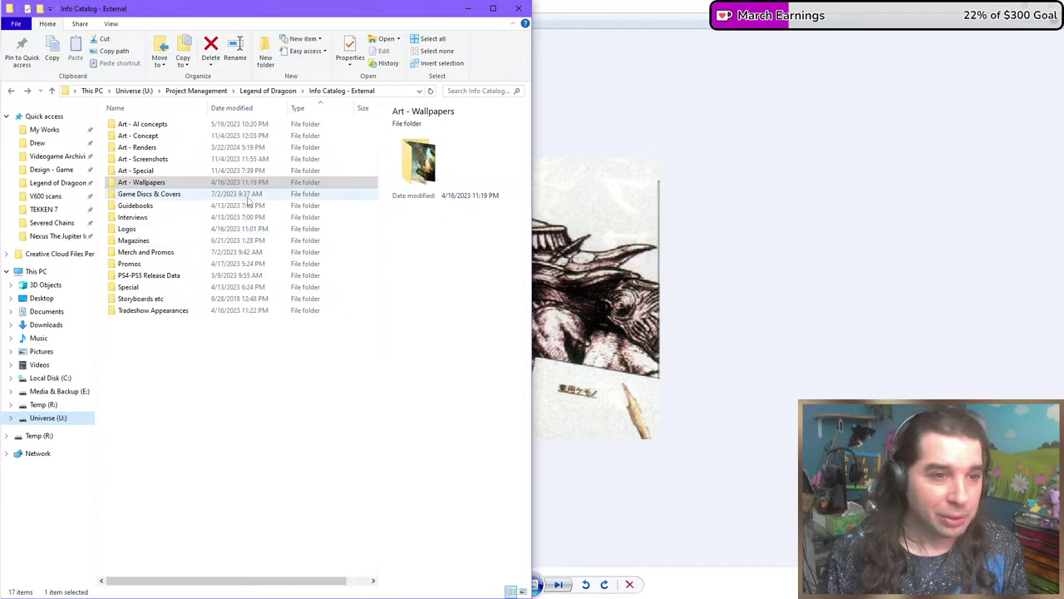
{"action": "left_click", "coordinate": [154, 138]}
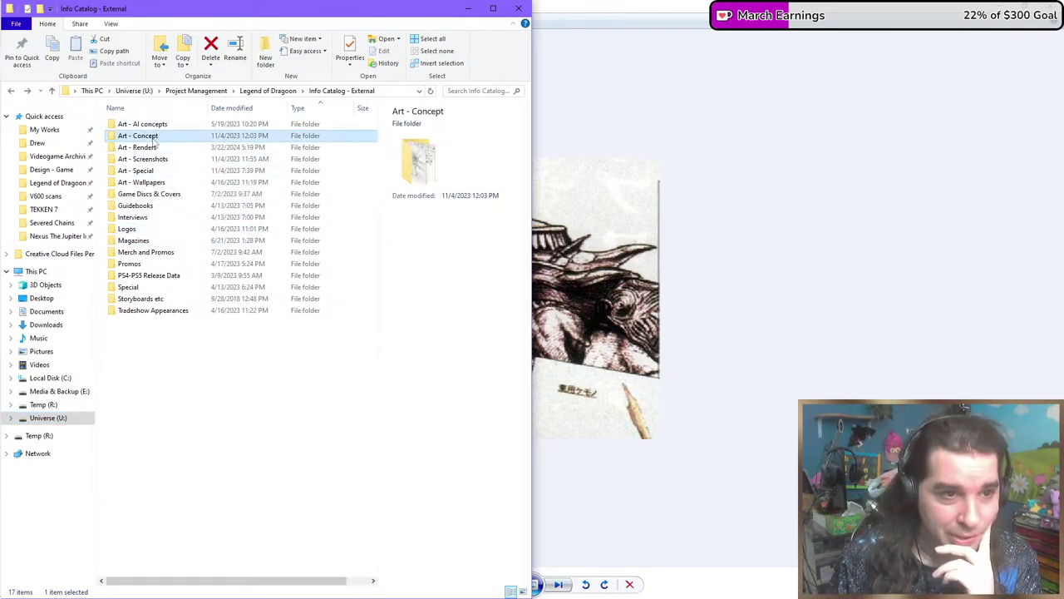
{"action": "double_click", "coordinate": [154, 139]}
{"action": "scroll", "coordinate": [244, 221], "scroll_direction": "down", "scroll_amount": 10}
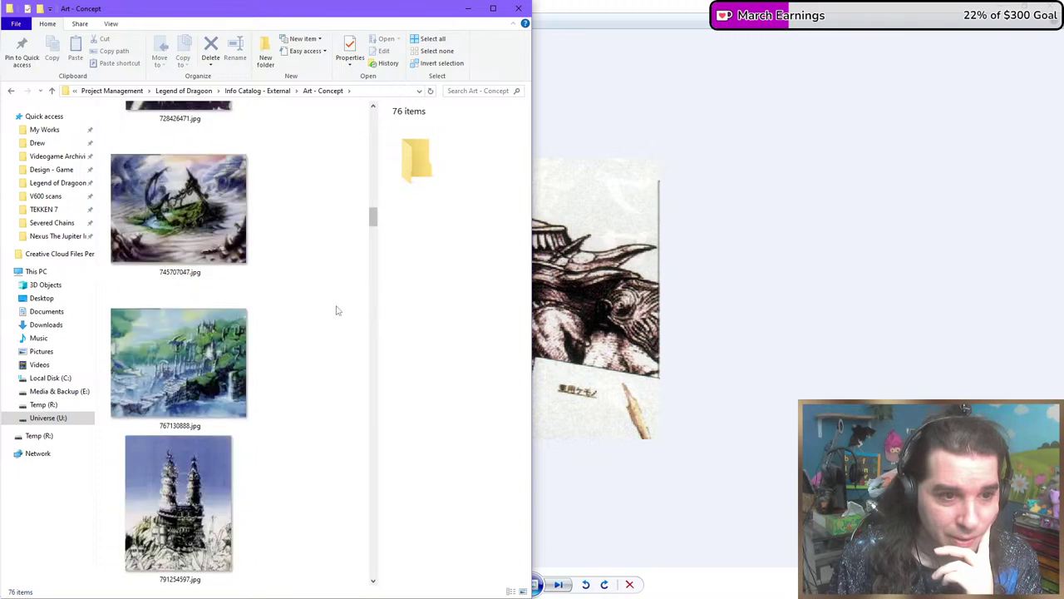
{"action": "scroll", "coordinate": [337, 311], "scroll_direction": "down", "scroll_amount": 15}
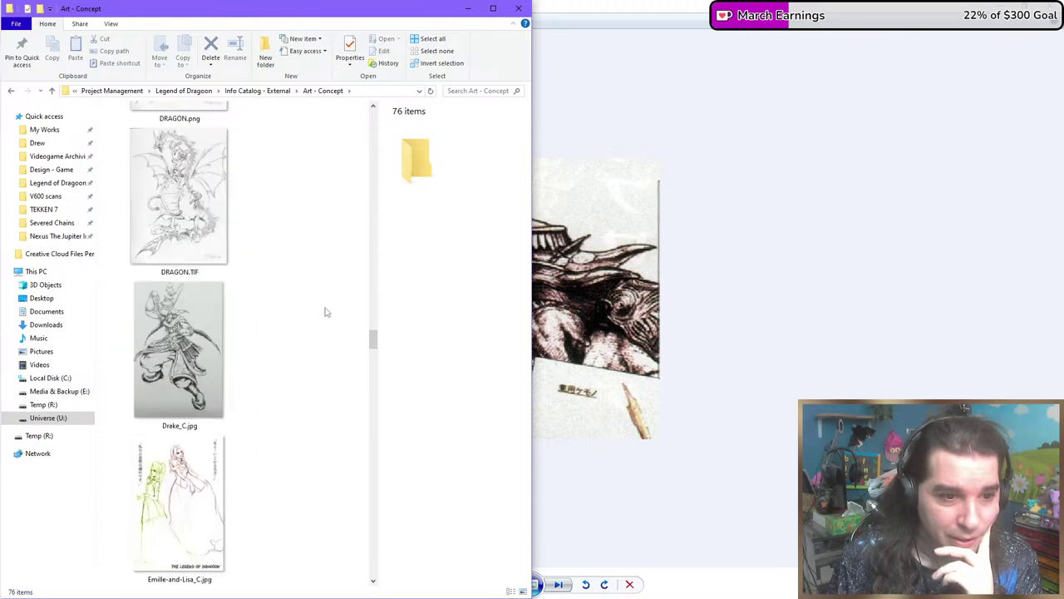
{"action": "scroll", "coordinate": [326, 312], "scroll_direction": "down", "scroll_amount": 5}
{"action": "left_click", "coordinate": [211, 239]}
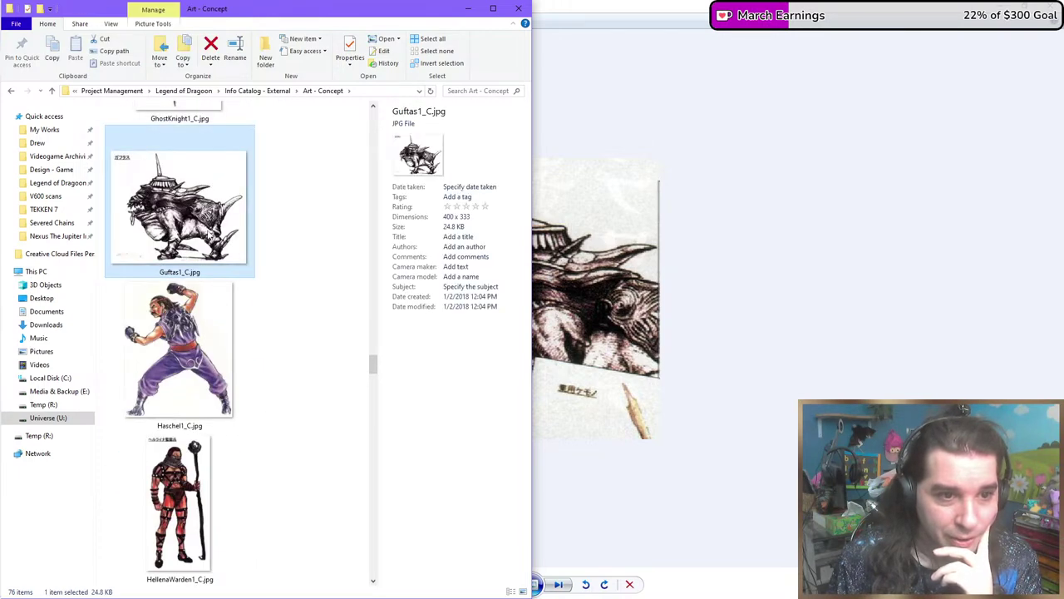
Bring lod-art-sketch-01.jpg forward as a smaller floating window beside the Guftas1_C.jpg thumbnail.
{"action": "left_click", "coordinate": [720, 235]}
{"action": "left_click_drag", "start_coordinate": [629, 13], "coordinate": [576, 60]}
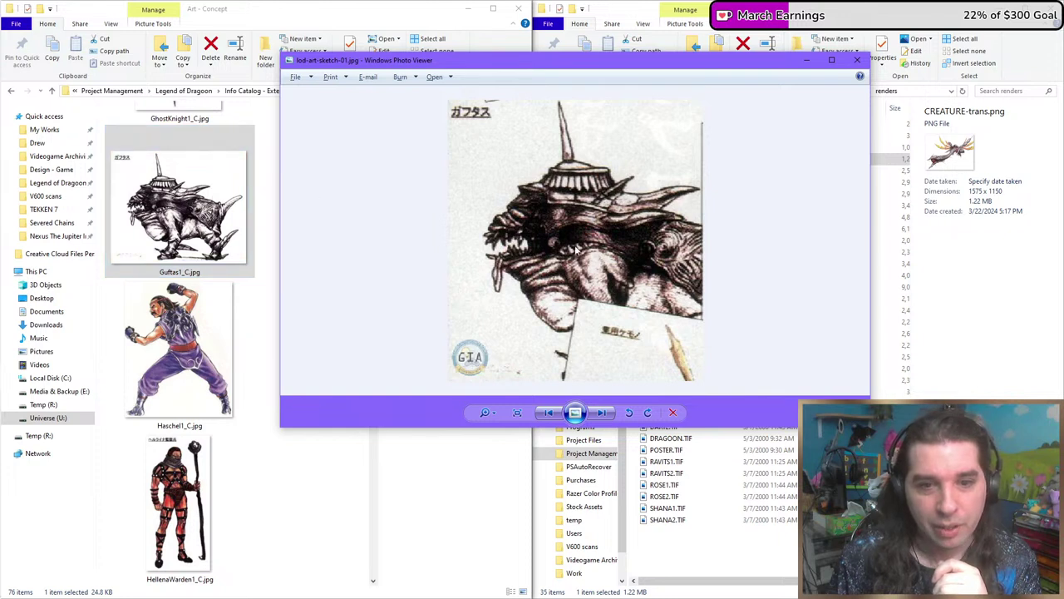
{"action": "left_click_drag", "start_coordinate": [708, 61], "coordinate": [695, 32]}
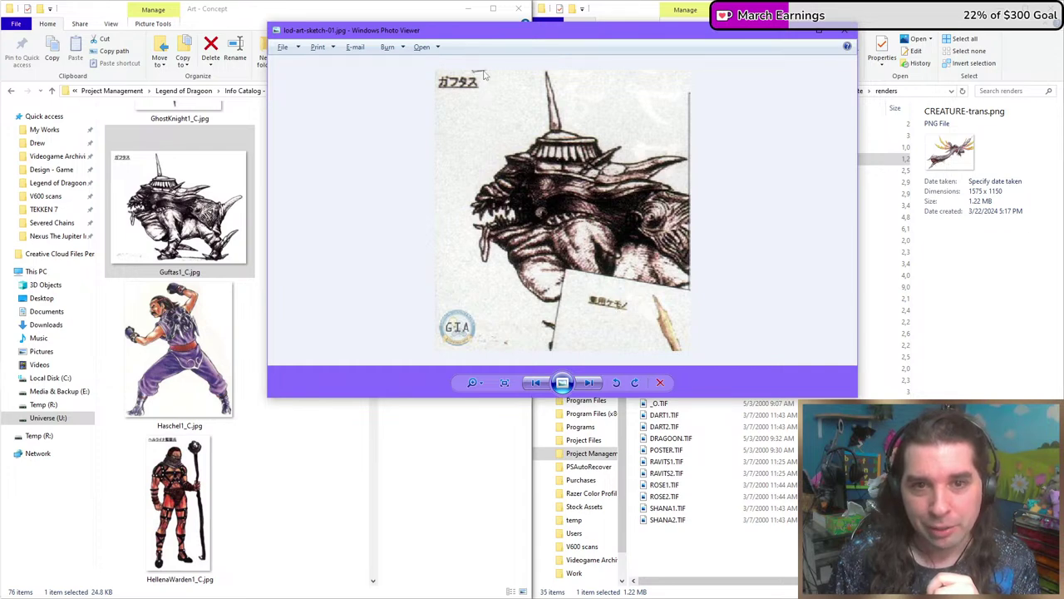
Examine the lettering, creature and overlapping pencil drawing in lod-art-sketch-01.jpg against the Guftas1_C.jpg thumbnail.
{"action": "scroll", "coordinate": [665, 107], "scroll_direction": "up", "scroll_amount": 2}
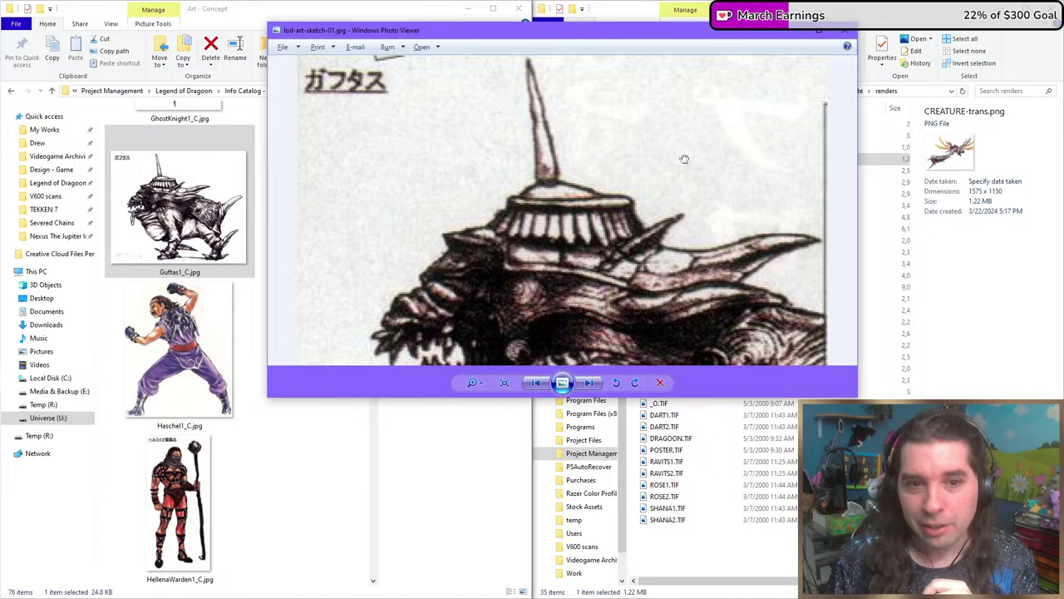
{"action": "scroll", "coordinate": [727, 140], "scroll_direction": "down", "scroll_amount": 2}
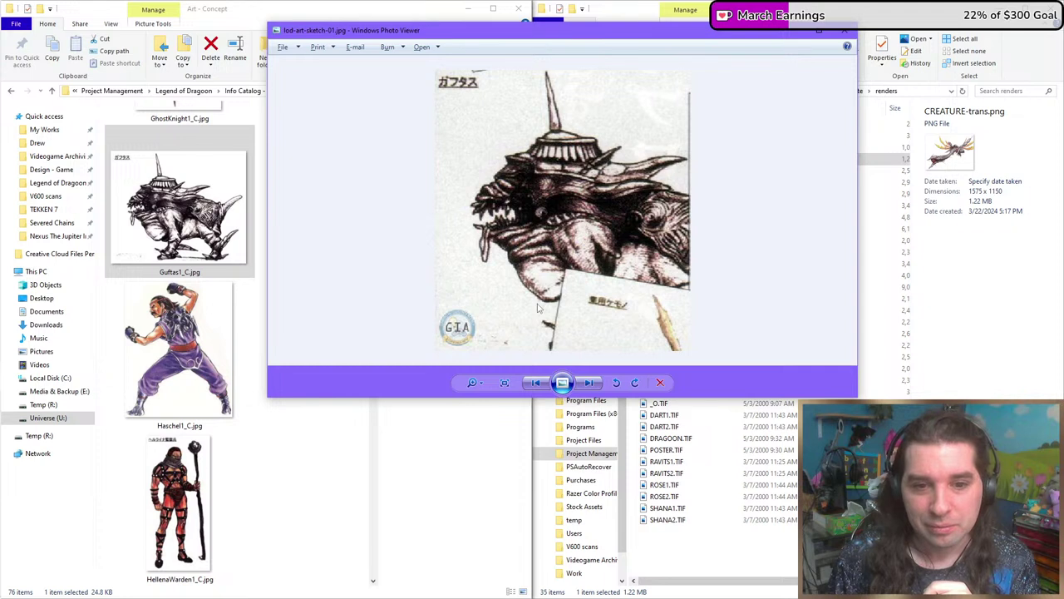
{"action": "scroll", "coordinate": [645, 116], "scroll_direction": "down", "scroll_amount": 1}
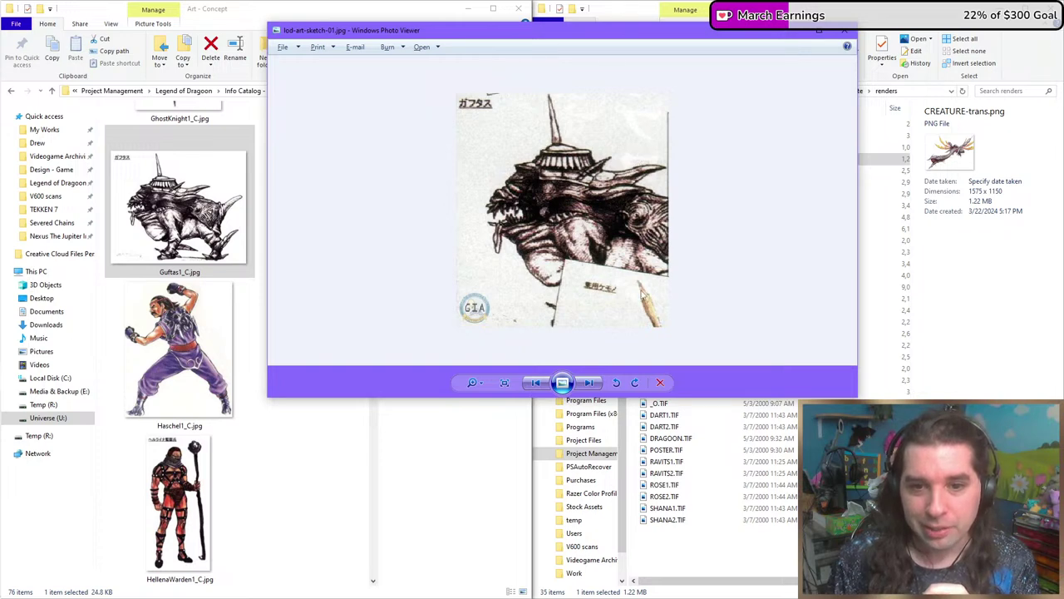
{"action": "scroll", "coordinate": [602, 299], "scroll_direction": "up", "scroll_amount": 1}
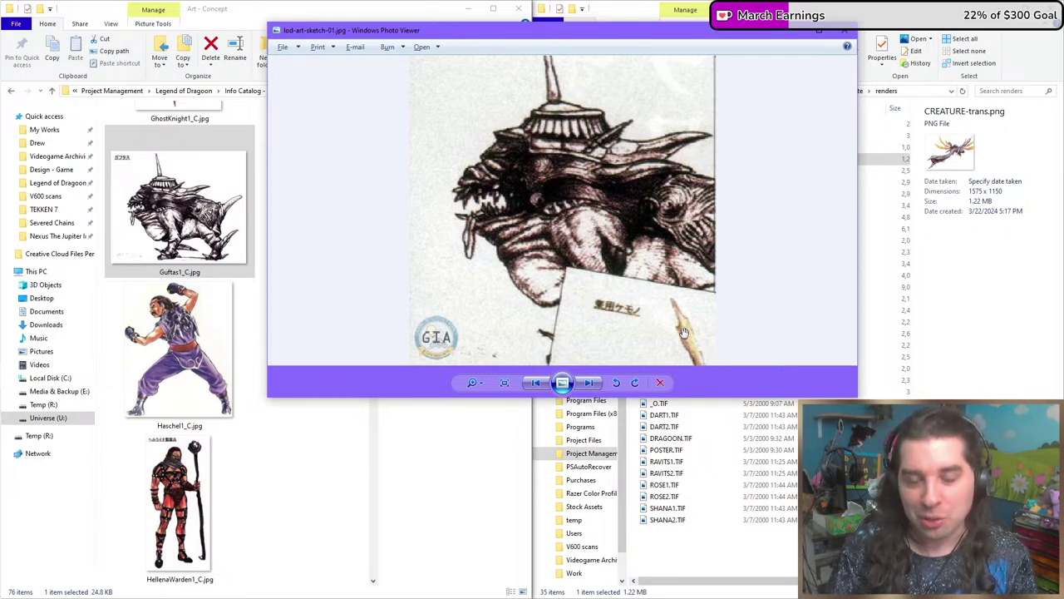
Browse forward through the lod-demo scans, the posters and lod-renders-01.jpg as far as lod-renders-02.jpg.
{"action": "left_click", "coordinate": [588, 383]}
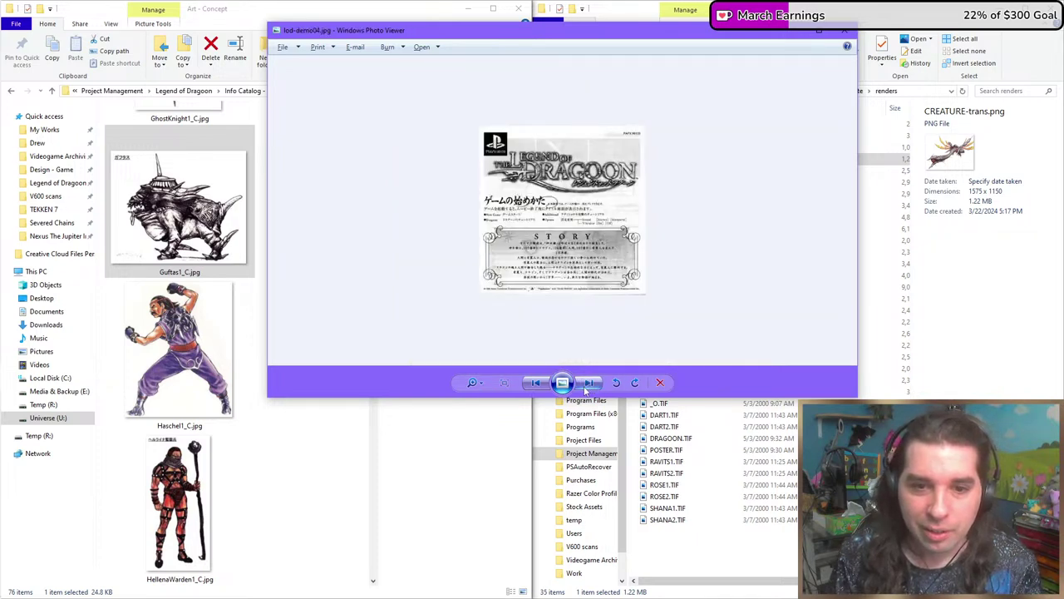
{"action": "left_click", "coordinate": [586, 386]}
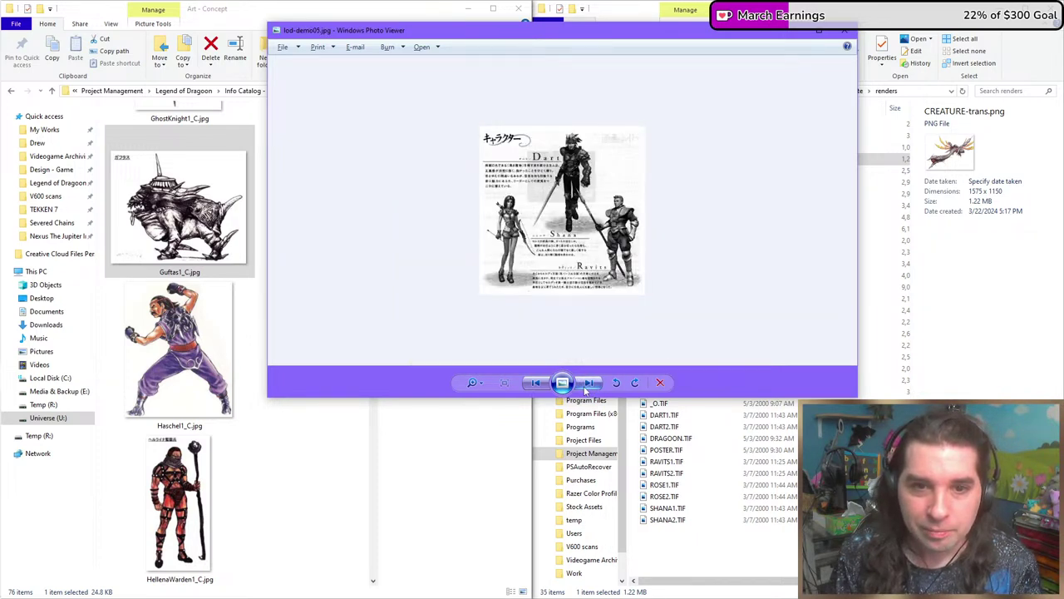
{"action": "left_click", "coordinate": [587, 385]}
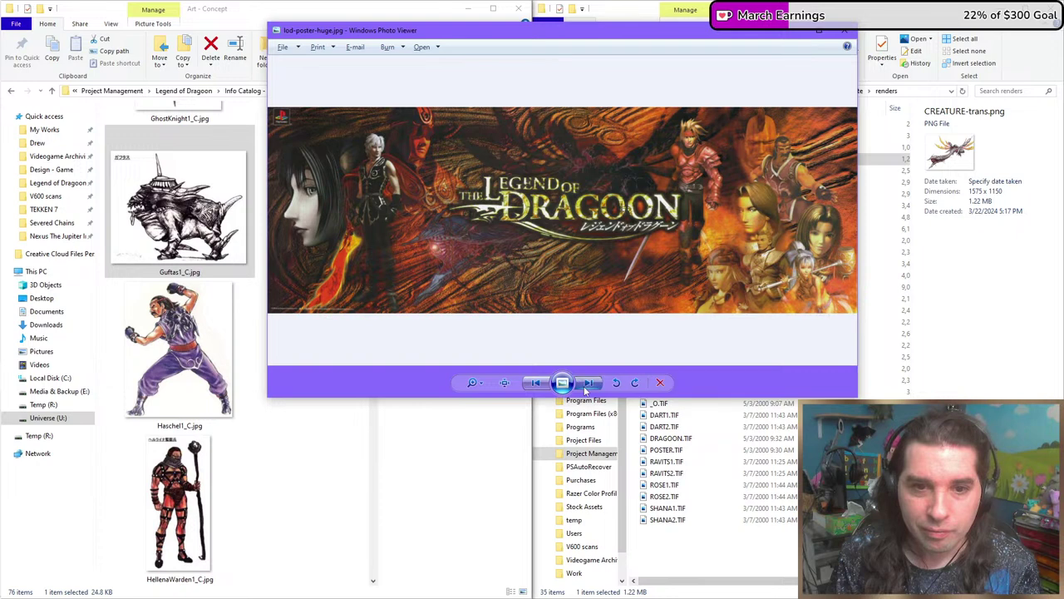
{"action": "left_click", "coordinate": [586, 385]}
{"action": "left_click", "coordinate": [586, 385]}
{"action": "left_click", "coordinate": [586, 384]}
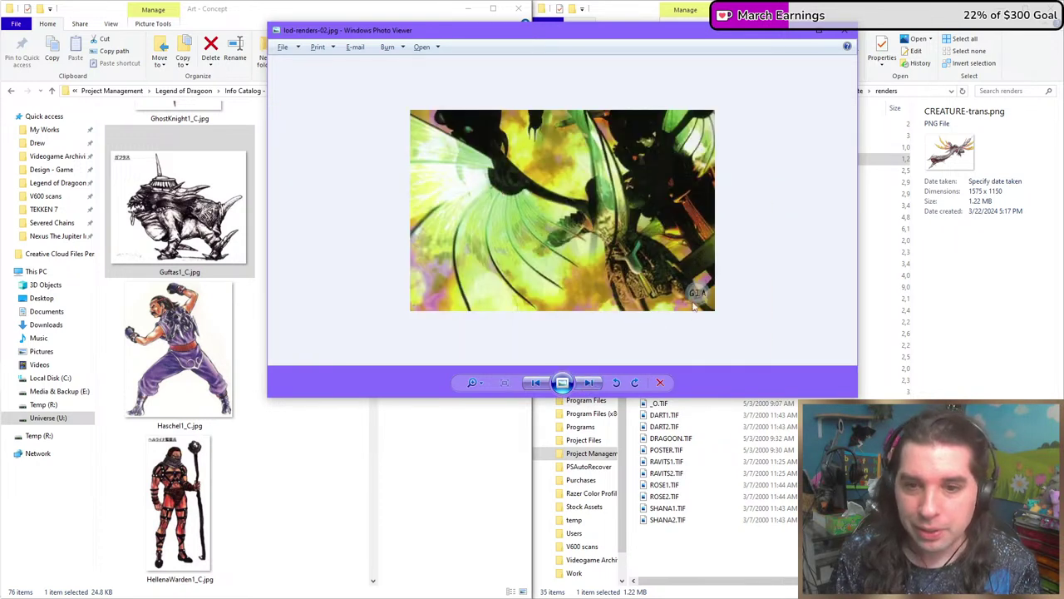
Enlarge lod-renders-02.jpg and inspect the winged render and its GIA watermark.
{"action": "scroll", "coordinate": [702, 304], "scroll_direction": "up", "scroll_amount": 1}
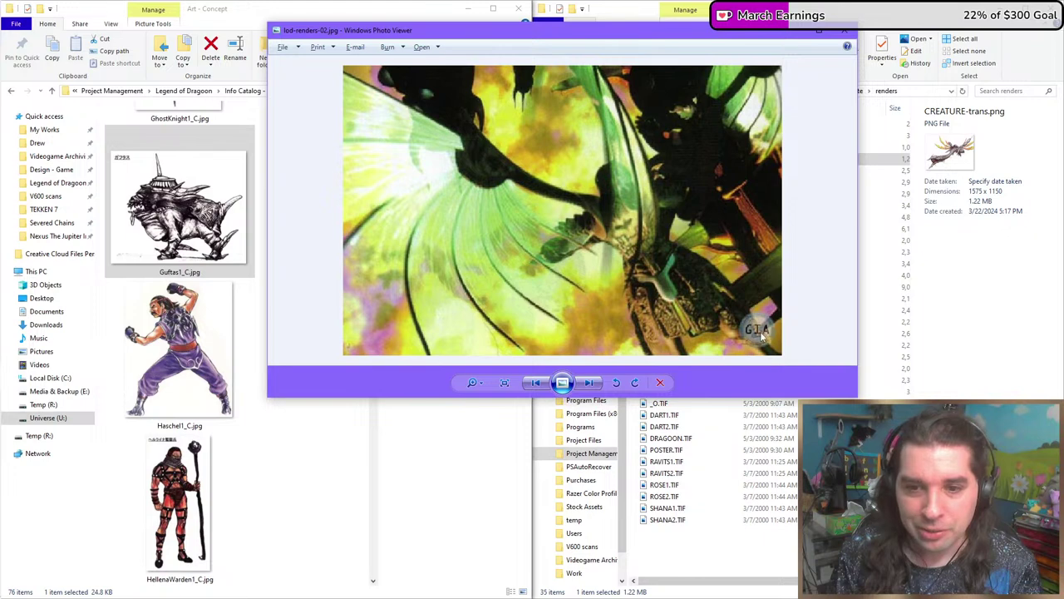
{"action": "scroll", "coordinate": [502, 264], "scroll_direction": "down", "scroll_amount": 2}
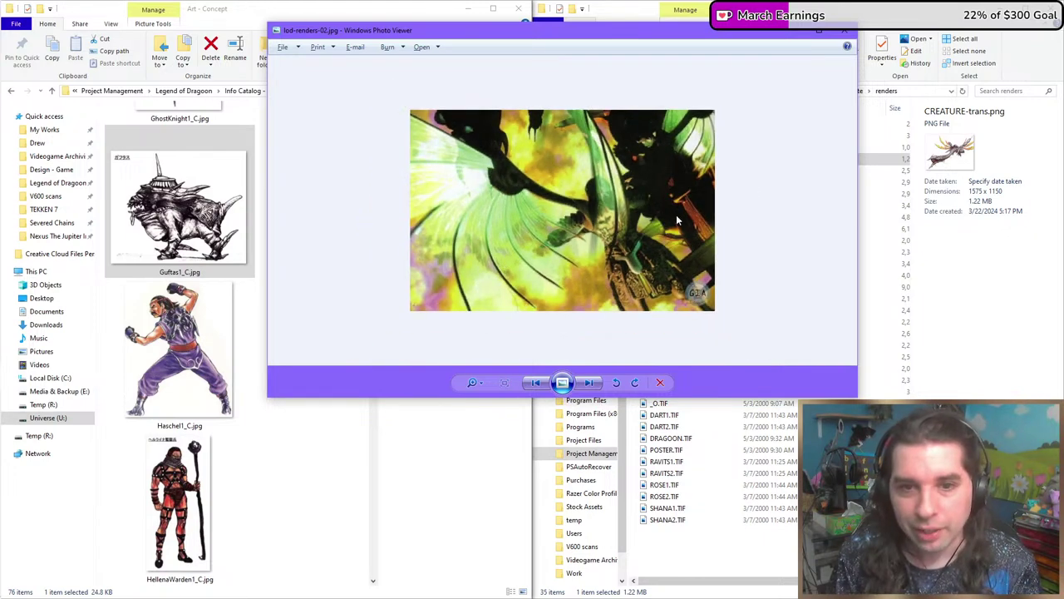
{"action": "scroll", "coordinate": [676, 214], "scroll_direction": "up", "scroll_amount": 1}
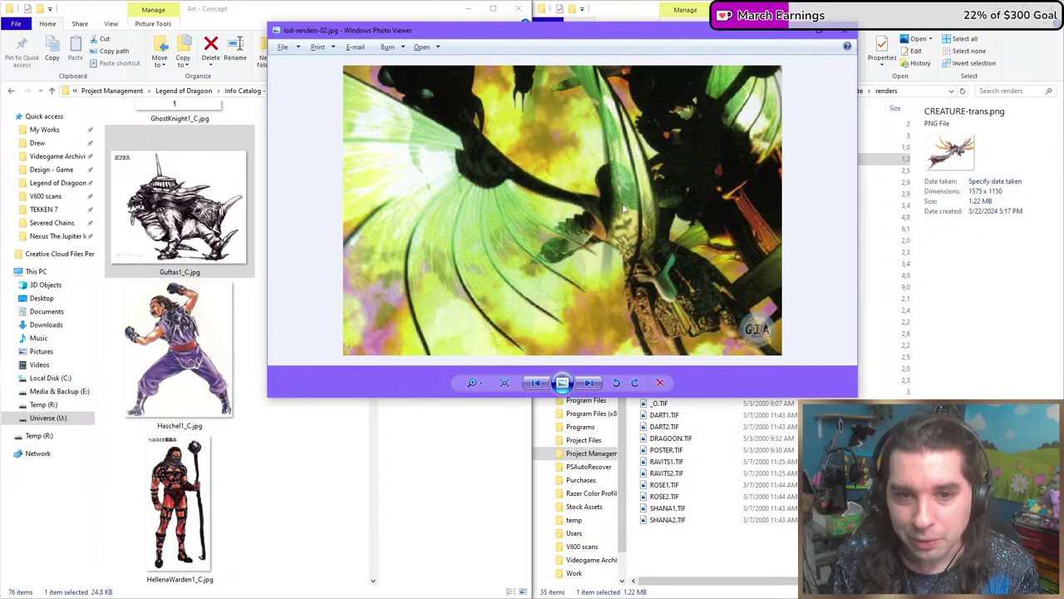
{"action": "scroll", "coordinate": [623, 210], "scroll_direction": "down", "scroll_amount": 1}
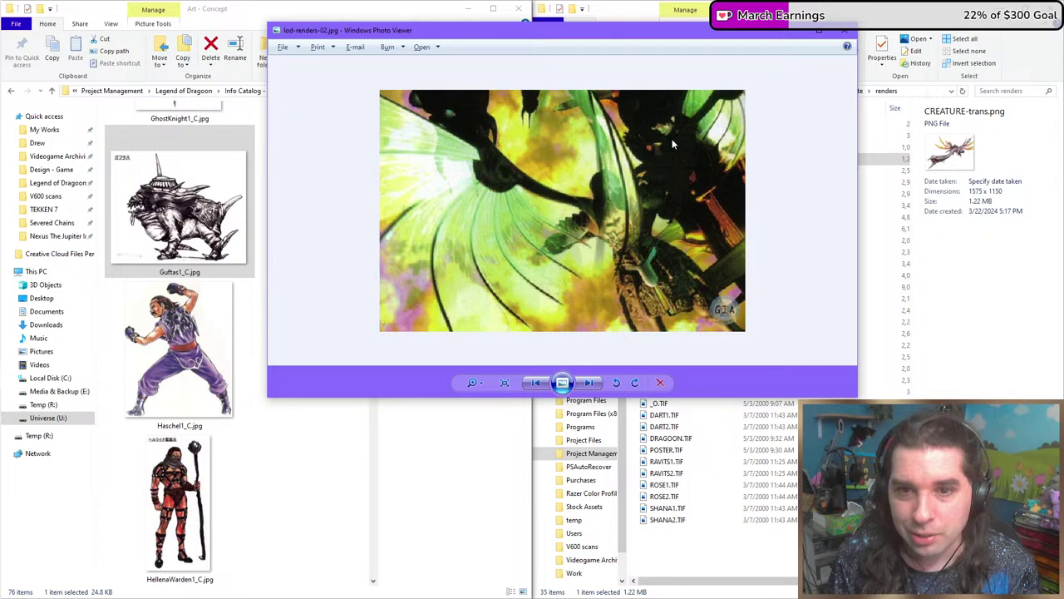
Go back to lod-renders-01.jpg and lod-poster-inner1024.jpg for another look, and advance to lod-renders-03.jpg.
{"action": "left_click", "coordinate": [537, 382]}
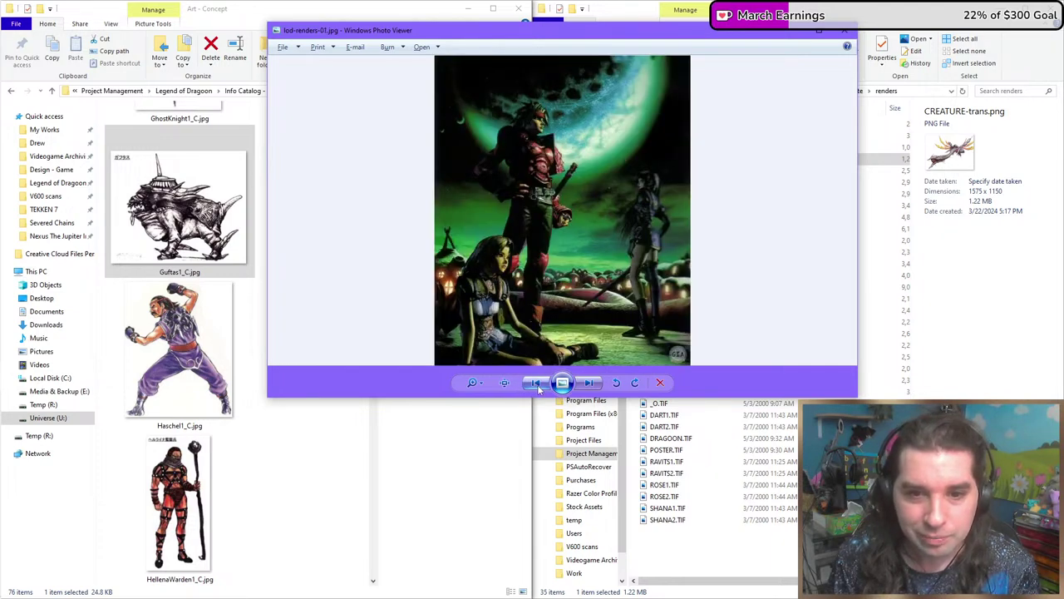
{"action": "left_click", "coordinate": [536, 382]}
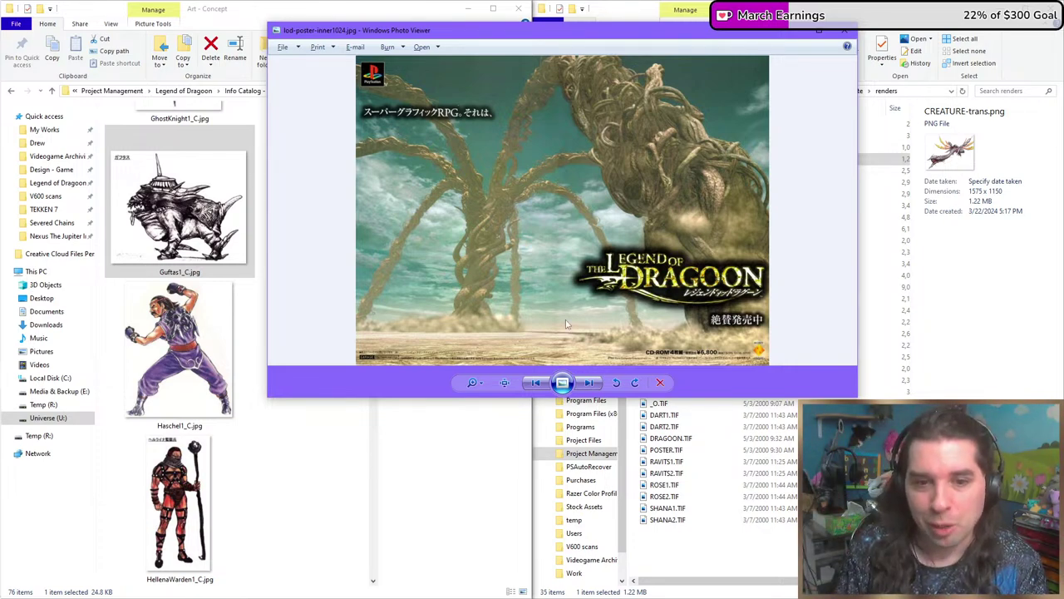
{"action": "left_click", "coordinate": [536, 383]}
{"action": "left_click", "coordinate": [587, 384]}
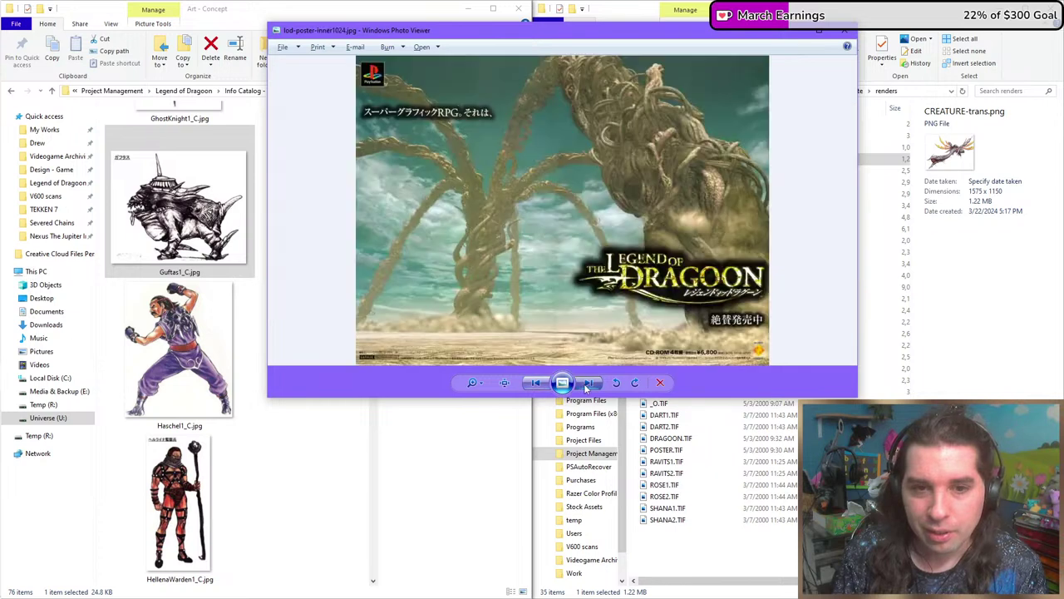
{"action": "left_click", "coordinate": [587, 384]}
{"action": "left_click", "coordinate": [587, 384]}
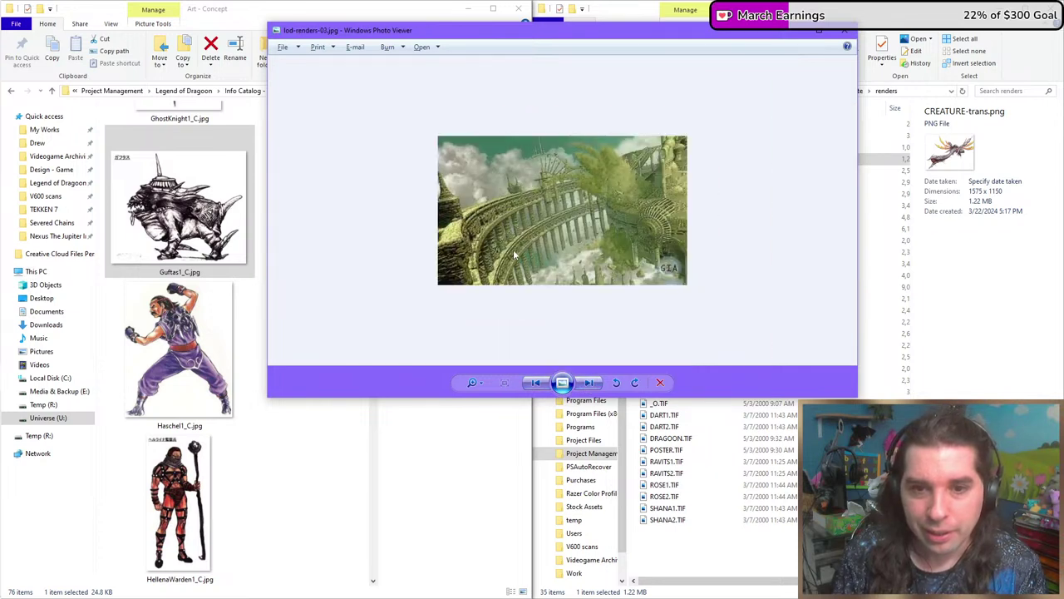
View lod-renders-04.jpg and inspect the flying dragon render enlarged.
{"action": "left_click", "coordinate": [588, 382]}
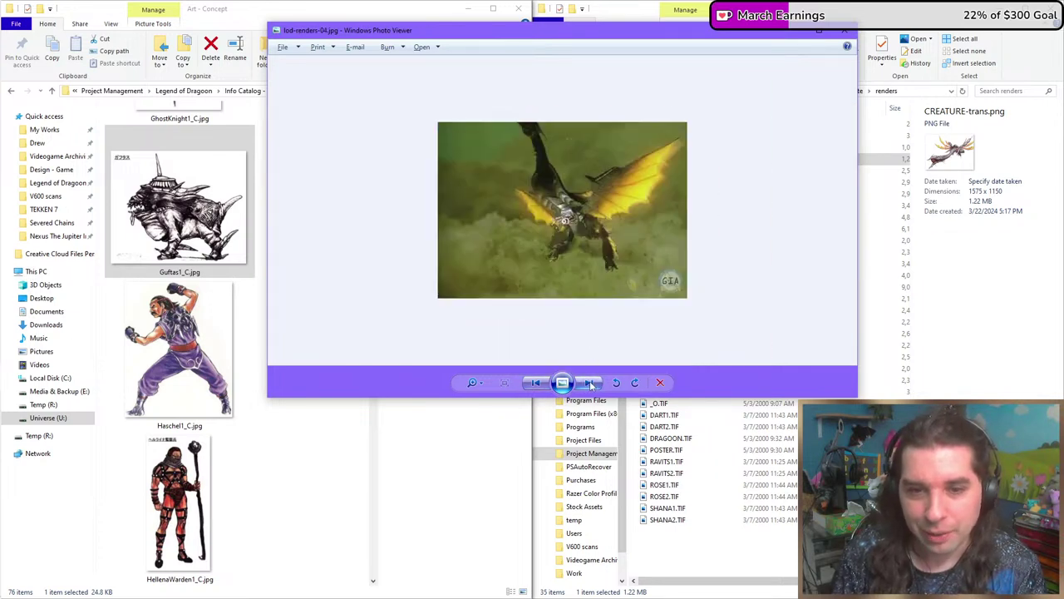
{"action": "scroll", "coordinate": [569, 237], "scroll_direction": "up", "scroll_amount": 3}
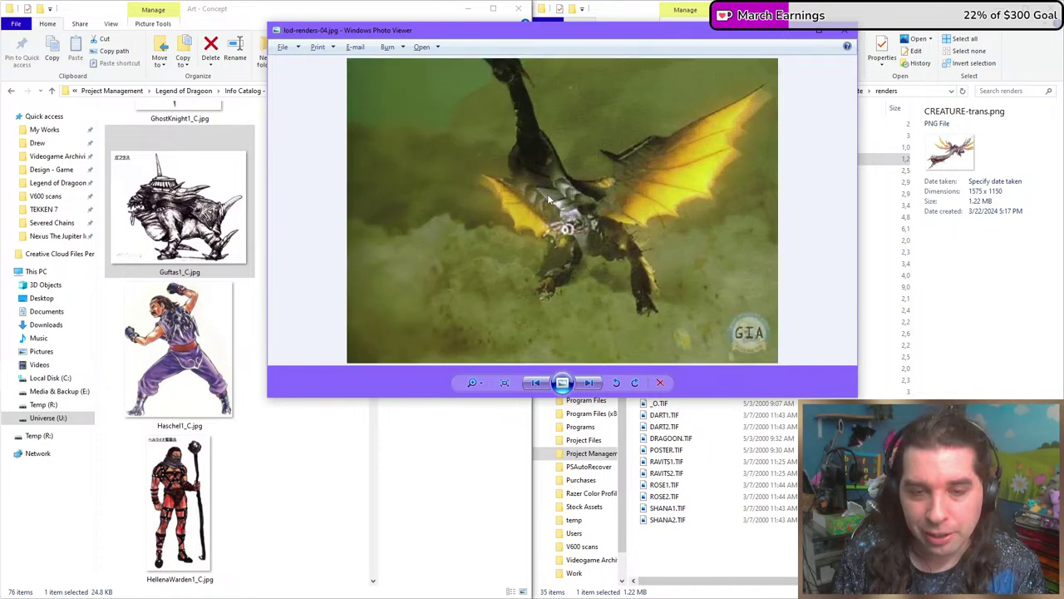
{"action": "scroll", "coordinate": [549, 199], "scroll_direction": "down", "scroll_amount": 3}
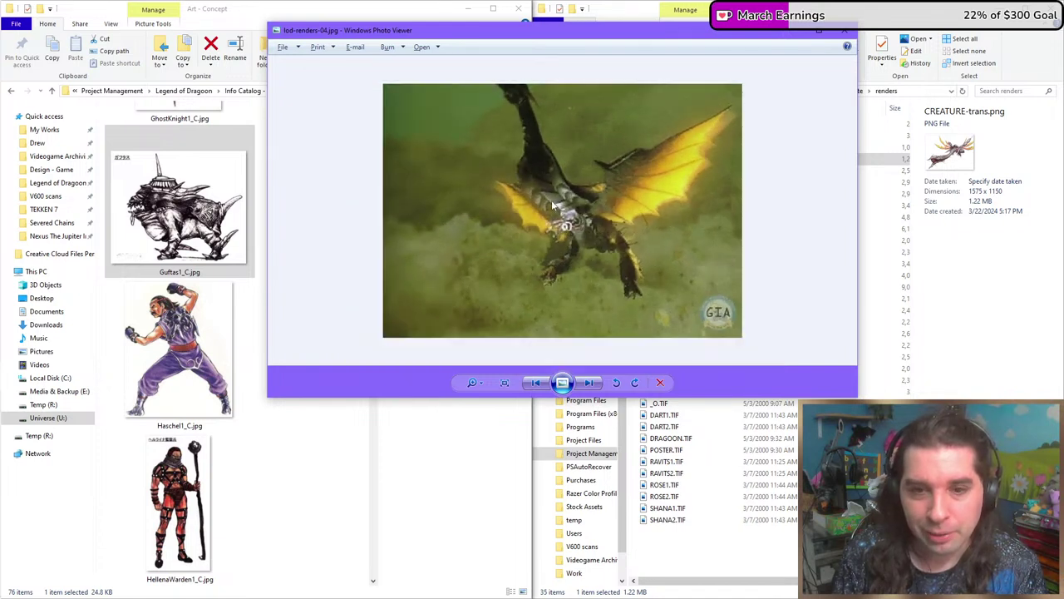
View the scenery renders from lod-renders-05.jpg through lod-renders-08.jpg, checking the castle image more closely.
{"action": "left_click", "coordinate": [592, 382]}
{"action": "left_click", "coordinate": [591, 383]}
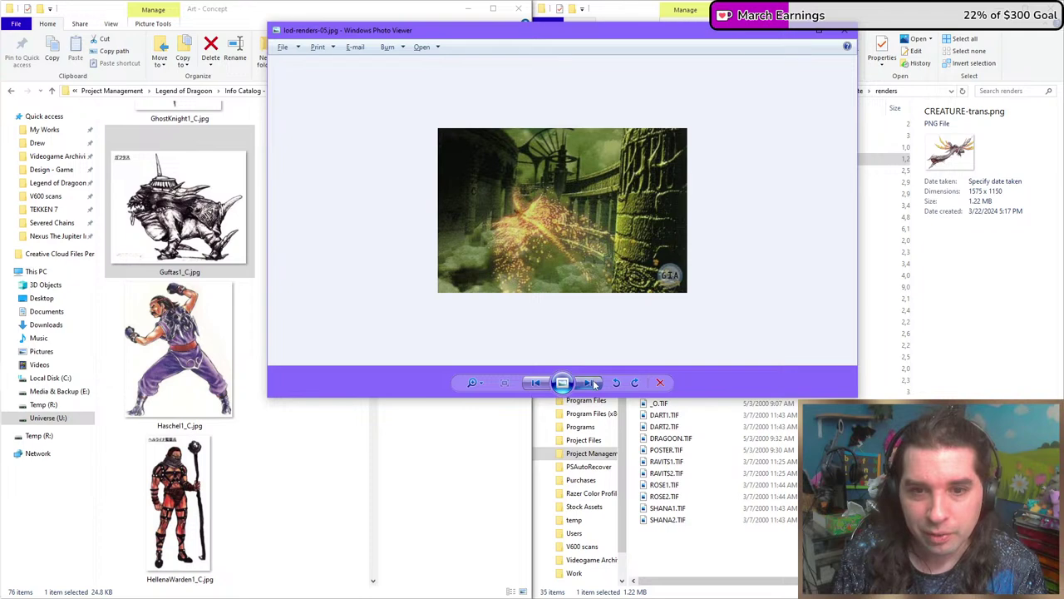
{"action": "left_click", "coordinate": [592, 382]}
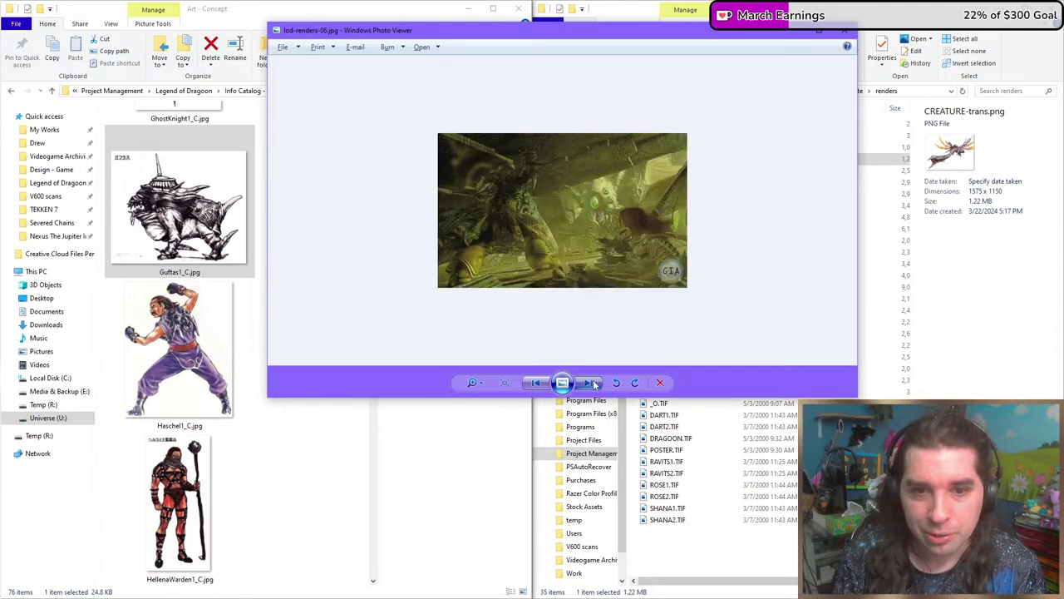
{"action": "left_click", "coordinate": [592, 382]}
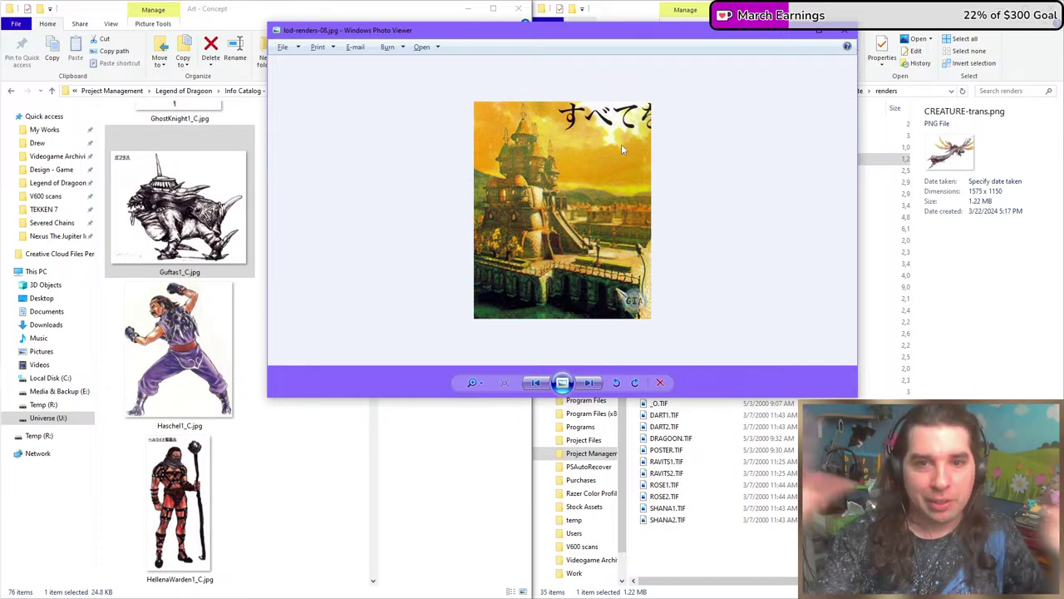
{"action": "scroll", "coordinate": [619, 154], "scroll_direction": "up", "scroll_amount": 1}
{"action": "scroll", "coordinate": [617, 168], "scroll_direction": "down", "scroll_amount": 1}
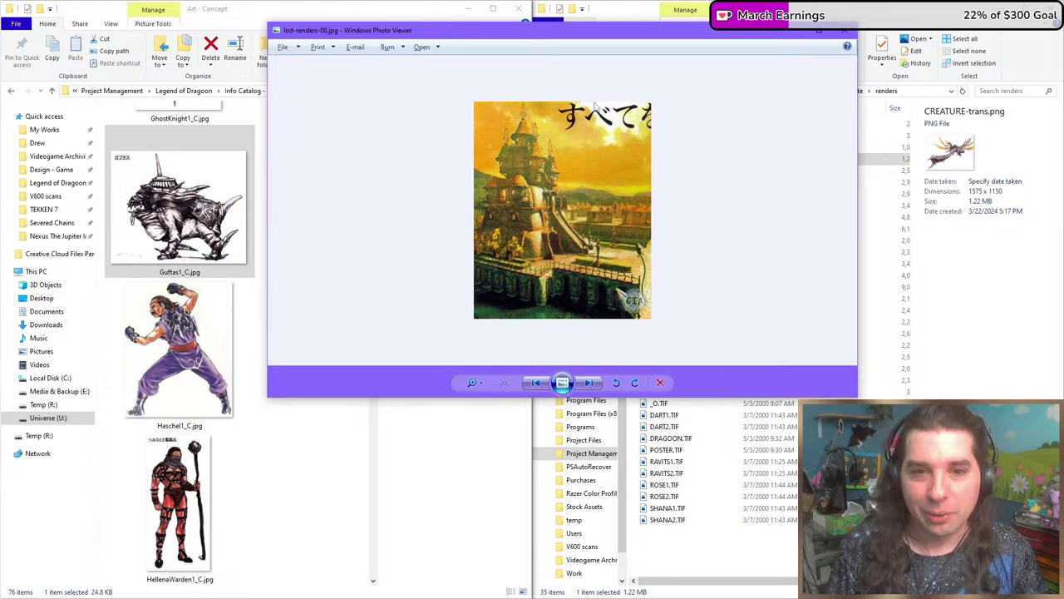
View the winged Dragoon renders from lod-renders-09.jpg through lod-renders-11.jpg and cycle around to lod-art-sketch-01.jpg.
{"action": "left_click", "coordinate": [589, 383]}
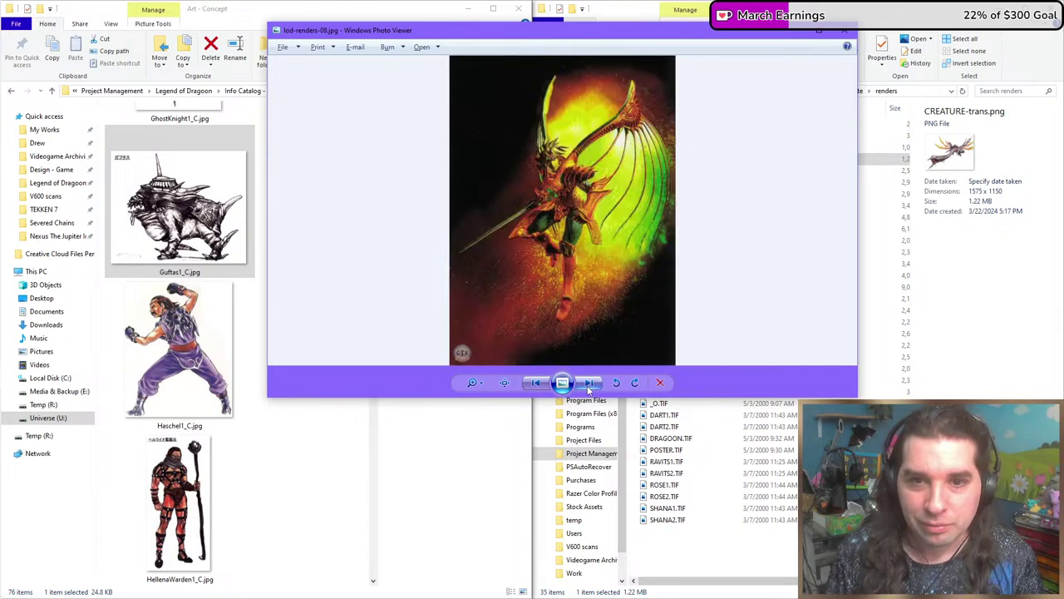
{"action": "left_click", "coordinate": [588, 384]}
{"action": "left_click", "coordinate": [588, 387]}
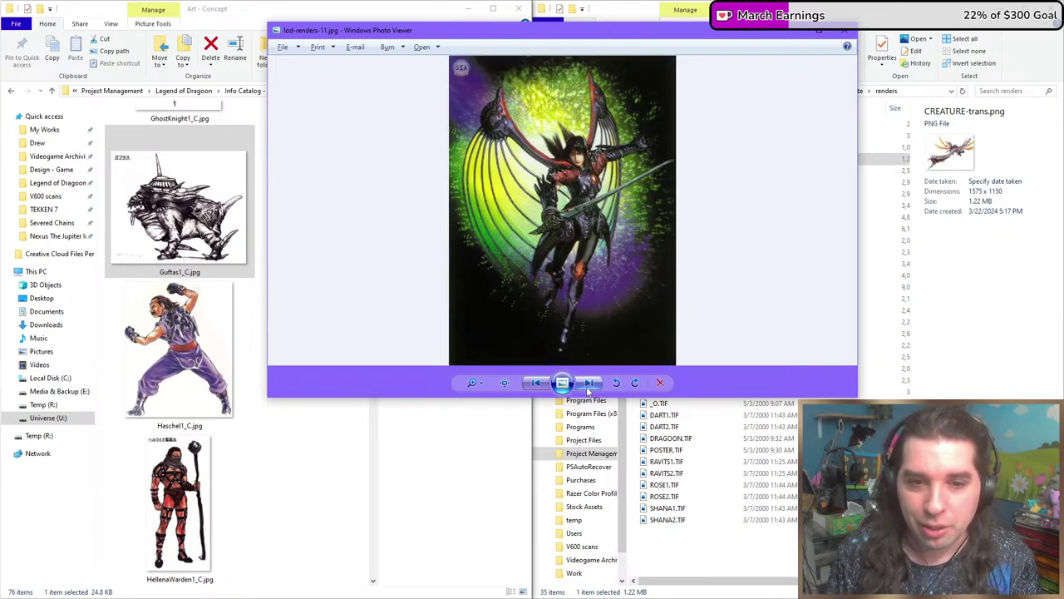
{"action": "left_click", "coordinate": [587, 387]}
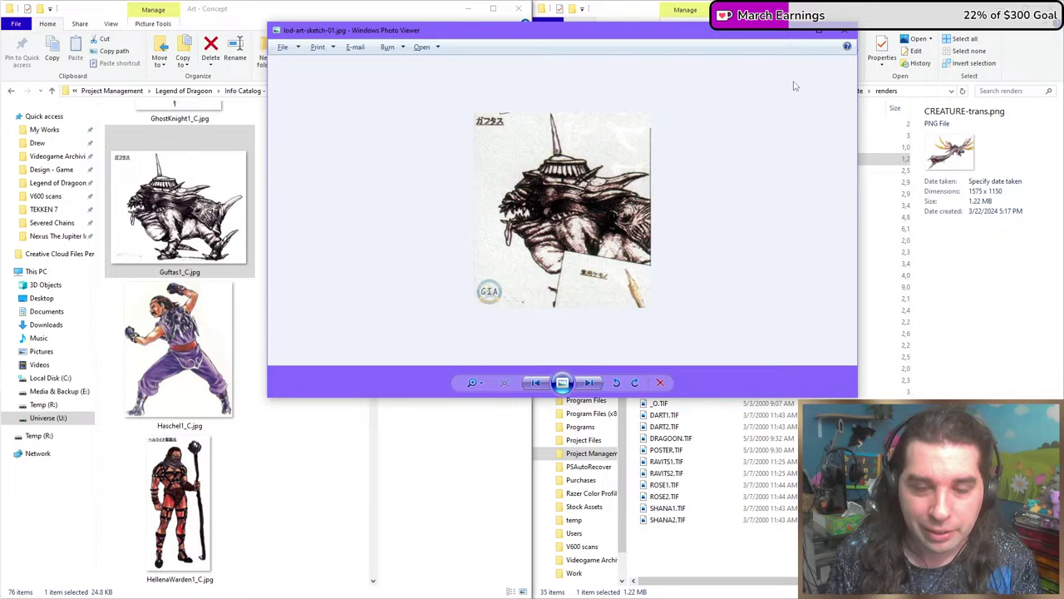
Close the lod-art-sketch-01.jpg preview, check the Art - Renders folder, and return to the Info Catalog - External folder.
{"action": "left_click", "coordinate": [835, 33]}
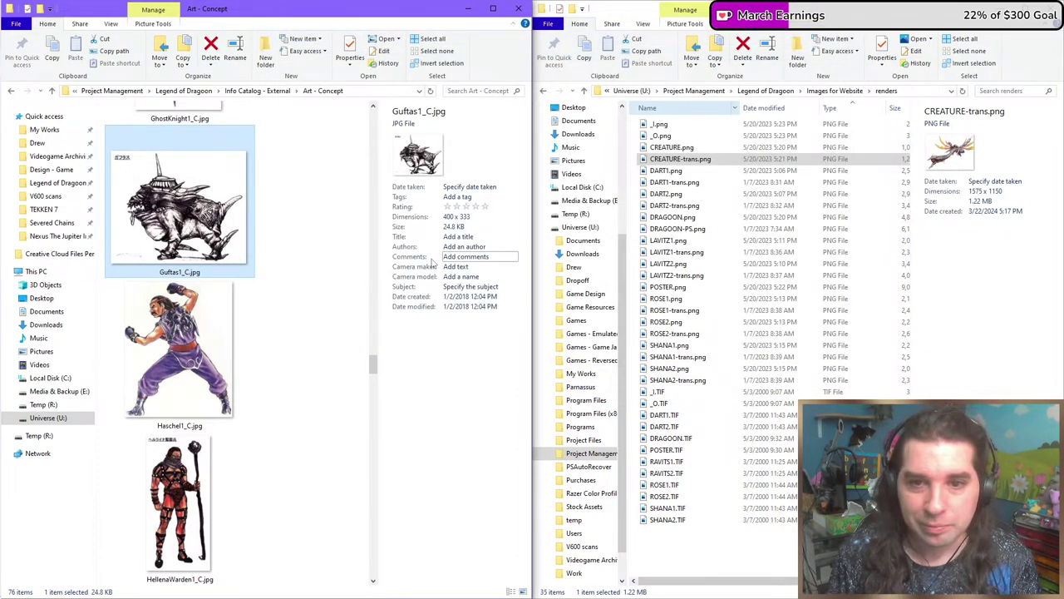
{"action": "left_click", "coordinate": [324, 243]}
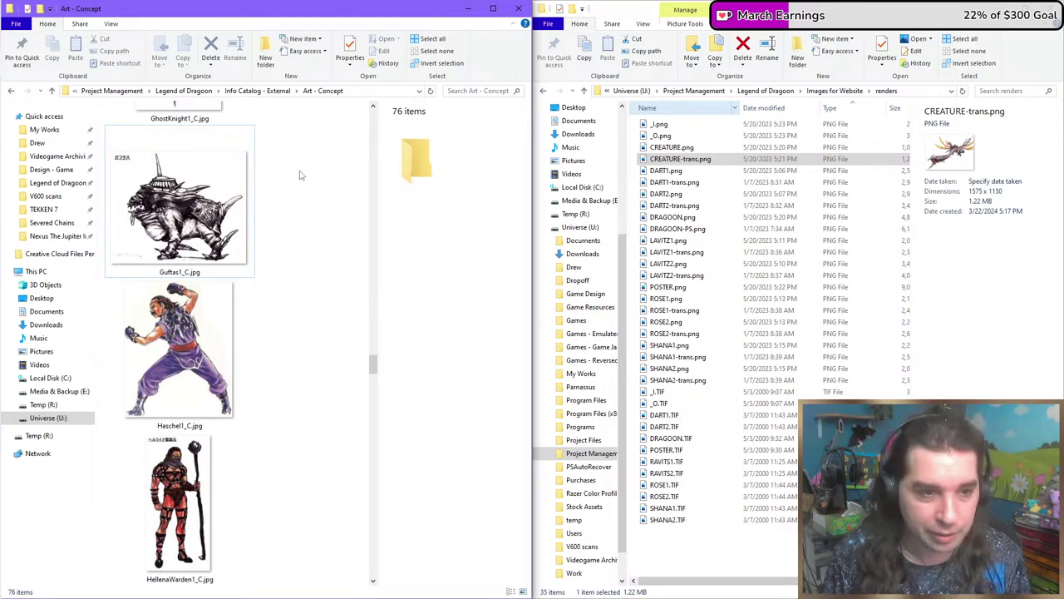
{"action": "key", "text": "alt+Up"}
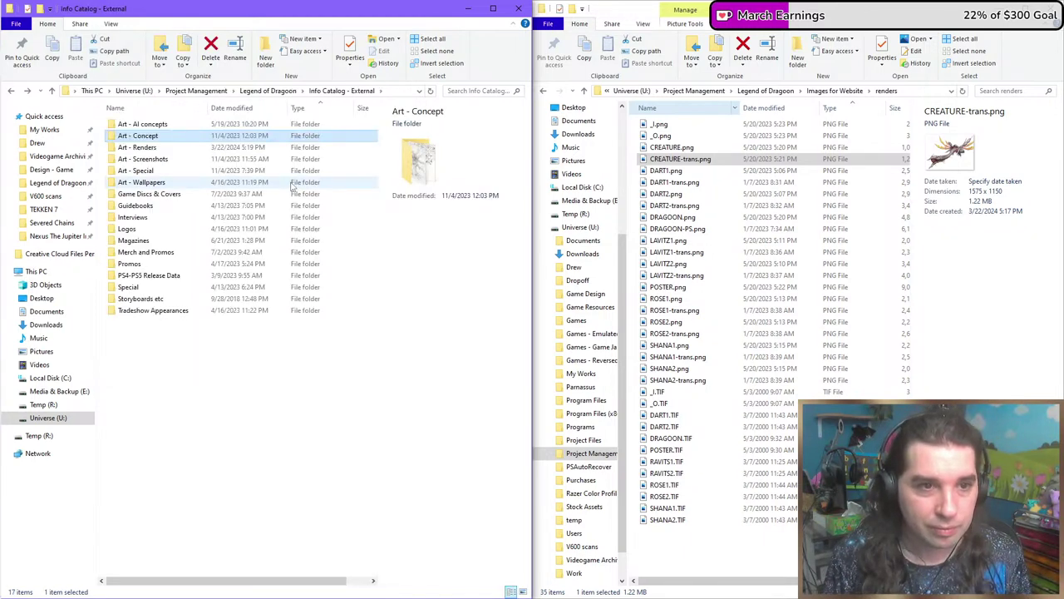
{"action": "key", "text": "Down"}
{"action": "key", "text": "Return"}
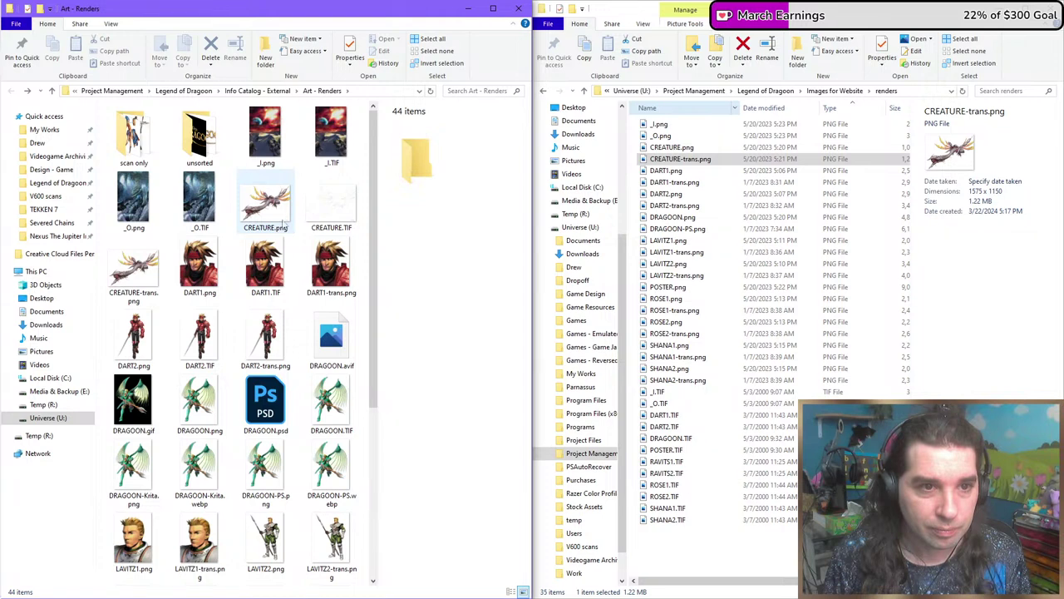
{"action": "key", "text": "alt+Left"}
{"action": "key", "text": "alt+Left"}
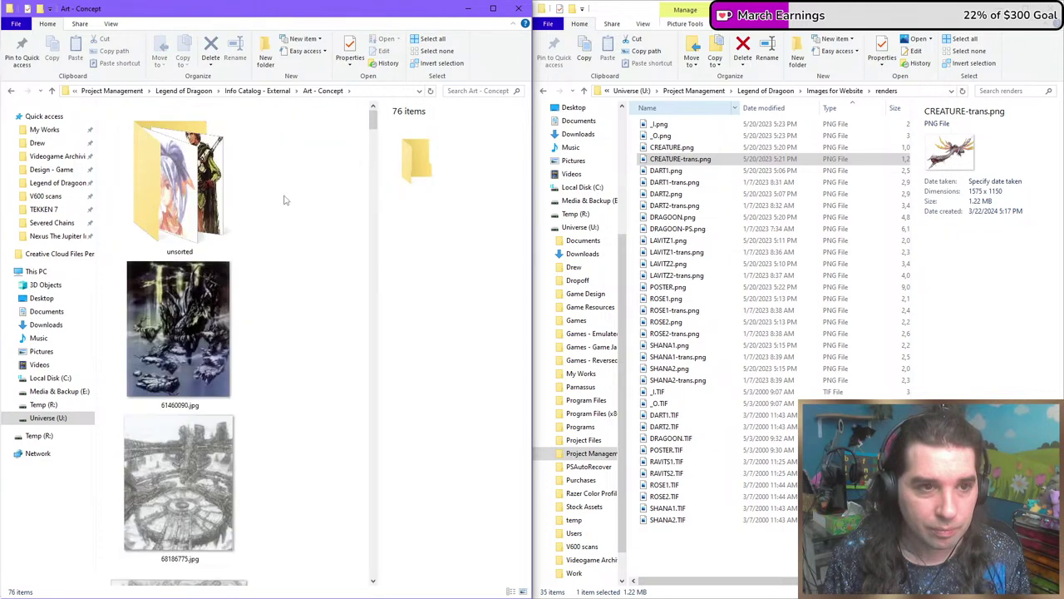
{"action": "left_click", "coordinate": [287, 91]}
Switch to the GIA-Sort folder window and go up through Misc to the Images folder.
{"action": "key", "text": "alt+Tab"}
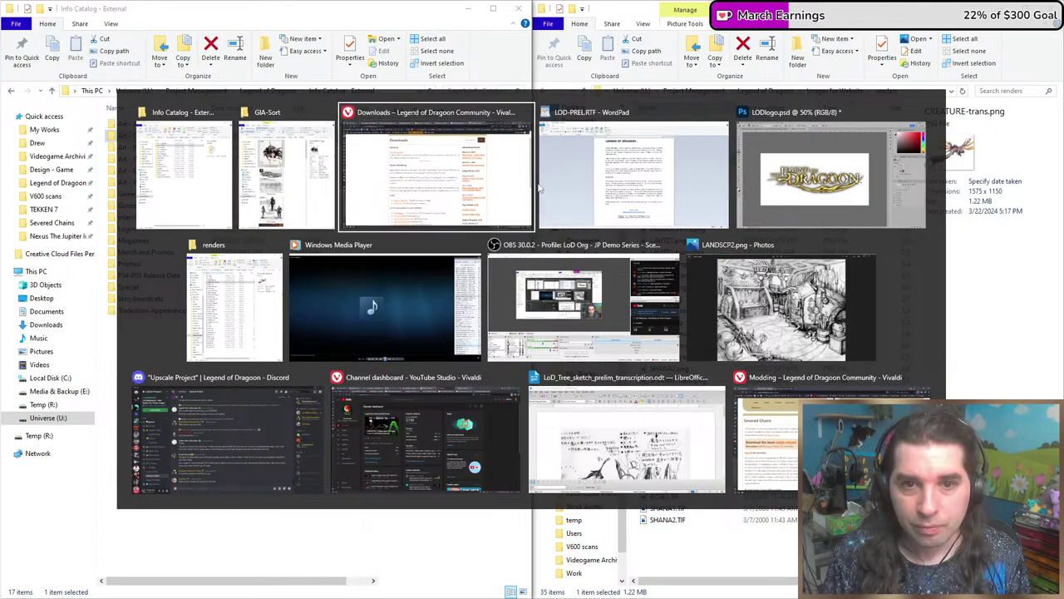
{"action": "left_click", "coordinate": [226, 283]}
{"action": "key", "text": "alt+Tab"}
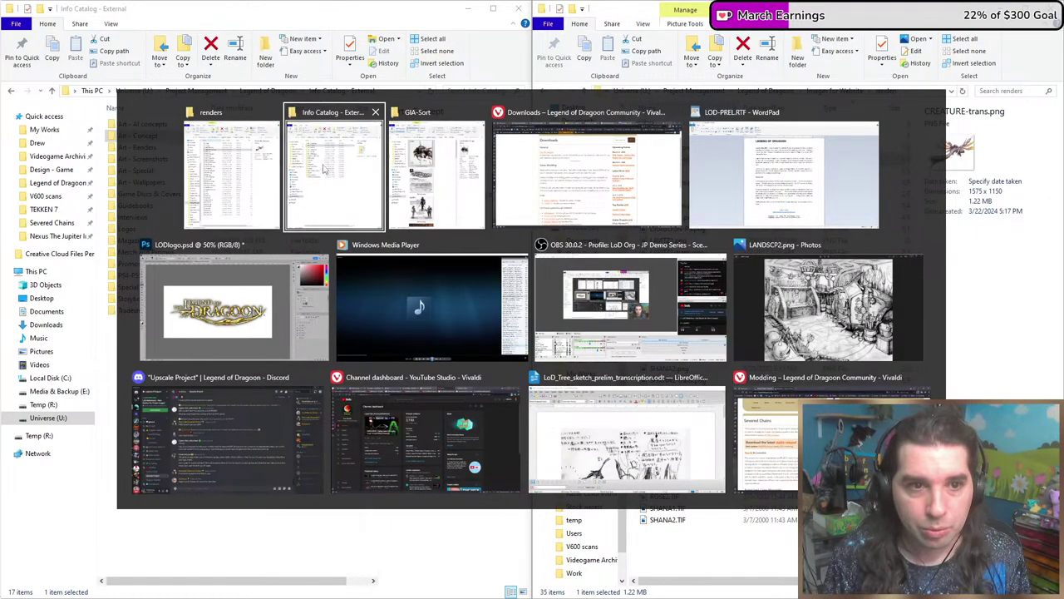
{"action": "left_click", "coordinate": [424, 171]}
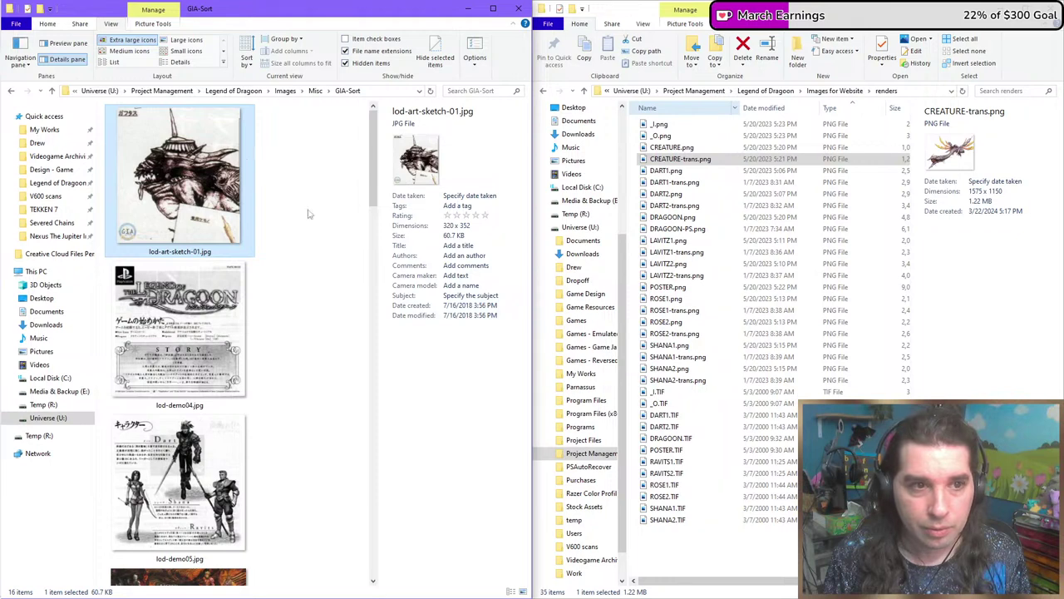
{"action": "key", "text": "alt+Up"}
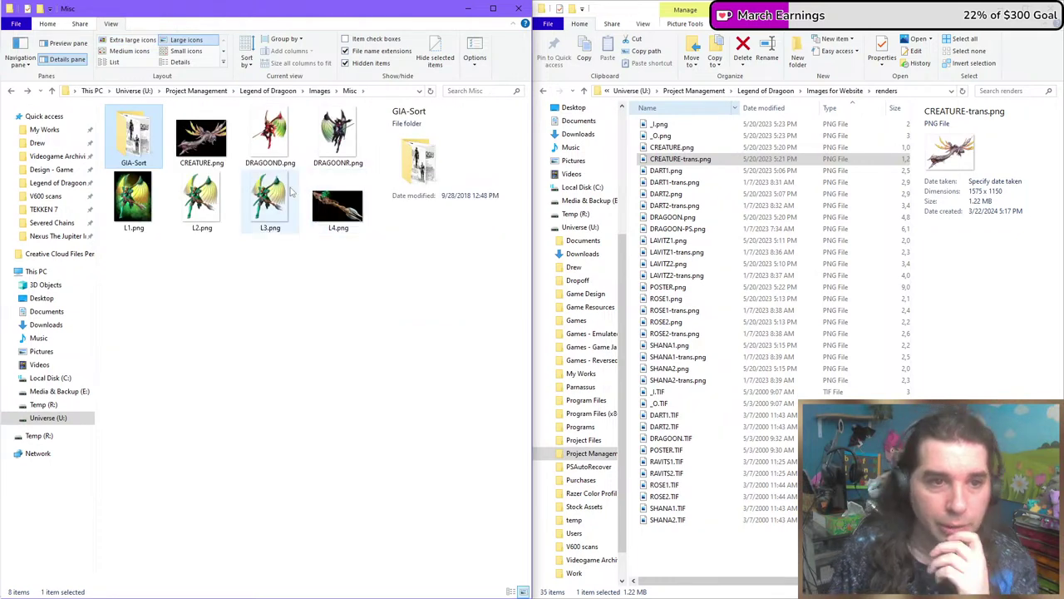
{"action": "left_click", "coordinate": [325, 91]}
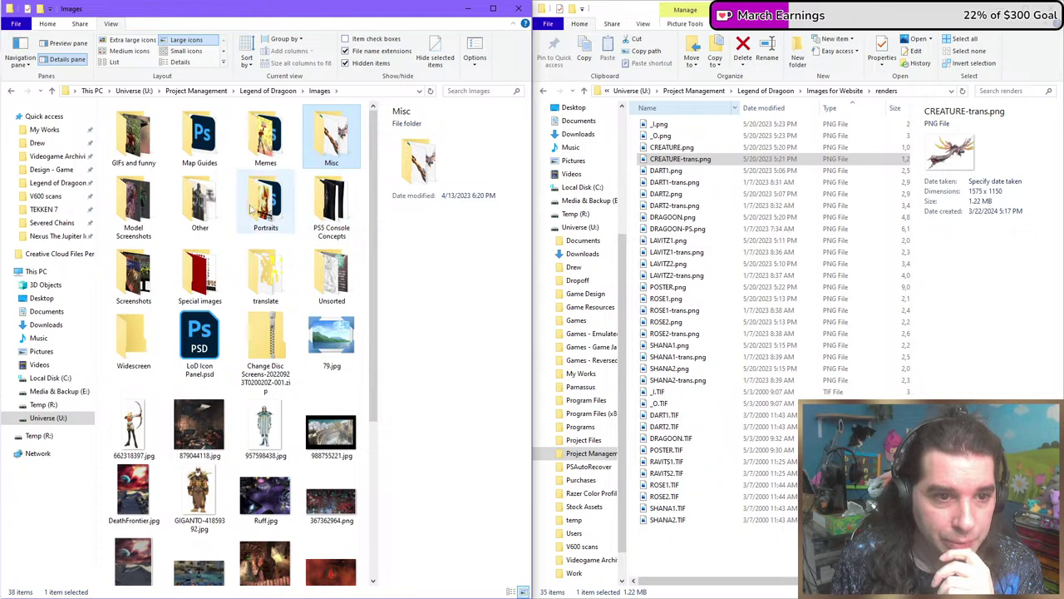
Open the Other folder and look through its images as far as the lod-art and lod-renders scans.
{"action": "double_click", "coordinate": [200, 203]}
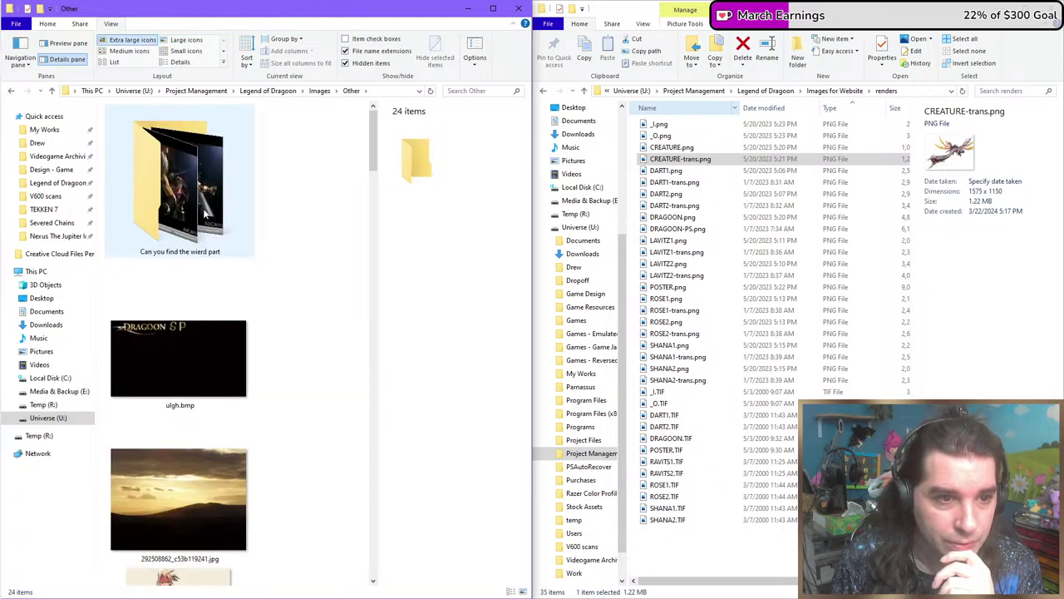
{"action": "scroll", "coordinate": [225, 233], "scroll_direction": "down", "scroll_amount": 2}
{"action": "scroll", "coordinate": [249, 232], "scroll_direction": "down", "scroll_amount": 2}
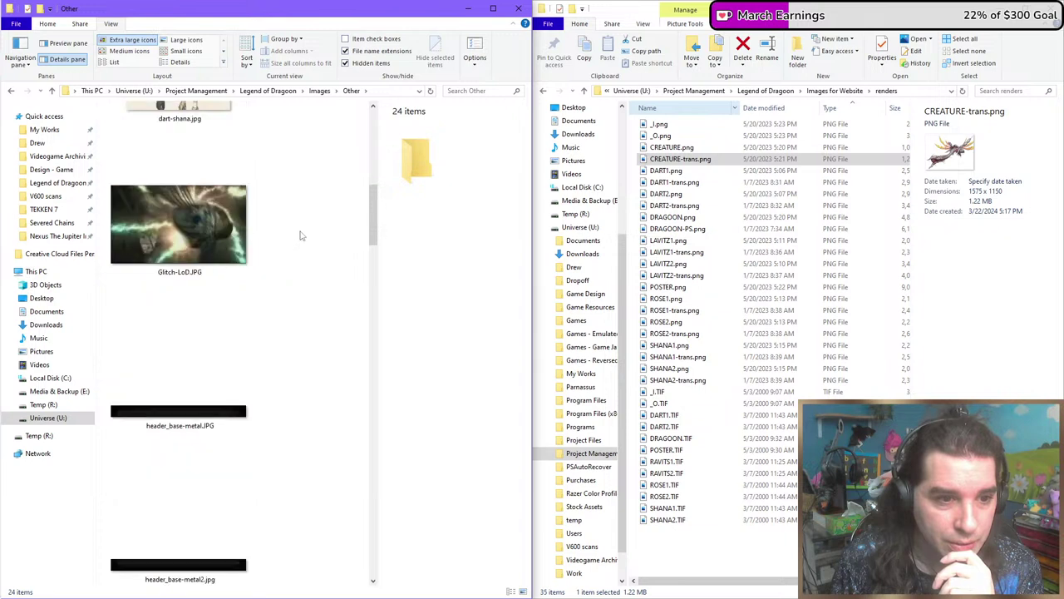
{"action": "scroll", "coordinate": [283, 235], "scroll_direction": "up", "scroll_amount": 3}
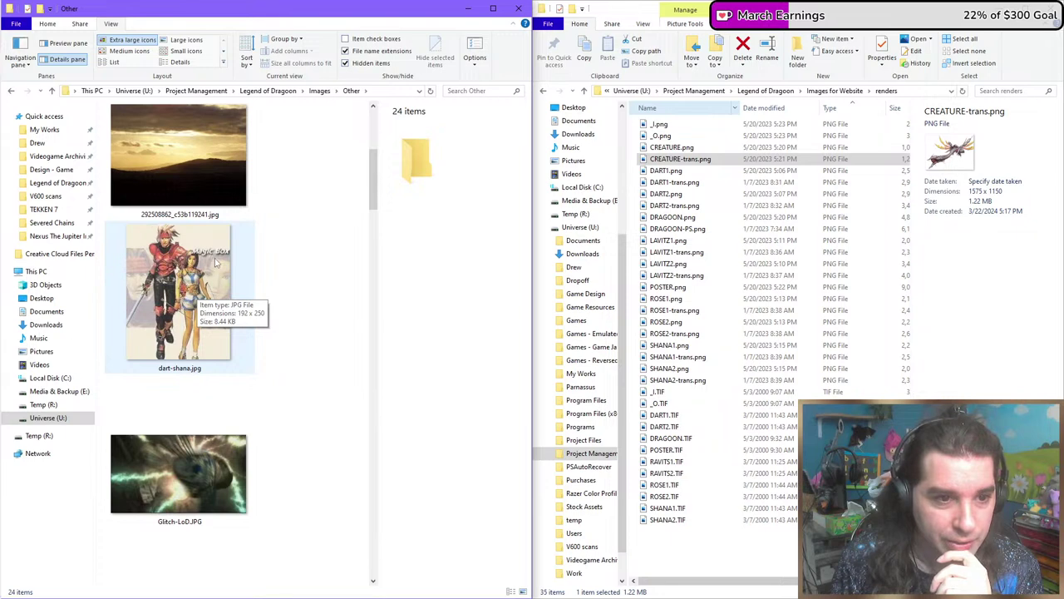
{"action": "scroll", "coordinate": [273, 282], "scroll_direction": "down", "scroll_amount": 4}
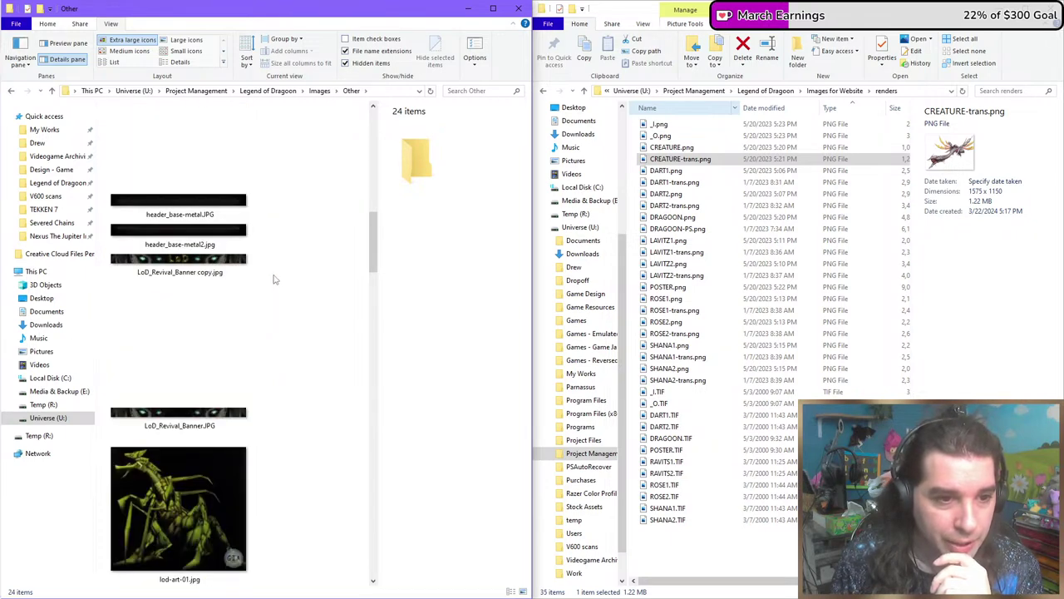
{"action": "scroll", "coordinate": [275, 280], "scroll_direction": "down", "scroll_amount": 6}
{"action": "scroll", "coordinate": [241, 250], "scroll_direction": "up", "scroll_amount": 3}
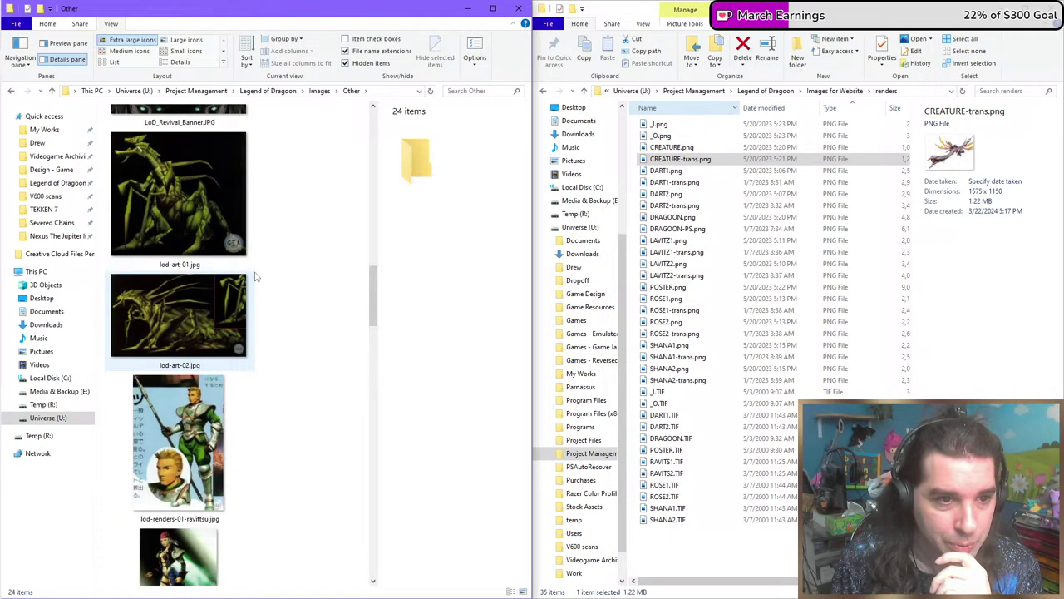
Check lod-art-01.jpg and lod-renders-01-ravittsu.jpg, and view lod-renders-03-kongooru.jpg enlarged before closing it.
{"action": "left_click", "coordinate": [209, 230]}
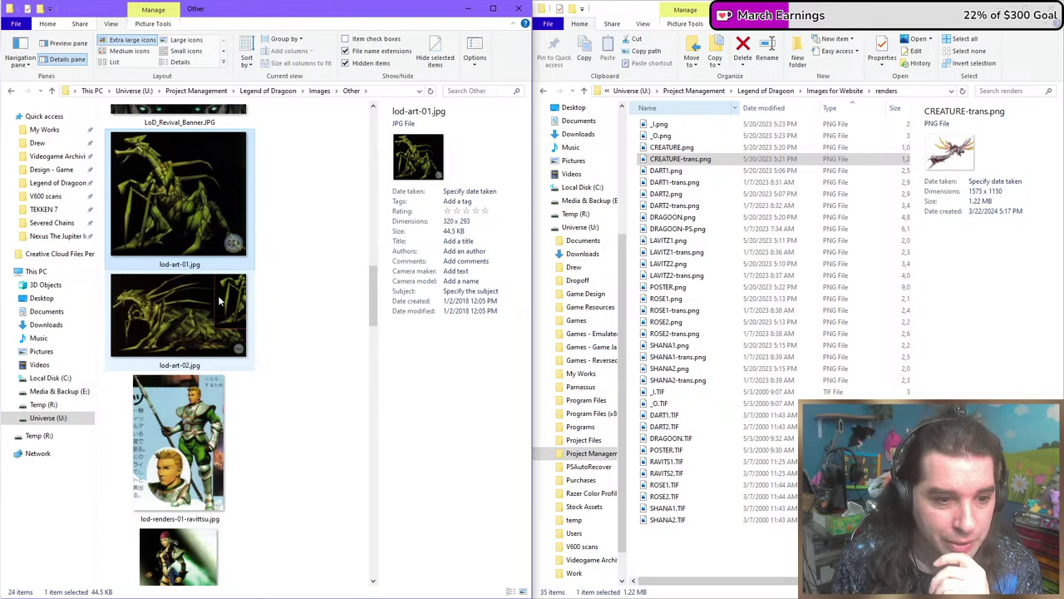
{"action": "left_click", "coordinate": [189, 440]}
{"action": "scroll", "coordinate": [309, 411], "scroll_direction": "down", "scroll_amount": 4}
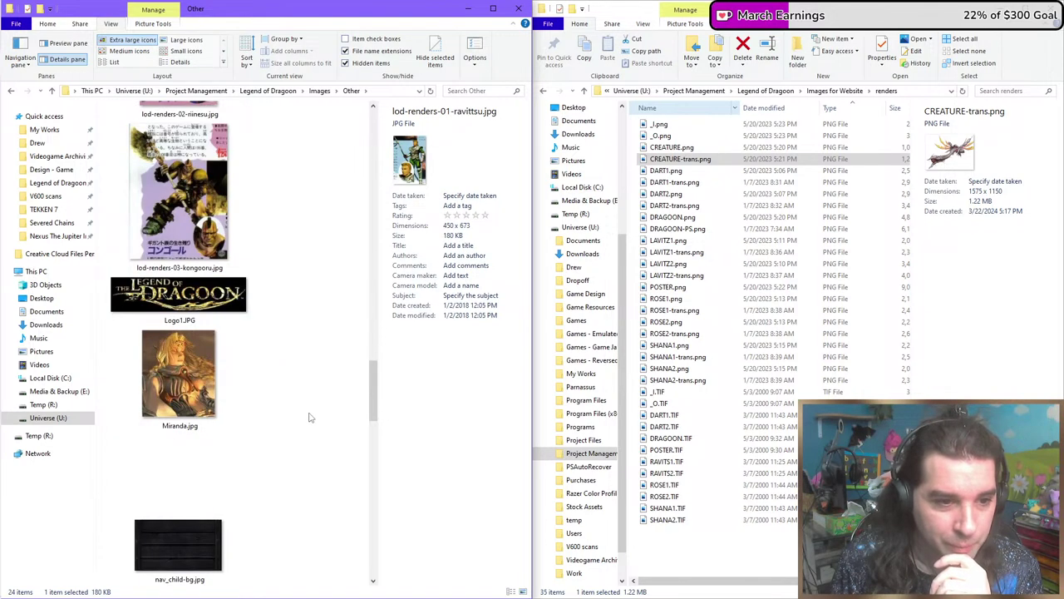
{"action": "double_click", "coordinate": [231, 238]}
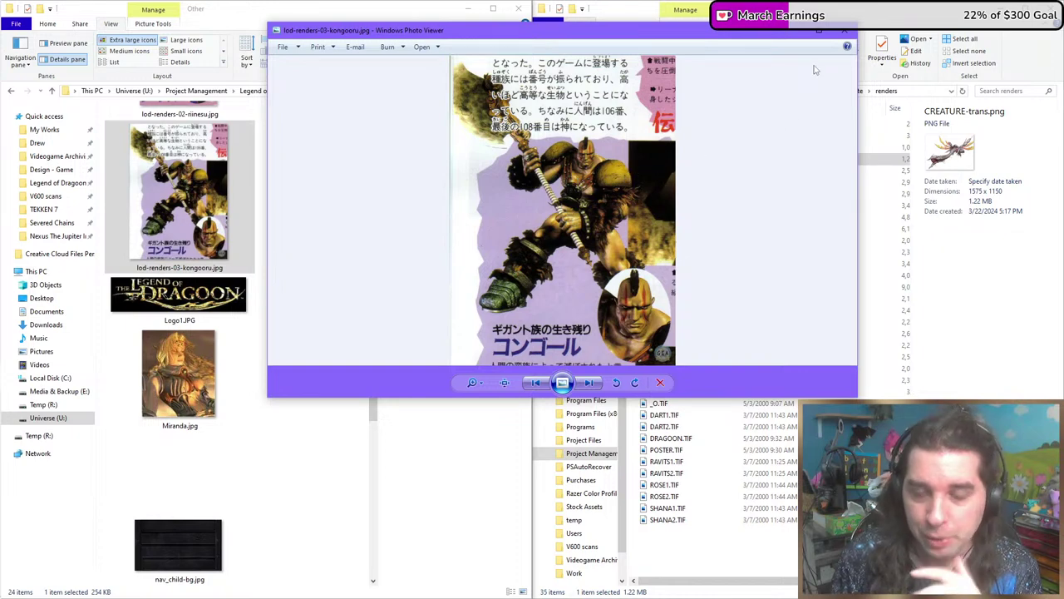
{"action": "left_click", "coordinate": [843, 37]}
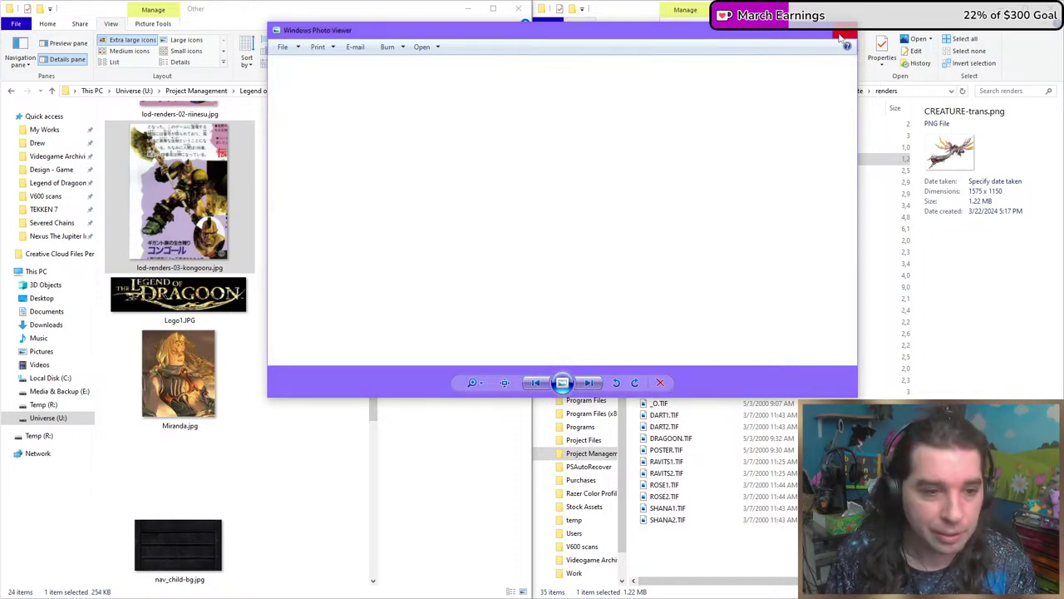
Look through the rest of the Other folder down to Map1.png and return to the lod-renders scans.
{"action": "scroll", "coordinate": [249, 249], "scroll_direction": "down", "scroll_amount": 5}
{"action": "scroll", "coordinate": [264, 303], "scroll_direction": "down", "scroll_amount": 3}
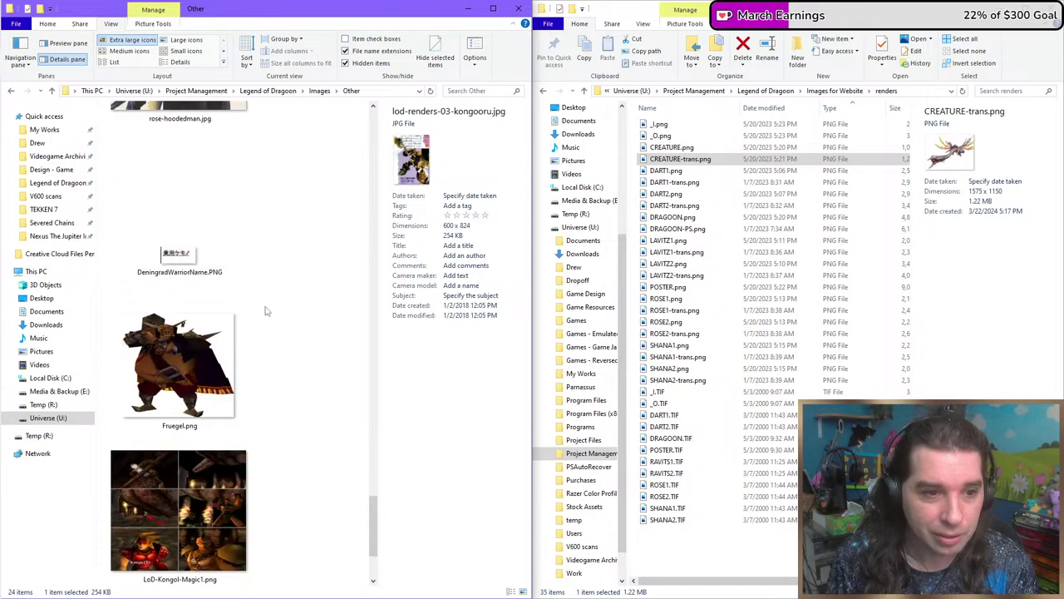
{"action": "scroll", "coordinate": [268, 316], "scroll_direction": "down", "scroll_amount": 2}
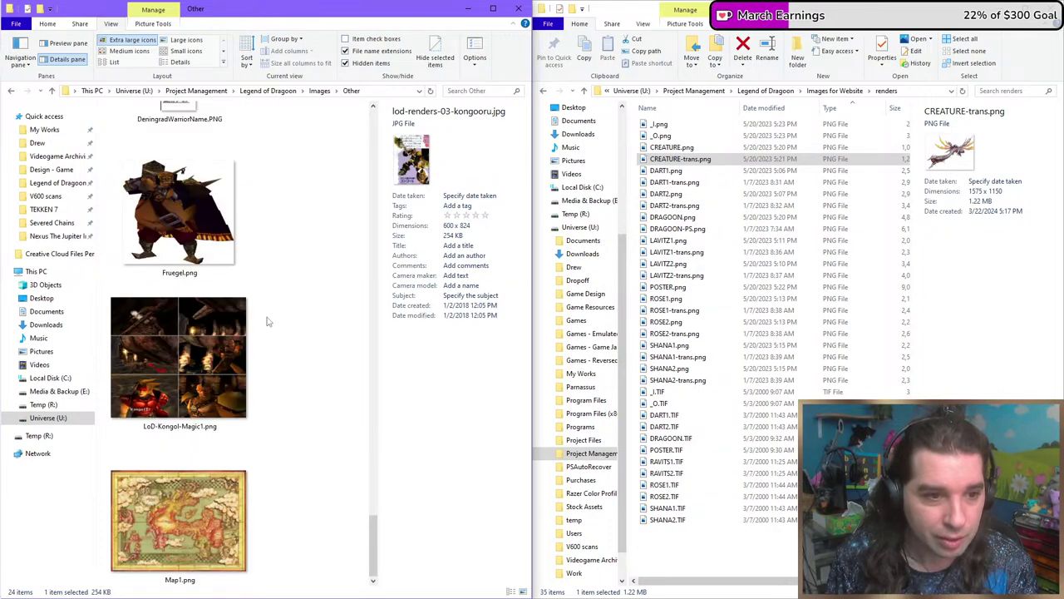
{"action": "scroll", "coordinate": [286, 401], "scroll_direction": "up", "scroll_amount": 10}
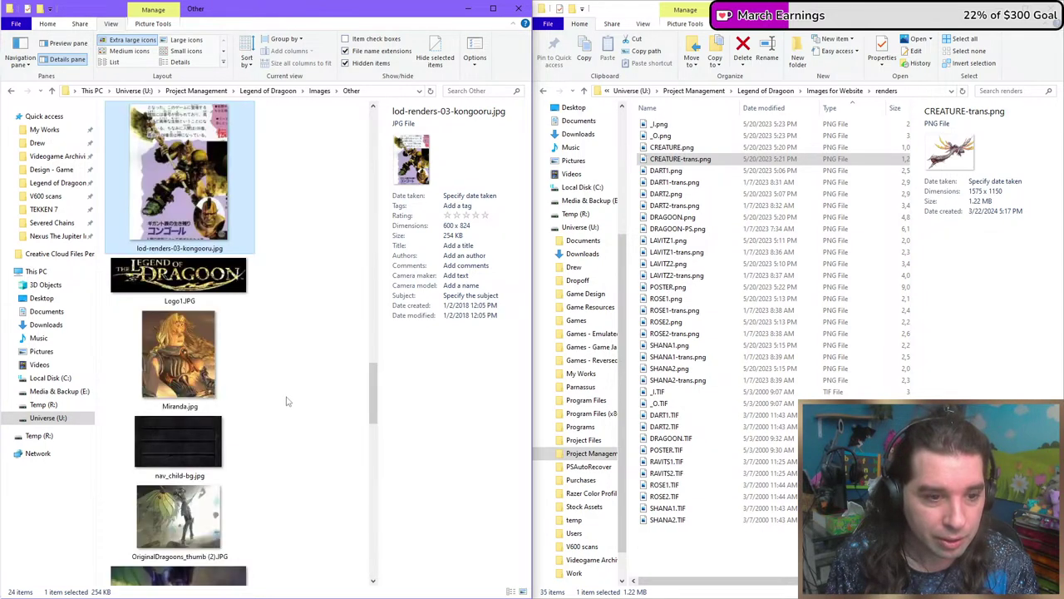
{"action": "scroll", "coordinate": [285, 404], "scroll_direction": "down", "scroll_amount": 5}
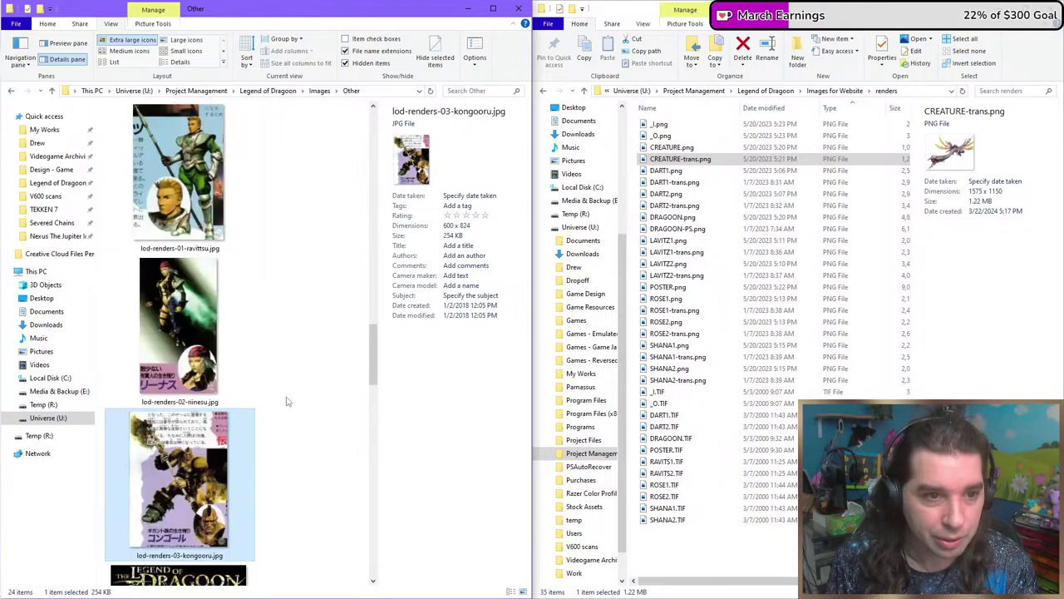
Open the PS5 Console Concepts folder in Images and view PS5_Black_Lloyd.PNG and PS5_Black_Rose.PNG full size.
{"action": "left_click", "coordinate": [320, 91]}
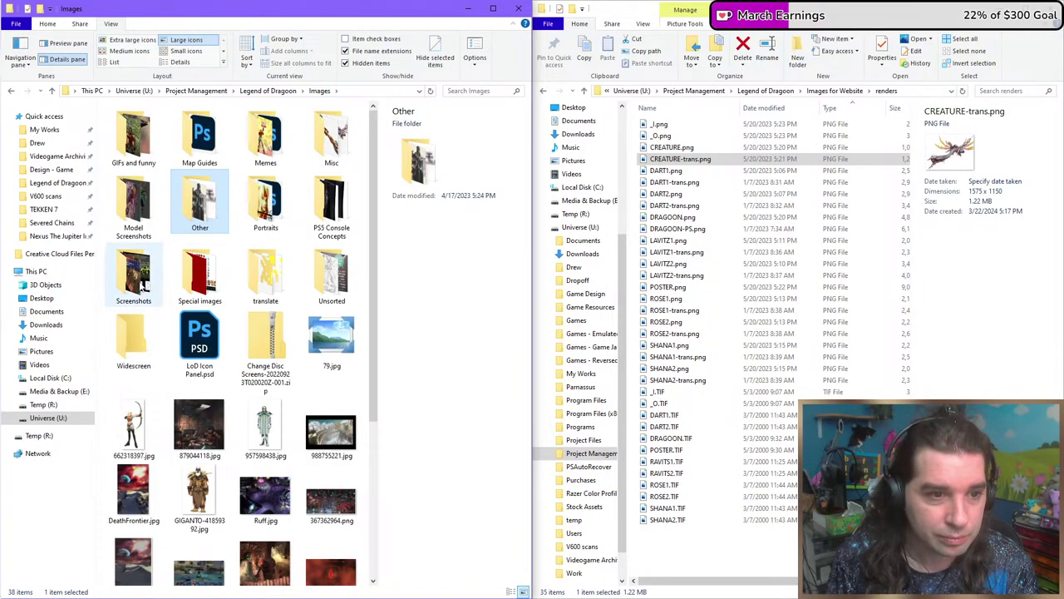
{"action": "double_click", "coordinate": [338, 218]}
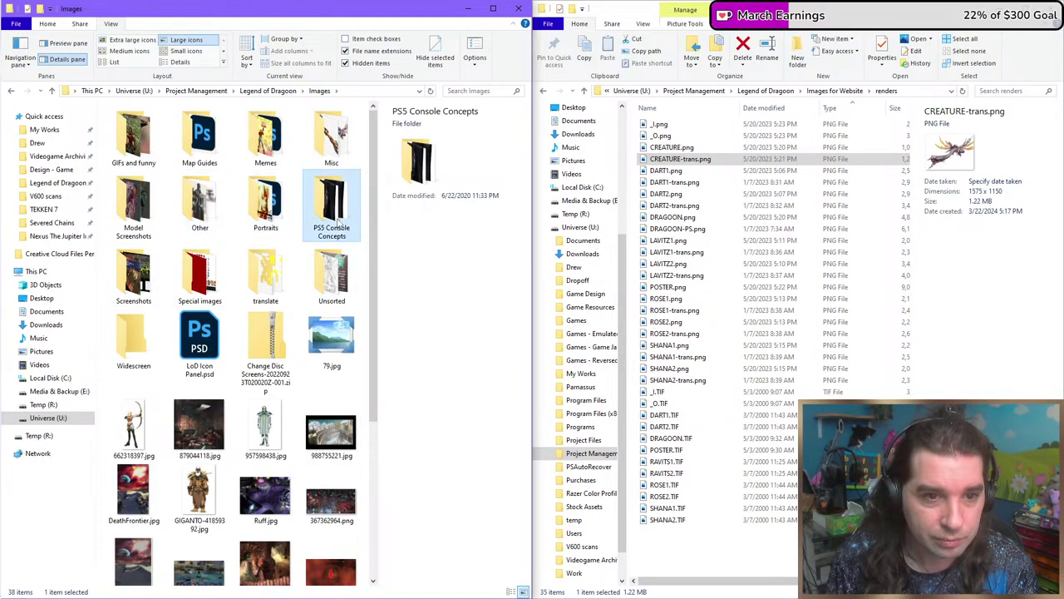
{"action": "left_click", "coordinate": [128, 147]}
{"action": "double_click", "coordinate": [129, 147]}
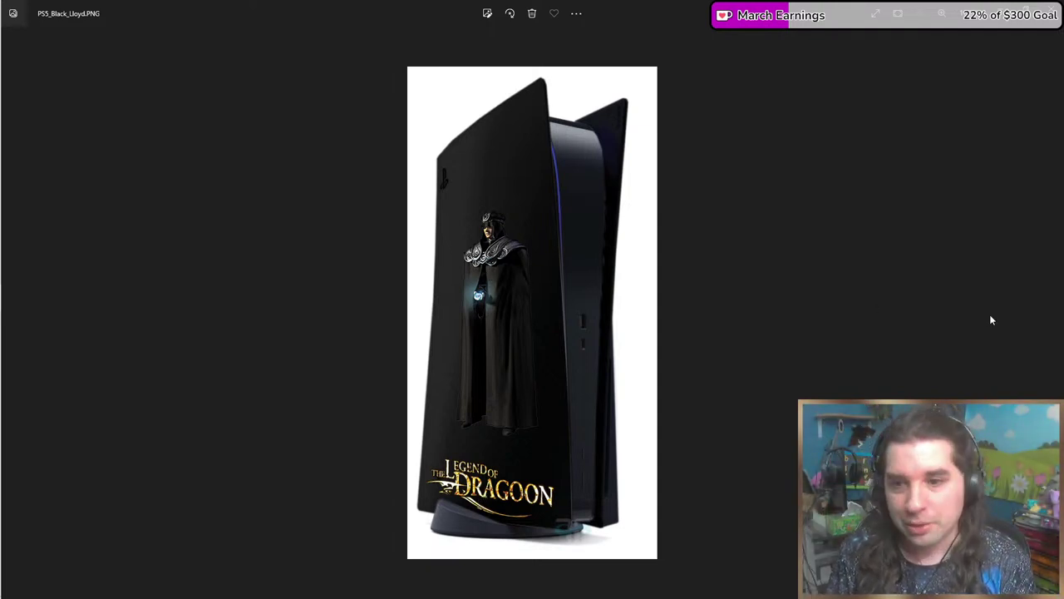
{"action": "left_click", "coordinate": [1046, 318]}
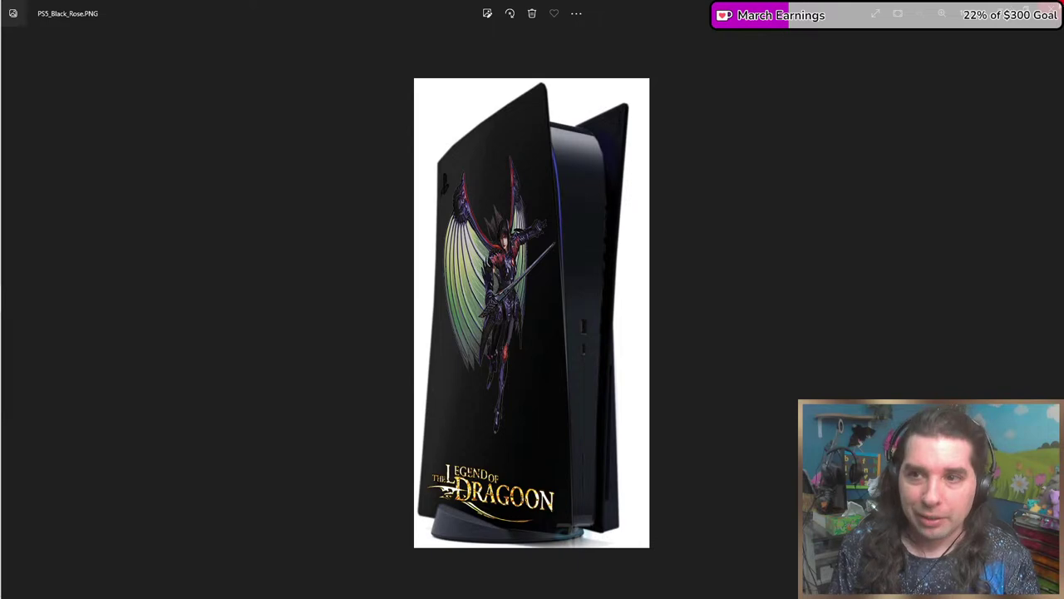
{"action": "left_click", "coordinate": [1054, 10]}
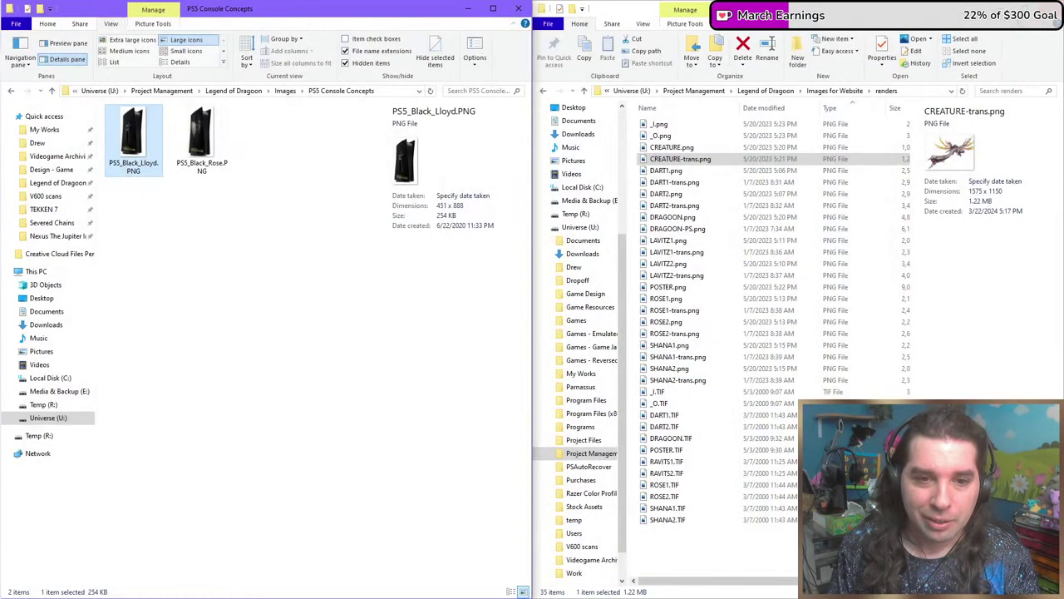
Return to the Images folder and open 957598438.jpg, zooming out to see the whole robed figure.
{"action": "left_click", "coordinate": [249, 299]}
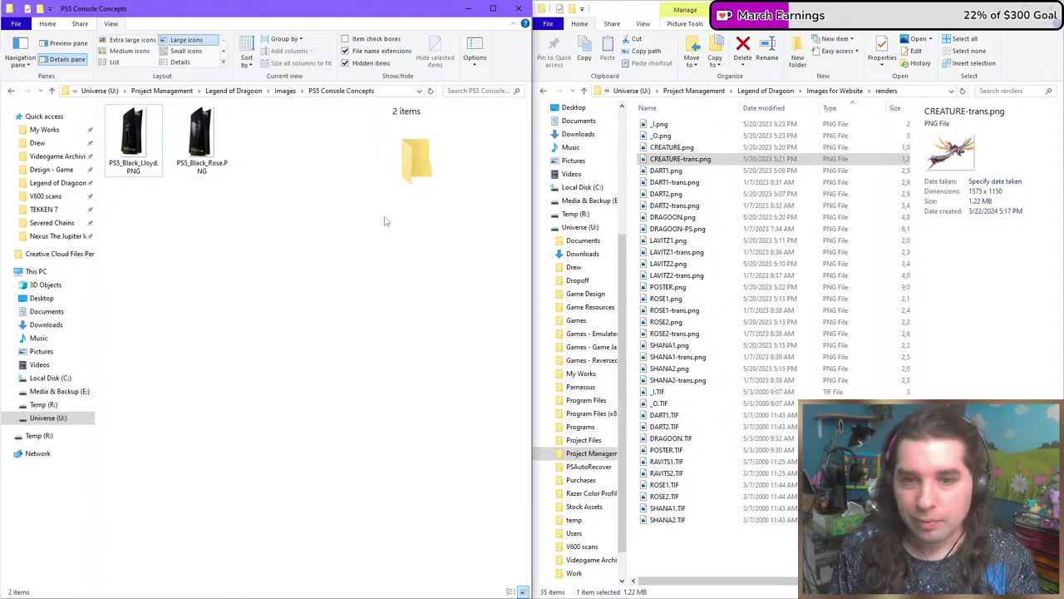
{"action": "left_click", "coordinate": [297, 92]}
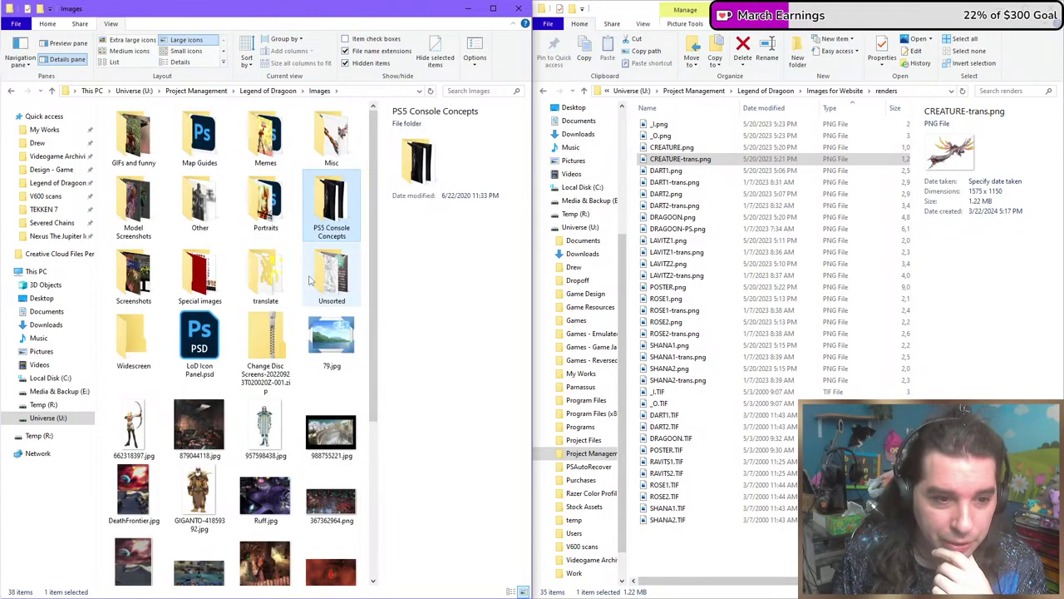
{"action": "scroll", "coordinate": [310, 283], "scroll_direction": "down", "scroll_amount": 3}
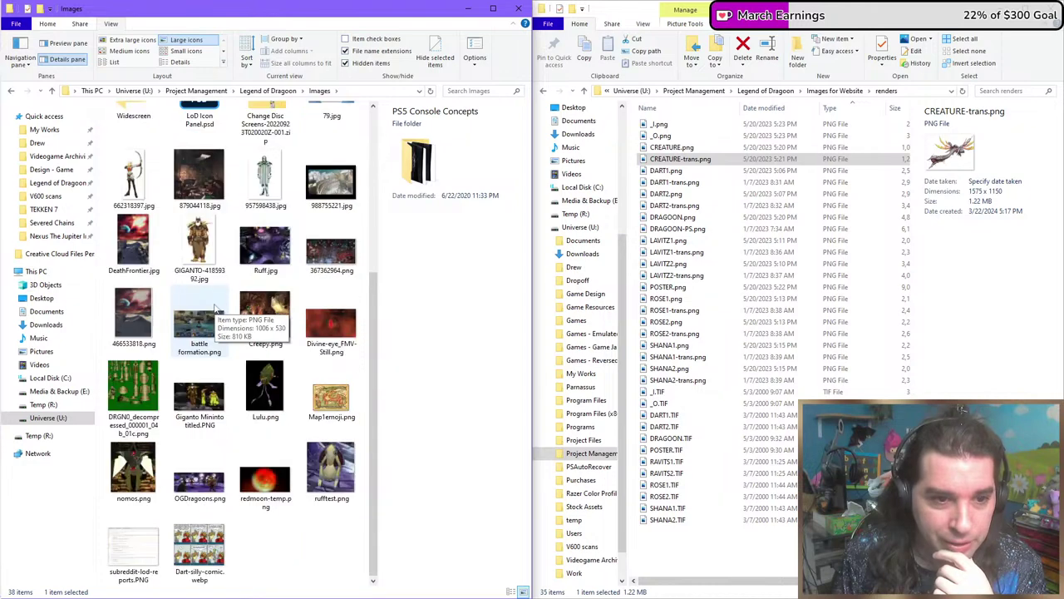
{"action": "left_click", "coordinate": [273, 191]}
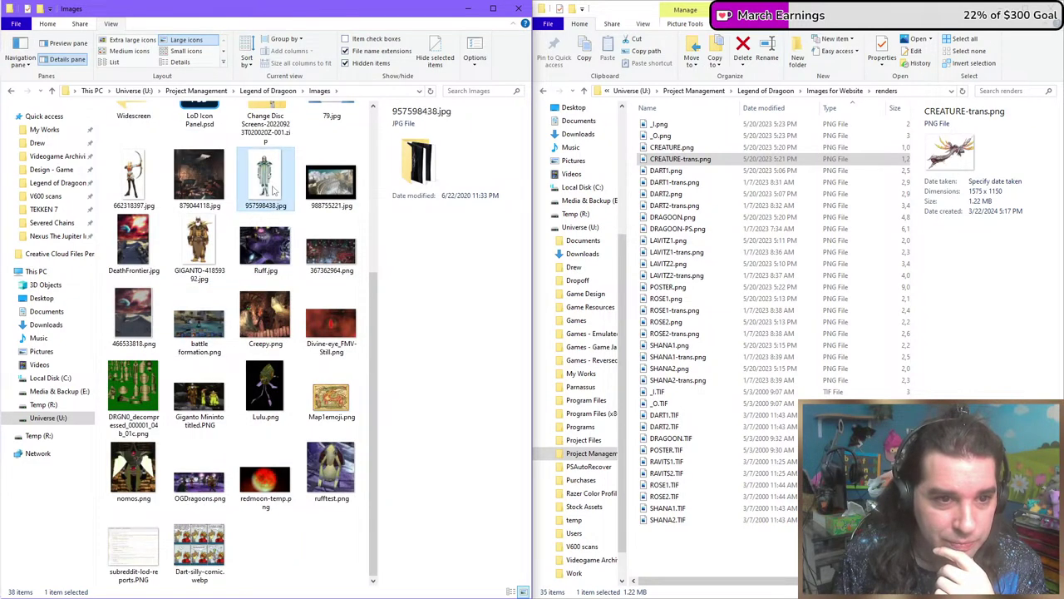
{"action": "double_click", "coordinate": [273, 192]}
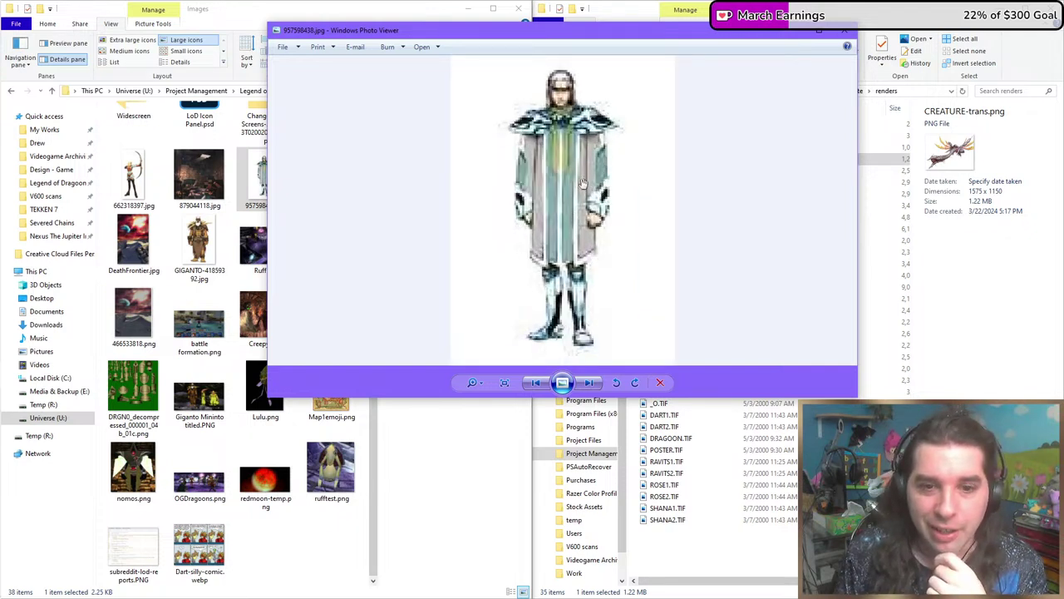
{"action": "scroll", "coordinate": [574, 183], "scroll_direction": "down", "scroll_amount": 1}
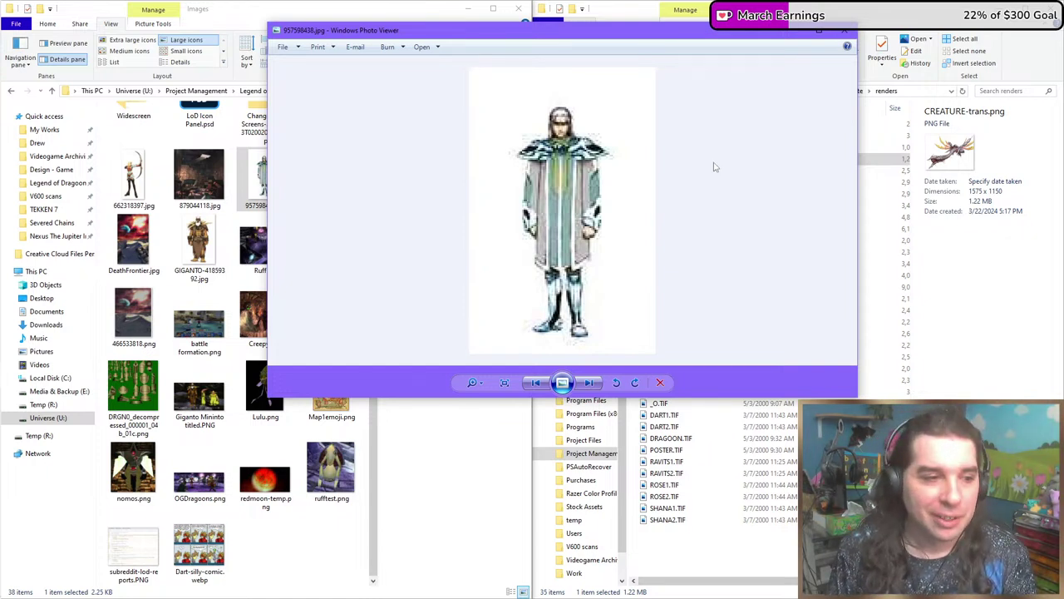
{"action": "scroll", "coordinate": [616, 187], "scroll_direction": "down", "scroll_amount": 1}
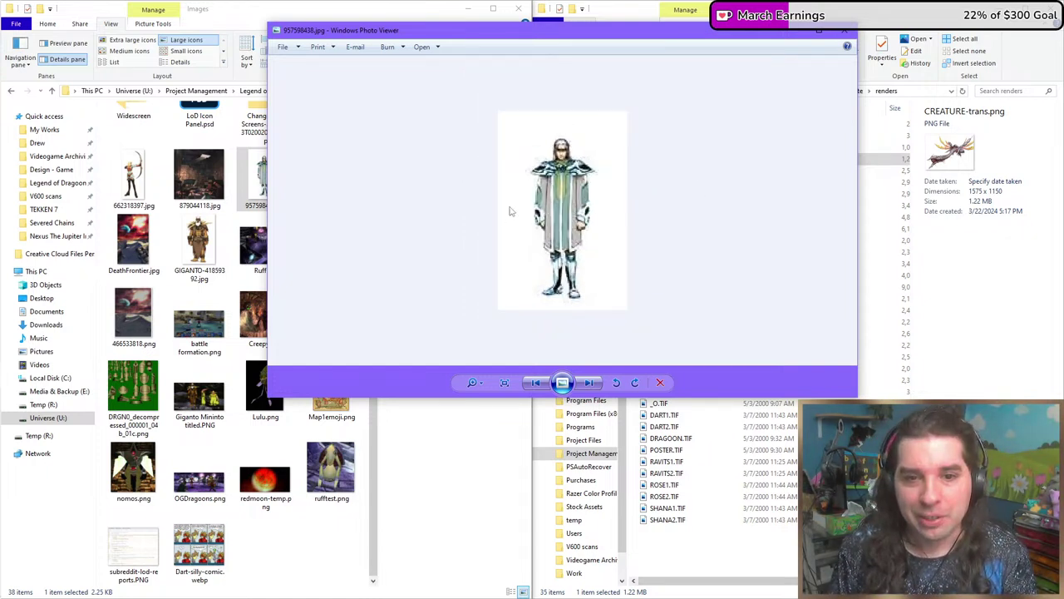
Look over the robed figure in 957598438.jpg and close it, and view rufftest.png full size.
{"action": "scroll", "coordinate": [530, 224], "scroll_direction": "down", "scroll_amount": 1}
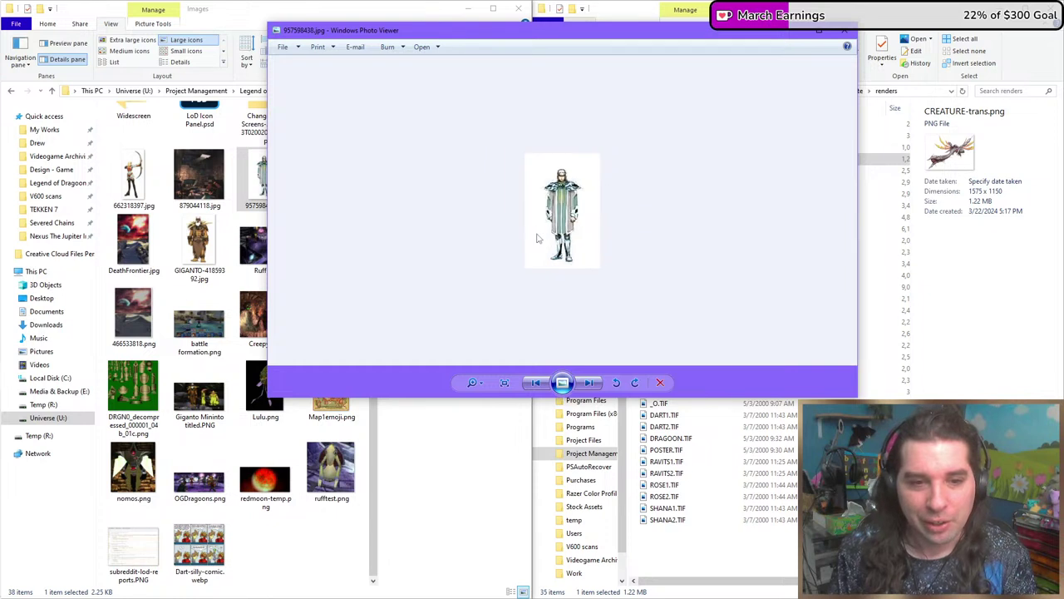
{"action": "scroll", "coordinate": [534, 239], "scroll_direction": "up", "scroll_amount": 1}
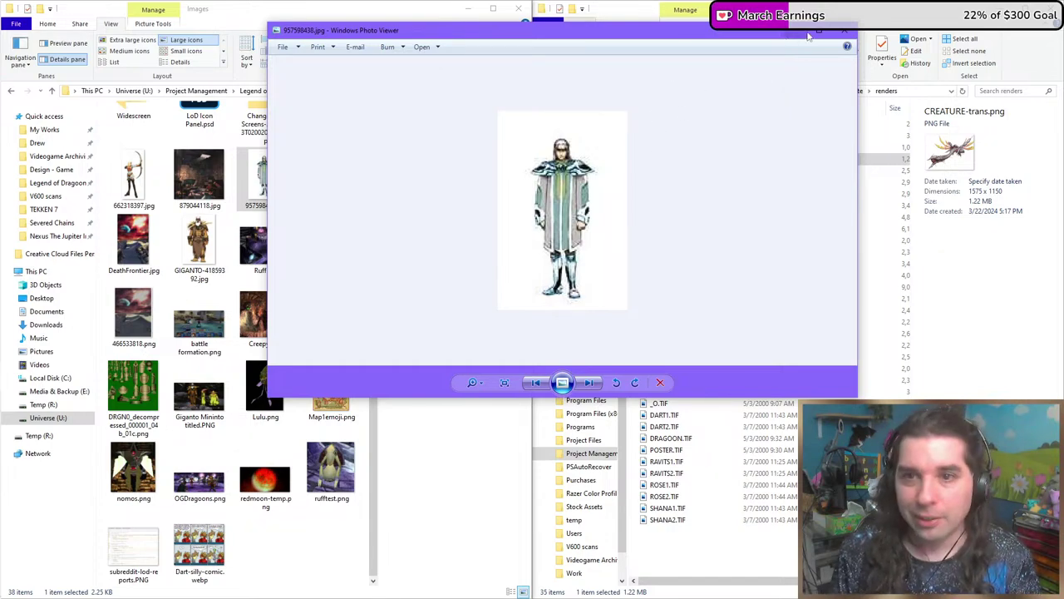
{"action": "left_click", "coordinate": [846, 31]}
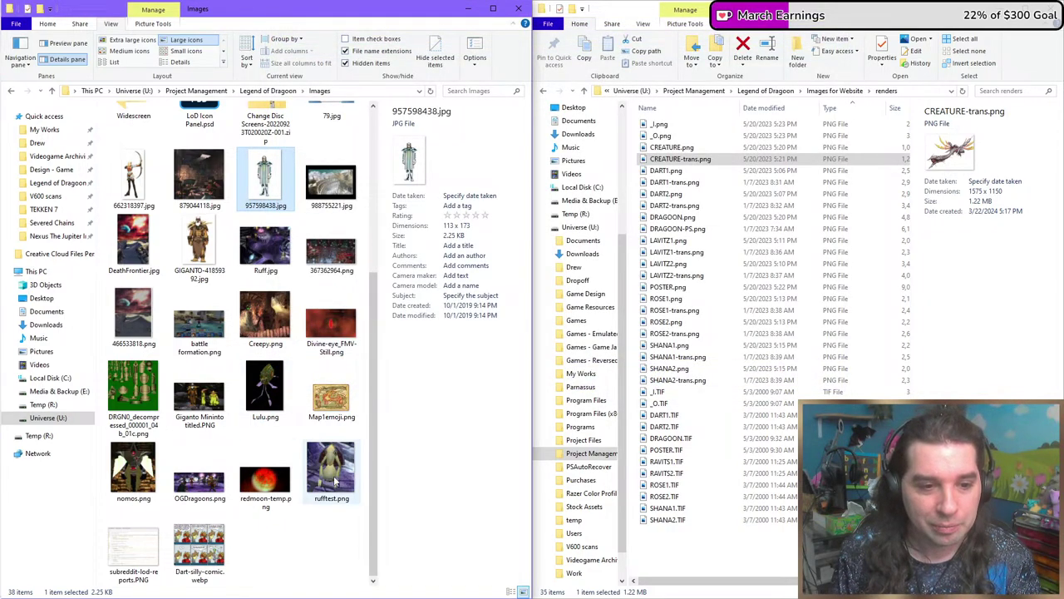
{"action": "left_click", "coordinate": [335, 480]}
{"action": "double_click", "coordinate": [336, 479]}
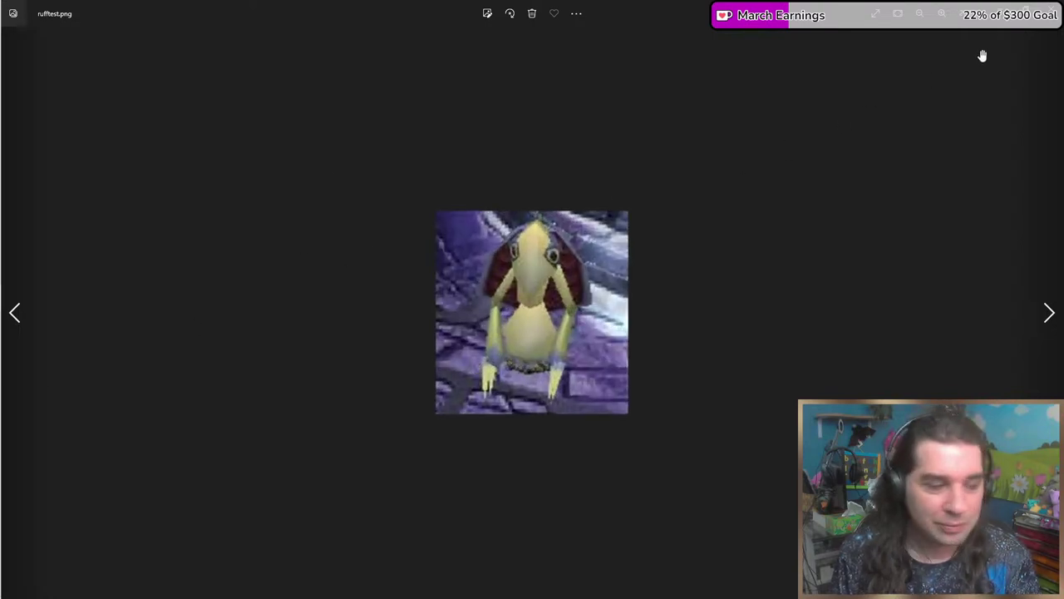
{"action": "left_click", "coordinate": [1044, 13]}
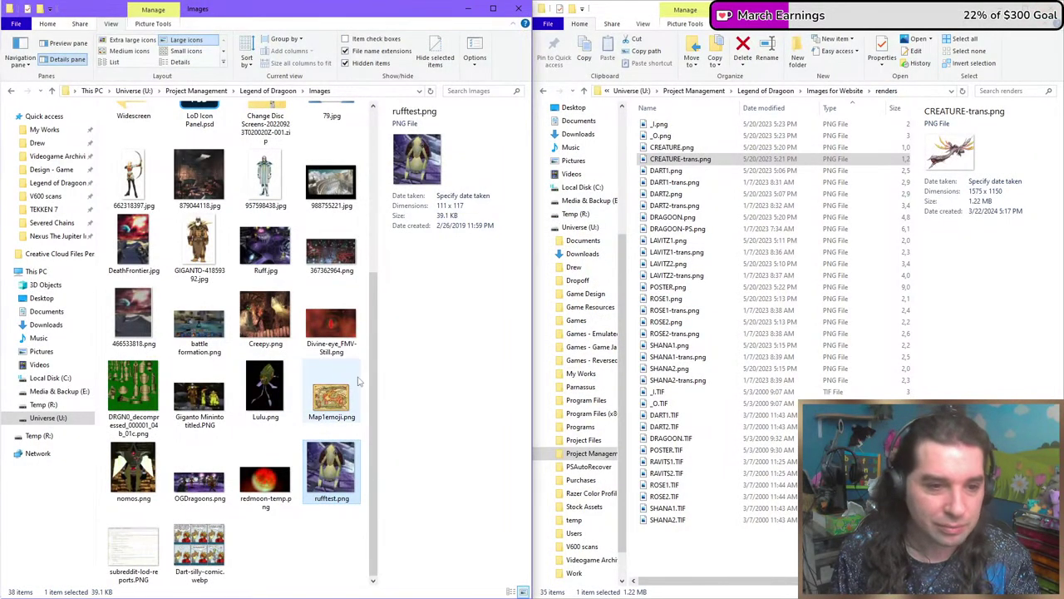
Open Divine-eye_FMV-Still.png from the Images folder, view it enlarged, and close it.
{"action": "left_click", "coordinate": [329, 329]}
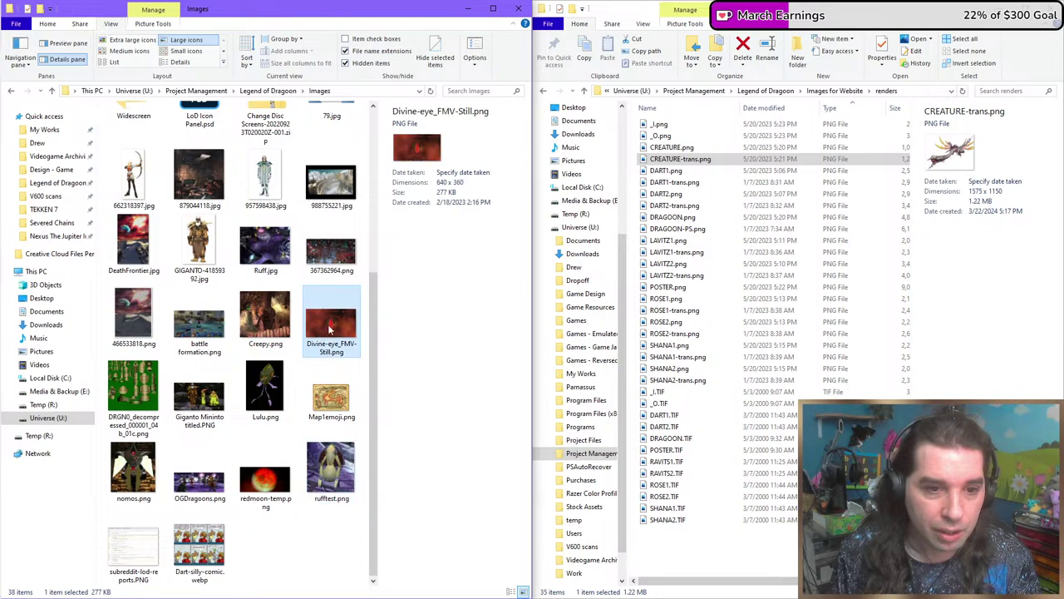
{"action": "double_click", "coordinate": [329, 330]}
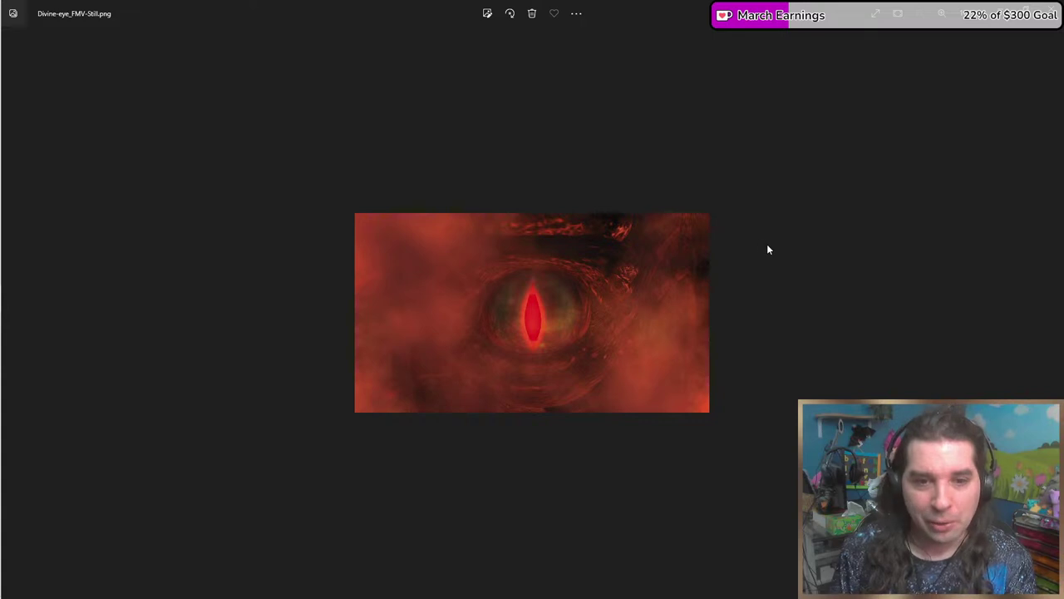
{"action": "scroll", "coordinate": [518, 349], "scroll_direction": "up", "scroll_amount": 2}
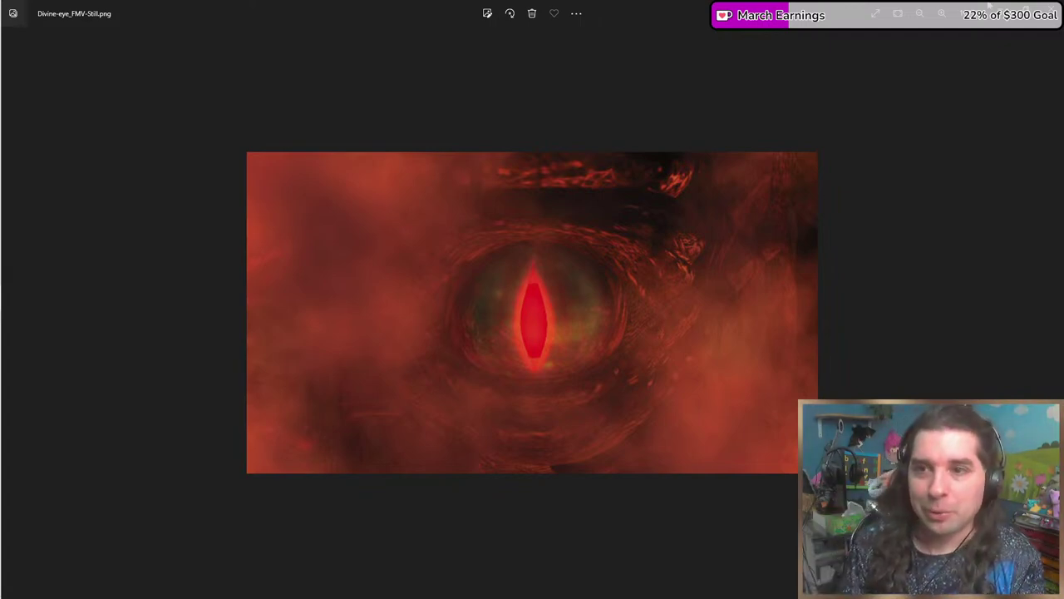
{"action": "key", "text": "Escape"}
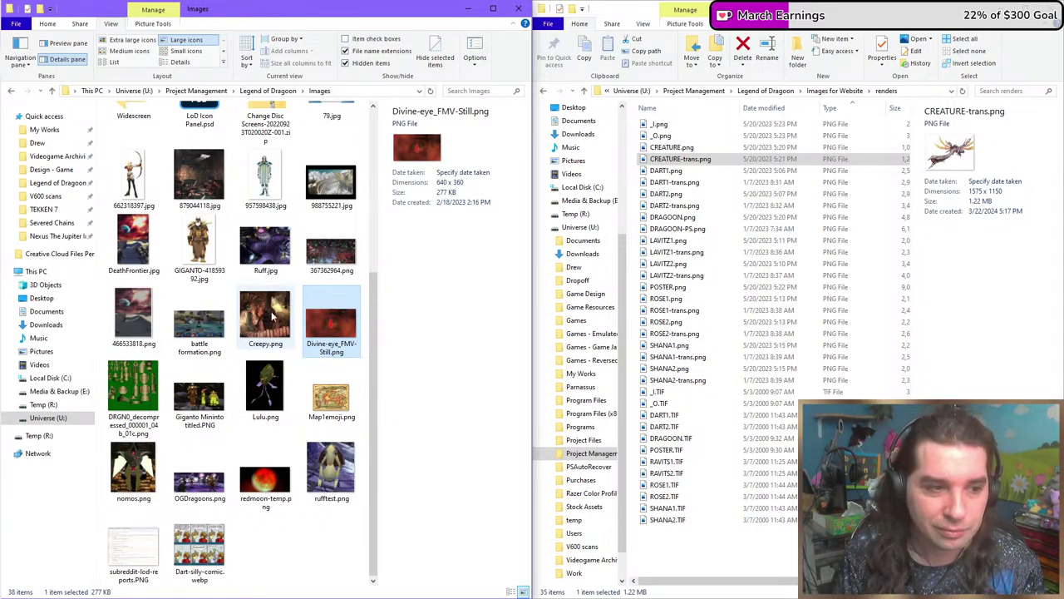
Check the details of Lulu.png and view Giganto Mininto titled.PNG full size before closing it.
{"action": "left_click", "coordinate": [264, 391]}
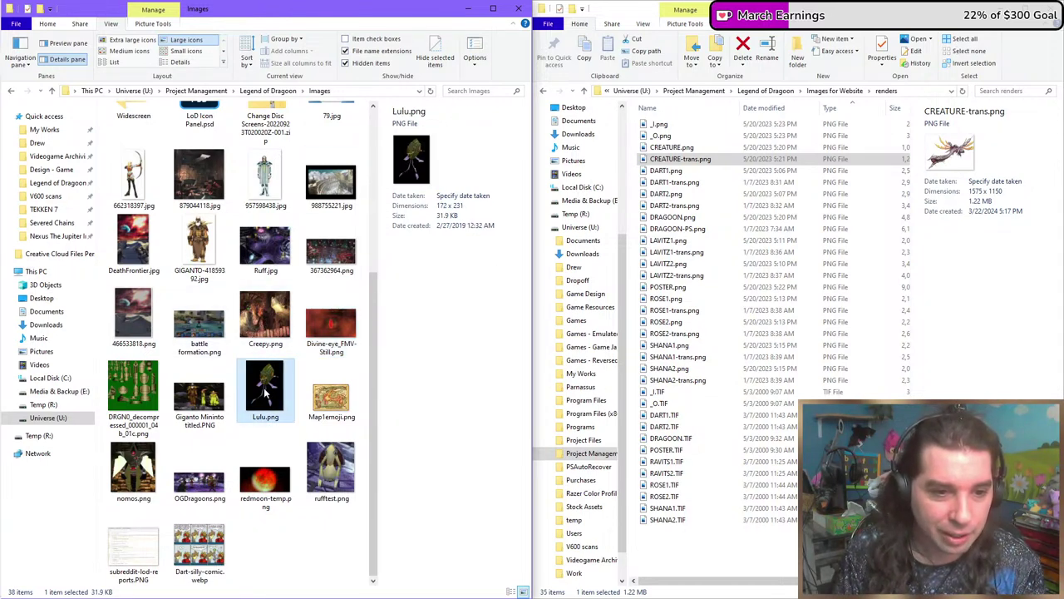
{"action": "double_click", "coordinate": [199, 413]}
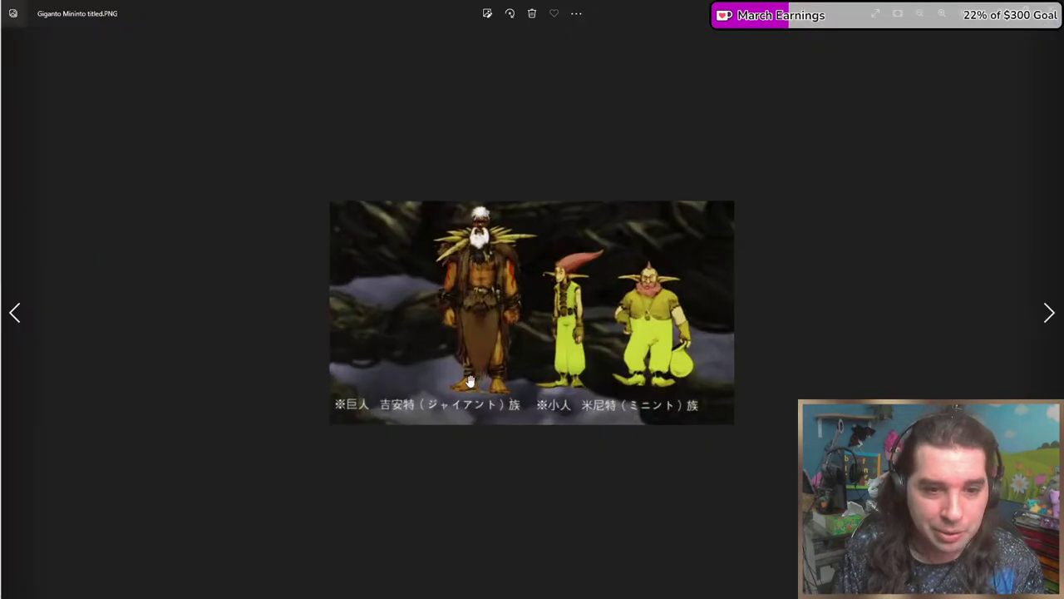
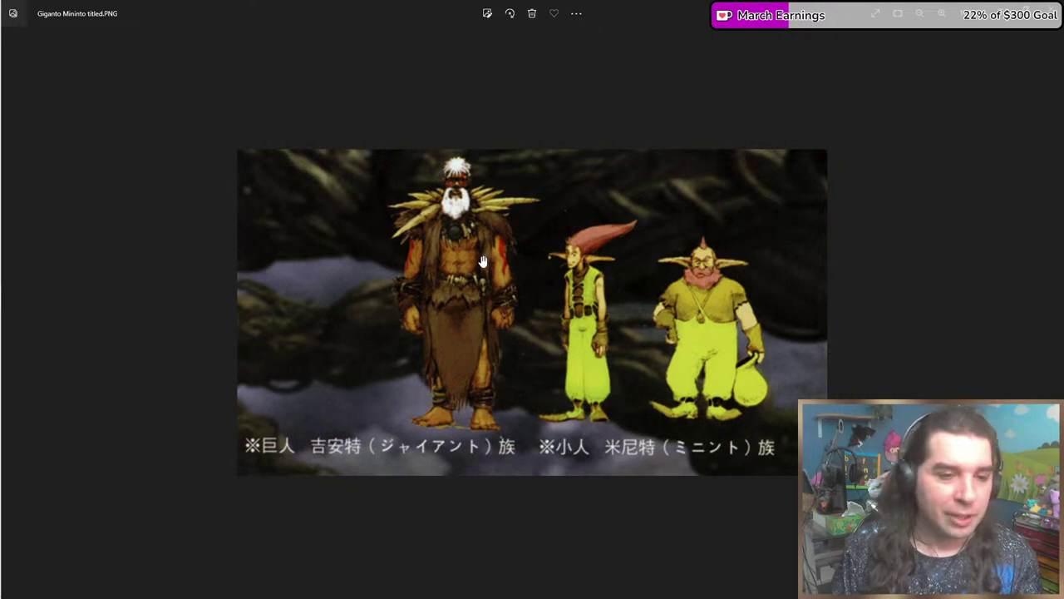
{"action": "key", "text": "Escape"}
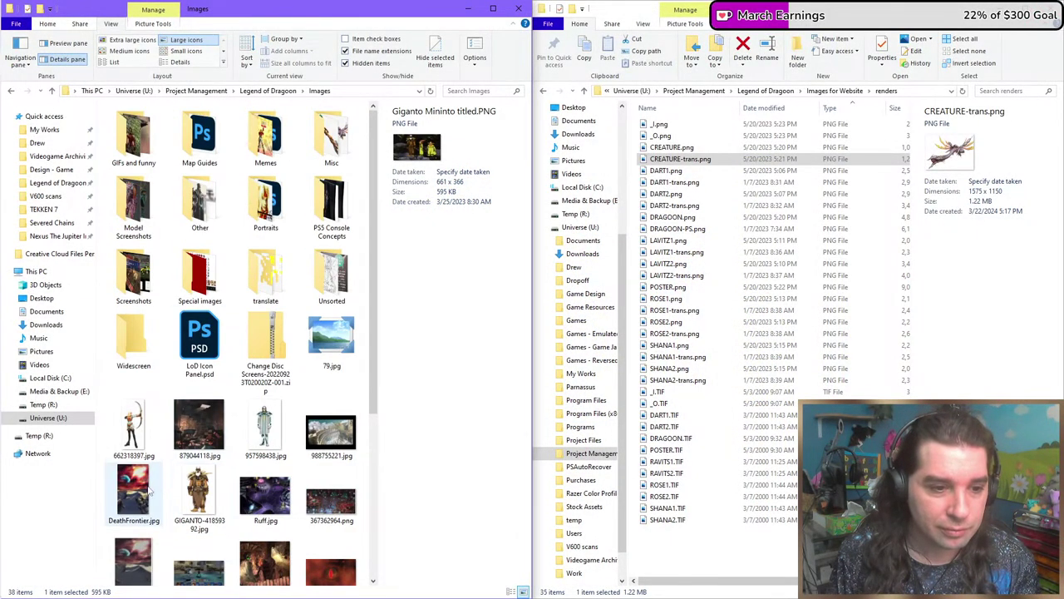
Open DeathFrontier.jpg in the Images folder, examine the desert scene enlarged, and close it.
{"action": "double_click", "coordinate": [145, 492]}
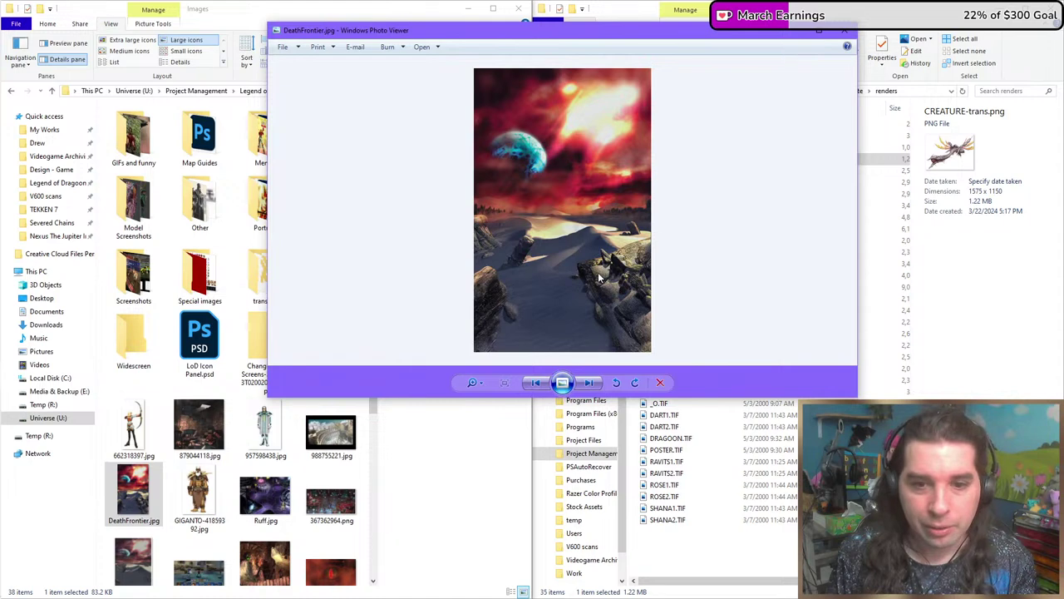
{"action": "scroll", "coordinate": [536, 227], "scroll_direction": "up", "scroll_amount": 2}
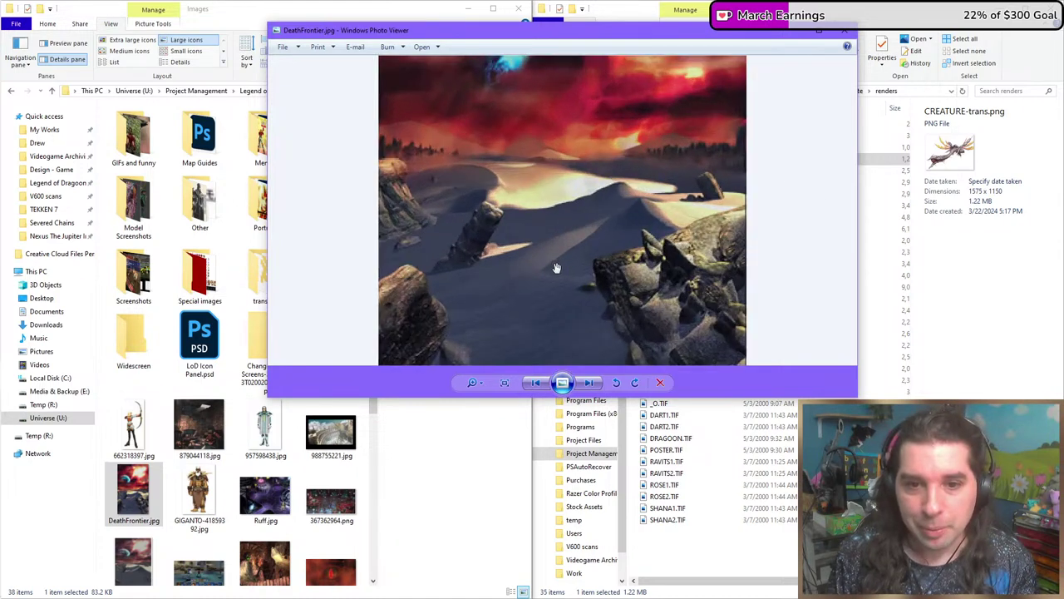
{"action": "left_click", "coordinate": [846, 33]}
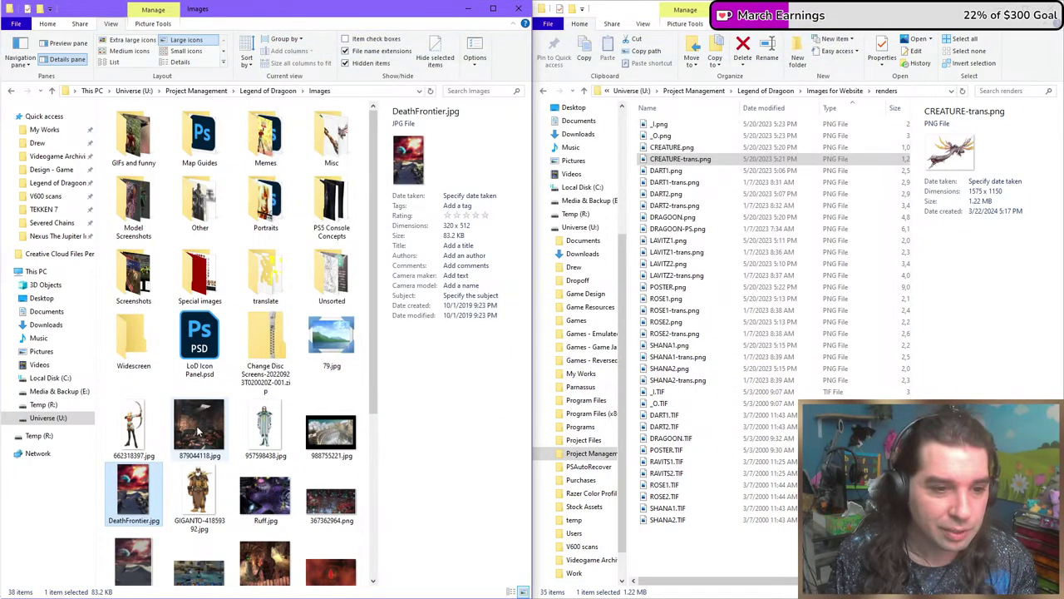
Open the Unsorted folder in Images and display its files as large icons, going down to the JPG images.
{"action": "double_click", "coordinate": [331, 272]}
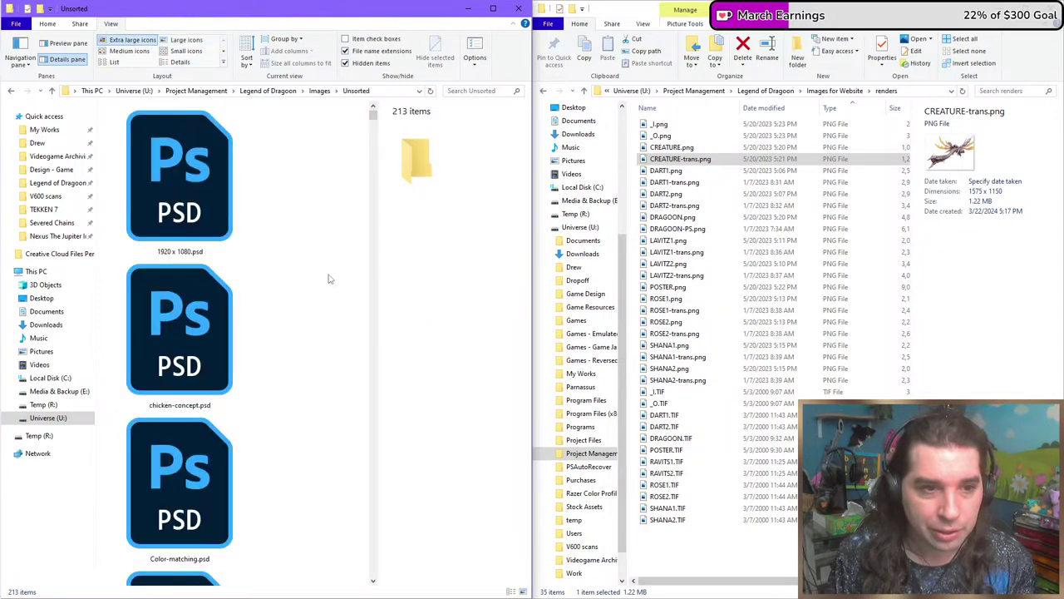
{"action": "left_click", "coordinate": [176, 43]}
{"action": "scroll", "coordinate": [249, 316], "scroll_direction": "down", "scroll_amount": 5}
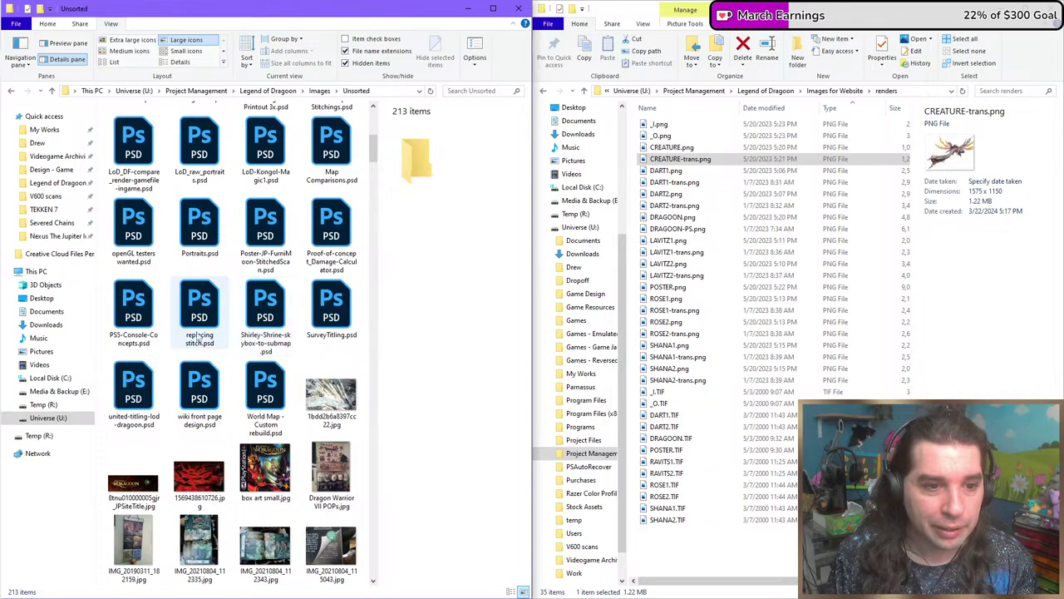
{"action": "scroll", "coordinate": [225, 315], "scroll_direction": "down", "scroll_amount": 3}
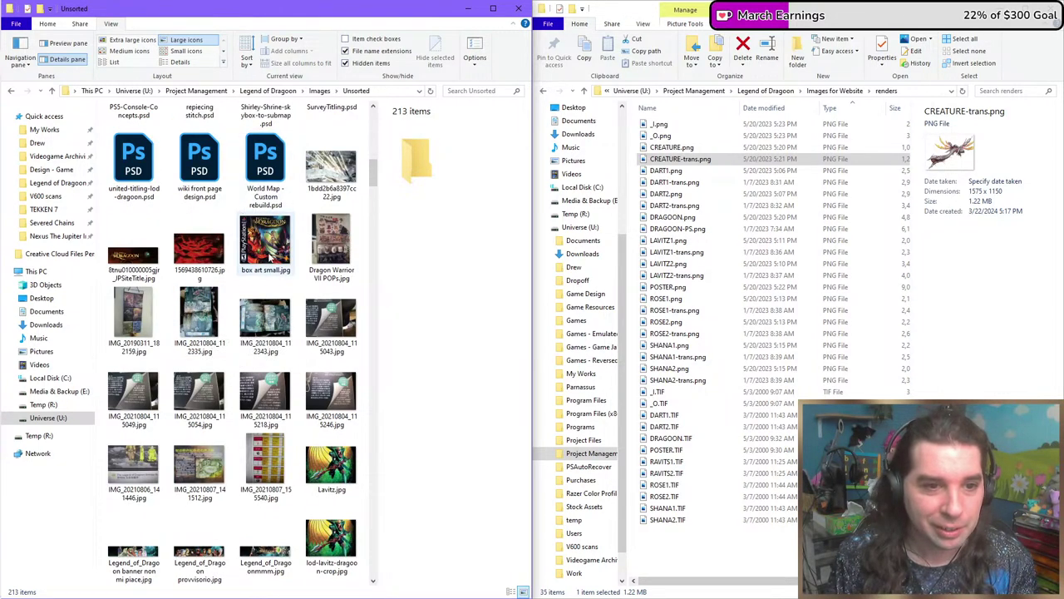
View box art small.jpg and 1bdd2b6a8397cc22.jpg, and check the details of 8tnu010000005gjr_JPSiteTitle.jpg and 1569438610726.jpg.
{"action": "double_click", "coordinate": [262, 250]}
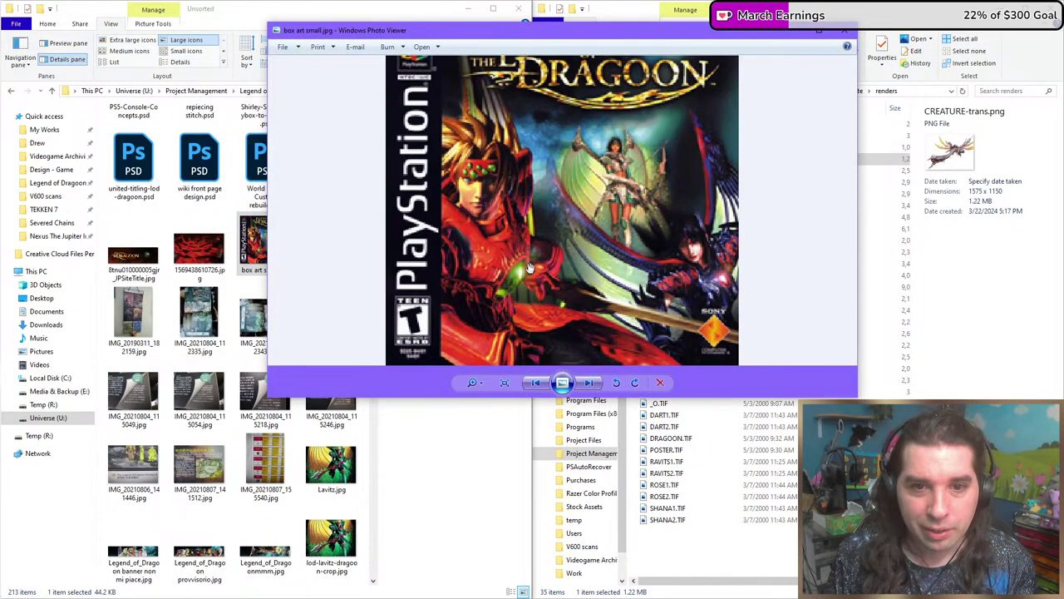
{"action": "left_click", "coordinate": [847, 33]}
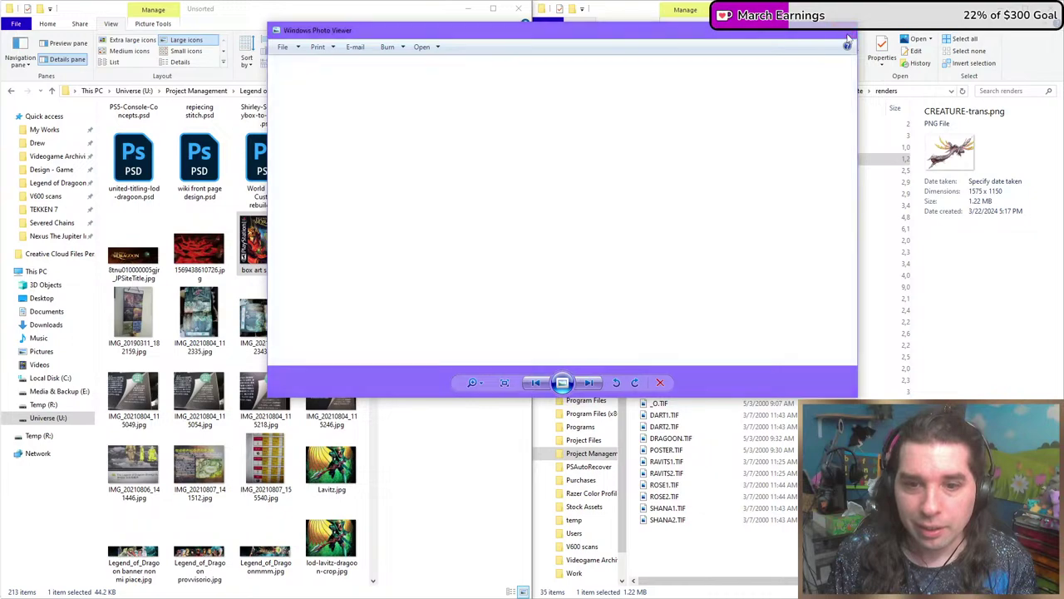
{"action": "left_click", "coordinate": [151, 270]}
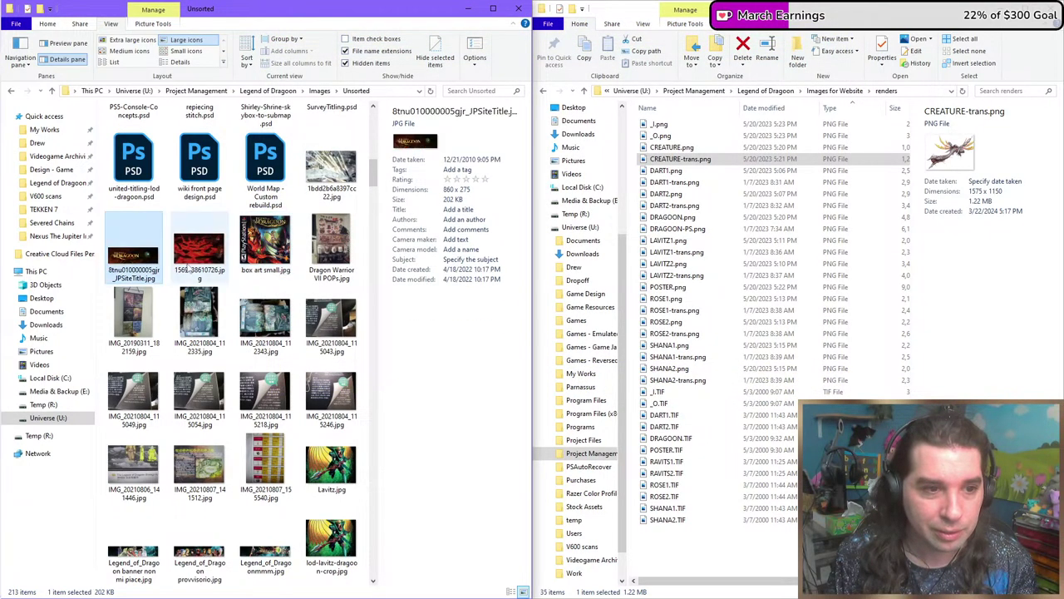
{"action": "left_click", "coordinate": [190, 269]}
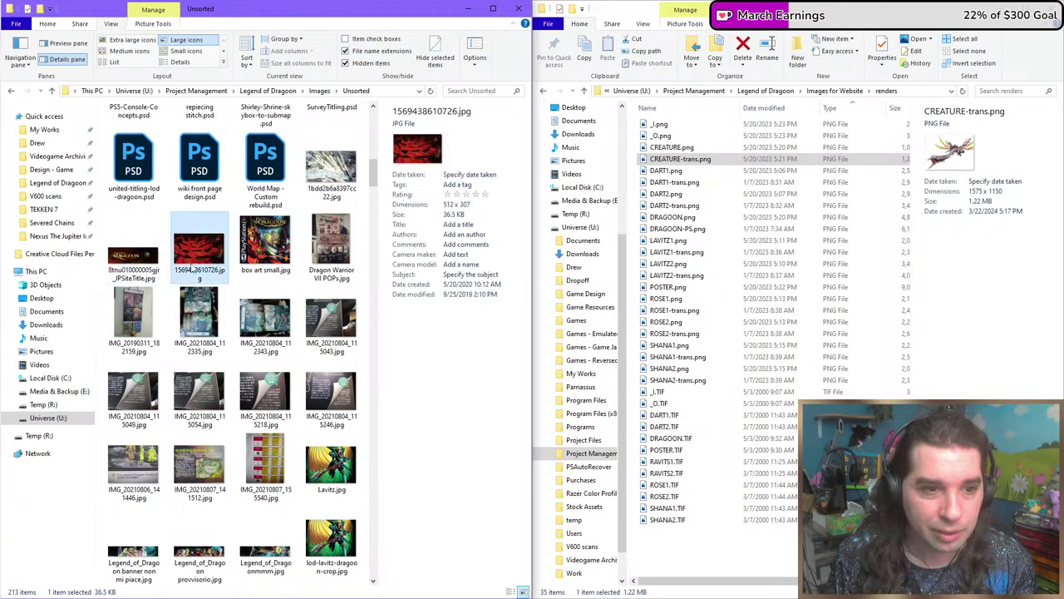
{"action": "double_click", "coordinate": [336, 168]}
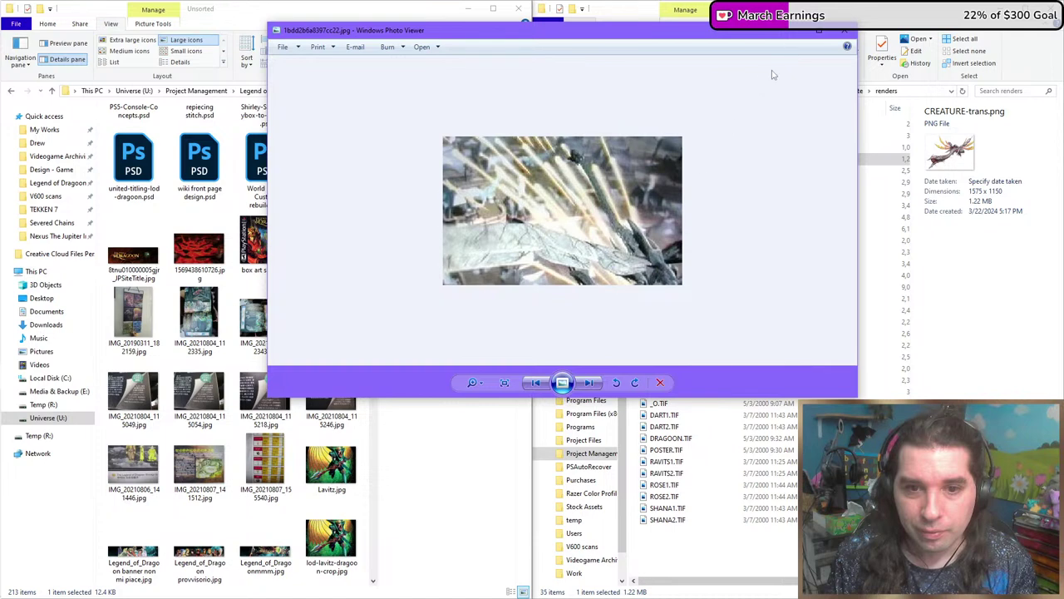
{"action": "left_click", "coordinate": [845, 31]}
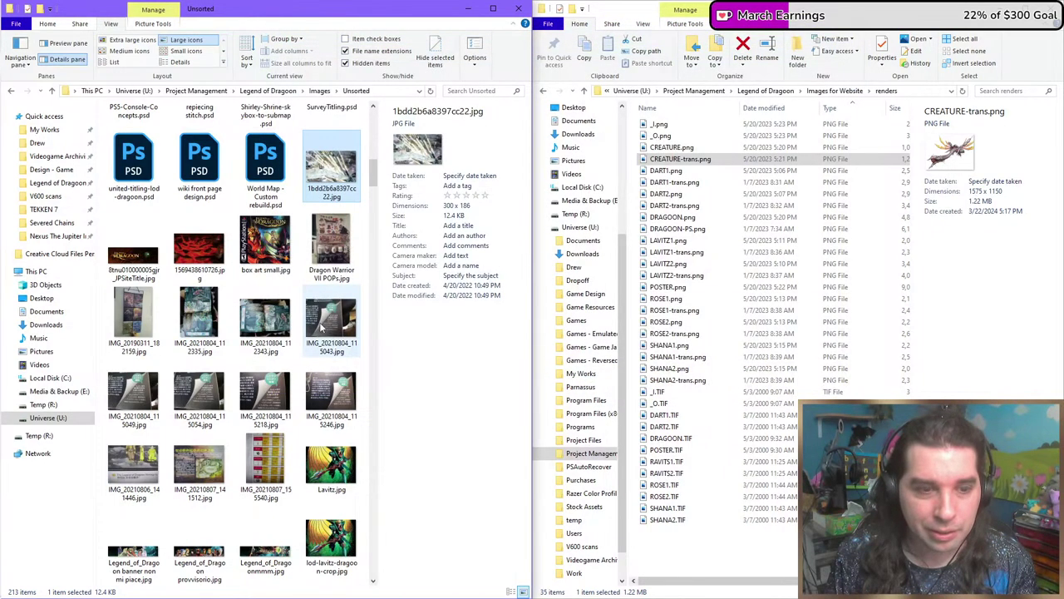
Open Poster.jpg in the Unsorted folder, view the whole poster, and close it.
{"action": "scroll", "coordinate": [222, 378], "scroll_direction": "down", "scroll_amount": 3}
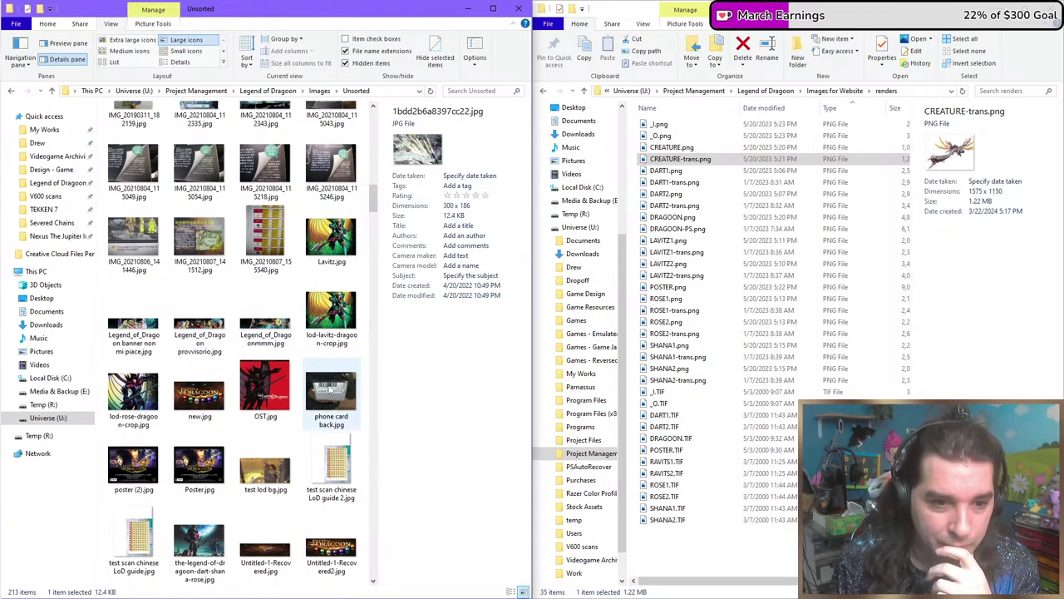
{"action": "left_click", "coordinate": [198, 473]}
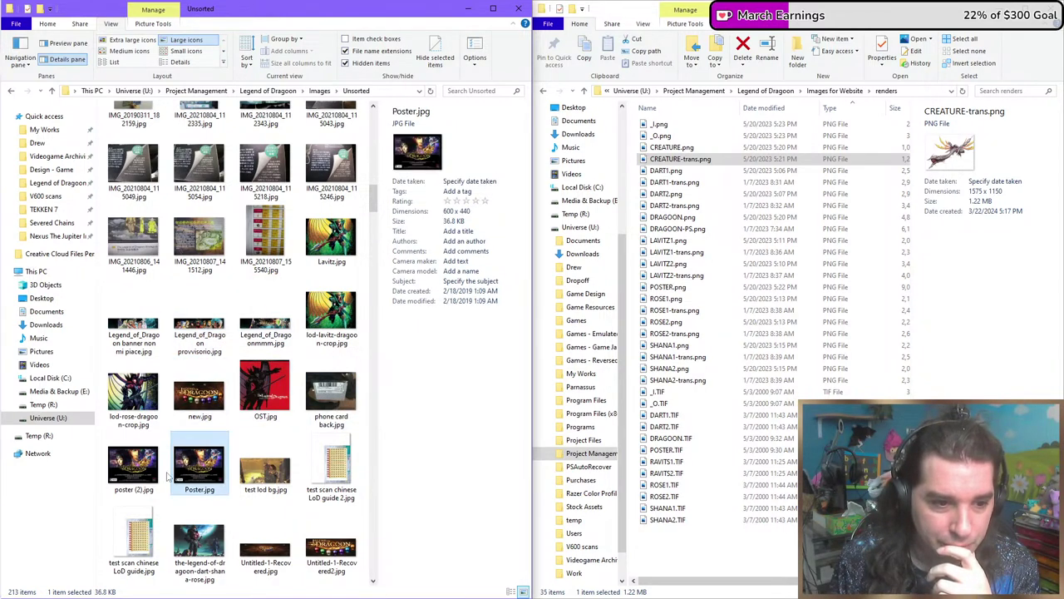
{"action": "double_click", "coordinate": [198, 473]}
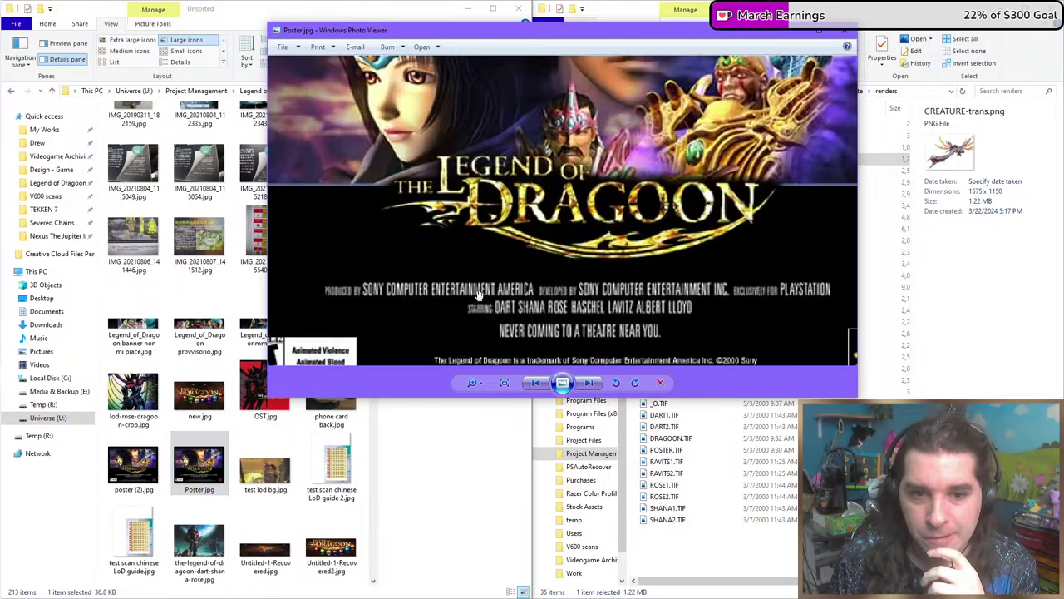
{"action": "scroll", "coordinate": [479, 295], "scroll_direction": "down", "scroll_amount": 3}
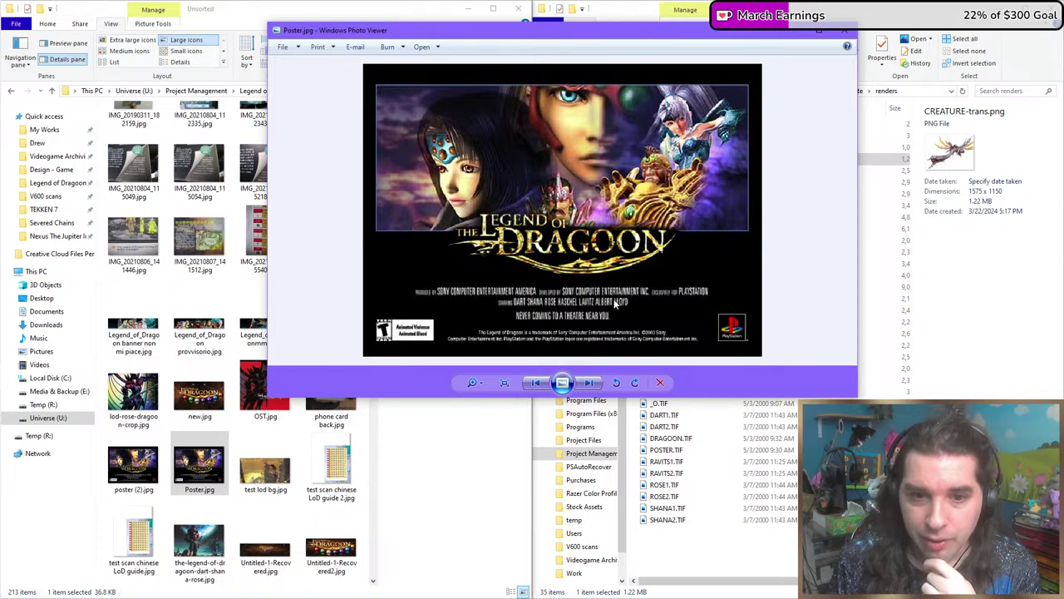
{"action": "left_click", "coordinate": [844, 35]}
Check the details of test lod bg.jpg, and open 01.png to examine the dark-armoured character render up close.
{"action": "left_click", "coordinate": [266, 478]}
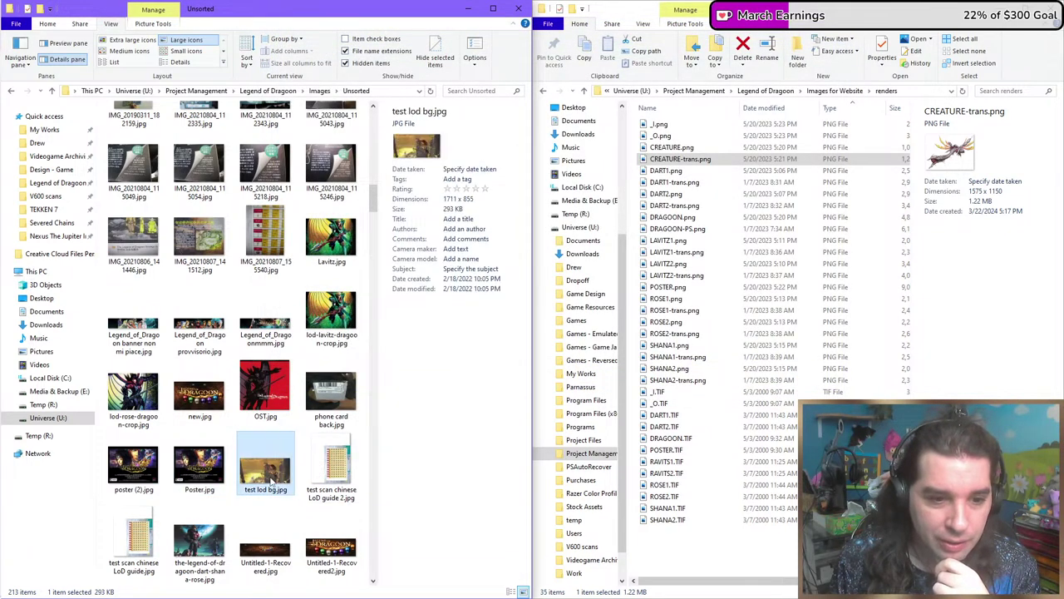
{"action": "scroll", "coordinate": [316, 398], "scroll_direction": "down", "scroll_amount": 3}
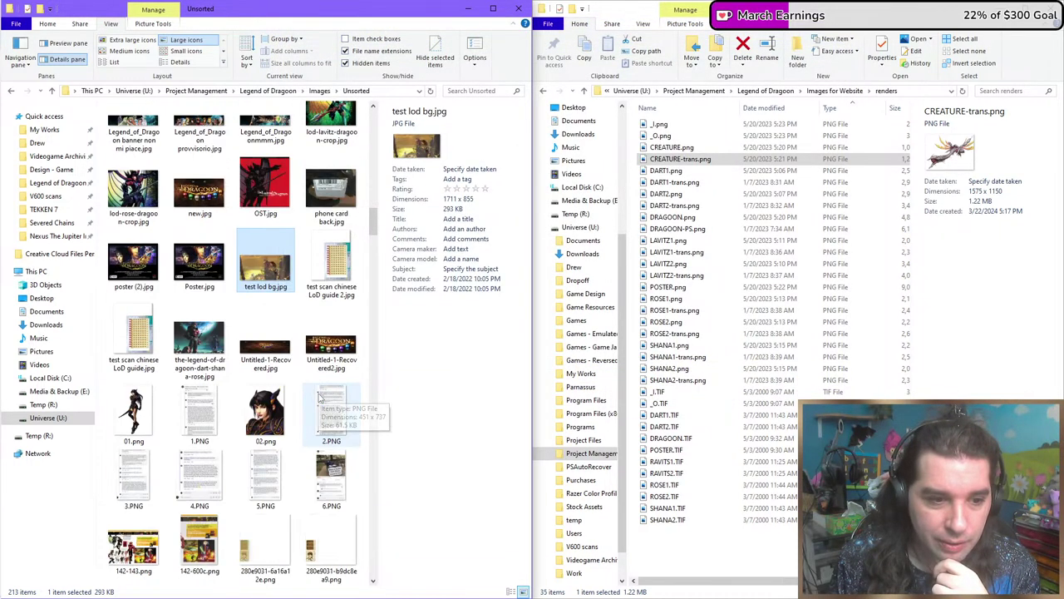
{"action": "left_click", "coordinate": [137, 416]}
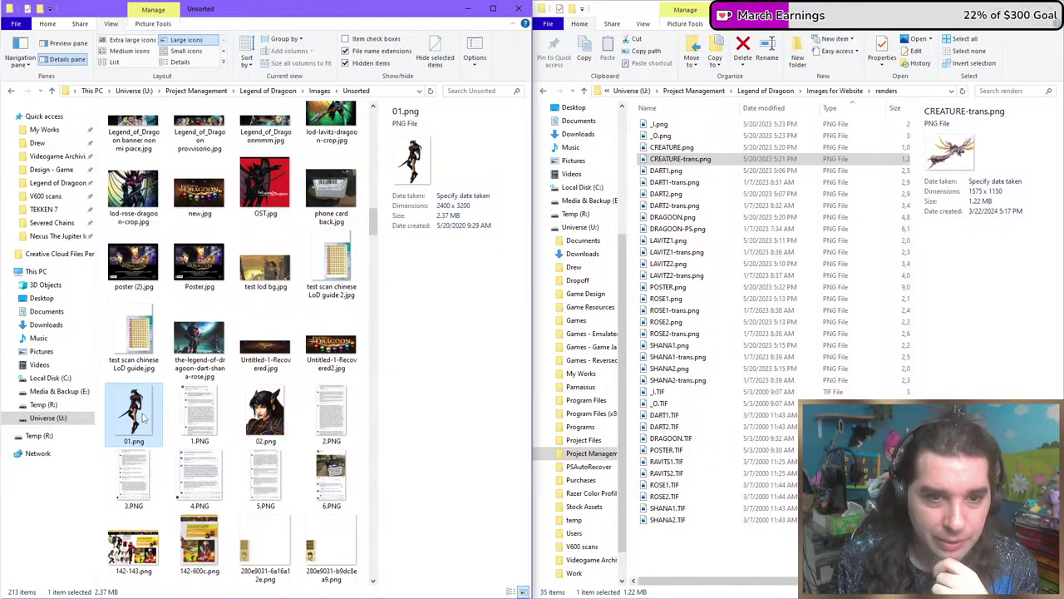
{"action": "double_click", "coordinate": [136, 413]}
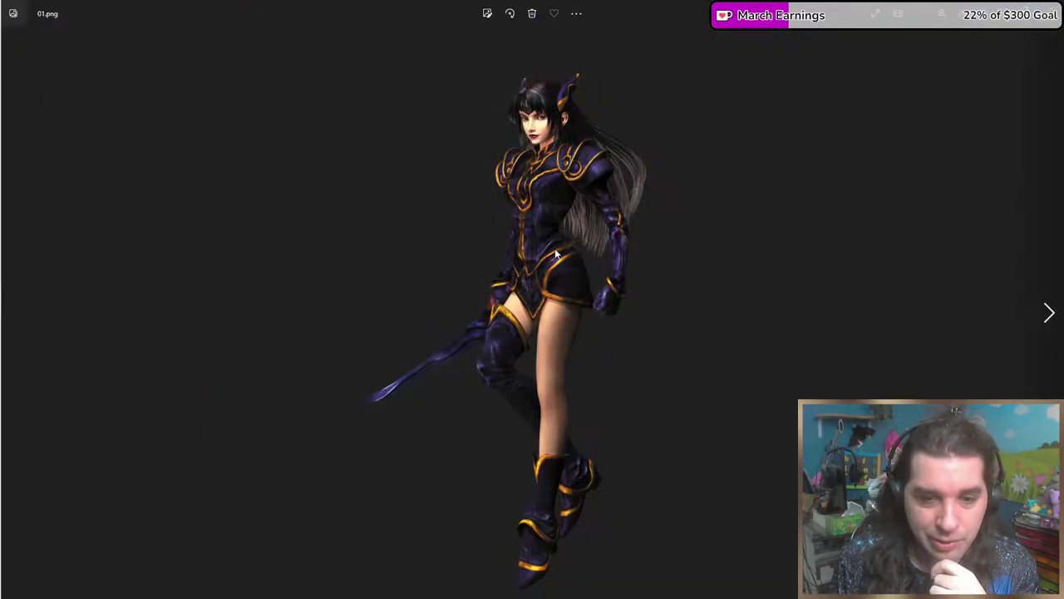
{"action": "scroll", "coordinate": [687, 210], "scroll_direction": "up", "scroll_amount": 4}
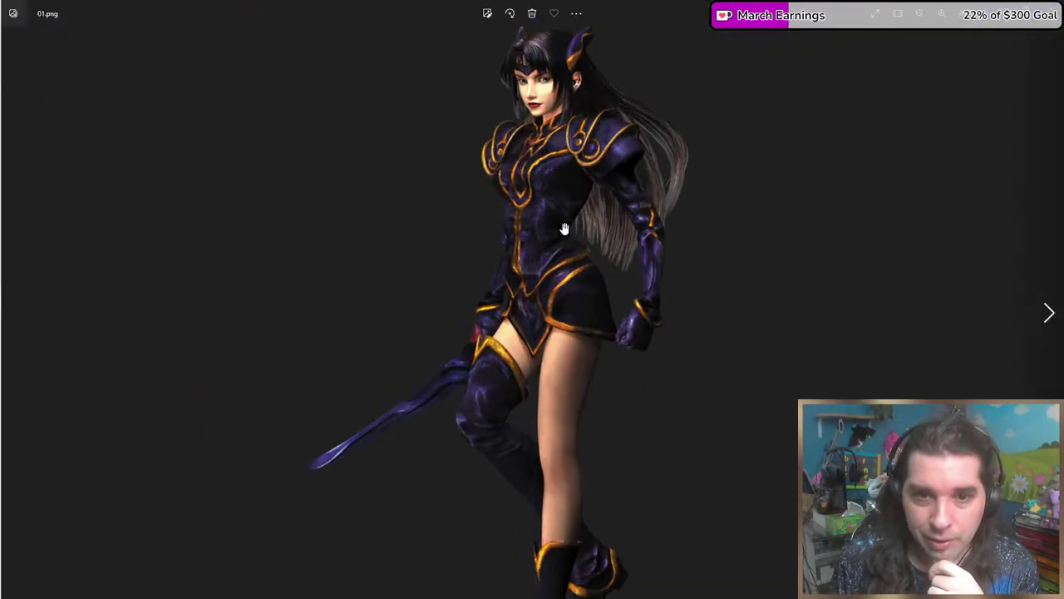
{"action": "scroll", "coordinate": [717, 218], "scroll_direction": "up", "scroll_amount": 4}
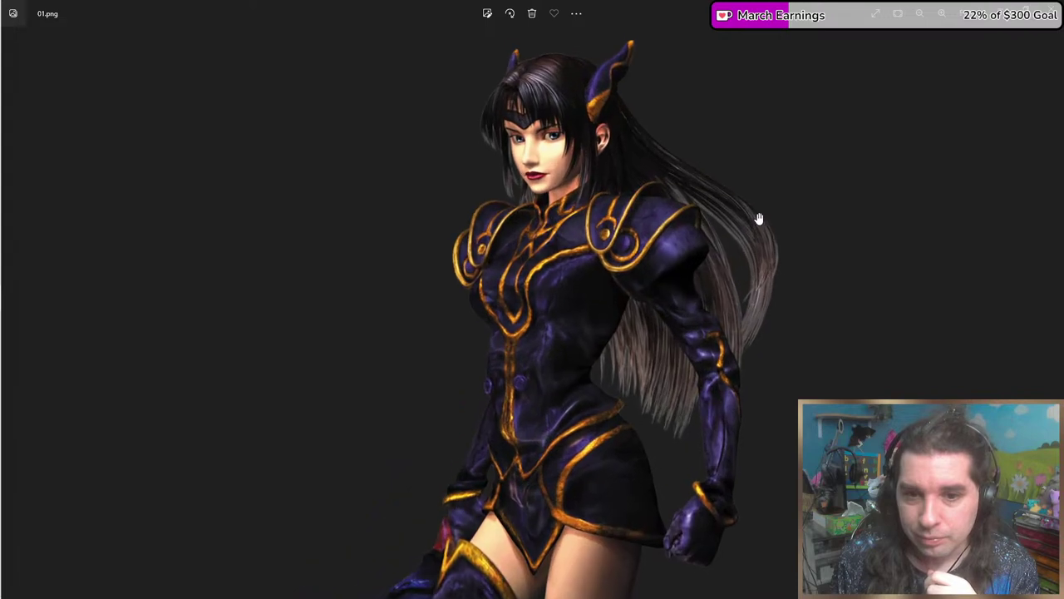
Finish viewing the 01.png character render, and open 9000-signatures-petition.png in the Unsorted folder, closing each image after viewing.
{"action": "scroll", "coordinate": [734, 259], "scroll_direction": "down", "scroll_amount": 5}
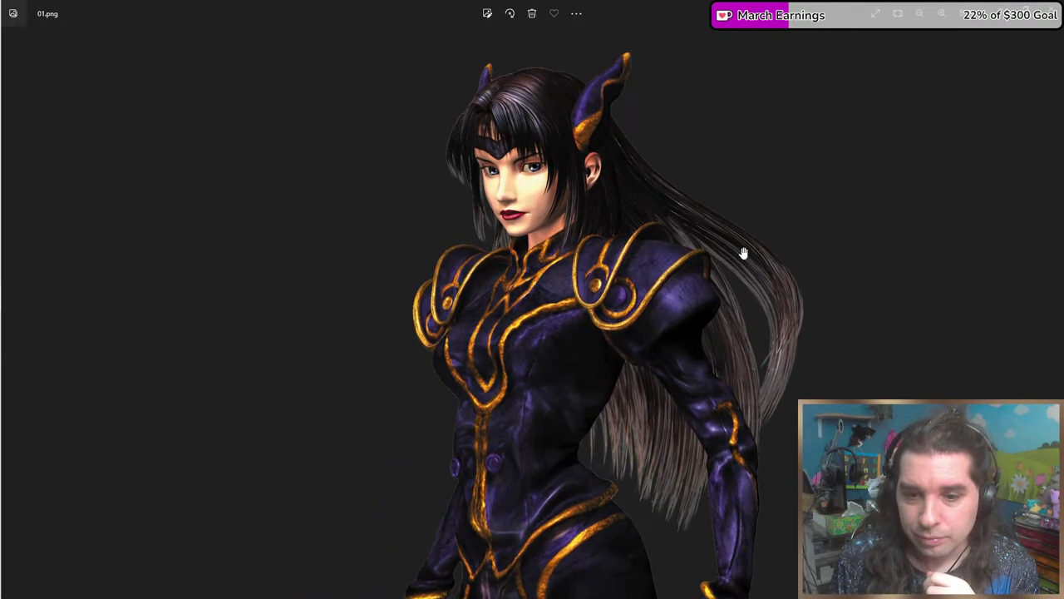
{"action": "left_click", "coordinate": [1049, 11]}
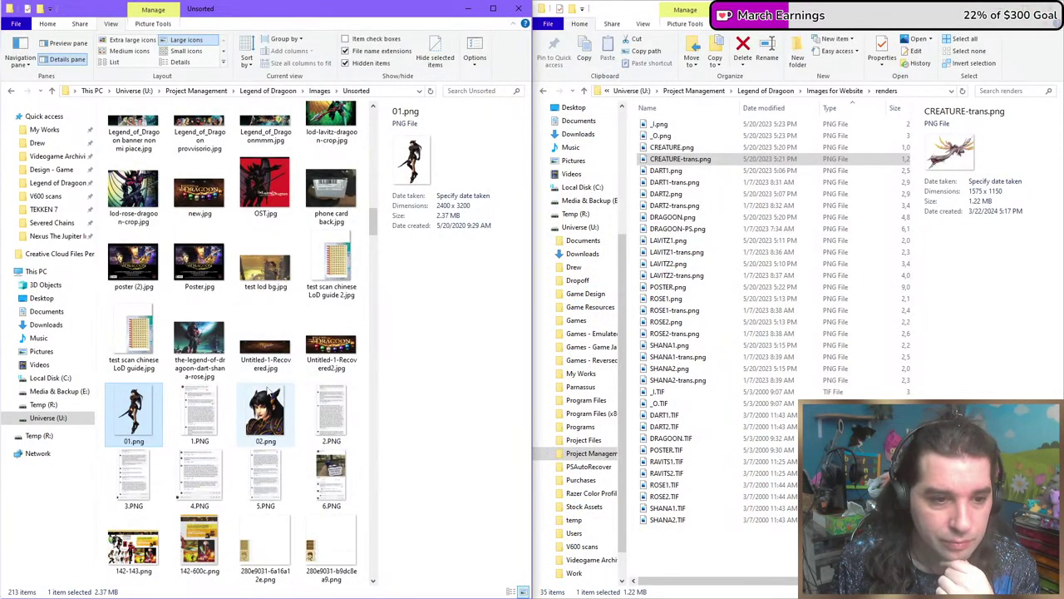
{"action": "scroll", "coordinate": [308, 353], "scroll_direction": "down", "scroll_amount": 5}
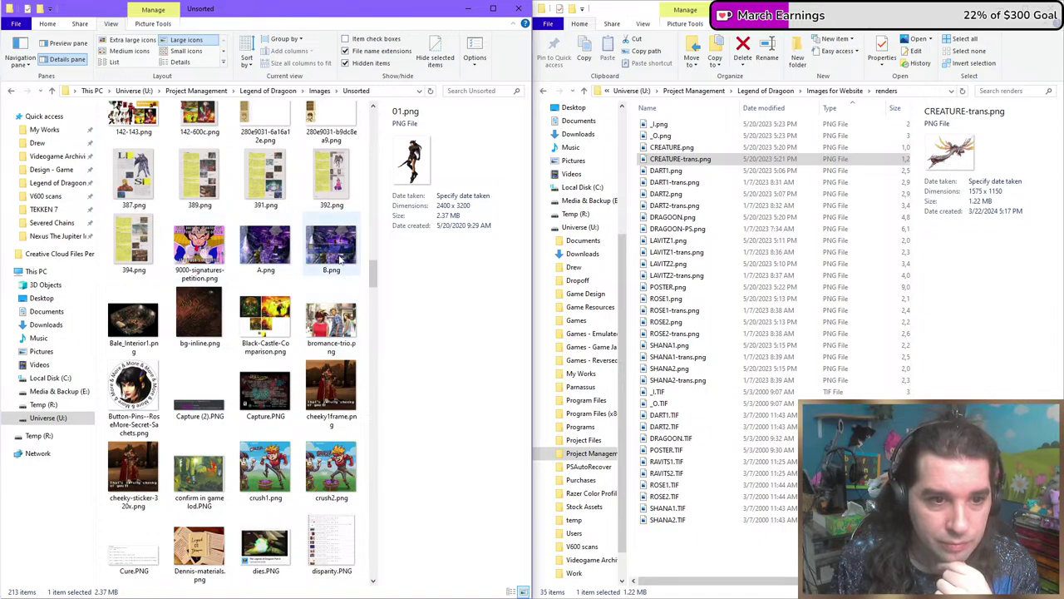
{"action": "double_click", "coordinate": [227, 255]}
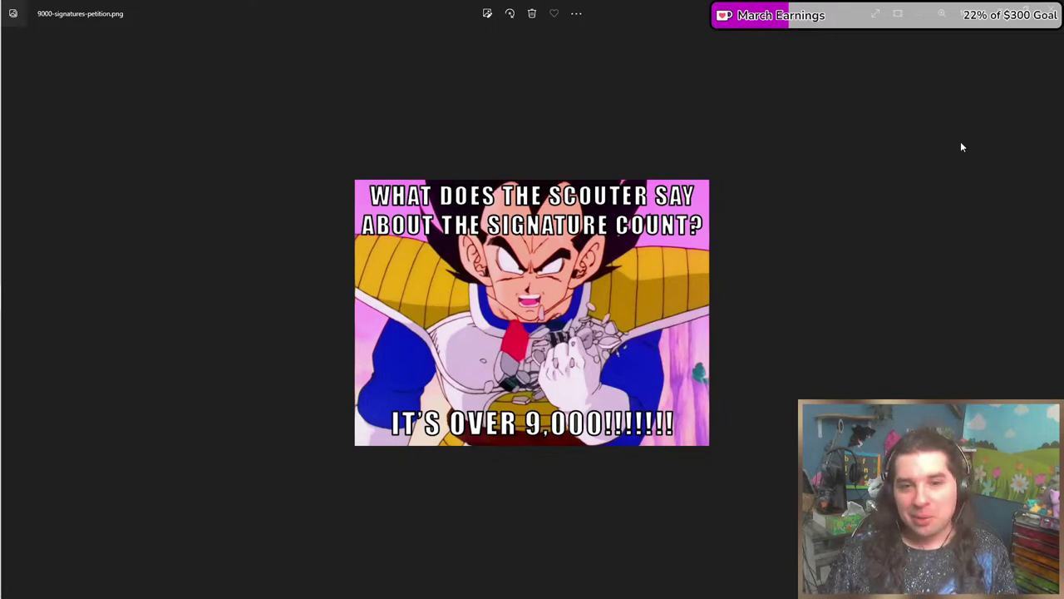
{"action": "left_click", "coordinate": [1050, 22]}
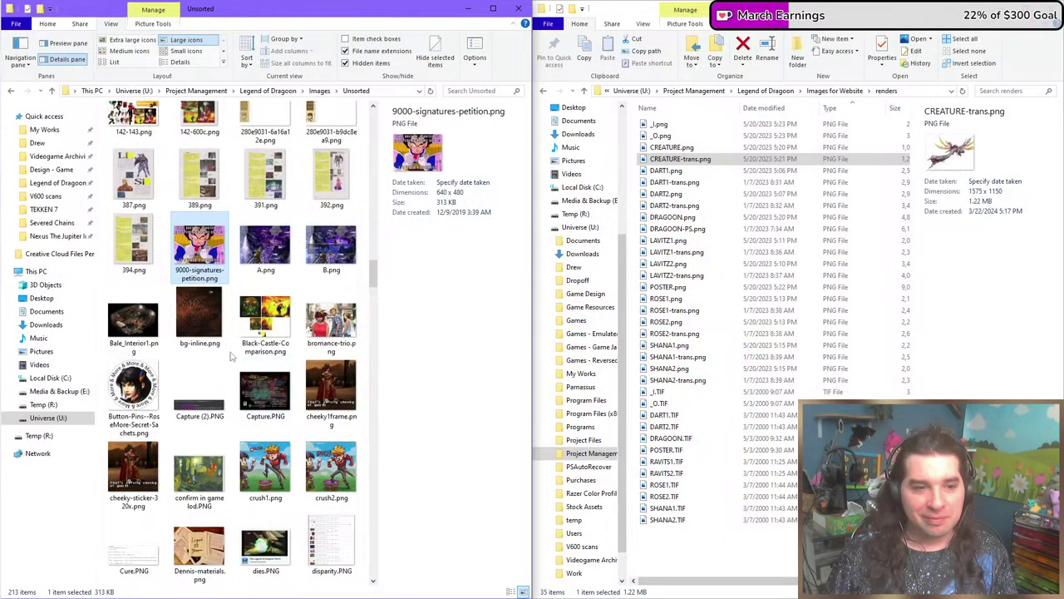
Open Black-Castle-Comparison.png and examine the winged swordsman artwork and its background castle up close.
{"action": "left_click", "coordinate": [264, 331]}
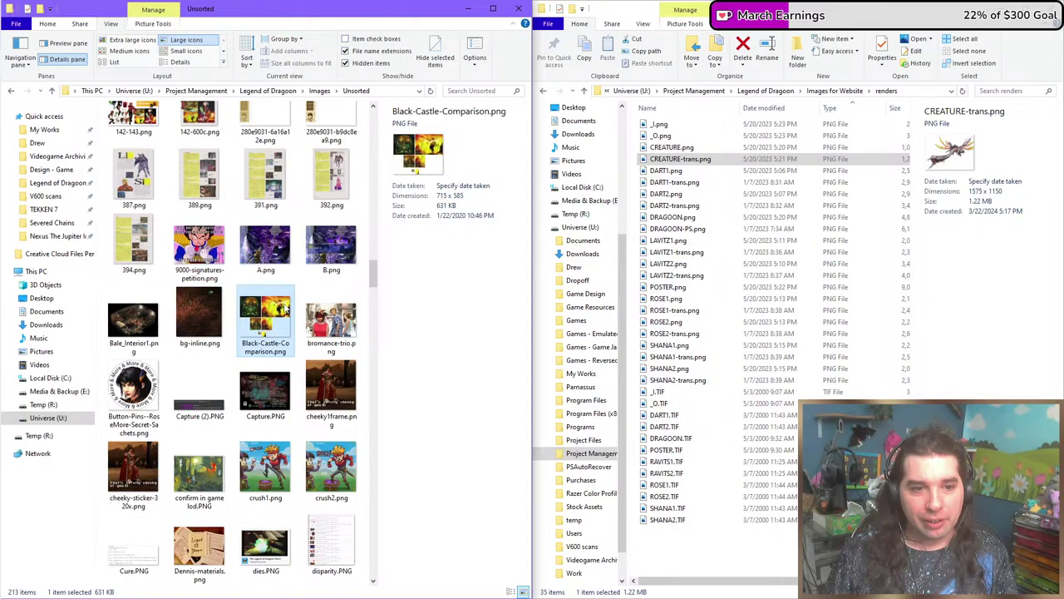
{"action": "double_click", "coordinate": [288, 309]}
{"action": "scroll", "coordinate": [646, 233], "scroll_direction": "up", "scroll_amount": 2}
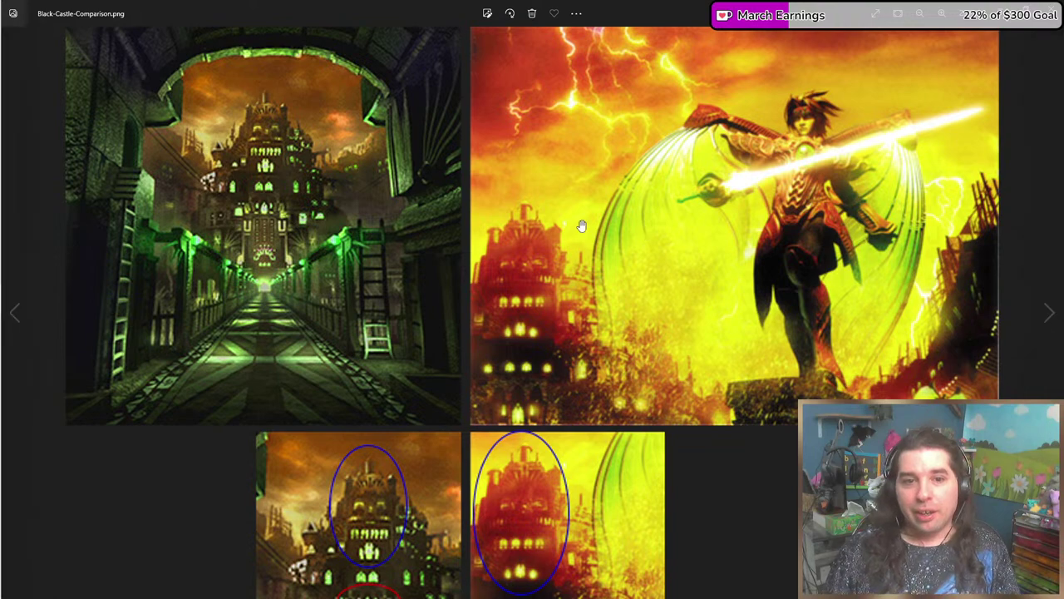
{"action": "scroll", "coordinate": [582, 274], "scroll_direction": "up", "scroll_amount": 3}
{"action": "scroll", "coordinate": [653, 270], "scroll_direction": "up", "scroll_amount": 2}
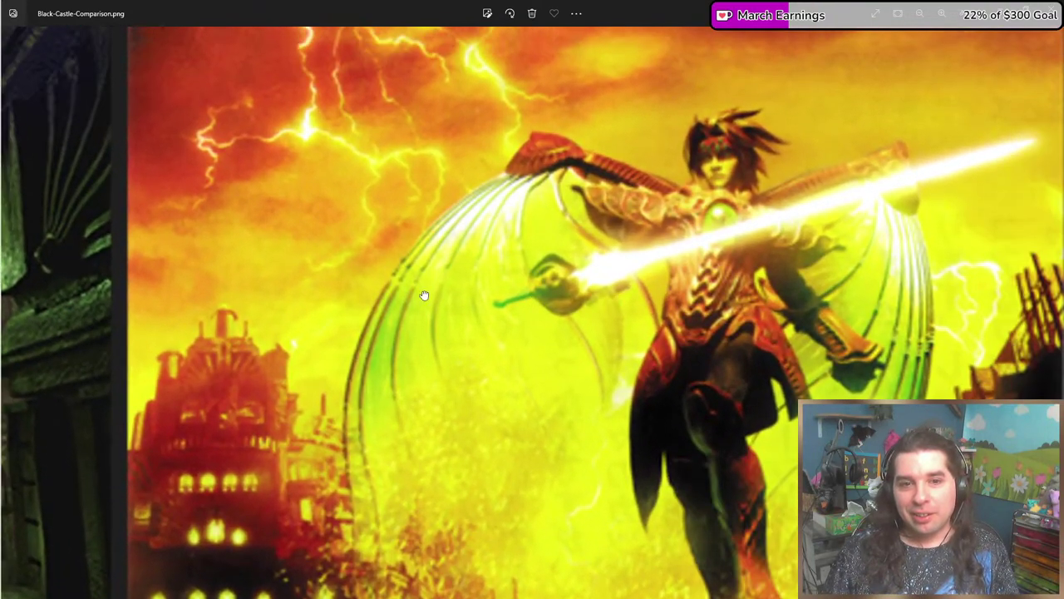
{"action": "scroll", "coordinate": [598, 266], "scroll_direction": "up", "scroll_amount": 2}
{"action": "scroll", "coordinate": [673, 254], "scroll_direction": "down", "scroll_amount": 2}
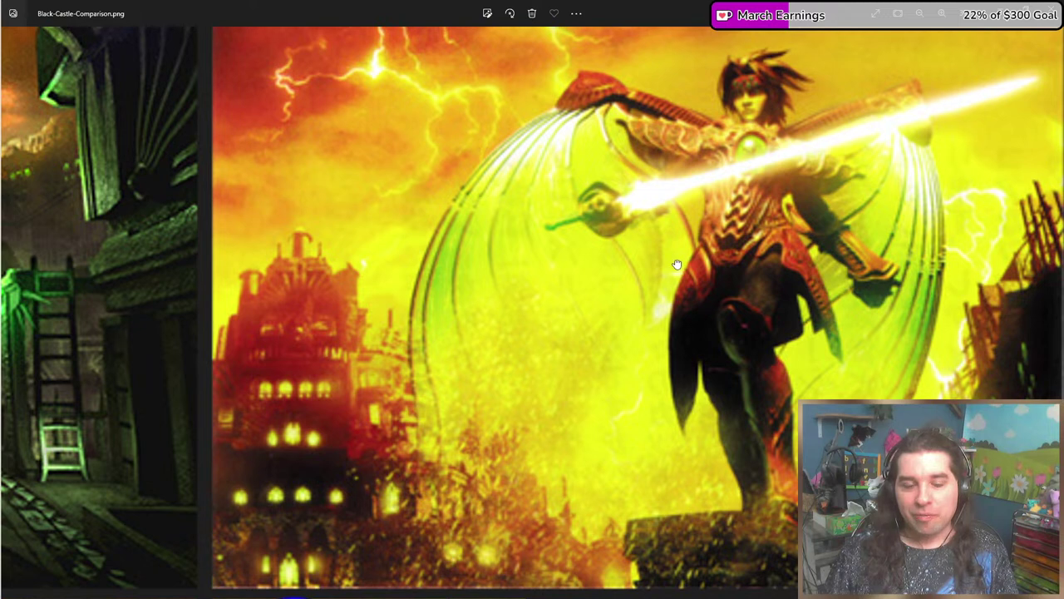
{"action": "scroll", "coordinate": [665, 307], "scroll_direction": "up", "scroll_amount": 3}
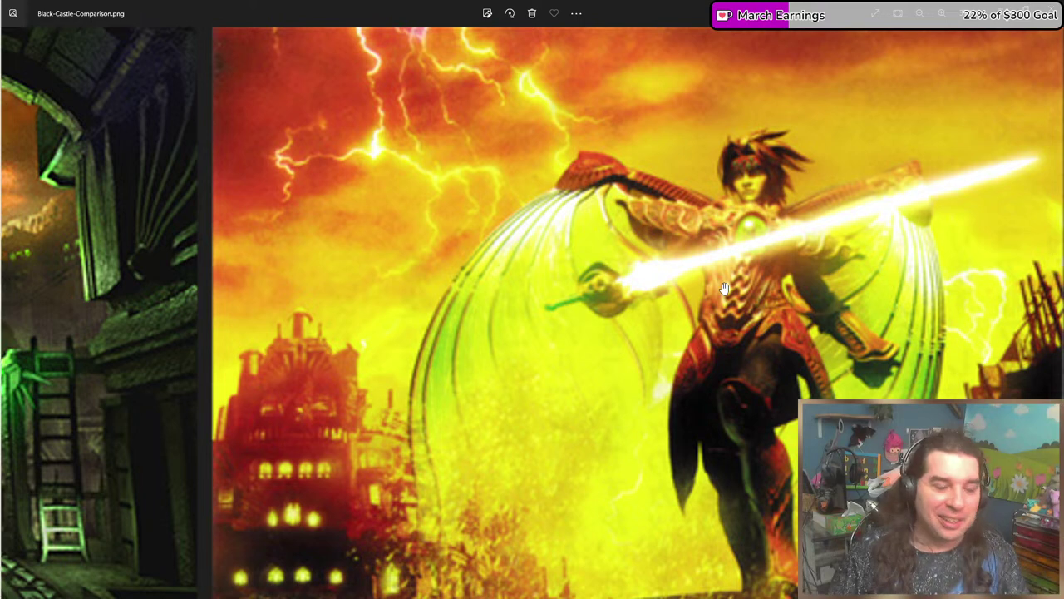
{"action": "scroll", "coordinate": [651, 228], "scroll_direction": "down", "scroll_amount": 3}
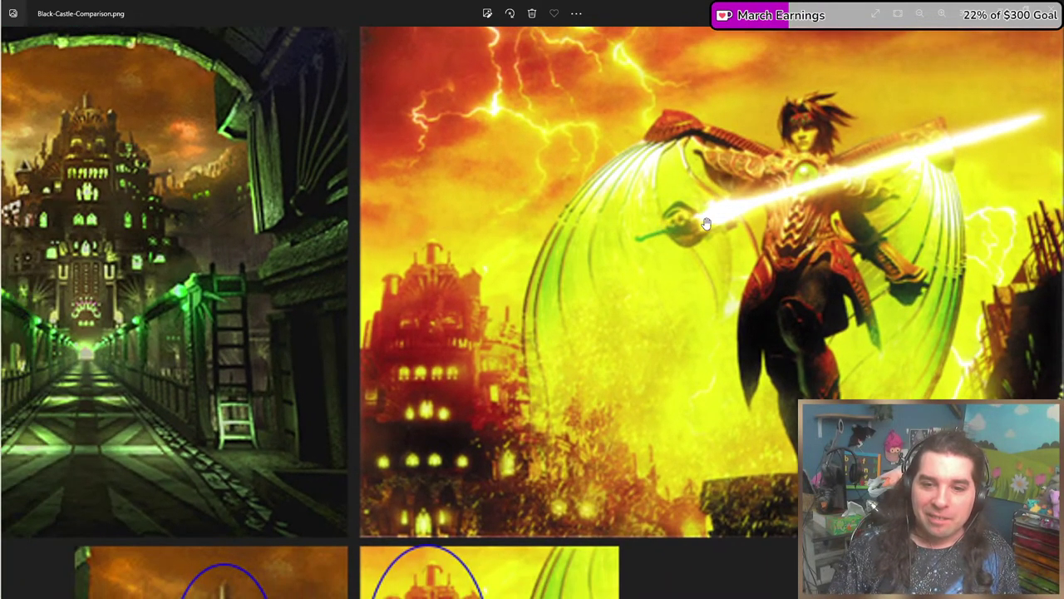
{"action": "scroll", "coordinate": [705, 223], "scroll_direction": "up", "scroll_amount": 1}
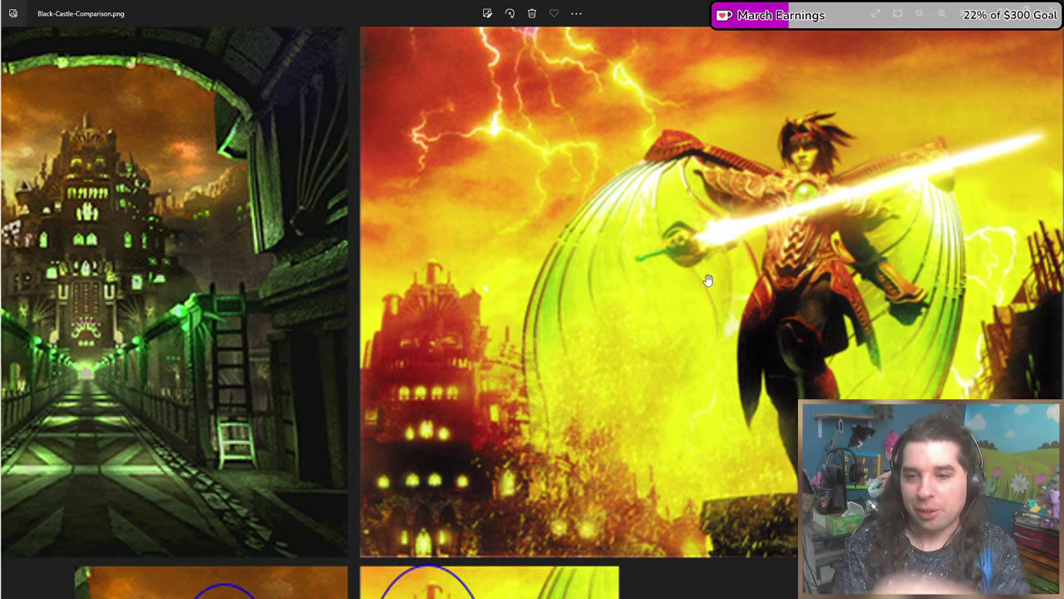
Compare the circled castle details in the lower crops with the full artworks, view the whole comparison, and close it.
{"action": "scroll", "coordinate": [732, 296], "scroll_direction": "down", "scroll_amount": 3}
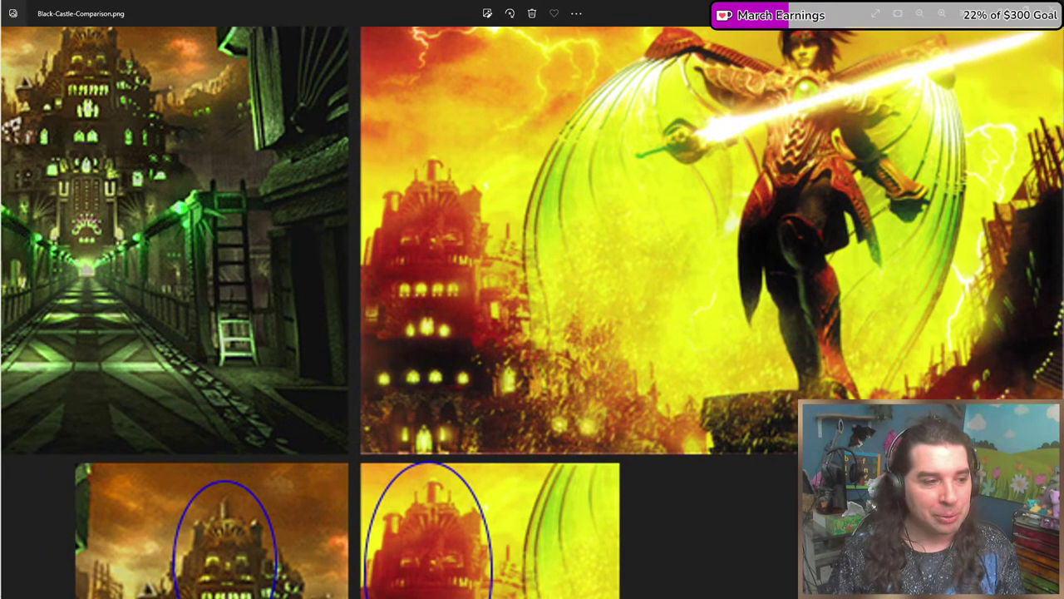
{"action": "scroll", "coordinate": [968, 340], "scroll_direction": "down", "scroll_amount": 3}
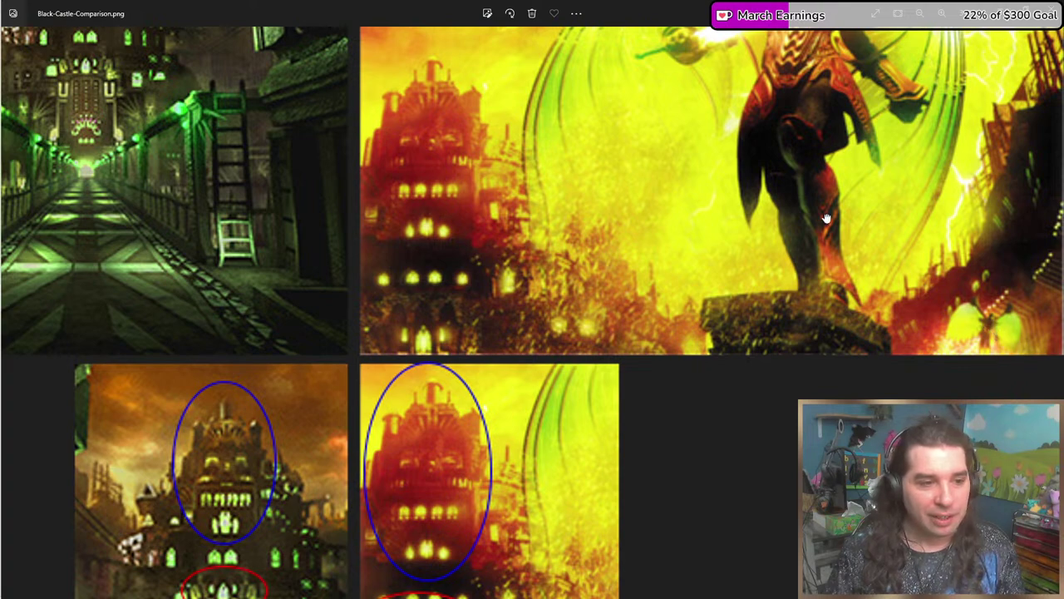
{"action": "scroll", "coordinate": [802, 356], "scroll_direction": "up", "scroll_amount": 6}
{"action": "scroll", "coordinate": [801, 355], "scroll_direction": "up", "scroll_amount": 2}
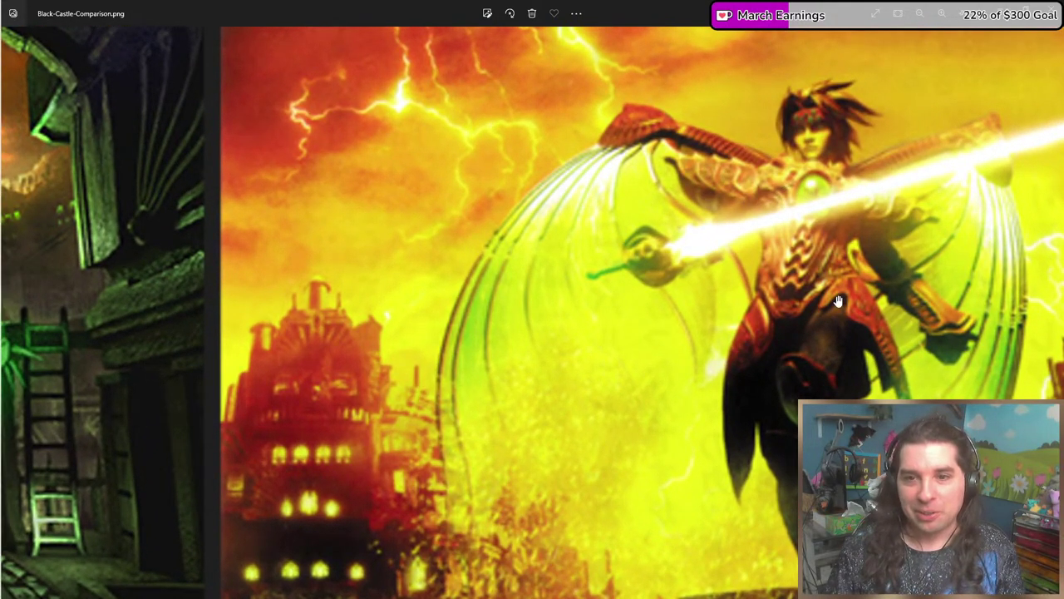
{"action": "scroll", "coordinate": [816, 193], "scroll_direction": "down", "scroll_amount": 2}
{"action": "scroll", "coordinate": [815, 194], "scroll_direction": "down", "scroll_amount": 8}
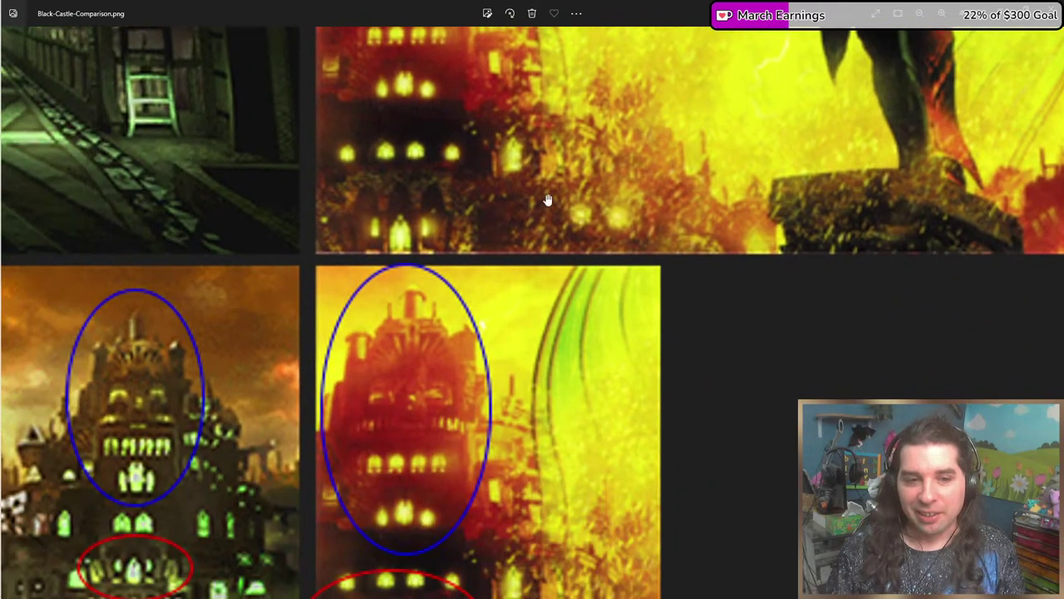
{"action": "left_click_drag", "start_coordinate": [547, 200], "coordinate": [783, 146]}
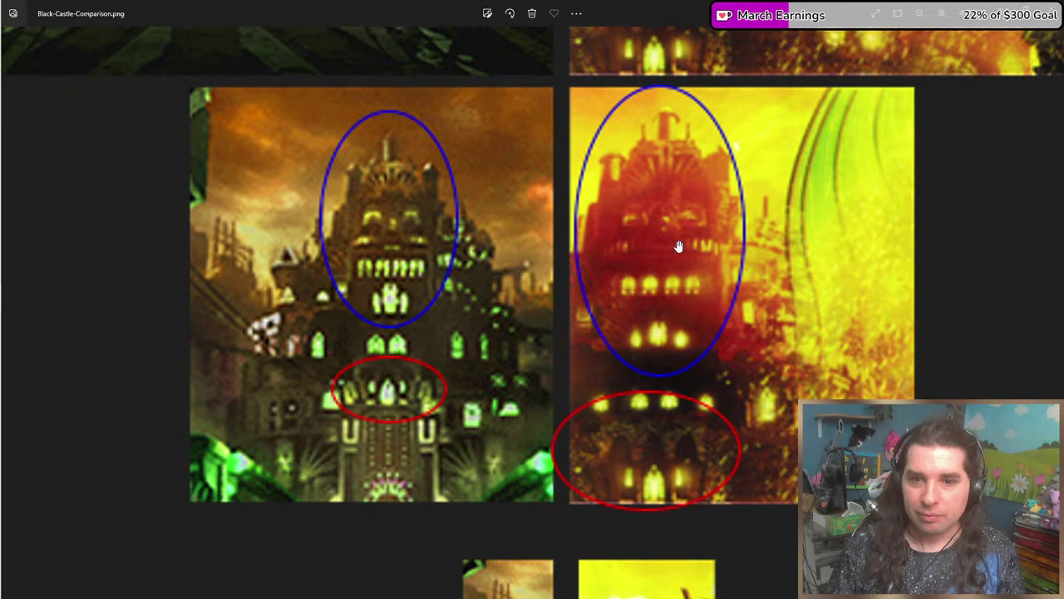
{"action": "scroll", "coordinate": [462, 325], "scroll_direction": "down", "scroll_amount": 3}
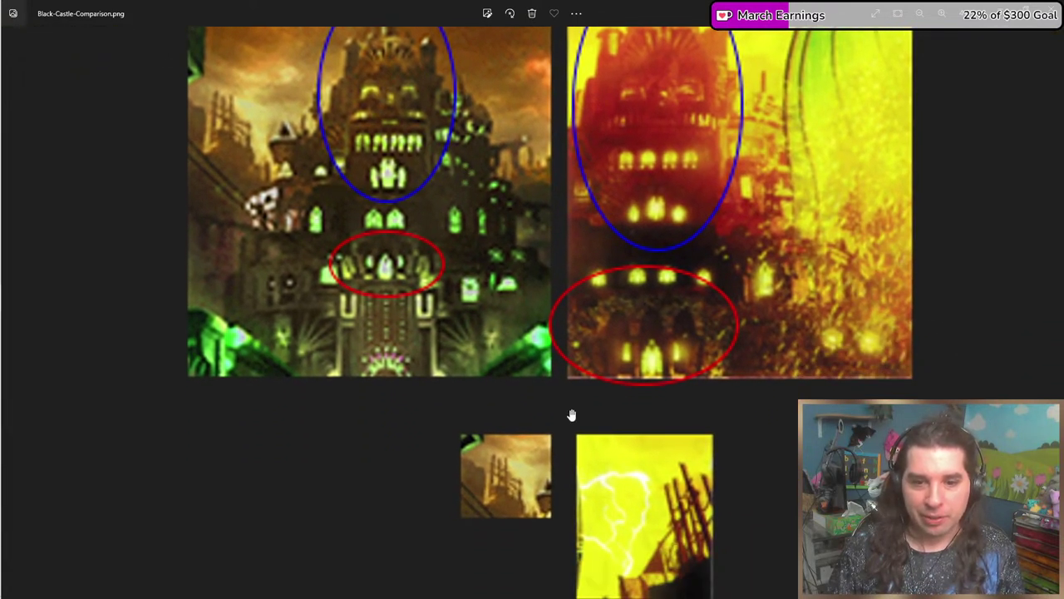
{"action": "scroll", "coordinate": [586, 472], "scroll_direction": "down", "scroll_amount": 5}
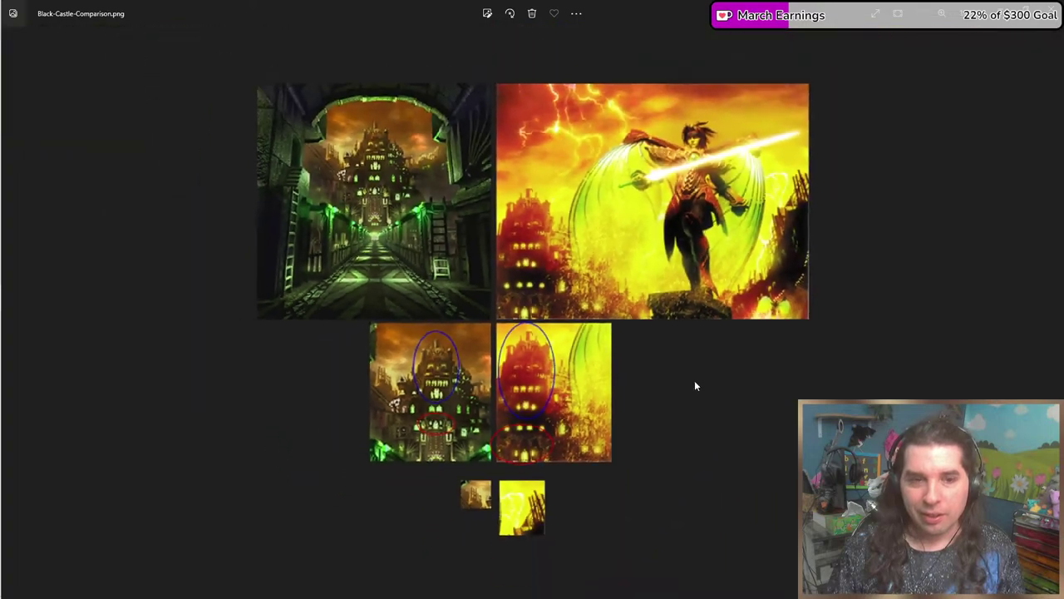
{"action": "scroll", "coordinate": [596, 279], "scroll_direction": "up", "scroll_amount": 2}
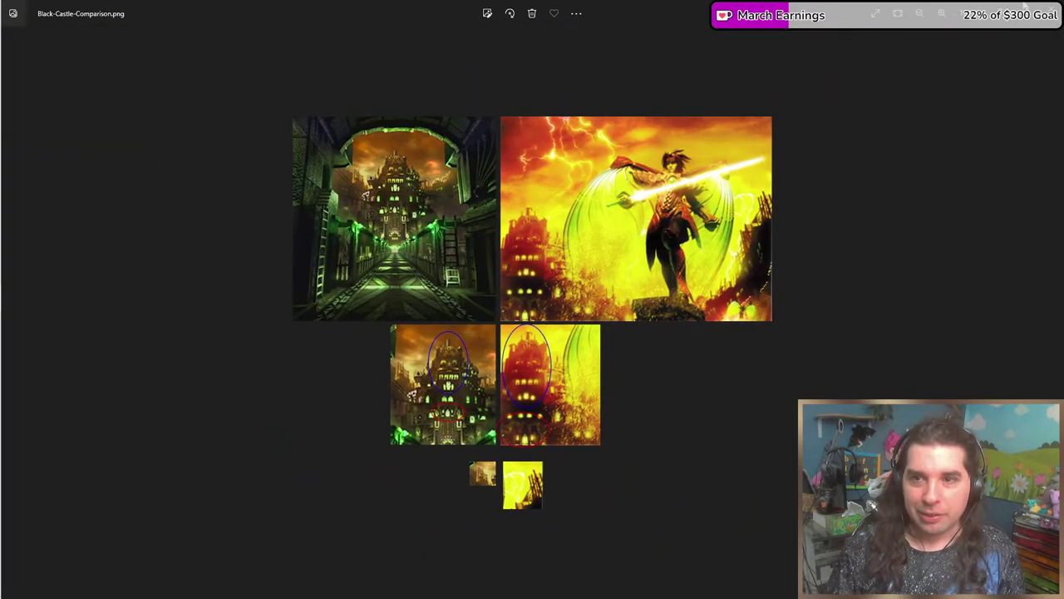
{"action": "key", "text": "alt+F4"}
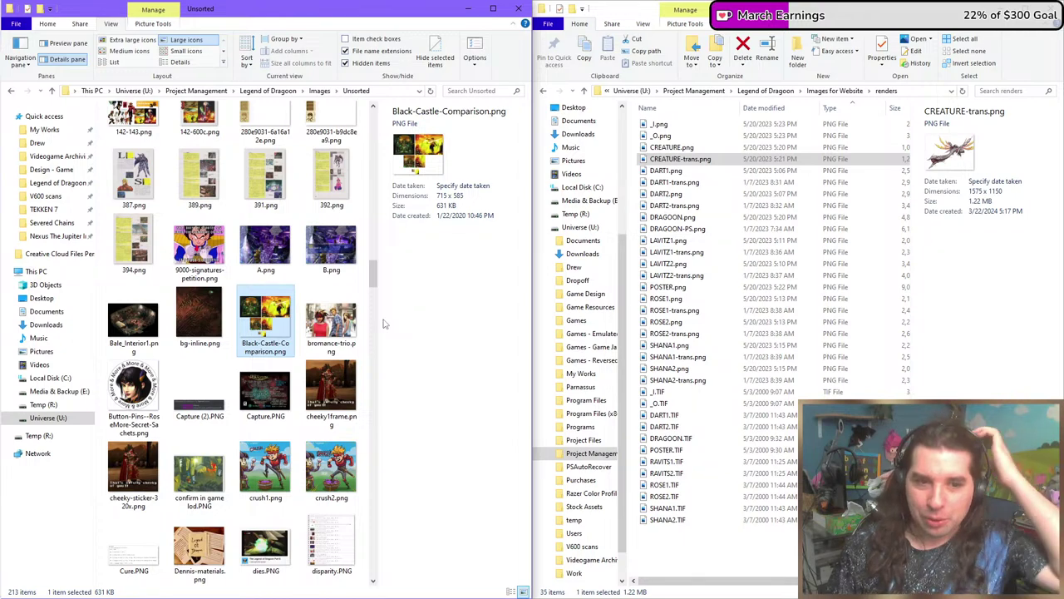
View bromance-trio.png and the controller layout in Capture.PNG, closing each image after viewing.
{"action": "double_click", "coordinate": [323, 332]}
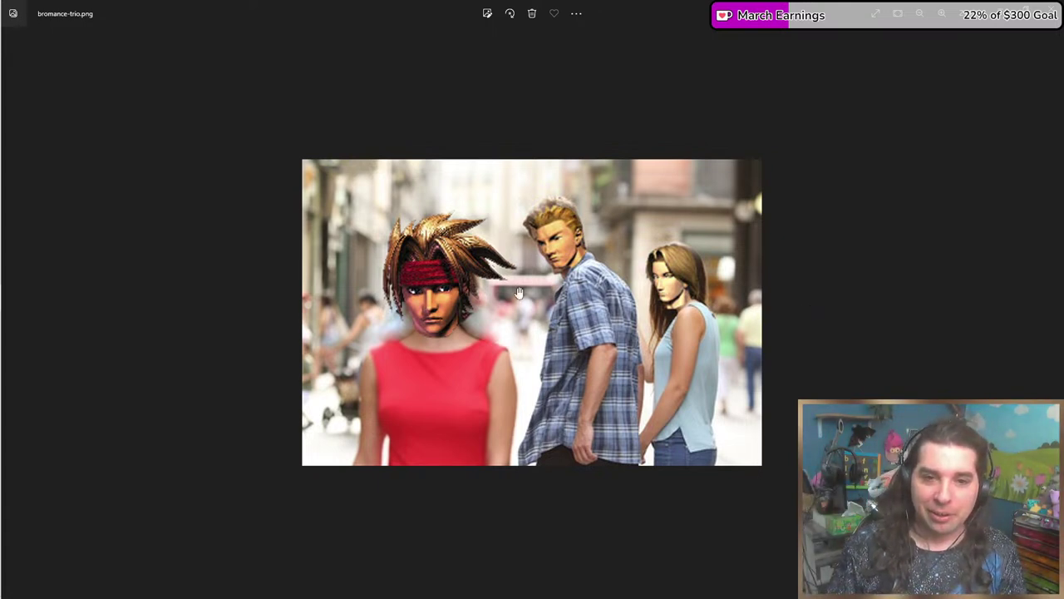
{"action": "scroll", "coordinate": [699, 317], "scroll_direction": "down", "scroll_amount": 2}
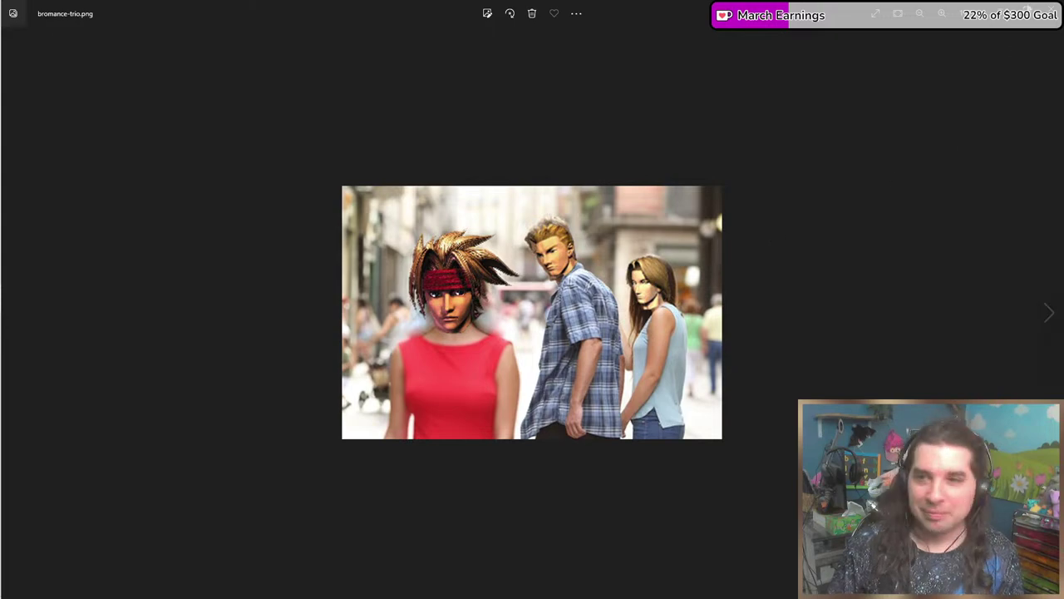
{"action": "left_click", "coordinate": [1049, 8]}
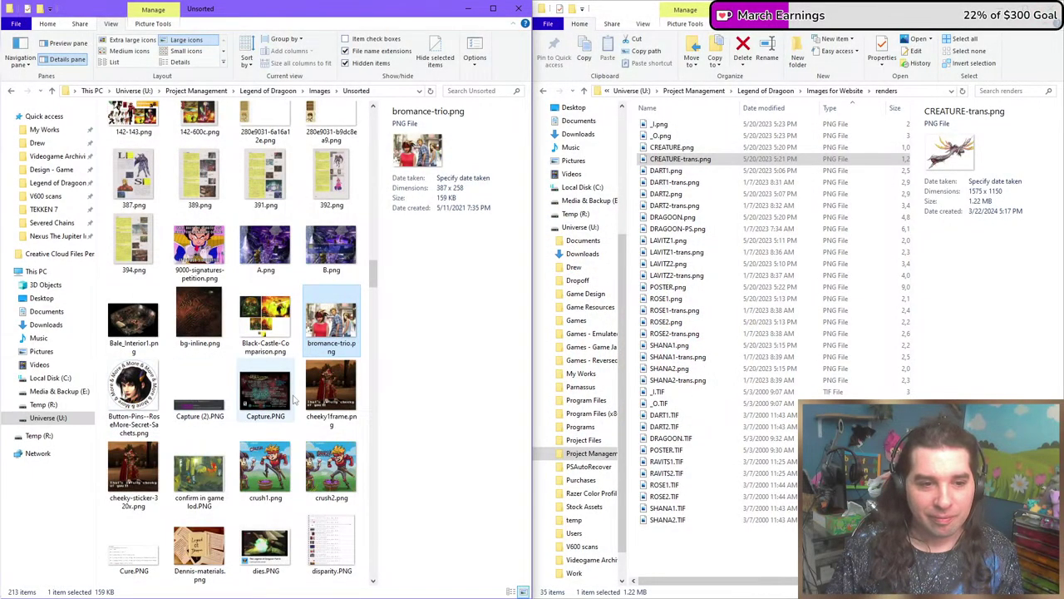
{"action": "double_click", "coordinate": [266, 391]}
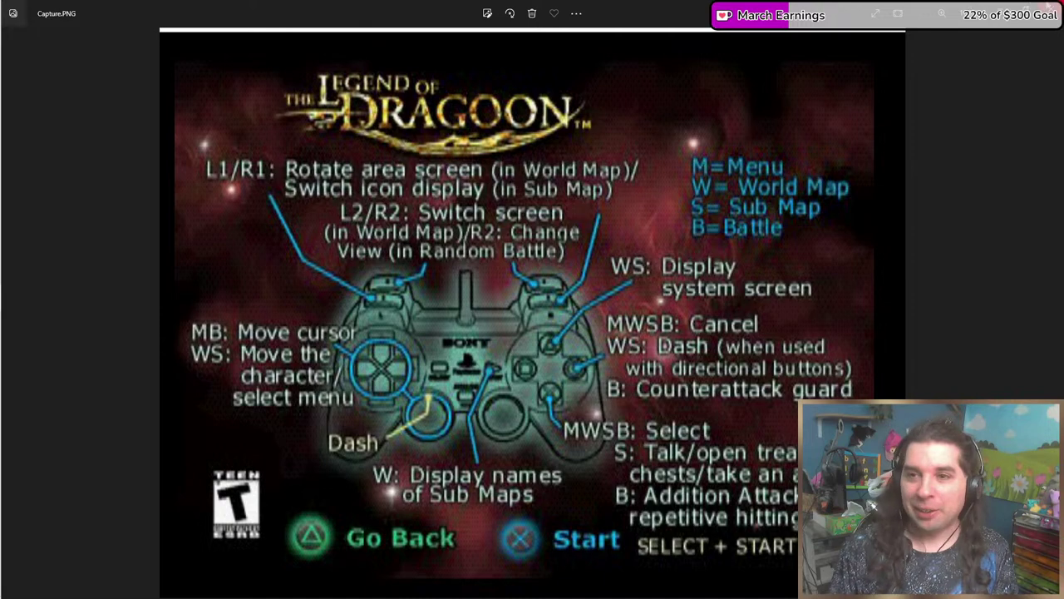
{"action": "left_click", "coordinate": [1049, 10]}
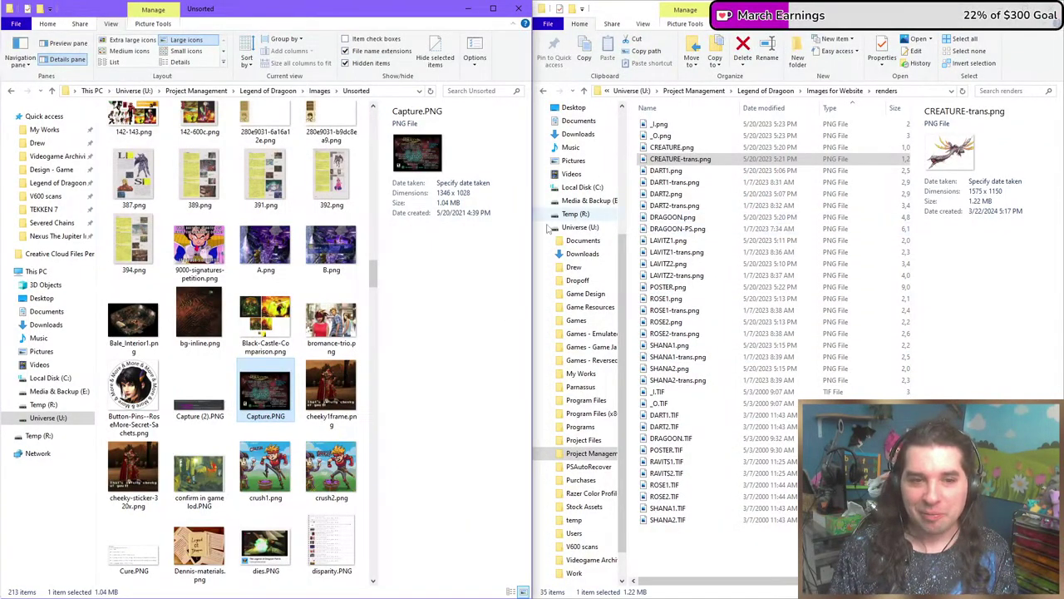
Check the details of confirm in game lod.PNG, and open the photo of the Legend of Dragoon folder and sheet music.
{"action": "scroll", "coordinate": [291, 366], "scroll_direction": "down", "scroll_amount": 3}
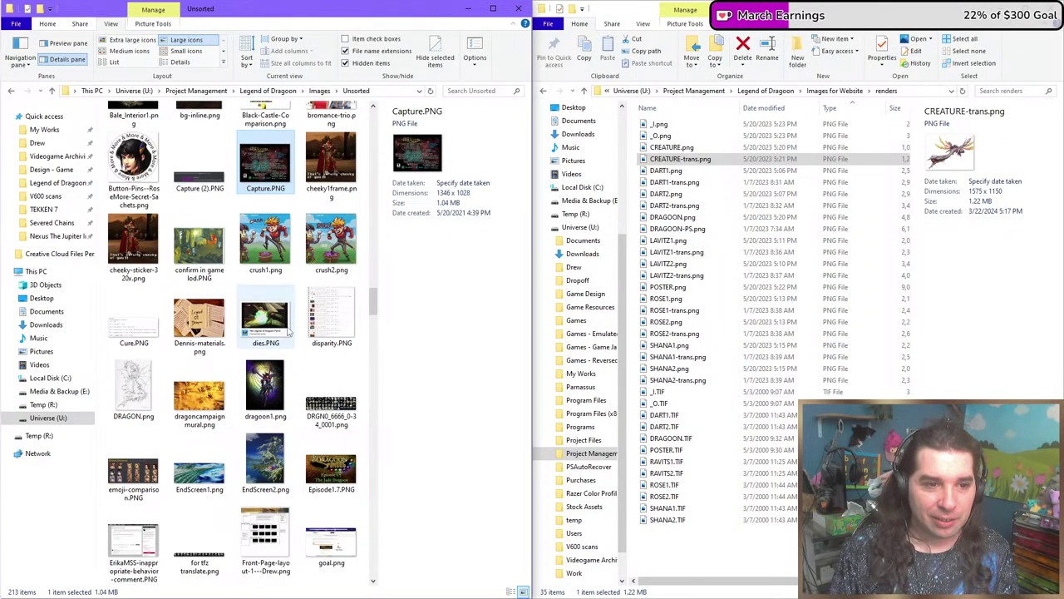
{"action": "left_click", "coordinate": [217, 246]}
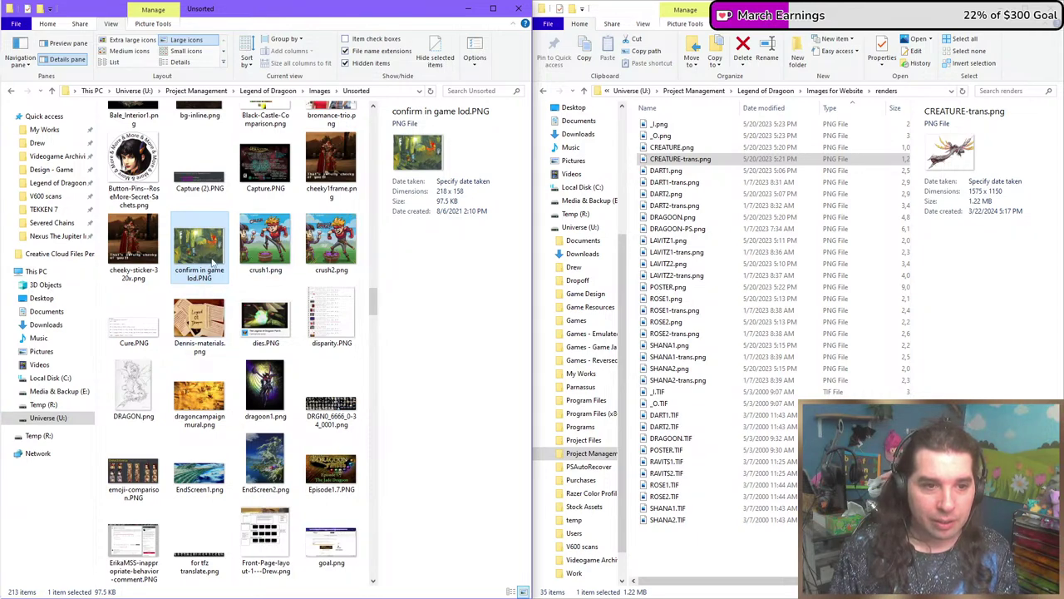
{"action": "left_click", "coordinate": [218, 327]}
{"action": "double_click", "coordinate": [218, 327]}
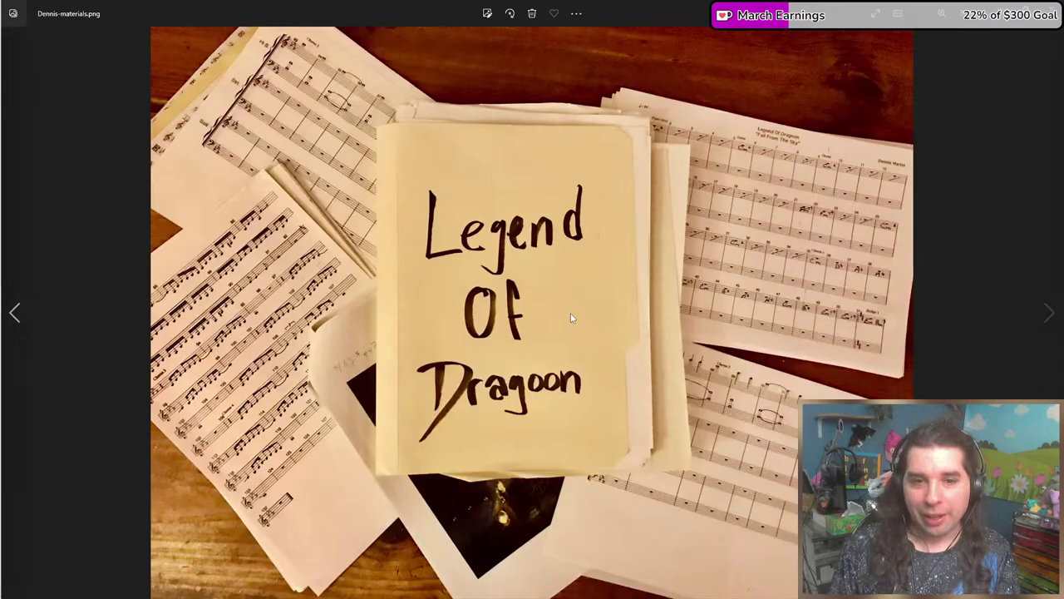
Examine the sheet music around the Legend Of Dragoon folder up close, including the "Fall From The Sky" title and score.
{"action": "scroll", "coordinate": [430, 312], "scroll_direction": "up", "scroll_amount": 5}
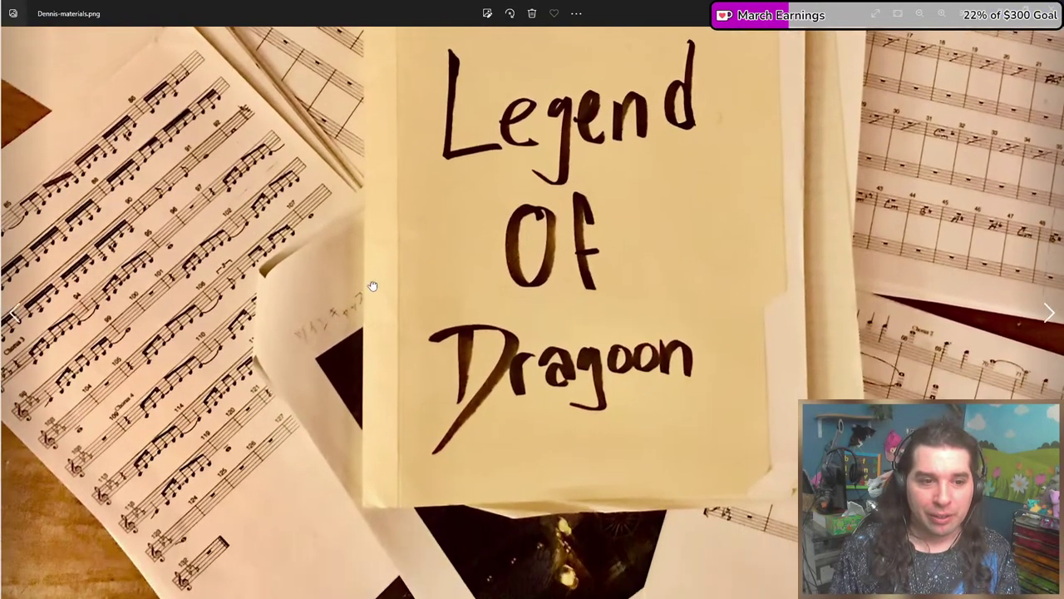
{"action": "left_click_drag", "start_coordinate": [373, 286], "coordinate": [348, 228]}
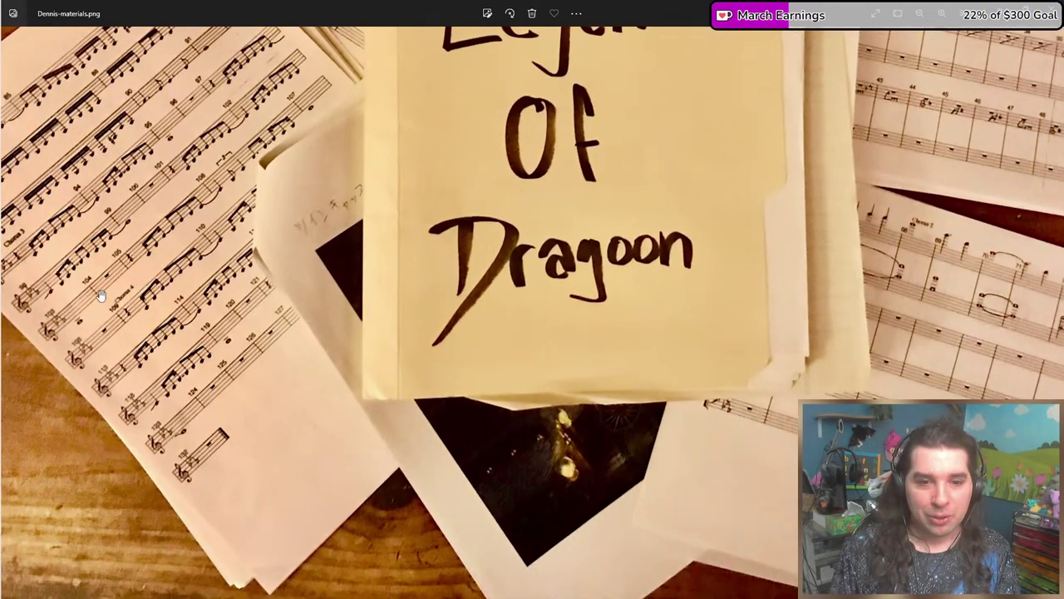
{"action": "left_click_drag", "start_coordinate": [155, 147], "coordinate": [187, 420]}
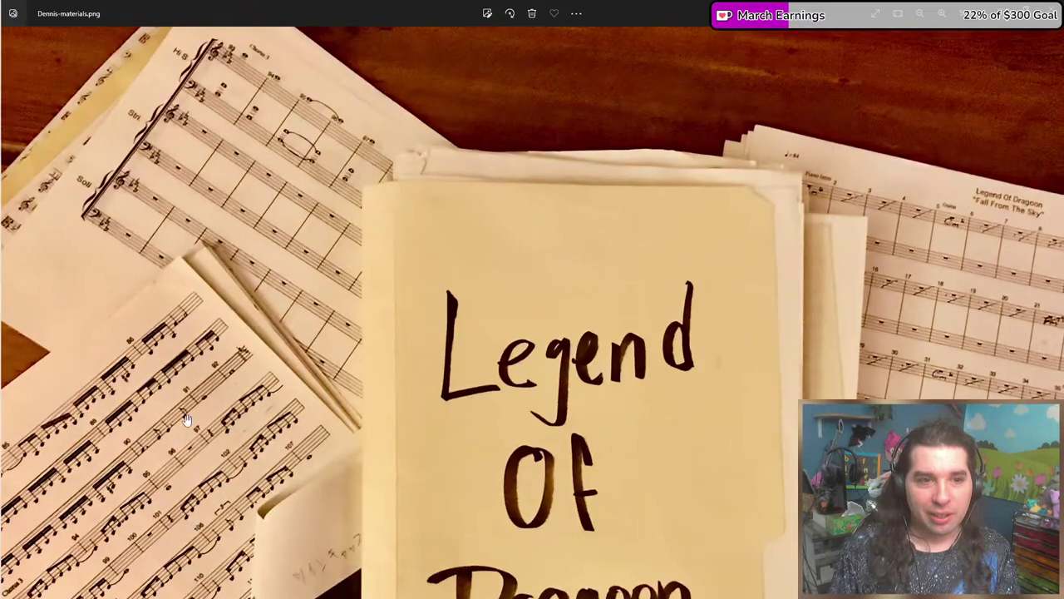
{"action": "left_click_drag", "start_coordinate": [478, 194], "coordinate": [374, 148]}
{"action": "scroll", "coordinate": [374, 148], "scroll_direction": "down", "scroll_amount": 3}
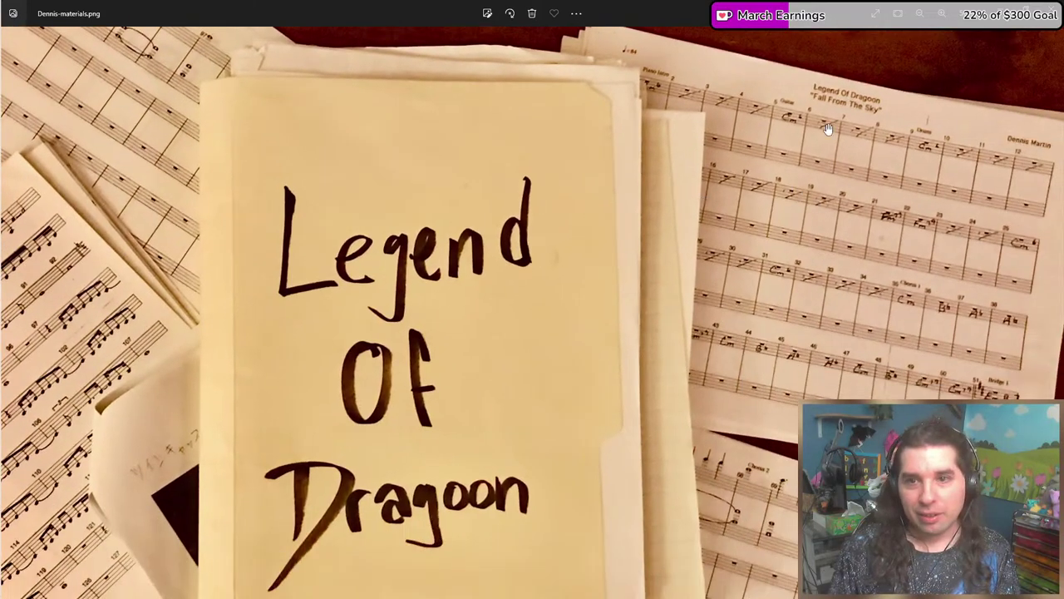
{"action": "scroll", "coordinate": [827, 129], "scroll_direction": "up", "scroll_amount": 4}
{"action": "left_click_drag", "start_coordinate": [724, 229], "coordinate": [693, 345]}
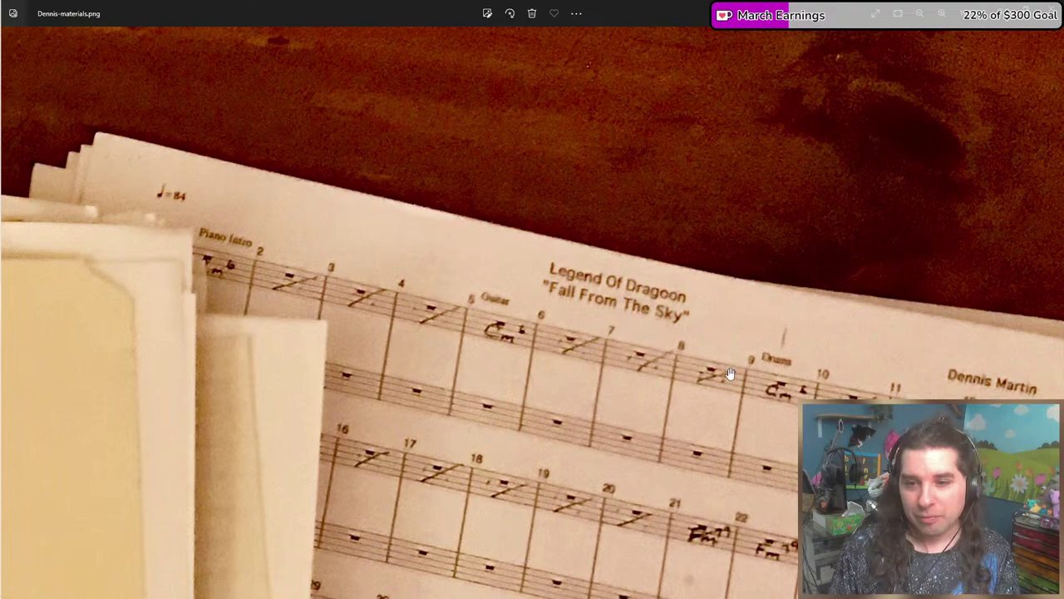
{"action": "scroll", "coordinate": [715, 341], "scroll_direction": "down", "scroll_amount": 3}
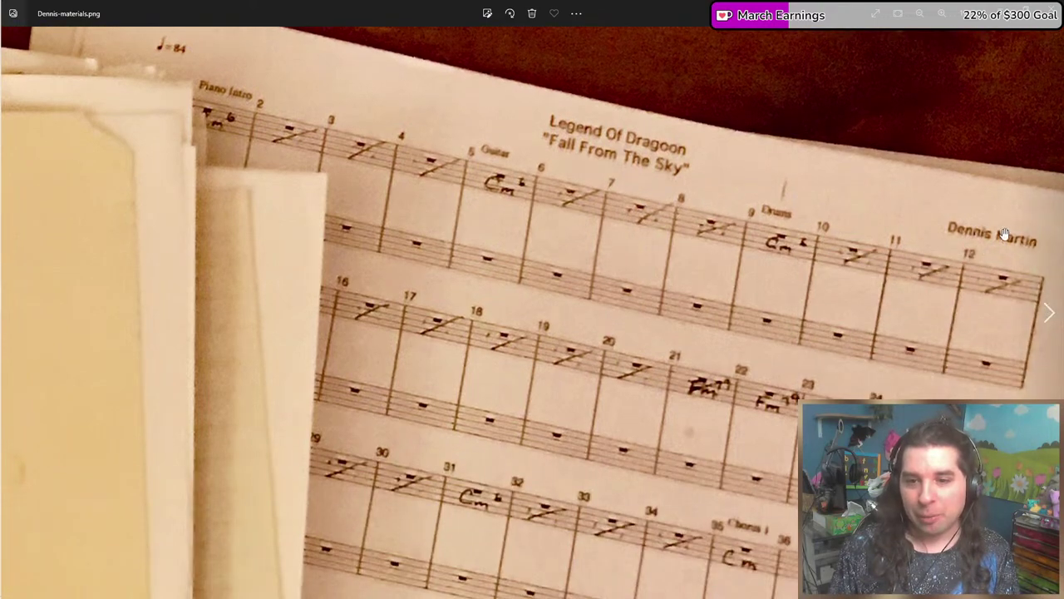
Examine the lower staves of the "Fall From The Sky" score and the dark artwork print tucked beneath the Legend Of Dragoon folder.
{"action": "scroll", "coordinate": [812, 278], "scroll_direction": "down", "scroll_amount": 5}
{"action": "scroll", "coordinate": [541, 302], "scroll_direction": "down", "scroll_amount": 5}
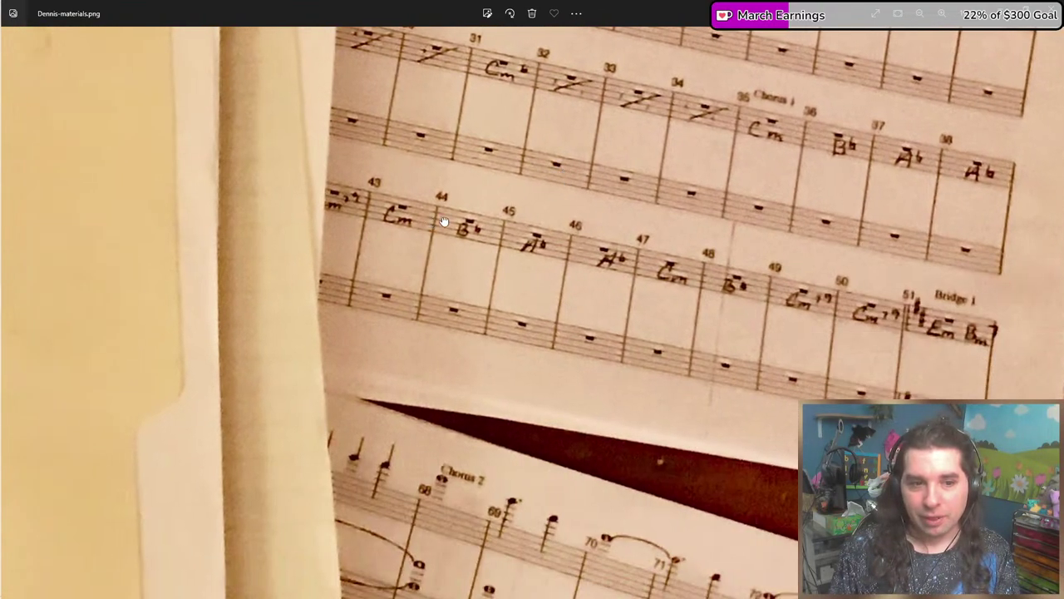
{"action": "scroll", "coordinate": [504, 209], "scroll_direction": "down", "scroll_amount": 3}
{"action": "scroll", "coordinate": [599, 374], "scroll_direction": "down", "scroll_amount": 3}
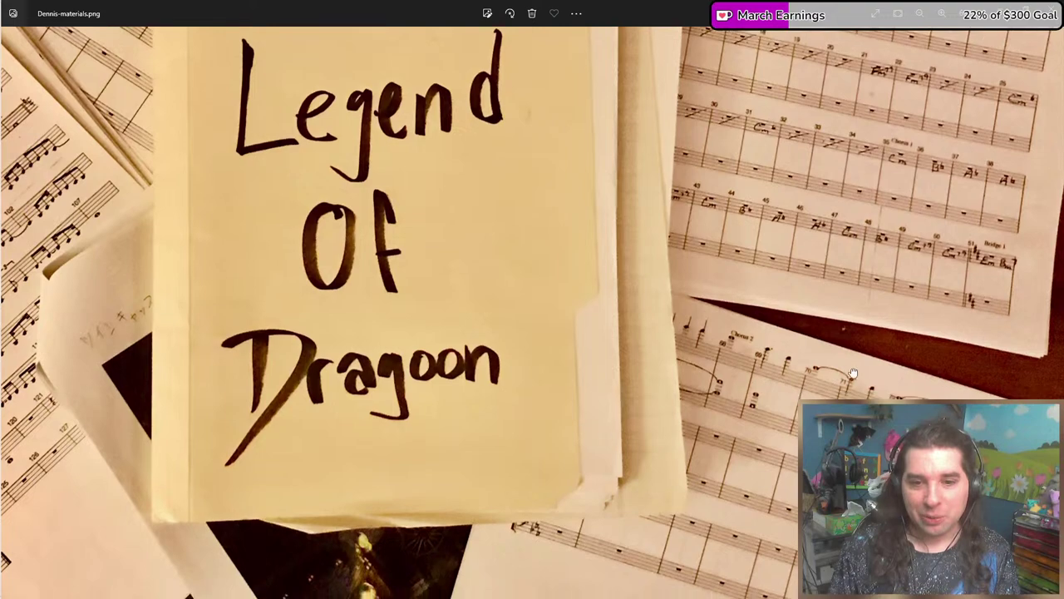
{"action": "scroll", "coordinate": [532, 349], "scroll_direction": "up", "scroll_amount": 4}
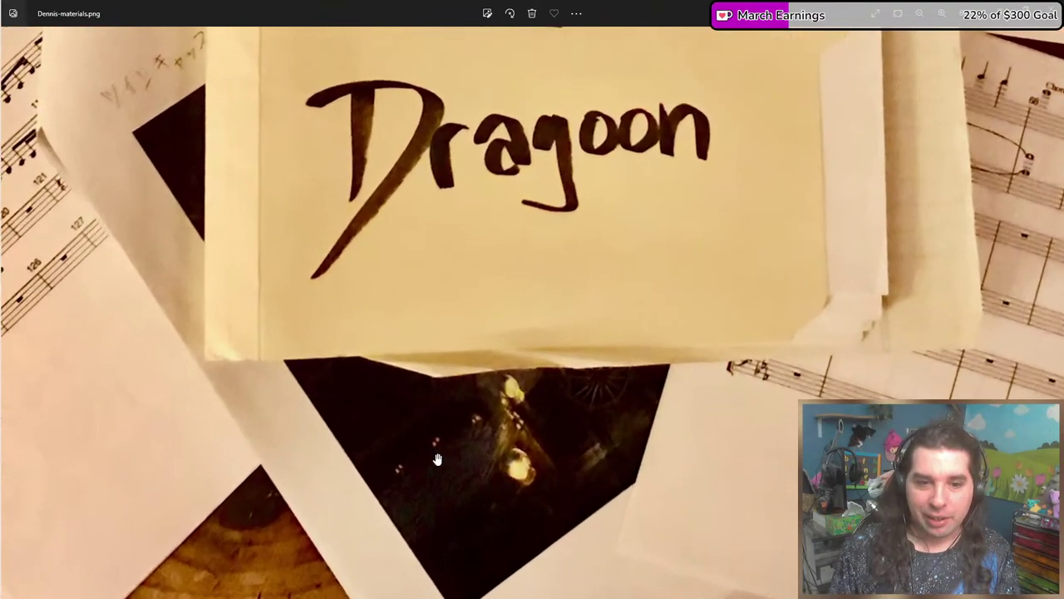
{"action": "scroll", "coordinate": [532, 375], "scroll_direction": "up", "scroll_amount": 3}
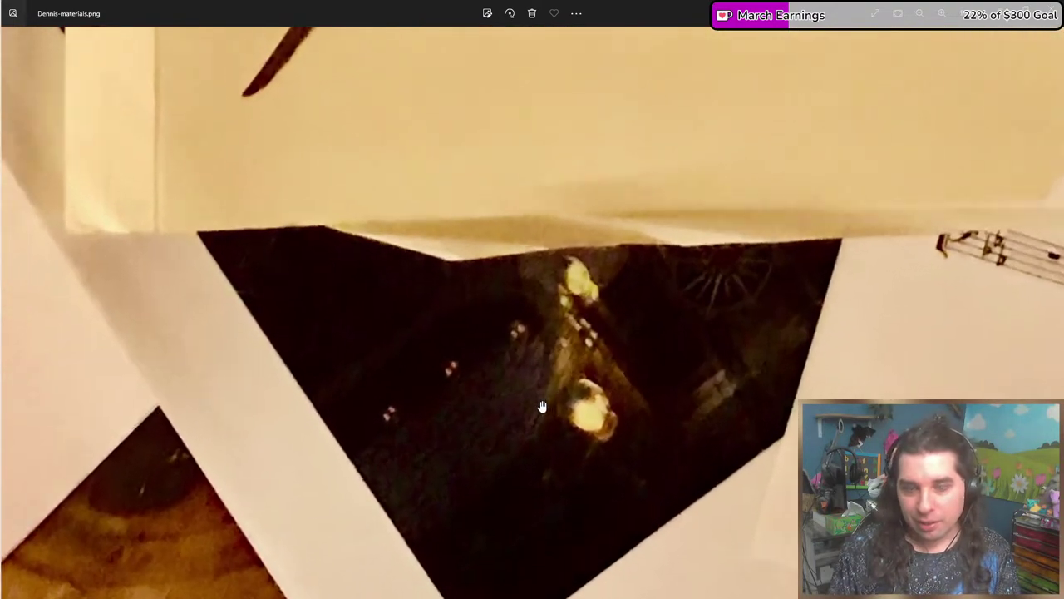
{"action": "left_click_drag", "start_coordinate": [548, 365], "coordinate": [561, 372]}
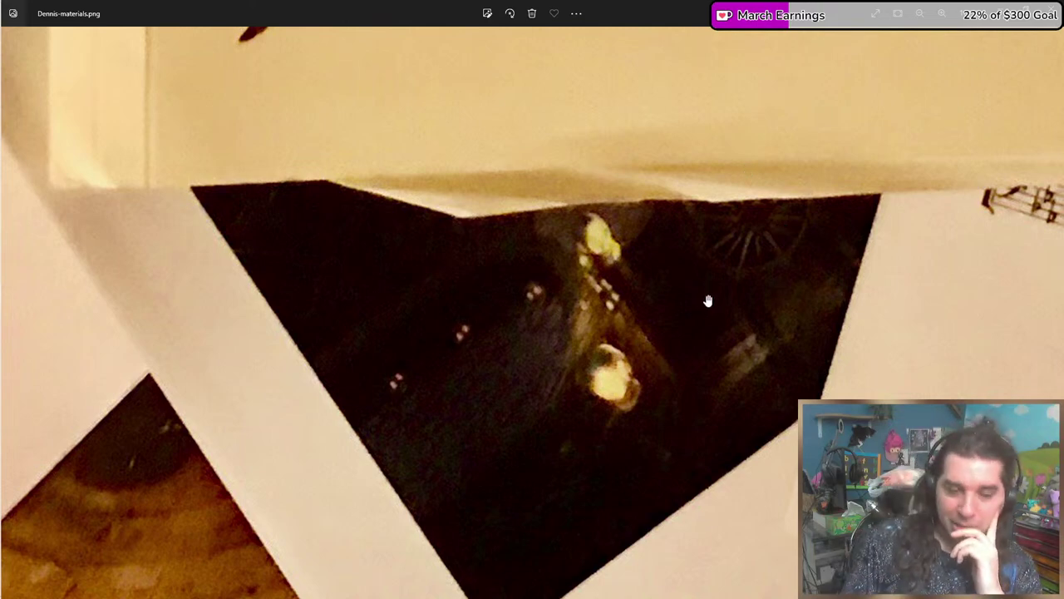
View the whole Dennis-materials.png photo with the folder and surrounding sheet music, and close it.
{"action": "scroll", "coordinate": [661, 301], "scroll_direction": "down", "scroll_amount": 1}
{"action": "scroll", "coordinate": [660, 302], "scroll_direction": "down", "scroll_amount": 5}
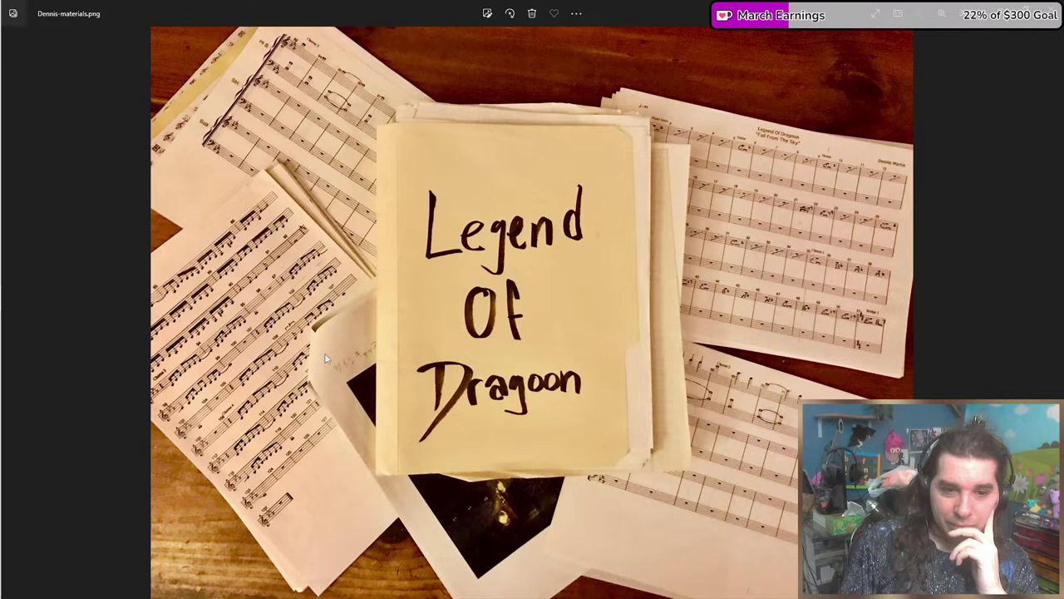
{"action": "scroll", "coordinate": [351, 355], "scroll_direction": "up", "scroll_amount": 2}
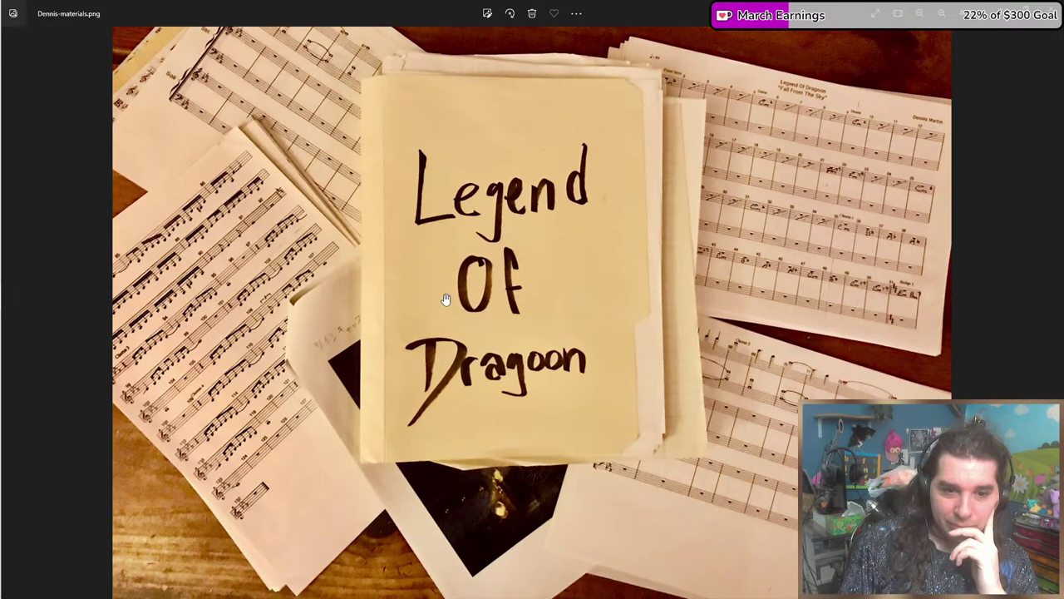
{"action": "left_click_drag", "start_coordinate": [551, 290], "coordinate": [454, 348]}
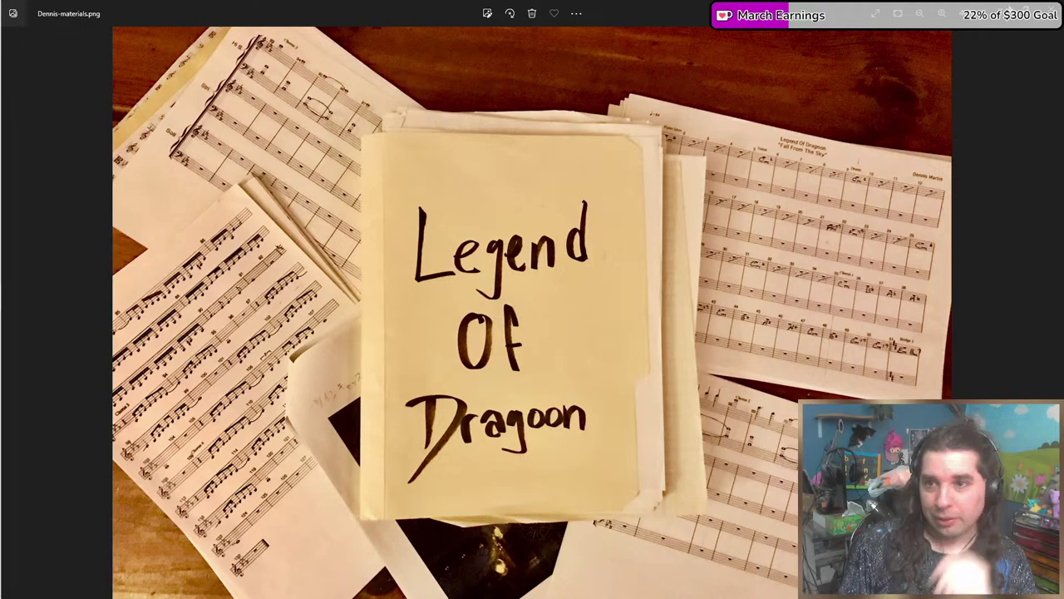
{"action": "left_click", "coordinate": [978, 16]}
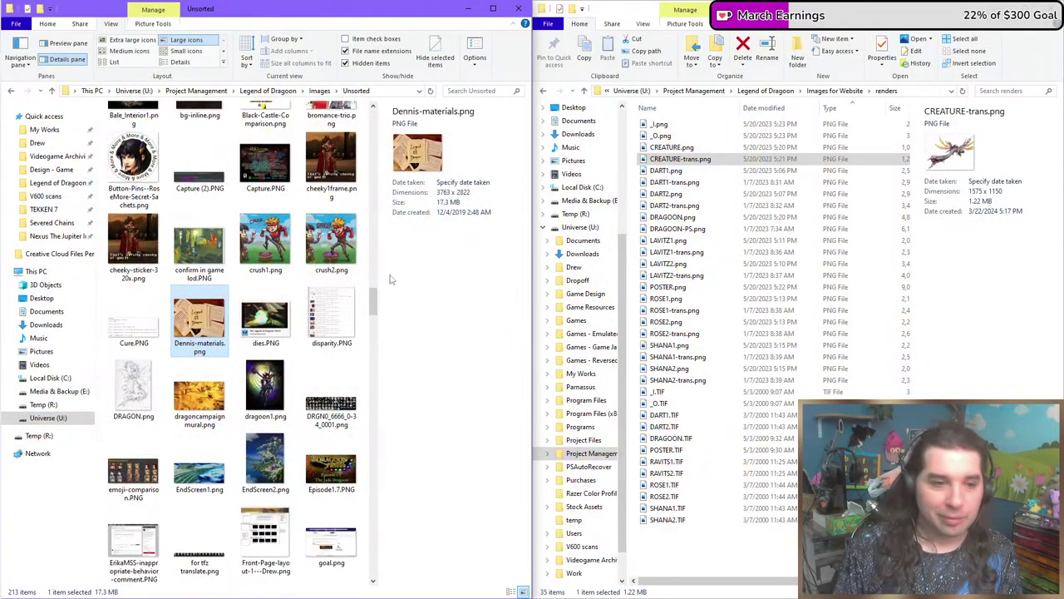
View dragoncampaignmural.png from the Unsorted folder and close it.
{"action": "left_click", "coordinate": [138, 403]}
{"action": "left_click", "coordinate": [203, 404]}
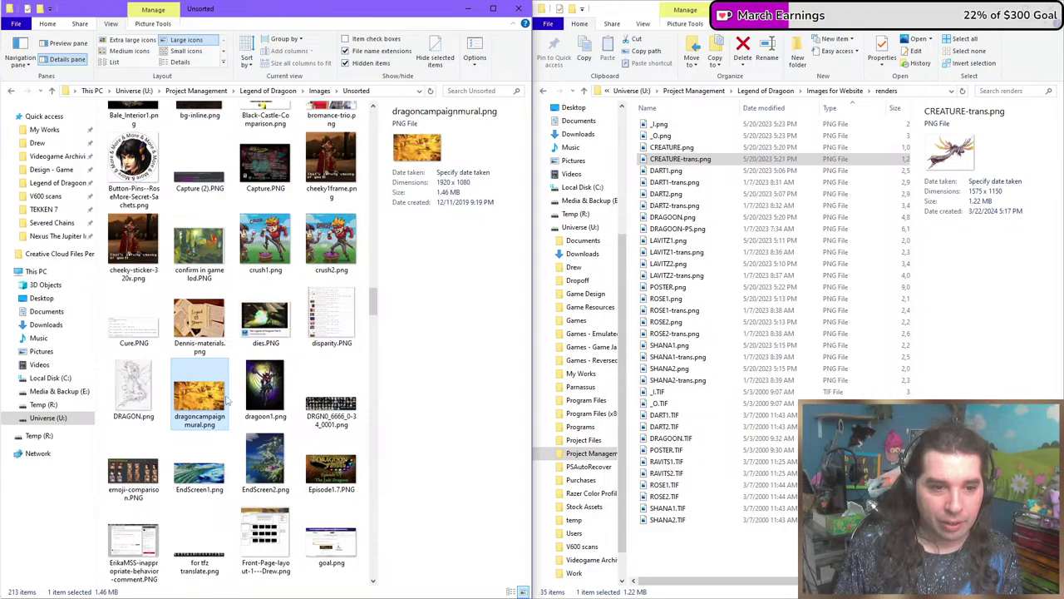
{"action": "double_click", "coordinate": [217, 402]}
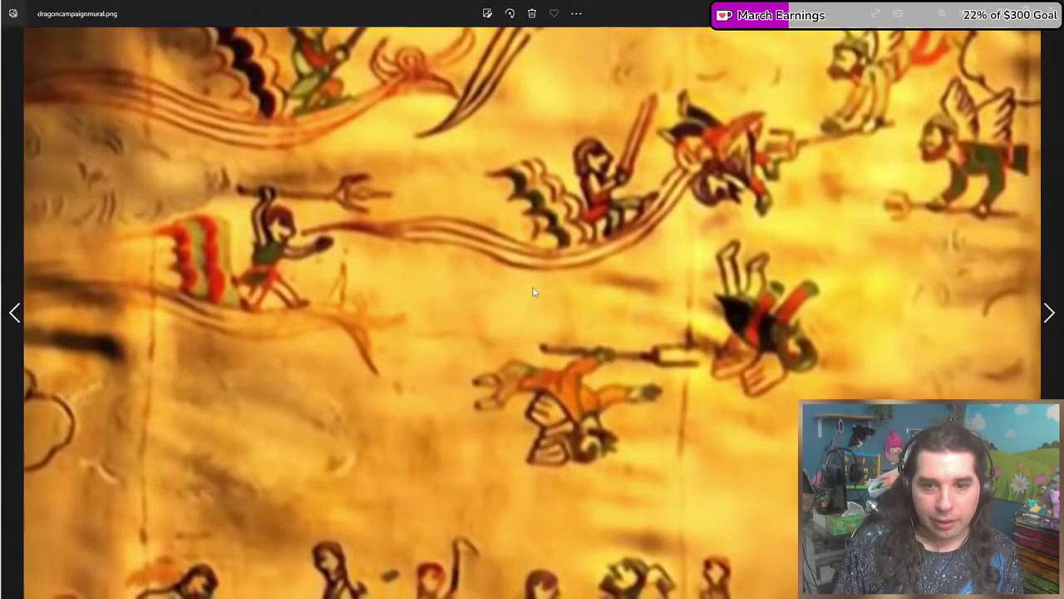
{"action": "key", "text": "Escape"}
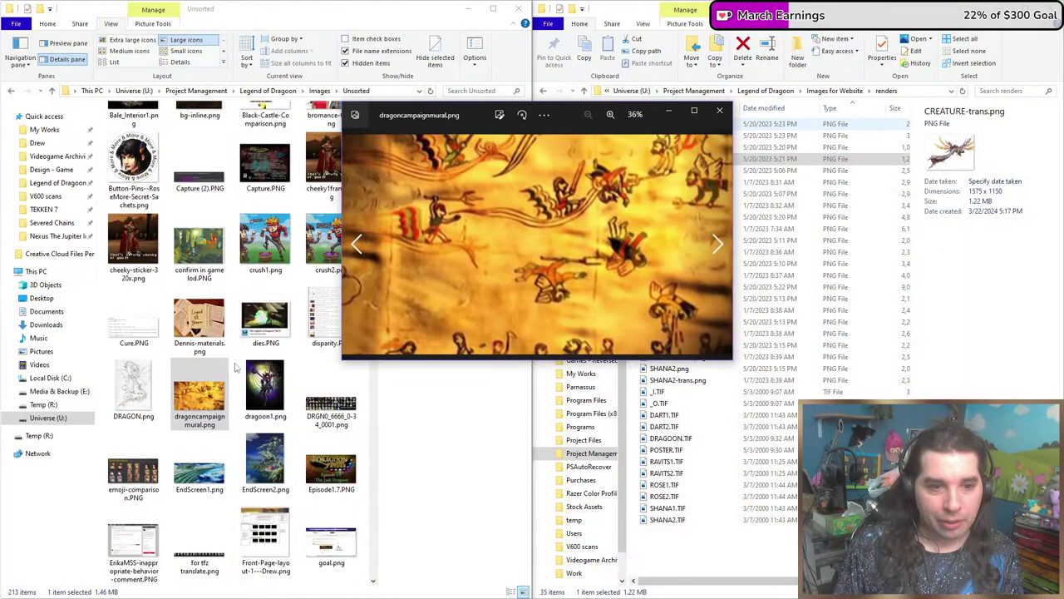
{"action": "left_click", "coordinate": [719, 115]}
View the item icon sheet DRGN0_6666_0-34_0001.png in a maximized window and close it.
{"action": "left_click", "coordinate": [273, 458]}
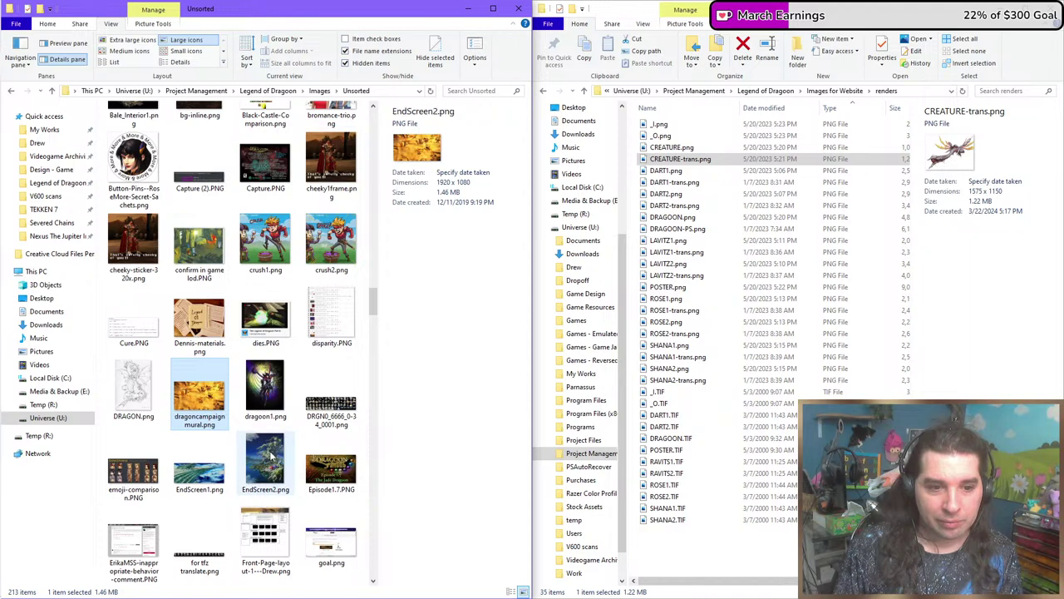
{"action": "left_click", "coordinate": [347, 408]}
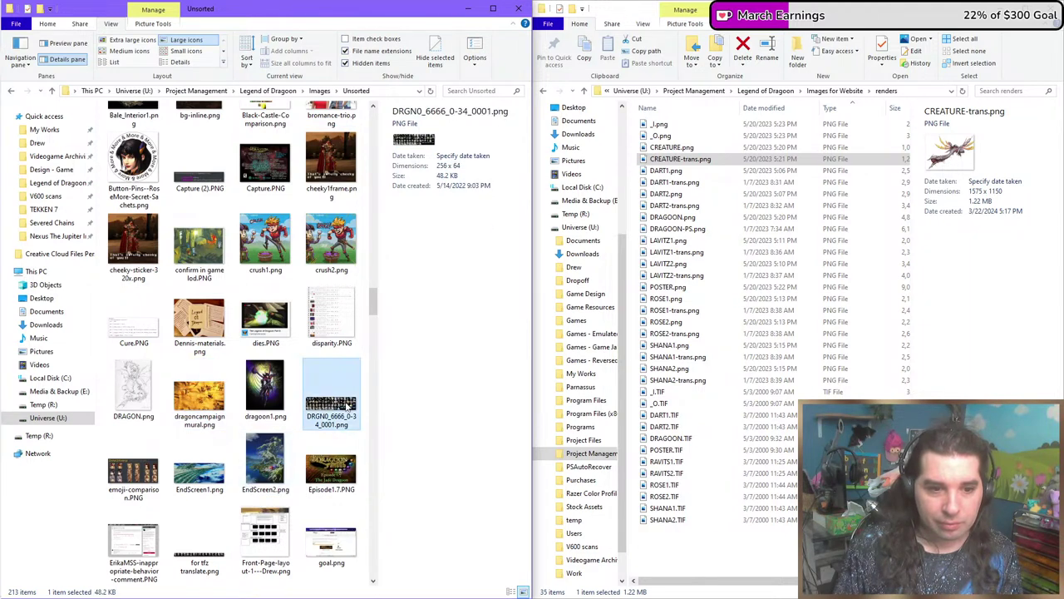
{"action": "double_click", "coordinate": [348, 405]}
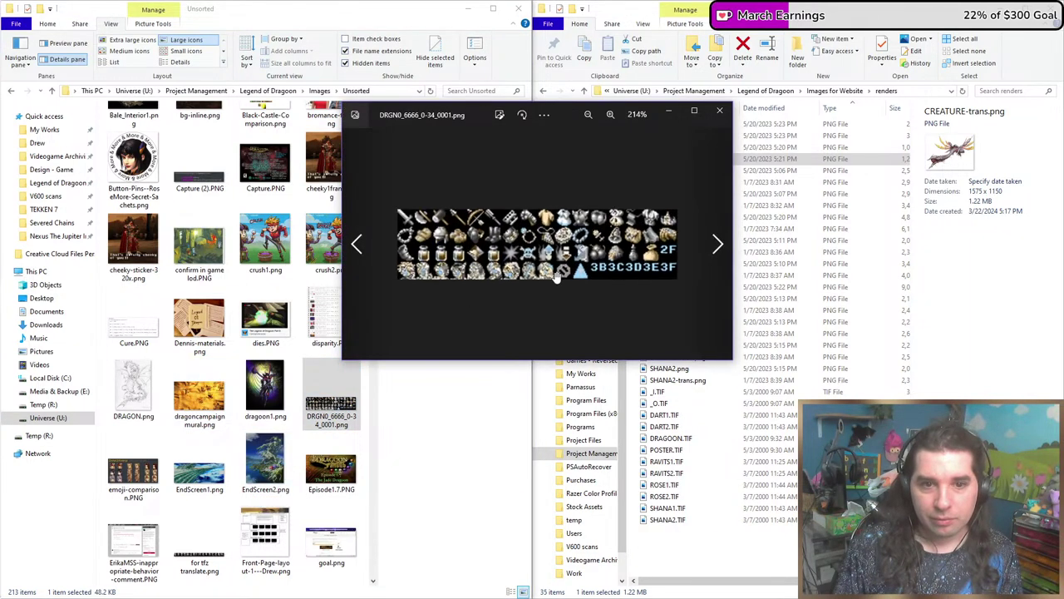
{"action": "double_click", "coordinate": [477, 111]}
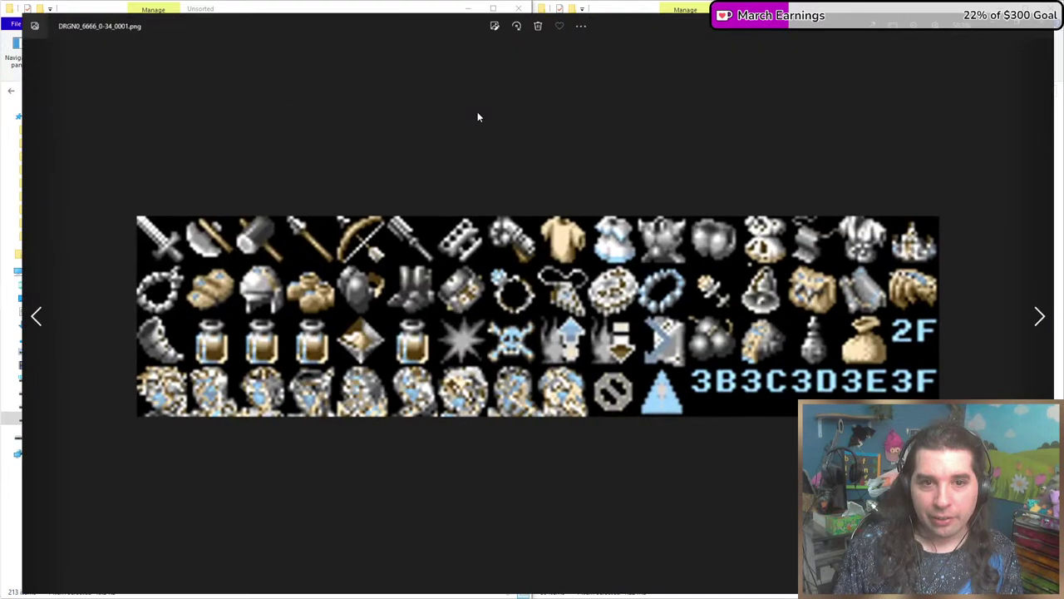
{"action": "scroll", "coordinate": [467, 306], "scroll_direction": "down", "scroll_amount": 1}
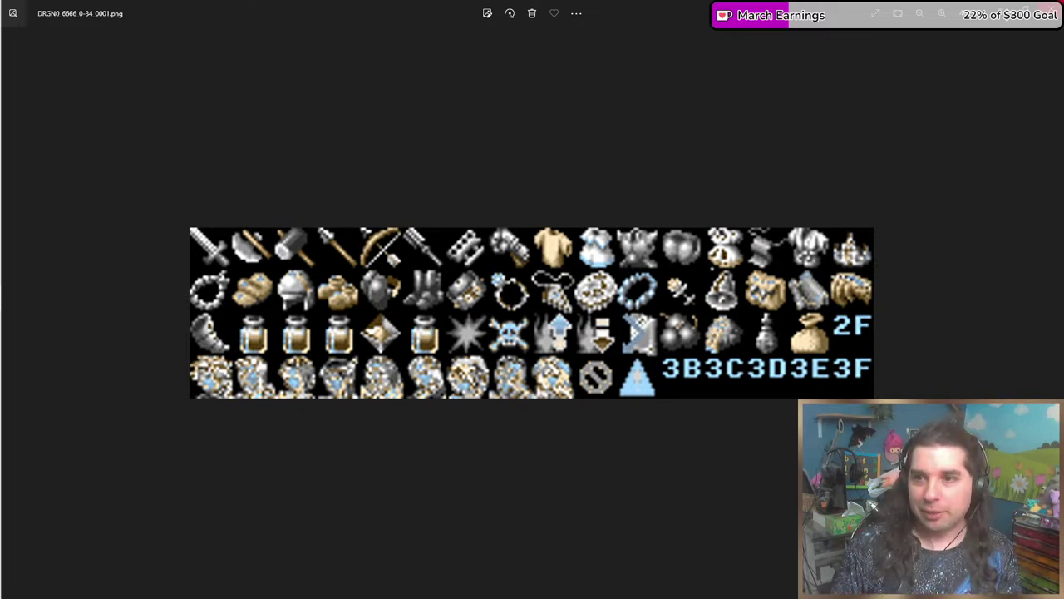
{"action": "key", "text": "Escape"}
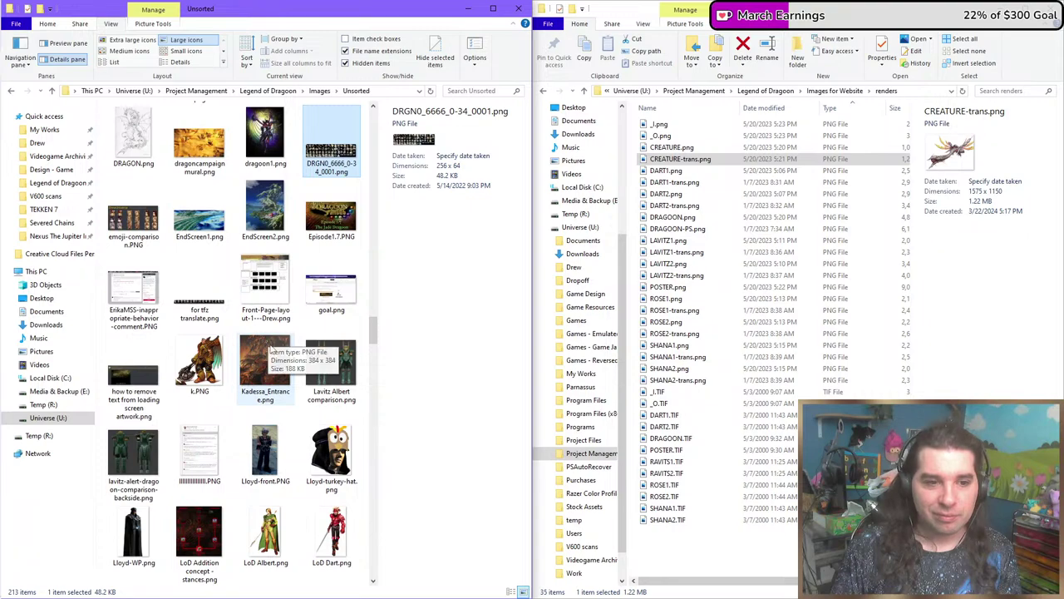
View the armoured axe-wielder artwork in k.PNG enlarged, and close it.
{"action": "double_click", "coordinate": [200, 378]}
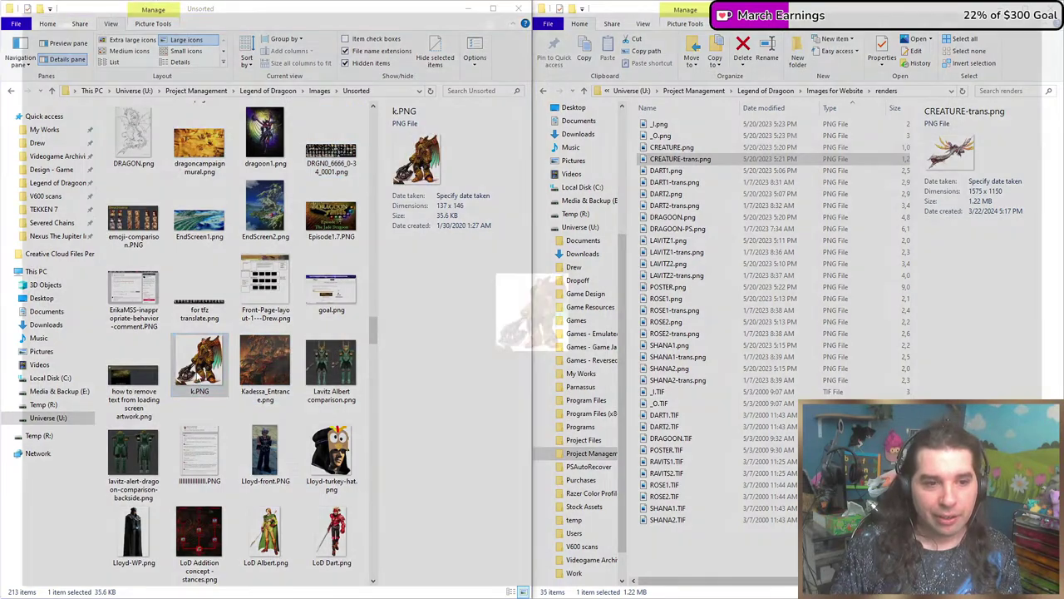
{"action": "scroll", "coordinate": [566, 341], "scroll_direction": "up", "scroll_amount": 5}
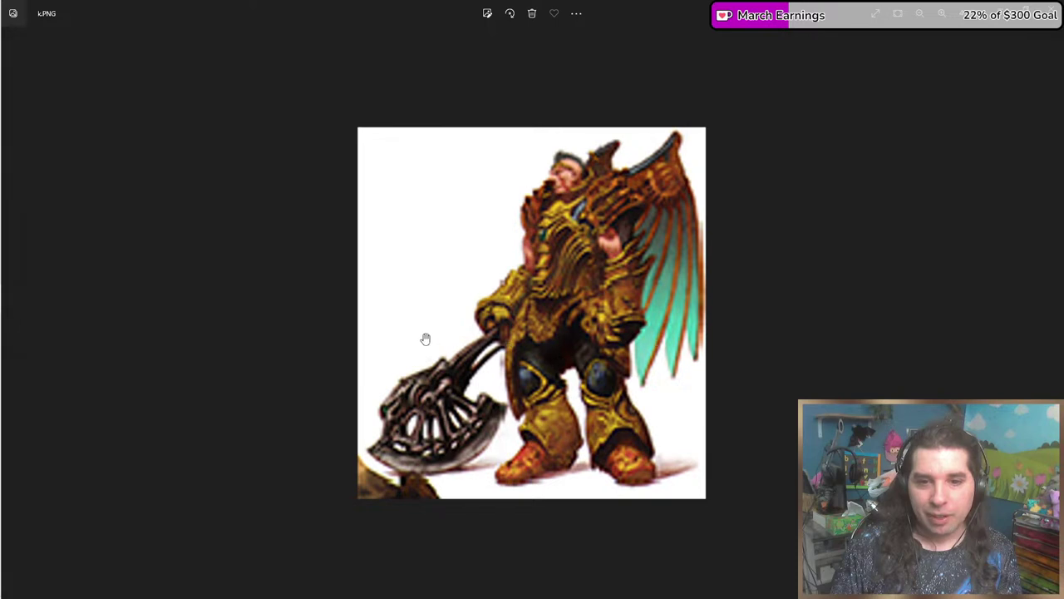
{"action": "key", "text": "Escape"}
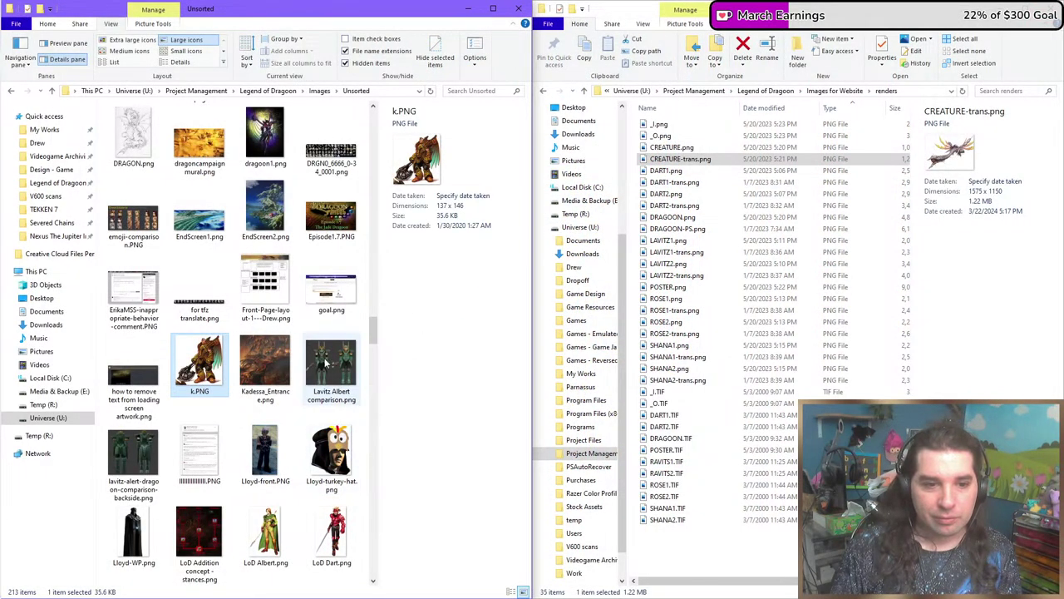
Find LoD-standee-tall.png further down the Unsorted folder, view the PlayStation standee photo, and close it.
{"action": "scroll", "coordinate": [241, 366], "scroll_direction": "down", "scroll_amount": 3}
{"action": "scroll", "coordinate": [237, 362], "scroll_direction": "down", "scroll_amount": 3}
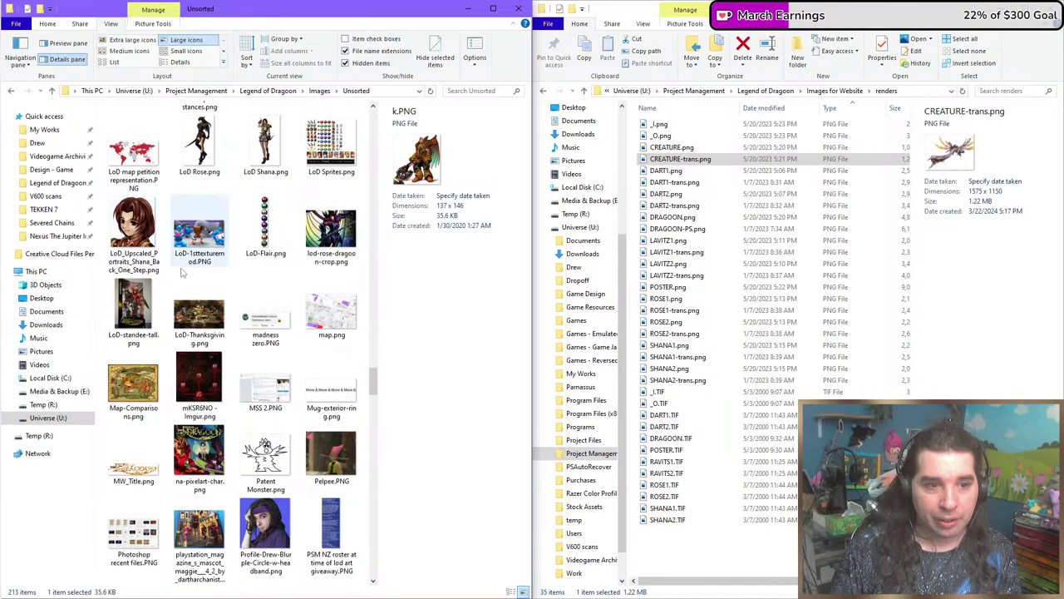
{"action": "left_click", "coordinate": [141, 299]}
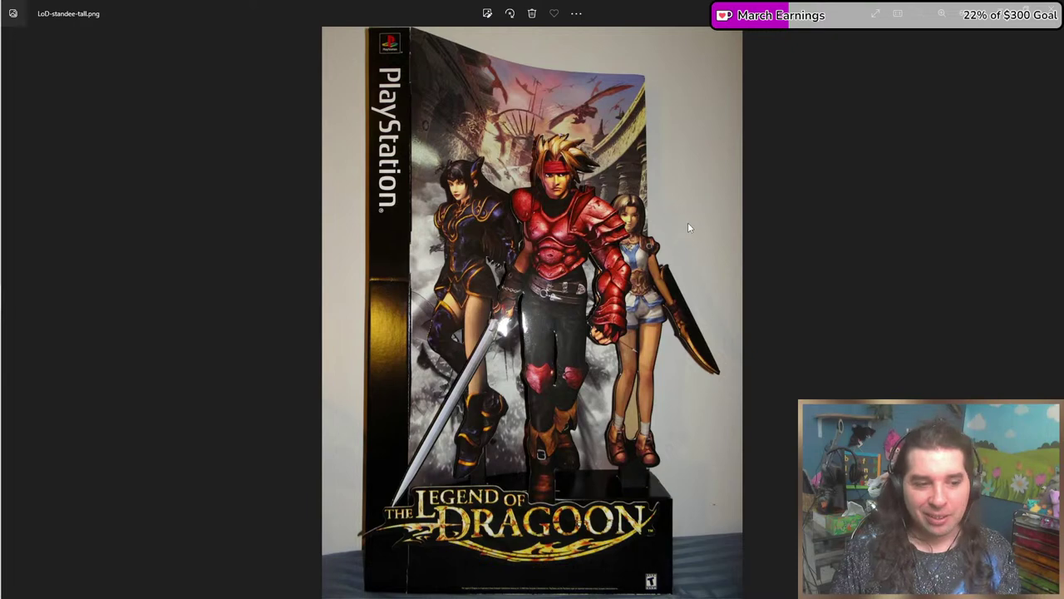
{"action": "left_click", "coordinate": [1049, 6]}
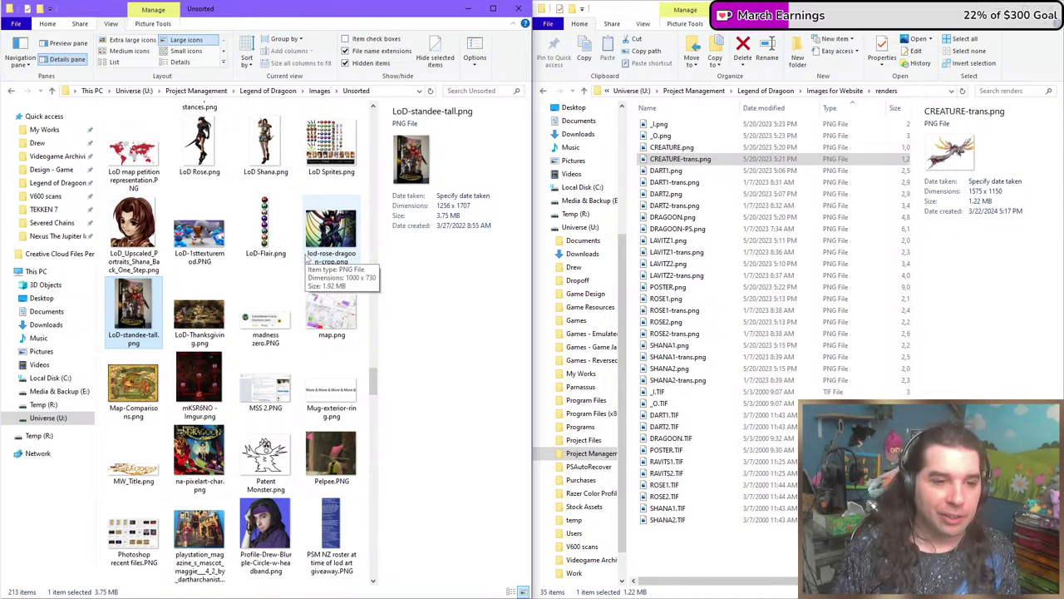
Open the magazine scan R143-600c.png from the Unsorted folder and examine its character designs and top image strip up close.
{"action": "scroll", "coordinate": [219, 322], "scroll_direction": "down", "scroll_amount": 1}
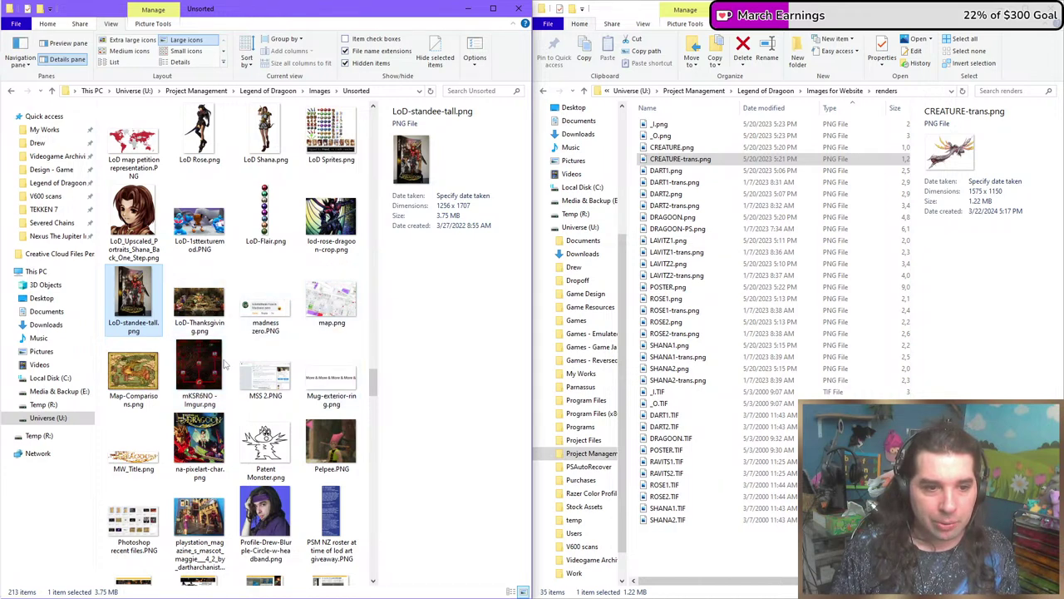
{"action": "scroll", "coordinate": [290, 429], "scroll_direction": "down", "scroll_amount": 5}
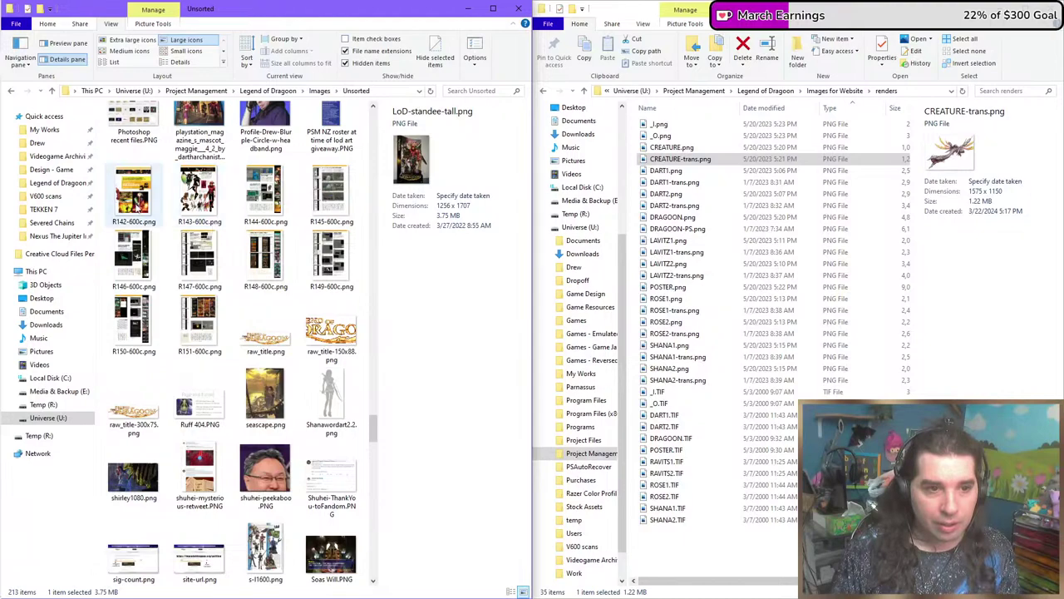
{"action": "double_click", "coordinate": [199, 193]}
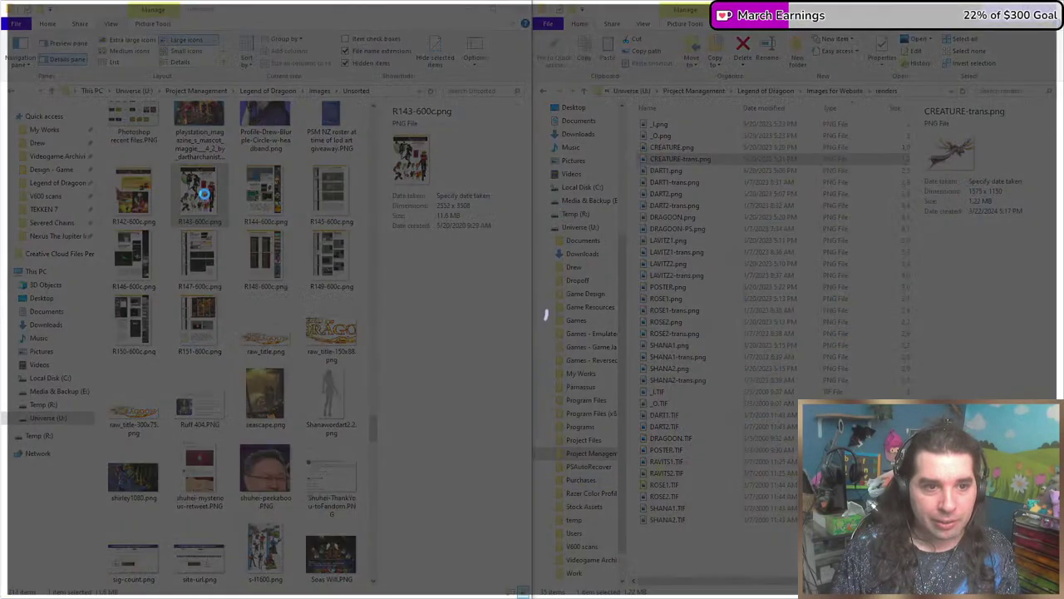
{"action": "scroll", "coordinate": [405, 297], "scroll_direction": "up", "scroll_amount": 1}
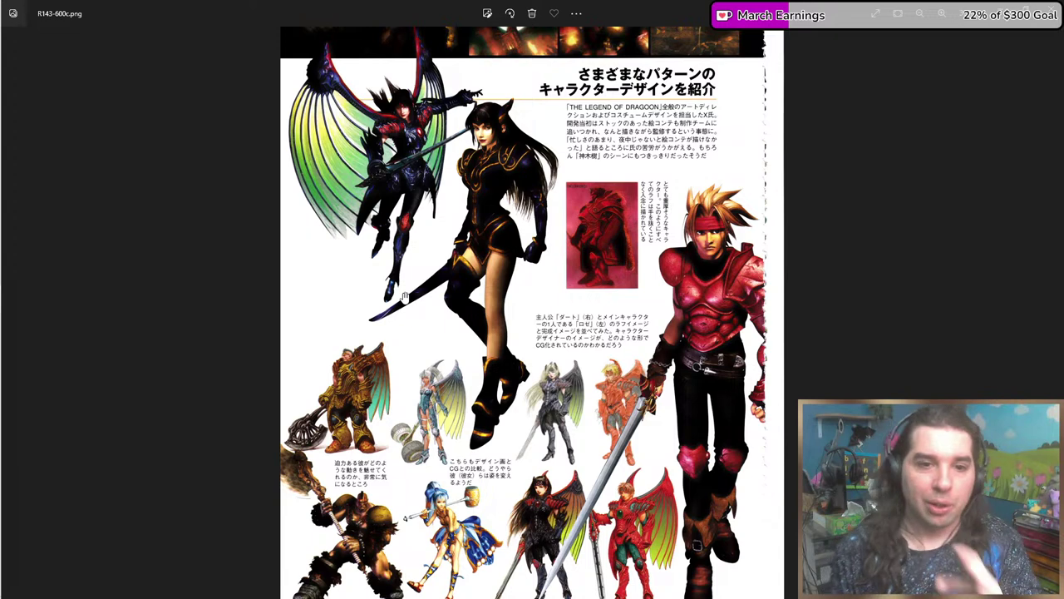
{"action": "scroll", "coordinate": [407, 296], "scroll_direction": "up", "scroll_amount": 1}
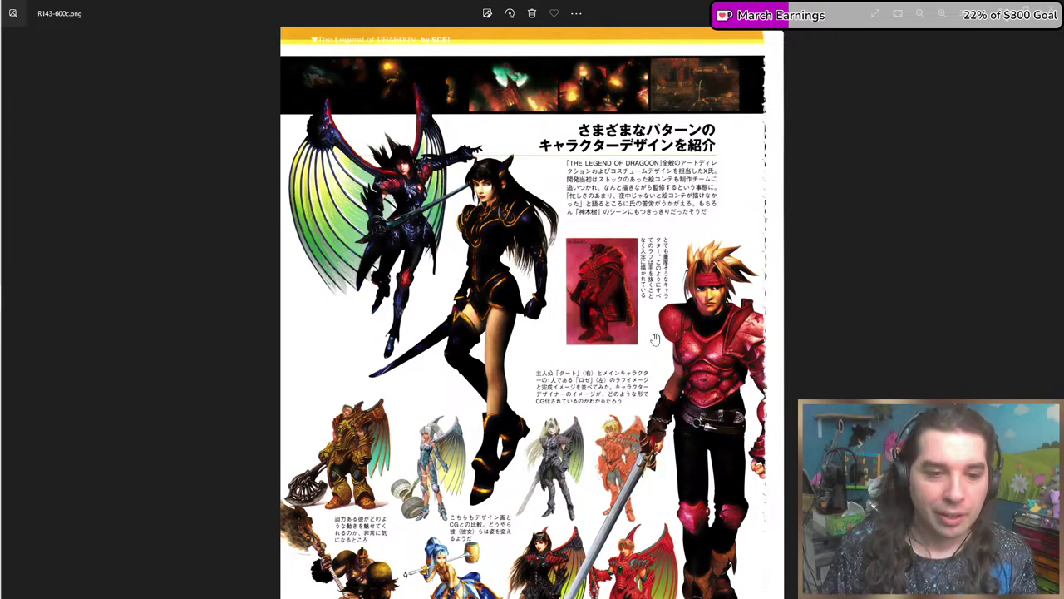
{"action": "scroll", "coordinate": [628, 353], "scroll_direction": "up", "scroll_amount": 2}
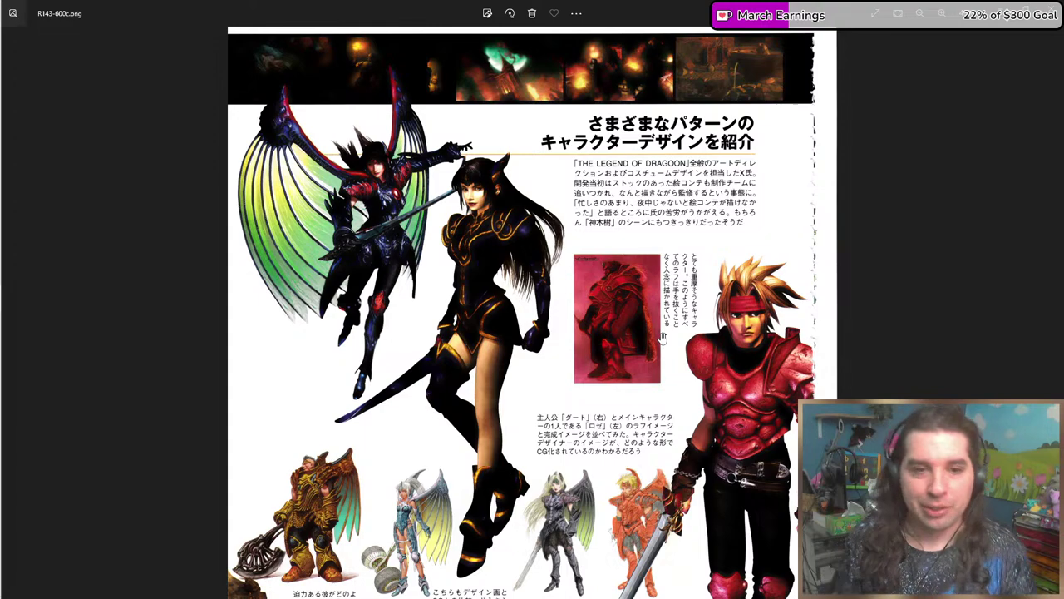
Examine the large Rose and Dart renders, the red armoured warrior sketch between them, and the smaller designs beneath.
{"action": "scroll", "coordinate": [578, 358], "scroll_direction": "up", "scroll_amount": 3}
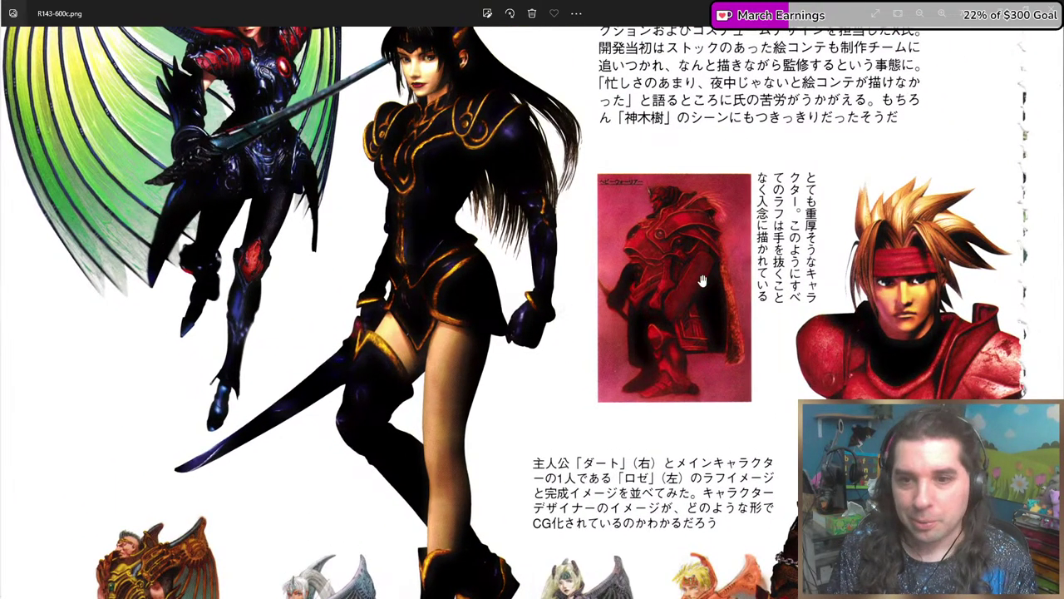
{"action": "scroll", "coordinate": [685, 289], "scroll_direction": "up", "scroll_amount": 2}
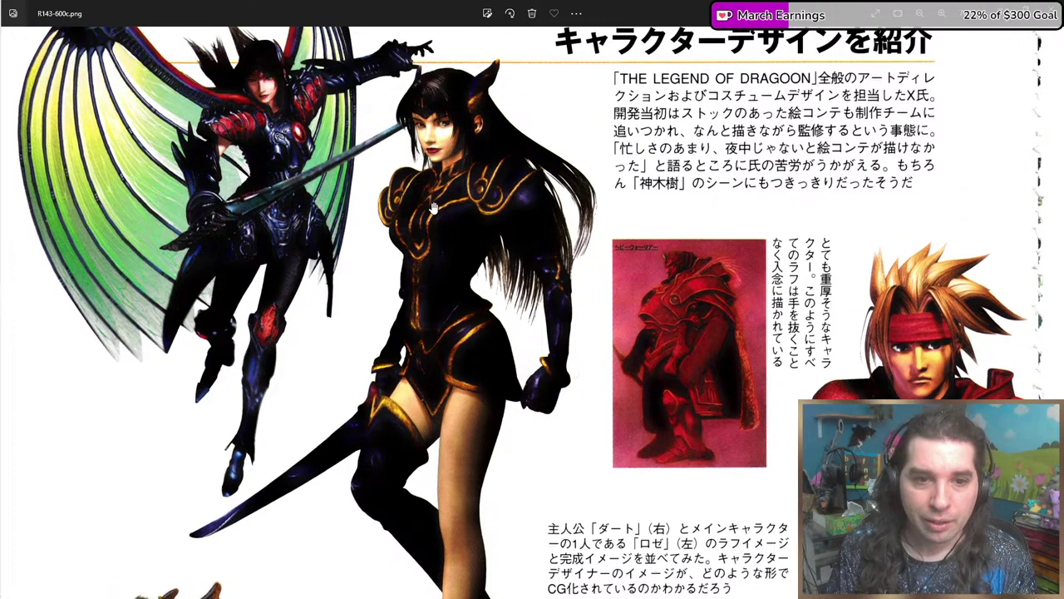
{"action": "scroll", "coordinate": [249, 297], "scroll_direction": "down", "scroll_amount": 10}
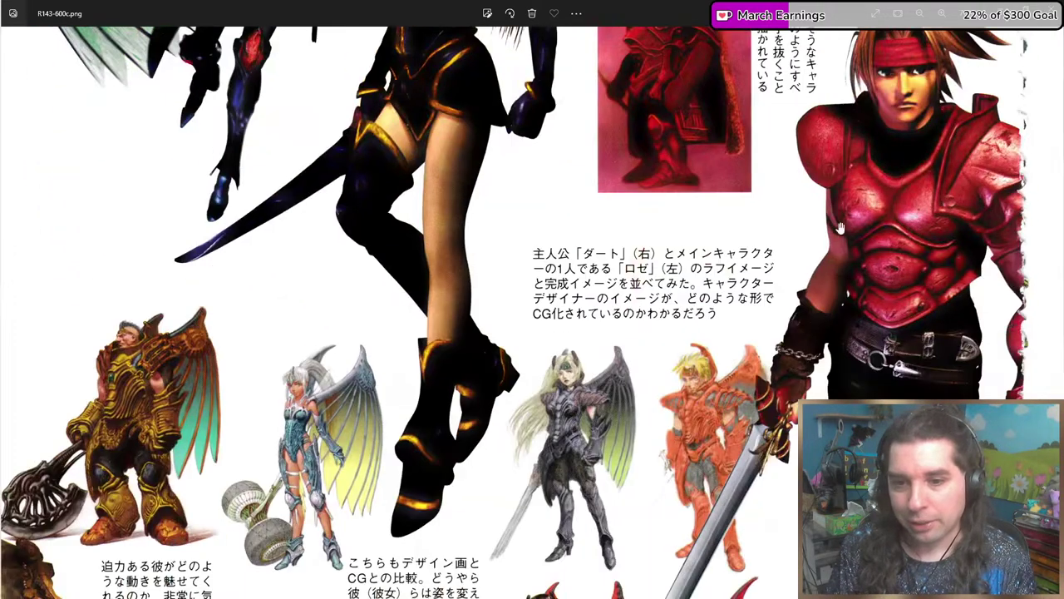
{"action": "scroll", "coordinate": [305, 206], "scroll_direction": "down", "scroll_amount": 2}
{"action": "scroll", "coordinate": [305, 205], "scroll_direction": "down", "scroll_amount": 2}
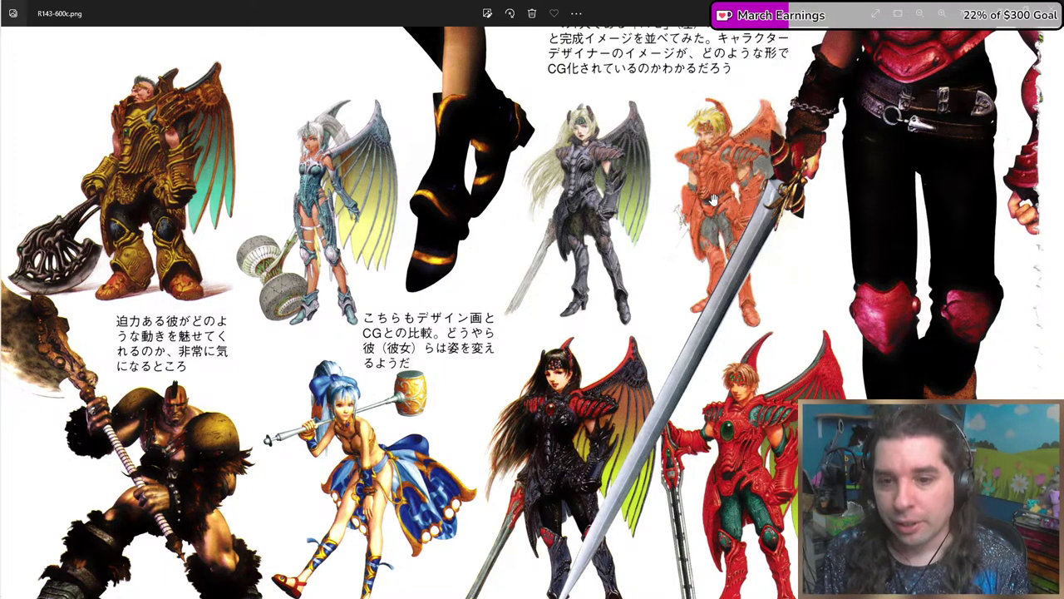
{"action": "scroll", "coordinate": [581, 251], "scroll_direction": "up", "scroll_amount": 1}
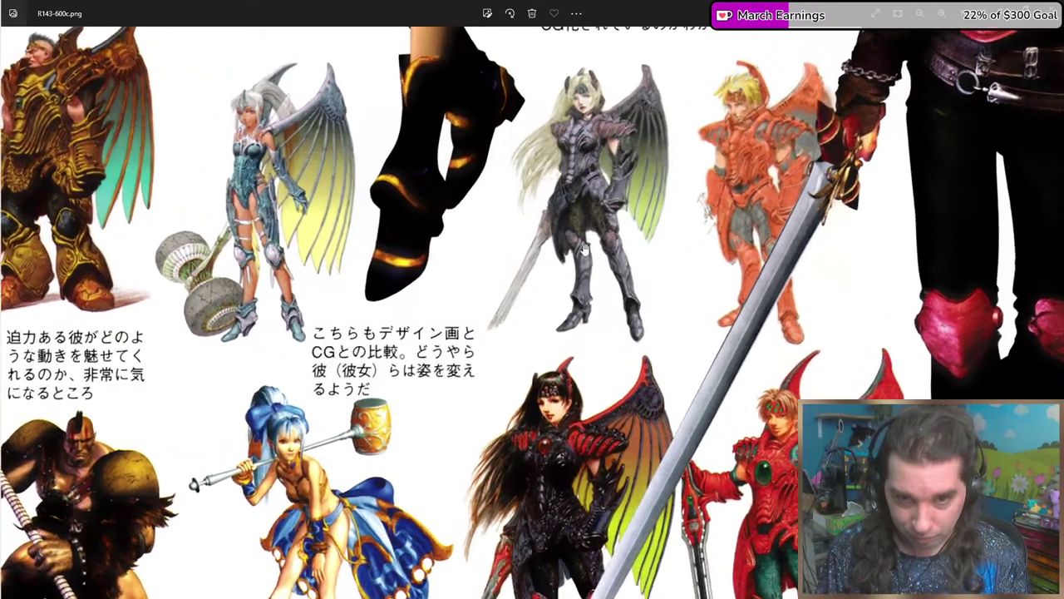
Compare the blonde, grey-armoured winged sketch with the black-haired, black-and-red armoured version beneath it.
{"action": "scroll", "coordinate": [584, 249], "scroll_direction": "up", "scroll_amount": 2}
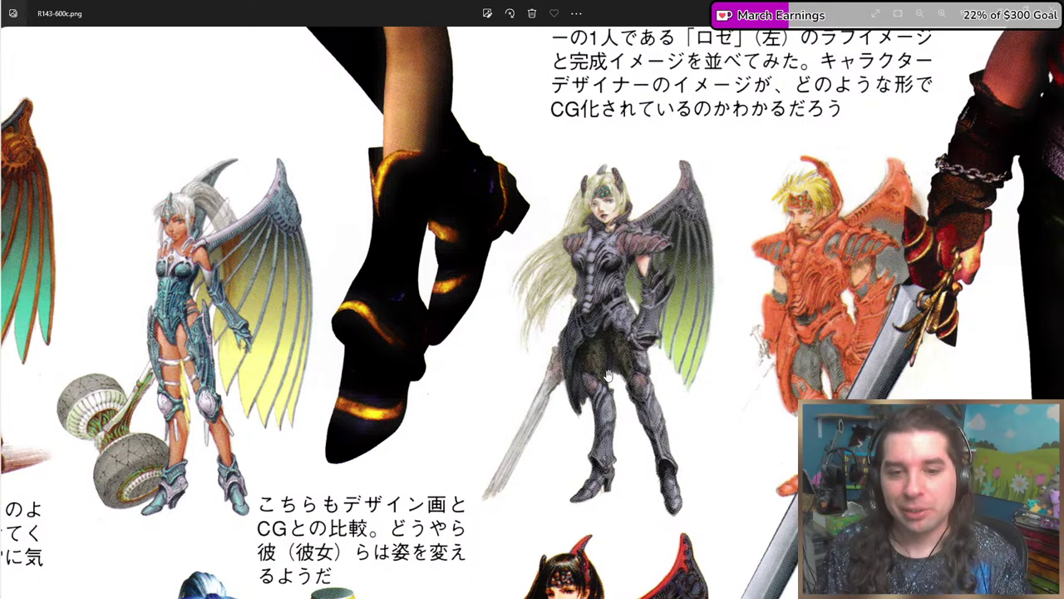
{"action": "scroll", "coordinate": [600, 390], "scroll_direction": "up", "scroll_amount": 2}
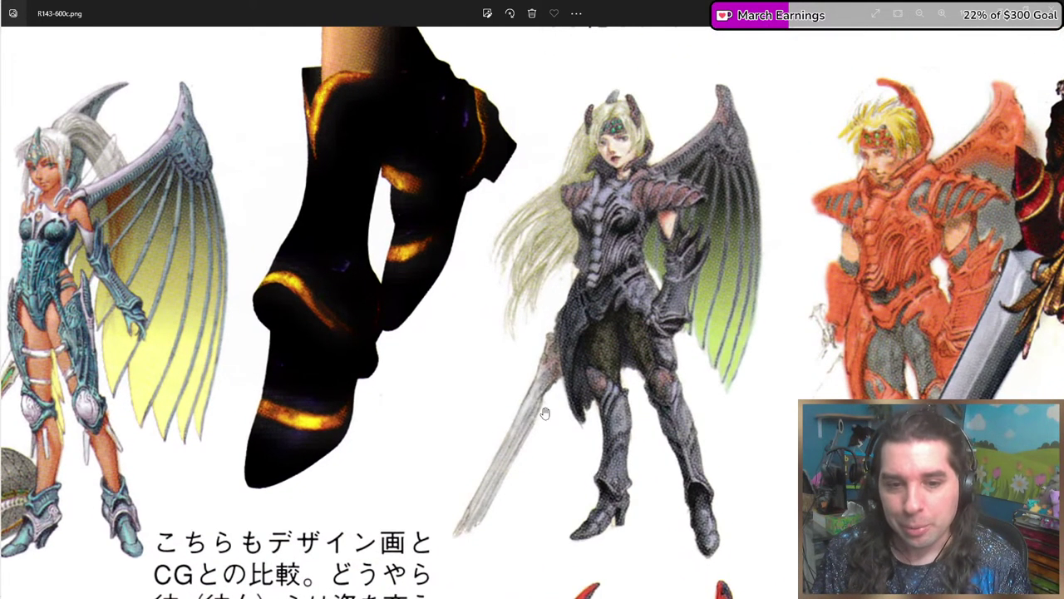
{"action": "scroll", "coordinate": [595, 295], "scroll_direction": "up", "scroll_amount": 2}
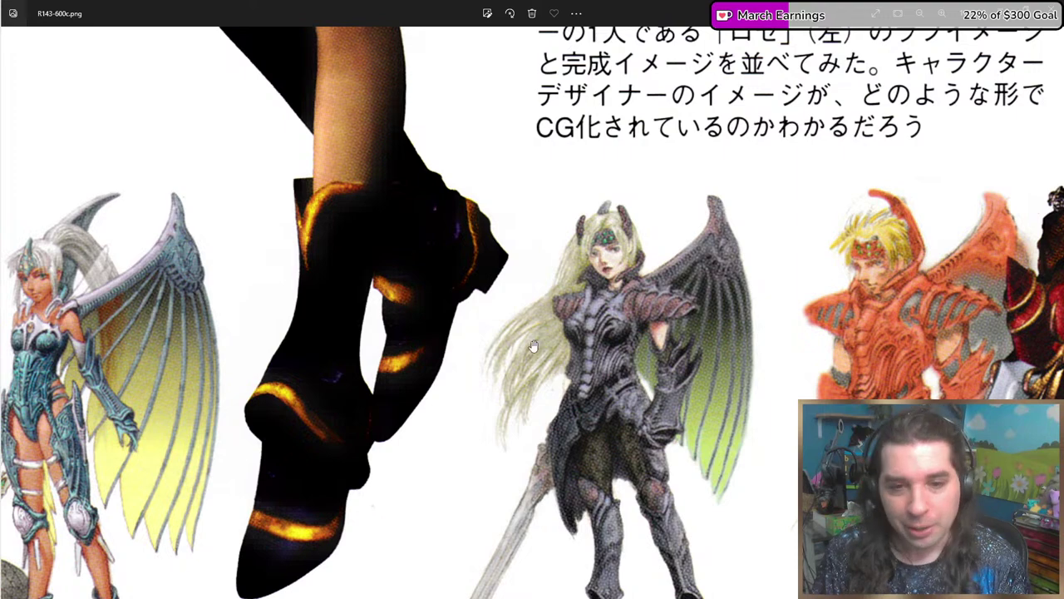
{"action": "scroll", "coordinate": [560, 375], "scroll_direction": "up", "scroll_amount": 1}
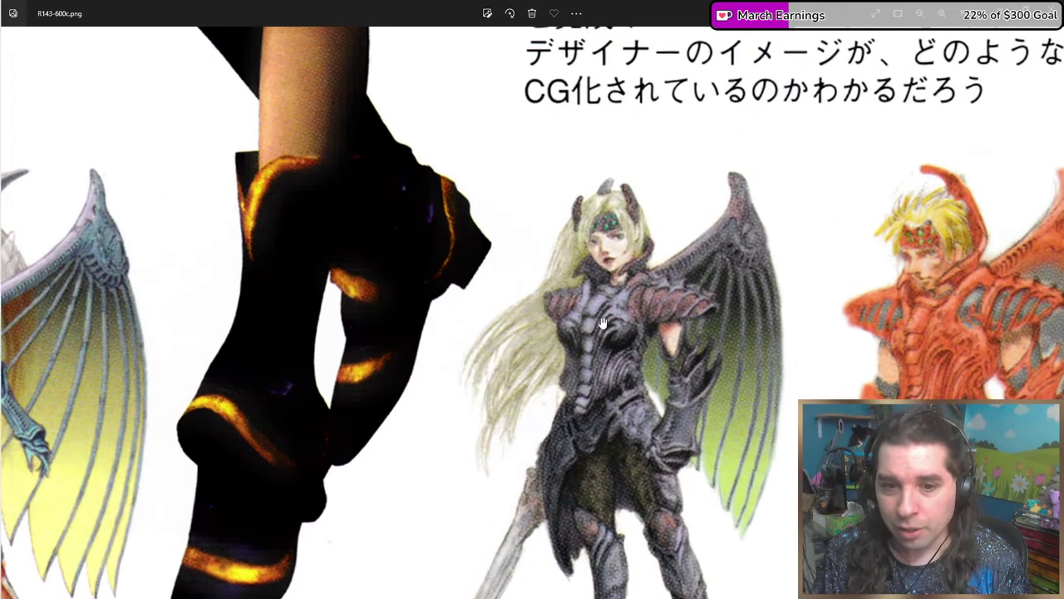
{"action": "left_click_drag", "start_coordinate": [619, 367], "coordinate": [522, 264]}
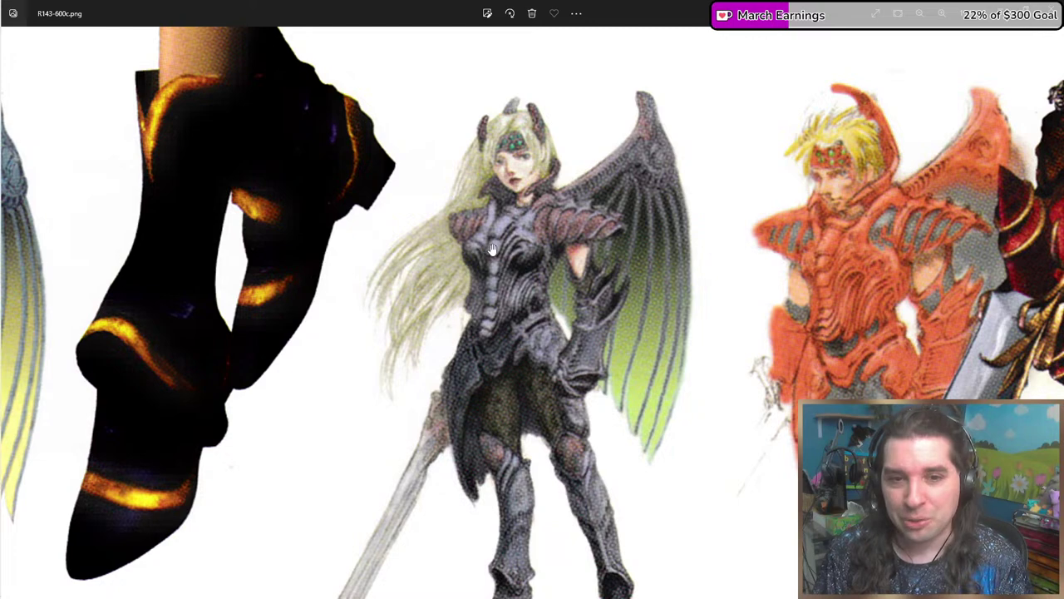
{"action": "left_click_drag", "start_coordinate": [563, 407], "coordinate": [559, 259]}
{"action": "scroll", "coordinate": [577, 388], "scroll_direction": "down", "scroll_amount": 5}
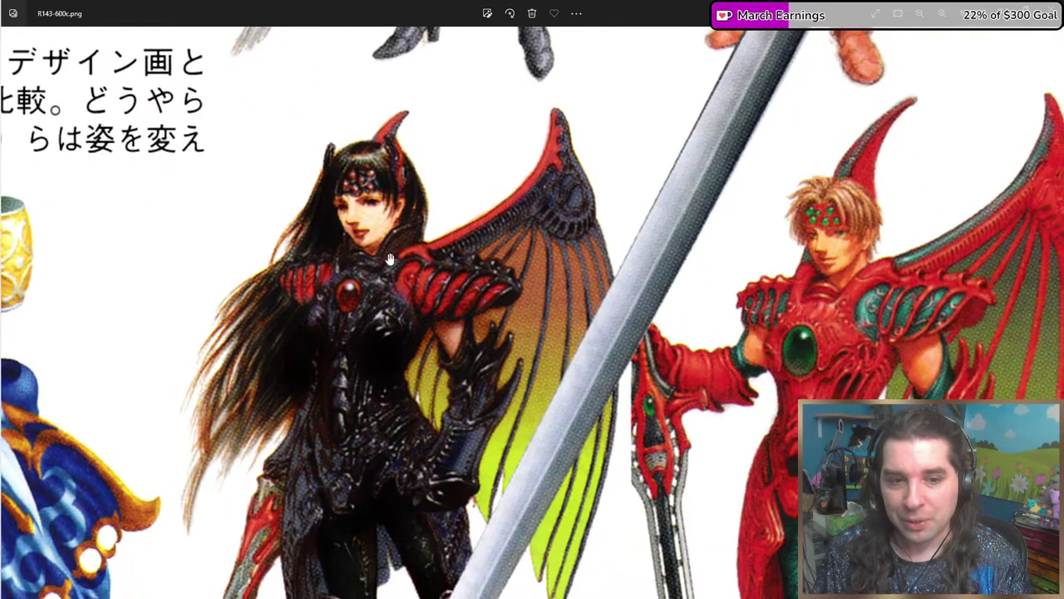
{"action": "scroll", "coordinate": [865, 372], "scroll_direction": "down", "scroll_amount": 3}
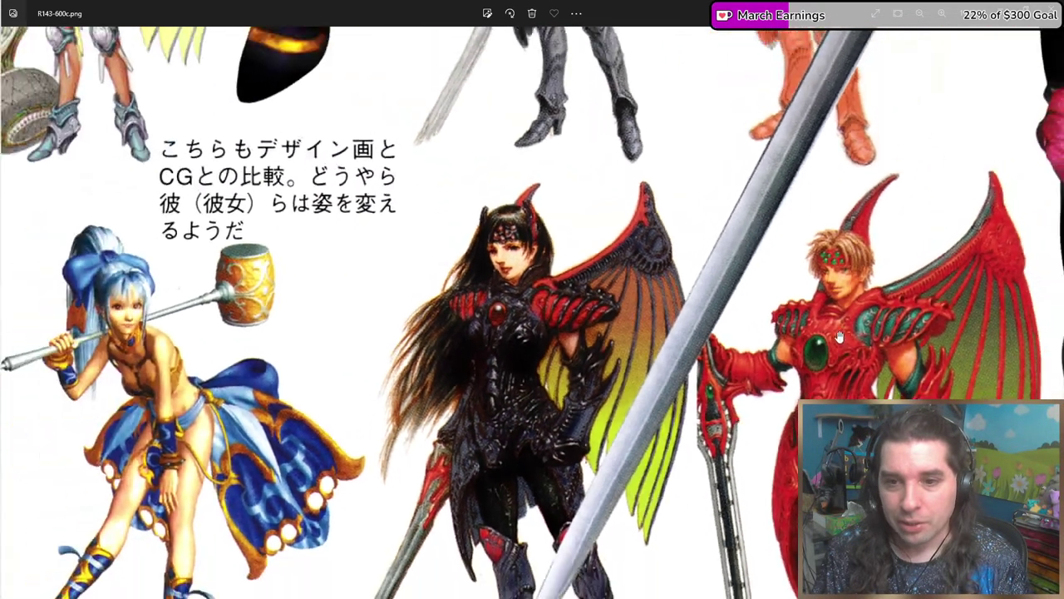
{"action": "scroll", "coordinate": [802, 333], "scroll_direction": "up", "scroll_amount": 1}
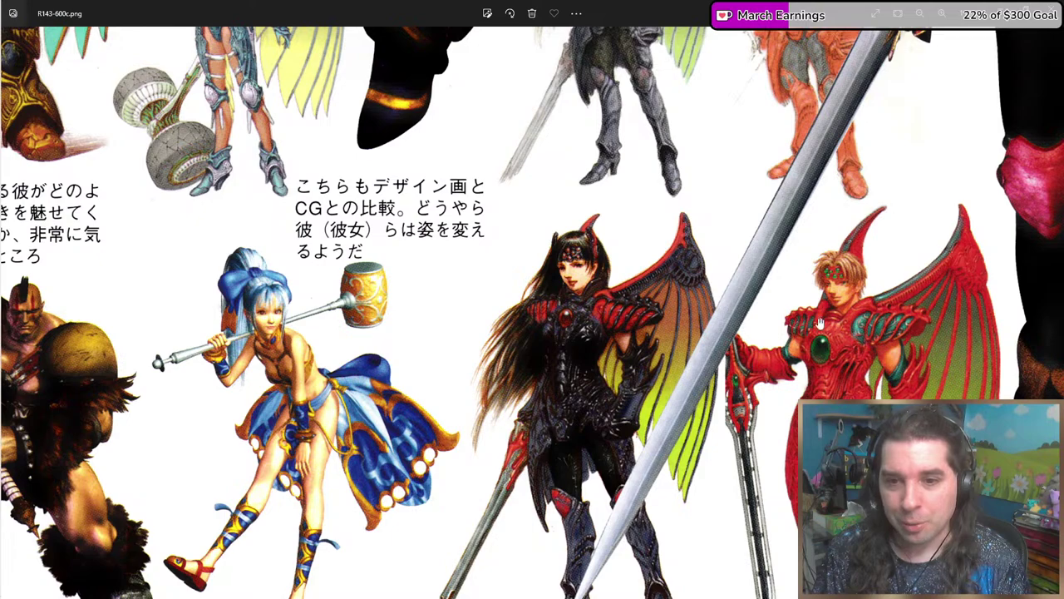
{"action": "scroll", "coordinate": [781, 217], "scroll_direction": "down", "scroll_amount": 1}
{"action": "scroll", "coordinate": [771, 223], "scroll_direction": "up", "scroll_amount": 3}
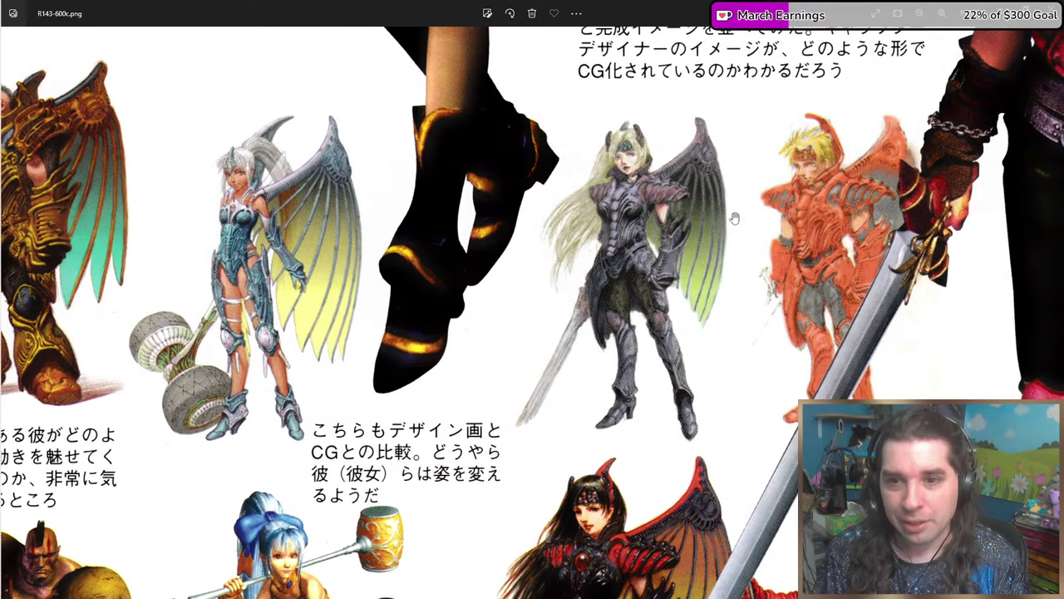
Inspect the armour, wings and weapons of the grey-armoured and orange-armoured winged sketches side by side.
{"action": "scroll", "coordinate": [695, 223], "scroll_direction": "up", "scroll_amount": 3}
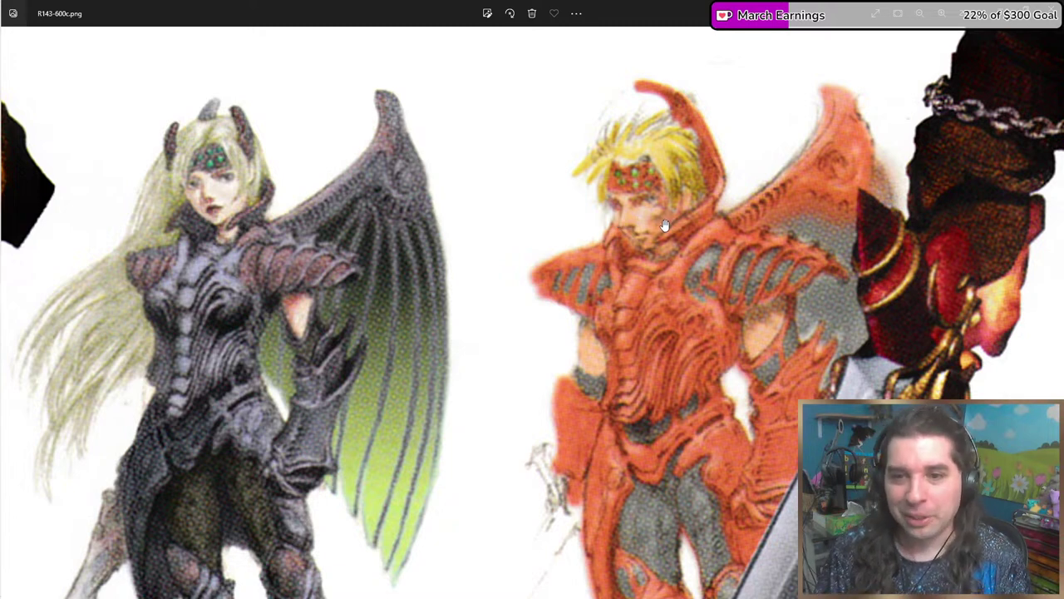
{"action": "scroll", "coordinate": [642, 181], "scroll_direction": "down", "scroll_amount": 3}
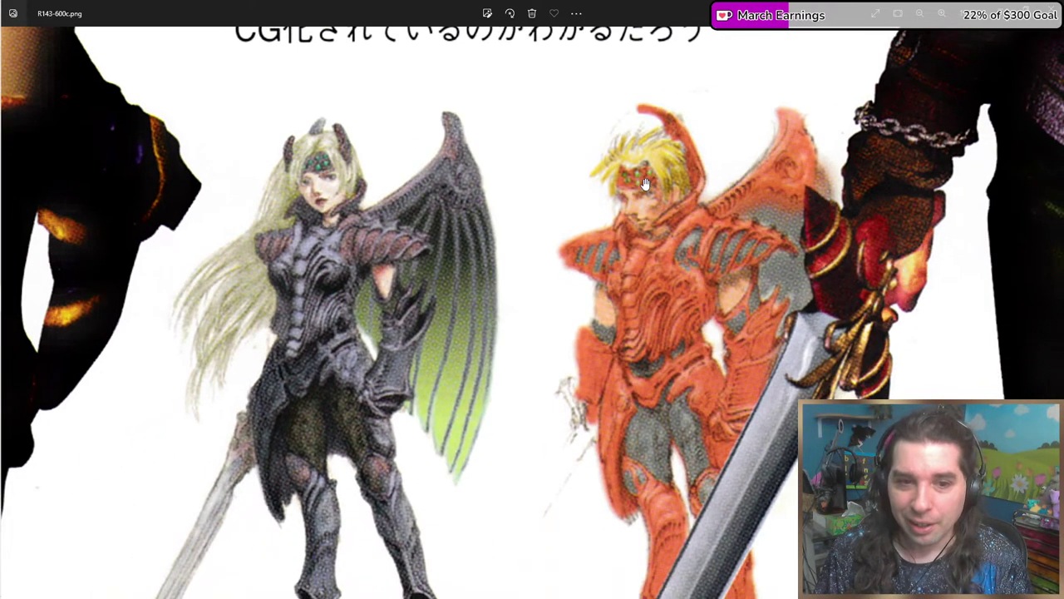
{"action": "left_click_drag", "start_coordinate": [660, 258], "coordinate": [672, 223]}
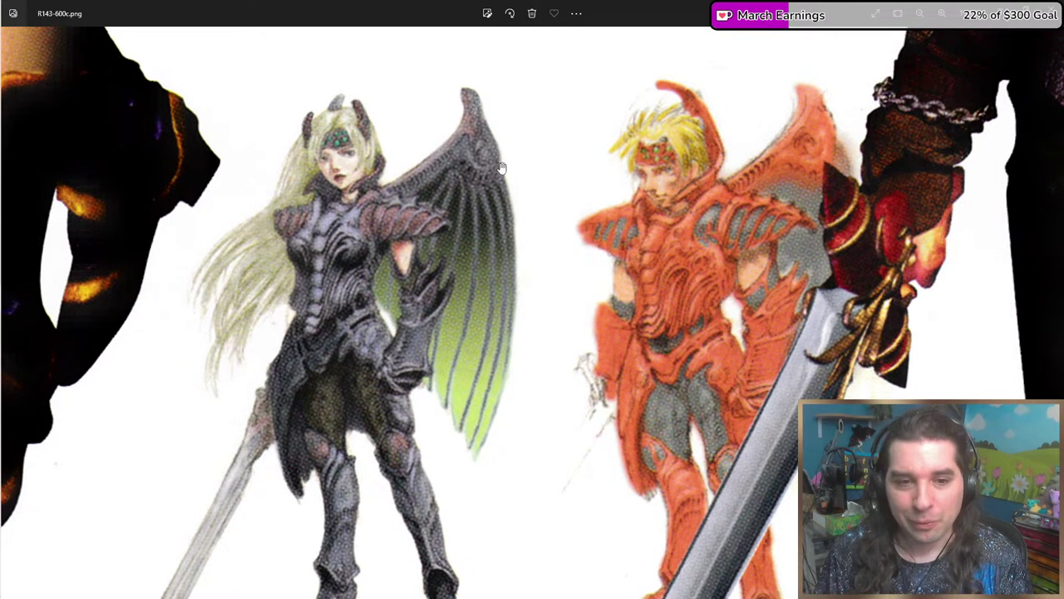
{"action": "left_click_drag", "start_coordinate": [490, 155], "coordinate": [506, 162]}
{"action": "left_click_drag", "start_coordinate": [434, 207], "coordinate": [552, 160]}
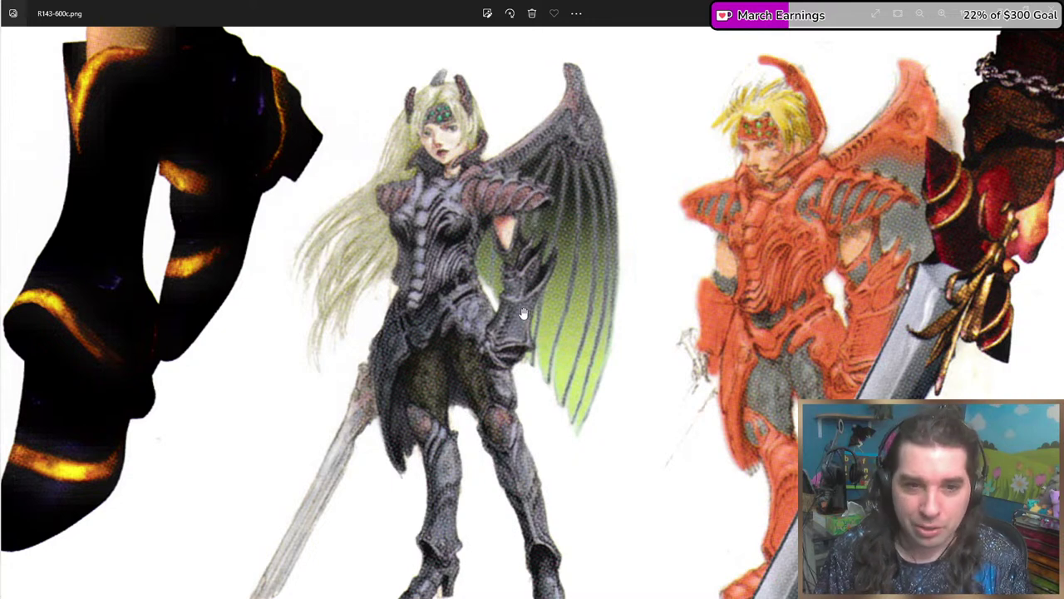
{"action": "left_click_drag", "start_coordinate": [568, 314], "coordinate": [633, 277]}
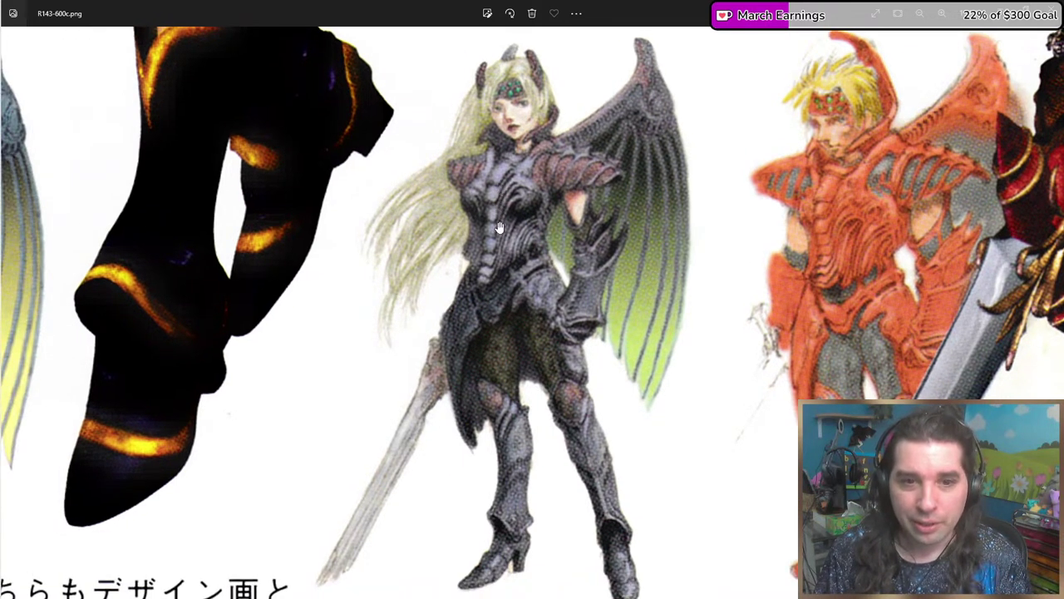
{"action": "left_click_drag", "start_coordinate": [553, 251], "coordinate": [556, 196]}
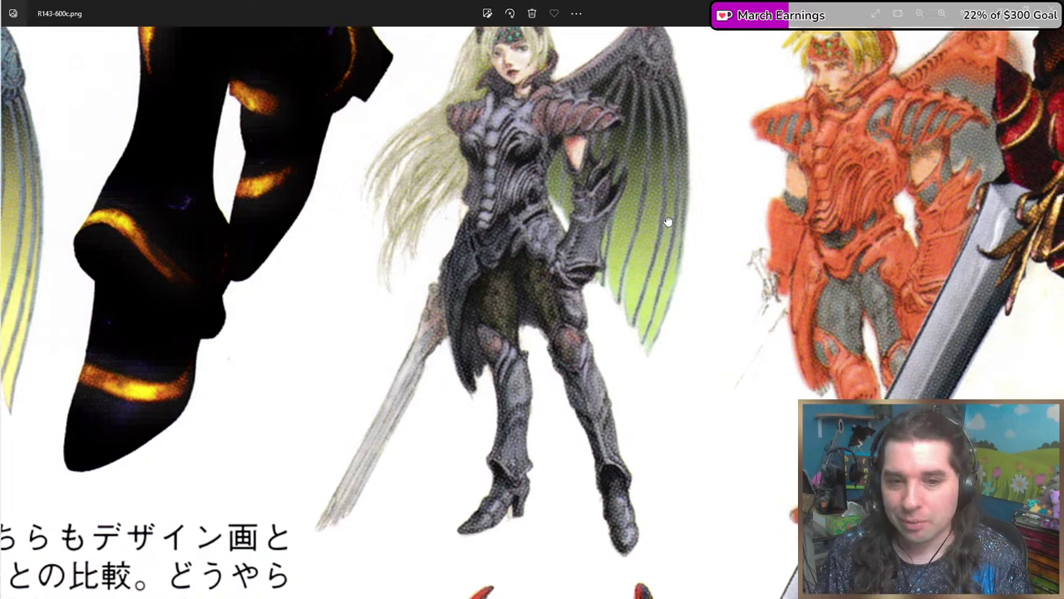
{"action": "left_click_drag", "start_coordinate": [663, 223], "coordinate": [564, 192]}
{"action": "left_click_drag", "start_coordinate": [629, 293], "coordinate": [589, 296]}
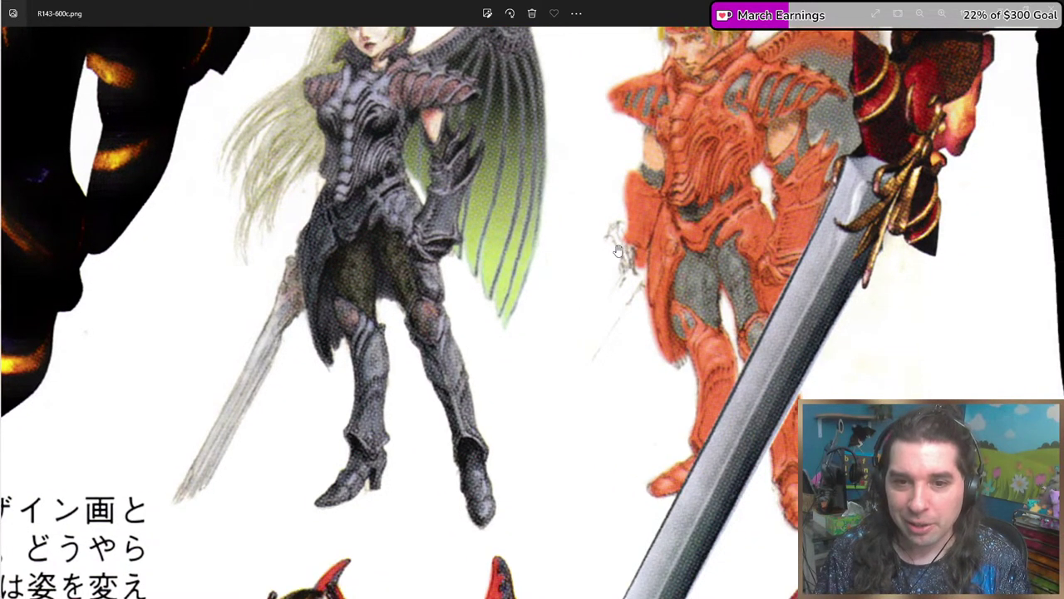
Examine the finished black and red Dragoon designs, including their swords and leg armour, against the sketches above.
{"action": "left_click_drag", "start_coordinate": [608, 343], "coordinate": [631, 79]}
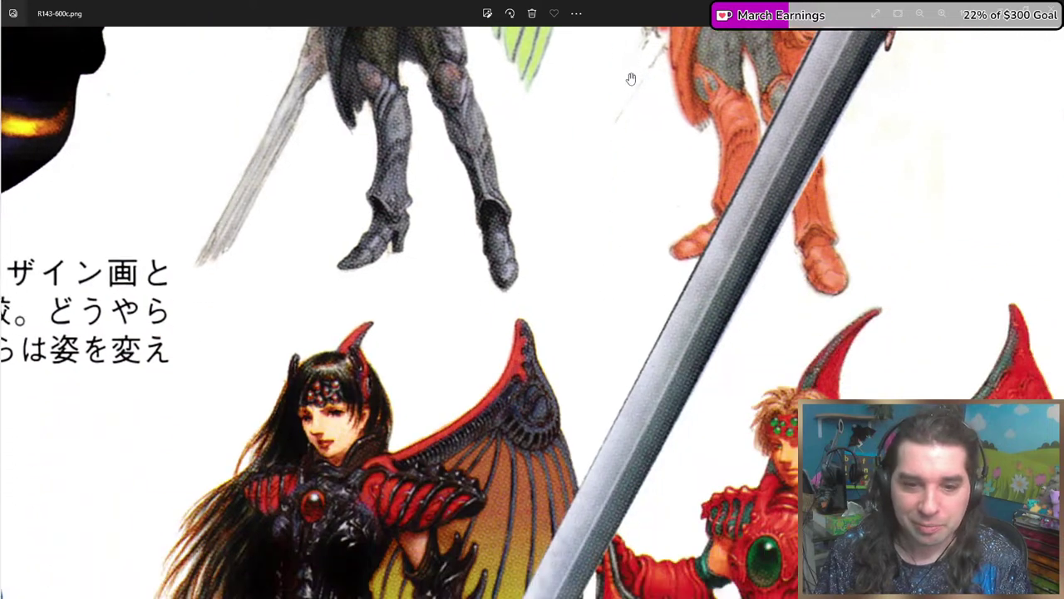
{"action": "left_click_drag", "start_coordinate": [614, 264], "coordinate": [608, 137]}
{"action": "left_click_drag", "start_coordinate": [673, 344], "coordinate": [537, 183]}
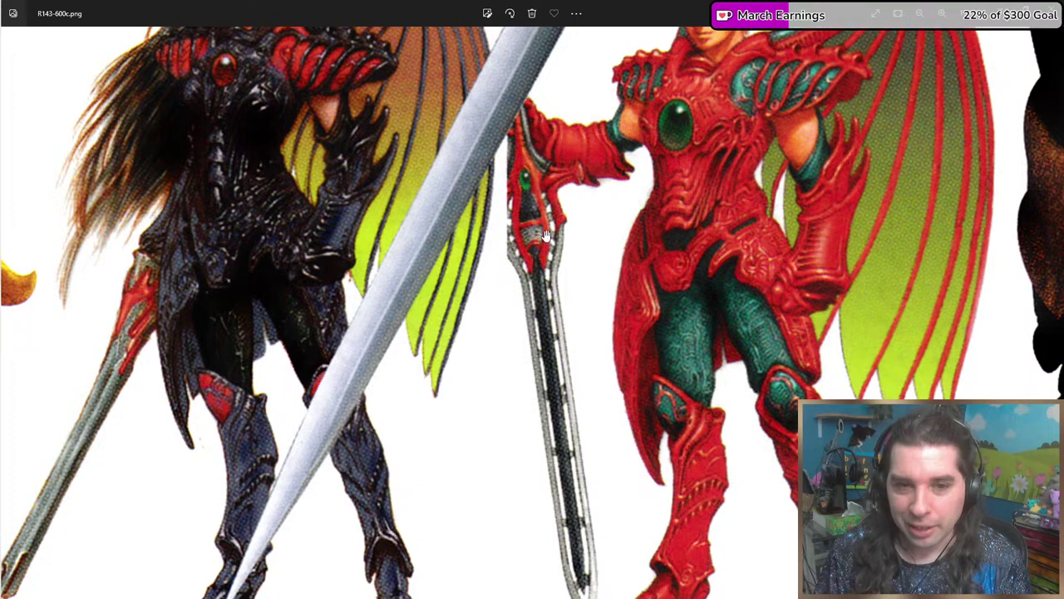
{"action": "scroll", "coordinate": [551, 209], "scroll_direction": "down", "scroll_amount": 3}
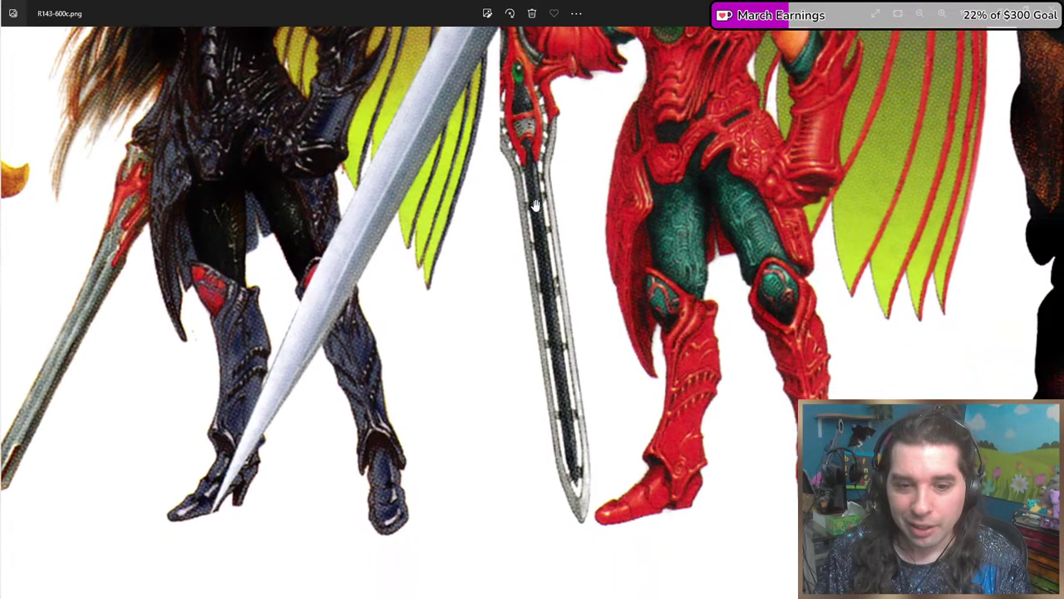
{"action": "scroll", "coordinate": [533, 215], "scroll_direction": "down", "scroll_amount": 2}
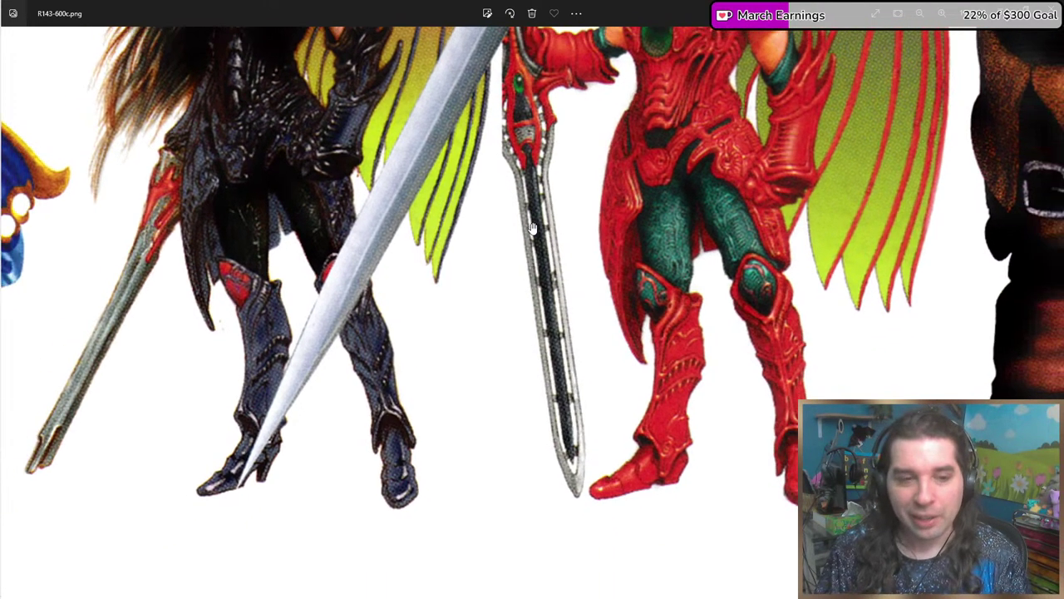
{"action": "scroll", "coordinate": [573, 264], "scroll_direction": "down", "scroll_amount": 3}
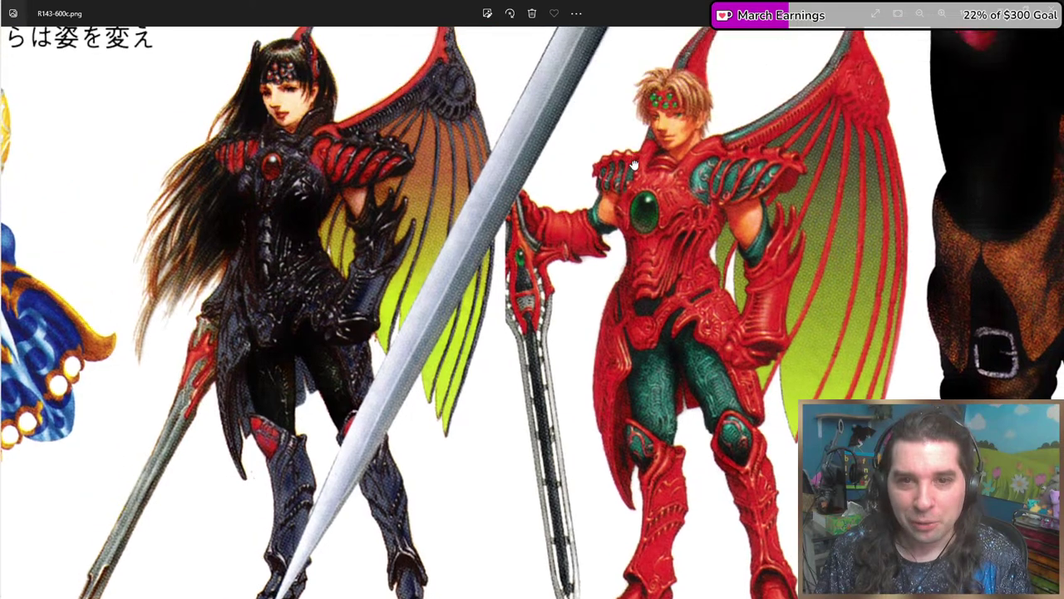
{"action": "scroll", "coordinate": [567, 272], "scroll_direction": "down", "scroll_amount": 2}
{"action": "scroll", "coordinate": [715, 174], "scroll_direction": "up", "scroll_amount": 3}
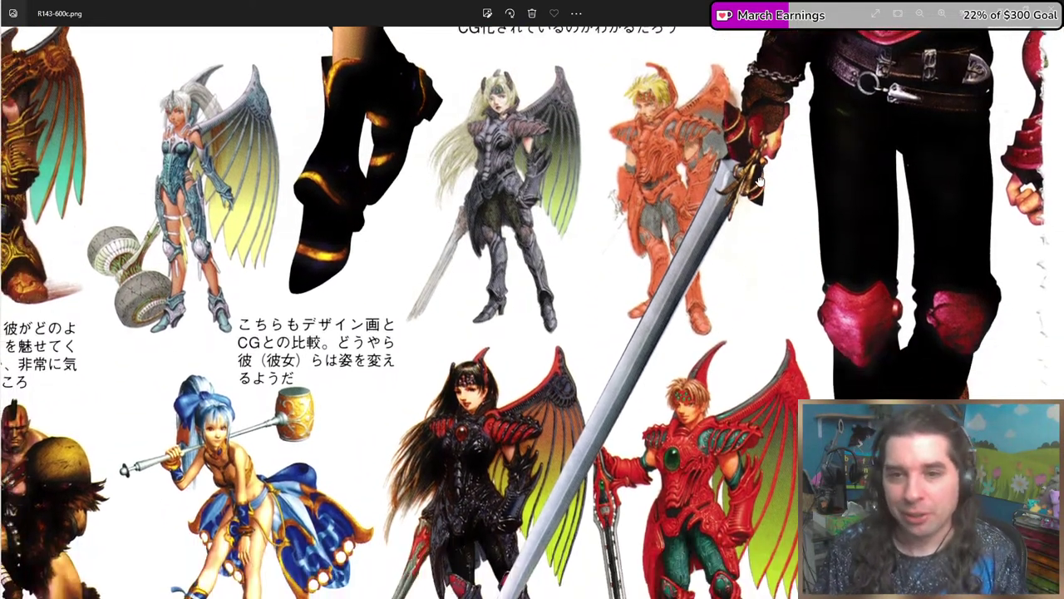
{"action": "left_click_drag", "start_coordinate": [732, 246], "coordinate": [759, 183]}
{"action": "left_click_drag", "start_coordinate": [846, 91], "coordinate": [832, 44]}
{"action": "left_click_drag", "start_coordinate": [805, 240], "coordinate": [809, 107]}
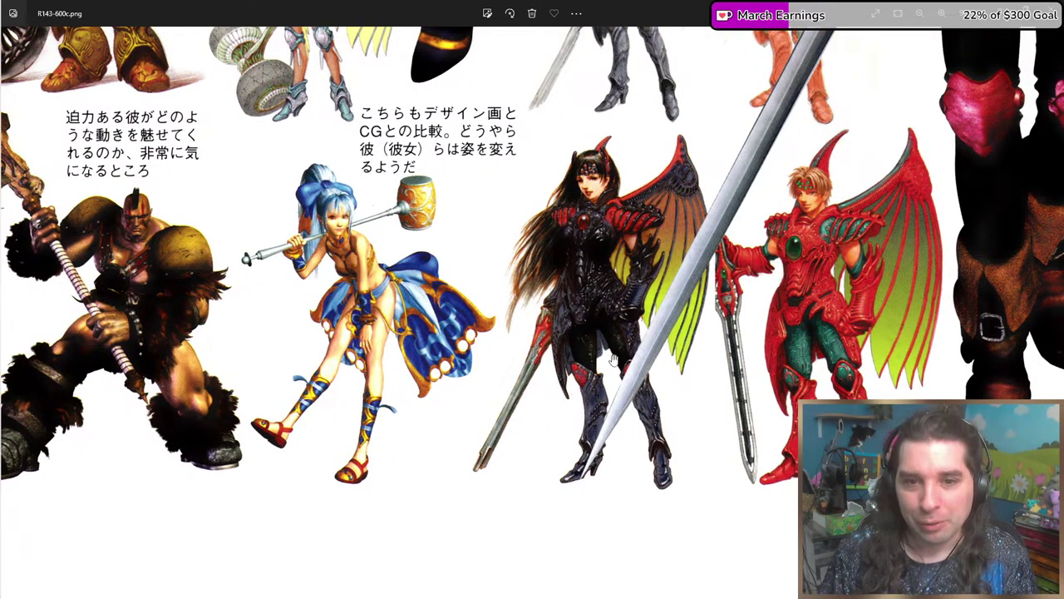
Compare the axe-wielding warrior and the blue-haired hammer girl with their winged armoured versions, finishing on the whole page.
{"action": "left_click_drag", "start_coordinate": [568, 276], "coordinate": [641, 297]}
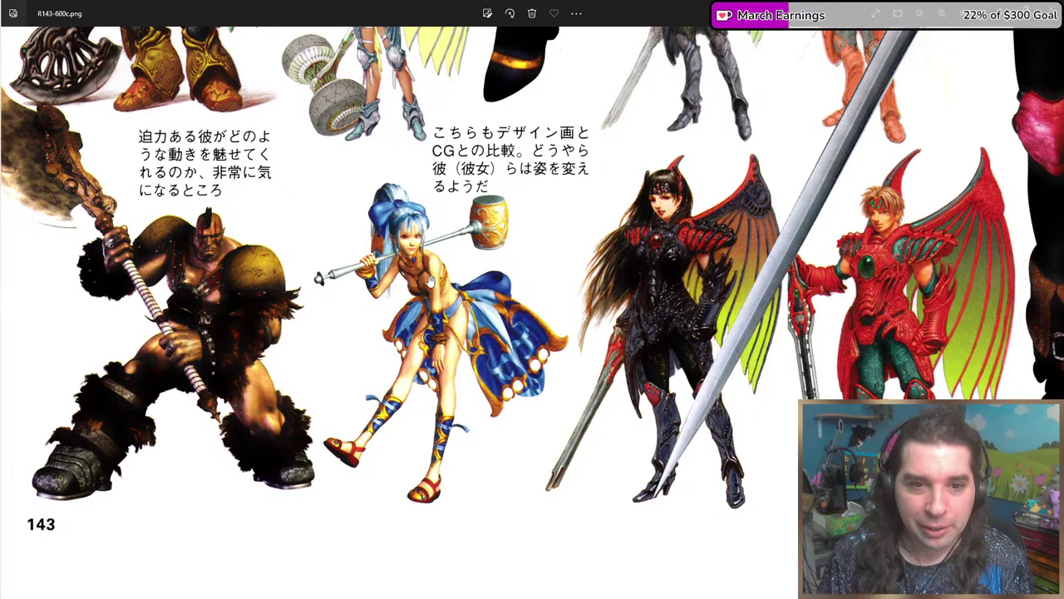
{"action": "scroll", "coordinate": [410, 242], "scroll_direction": "up", "scroll_amount": 3}
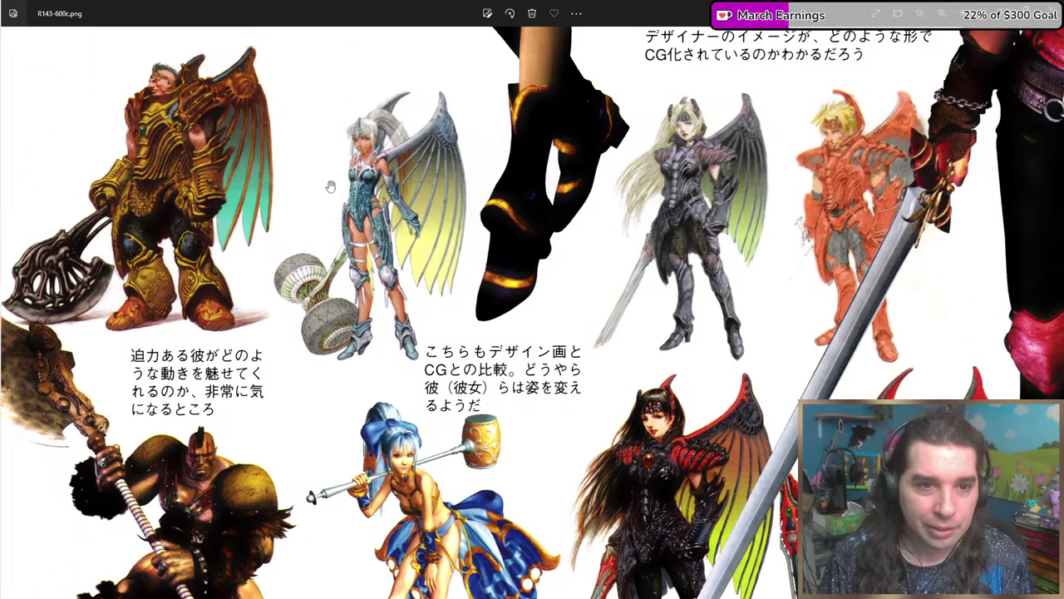
{"action": "scroll", "coordinate": [298, 175], "scroll_direction": "up", "scroll_amount": 2}
{"action": "scroll", "coordinate": [406, 239], "scroll_direction": "up", "scroll_amount": 1}
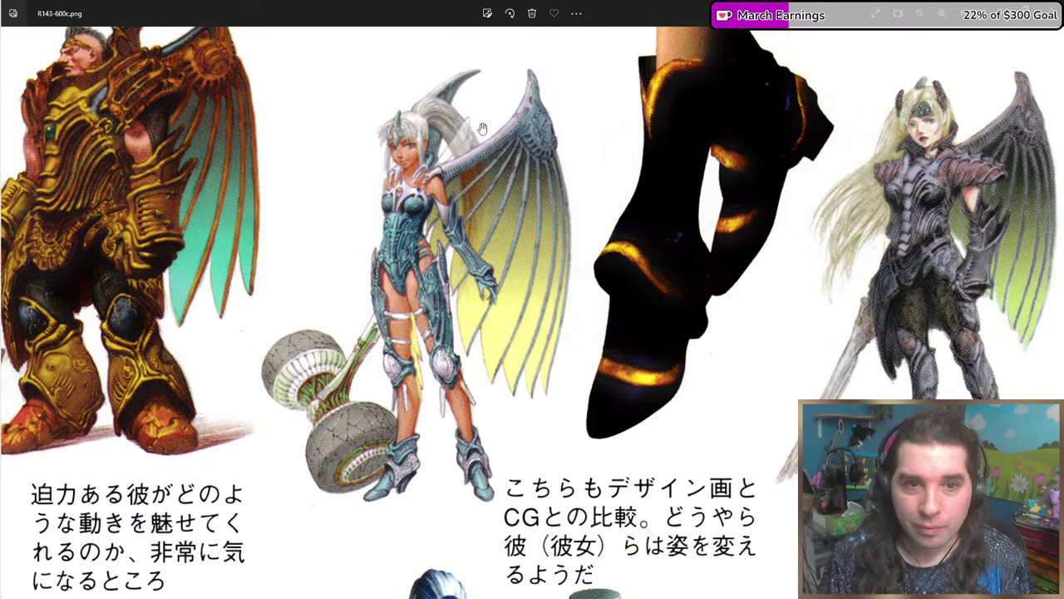
{"action": "left_click_drag", "start_coordinate": [476, 124], "coordinate": [515, 112]}
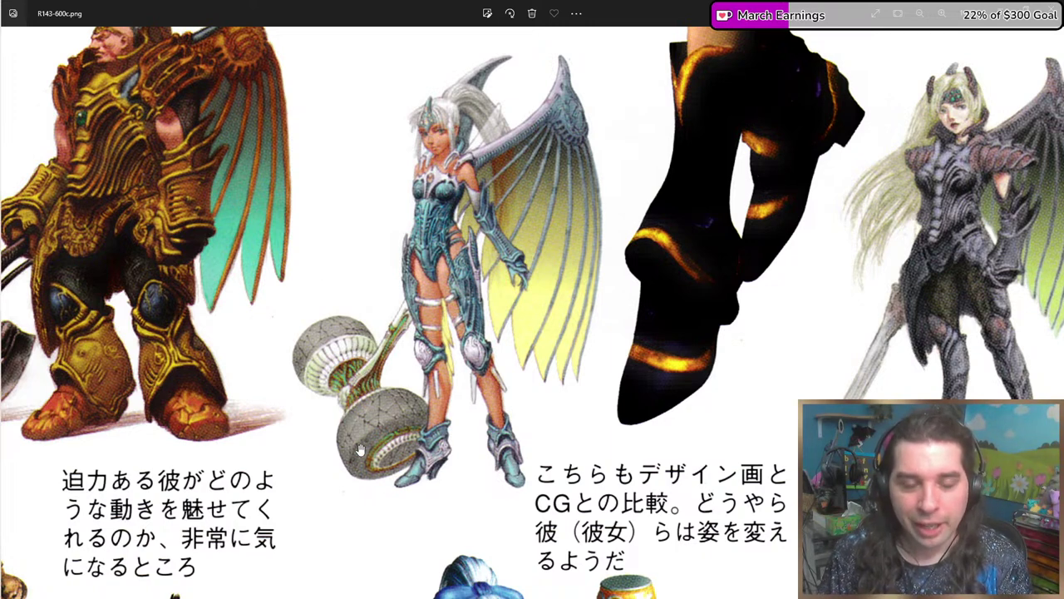
{"action": "left_click_drag", "start_coordinate": [363, 401], "coordinate": [523, 485]}
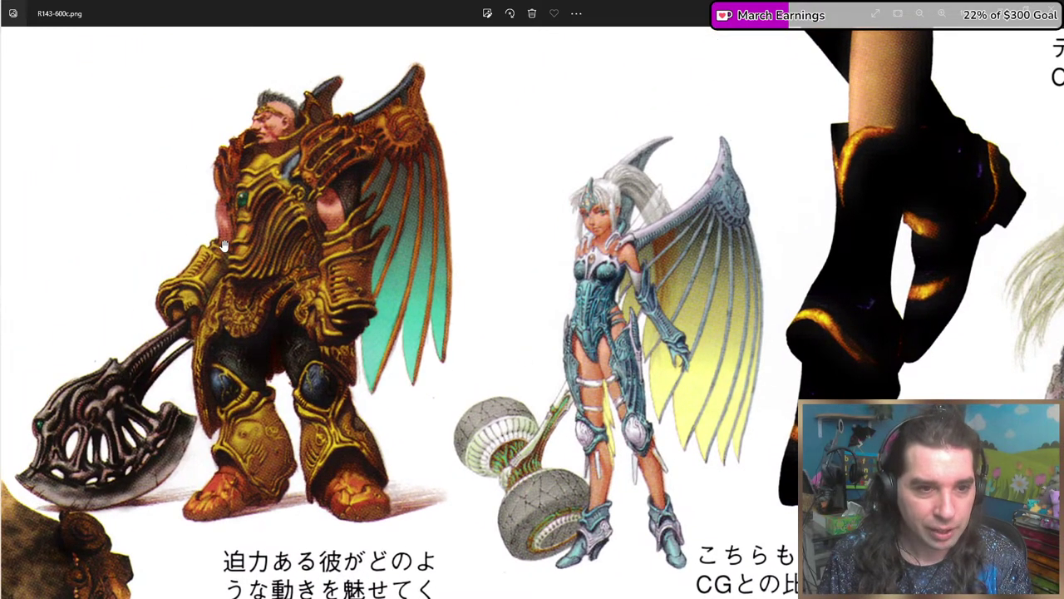
{"action": "left_click_drag", "start_coordinate": [264, 202], "coordinate": [282, 227]}
{"action": "scroll", "coordinate": [274, 226], "scroll_direction": "down", "scroll_amount": 5}
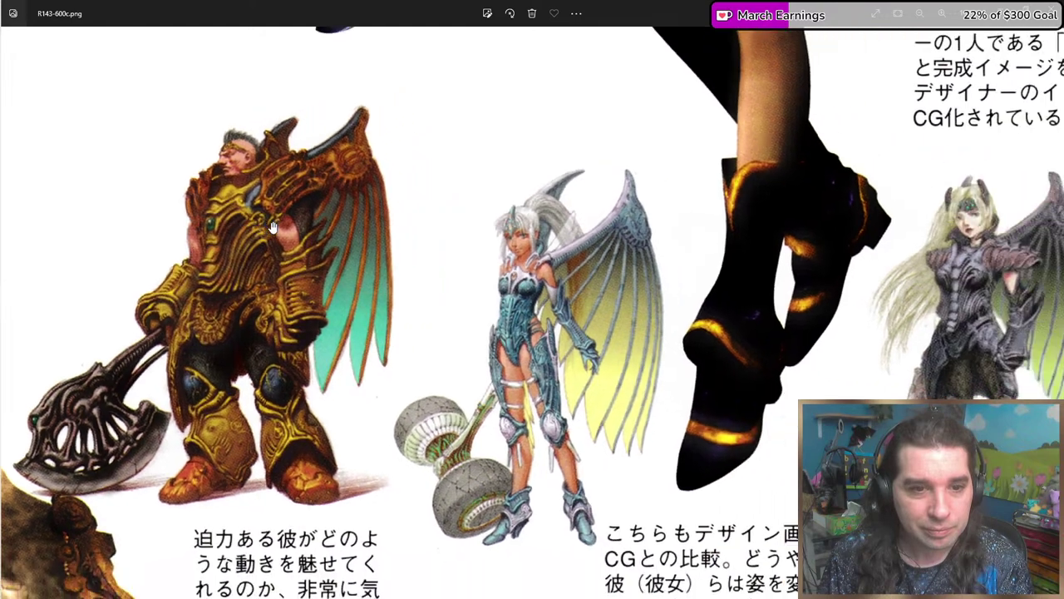
{"action": "scroll", "coordinate": [272, 307], "scroll_direction": "down", "scroll_amount": 5}
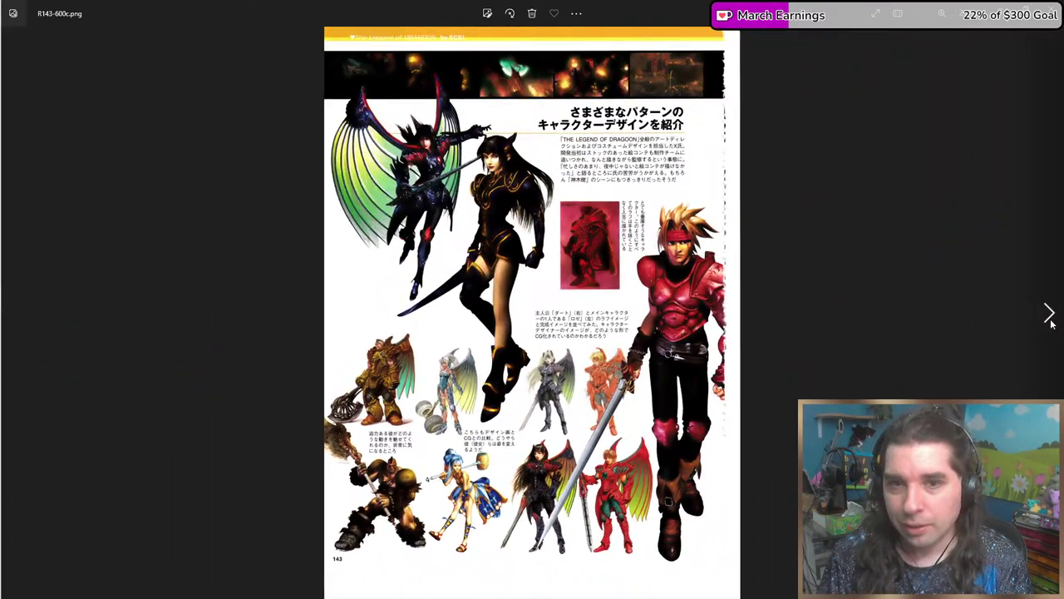
Open the following scan, R144-600c.png, and inspect the green-and-orange helmet render beside its shader spheres.
{"action": "left_click", "coordinate": [1049, 314]}
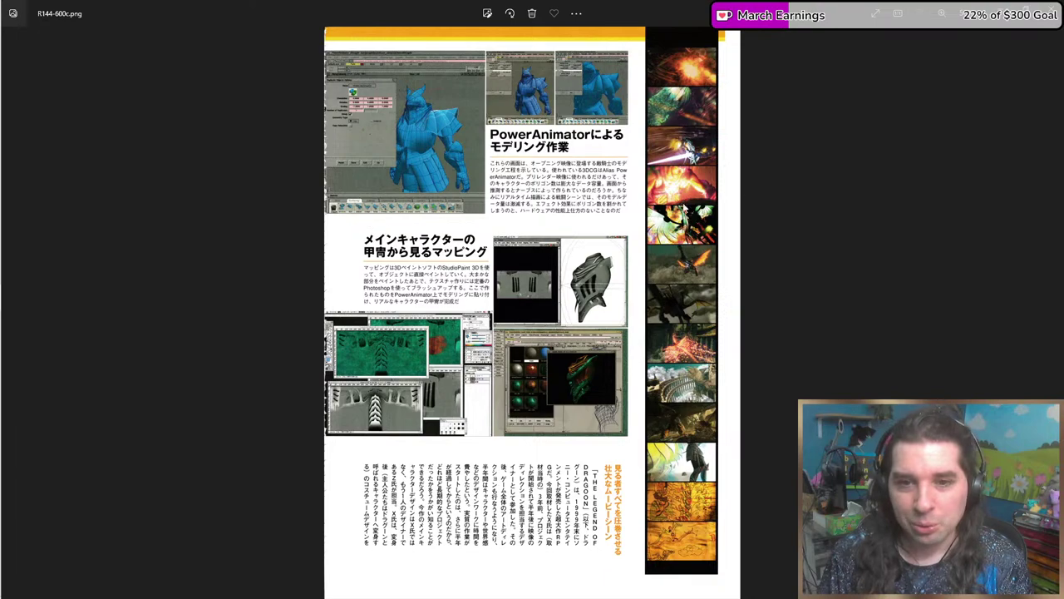
{"action": "scroll", "coordinate": [453, 160], "scroll_direction": "up", "scroll_amount": 4}
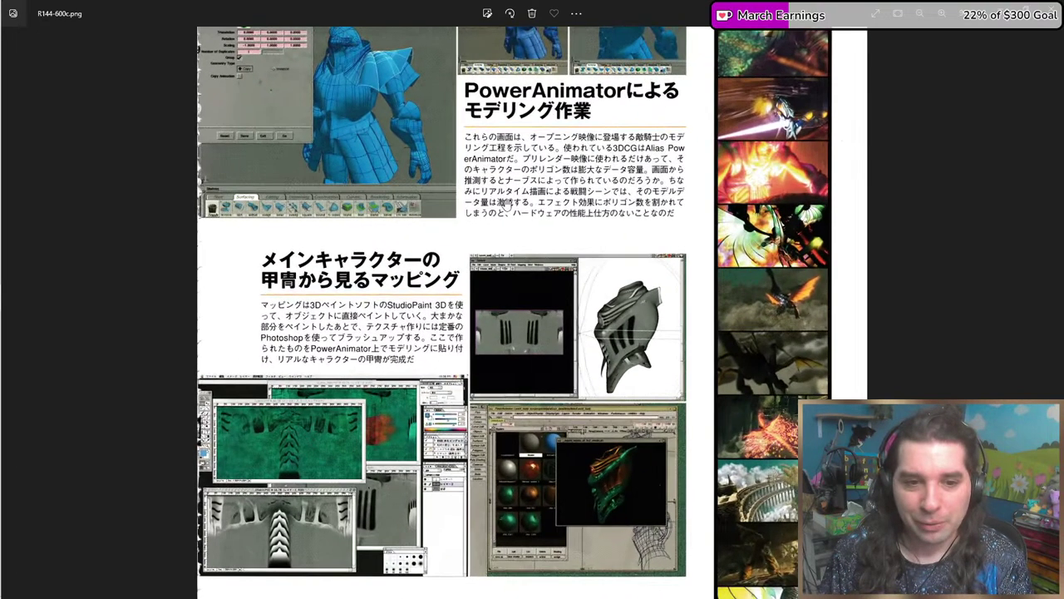
{"action": "scroll", "coordinate": [377, 218], "scroll_direction": "up", "scroll_amount": 3}
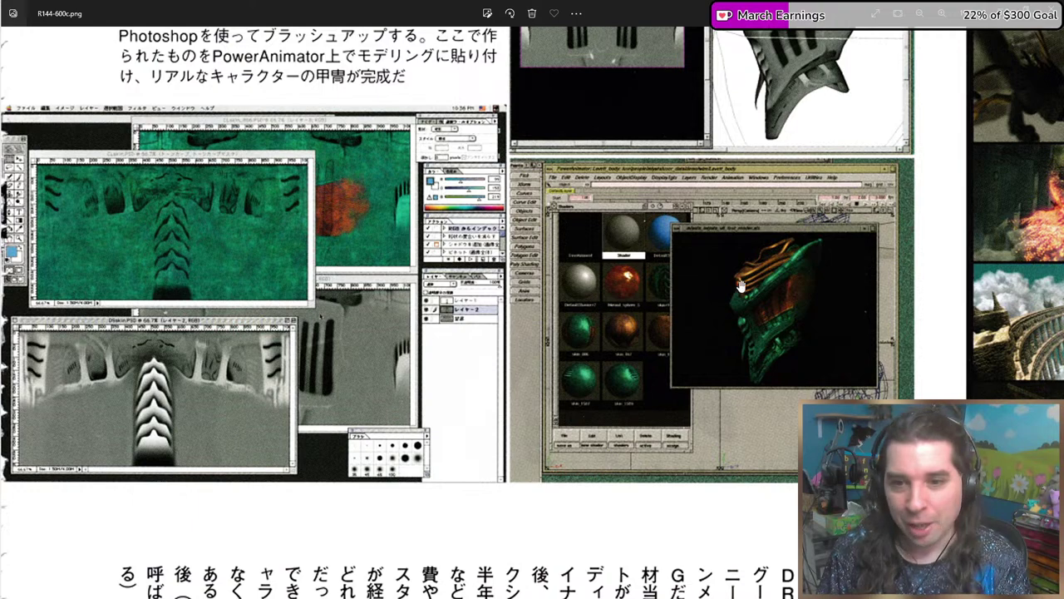
{"action": "scroll", "coordinate": [740, 285], "scroll_direction": "up", "scroll_amount": 4}
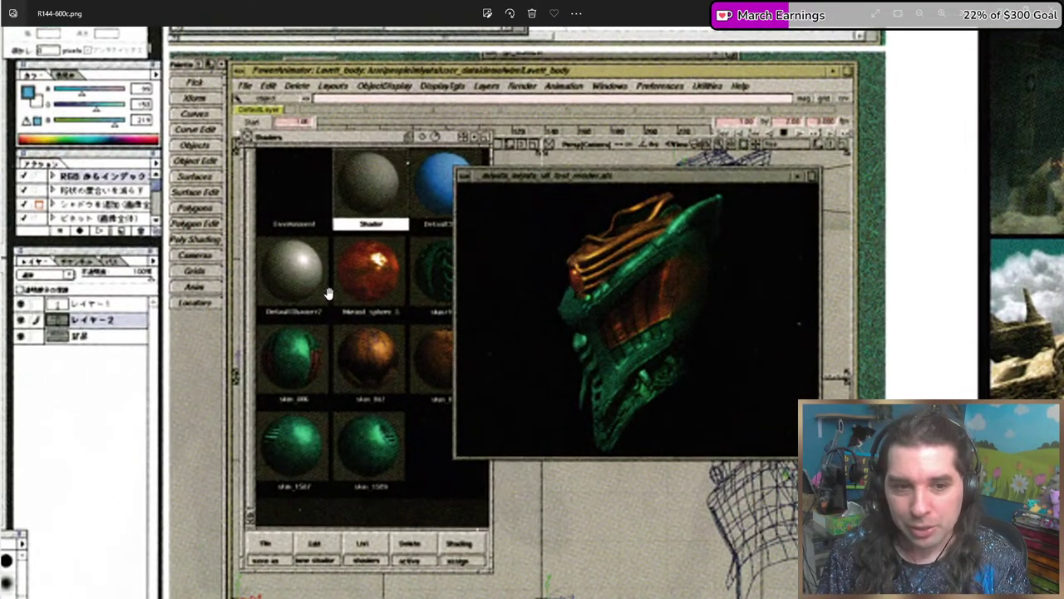
{"action": "scroll", "coordinate": [463, 311], "scroll_direction": "up", "scroll_amount": 4}
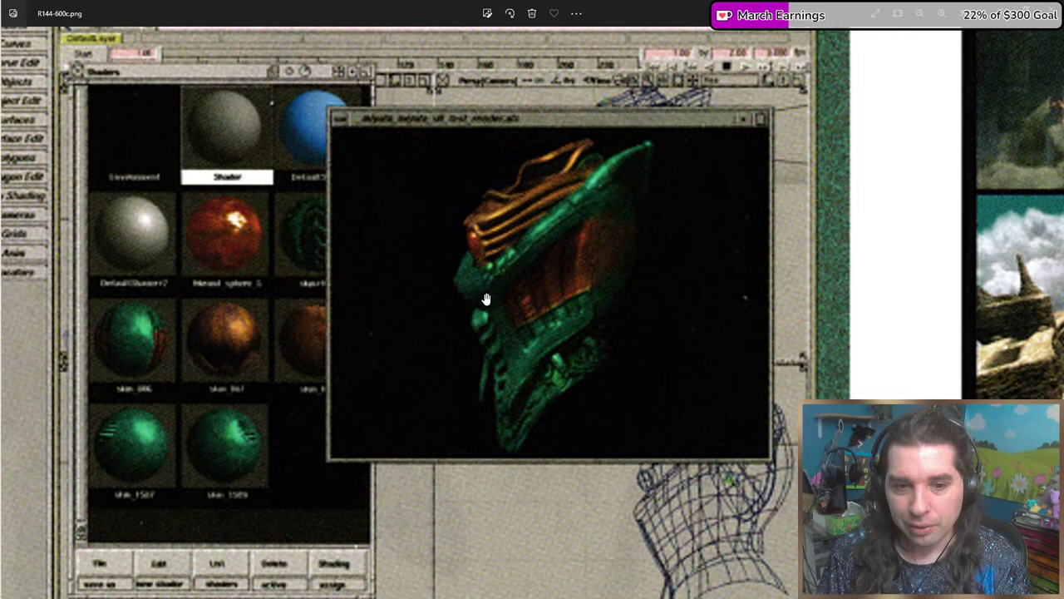
{"action": "left_click_drag", "start_coordinate": [486, 299], "coordinate": [592, 208]}
{"action": "scroll", "coordinate": [573, 230], "scroll_direction": "down", "scroll_amount": 5}
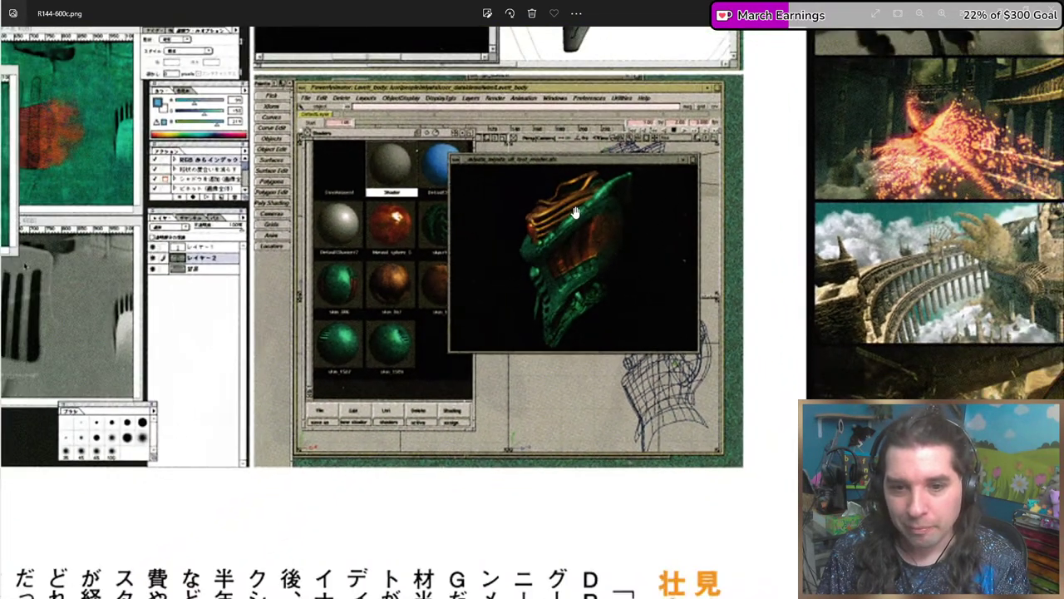
Examine the blue horned knight model in the large PowerAnimator screenshot and its two smaller companion shots.
{"action": "left_click_drag", "start_coordinate": [570, 239], "coordinate": [582, 412]}
{"action": "scroll", "coordinate": [578, 350], "scroll_direction": "down", "scroll_amount": 4}
{"action": "scroll", "coordinate": [713, 375], "scroll_direction": "up", "scroll_amount": 3}
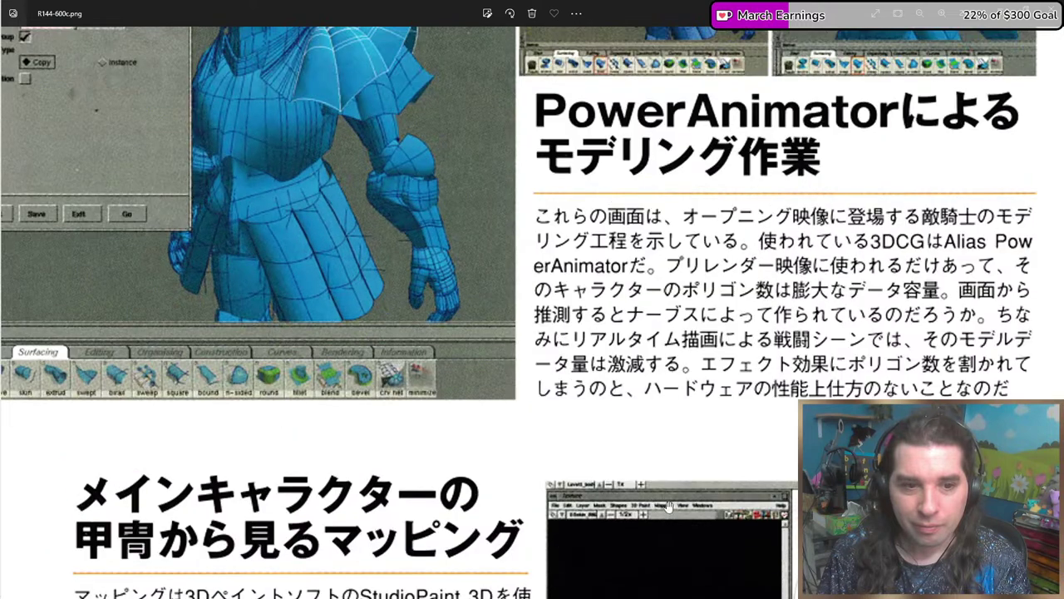
{"action": "left_click_drag", "start_coordinate": [276, 41], "coordinate": [347, 243]}
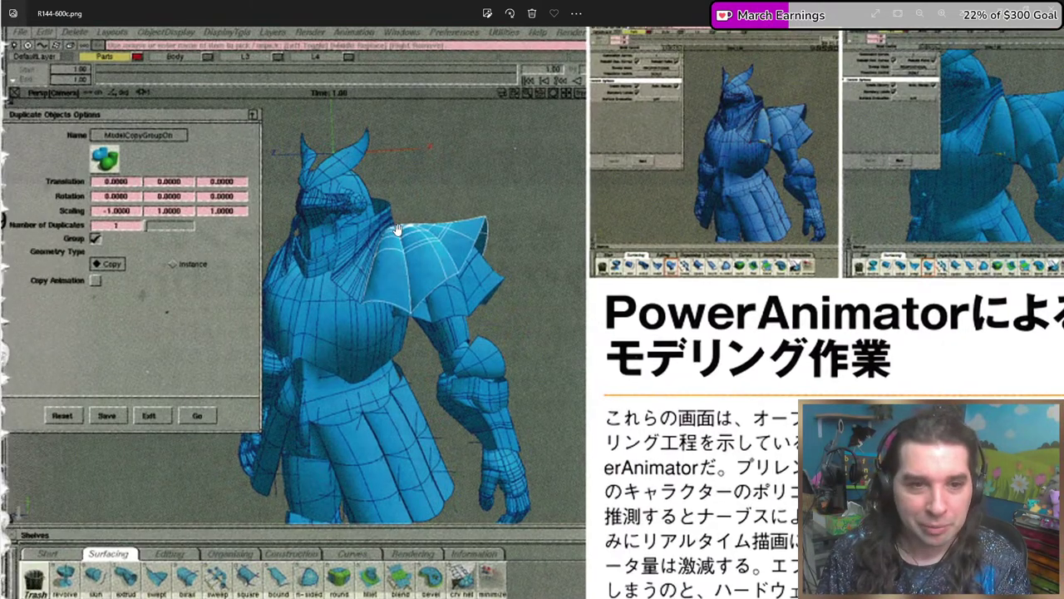
{"action": "left_click_drag", "start_coordinate": [397, 228], "coordinate": [158, 257]}
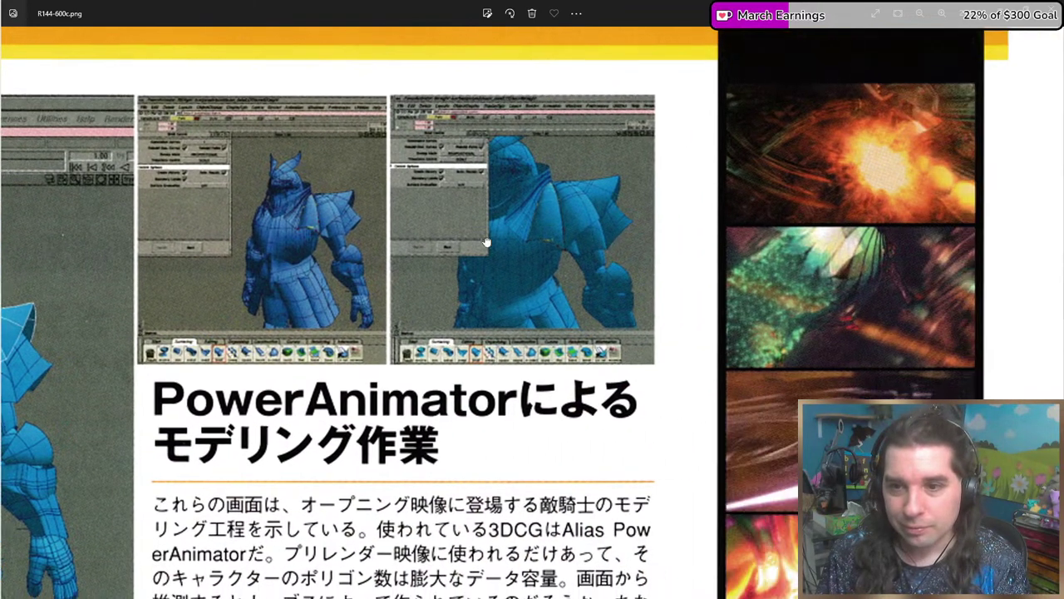
Look through the film-strip movie frames along the page, then the vertical article text about The Legend of Dragoon.
{"action": "scroll", "coordinate": [582, 245], "scroll_direction": "down", "scroll_amount": 8}
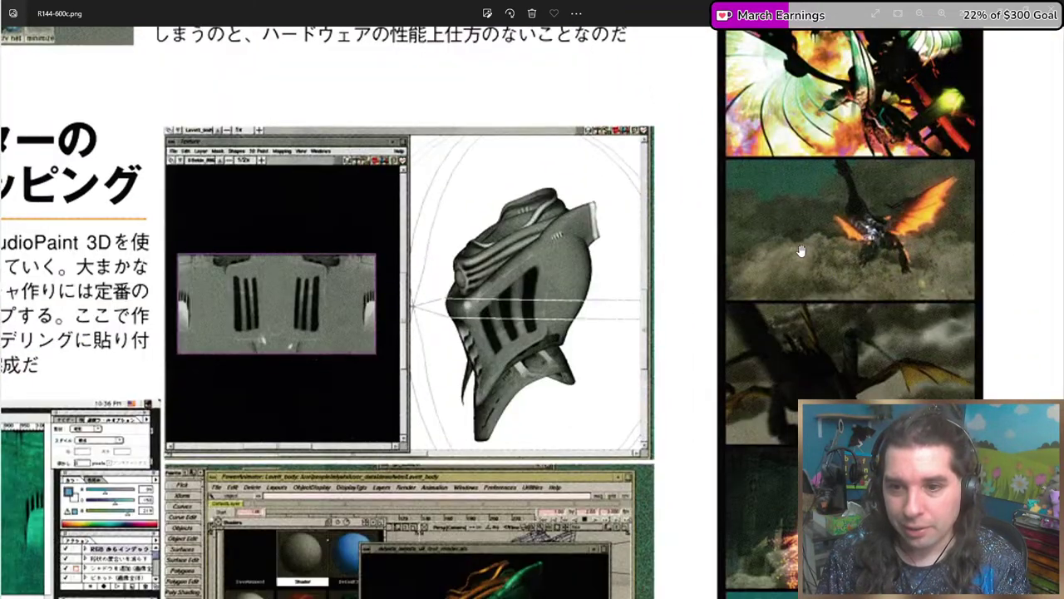
{"action": "scroll", "coordinate": [801, 251], "scroll_direction": "down", "scroll_amount": 4}
{"action": "scroll", "coordinate": [800, 250], "scroll_direction": "up", "scroll_amount": 7}
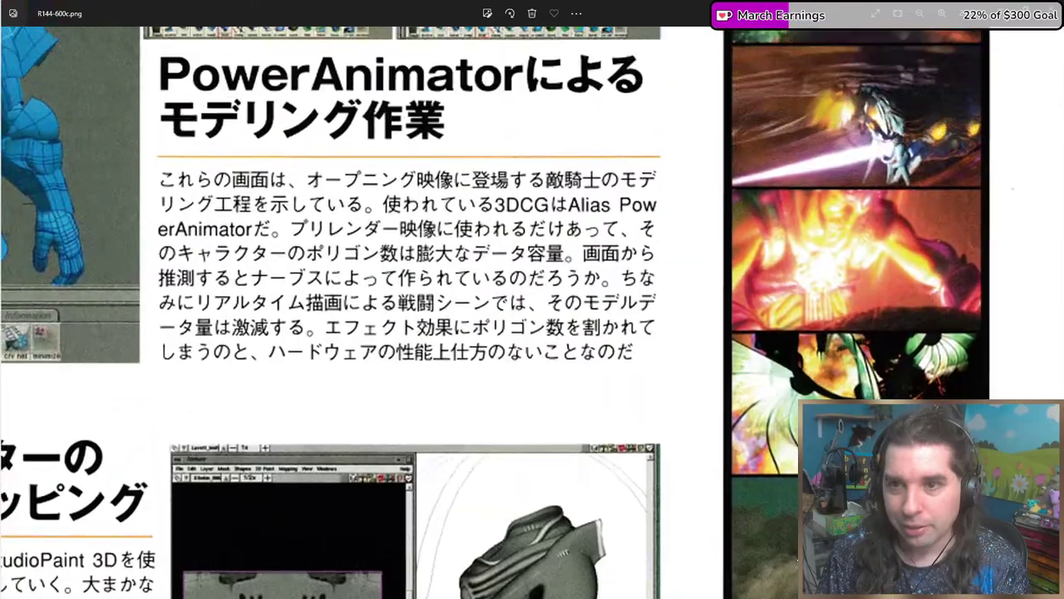
{"action": "scroll", "coordinate": [754, 342], "scroll_direction": "up", "scroll_amount": 1}
{"action": "scroll", "coordinate": [754, 342], "scroll_direction": "down", "scroll_amount": 8}
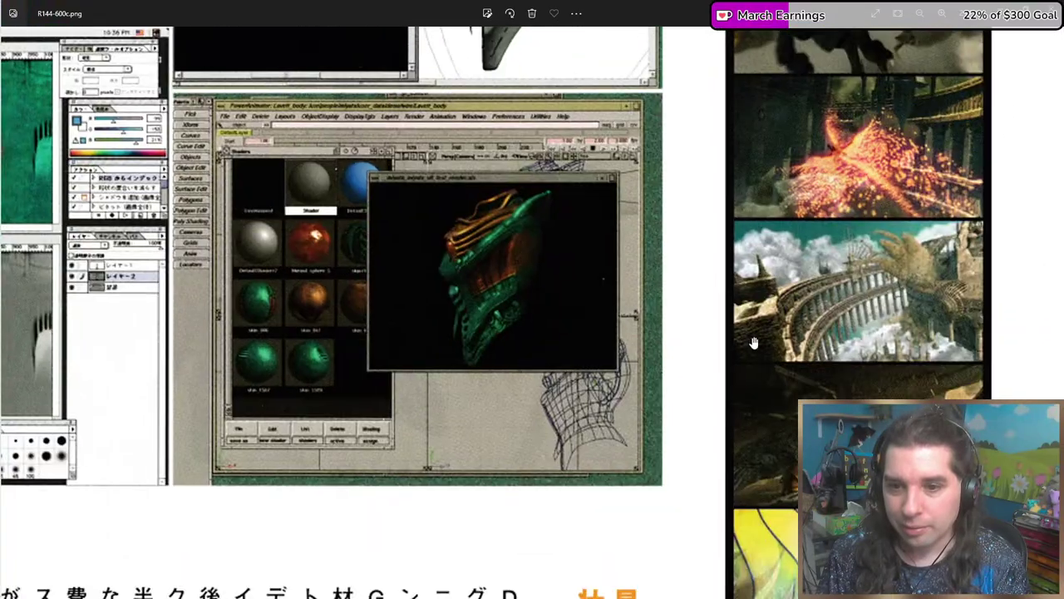
{"action": "scroll", "coordinate": [754, 342], "scroll_direction": "down", "scroll_amount": 5}
{"action": "scroll", "coordinate": [646, 266], "scroll_direction": "up", "scroll_amount": 1}
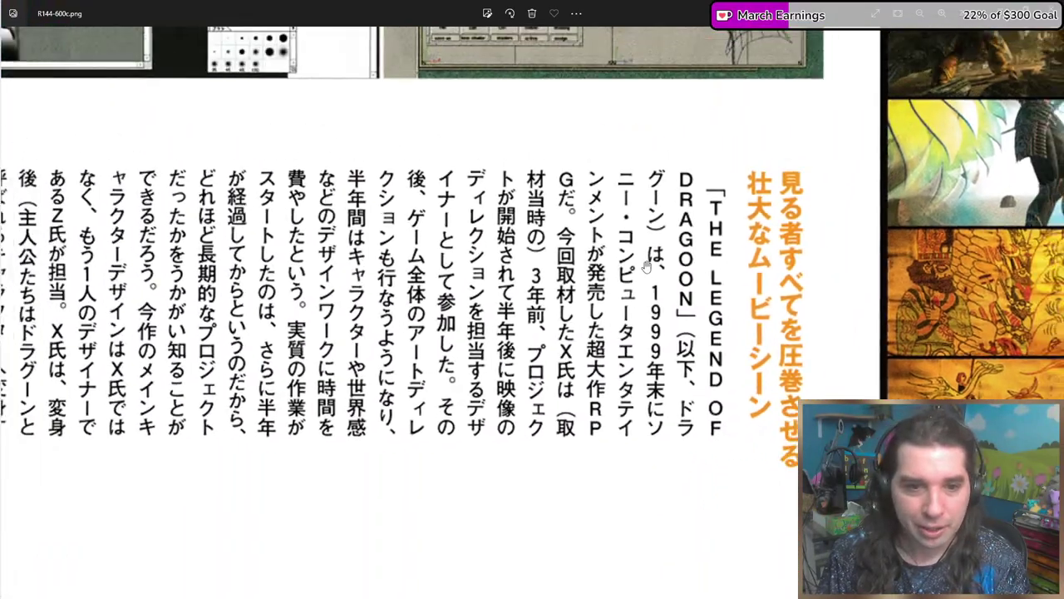
{"action": "scroll", "coordinate": [646, 266], "scroll_direction": "down", "scroll_amount": 3}
Open the following scan, R145-600c.png, and inspect the skeleton motion curve editing screenshots in the middle row.
{"action": "left_click", "coordinate": [1046, 309]}
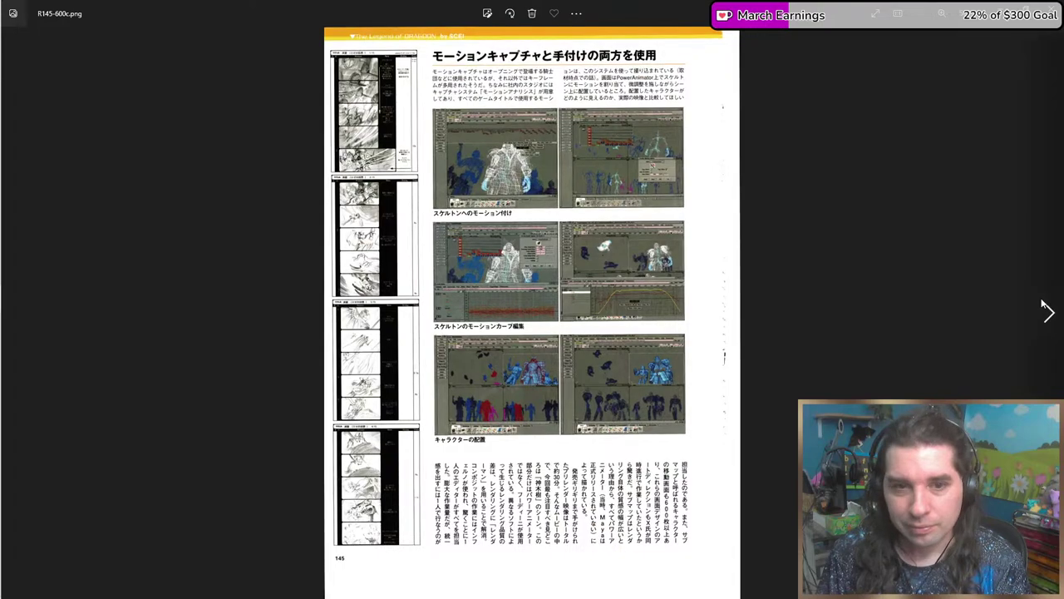
{"action": "scroll", "coordinate": [518, 228], "scroll_direction": "up", "scroll_amount": 4}
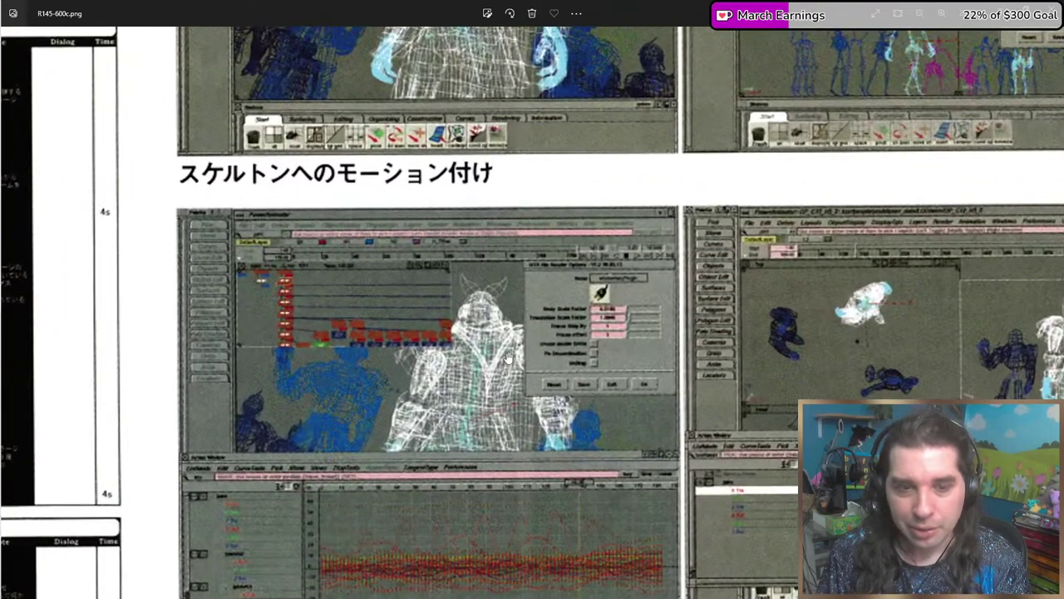
{"action": "left_click_drag", "start_coordinate": [354, 381], "coordinate": [434, 347]}
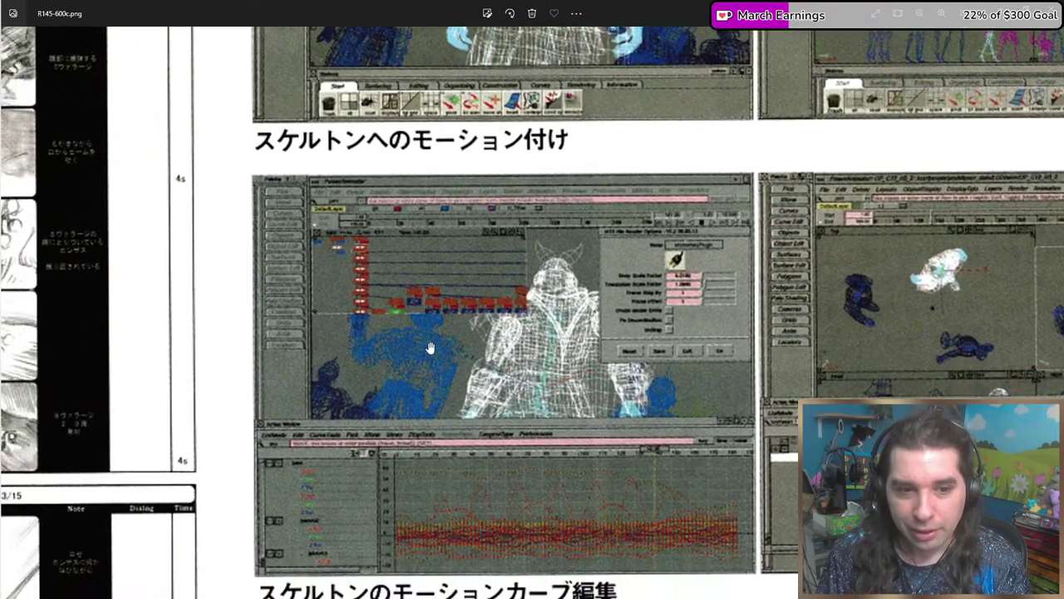
{"action": "scroll", "coordinate": [440, 349], "scroll_direction": "up", "scroll_amount": 1}
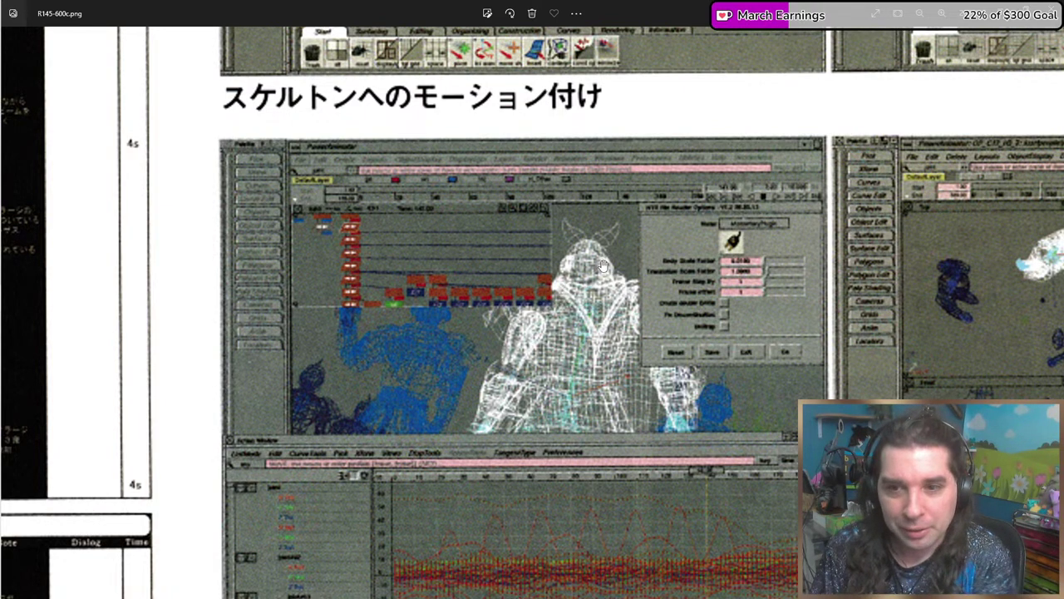
{"action": "scroll", "coordinate": [604, 264], "scroll_direction": "right", "scroll_amount": 5}
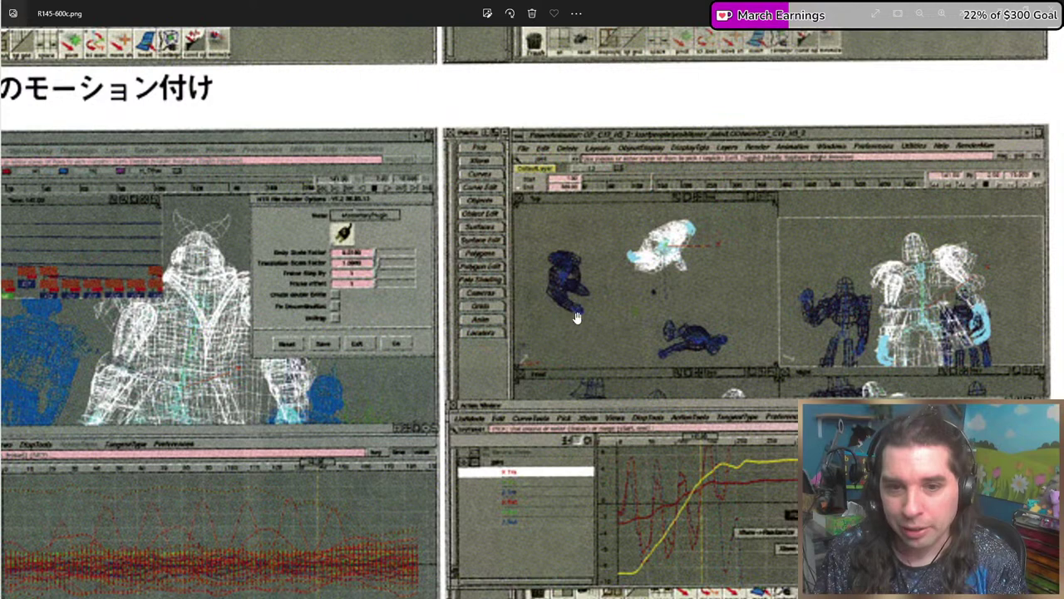
Examine the two character placement screenshots, comparing the wireframe figures with the red, blue and magenta knights.
{"action": "left_click_drag", "start_coordinate": [579, 316], "coordinate": [665, 79]}
{"action": "left_click_drag", "start_coordinate": [611, 300], "coordinate": [561, 131]}
{"action": "left_click_drag", "start_coordinate": [541, 339], "coordinate": [446, 178]}
{"action": "mouse_move", "coordinate": [671, 352]}
{"action": "left_mouse_down"}
{"action": "mouse_move", "coordinate": [623, 310]}
{"action": "mouse_move", "coordinate": [574, 300]}
{"action": "mouse_move", "coordinate": [629, 232]}
{"action": "left_mouse_up"}
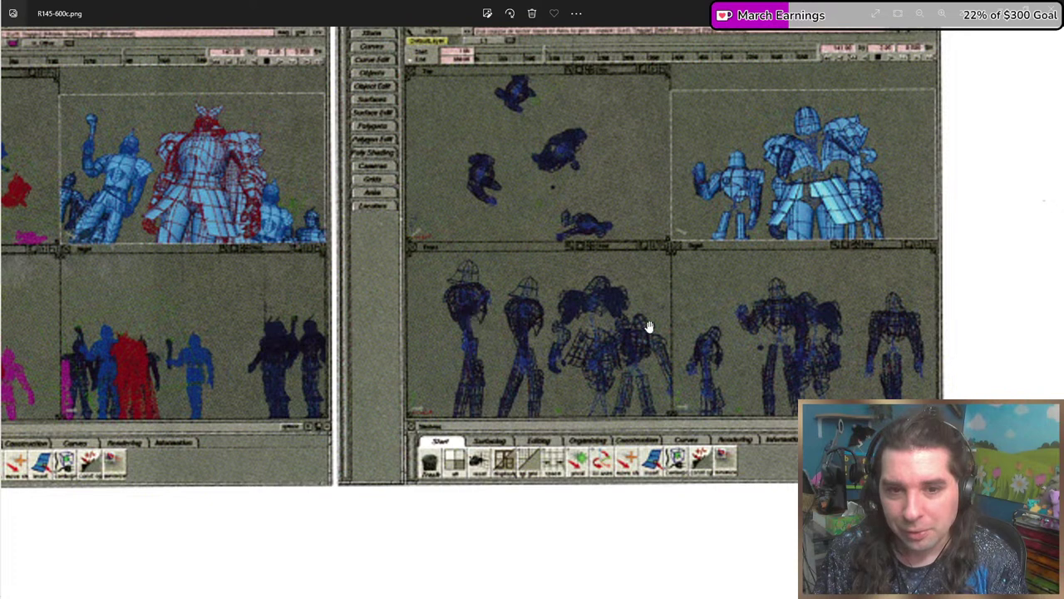
{"action": "left_click_drag", "start_coordinate": [605, 332], "coordinate": [904, 330]}
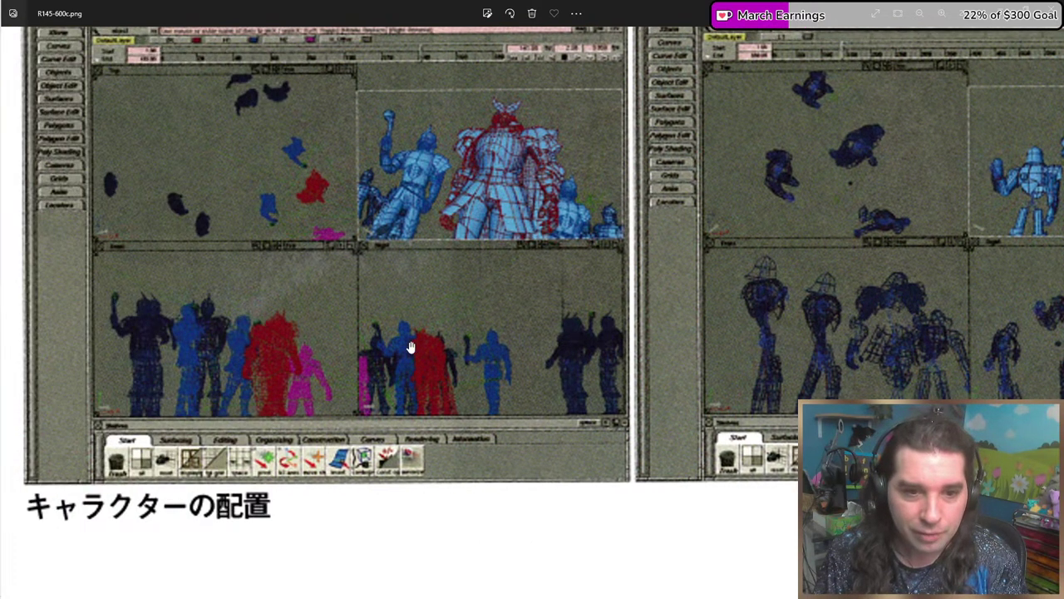
{"action": "left_click_drag", "start_coordinate": [410, 347], "coordinate": [560, 352]}
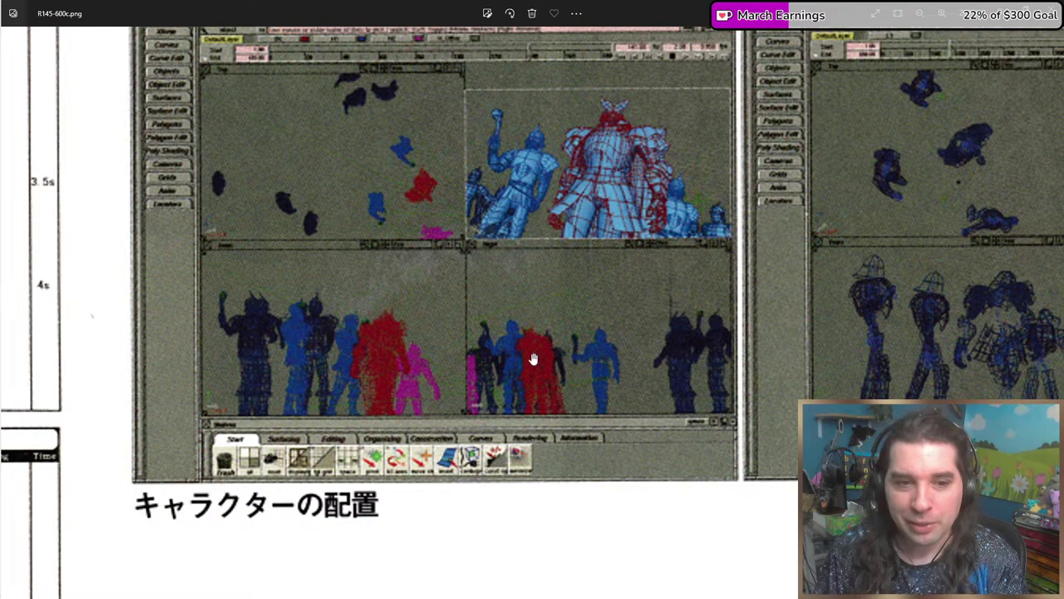
Inspect the red-and-blue horned knight up close, then the white wireframe knight in the first motion screenshot, finishing on the page overview.
{"action": "left_click_drag", "start_coordinate": [358, 240], "coordinate": [352, 289]}
{"action": "left_click_drag", "start_coordinate": [373, 246], "coordinate": [433, 345]}
{"action": "scroll", "coordinate": [557, 303], "scroll_direction": "up", "scroll_amount": 2}
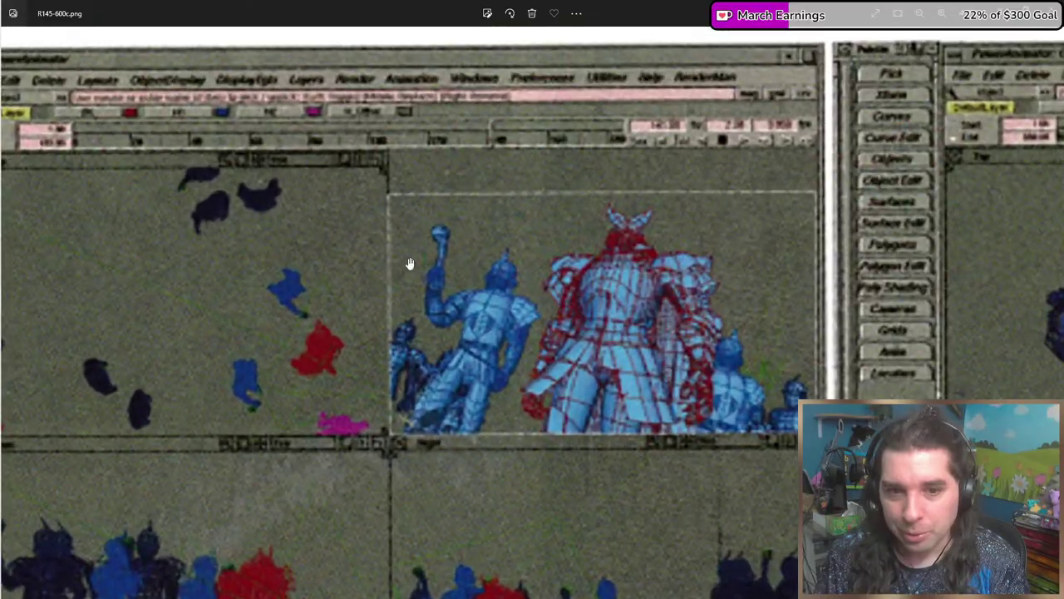
{"action": "scroll", "coordinate": [504, 248], "scroll_direction": "up", "scroll_amount": 5}
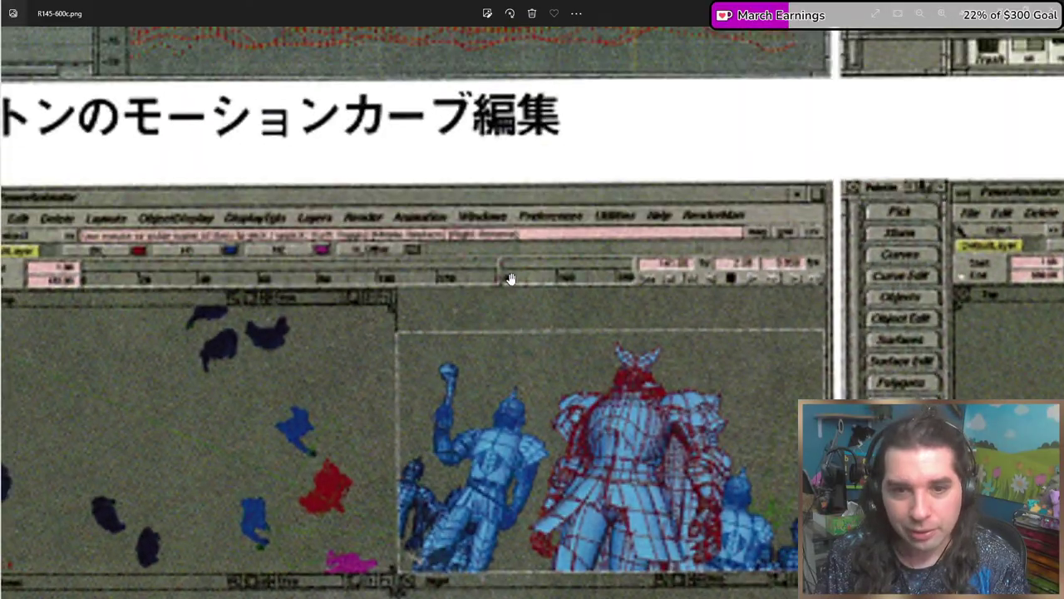
{"action": "scroll", "coordinate": [488, 297], "scroll_direction": "down", "scroll_amount": 3}
{"action": "scroll", "coordinate": [449, 325], "scroll_direction": "up", "scroll_amount": 4}
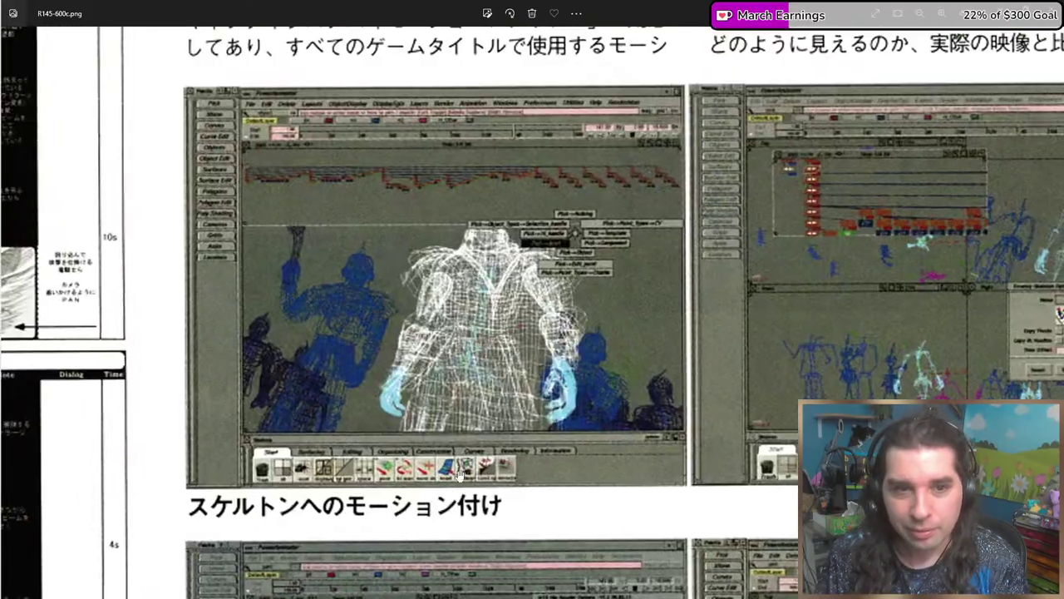
{"action": "scroll", "coordinate": [408, 350], "scroll_direction": "down", "scroll_amount": 1}
{"action": "scroll", "coordinate": [408, 350], "scroll_direction": "down", "scroll_amount": 2}
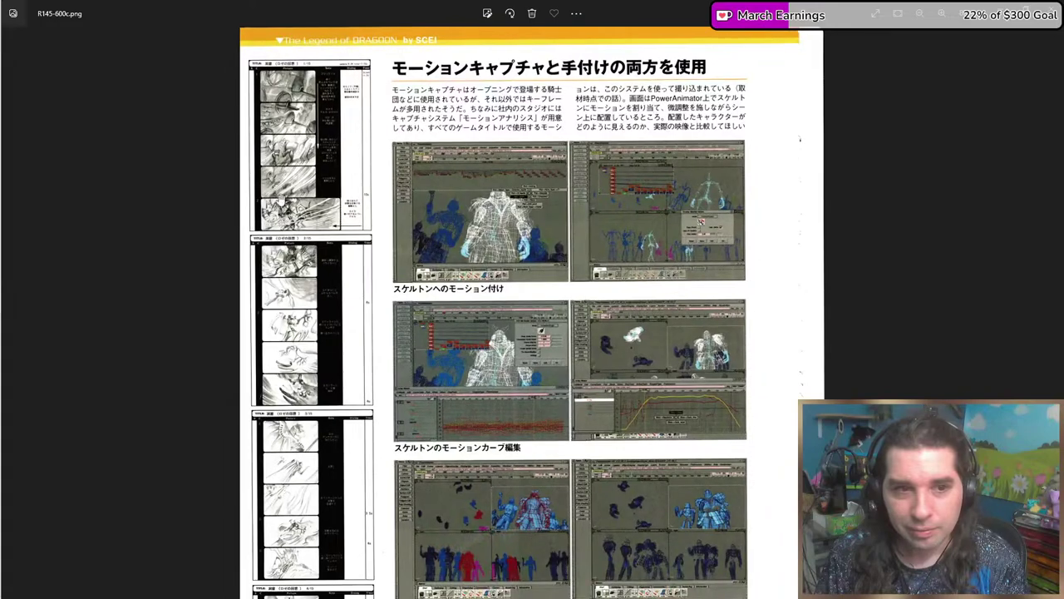
Study storyboard sheet 1/15 of Rose's flashback, from the opening wall drawings to the panning attack panel.
{"action": "scroll", "coordinate": [548, 182], "scroll_direction": "up", "scroll_amount": 5}
{"action": "scroll", "coordinate": [347, 263], "scroll_direction": "up", "scroll_amount": 5}
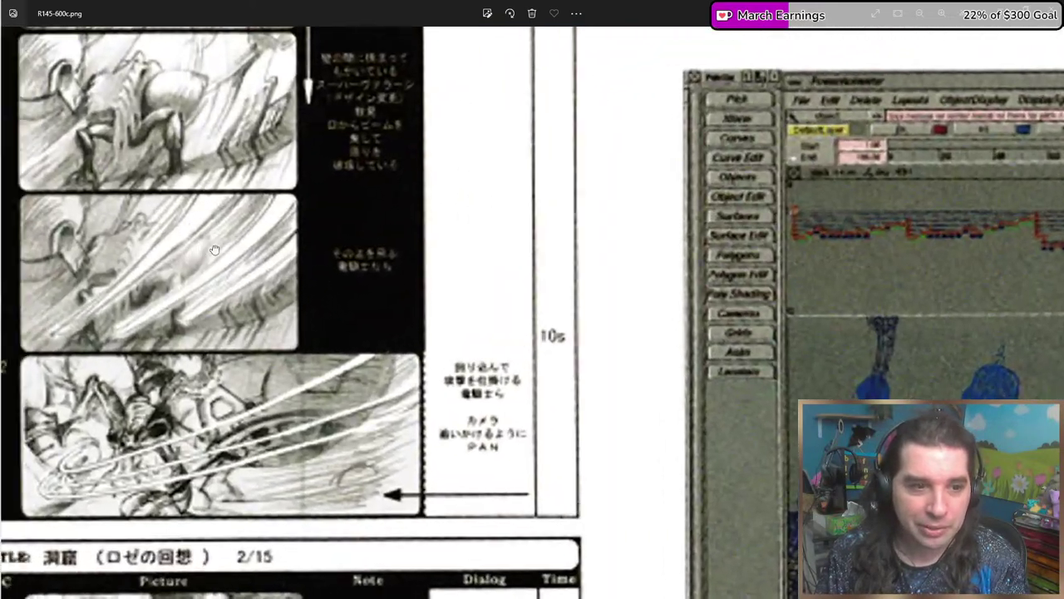
{"action": "scroll", "coordinate": [212, 296], "scroll_direction": "down", "scroll_amount": 1}
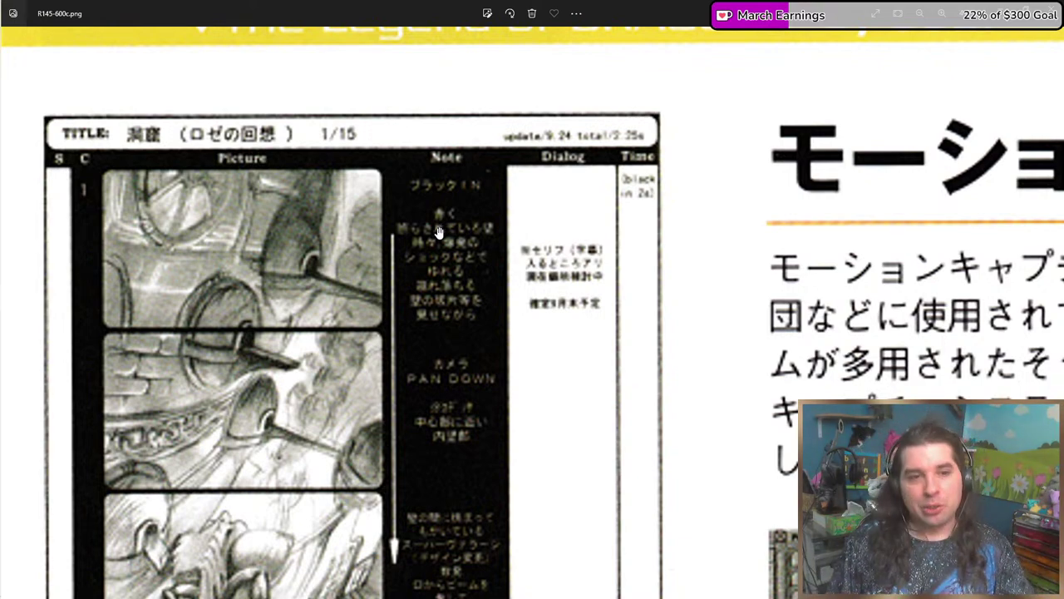
{"action": "scroll", "coordinate": [330, 305], "scroll_direction": "down", "scroll_amount": 5}
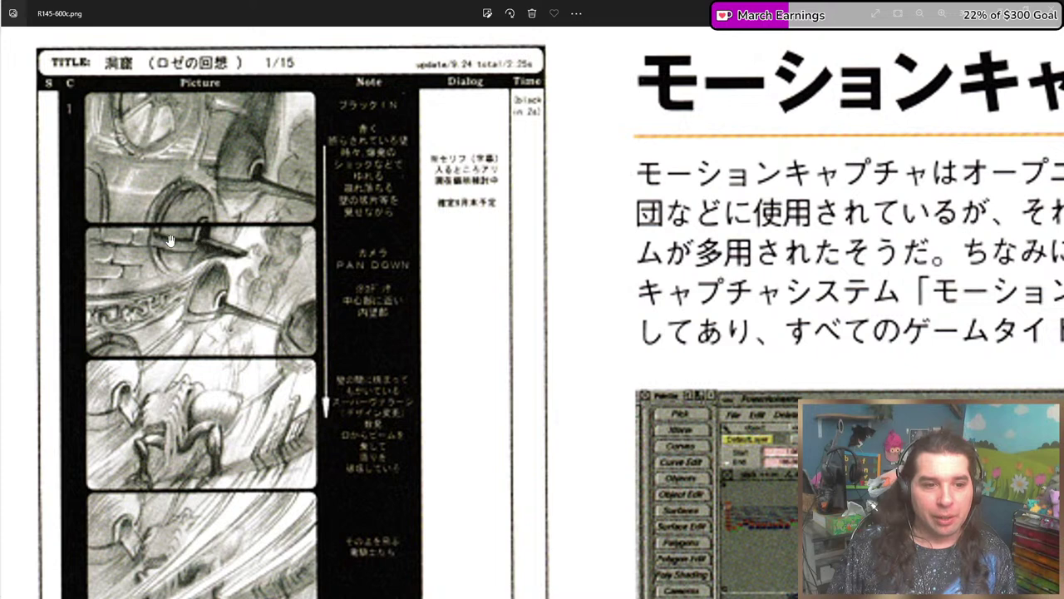
{"action": "scroll", "coordinate": [169, 240], "scroll_direction": "down", "scroll_amount": 1}
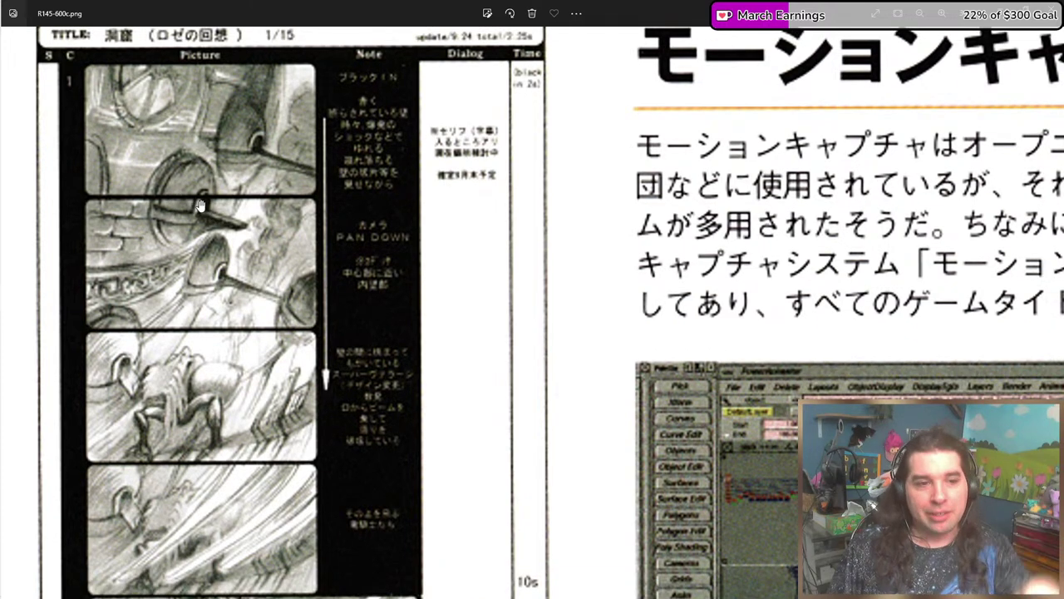
{"action": "scroll", "coordinate": [198, 254], "scroll_direction": "down", "scroll_amount": 3}
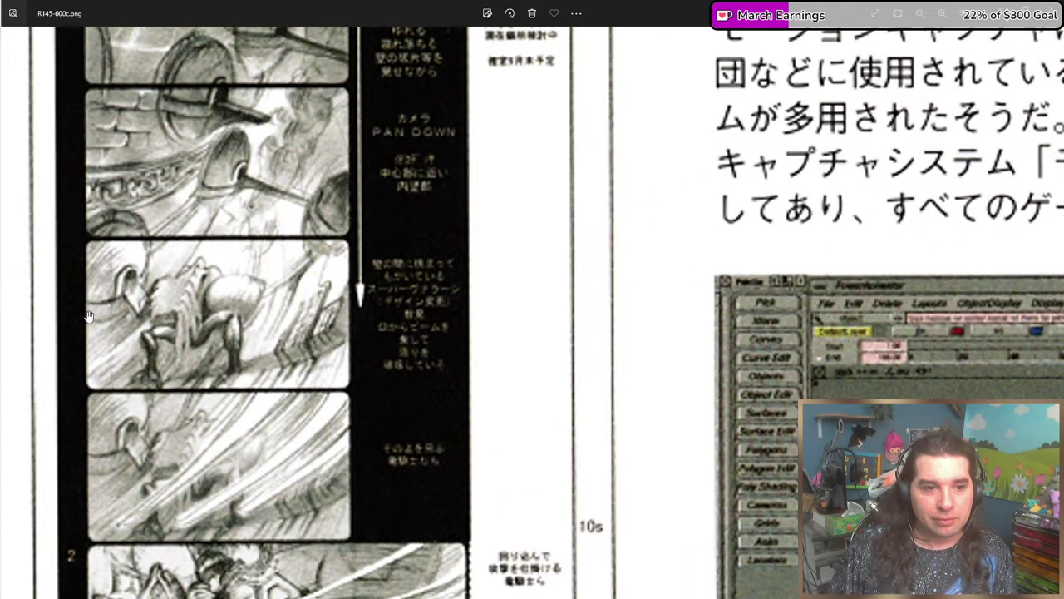
{"action": "scroll", "coordinate": [273, 228], "scroll_direction": "up", "scroll_amount": 2}
{"action": "scroll", "coordinate": [273, 228], "scroll_direction": "down", "scroll_amount": 6}
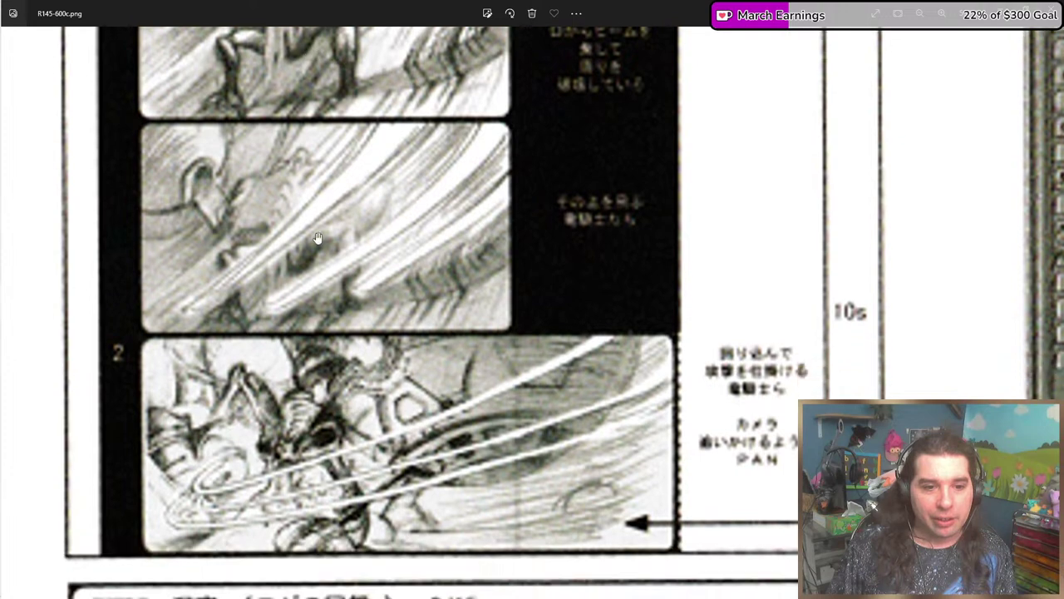
Read on through storyboard sheets 2/15 and 3/15 of Rose's flashback, down to panel 6 of the spiky-haired fighter clinging on.
{"action": "scroll", "coordinate": [333, 127], "scroll_direction": "down", "scroll_amount": 5}
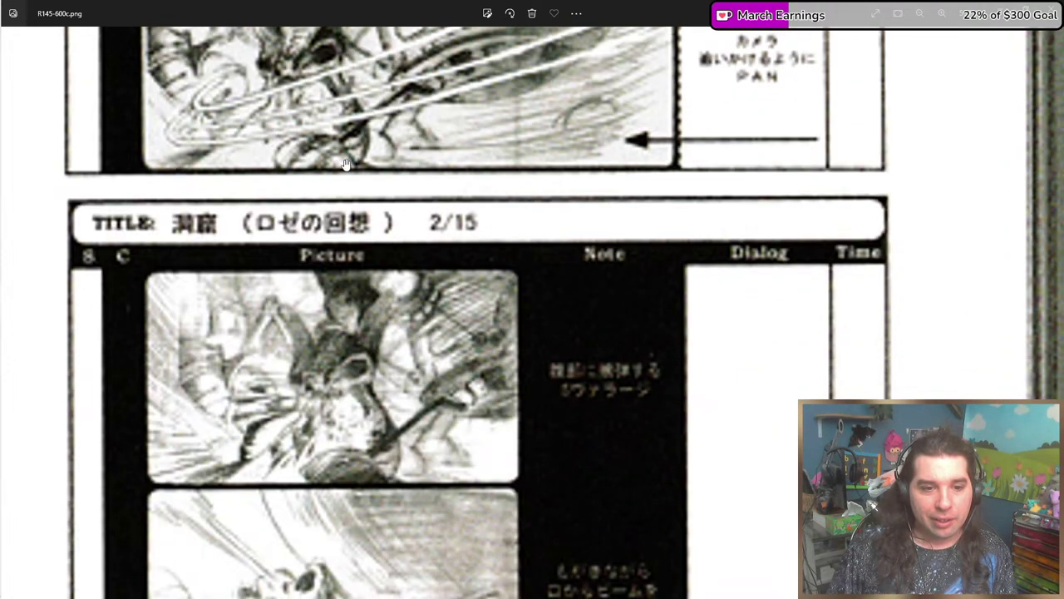
{"action": "scroll", "coordinate": [324, 335], "scroll_direction": "down", "scroll_amount": 2}
{"action": "scroll", "coordinate": [325, 335], "scroll_direction": "down", "scroll_amount": 5}
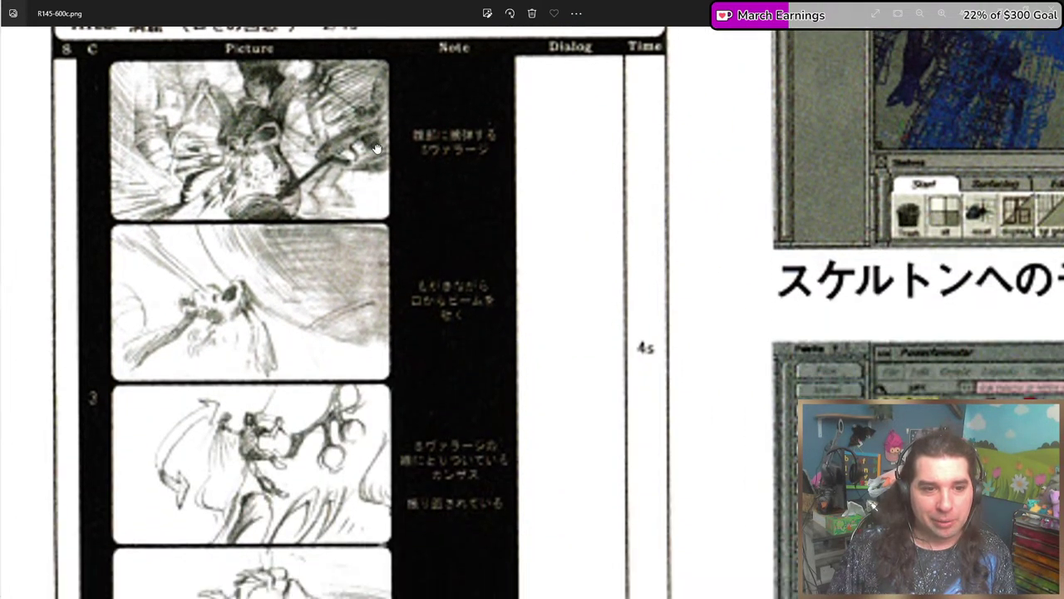
{"action": "scroll", "coordinate": [319, 241], "scroll_direction": "down", "scroll_amount": 9}
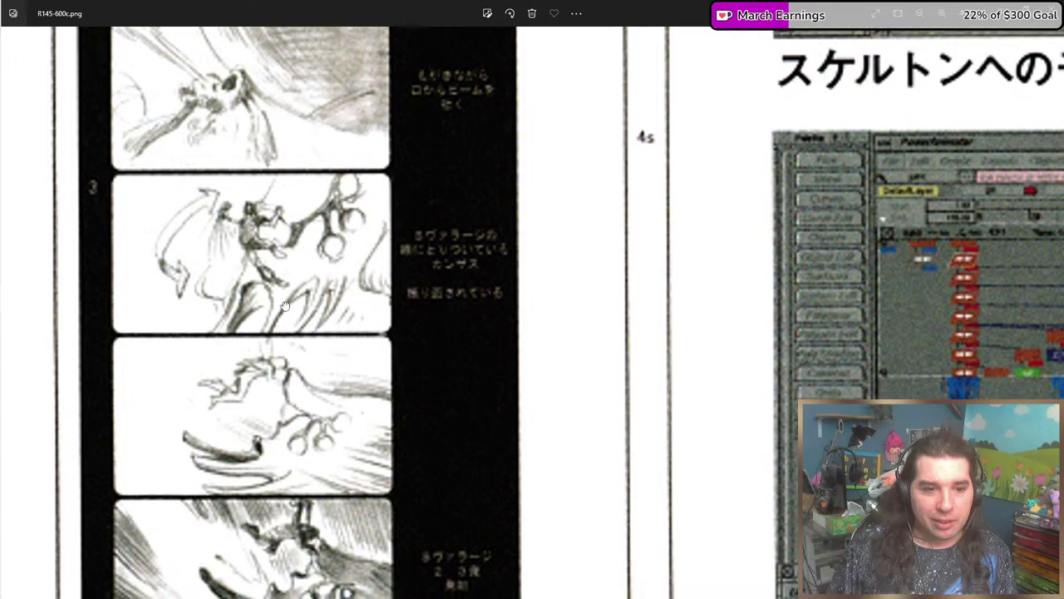
{"action": "scroll", "coordinate": [329, 161], "scroll_direction": "down", "scroll_amount": 8}
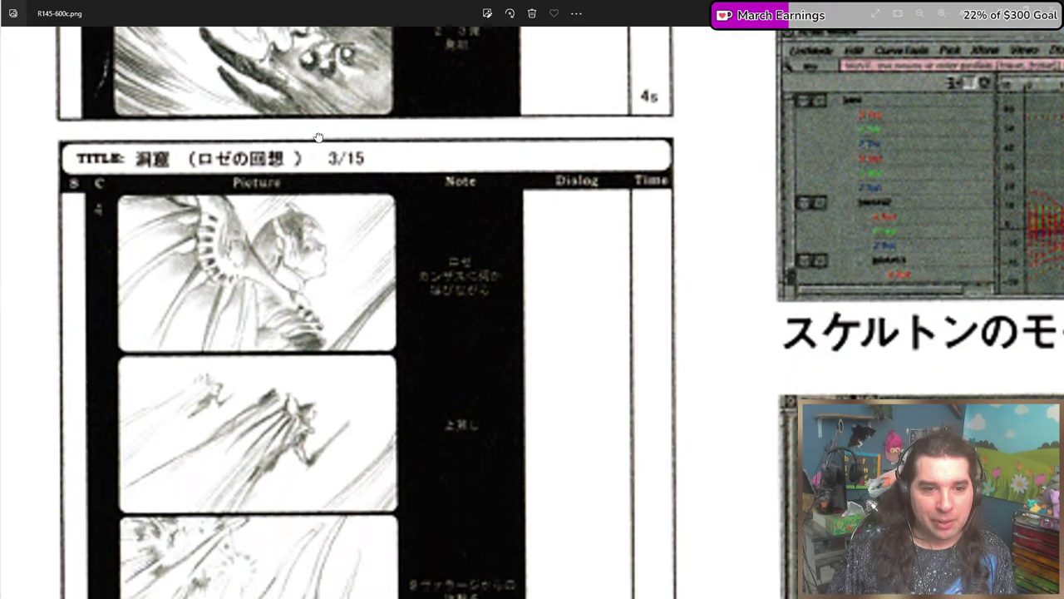
{"action": "scroll", "coordinate": [273, 169], "scroll_direction": "down", "scroll_amount": 2}
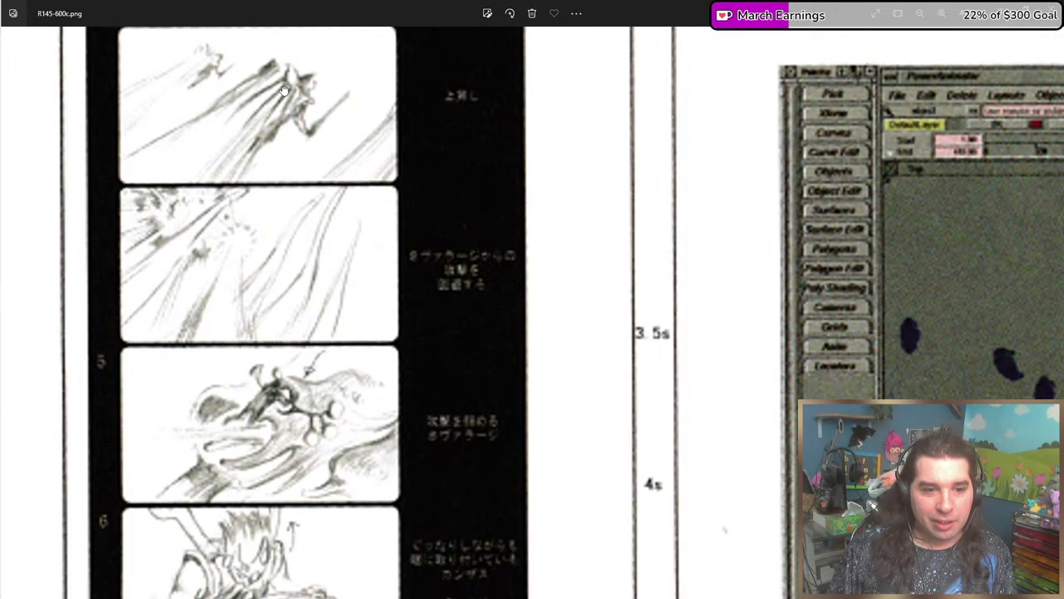
{"action": "scroll", "coordinate": [260, 302], "scroll_direction": "down", "scroll_amount": 5}
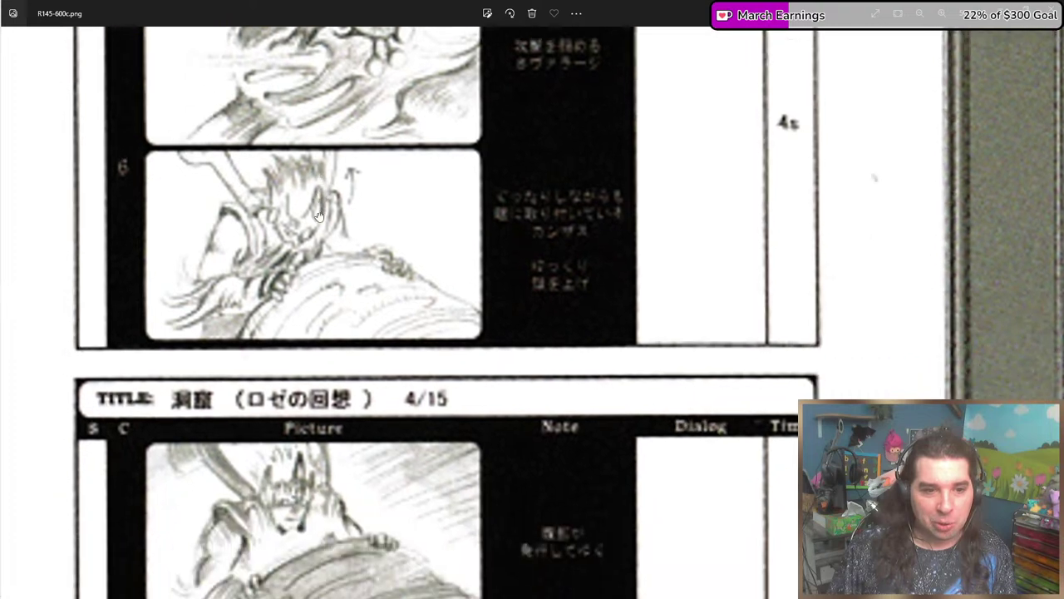
Go back to sheet 1/15 and re-examine the crouching creature's panel and the panning attack panel.
{"action": "scroll", "coordinate": [337, 499], "scroll_direction": "up", "scroll_amount": 4}
{"action": "scroll", "coordinate": [336, 499], "scroll_direction": "up", "scroll_amount": 20}
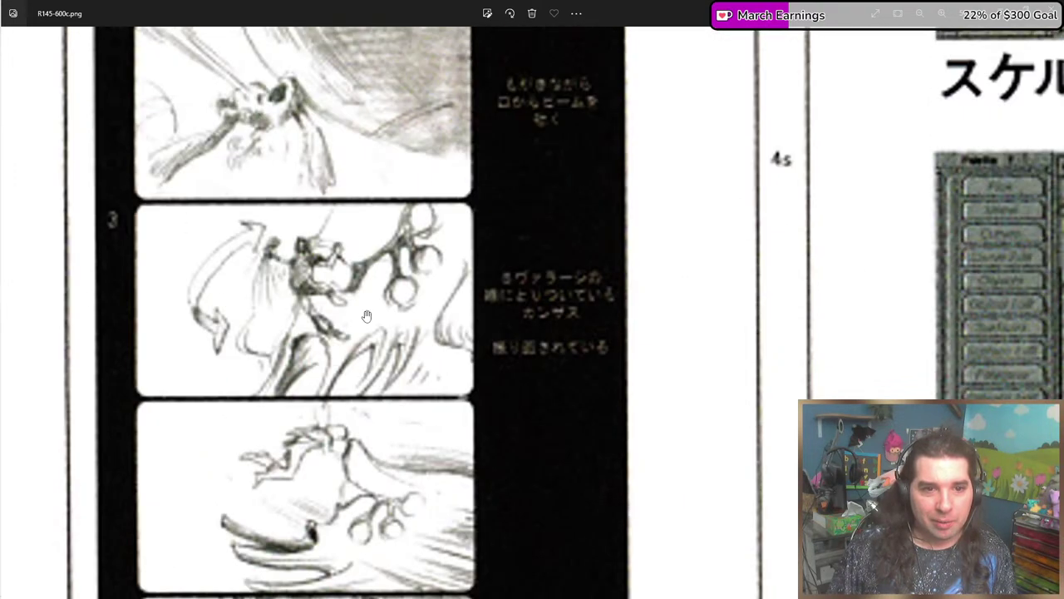
{"action": "scroll", "coordinate": [378, 363], "scroll_direction": "up", "scroll_amount": 4}
{"action": "scroll", "coordinate": [289, 391], "scroll_direction": "up", "scroll_amount": 5}
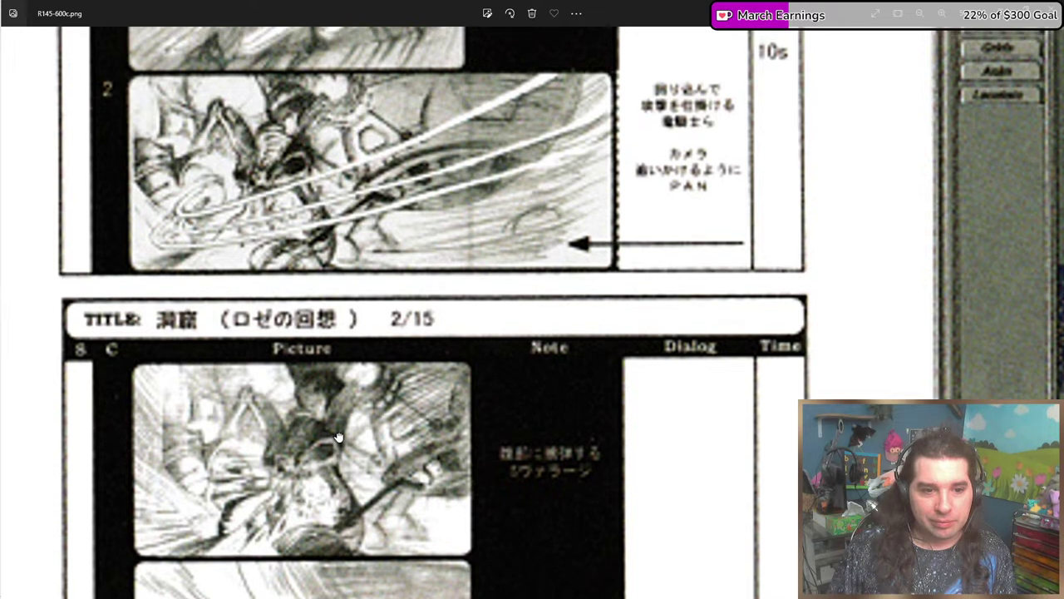
{"action": "scroll", "coordinate": [337, 432], "scroll_direction": "up", "scroll_amount": 6}
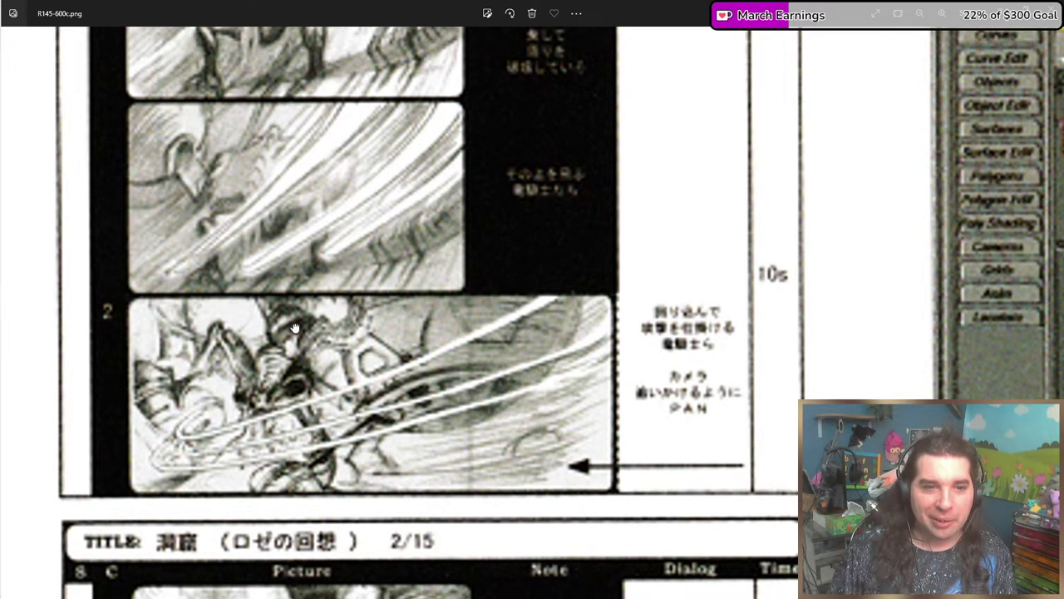
{"action": "scroll", "coordinate": [295, 328], "scroll_direction": "up", "scroll_amount": 7}
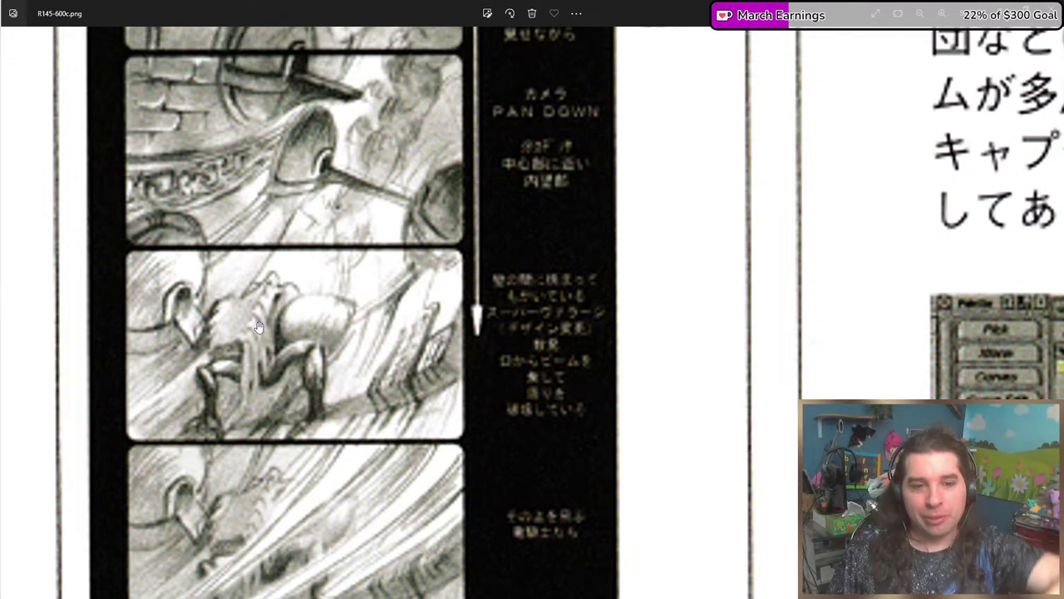
{"action": "scroll", "coordinate": [300, 390], "scroll_direction": "down", "scroll_amount": 1}
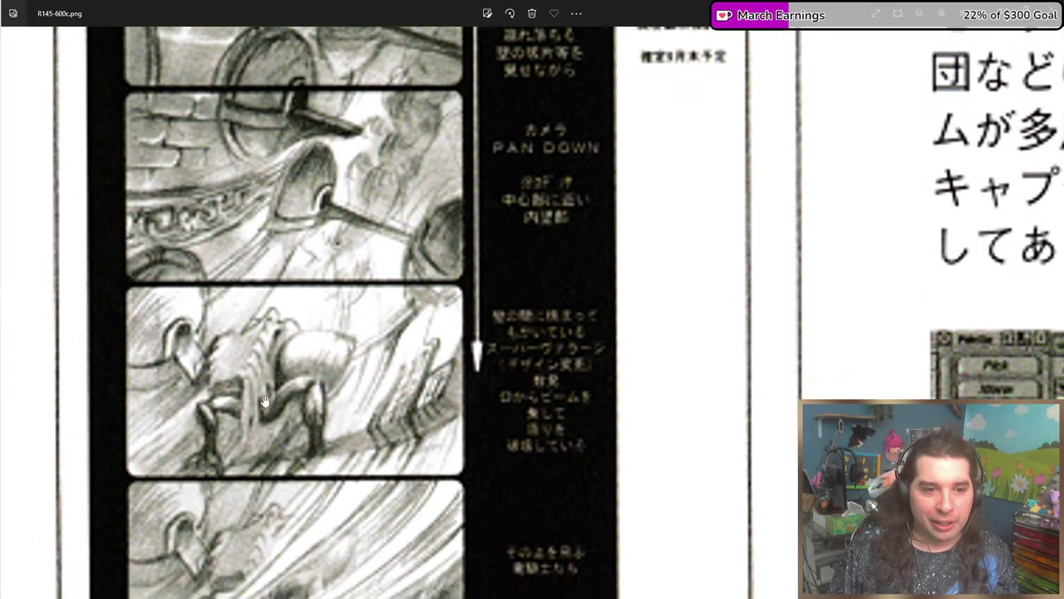
{"action": "scroll", "coordinate": [266, 416], "scroll_direction": "up", "scroll_amount": 1}
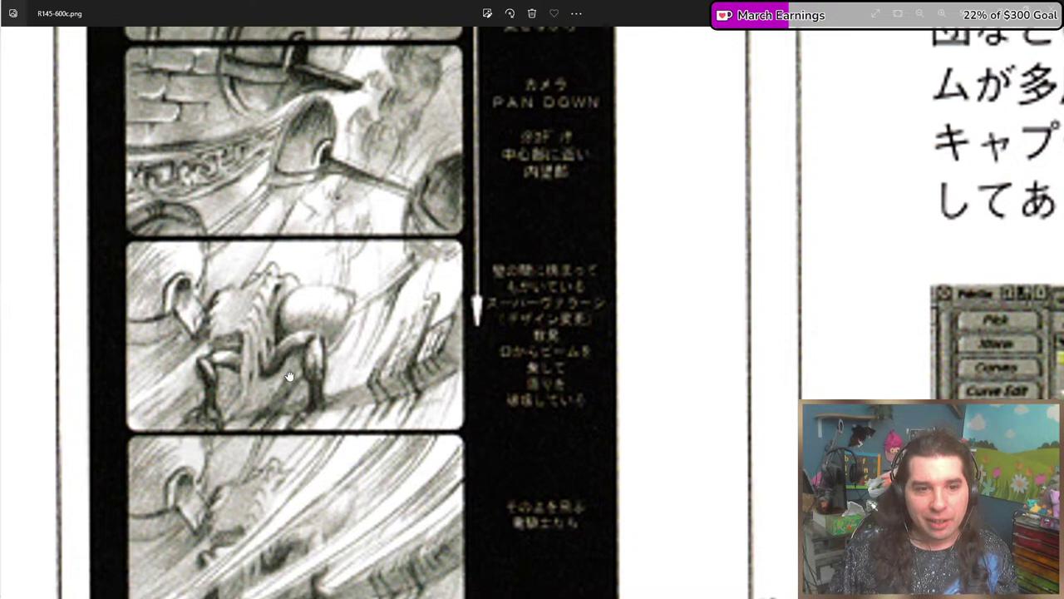
{"action": "scroll", "coordinate": [299, 374], "scroll_direction": "down", "scroll_amount": 5}
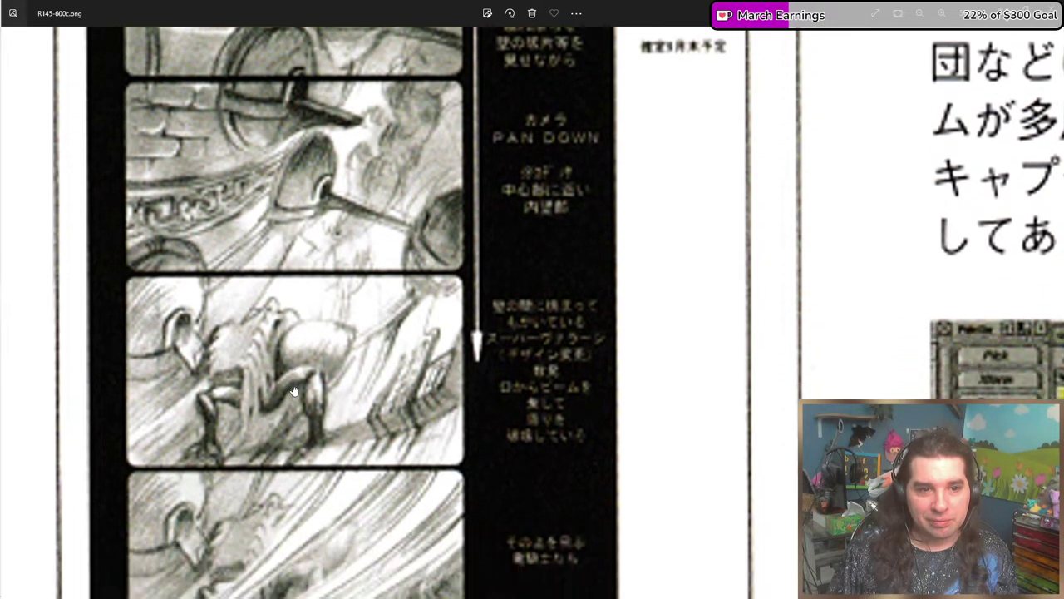
Follow the storyboards down to the explosion panels ending sheet 4/15, finishing on the whole-page overview.
{"action": "scroll", "coordinate": [306, 314], "scroll_direction": "down", "scroll_amount": 10}
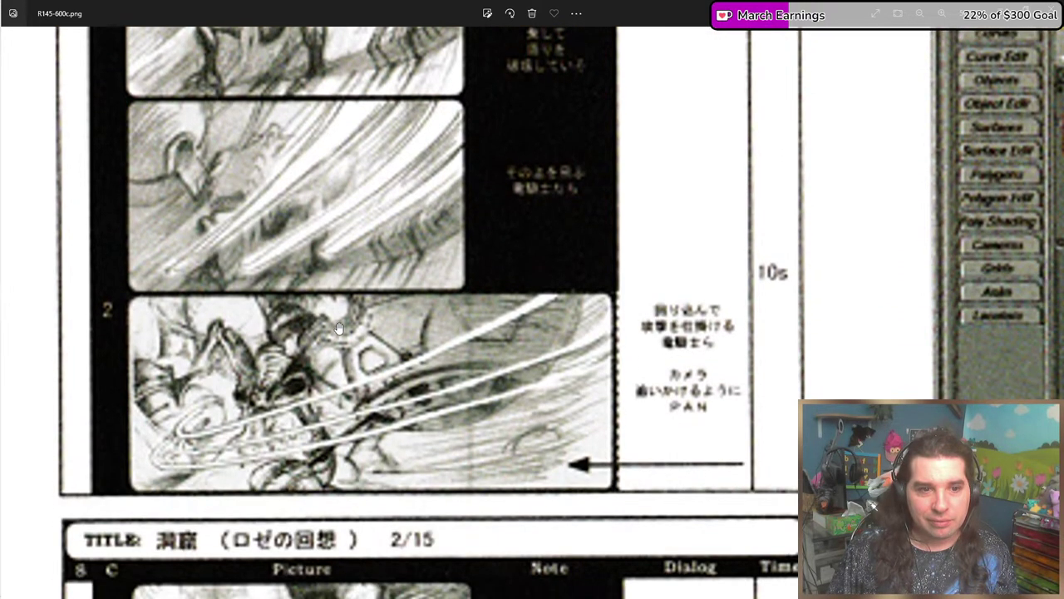
{"action": "scroll", "coordinate": [325, 274], "scroll_direction": "down", "scroll_amount": 20}
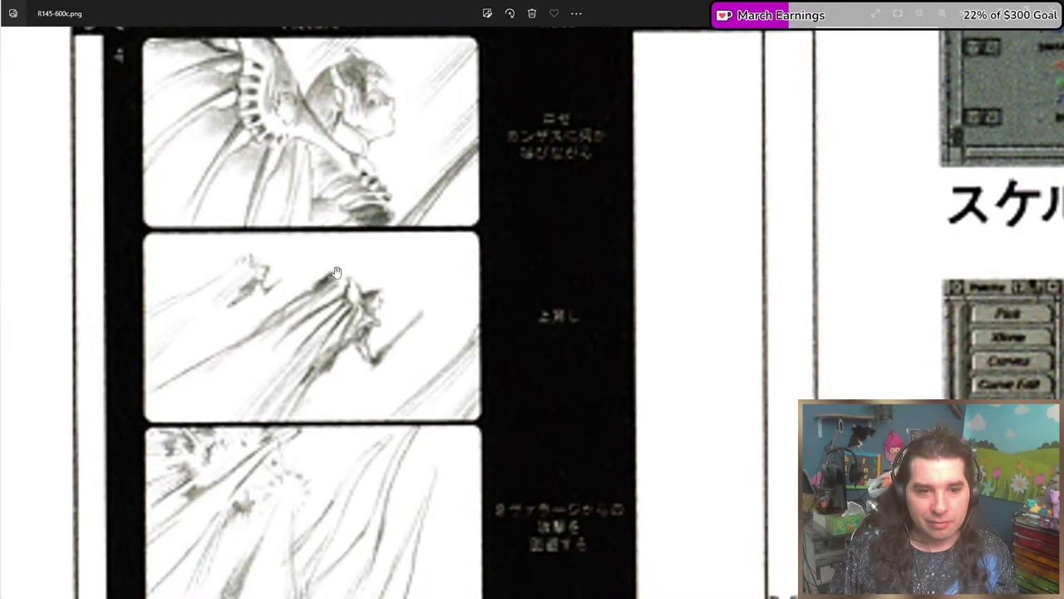
{"action": "scroll", "coordinate": [332, 293], "scroll_direction": "down", "scroll_amount": 20}
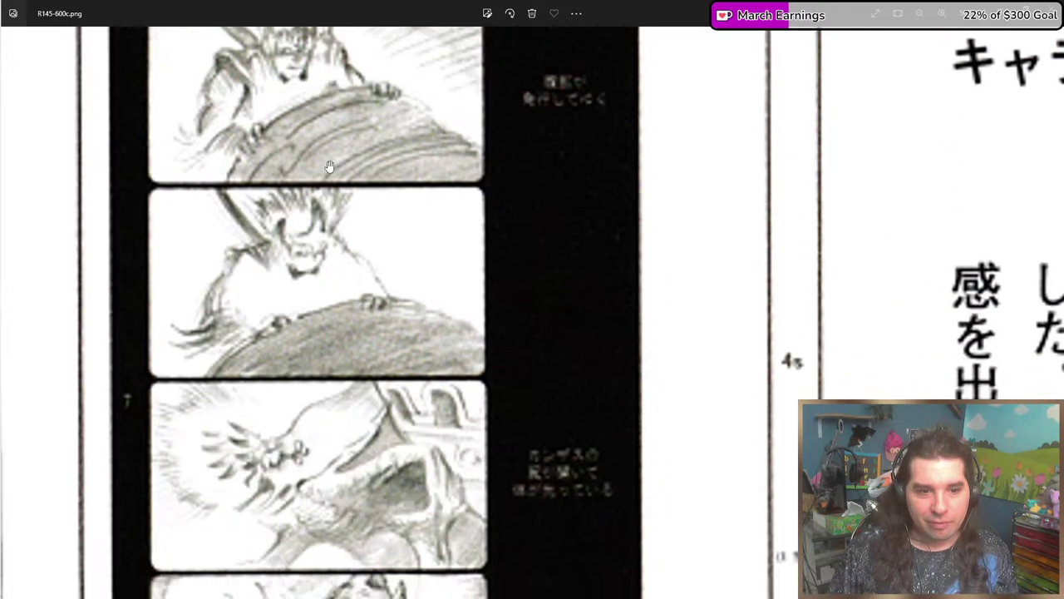
{"action": "scroll", "coordinate": [325, 232], "scroll_direction": "down", "scroll_amount": 9}
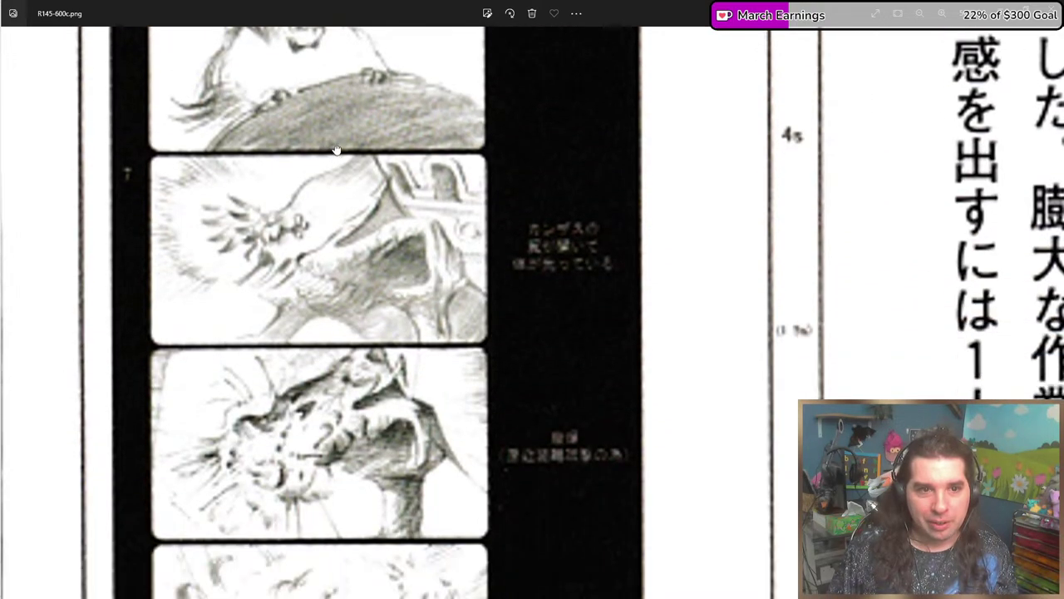
{"action": "scroll", "coordinate": [332, 302], "scroll_direction": "up", "scroll_amount": 1}
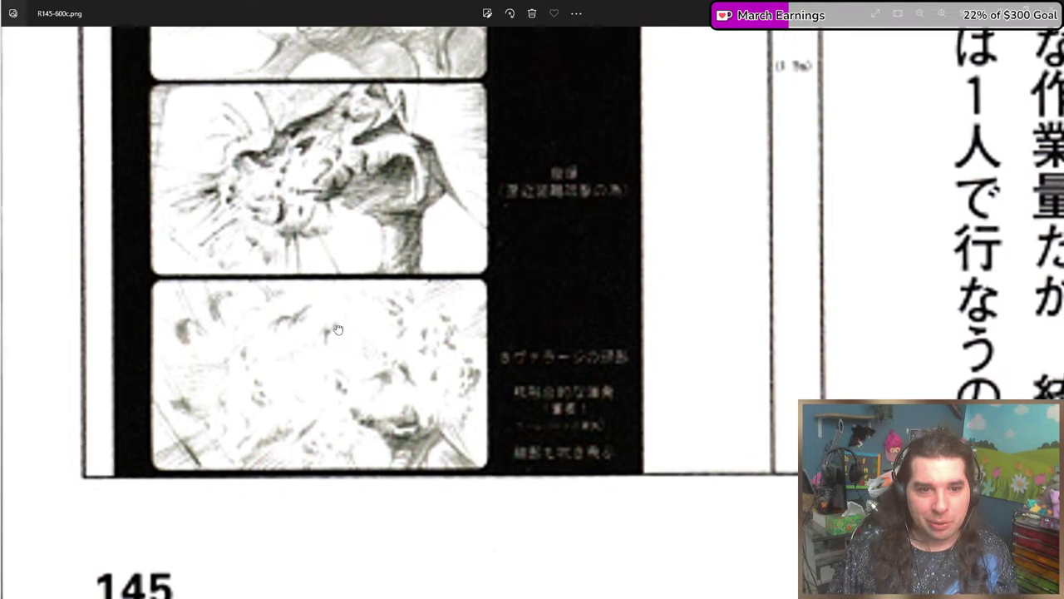
{"action": "scroll", "coordinate": [366, 341], "scroll_direction": "up", "scroll_amount": 2}
{"action": "scroll", "coordinate": [405, 378], "scroll_direction": "down", "scroll_amount": 4}
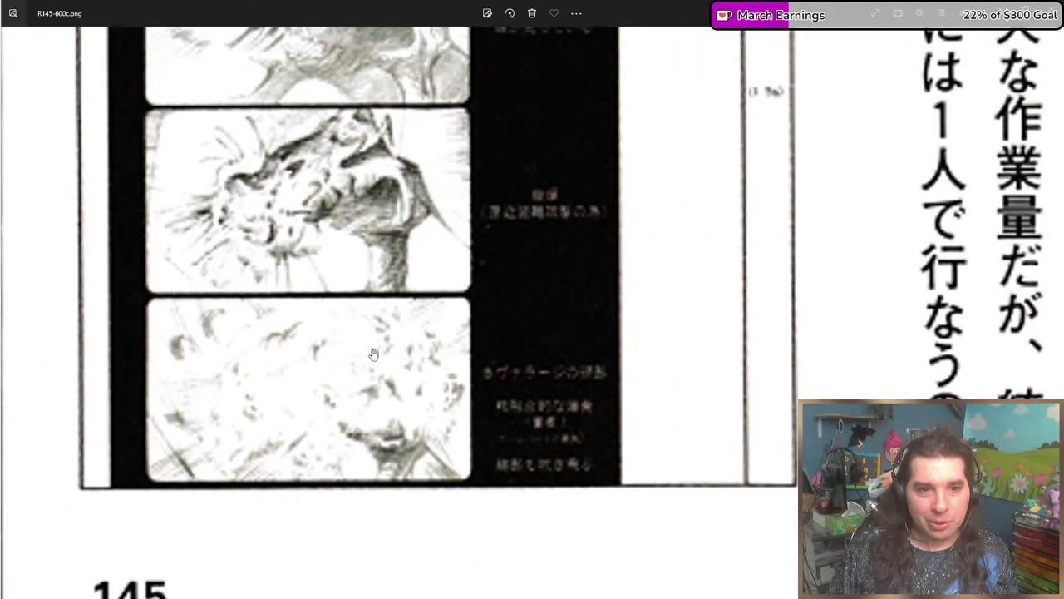
{"action": "scroll", "coordinate": [775, 309], "scroll_direction": "down", "scroll_amount": 4}
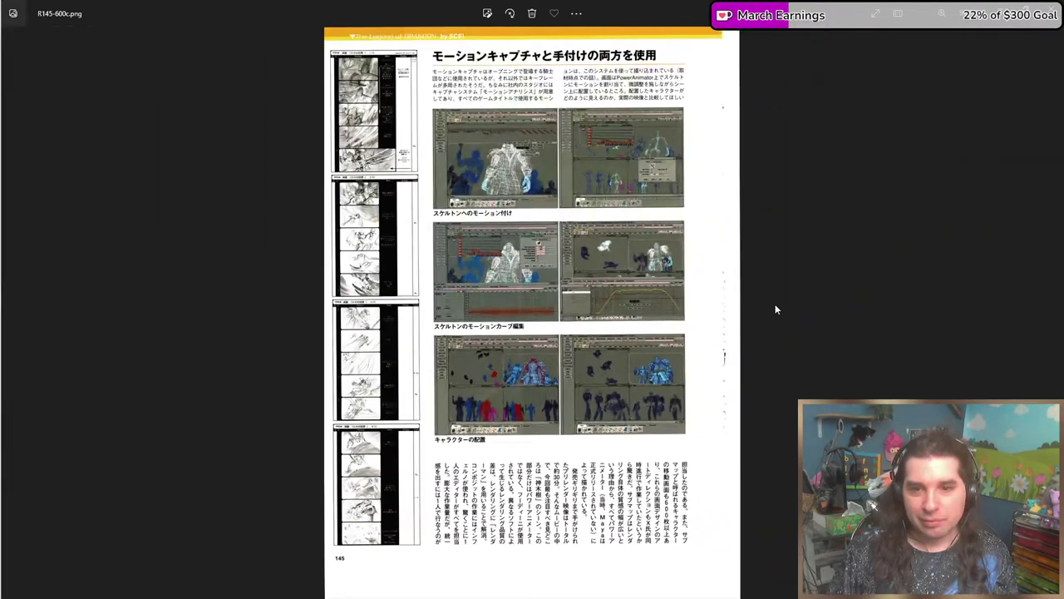
Open the following scan, R146-600c.png, and inspect the green inferno compositing screenshot and the paragraph above it.
{"action": "left_click", "coordinate": [1054, 301]}
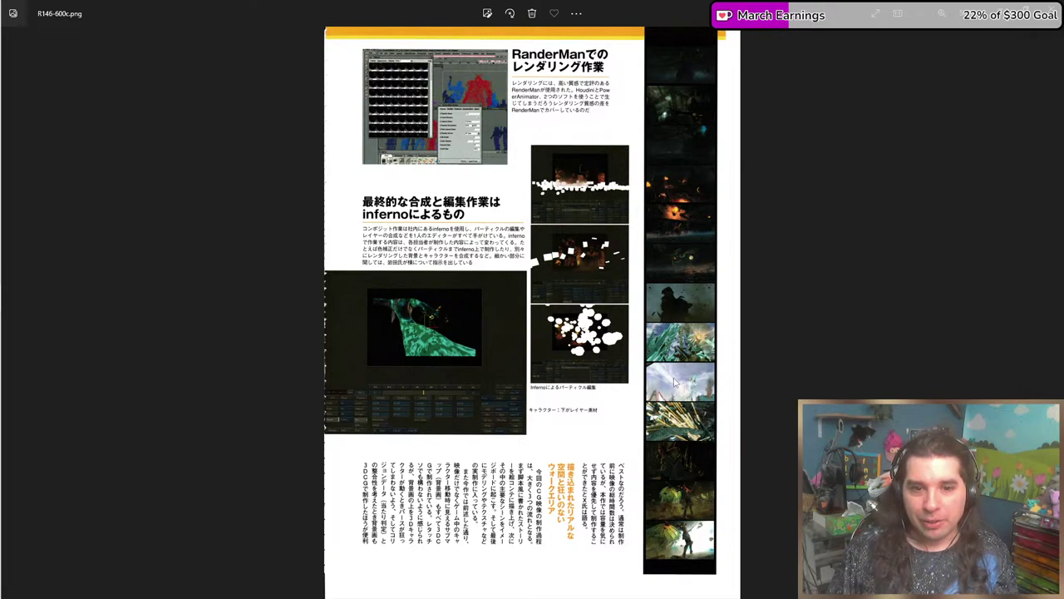
{"action": "scroll", "coordinate": [416, 327], "scroll_direction": "up", "scroll_amount": 5}
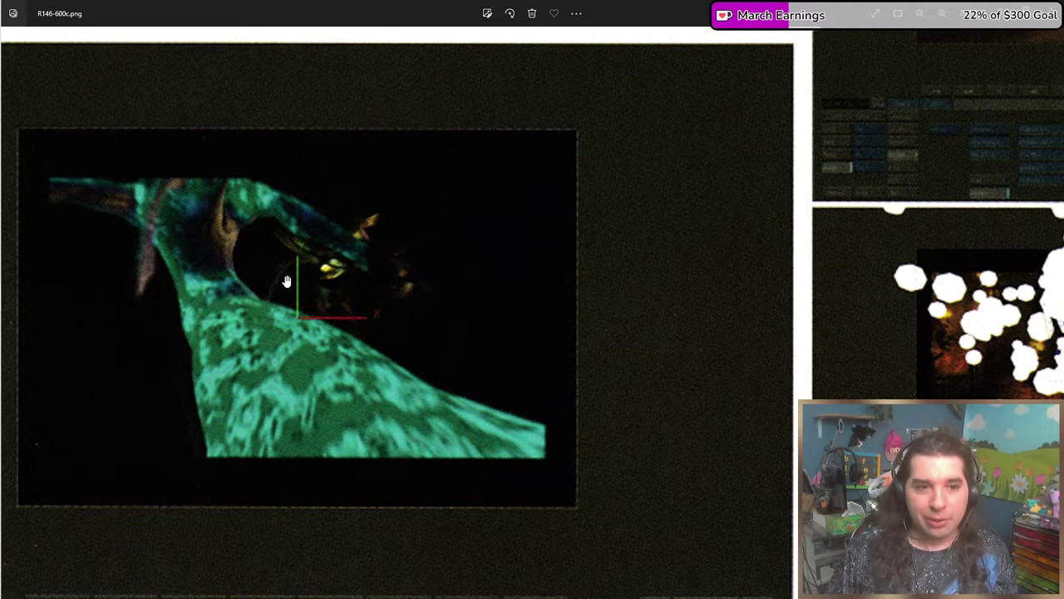
{"action": "scroll", "coordinate": [256, 306], "scroll_direction": "down", "scroll_amount": 4}
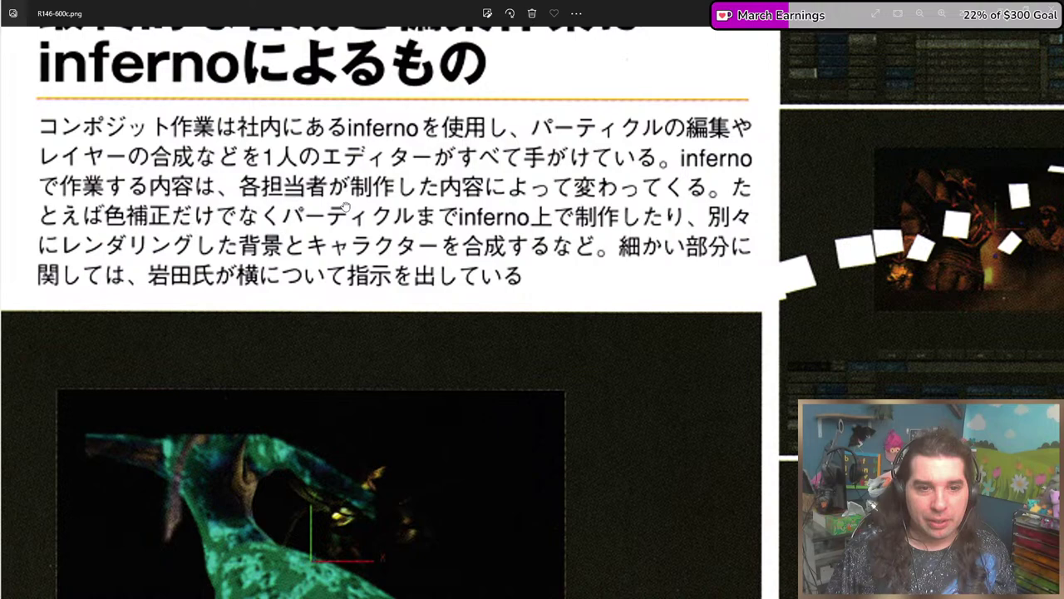
{"action": "left_click_drag", "start_coordinate": [345, 206], "coordinate": [261, 416]}
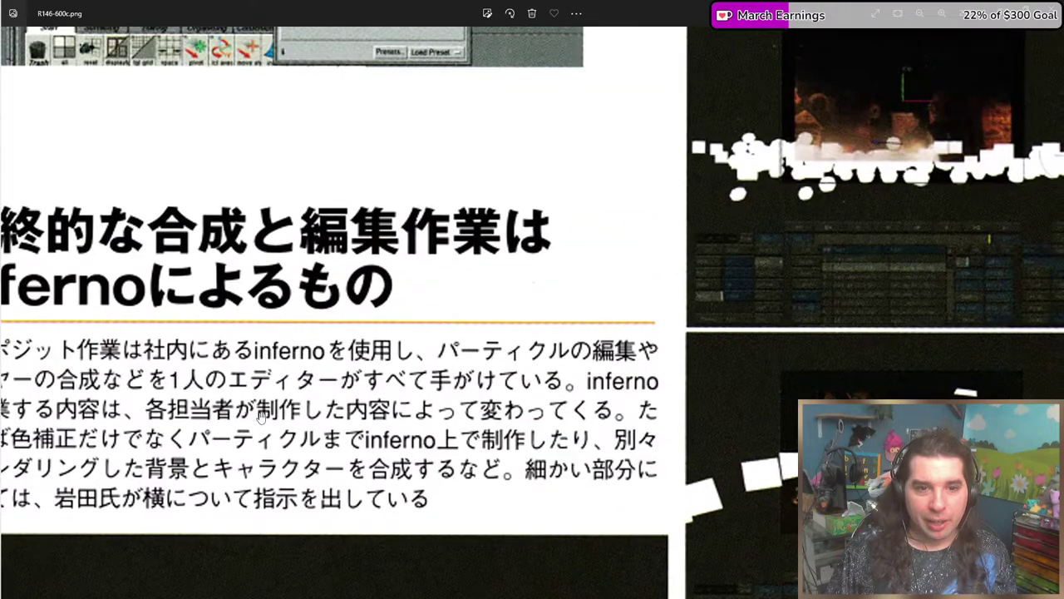
Examine the three Inferno particle editing screenshots, focusing on the middle one with white squares, and finish on the page overview.
{"action": "left_click_drag", "start_coordinate": [581, 256], "coordinate": [629, 499]}
{"action": "left_click_drag", "start_coordinate": [605, 341], "coordinate": [499, 249]}
{"action": "left_click_drag", "start_coordinate": [582, 499], "coordinate": [532, 125]}
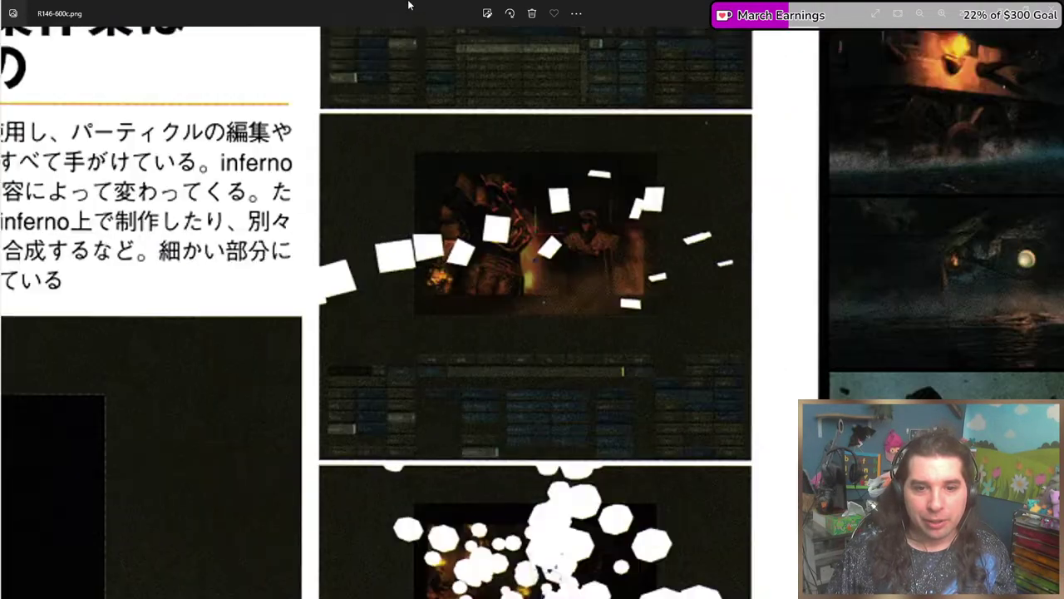
{"action": "left_click_drag", "start_coordinate": [565, 515], "coordinate": [521, 208]}
{"action": "scroll", "coordinate": [522, 405], "scroll_direction": "up", "scroll_amount": 1}
{"action": "left_click_drag", "start_coordinate": [515, 166], "coordinate": [569, 434]}
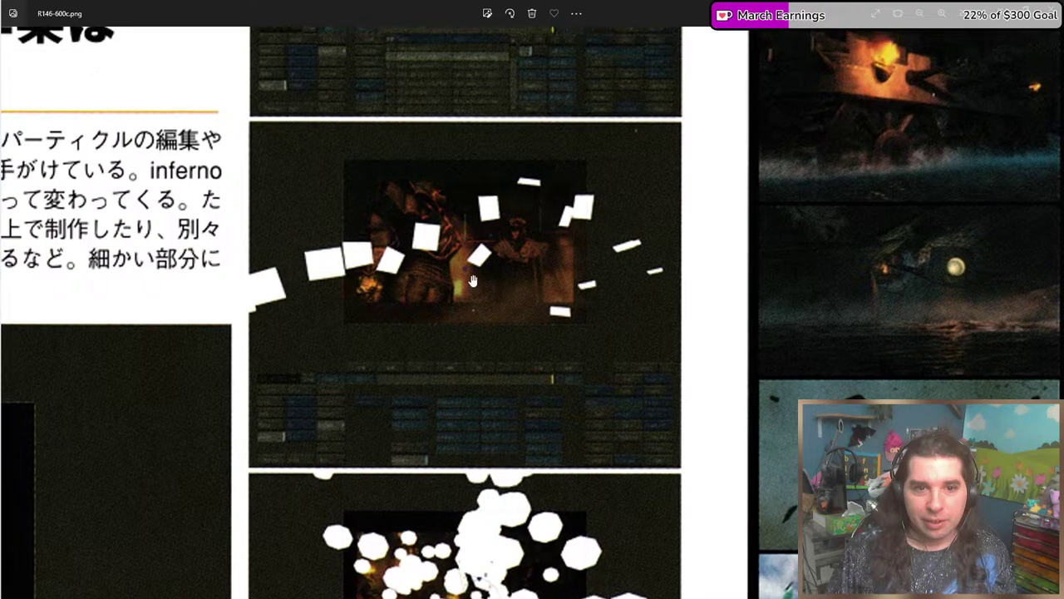
{"action": "scroll", "coordinate": [517, 220], "scroll_direction": "up", "scroll_amount": 3}
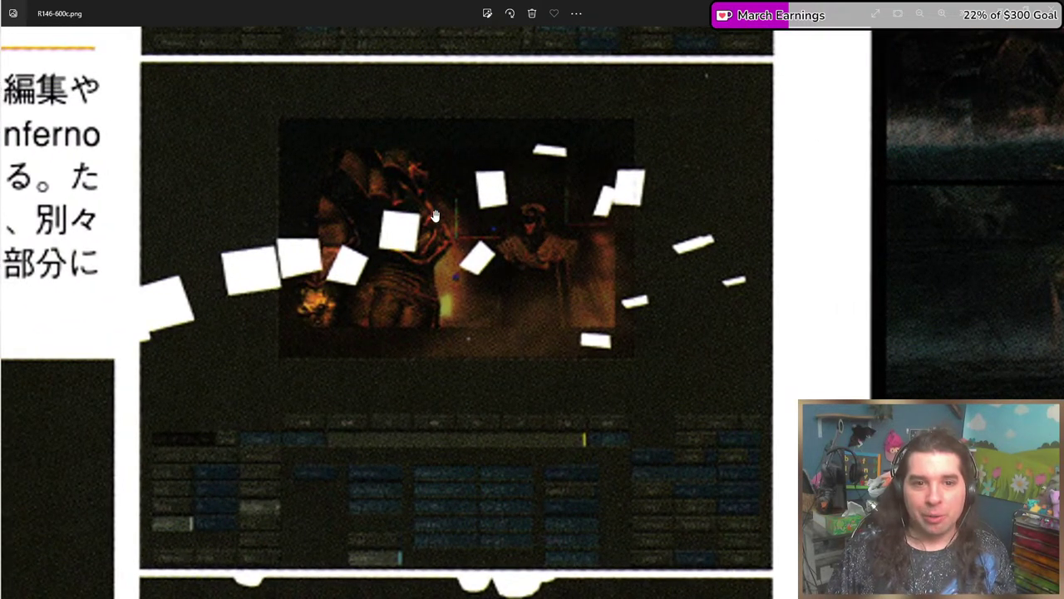
{"action": "mouse_move", "coordinate": [405, 238]}
{"action": "left_mouse_down"}
{"action": "mouse_move", "coordinate": [397, 382]}
{"action": "mouse_move", "coordinate": [401, 242]}
{"action": "left_mouse_up"}
{"action": "scroll", "coordinate": [515, 341], "scroll_direction": "down", "scroll_amount": 5}
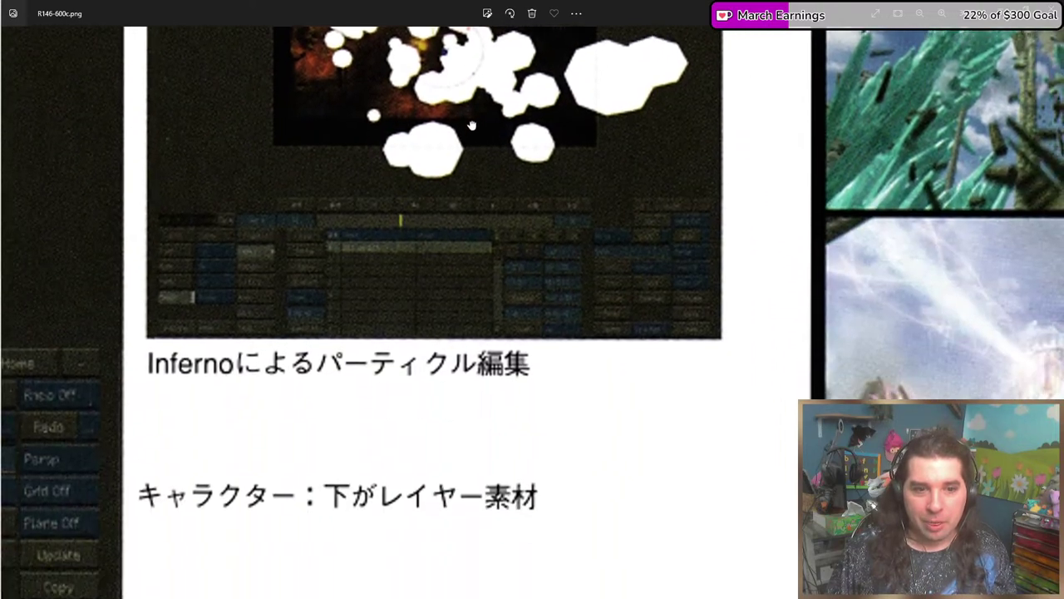
{"action": "scroll", "coordinate": [443, 190], "scroll_direction": "down", "scroll_amount": 3}
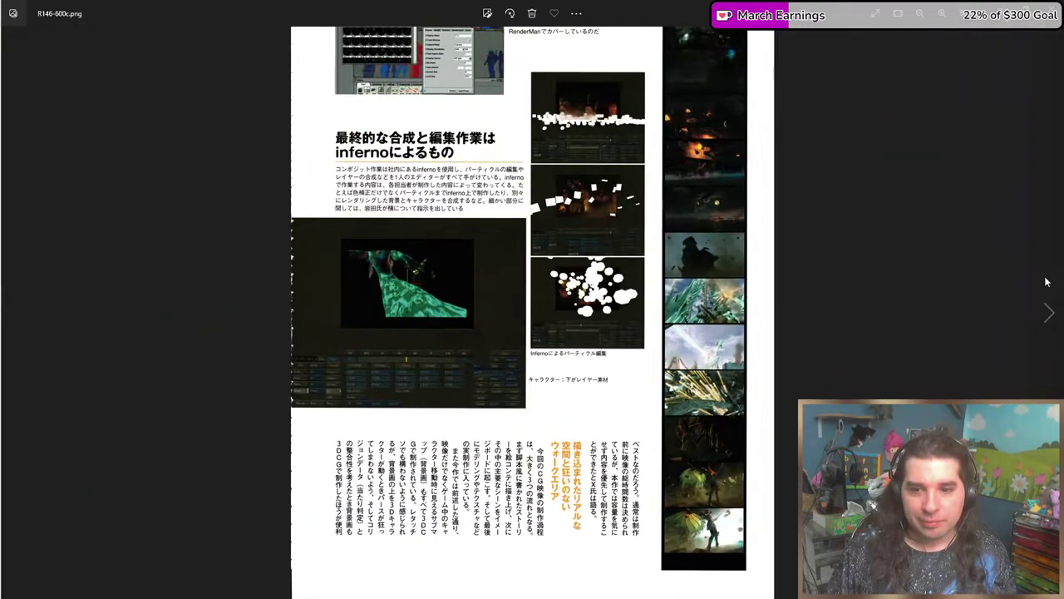
Open the following scan, R147-600c.png, and look over its sound editing and compositing screenshots.
{"action": "left_click", "coordinate": [1044, 292]}
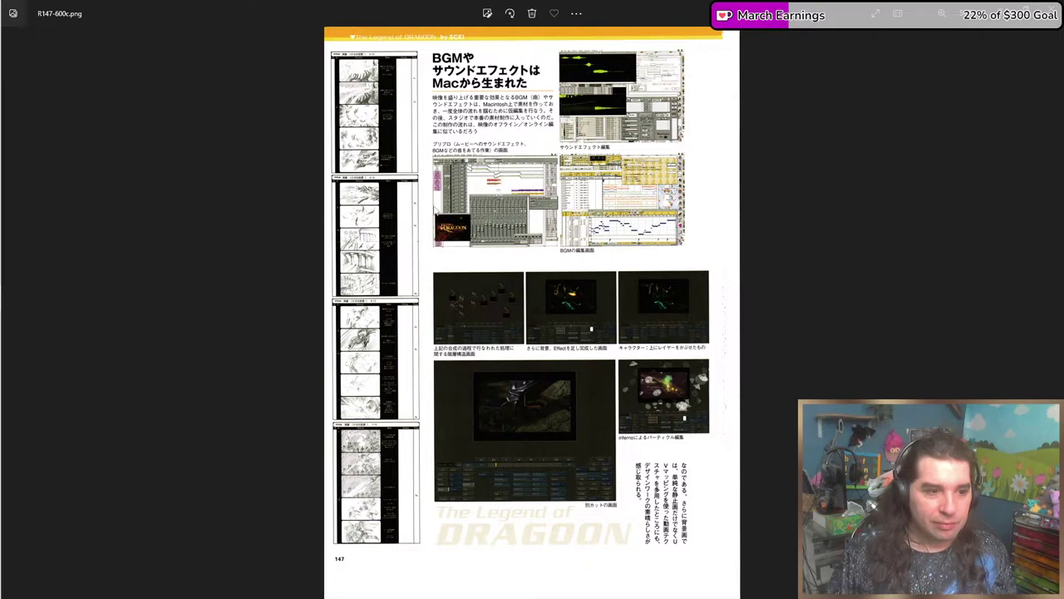
{"action": "scroll", "coordinate": [517, 240], "scroll_direction": "up", "scroll_amount": 3}
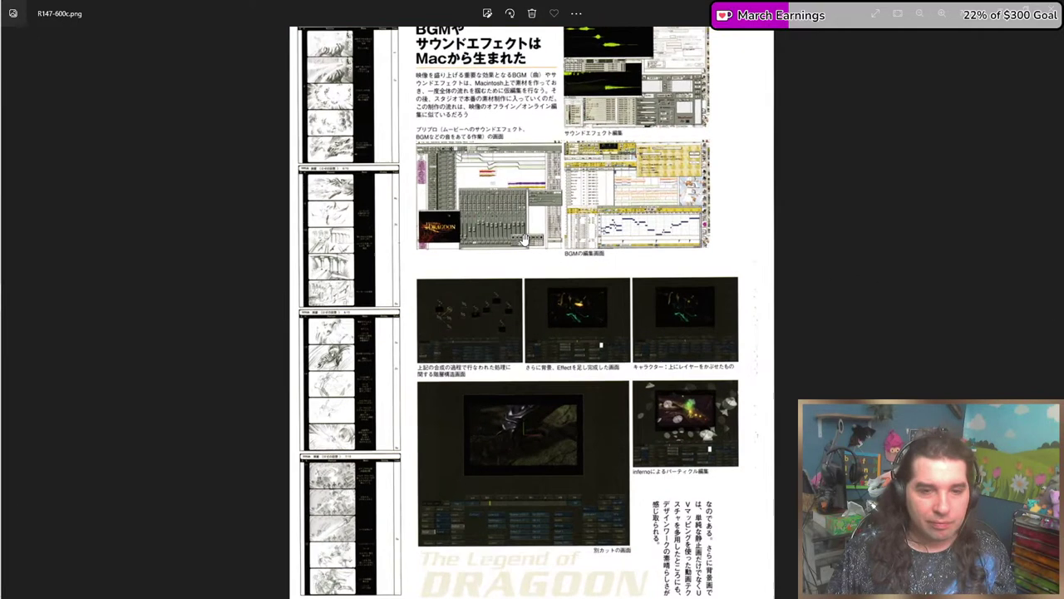
{"action": "scroll", "coordinate": [517, 191], "scroll_direction": "up", "scroll_amount": 2}
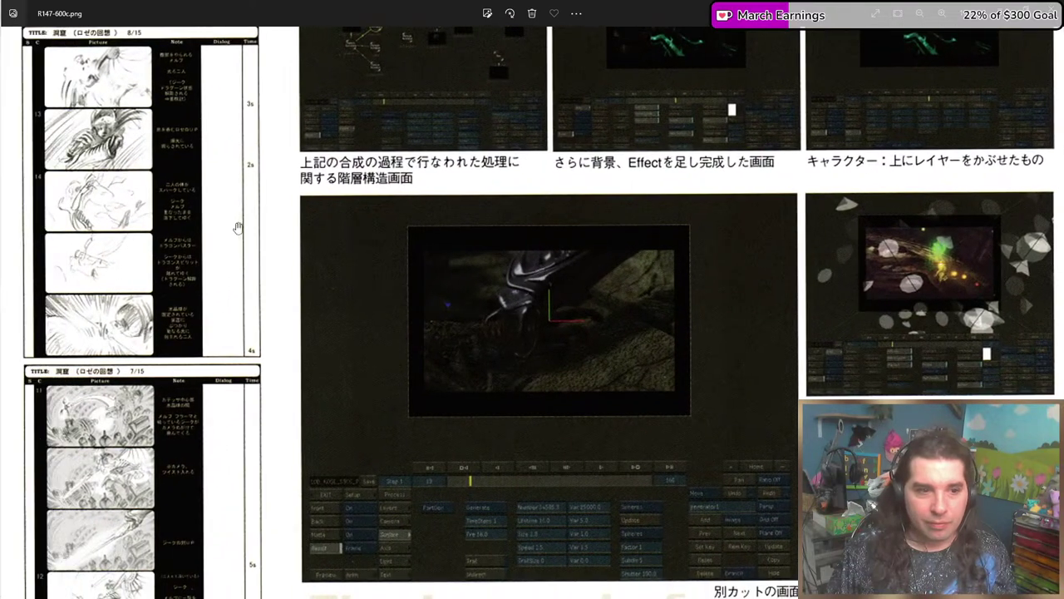
{"action": "left_click_drag", "start_coordinate": [654, 273], "coordinate": [654, 499]}
Study storyboard sheet 8/15 up close, from its opening panel to Rose's close-up in panel 13 and the falling pair in panel 14.
{"action": "scroll", "coordinate": [499, 332], "scroll_direction": "up", "scroll_amount": 2}
{"action": "scroll", "coordinate": [208, 466], "scroll_direction": "up", "scroll_amount": 2}
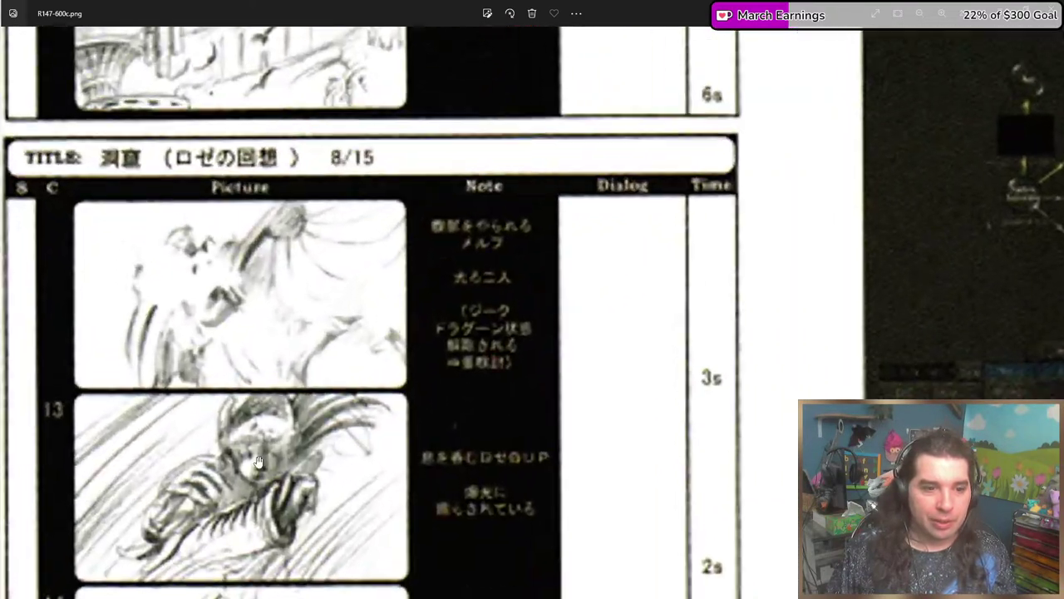
{"action": "left_click_drag", "start_coordinate": [278, 465], "coordinate": [355, 335]}
{"action": "left_click_drag", "start_coordinate": [315, 430], "coordinate": [310, 364]}
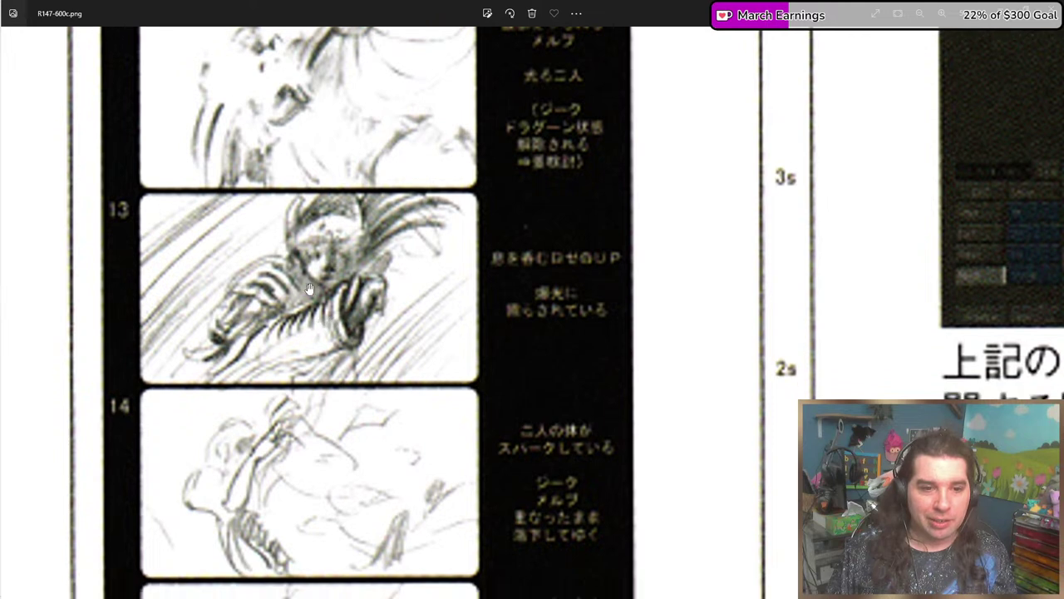
{"action": "left_click_drag", "start_coordinate": [252, 437], "coordinate": [248, 349]}
{"action": "scroll", "coordinate": [238, 408], "scroll_direction": "up", "scroll_amount": 1}
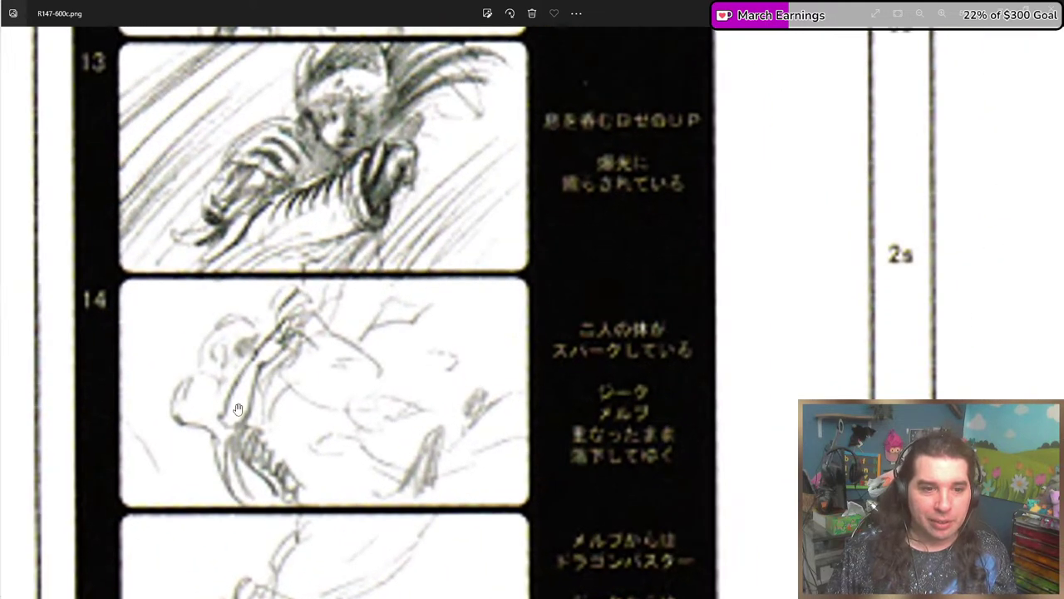
Examine panel 14 and the panel beneath it on storyboard sheet 8/15, and return to Rose's close-up in panel 13.
{"action": "left_click_drag", "start_coordinate": [214, 406], "coordinate": [259, 249]}
{"action": "scroll", "coordinate": [284, 183], "scroll_direction": "up", "scroll_amount": 2}
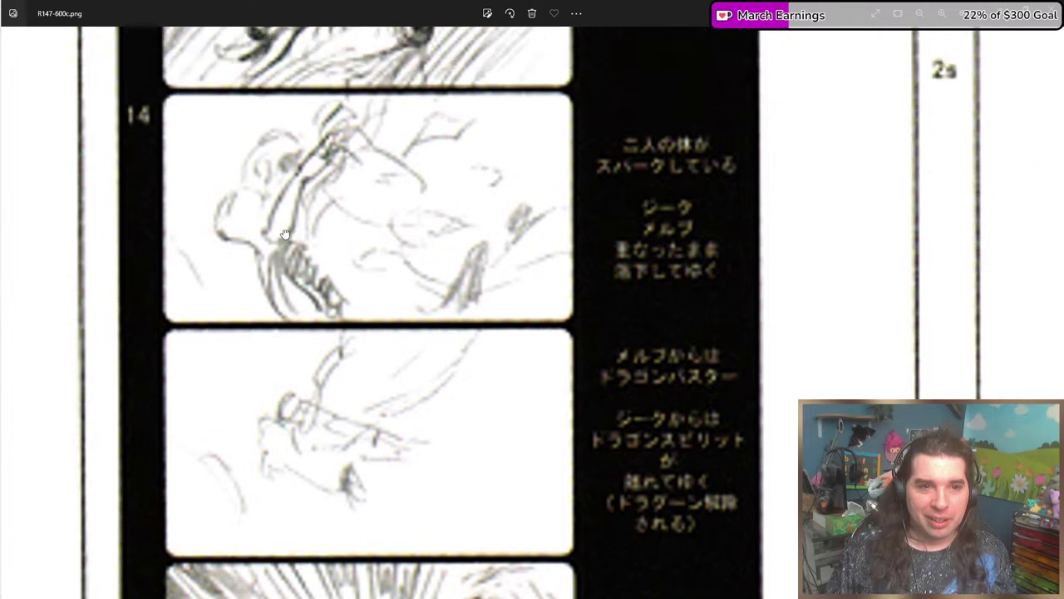
{"action": "scroll", "coordinate": [287, 189], "scroll_direction": "up", "scroll_amount": 6}
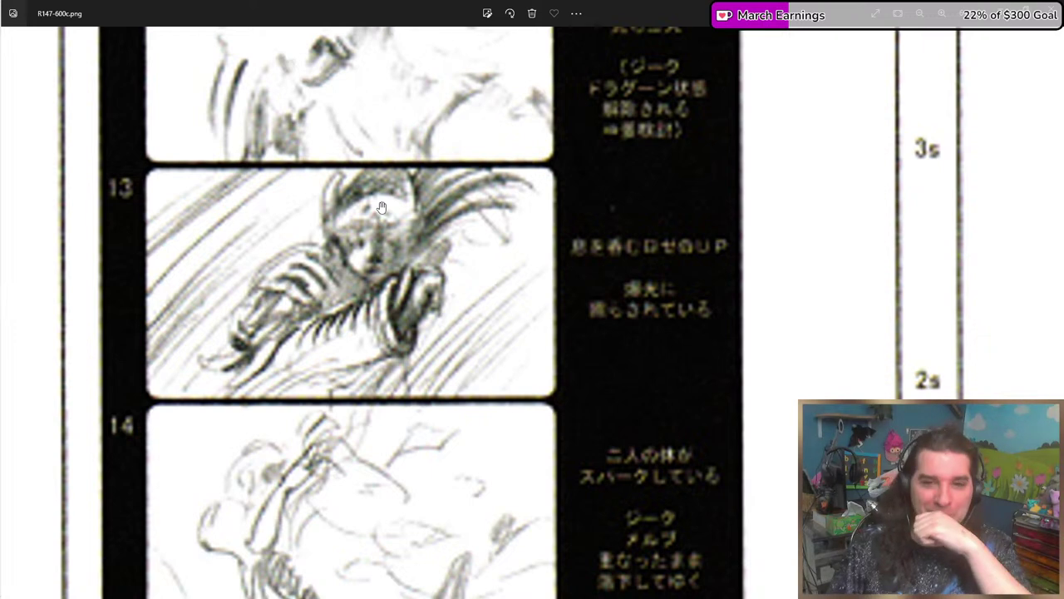
{"action": "scroll", "coordinate": [381, 202], "scroll_direction": "up", "scroll_amount": 6}
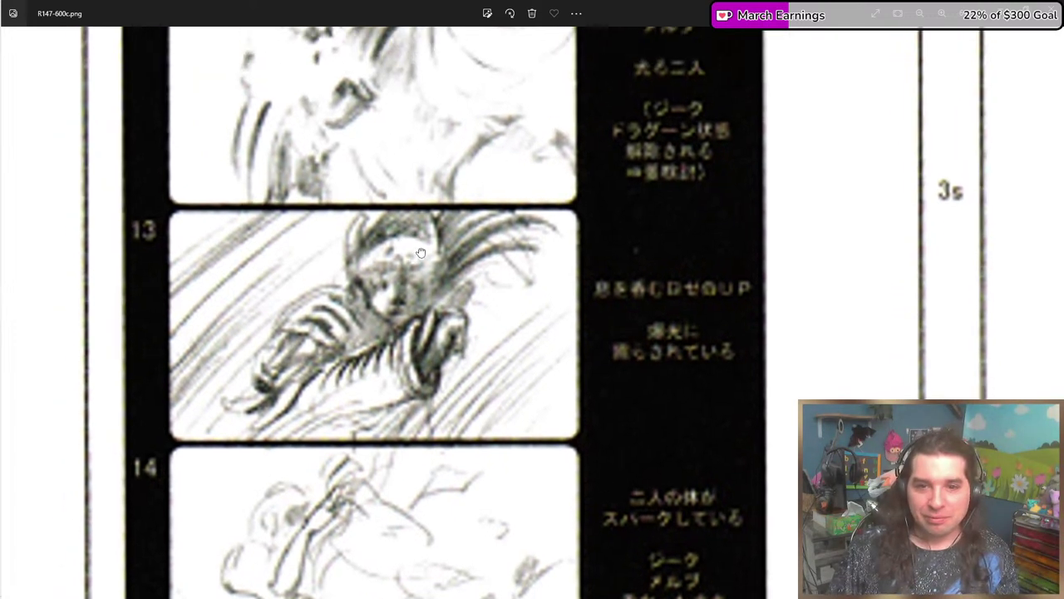
Look back through storyboard sheet 6/15, from its floating castle panels up to its opening panel, and on to panel 8 of sheet 5/15.
{"action": "scroll", "coordinate": [447, 345], "scroll_direction": "up", "scroll_amount": 9}
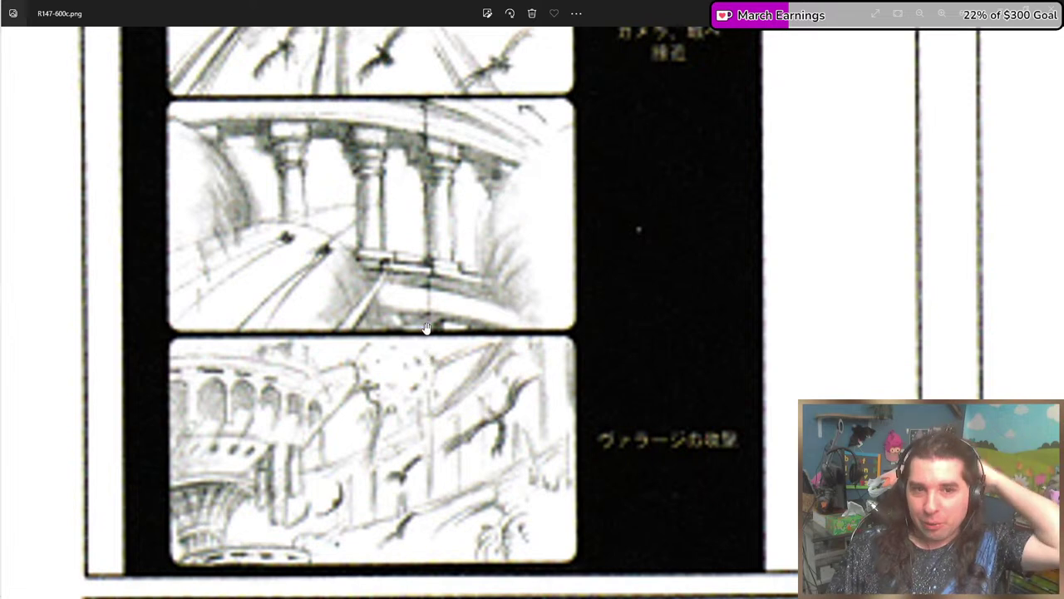
{"action": "scroll", "coordinate": [425, 364], "scroll_direction": "up", "scroll_amount": 6}
{"action": "scroll", "coordinate": [428, 368], "scroll_direction": "up", "scroll_amount": 9}
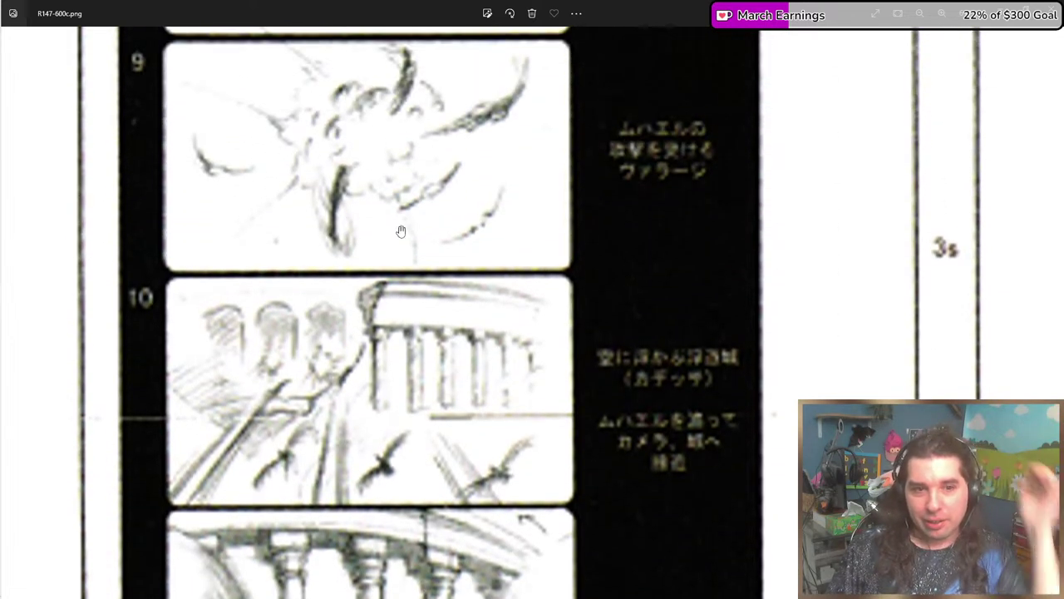
{"action": "scroll", "coordinate": [394, 342], "scroll_direction": "up", "scroll_amount": 12}
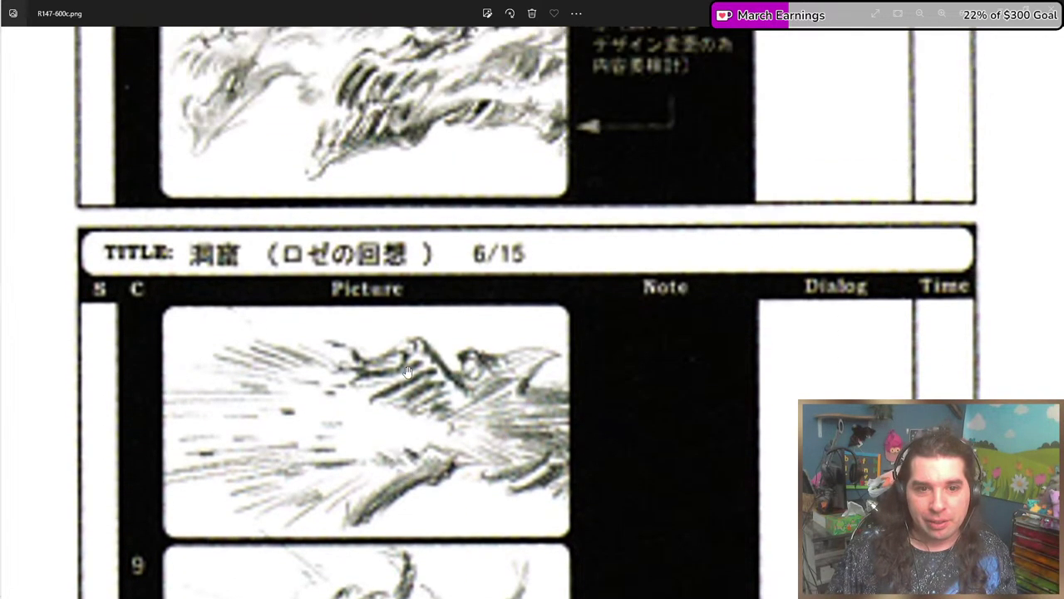
{"action": "scroll", "coordinate": [423, 466], "scroll_direction": "up", "scroll_amount": 15}
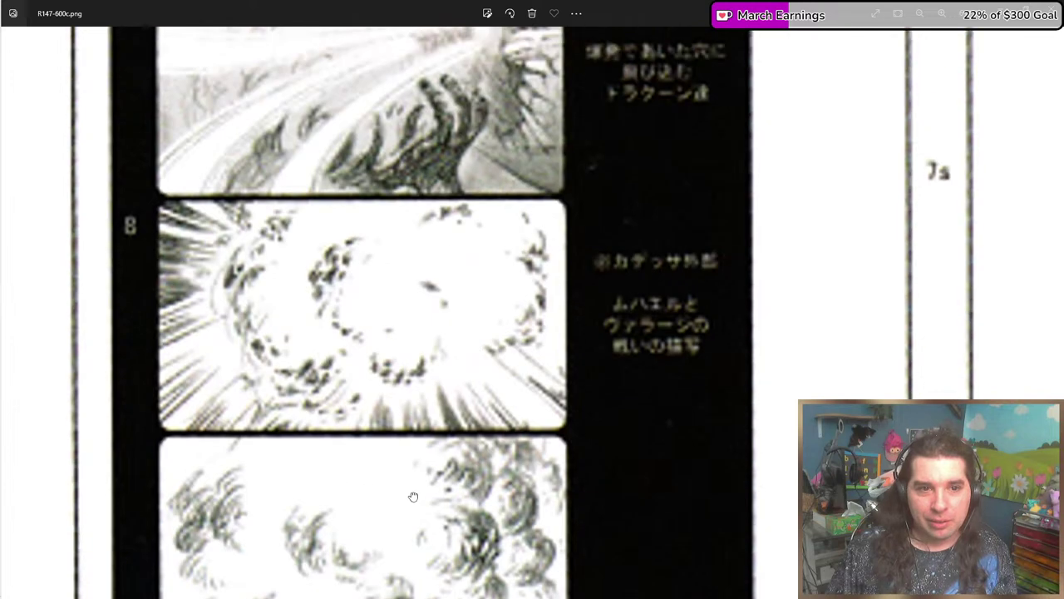
Read storyboard sheet 5/15 in order from its opening panel, through panel 8, to the start of sheet 6/15.
{"action": "scroll", "coordinate": [405, 437], "scroll_direction": "down", "scroll_amount": 7}
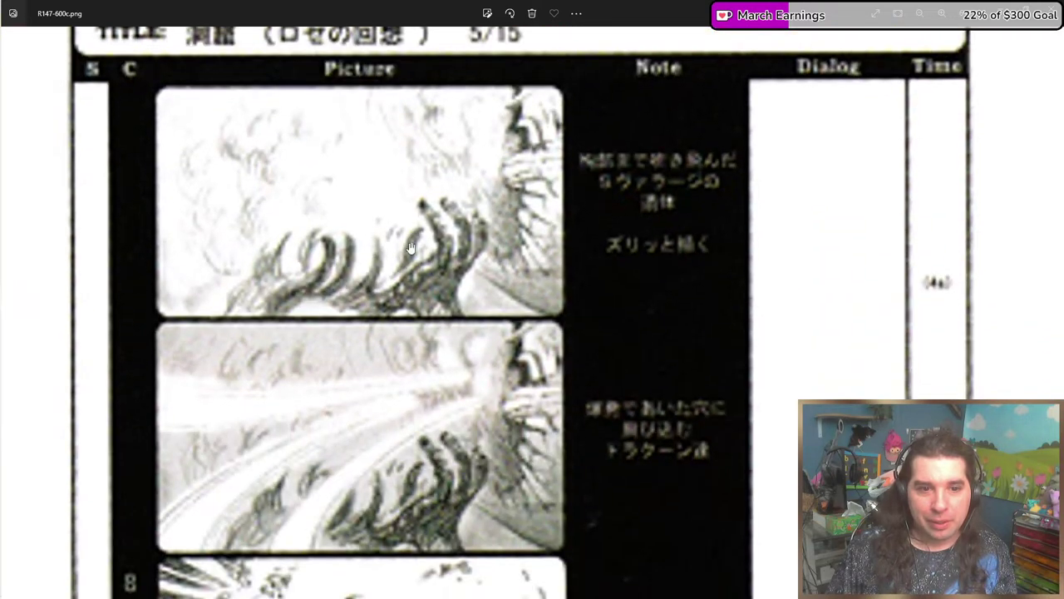
{"action": "scroll", "coordinate": [515, 387], "scroll_direction": "down", "scroll_amount": 5}
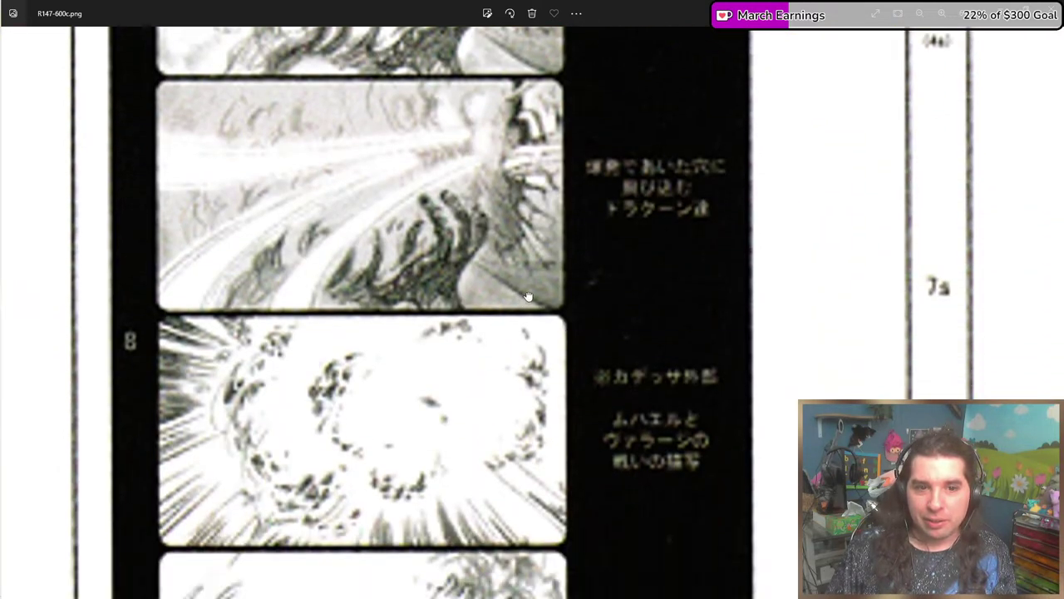
{"action": "scroll", "coordinate": [766, 228], "scroll_direction": "down", "scroll_amount": 20}
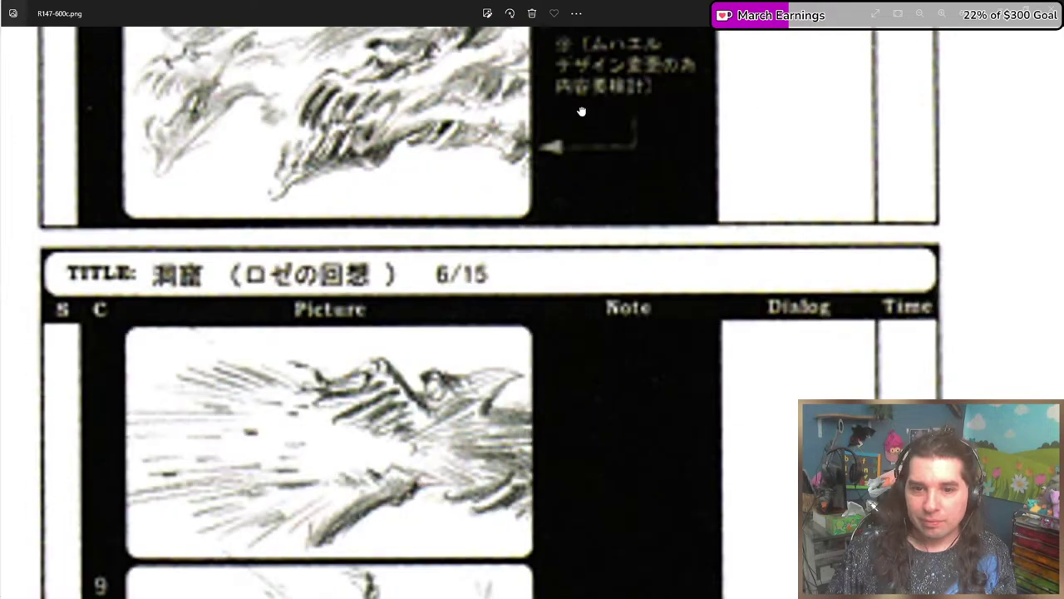
Study storyboard sheet 7/15 up close, from the swooping attack in panel 11 through the sword close-up to both panels of cut 12.
{"action": "scroll", "coordinate": [425, 118], "scroll_direction": "down", "scroll_amount": 20}
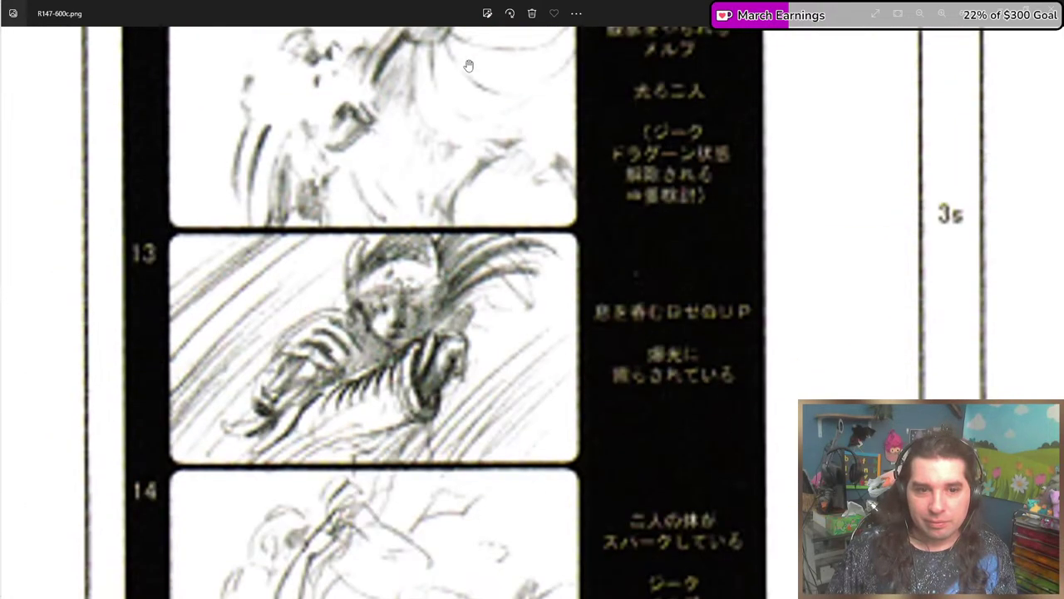
{"action": "scroll", "coordinate": [424, 118], "scroll_direction": "down", "scroll_amount": 10}
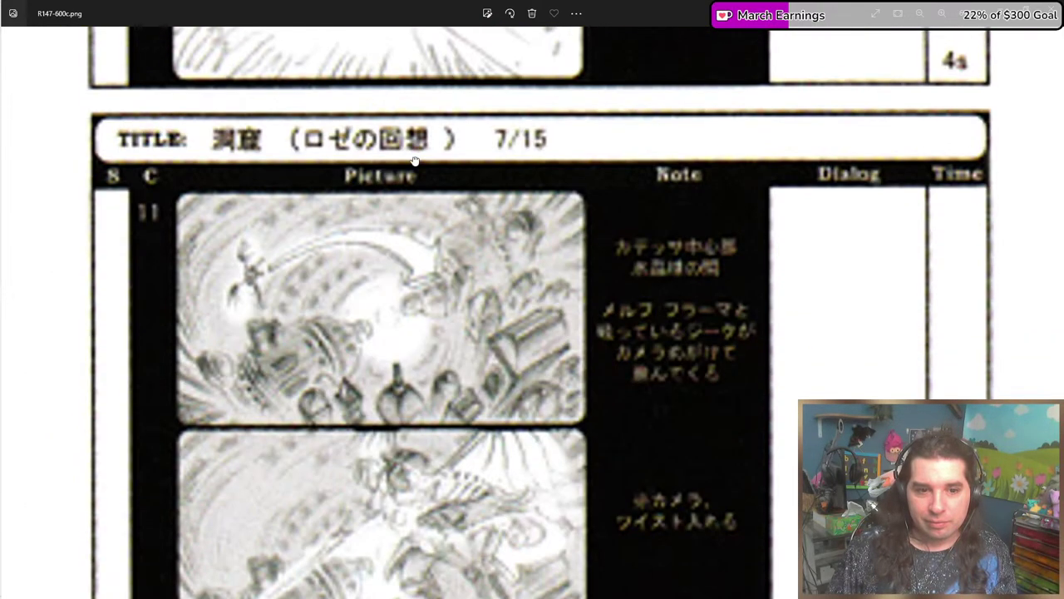
{"action": "scroll", "coordinate": [354, 304], "scroll_direction": "down", "scroll_amount": 4}
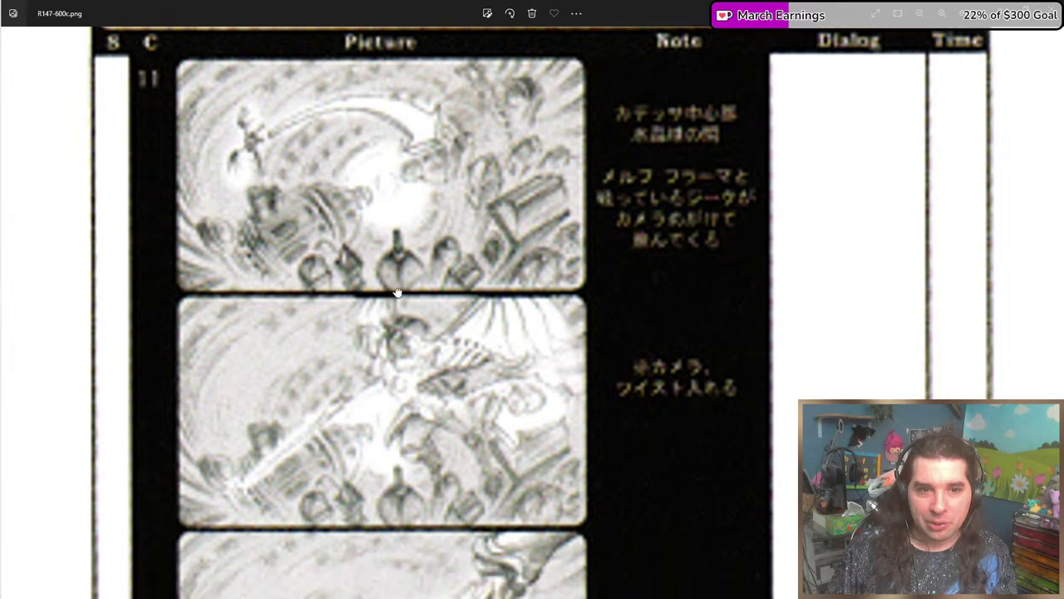
{"action": "scroll", "coordinate": [380, 449], "scroll_direction": "up", "scroll_amount": 5}
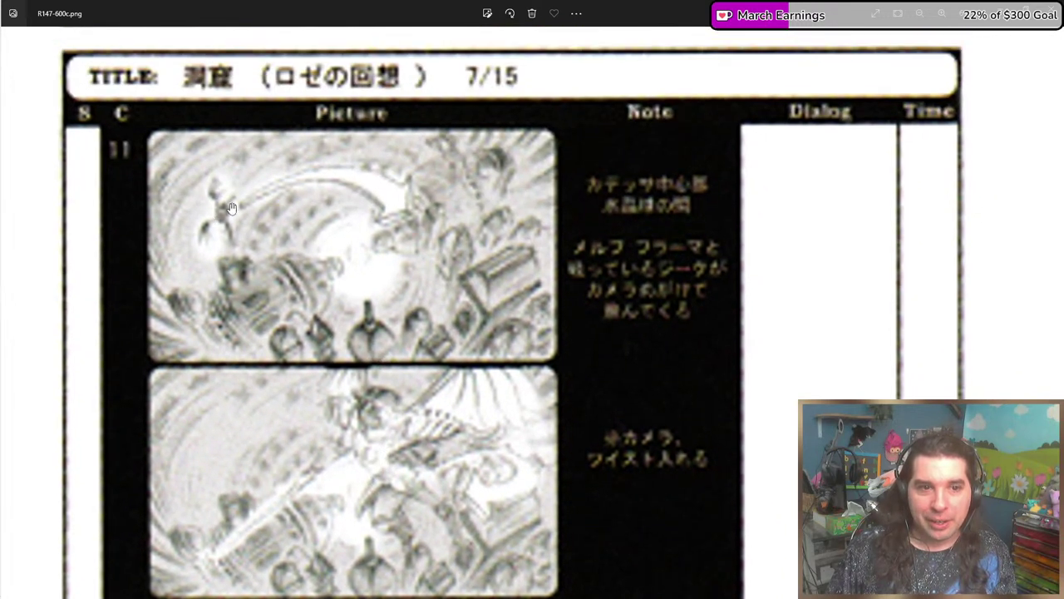
{"action": "scroll", "coordinate": [341, 262], "scroll_direction": "down", "scroll_amount": 6}
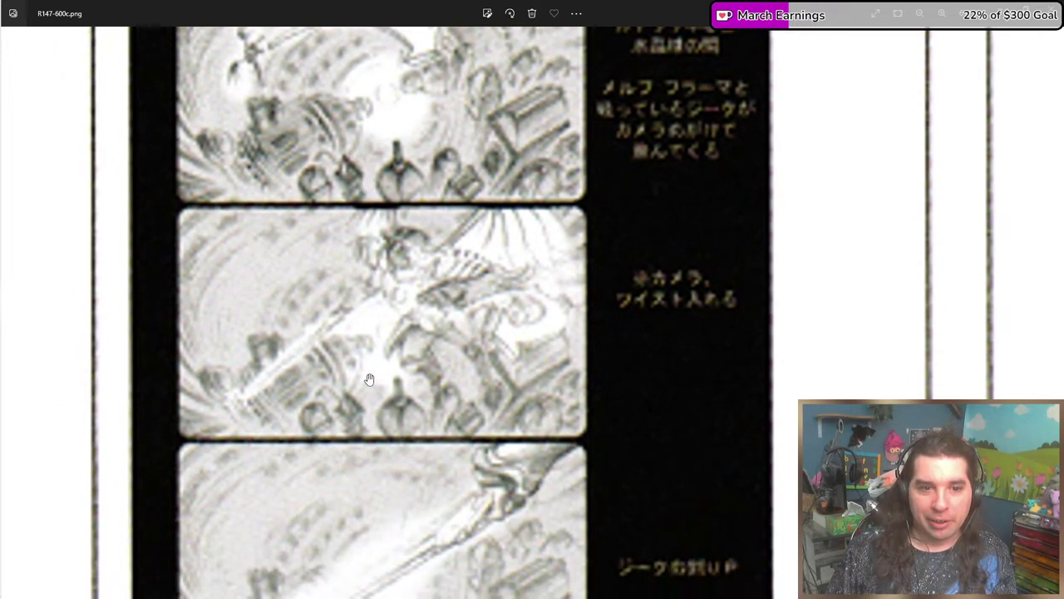
{"action": "scroll", "coordinate": [373, 311], "scroll_direction": "down", "scroll_amount": 4}
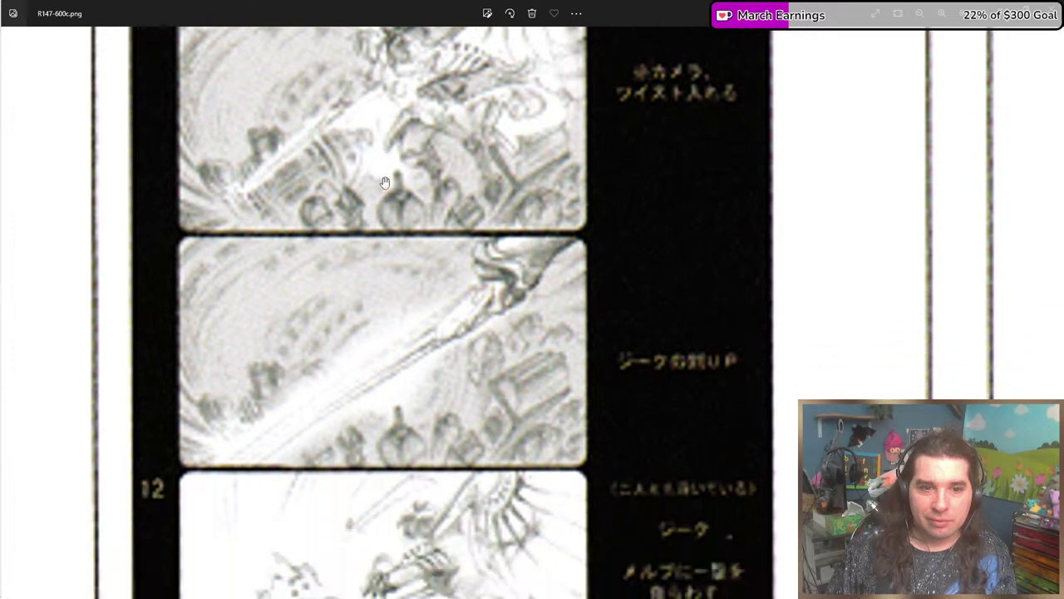
{"action": "scroll", "coordinate": [367, 327], "scroll_direction": "down", "scroll_amount": 8}
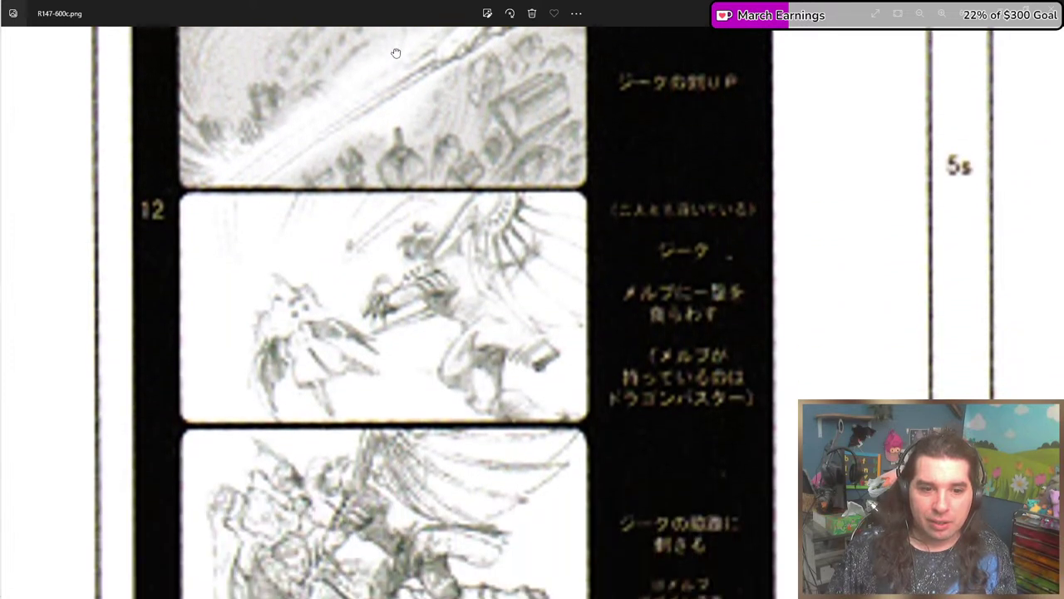
{"action": "scroll", "coordinate": [396, 52], "scroll_direction": "down", "scroll_amount": 4}
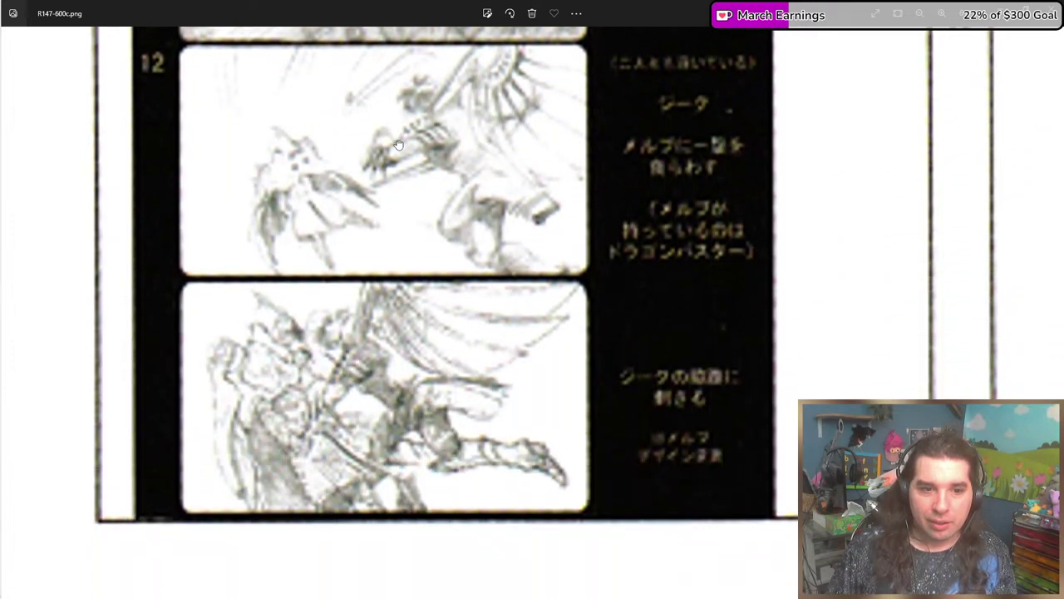
{"action": "left_click_drag", "start_coordinate": [399, 144], "coordinate": [399, 159]}
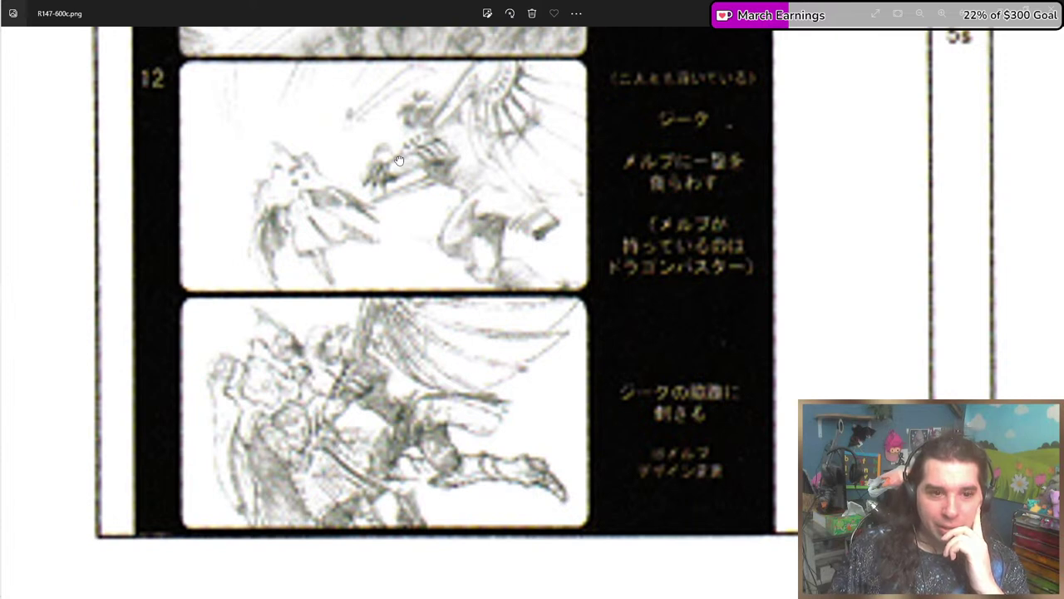
Go back from sheet 7/15 to sheet 8/15 and re-examine panels 13 and 14, the closing light burst panel and the opening panel.
{"action": "scroll", "coordinate": [399, 160], "scroll_direction": "up", "scroll_amount": 15}
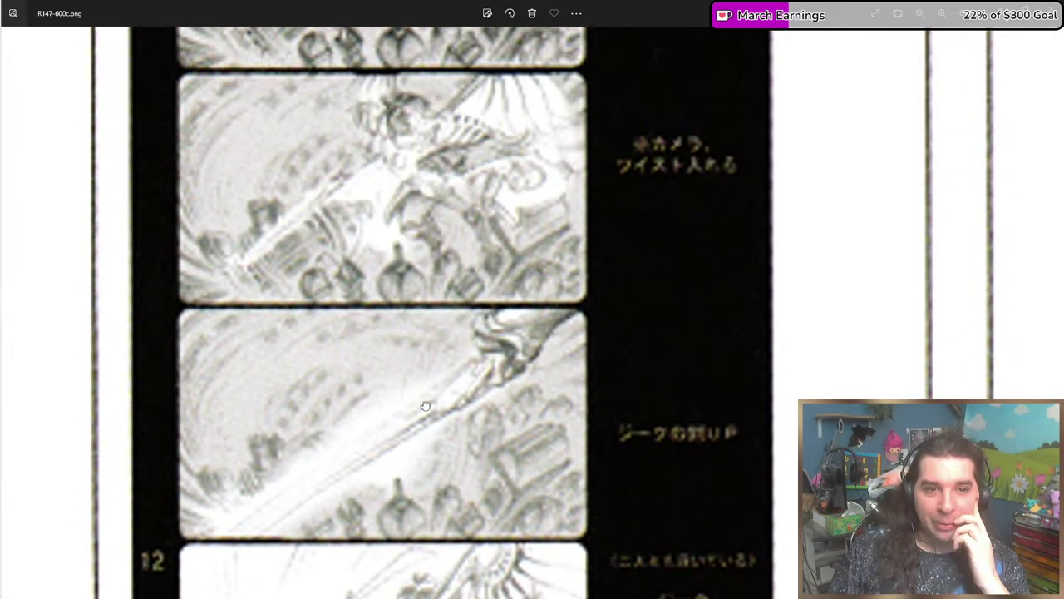
{"action": "scroll", "coordinate": [405, 311], "scroll_direction": "up", "scroll_amount": 4}
{"action": "scroll", "coordinate": [406, 381], "scroll_direction": "up", "scroll_amount": 5}
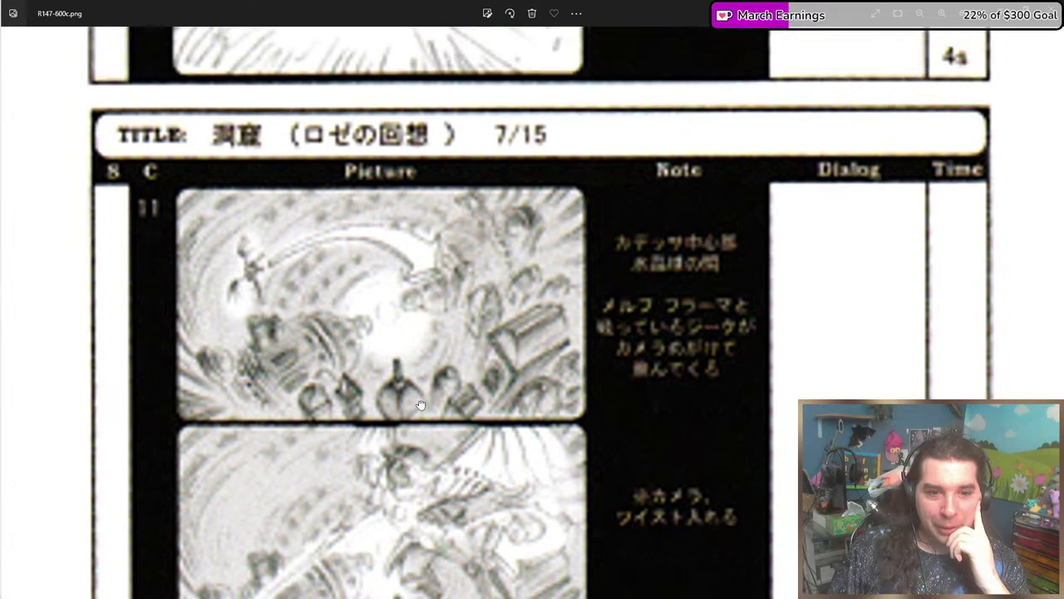
{"action": "scroll", "coordinate": [379, 368], "scroll_direction": "up", "scroll_amount": 20}
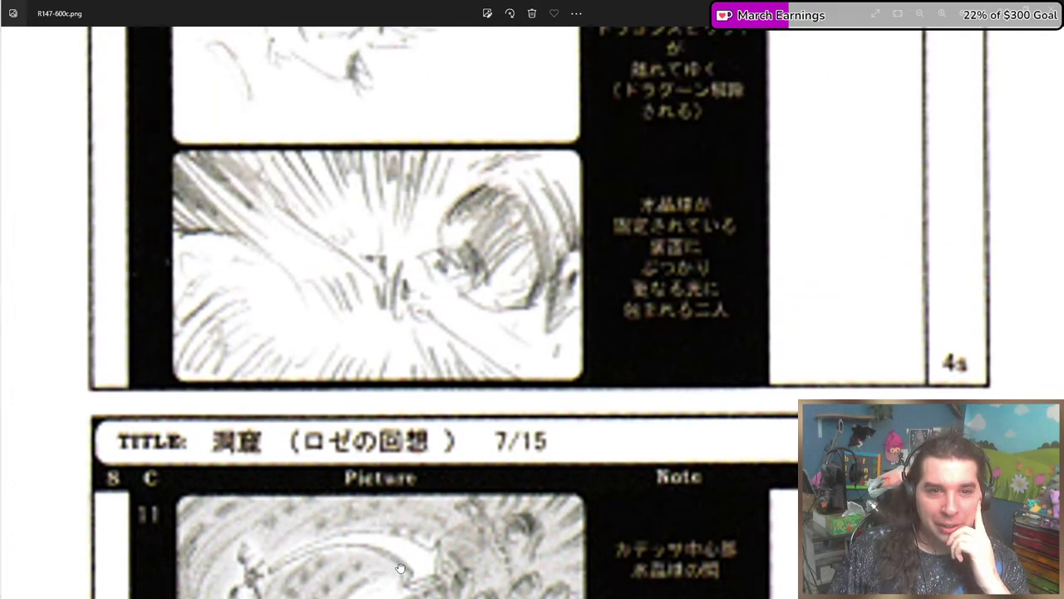
{"action": "scroll", "coordinate": [441, 514], "scroll_direction": "up", "scroll_amount": 10}
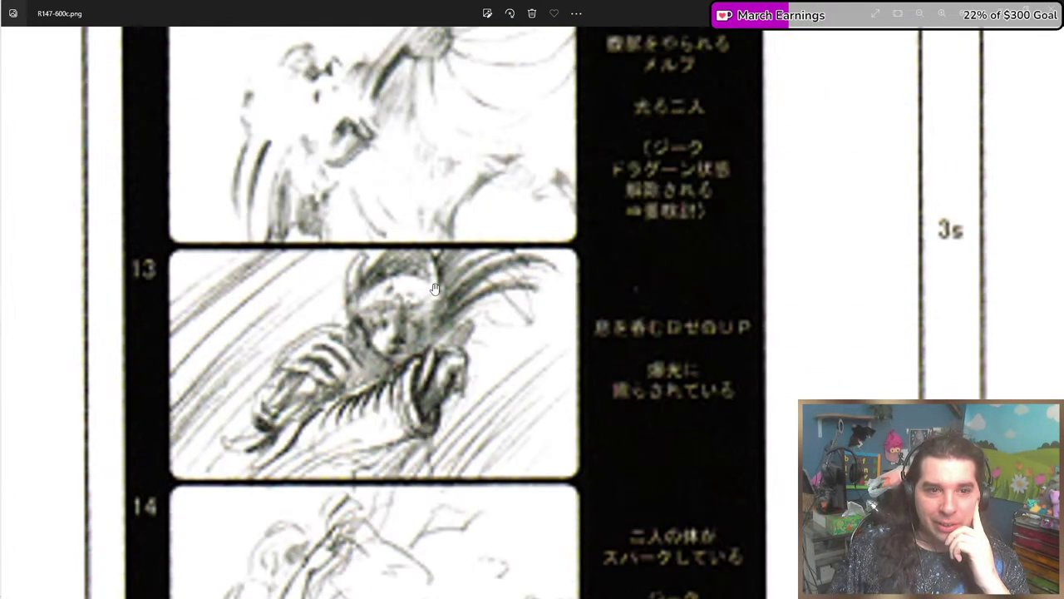
{"action": "scroll", "coordinate": [445, 468], "scroll_direction": "down", "scroll_amount": 15}
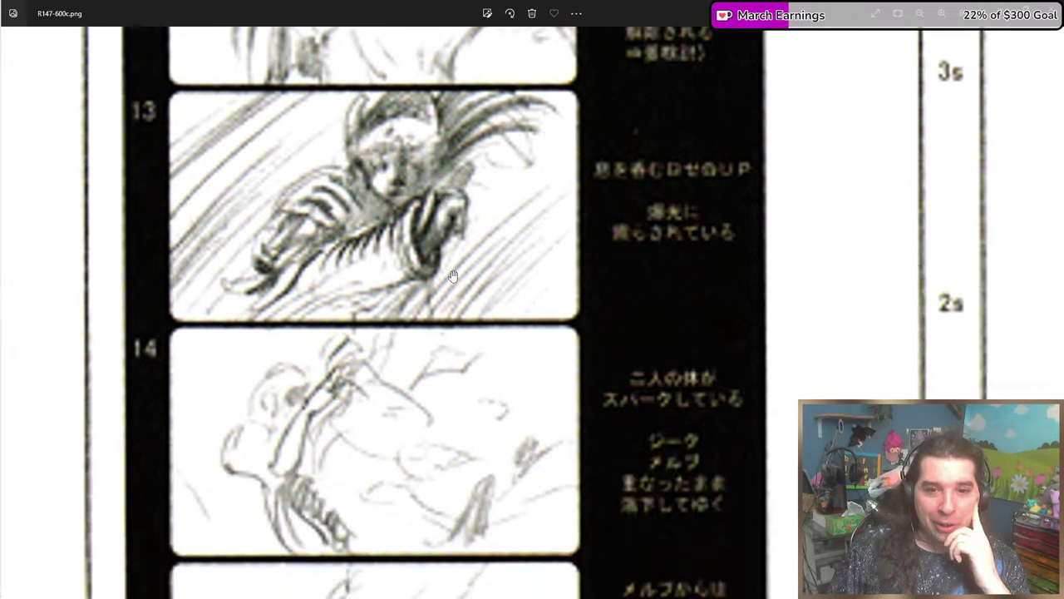
{"action": "scroll", "coordinate": [418, 254], "scroll_direction": "down", "scroll_amount": 1}
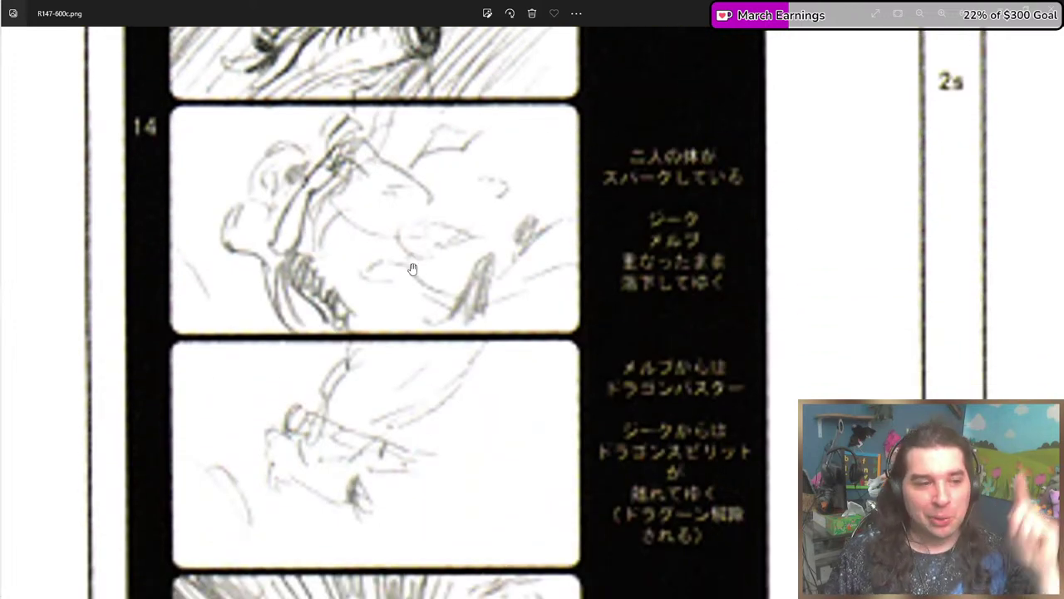
{"action": "scroll", "coordinate": [418, 266], "scroll_direction": "down", "scroll_amount": 6}
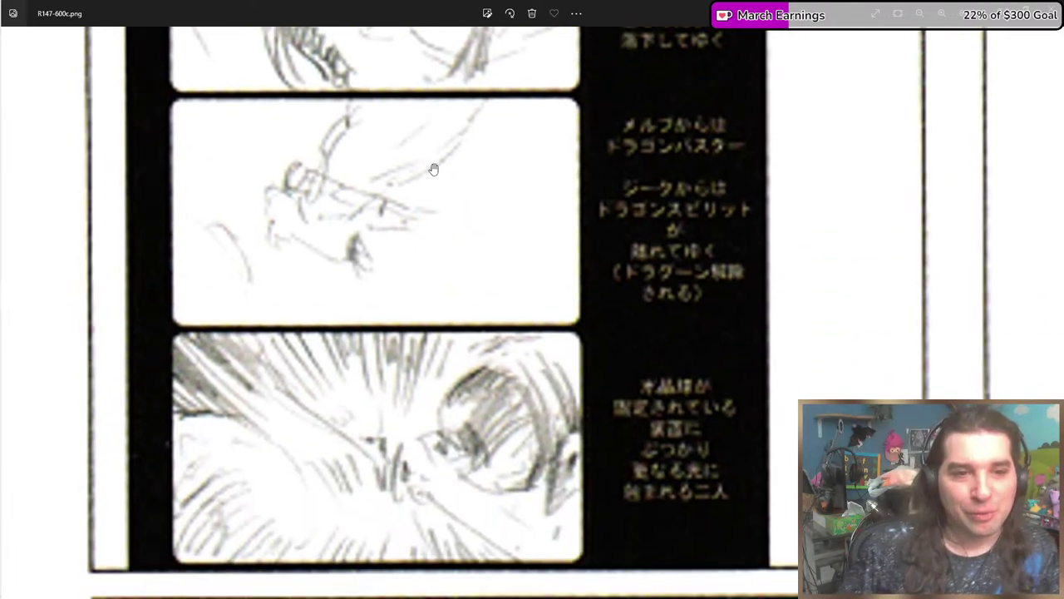
{"action": "scroll", "coordinate": [428, 214], "scroll_direction": "up", "scroll_amount": 7}
{"action": "scroll", "coordinate": [445, 404], "scroll_direction": "up", "scroll_amount": 9}
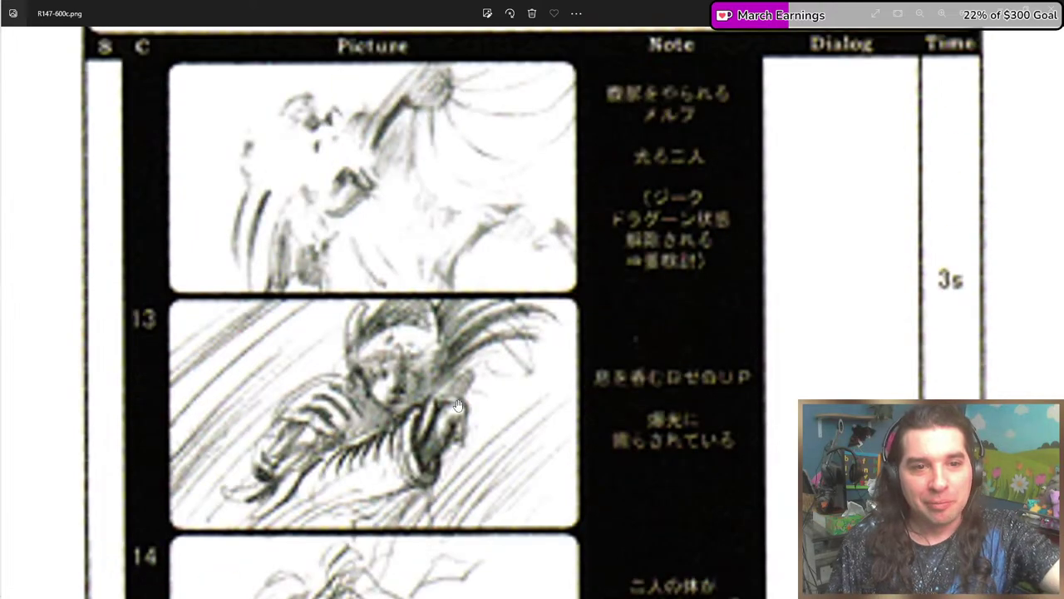
View the storyboard sheets at a smaller scale and follow sheet 8/15 from its title down to panel 11 of sheet 7/15.
{"action": "scroll", "coordinate": [338, 296], "scroll_direction": "down", "scroll_amount": 3}
{"action": "scroll", "coordinate": [338, 297], "scroll_direction": "up", "scroll_amount": 7}
{"action": "scroll", "coordinate": [383, 159], "scroll_direction": "down", "scroll_amount": 7}
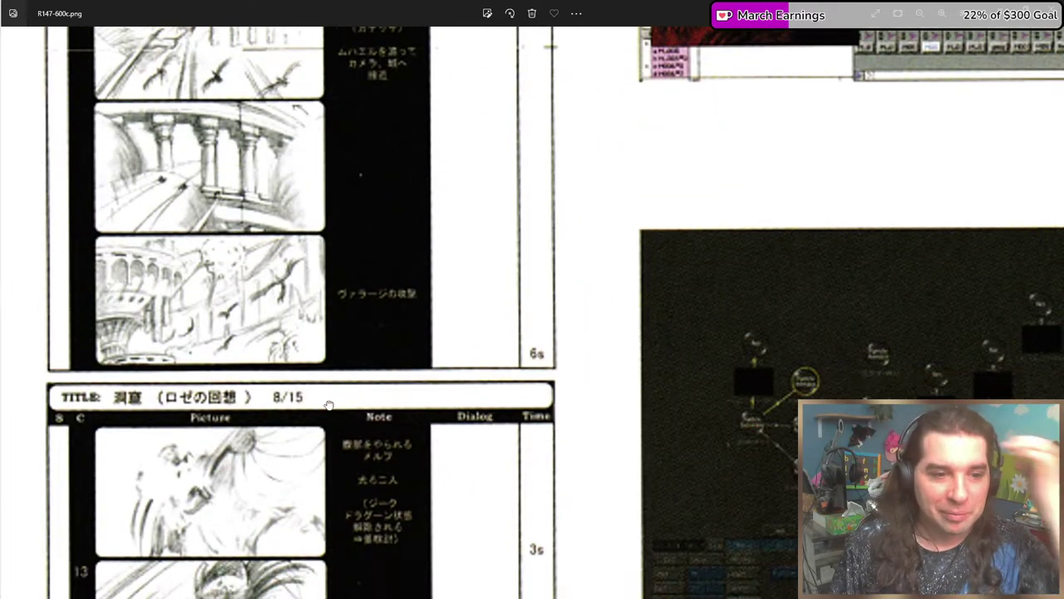
{"action": "scroll", "coordinate": [384, 158], "scroll_direction": "down", "scroll_amount": 2}
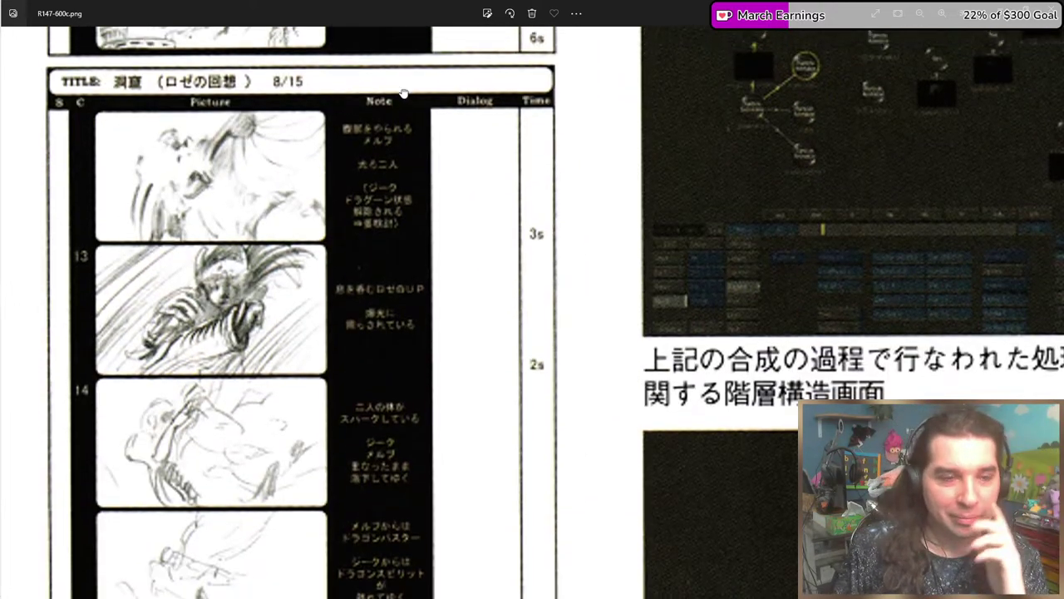
{"action": "scroll", "coordinate": [192, 222], "scroll_direction": "up", "scroll_amount": 7}
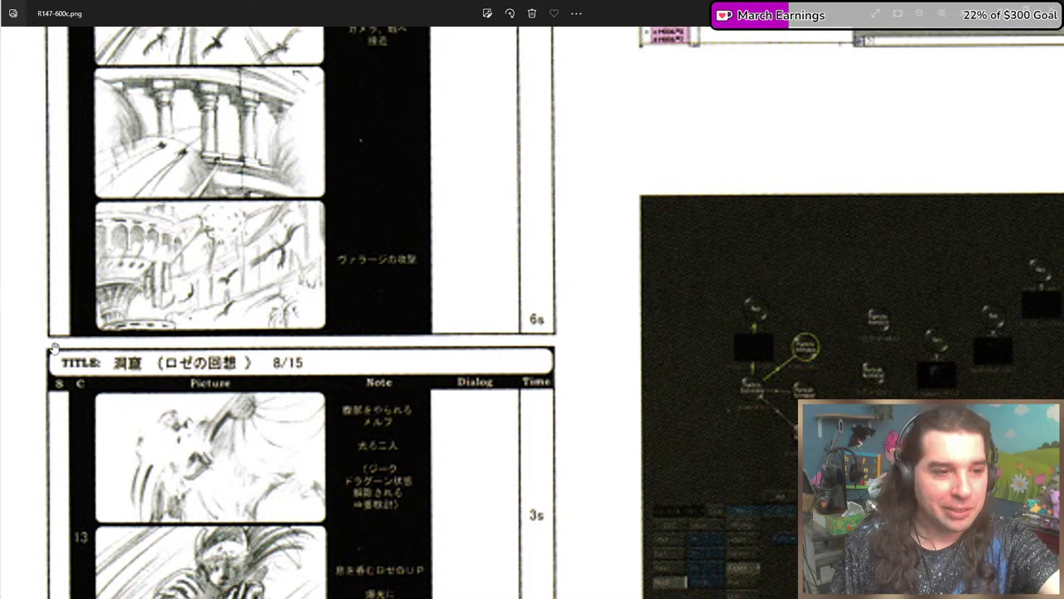
{"action": "scroll", "coordinate": [271, 347], "scroll_direction": "down", "scroll_amount": 6}
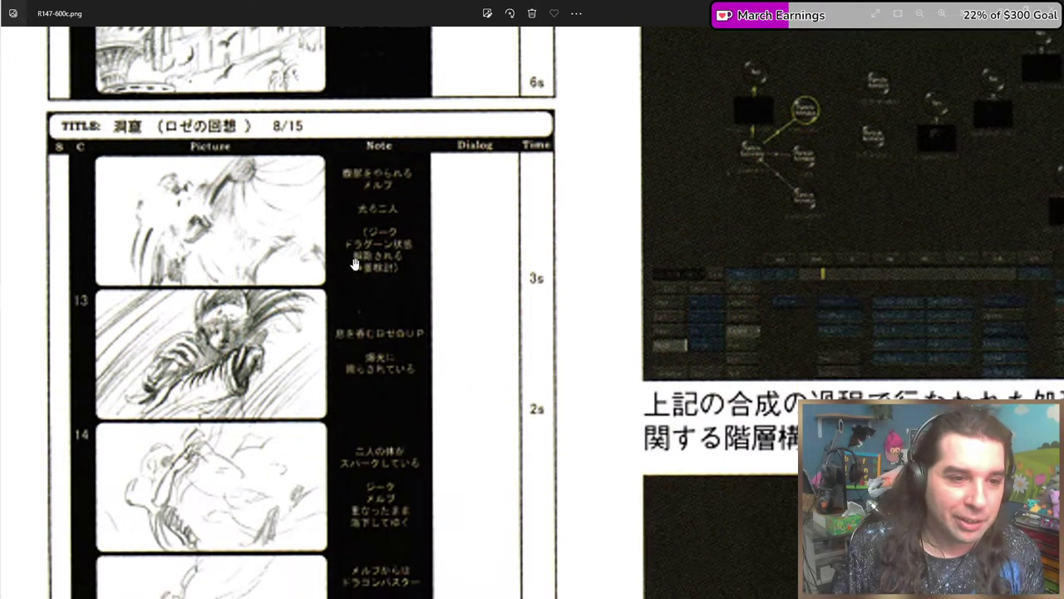
{"action": "scroll", "coordinate": [229, 317], "scroll_direction": "down", "scroll_amount": 5}
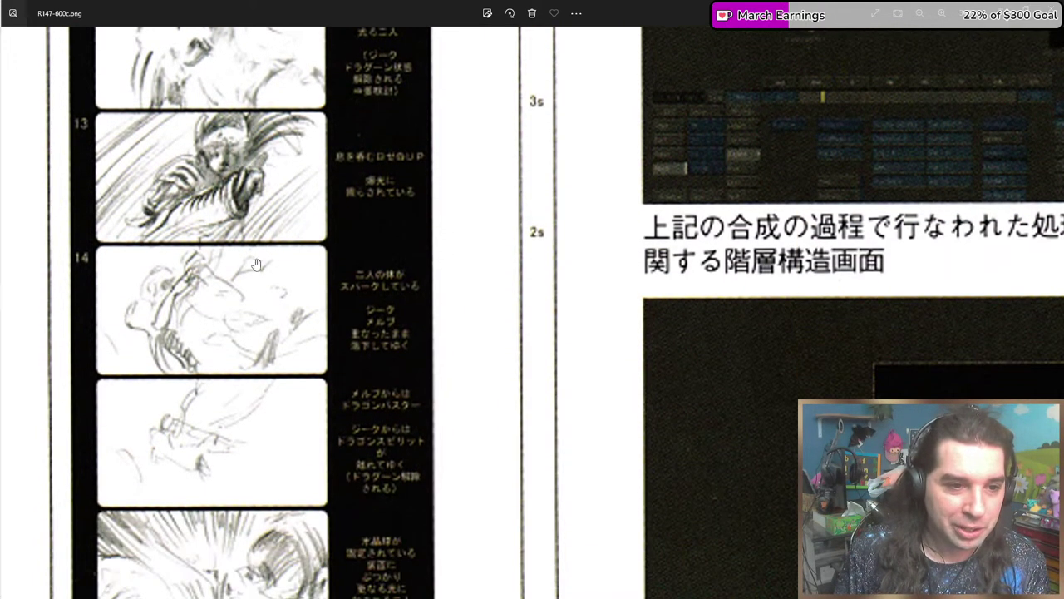
{"action": "scroll", "coordinate": [178, 355], "scroll_direction": "down", "scroll_amount": 5}
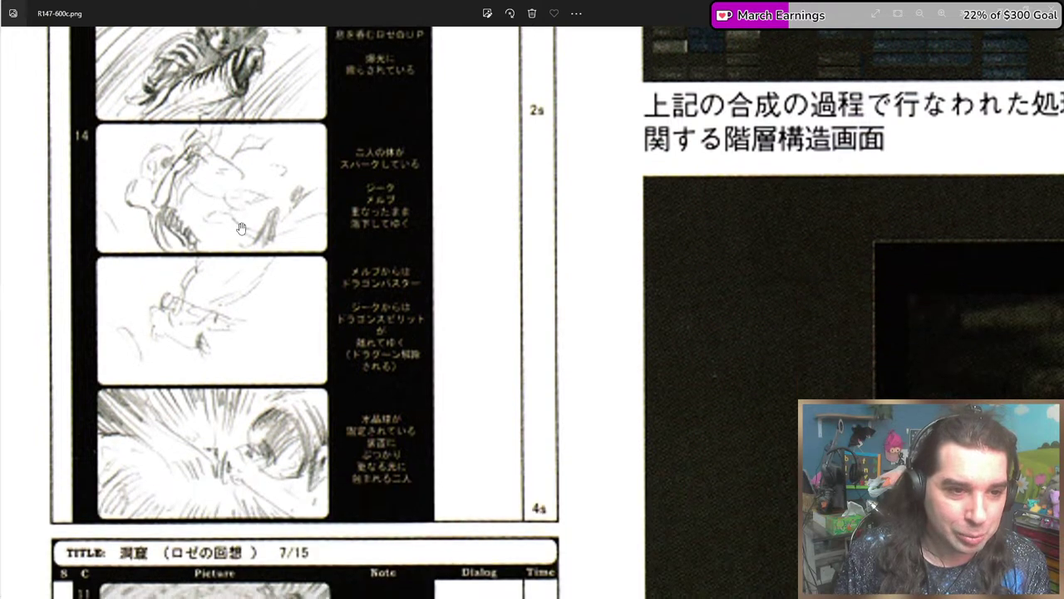
{"action": "scroll", "coordinate": [220, 403], "scroll_direction": "down", "scroll_amount": 2}
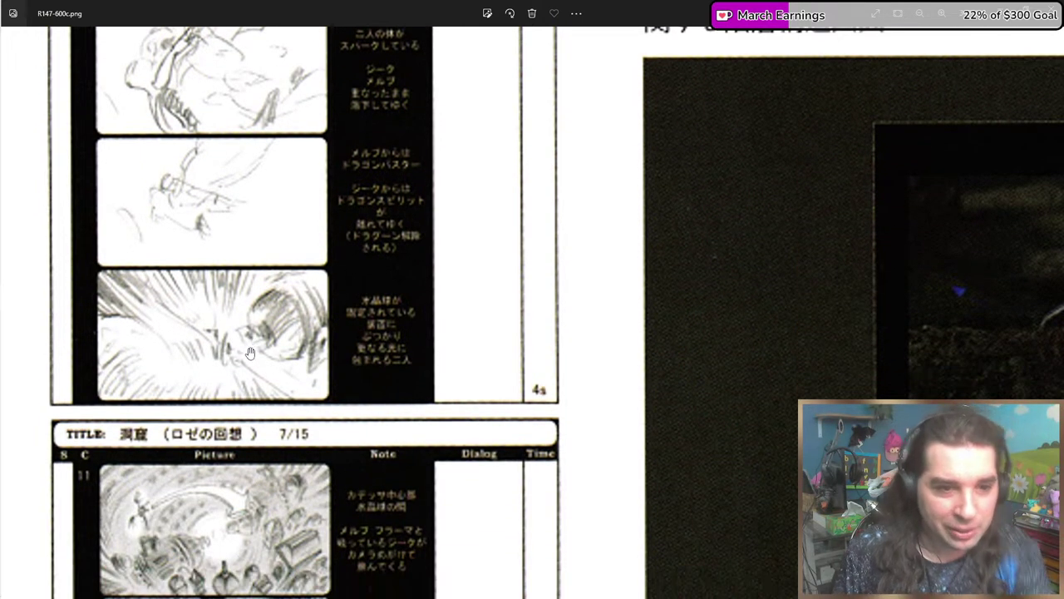
{"action": "scroll", "coordinate": [252, 349], "scroll_direction": "down", "scroll_amount": 3}
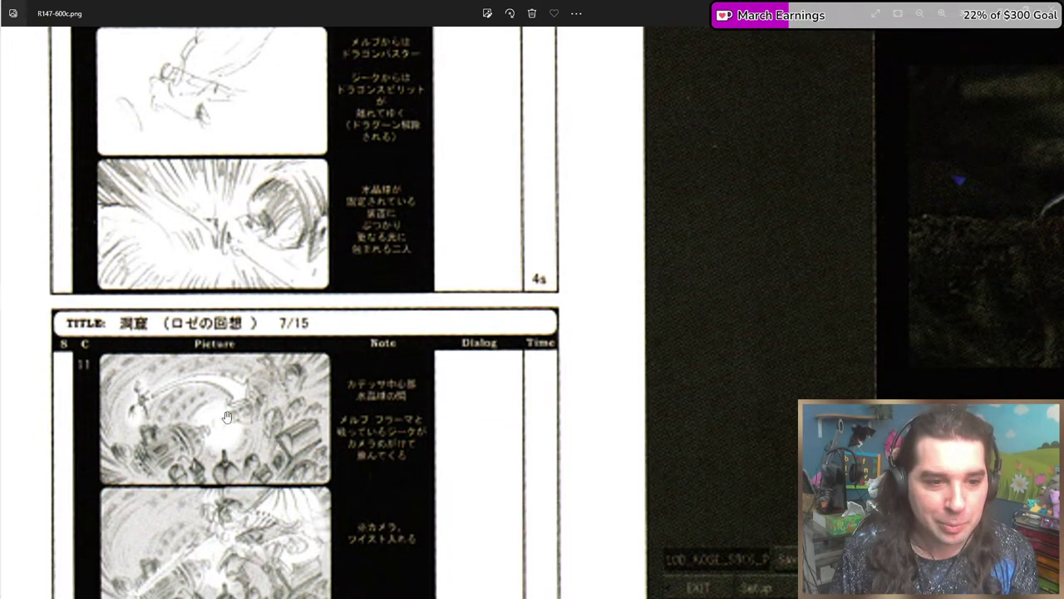
Compare the panels of cut 11 on storyboard sheet 7/15 with the opening panels of sheet 8/15.
{"action": "left_click_drag", "start_coordinate": [228, 422], "coordinate": [238, 206]}
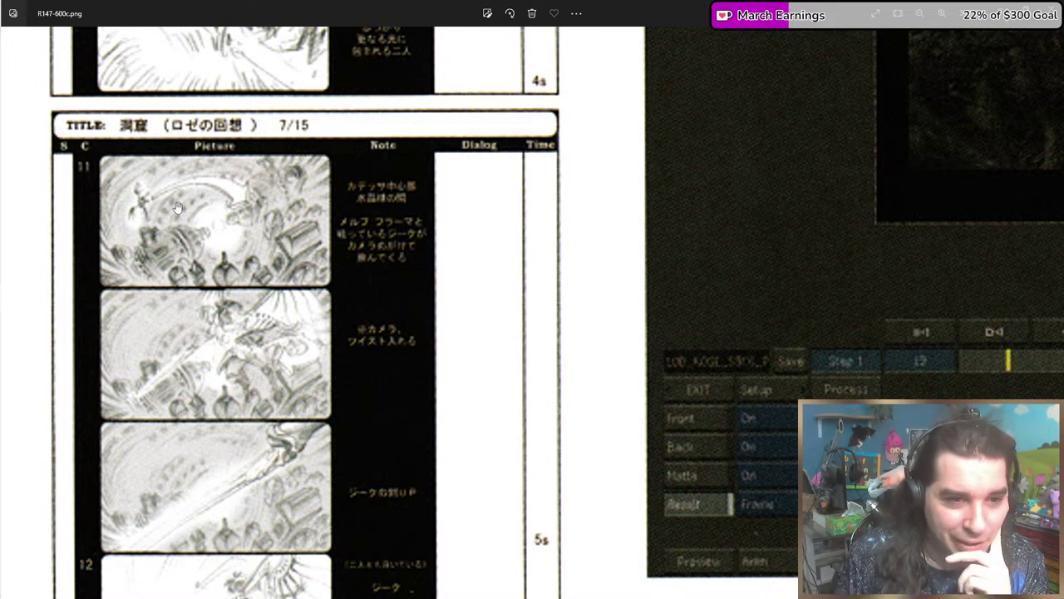
{"action": "left_click_drag", "start_coordinate": [262, 205], "coordinate": [280, 233]}
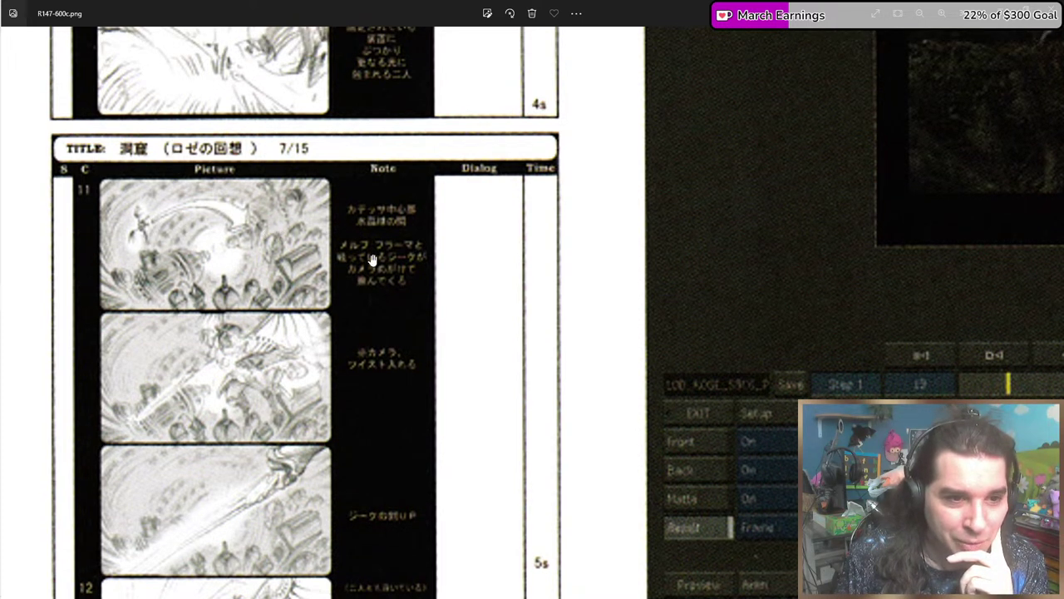
{"action": "left_click_drag", "start_coordinate": [340, 136], "coordinate": [350, 219]}
{"action": "scroll", "coordinate": [366, 249], "scroll_direction": "down", "scroll_amount": 8}
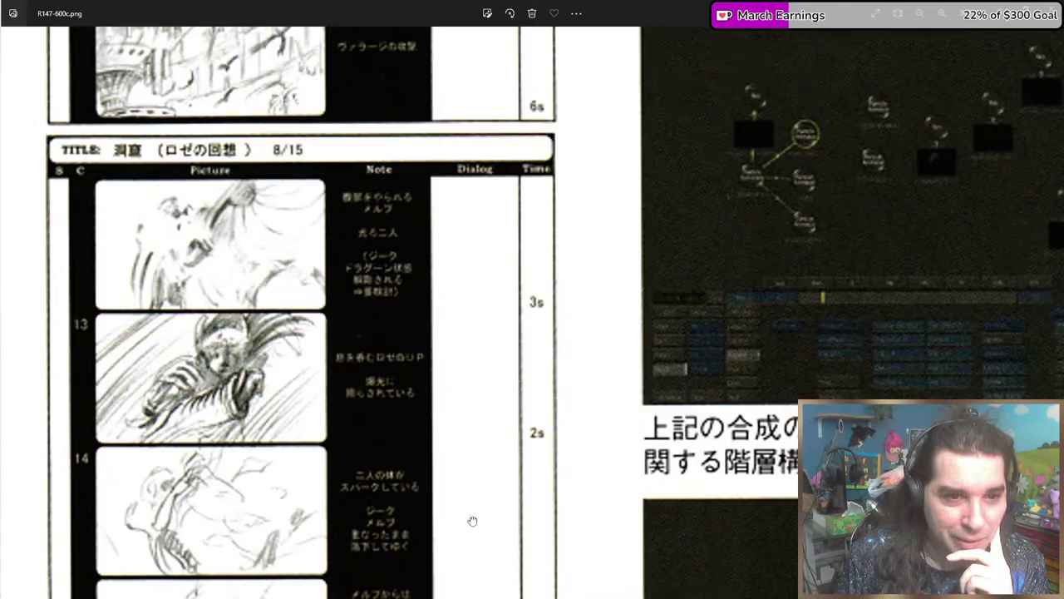
{"action": "left_click_drag", "start_coordinate": [378, 256], "coordinate": [388, 283]}
{"action": "left_click_drag", "start_coordinate": [291, 222], "coordinate": [307, 250]}
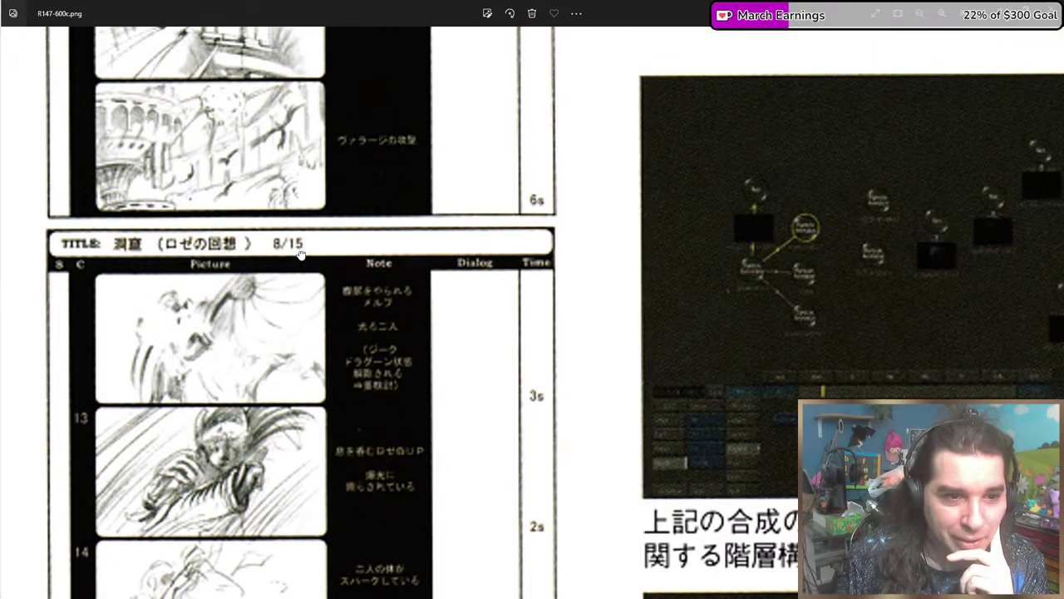
Re-read storyboard sheet 7/15 from panel 11 down to both panels of cut 12 and back to its title.
{"action": "scroll", "coordinate": [333, 217], "scroll_direction": "up", "scroll_amount": 8}
{"action": "scroll", "coordinate": [314, 229], "scroll_direction": "down", "scroll_amount": 1}
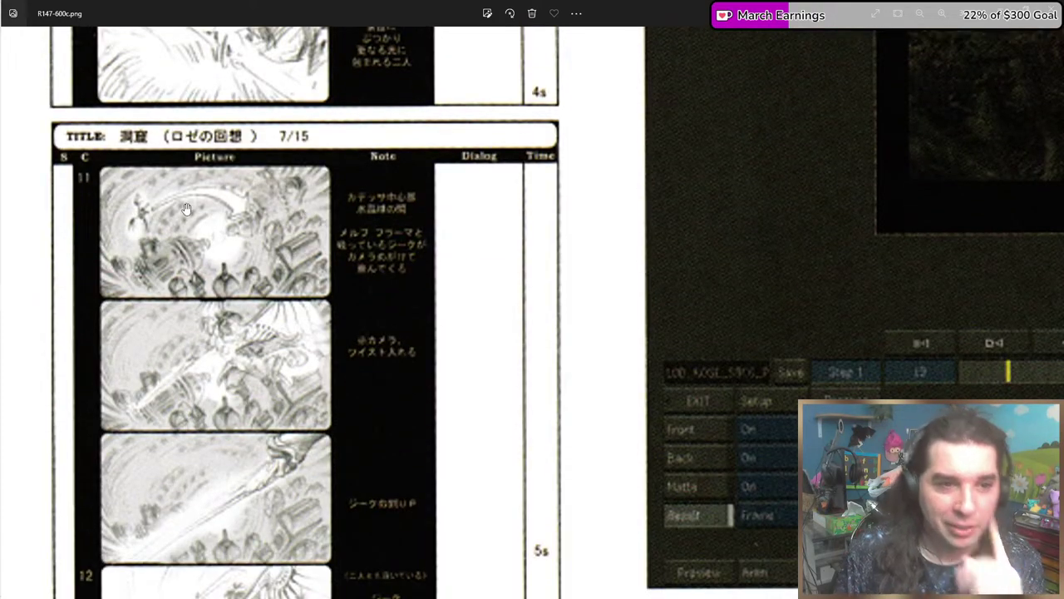
{"action": "scroll", "coordinate": [192, 344], "scroll_direction": "down", "scroll_amount": 3}
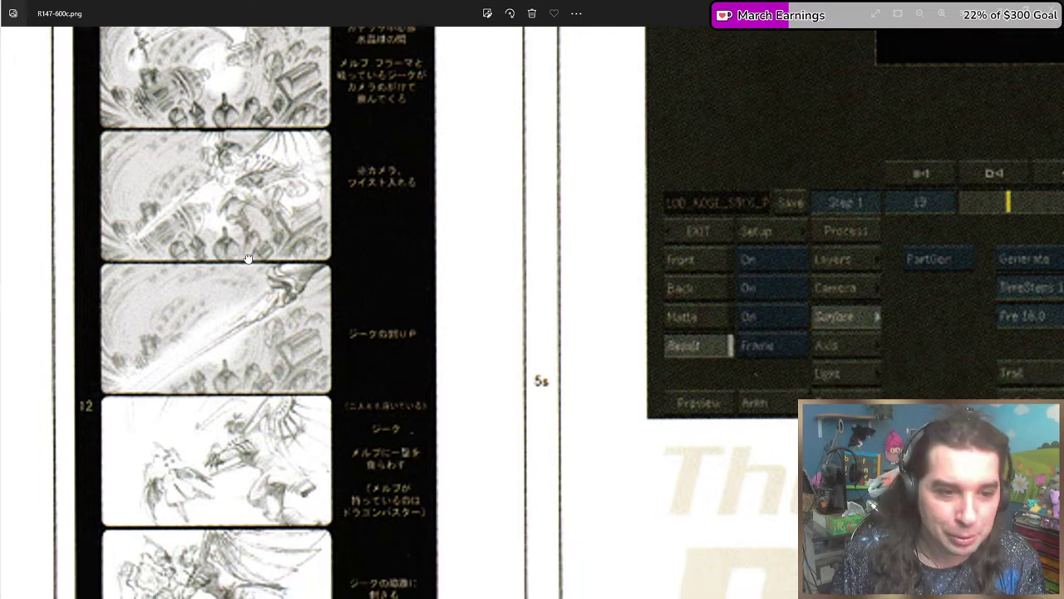
{"action": "scroll", "coordinate": [246, 250], "scroll_direction": "down", "scroll_amount": 4}
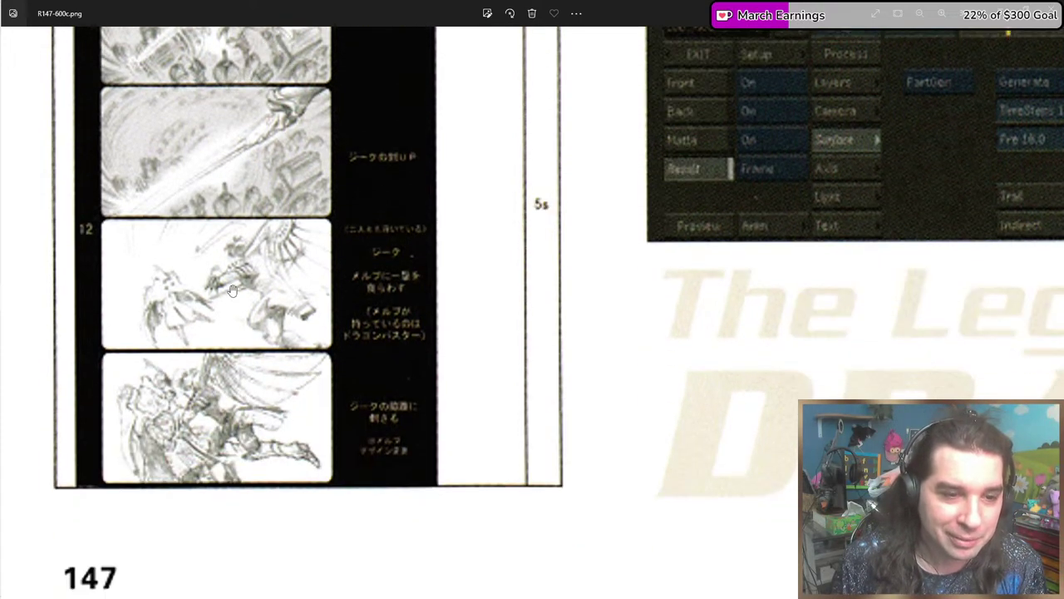
{"action": "scroll", "coordinate": [216, 328], "scroll_direction": "up", "scroll_amount": 20}
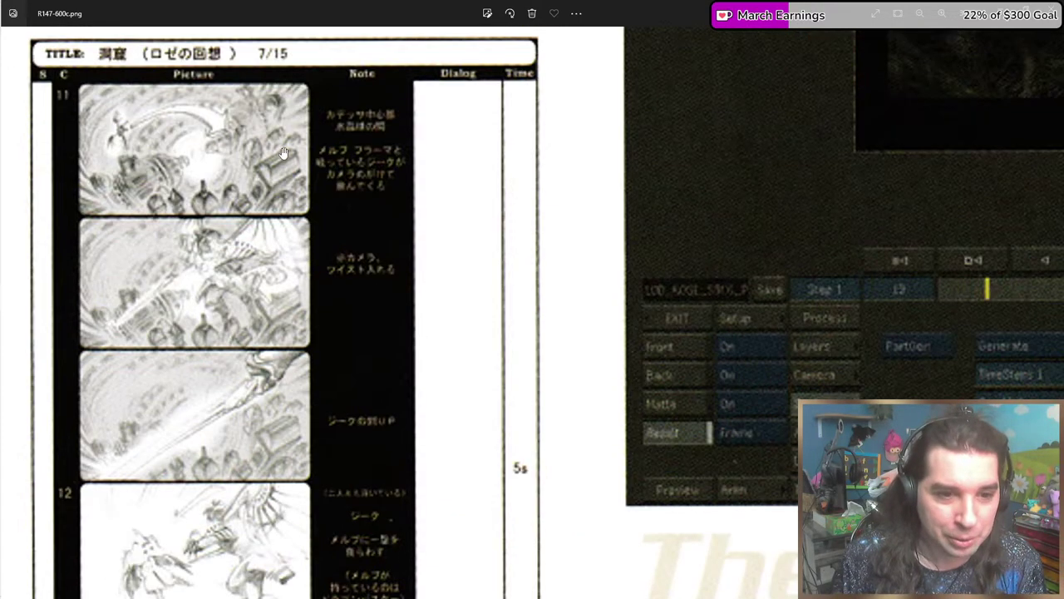
Check the order of the storyboard sheets by their titles, from 6/15 and 5/15 past 8/15 to 7/15.
{"action": "scroll", "coordinate": [367, 386], "scroll_direction": "up", "scroll_amount": 15}
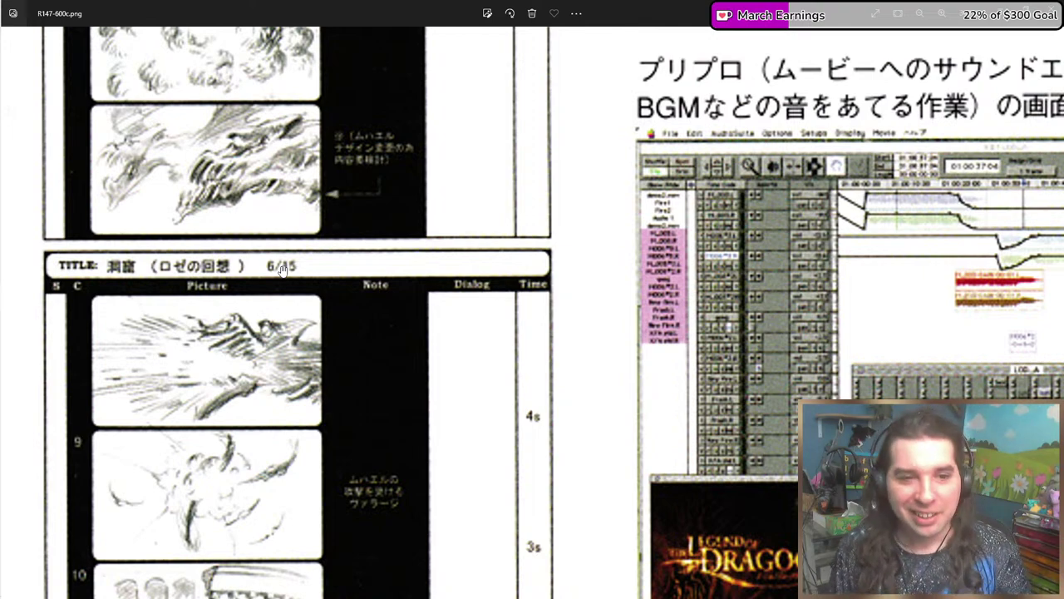
{"action": "scroll", "coordinate": [270, 277], "scroll_direction": "up", "scroll_amount": 8}
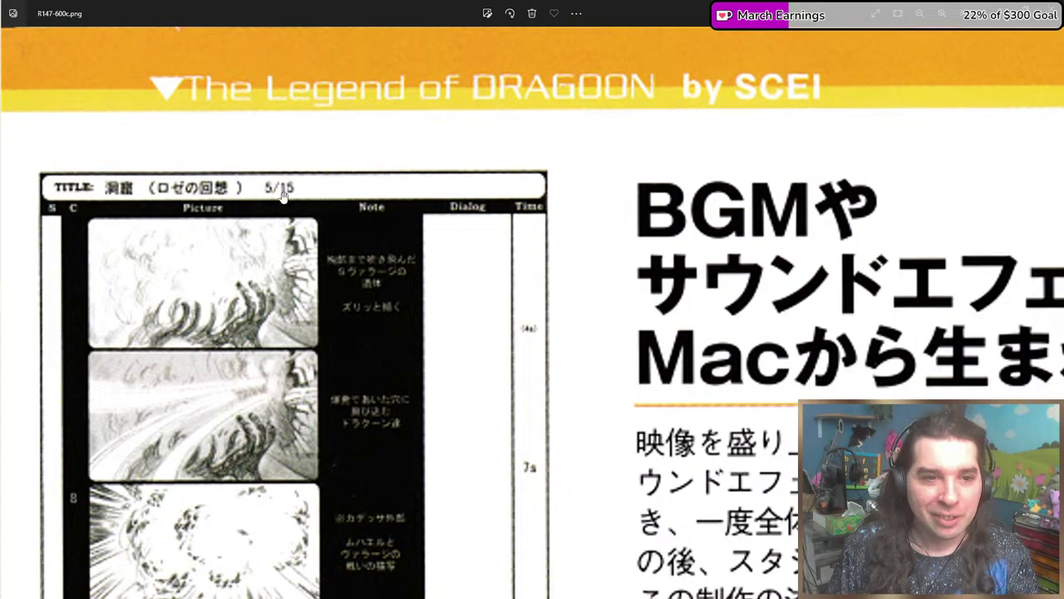
{"action": "scroll", "coordinate": [282, 197], "scroll_direction": "down", "scroll_amount": 7}
{"action": "scroll", "coordinate": [301, 163], "scroll_direction": "down", "scroll_amount": 20}
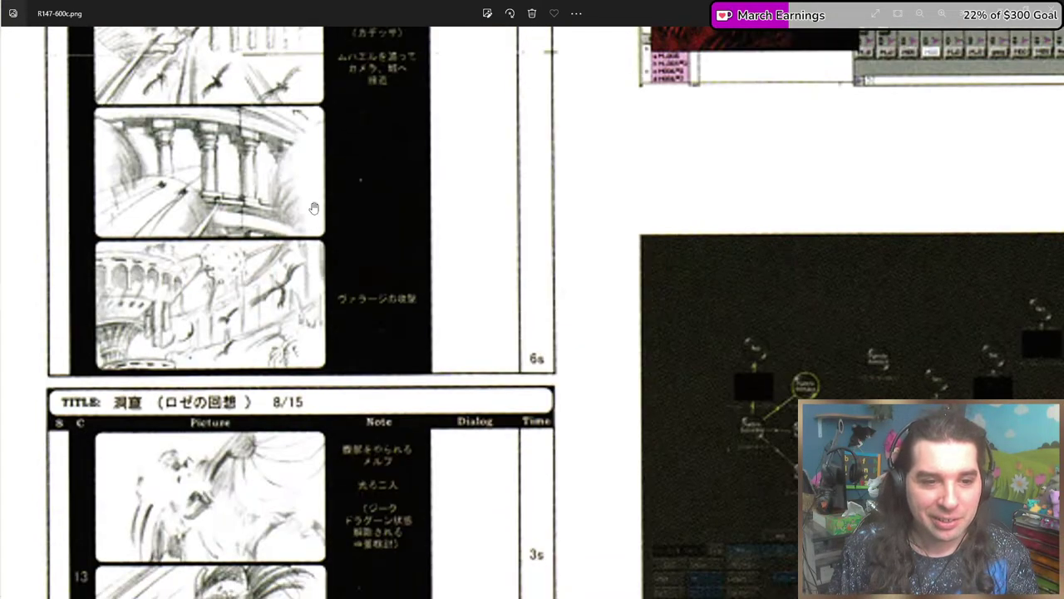
{"action": "scroll", "coordinate": [337, 456], "scroll_direction": "down", "scroll_amount": 7}
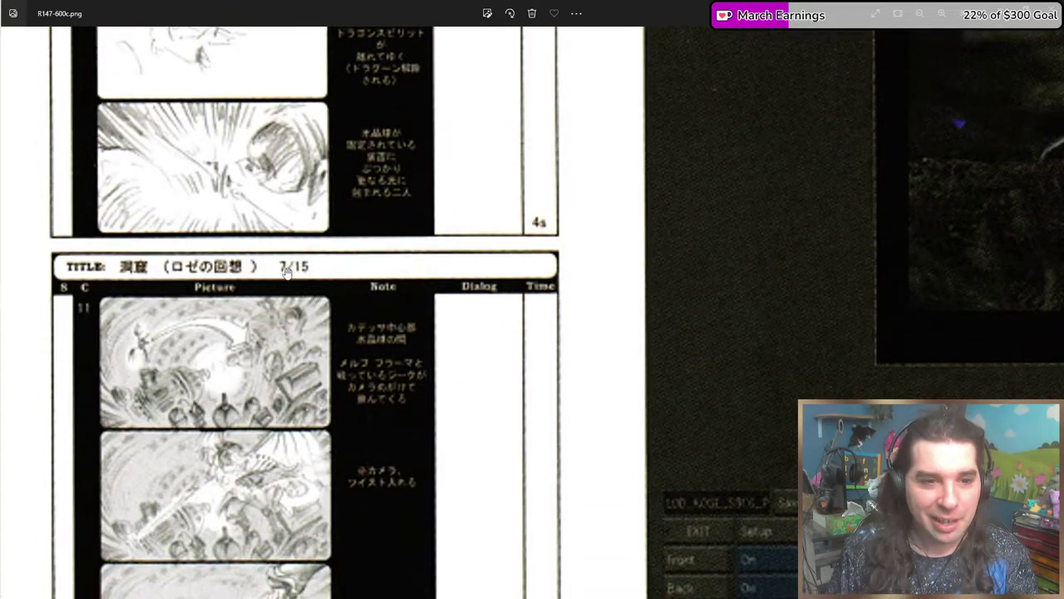
{"action": "scroll", "coordinate": [361, 265], "scroll_direction": "down", "scroll_amount": 3}
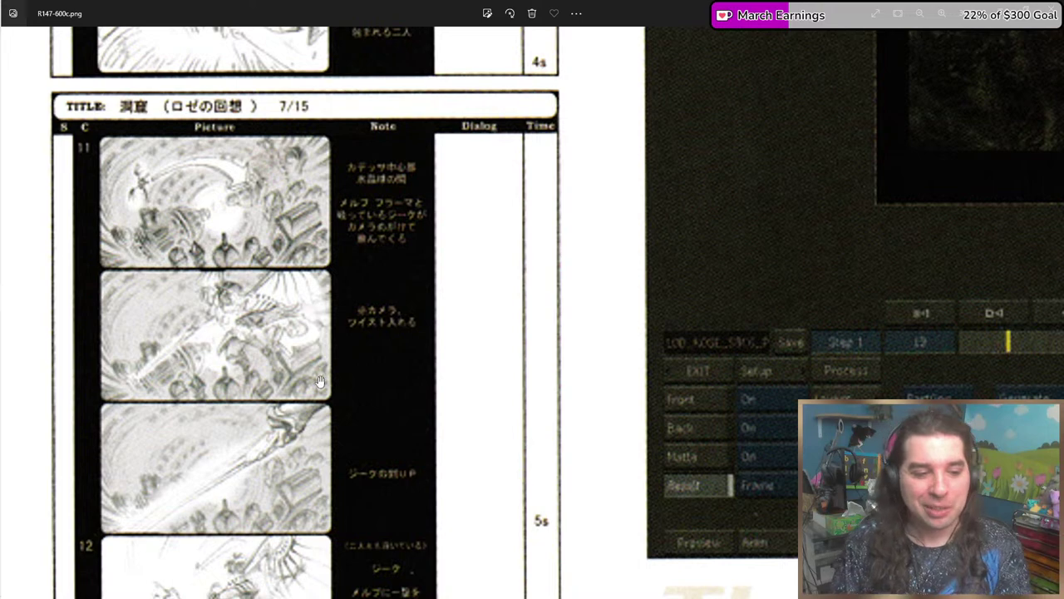
Go on to the next scan, R148, and enlarge storyboard sheet 3/5 of the divine tree legend.
{"action": "scroll", "coordinate": [401, 386], "scroll_direction": "down", "scroll_amount": 6}
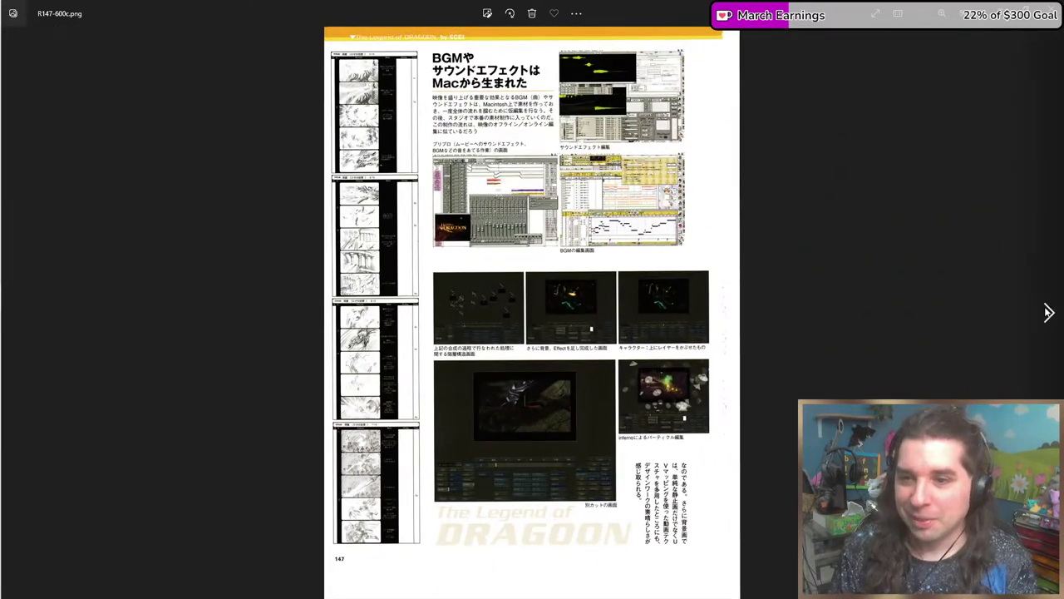
{"action": "left_click", "coordinate": [1048, 312]}
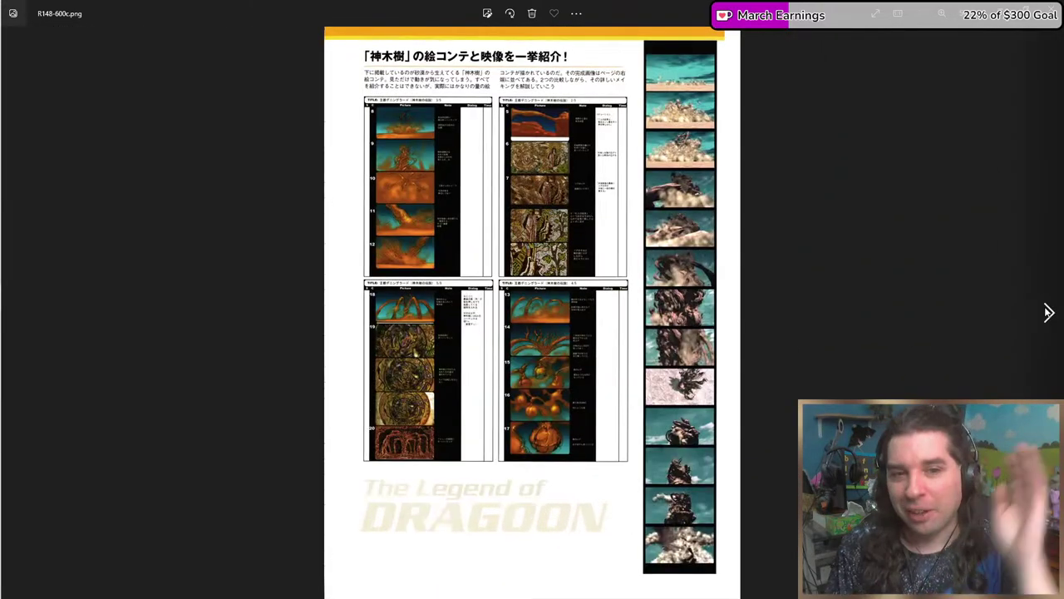
{"action": "scroll", "coordinate": [332, 173], "scroll_direction": "up", "scroll_amount": 5}
{"action": "scroll", "coordinate": [332, 173], "scroll_direction": "up", "scroll_amount": 2}
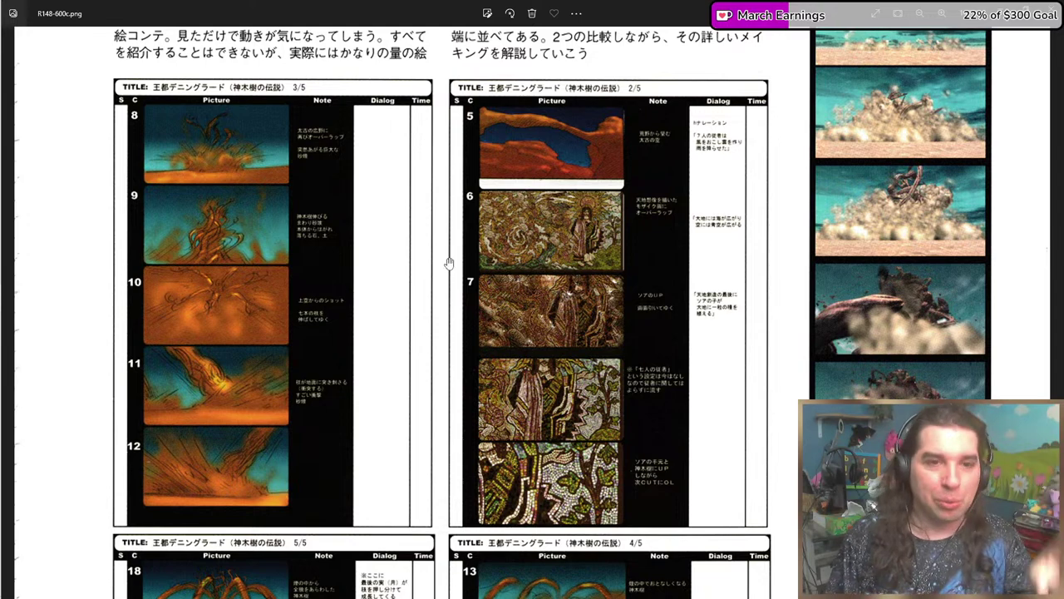
{"action": "scroll", "coordinate": [306, 188], "scroll_direction": "up", "scroll_amount": 2}
{"action": "scroll", "coordinate": [216, 356], "scroll_direction": "up", "scroll_amount": 4}
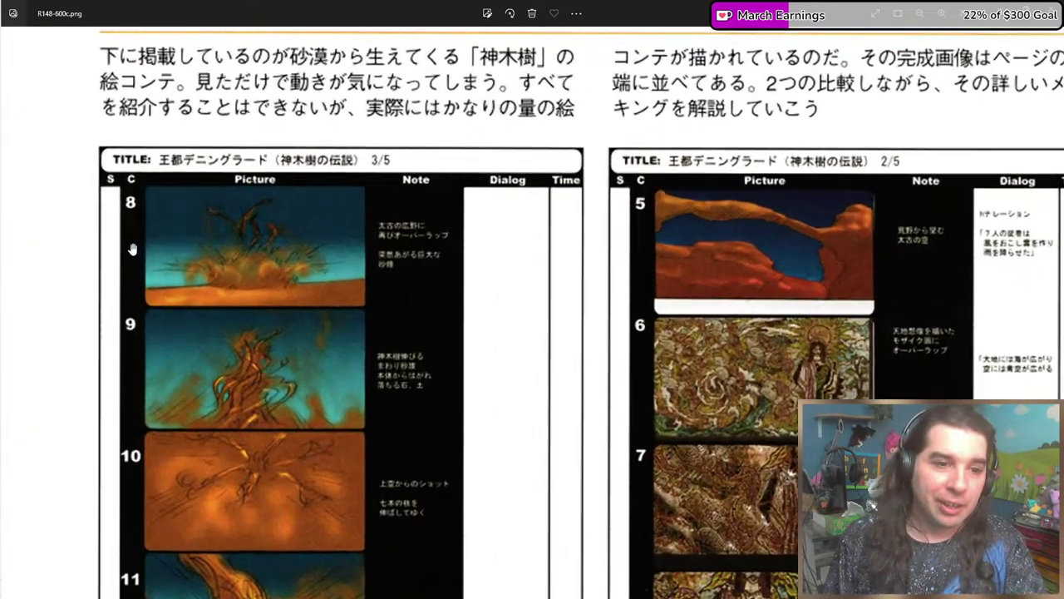
Study the sprouting tree on sheet 3/5 in order, from panel 8 to panel 12.
{"action": "left_click_drag", "start_coordinate": [216, 355], "coordinate": [337, 309]}
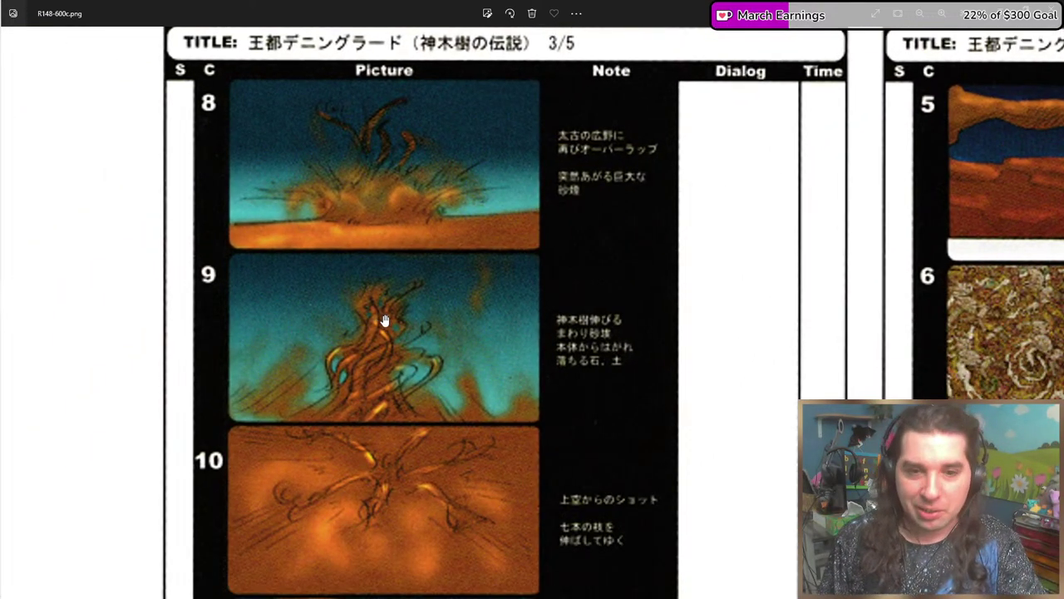
{"action": "scroll", "coordinate": [419, 366], "scroll_direction": "down", "scroll_amount": 3}
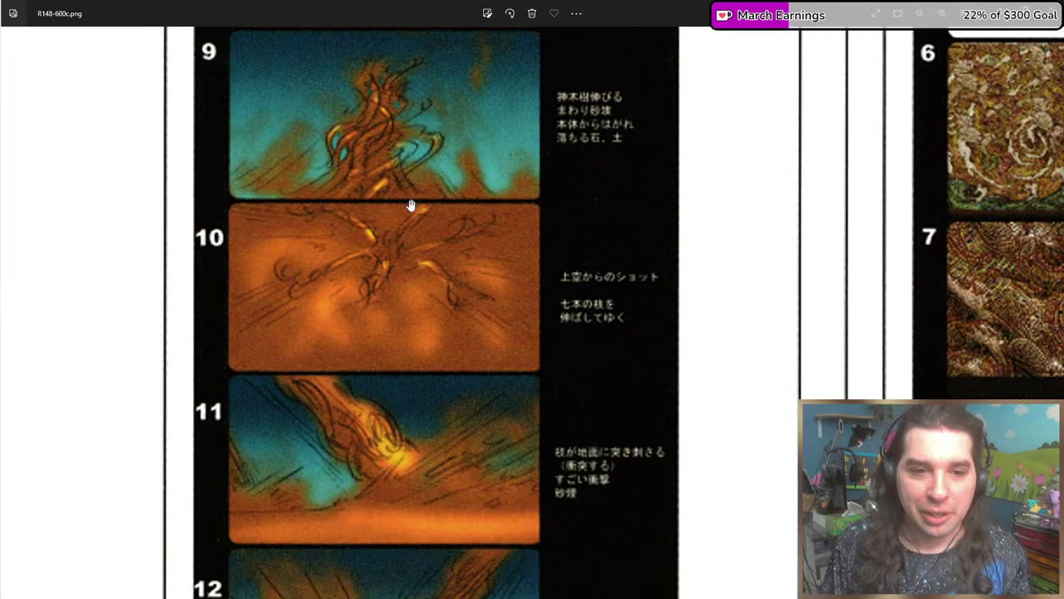
{"action": "scroll", "coordinate": [396, 259], "scroll_direction": "down", "scroll_amount": 5}
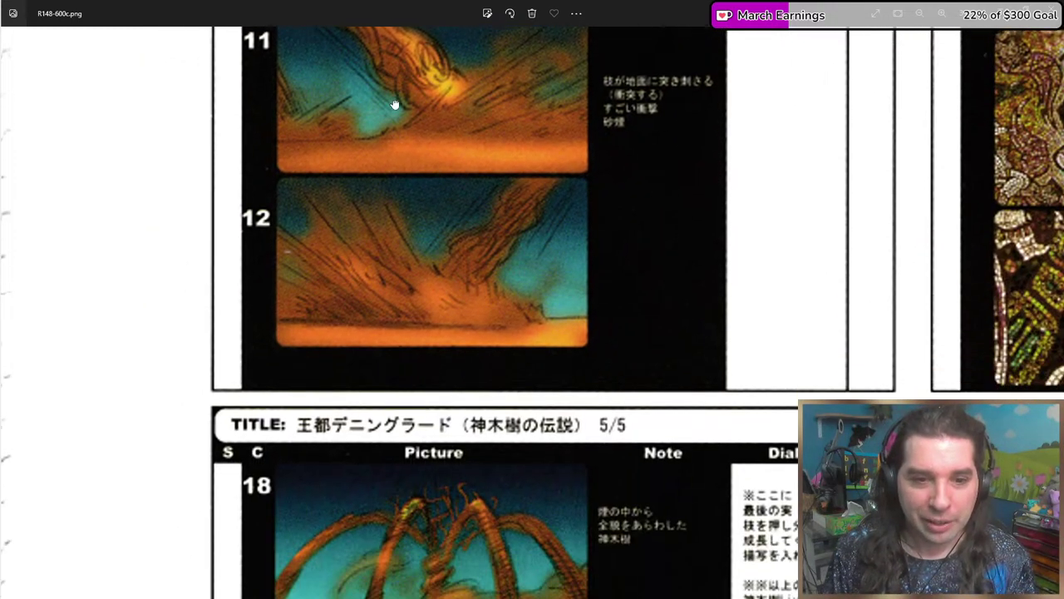
{"action": "scroll", "coordinate": [655, 180], "scroll_direction": "down", "scroll_amount": 3}
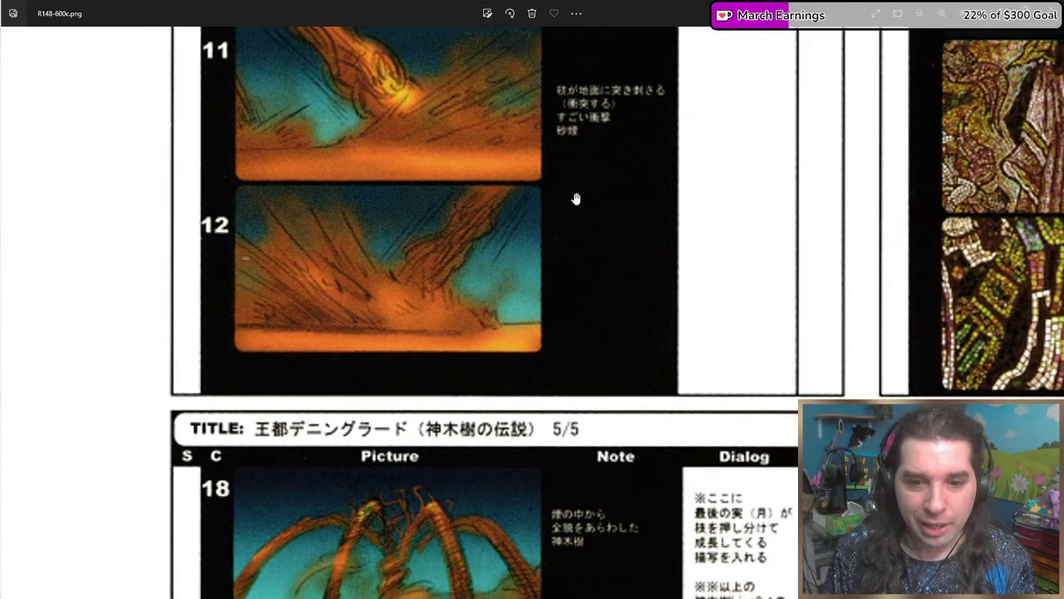
Go across to sheet 2/5 and examine the robed figure in the mosaic of panel 6 up close.
{"action": "scroll", "coordinate": [544, 285], "scroll_direction": "up", "scroll_amount": 5}
{"action": "scroll", "coordinate": [506, 408], "scroll_direction": "up", "scroll_amount": 1}
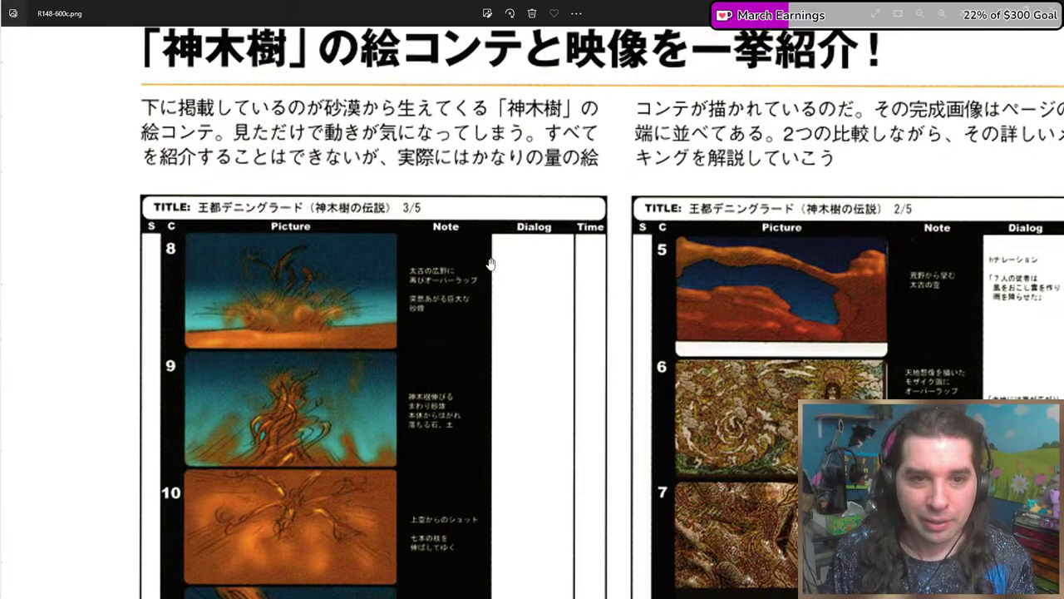
{"action": "scroll", "coordinate": [582, 291], "scroll_direction": "right", "scroll_amount": 3}
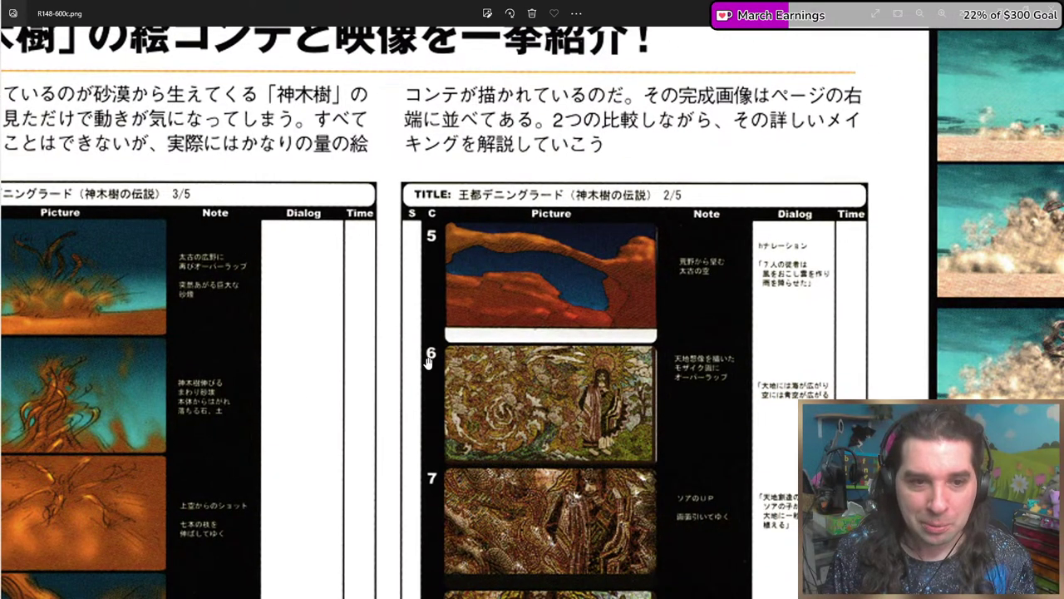
{"action": "scroll", "coordinate": [430, 357], "scroll_direction": "up", "scroll_amount": 5}
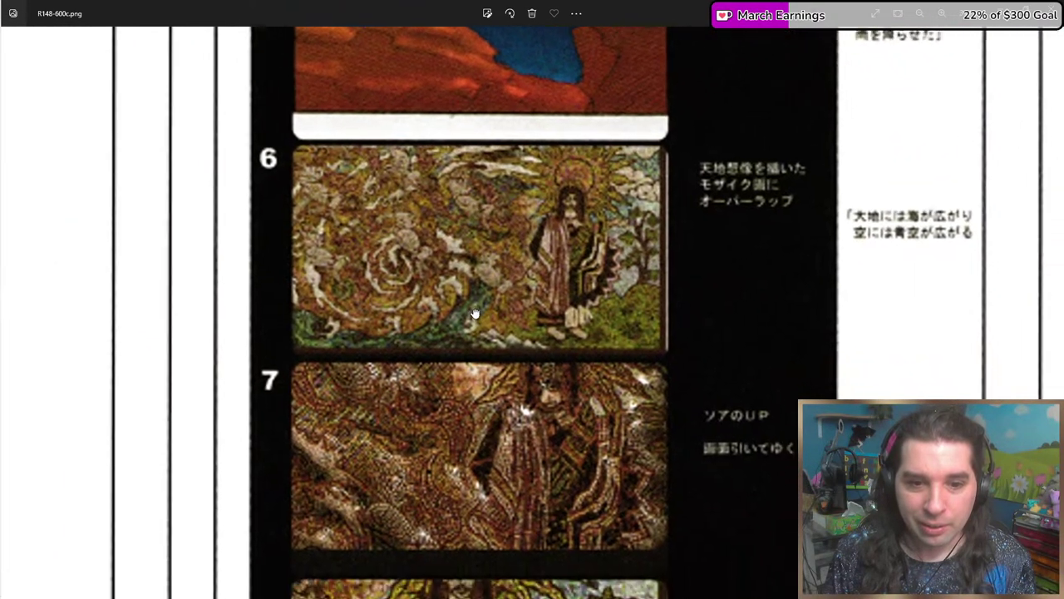
{"action": "left_click_drag", "start_coordinate": [475, 314], "coordinate": [465, 288]}
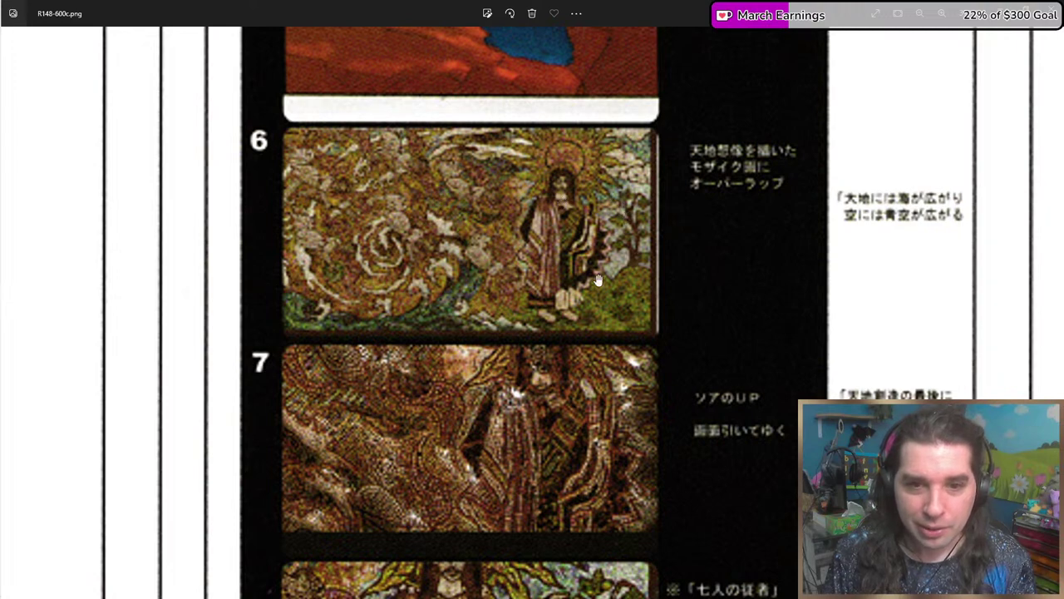
{"action": "scroll", "coordinate": [562, 197], "scroll_direction": "up", "scroll_amount": 4}
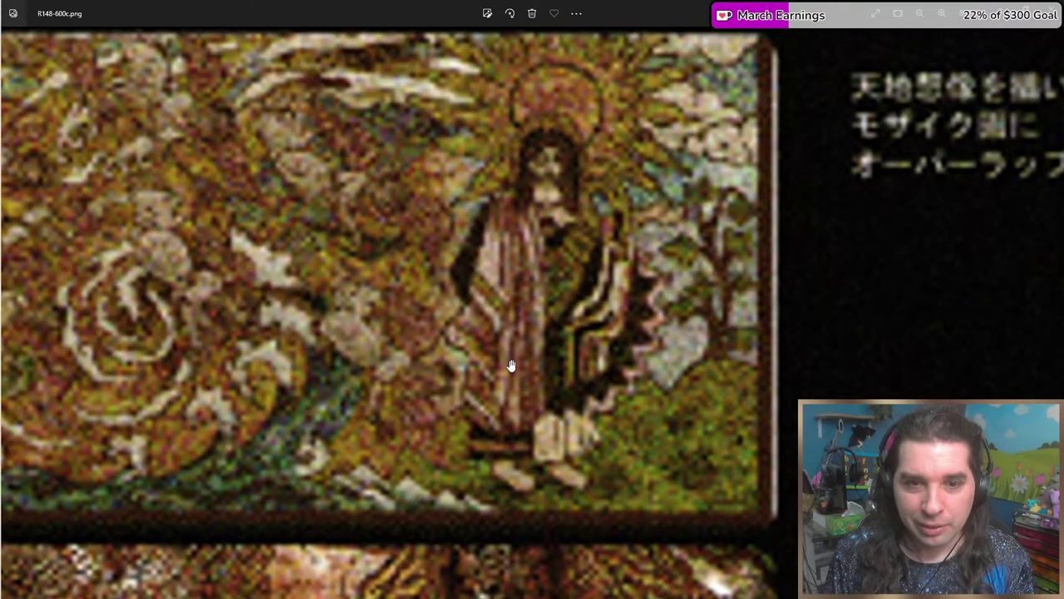
Follow the mosaic artwork on sheet 2/5 from panel 6 through panel 7 to the last close-up of the tree.
{"action": "scroll", "coordinate": [542, 218], "scroll_direction": "down", "scroll_amount": 3}
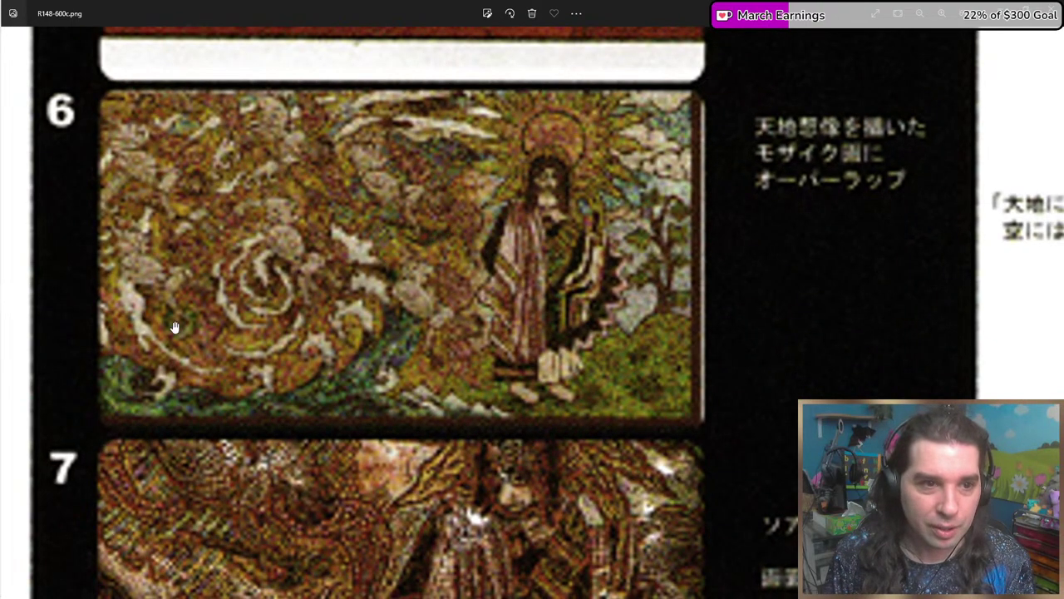
{"action": "scroll", "coordinate": [660, 262], "scroll_direction": "down", "scroll_amount": 5}
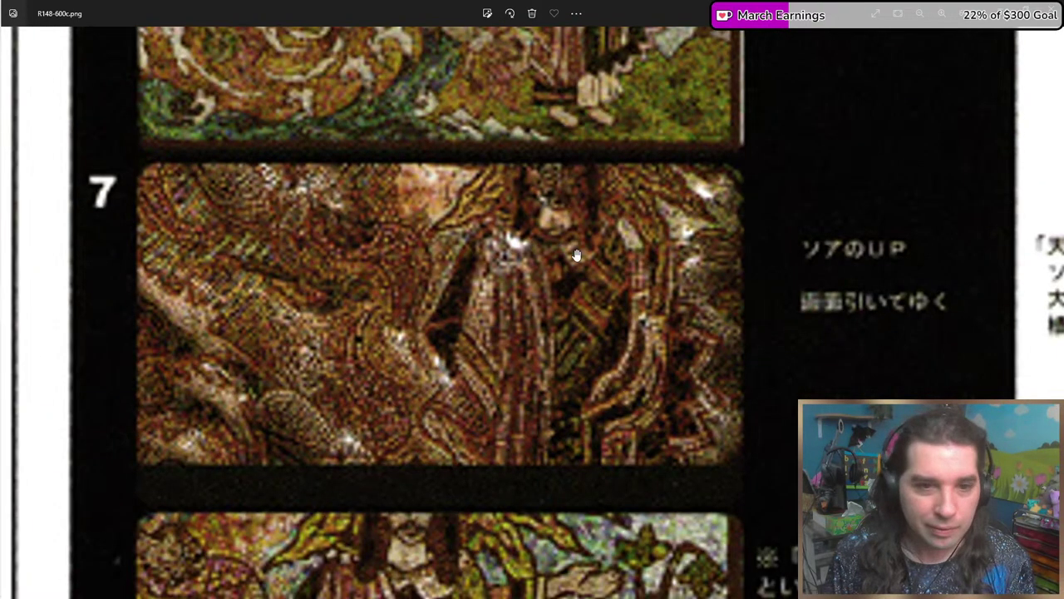
{"action": "scroll", "coordinate": [578, 204], "scroll_direction": "down", "scroll_amount": 8}
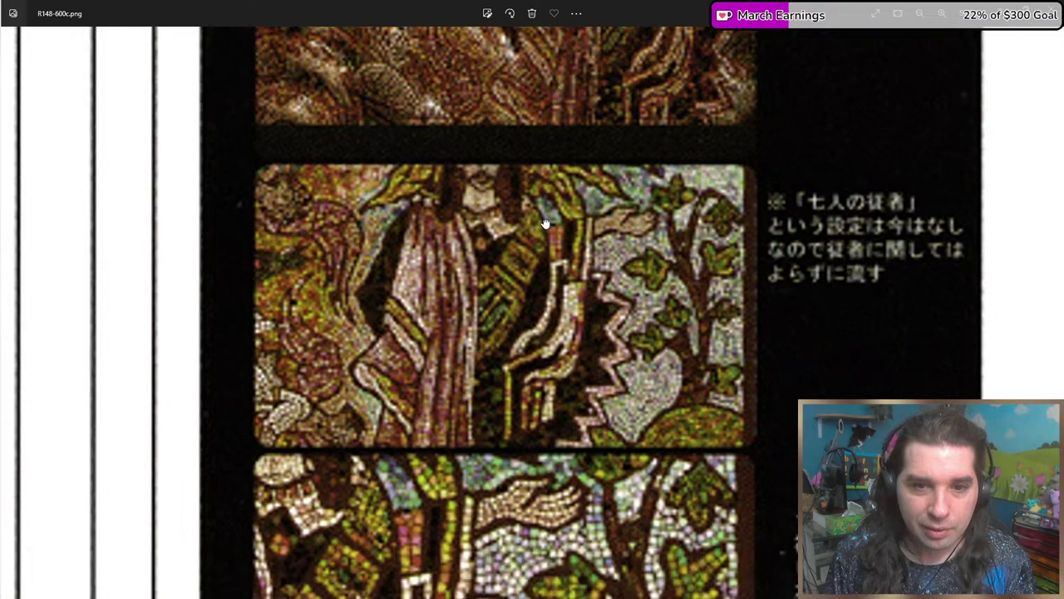
{"action": "scroll", "coordinate": [519, 310], "scroll_direction": "down", "scroll_amount": 8}
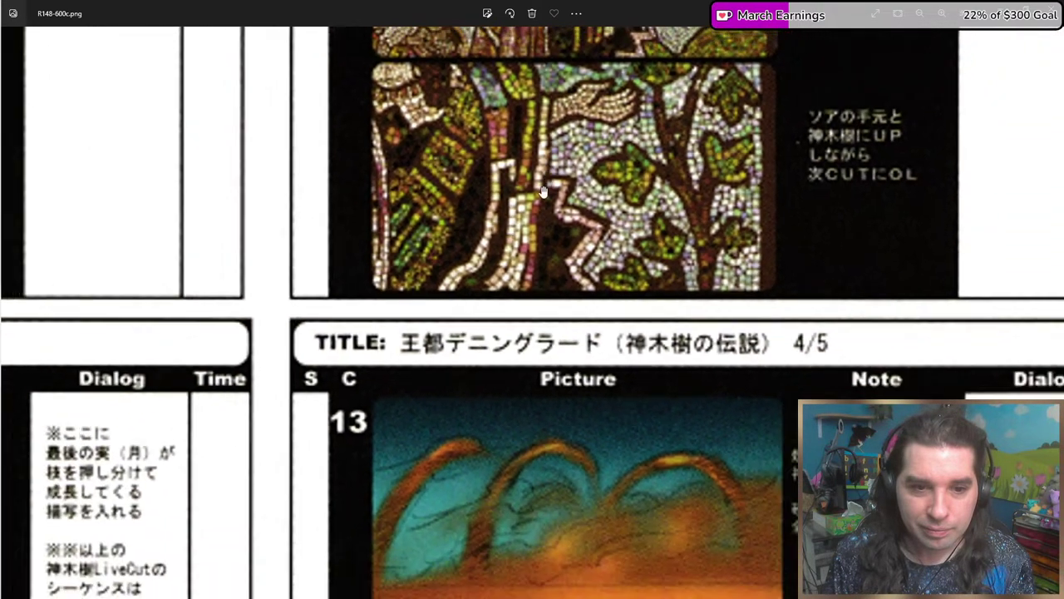
View sheet 4/5 in order, from the arching branches in panel 13 to the fruit close-up in panel 17.
{"action": "scroll", "coordinate": [544, 311], "scroll_direction": "down", "scroll_amount": 8}
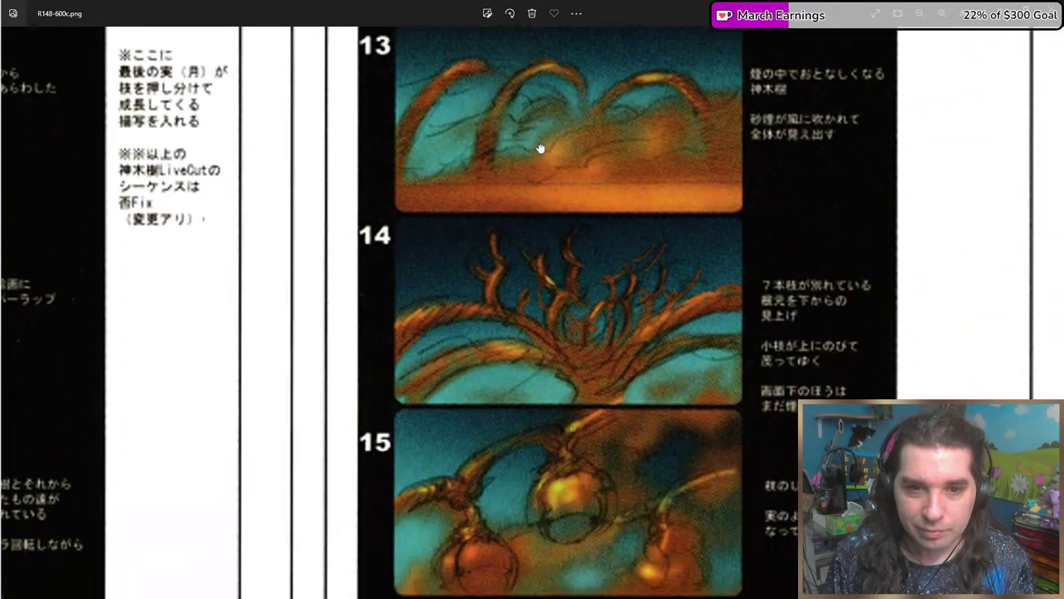
{"action": "scroll", "coordinate": [530, 286], "scroll_direction": "down", "scroll_amount": 8}
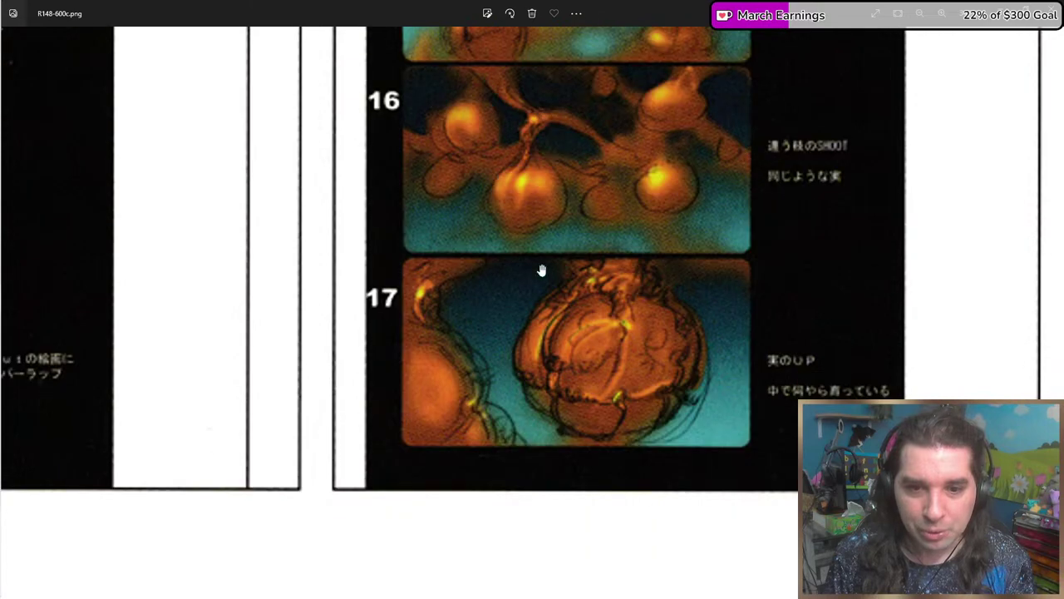
{"action": "scroll", "coordinate": [556, 218], "scroll_direction": "down", "scroll_amount": 5}
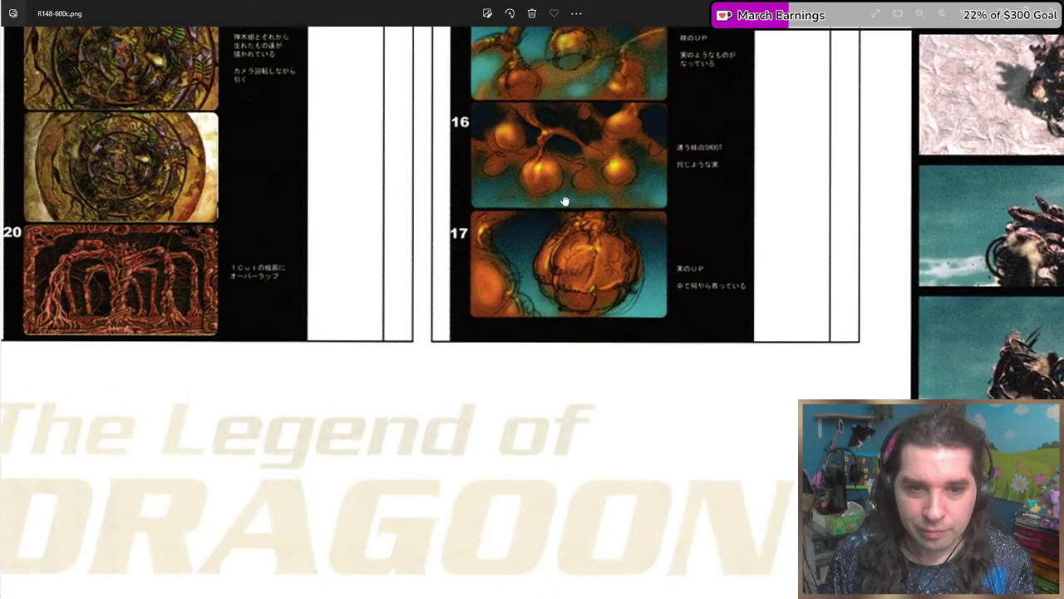
Look over the finished movie frames beside the storyboard sheets and return to the full view of page R148.
{"action": "left_click_drag", "start_coordinate": [565, 204], "coordinate": [269, 219]}
{"action": "scroll", "coordinate": [651, 271], "scroll_direction": "down", "scroll_amount": 5}
{"action": "scroll", "coordinate": [832, 305], "scroll_direction": "up", "scroll_amount": 10}
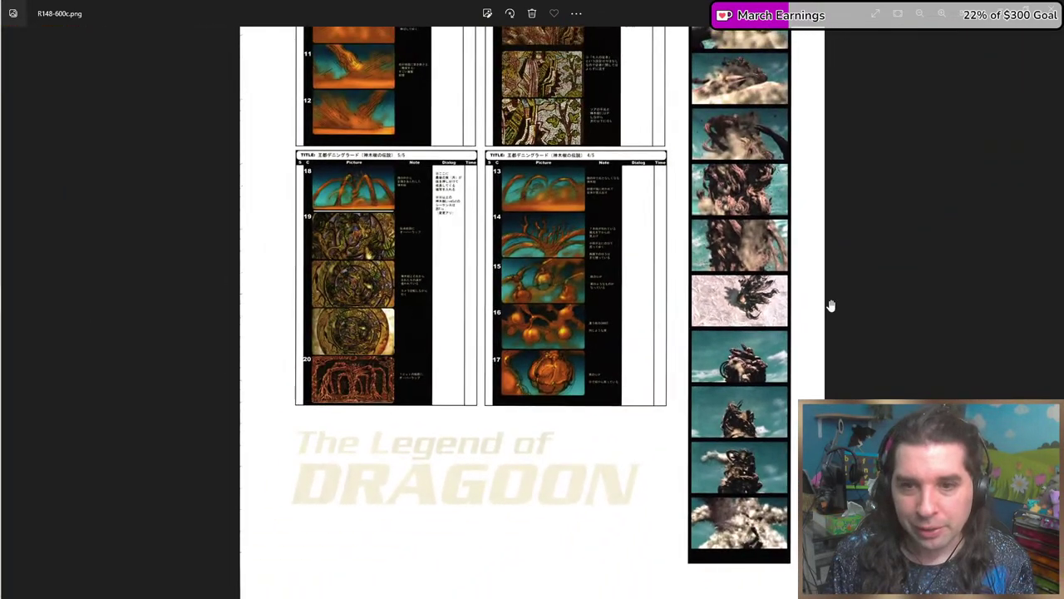
{"action": "scroll", "coordinate": [679, 384], "scroll_direction": "down", "scroll_amount": 4}
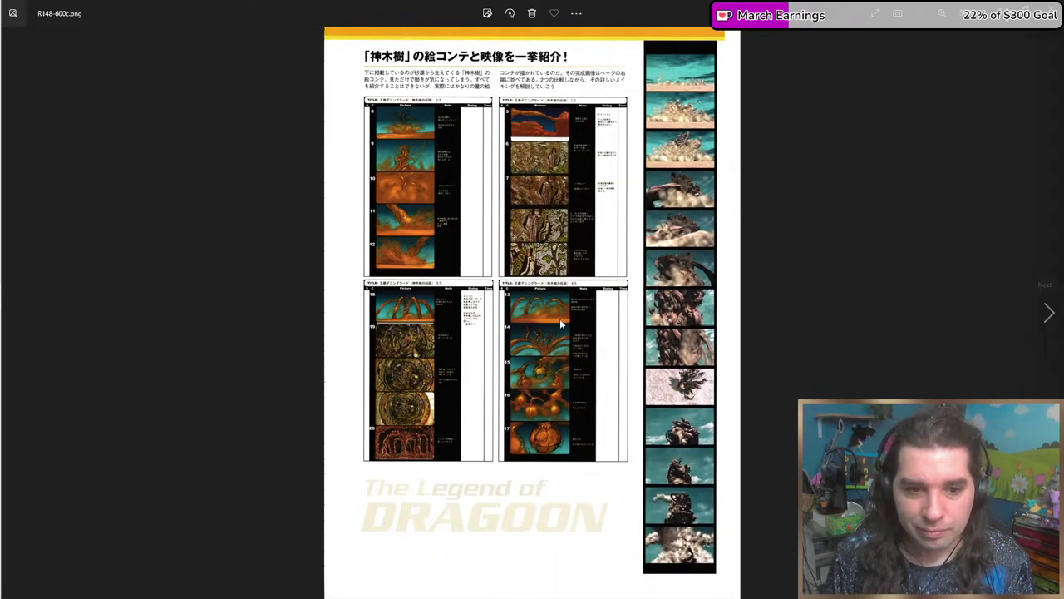
Examine storyboard panels 18 to 20 on page R148, from the circular mosaic to the red tree relief, and return to the full page.
{"action": "scroll", "coordinate": [559, 322], "scroll_direction": "up", "scroll_amount": 5}
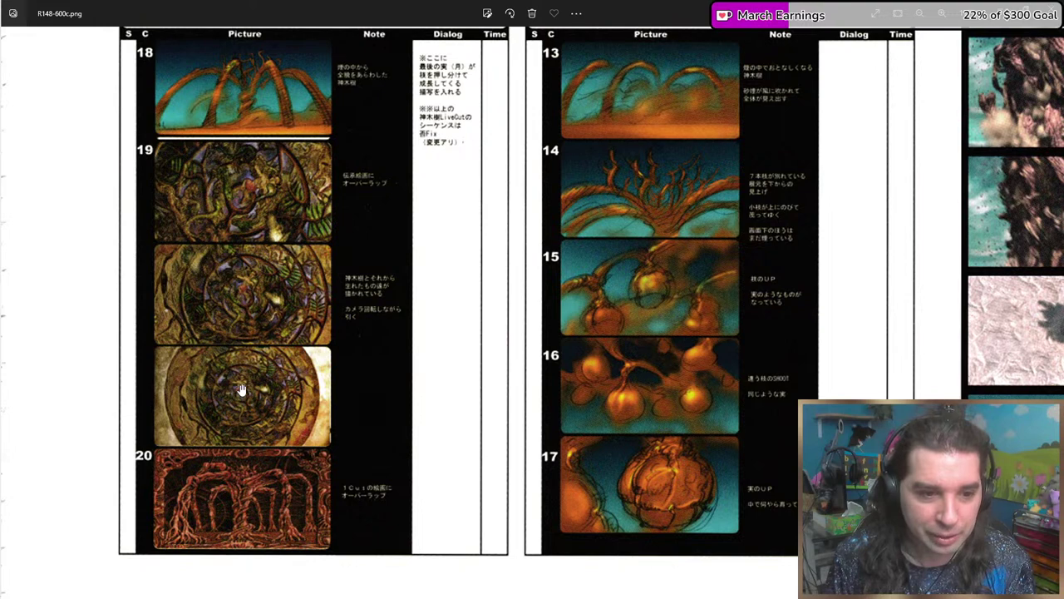
{"action": "scroll", "coordinate": [239, 416], "scroll_direction": "down", "scroll_amount": 1}
{"action": "scroll", "coordinate": [217, 399], "scroll_direction": "up", "scroll_amount": 3}
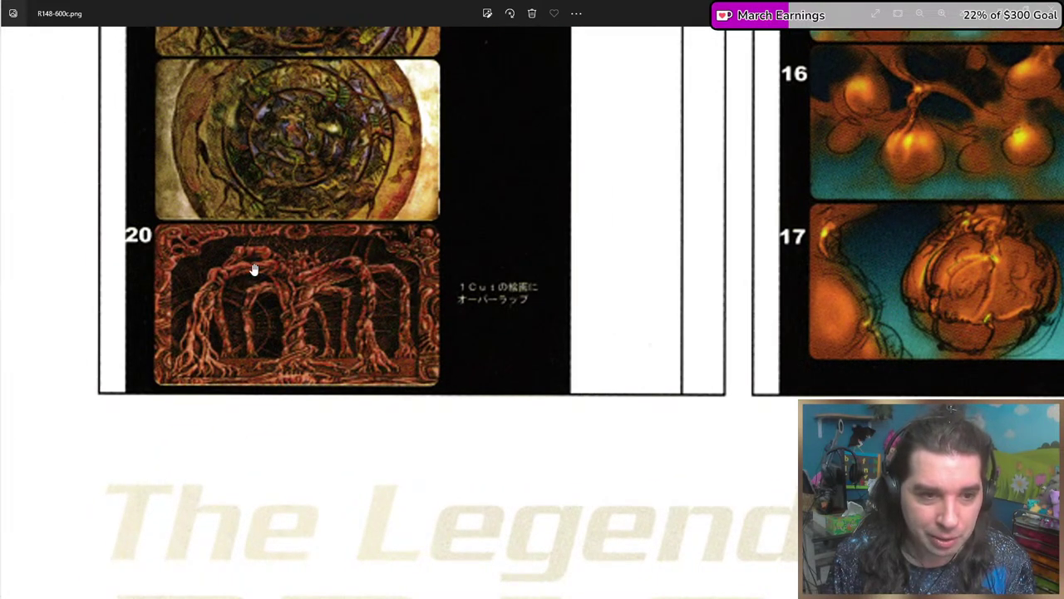
{"action": "scroll", "coordinate": [563, 305], "scroll_direction": "down", "scroll_amount": 5}
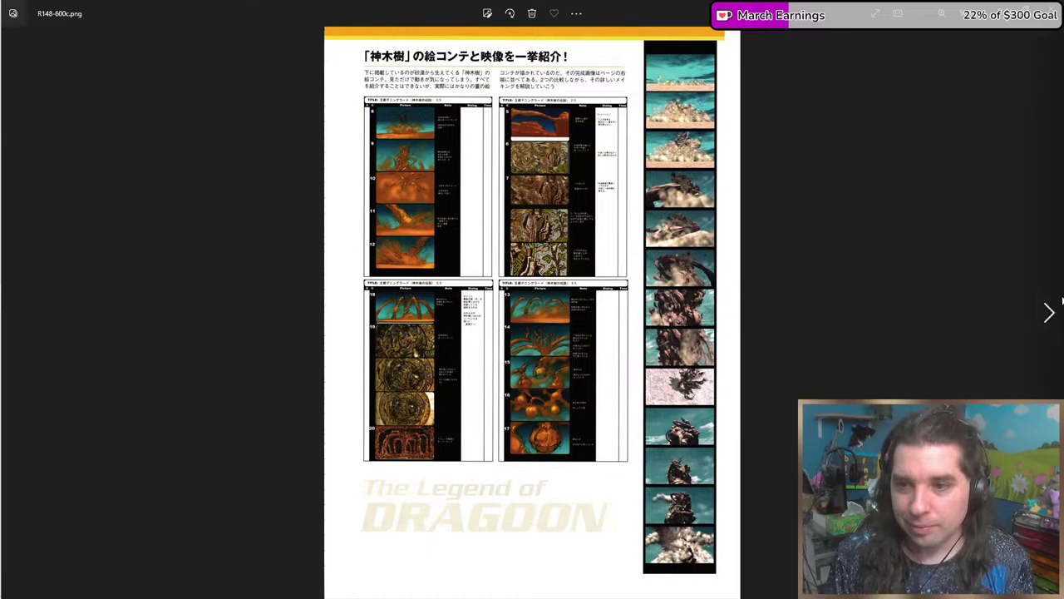
Open the next scan, R149, and examine the branch renderings in STEP6 and STEP7 up close.
{"action": "left_click", "coordinate": [1049, 312]}
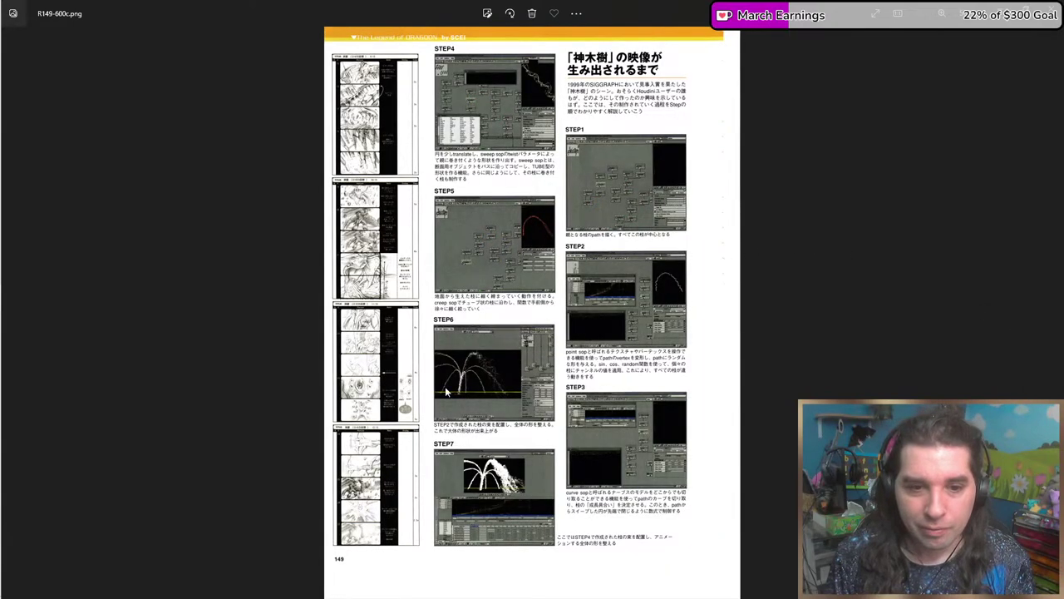
{"action": "scroll", "coordinate": [446, 391], "scroll_direction": "up", "scroll_amount": 5}
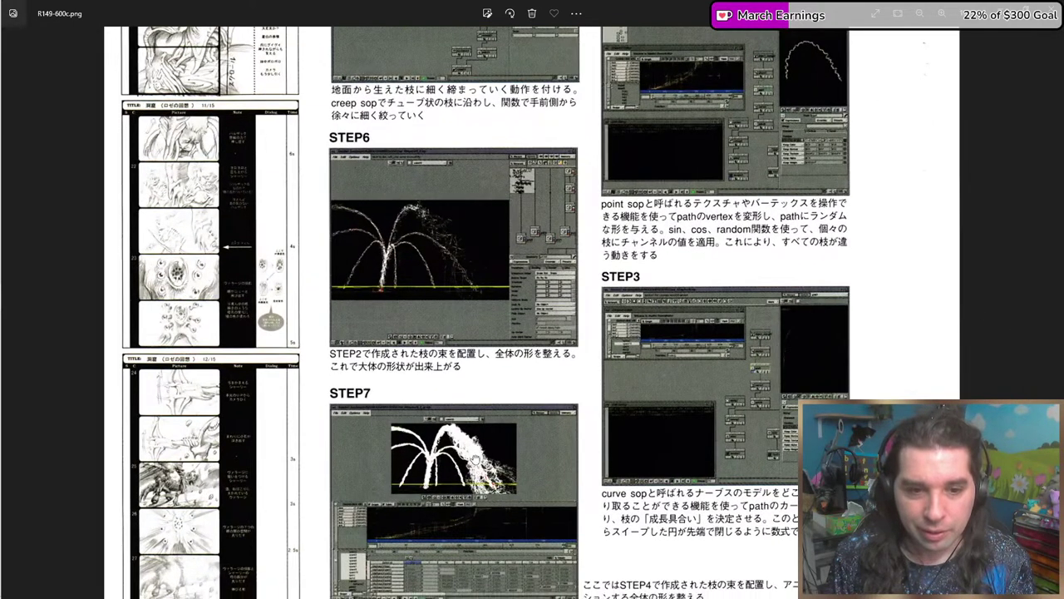
{"action": "scroll", "coordinate": [478, 458], "scroll_direction": "up", "scroll_amount": 4}
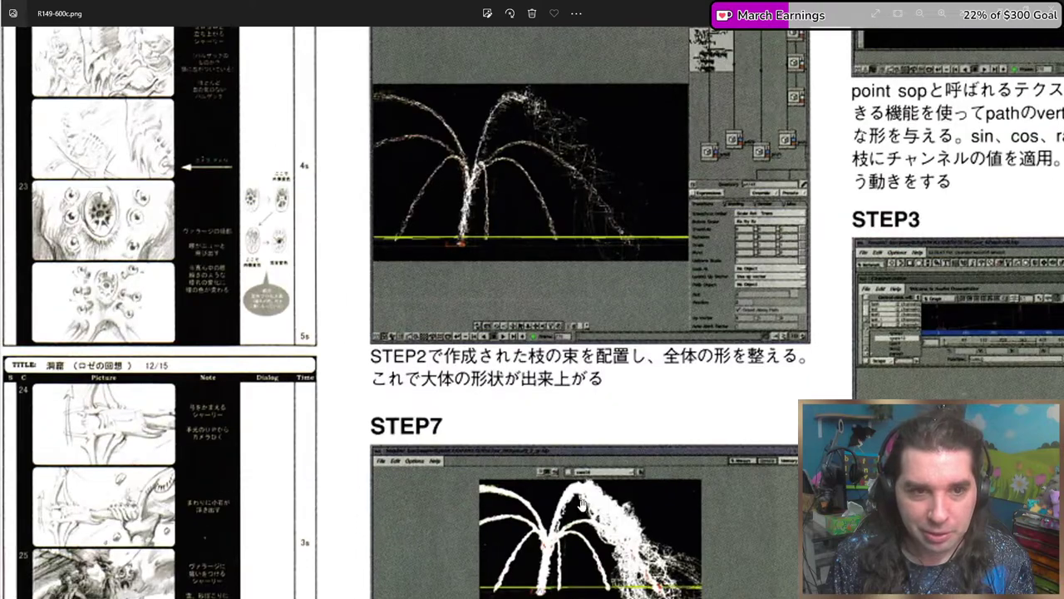
Look over the Houdini node networks and branch curves in STEP5, STEP2 and STEP1.
{"action": "scroll", "coordinate": [582, 503], "scroll_direction": "up", "scroll_amount": 5}
{"action": "scroll", "coordinate": [416, 433], "scroll_direction": "right", "scroll_amount": 5}
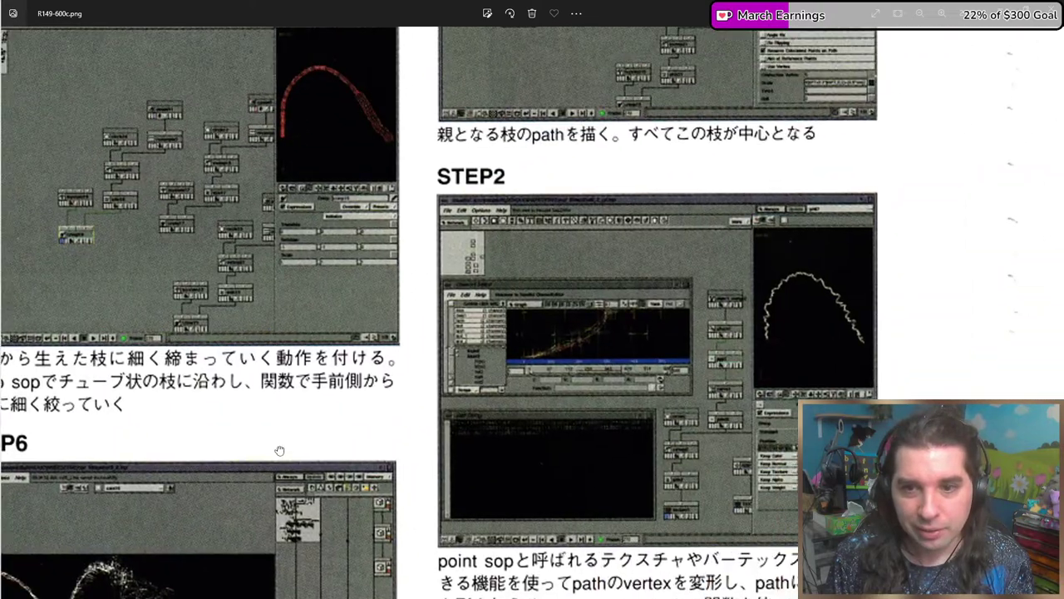
{"action": "scroll", "coordinate": [279, 450], "scroll_direction": "up", "scroll_amount": 1}
{"action": "scroll", "coordinate": [279, 449], "scroll_direction": "left", "scroll_amount": 2}
{"action": "scroll", "coordinate": [457, 379], "scroll_direction": "up", "scroll_amount": 2}
{"action": "scroll", "coordinate": [456, 380], "scroll_direction": "right", "scroll_amount": 2}
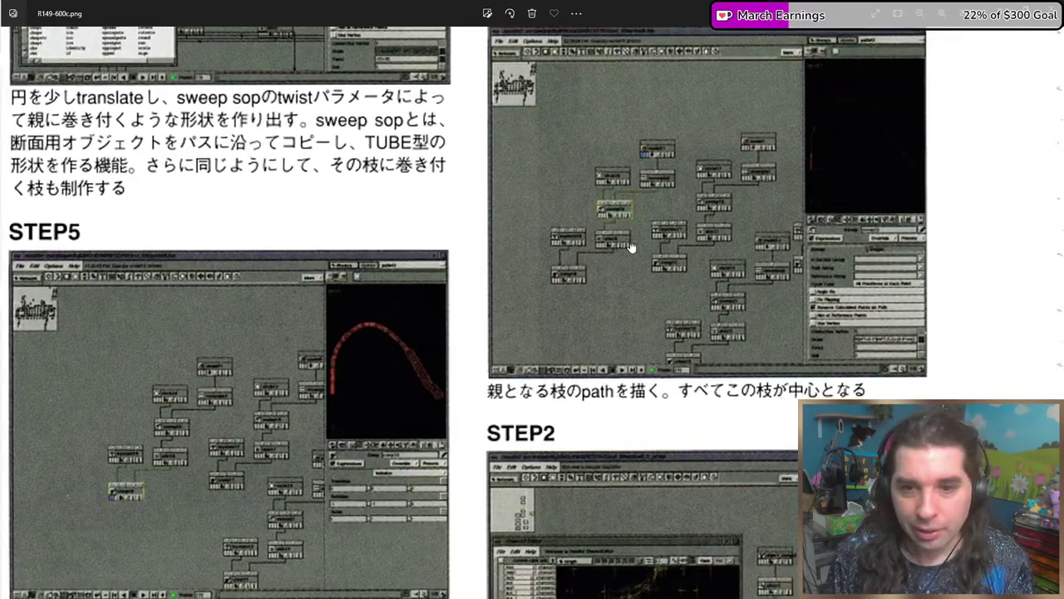
Examine the twisted branch and node network in STEP4 and return to an overview of page R149.
{"action": "scroll", "coordinate": [630, 247], "scroll_direction": "up", "scroll_amount": 5}
{"action": "scroll", "coordinate": [599, 291], "scroll_direction": "left", "scroll_amount": 3}
{"action": "scroll", "coordinate": [539, 378], "scroll_direction": "right", "scroll_amount": 2}
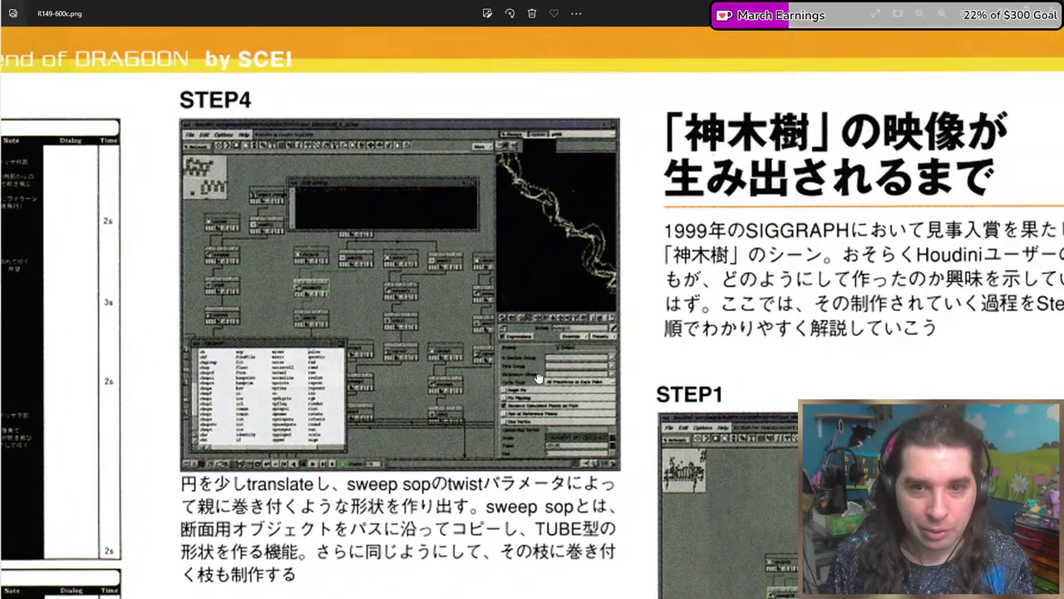
{"action": "scroll", "coordinate": [865, 295], "scroll_direction": "down", "scroll_amount": 5}
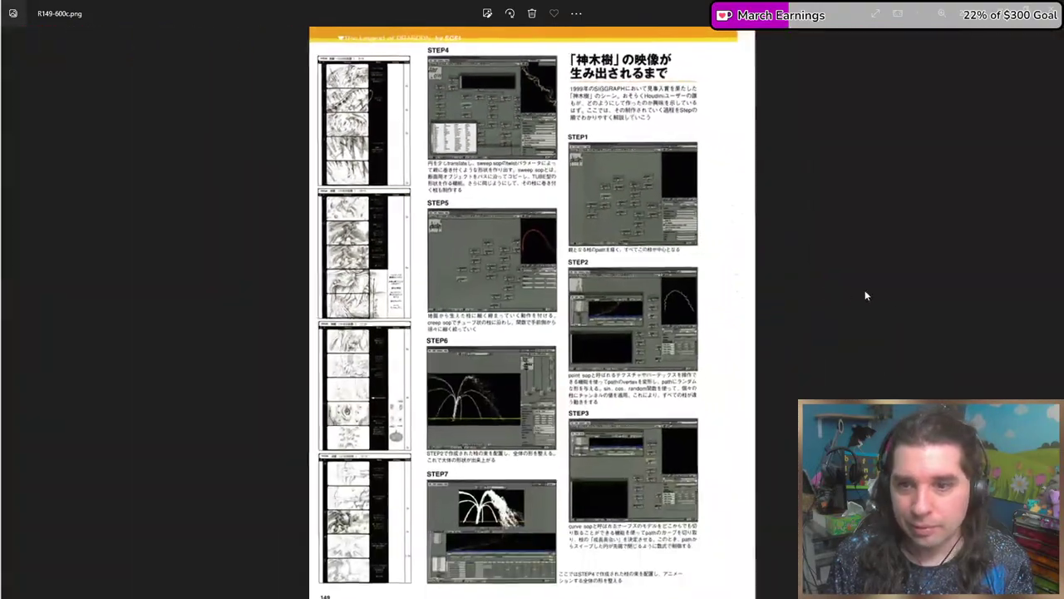
Read the introductory paragraph above STEP1 about the 1999 SIGGRAPH divine tree scene and return to the full page.
{"action": "scroll", "coordinate": [908, 250], "scroll_direction": "up", "scroll_amount": 5}
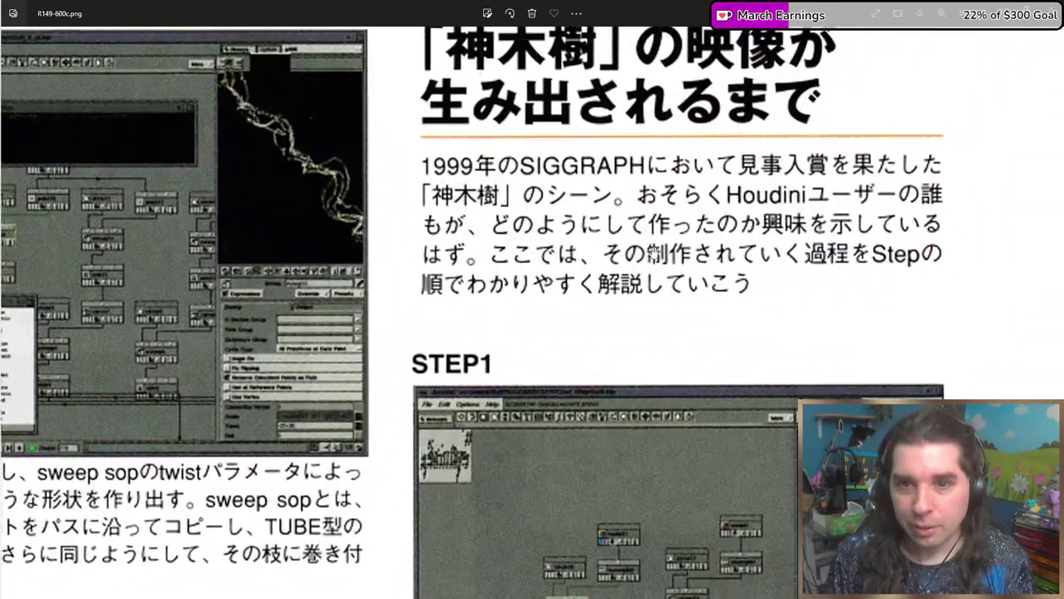
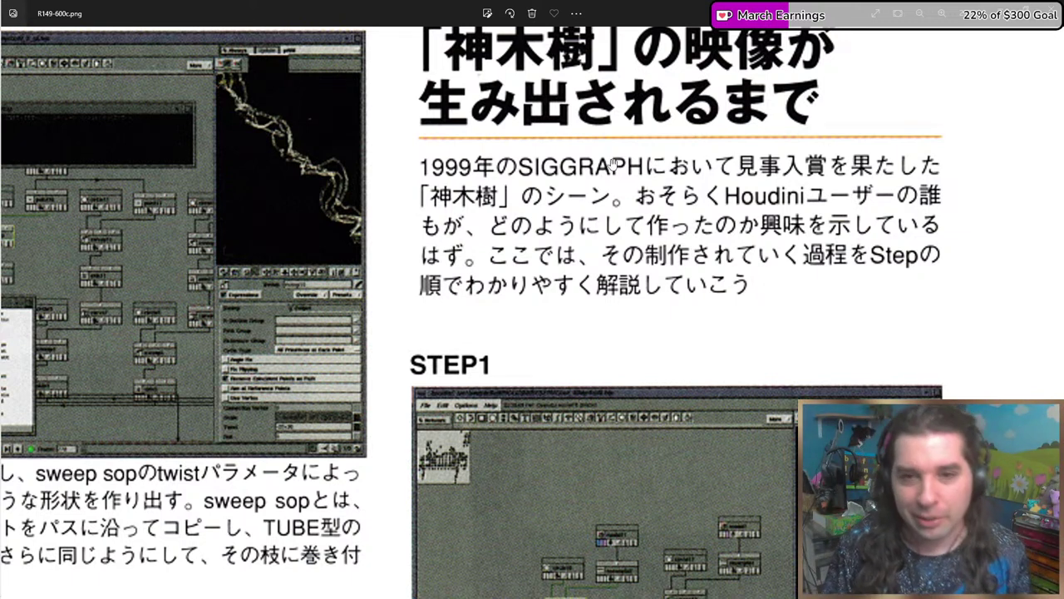
{"action": "scroll", "coordinate": [565, 225], "scroll_direction": "down", "scroll_amount": 5}
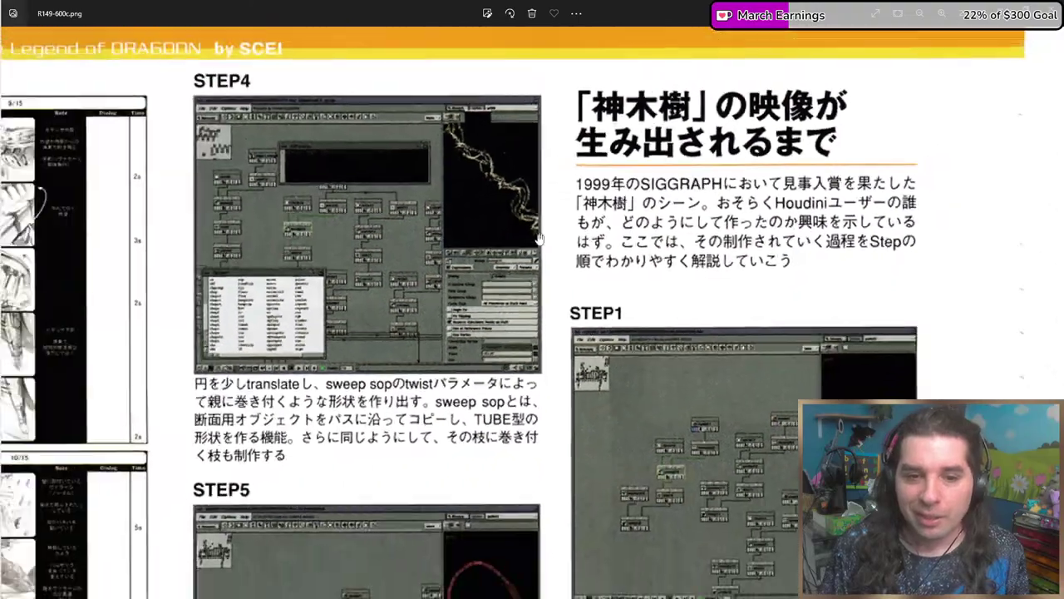
{"action": "scroll", "coordinate": [421, 305], "scroll_direction": "down", "scroll_amount": 1}
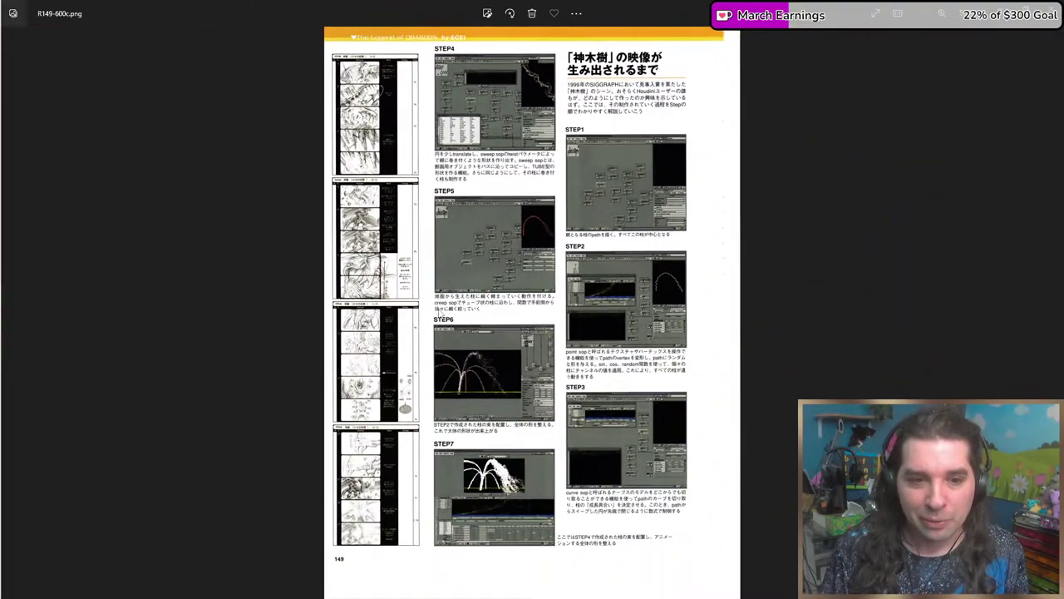
Enlarge the Rose's flashback storyboards on page R149 and work back from sheet 11/15 to the start of sheet 9/15.
{"action": "scroll", "coordinate": [249, 408], "scroll_direction": "up", "scroll_amount": 3}
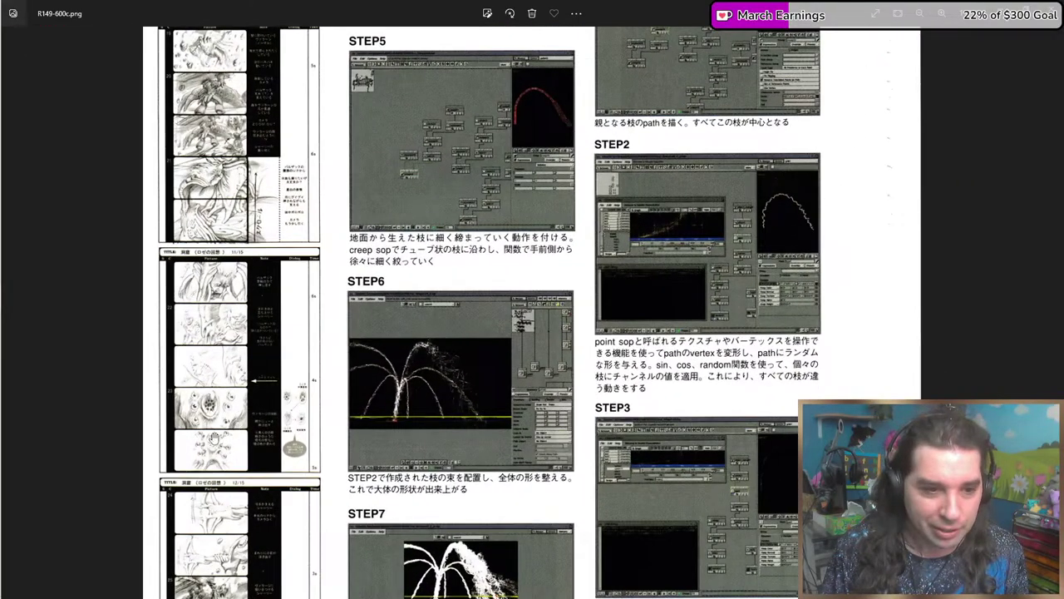
{"action": "scroll", "coordinate": [212, 437], "scroll_direction": "up", "scroll_amount": 4}
{"action": "scroll", "coordinate": [114, 357], "scroll_direction": "up", "scroll_amount": 5}
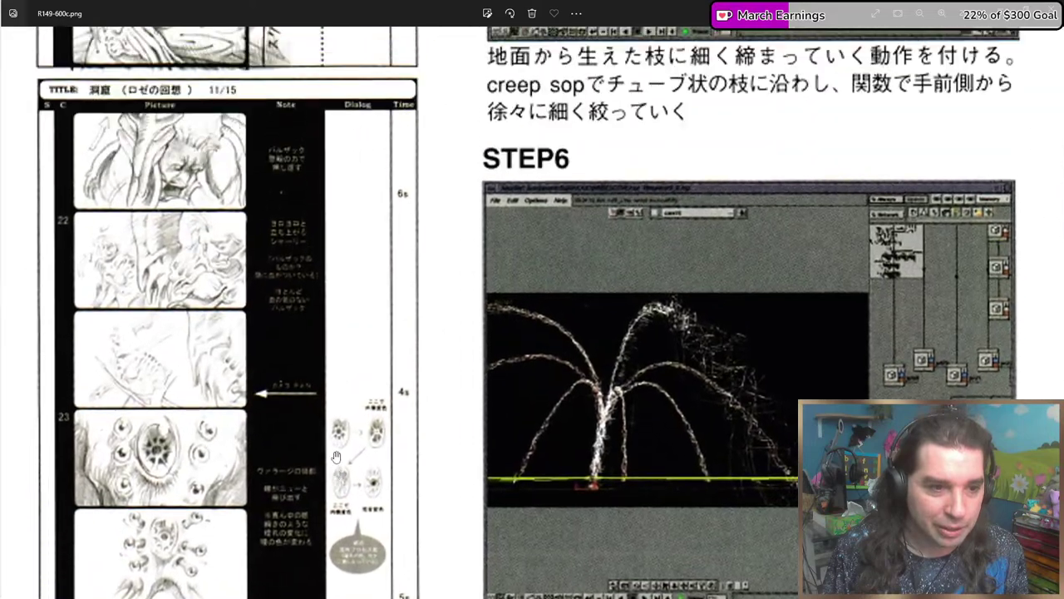
{"action": "scroll", "coordinate": [393, 353], "scroll_direction": "down", "scroll_amount": 2}
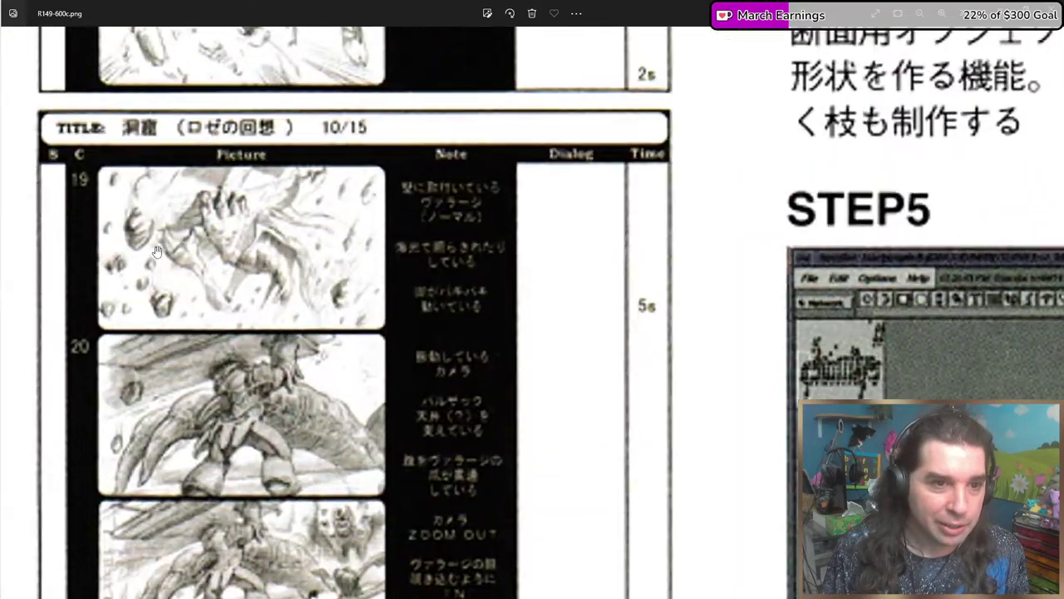
{"action": "scroll", "coordinate": [272, 139], "scroll_direction": "up", "scroll_amount": 4}
{"action": "scroll", "coordinate": [273, 139], "scroll_direction": "up", "scroll_amount": 8}
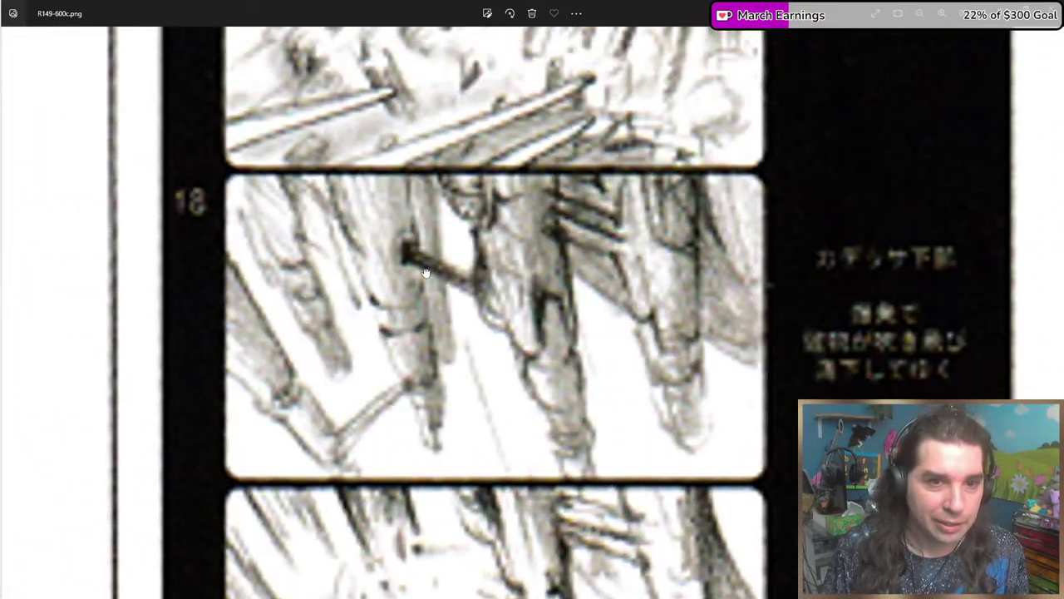
{"action": "scroll", "coordinate": [408, 269], "scroll_direction": "up", "scroll_amount": 2}
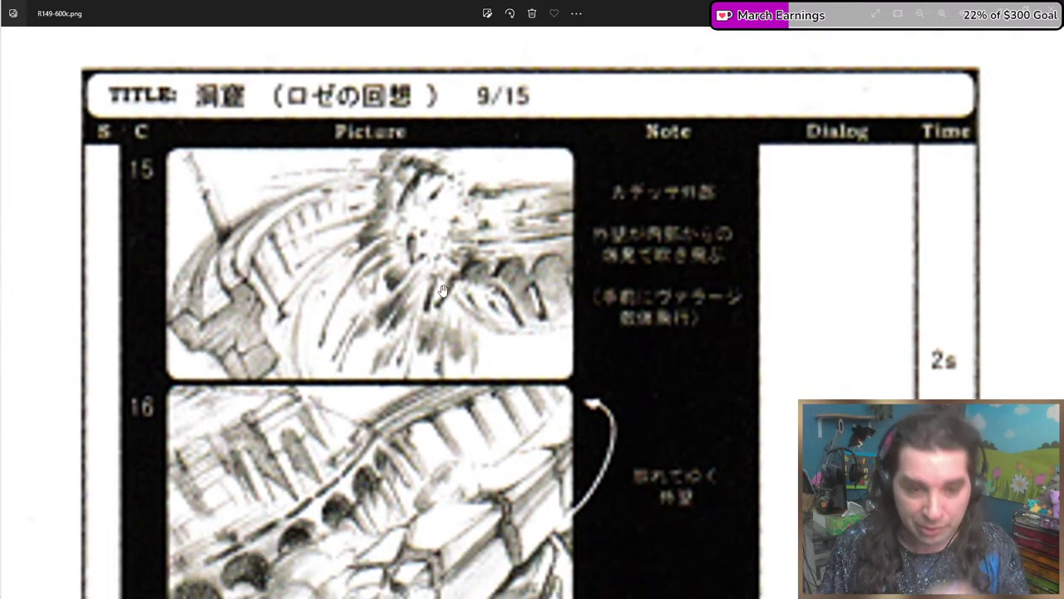
View sheet 9/15 in order, from the explosion in panel 15 to the last frame of panel 18.
{"action": "scroll", "coordinate": [441, 207], "scroll_direction": "down", "scroll_amount": 4}
{"action": "scroll", "coordinate": [415, 203], "scroll_direction": "down", "scroll_amount": 5}
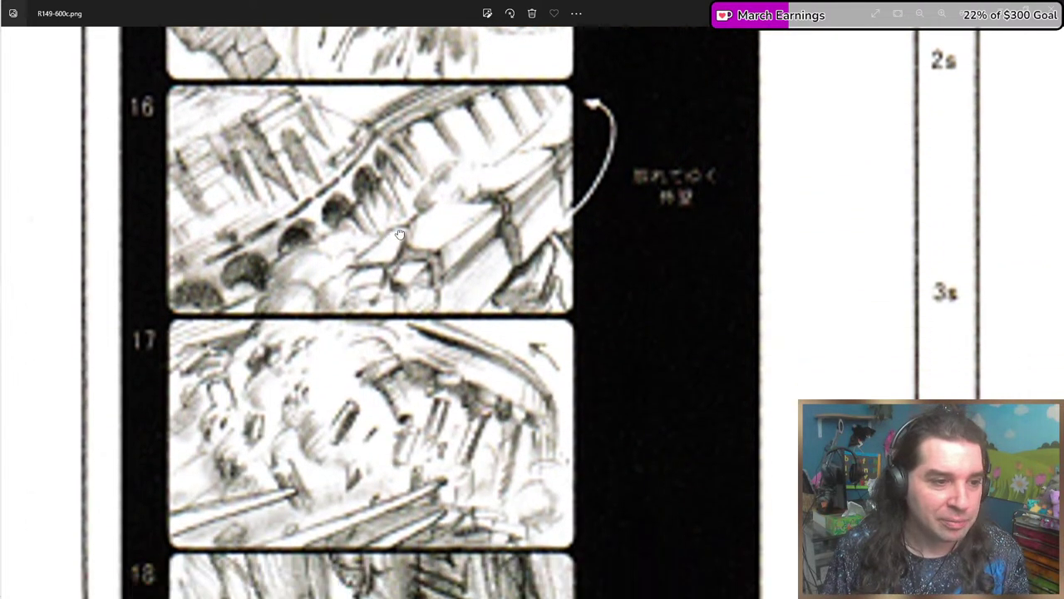
{"action": "scroll", "coordinate": [478, 110], "scroll_direction": "down", "scroll_amount": 5}
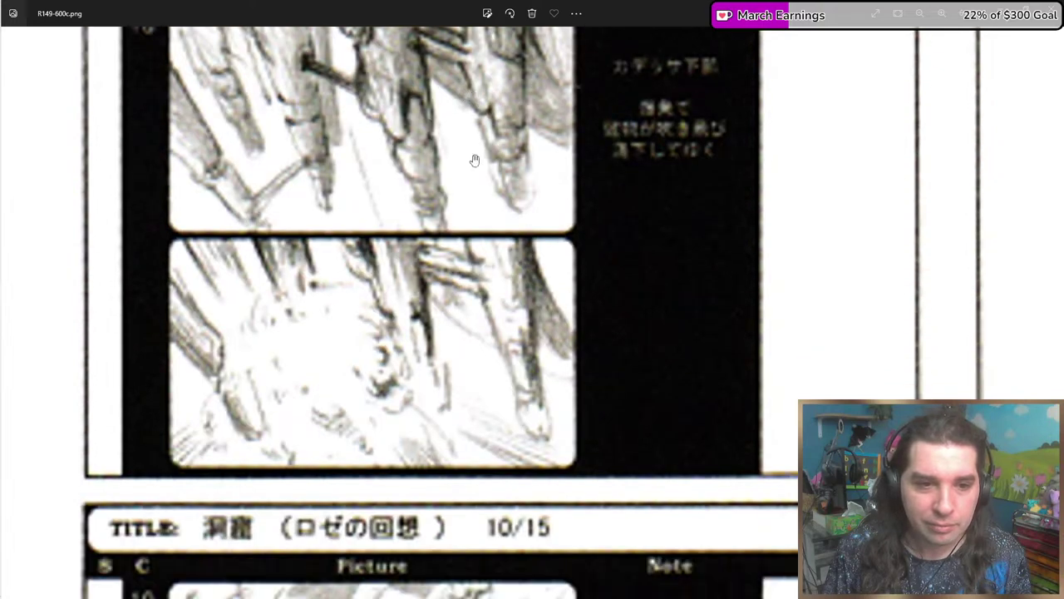
Go on to sheet 10/15 and examine the creature sketch and notes of panel 19 up close.
{"action": "scroll", "coordinate": [473, 190], "scroll_direction": "down", "scroll_amount": 3, "text": "ctrl"}
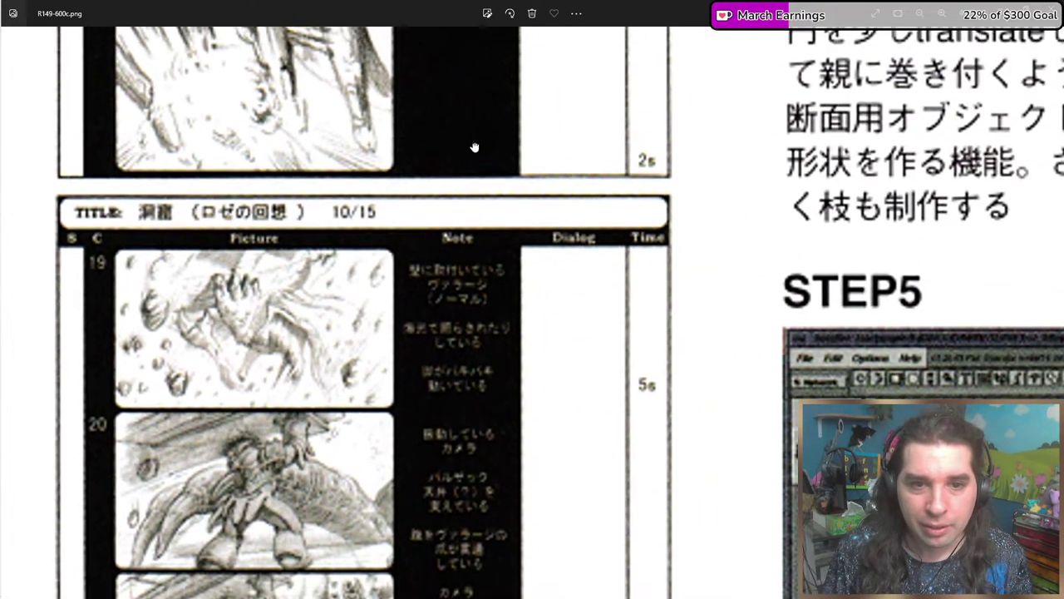
{"action": "scroll", "coordinate": [504, 278], "scroll_direction": "up", "scroll_amount": 6}
{"action": "scroll", "coordinate": [468, 361], "scroll_direction": "up", "scroll_amount": 3, "text": "ctrl"}
{"action": "scroll", "coordinate": [468, 367], "scroll_direction": "down", "scroll_amount": 8}
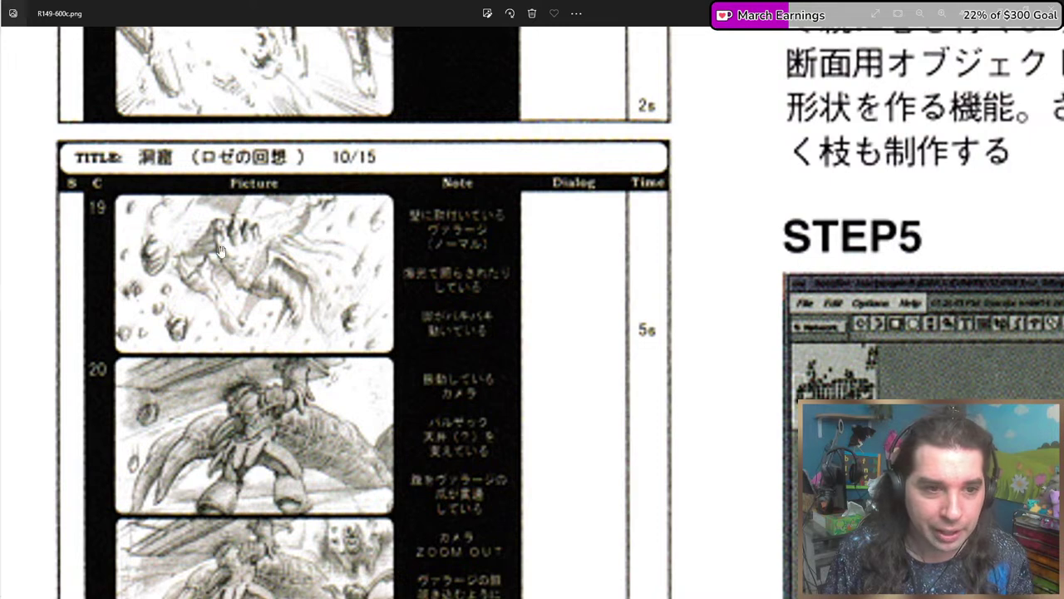
{"action": "scroll", "coordinate": [221, 250], "scroll_direction": "up", "scroll_amount": 3, "text": "ctrl"}
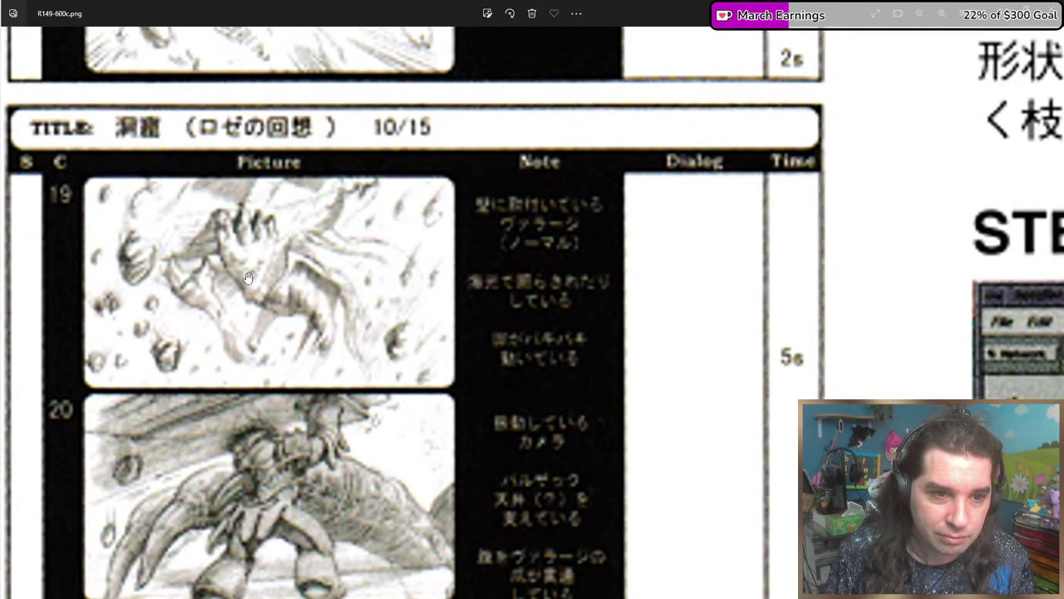
{"action": "left_click_drag", "start_coordinate": [248, 277], "coordinate": [328, 178]}
{"action": "scroll", "coordinate": [308, 215], "scroll_direction": "up", "scroll_amount": 1, "text": "ctrl"}
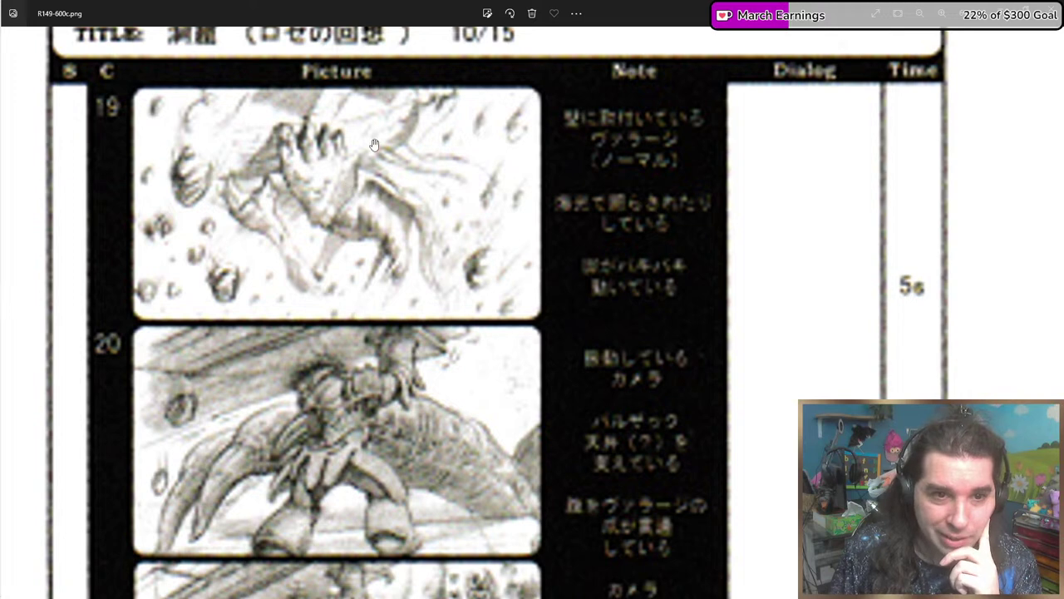
{"action": "left_click_drag", "start_coordinate": [374, 145], "coordinate": [369, 116]}
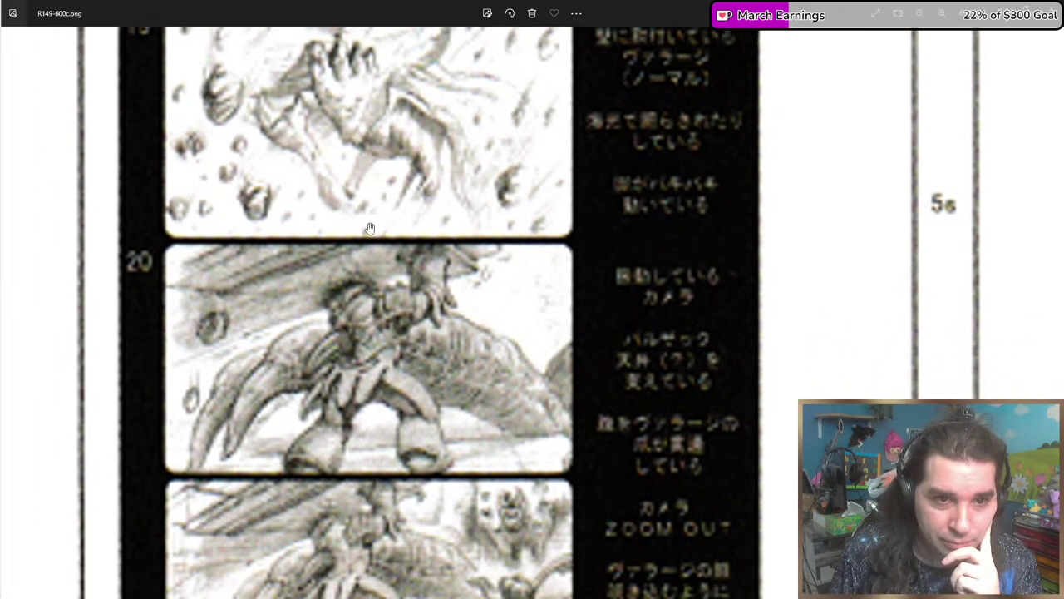
Examine both frames of panel 20 on sheet 10/15 together with the ZOOM OUT camera notes beside them.
{"action": "scroll", "coordinate": [370, 228], "scroll_direction": "down", "scroll_amount": 1}
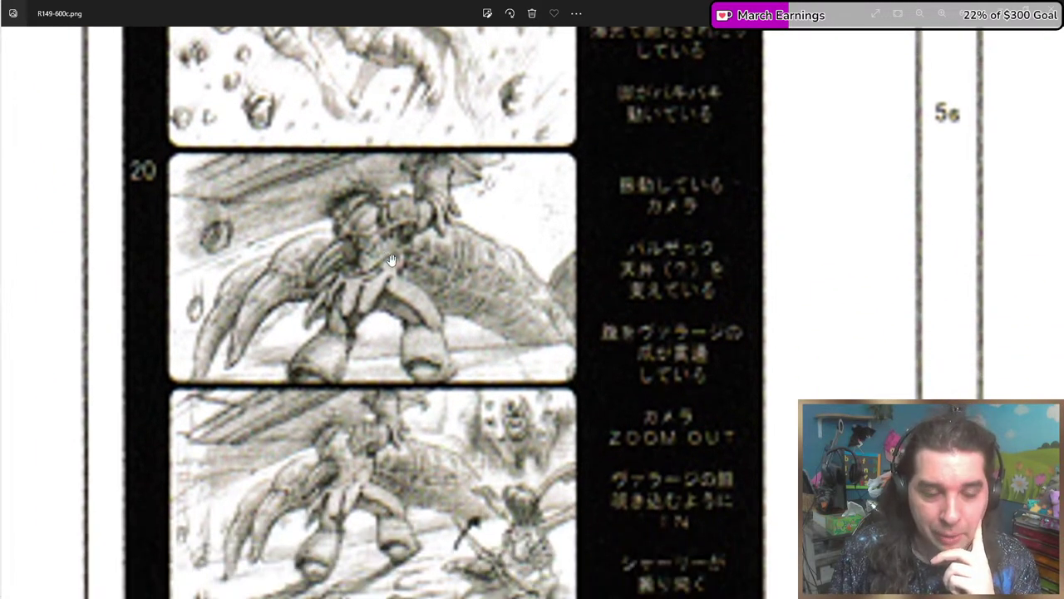
{"action": "scroll", "coordinate": [399, 241], "scroll_direction": "down", "scroll_amount": 2}
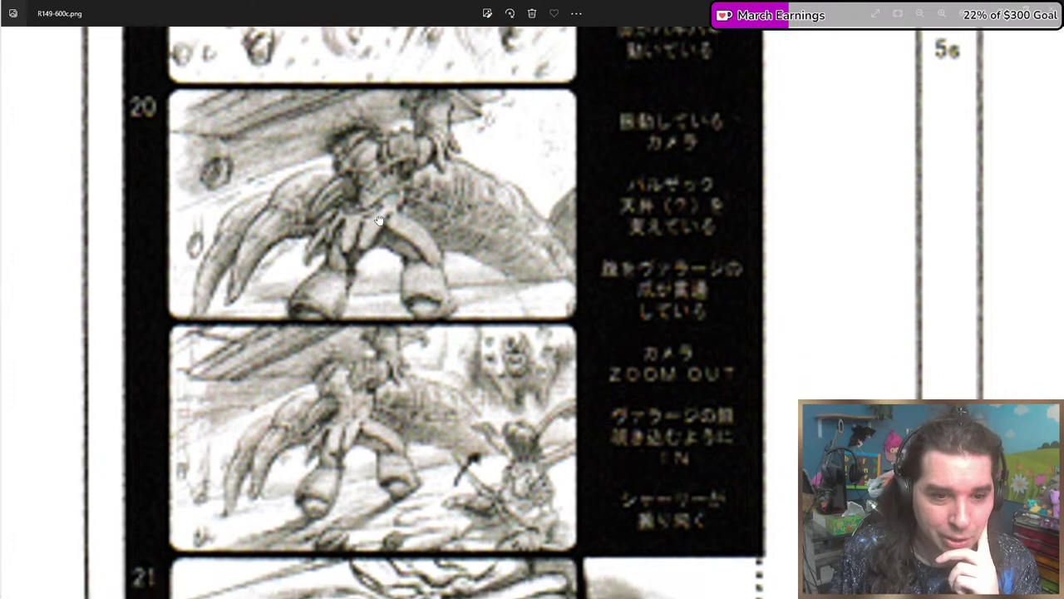
{"action": "scroll", "coordinate": [394, 192], "scroll_direction": "down", "scroll_amount": 1}
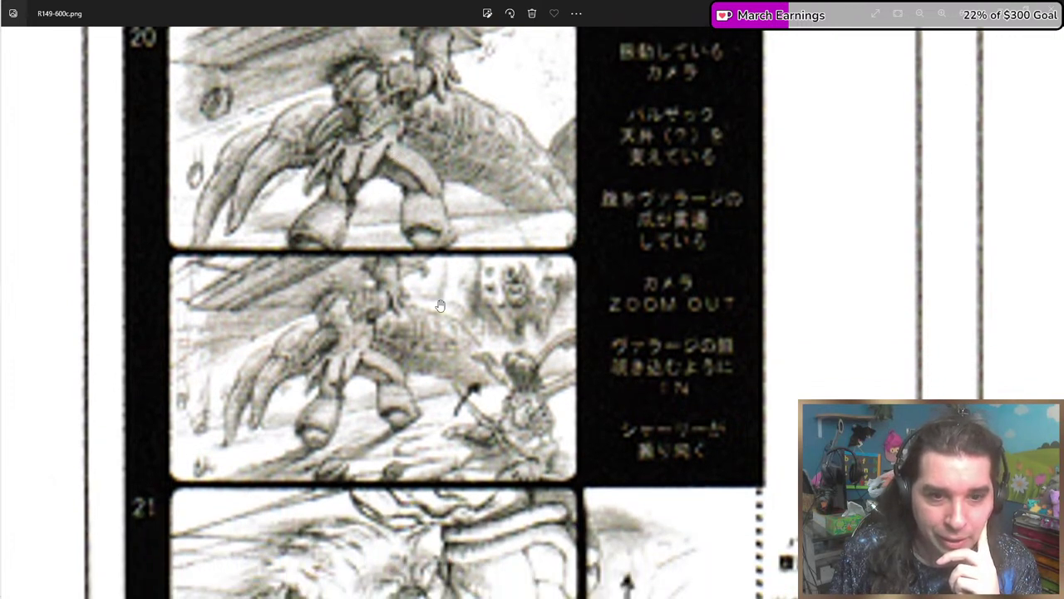
{"action": "scroll", "coordinate": [499, 316], "scroll_direction": "down", "scroll_amount": 2}
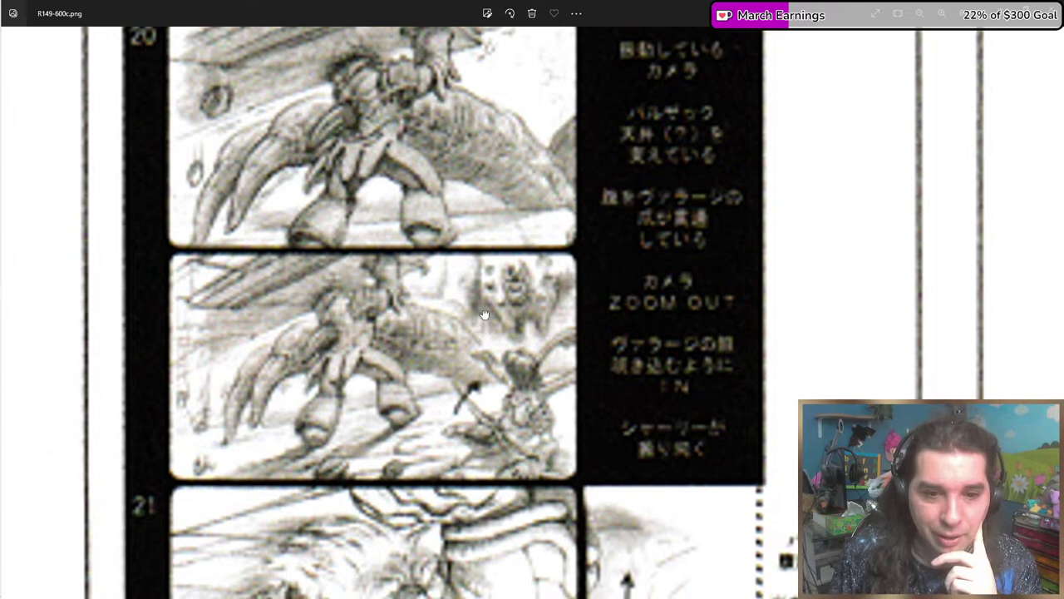
{"action": "scroll", "coordinate": [507, 333], "scroll_direction": "down", "scroll_amount": 4}
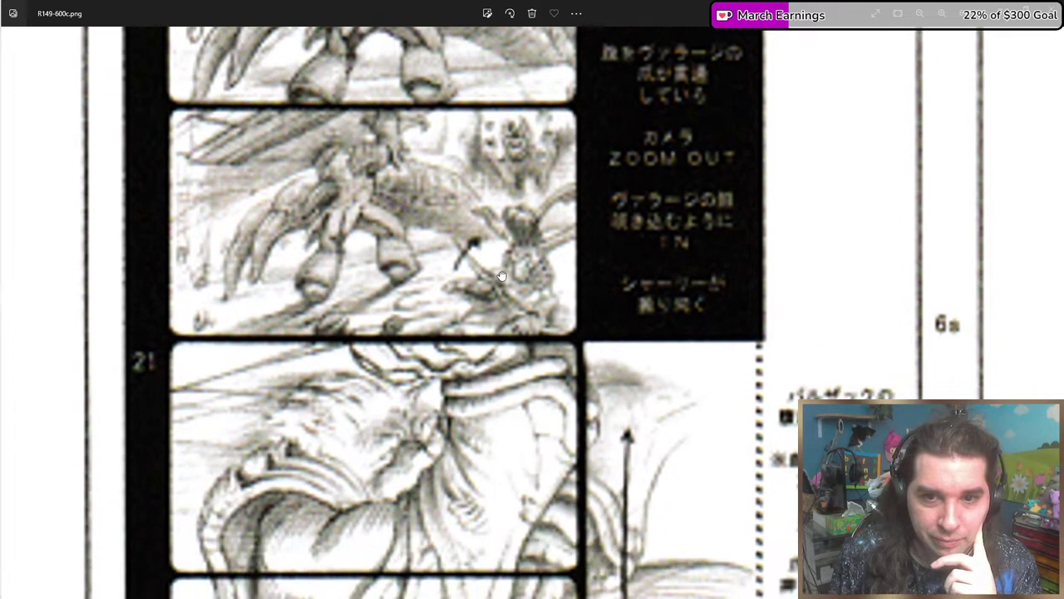
{"action": "left_click_drag", "start_coordinate": [487, 246], "coordinate": [332, 440]}
{"action": "scroll", "coordinate": [499, 319], "scroll_direction": "down", "scroll_amount": 1}
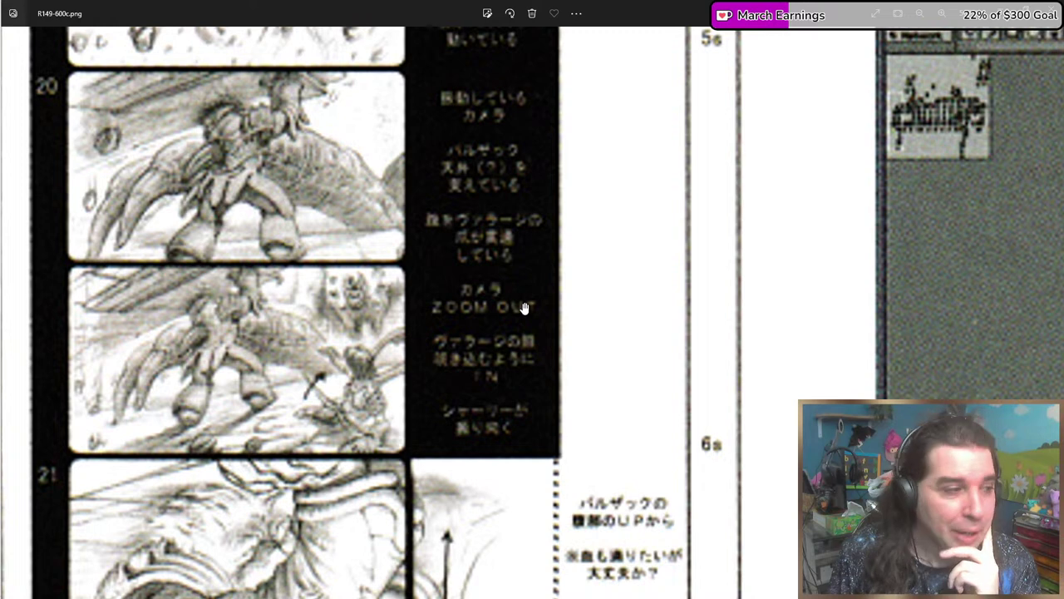
{"action": "left_click_drag", "start_coordinate": [542, 332], "coordinate": [679, 275]}
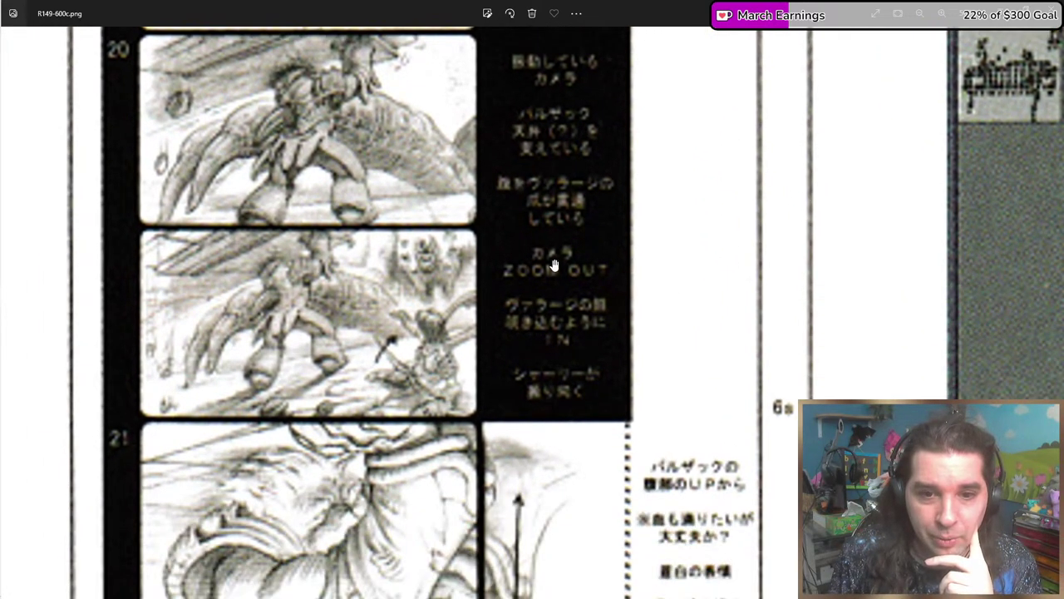
Examine both frames of panel 21 at the end of sheet 10/15 up close, including the upward camera arrow and notes.
{"action": "scroll", "coordinate": [530, 322], "scroll_direction": "down", "scroll_amount": 5}
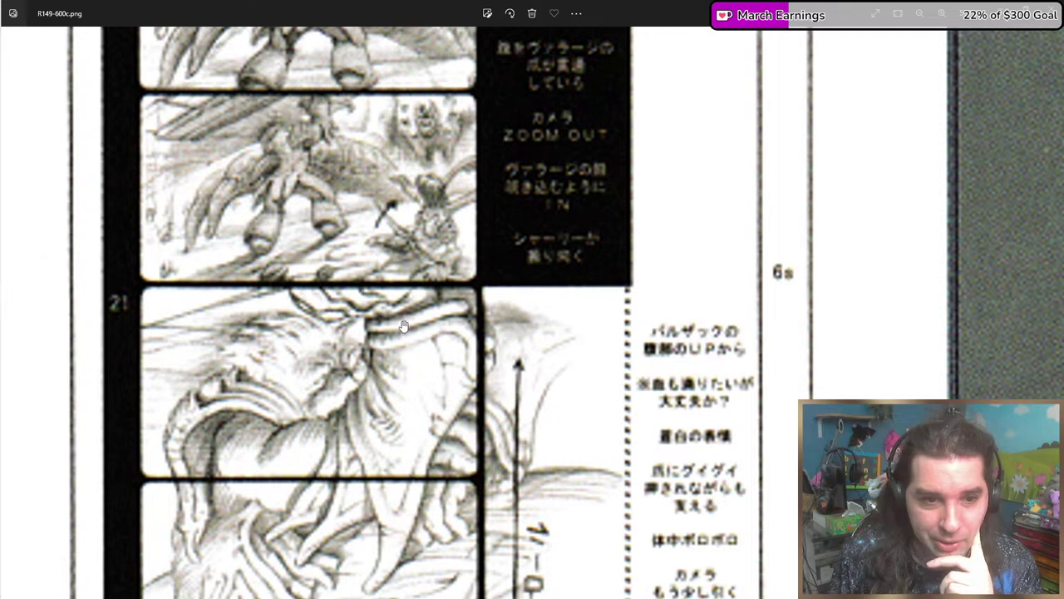
{"action": "scroll", "coordinate": [350, 216], "scroll_direction": "down", "scroll_amount": 1}
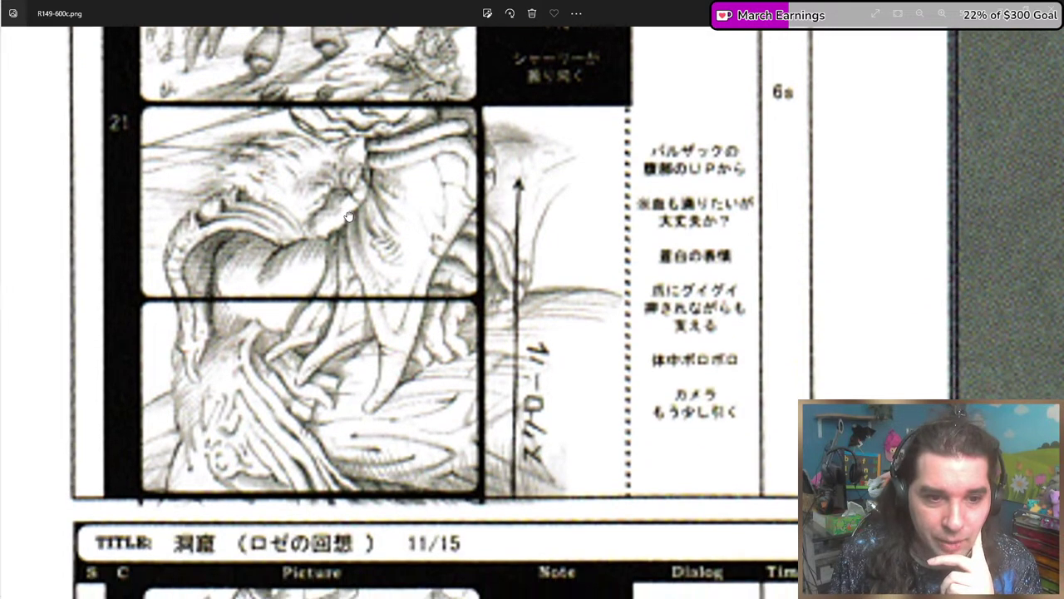
{"action": "scroll", "coordinate": [350, 215], "scroll_direction": "up", "scroll_amount": 1}
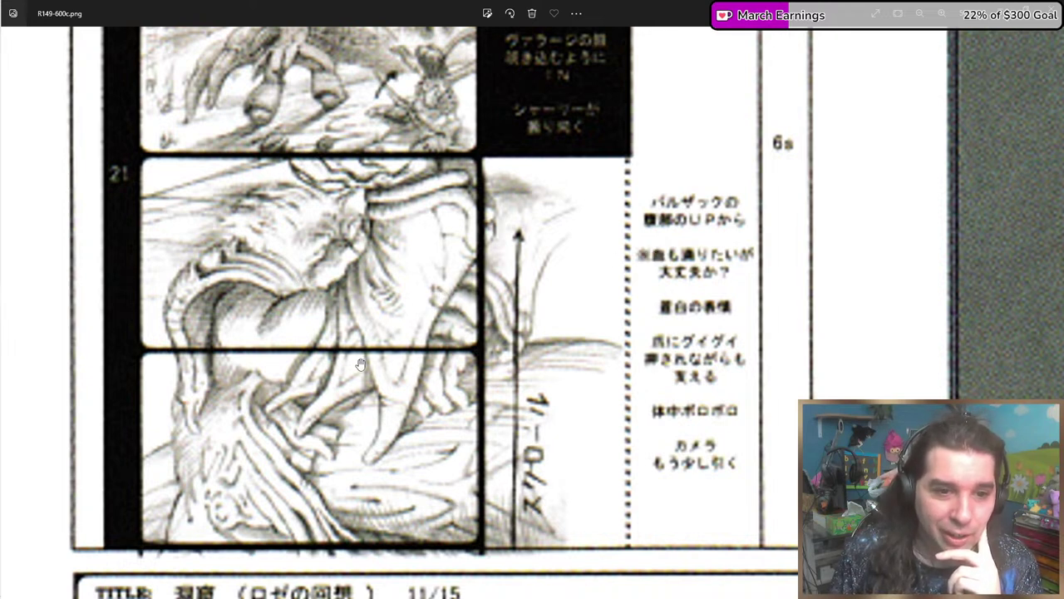
{"action": "scroll", "coordinate": [360, 365], "scroll_direction": "up", "scroll_amount": 1}
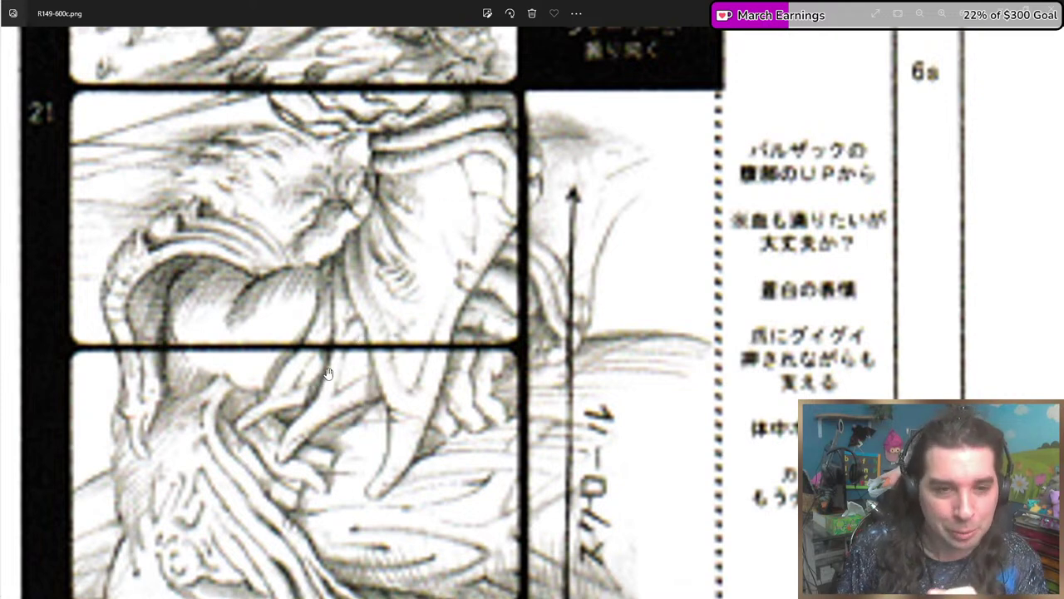
{"action": "left_click_drag", "start_coordinate": [378, 326], "coordinate": [436, 214]}
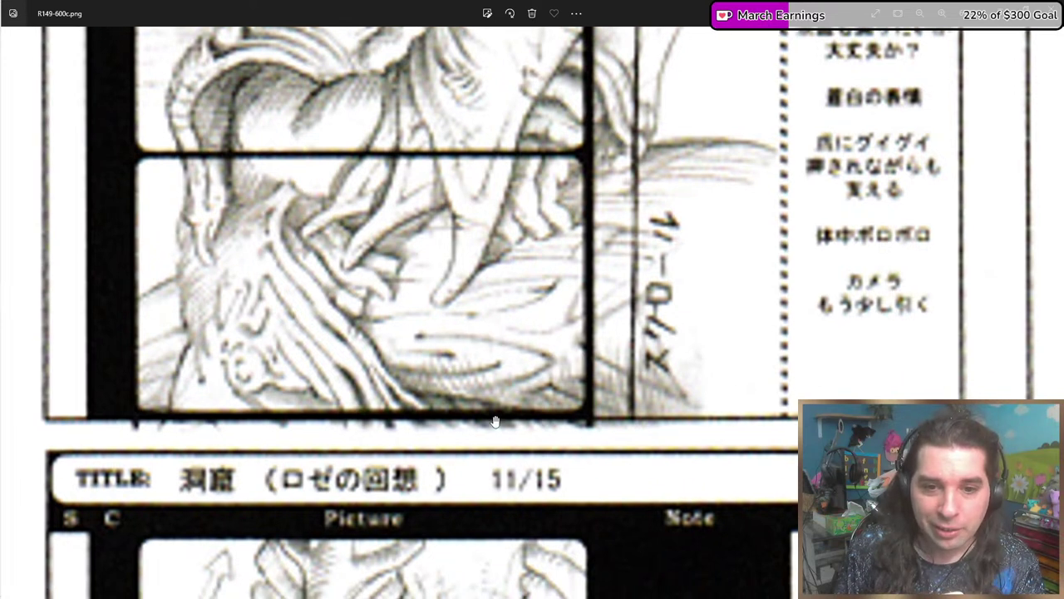
{"action": "left_click_drag", "start_coordinate": [446, 333], "coordinate": [558, 254]}
Go on to sheet 11/15 and examine its opening face close-up and both frames of panel 22.
{"action": "left_click_drag", "start_coordinate": [545, 431], "coordinate": [539, 168]}
{"action": "scroll", "coordinate": [511, 266], "scroll_direction": "up", "scroll_amount": 2}
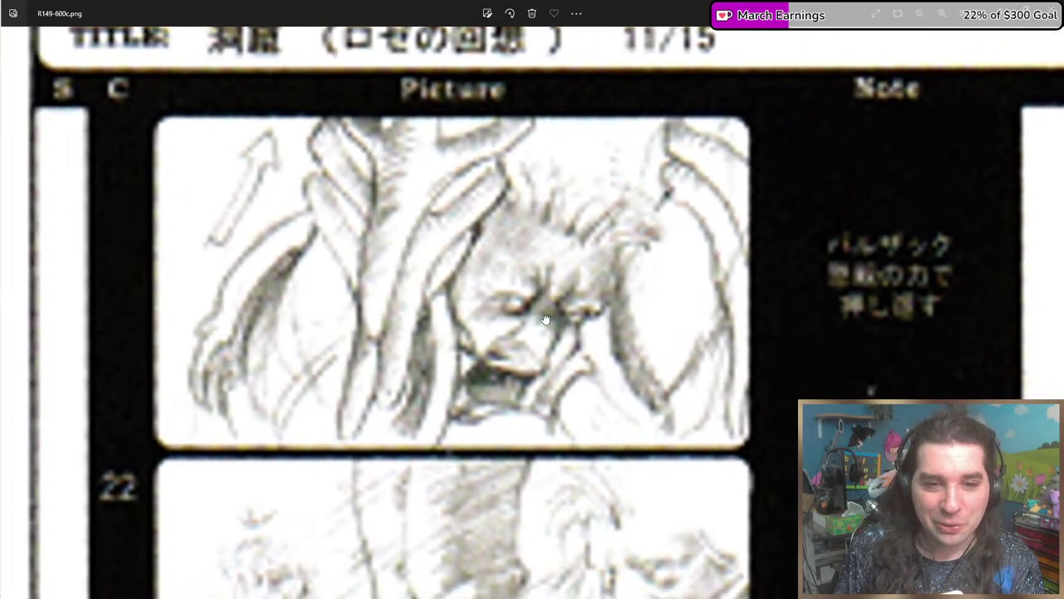
{"action": "scroll", "coordinate": [603, 312], "scroll_direction": "down", "scroll_amount": 1}
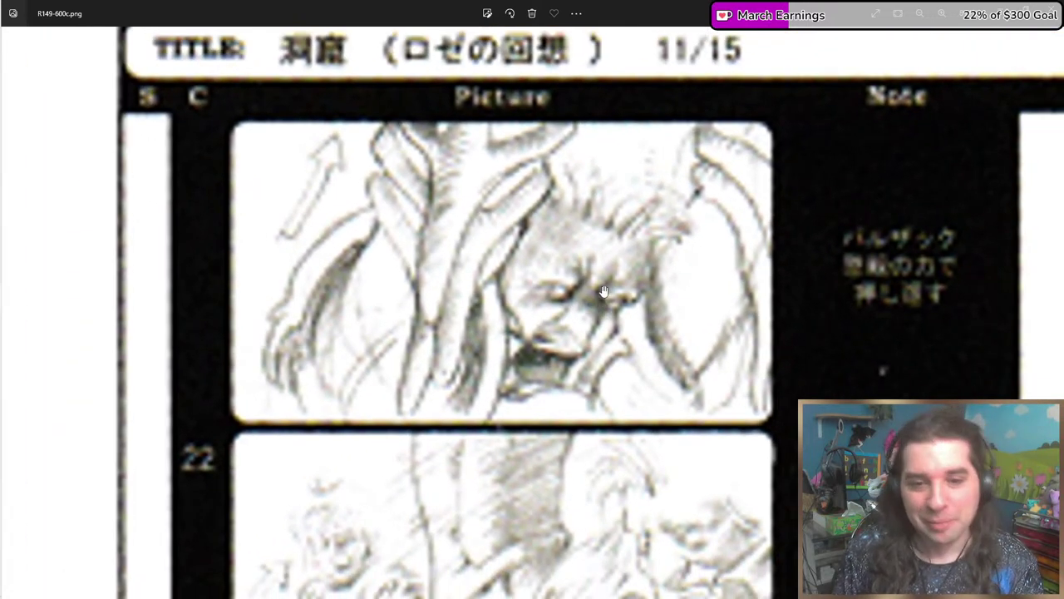
{"action": "scroll", "coordinate": [585, 315], "scroll_direction": "down", "scroll_amount": 3}
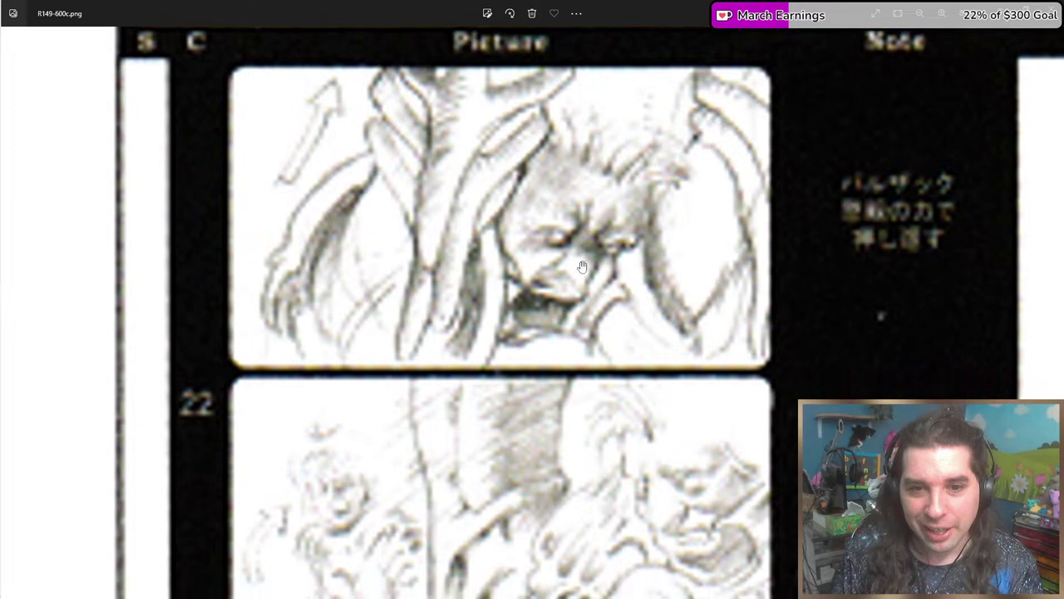
{"action": "scroll", "coordinate": [585, 281], "scroll_direction": "down", "scroll_amount": 5}
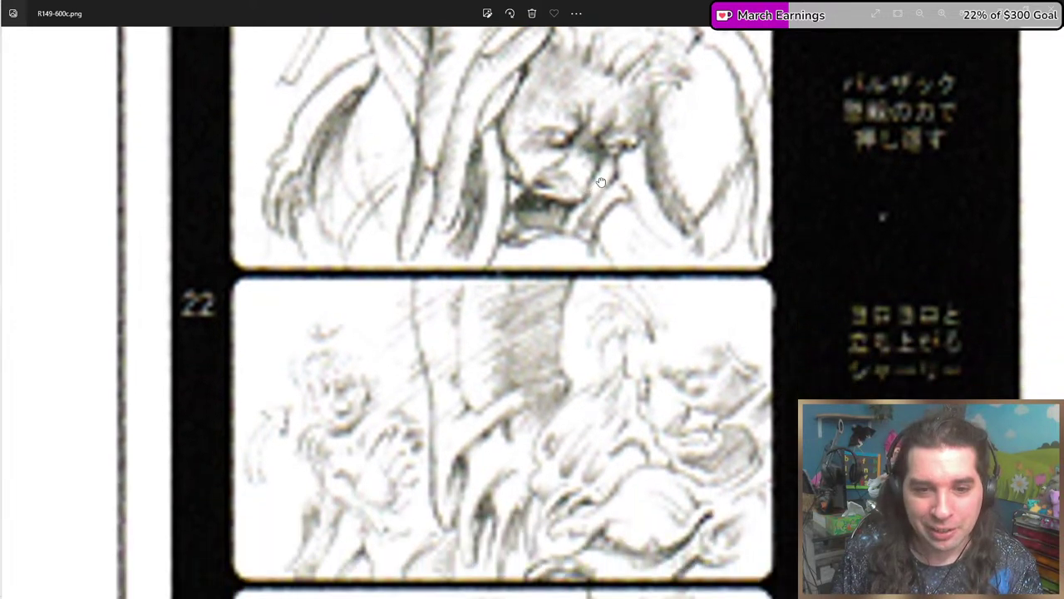
{"action": "scroll", "coordinate": [583, 332], "scroll_direction": "down", "scroll_amount": 3}
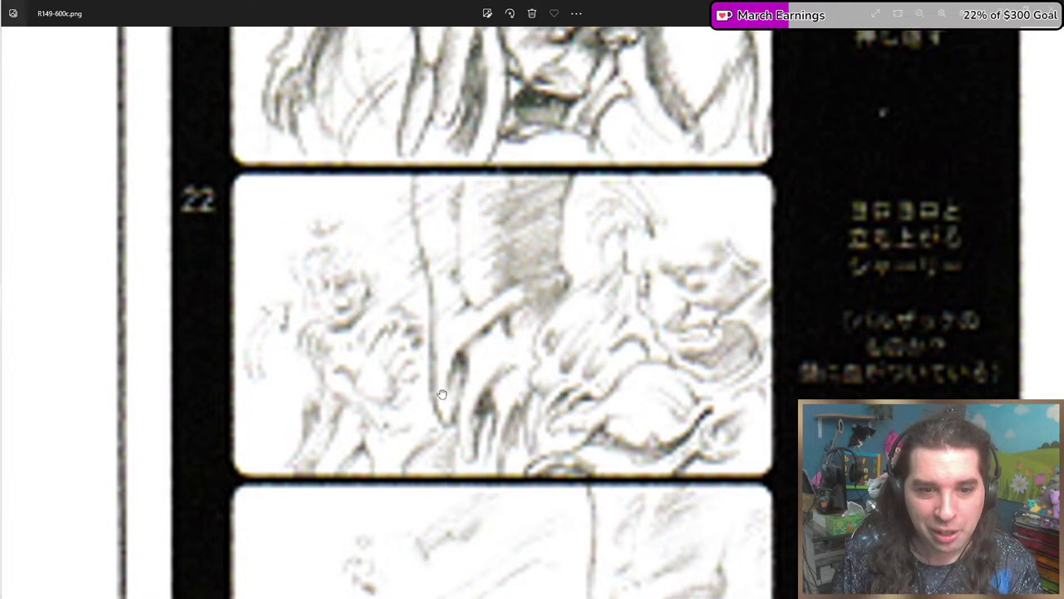
{"action": "scroll", "coordinate": [441, 393], "scroll_direction": "down", "scroll_amount": 10}
{"action": "scroll", "coordinate": [416, 249], "scroll_direction": "down", "scroll_amount": 9}
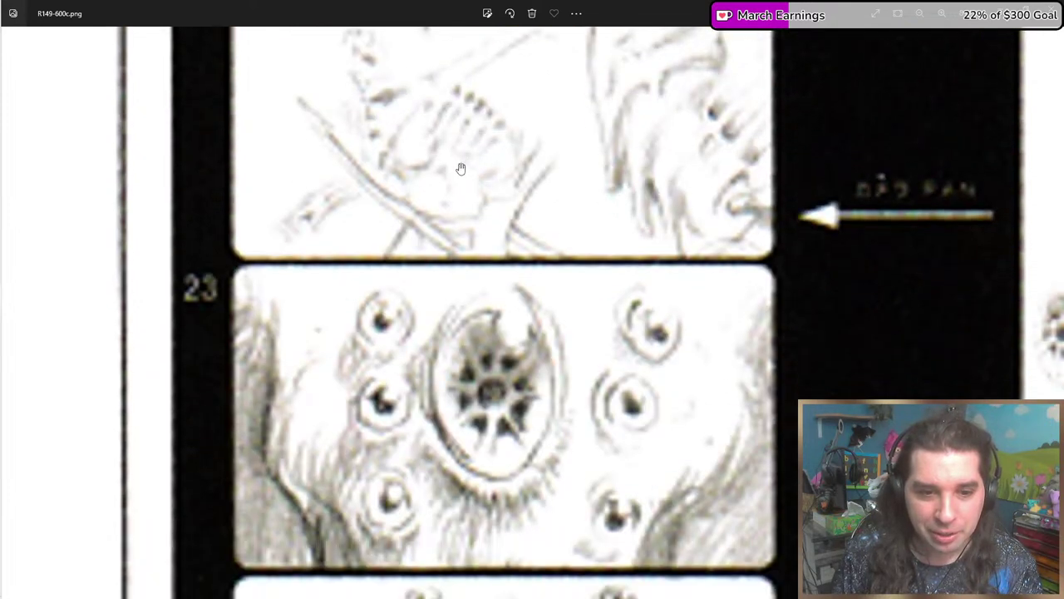
Examine both frames of panel 23 on sheet 11/15, from the creature's eyes to the eyes on stalks.
{"action": "scroll", "coordinate": [491, 216], "scroll_direction": "down", "scroll_amount": 4}
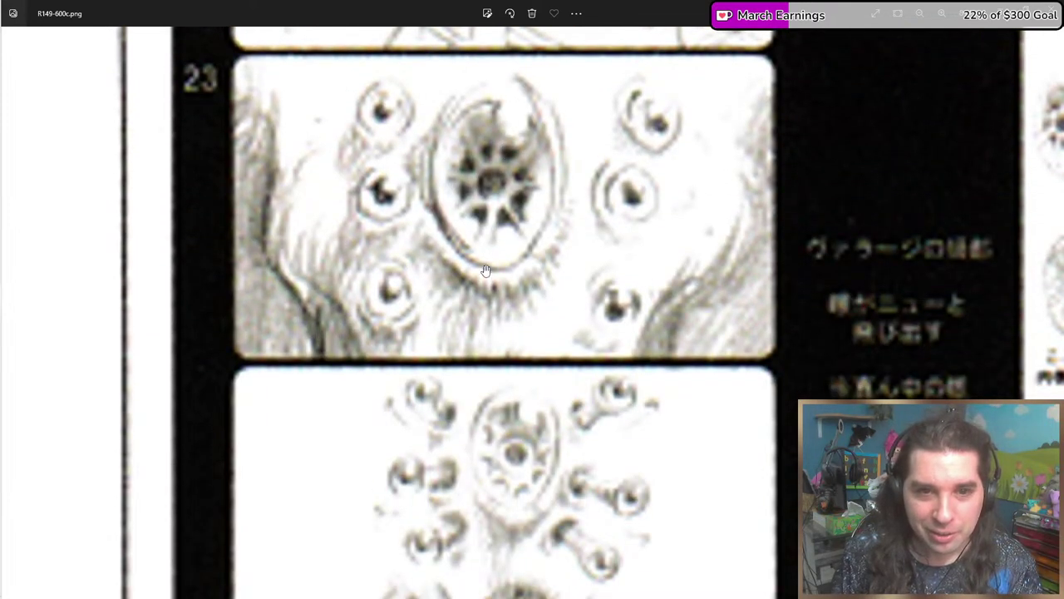
{"action": "scroll", "coordinate": [486, 270], "scroll_direction": "up", "scroll_amount": 5}
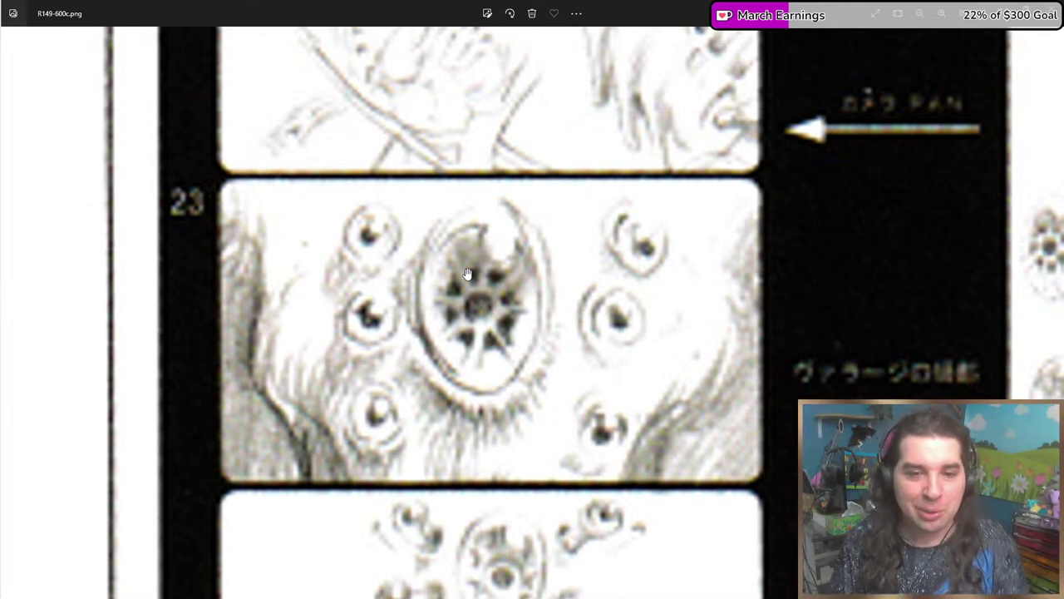
{"action": "scroll", "coordinate": [466, 275], "scroll_direction": "down", "scroll_amount": 5}
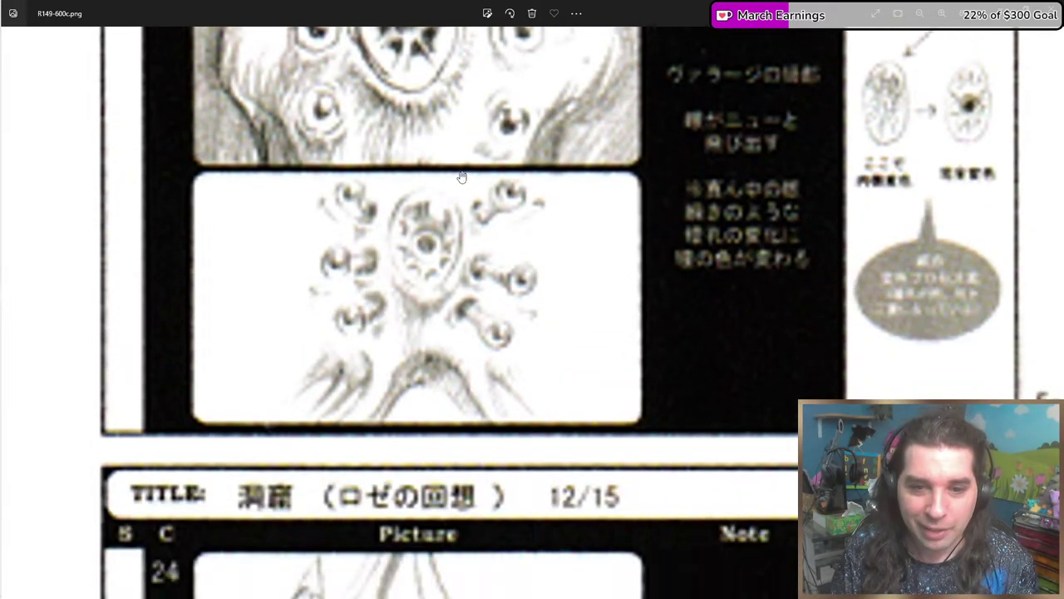
{"action": "scroll", "coordinate": [550, 239], "scroll_direction": "down", "scroll_amount": 2}
Study the four-stage eye colour-change diagram, its speech bubble and the notes beside panel 23.
{"action": "scroll", "coordinate": [399, 333], "scroll_direction": "up", "scroll_amount": 5}
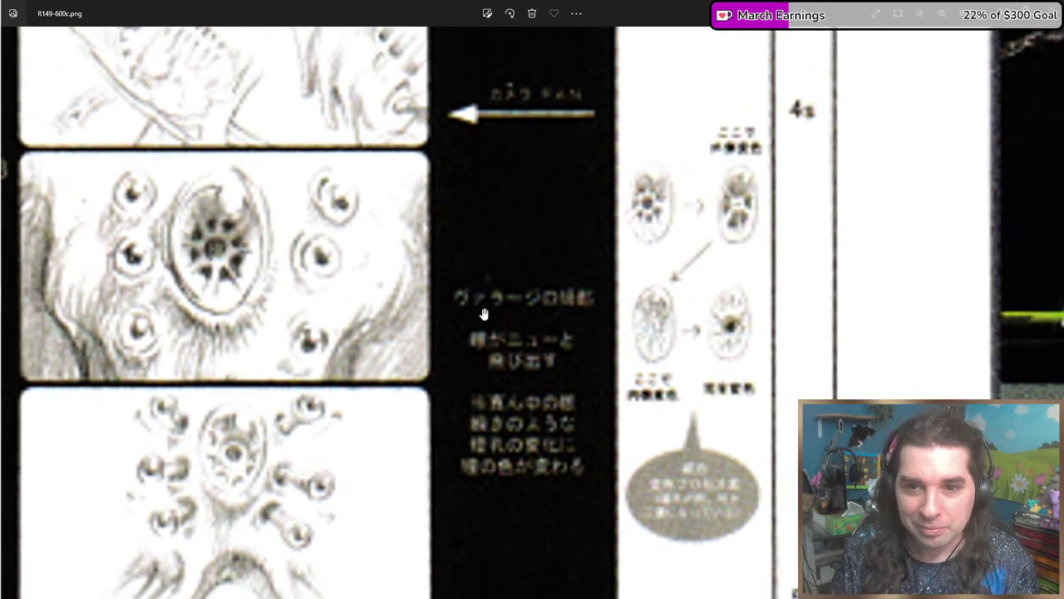
{"action": "scroll", "coordinate": [516, 275], "scroll_direction": "up", "scroll_amount": 3}
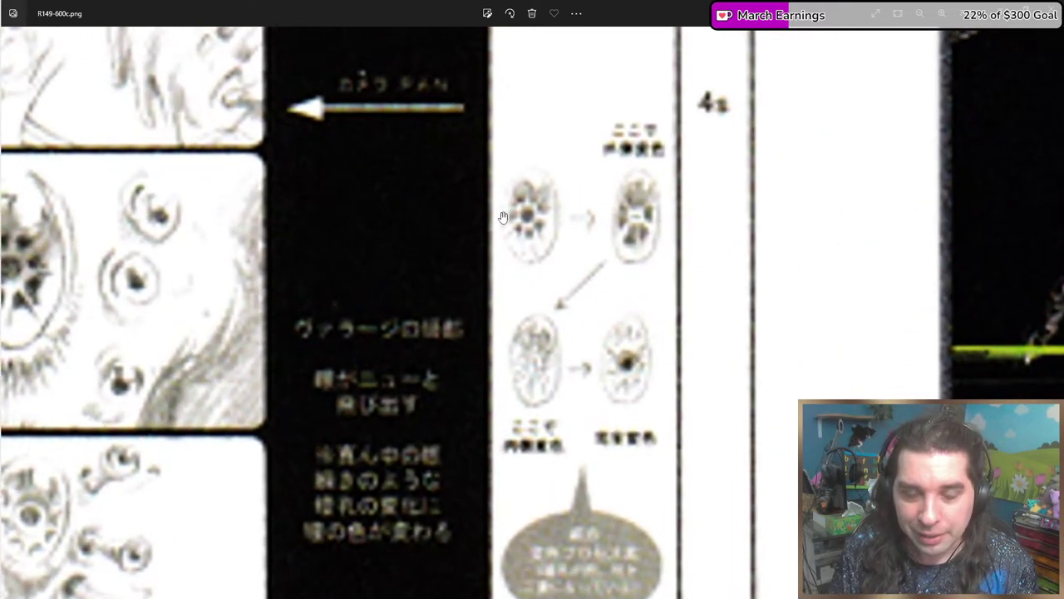
{"action": "left_click_drag", "start_coordinate": [545, 365], "coordinate": [567, 228]}
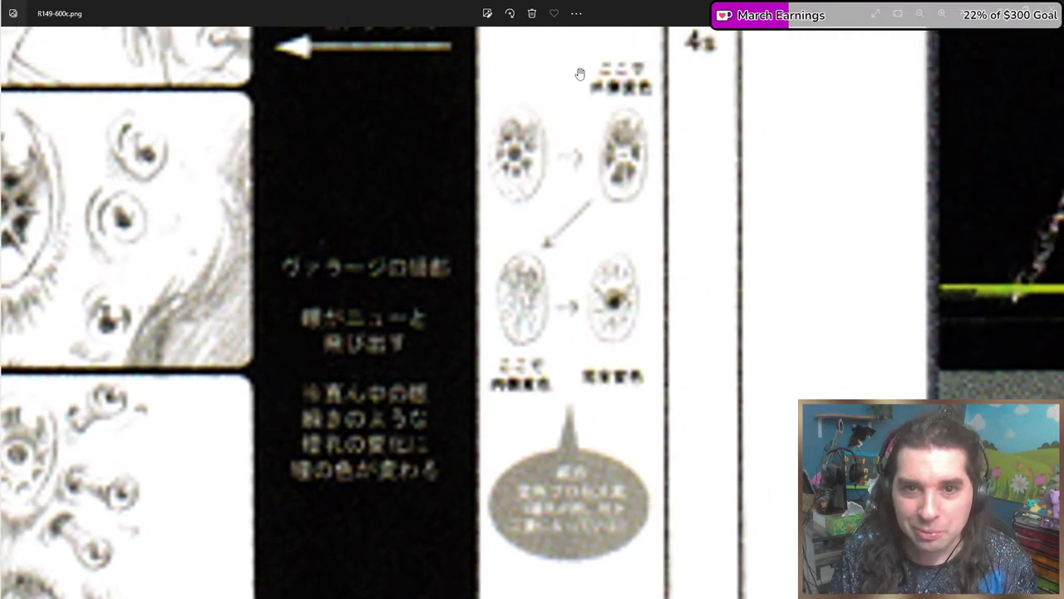
{"action": "left_click_drag", "start_coordinate": [562, 371], "coordinate": [595, 191]}
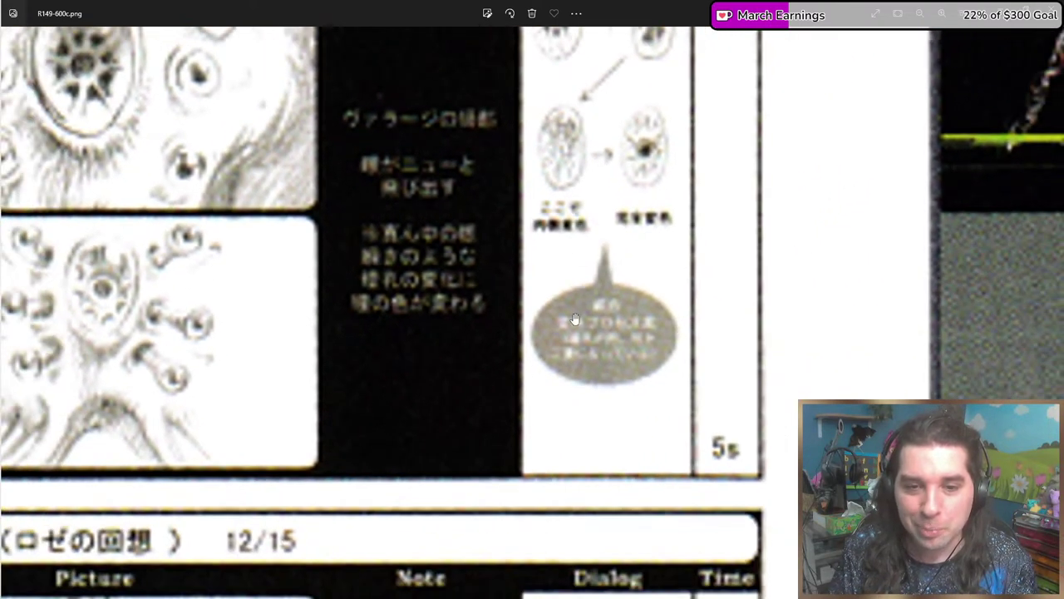
{"action": "left_click_drag", "start_coordinate": [578, 316], "coordinate": [802, 282]}
{"action": "left_click_drag", "start_coordinate": [305, 233], "coordinate": [88, 319]}
{"action": "left_click_drag", "start_coordinate": [632, 414], "coordinate": [551, 392]}
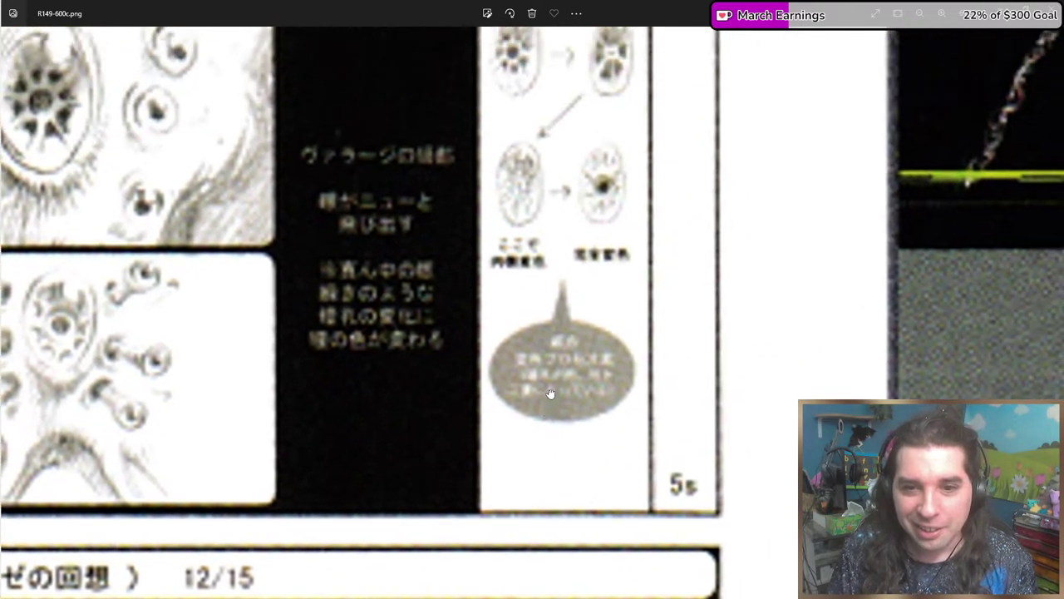
{"action": "scroll", "coordinate": [552, 381], "scroll_direction": "up", "scroll_amount": 1}
{"action": "scroll", "coordinate": [552, 380], "scroll_direction": "down", "scroll_amount": 3}
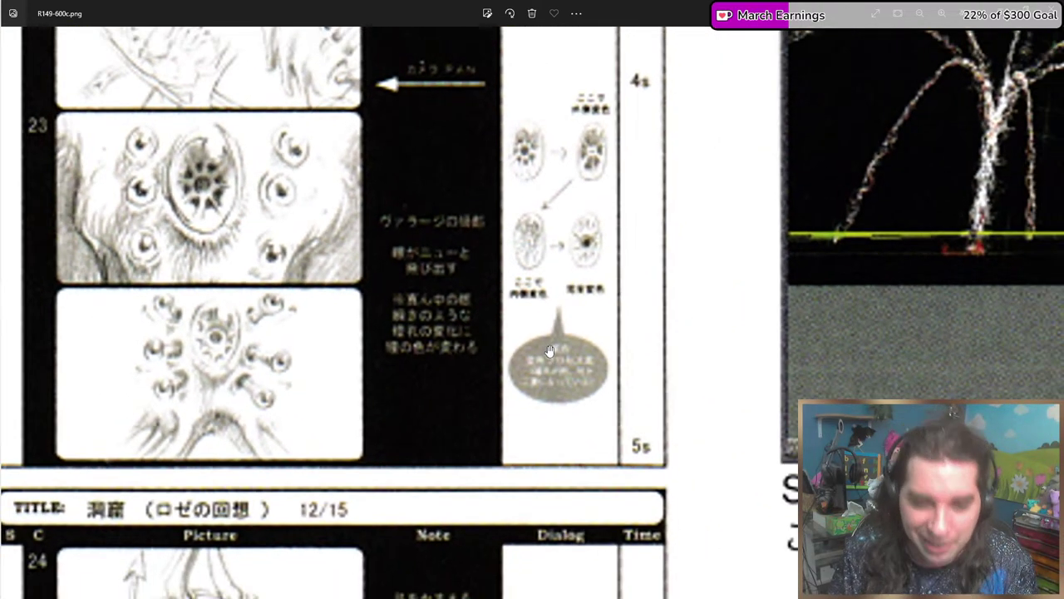
Move on to sheet 12/15 and examine the two bow-drawing frames of panel 24 up close.
{"action": "scroll", "coordinate": [539, 342], "scroll_direction": "left", "scroll_amount": 1}
{"action": "scroll", "coordinate": [539, 341], "scroll_direction": "down", "scroll_amount": 5}
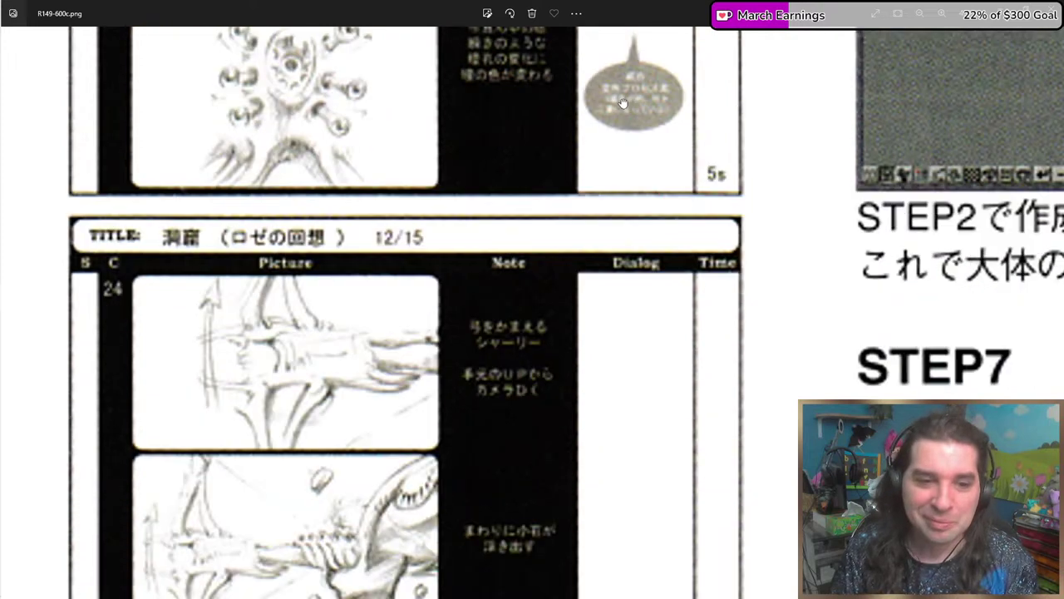
{"action": "scroll", "coordinate": [432, 214], "scroll_direction": "down", "scroll_amount": 2}
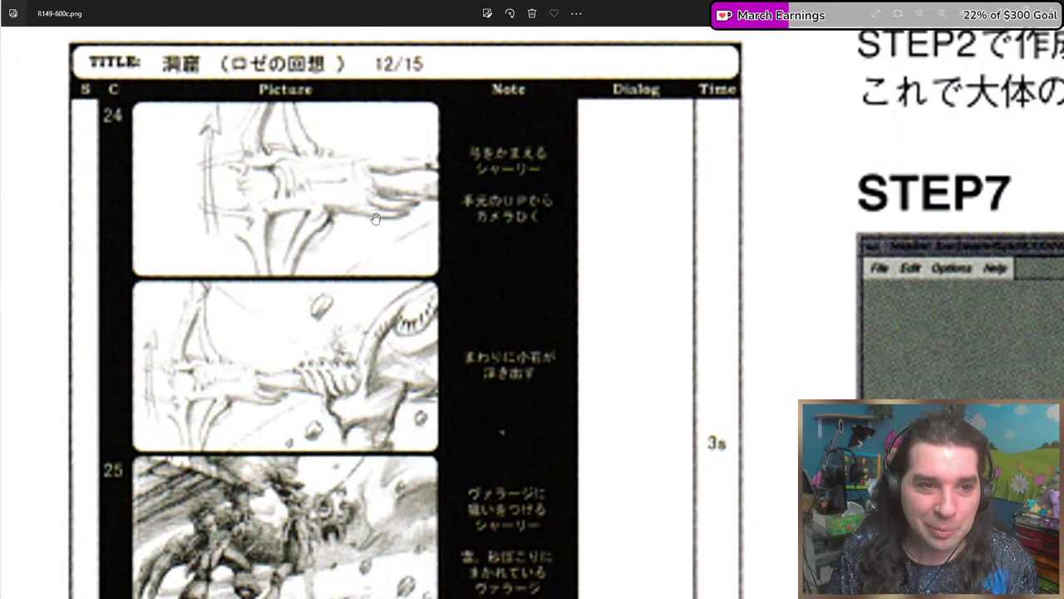
{"action": "scroll", "coordinate": [225, 148], "scroll_direction": "up", "scroll_amount": 3}
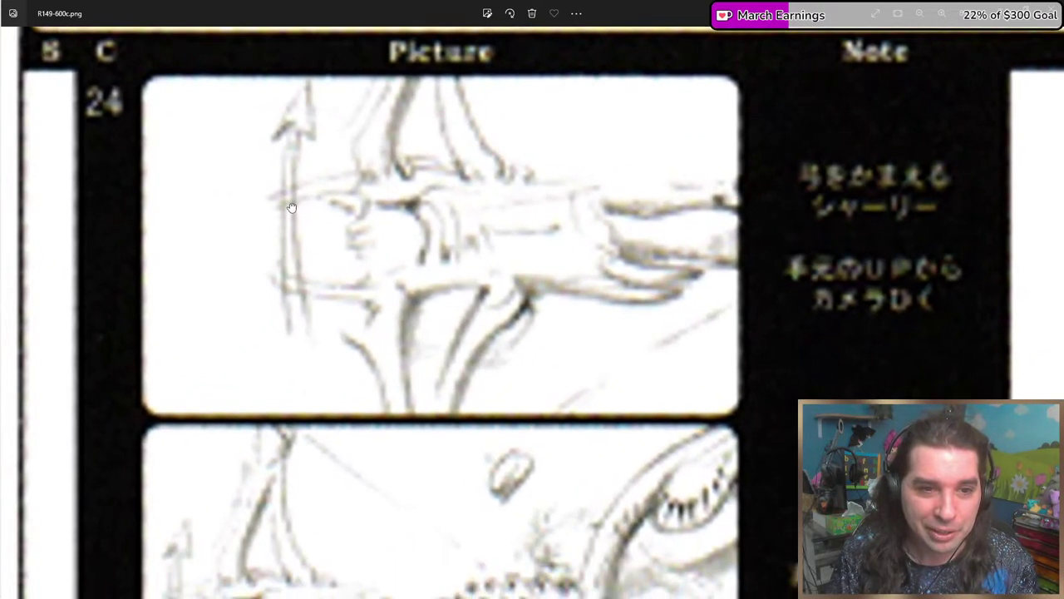
{"action": "left_click_drag", "start_coordinate": [291, 207], "coordinate": [329, 210]}
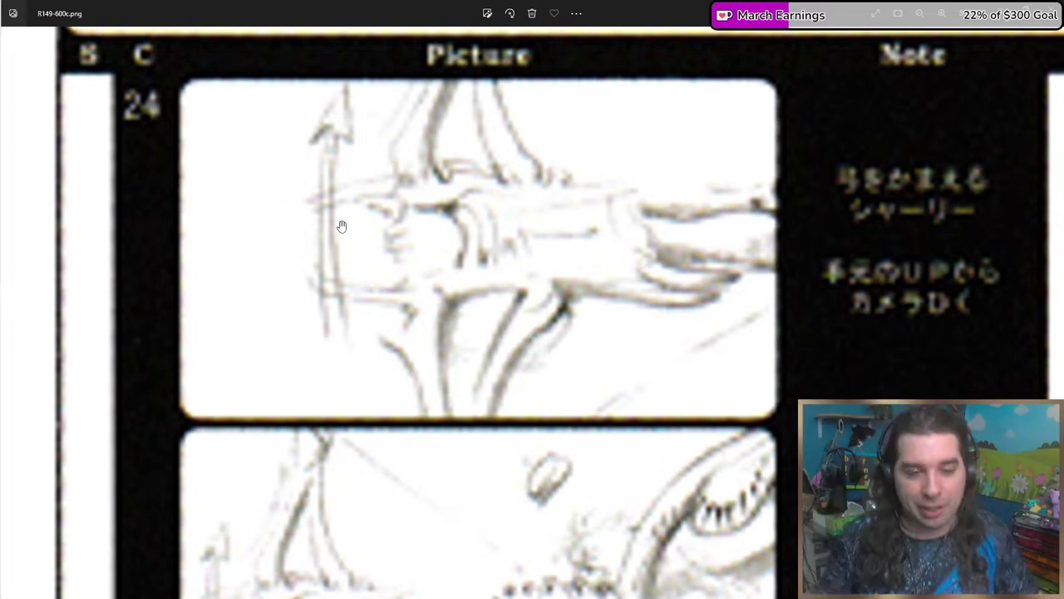
{"action": "scroll", "coordinate": [347, 257], "scroll_direction": "down", "scroll_amount": 5}
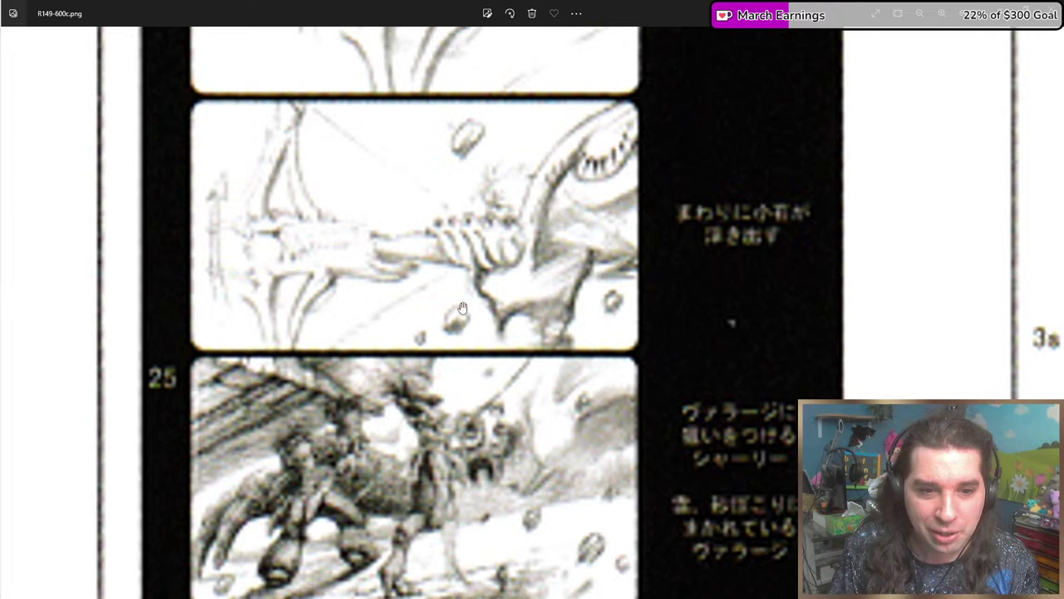
View panels 25 to 27 of sheet 12/15, and return to the full view of page R149.
{"action": "scroll", "coordinate": [462, 308], "scroll_direction": "down", "scroll_amount": 4}
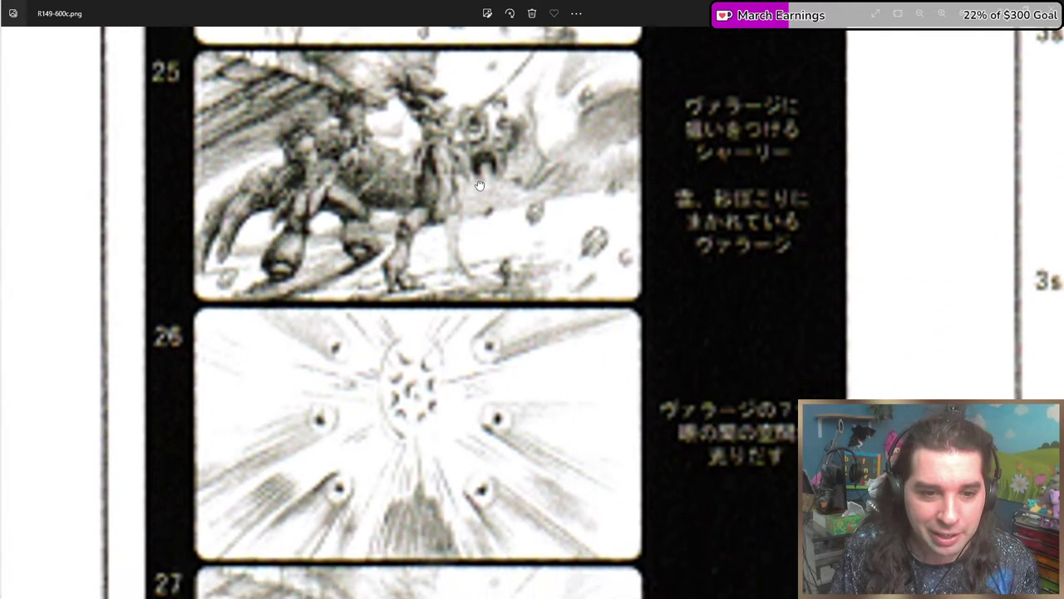
{"action": "scroll", "coordinate": [479, 185], "scroll_direction": "down", "scroll_amount": 5}
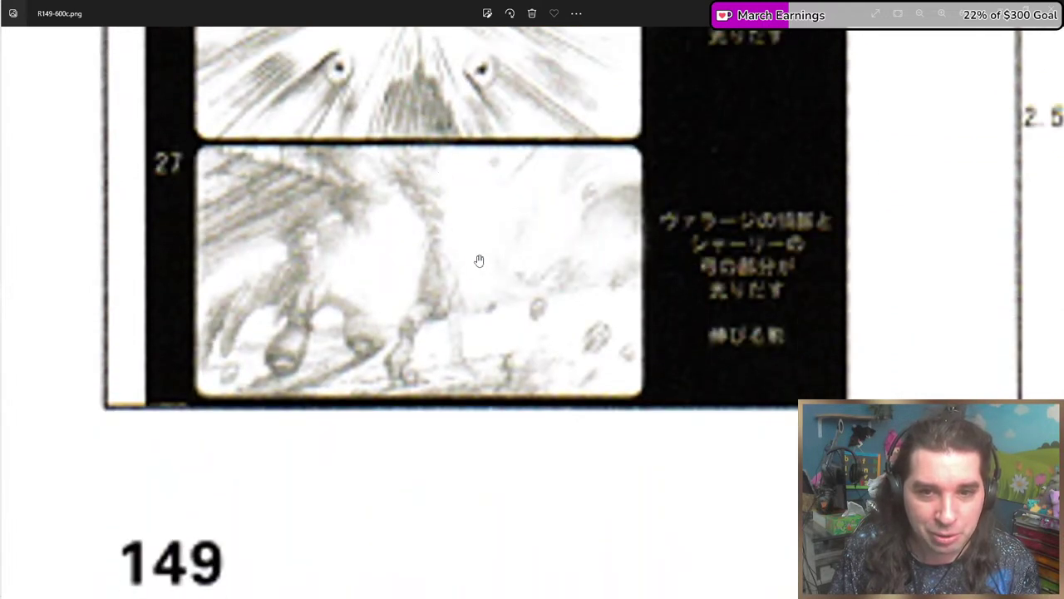
{"action": "scroll", "coordinate": [479, 260], "scroll_direction": "down", "scroll_amount": 6}
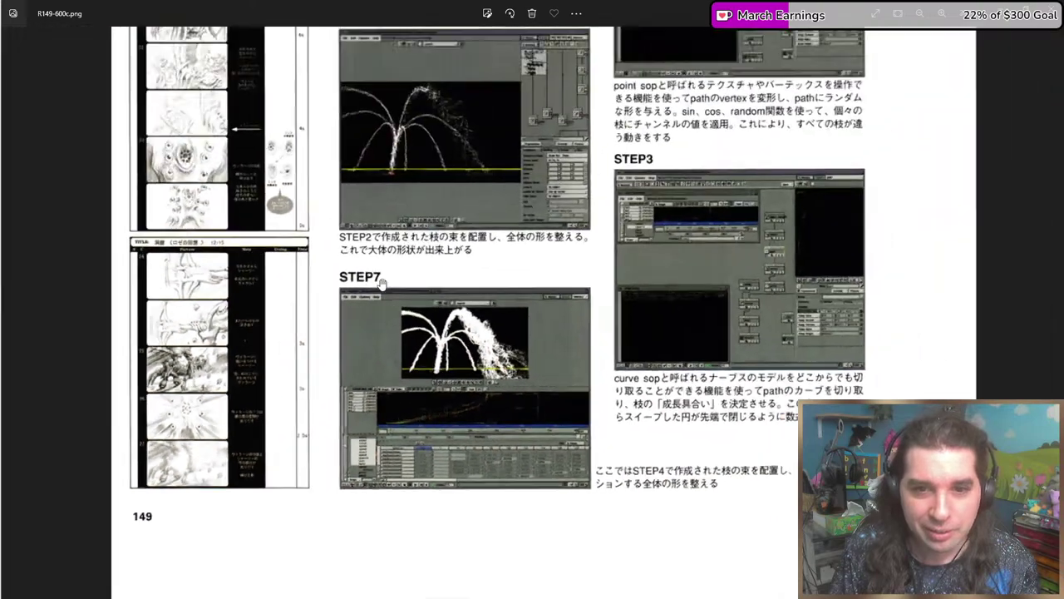
{"action": "scroll", "coordinate": [382, 282], "scroll_direction": "down", "scroll_amount": 5}
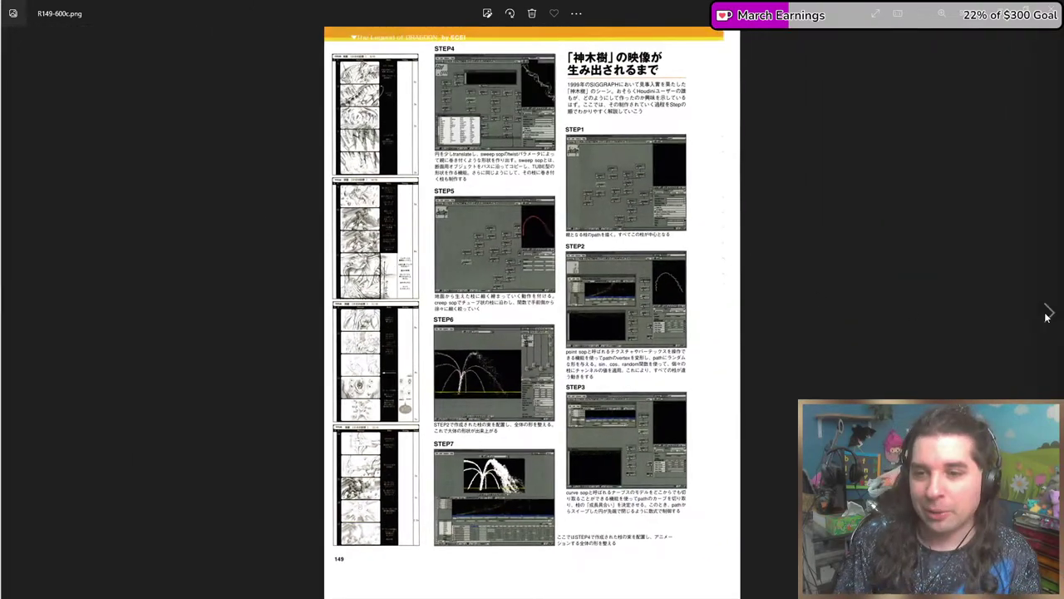
Open the next page scan, R150, and enlarge the colour storyboard frames around panel 21.
{"action": "left_click", "coordinate": [1047, 314]}
{"action": "scroll", "coordinate": [437, 113], "scroll_direction": "up", "scroll_amount": 5}
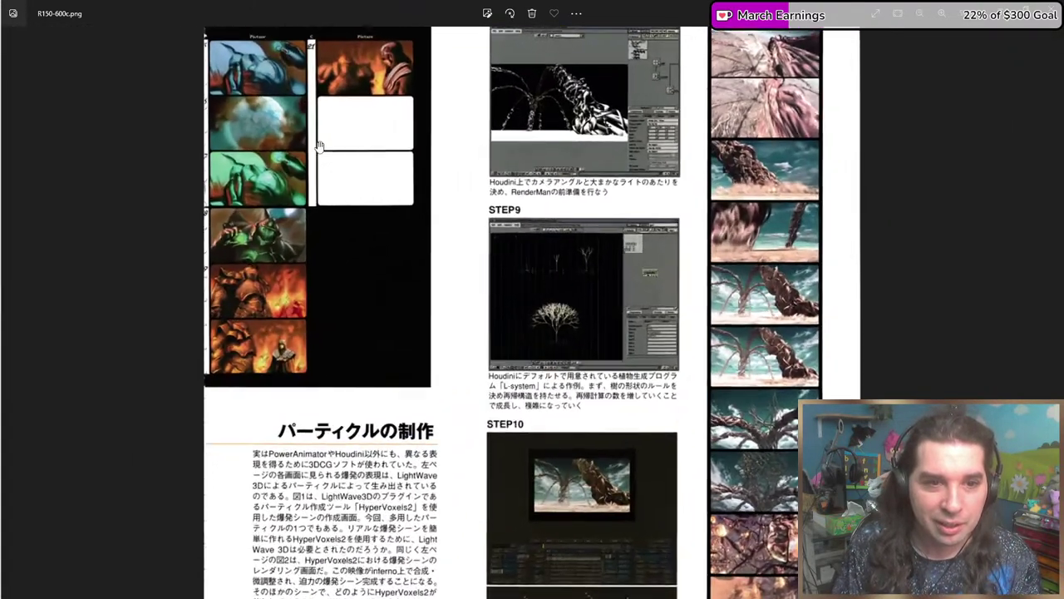
{"action": "scroll", "coordinate": [401, 299], "scroll_direction": "up", "scroll_amount": 5}
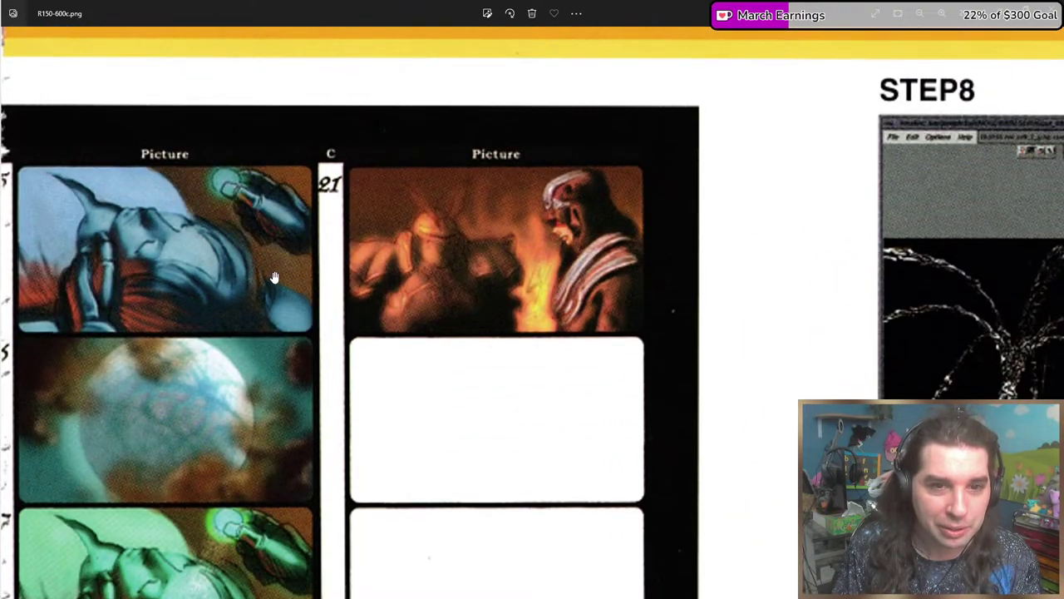
{"action": "scroll", "coordinate": [261, 254], "scroll_direction": "up", "scroll_amount": 4}
Examine the colour storyboard frames on R150, from the clouded moon to the armoured figures in the flames.
{"action": "scroll", "coordinate": [211, 329], "scroll_direction": "down", "scroll_amount": 3}
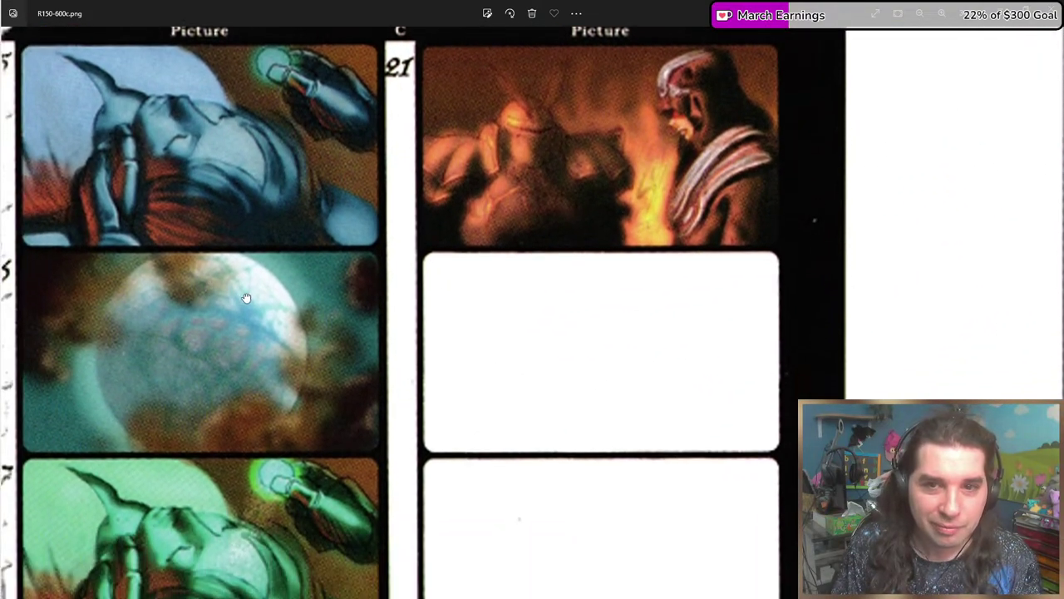
{"action": "scroll", "coordinate": [266, 266], "scroll_direction": "down", "scroll_amount": 2}
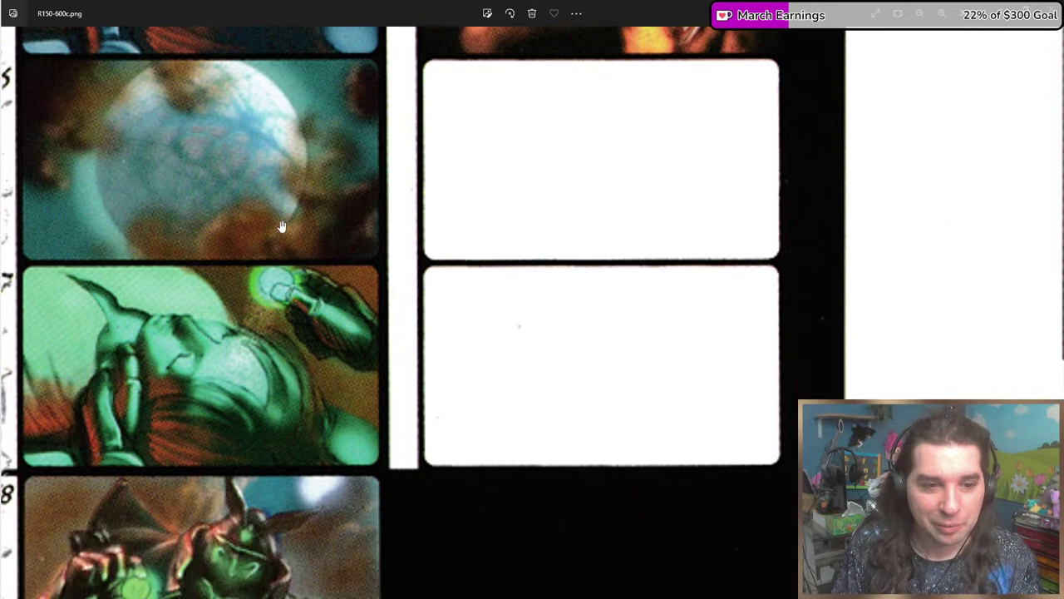
{"action": "scroll", "coordinate": [208, 381], "scroll_direction": "down", "scroll_amount": 4}
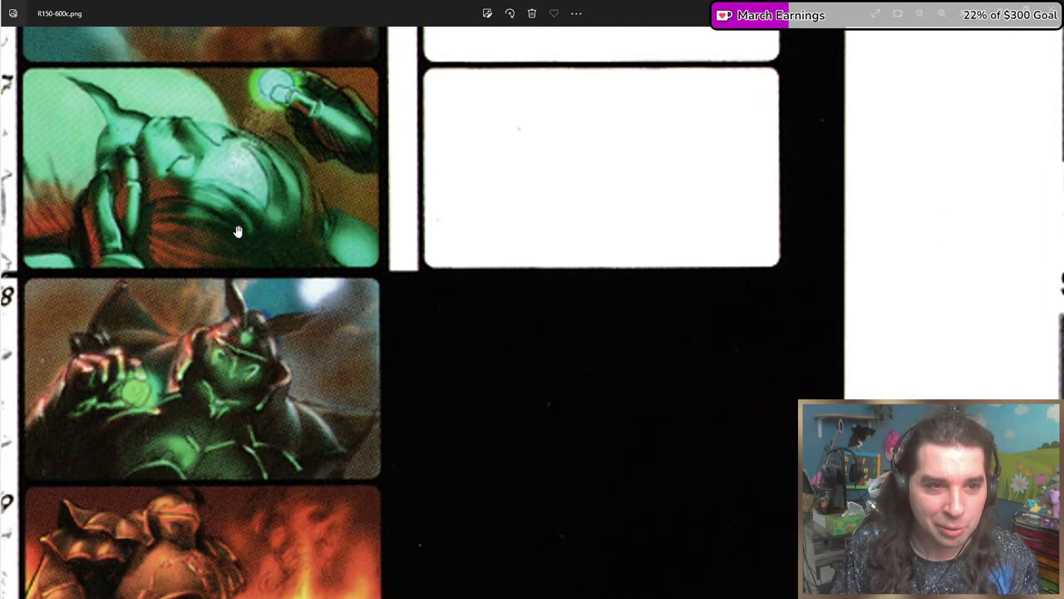
{"action": "scroll", "coordinate": [175, 322], "scroll_direction": "down", "scroll_amount": 4}
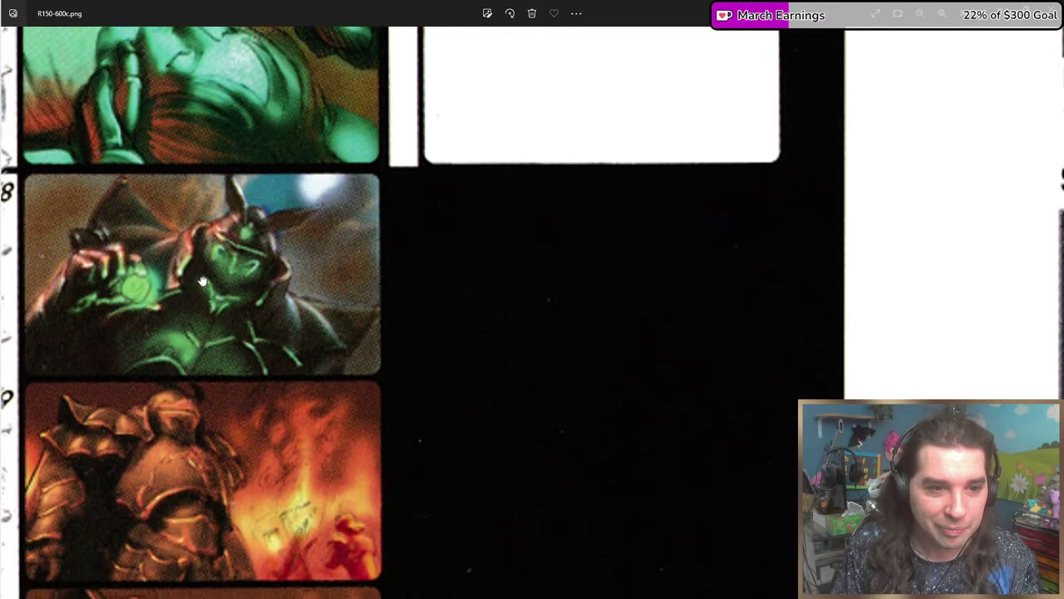
{"action": "scroll", "coordinate": [208, 221], "scroll_direction": "down", "scroll_amount": 1}
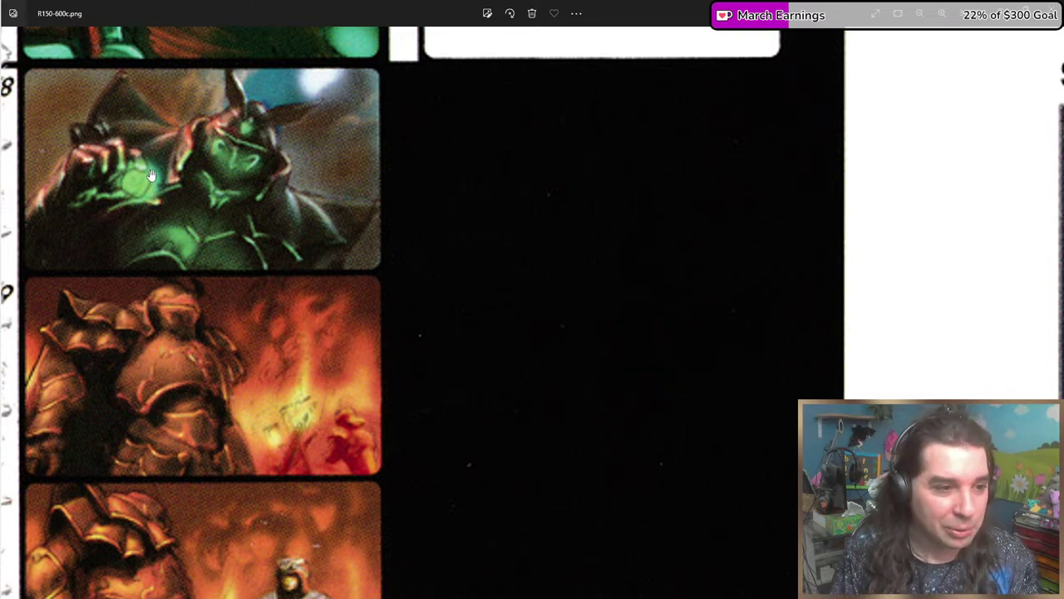
{"action": "scroll", "coordinate": [183, 200], "scroll_direction": "down", "scroll_amount": 4}
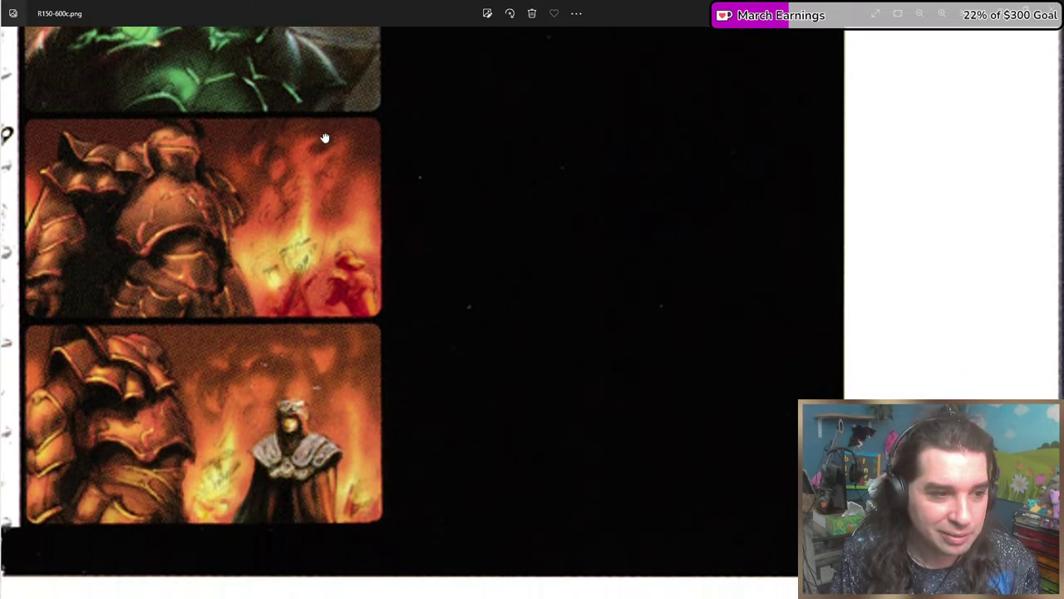
{"action": "left_click_drag", "start_coordinate": [257, 247], "coordinate": [340, 244]}
Return R150 to full-page view, and open the next scan, R151, enlarged on flashback storyboard sheet 13/15.
{"action": "scroll", "coordinate": [373, 278], "scroll_direction": "down", "scroll_amount": 3}
{"action": "scroll", "coordinate": [374, 276], "scroll_direction": "down", "scroll_amount": 5}
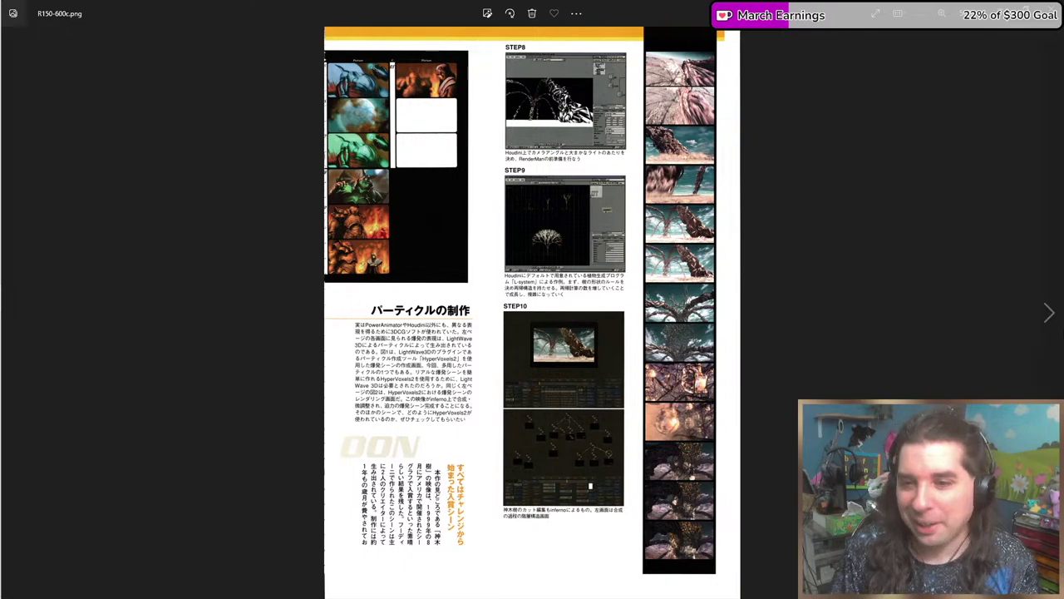
{"action": "left_click", "coordinate": [1048, 312]}
{"action": "scroll", "coordinate": [214, 189], "scroll_direction": "up", "scroll_amount": 3}
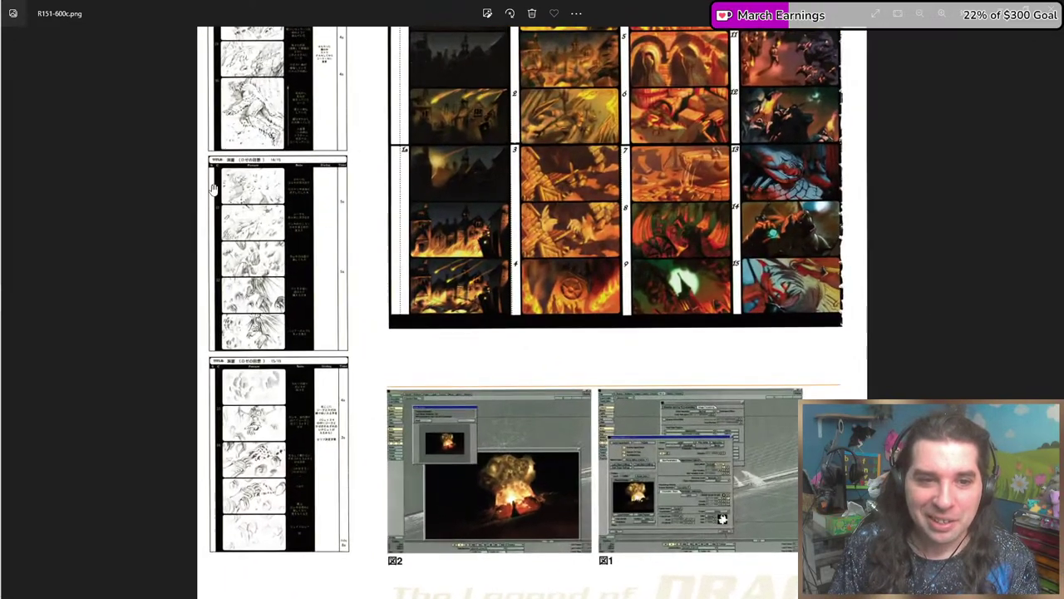
{"action": "scroll", "coordinate": [214, 189], "scroll_direction": "up", "scroll_amount": 5}
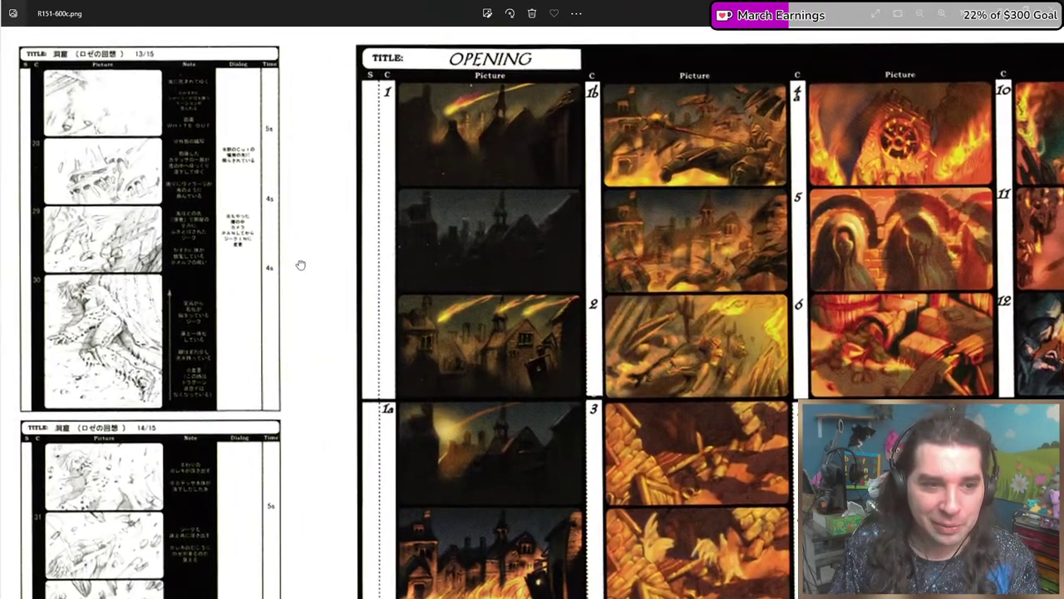
{"action": "scroll", "coordinate": [301, 264], "scroll_direction": "up", "scroll_amount": 3}
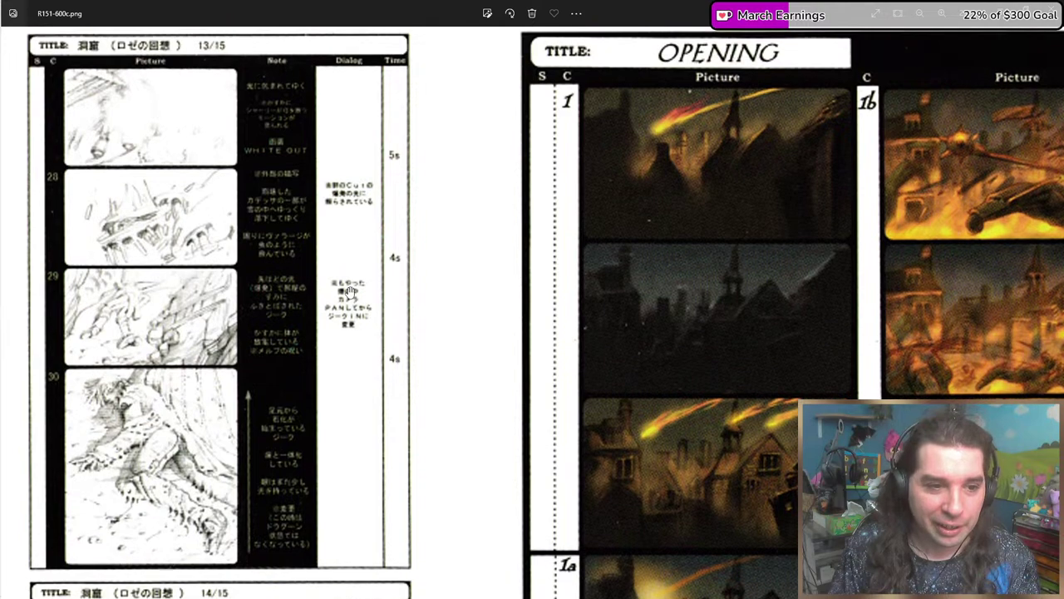
{"action": "scroll", "coordinate": [349, 291], "scroll_direction": "up", "scroll_amount": 2}
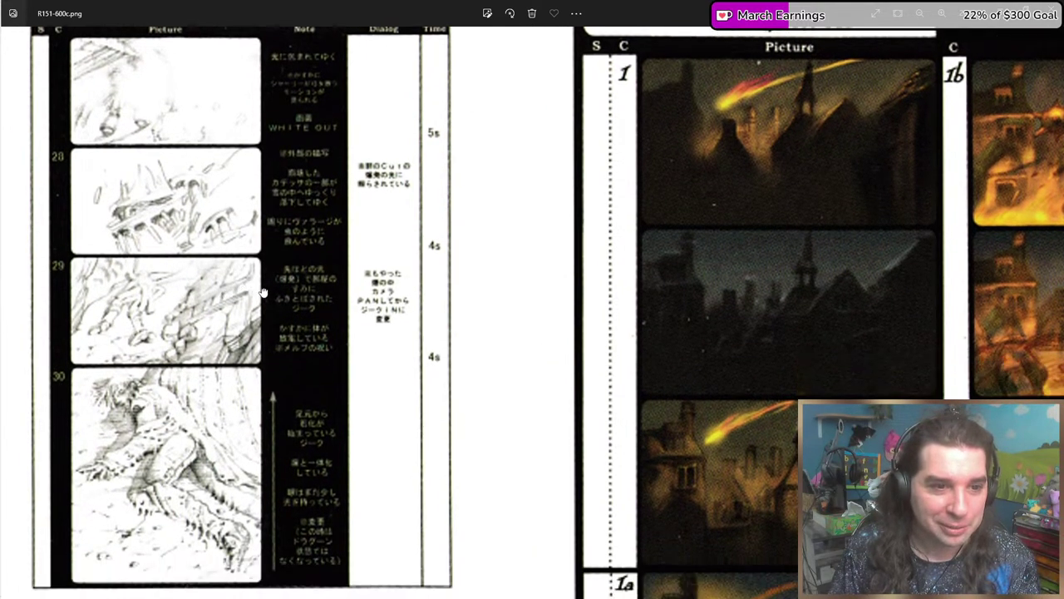
Study panels 28 to 30 of sheet 13/15, enlarging the panel 30 drawing and its notes.
{"action": "scroll", "coordinate": [262, 293], "scroll_direction": "down", "scroll_amount": 1}
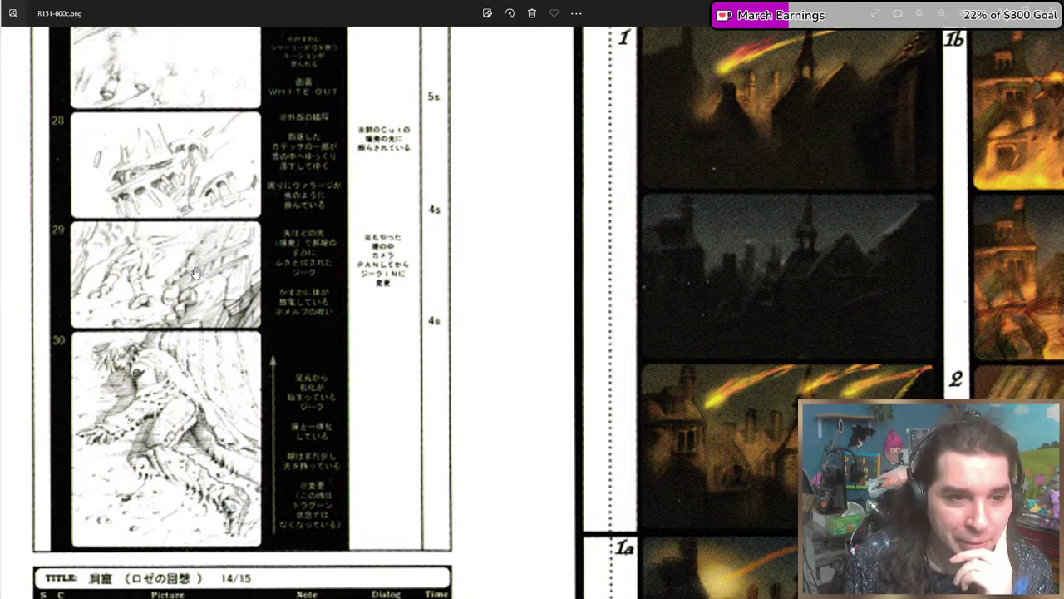
{"action": "left_click_drag", "start_coordinate": [192, 271], "coordinate": [254, 285]}
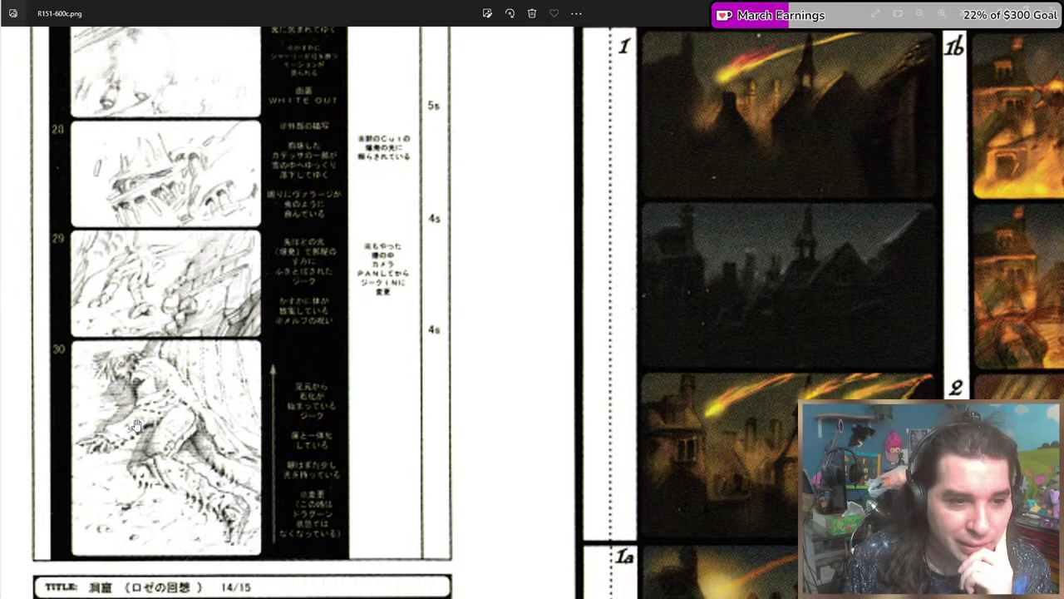
{"action": "left_click_drag", "start_coordinate": [175, 407], "coordinate": [205, 388]}
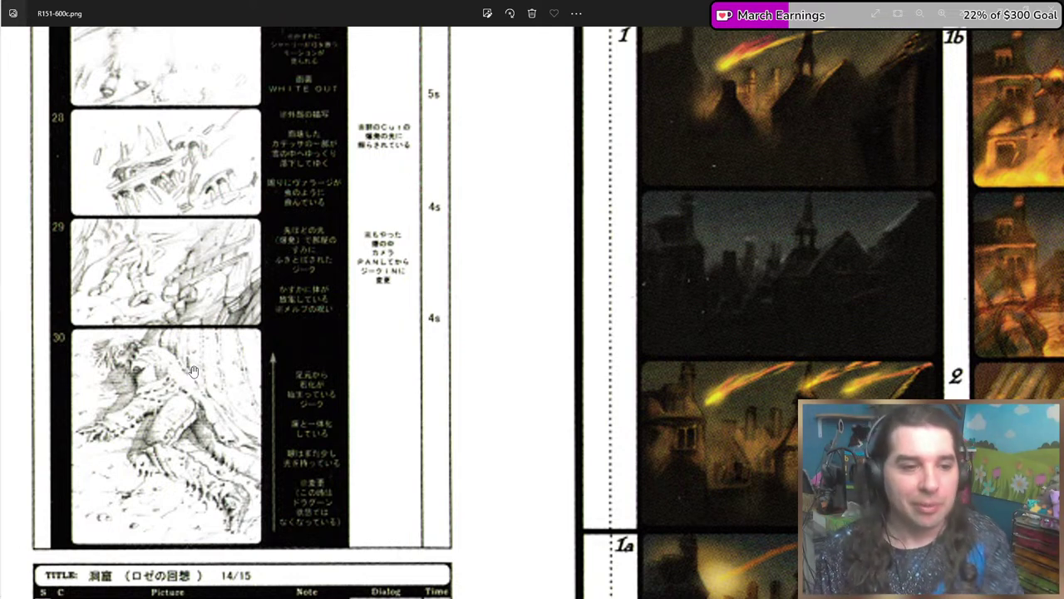
{"action": "scroll", "coordinate": [194, 380], "scroll_direction": "up", "scroll_amount": 2}
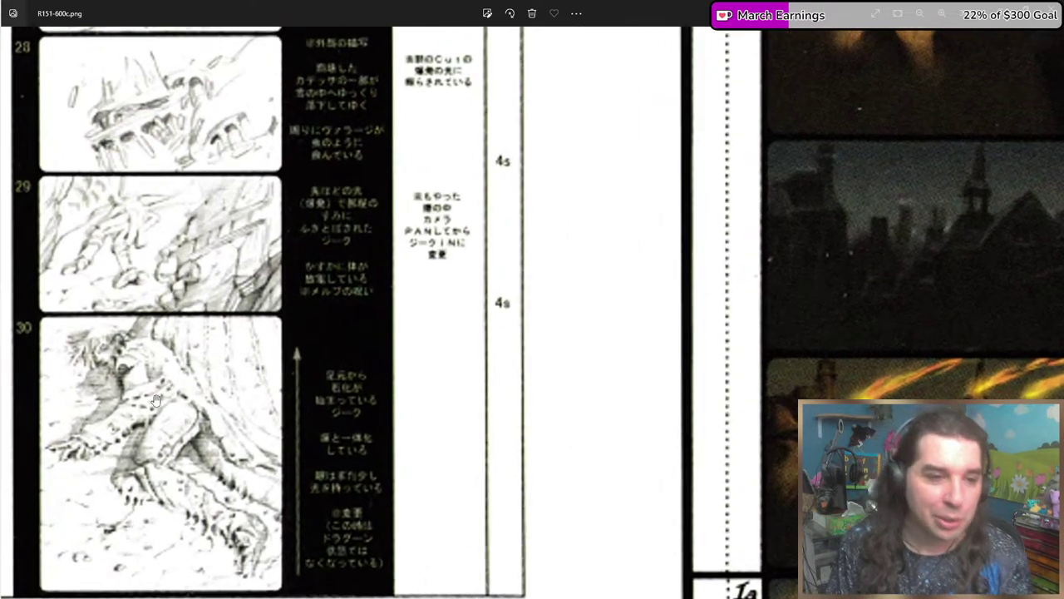
{"action": "left_click_drag", "start_coordinate": [195, 381], "coordinate": [218, 309]}
{"action": "left_click_drag", "start_coordinate": [220, 345], "coordinate": [239, 264]}
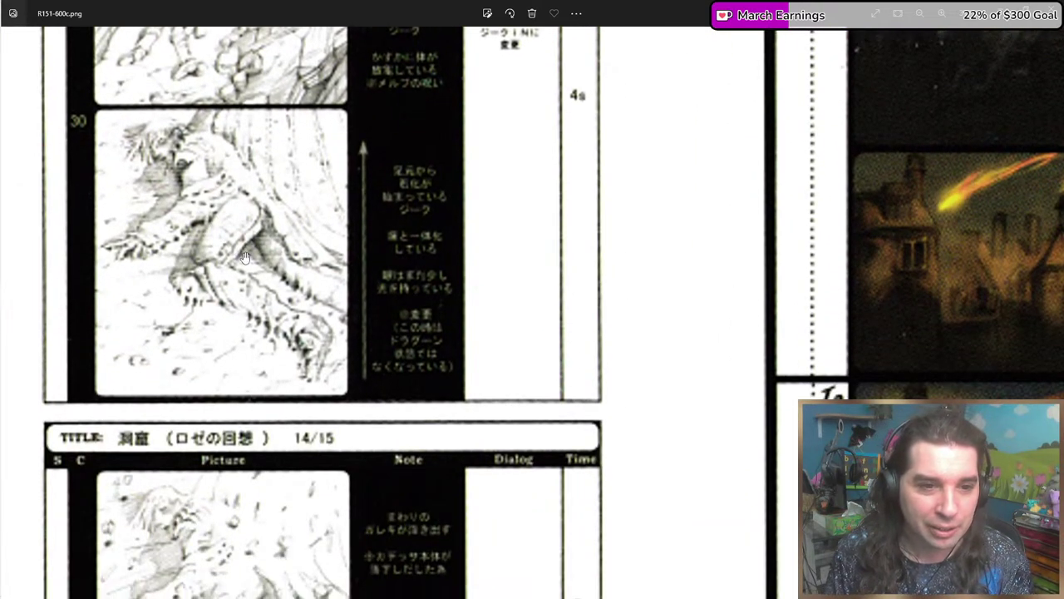
{"action": "left_click_drag", "start_coordinate": [245, 362], "coordinate": [299, 385]}
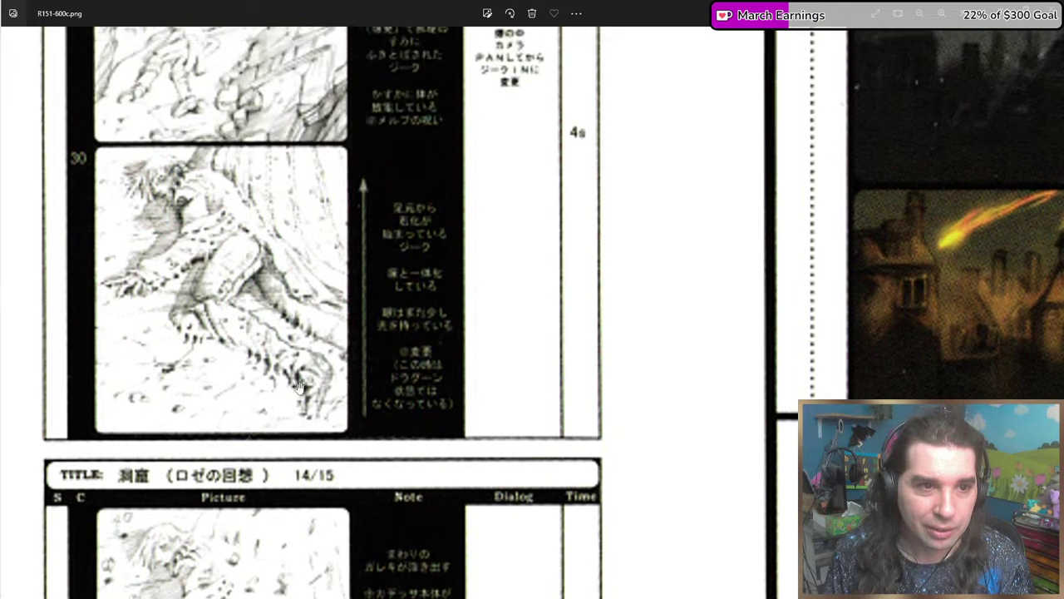
Move on to sheet 14/15 and examine the floating-rubble frames of panels 31 and 32 up close.
{"action": "left_click_drag", "start_coordinate": [235, 246], "coordinate": [265, 120]}
{"action": "scroll", "coordinate": [249, 175], "scroll_direction": "down", "scroll_amount": 3}
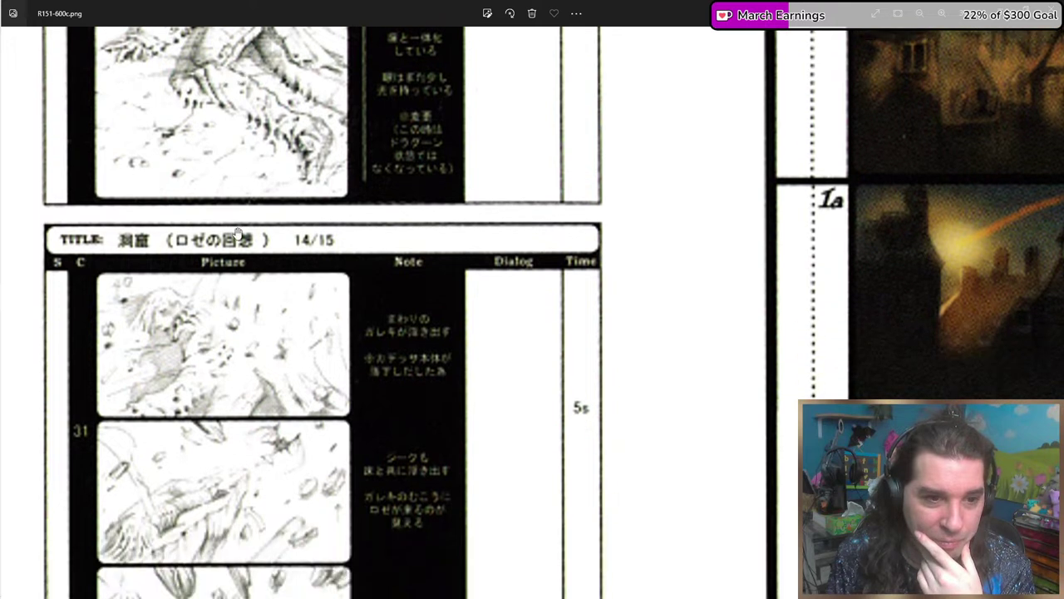
{"action": "scroll", "coordinate": [250, 249], "scroll_direction": "down", "scroll_amount": 7}
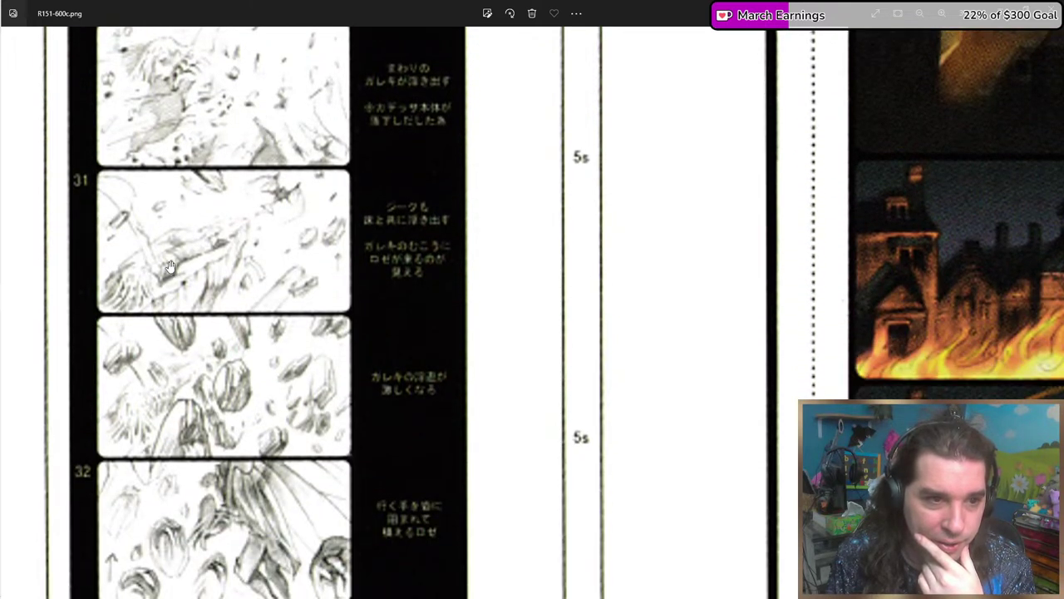
{"action": "scroll", "coordinate": [169, 266], "scroll_direction": "up", "scroll_amount": 3}
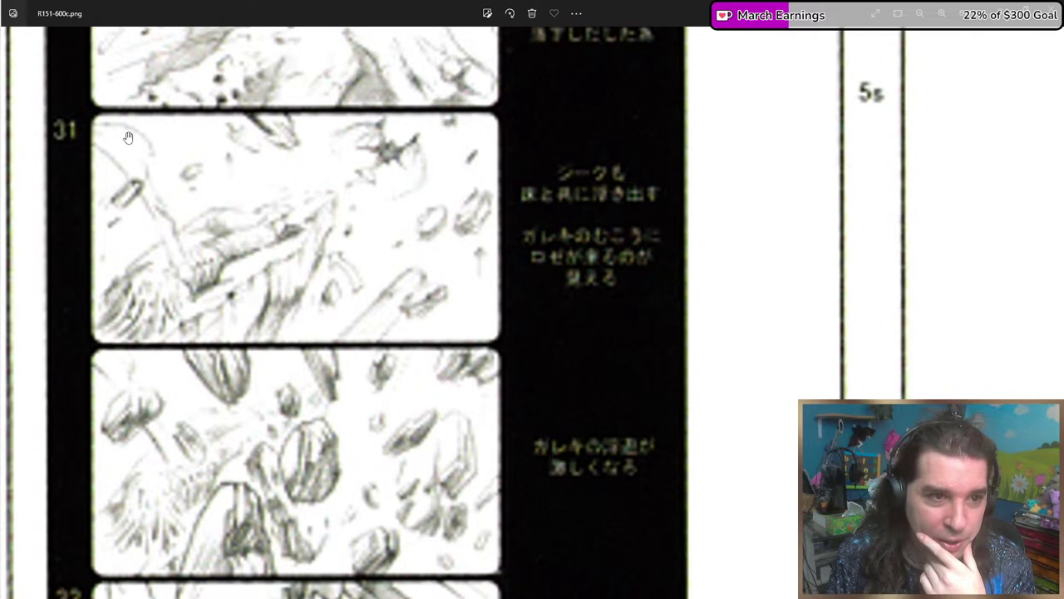
{"action": "scroll", "coordinate": [208, 281], "scroll_direction": "down", "scroll_amount": 3}
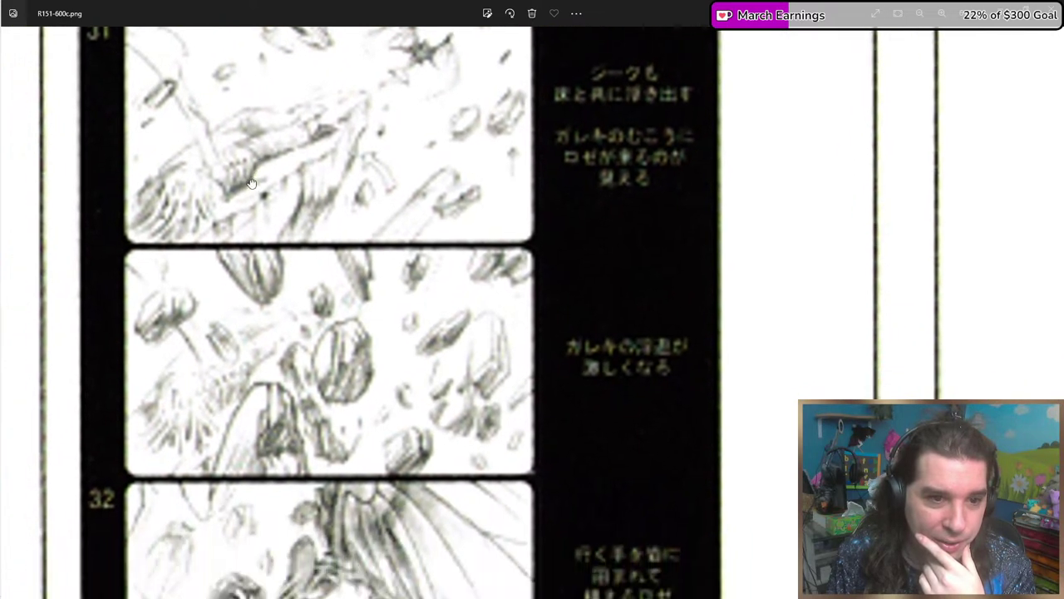
{"action": "scroll", "coordinate": [372, 151], "scroll_direction": "up", "scroll_amount": 3}
{"action": "scroll", "coordinate": [362, 252], "scroll_direction": "down", "scroll_amount": 10}
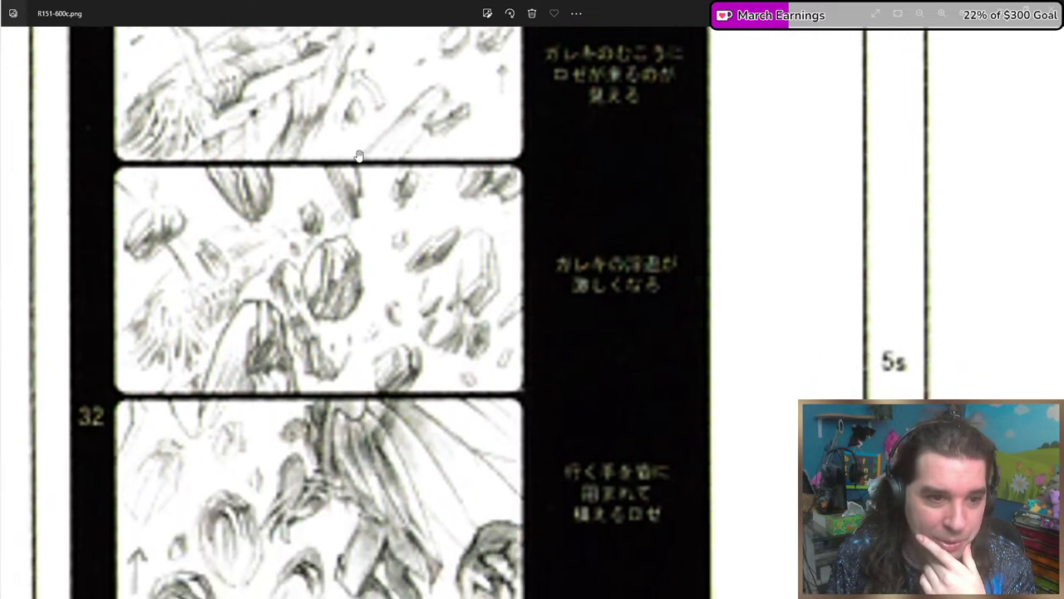
{"action": "scroll", "coordinate": [344, 224], "scroll_direction": "down", "scroll_amount": 20}
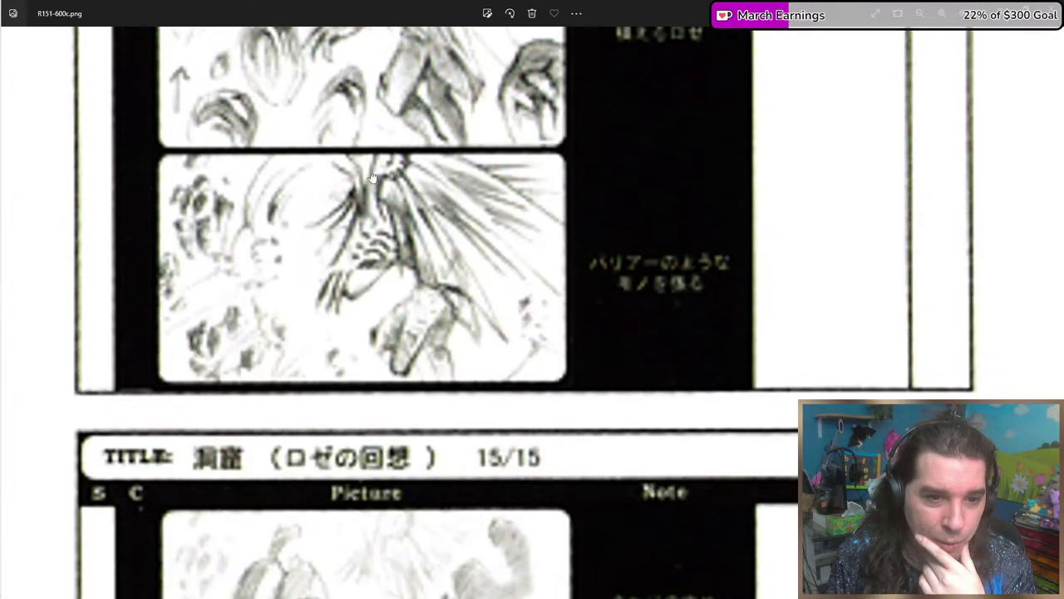
View panels 33 and 34 of sheet 15/15 through to the final fade-out frame.
{"action": "scroll", "coordinate": [347, 234], "scroll_direction": "down", "scroll_amount": 14}
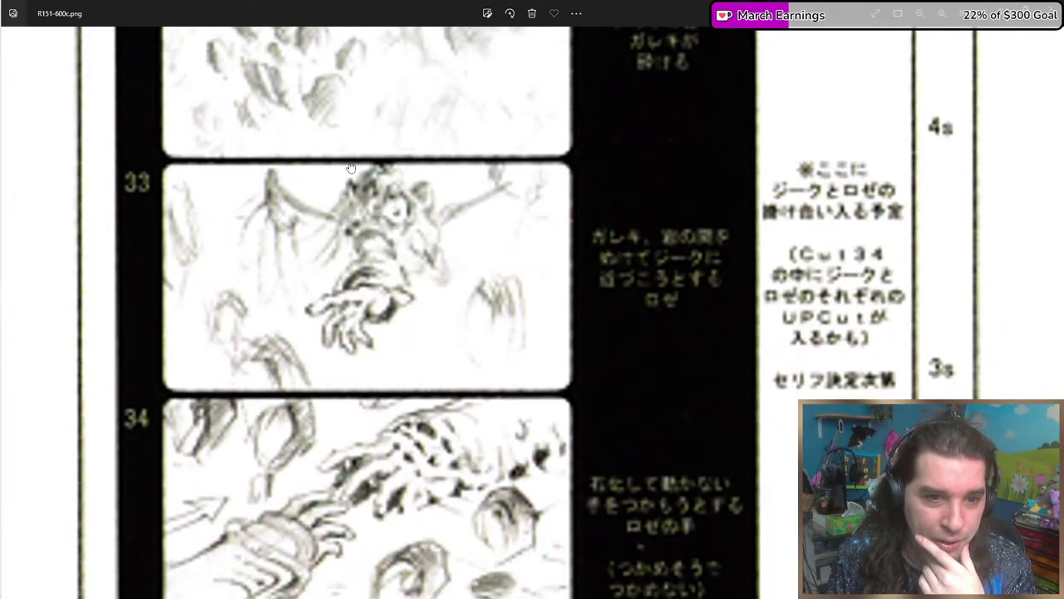
{"action": "scroll", "coordinate": [352, 119], "scroll_direction": "up", "scroll_amount": 10}
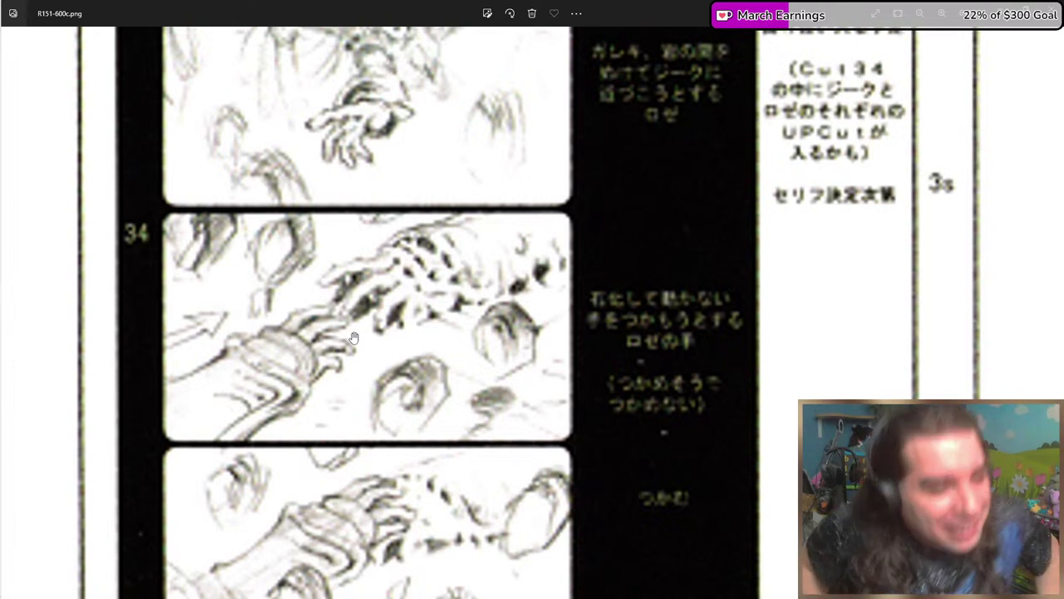
{"action": "scroll", "coordinate": [353, 338], "scroll_direction": "down", "scroll_amount": 5}
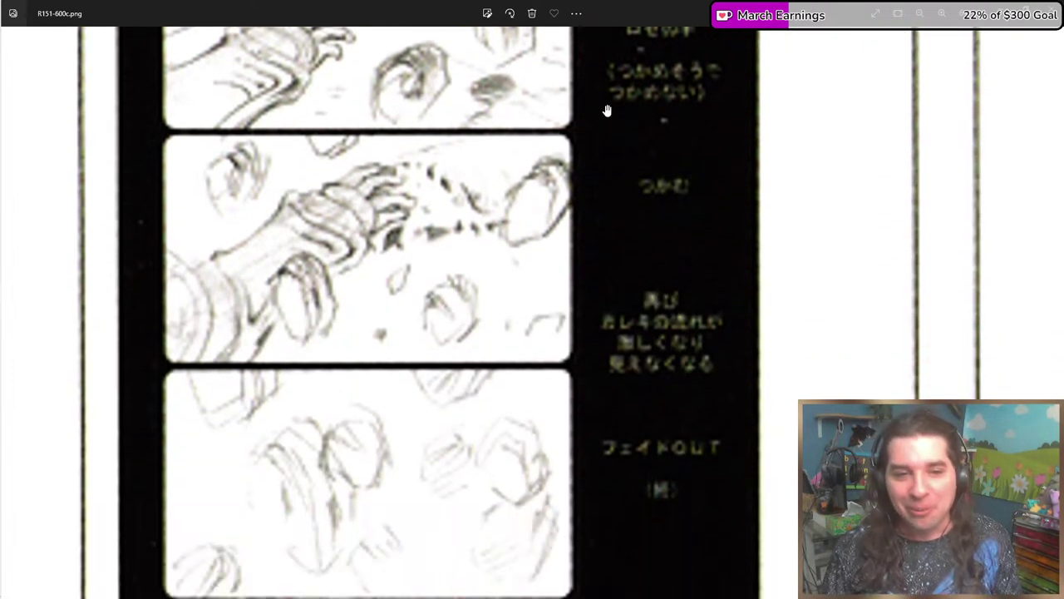
{"action": "scroll", "coordinate": [490, 253], "scroll_direction": "down", "scroll_amount": 2}
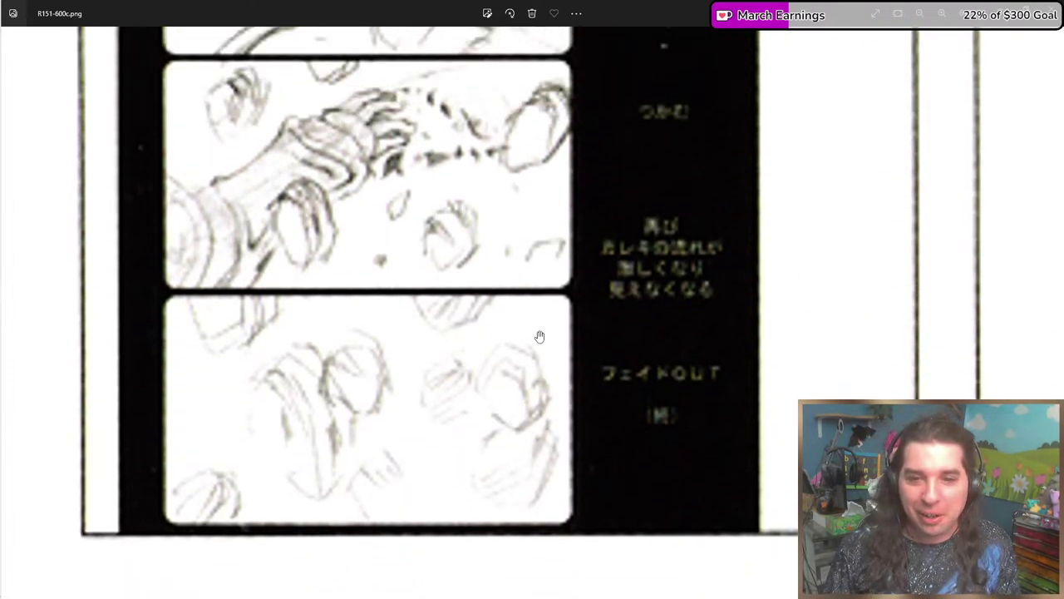
Go back over panel 33 and the opening shattering-rocks frame of sheet 15/15.
{"action": "scroll", "coordinate": [514, 205], "scroll_direction": "up", "scroll_amount": 5}
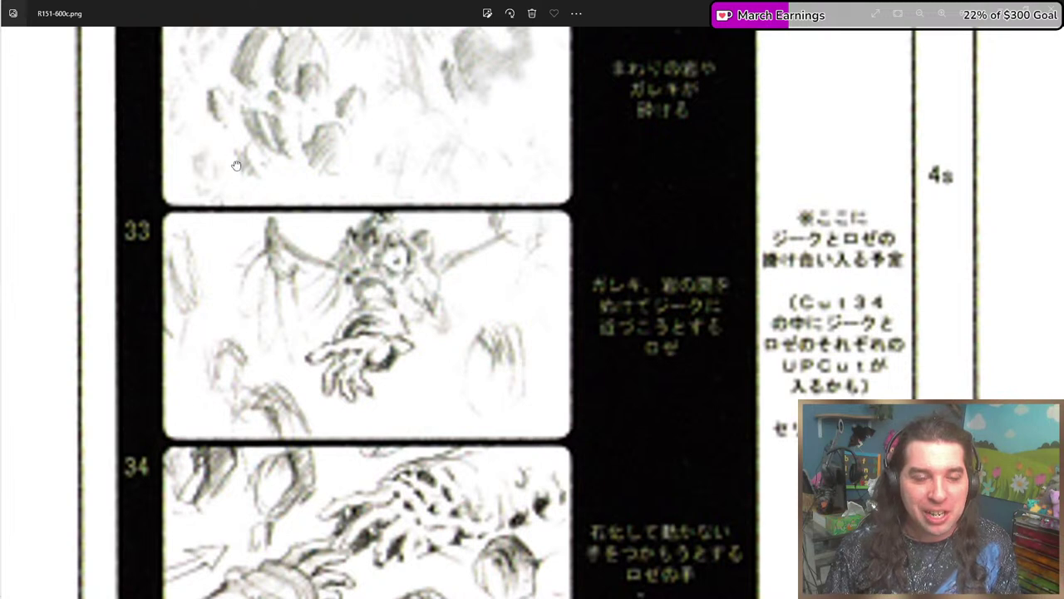
{"action": "scroll", "coordinate": [294, 309], "scroll_direction": "up", "scroll_amount": 4}
{"action": "scroll", "coordinate": [366, 249], "scroll_direction": "down", "scroll_amount": 2}
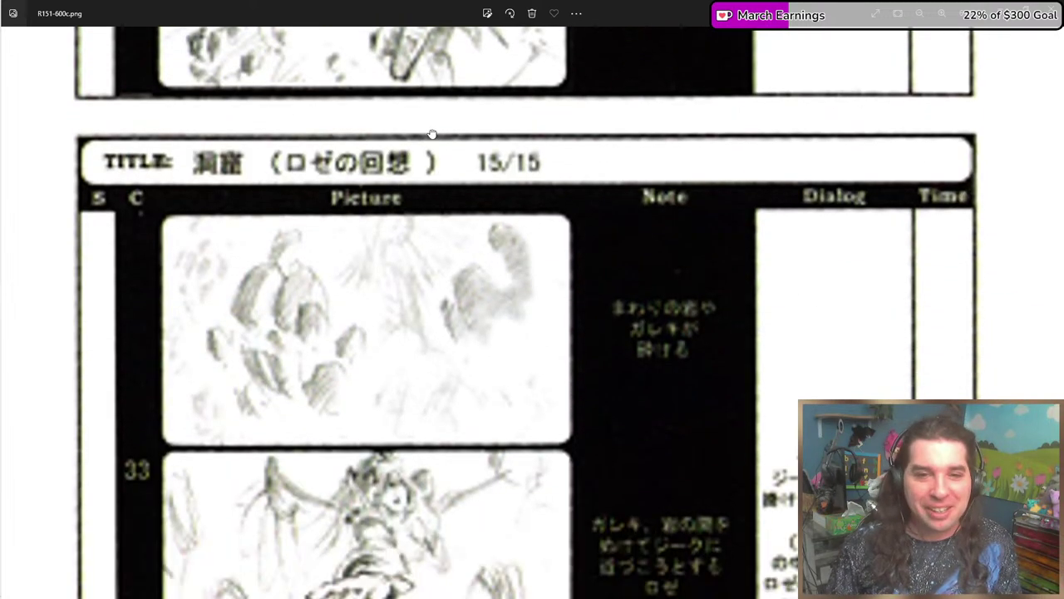
{"action": "scroll", "coordinate": [463, 274], "scroll_direction": "up", "scroll_amount": 1}
{"action": "scroll", "coordinate": [456, 259], "scroll_direction": "up", "scroll_amount": 2}
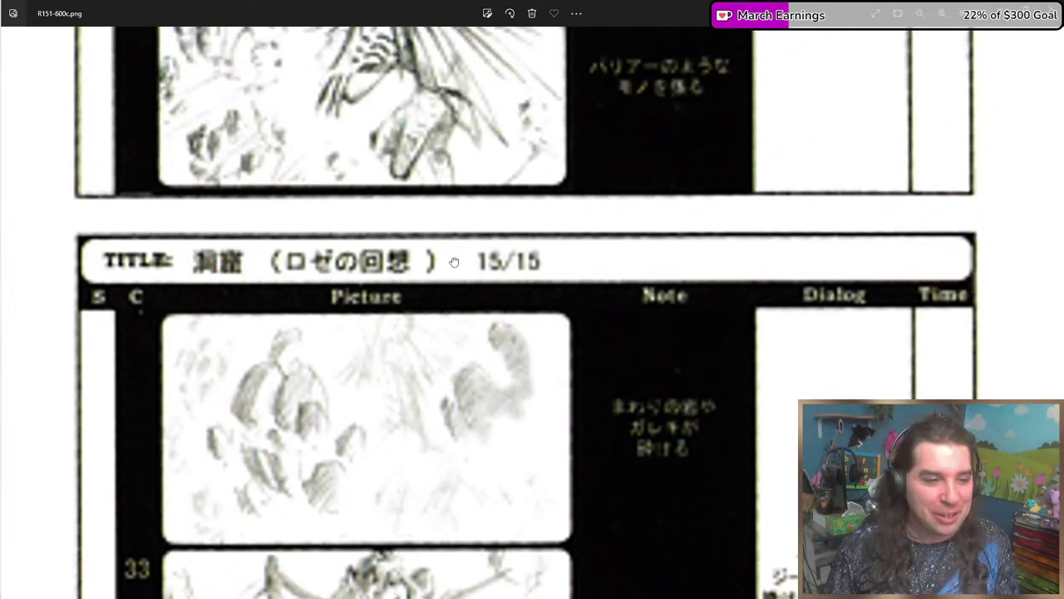
Revisit panels 32 and 31 of sheet 14/15, and go back to the panel 30 drawing on sheet 13/15.
{"action": "scroll", "coordinate": [509, 353], "scroll_direction": "up", "scroll_amount": 3}
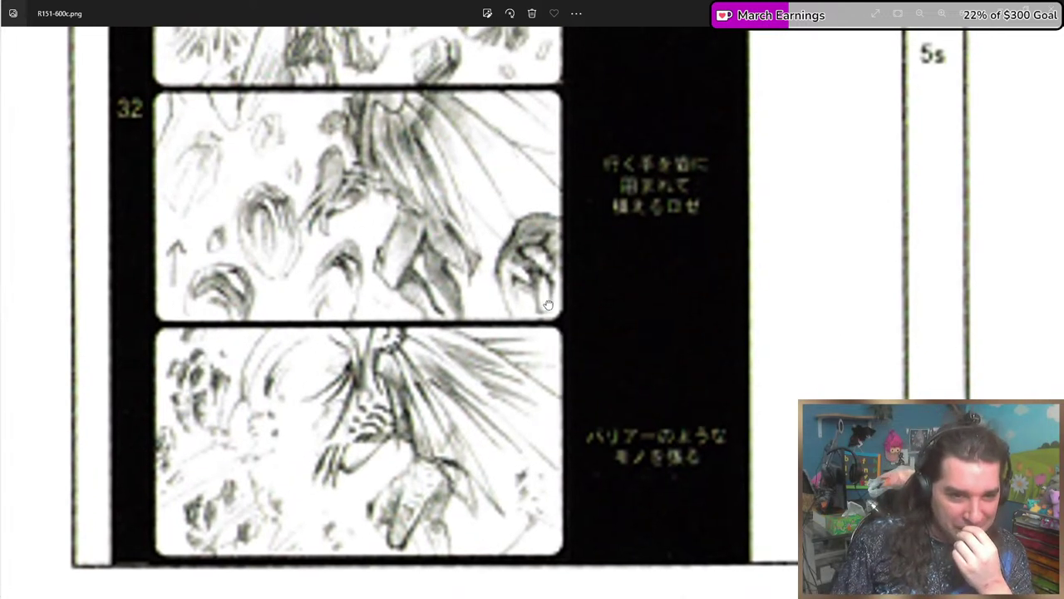
{"action": "left_click_drag", "start_coordinate": [548, 304], "coordinate": [547, 365]}
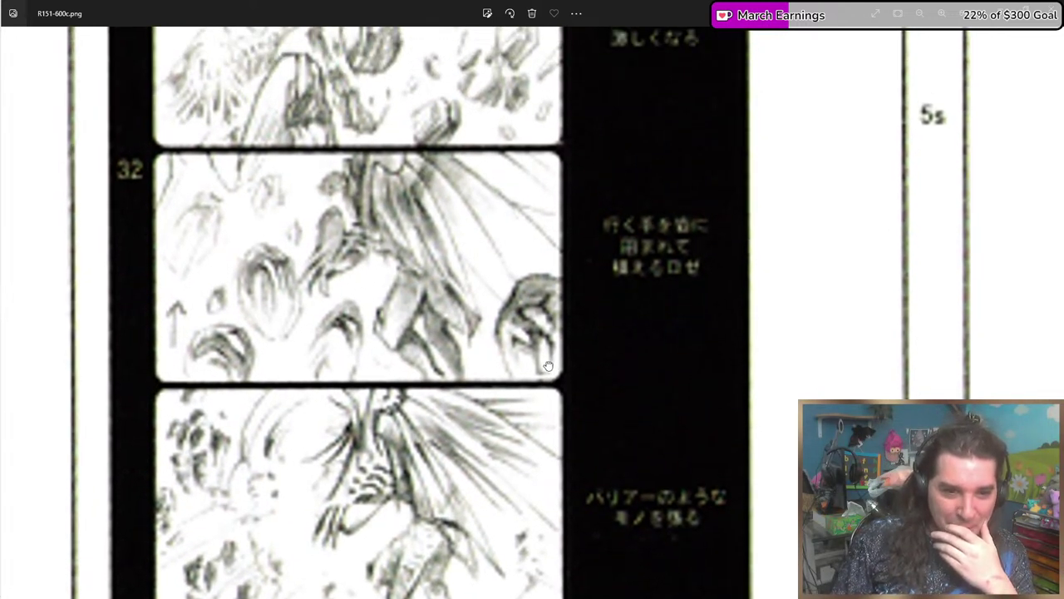
{"action": "scroll", "coordinate": [547, 365], "scroll_direction": "up", "scroll_amount": 3}
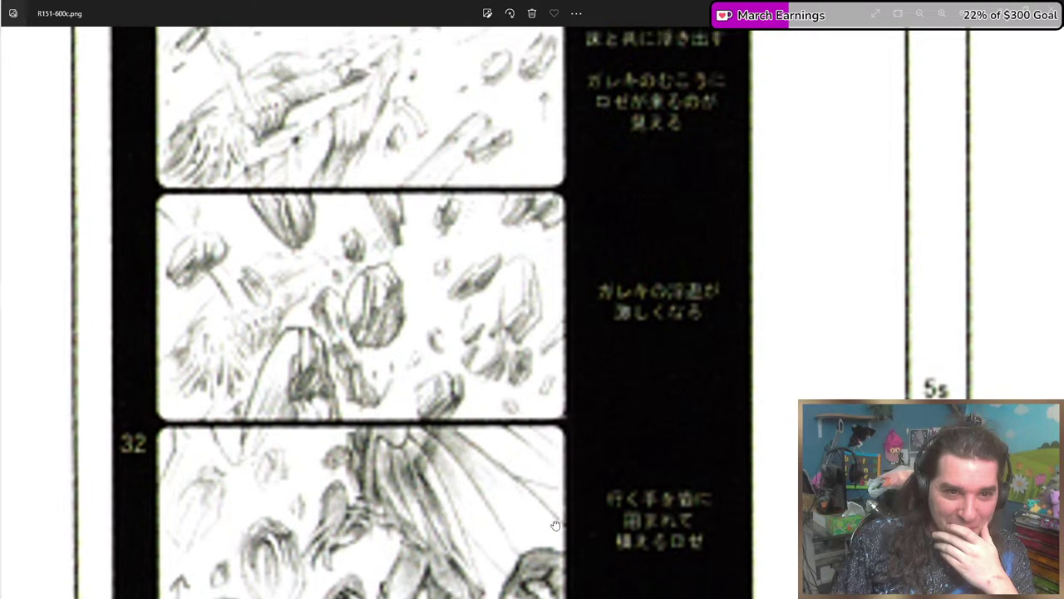
{"action": "scroll", "coordinate": [555, 525], "scroll_direction": "up", "scroll_amount": 10}
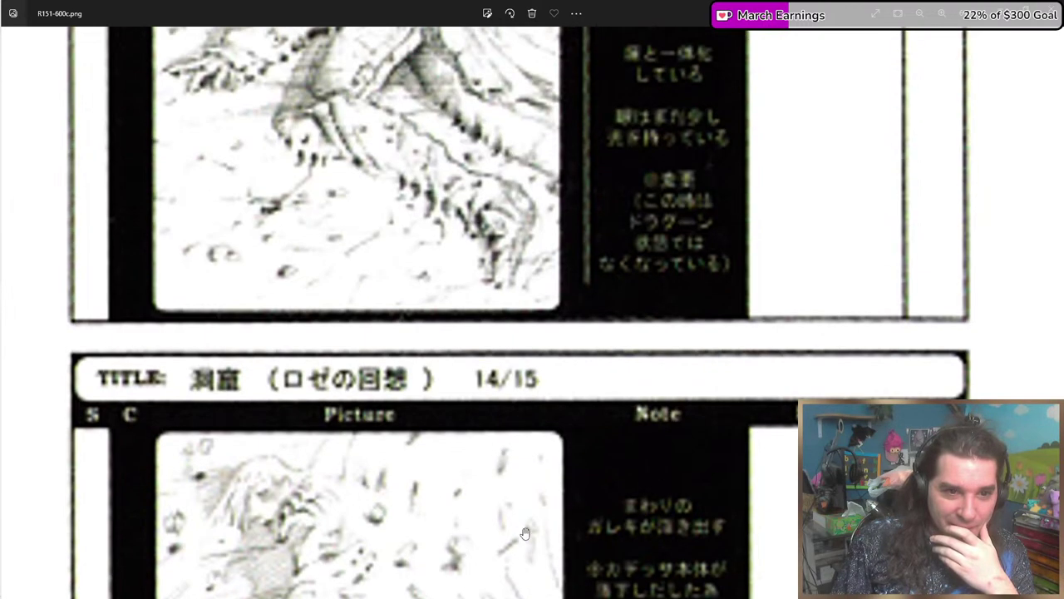
{"action": "scroll", "coordinate": [525, 533], "scroll_direction": "up", "scroll_amount": 4}
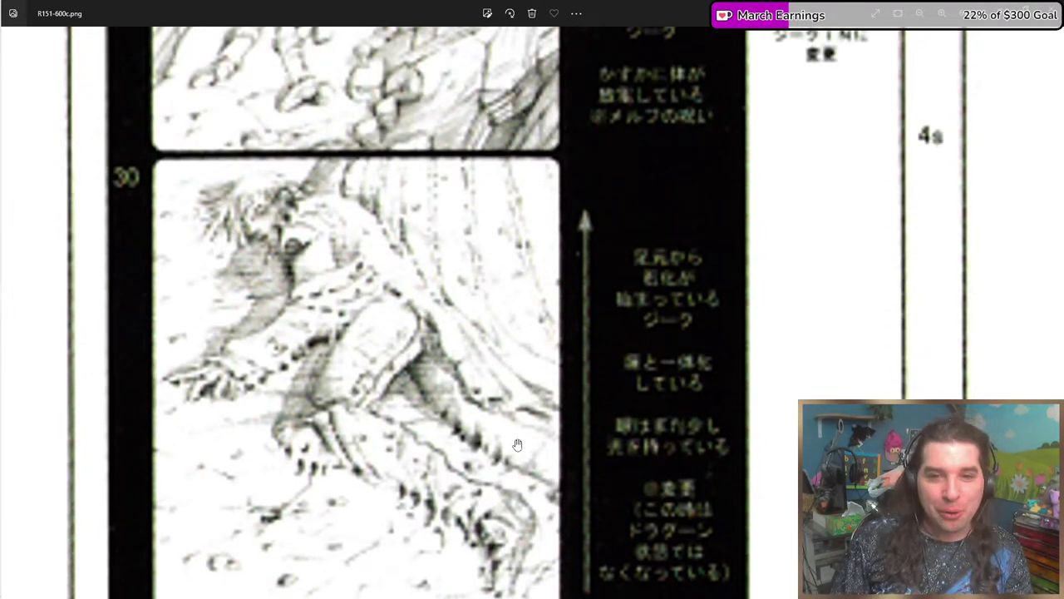
Review the storyboard from panel 30 through the floating-rubble frames to panel 34 and the closing fade-out frame.
{"action": "left_click_drag", "start_coordinate": [517, 445], "coordinate": [519, 413]}
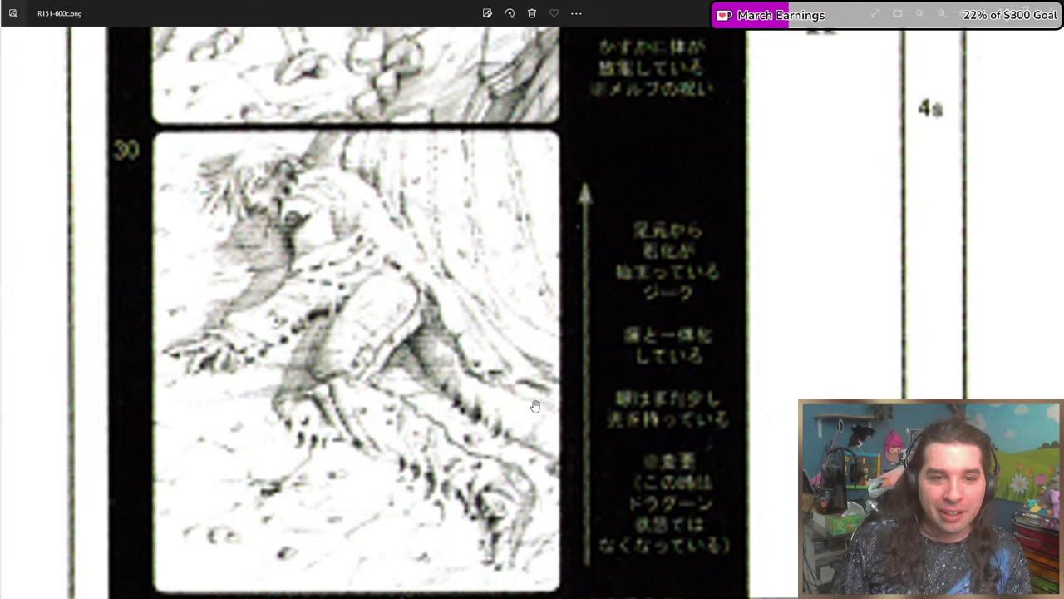
{"action": "scroll", "coordinate": [535, 404], "scroll_direction": "down", "scroll_amount": 2}
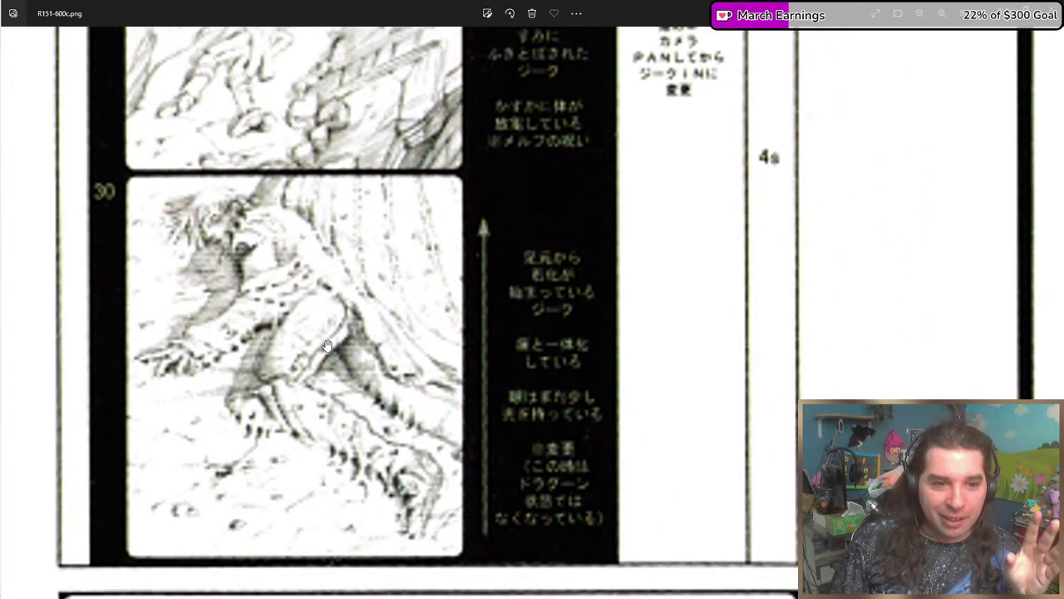
{"action": "scroll", "coordinate": [318, 399], "scroll_direction": "down", "scroll_amount": 12}
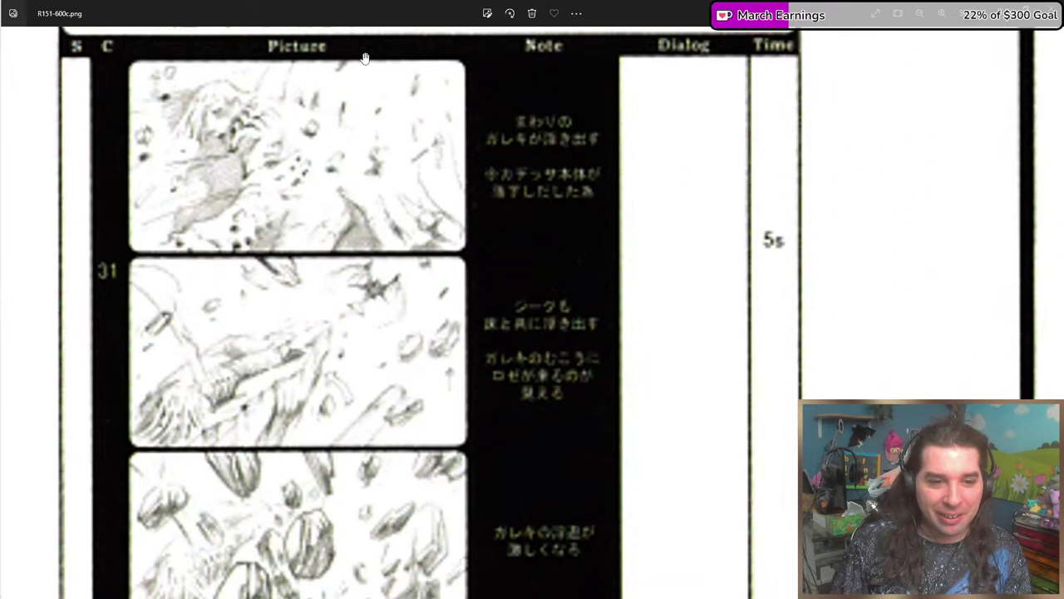
{"action": "scroll", "coordinate": [376, 176], "scroll_direction": "down", "scroll_amount": 6}
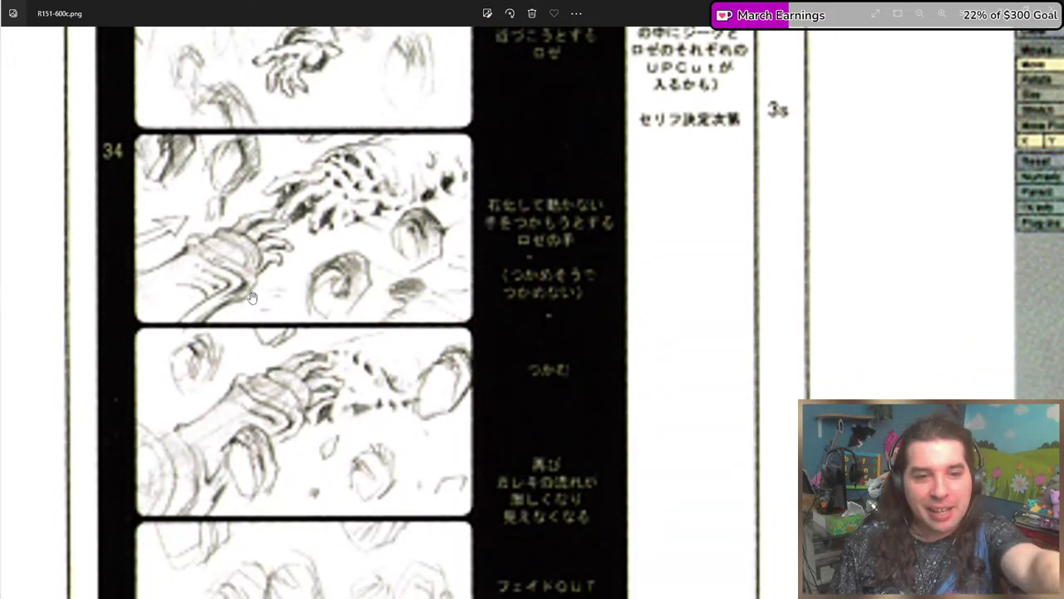
{"action": "scroll", "coordinate": [258, 304], "scroll_direction": "down", "scroll_amount": 3}
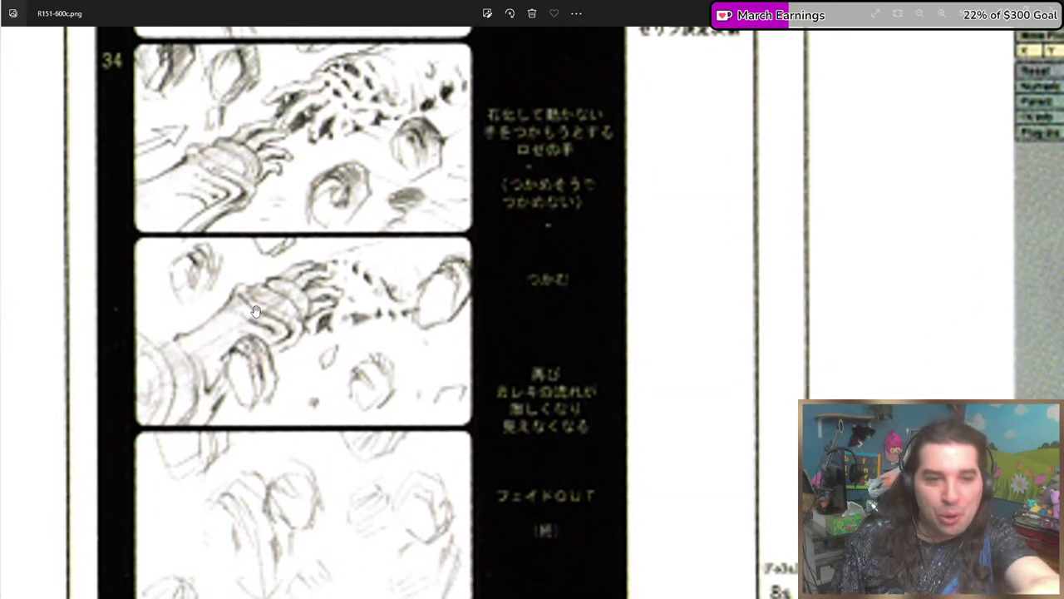
{"action": "scroll", "coordinate": [252, 321], "scroll_direction": "down", "scroll_amount": 1}
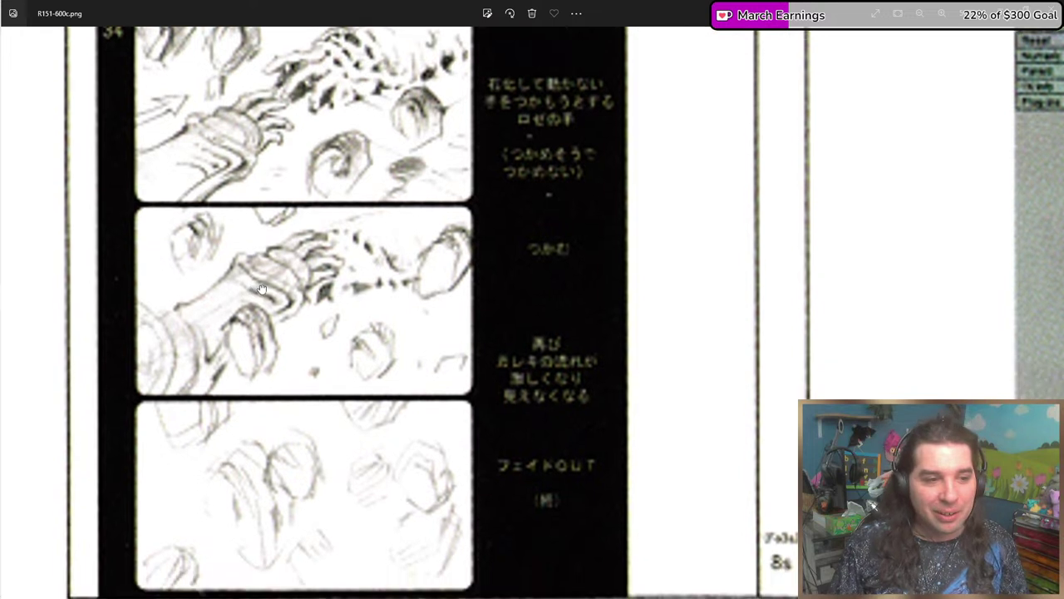
{"action": "scroll", "coordinate": [212, 336], "scroll_direction": "down", "scroll_amount": 1}
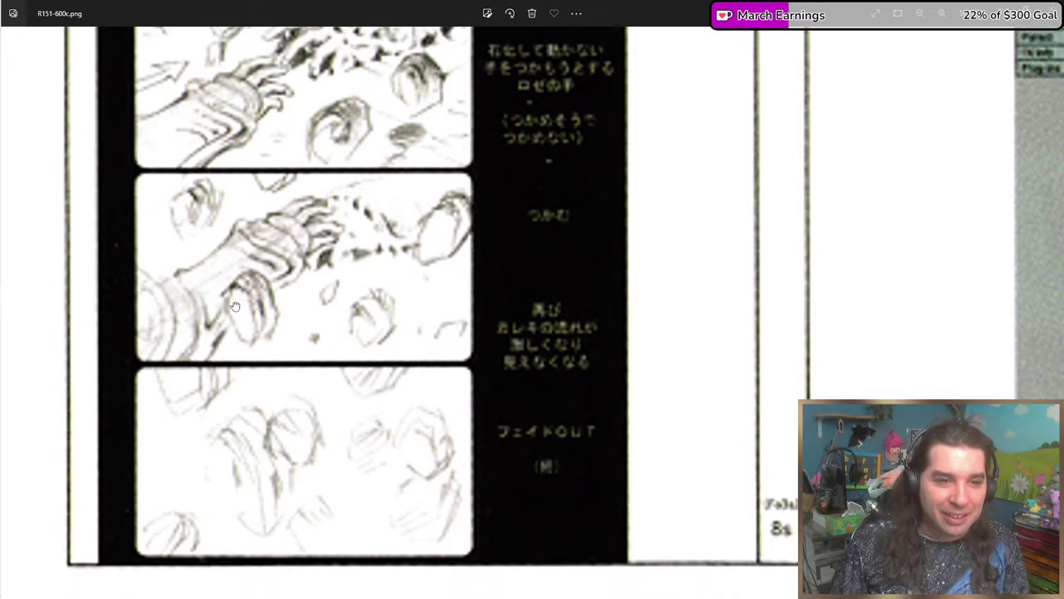
Examine panel 34's two reaching-hands frames on sheet 15/15 up close.
{"action": "scroll", "coordinate": [232, 362], "scroll_direction": "up", "scroll_amount": 5}
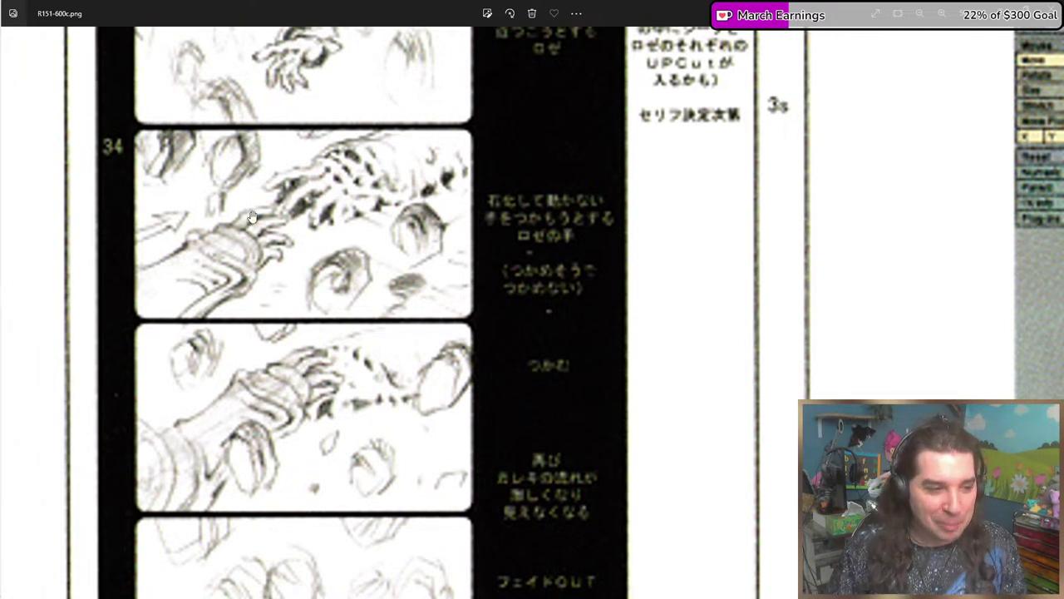
{"action": "scroll", "coordinate": [319, 217], "scroll_direction": "down", "scroll_amount": 4}
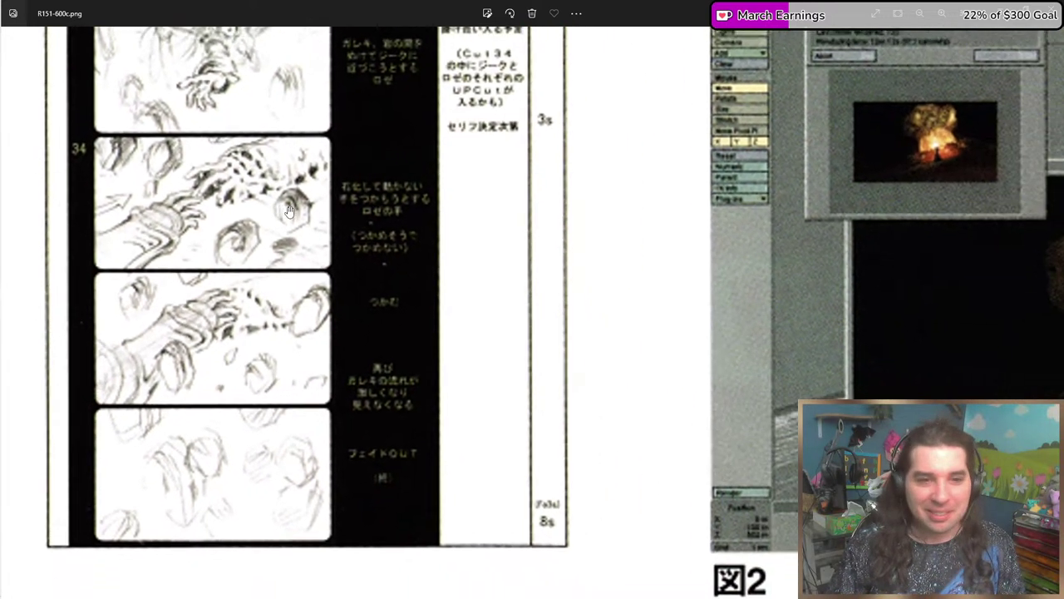
{"action": "scroll", "coordinate": [277, 229], "scroll_direction": "up", "scroll_amount": 2}
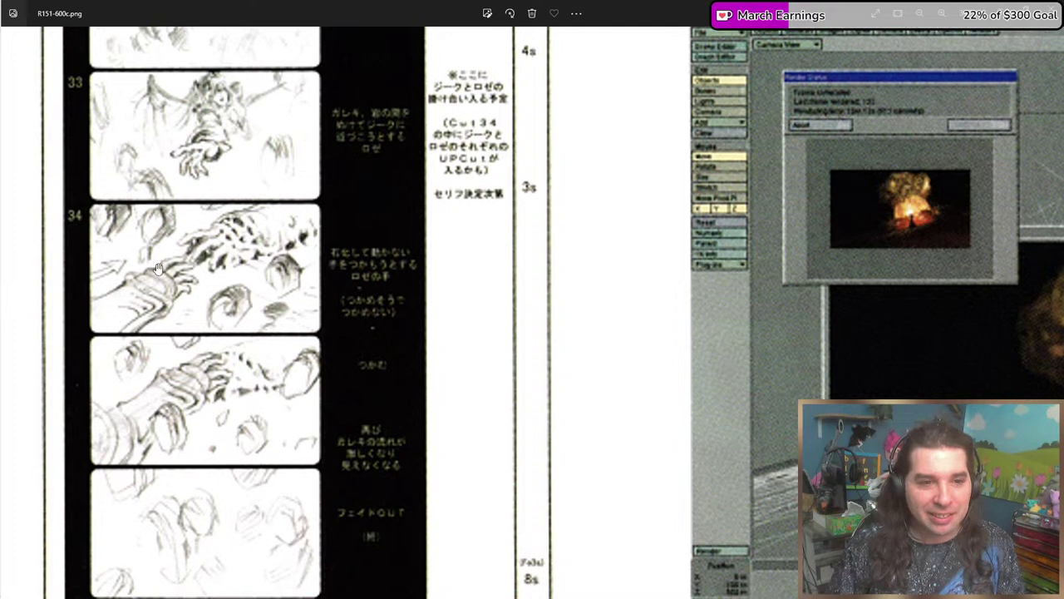
{"action": "scroll", "coordinate": [157, 281], "scroll_direction": "up", "scroll_amount": 3}
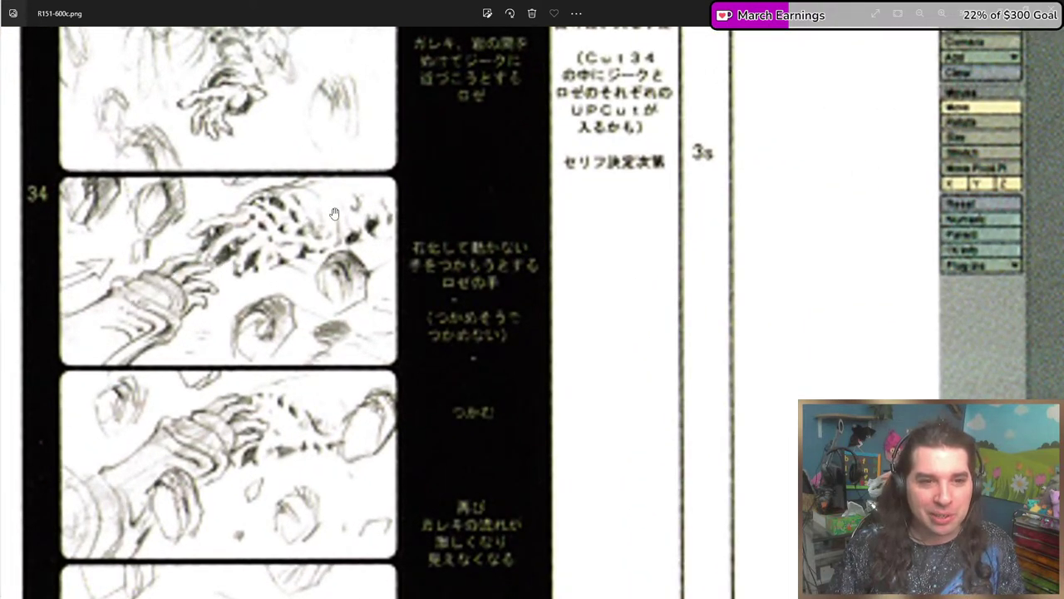
{"action": "scroll", "coordinate": [249, 239], "scroll_direction": "up", "scroll_amount": 1}
{"action": "scroll", "coordinate": [250, 239], "scroll_direction": "up", "scroll_amount": 2}
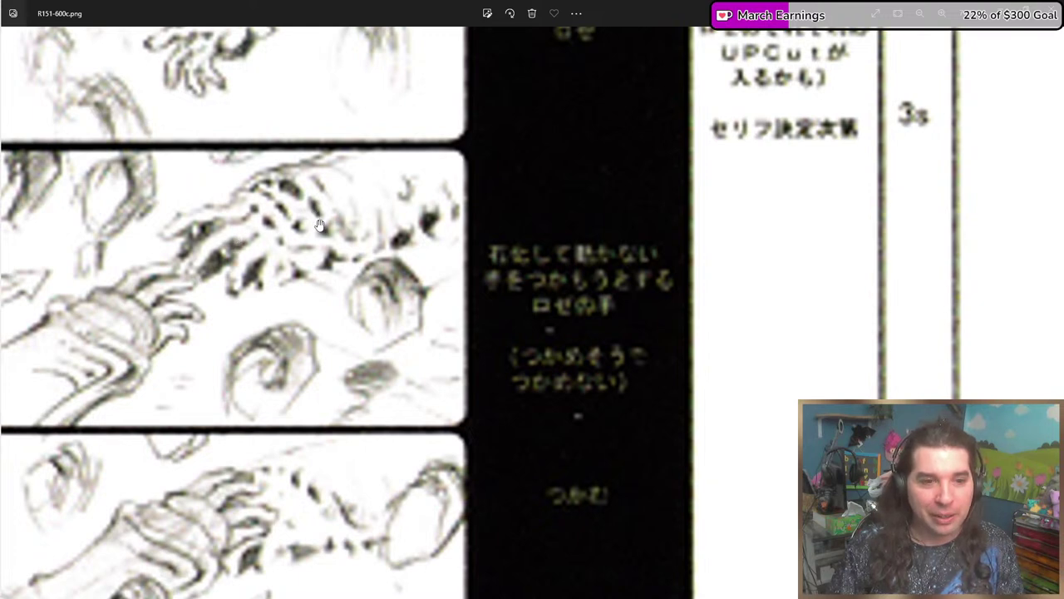
{"action": "scroll", "coordinate": [307, 229], "scroll_direction": "down", "scroll_amount": 1}
Go back through panels 33 and 31 to the first floating-rubble frame of sheet 14/15.
{"action": "left_click_drag", "start_coordinate": [273, 225], "coordinate": [447, 421]}
{"action": "left_click_drag", "start_coordinate": [512, 370], "coordinate": [556, 405]}
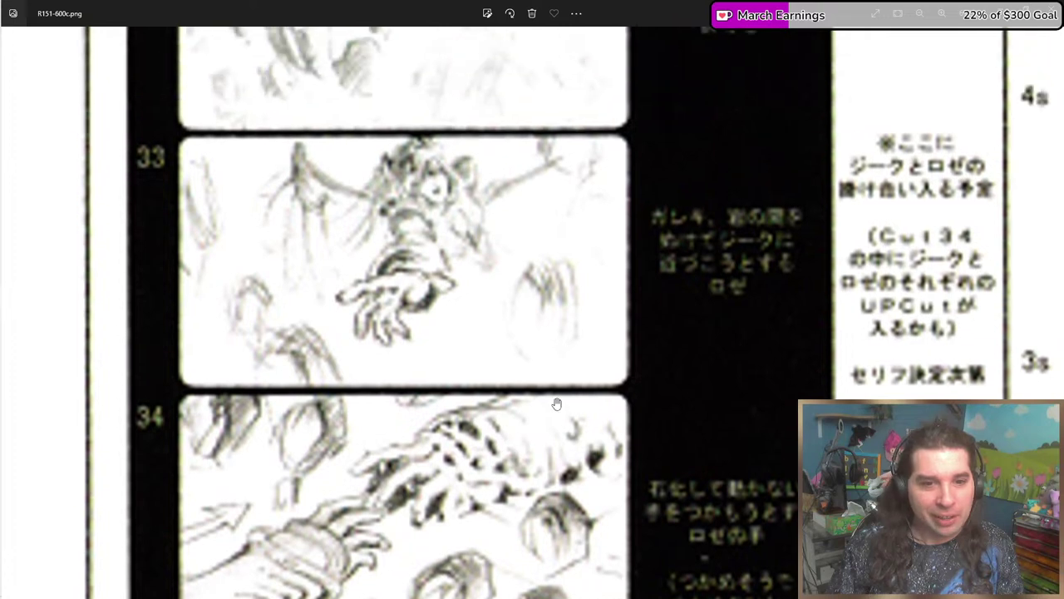
{"action": "left_click_drag", "start_coordinate": [492, 430], "coordinate": [530, 530]}
{"action": "scroll", "coordinate": [530, 530], "scroll_direction": "up", "scroll_amount": 10}
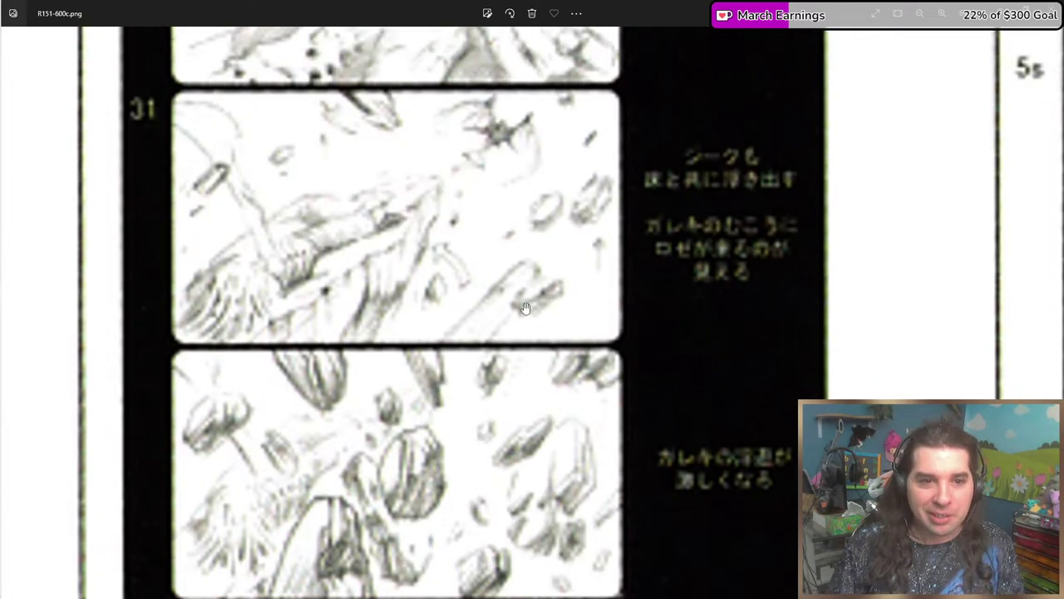
{"action": "scroll", "coordinate": [471, 342], "scroll_direction": "up", "scroll_amount": 5}
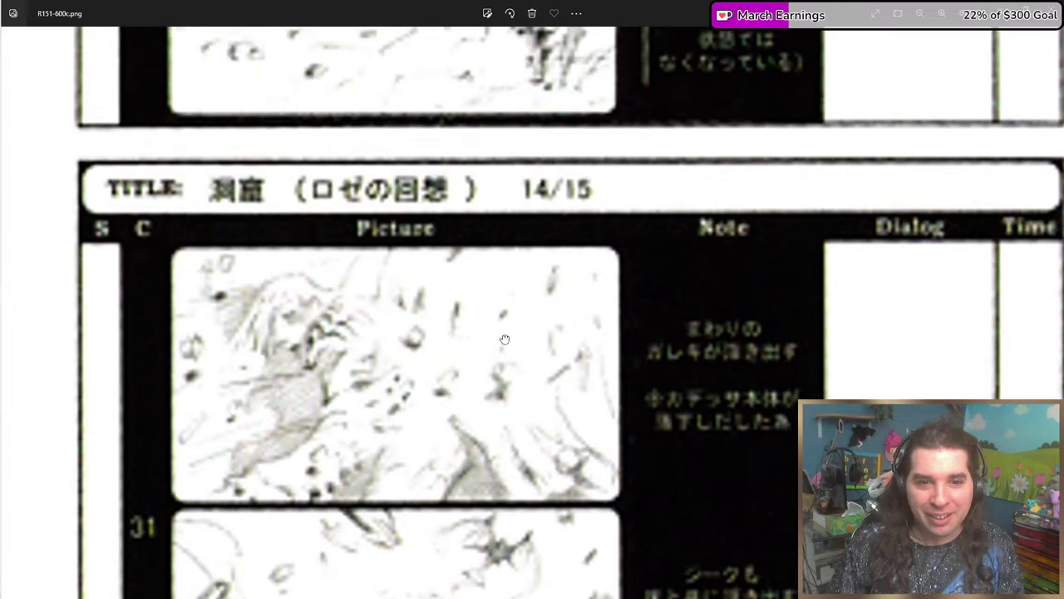
{"action": "scroll", "coordinate": [512, 353], "scroll_direction": "up", "scroll_amount": 3}
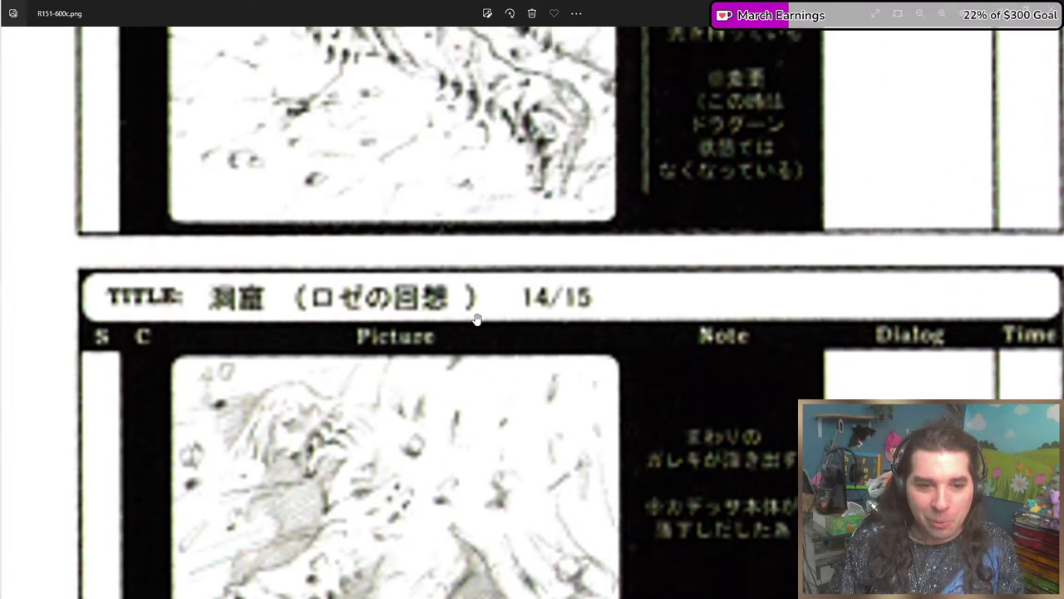
{"action": "scroll", "coordinate": [478, 333], "scroll_direction": "down", "scroll_amount": 2}
{"action": "scroll", "coordinate": [481, 355], "scroll_direction": "down", "scroll_amount": 2}
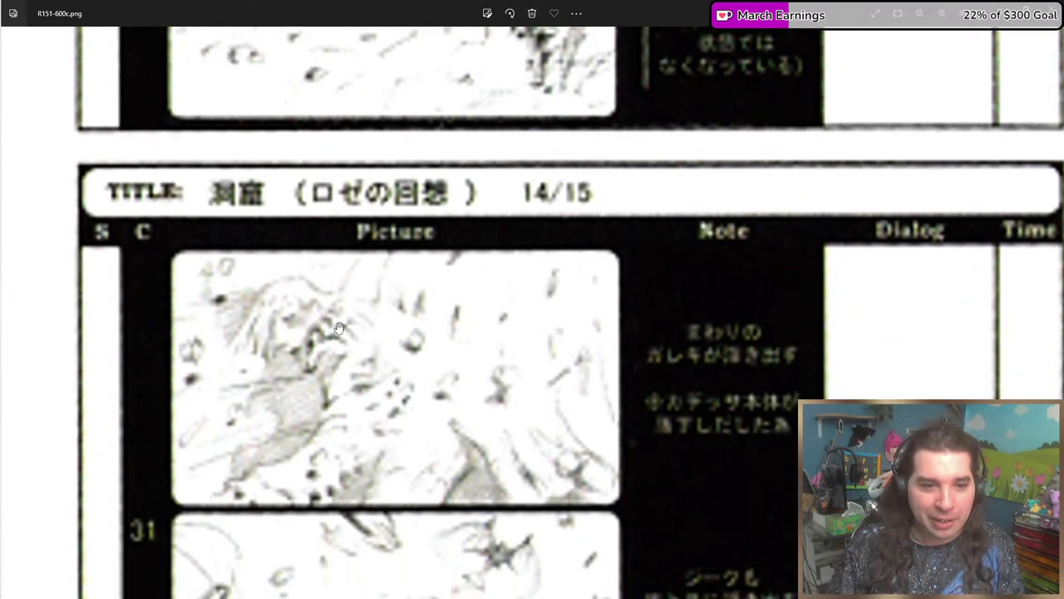
Study the panel 30 drawing of the fallen figure on sheet 13/15 and read its Japanese notes.
{"action": "scroll", "coordinate": [431, 389], "scroll_direction": "up", "scroll_amount": 5}
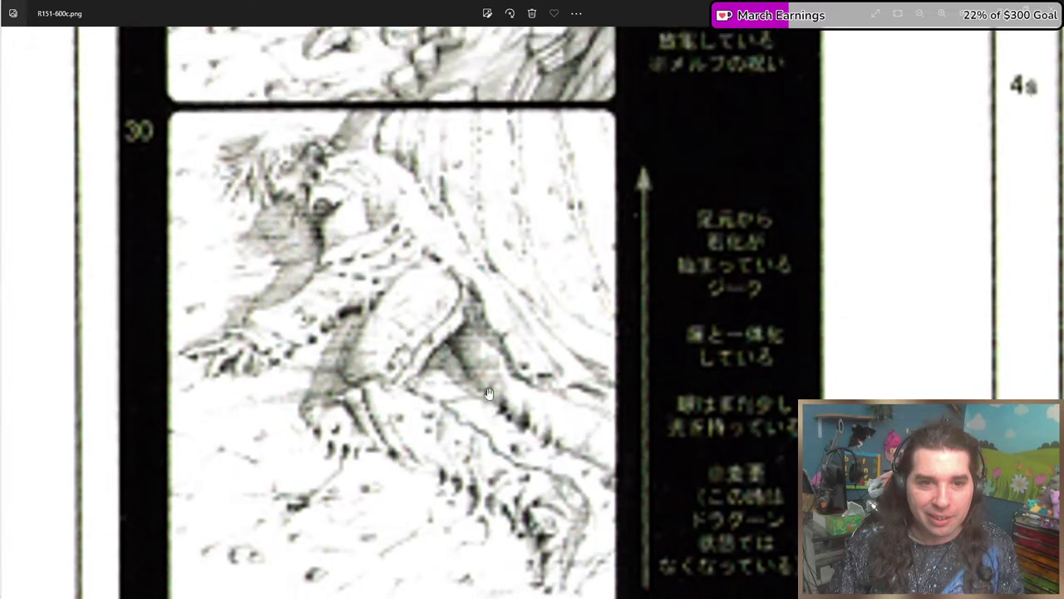
{"action": "scroll", "coordinate": [418, 266], "scroll_direction": "up", "scroll_amount": 2}
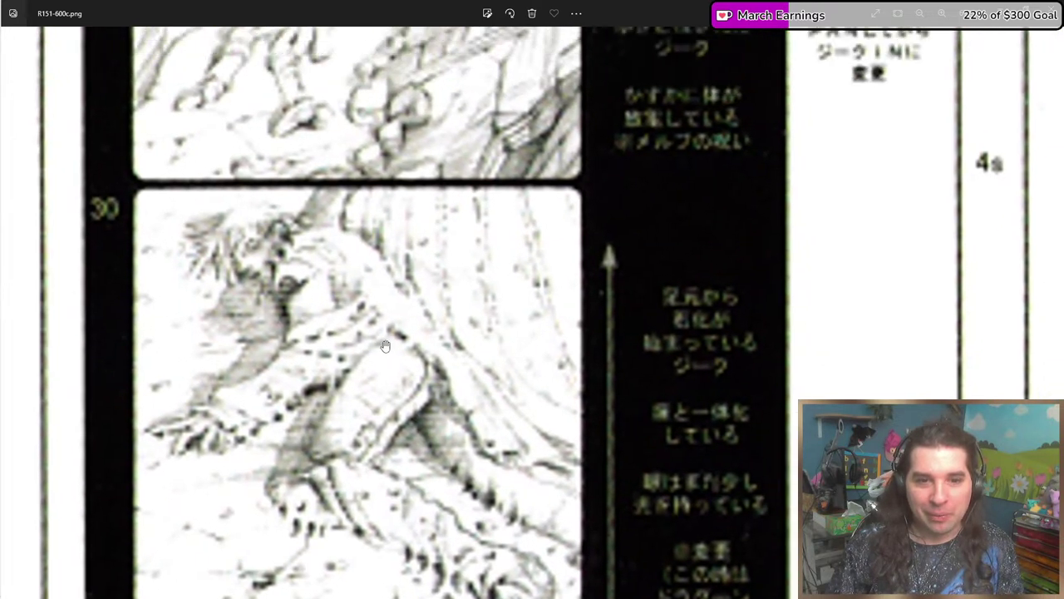
{"action": "scroll", "coordinate": [479, 259], "scroll_direction": "up", "scroll_amount": 1}
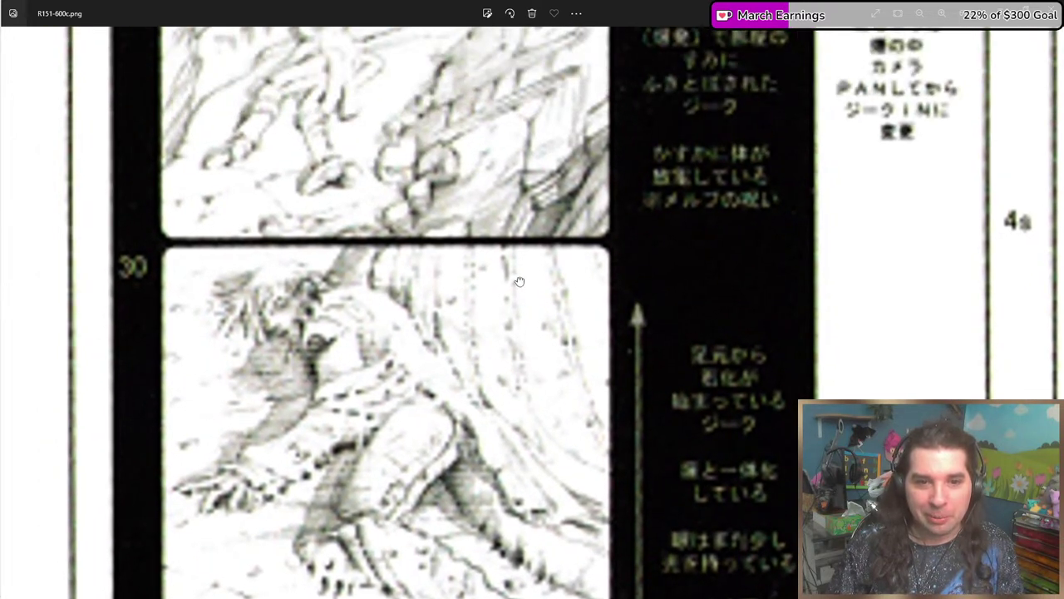
{"action": "scroll", "coordinate": [479, 258], "scroll_direction": "down", "scroll_amount": 3}
{"action": "scroll", "coordinate": [479, 258], "scroll_direction": "right", "scroll_amount": 2}
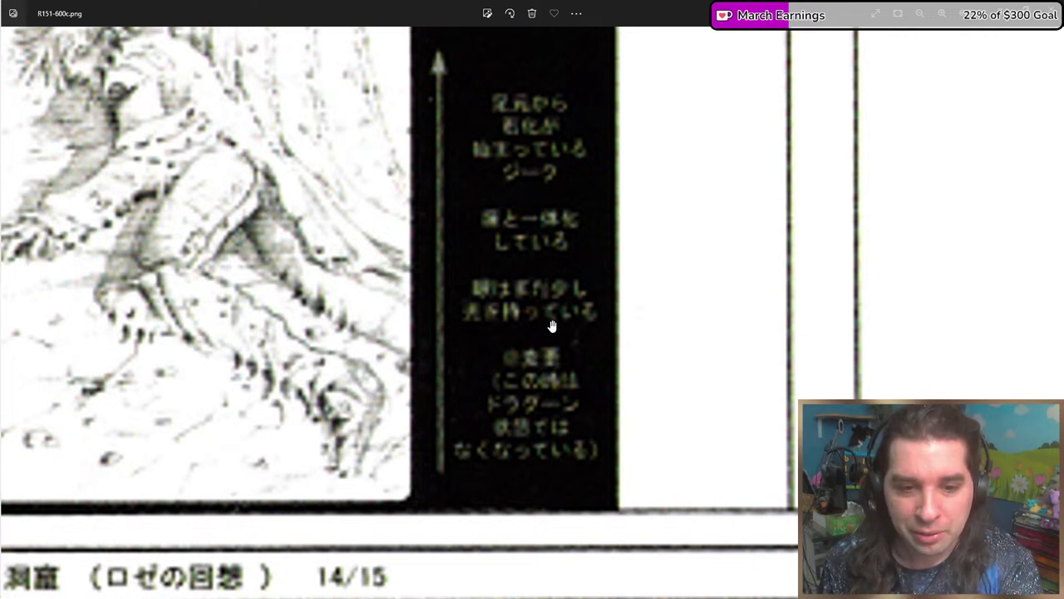
{"action": "scroll", "coordinate": [723, 188], "scroll_direction": "down", "scroll_amount": 2}
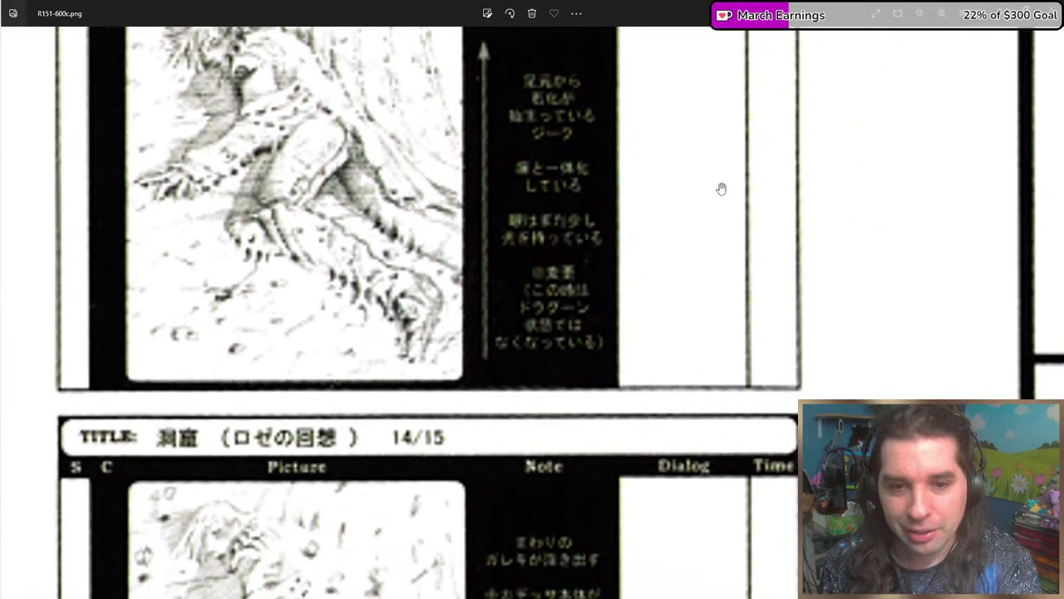
{"action": "scroll", "coordinate": [679, 218], "scroll_direction": "down", "scroll_amount": 2}
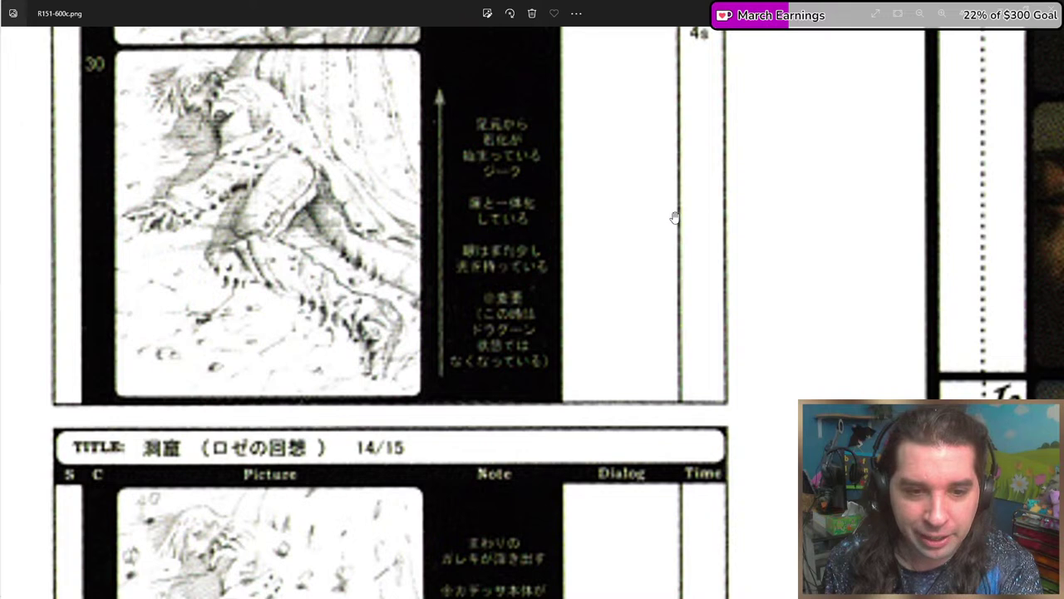
{"action": "mouse_move", "coordinate": [637, 242]}
{"action": "left_mouse_down"}
{"action": "mouse_move", "coordinate": [623, 216]}
{"action": "mouse_move", "coordinate": [634, 241]}
{"action": "left_mouse_up"}
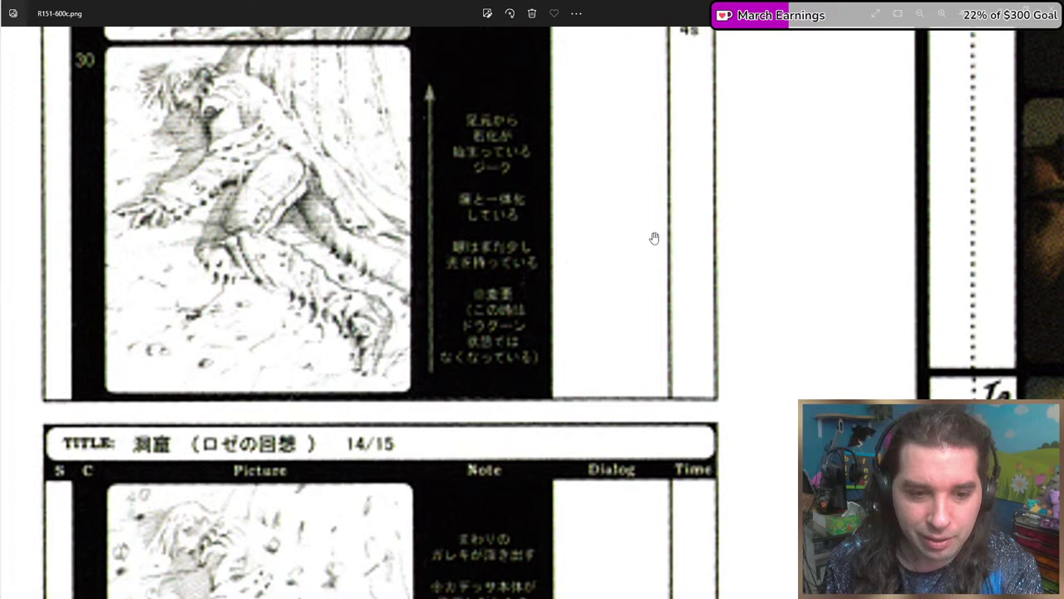
Look over panels 29 and 28 and the white-out frame at the start of sheet 13/15.
{"action": "scroll", "coordinate": [637, 244], "scroll_direction": "up", "scroll_amount": 3}
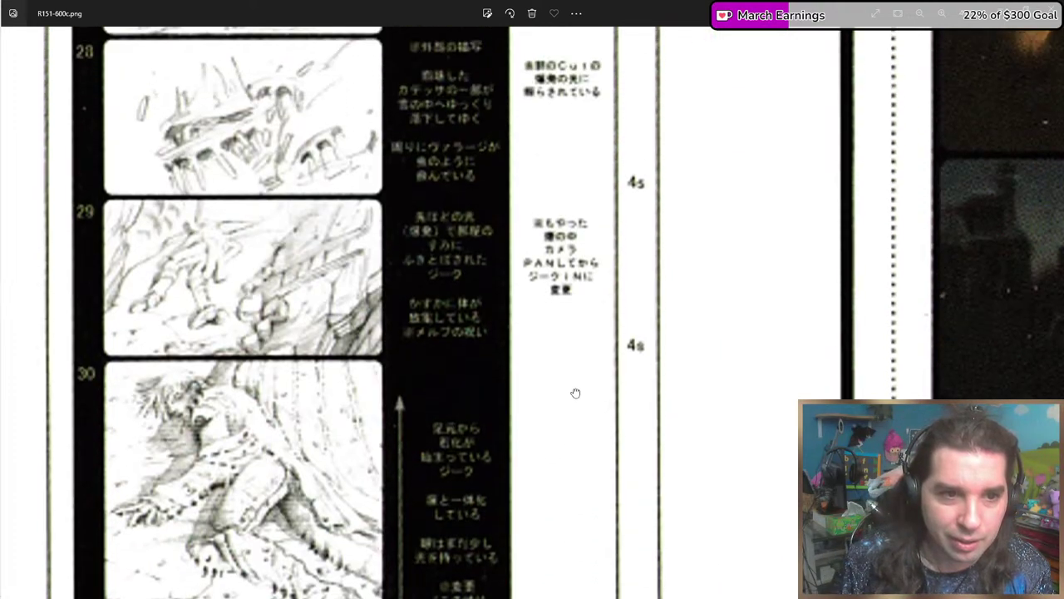
{"action": "scroll", "coordinate": [575, 393], "scroll_direction": "up", "scroll_amount": 3}
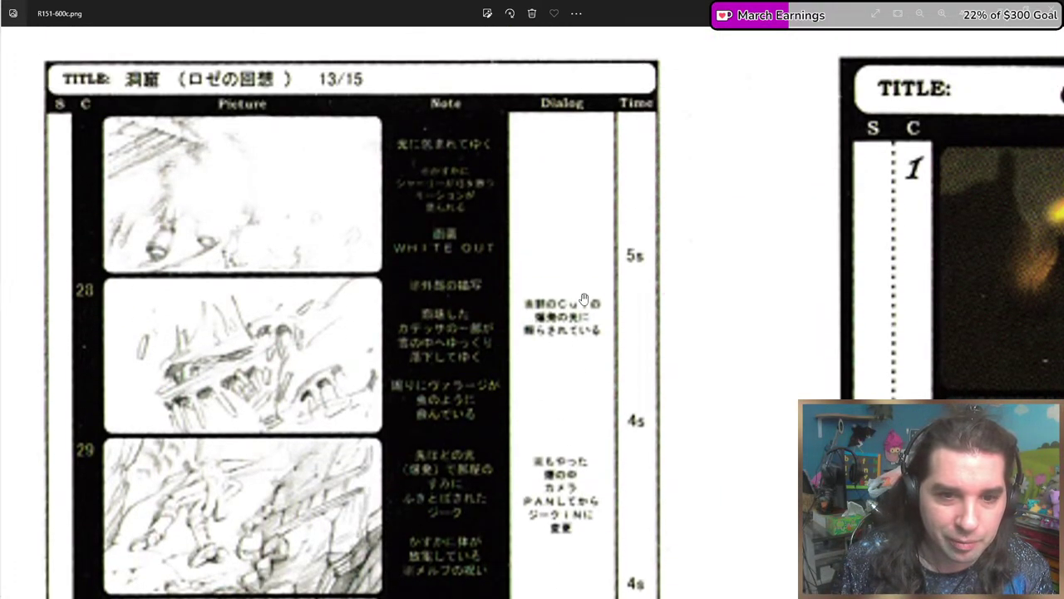
{"action": "scroll", "coordinate": [585, 300], "scroll_direction": "up", "scroll_amount": 4}
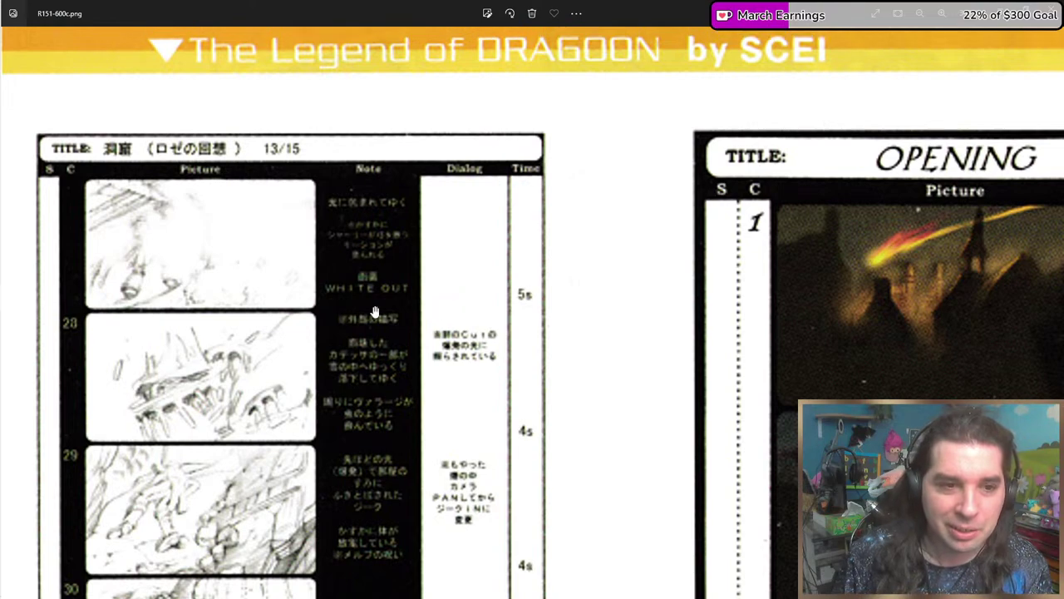
{"action": "scroll", "coordinate": [396, 323], "scroll_direction": "up", "scroll_amount": 1}
Look over the colour OPENING storyboard, from the meteor frames of panel 1 across to panel 14.
{"action": "scroll", "coordinate": [494, 302], "scroll_direction": "down", "scroll_amount": 2}
{"action": "scroll", "coordinate": [333, 308], "scroll_direction": "right", "scroll_amount": 5}
{"action": "scroll", "coordinate": [234, 312], "scroll_direction": "down", "scroll_amount": 2}
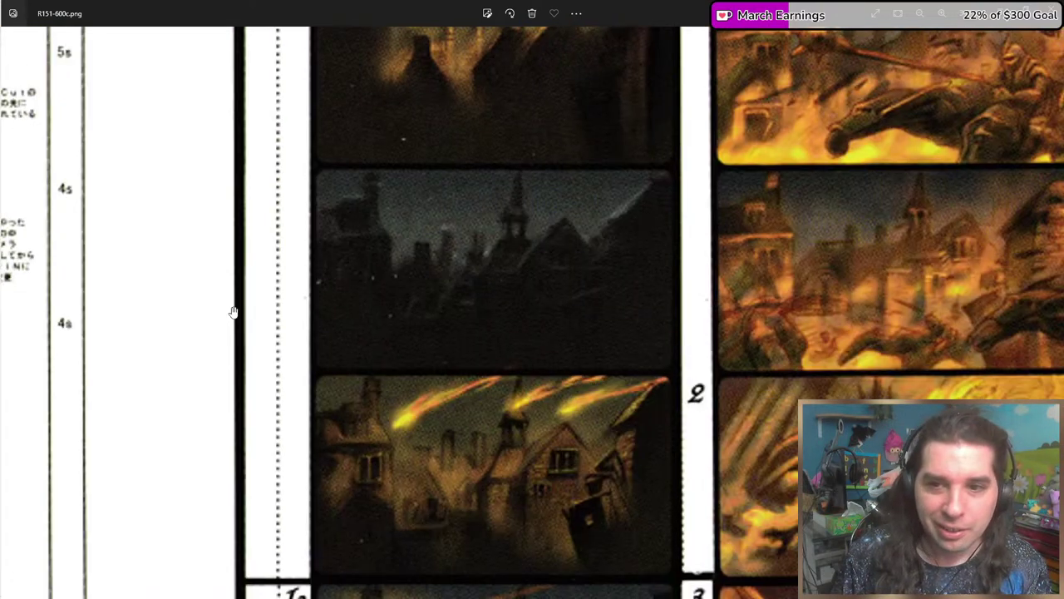
{"action": "scroll", "coordinate": [234, 312], "scroll_direction": "right", "scroll_amount": 3}
{"action": "scroll", "coordinate": [340, 311], "scroll_direction": "down", "scroll_amount": 5}
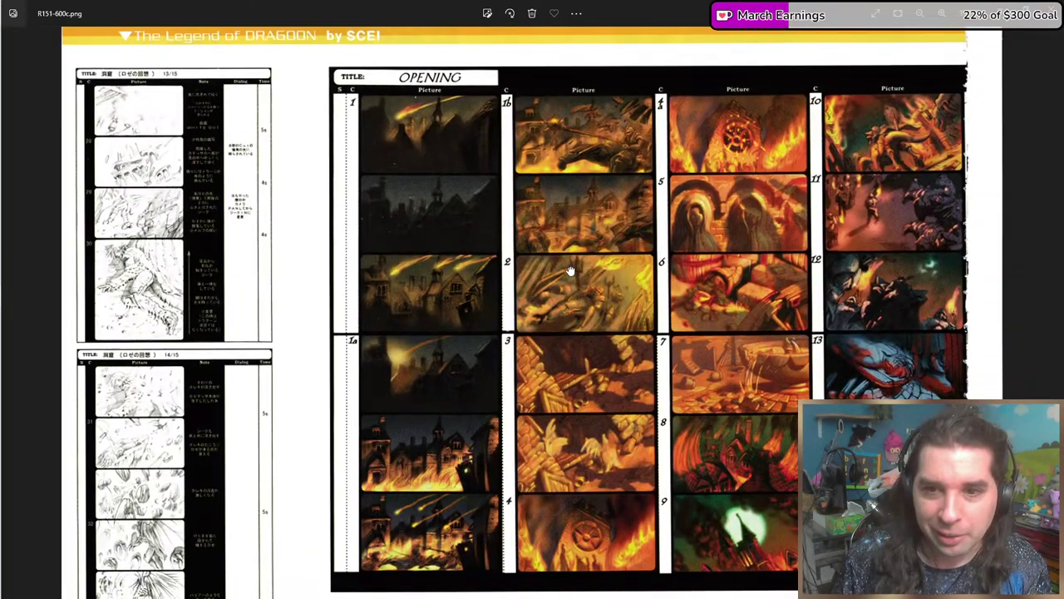
{"action": "scroll", "coordinate": [715, 255], "scroll_direction": "up", "scroll_amount": 2}
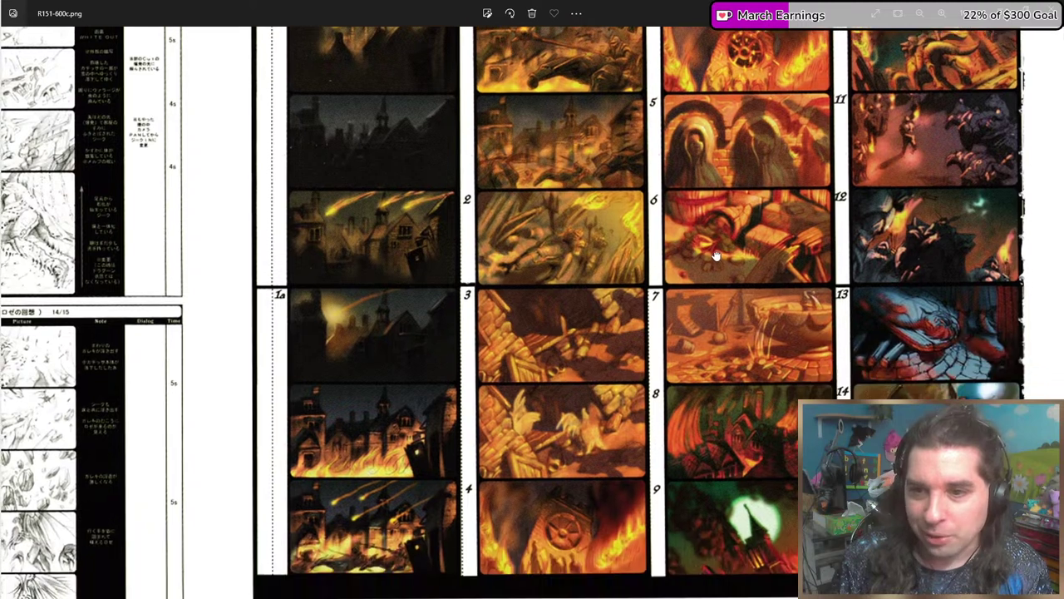
{"action": "scroll", "coordinate": [715, 256], "scroll_direction": "down", "scroll_amount": 2}
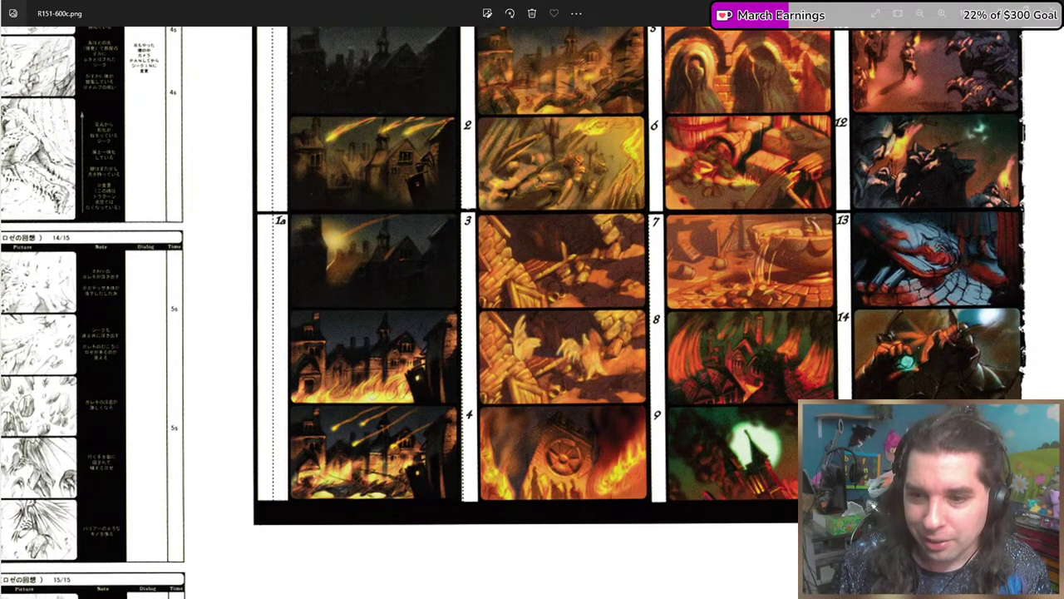
{"action": "scroll", "coordinate": [646, 398], "scroll_direction": "down", "scroll_amount": 1}
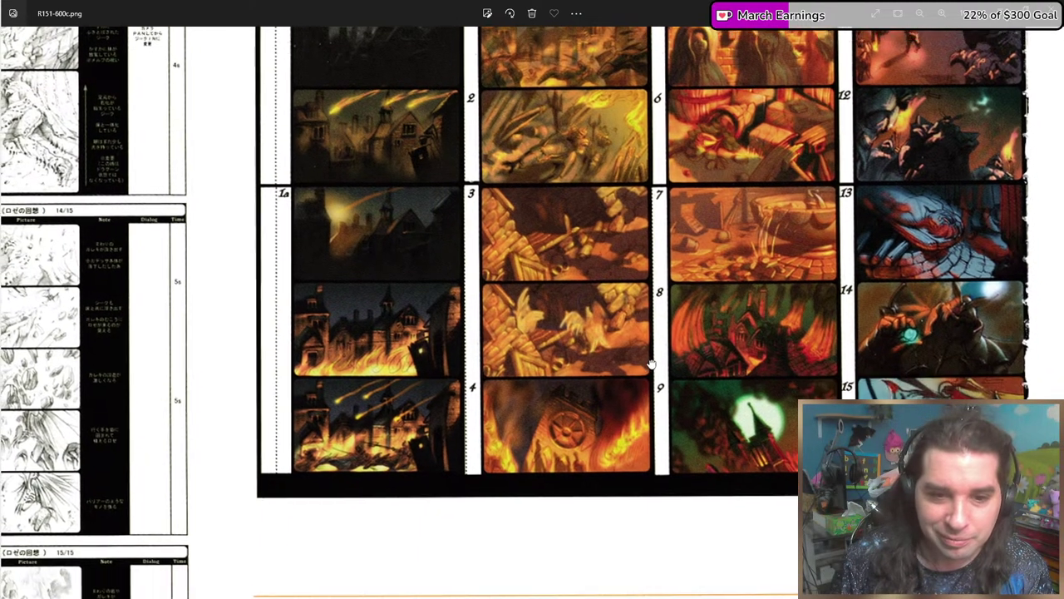
Examine the explosion render screenshots labelled 図2 and 図1 below the OPENING storyboard up close.
{"action": "scroll", "coordinate": [651, 347], "scroll_direction": "down", "scroll_amount": 5}
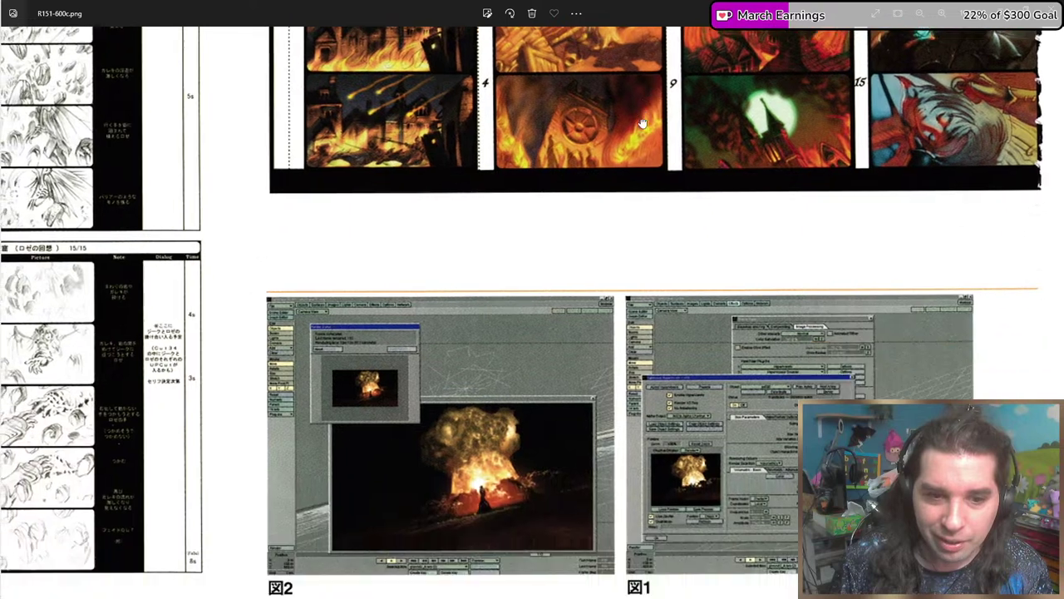
{"action": "scroll", "coordinate": [536, 310], "scroll_direction": "down", "scroll_amount": 1}
{"action": "scroll", "coordinate": [536, 310], "scroll_direction": "up", "scroll_amount": 2, "text": "ctrl"}
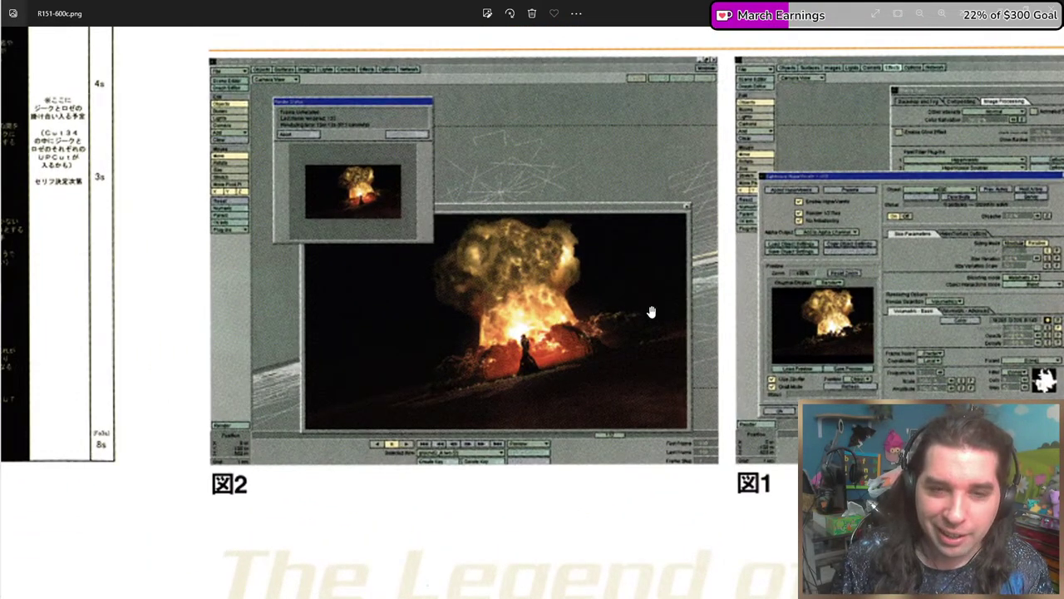
{"action": "left_click_drag", "start_coordinate": [652, 313], "coordinate": [479, 311]}
{"action": "left_click_drag", "start_coordinate": [777, 316], "coordinate": [647, 269]}
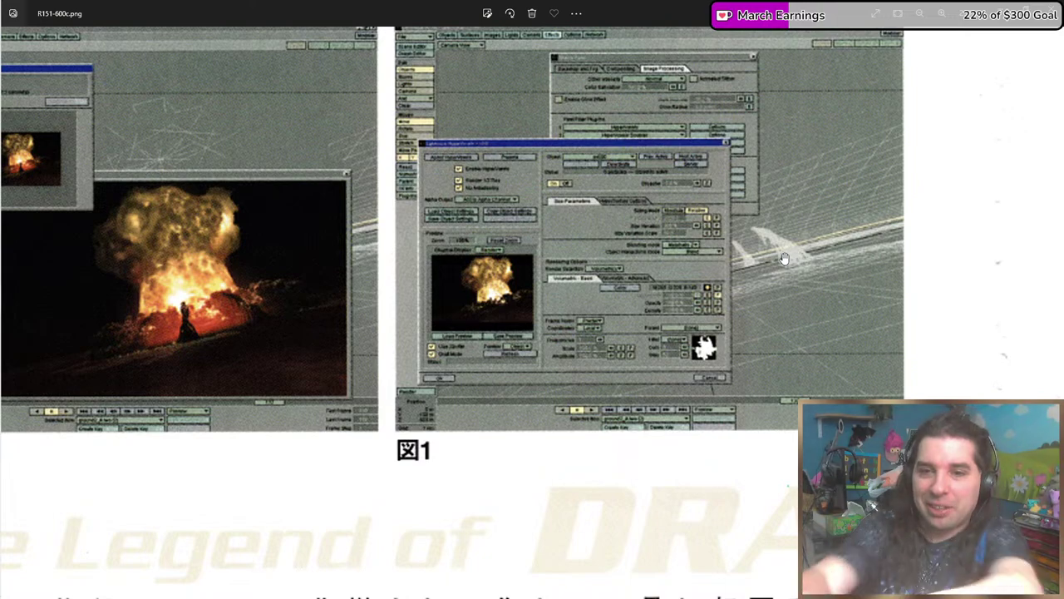
Examine the explosion-scene software screenshots and the Japanese text on the R151-600c.png magazine scan.
{"action": "scroll", "coordinate": [784, 259], "scroll_direction": "up", "scroll_amount": 1}
{"action": "scroll", "coordinate": [784, 259], "scroll_direction": "up", "scroll_amount": 1}
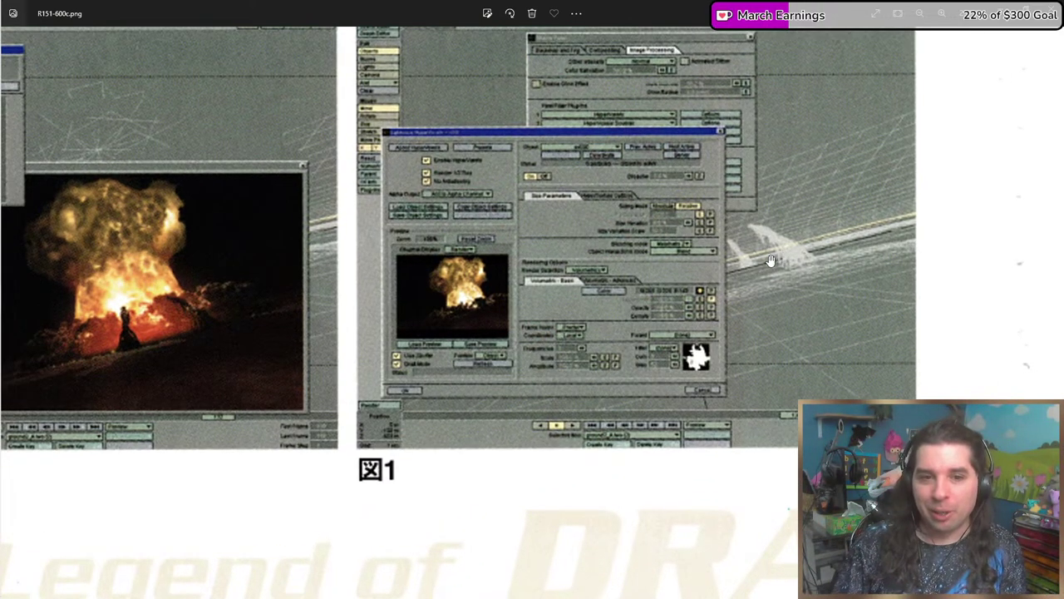
{"action": "scroll", "coordinate": [758, 266], "scroll_direction": "down", "scroll_amount": 5}
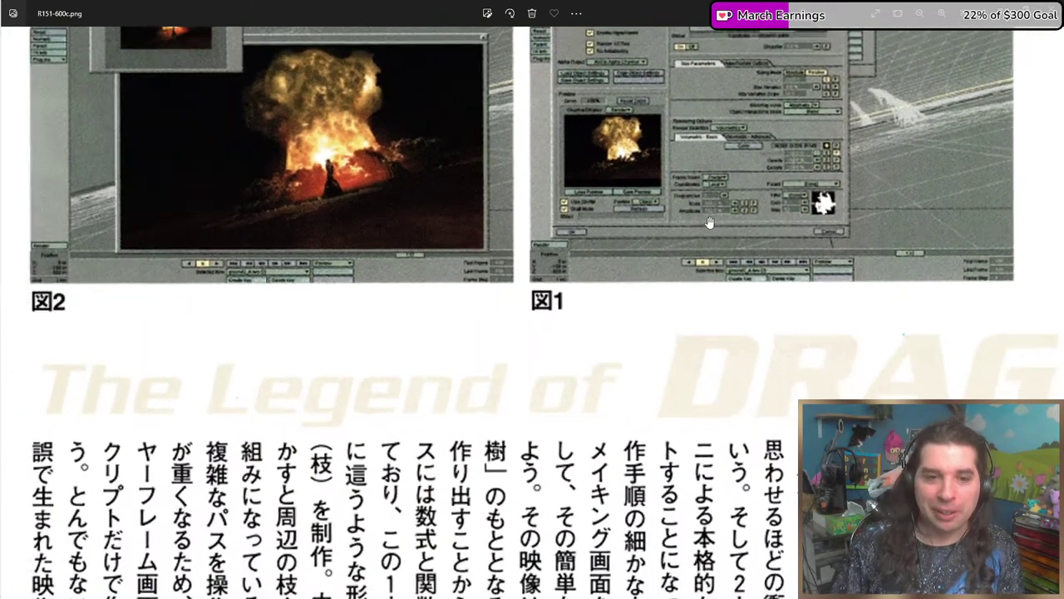
{"action": "scroll", "coordinate": [751, 251], "scroll_direction": "down", "scroll_amount": 2}
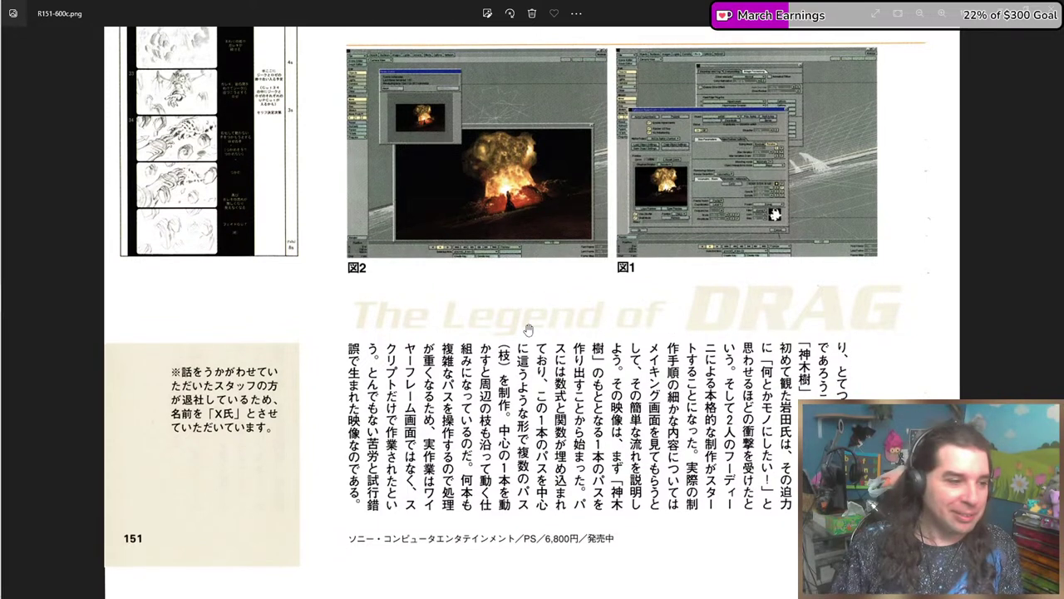
{"action": "left_click_drag", "start_coordinate": [675, 331], "coordinate": [683, 309]}
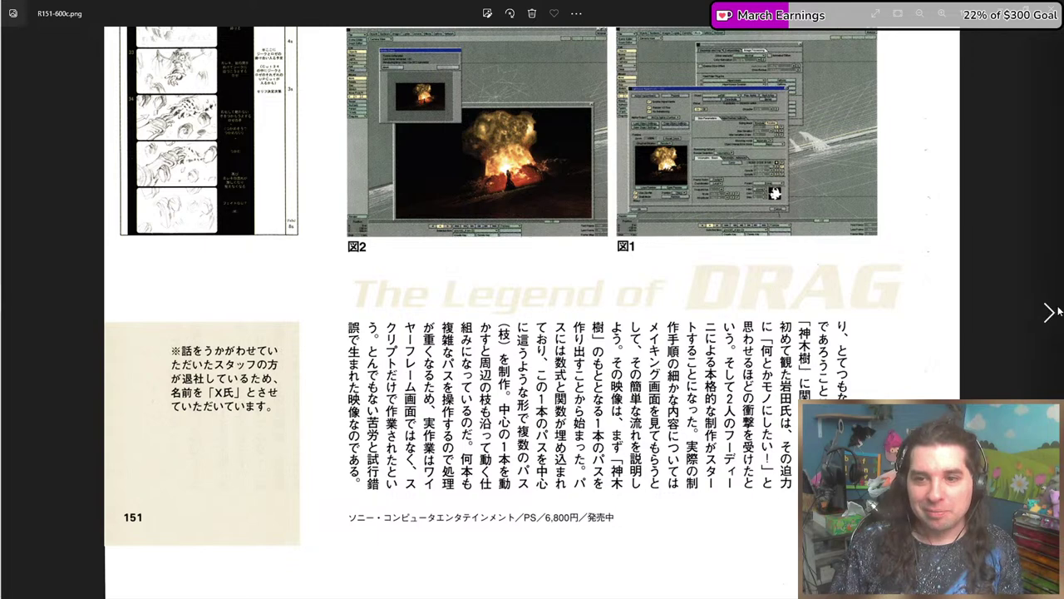
View the two title logo images following the scan, and shuhei-peekaboo.PNG from the Unsorted folder.
{"action": "left_click", "coordinate": [1050, 312]}
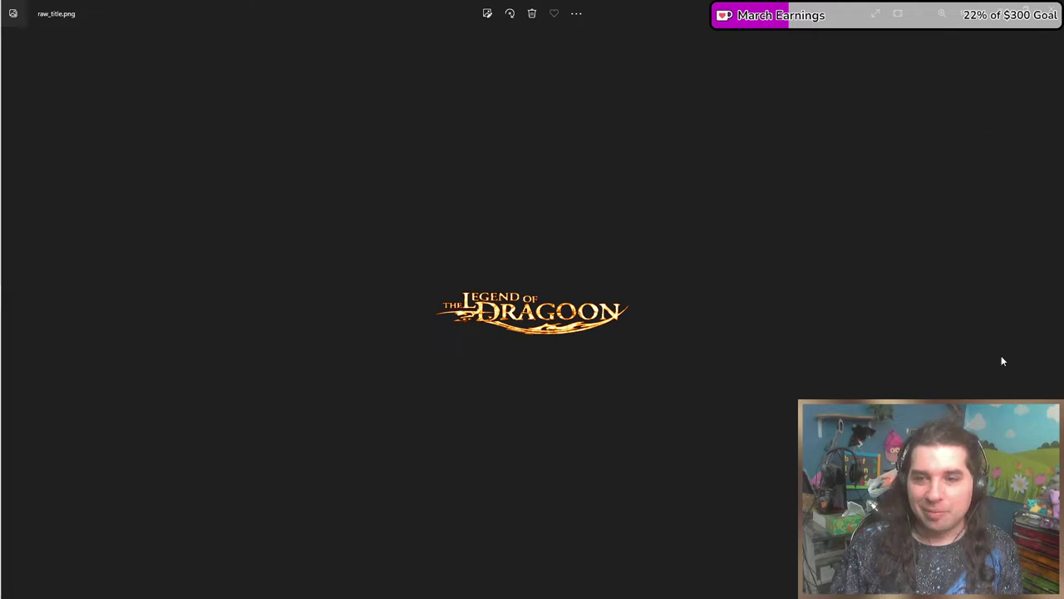
{"action": "left_click", "coordinate": [1047, 319]}
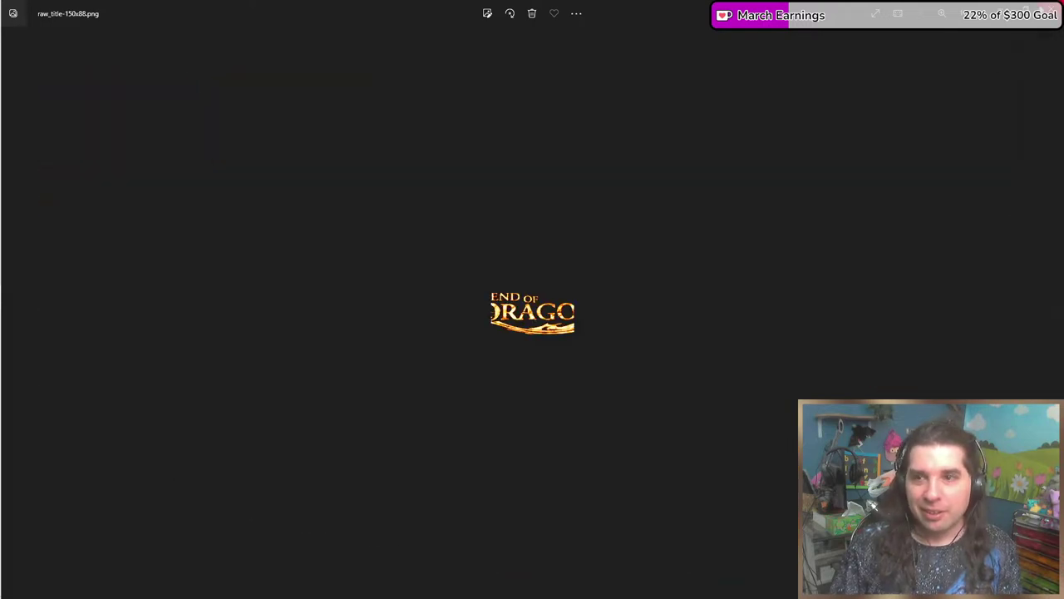
{"action": "left_click", "coordinate": [1041, 8]}
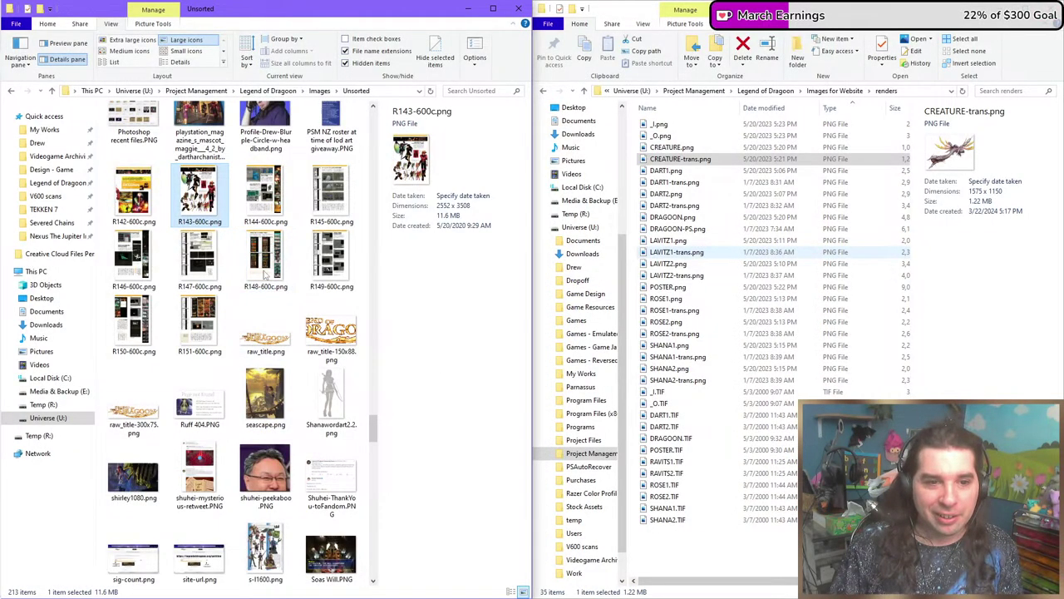
{"action": "left_click", "coordinate": [264, 470]}
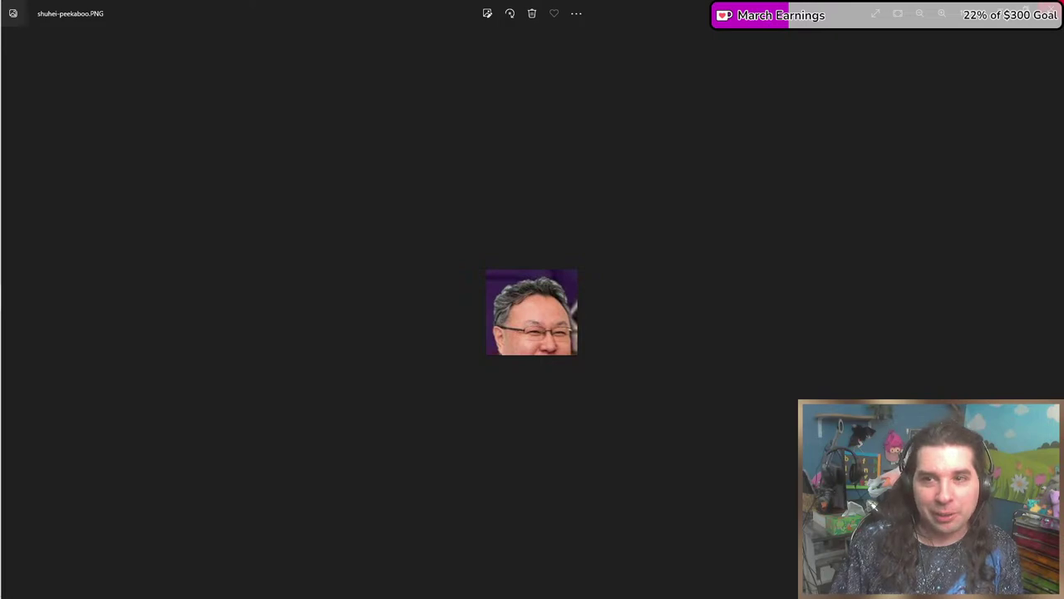
{"action": "left_click", "coordinate": [1049, 14]}
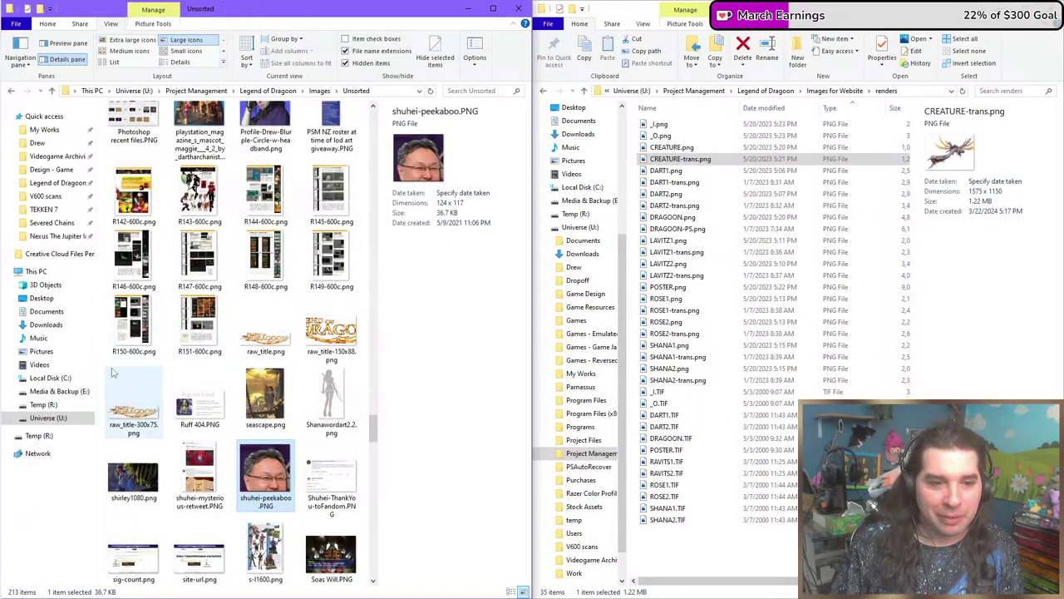
Inspect shirley1080.png from the Unsorted folder up close and copy it into the renders folder.
{"action": "scroll", "coordinate": [193, 428], "scroll_direction": "down", "scroll_amount": 3}
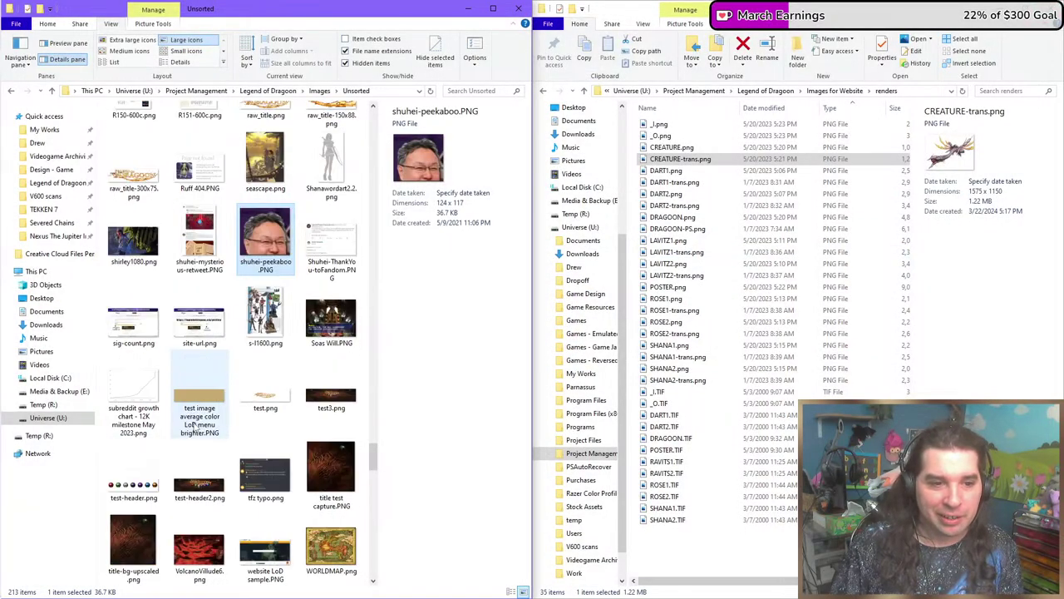
{"action": "double_click", "coordinate": [143, 262]}
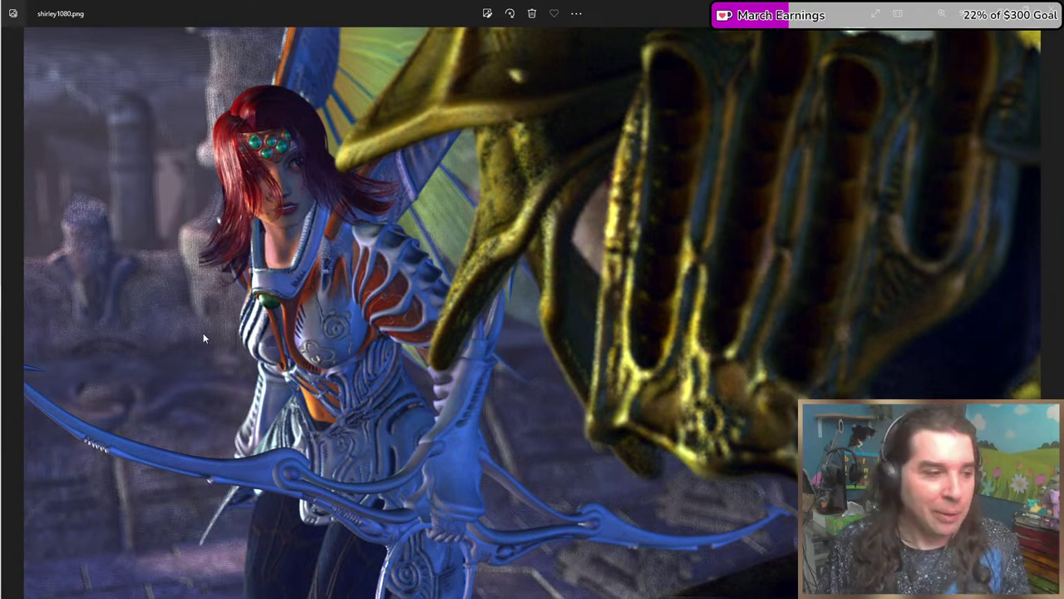
{"action": "scroll", "coordinate": [266, 333], "scroll_direction": "up", "scroll_amount": 3}
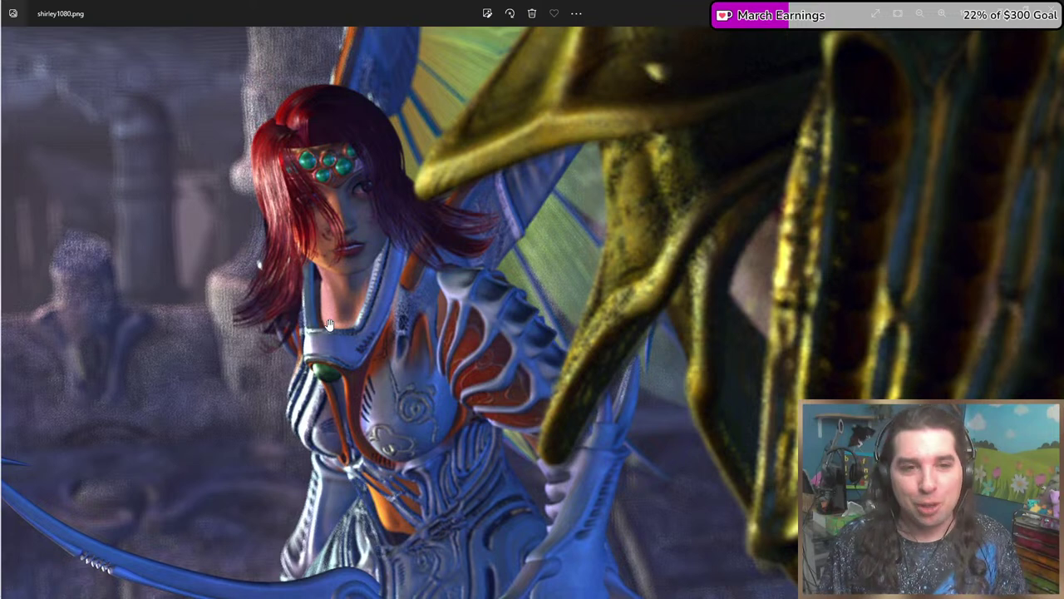
{"action": "scroll", "coordinate": [392, 296], "scroll_direction": "down", "scroll_amount": 1}
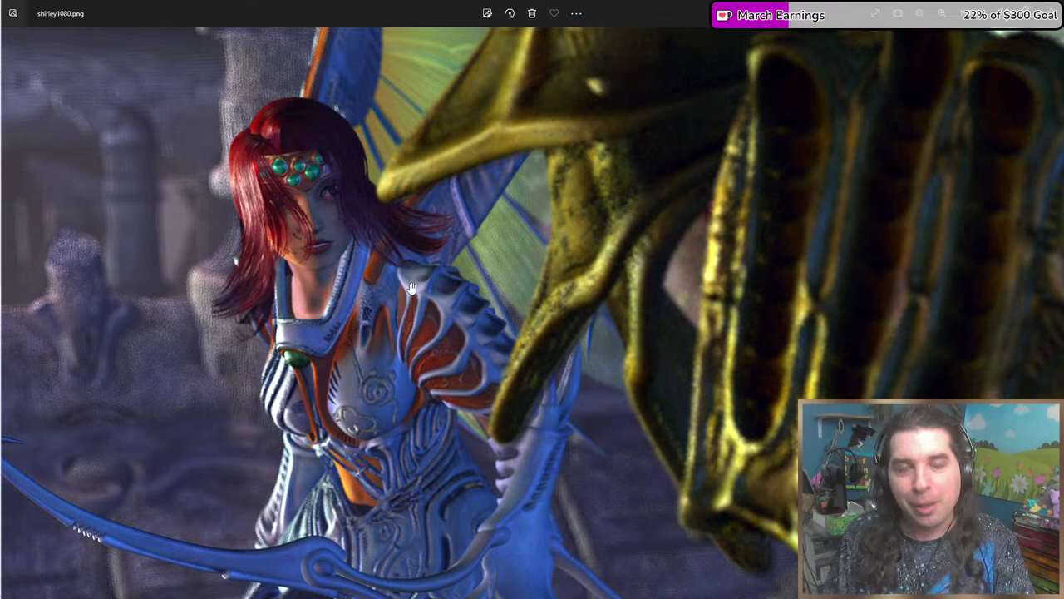
{"action": "scroll", "coordinate": [449, 301], "scroll_direction": "down", "scroll_amount": 1}
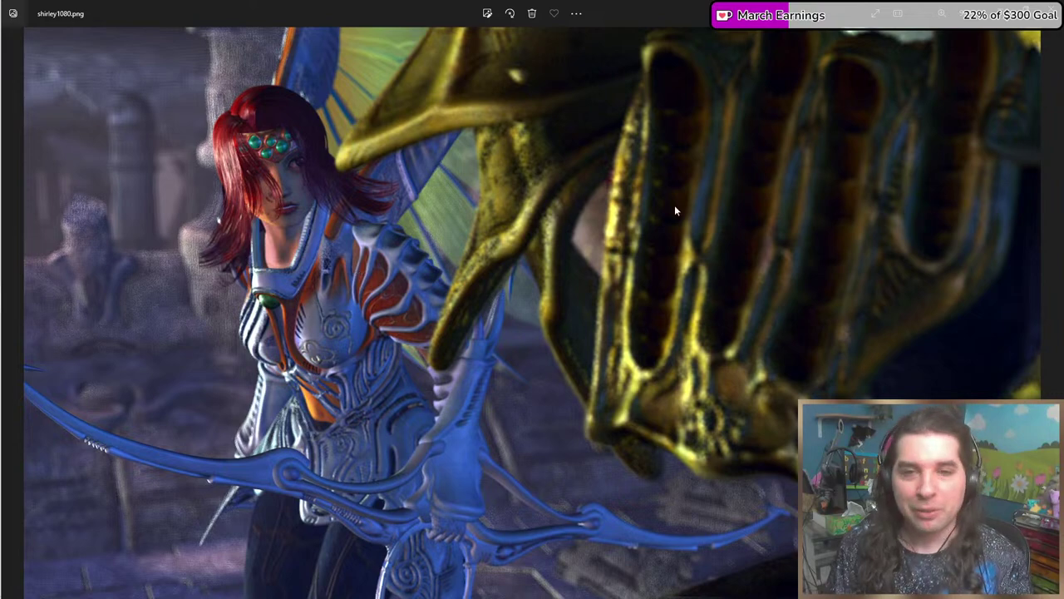
{"action": "left_click", "coordinate": [1049, 10]}
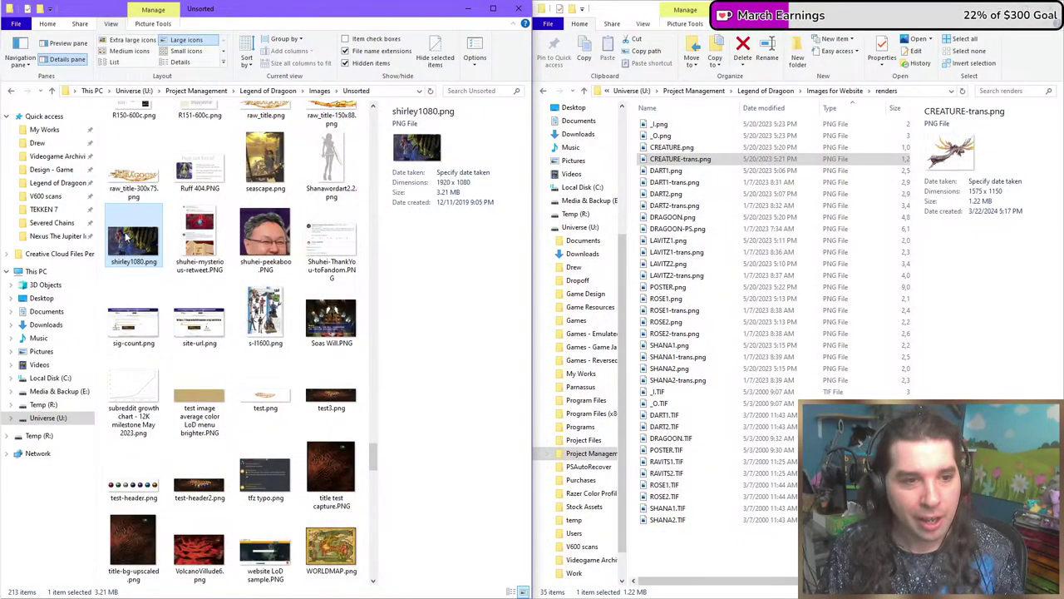
{"action": "left_click_drag", "start_coordinate": [127, 236], "coordinate": [719, 381]}
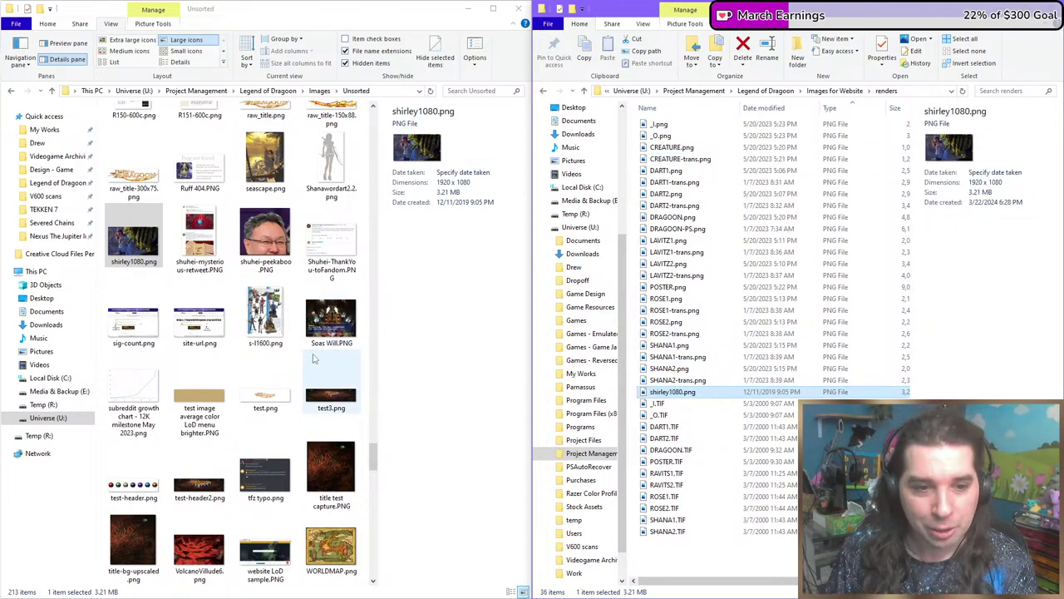
Open 03.tif from the Unsorted folder and examine the cloaked figure's hood, face and shoulder armor up close.
{"action": "scroll", "coordinate": [315, 363], "scroll_direction": "down", "scroll_amount": 3}
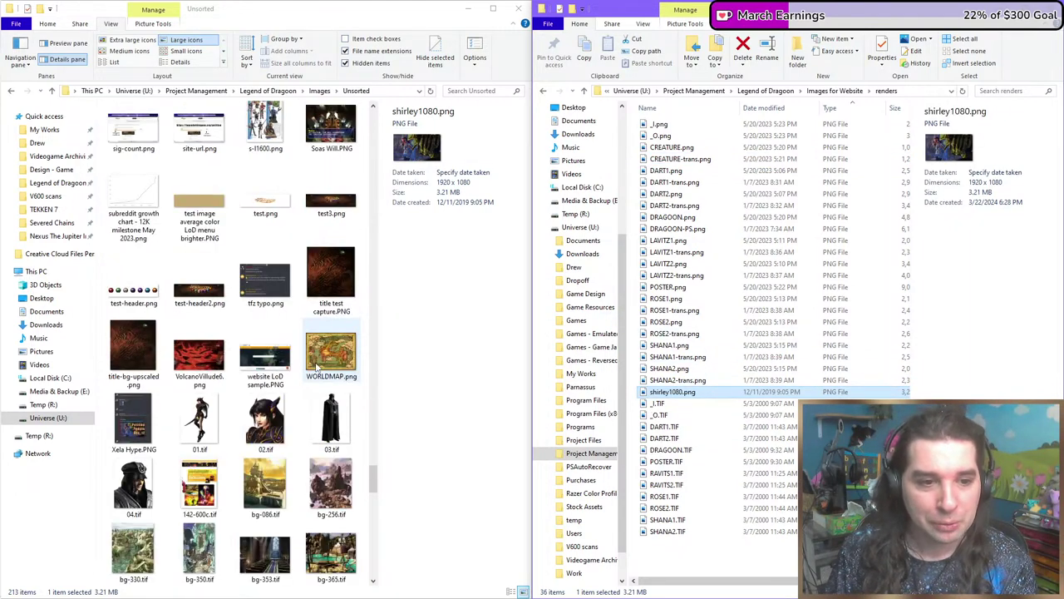
{"action": "left_click", "coordinate": [326, 404]}
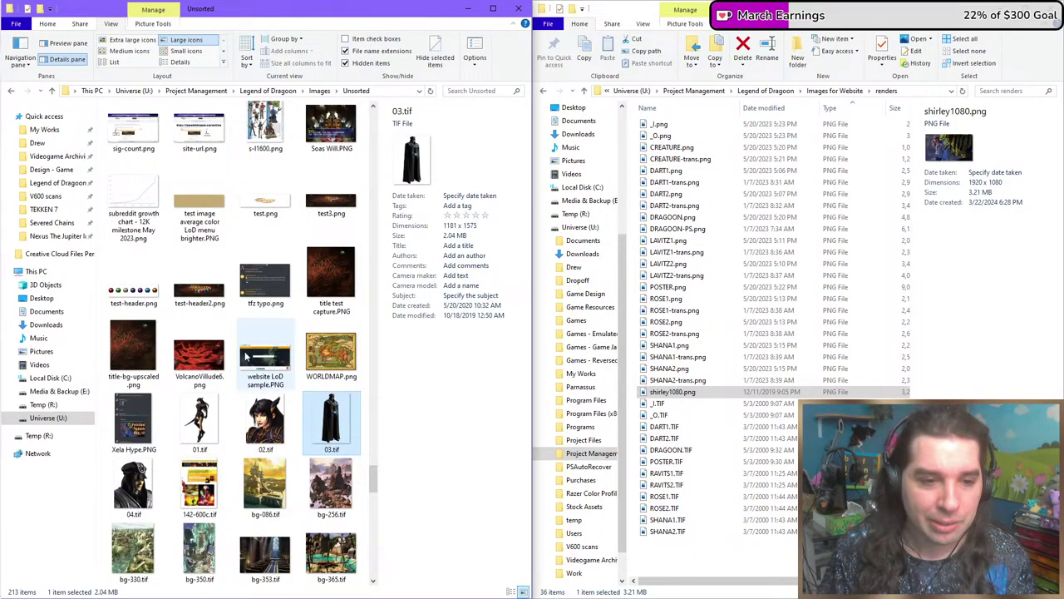
{"action": "double_click", "coordinate": [343, 420]}
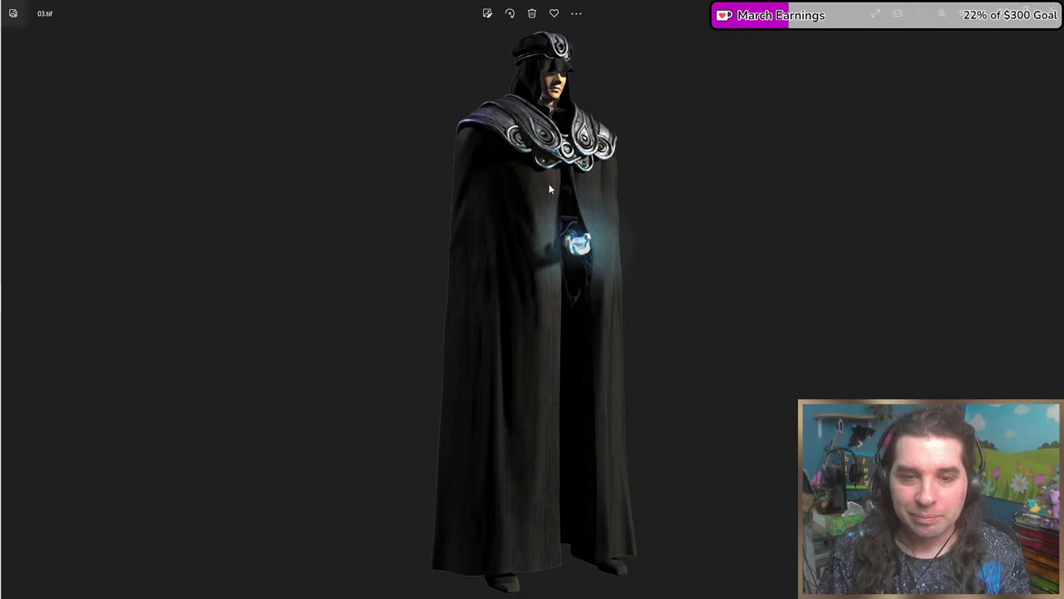
{"action": "scroll", "coordinate": [549, 184], "scroll_direction": "up", "scroll_amount": 5}
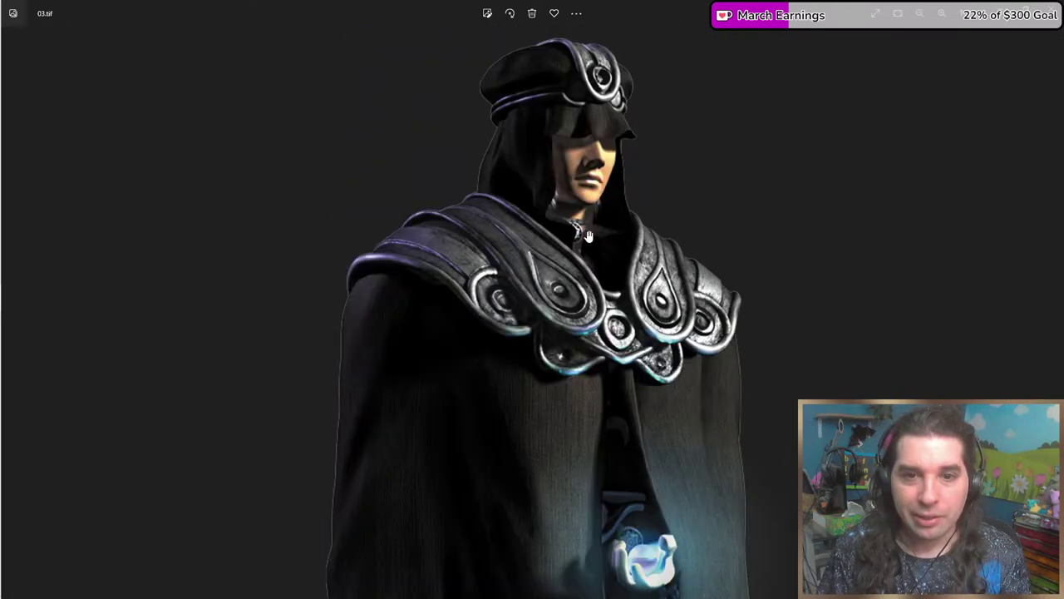
{"action": "scroll", "coordinate": [542, 194], "scroll_direction": "up", "scroll_amount": 3}
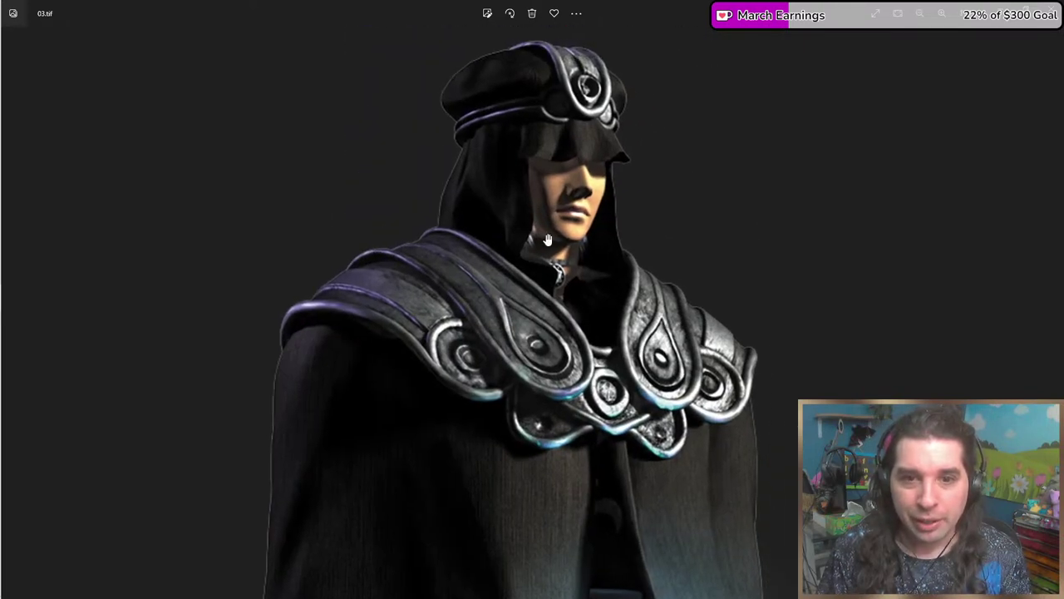
{"action": "scroll", "coordinate": [557, 208], "scroll_direction": "up", "scroll_amount": 2}
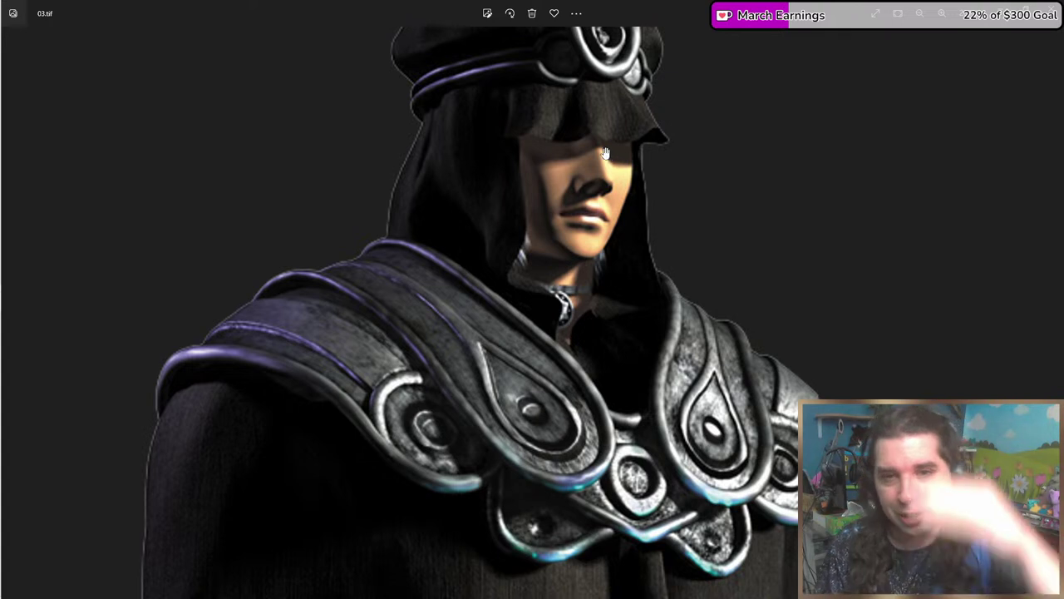
{"action": "left_click_drag", "start_coordinate": [547, 174], "coordinate": [550, 213]}
Examine the cloaked figure's collar, the glowing orb in the hand and the lower part of the cloak in 03.tif.
{"action": "scroll", "coordinate": [545, 164], "scroll_direction": "down", "scroll_amount": 3}
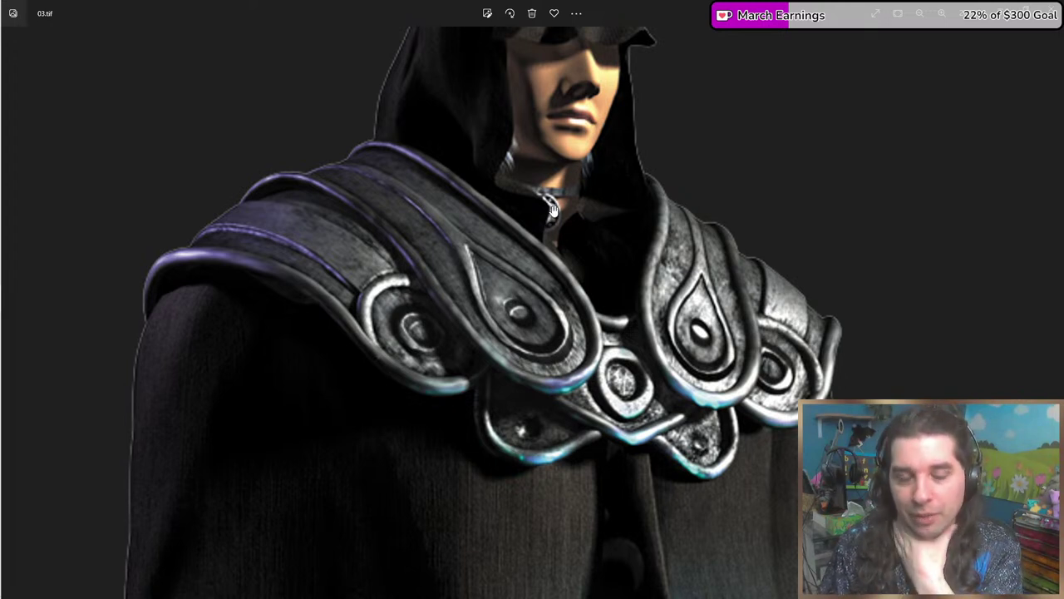
{"action": "scroll", "coordinate": [583, 252], "scroll_direction": "down", "scroll_amount": 7}
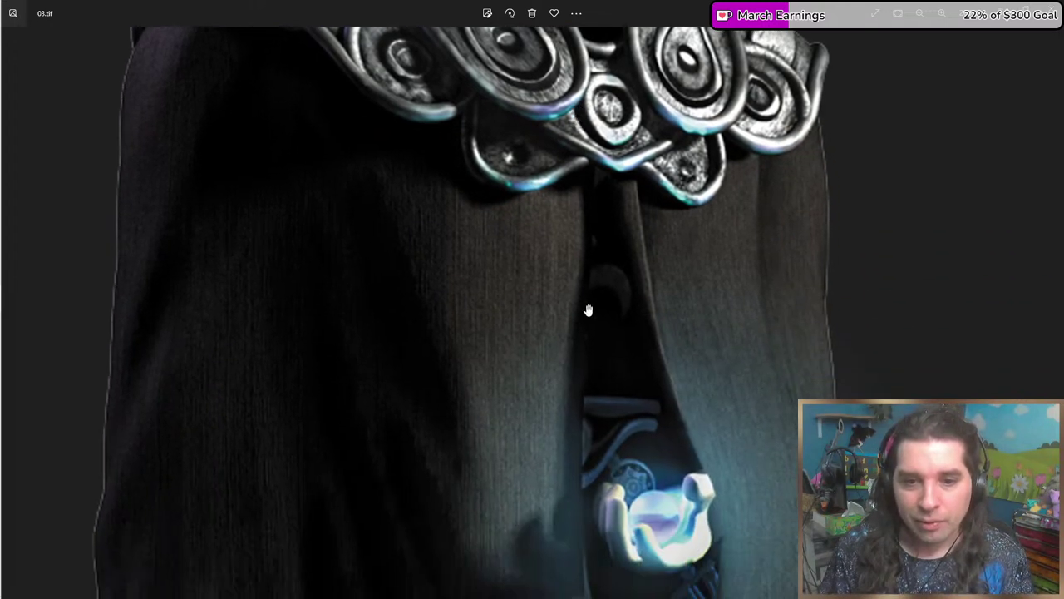
{"action": "scroll", "coordinate": [588, 310], "scroll_direction": "down", "scroll_amount": 5}
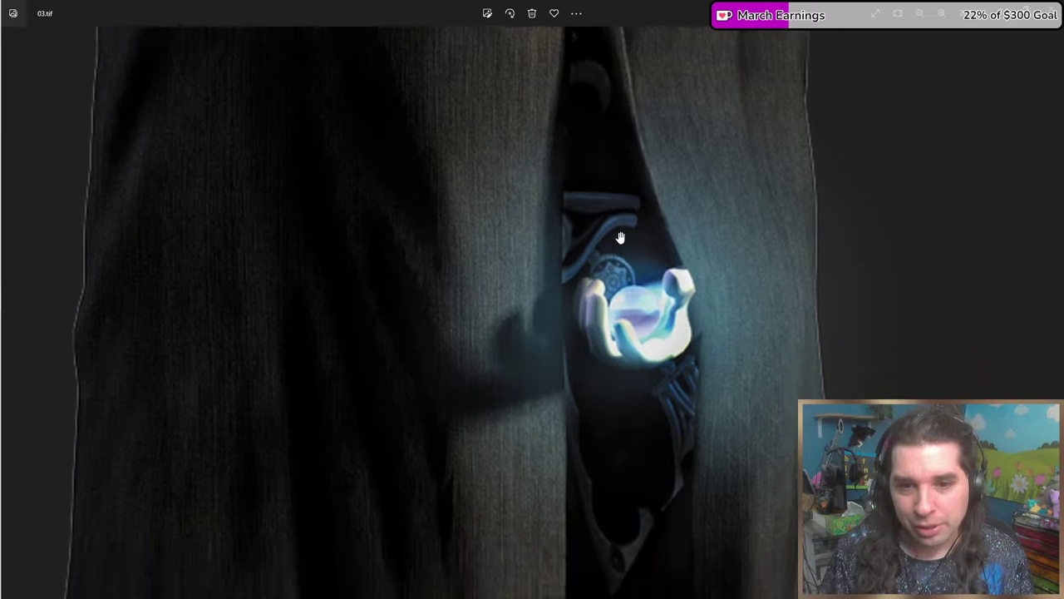
{"action": "scroll", "coordinate": [619, 238], "scroll_direction": "up", "scroll_amount": 12}
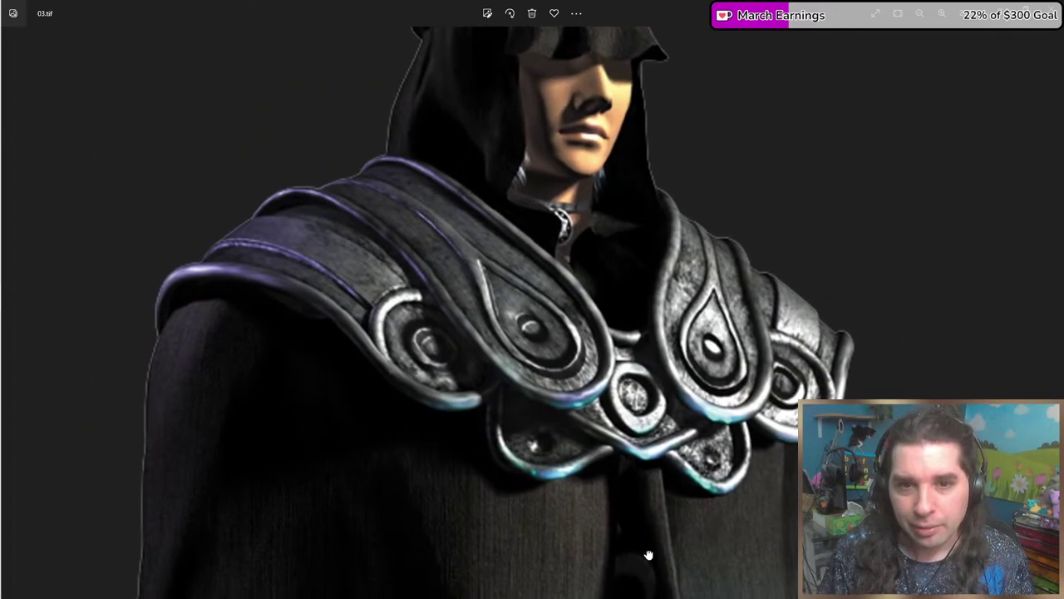
{"action": "left_click_drag", "start_coordinate": [649, 554], "coordinate": [646, 475]}
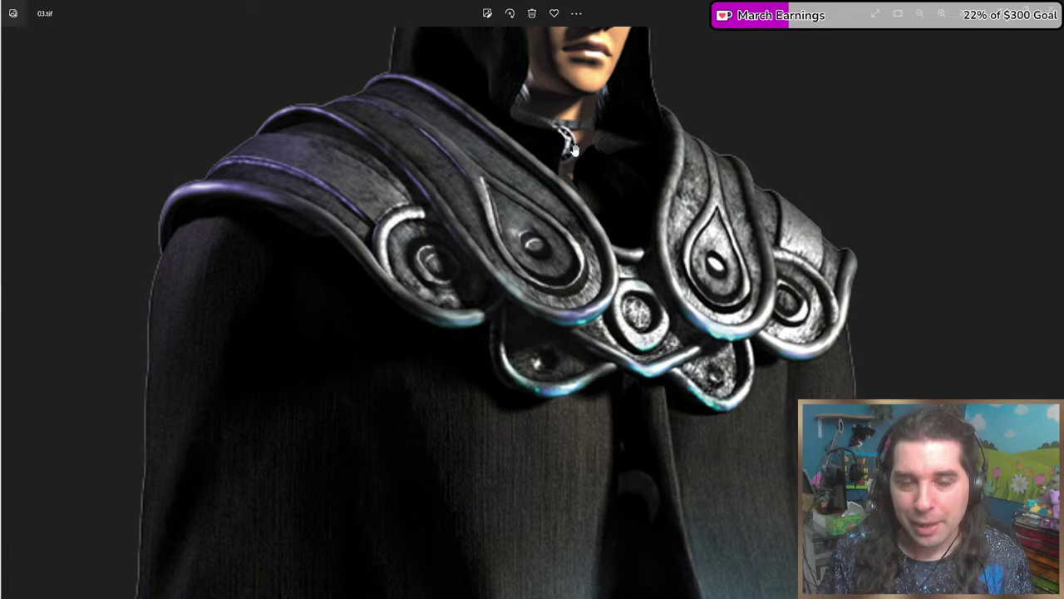
{"action": "scroll", "coordinate": [590, 199], "scroll_direction": "down", "scroll_amount": 8}
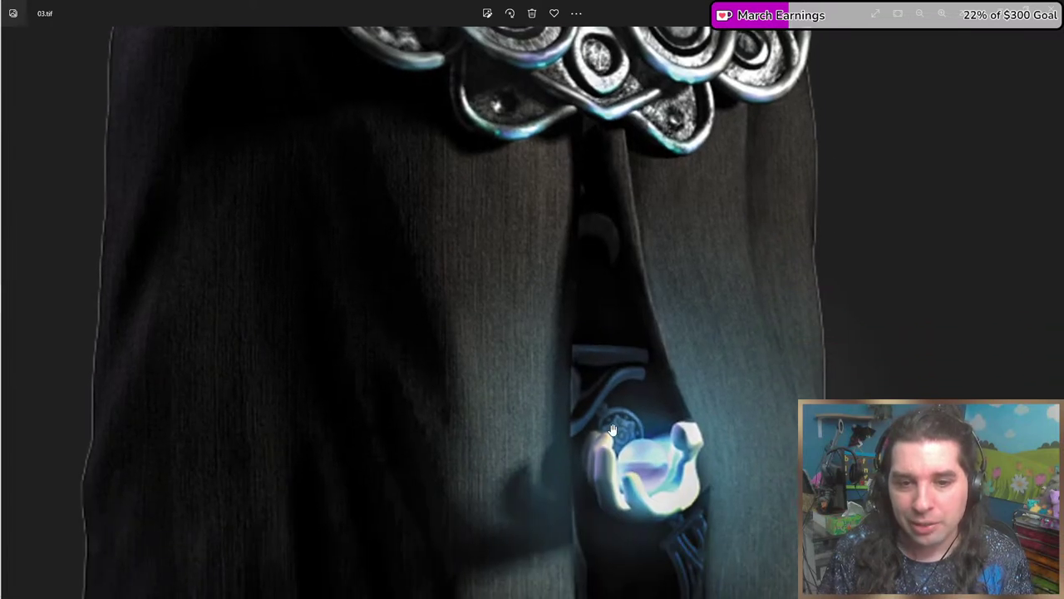
{"action": "scroll", "coordinate": [628, 426], "scroll_direction": "down", "scroll_amount": 3}
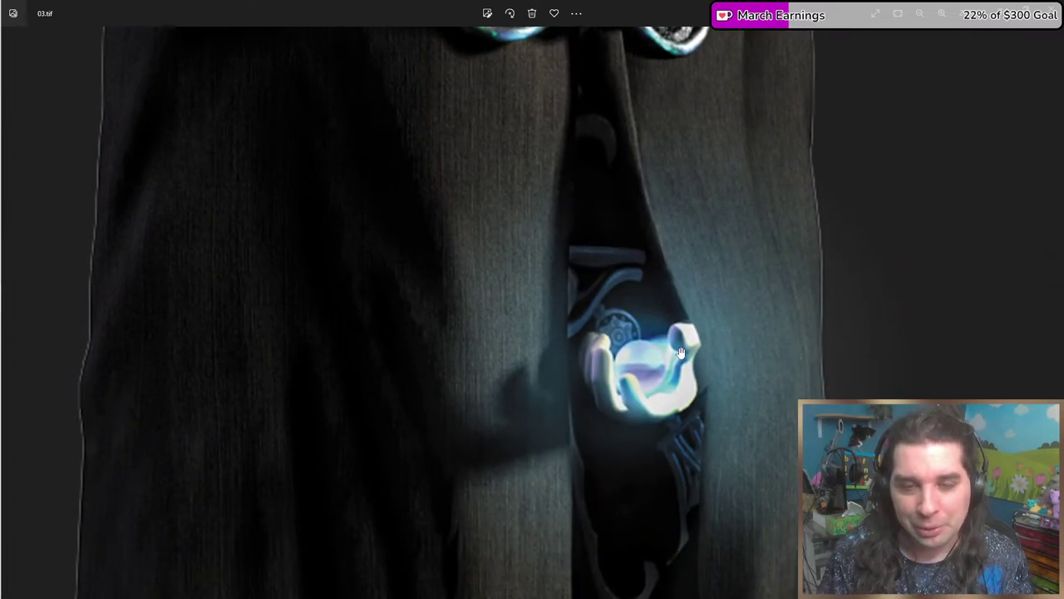
{"action": "scroll", "coordinate": [678, 356], "scroll_direction": "up", "scroll_amount": 3}
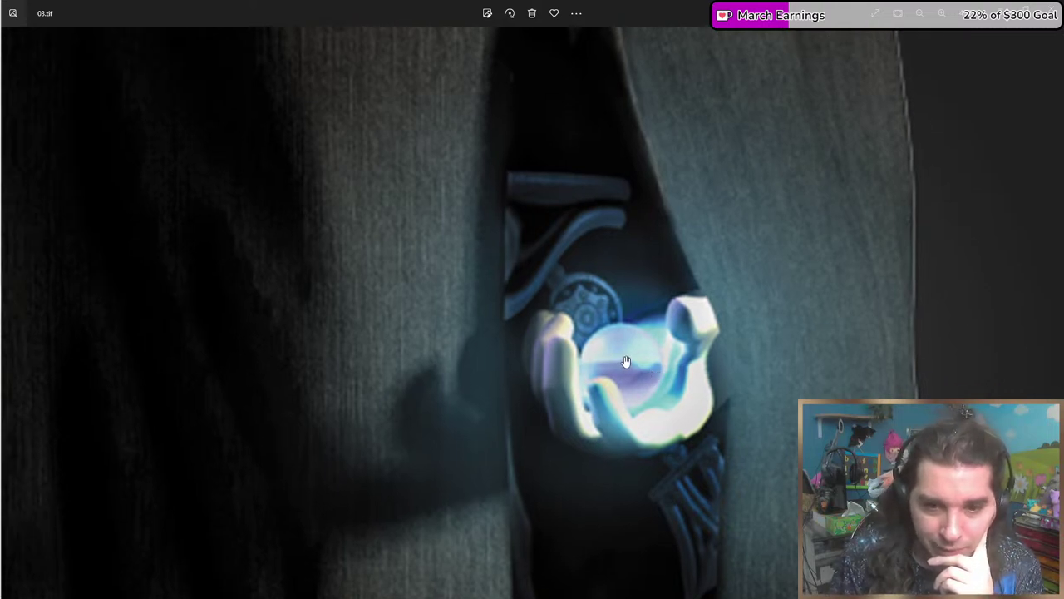
{"action": "scroll", "coordinate": [626, 361], "scroll_direction": "down", "scroll_amount": 1}
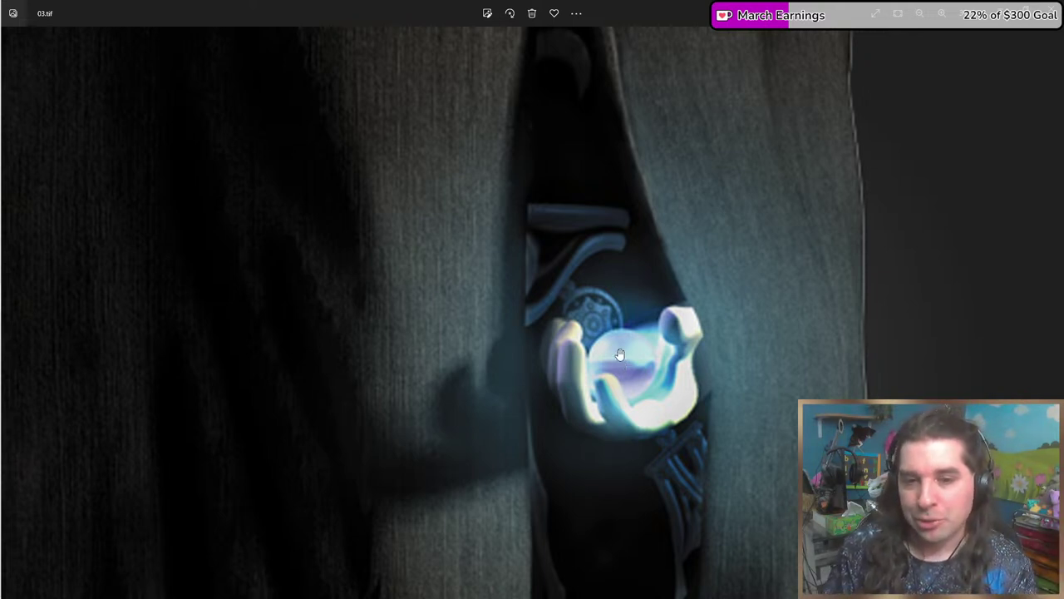
{"action": "left_click_drag", "start_coordinate": [622, 355], "coordinate": [797, 261]}
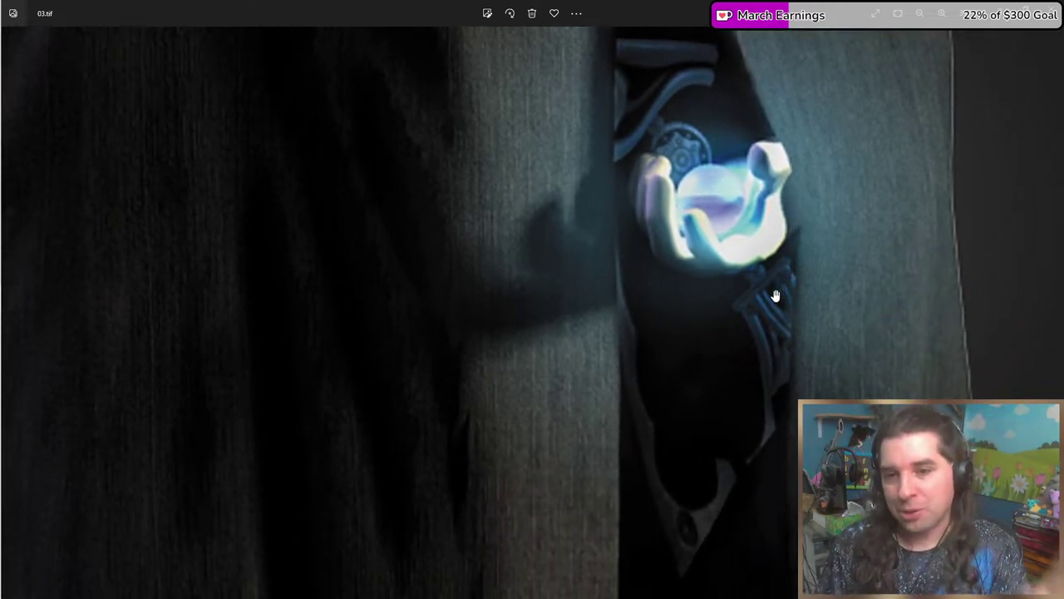
{"action": "scroll", "coordinate": [748, 275], "scroll_direction": "up", "scroll_amount": 3}
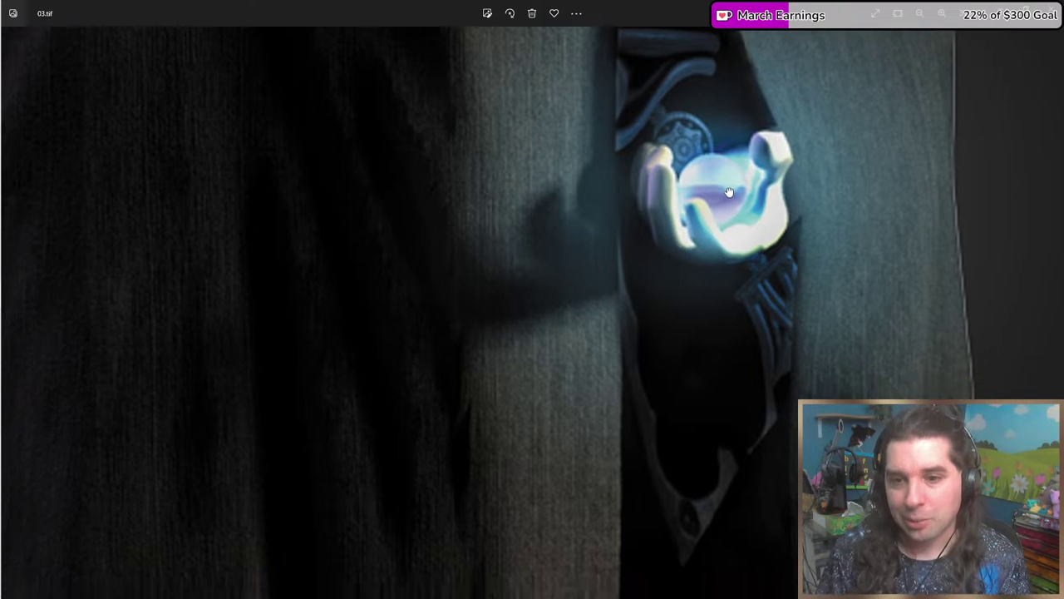
{"action": "scroll", "coordinate": [707, 250], "scroll_direction": "down", "scroll_amount": 5}
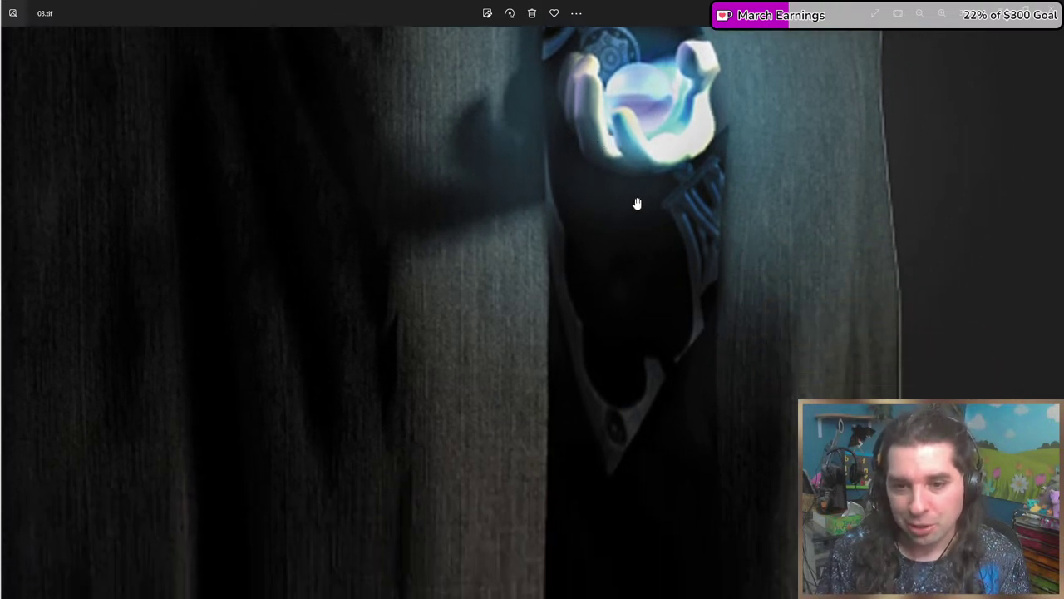
{"action": "scroll", "coordinate": [625, 102], "scroll_direction": "down", "scroll_amount": 5}
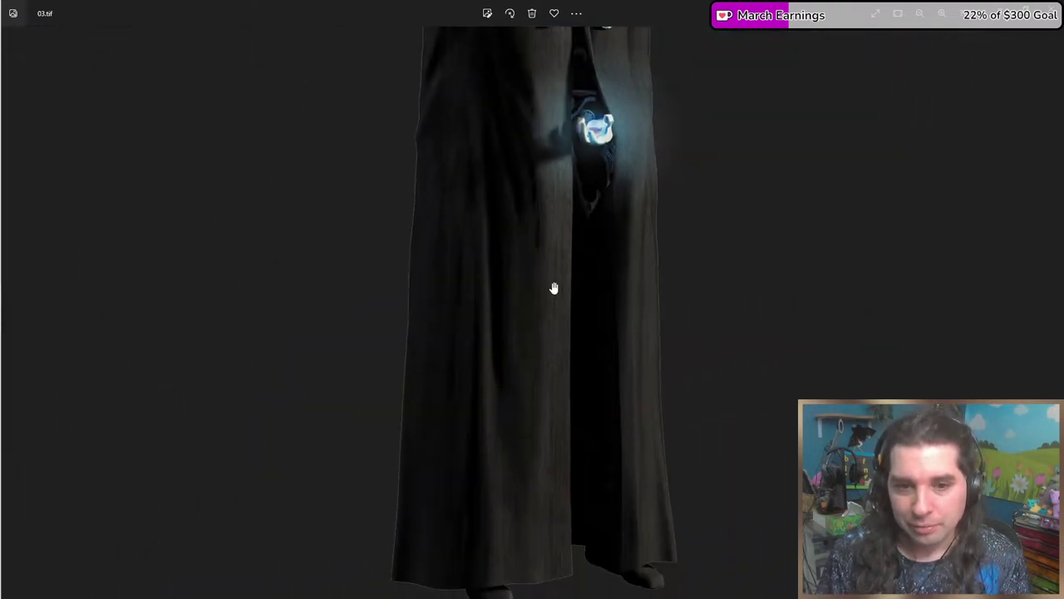
Examine the hem and shoes of the cloaked figure in 03.tif up close, view the whole figure again and close the image.
{"action": "scroll", "coordinate": [520, 482], "scroll_direction": "up", "scroll_amount": 5}
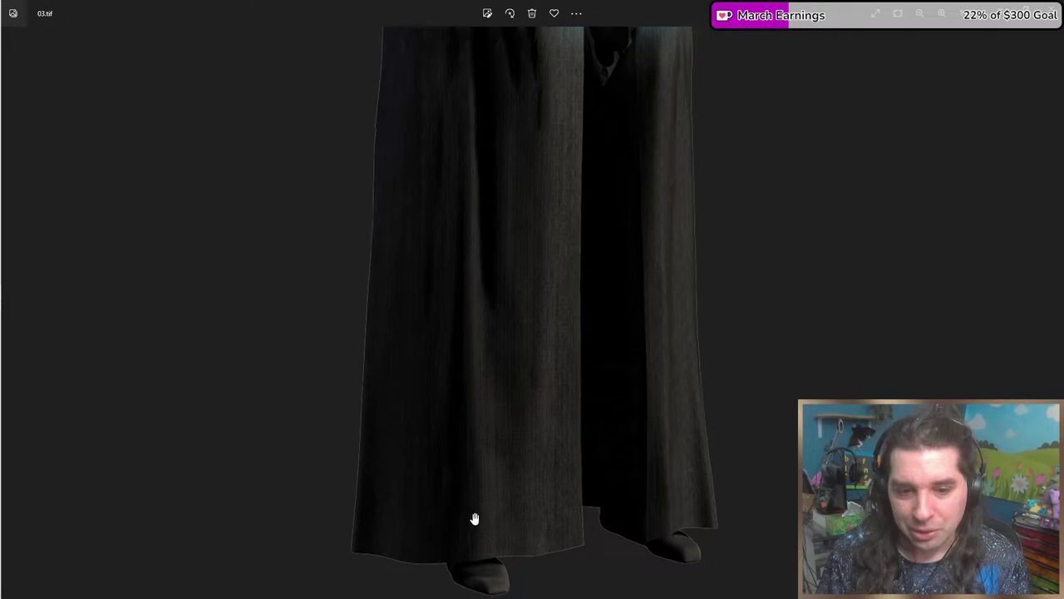
{"action": "scroll", "coordinate": [500, 333], "scroll_direction": "up", "scroll_amount": 3}
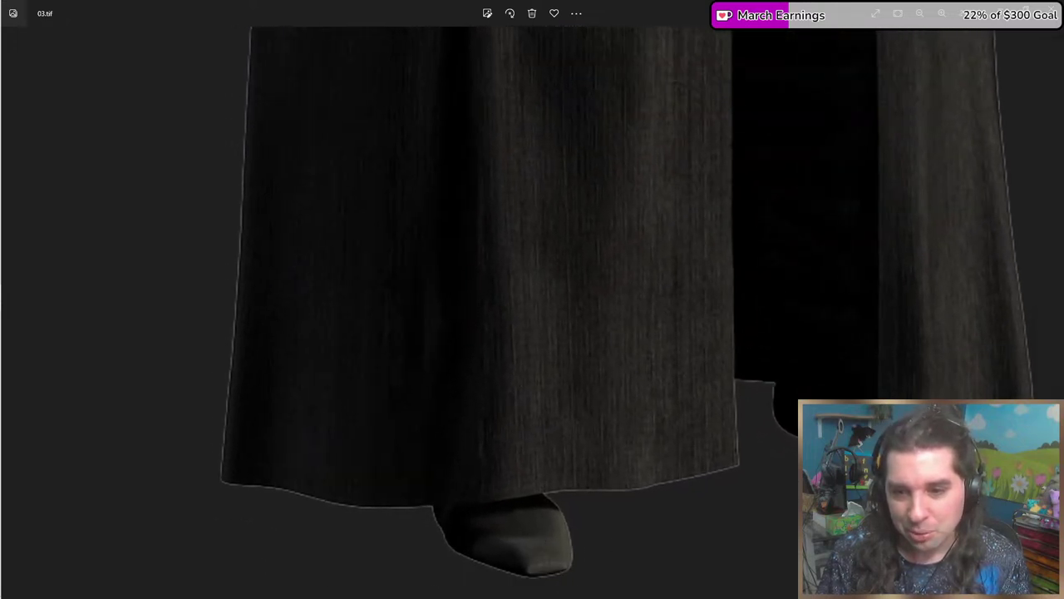
{"action": "scroll", "coordinate": [760, 368], "scroll_direction": "down", "scroll_amount": 5}
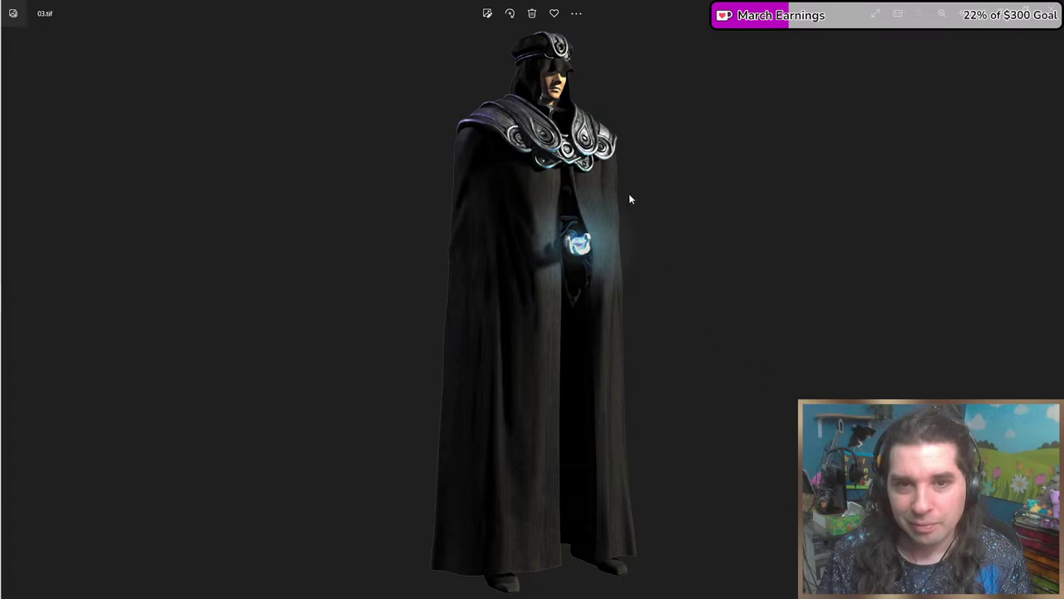
{"action": "left_click", "coordinate": [1052, 13]}
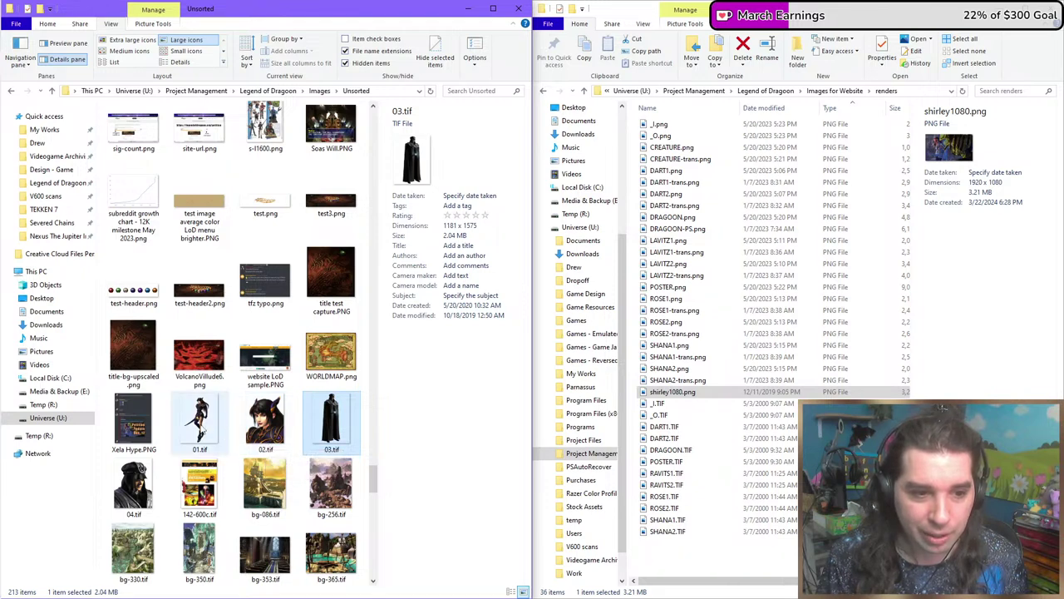
Compare the file details of ROSE1.TIF in the renders folder with those of 01.tif and 02.tif in Unsorted.
{"action": "left_click", "coordinate": [669, 497]}
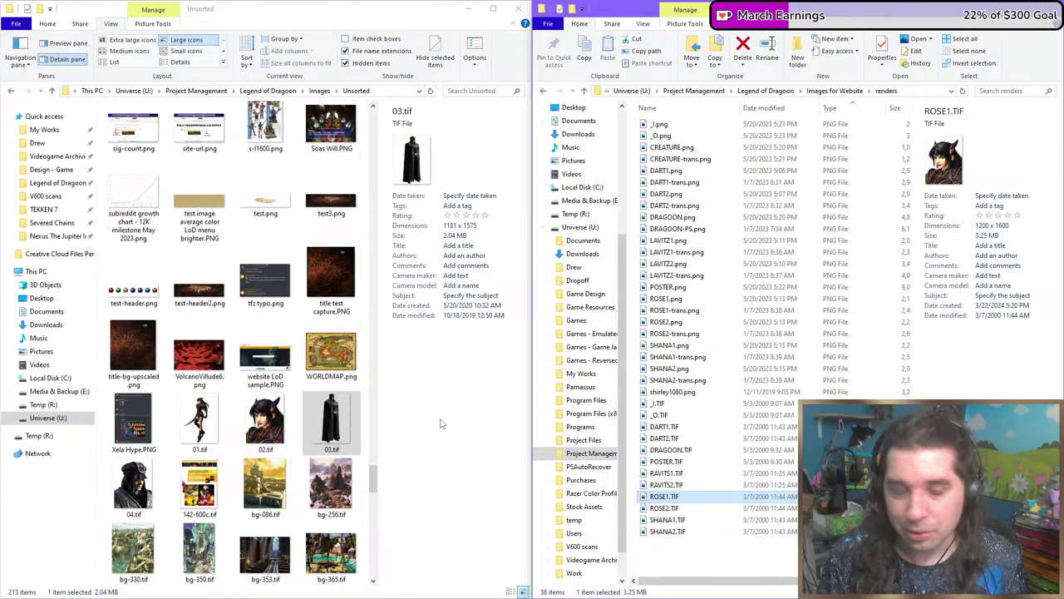
{"action": "left_click", "coordinate": [208, 424]}
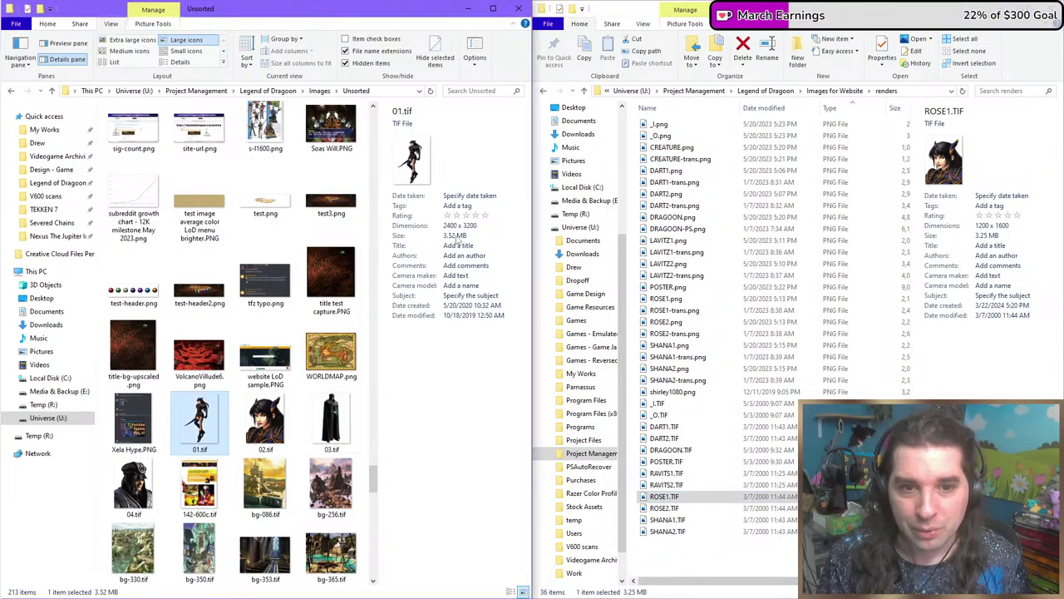
{"action": "key", "text": "Right"}
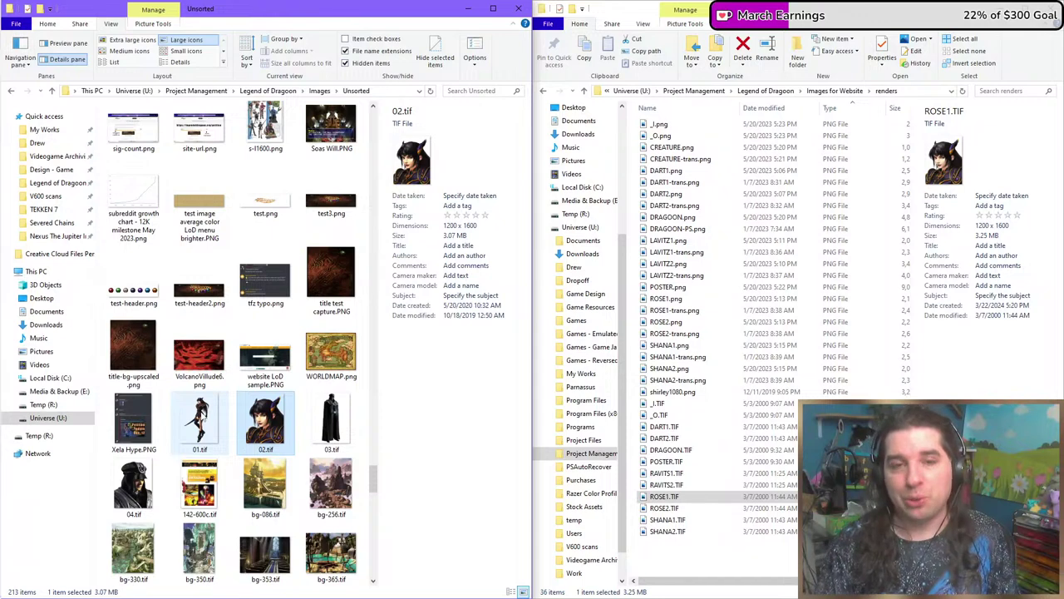
{"action": "left_click", "coordinate": [200, 420], "text": "ctrl"}
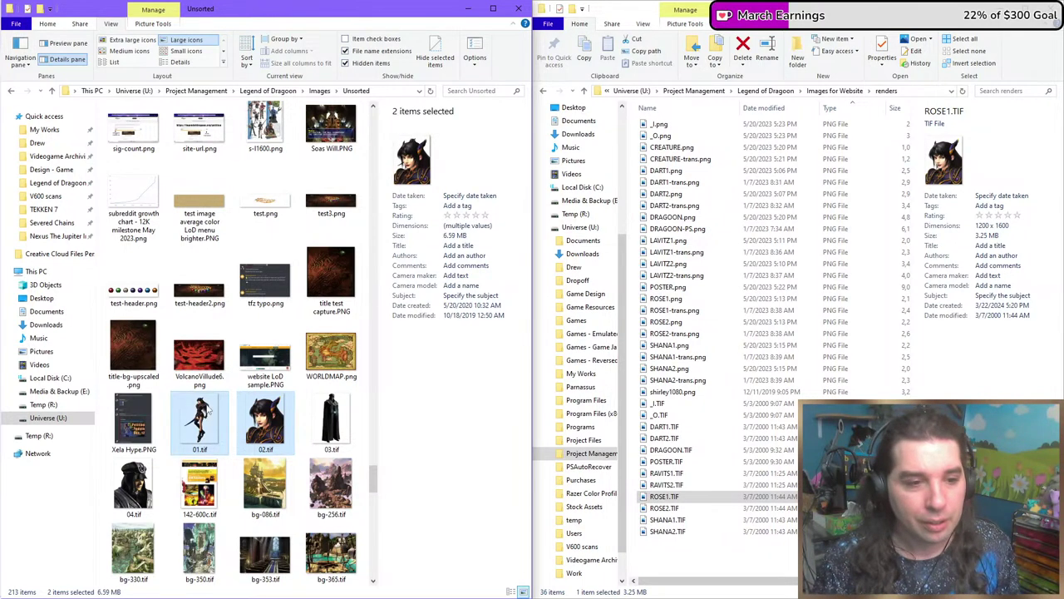
{"action": "key", "text": "ctrl+c"}
{"action": "key", "text": "ctrl+v"}
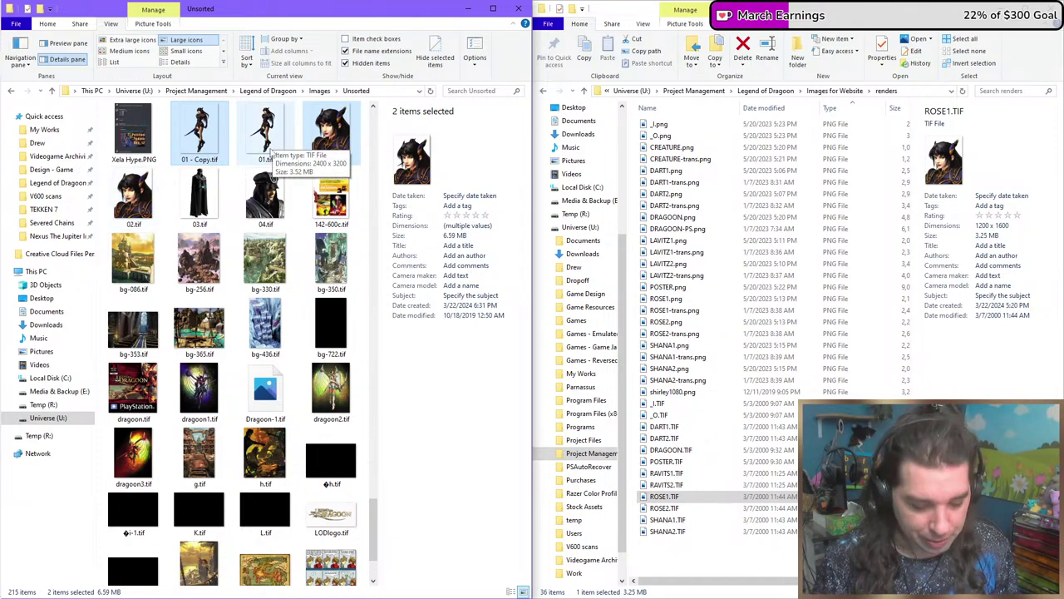
{"action": "key", "text": "Delete"}
Copy 01.tif, 02.tif, 03.tif and 04.tif from the Unsorted folder into the renders folder.
{"action": "left_click", "coordinate": [195, 139]}
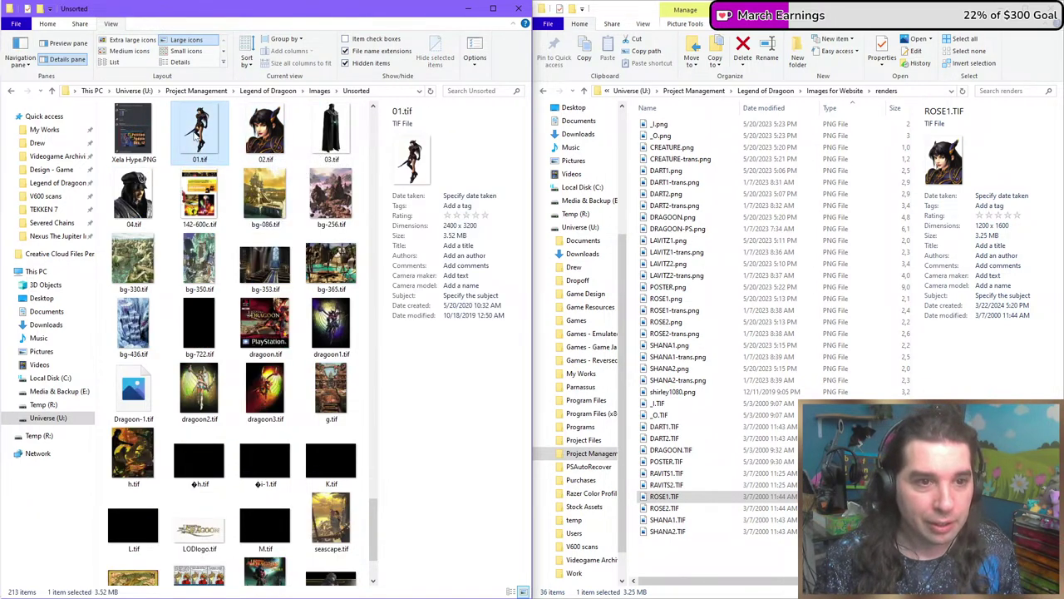
{"action": "left_click", "coordinate": [265, 133]}
{"action": "left_click", "coordinate": [330, 133], "text": "ctrl"}
{"action": "left_click", "coordinate": [138, 198], "text": "ctrl"}
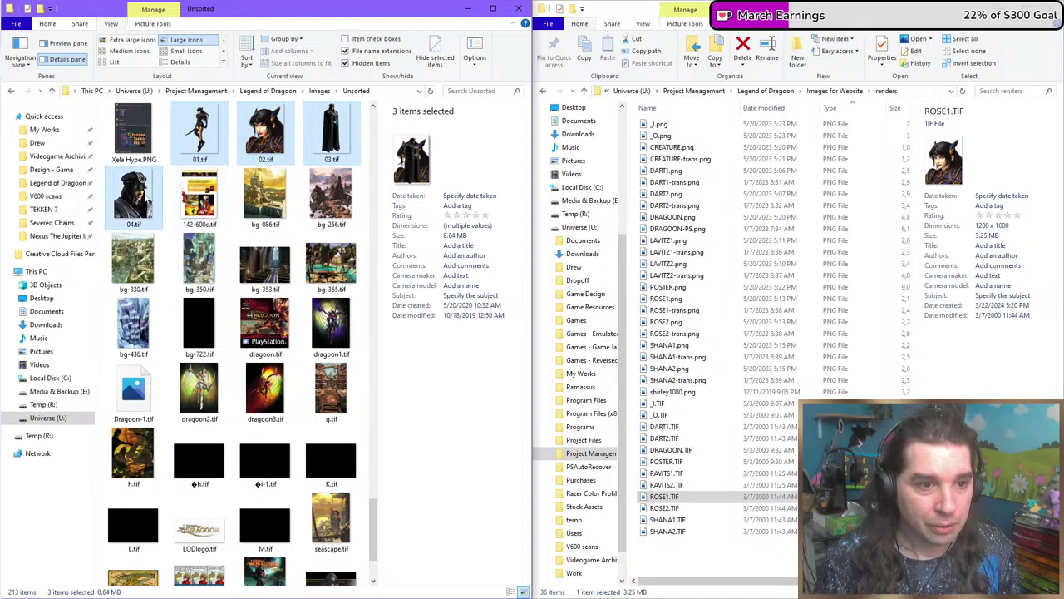
{"action": "left_click_drag", "start_coordinate": [140, 198], "coordinate": [696, 370]}
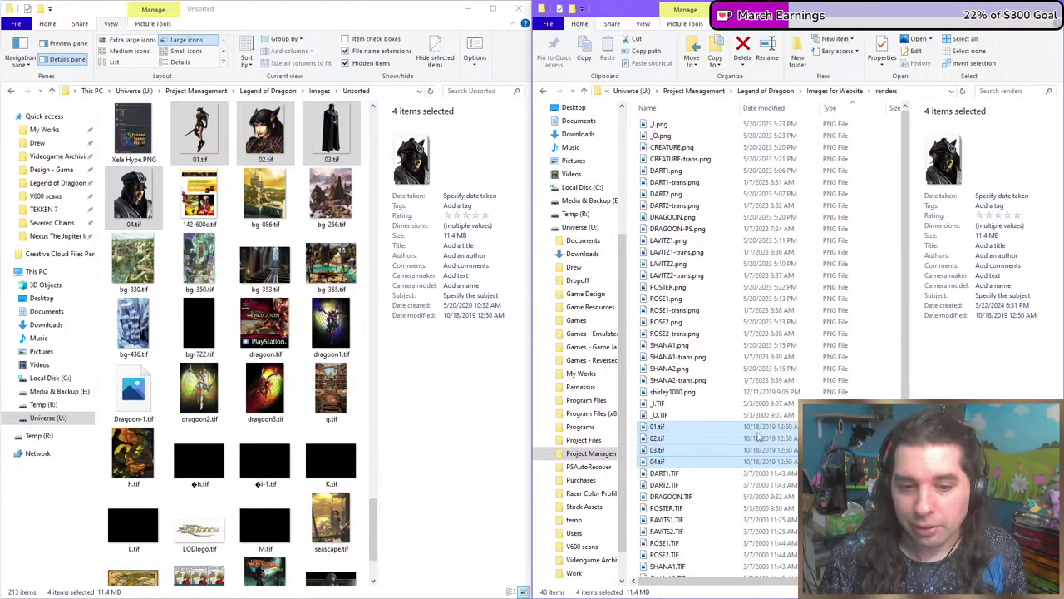
Check the file details of DART1.TIF in renders and bg-086.tif in Unsorted, and look over the remaining Unsorted images.
{"action": "left_click", "coordinate": [731, 472]}
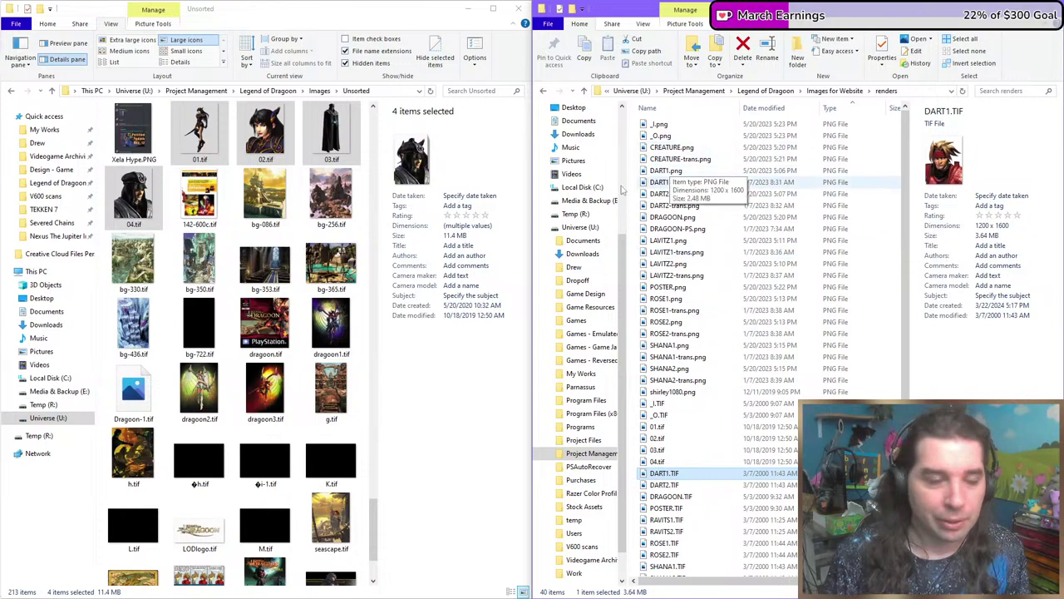
{"action": "left_click", "coordinate": [280, 200]}
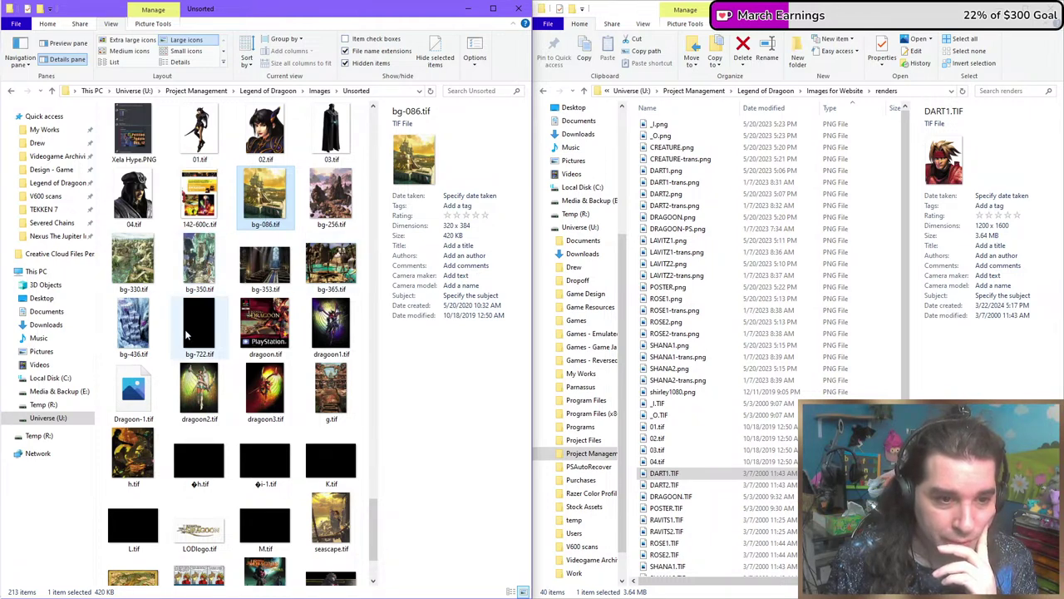
{"action": "scroll", "coordinate": [305, 359], "scroll_direction": "down", "scroll_amount": 3}
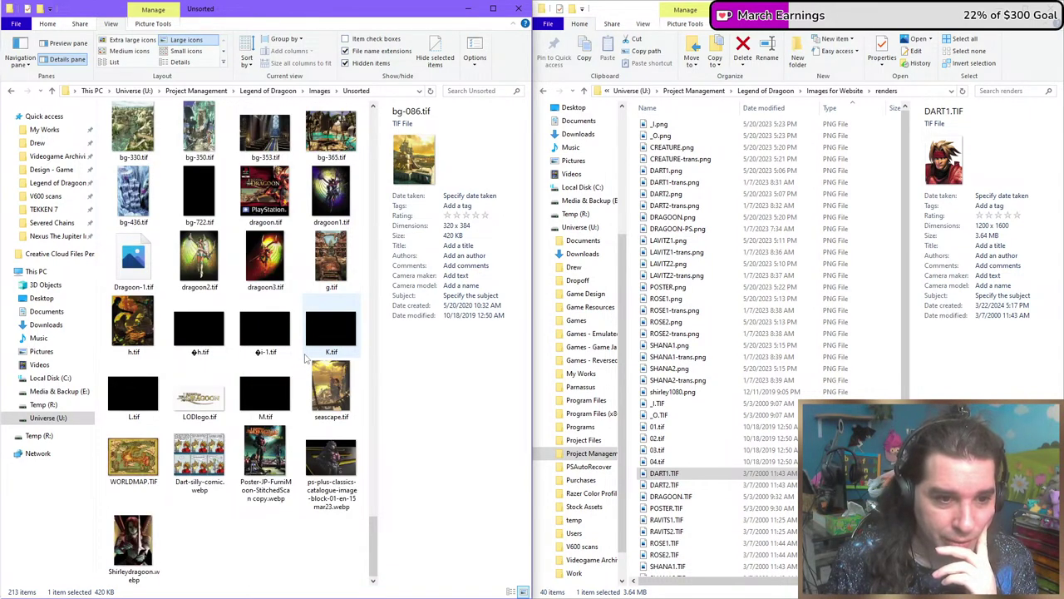
Check the file details of �h.tif and view �i-1.tif in the default image viewer.
{"action": "left_click", "coordinate": [222, 336]}
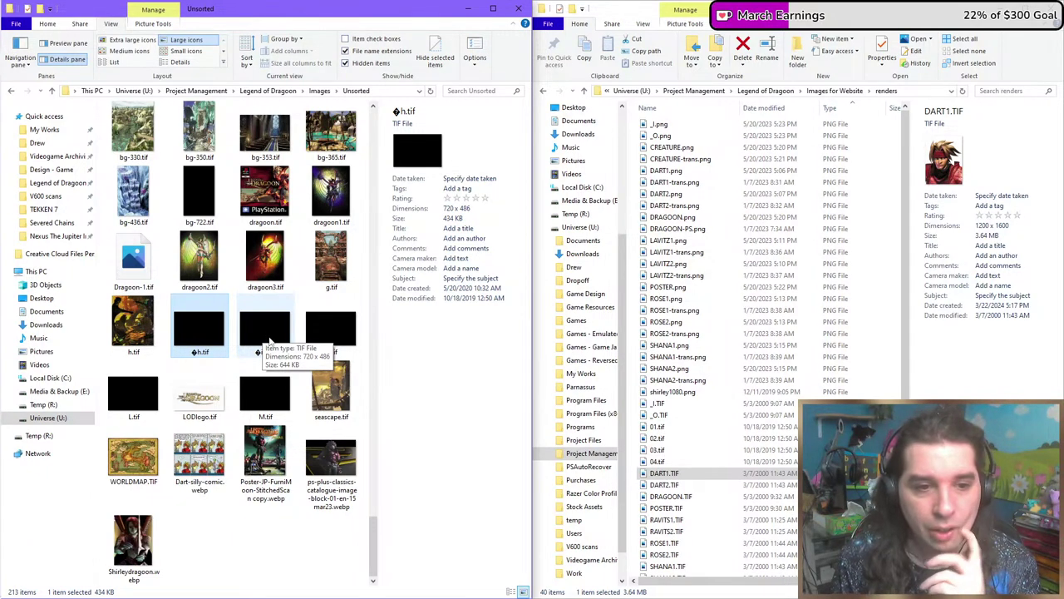
{"action": "double_click", "coordinate": [269, 338]}
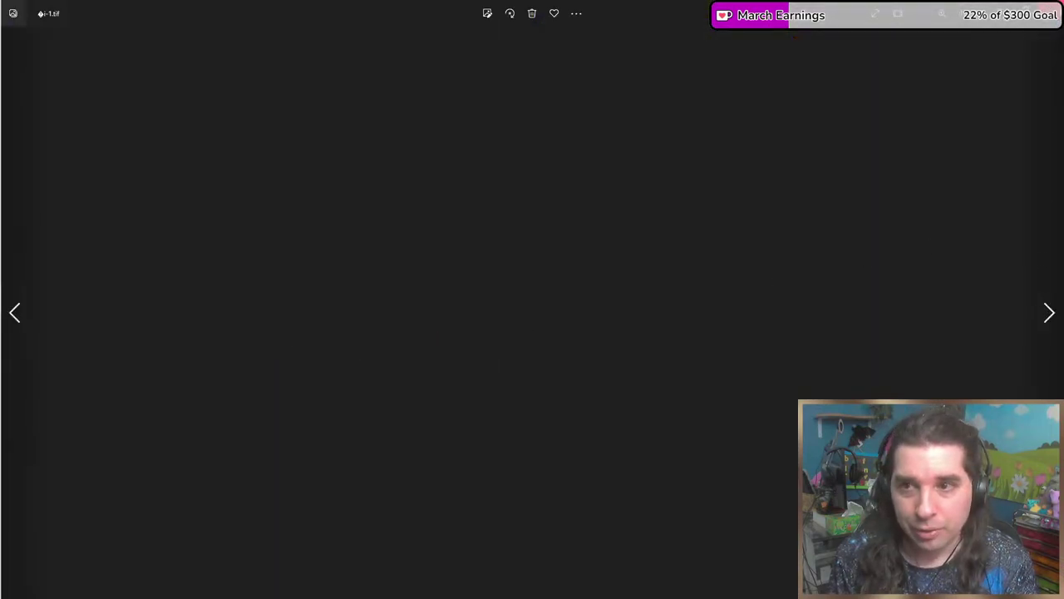
{"action": "key", "text": "alt+F4"}
Open �i-1.tif from the Unsorted folder in Adobe Photoshop 2024 and inspect the picture at a larger size.
{"action": "right_click", "coordinate": [258, 334]}
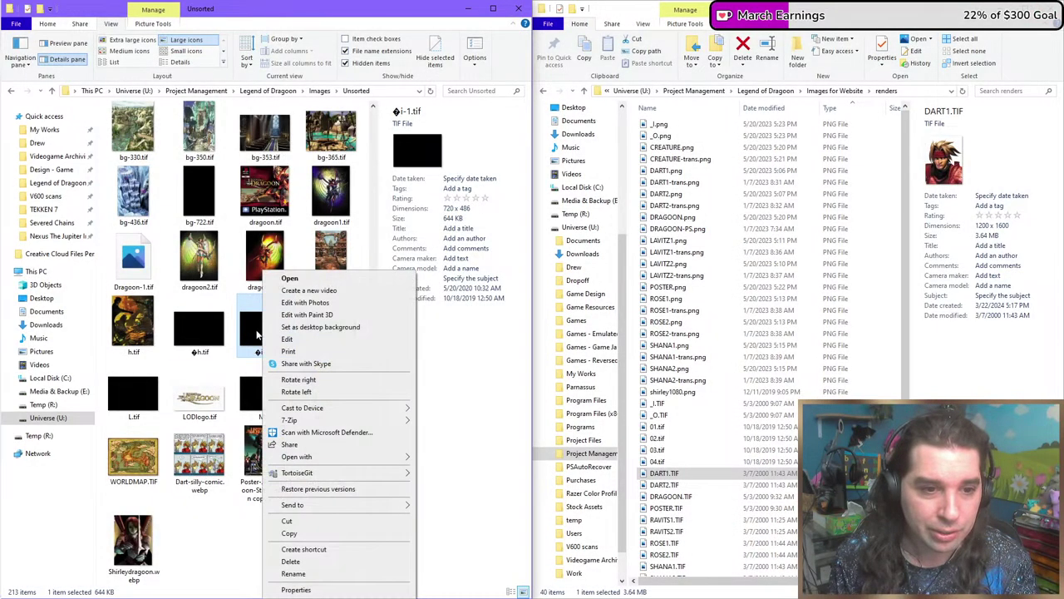
{"action": "left_click", "coordinate": [199, 343]}
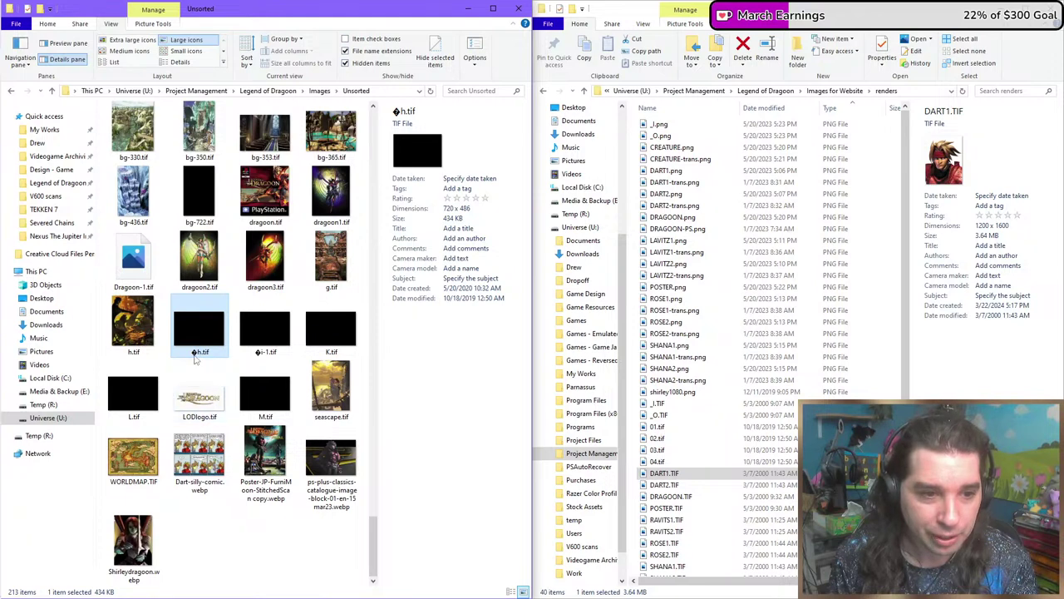
{"action": "right_click", "coordinate": [269, 345]}
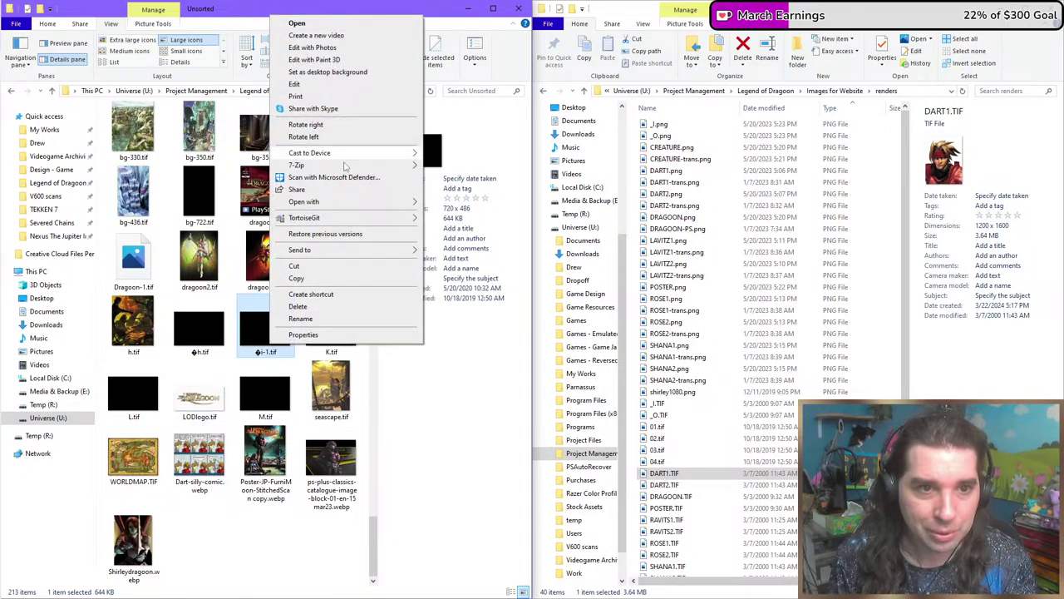
{"action": "mouse_move", "coordinate": [359, 204]}
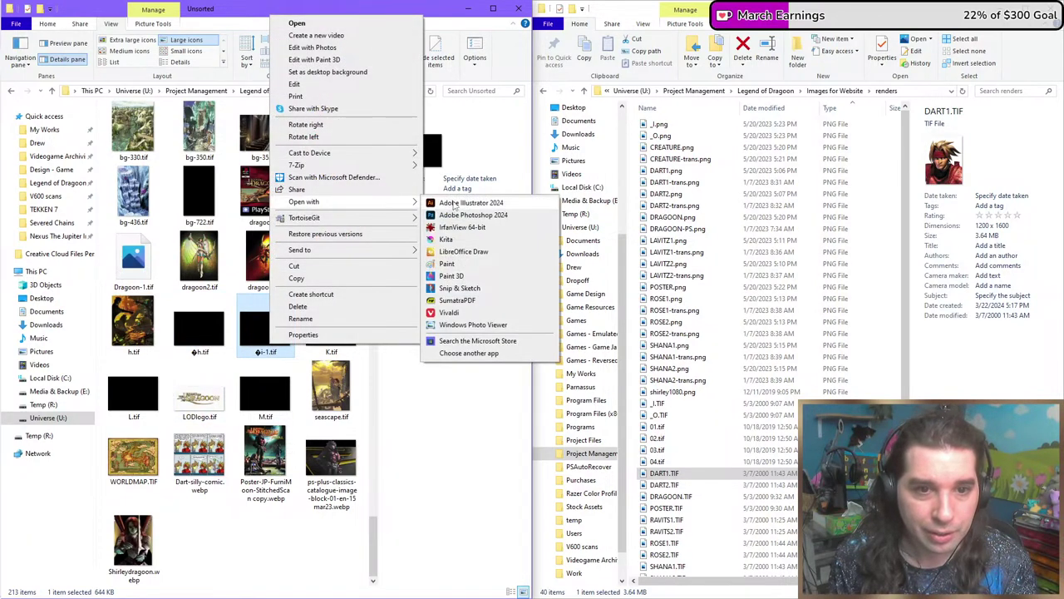
{"action": "left_click", "coordinate": [473, 219]}
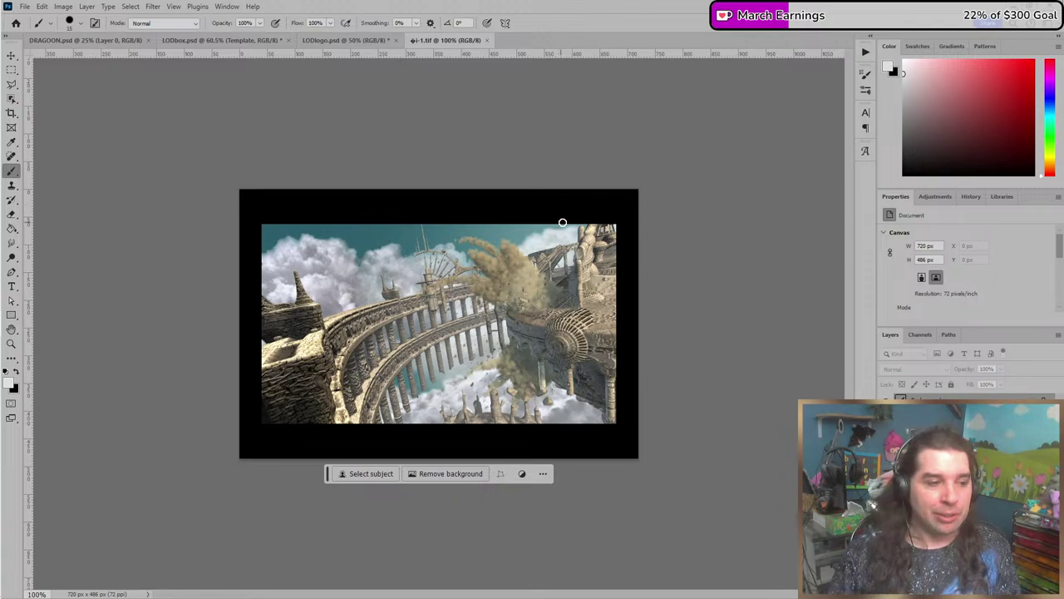
{"action": "scroll", "coordinate": [420, 254], "scroll_direction": "up", "scroll_amount": 5}
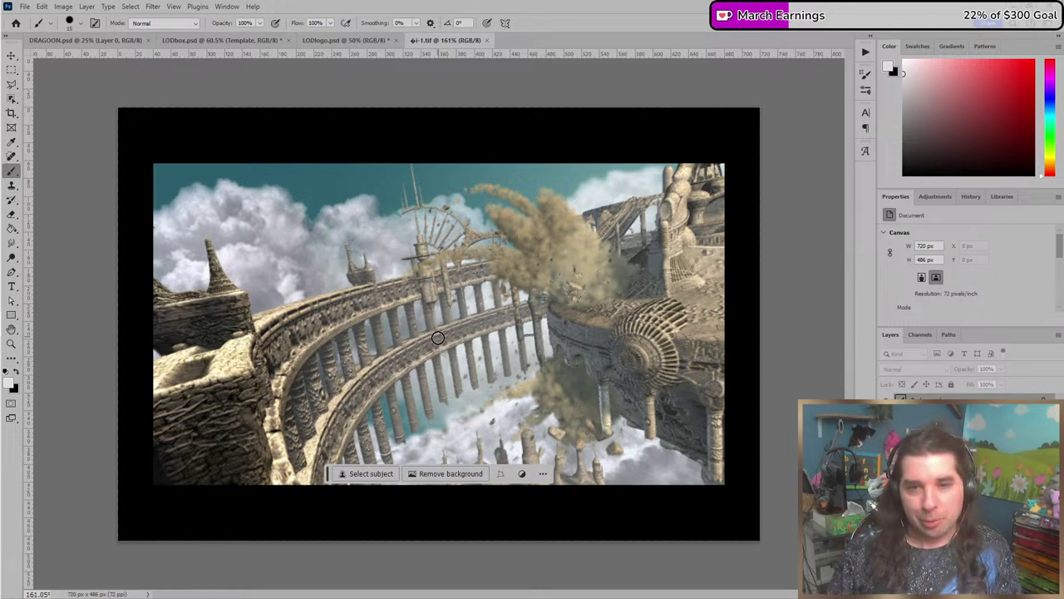
Open �h.tif from the Unsorted folder in Photoshop as a separate document and enlarge the creature.
{"action": "key", "text": "alt+Tab"}
{"action": "left_click", "coordinate": [209, 334]}
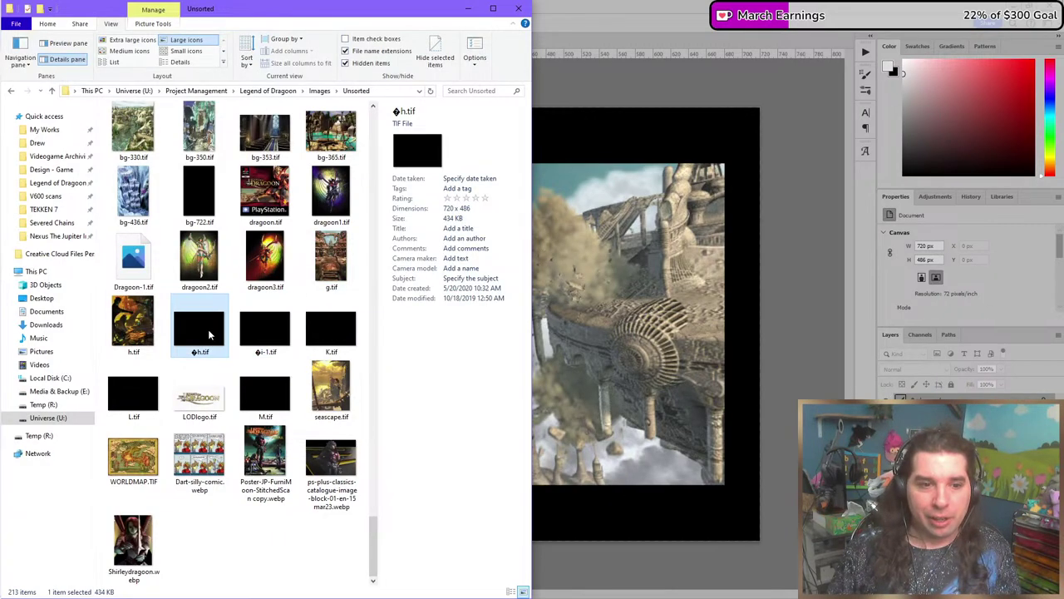
{"action": "left_click_drag", "start_coordinate": [200, 335], "coordinate": [555, 114]}
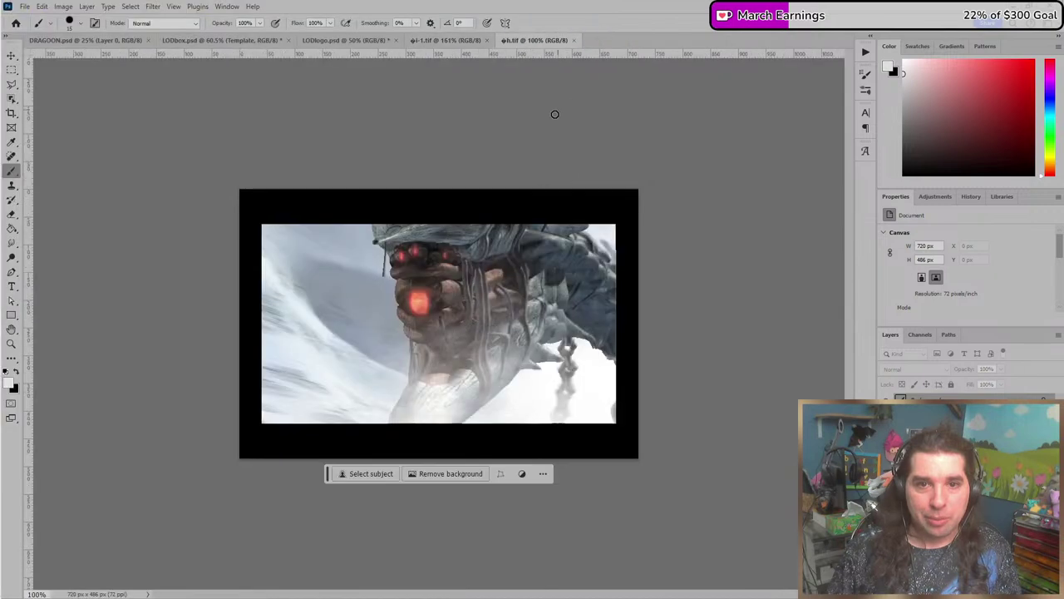
{"action": "scroll", "coordinate": [387, 293], "scroll_direction": "up", "scroll_amount": 5}
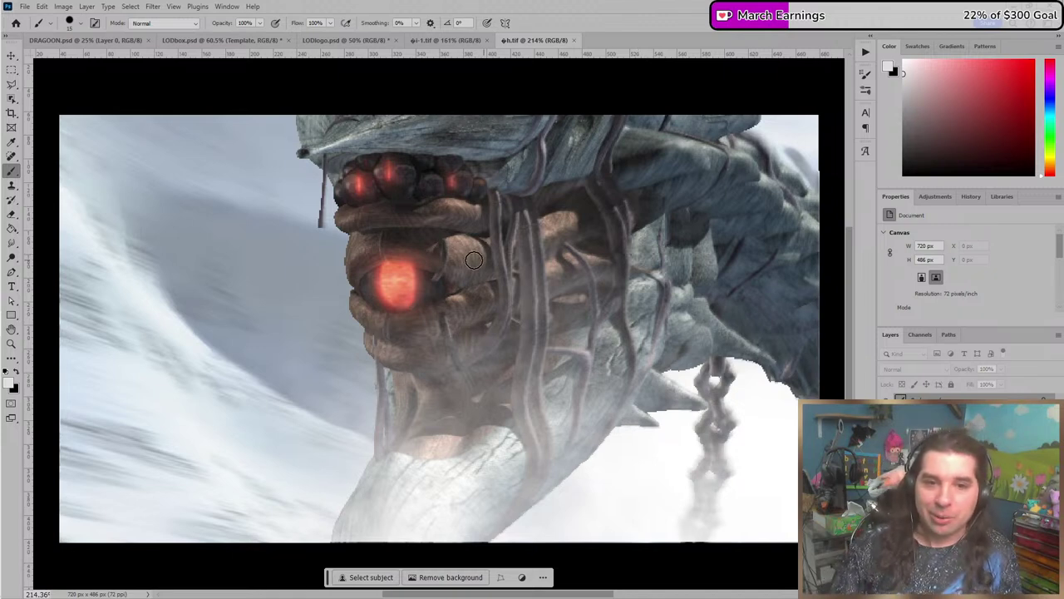
Examine the creature's glowing eyes, head and hanging tendrils in �h.tif up close.
{"action": "scroll", "coordinate": [453, 181], "scroll_direction": "up", "scroll_amount": 1}
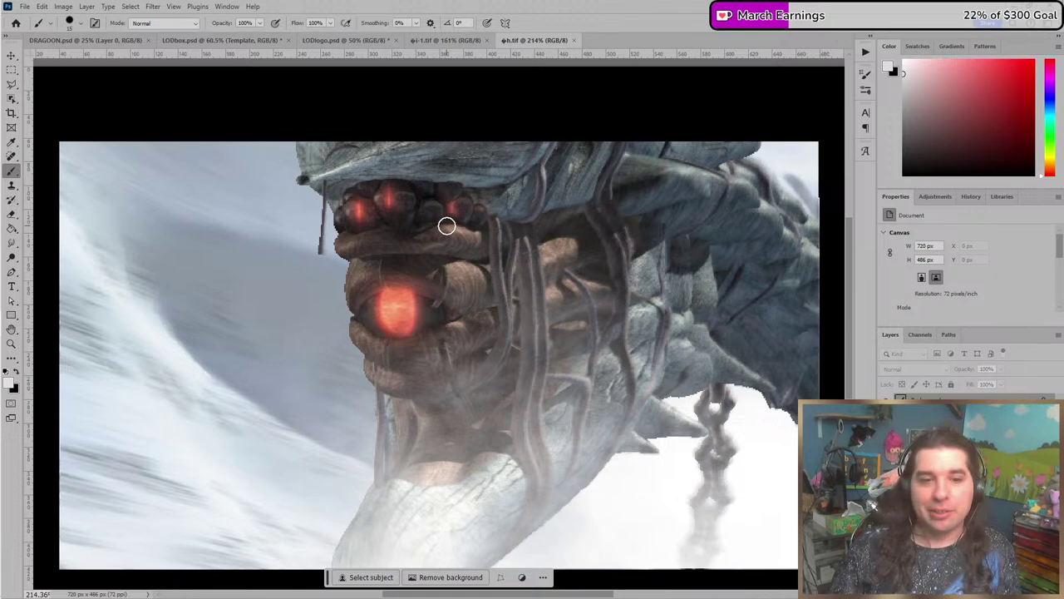
{"action": "scroll", "coordinate": [565, 287], "scroll_direction": "up", "scroll_amount": 2}
{"action": "scroll", "coordinate": [525, 278], "scroll_direction": "up", "scroll_amount": 1}
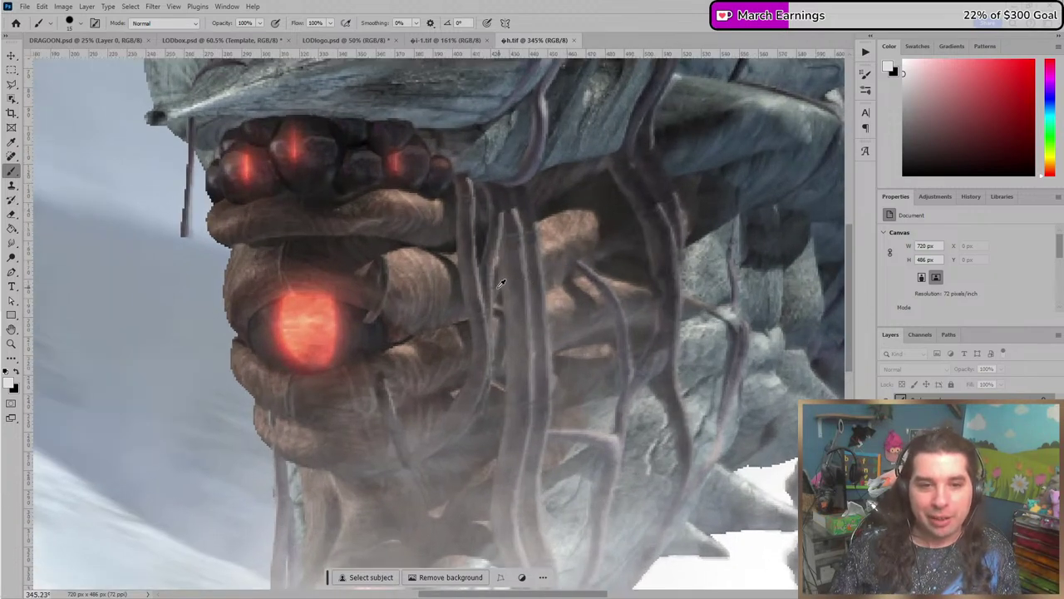
{"action": "scroll", "coordinate": [549, 263], "scroll_direction": "up", "scroll_amount": 2}
{"action": "scroll", "coordinate": [568, 264], "scroll_direction": "down", "scroll_amount": 4}
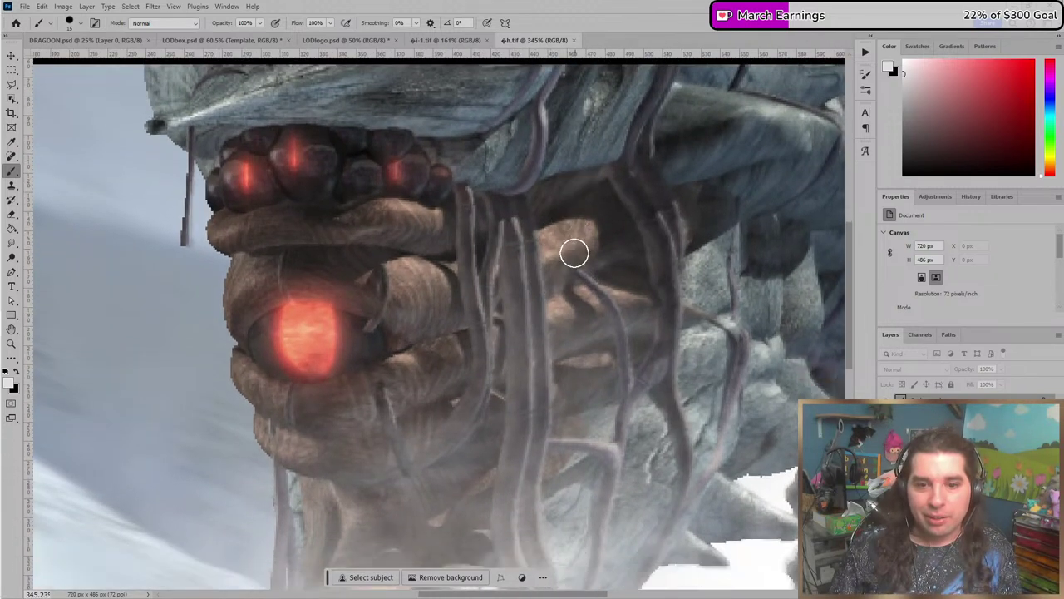
{"action": "scroll", "coordinate": [568, 265], "scroll_direction": "down", "scroll_amount": 1}
{"action": "scroll", "coordinate": [590, 280], "scroll_direction": "down", "scroll_amount": 3}
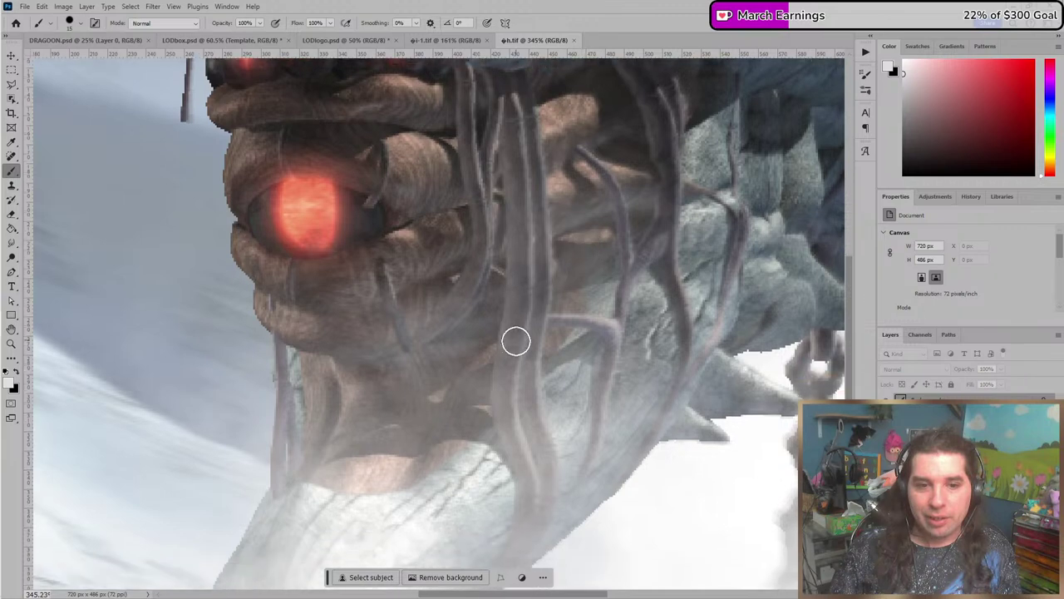
{"action": "scroll", "coordinate": [515, 337], "scroll_direction": "down", "scroll_amount": 2}
{"action": "scroll", "coordinate": [524, 335], "scroll_direction": "up", "scroll_amount": 3}
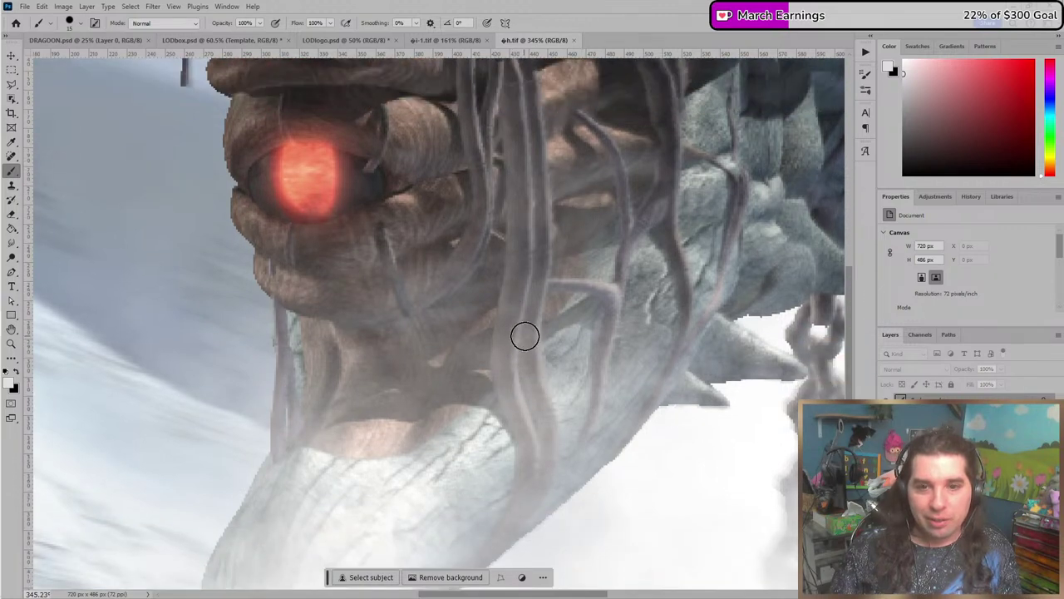
{"action": "scroll", "coordinate": [662, 277], "scroll_direction": "up", "scroll_amount": 4}
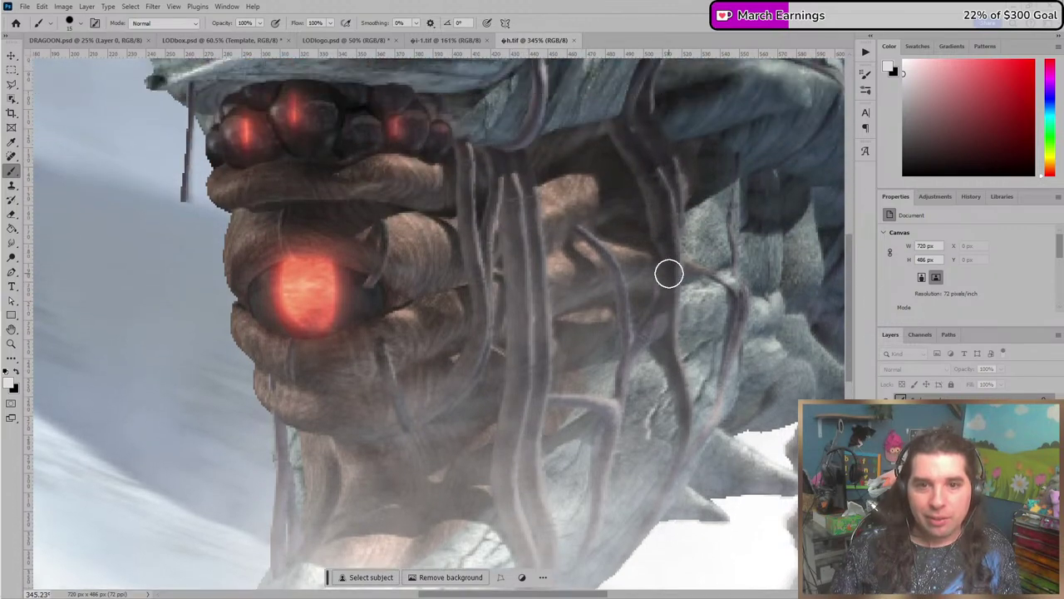
{"action": "scroll", "coordinate": [668, 258], "scroll_direction": "up", "scroll_amount": 2}
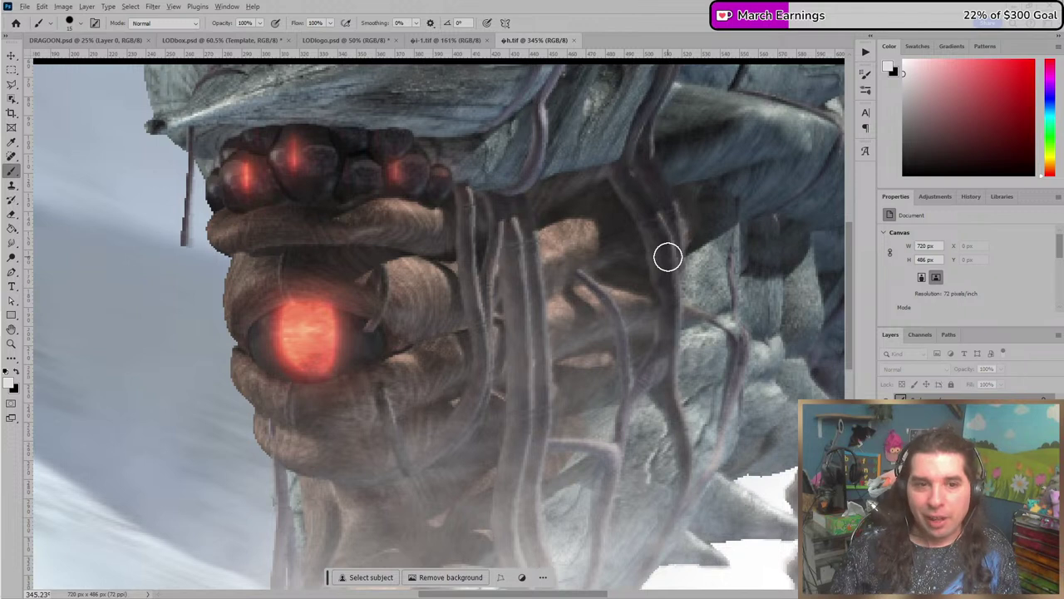
{"action": "scroll", "coordinate": [249, 258], "scroll_direction": "up", "scroll_amount": 2}
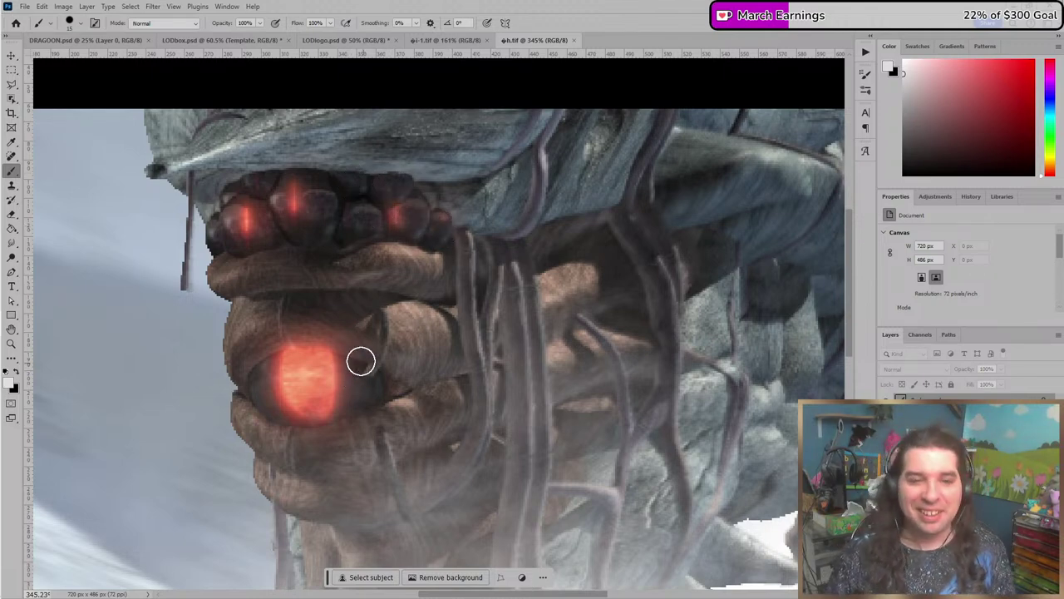
{"action": "scroll", "coordinate": [361, 361], "scroll_direction": "down", "scroll_amount": 3}
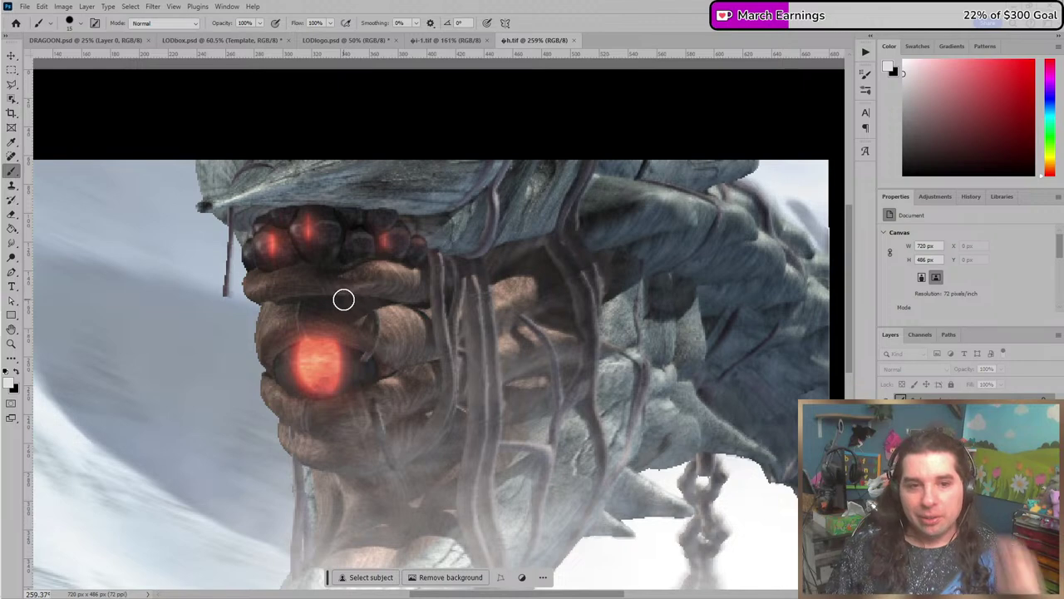
Open �i-1.tif, K.tif, L.tif, M.tif and bg-722.tif from the Unsorted folder in Photoshop as separate documents.
{"action": "scroll", "coordinate": [465, 294], "scroll_direction": "down", "scroll_amount": 5}
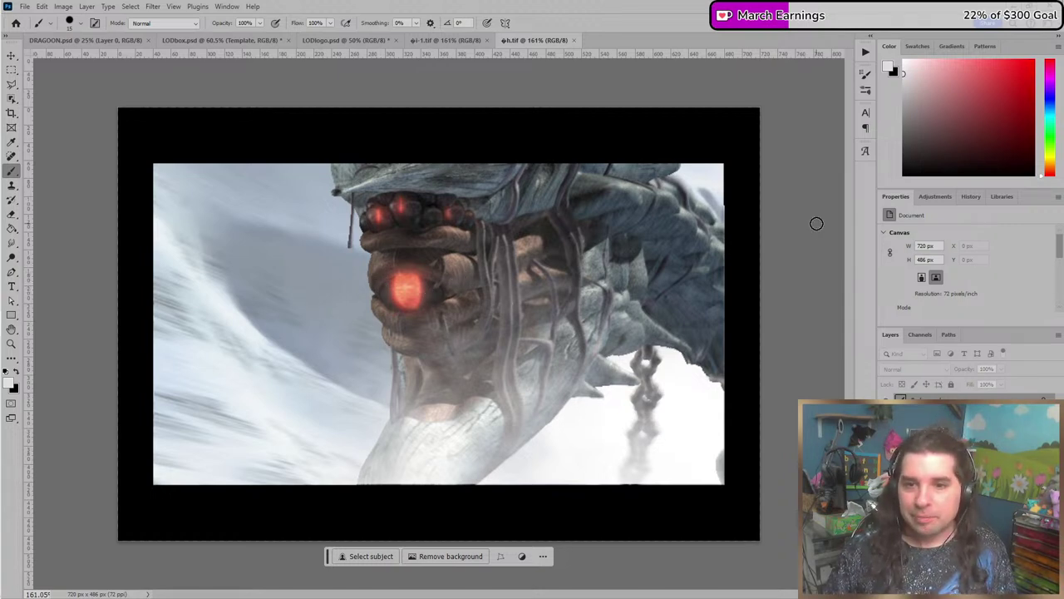
{"action": "key", "text": "alt+Tab"}
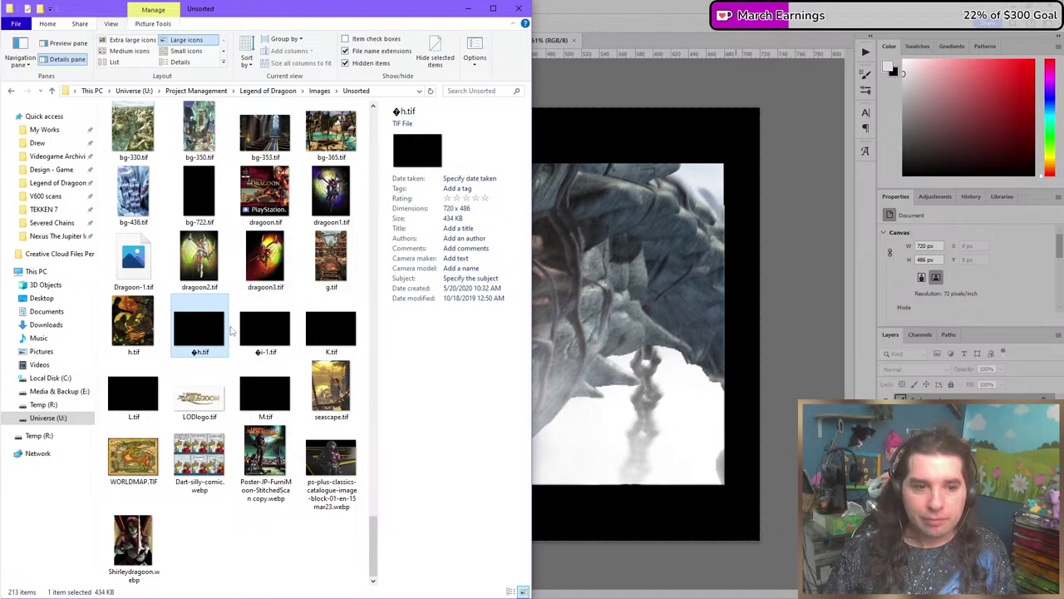
{"action": "left_click", "coordinate": [281, 332]}
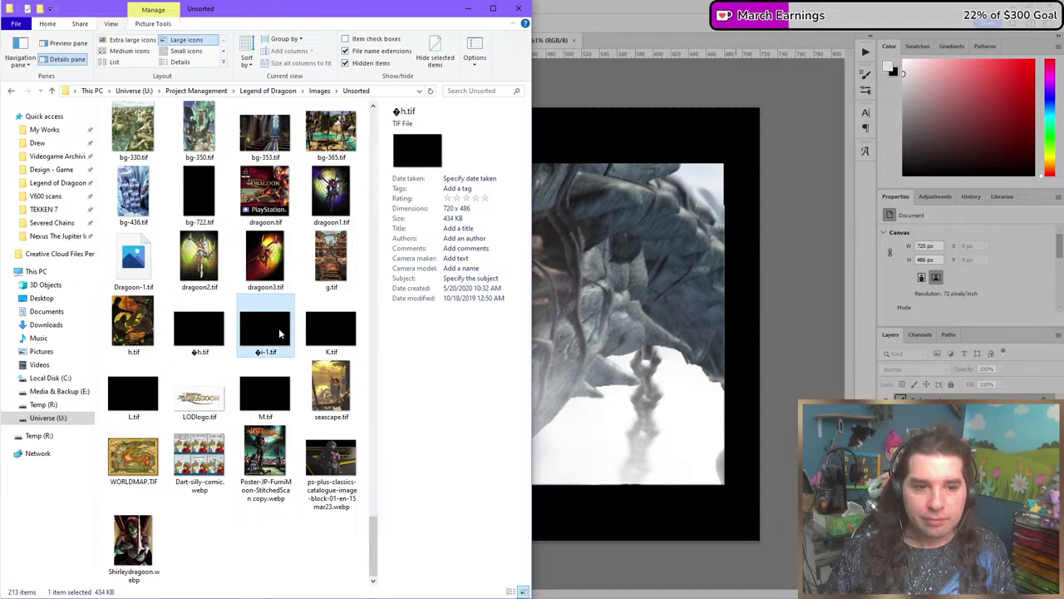
{"action": "left_click", "coordinate": [133, 391], "text": "shift"}
{"action": "left_click", "coordinate": [265, 403], "text": "ctrl"}
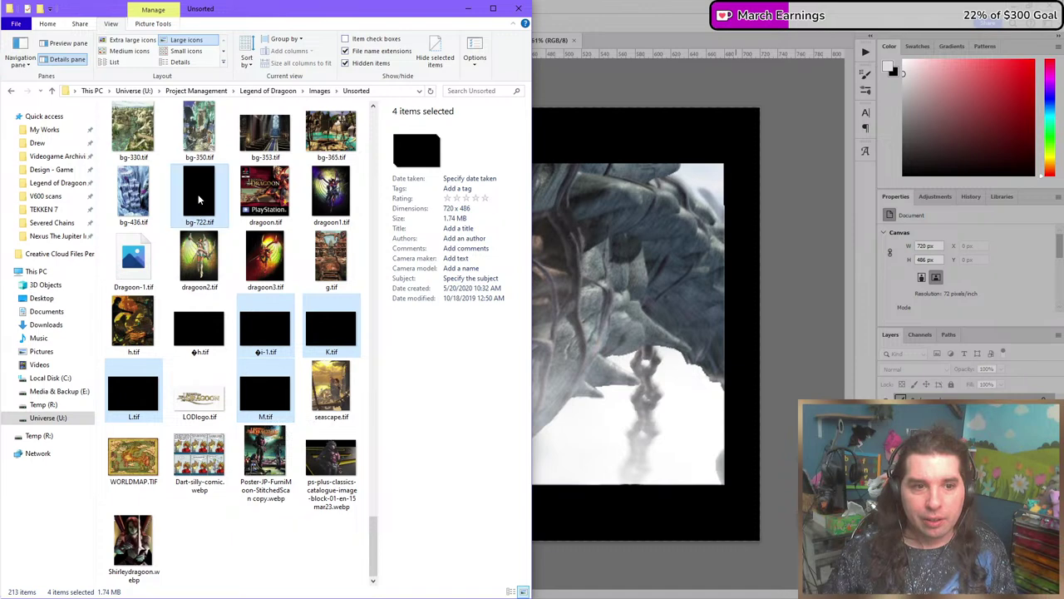
{"action": "left_click", "coordinate": [201, 213], "text": "ctrl"}
{"action": "left_click_drag", "start_coordinate": [203, 211], "coordinate": [625, 50]}
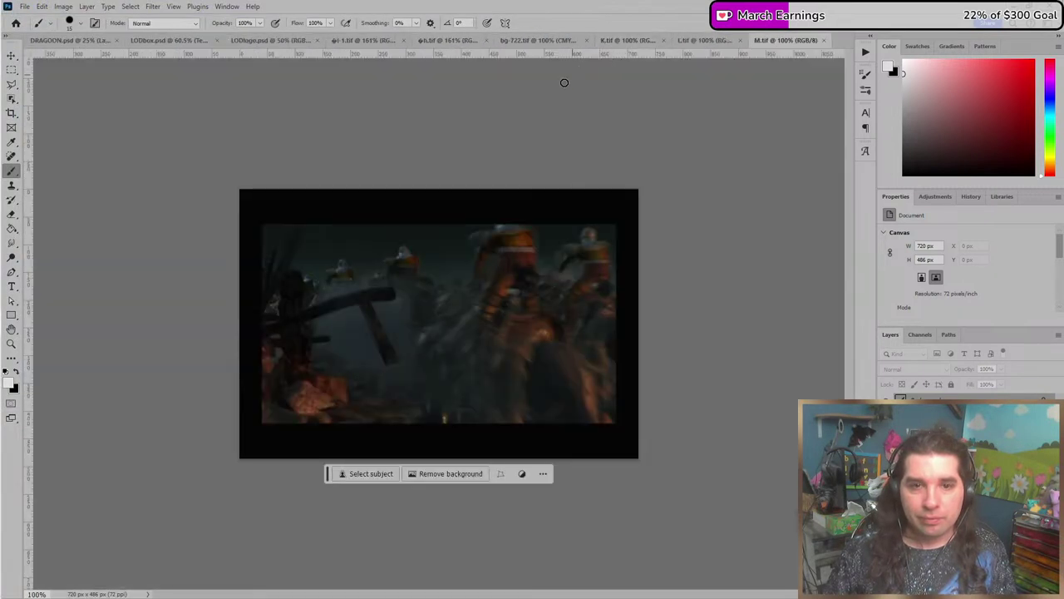
Inspect M.tif and L.tif at a larger size, closing each document after viewing it.
{"action": "scroll", "coordinate": [445, 259], "scroll_direction": "up", "scroll_amount": 3}
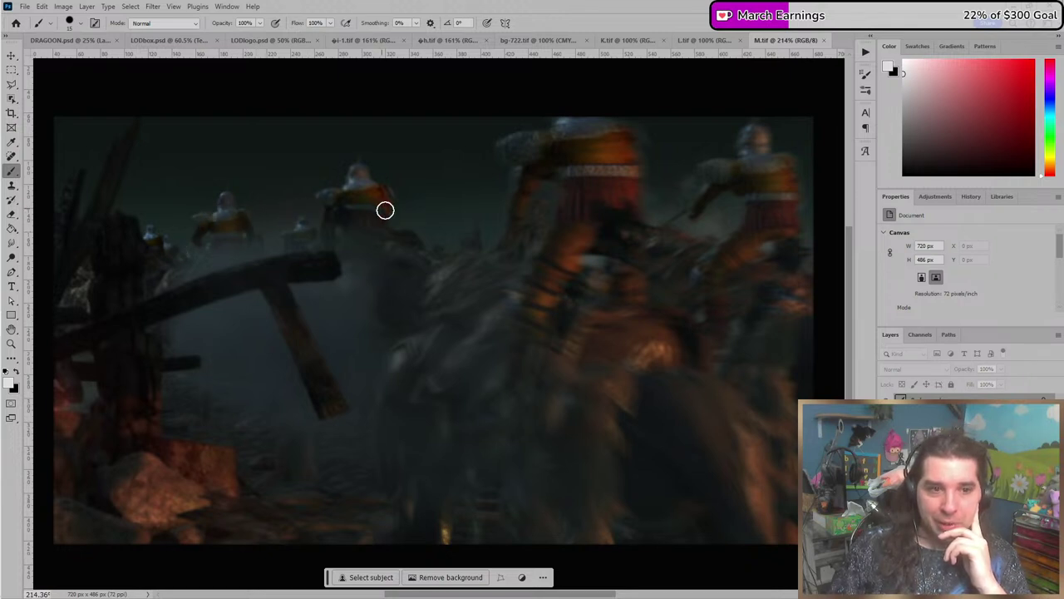
{"action": "left_click", "coordinate": [822, 40]}
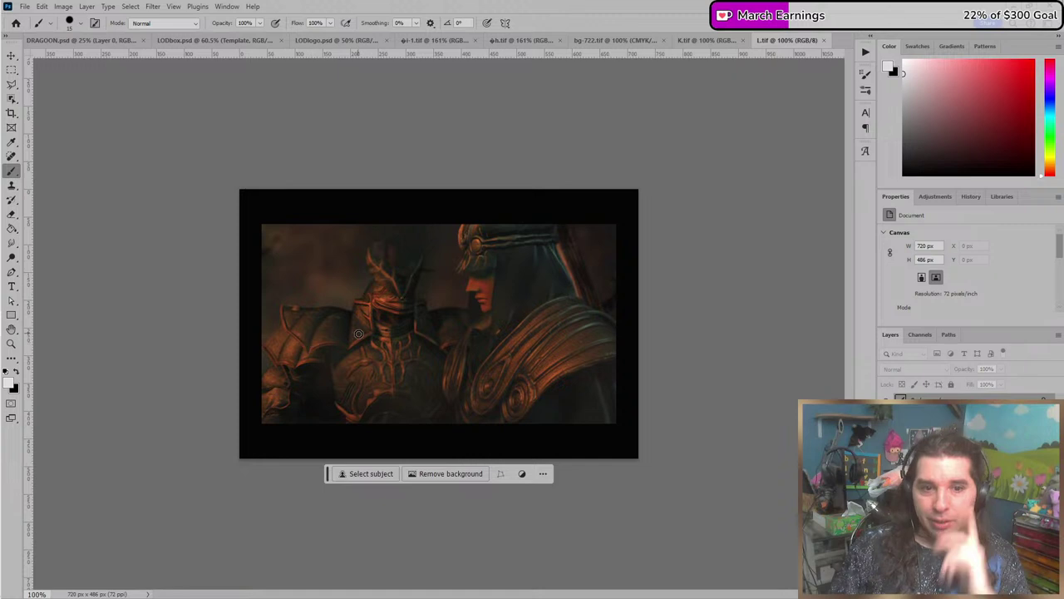
{"action": "scroll", "coordinate": [358, 333], "scroll_direction": "up", "scroll_amount": 5}
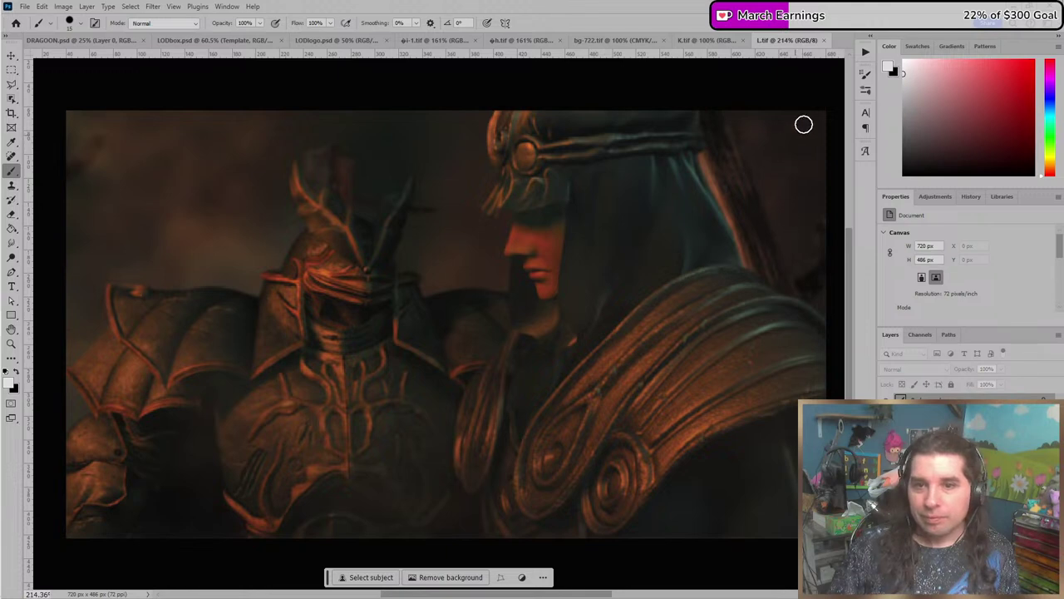
{"action": "left_click", "coordinate": [824, 40]}
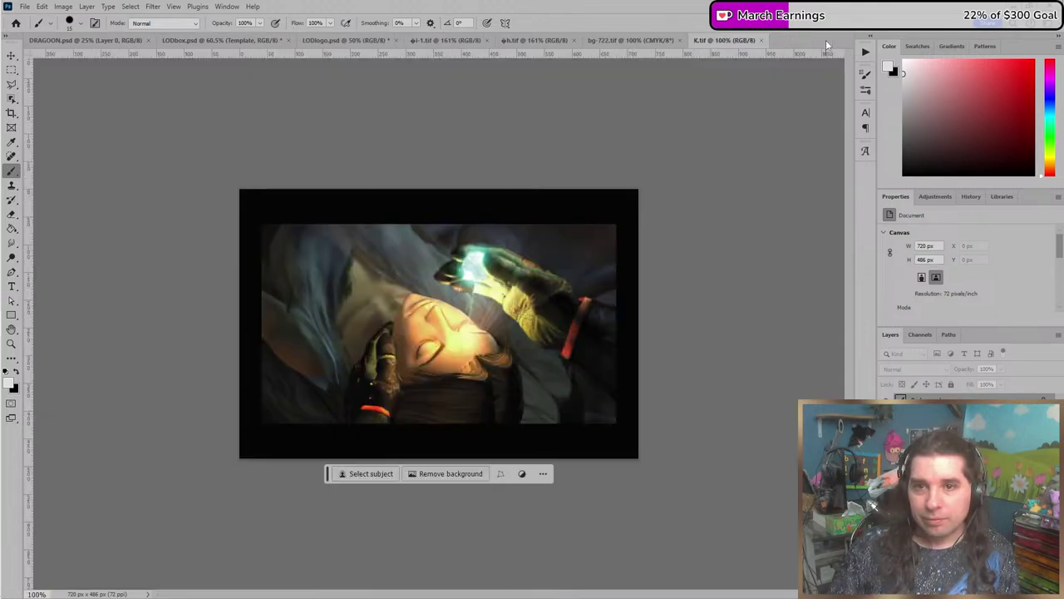
Place a horizontal guide exactly along the upper edge of the picture inside K.tif's black border.
{"action": "scroll", "coordinate": [363, 378], "scroll_direction": "up", "scroll_amount": 2}
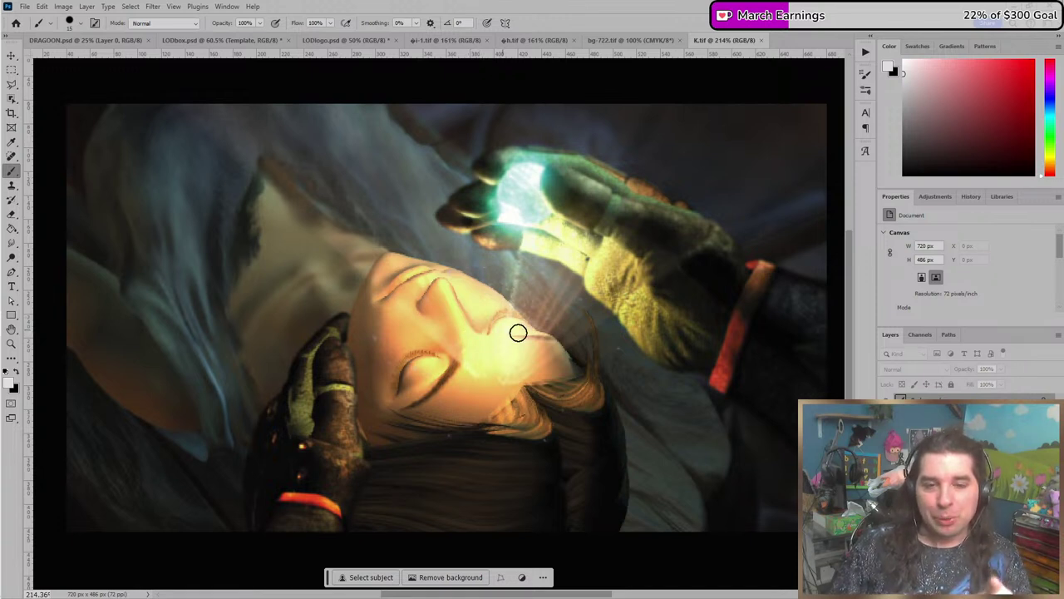
{"action": "scroll", "coordinate": [552, 328], "scroll_direction": "down", "scroll_amount": 1}
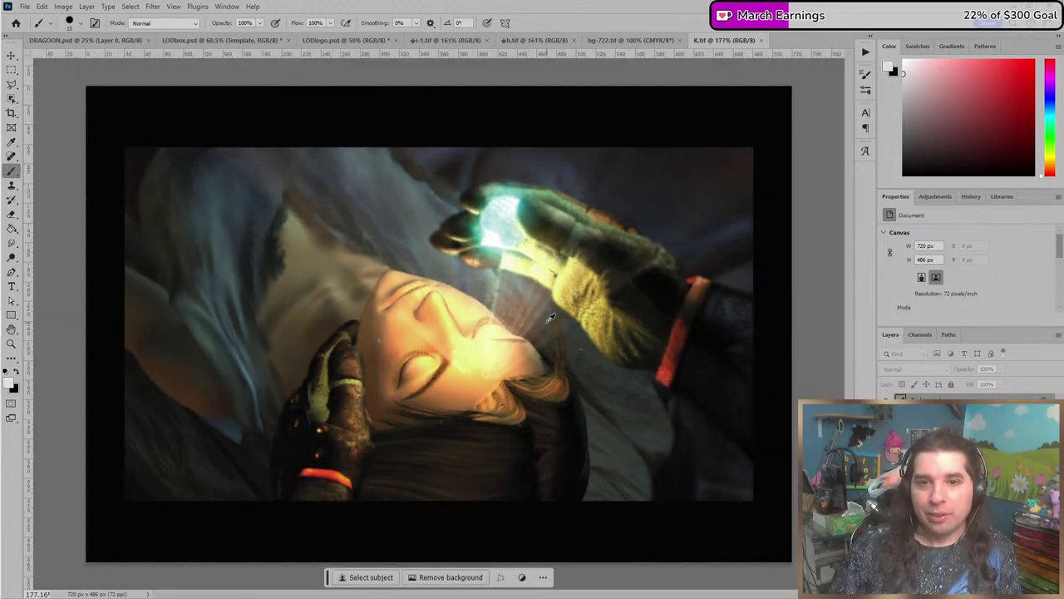
{"action": "left_click", "coordinate": [12, 71]}
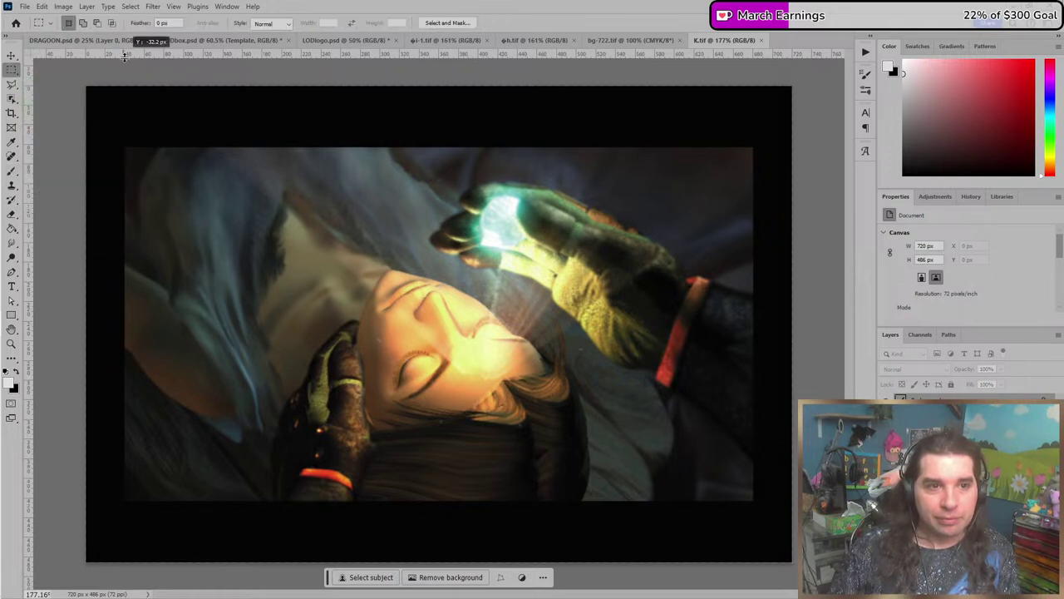
{"action": "left_click_drag", "start_coordinate": [154, 54], "coordinate": [233, 149]}
{"action": "scroll", "coordinate": [250, 145], "scroll_direction": "up", "scroll_amount": 5}
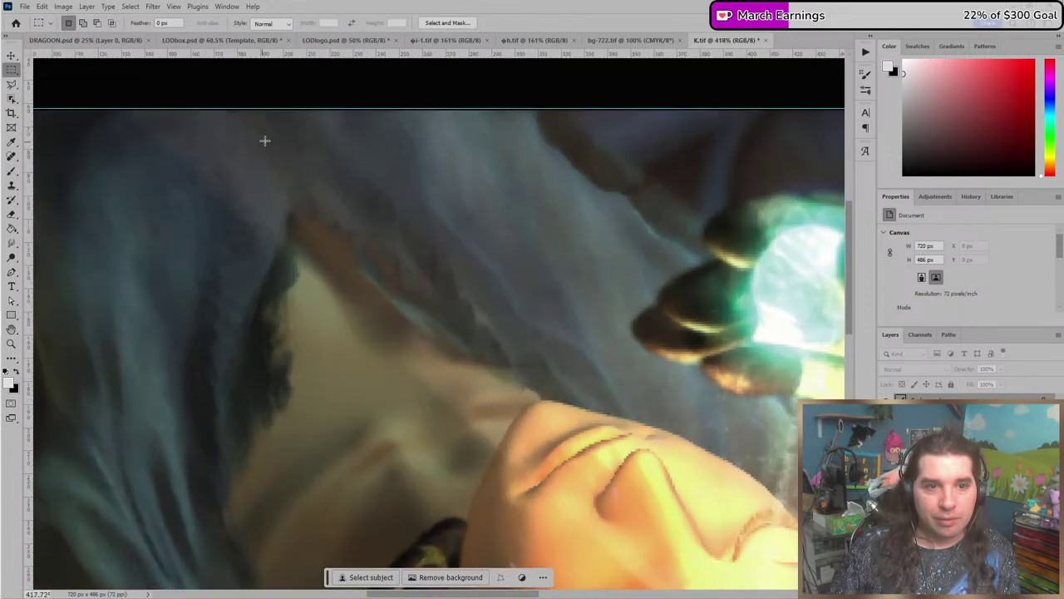
{"action": "key", "text": "v"}
{"action": "left_click_drag", "start_coordinate": [386, 89], "coordinate": [387, 90]}
{"action": "scroll", "coordinate": [233, 185], "scroll_direction": "down", "scroll_amount": 5}
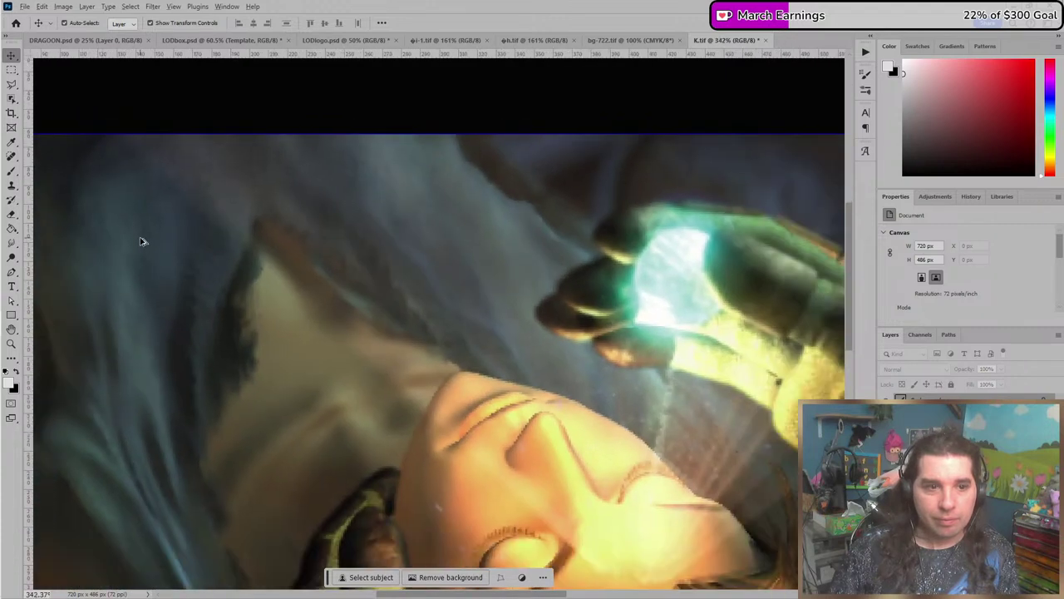
Place a vertical guide where the picture in K.tif meets the left black border.
{"action": "scroll", "coordinate": [121, 265], "scroll_direction": "up", "scroll_amount": 6}
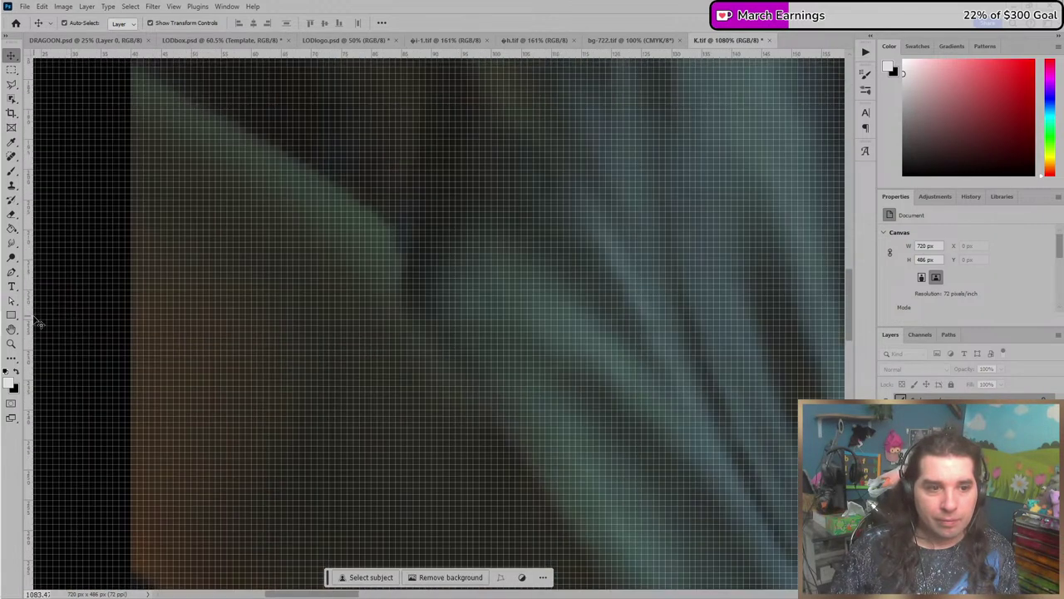
{"action": "left_click_drag", "start_coordinate": [30, 322], "coordinate": [129, 315]}
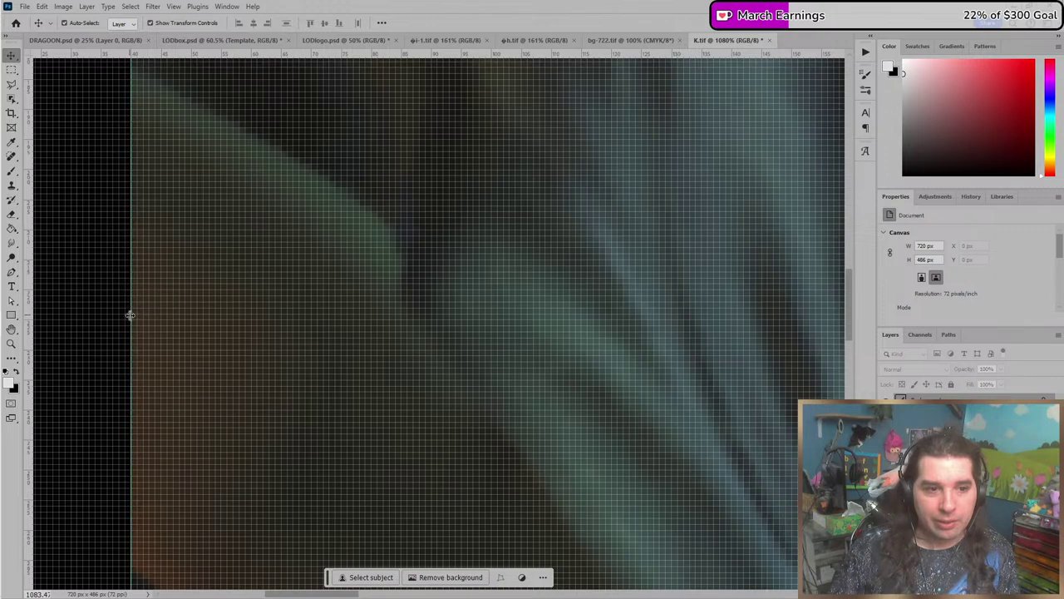
{"action": "scroll", "coordinate": [129, 316], "scroll_direction": "down", "scroll_amount": 7}
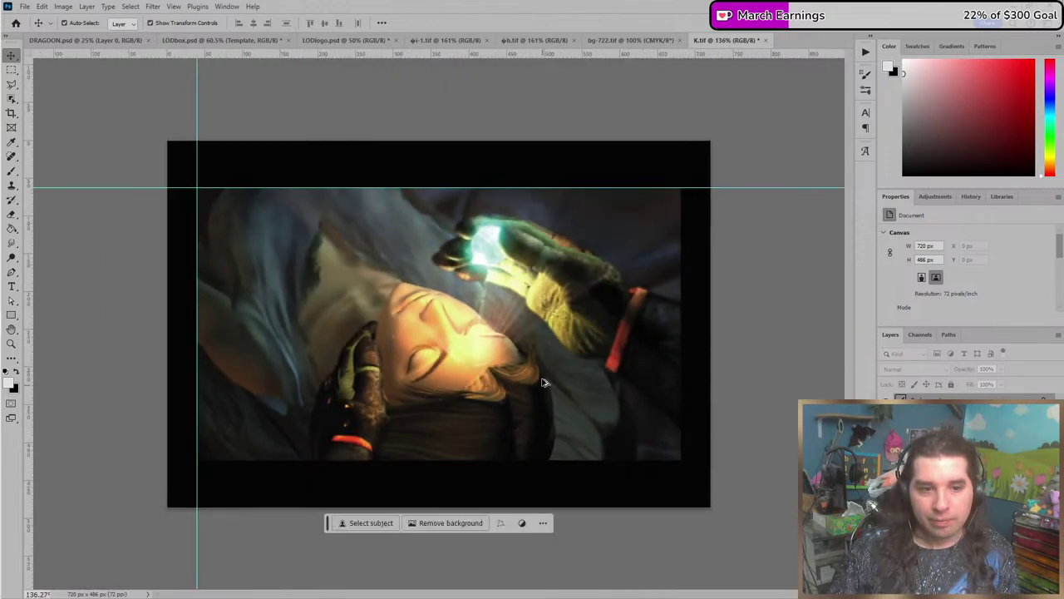
Place guides along the picture's right and lower edges in K.tif, aligning them precisely with the black border.
{"action": "left_click_drag", "start_coordinate": [29, 432], "coordinate": [694, 396]}
{"action": "scroll", "coordinate": [740, 509], "scroll_direction": "up", "scroll_amount": 3}
{"action": "scroll", "coordinate": [740, 509], "scroll_direction": "up", "scroll_amount": 5}
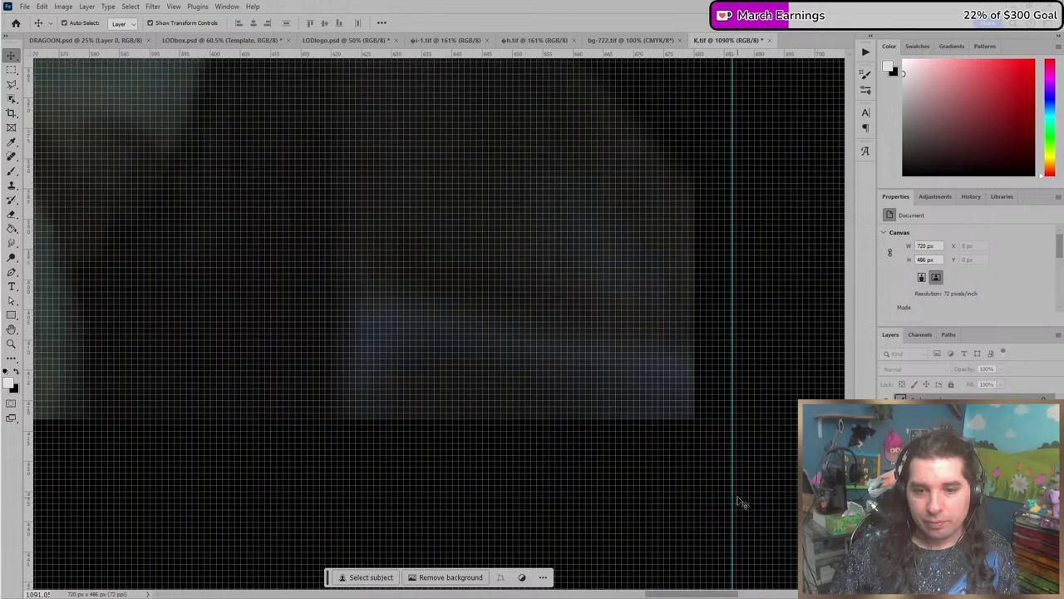
{"action": "left_click_drag", "start_coordinate": [736, 499], "coordinate": [693, 485]}
{"action": "left_click_drag", "start_coordinate": [635, 53], "coordinate": [606, 417]}
{"action": "scroll", "coordinate": [590, 382], "scroll_direction": "down", "scroll_amount": 10}
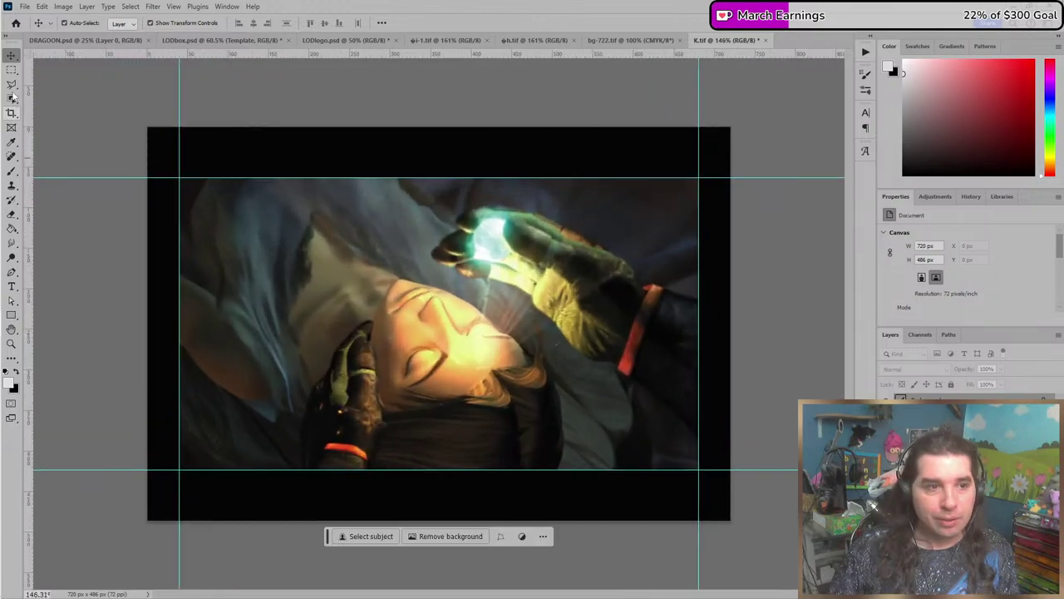
Select the 640 × 360 px picture area enclosed by the guides in K.tif and copy it to a new layer.
{"action": "left_click", "coordinate": [11, 70]}
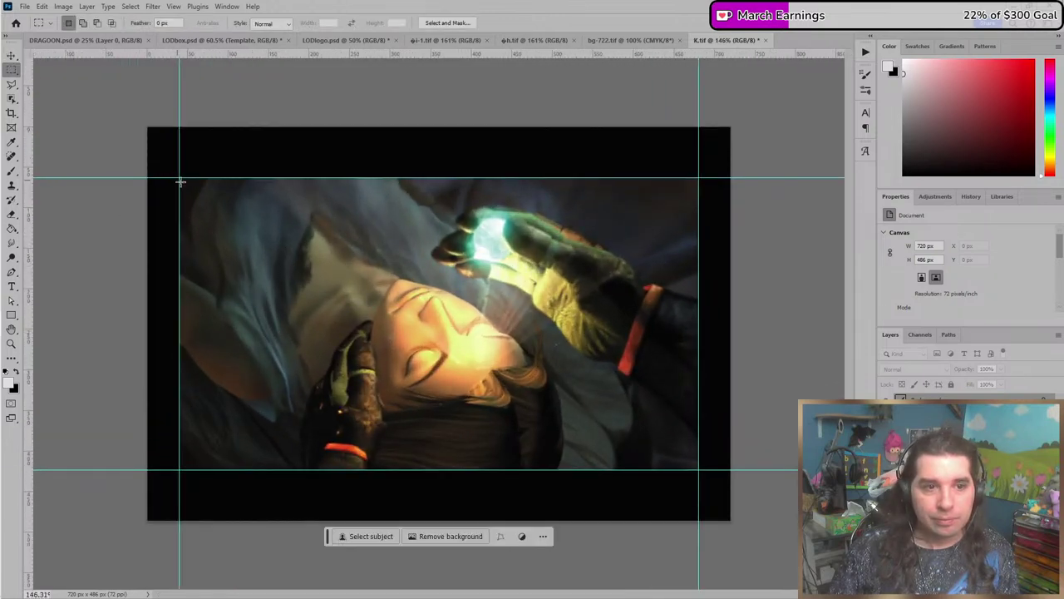
{"action": "left_click_drag", "start_coordinate": [179, 177], "coordinate": [698, 470]}
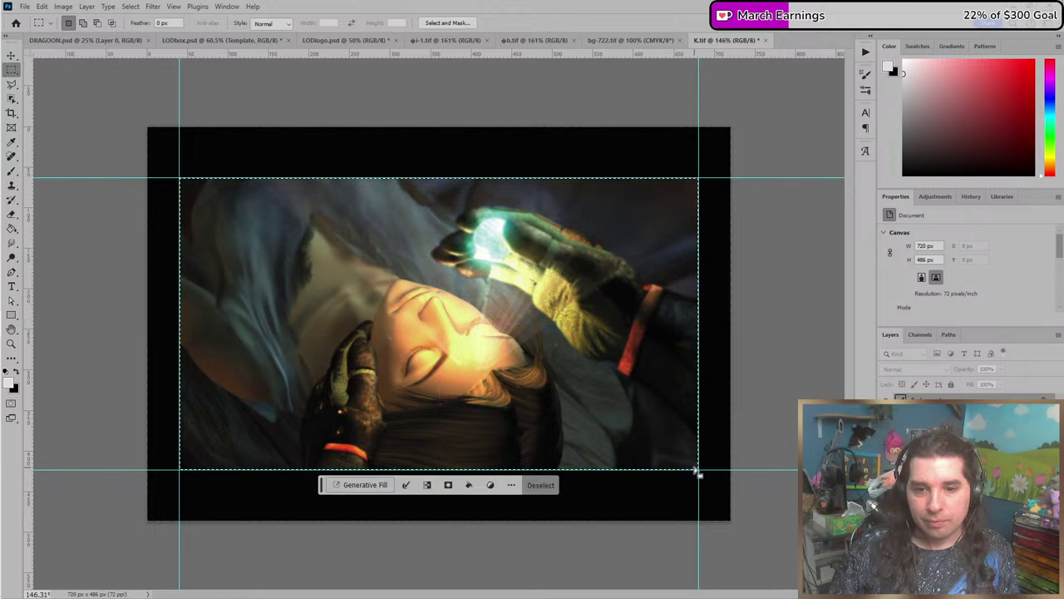
{"action": "key", "text": "ctrl+j"}
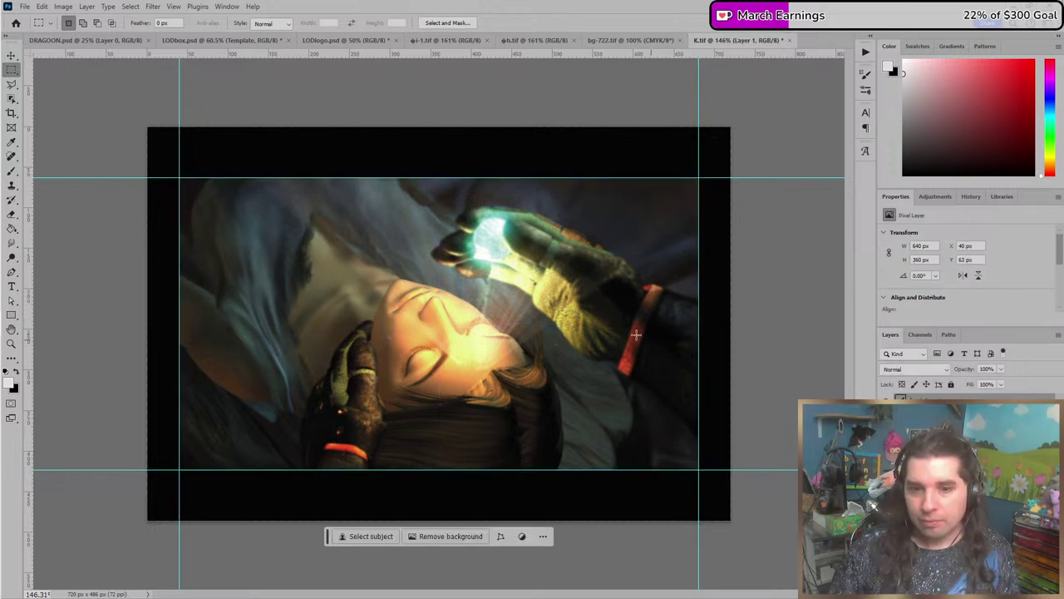
Move the copied picture layer to the canvas's upper-left corner at X 0 px, Y 0 px and hide the guides.
{"action": "key", "text": "v"}
{"action": "mouse_move", "coordinate": [456, 318]}
{"action": "left_mouse_down"}
{"action": "mouse_move", "coordinate": [458, 280]}
{"action": "mouse_move", "coordinate": [468, 280]}
{"action": "mouse_move", "coordinate": [447, 300]}
{"action": "left_mouse_up"}
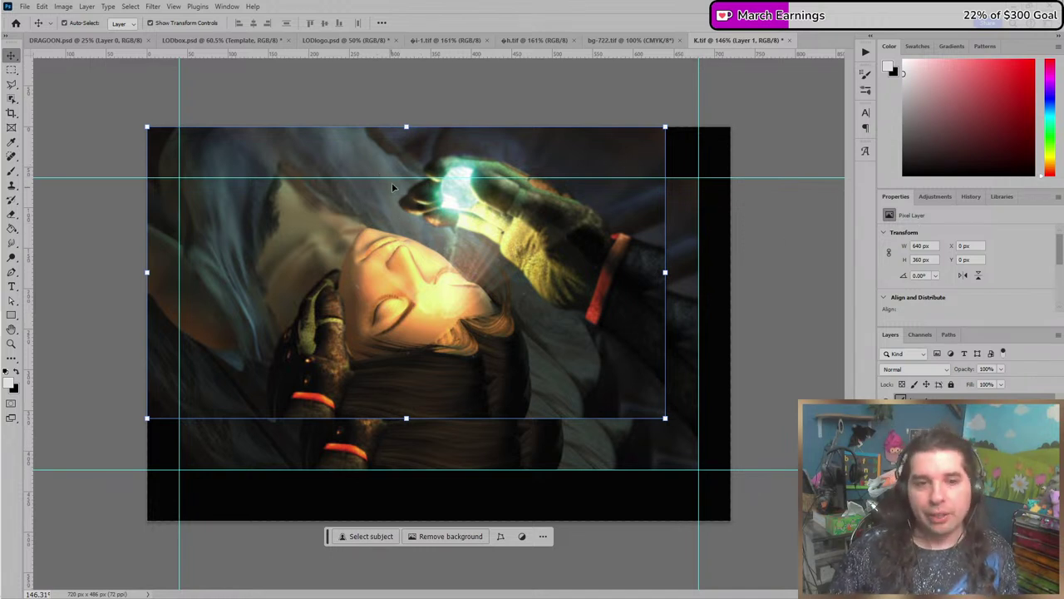
{"action": "scroll", "coordinate": [282, 217], "scroll_direction": "up", "scroll_amount": 2}
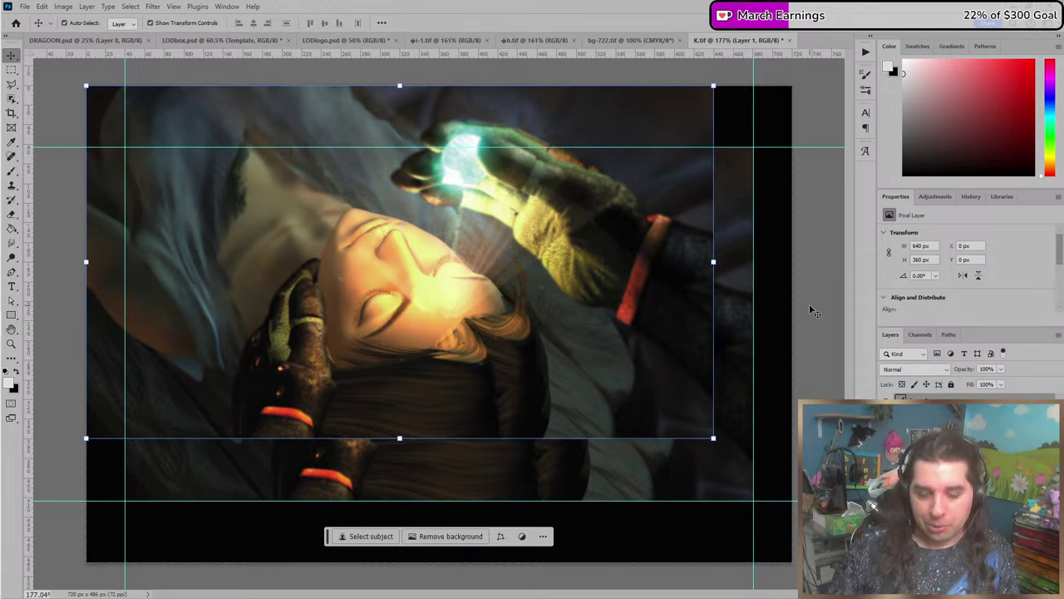
{"action": "key", "text": "ctrl+semicolon"}
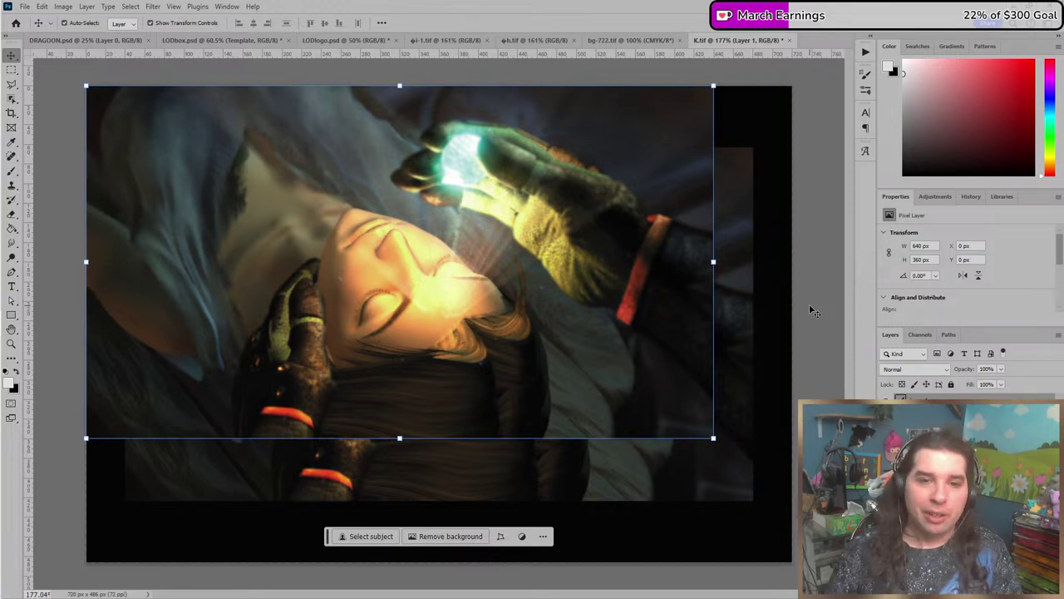
{"action": "key", "text": "alt+Tab"}
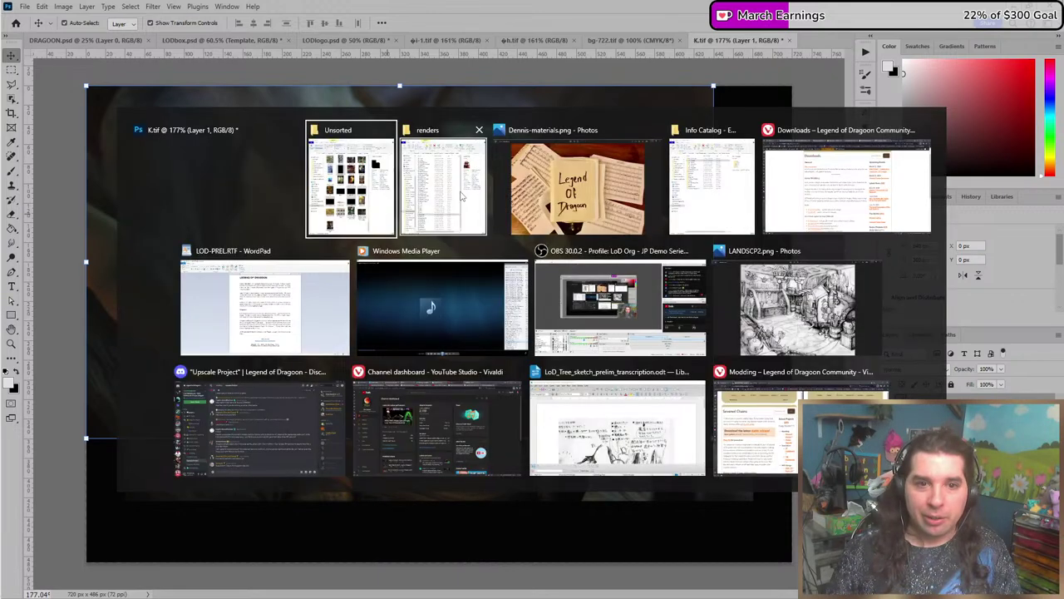
{"action": "key", "text": "Escape"}
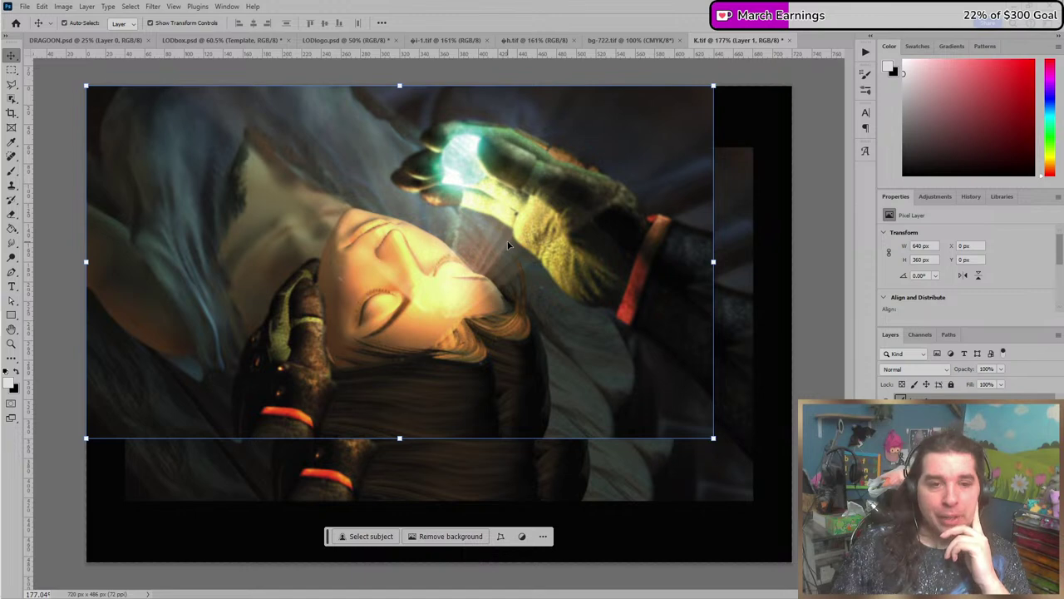
Look through the open bg-722.tif, �h.tif and �i-1.tif pictures for comparison.
{"action": "left_click", "coordinate": [639, 41]}
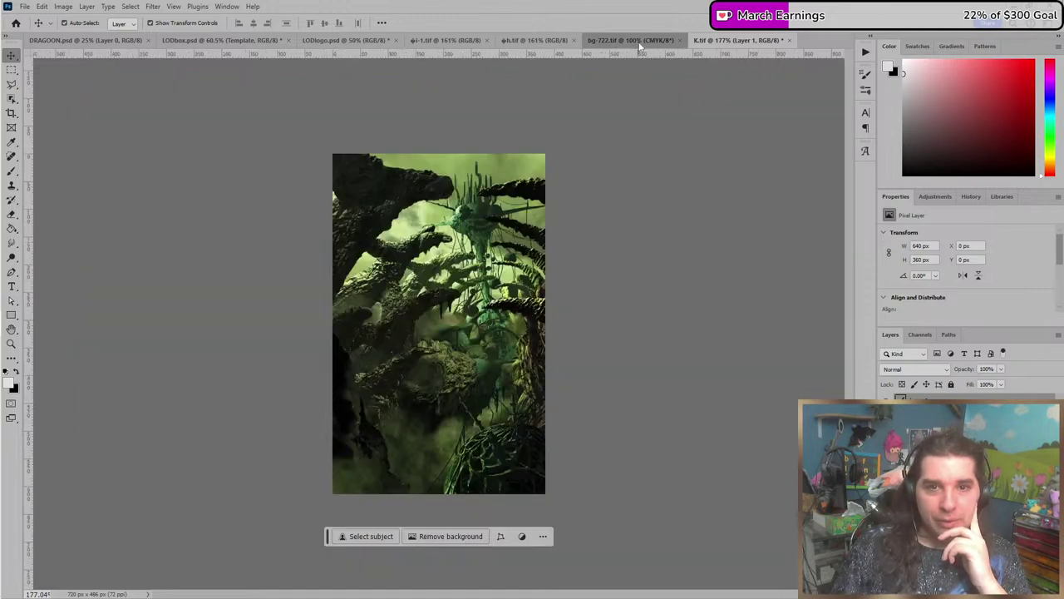
{"action": "left_click", "coordinate": [534, 40]}
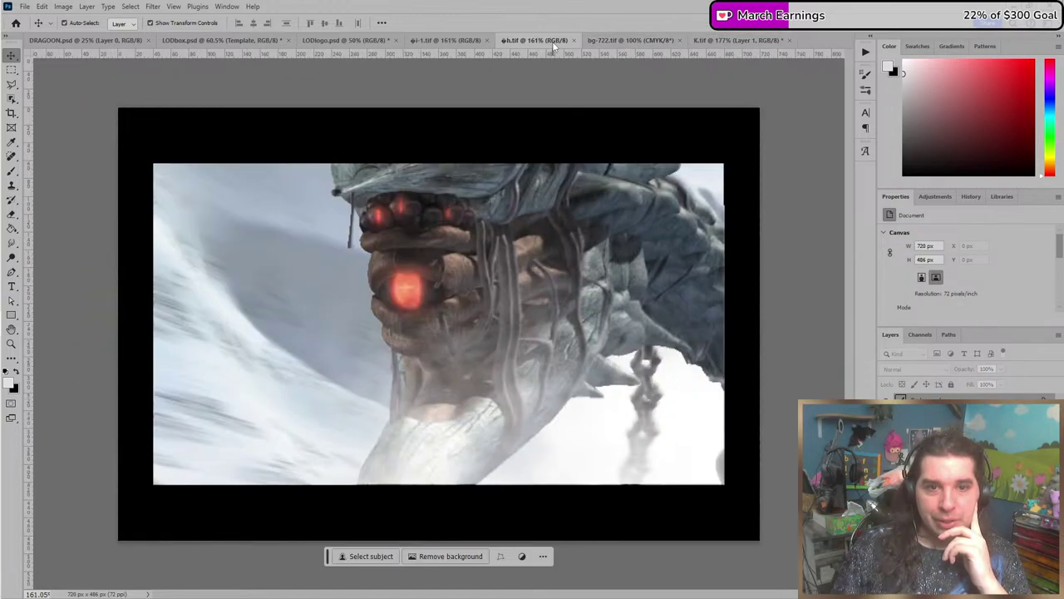
{"action": "left_click", "coordinate": [448, 40]}
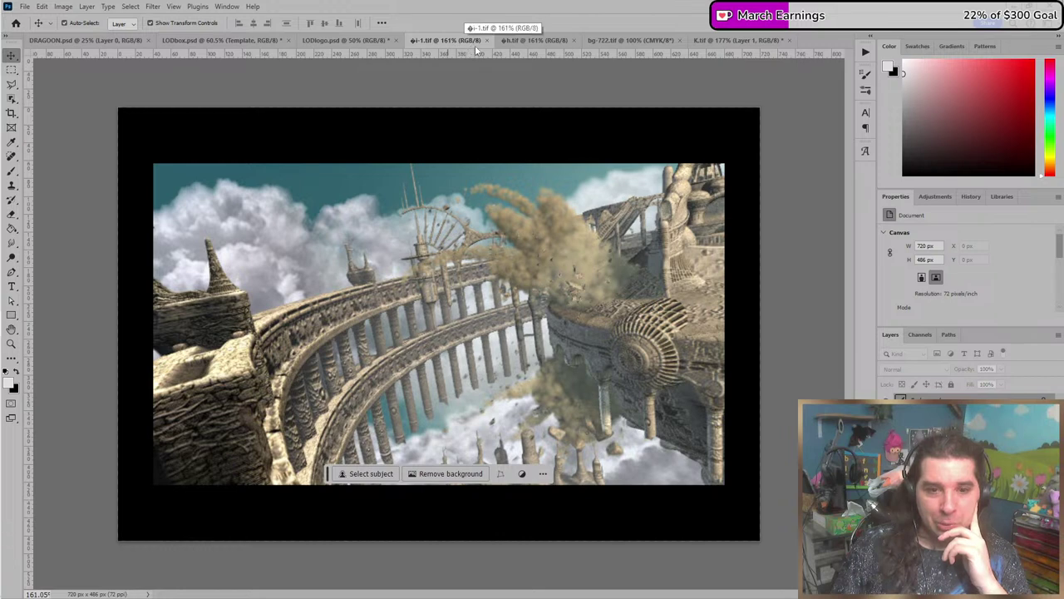
{"action": "left_click", "coordinate": [547, 41]}
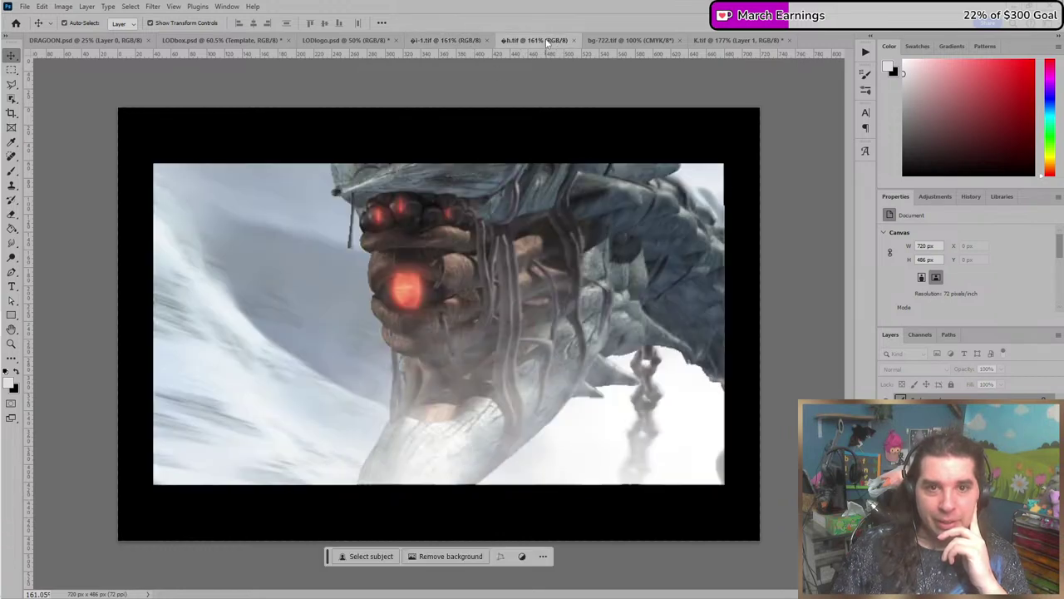
Examine the green bone-like landscape in bg-722.tif at a larger size.
{"action": "left_click", "coordinate": [627, 41]}
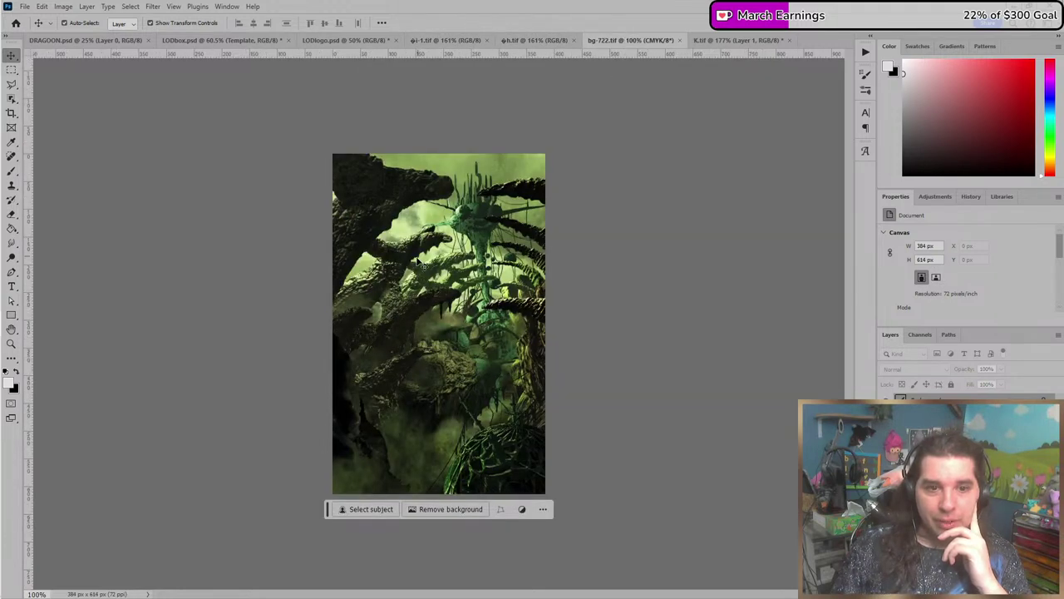
{"action": "scroll", "coordinate": [420, 260], "scroll_direction": "up", "scroll_amount": 5}
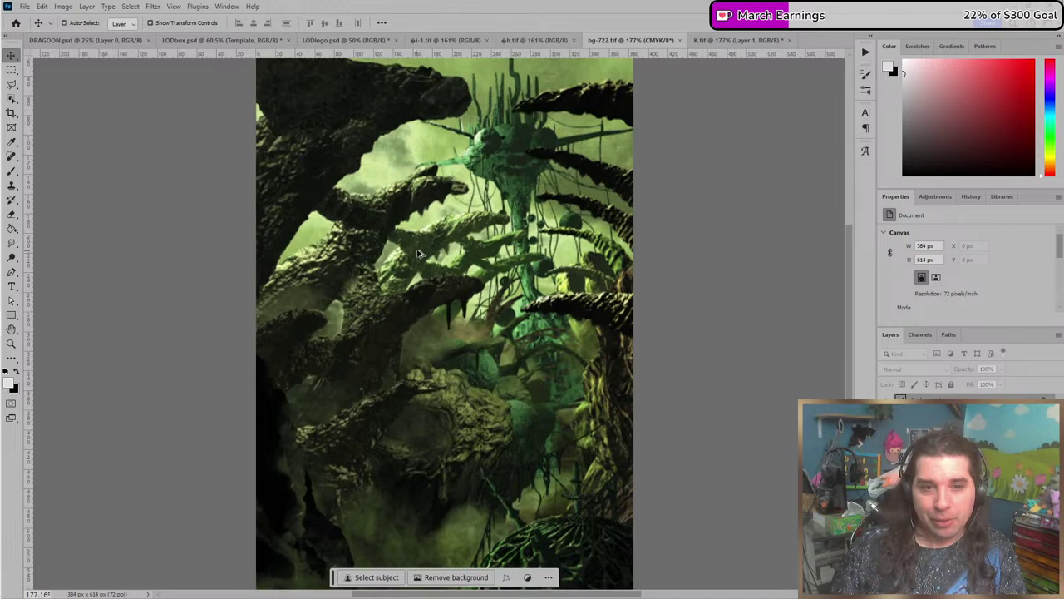
{"action": "scroll", "coordinate": [451, 250], "scroll_direction": "down", "scroll_amount": 2}
{"action": "scroll", "coordinate": [453, 266], "scroll_direction": "up", "scroll_amount": 2}
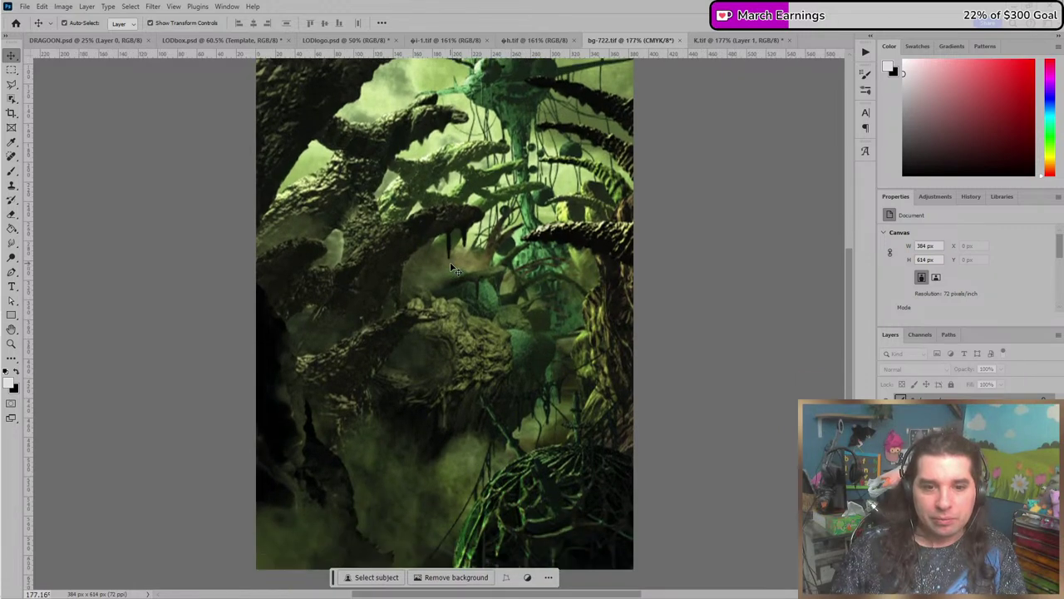
{"action": "scroll", "coordinate": [453, 261], "scroll_direction": "down", "scroll_amount": 2}
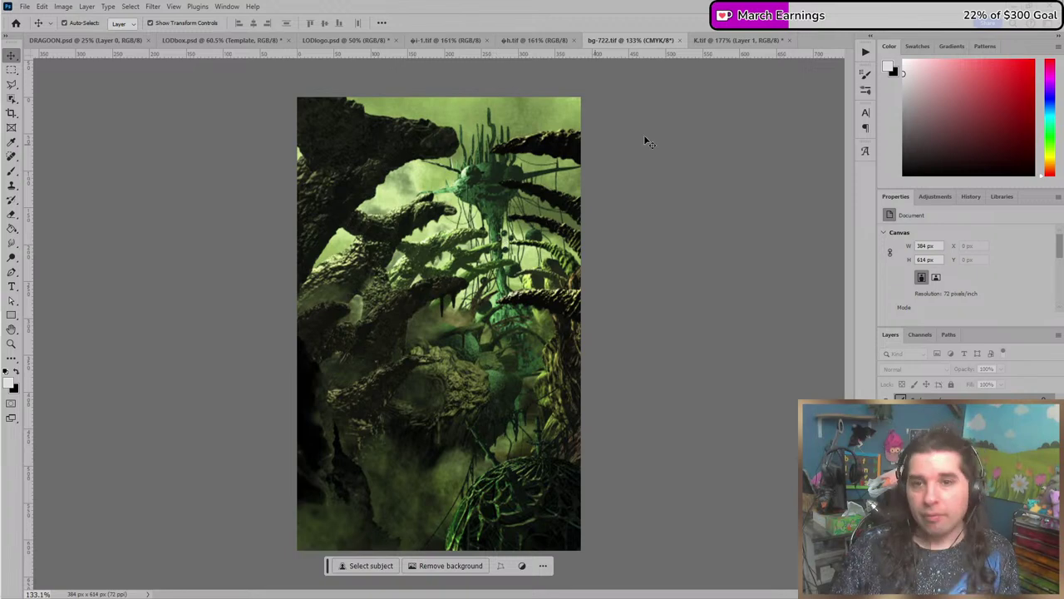
Switch to the Unsorted folder in File Explorer, view Shirleydragoon.webp in the browser and close it again.
{"action": "key", "text": "alt+Tab"}
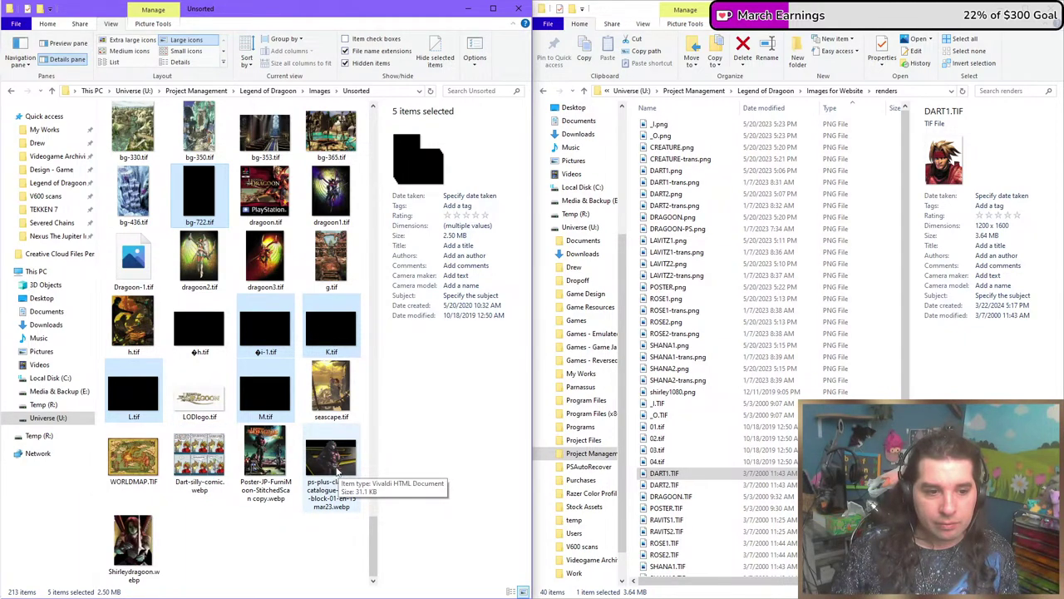
{"action": "double_click", "coordinate": [133, 545]}
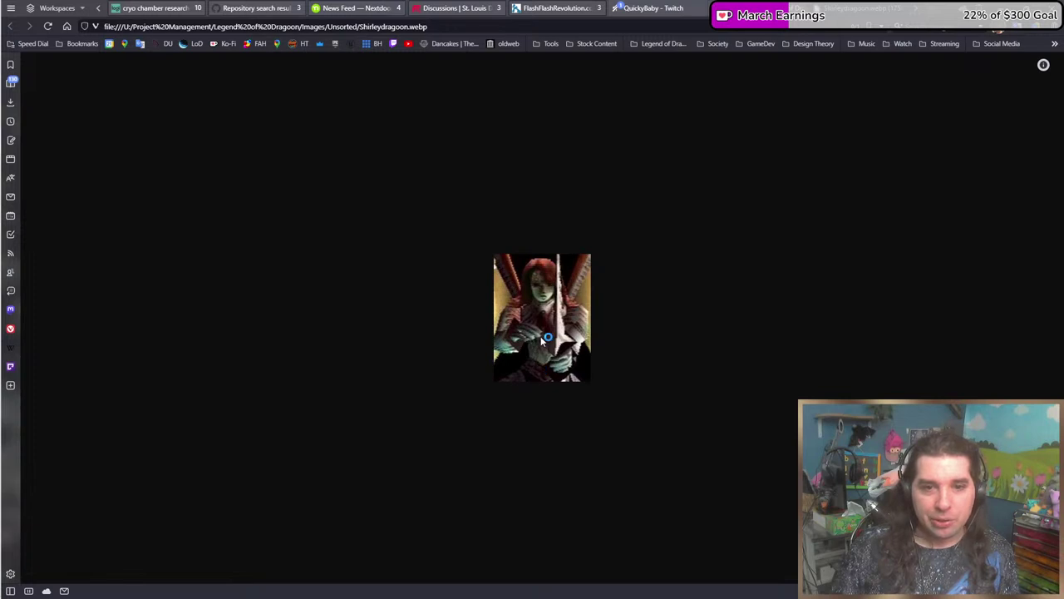
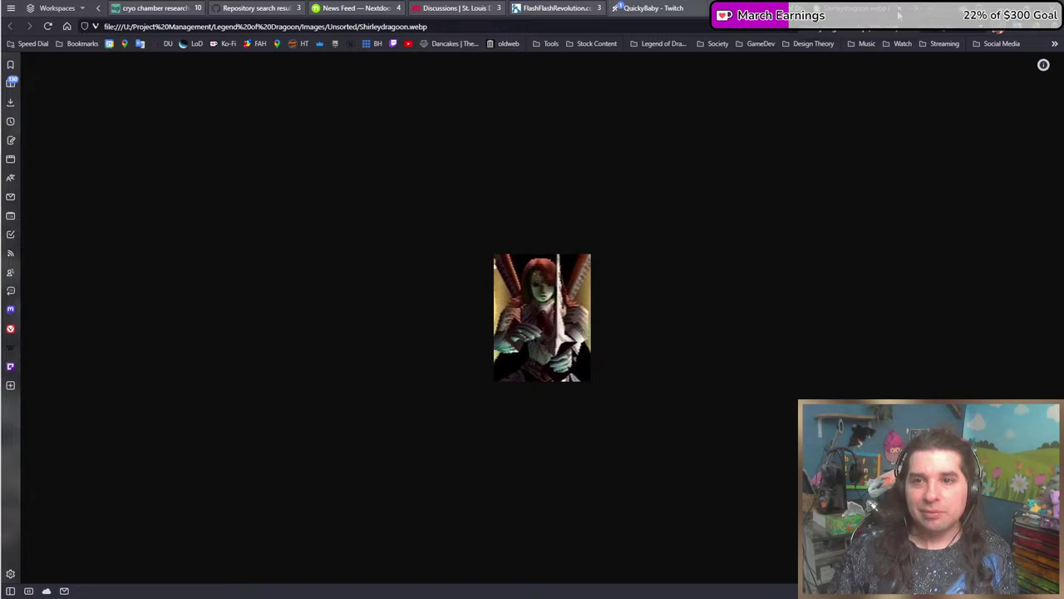
{"action": "key", "text": "ctrl+w"}
{"action": "key", "text": "alt+Tab"}
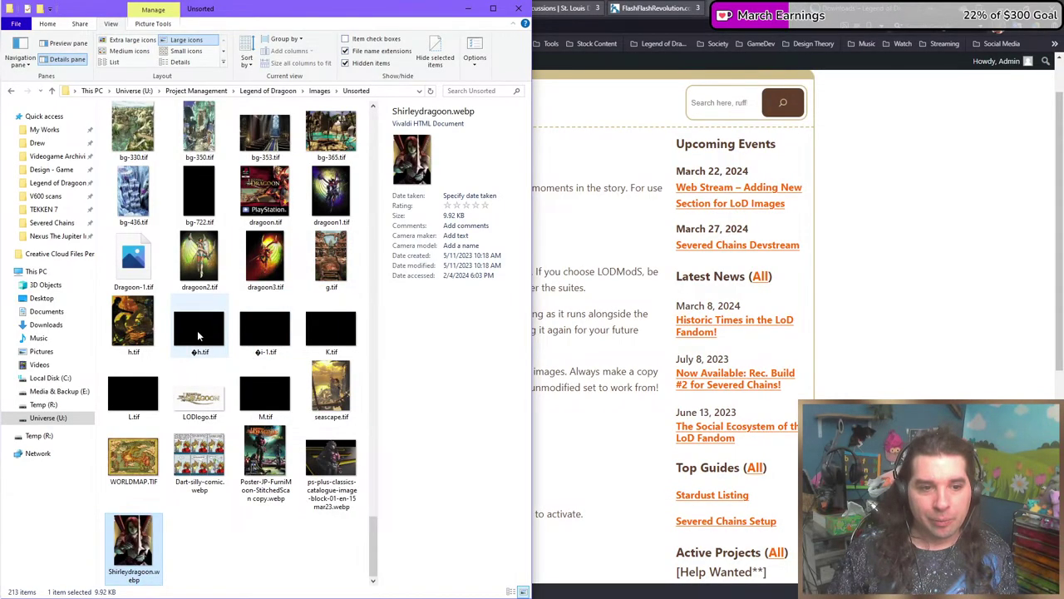
Select the five black-thumbnail files �h.tif, �i-1.tif, K.tif, L.tif and M.tif in the Unsorted folder.
{"action": "left_click", "coordinate": [222, 338]}
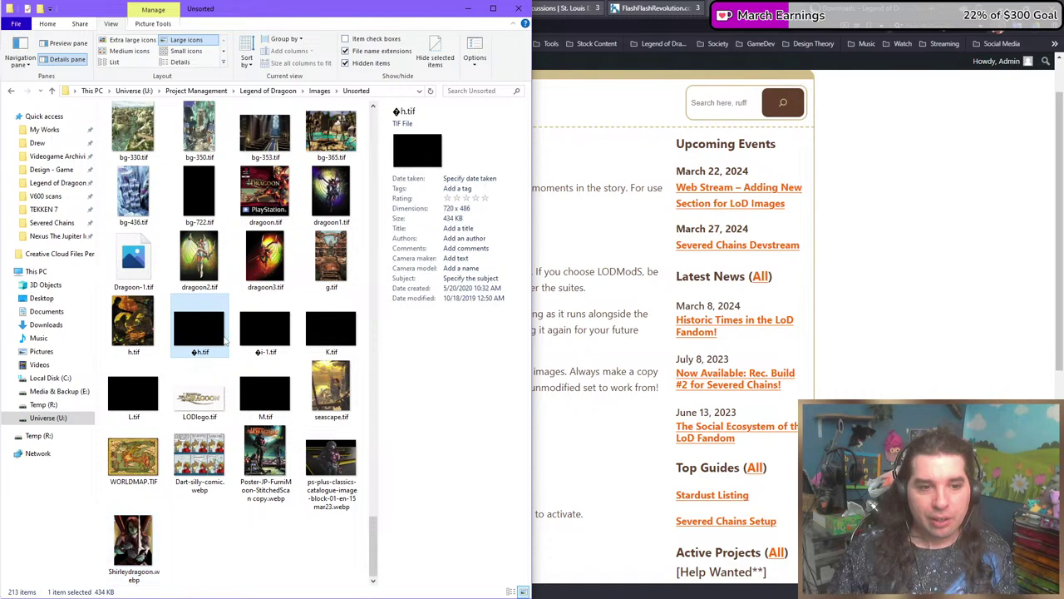
{"action": "left_click", "coordinate": [150, 395], "text": "shift"}
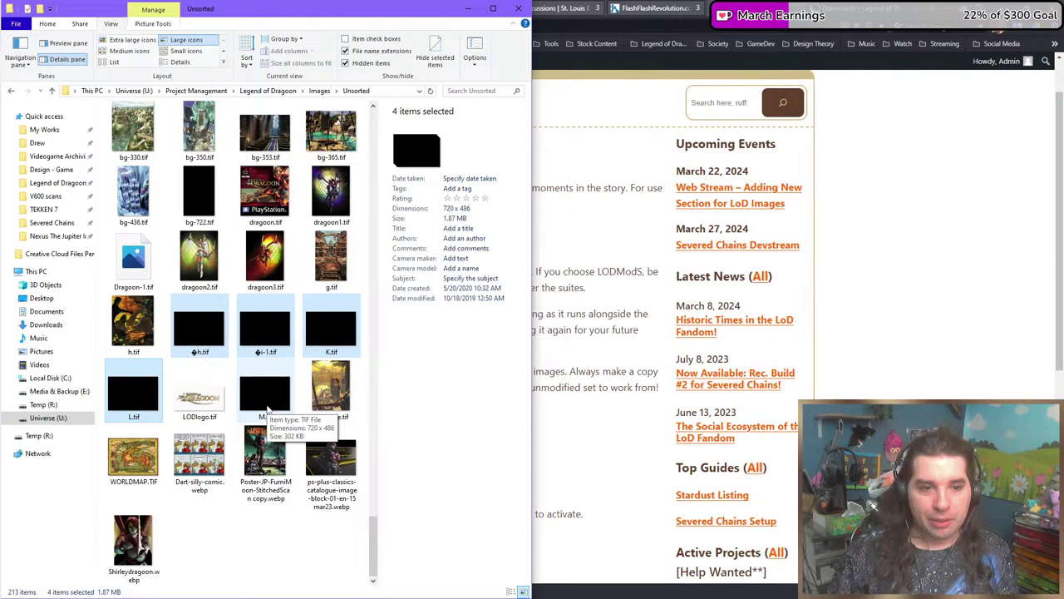
{"action": "left_click", "coordinate": [265, 408], "text": "ctrl"}
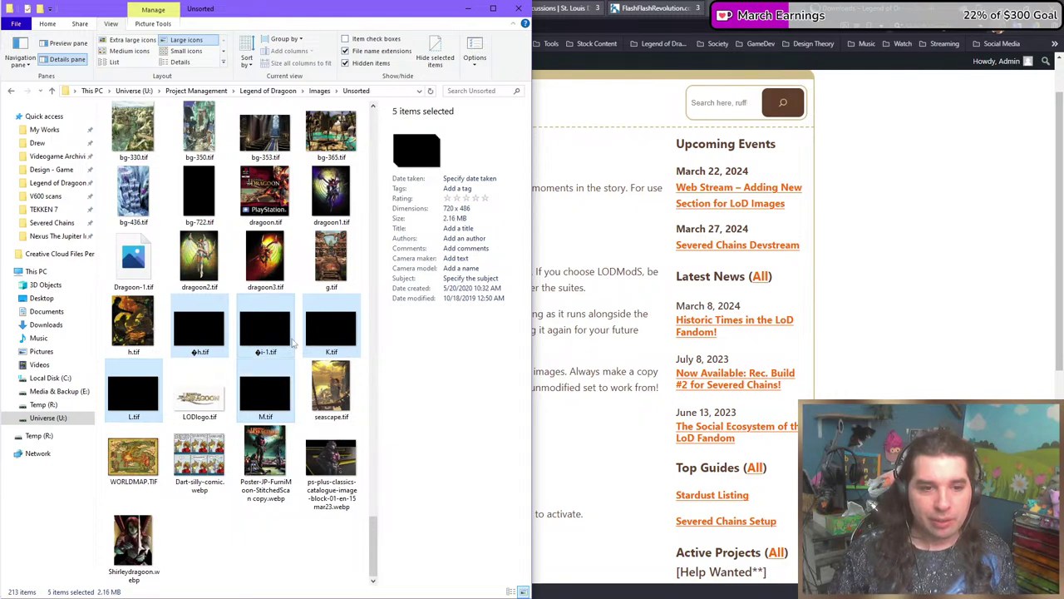
Open seascape.tif from the Unsorted folder in the photo viewer and enlarge the ship's deck below the characters.
{"action": "left_click", "coordinate": [329, 389]}
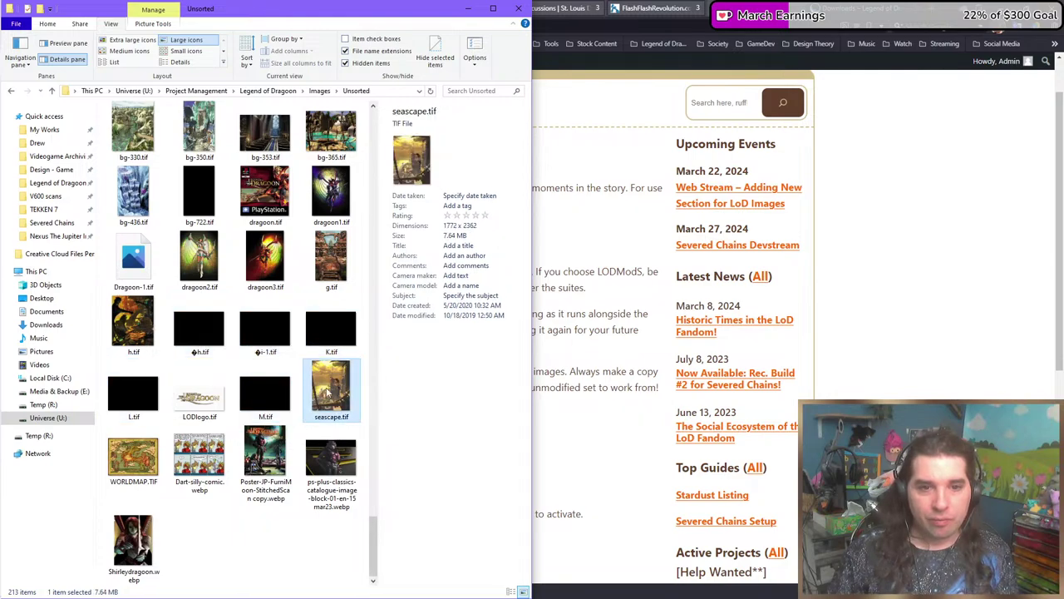
{"action": "double_click", "coordinate": [327, 391]}
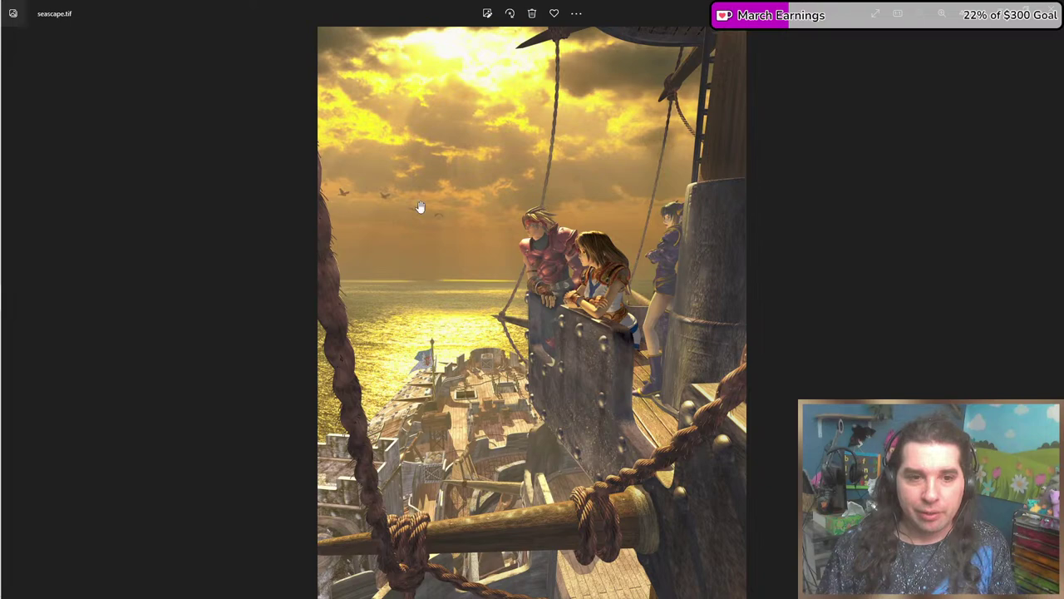
{"action": "scroll", "coordinate": [420, 207], "scroll_direction": "up", "scroll_amount": 5}
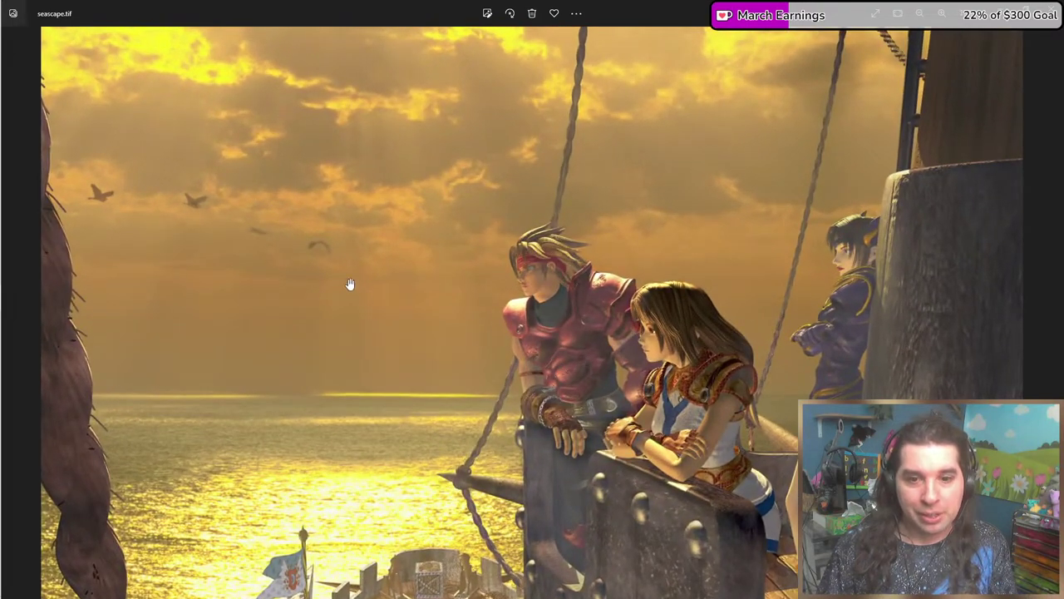
{"action": "scroll", "coordinate": [349, 284], "scroll_direction": "up", "scroll_amount": 5}
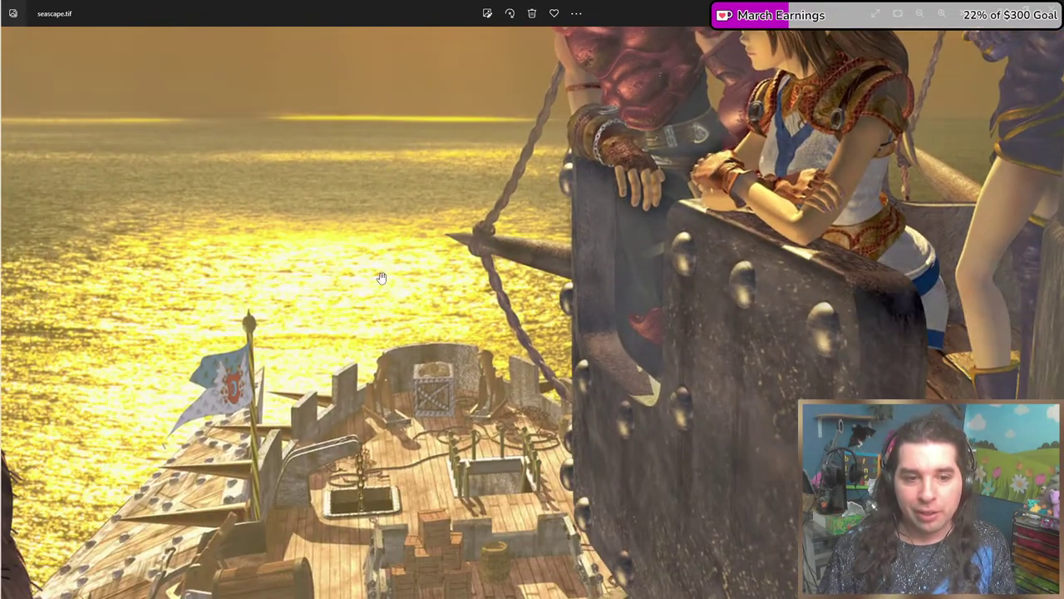
{"action": "scroll", "coordinate": [382, 277], "scroll_direction": "up", "scroll_amount": 5}
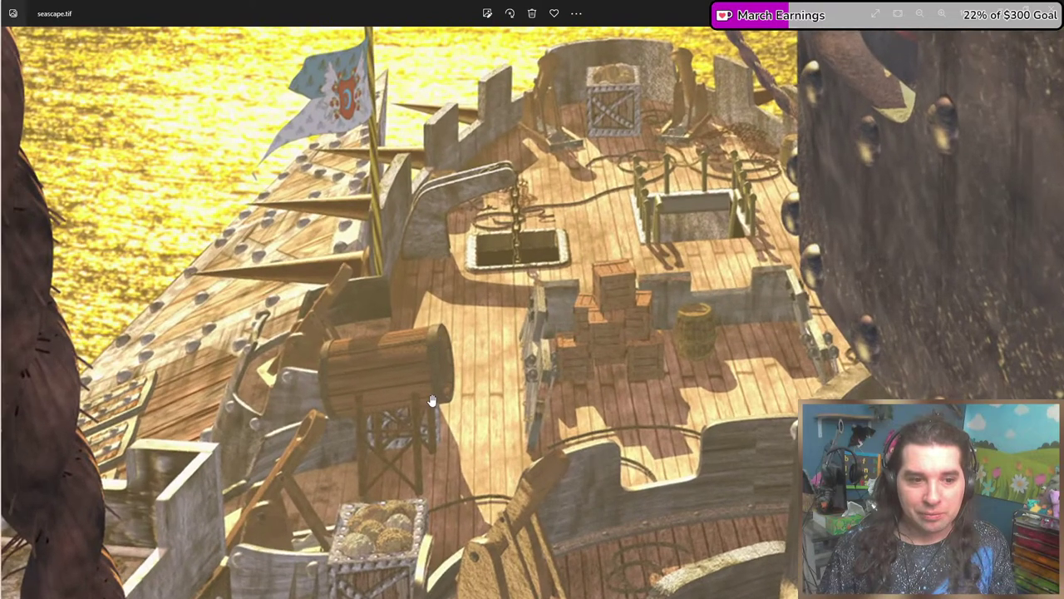
Examine the ship's deck in seascape.tif, including its crates, barrels, hatches, battlements and the foreground spar and ropes.
{"action": "left_click_drag", "start_coordinate": [431, 400], "coordinate": [384, 404]}
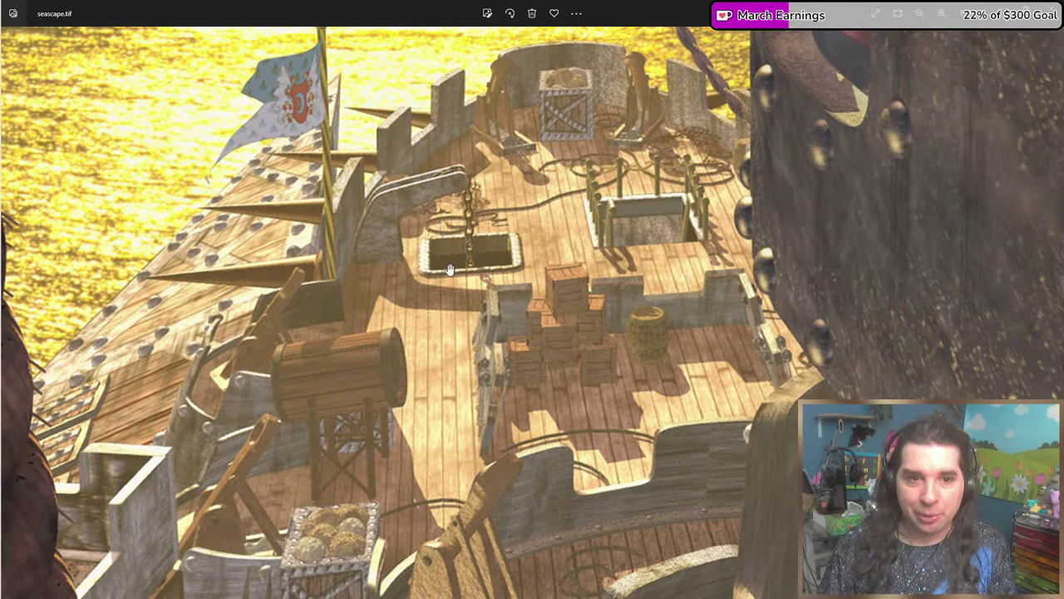
{"action": "left_click_drag", "start_coordinate": [449, 270], "coordinate": [503, 166]}
{"action": "left_click_drag", "start_coordinate": [505, 264], "coordinate": [510, 98]}
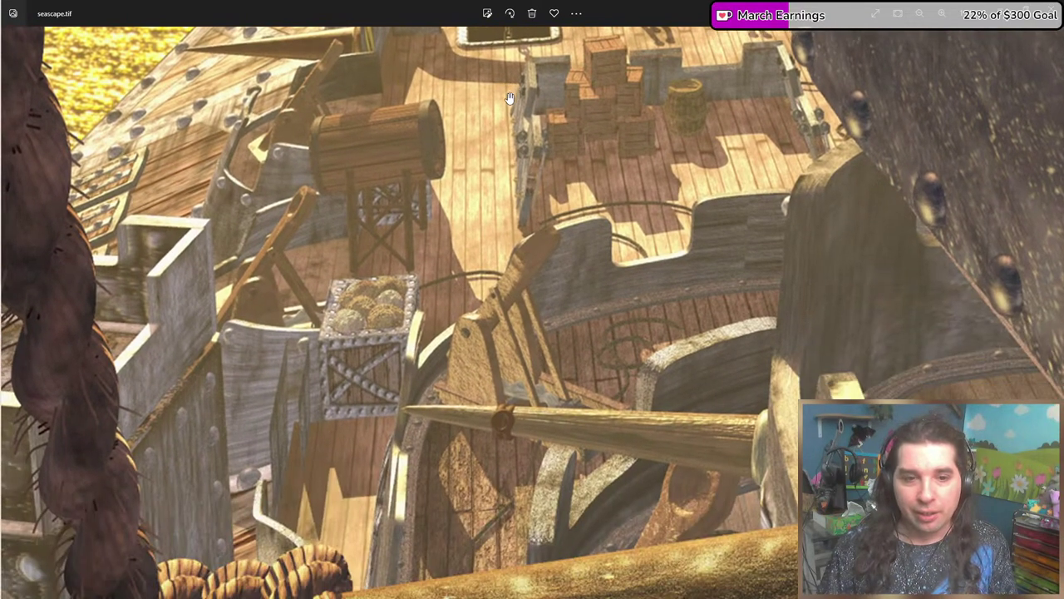
{"action": "left_click_drag", "start_coordinate": [533, 171], "coordinate": [545, 320]}
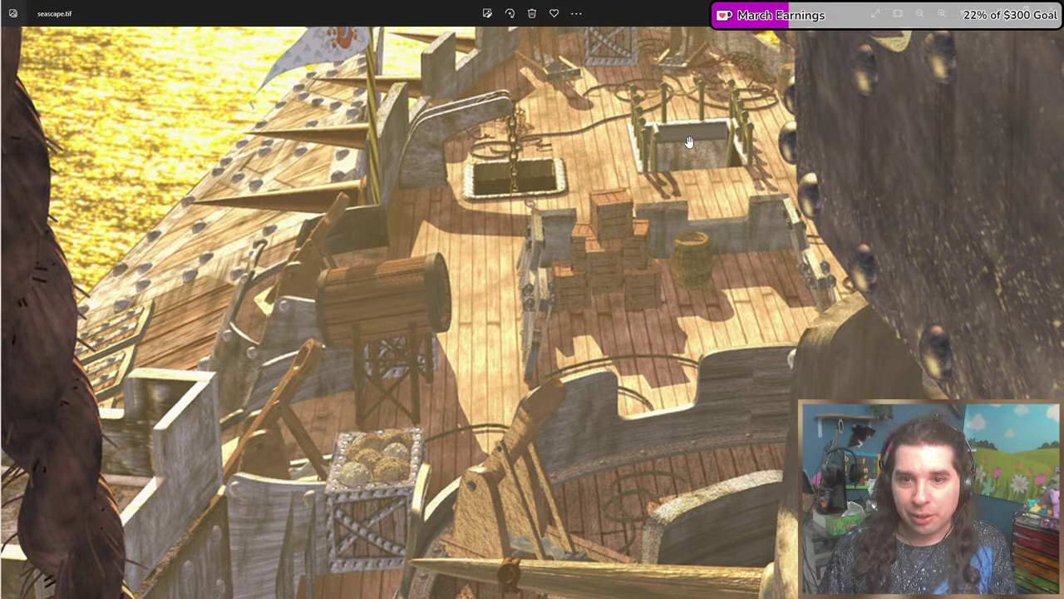
{"action": "left_click_drag", "start_coordinate": [638, 204], "coordinate": [642, 99]}
{"action": "left_click_drag", "start_coordinate": [606, 289], "coordinate": [604, 155]}
{"action": "left_click_drag", "start_coordinate": [494, 287], "coordinate": [465, 191]}
{"action": "scroll", "coordinate": [248, 432], "scroll_direction": "down", "scroll_amount": 3}
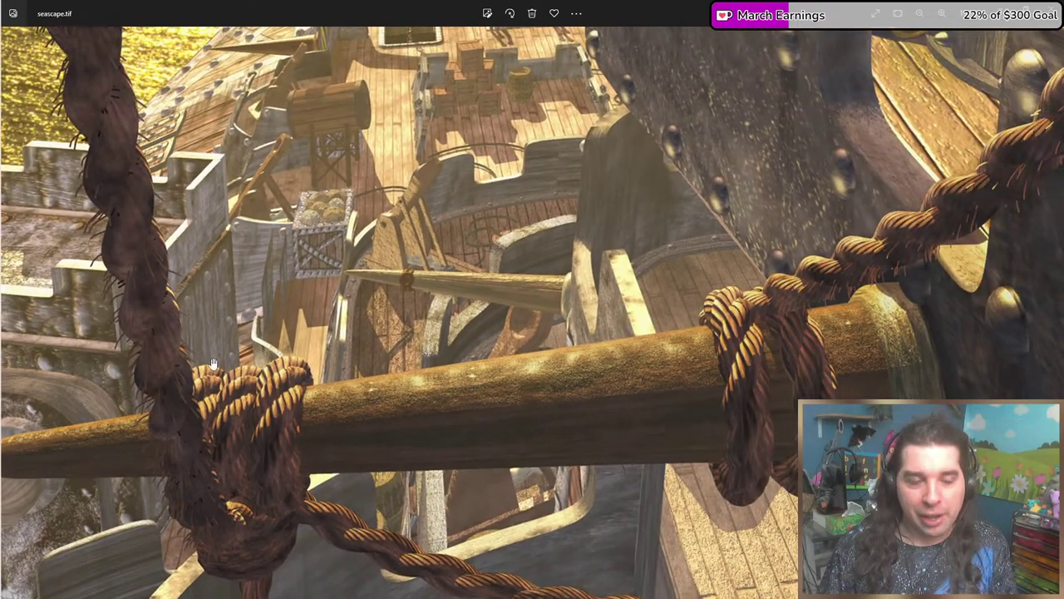
{"action": "left_click_drag", "start_coordinate": [194, 176], "coordinate": [248, 285]}
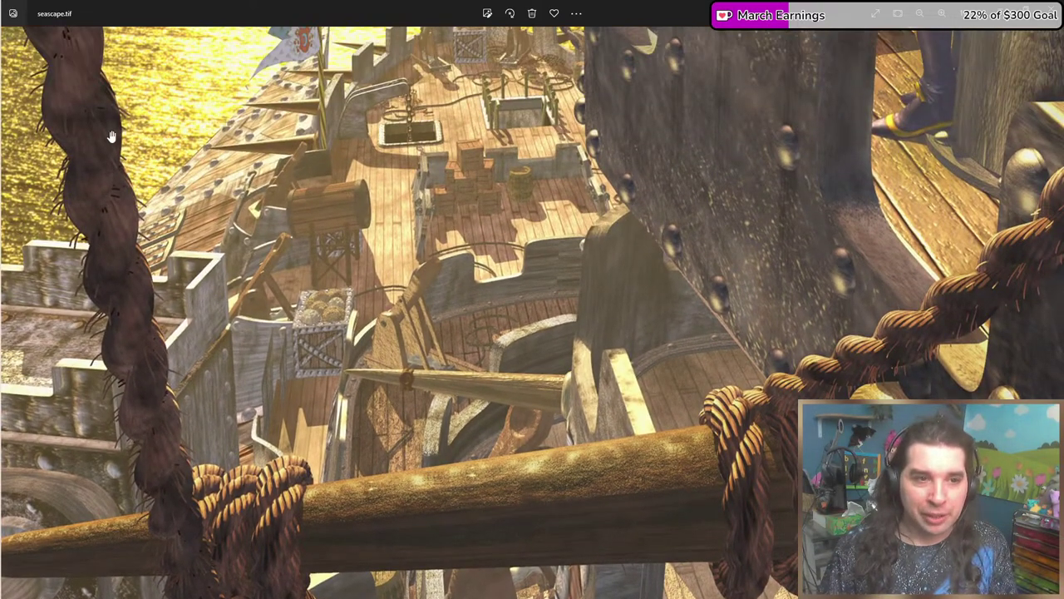
{"action": "scroll", "coordinate": [398, 262], "scroll_direction": "down", "scroll_amount": 3}
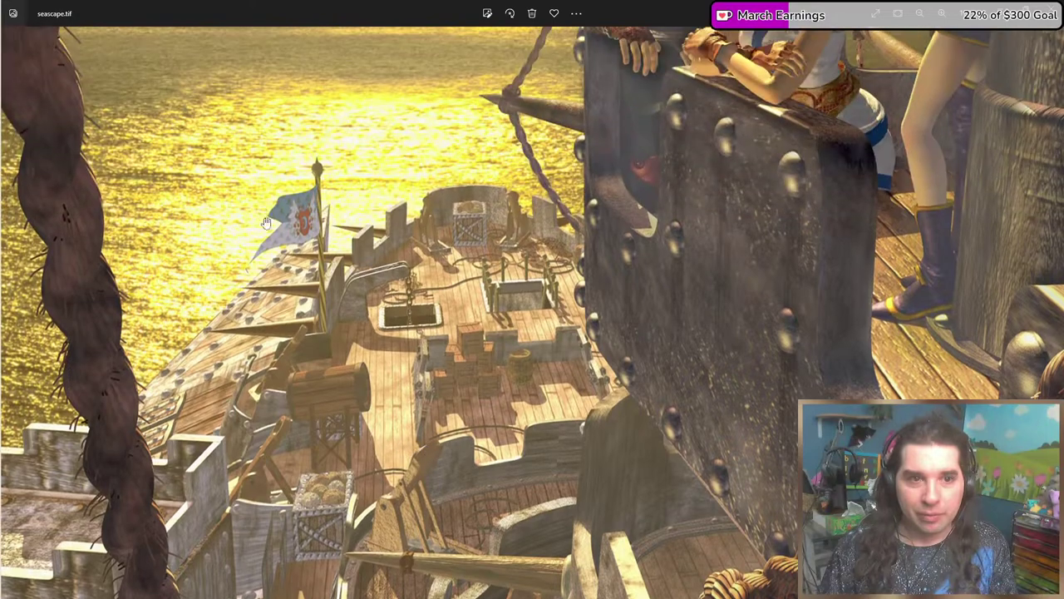
Examine the emblem on the ship's flag in seascape.tif at close range.
{"action": "scroll", "coordinate": [339, 269], "scroll_direction": "up", "scroll_amount": 3}
{"action": "scroll", "coordinate": [368, 256], "scroll_direction": "up", "scroll_amount": 2}
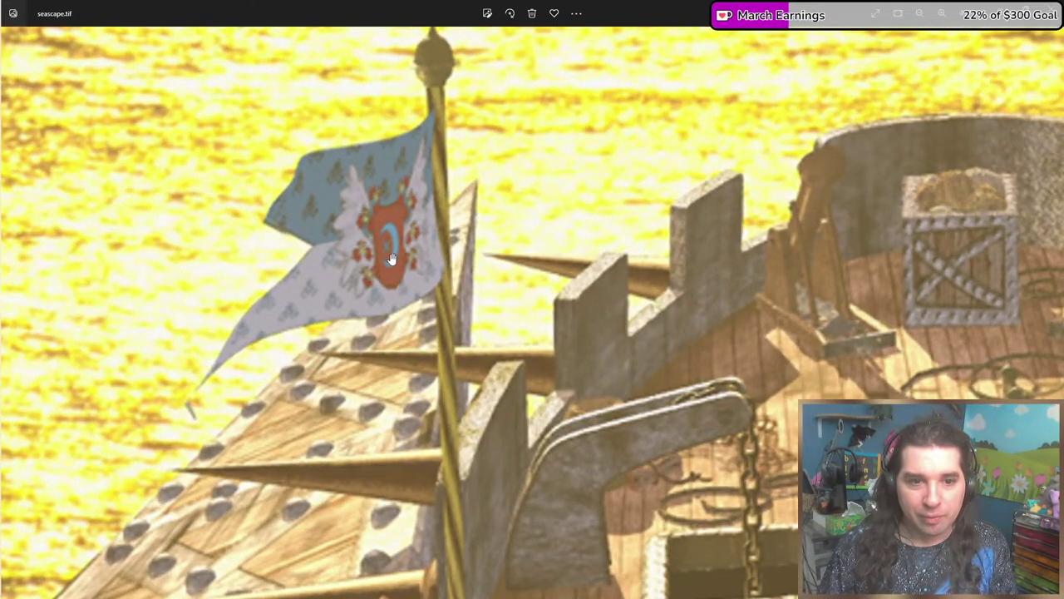
{"action": "scroll", "coordinate": [397, 204], "scroll_direction": "down", "scroll_amount": 4}
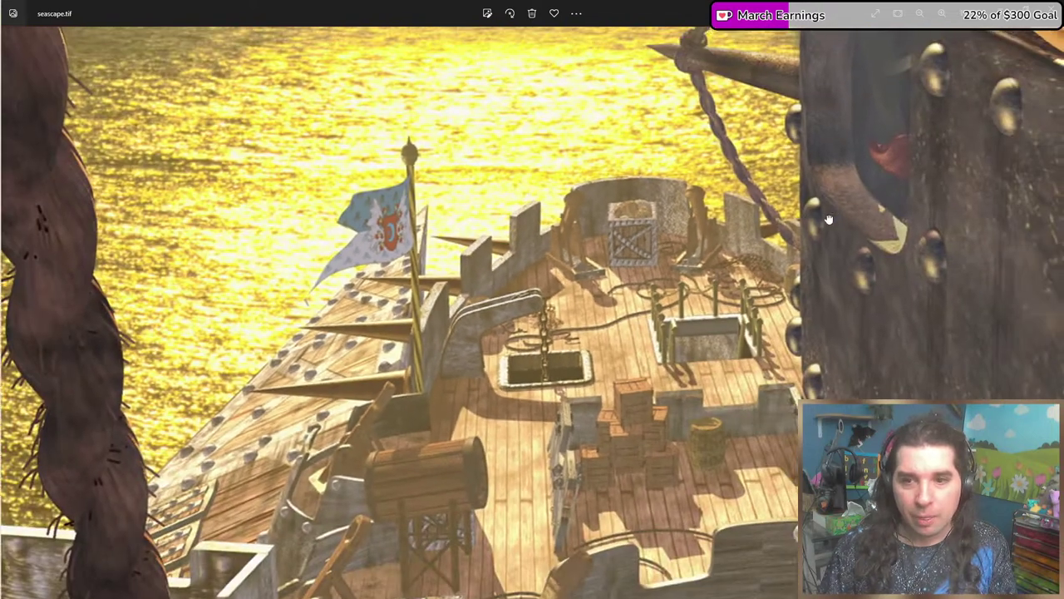
Examine the three characters at the ship's lookout, including the face of the dark-haired woman by the mast.
{"action": "left_click_drag", "start_coordinate": [856, 127], "coordinate": [513, 354]}
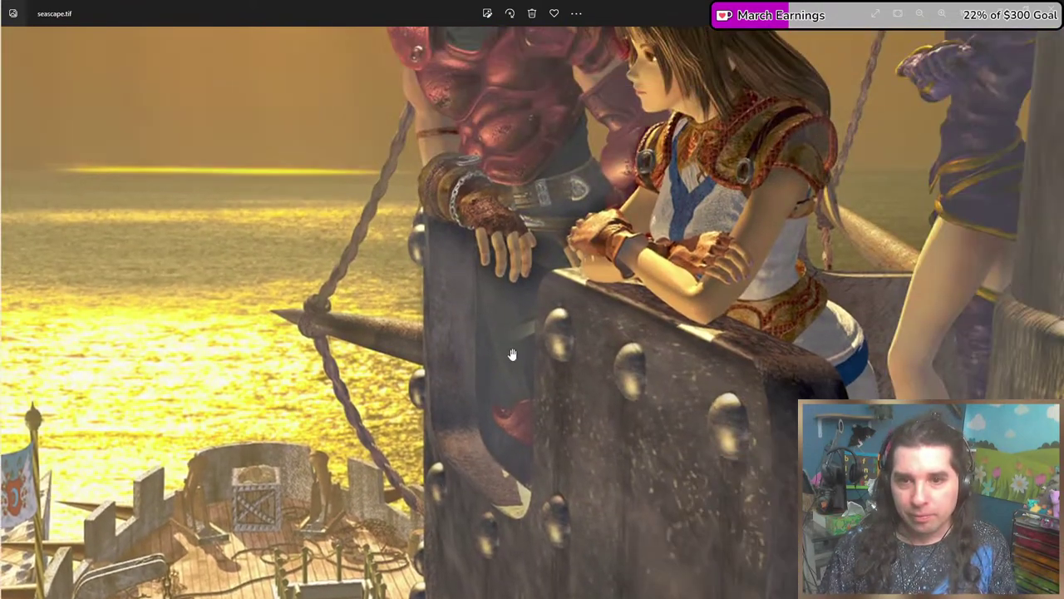
{"action": "left_click_drag", "start_coordinate": [543, 258], "coordinate": [501, 370]}
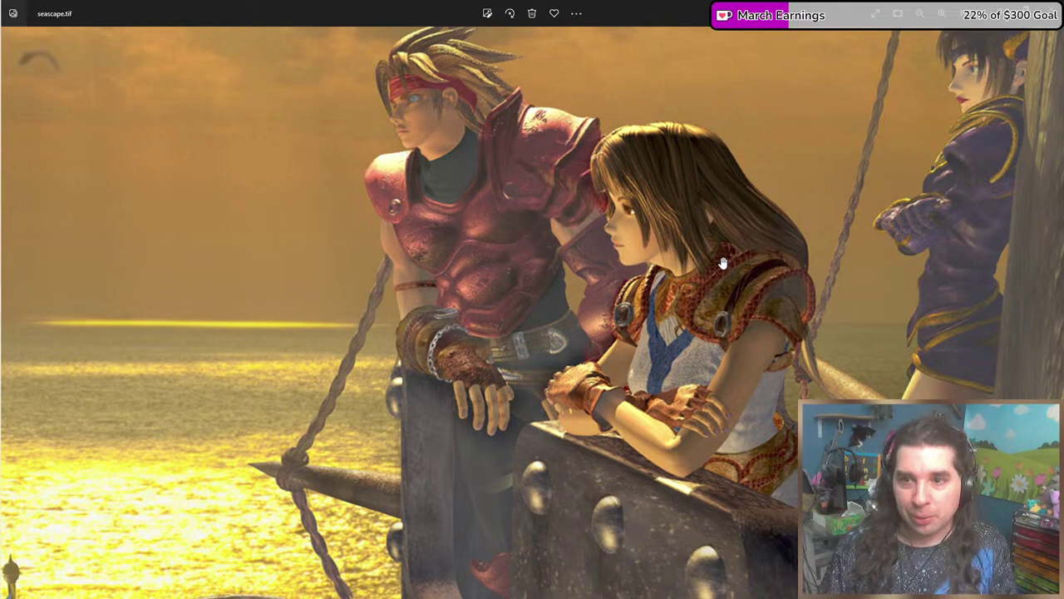
{"action": "left_click_drag", "start_coordinate": [723, 262], "coordinate": [540, 332]}
{"action": "scroll", "coordinate": [759, 275], "scroll_direction": "up", "scroll_amount": 3}
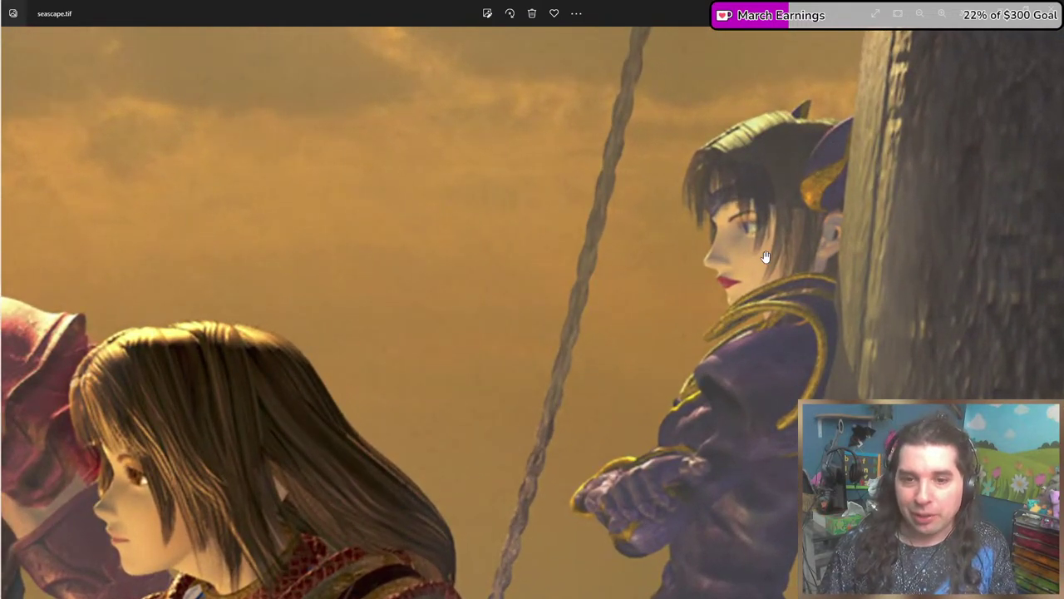
{"action": "left_click_drag", "start_coordinate": [522, 419], "coordinate": [576, 379]}
{"action": "left_click_drag", "start_coordinate": [463, 435], "coordinate": [605, 183]}
{"action": "left_click_drag", "start_coordinate": [470, 374], "coordinate": [691, 370]}
Inspect the fingers and nails of the brown-haired woman leaning on the railing at high magnification.
{"action": "scroll", "coordinate": [691, 370], "scroll_direction": "up", "scroll_amount": 5}
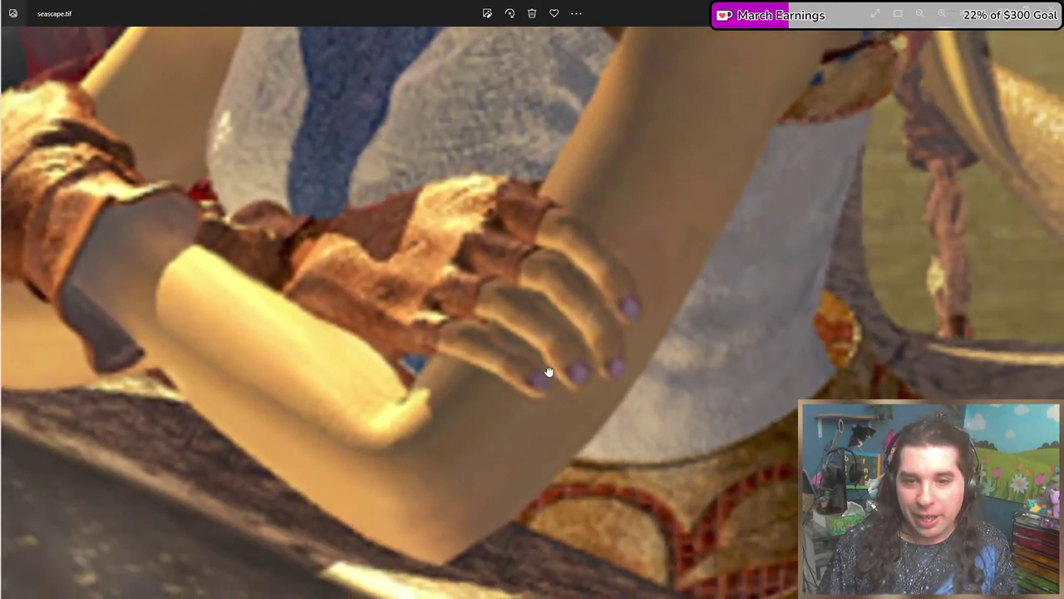
{"action": "scroll", "coordinate": [533, 364], "scroll_direction": "up", "scroll_amount": 1}
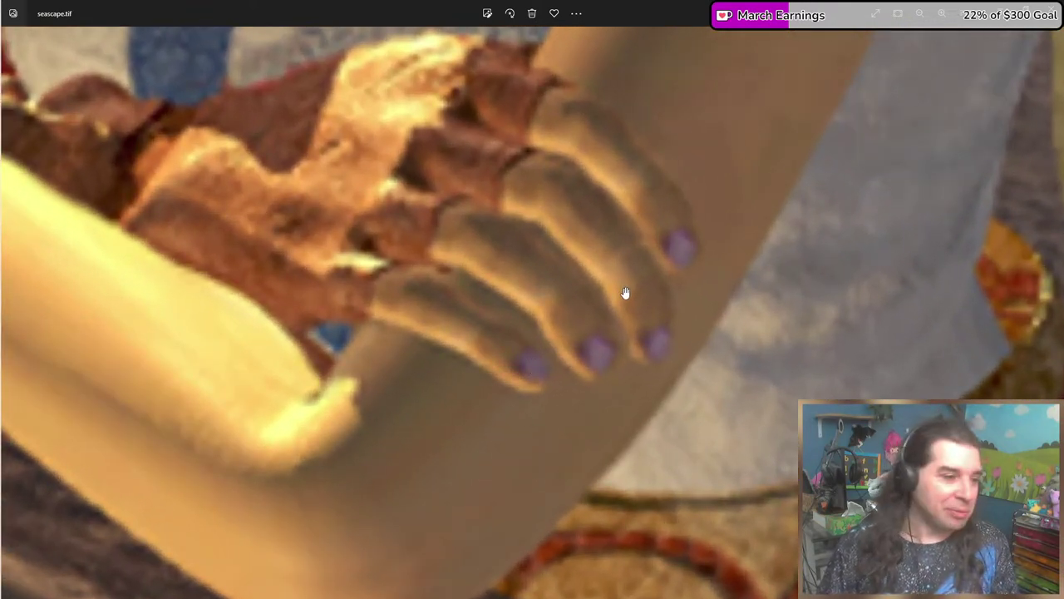
{"action": "scroll", "coordinate": [625, 291], "scroll_direction": "down", "scroll_amount": 3}
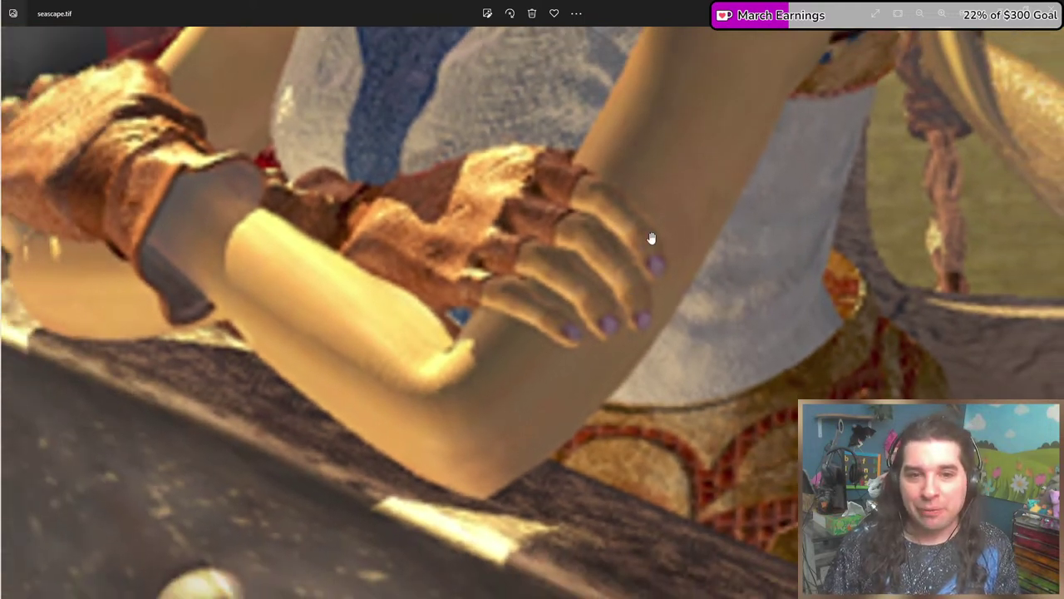
Inspect the red-armored man's gloved hand, chain bracelet and belt for comparison with the woman's hands.
{"action": "left_click_drag", "start_coordinate": [323, 246], "coordinate": [798, 328]}
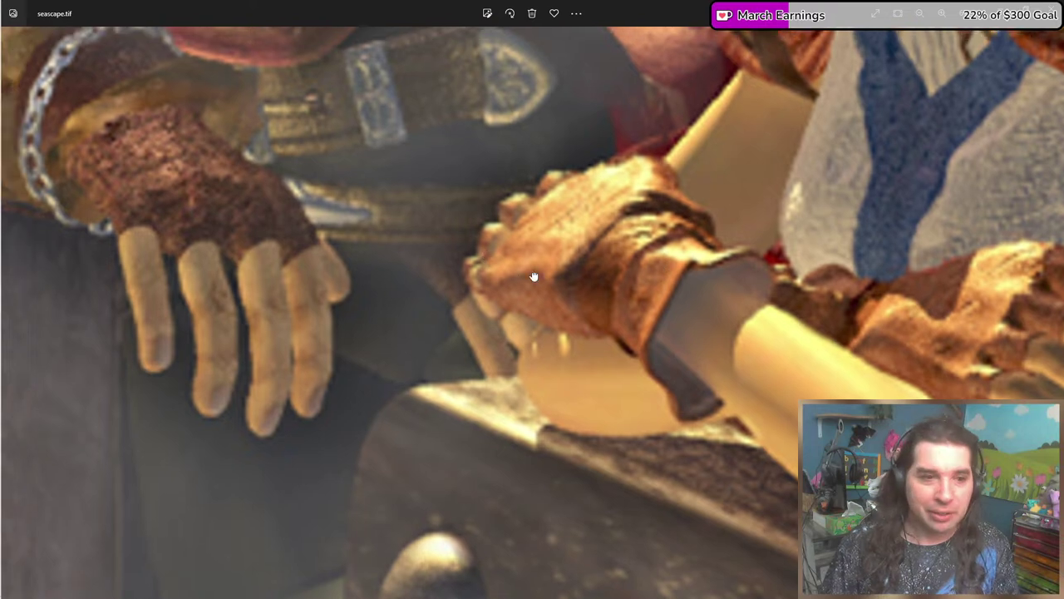
{"action": "left_click_drag", "start_coordinate": [535, 273], "coordinate": [764, 352]}
{"action": "scroll", "coordinate": [555, 478], "scroll_direction": "up", "scroll_amount": 2}
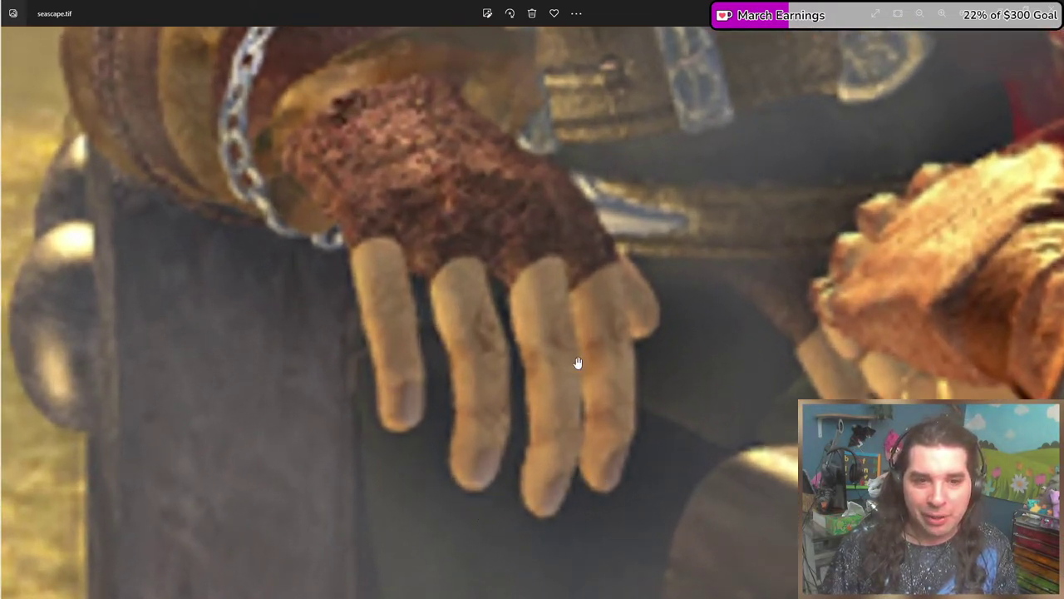
{"action": "scroll", "coordinate": [520, 264], "scroll_direction": "down", "scroll_amount": 2}
{"action": "scroll", "coordinate": [322, 213], "scroll_direction": "down", "scroll_amount": 4}
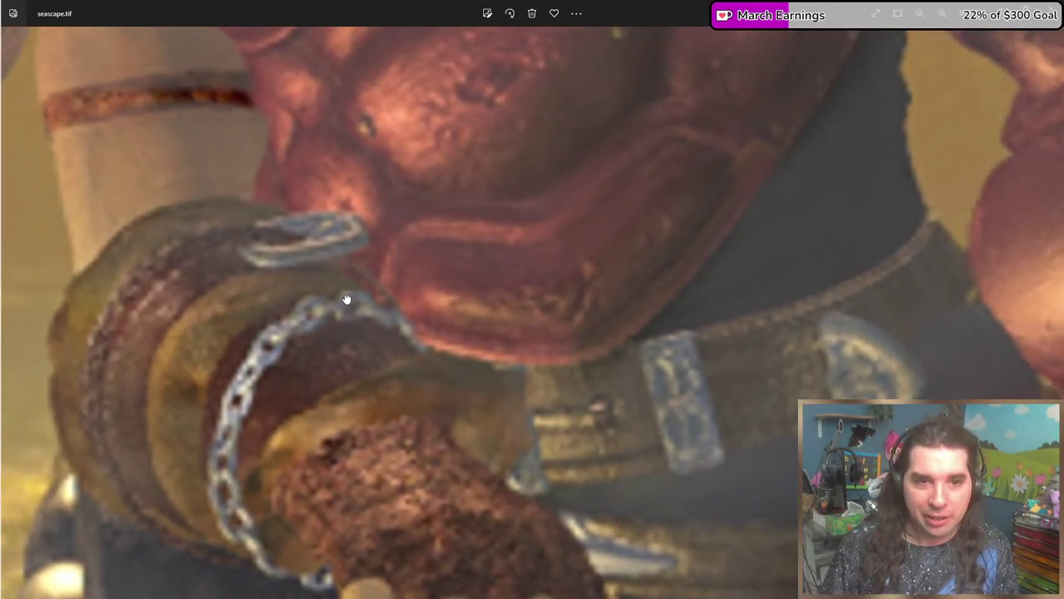
{"action": "scroll", "coordinate": [593, 368], "scroll_direction": "down", "scroll_amount": 3}
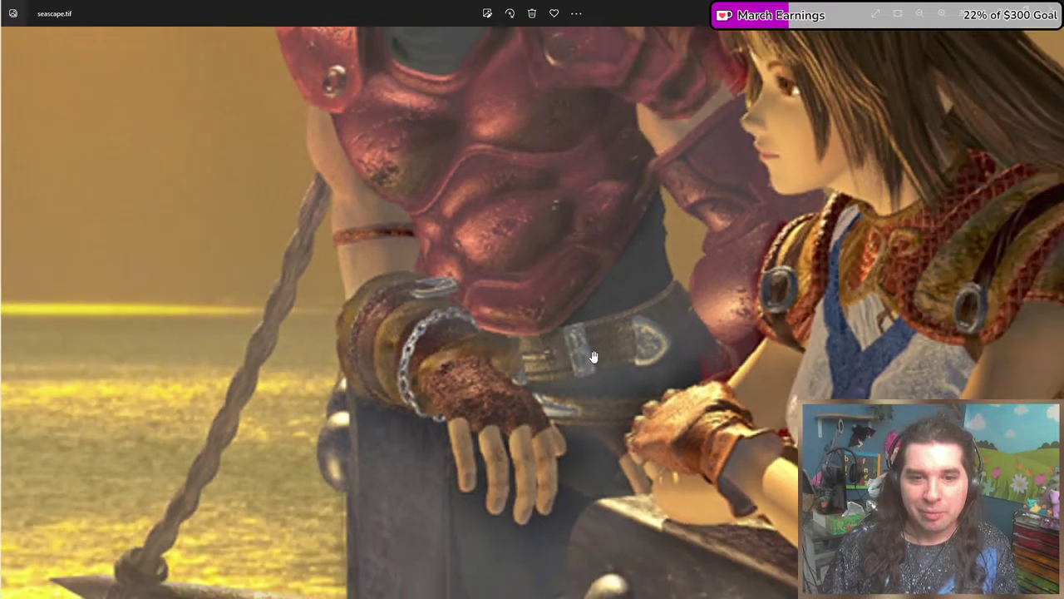
Examine the red-armored man's breastplate and shoulder armor textures up close and in the wider scene.
{"action": "scroll", "coordinate": [516, 250], "scroll_direction": "up", "scroll_amount": 3}
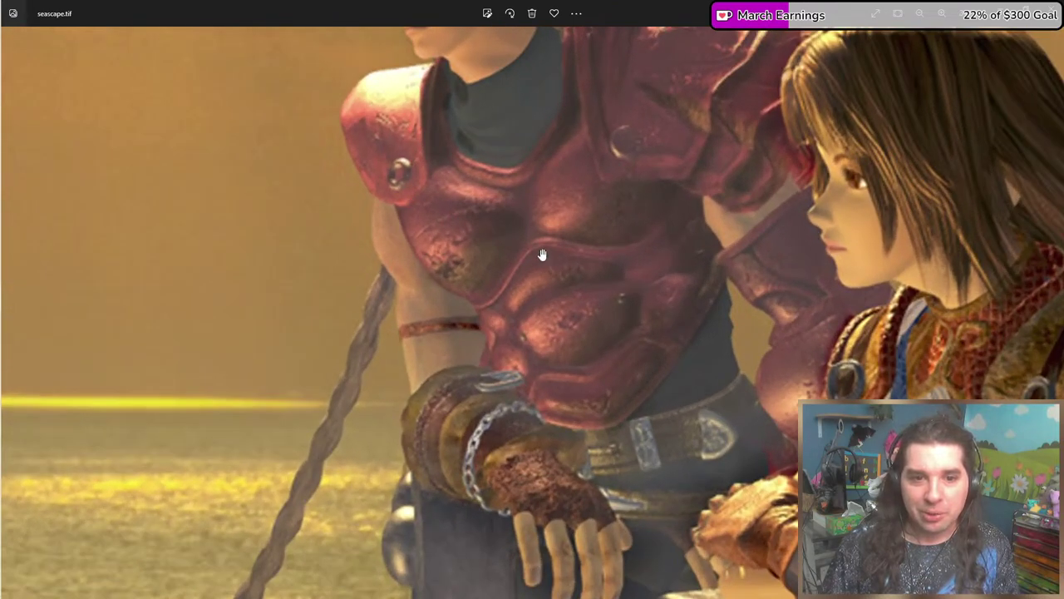
{"action": "scroll", "coordinate": [606, 219], "scroll_direction": "up", "scroll_amount": 2}
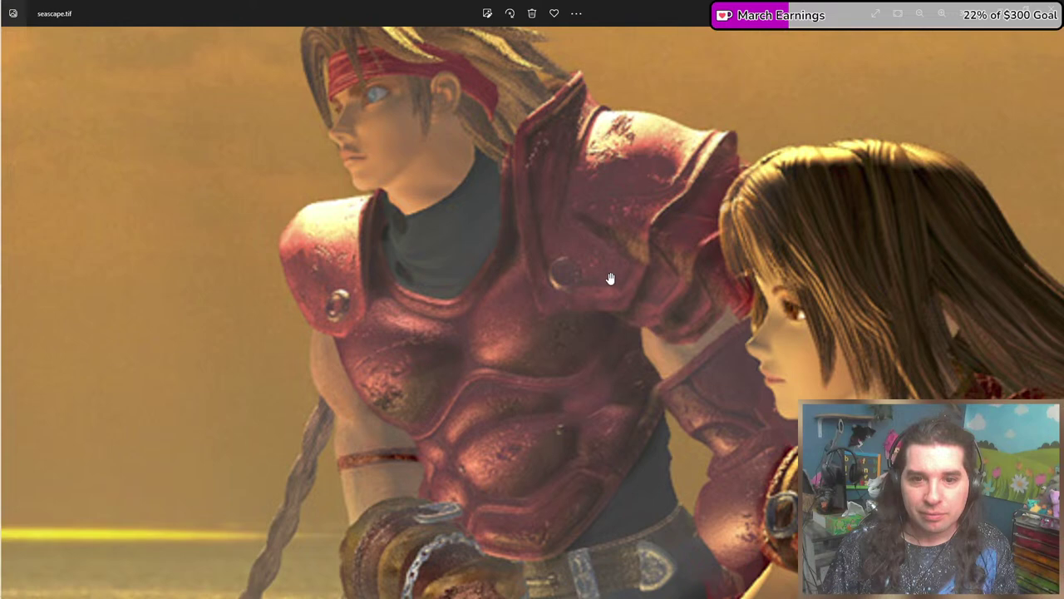
{"action": "scroll", "coordinate": [601, 277], "scroll_direction": "down", "scroll_amount": 2}
{"action": "scroll", "coordinate": [563, 184], "scroll_direction": "up", "scroll_amount": 4}
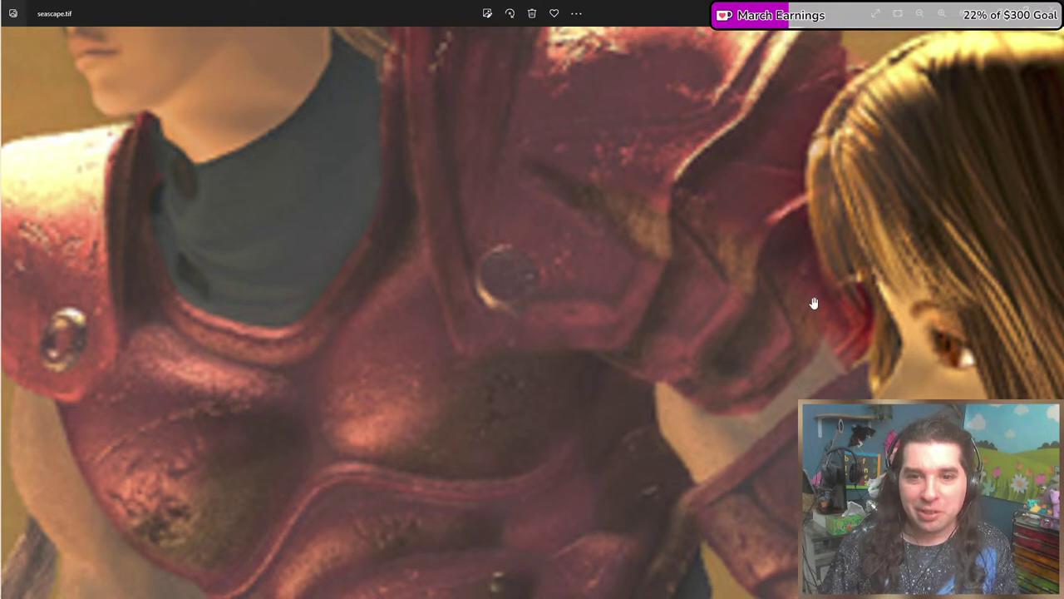
{"action": "scroll", "coordinate": [650, 208], "scroll_direction": "down", "scroll_amount": 2}
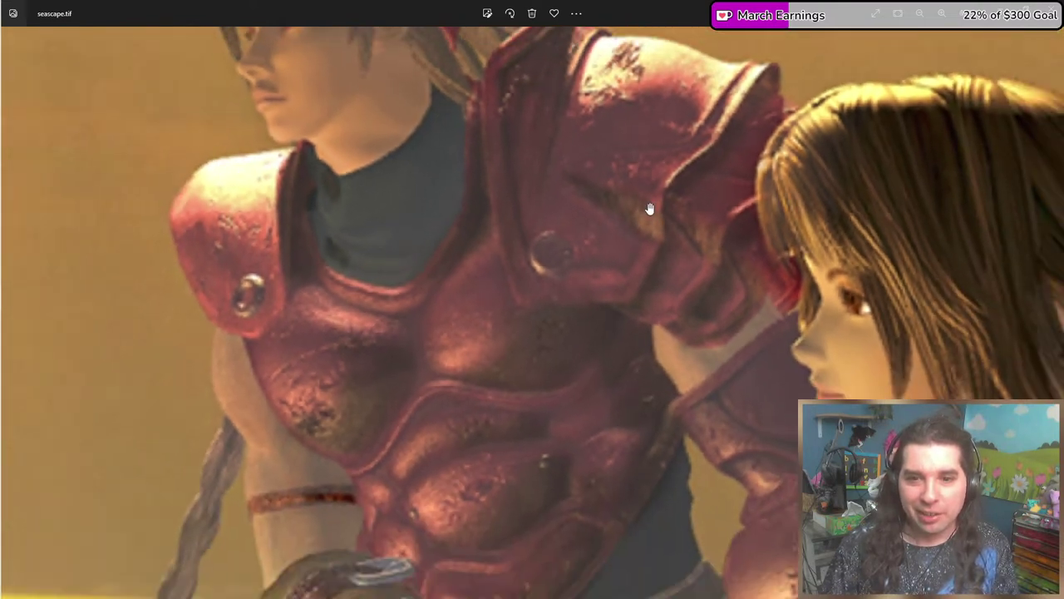
{"action": "scroll", "coordinate": [532, 192], "scroll_direction": "down", "scroll_amount": 3}
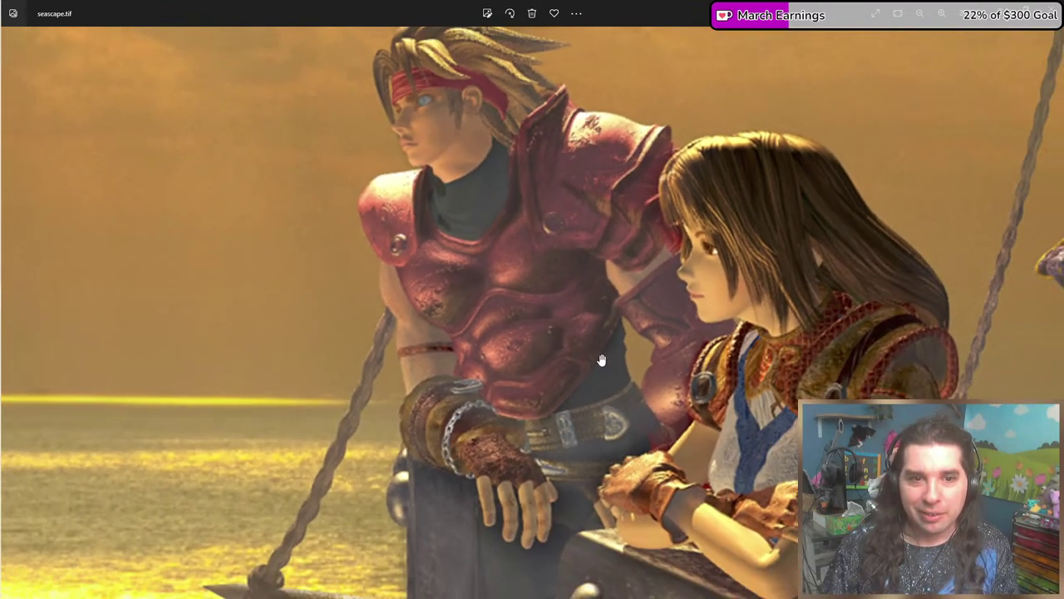
Examine the flying birds and cloudy sky in seascape.tif up close and within the full scene, and close the image.
{"action": "scroll", "coordinate": [488, 288], "scroll_direction": "down", "scroll_amount": 3}
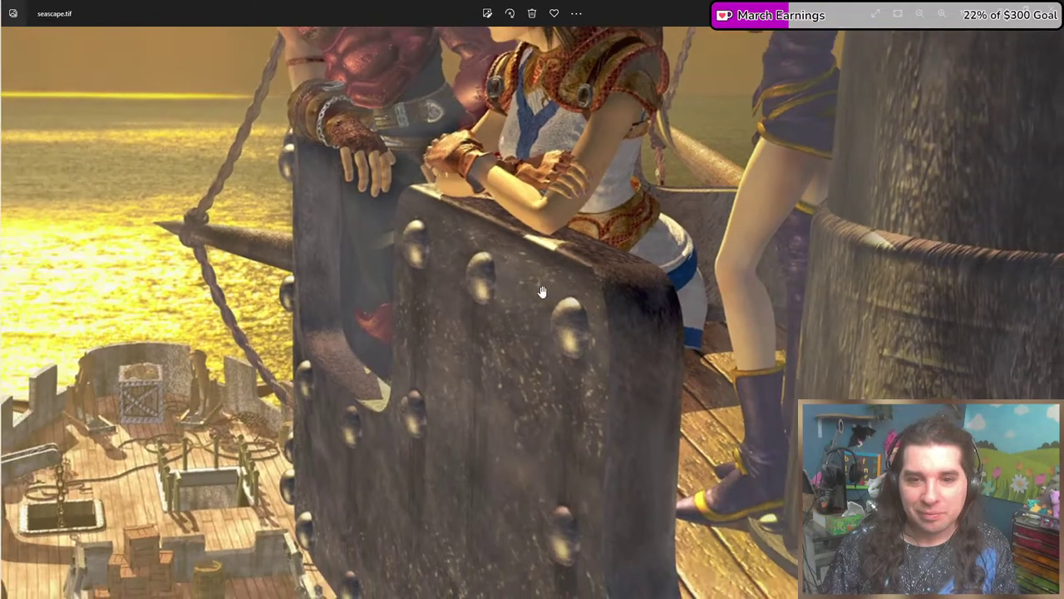
{"action": "scroll", "coordinate": [639, 281], "scroll_direction": "down", "scroll_amount": 3}
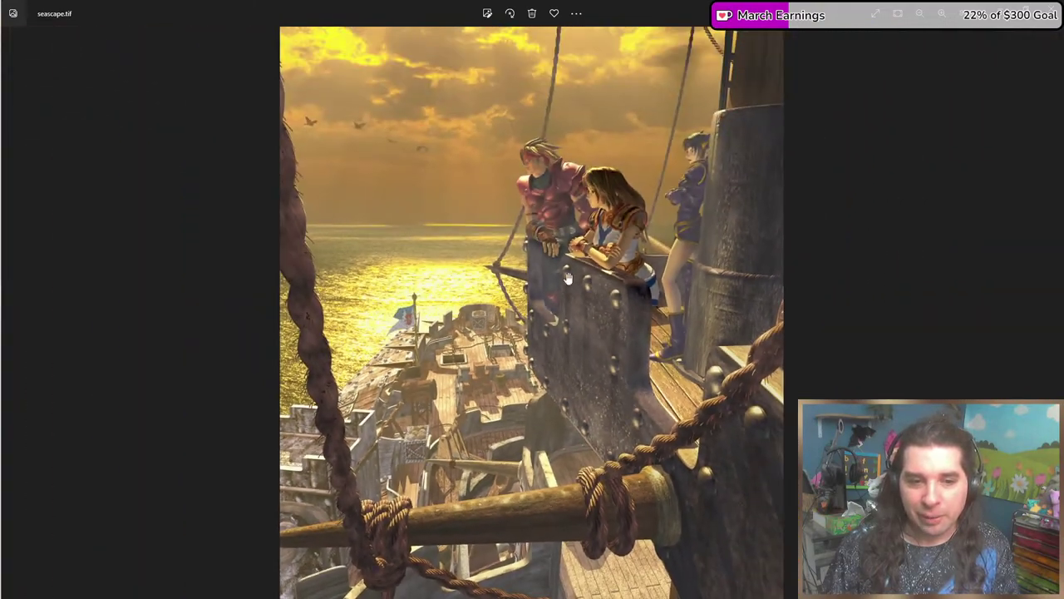
{"action": "scroll", "coordinate": [308, 168], "scroll_direction": "up", "scroll_amount": 5}
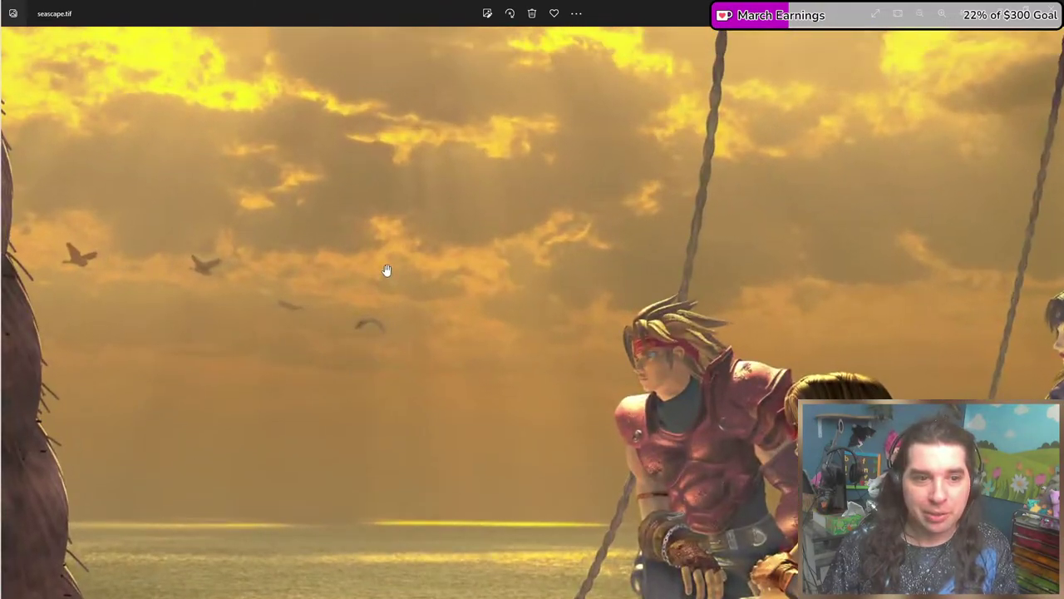
{"action": "scroll", "coordinate": [208, 275], "scroll_direction": "up", "scroll_amount": 4}
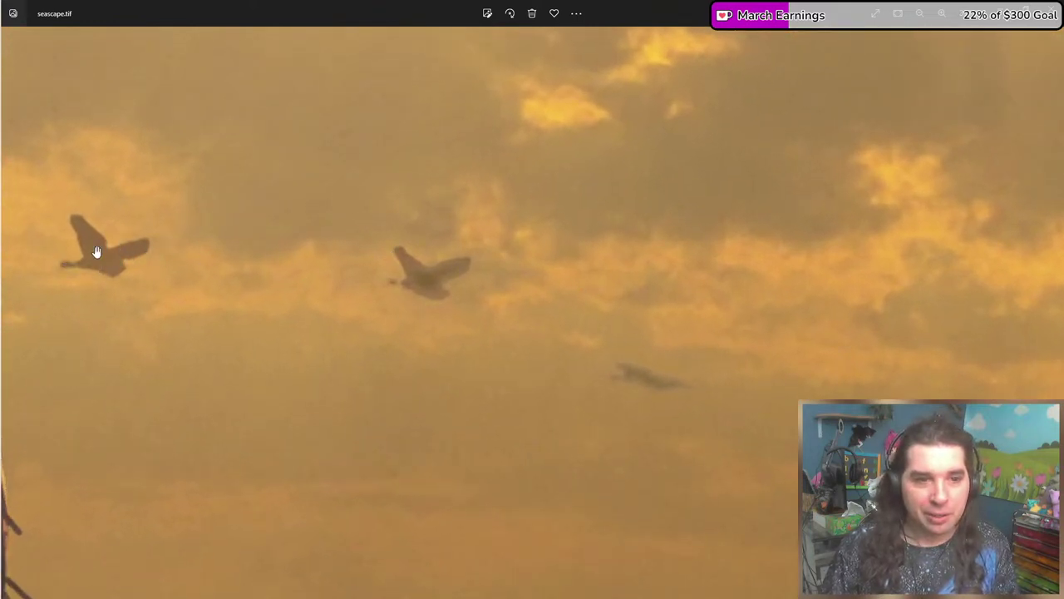
{"action": "scroll", "coordinate": [292, 266], "scroll_direction": "down", "scroll_amount": 5}
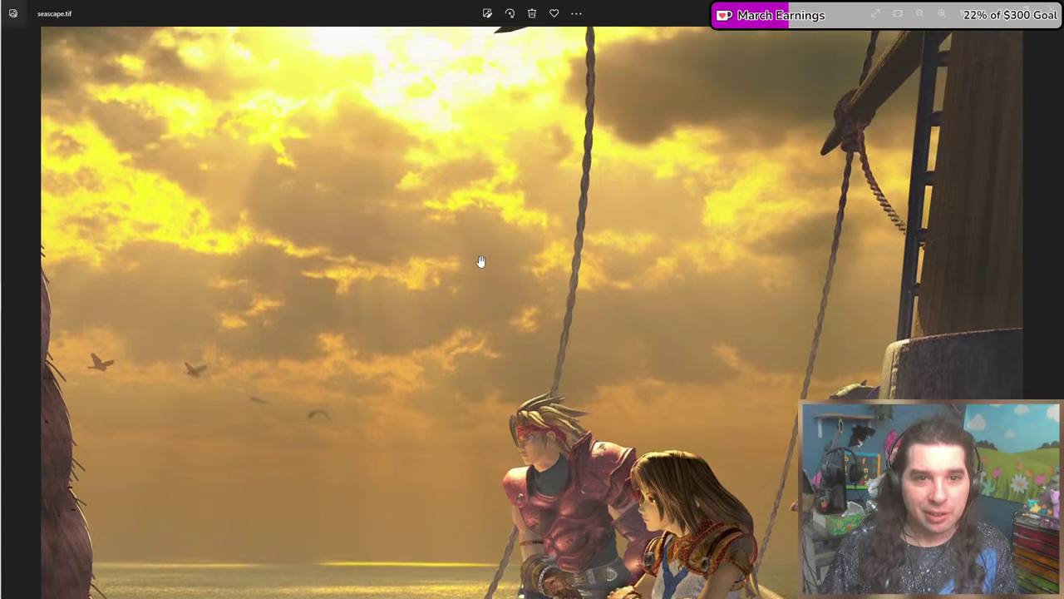
{"action": "scroll", "coordinate": [451, 274], "scroll_direction": "up", "scroll_amount": 1}
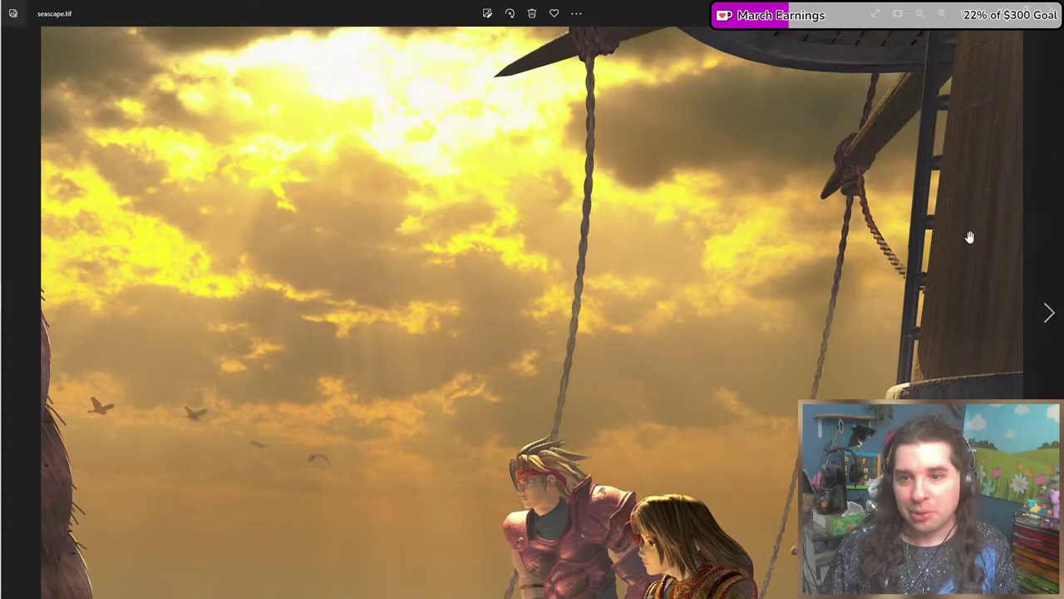
{"action": "scroll", "coordinate": [970, 235], "scroll_direction": "down", "scroll_amount": 5}
{"action": "scroll", "coordinate": [753, 205], "scroll_direction": "down", "scroll_amount": 2}
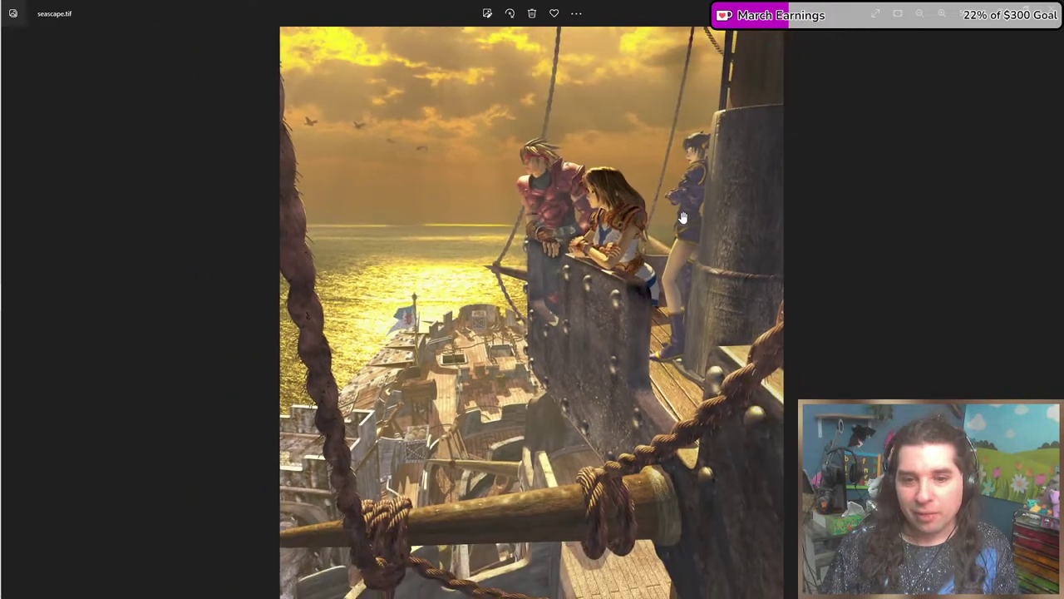
{"action": "key", "text": "alt+F4"}
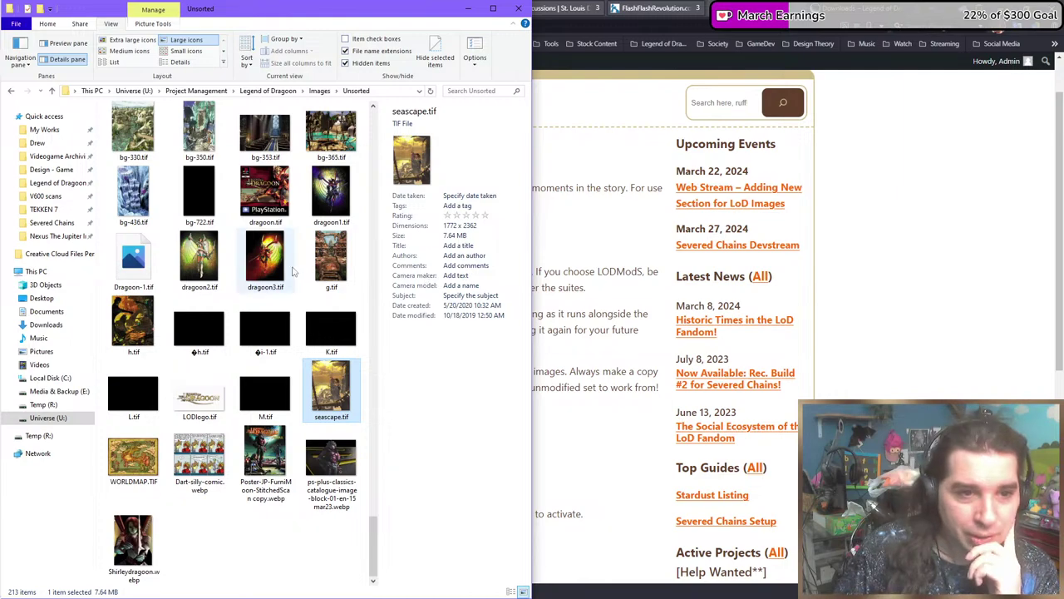
Open dragoon.tif from the Unsorted folder and inspect the blurred battle scene and the license seal on the PAL cover.
{"action": "scroll", "coordinate": [256, 545], "scroll_direction": "up", "scroll_amount": 5}
{"action": "double_click", "coordinate": [258, 542]}
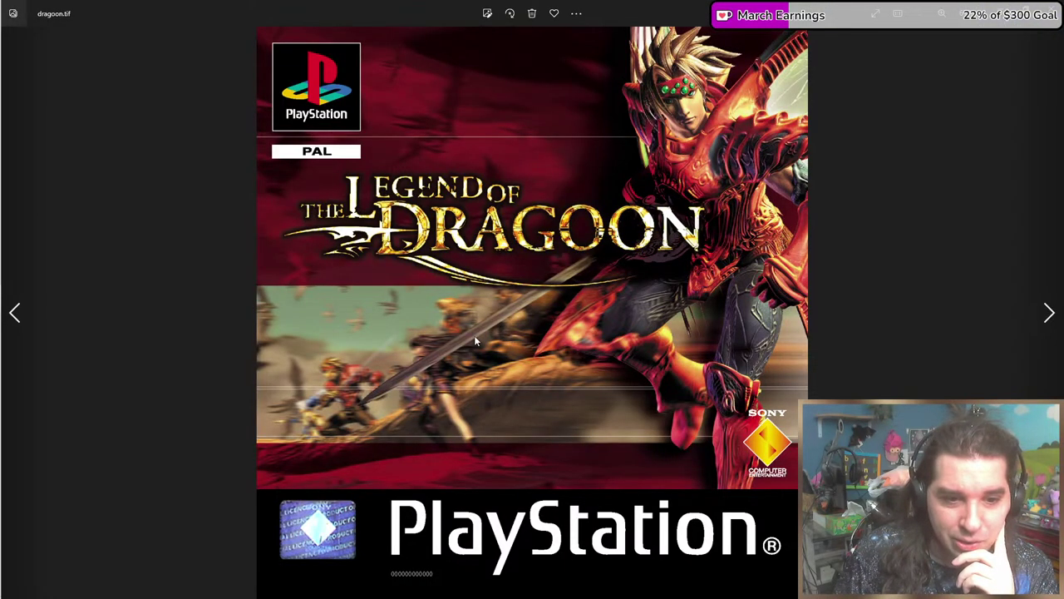
{"action": "scroll", "coordinate": [312, 479], "scroll_direction": "up", "scroll_amount": 5}
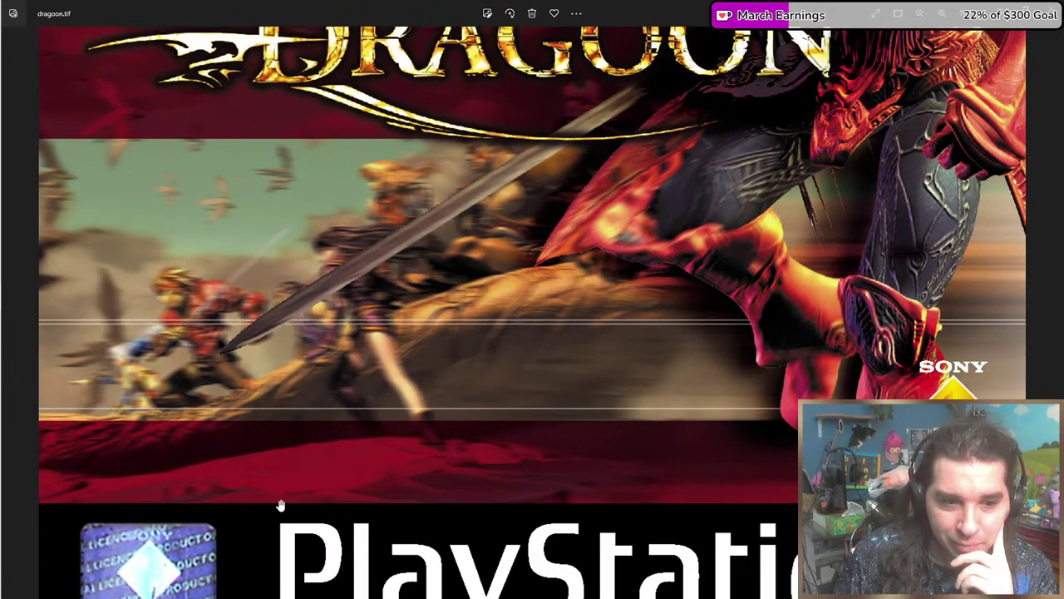
{"action": "left_click_drag", "start_coordinate": [281, 505], "coordinate": [377, 266]}
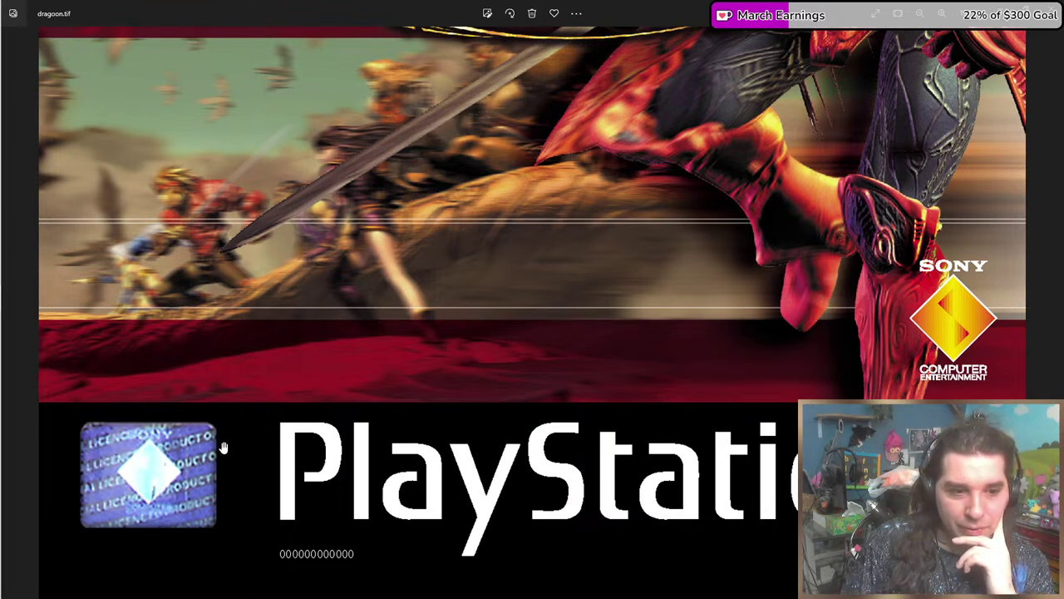
{"action": "scroll", "coordinate": [669, 408], "scroll_direction": "up", "scroll_amount": 3}
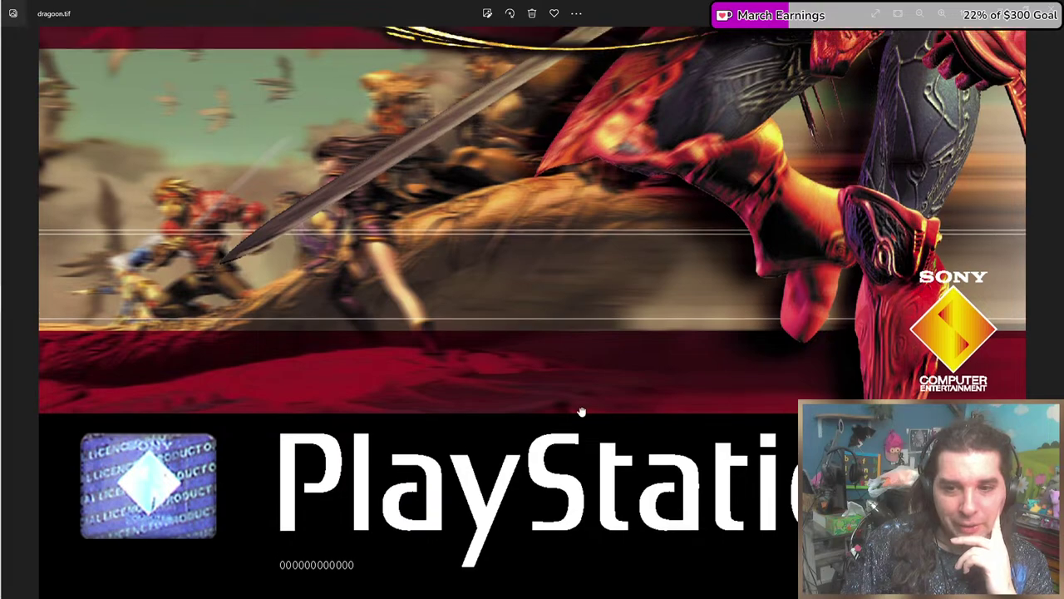
Inspect the cover's title logo, the red-armored hero's face and the sword over the battle scene, and close dragoon.tif.
{"action": "scroll", "coordinate": [669, 424], "scroll_direction": "up", "scroll_amount": 4}
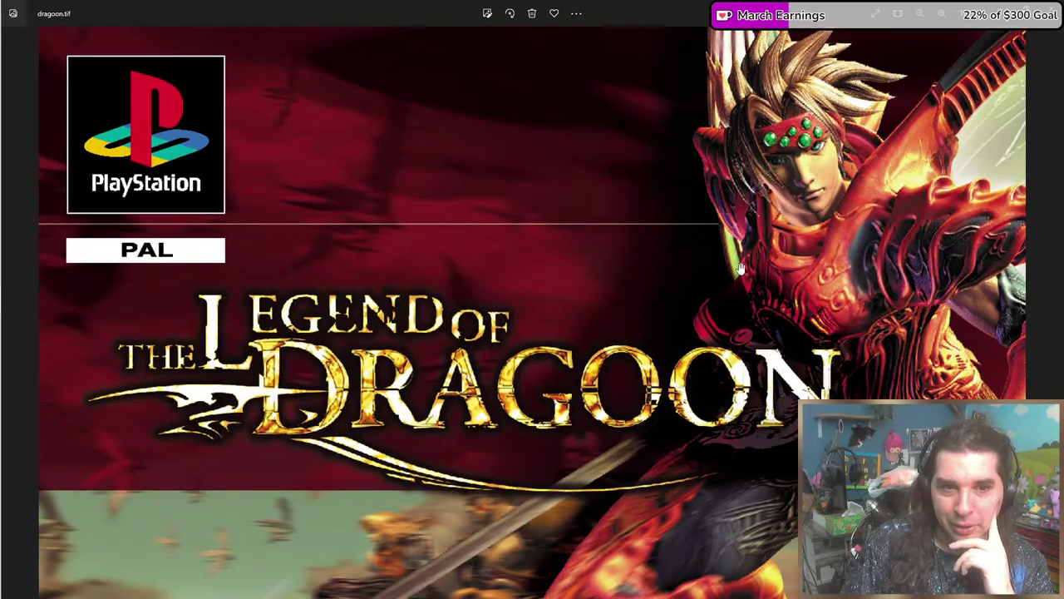
{"action": "scroll", "coordinate": [740, 269], "scroll_direction": "up", "scroll_amount": 1}
{"action": "scroll", "coordinate": [834, 189], "scroll_direction": "up", "scroll_amount": 5}
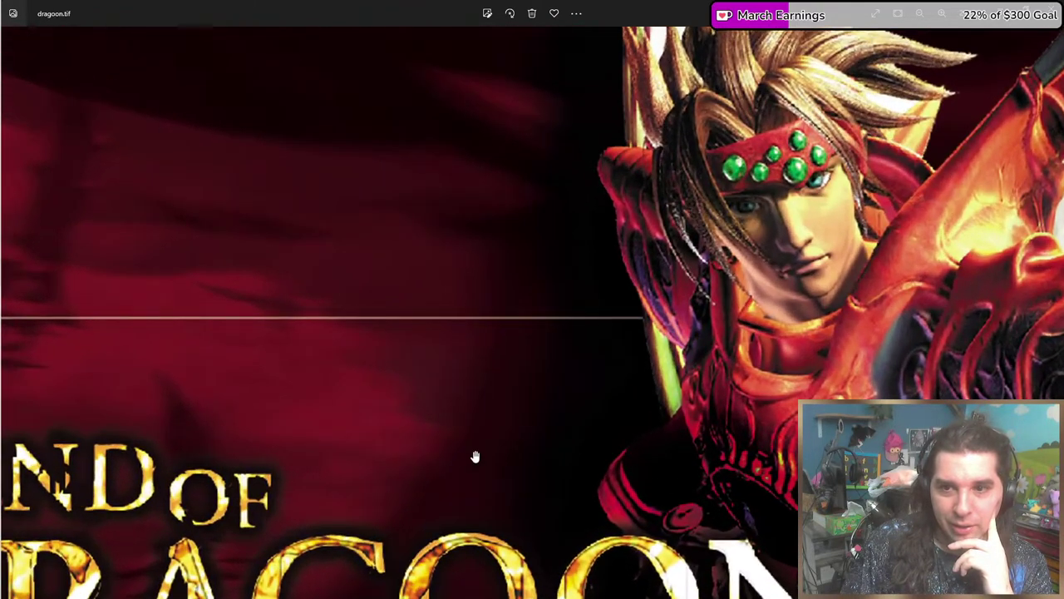
{"action": "scroll", "coordinate": [802, 129], "scroll_direction": "down", "scroll_amount": 5}
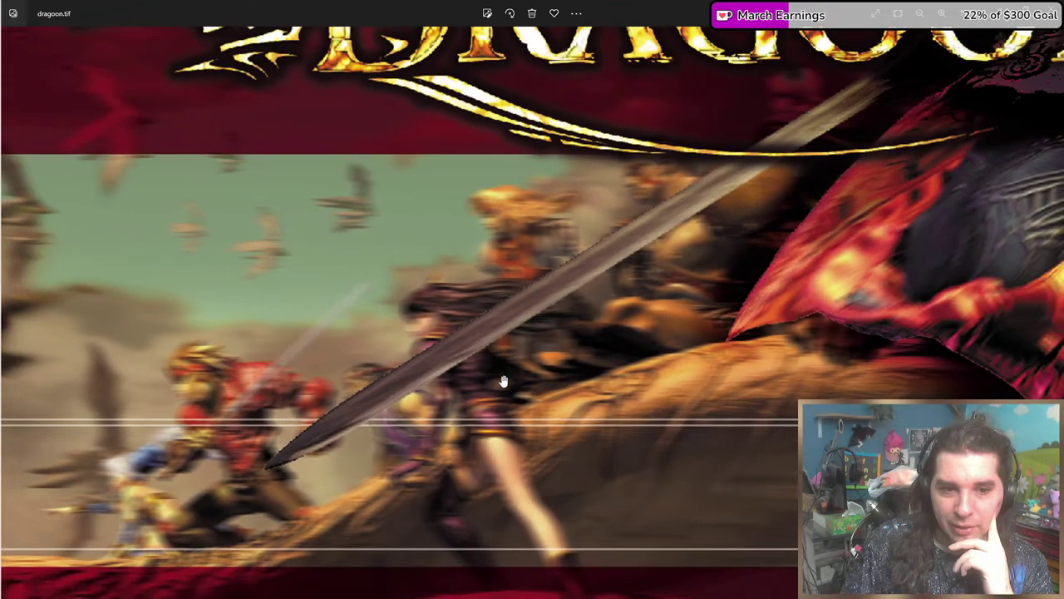
{"action": "scroll", "coordinate": [608, 350], "scroll_direction": "down", "scroll_amount": 3}
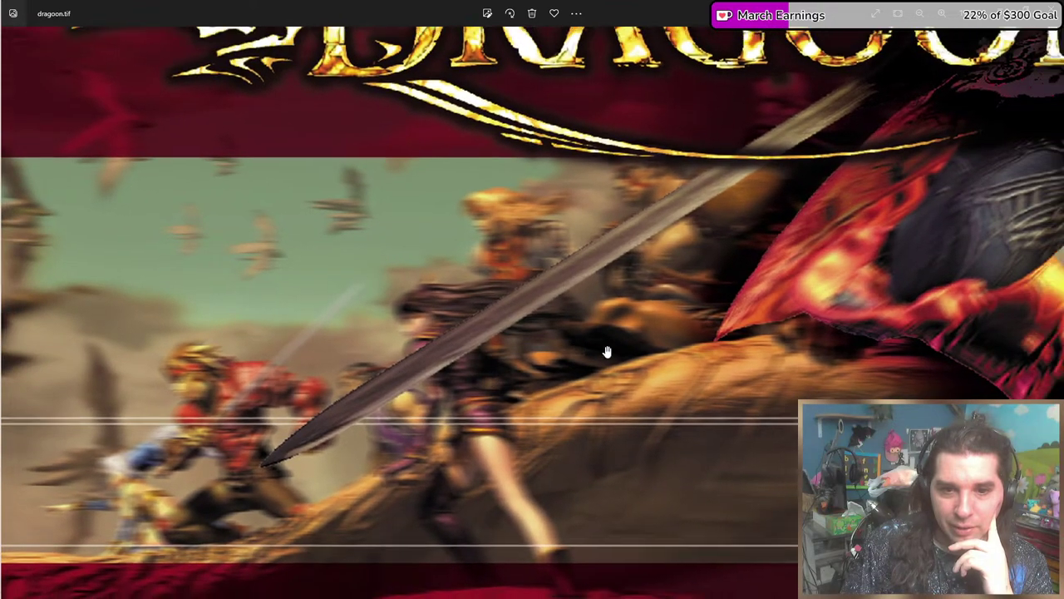
{"action": "scroll", "coordinate": [610, 369], "scroll_direction": "down", "scroll_amount": 4}
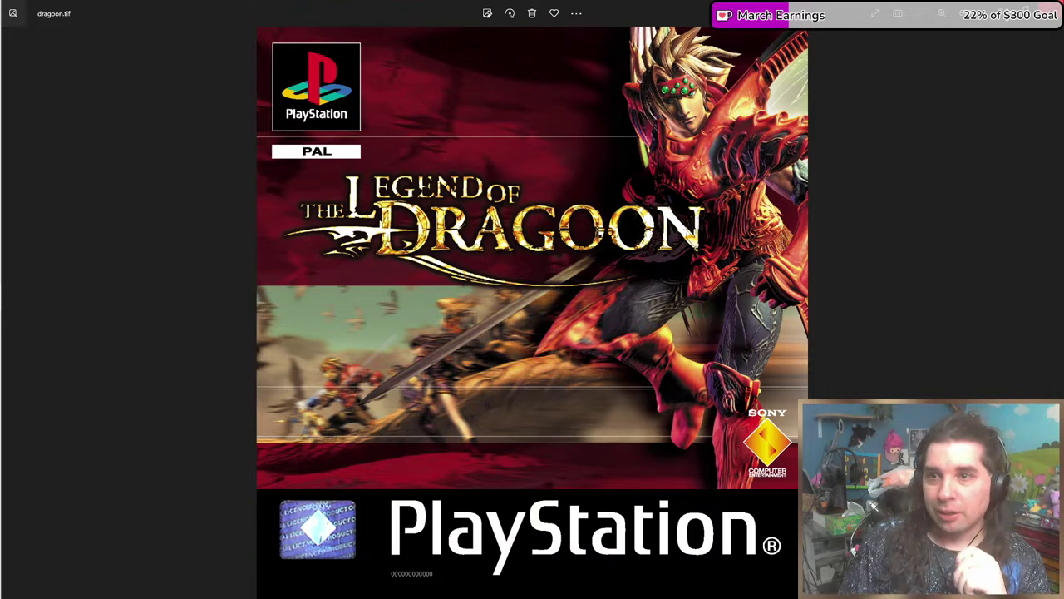
{"action": "key", "text": "alt+F4"}
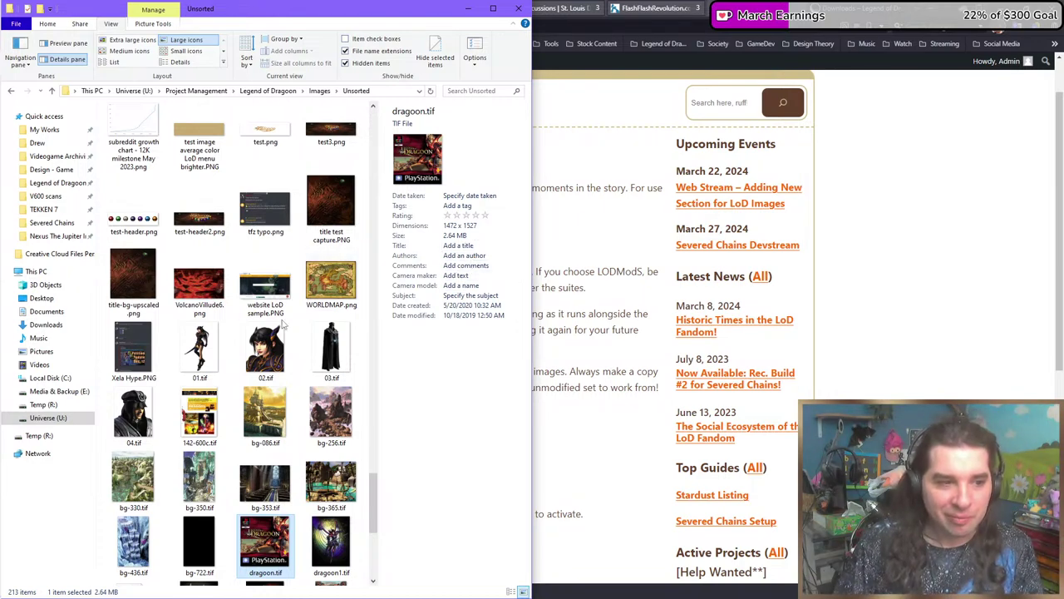
Switch to the browser, search the web for alphacoders in a new tab and open the Wallpaper Abyss site.
{"action": "scroll", "coordinate": [279, 327], "scroll_direction": "down", "scroll_amount": 5}
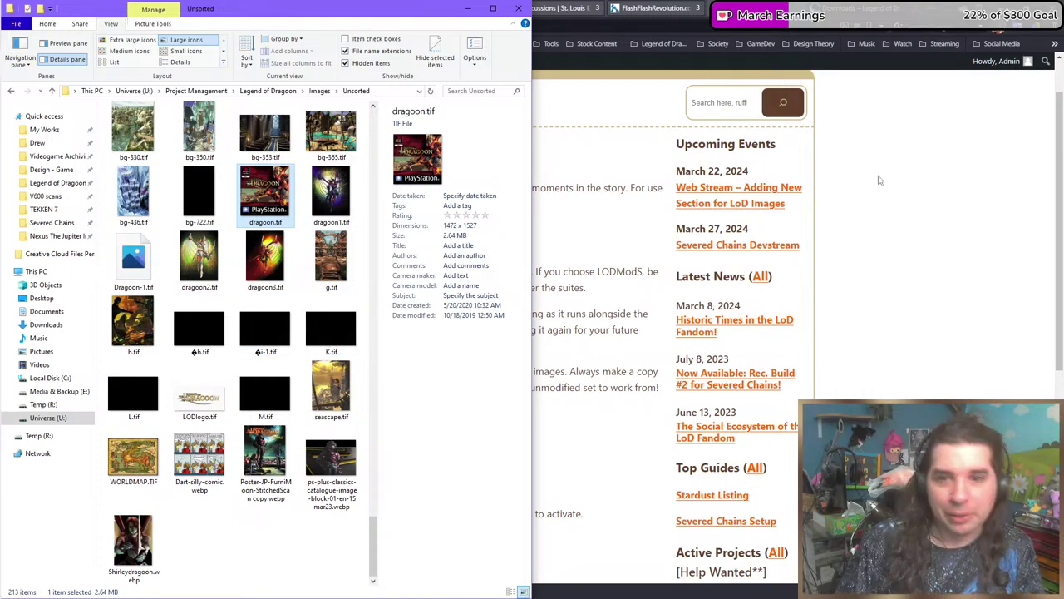
{"action": "key", "text": "alt+Tab"}
{"action": "key", "text": "ctrl+t"}
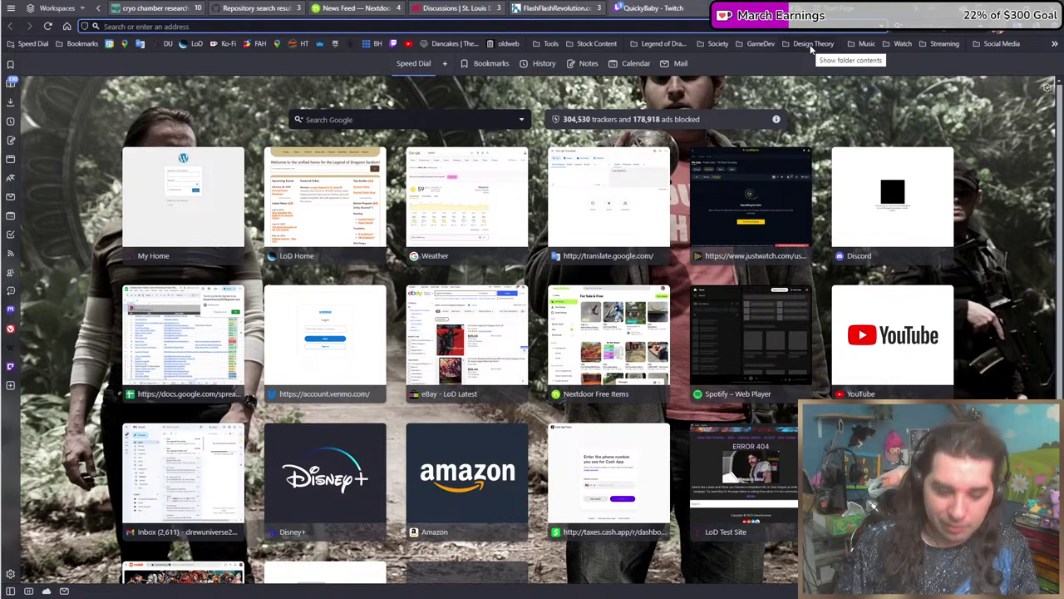
{"action": "type", "text": "alphacoders"}
{"action": "key", "text": "Return"}
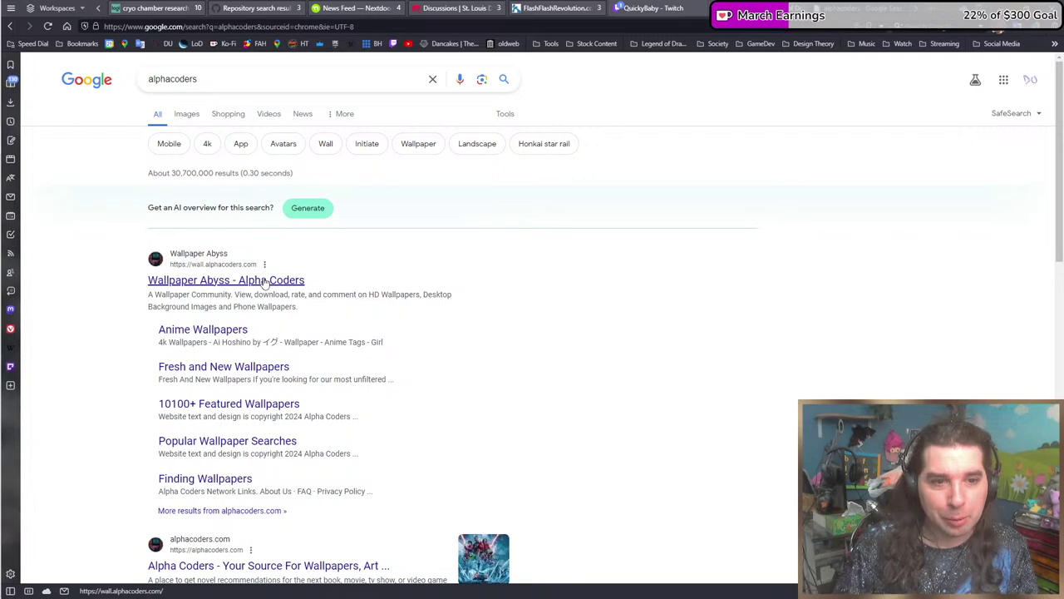
{"action": "left_click", "coordinate": [264, 281]}
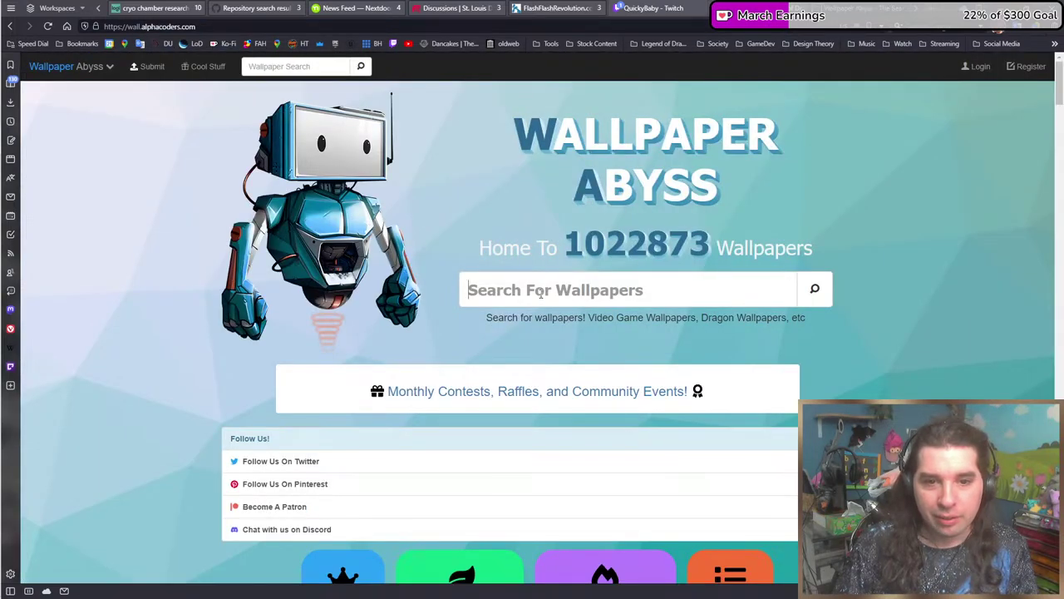
Search Wallpaper Abyss for "legend of dragoon".
{"action": "left_click", "coordinate": [540, 292]}
{"action": "type", "text": "legend of drf"}
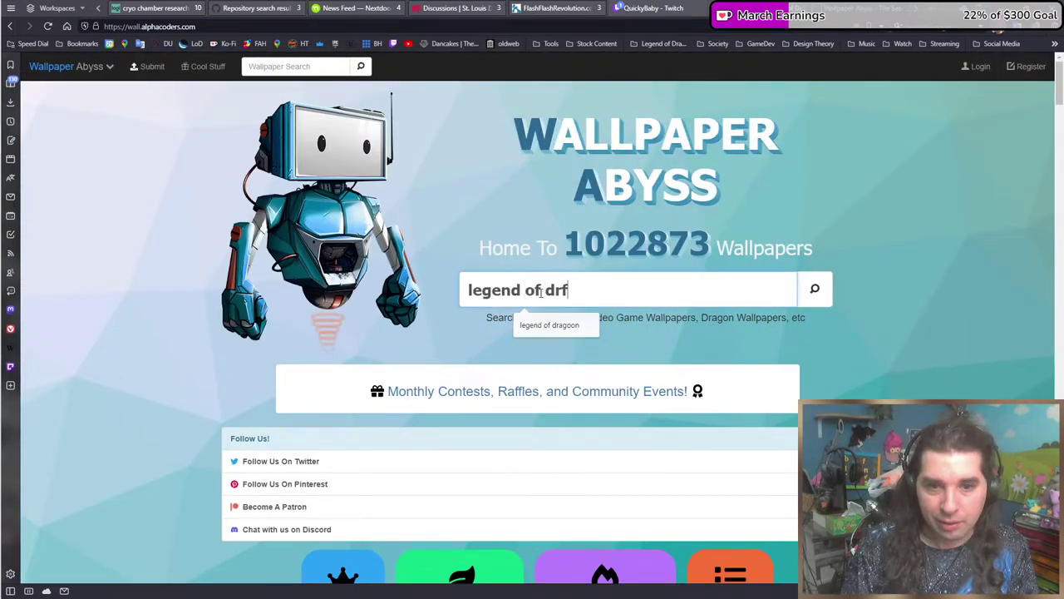
{"action": "key", "text": "BackSpace"}
{"action": "type", "text": "agoon"}
{"action": "key", "text": "Return"}
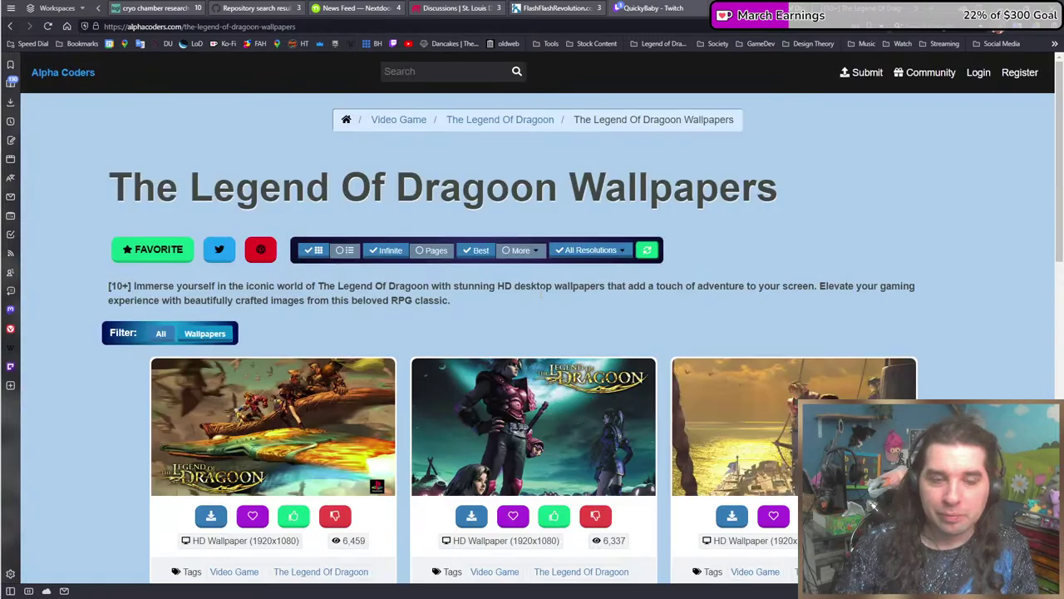
Open the wallpaper of the sleeping woman beneath a glowing stone from the Legend of Dragoon results and view it full size.
{"action": "scroll", "coordinate": [355, 308], "scroll_direction": "down", "scroll_amount": 2}
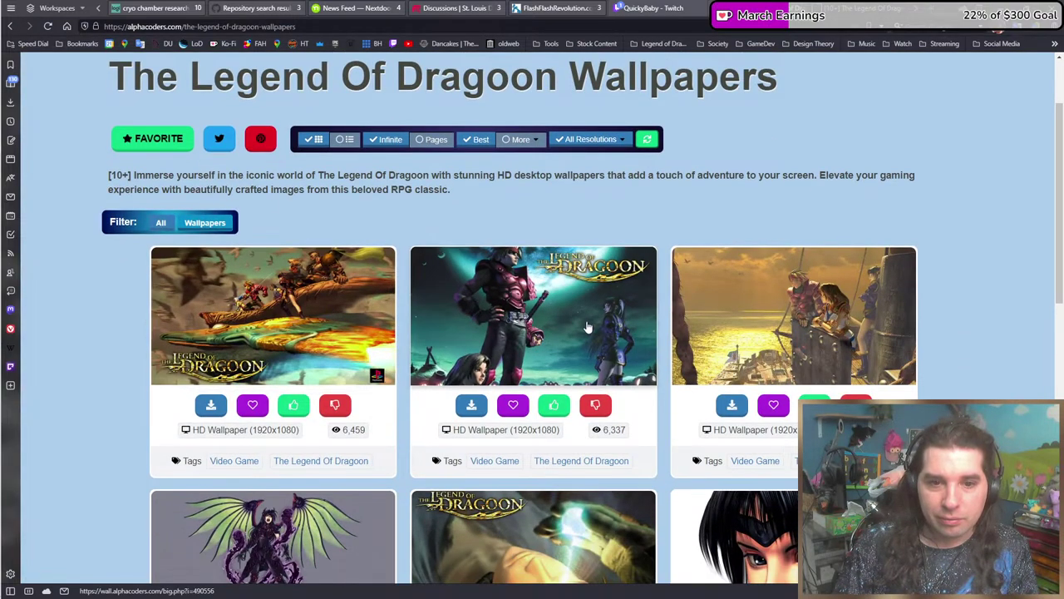
{"action": "scroll", "coordinate": [374, 350], "scroll_direction": "down", "scroll_amount": 2}
{"action": "left_click", "coordinate": [441, 409]}
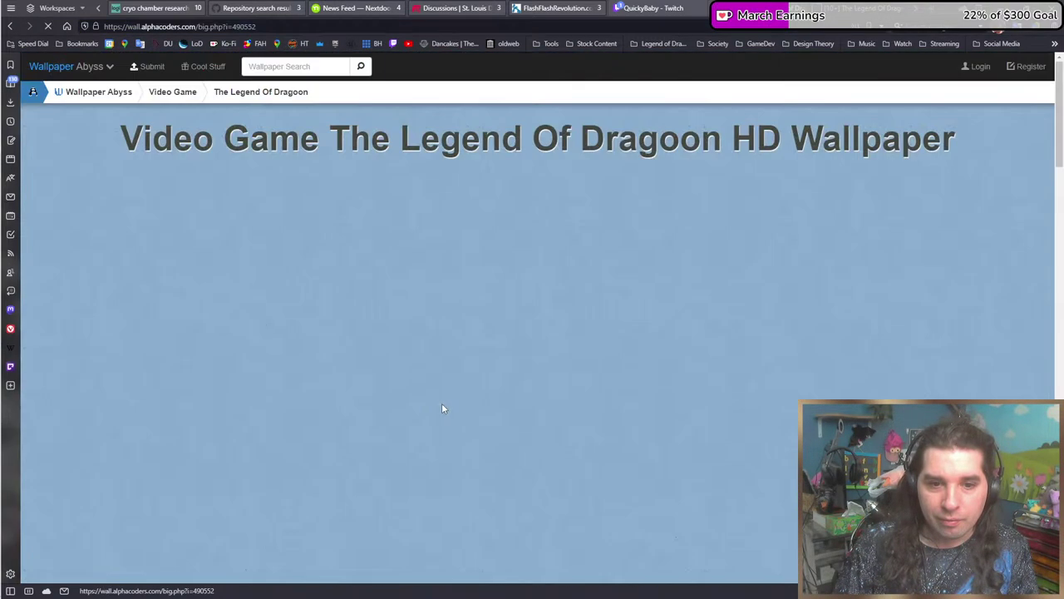
{"action": "scroll", "coordinate": [541, 383], "scroll_direction": "down", "scroll_amount": 5}
{"action": "scroll", "coordinate": [587, 333], "scroll_direction": "up", "scroll_amount": 3}
{"action": "scroll", "coordinate": [586, 312], "scroll_direction": "up", "scroll_amount": 2}
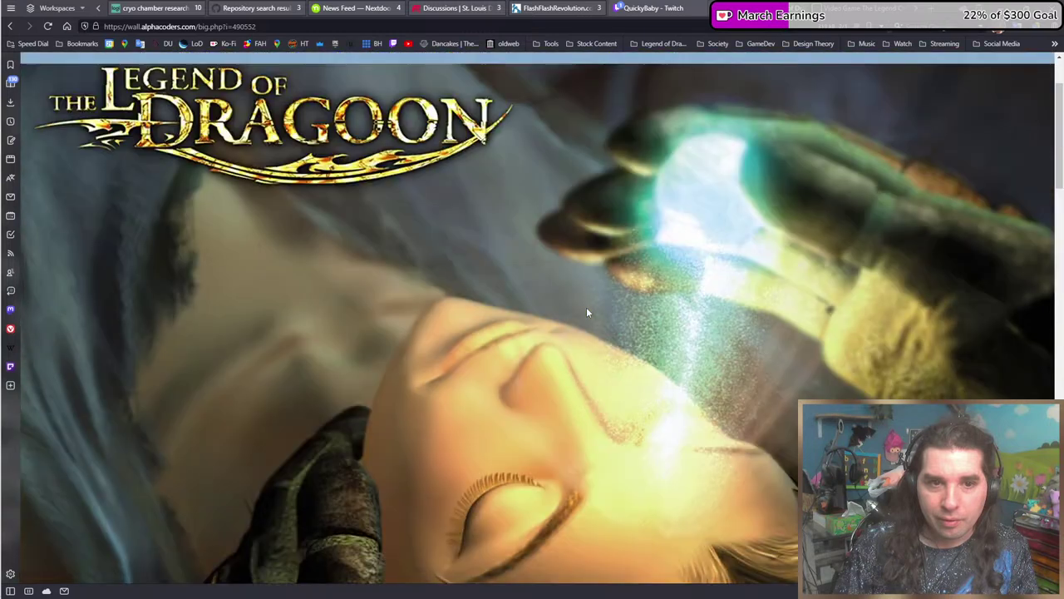
{"action": "scroll", "coordinate": [694, 352], "scroll_direction": "down", "scroll_amount": 3}
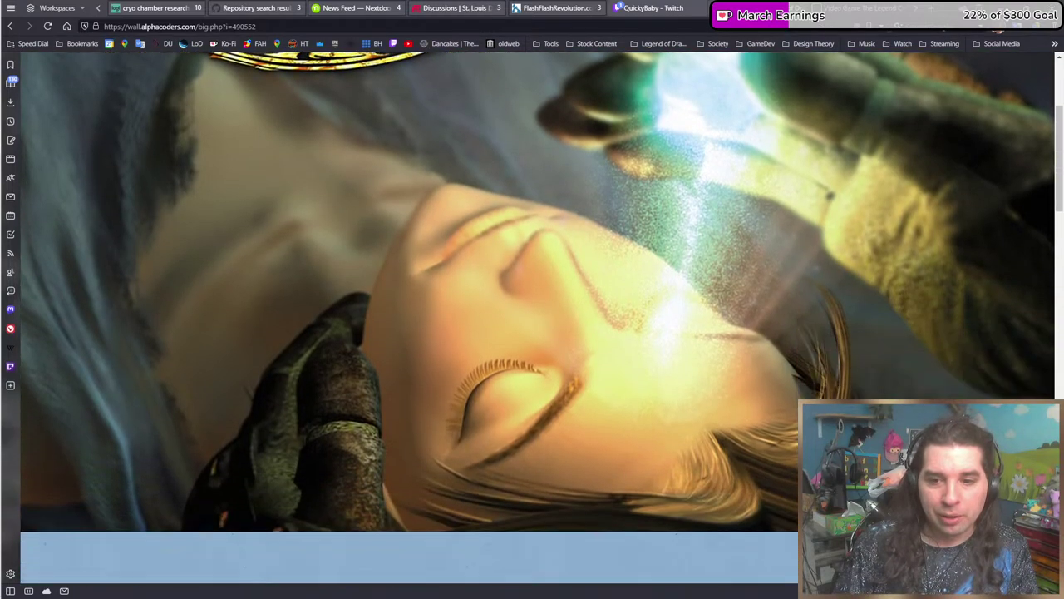
Compare the online wallpaper with the matching artwork in K.tif in Photoshop, alternating between the two images.
{"action": "key", "text": "alt+Tab"}
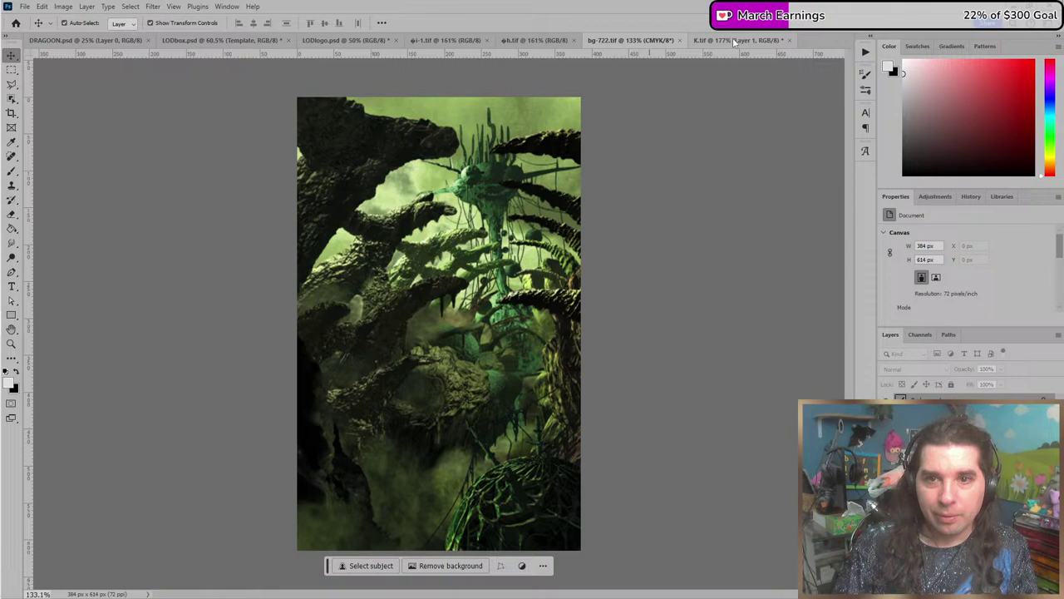
{"action": "left_click", "coordinate": [735, 41]}
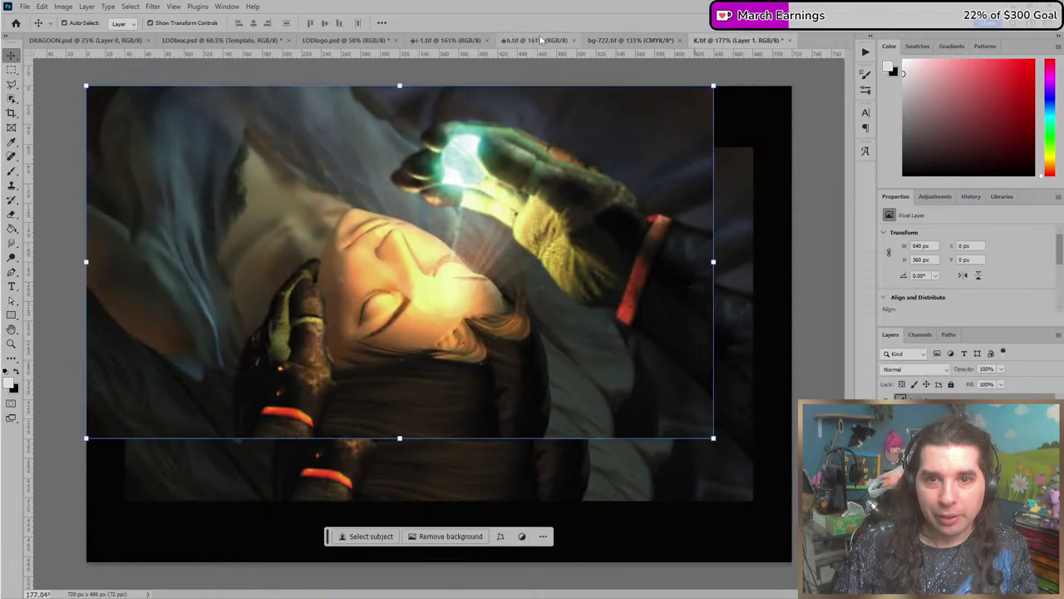
{"action": "key", "text": "alt+Tab"}
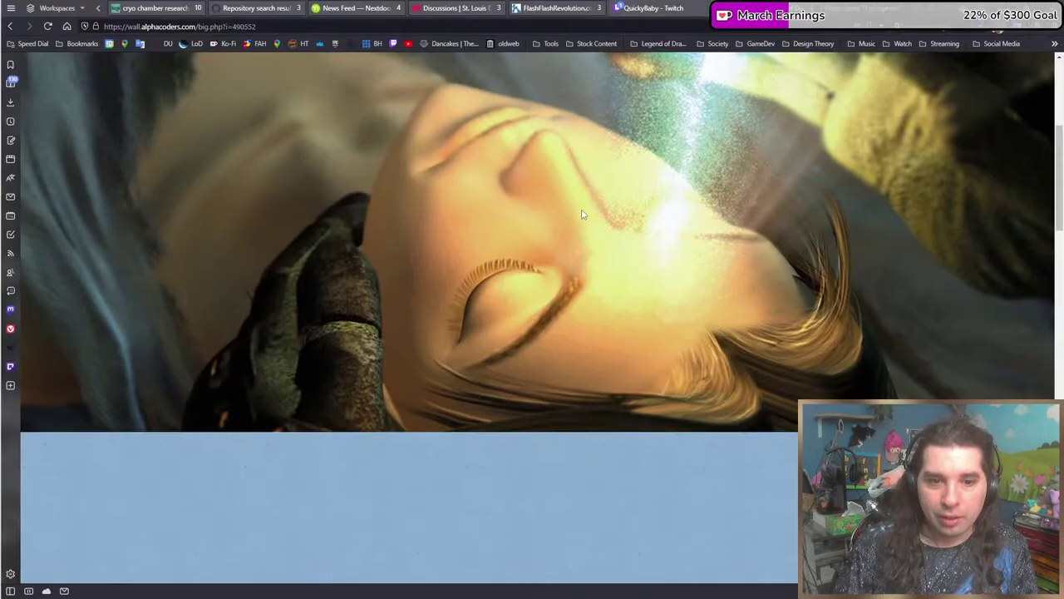
{"action": "key", "text": "alt+Tab"}
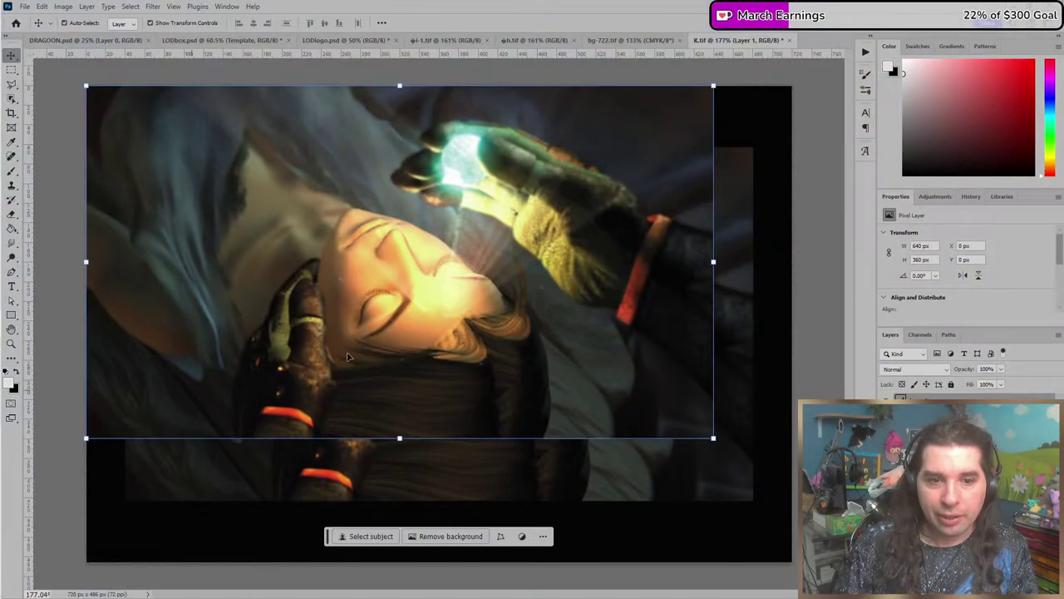
{"action": "key", "text": "alt+Tab"}
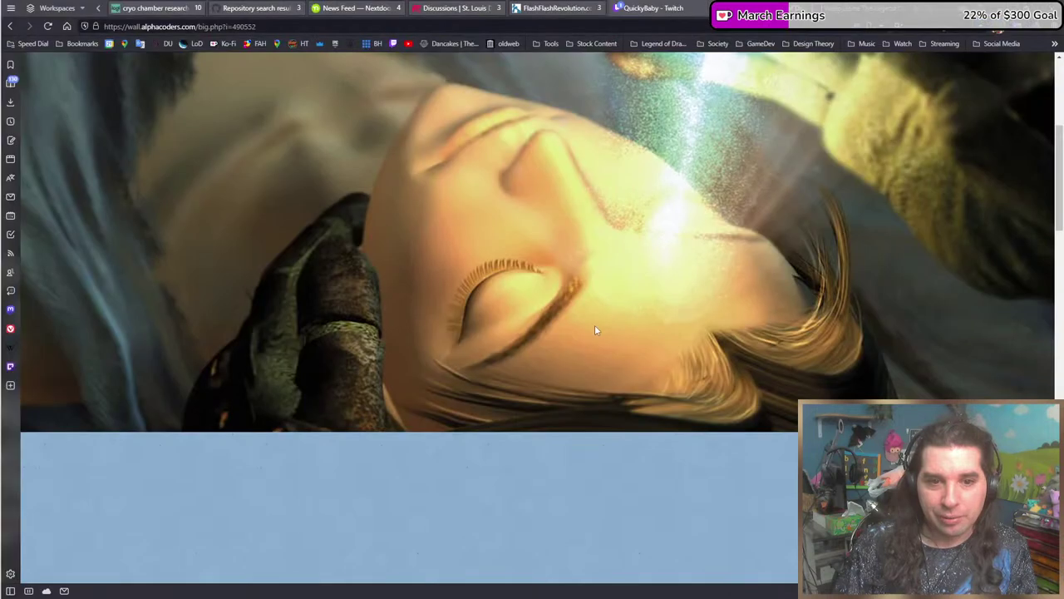
Review the wallpaper page's attribution, resolution and submission details, and look over the related Legend of Dragoon wallpapers.
{"action": "scroll", "coordinate": [618, 277], "scroll_direction": "up", "scroll_amount": 3}
{"action": "scroll", "coordinate": [575, 413], "scroll_direction": "down", "scroll_amount": 2}
{"action": "scroll", "coordinate": [704, 469], "scroll_direction": "down", "scroll_amount": 5}
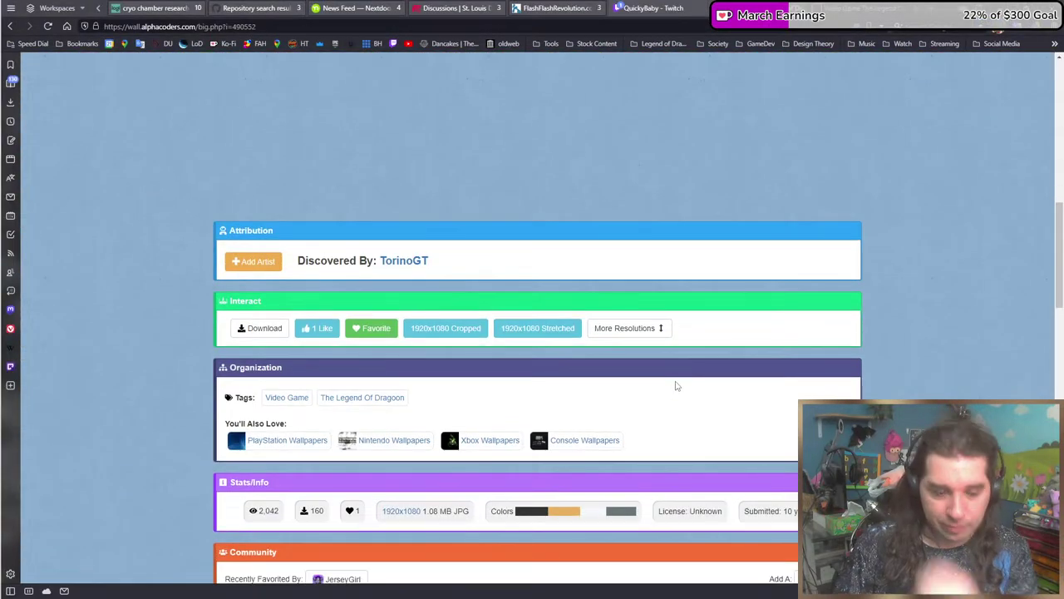
{"action": "scroll", "coordinate": [675, 374], "scroll_direction": "down", "scroll_amount": 4}
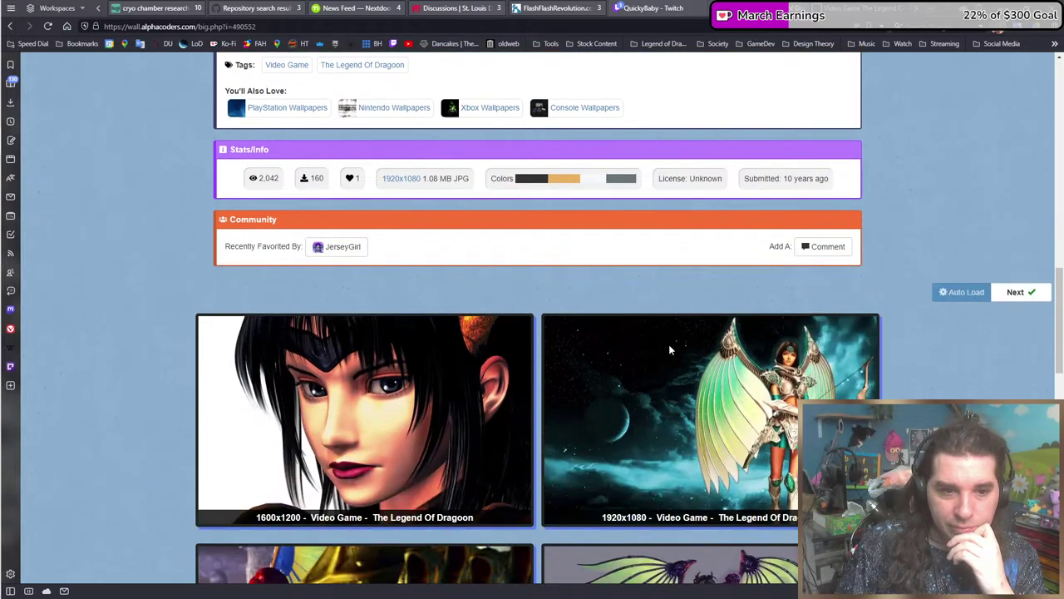
Look over the remaining related Legend of Dragoon wallpapers and view the one of three characters aboard a ship at full size.
{"action": "scroll", "coordinate": [669, 349], "scroll_direction": "down", "scroll_amount": 4}
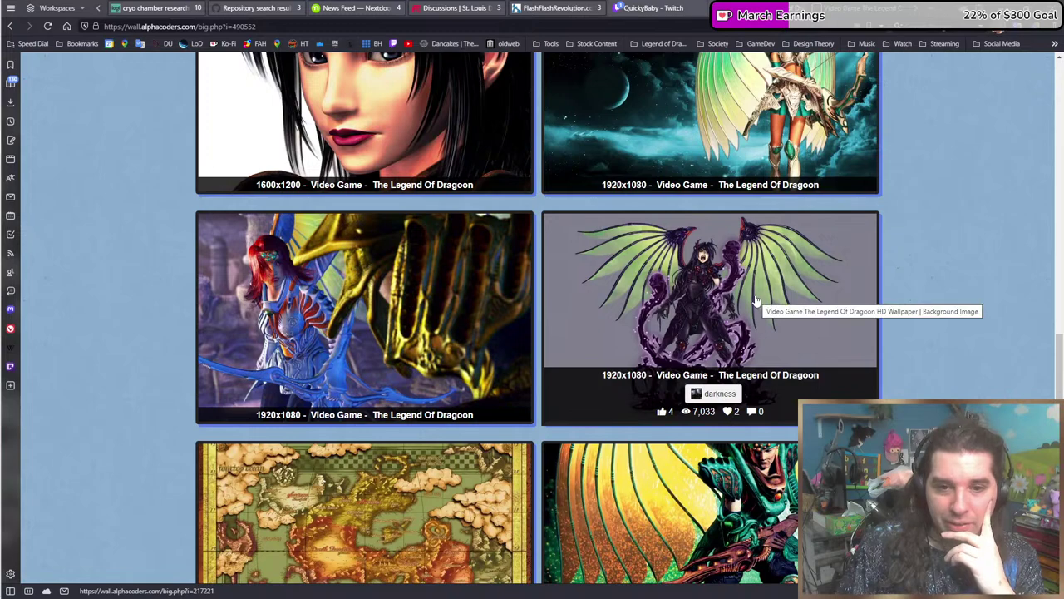
{"action": "scroll", "coordinate": [742, 297], "scroll_direction": "down", "scroll_amount": 1}
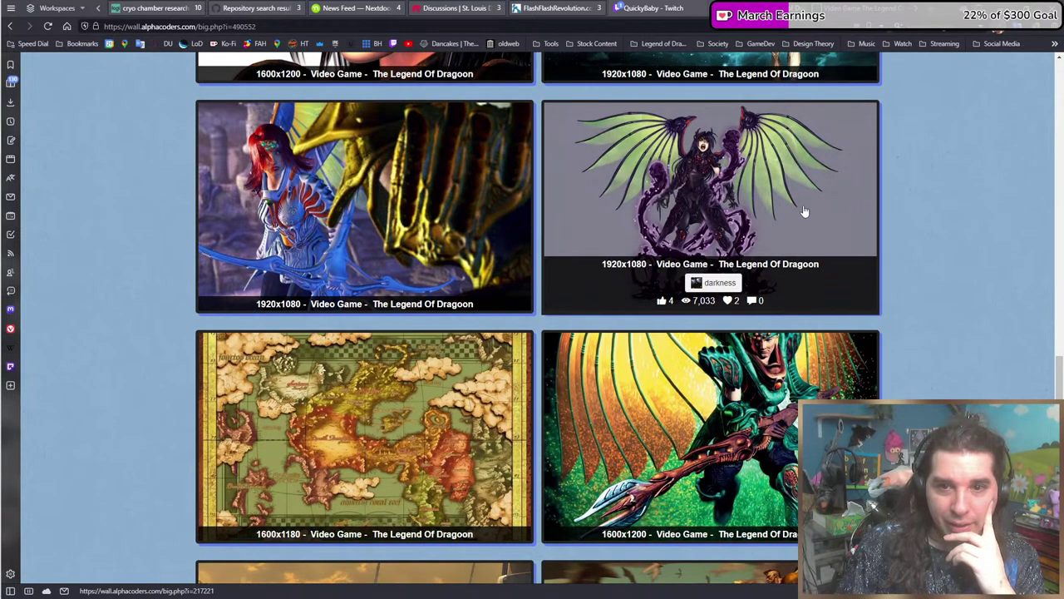
{"action": "scroll", "coordinate": [804, 212], "scroll_direction": "down", "scroll_amount": 1}
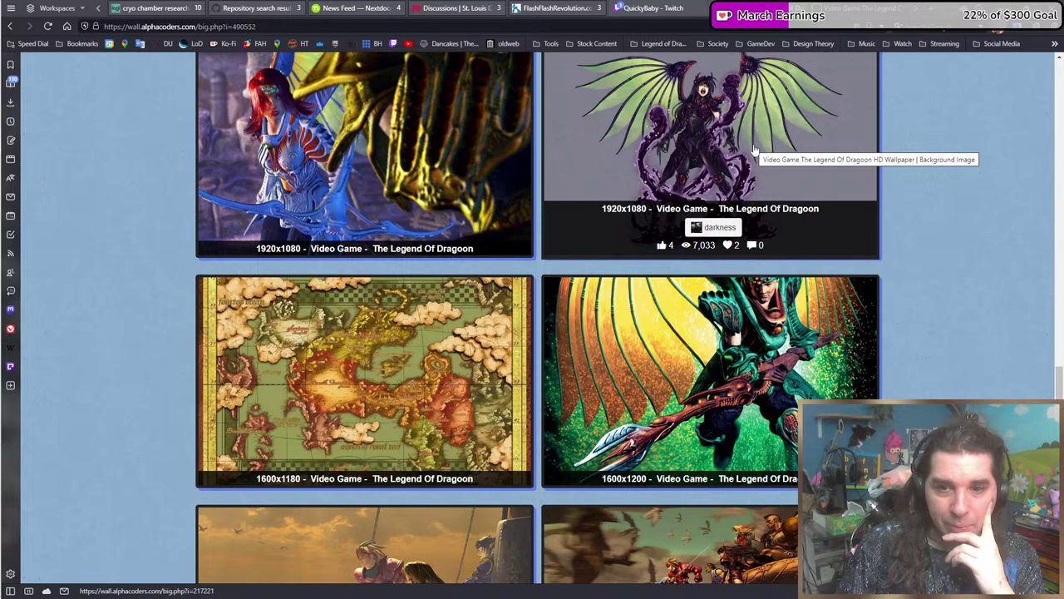
{"action": "scroll", "coordinate": [744, 158], "scroll_direction": "down", "scroll_amount": 3}
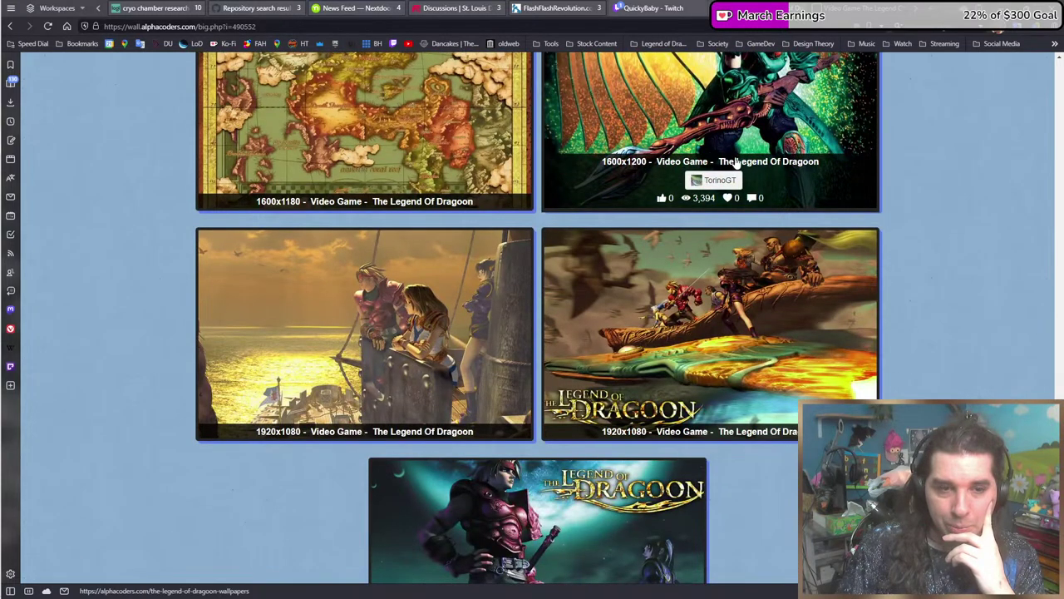
{"action": "scroll", "coordinate": [460, 155], "scroll_direction": "up", "scroll_amount": 1}
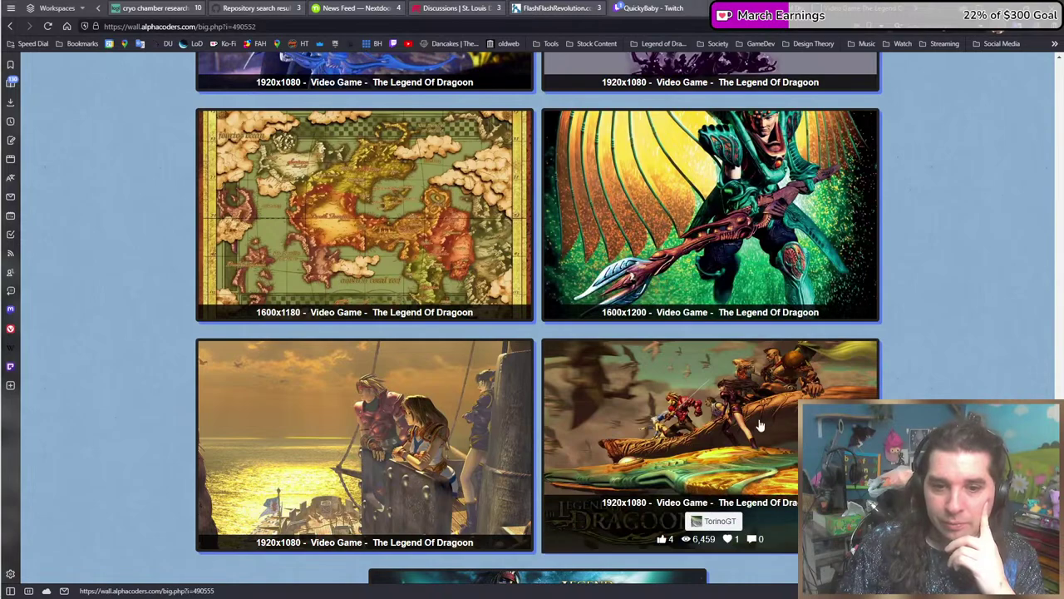
{"action": "left_click", "coordinate": [440, 424]}
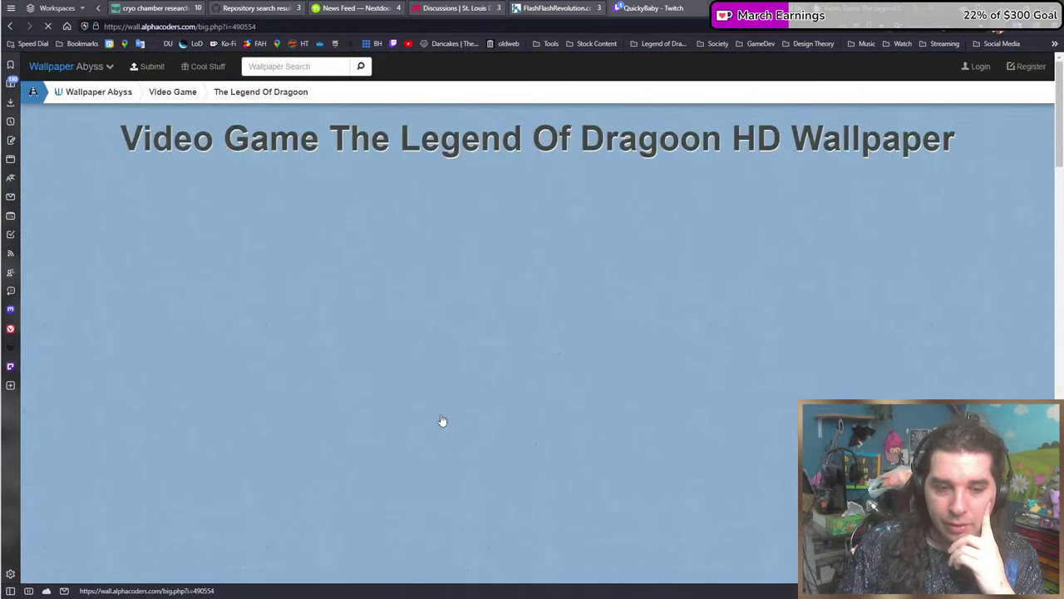
{"action": "scroll", "coordinate": [539, 316], "scroll_direction": "down", "scroll_amount": 4}
{"action": "scroll", "coordinate": [565, 304], "scroll_direction": "up", "scroll_amount": 3}
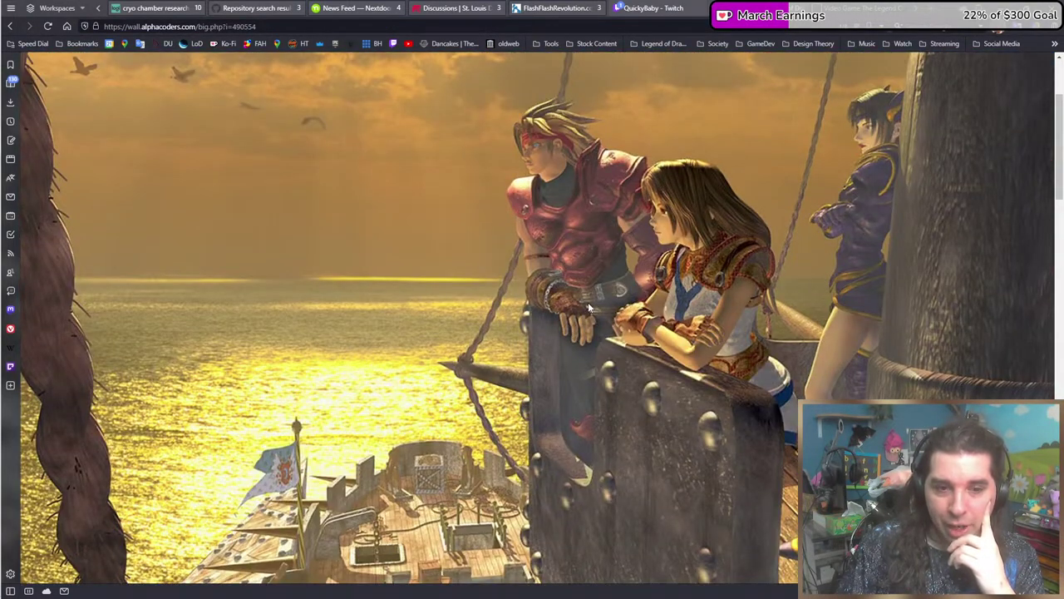
Return to The Legend Of Dragoon Wallpapers gallery and examine all of its thumbnails and their listed resolutions.
{"action": "key", "text": "alt+Left"}
{"action": "left_click", "coordinate": [587, 302]}
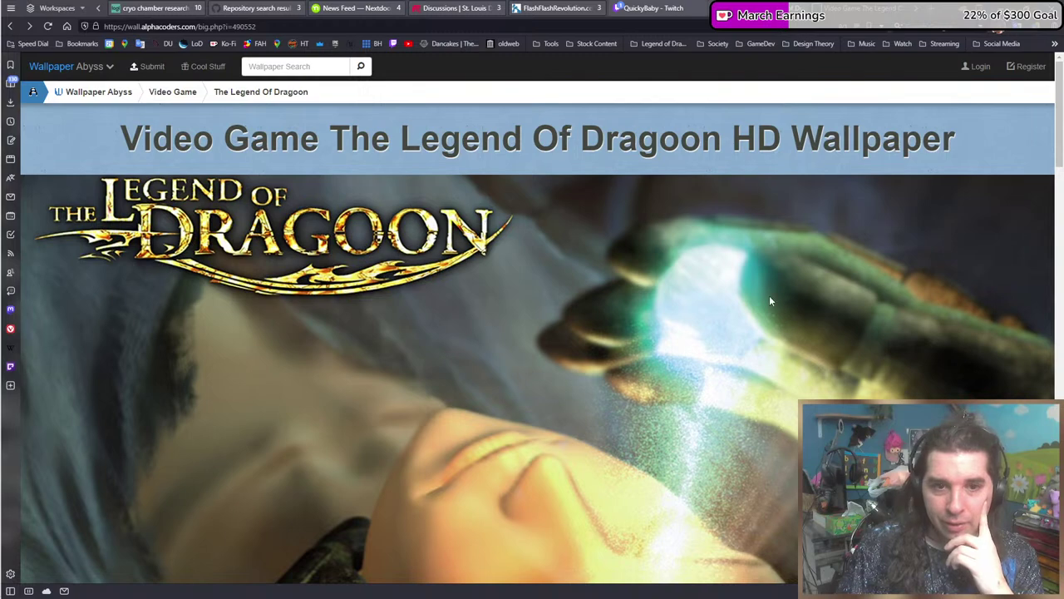
{"action": "scroll", "coordinate": [769, 301], "scroll_direction": "down", "scroll_amount": 5}
{"action": "key", "text": "alt+Left"}
{"action": "scroll", "coordinate": [681, 296], "scroll_direction": "down", "scroll_amount": 1}
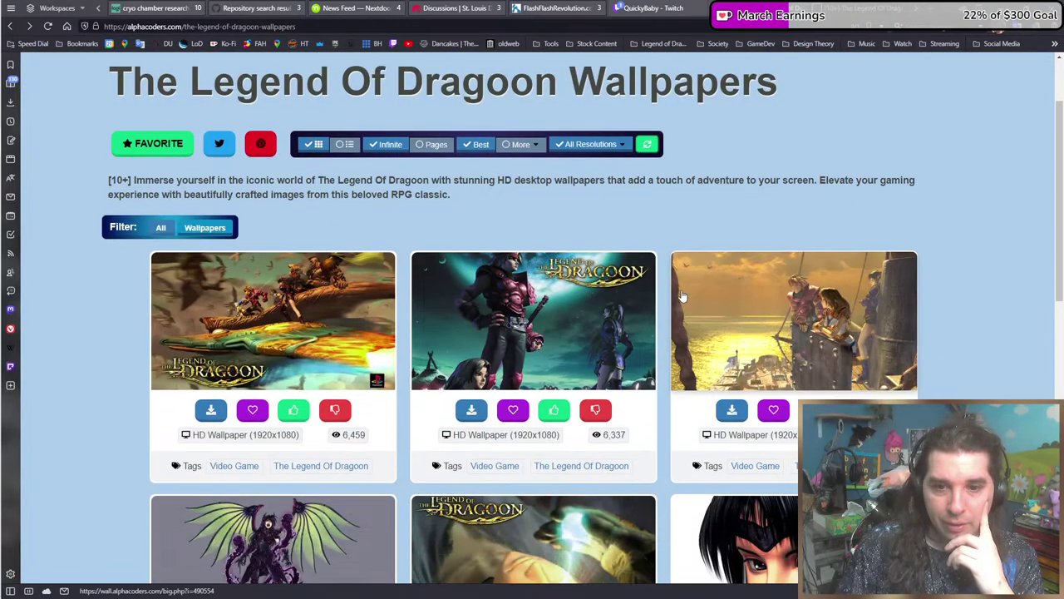
{"action": "scroll", "coordinate": [686, 299], "scroll_direction": "down", "scroll_amount": 3}
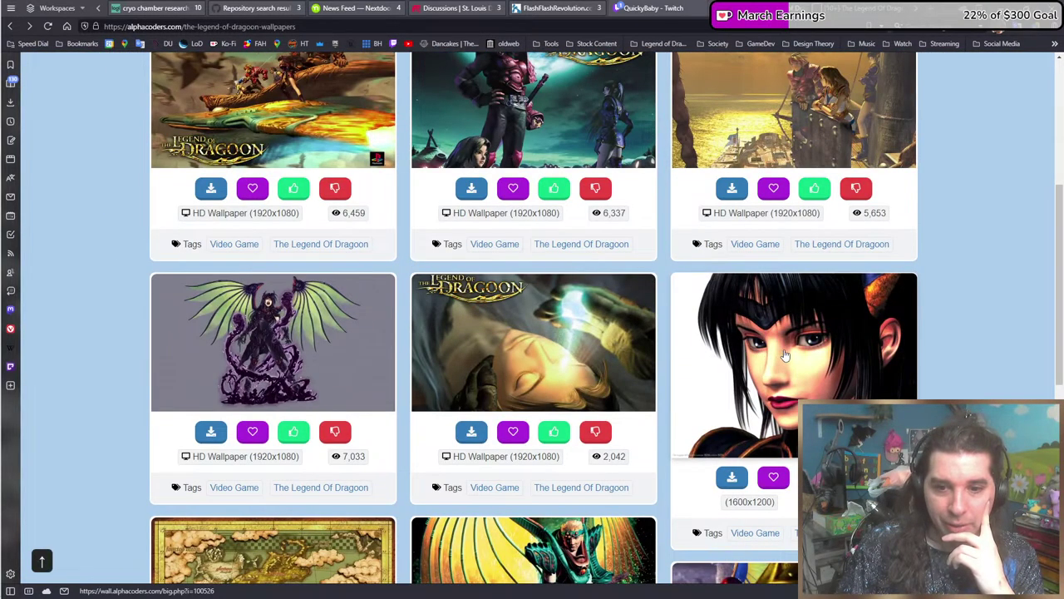
{"action": "scroll", "coordinate": [804, 365], "scroll_direction": "down", "scroll_amount": 1}
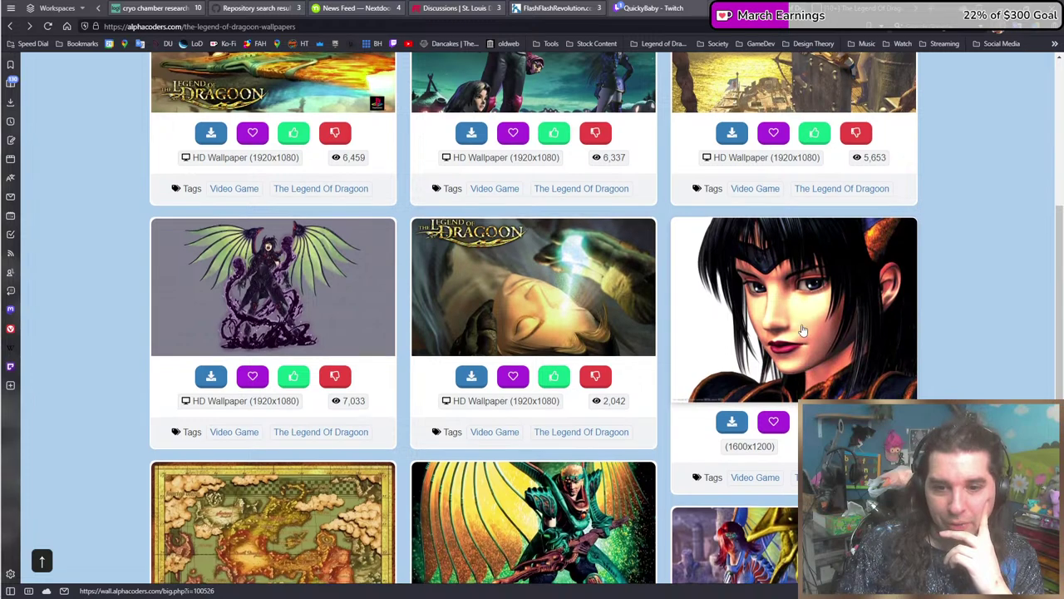
{"action": "scroll", "coordinate": [802, 333], "scroll_direction": "down", "scroll_amount": 2}
{"action": "scroll", "coordinate": [639, 379], "scroll_direction": "down", "scroll_amount": 1}
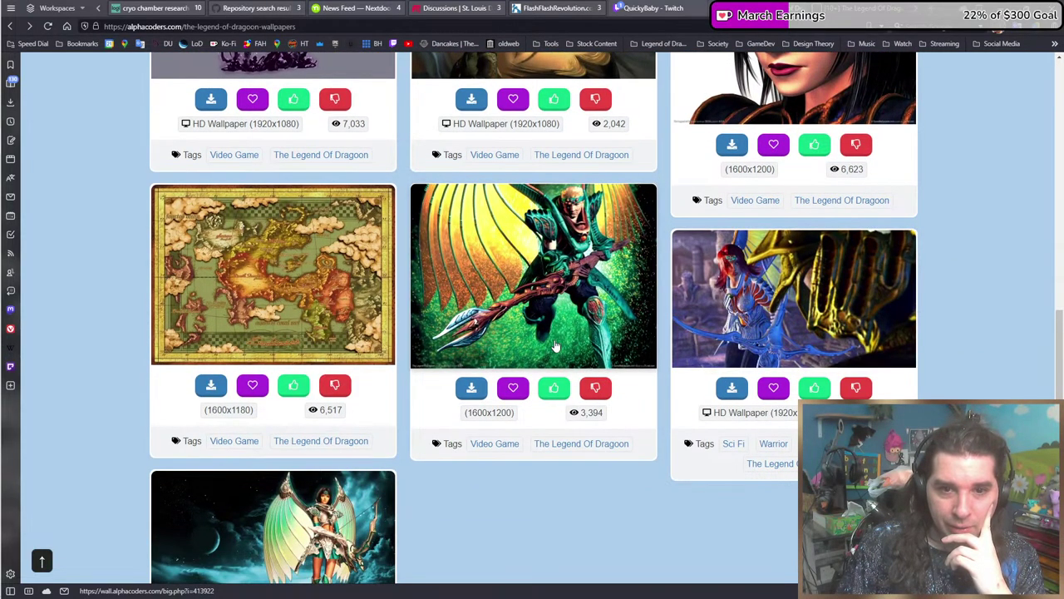
{"action": "scroll", "coordinate": [542, 324], "scroll_direction": "down", "scroll_amount": 2}
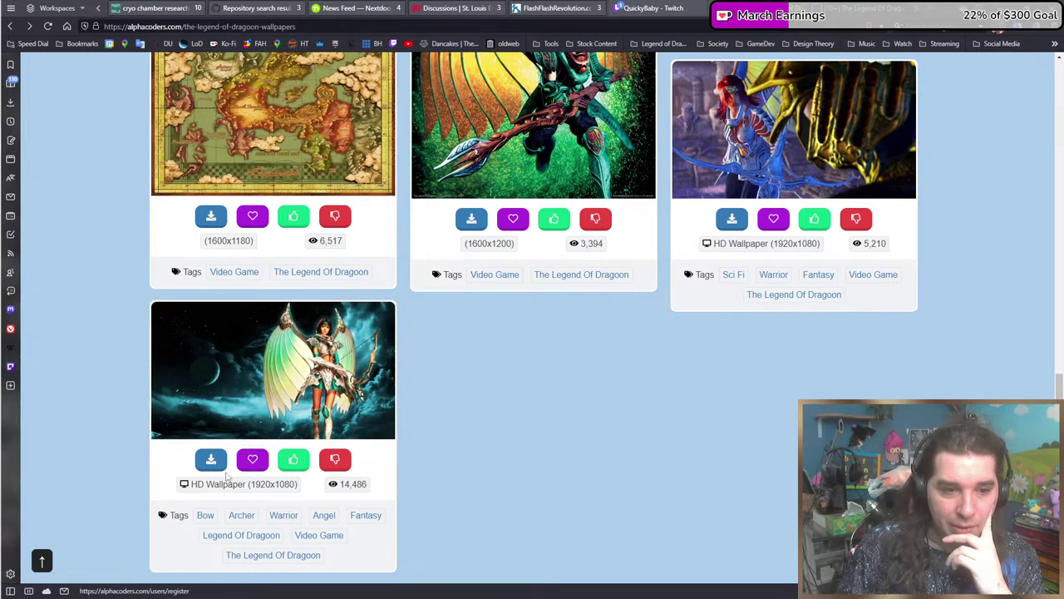
{"action": "scroll", "coordinate": [349, 374], "scroll_direction": "up", "scroll_amount": 10}
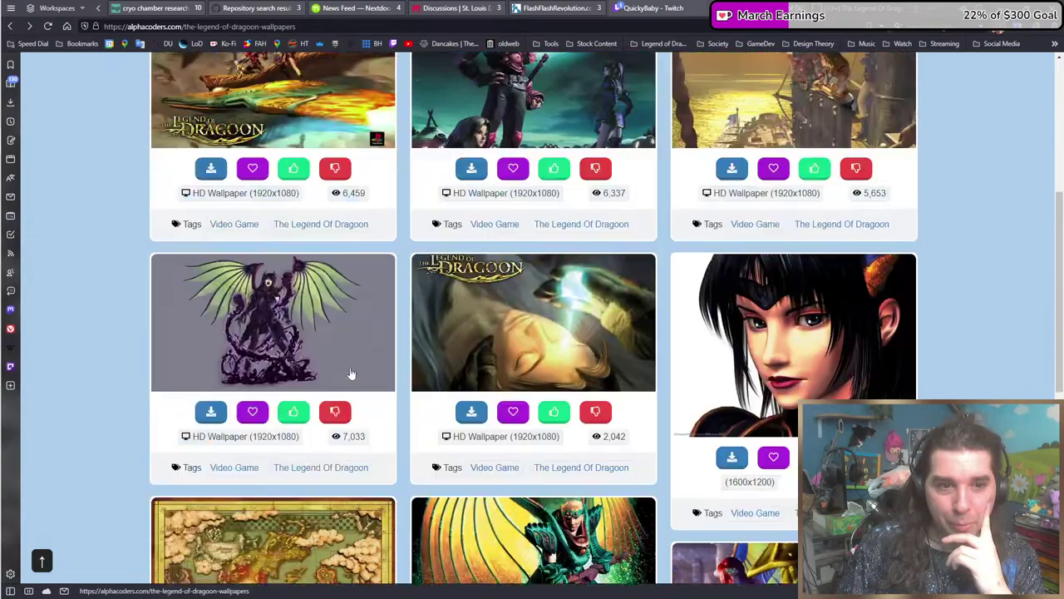
{"action": "scroll", "coordinate": [370, 324], "scroll_direction": "down", "scroll_amount": 9}
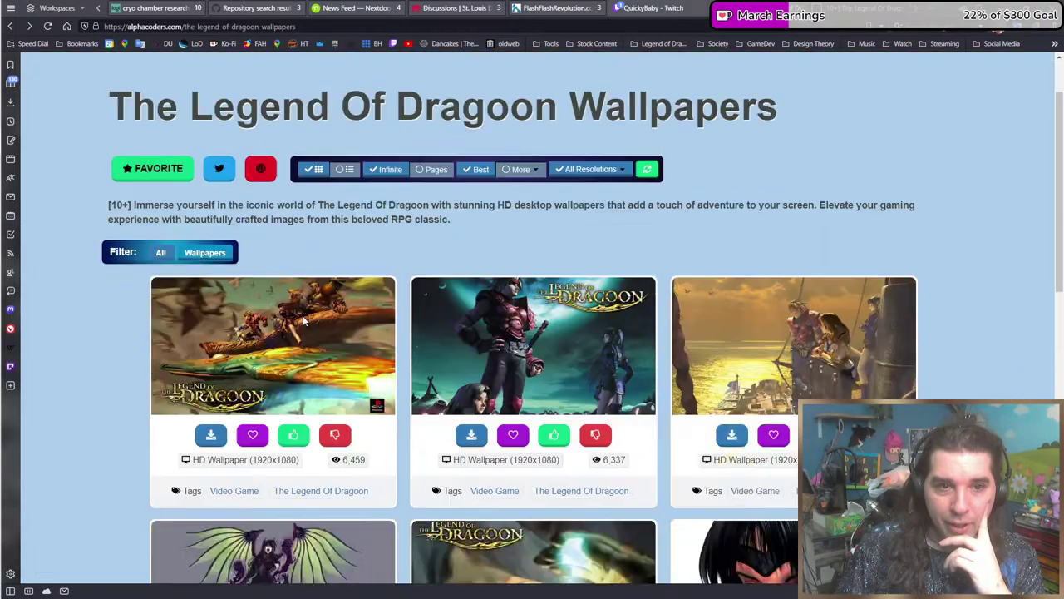
{"action": "scroll", "coordinate": [494, 403], "scroll_direction": "up", "scroll_amount": 5}
{"action": "scroll", "coordinate": [491, 399], "scroll_direction": "up", "scroll_amount": 3}
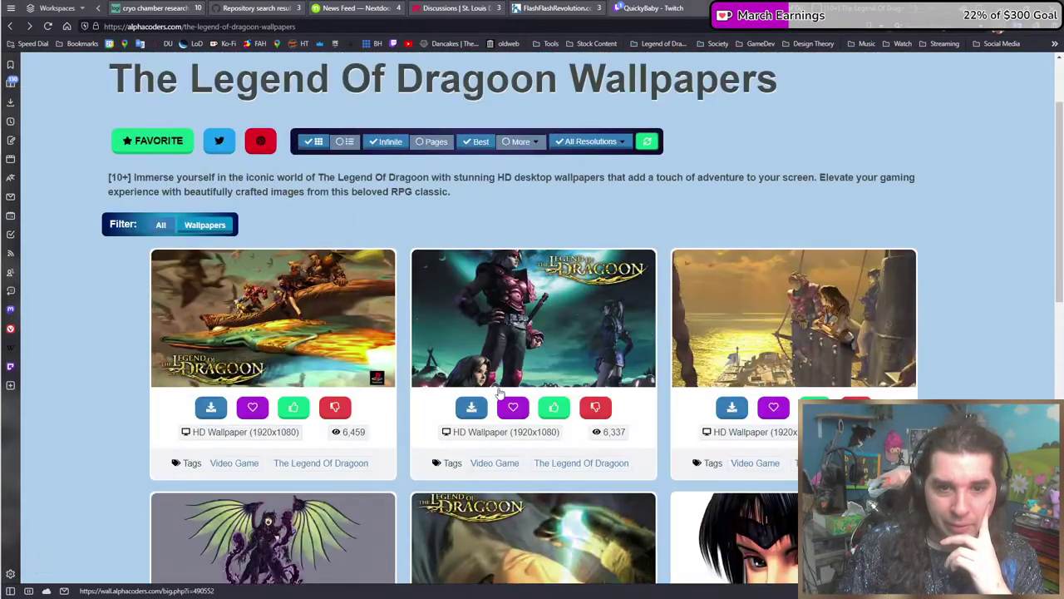
{"action": "scroll", "coordinate": [503, 272], "scroll_direction": "up", "scroll_amount": 1}
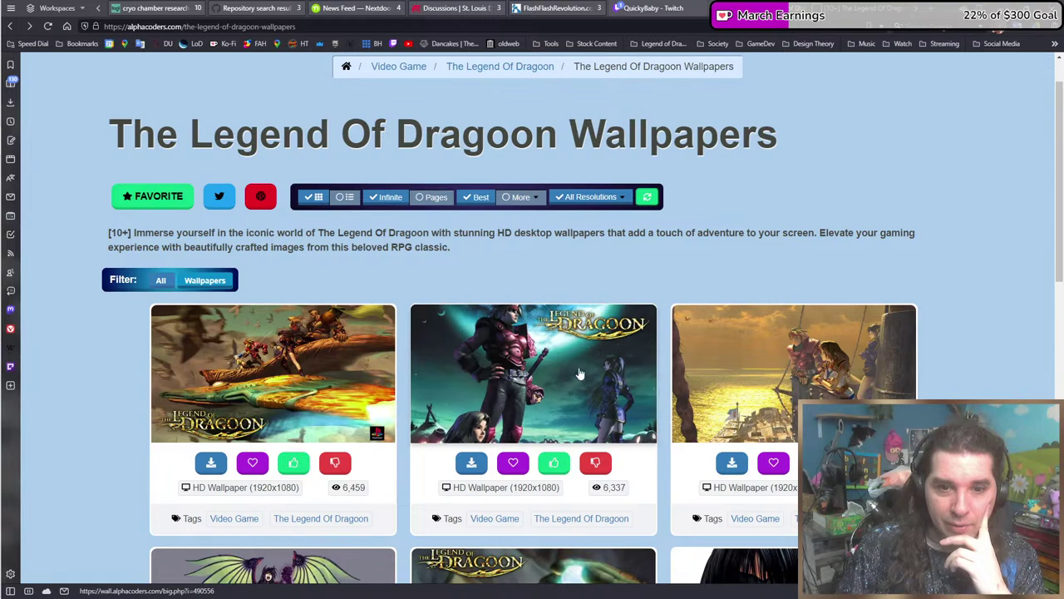
{"action": "scroll", "coordinate": [503, 272], "scroll_direction": "down", "scroll_amount": 5}
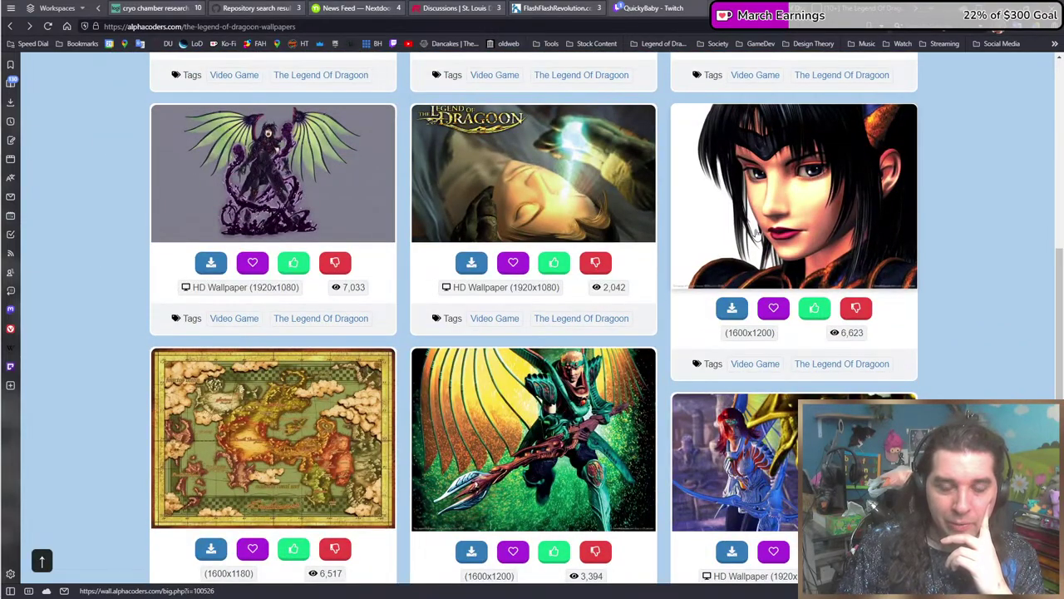
{"action": "scroll", "coordinate": [824, 368], "scroll_direction": "up", "scroll_amount": 5}
{"action": "scroll", "coordinate": [677, 347], "scroll_direction": "down", "scroll_amount": 5}
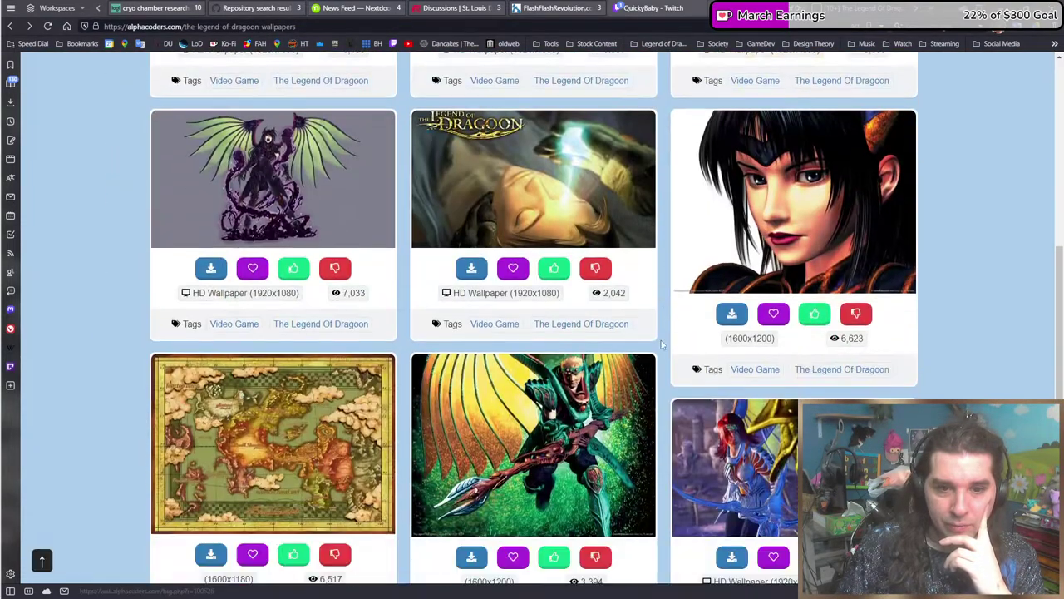
{"action": "scroll", "coordinate": [661, 343], "scroll_direction": "down", "scroll_amount": 3}
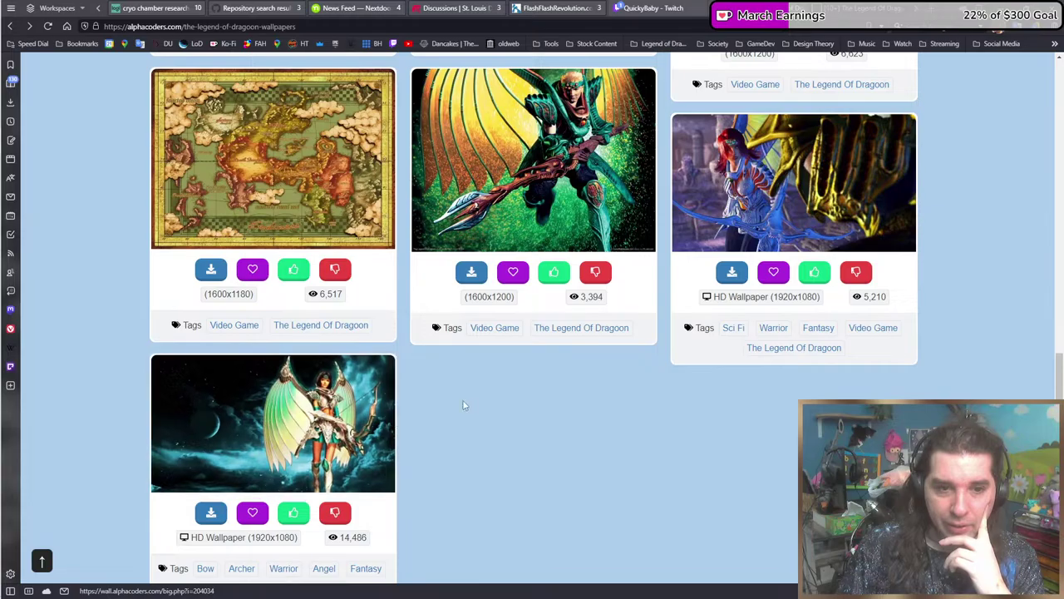
{"action": "scroll", "coordinate": [587, 327], "scroll_direction": "up", "scroll_amount": 2}
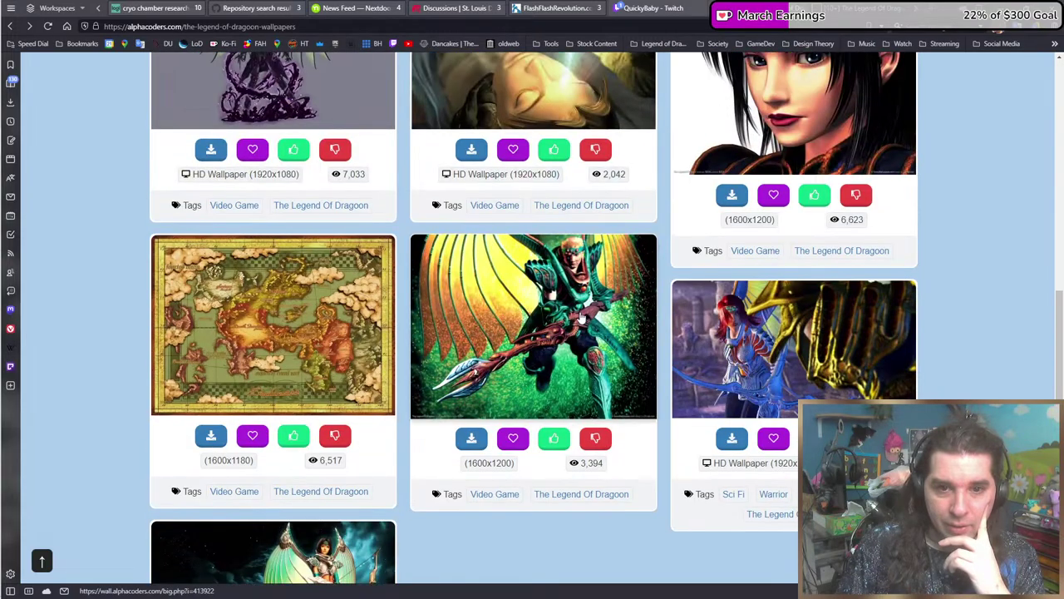
View the wallpaper of the winged warrior in green armor with its page details, and return to the Legend Of Dragoon gallery.
{"action": "left_click", "coordinate": [582, 327]}
{"action": "scroll", "coordinate": [577, 326], "scroll_direction": "down", "scroll_amount": 10}
{"action": "scroll", "coordinate": [578, 339], "scroll_direction": "down", "scroll_amount": 15}
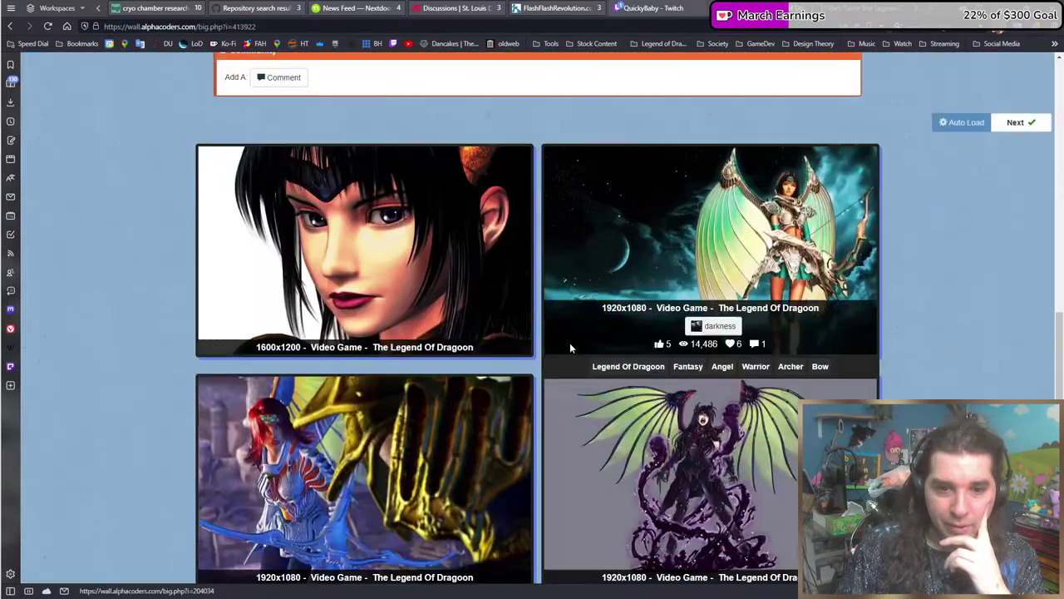
{"action": "scroll", "coordinate": [645, 369], "scroll_direction": "up", "scroll_amount": 20}
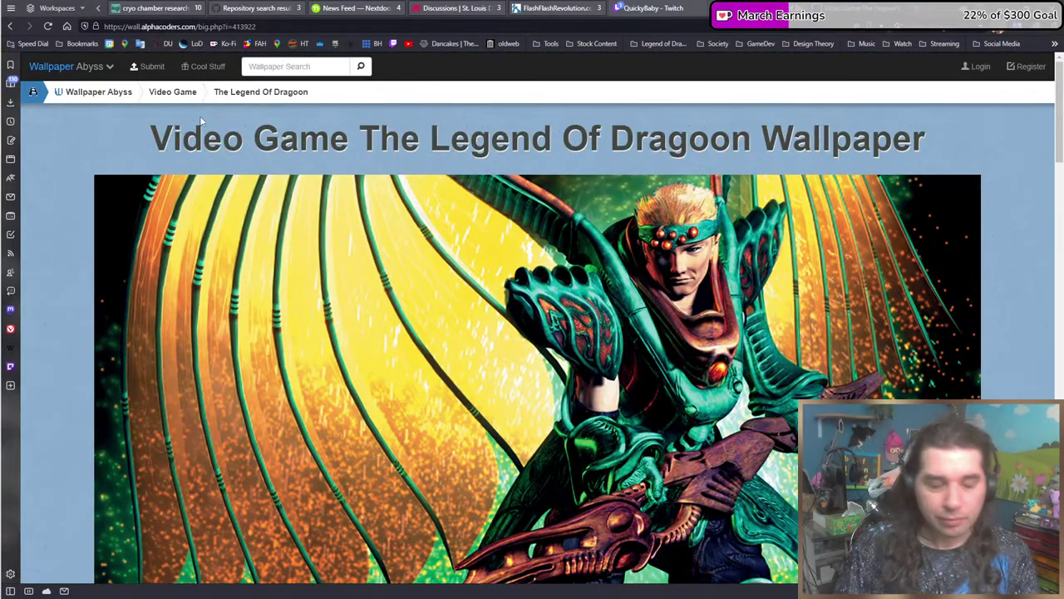
{"action": "left_click", "coordinate": [248, 96]}
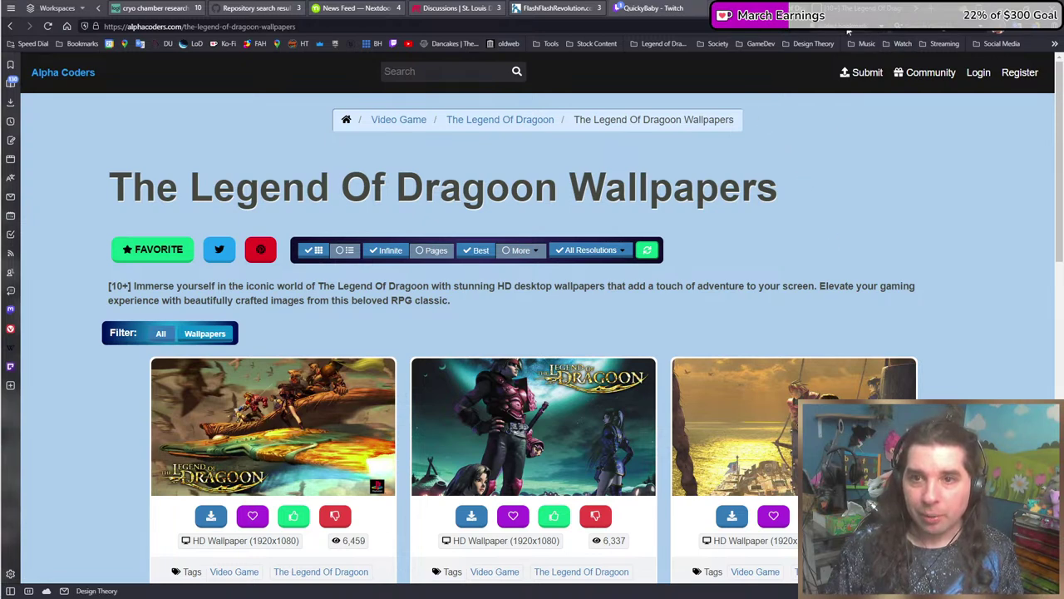
Close the wallpaper gallery and switch to File Explorer with the Unsorted and renders folders side by side.
{"action": "key", "text": "ctrl+w"}
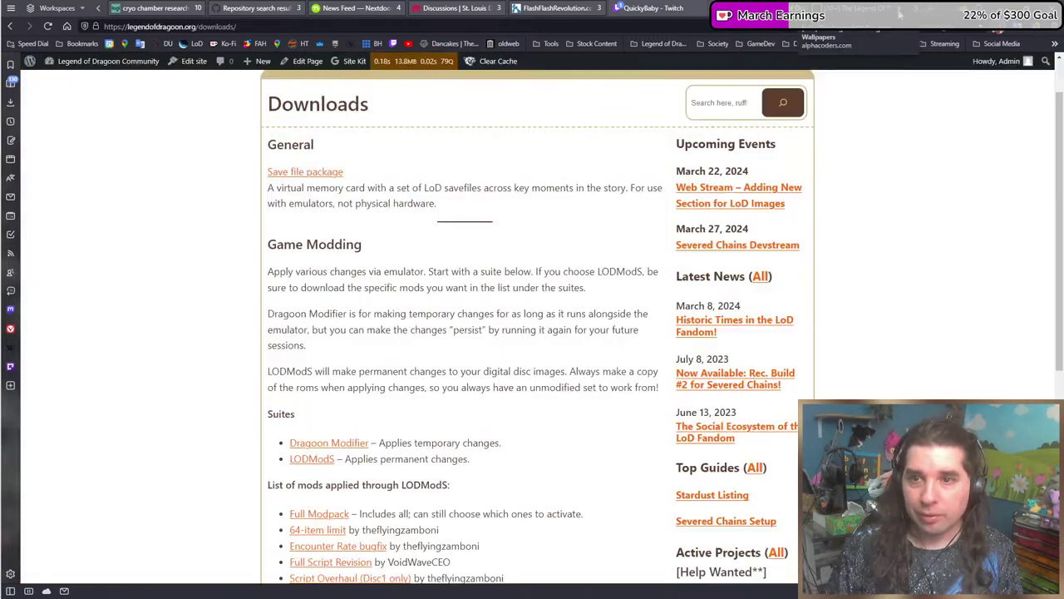
{"action": "key", "text": "alt+Tab"}
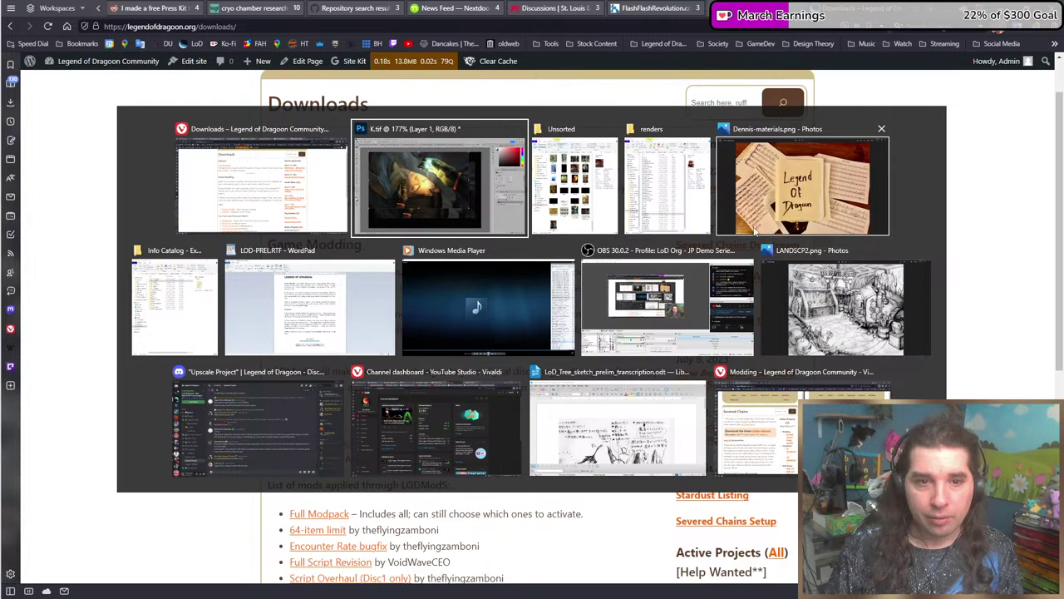
{"action": "key", "text": "alt+Tab"}
{"action": "key", "text": "alt+Tab"}
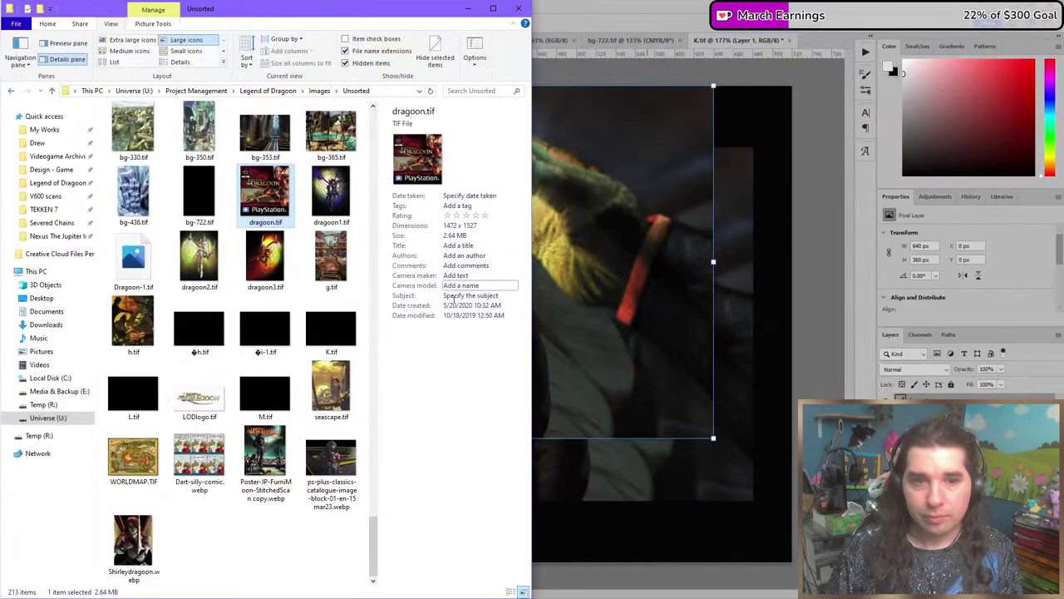
{"action": "key", "text": "alt+Tab"}
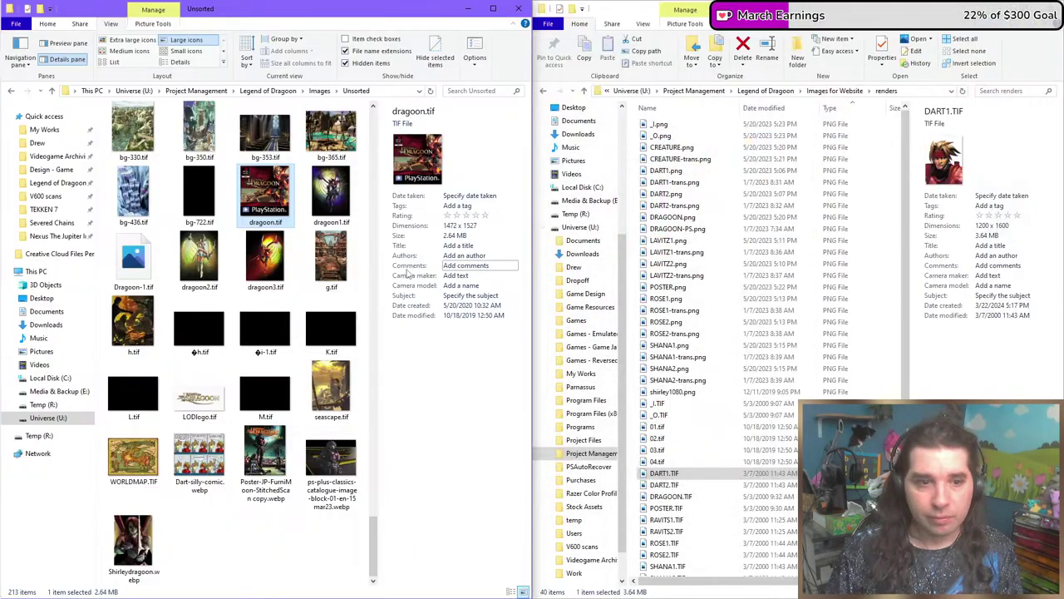
Look through the Unsorted images, go up to the Images folder, and examine its subfolders and loose image files.
{"action": "scroll", "coordinate": [231, 340], "scroll_direction": "down", "scroll_amount": 10}
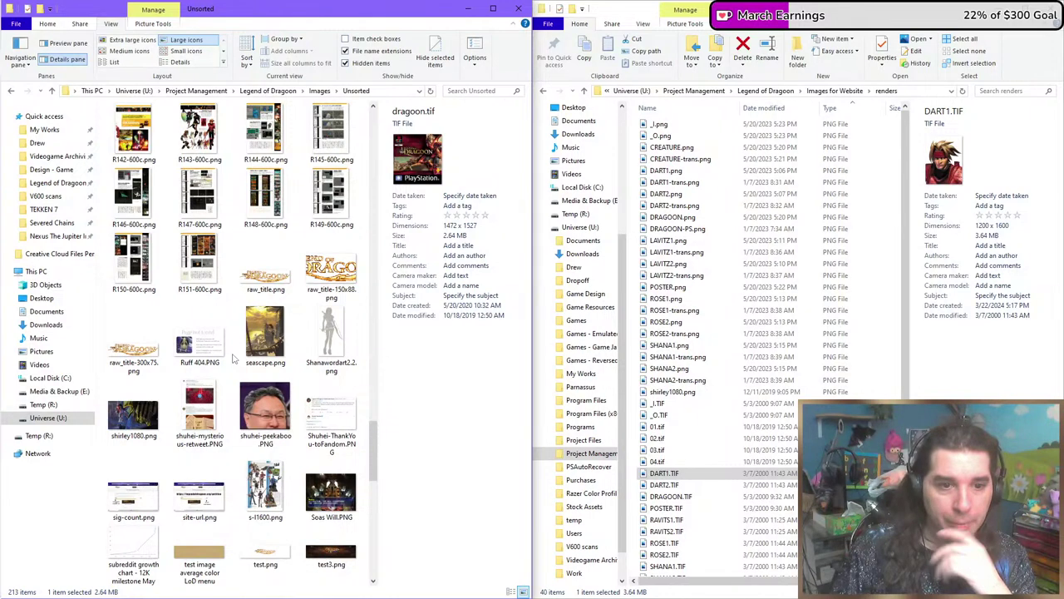
{"action": "scroll", "coordinate": [232, 357], "scroll_direction": "up", "scroll_amount": 10}
{"action": "left_click", "coordinate": [319, 91]}
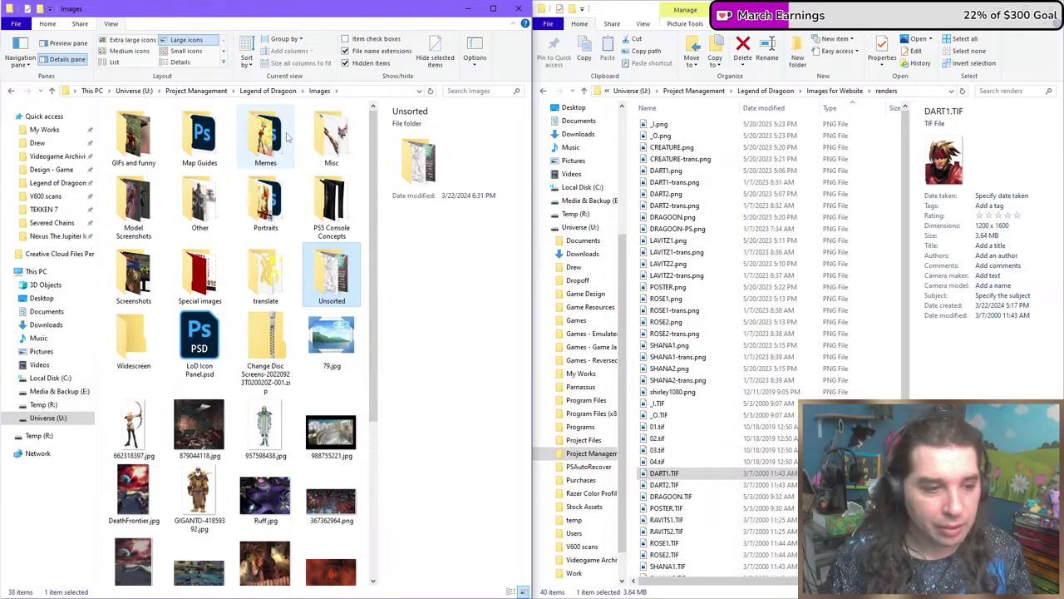
{"action": "key", "text": "super"}
{"action": "key", "text": "super"}
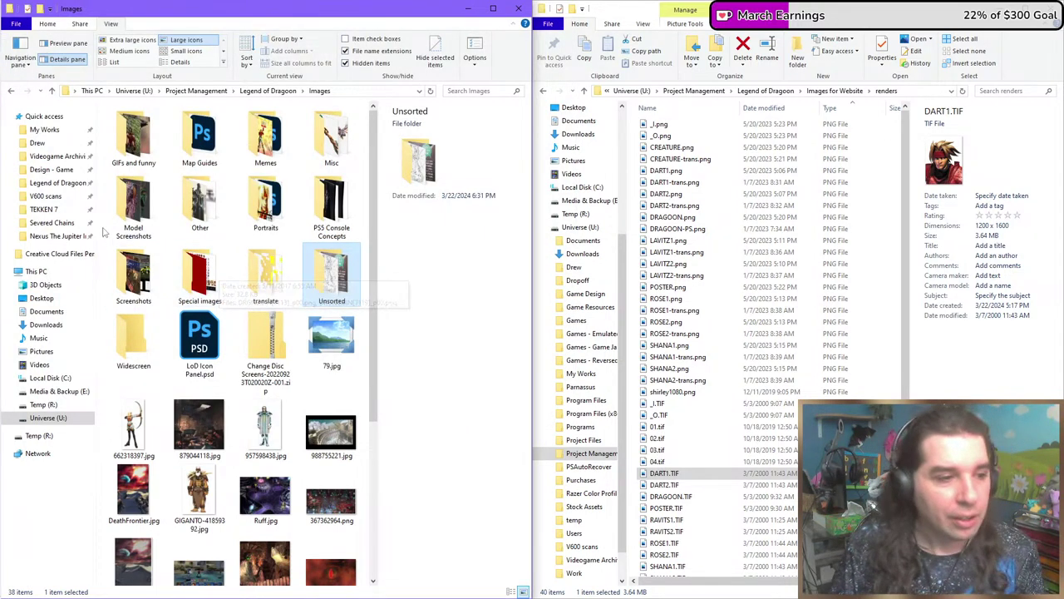
{"action": "scroll", "coordinate": [278, 241], "scroll_direction": "down", "scroll_amount": 3}
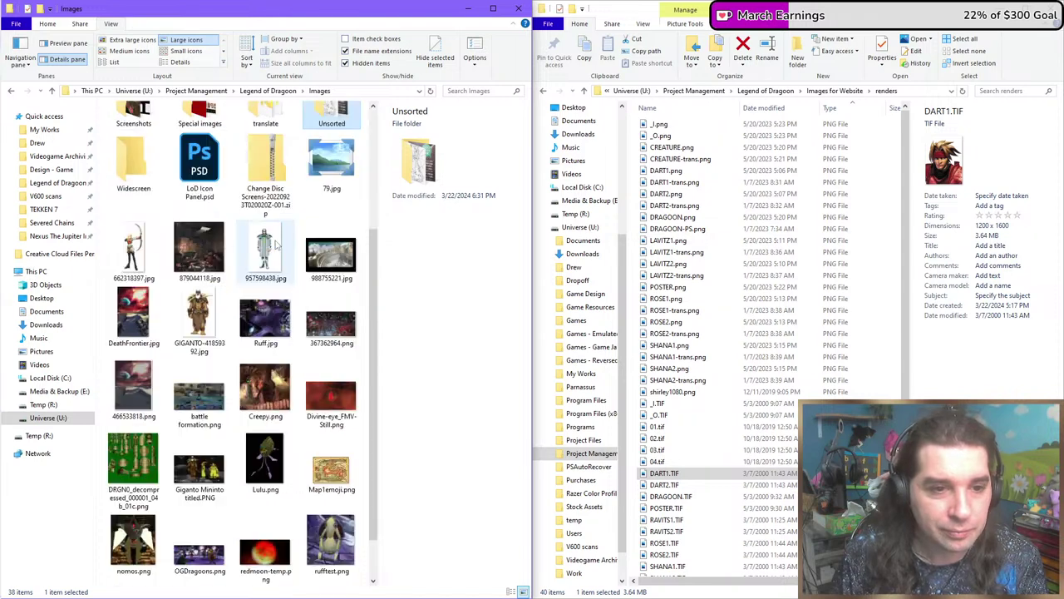
{"action": "scroll", "coordinate": [277, 241], "scroll_direction": "up", "scroll_amount": 5}
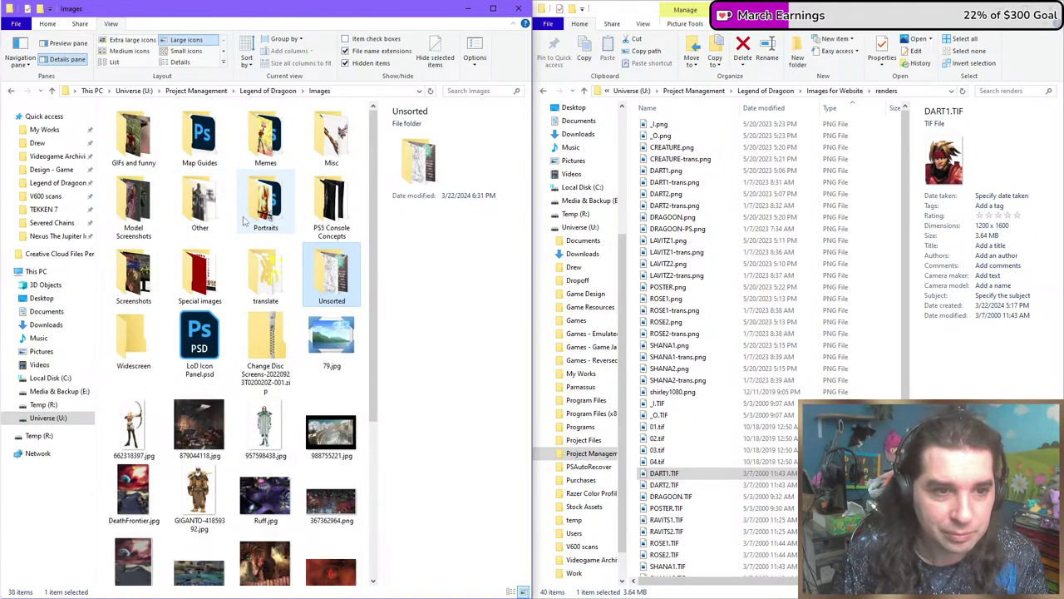
{"action": "scroll", "coordinate": [166, 241], "scroll_direction": "down", "scroll_amount": 5}
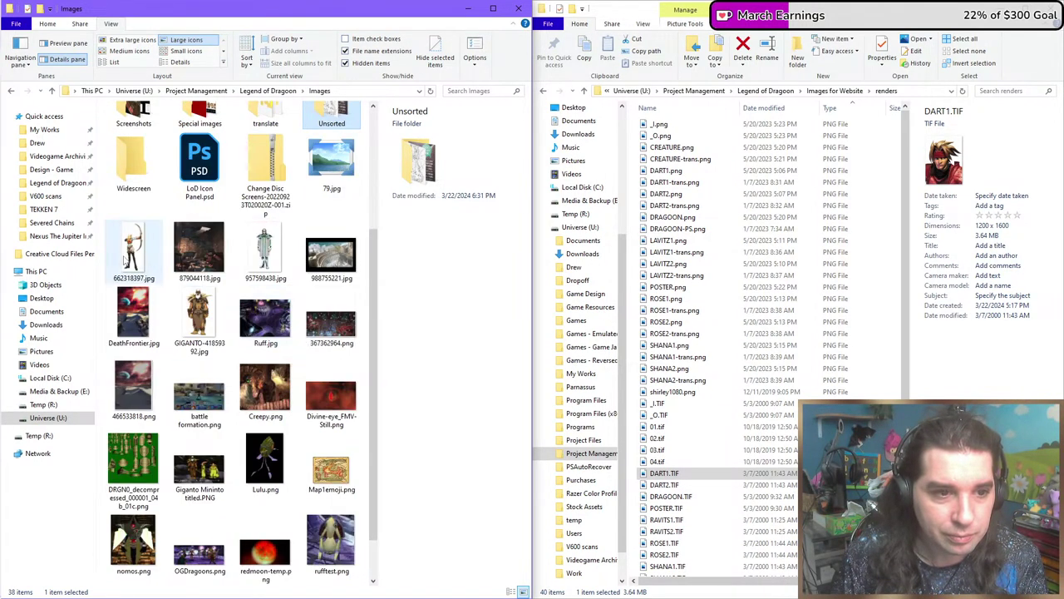
Open 662318397.jpg from the Images folder in the photo viewer and zoom in on the archer artwork.
{"action": "left_click", "coordinate": [125, 260]}
{"action": "double_click", "coordinate": [125, 260]}
{"action": "scroll", "coordinate": [524, 311], "scroll_direction": "up", "scroll_amount": 3}
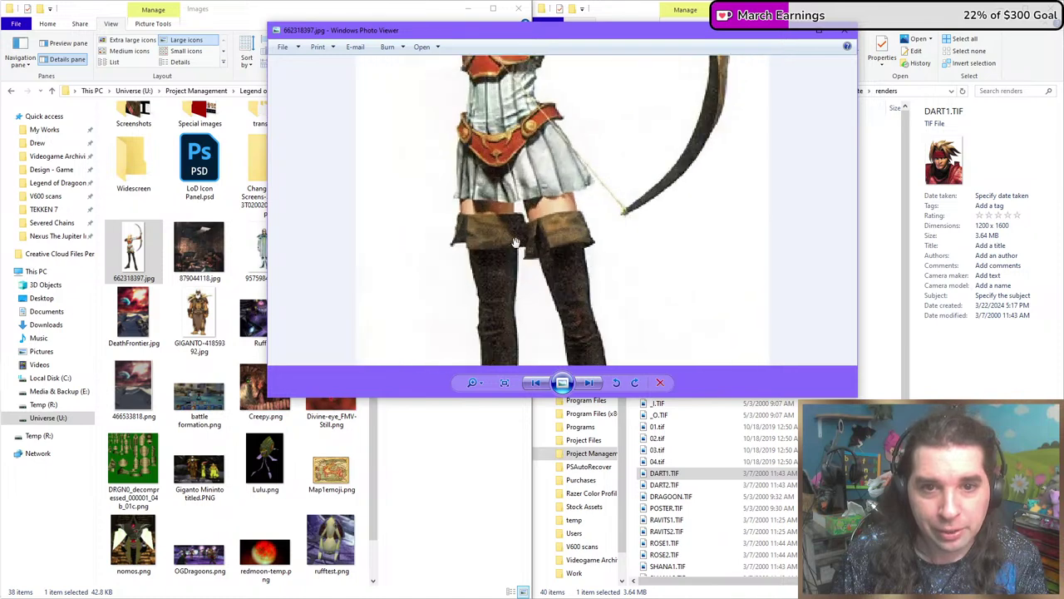
Examine the enlarged archer artwork in 662318397.jpg from bow to boots, and close the photo viewer.
{"action": "left_click_drag", "start_coordinate": [582, 108], "coordinate": [511, 171]}
{"action": "scroll", "coordinate": [517, 152], "scroll_direction": "down", "scroll_amount": 1}
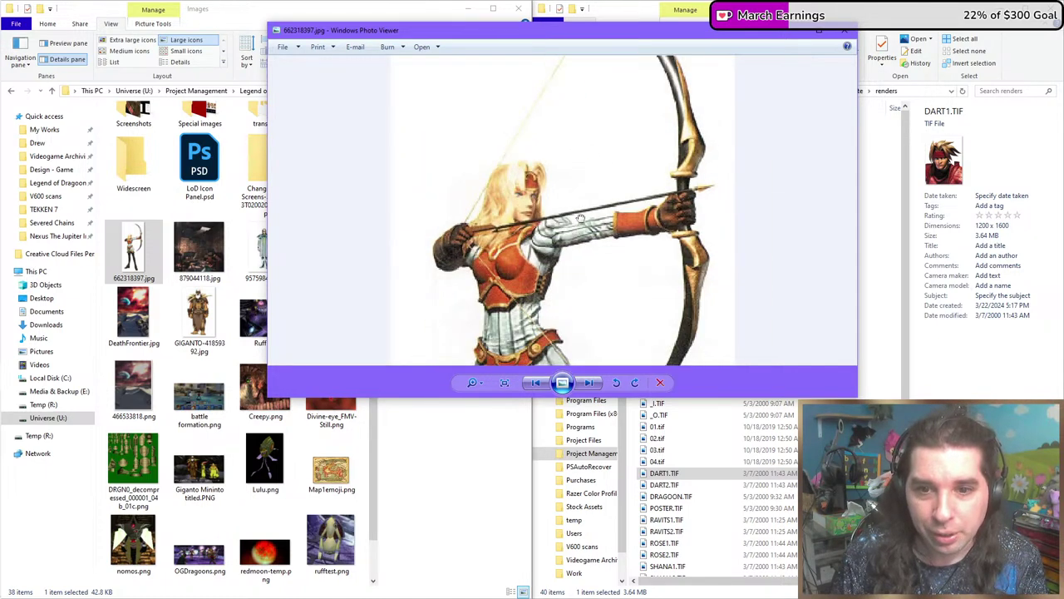
{"action": "left_click_drag", "start_coordinate": [581, 218], "coordinate": [576, 150]}
{"action": "left_click_drag", "start_coordinate": [552, 213], "coordinate": [610, 112]}
{"action": "left_click_drag", "start_coordinate": [600, 191], "coordinate": [660, 175]}
{"action": "left_click_drag", "start_coordinate": [657, 125], "coordinate": [655, 258]}
{"action": "left_click_drag", "start_coordinate": [621, 168], "coordinate": [634, 193]}
{"action": "left_click_drag", "start_coordinate": [617, 113], "coordinate": [630, 119]}
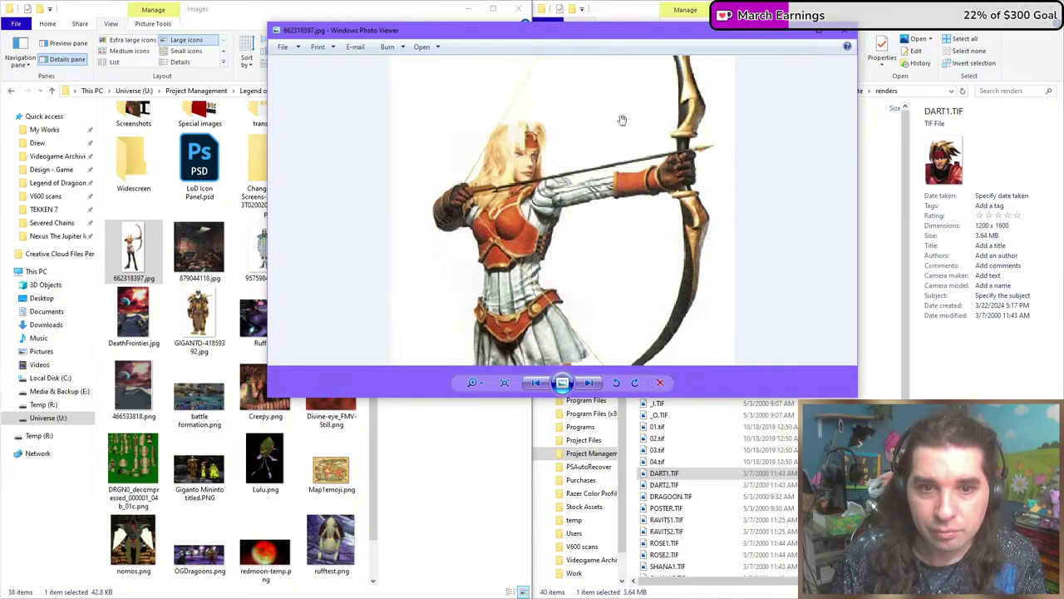
{"action": "left_click", "coordinate": [846, 35]}
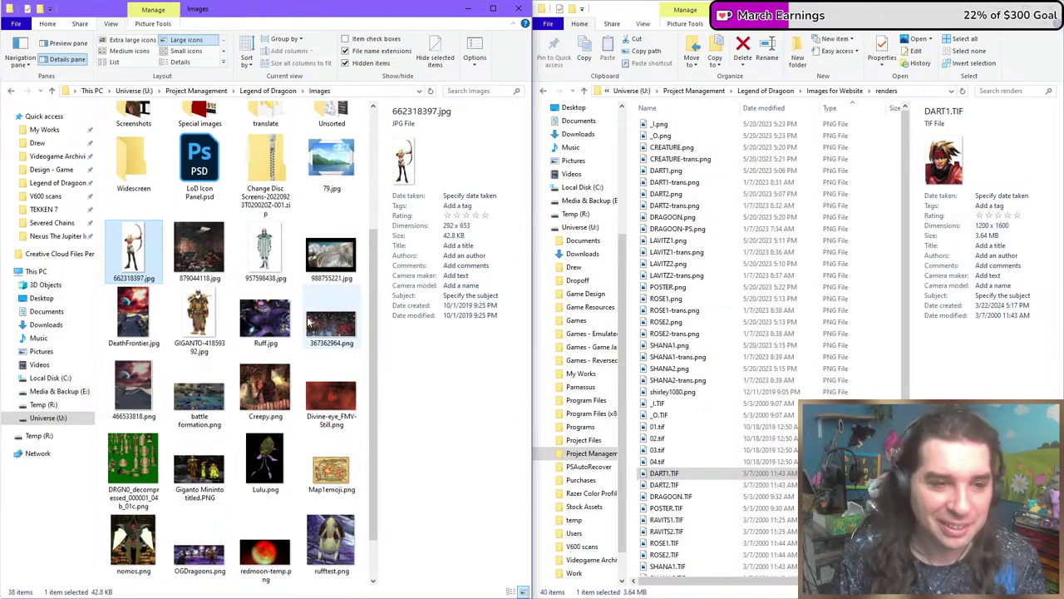
Copy Divine-eye_FMV-Still.png from the Images folder into the renders folder.
{"action": "scroll", "coordinate": [301, 324], "scroll_direction": "down", "scroll_amount": 1}
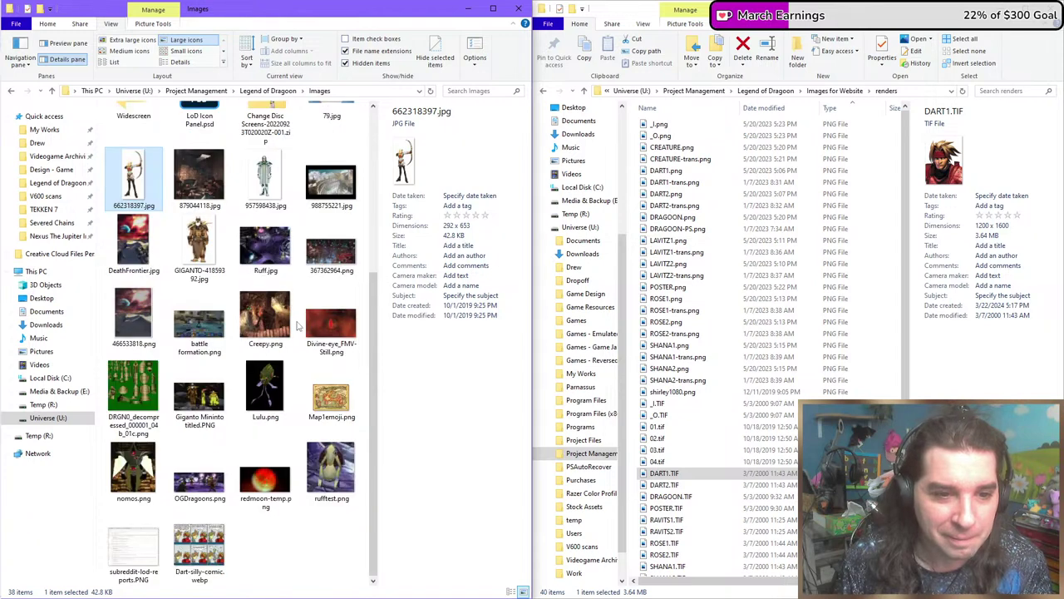
{"action": "left_click", "coordinate": [318, 329]}
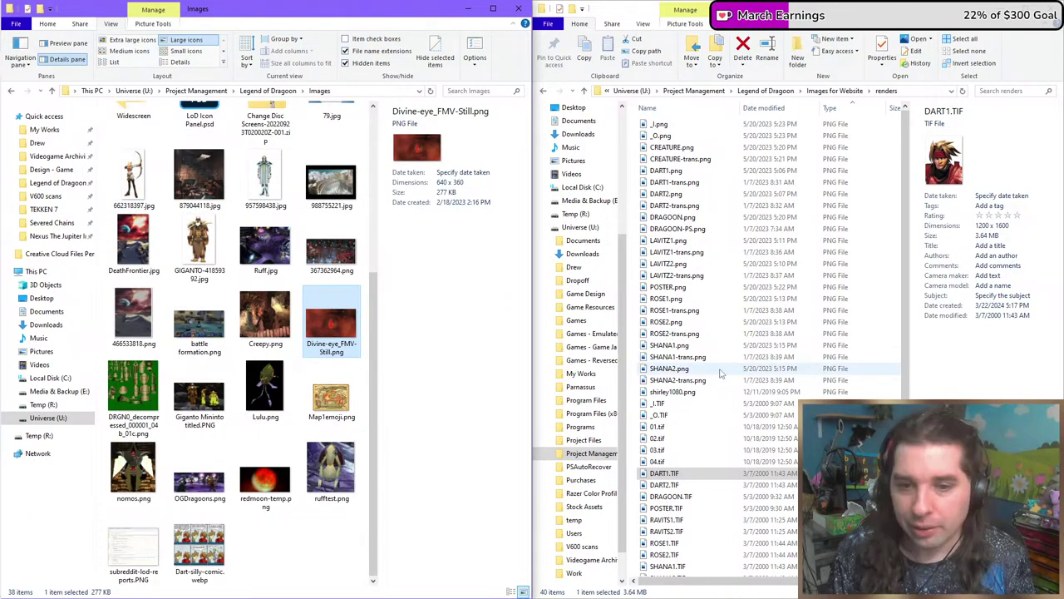
{"action": "scroll", "coordinate": [687, 358], "scroll_direction": "down", "scroll_amount": 1}
{"action": "scroll", "coordinate": [686, 357], "scroll_direction": "up", "scroll_amount": 1}
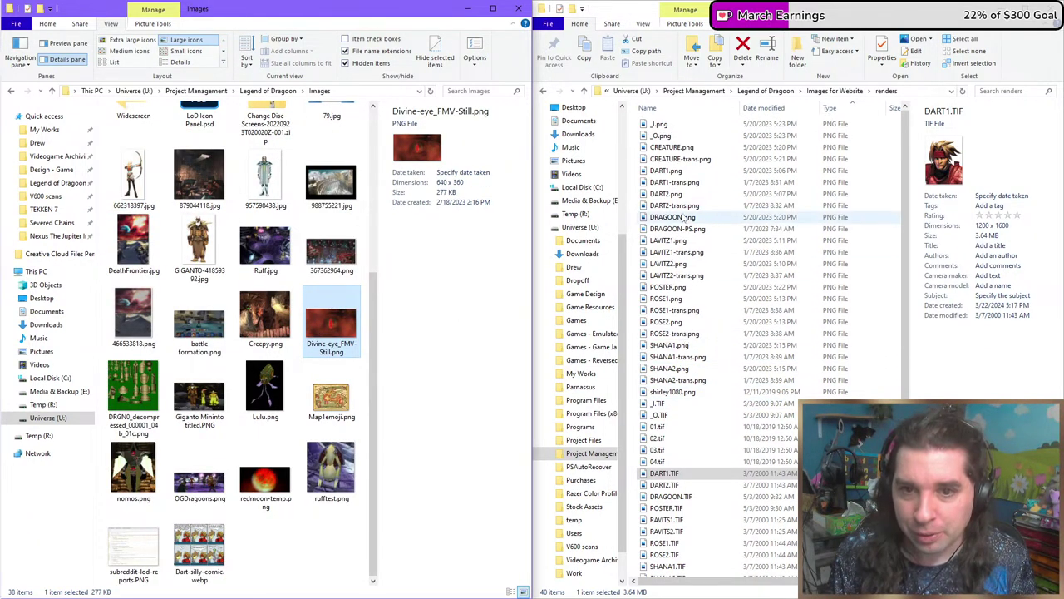
{"action": "left_click_drag", "start_coordinate": [330, 333], "coordinate": [731, 311]}
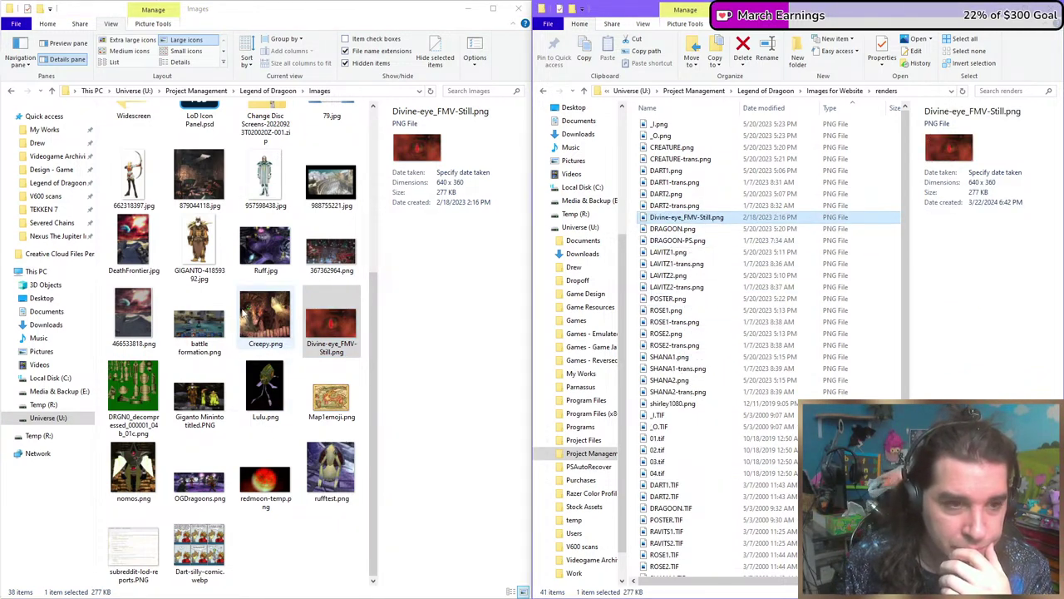
Reopen the Unsorted subfolder of Images and look through its image files down to the end of the list.
{"action": "scroll", "coordinate": [245, 316], "scroll_direction": "up", "scroll_amount": 5}
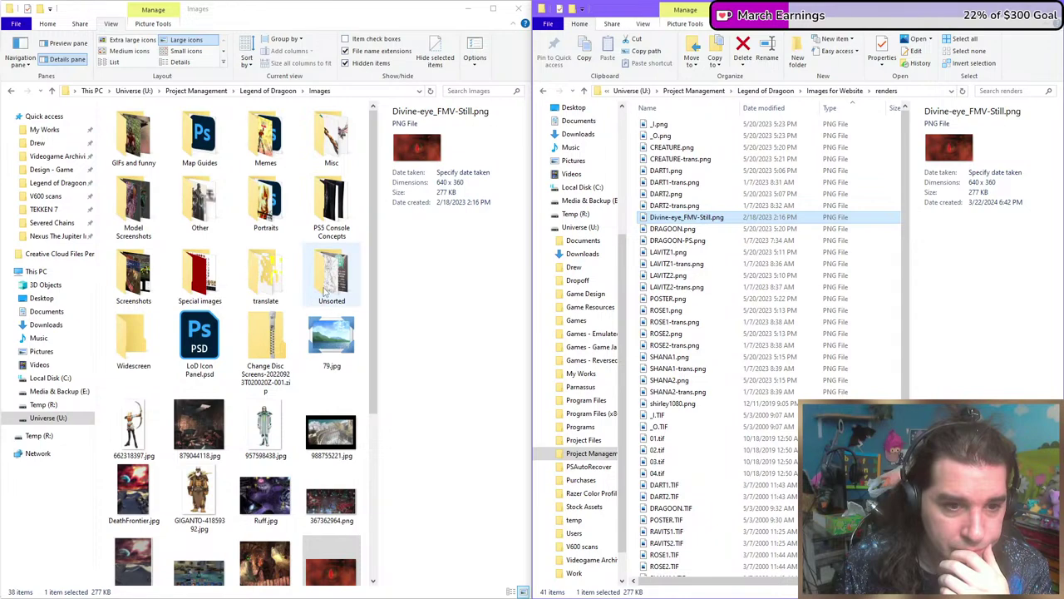
{"action": "double_click", "coordinate": [326, 286]}
{"action": "scroll", "coordinate": [286, 335], "scroll_direction": "down", "scroll_amount": 5}
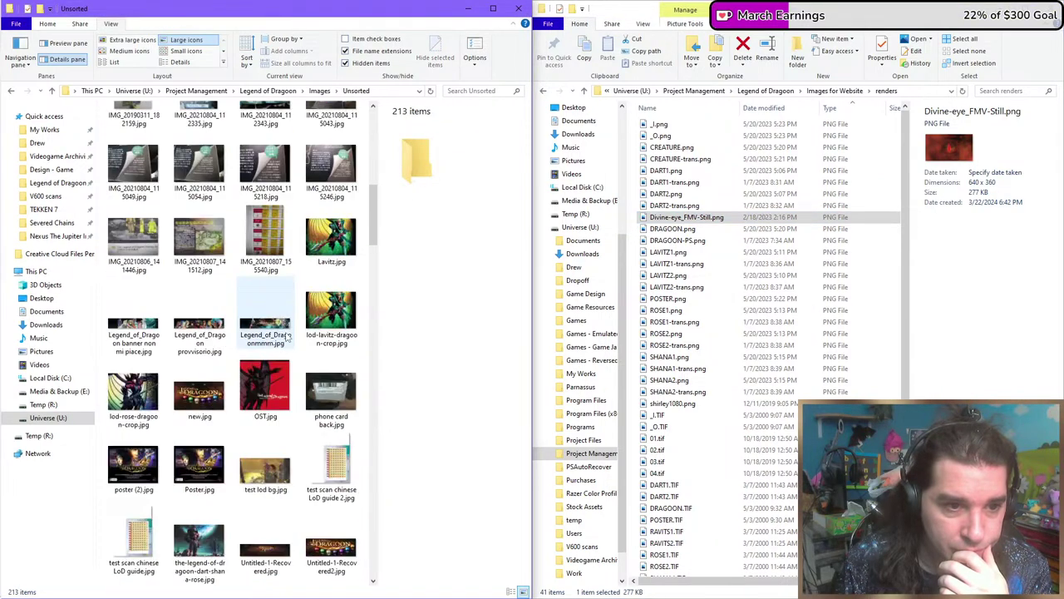
{"action": "scroll", "coordinate": [285, 335], "scroll_direction": "down", "scroll_amount": 3}
{"action": "scroll", "coordinate": [285, 337], "scroll_direction": "down", "scroll_amount": 15}
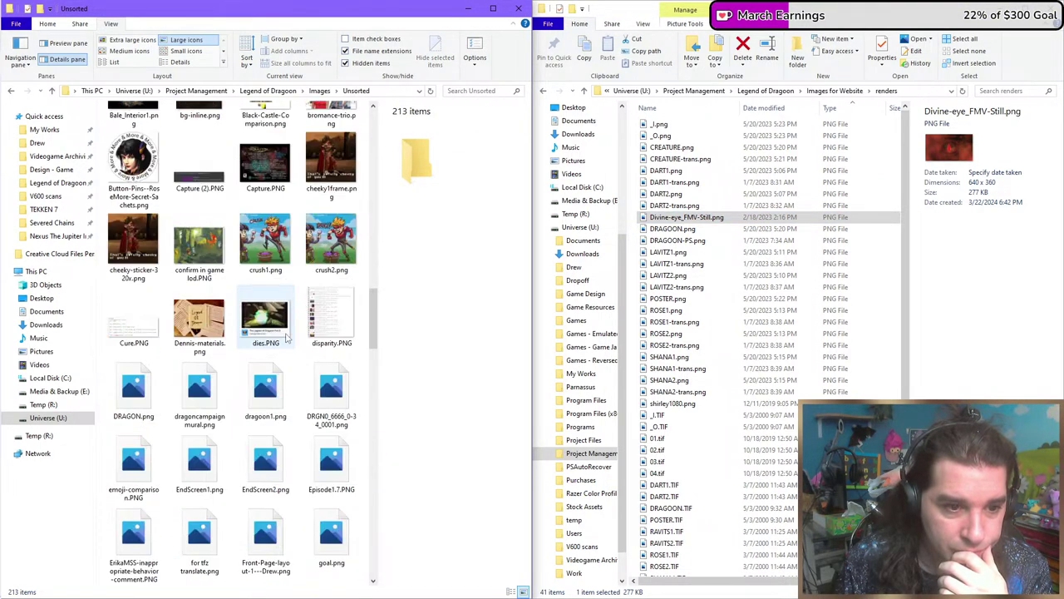
{"action": "scroll", "coordinate": [286, 336], "scroll_direction": "down", "scroll_amount": 10}
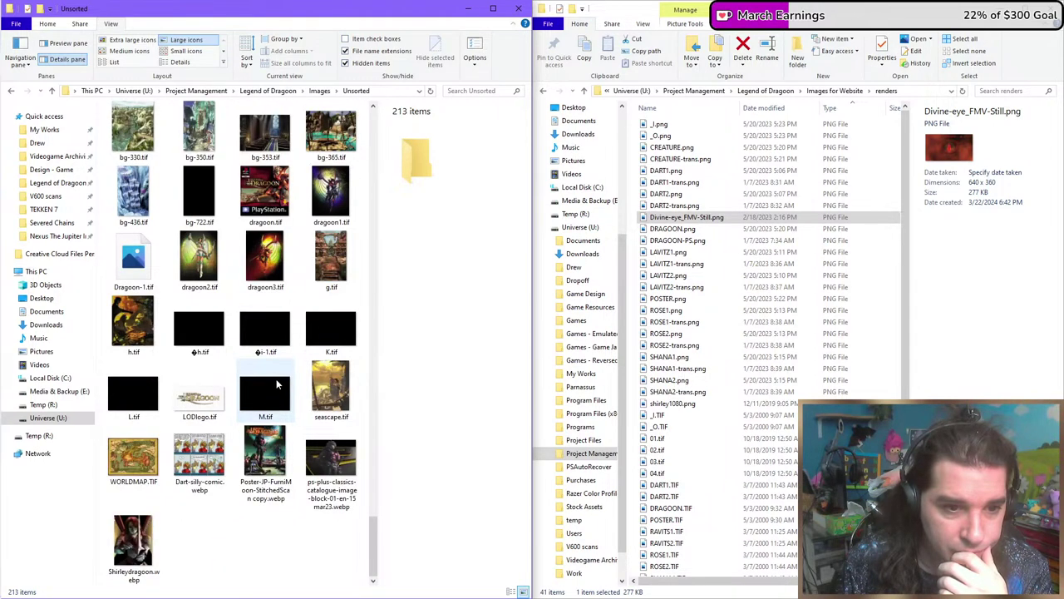
Pick out dragoon1.tif, dragoon2.tif, dragoon3.tif and neighbouring TIF files in Unsorted, ending with only h.tif selected to inspect its details.
{"action": "left_click", "coordinate": [200, 329]}
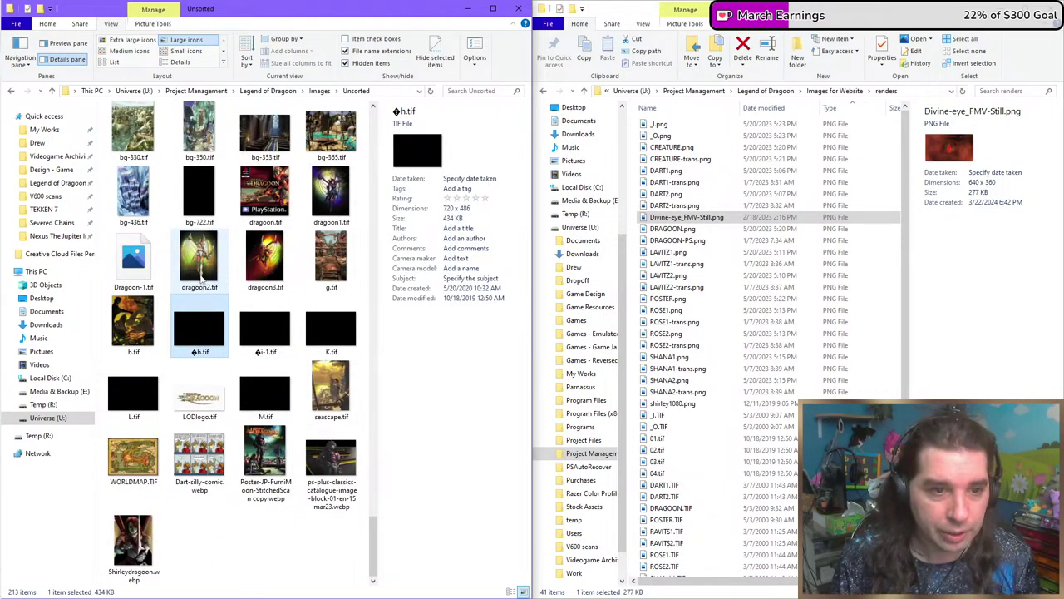
{"action": "left_click", "coordinate": [226, 272], "text": "ctrl"}
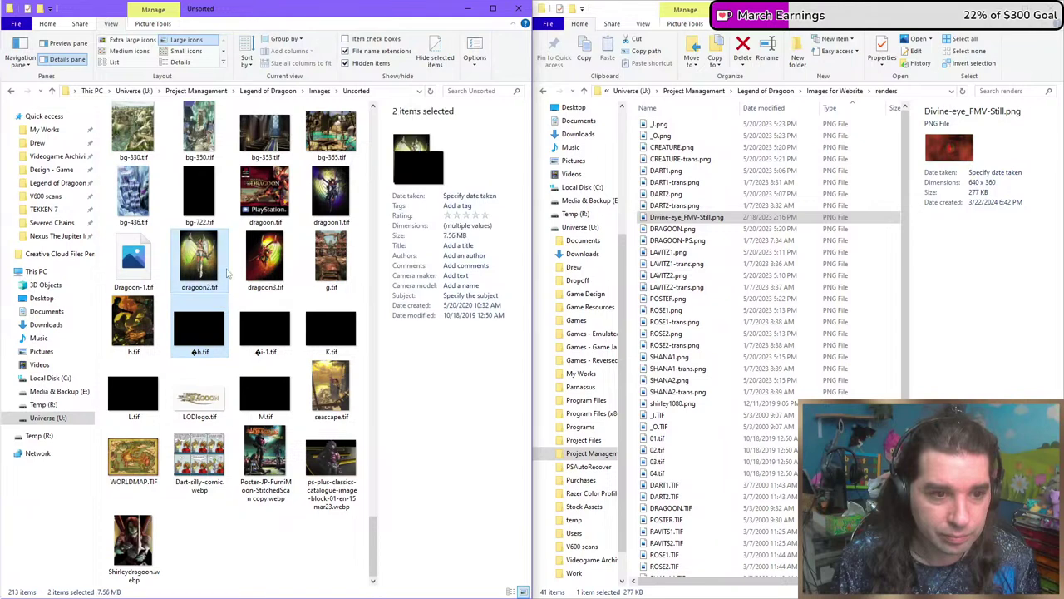
{"action": "left_click", "coordinate": [268, 272]}
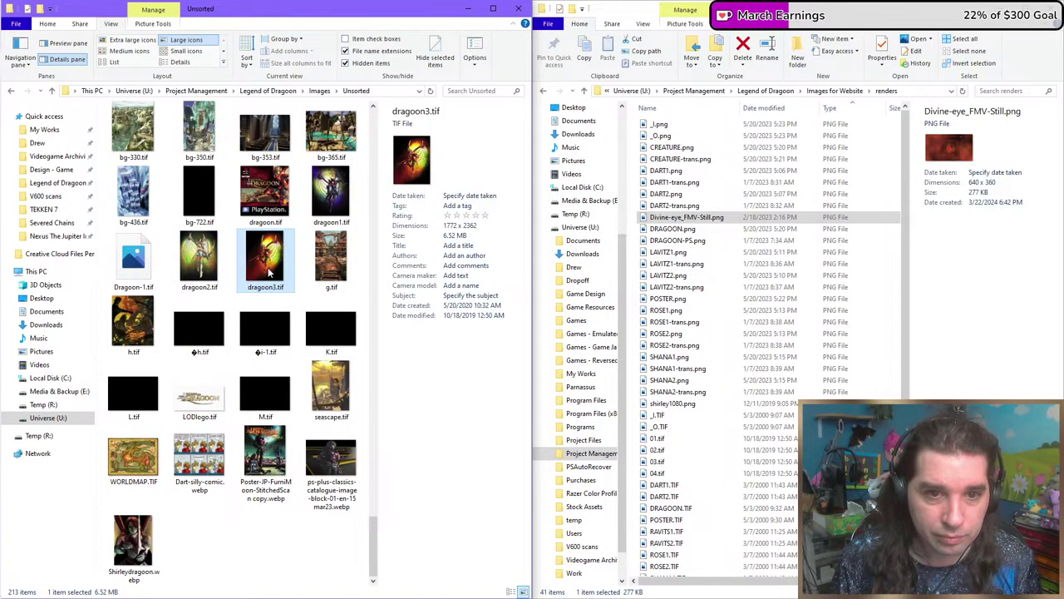
{"action": "left_click", "coordinate": [331, 193], "text": "ctrl"}
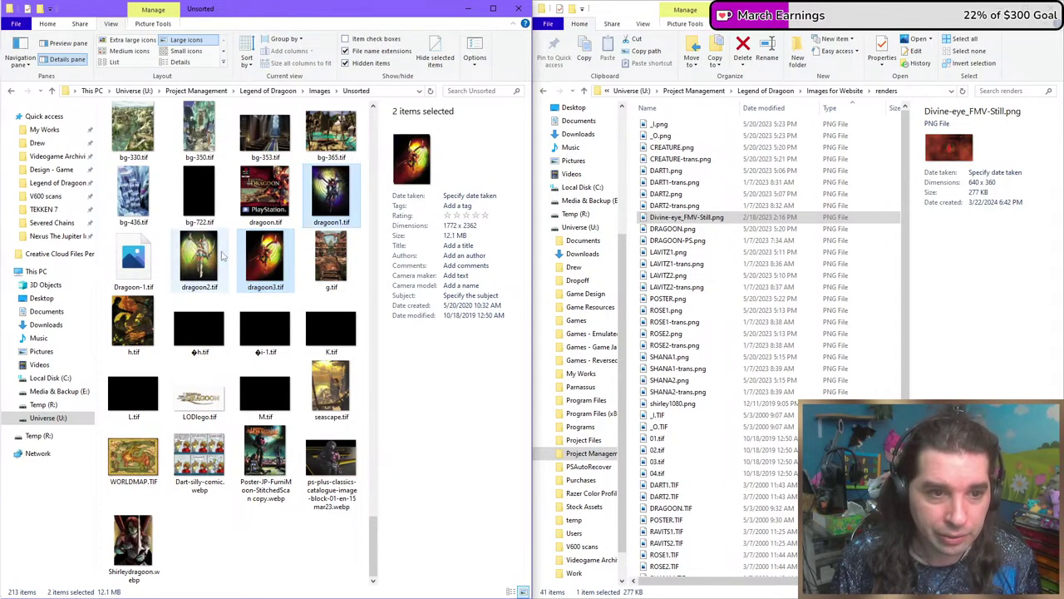
{"action": "left_click", "coordinate": [221, 237], "text": "ctrl"}
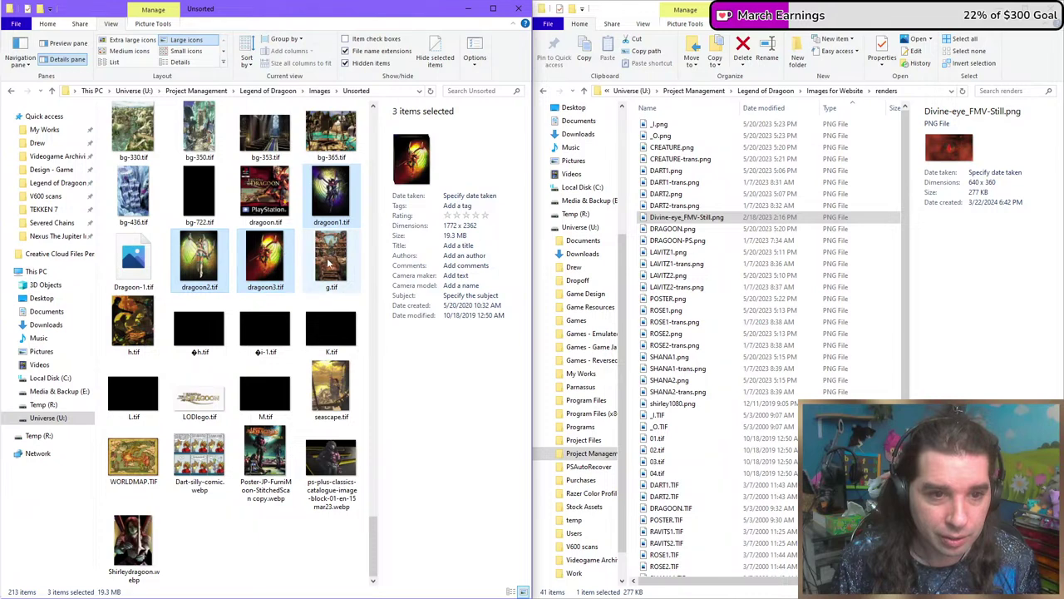
{"action": "left_click", "coordinate": [201, 332], "text": "ctrl"}
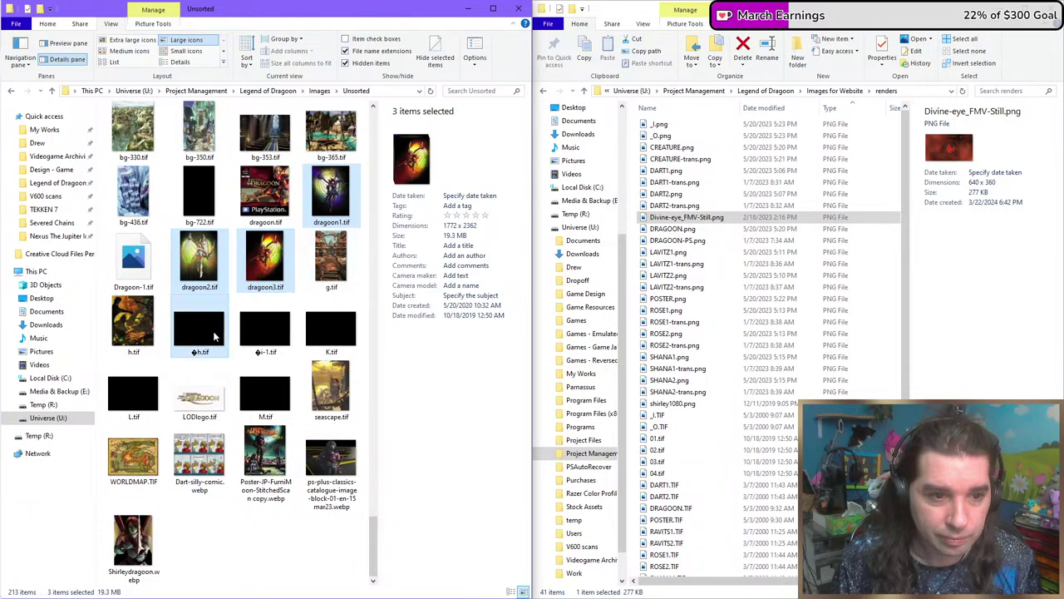
{"action": "left_click", "coordinate": [137, 333], "text": "ctrl"}
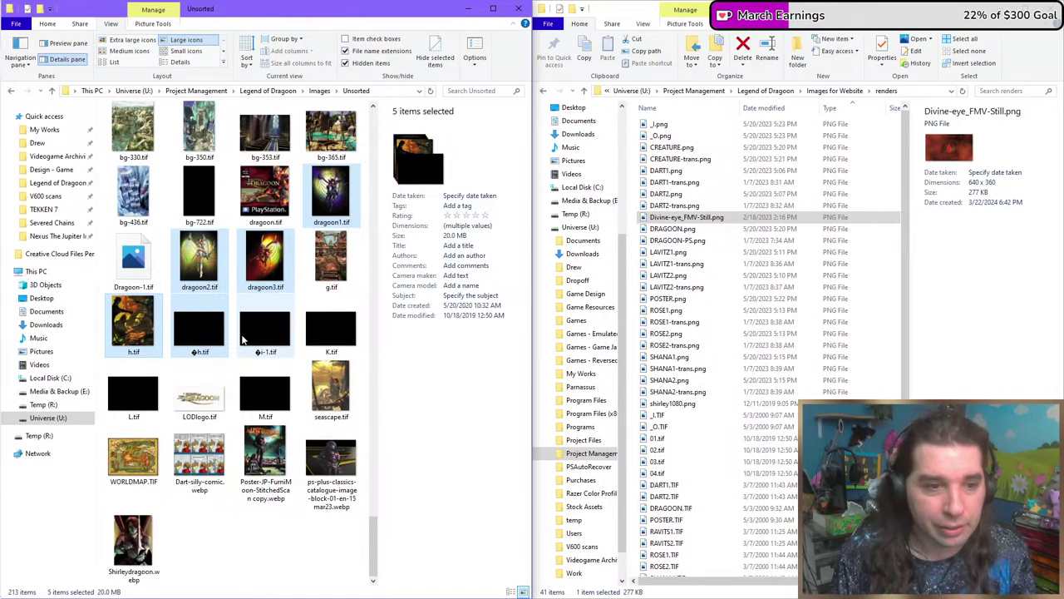
{"action": "left_click", "coordinate": [135, 345]}
Find Patent Monster.png in the Unsorted folder, view the drawing enlarged, and close it.
{"action": "scroll", "coordinate": [150, 361], "scroll_direction": "up", "scroll_amount": 2}
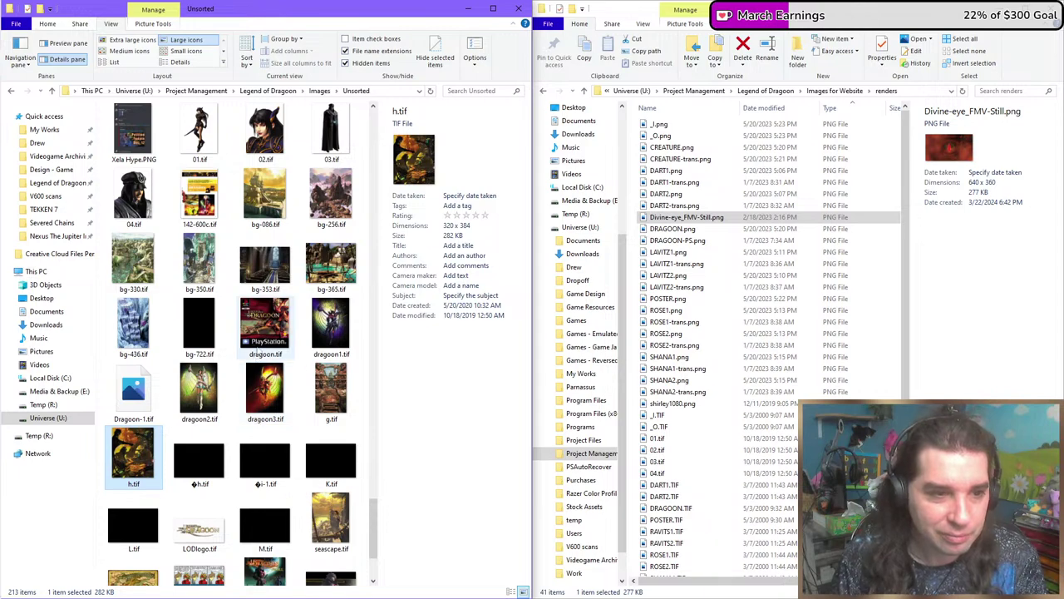
{"action": "scroll", "coordinate": [275, 347], "scroll_direction": "up", "scroll_amount": 3}
{"action": "scroll", "coordinate": [264, 375], "scroll_direction": "up", "scroll_amount": 10}
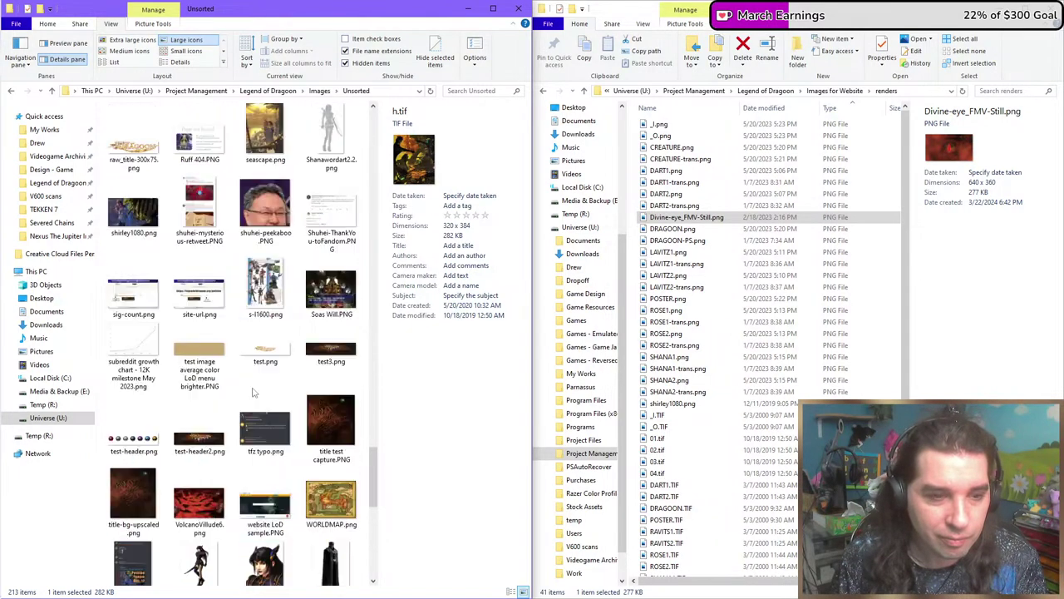
{"action": "scroll", "coordinate": [254, 397], "scroll_direction": "down", "scroll_amount": 5}
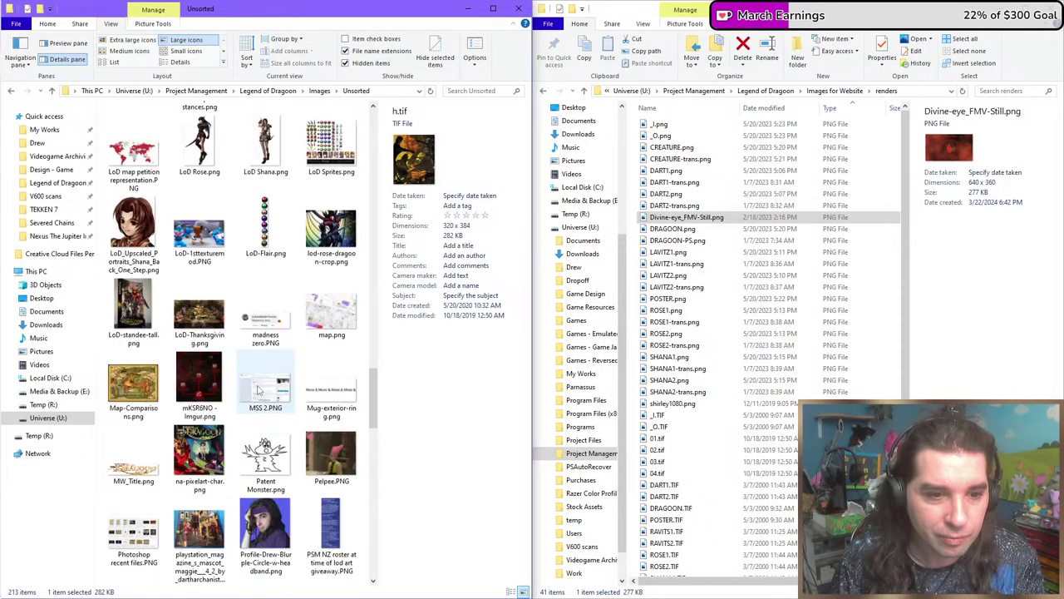
{"action": "double_click", "coordinate": [266, 455]}
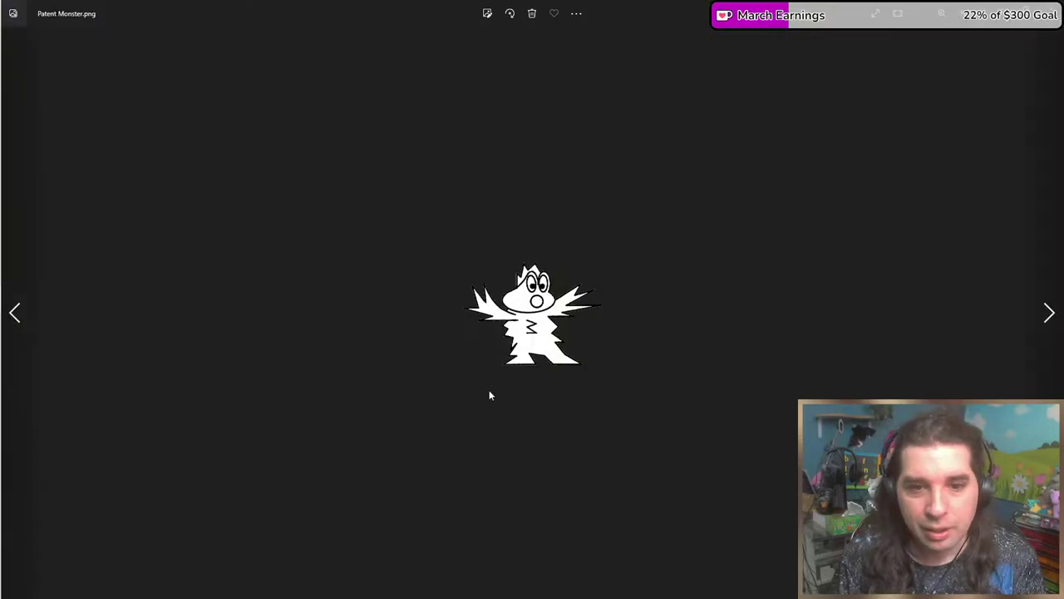
{"action": "scroll", "coordinate": [487, 378], "scroll_direction": "up", "scroll_amount": 5}
{"action": "scroll", "coordinate": [426, 373], "scroll_direction": "down", "scroll_amount": 1}
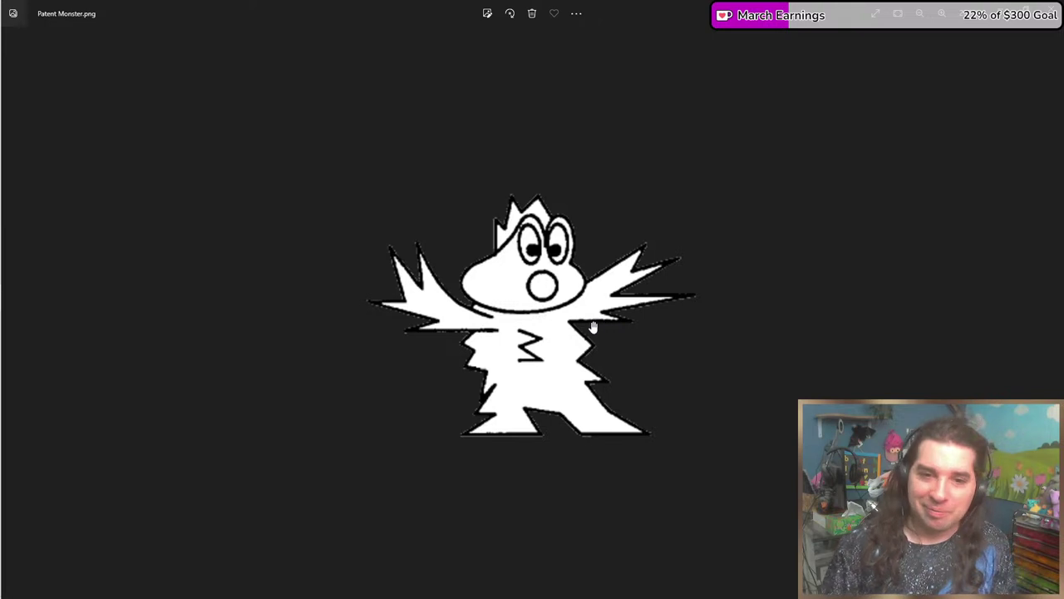
{"action": "scroll", "coordinate": [627, 291], "scroll_direction": "down", "scroll_amount": 1}
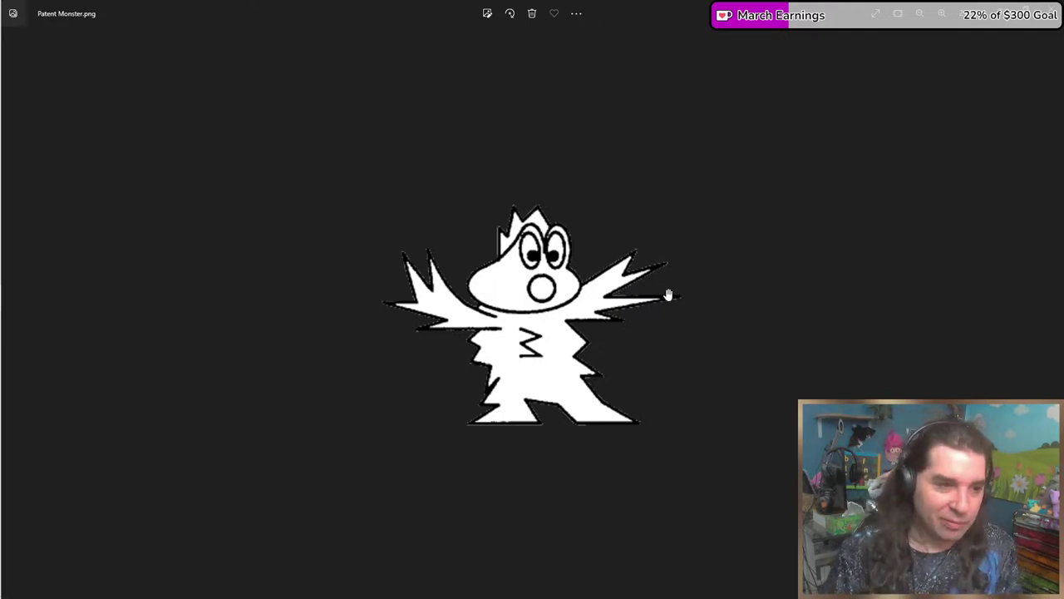
{"action": "left_click", "coordinate": [1045, 13]}
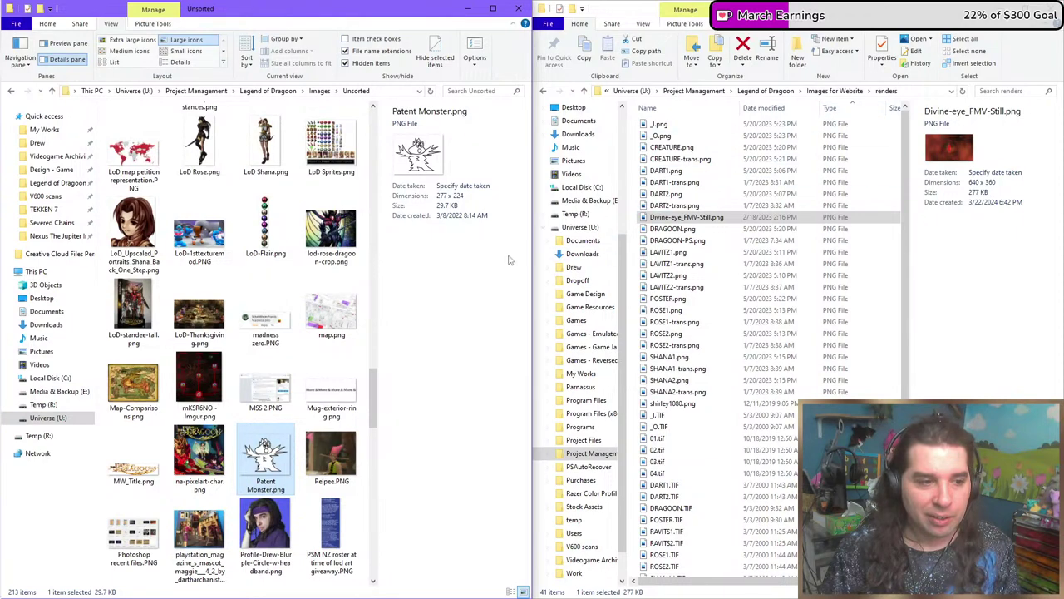
Go up to the Legend of Dragoon folder and open US6375571.pdf from its Patents subfolder.
{"action": "left_click", "coordinate": [320, 90]}
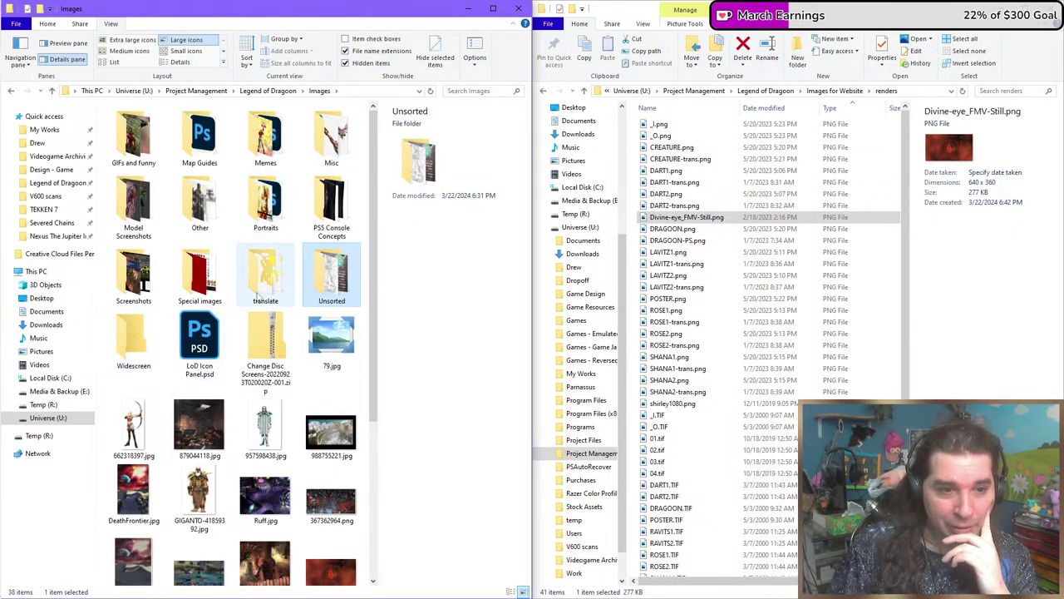
{"action": "left_click", "coordinate": [268, 90]}
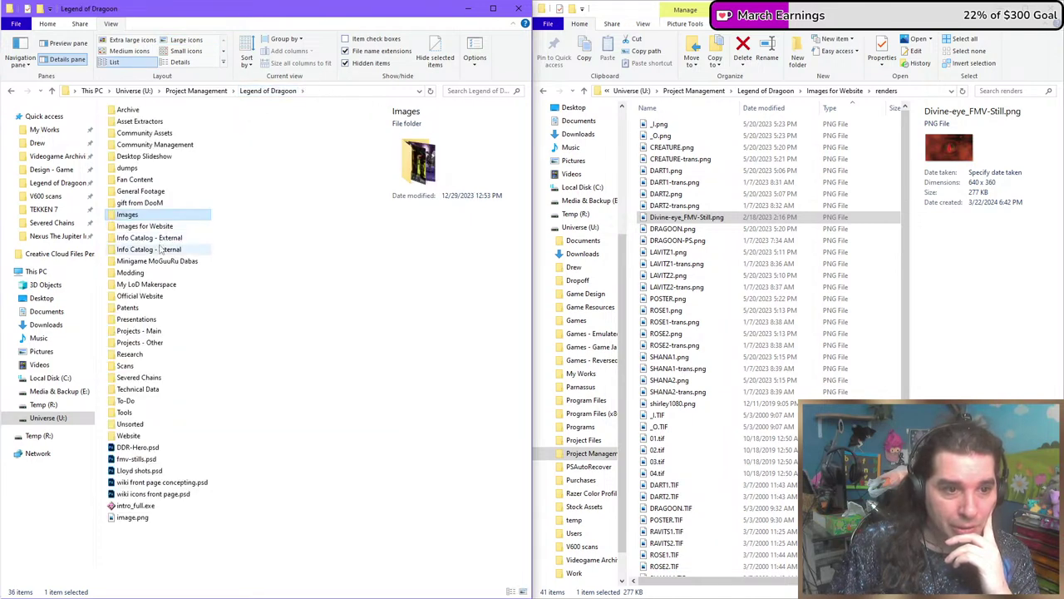
{"action": "double_click", "coordinate": [160, 310]}
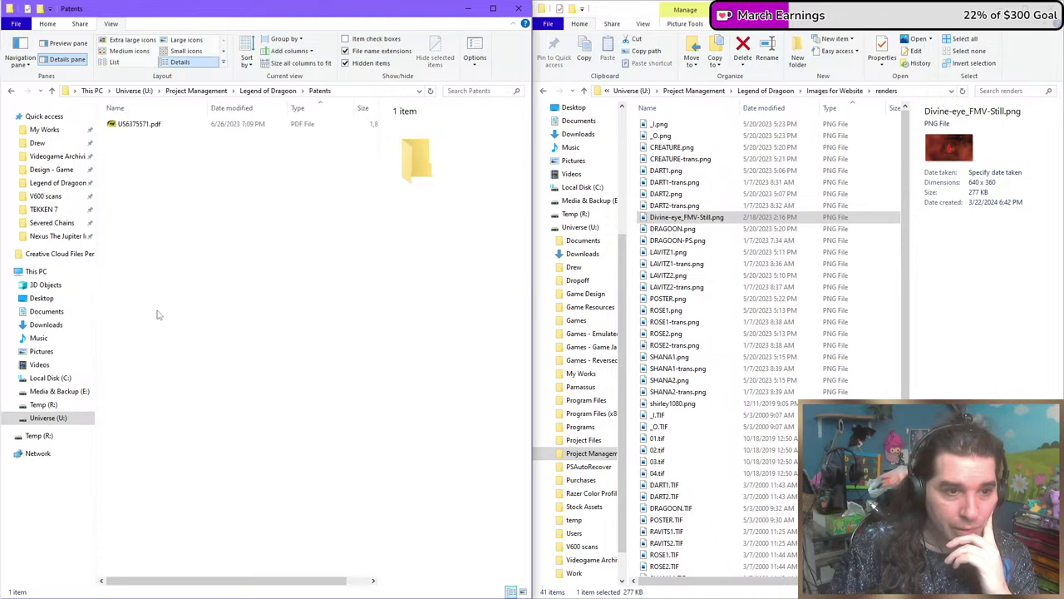
{"action": "double_click", "coordinate": [162, 125]}
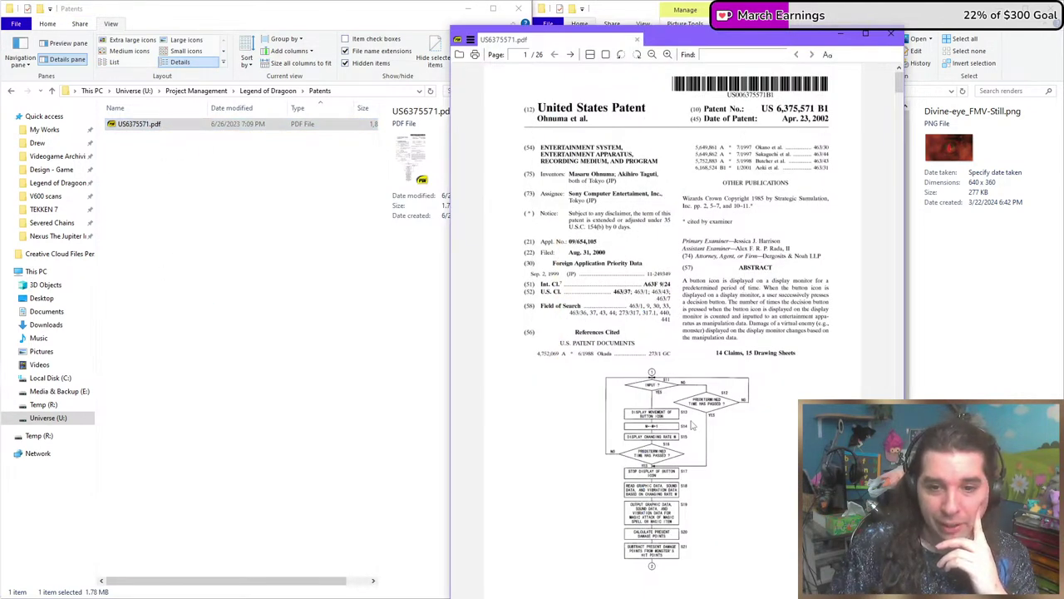
Find FIG. 9 on page 10 of the patent, maximize the document window, and enlarge the monster drawings to page width.
{"action": "scroll", "coordinate": [706, 352], "scroll_direction": "down", "scroll_amount": 10}
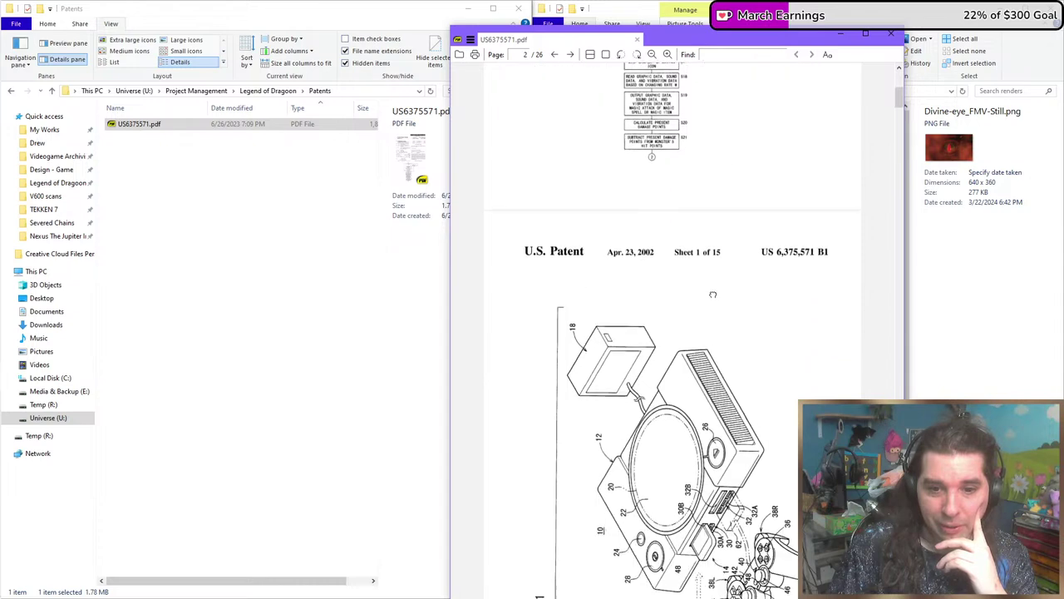
{"action": "scroll", "coordinate": [740, 219], "scroll_direction": "down", "scroll_amount": 10}
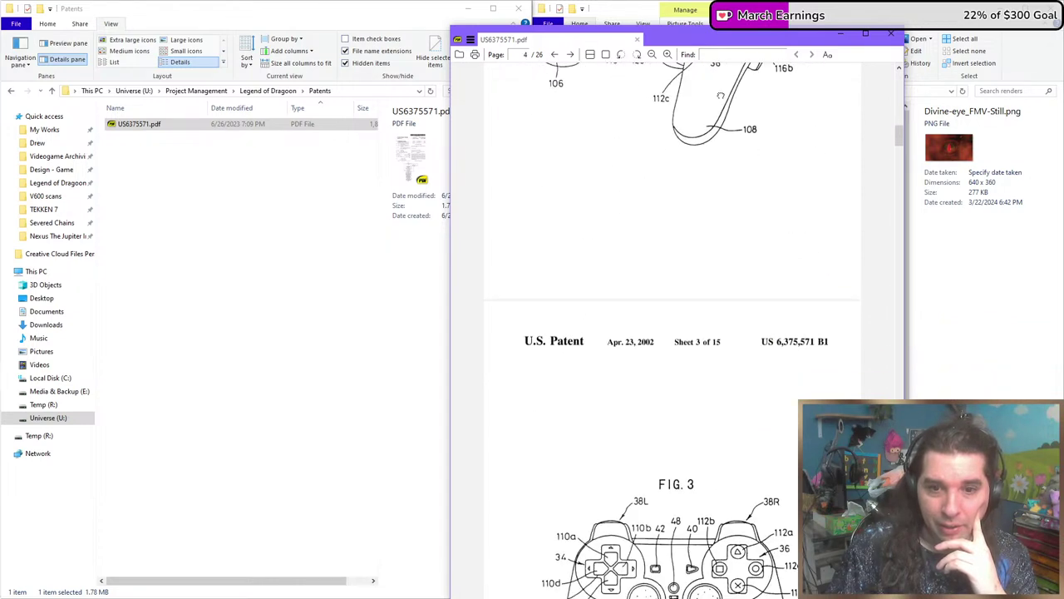
{"action": "left_click_drag", "start_coordinate": [899, 145], "coordinate": [902, 270]}
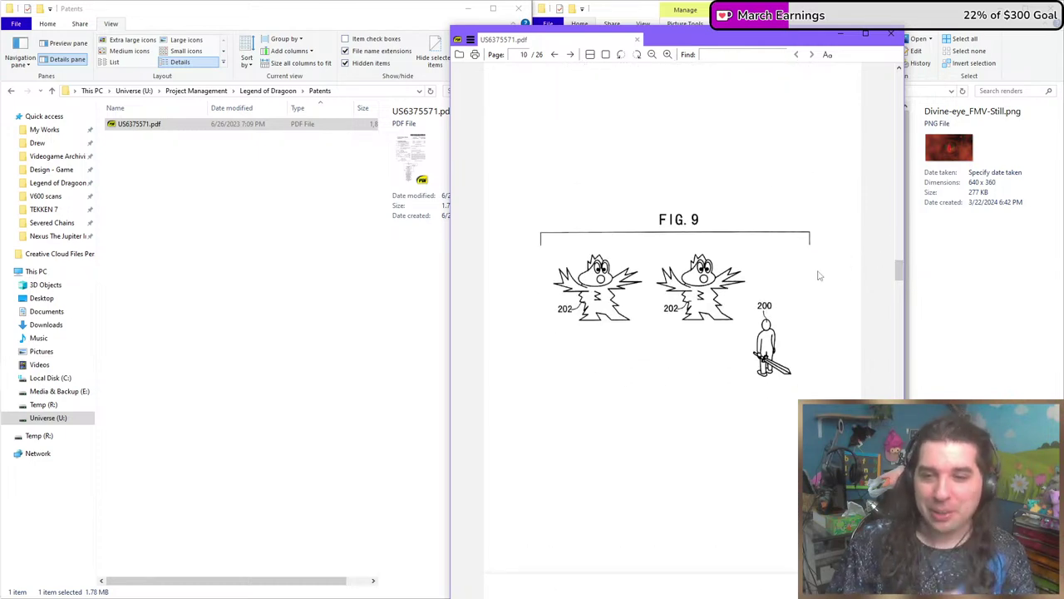
{"action": "double_click", "coordinate": [748, 39]}
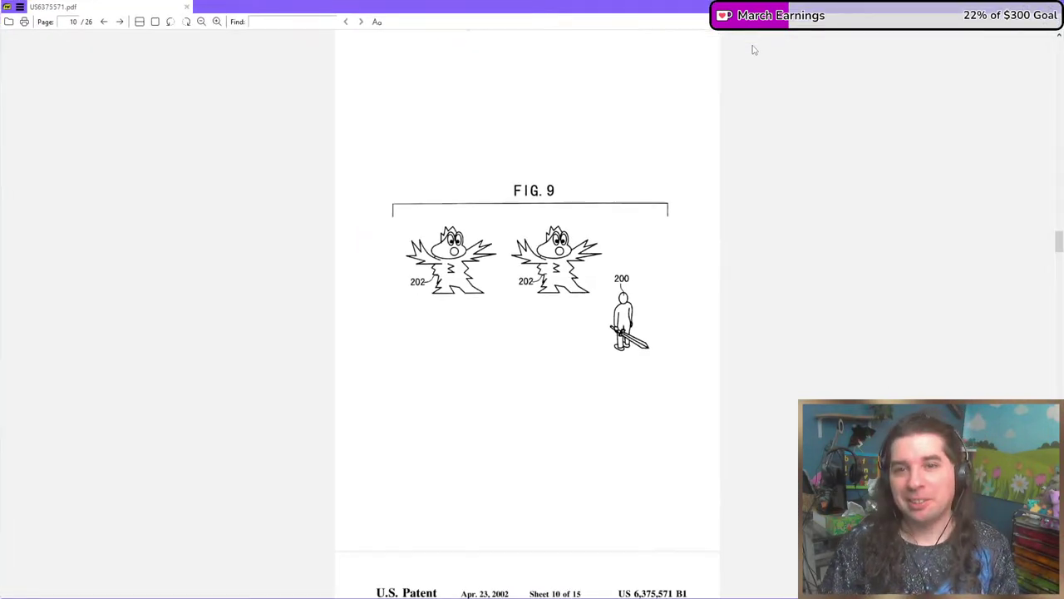
{"action": "key", "text": "ctrl+2"}
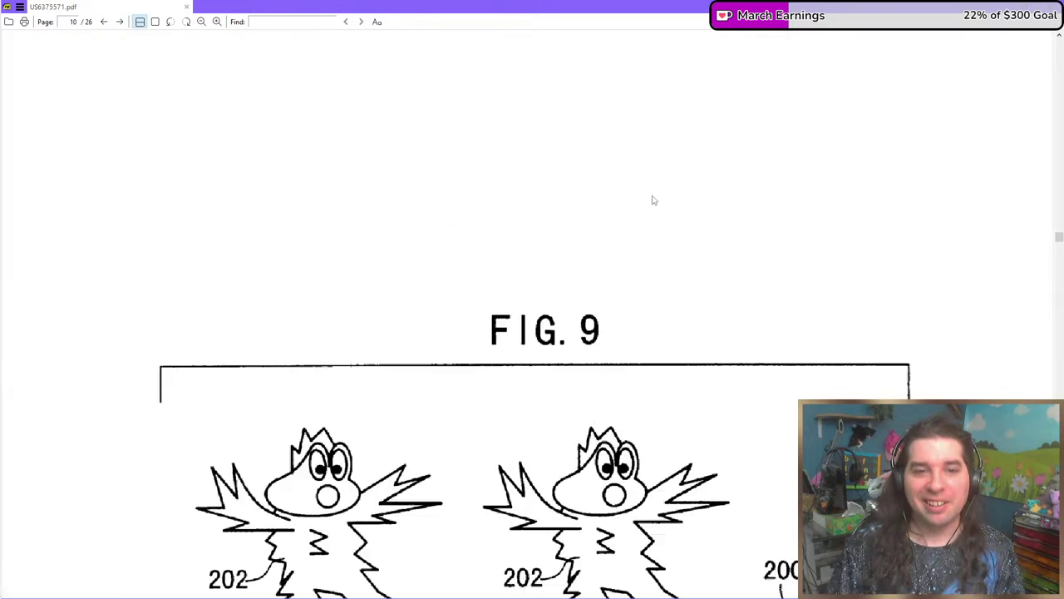
{"action": "scroll", "coordinate": [652, 201], "scroll_direction": "down", "scroll_amount": 2}
{"action": "scroll", "coordinate": [644, 228], "scroll_direction": "down", "scroll_amount": 3}
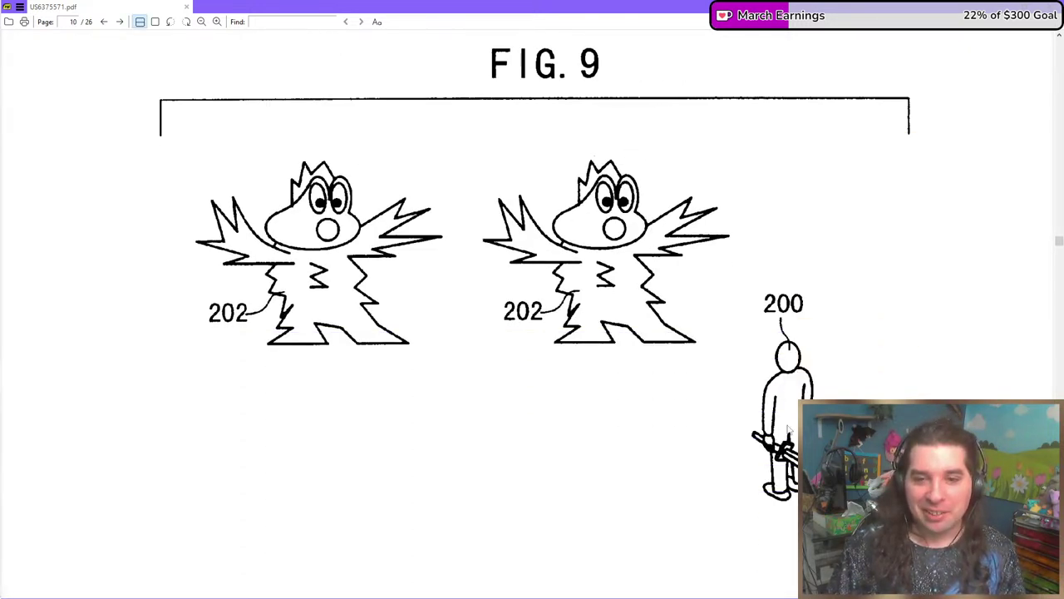
Examine the swordsman in FIG. 9, reduce the magnification, and view the battle drawings in FIG. 10 and FIG. 11 of the patent.
{"action": "scroll", "coordinate": [788, 428], "scroll_direction": "down", "scroll_amount": 1}
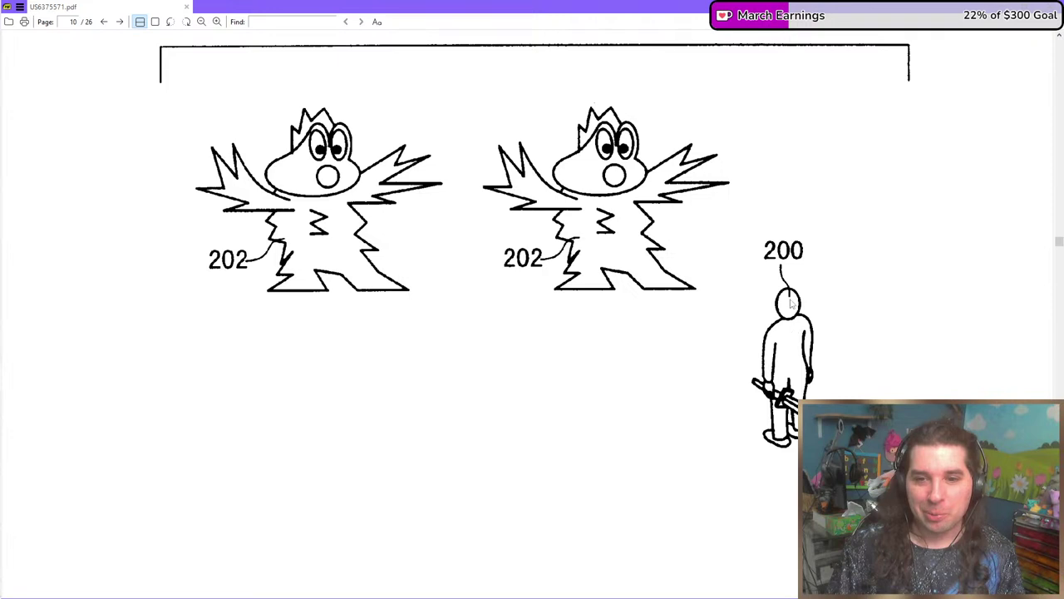
{"action": "scroll", "coordinate": [789, 396], "scroll_direction": "down", "scroll_amount": 1}
{"action": "scroll", "coordinate": [777, 339], "scroll_direction": "down", "scroll_amount": 7}
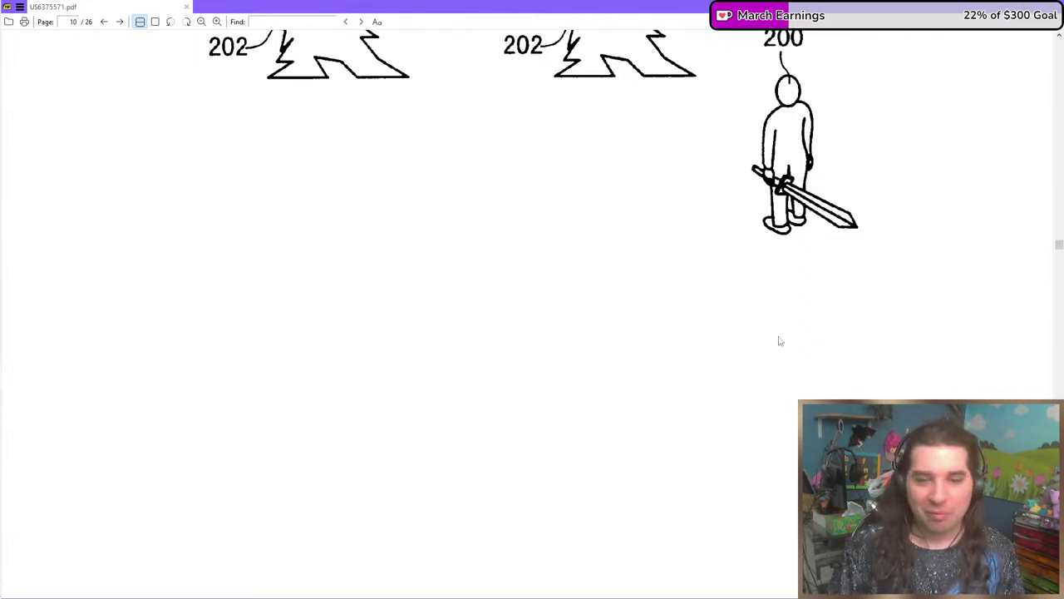
{"action": "scroll", "coordinate": [744, 335], "scroll_direction": "down", "scroll_amount": 6}
{"action": "scroll", "coordinate": [732, 337], "scroll_direction": "down", "scroll_amount": 2, "text": "ctrl"}
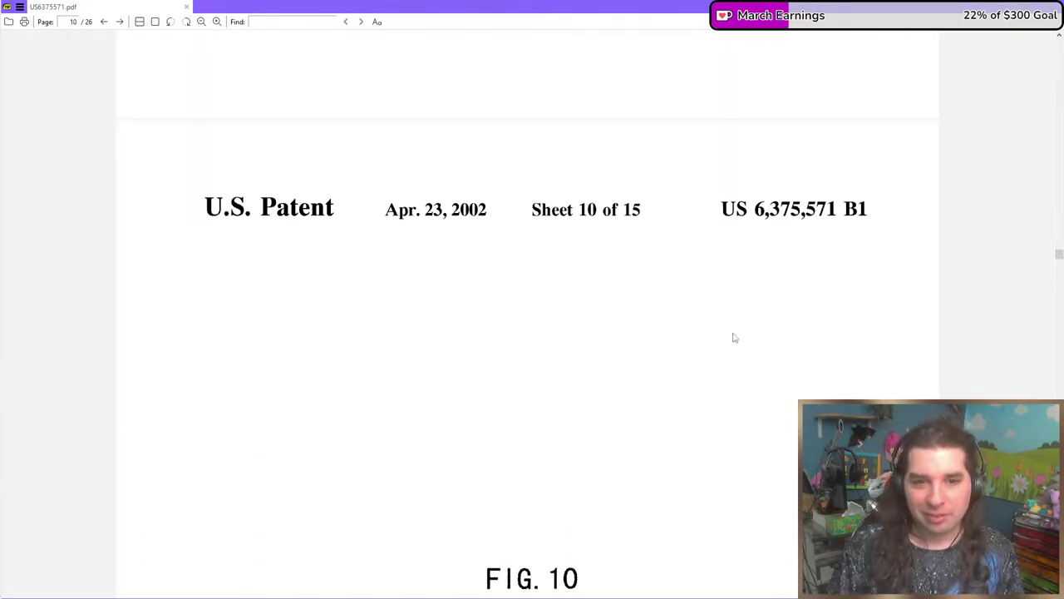
{"action": "scroll", "coordinate": [734, 338], "scroll_direction": "down", "scroll_amount": 1}
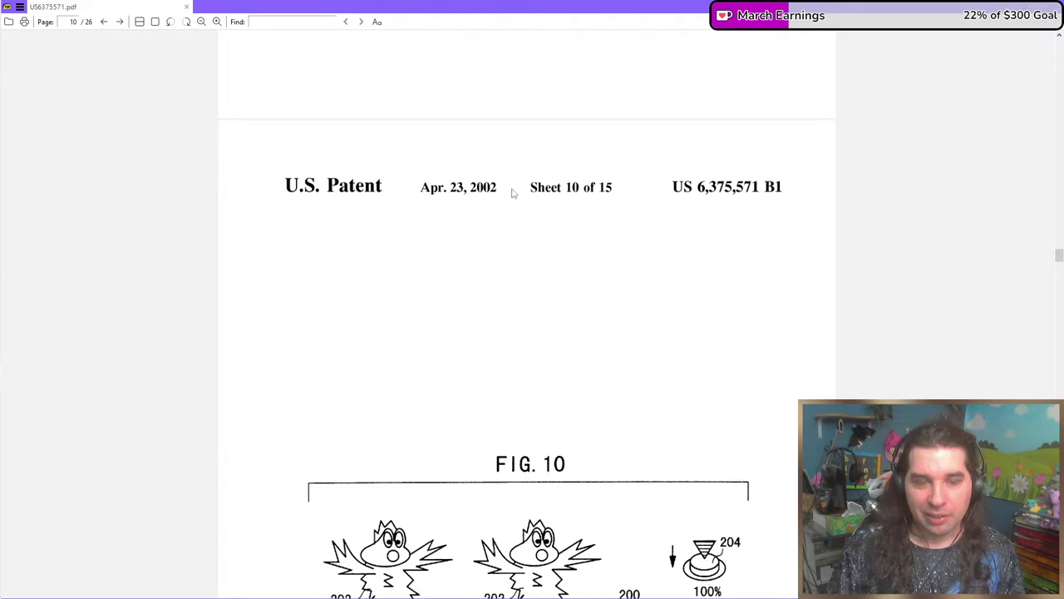
{"action": "scroll", "coordinate": [482, 191], "scroll_direction": "down", "scroll_amount": 3}
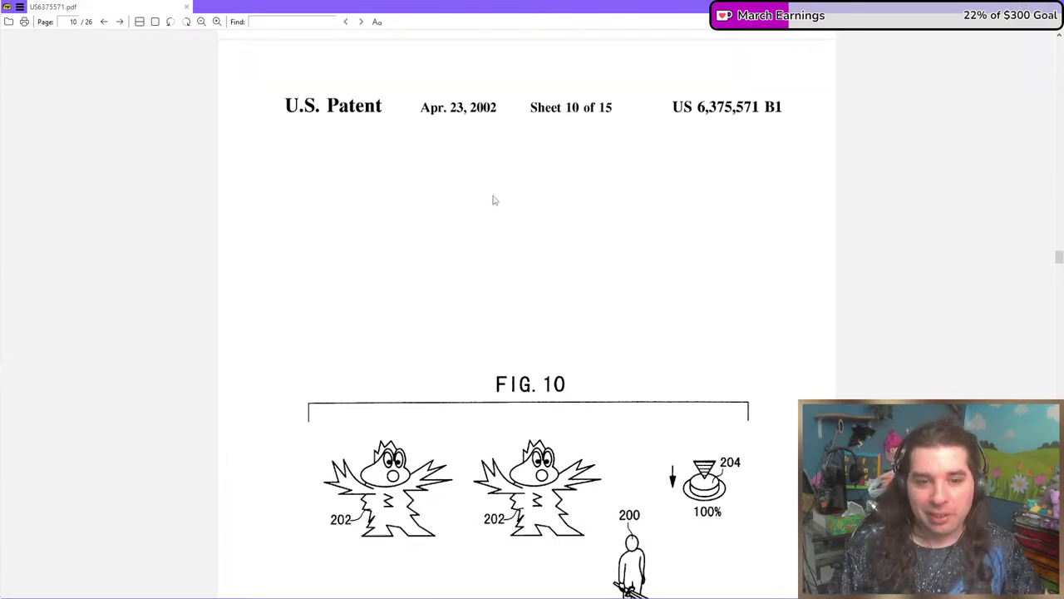
{"action": "scroll", "coordinate": [494, 200], "scroll_direction": "down", "scroll_amount": 5}
{"action": "scroll", "coordinate": [547, 220], "scroll_direction": "down", "scroll_amount": 3}
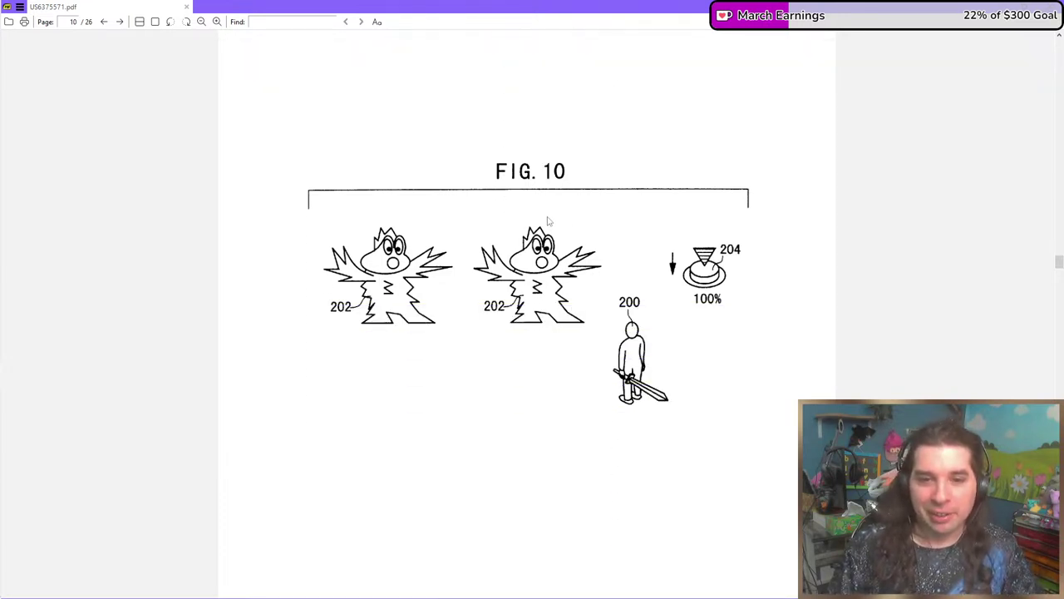
{"action": "scroll", "coordinate": [702, 269], "scroll_direction": "down", "scroll_amount": 20}
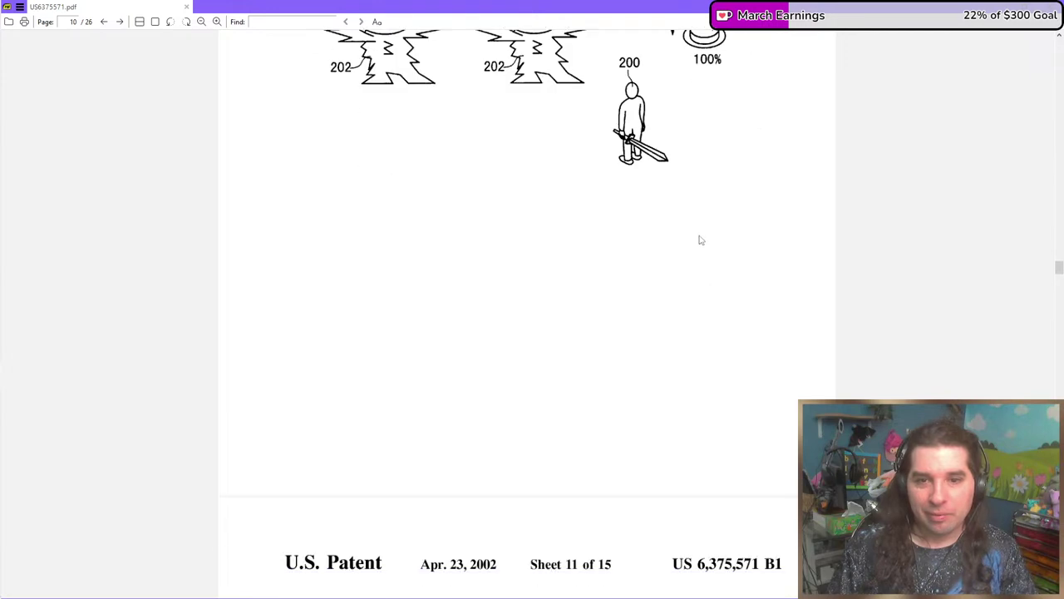
{"action": "scroll", "coordinate": [695, 266], "scroll_direction": "down", "scroll_amount": 20}
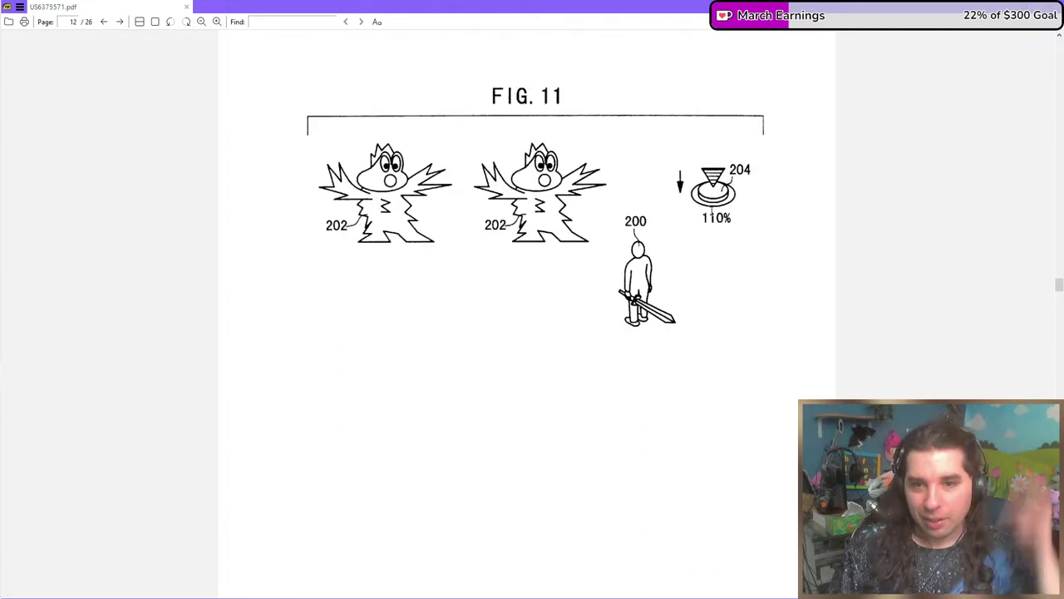
Examine the block diagram of the battle system in FIG. 12 on page 13.
{"action": "scroll", "coordinate": [701, 242], "scroll_direction": "down", "scroll_amount": 9}
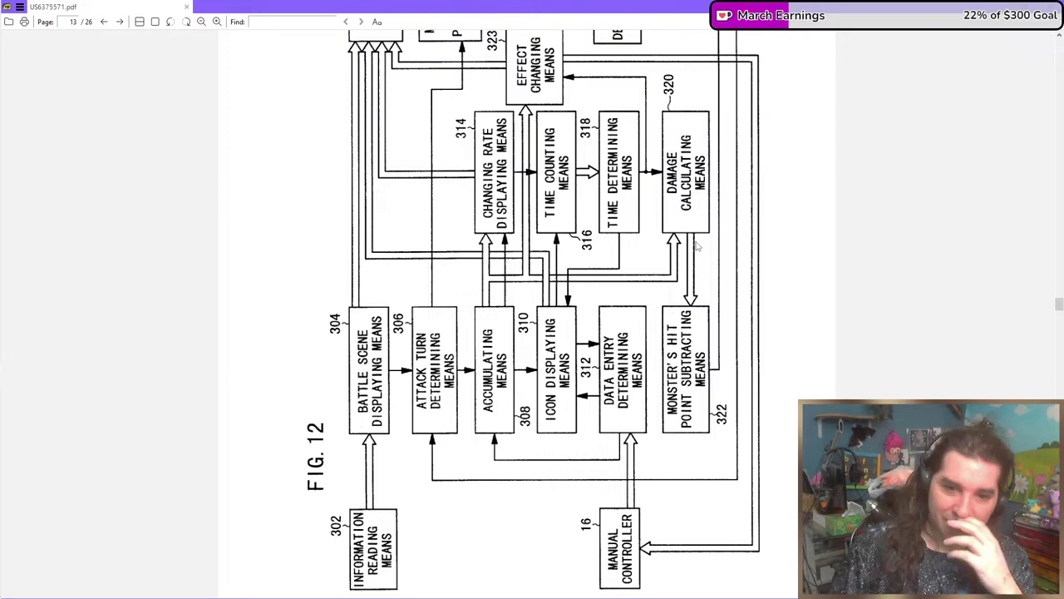
{"action": "scroll", "coordinate": [699, 247], "scroll_direction": "up", "scroll_amount": 2}
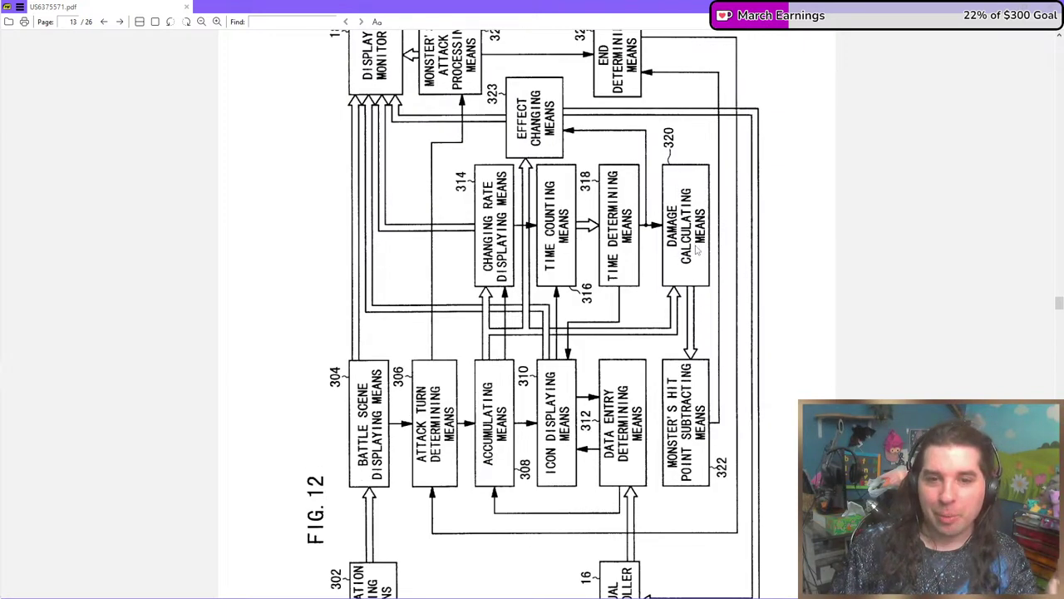
{"action": "scroll", "coordinate": [694, 247], "scroll_direction": "down", "scroll_amount": 2}
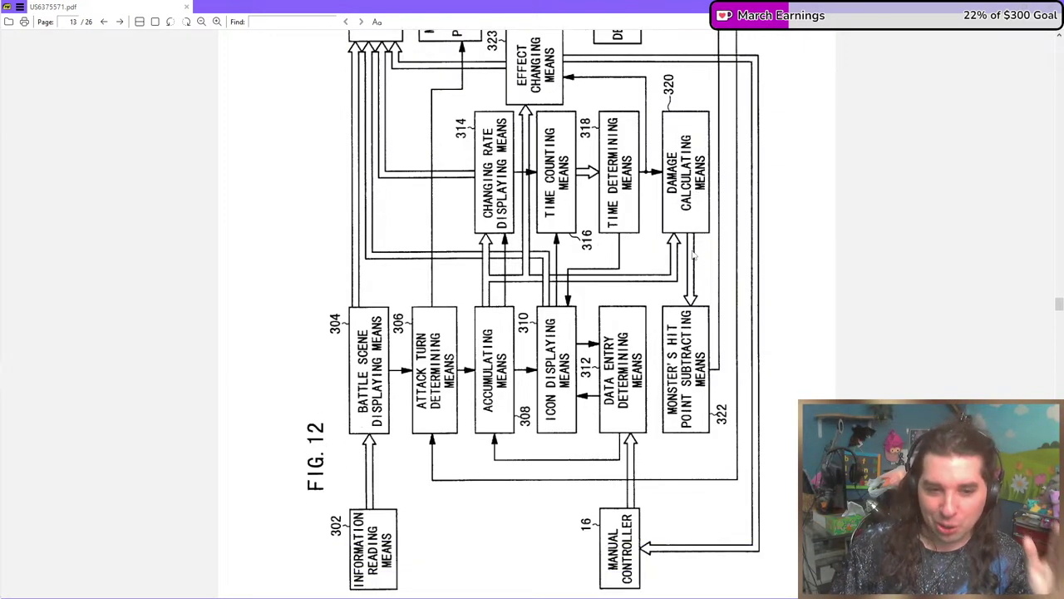
Read the battle process flowcharts from FIG. 13 on page 14 through to the end of the process on page 16.
{"action": "scroll", "coordinate": [692, 250], "scroll_direction": "down", "scroll_amount": 20}
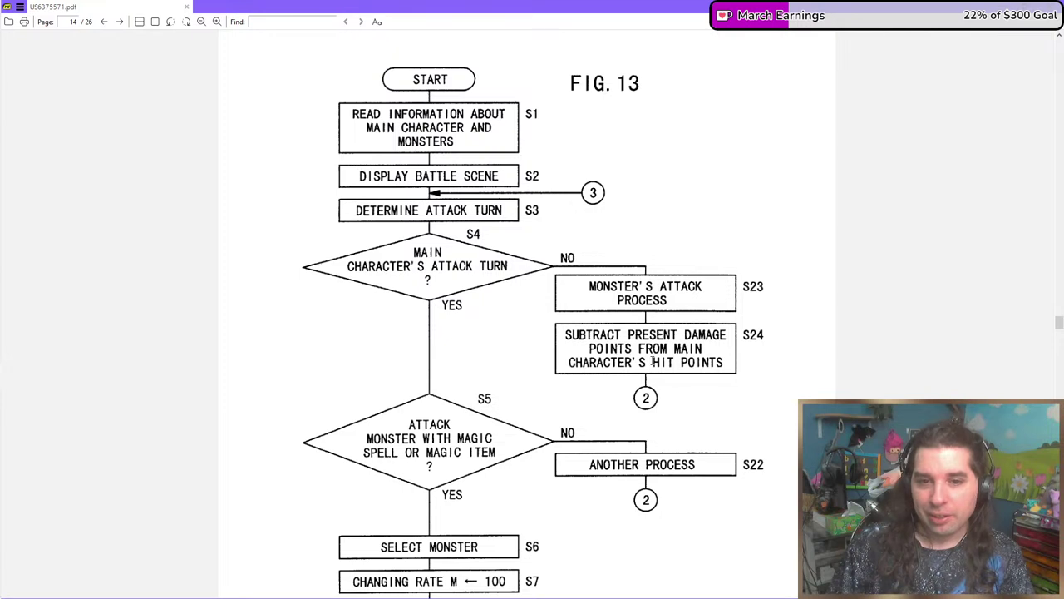
{"action": "scroll", "coordinate": [670, 348], "scroll_direction": "down", "scroll_amount": 3}
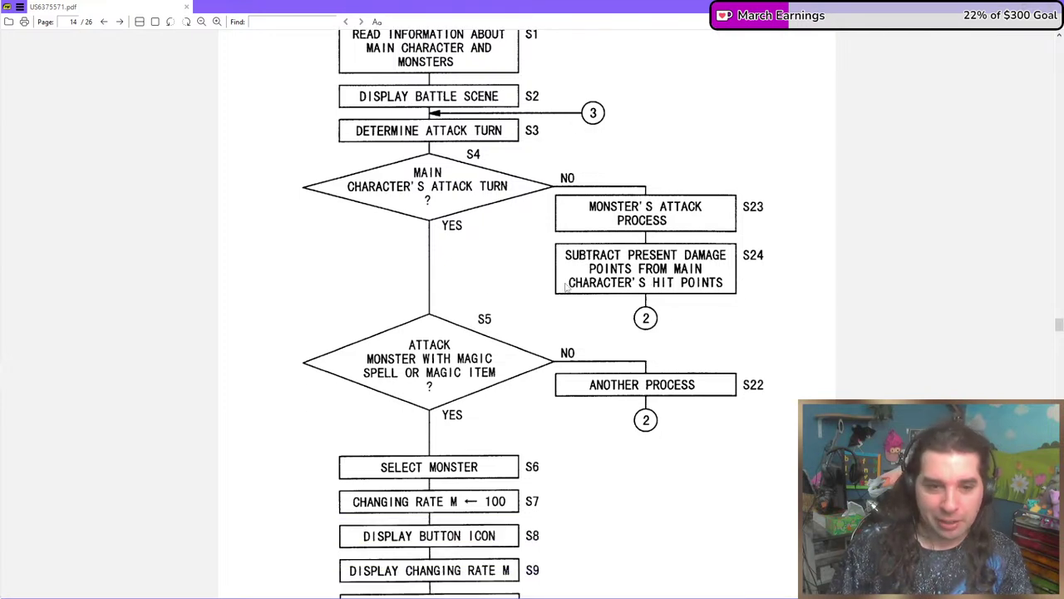
{"action": "scroll", "coordinate": [480, 302], "scroll_direction": "down", "scroll_amount": 3}
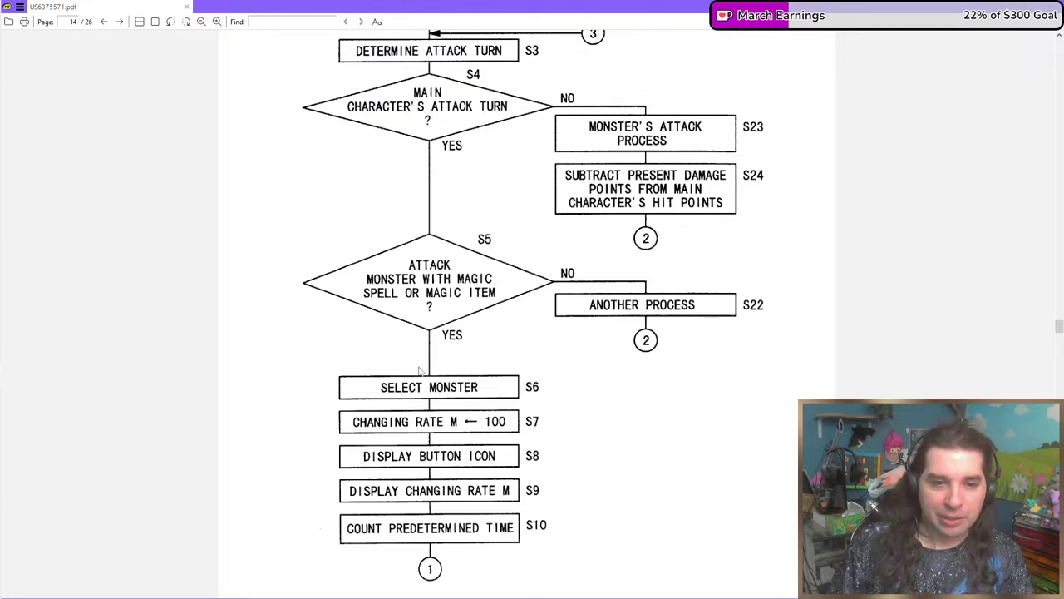
{"action": "scroll", "coordinate": [424, 366], "scroll_direction": "down", "scroll_amount": 4}
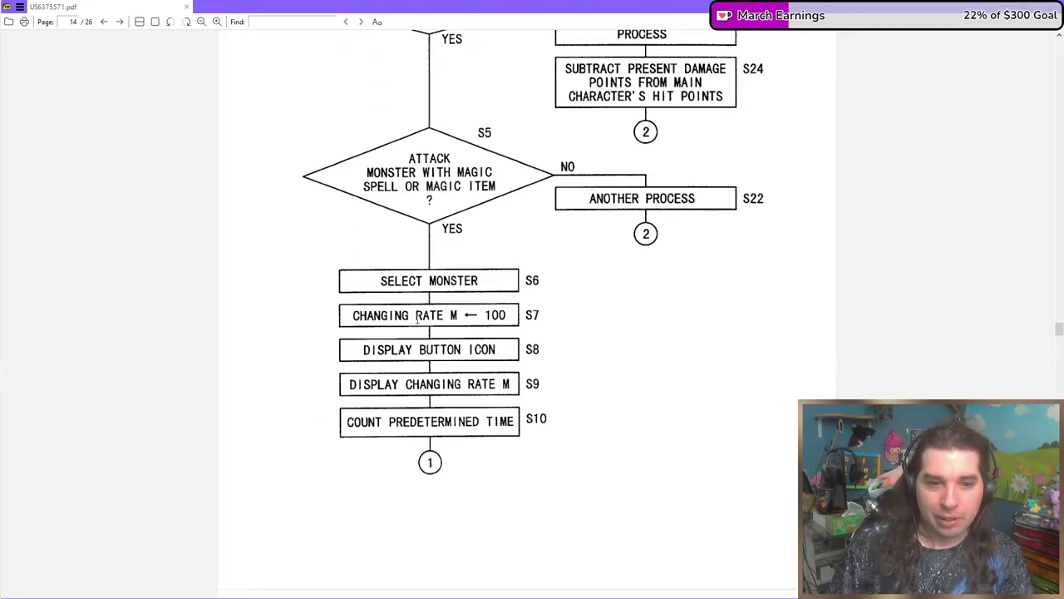
{"action": "scroll", "coordinate": [417, 314], "scroll_direction": "down", "scroll_amount": 1}
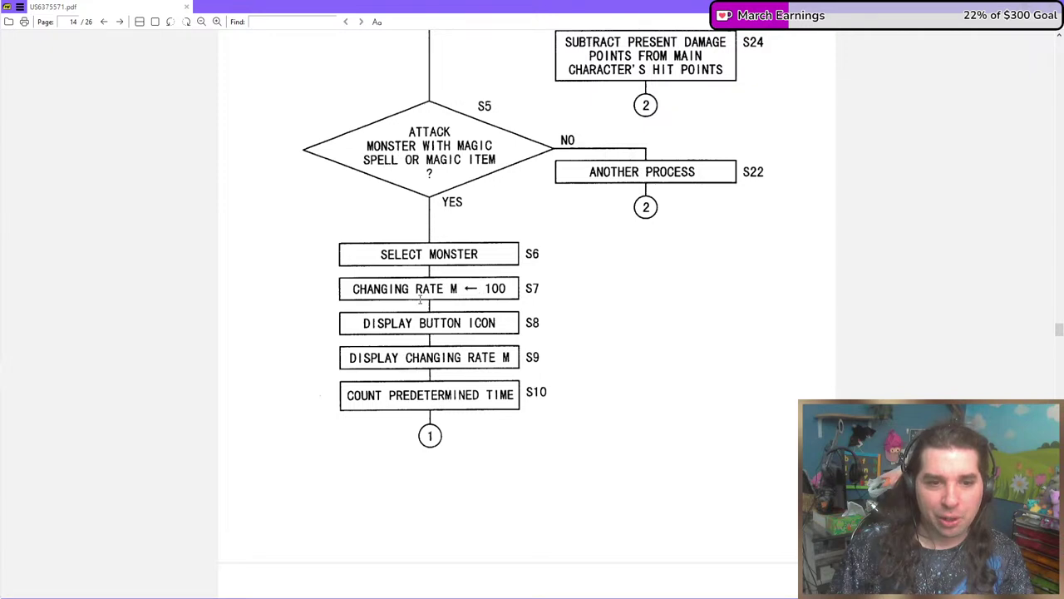
{"action": "scroll", "coordinate": [458, 339], "scroll_direction": "down", "scroll_amount": 3}
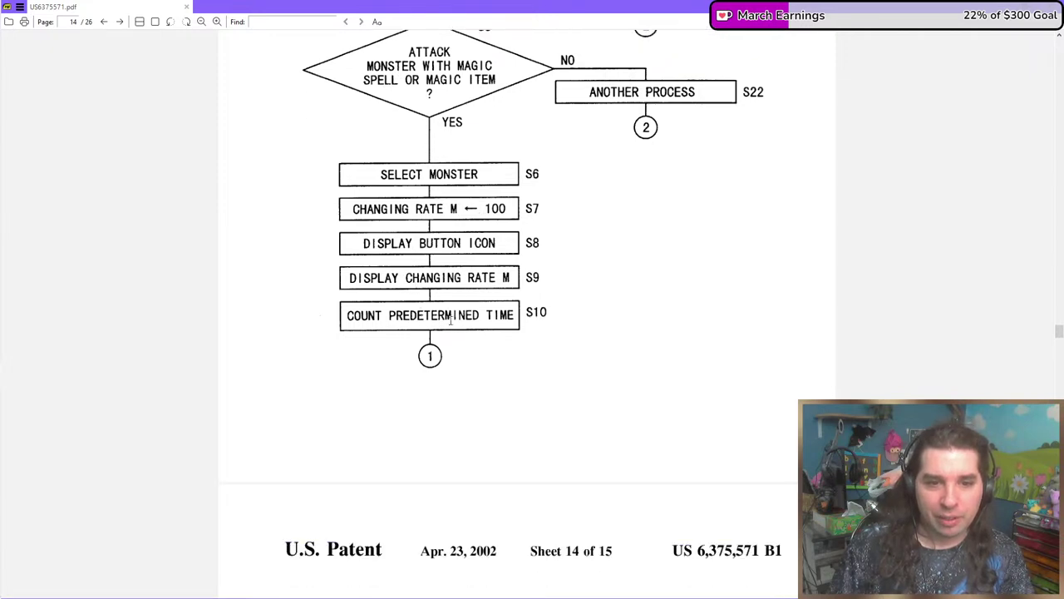
{"action": "scroll", "coordinate": [425, 322], "scroll_direction": "down", "scroll_amount": 20}
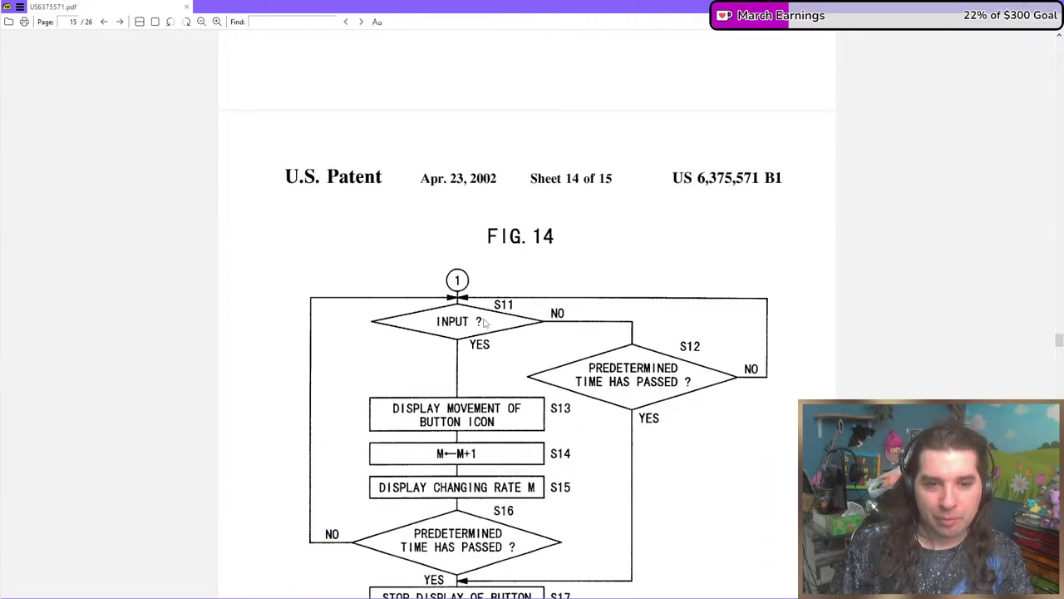
{"action": "scroll", "coordinate": [484, 323], "scroll_direction": "down", "scroll_amount": 20}
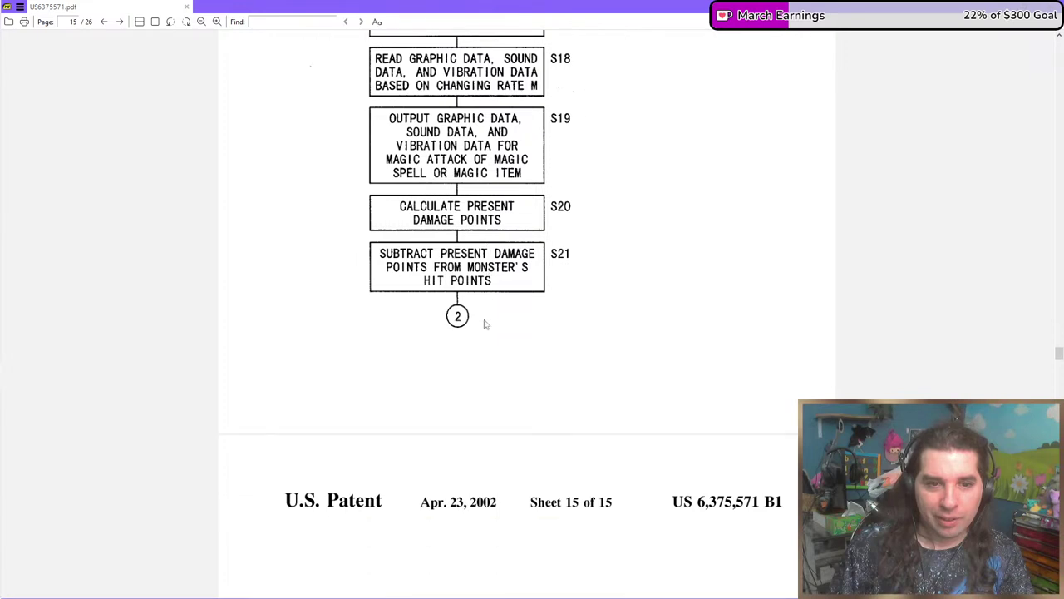
{"action": "scroll", "coordinate": [487, 329], "scroll_direction": "down", "scroll_amount": 9}
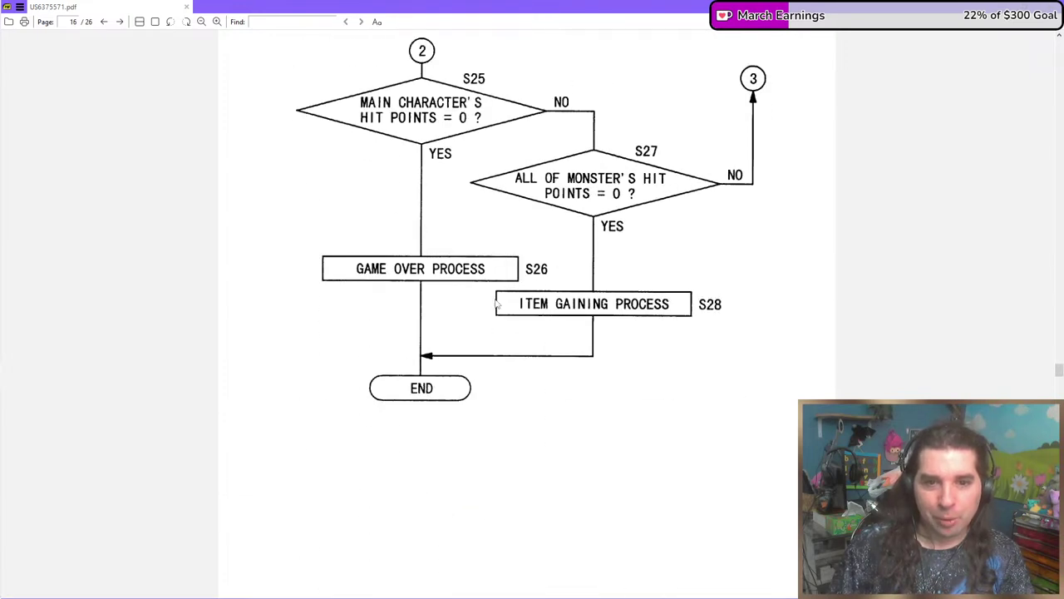
Skim the patent's written description and claims, and close the document after returning to FIG. 9 on page 10.
{"action": "scroll", "coordinate": [459, 357], "scroll_direction": "down", "scroll_amount": 20}
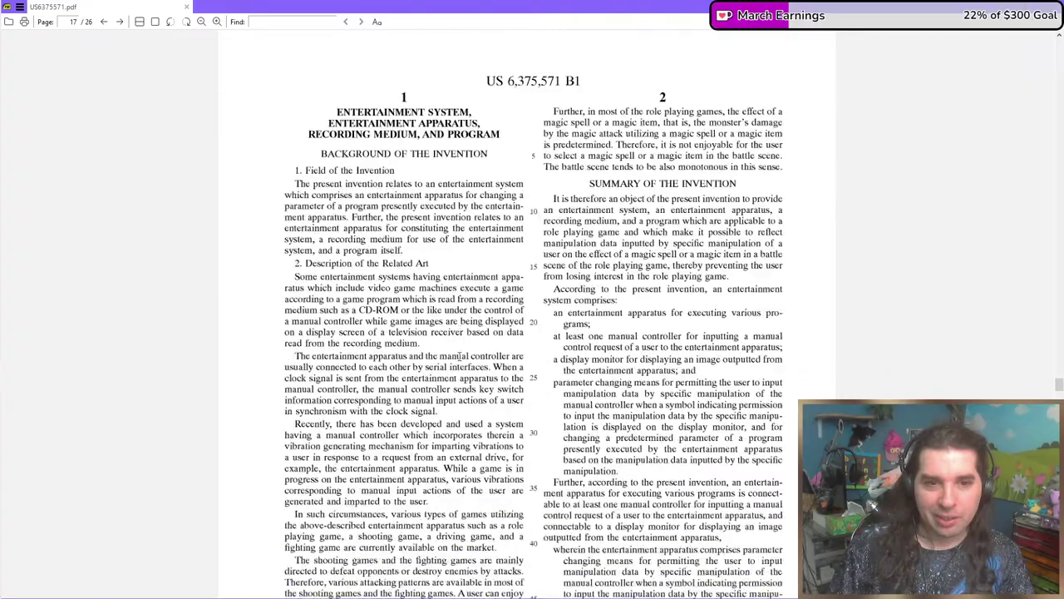
{"action": "scroll", "coordinate": [467, 353], "scroll_direction": "down", "scroll_amount": 20}
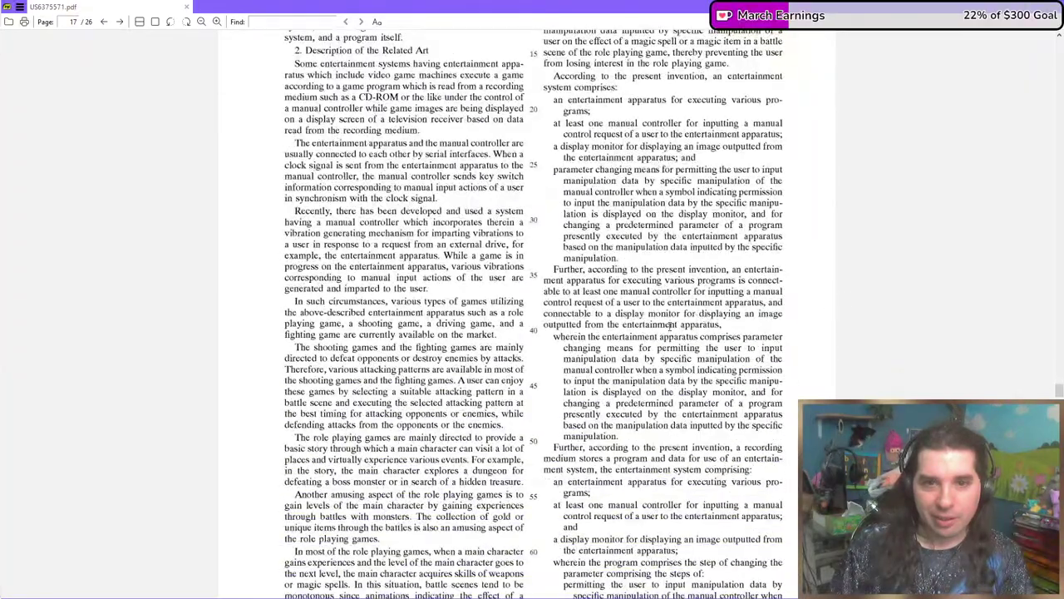
{"action": "scroll", "coordinate": [663, 333], "scroll_direction": "down", "scroll_amount": 20}
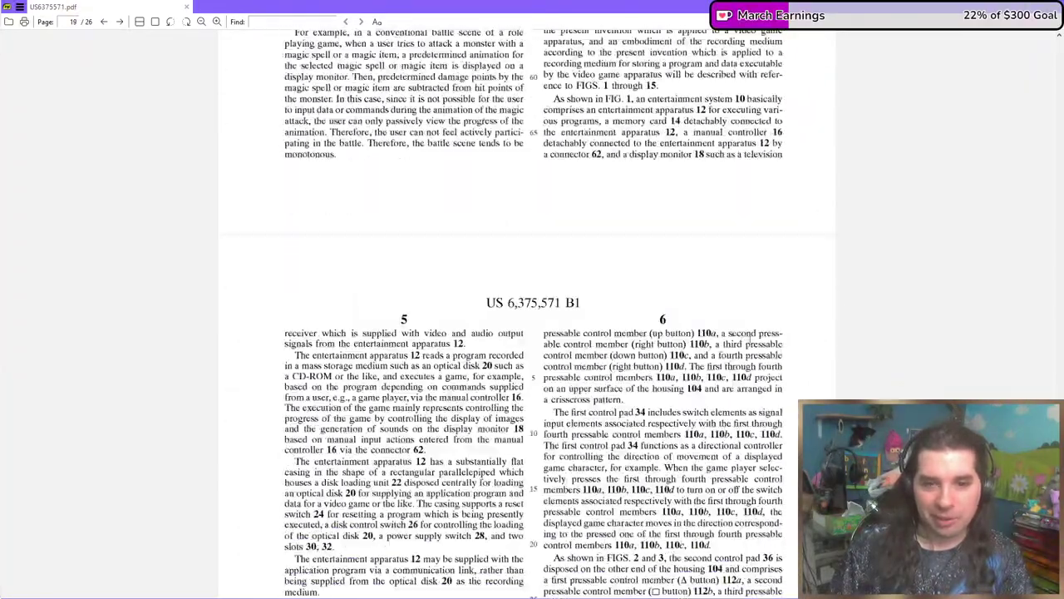
{"action": "scroll", "coordinate": [527, 332], "scroll_direction": "down", "scroll_amount": 20}
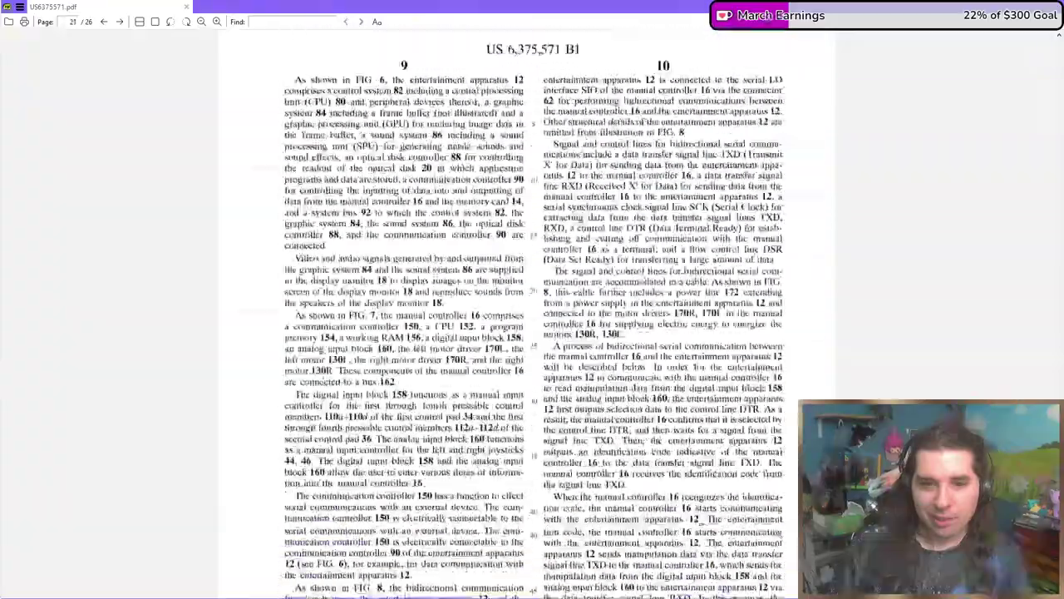
{"action": "scroll", "coordinate": [532, 333], "scroll_direction": "down", "scroll_amount": 20}
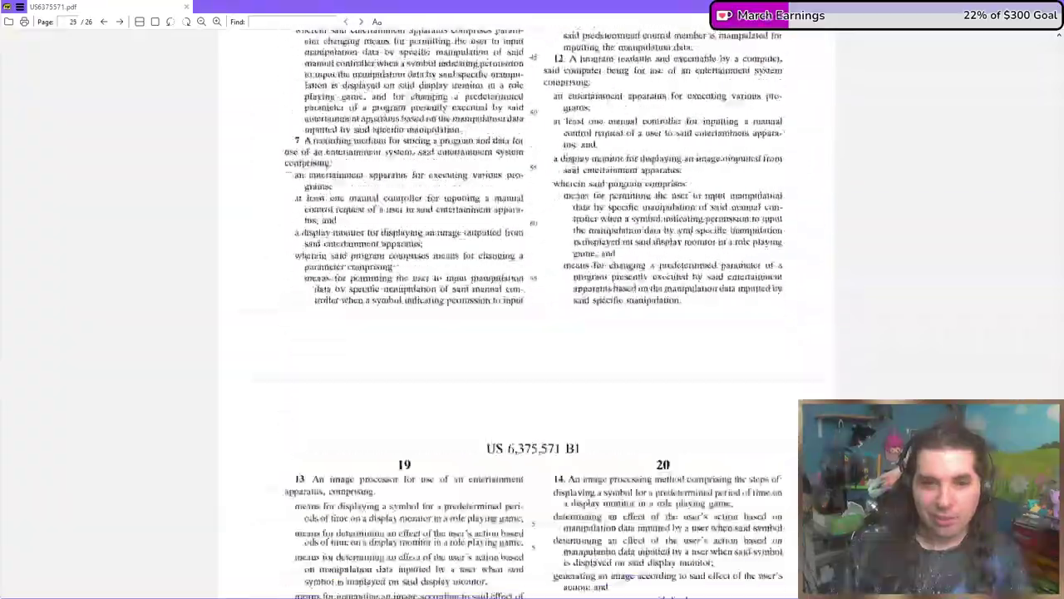
{"action": "left_click_drag", "start_coordinate": [1059, 574], "coordinate": [1056, 246]}
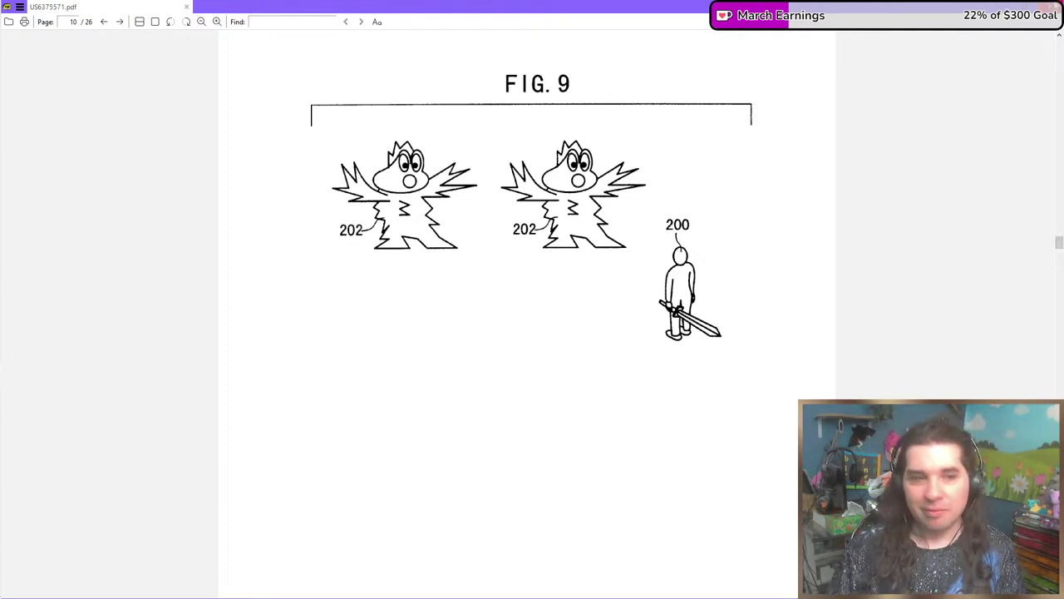
{"action": "key", "text": "alt+F4"}
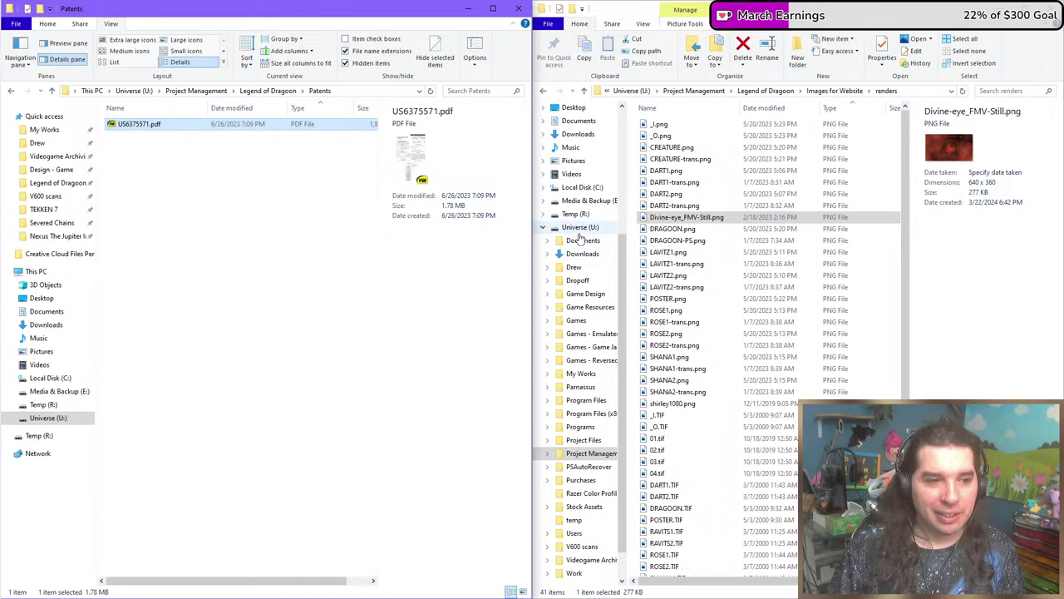
Go up to the Legend of Dragoon folder and check the contents of its Projects - Main and Research subfolders.
{"action": "left_click", "coordinate": [254, 224]}
{"action": "key", "text": "alt+Up"}
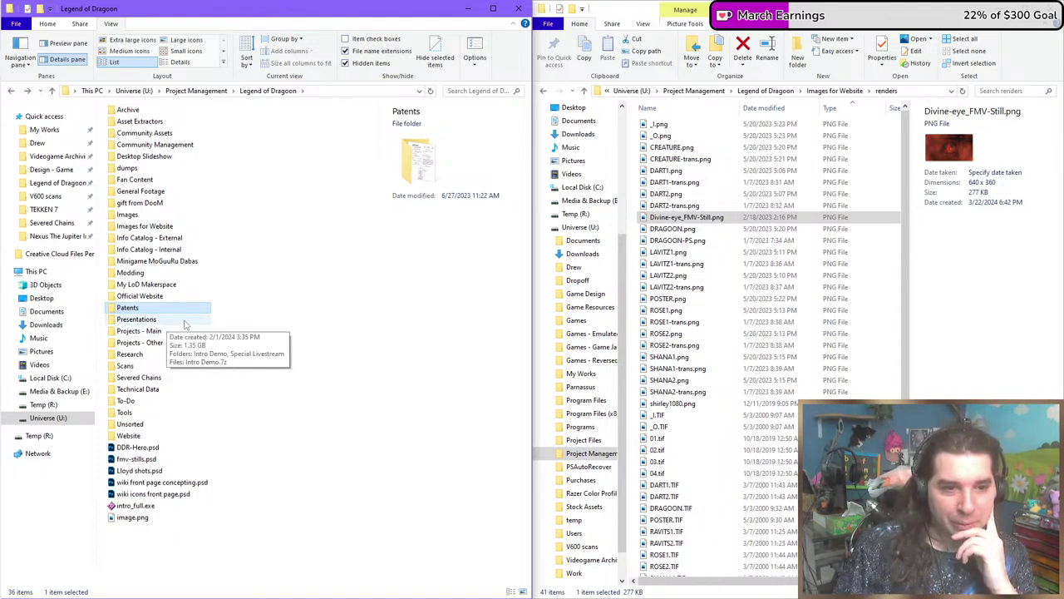
{"action": "double_click", "coordinate": [140, 330]}
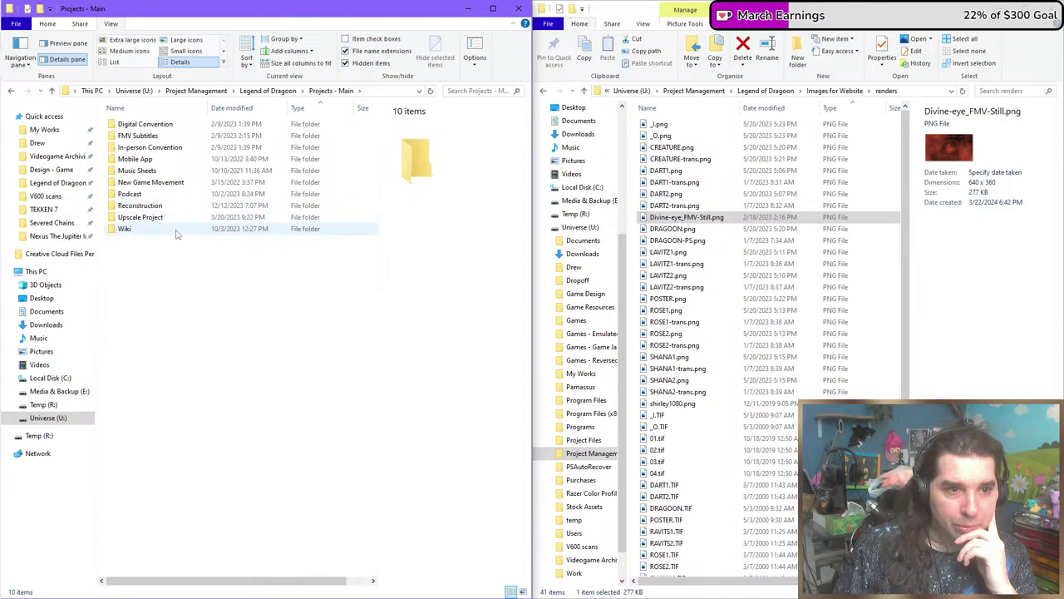
{"action": "key", "text": "alt+Left"}
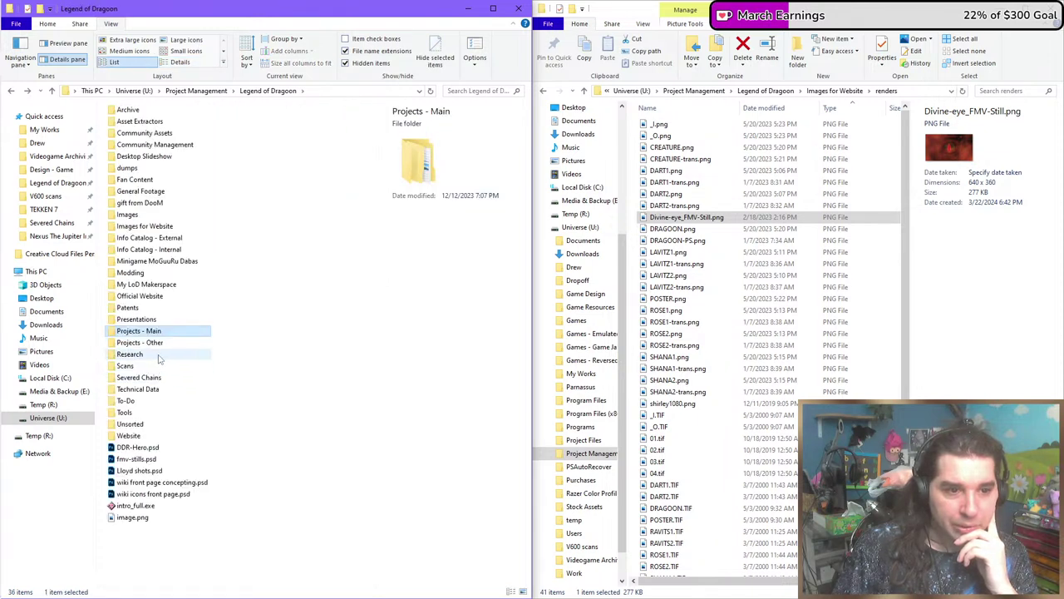
{"action": "double_click", "coordinate": [129, 355]}
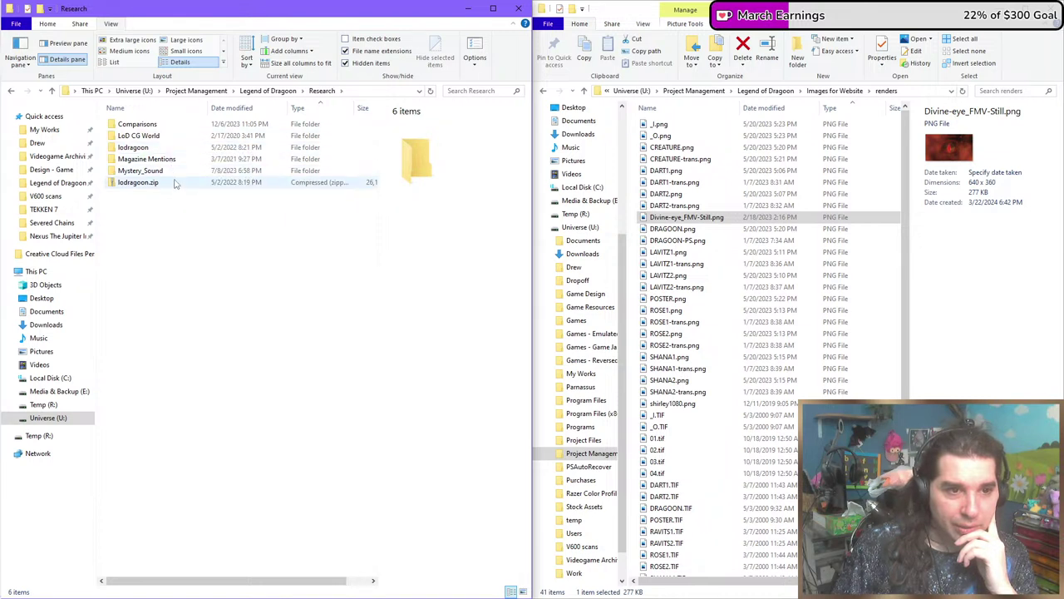
{"action": "key", "text": "alt+Up"}
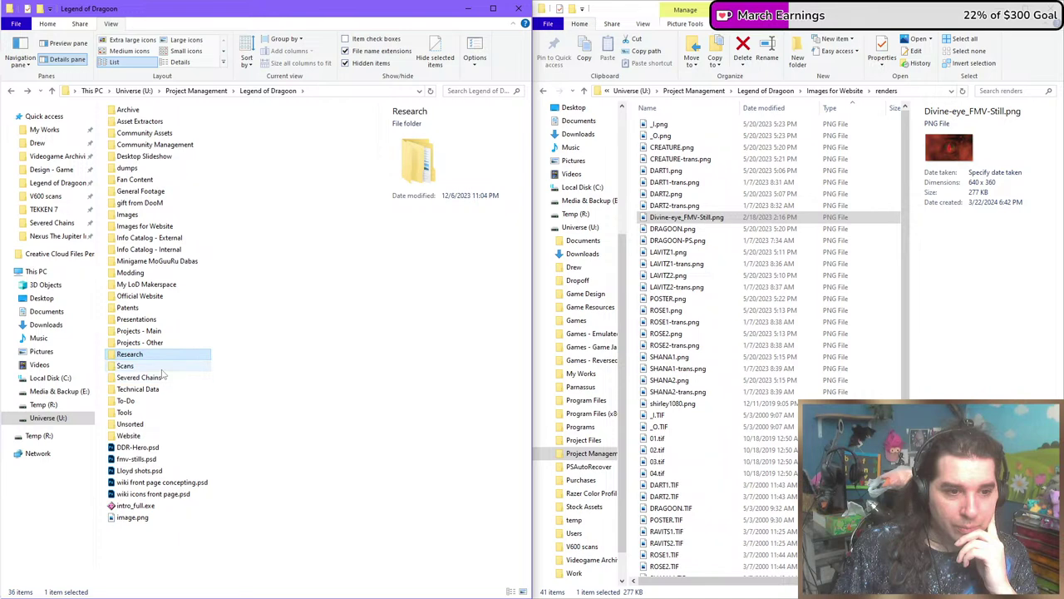
Open the Scans subfolder and view Vector.png at full size.
{"action": "left_click", "coordinate": [163, 369]}
{"action": "key", "text": "Return"}
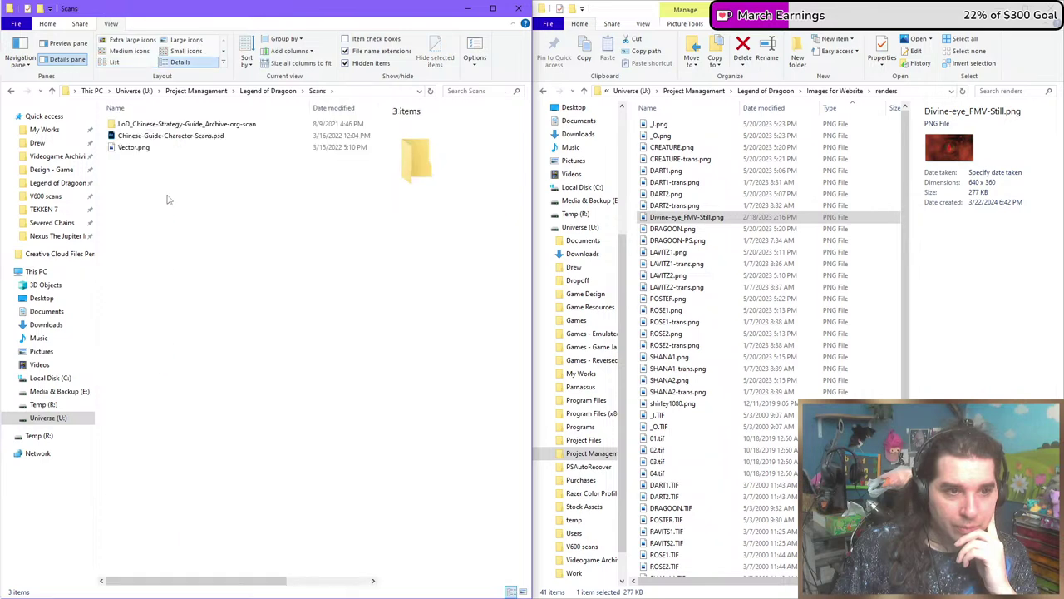
{"action": "left_click", "coordinate": [171, 151]}
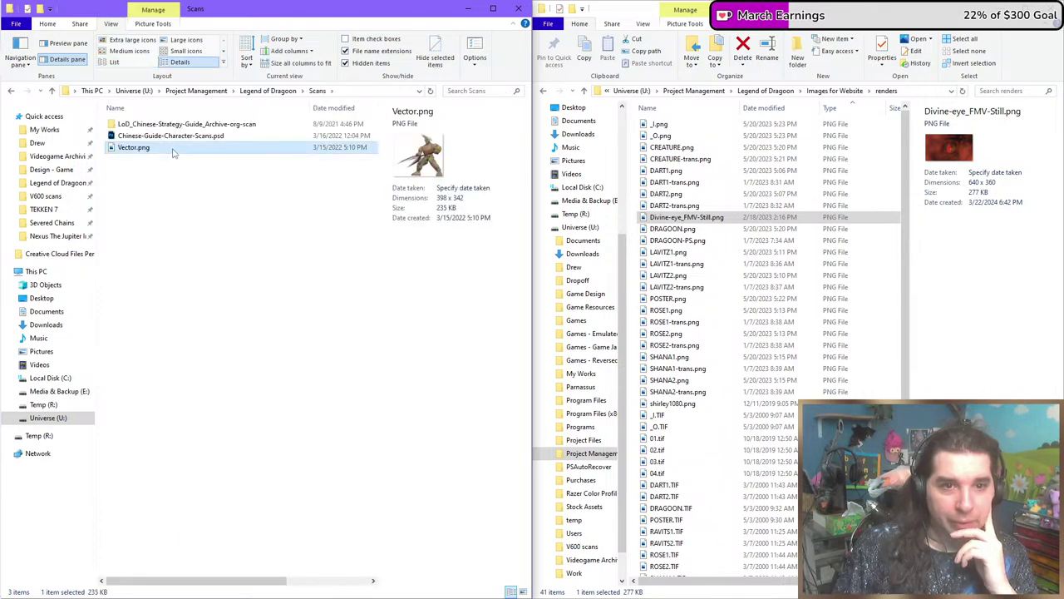
{"action": "double_click", "coordinate": [173, 149]}
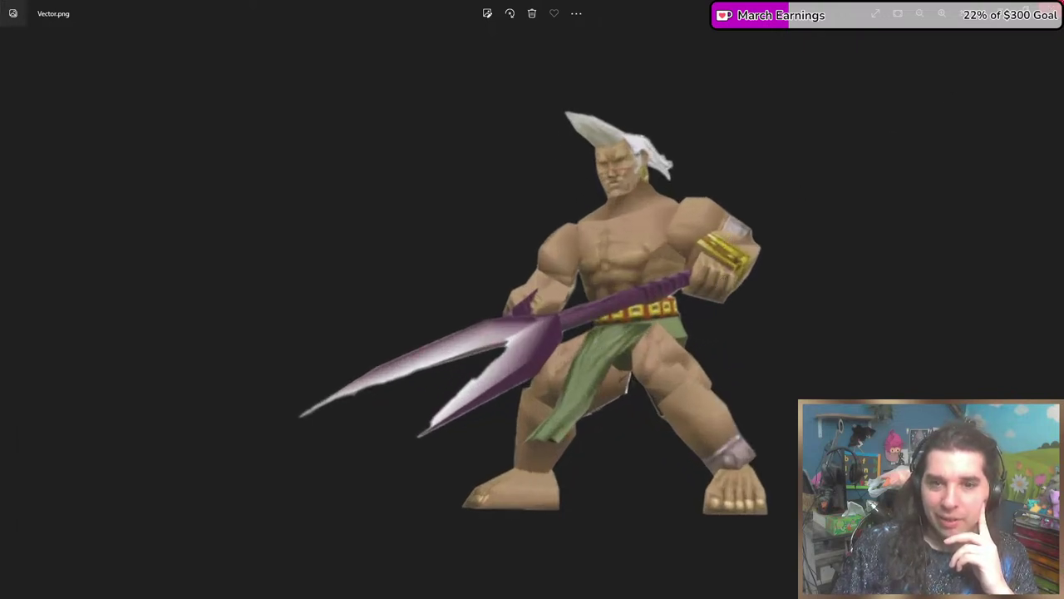
Close Vector.png, go up to the Legend of Dragoon folder, and check the To-Do subfolder's contents before returning.
{"action": "key", "text": "Escape"}
{"action": "key", "text": "alt+Up"}
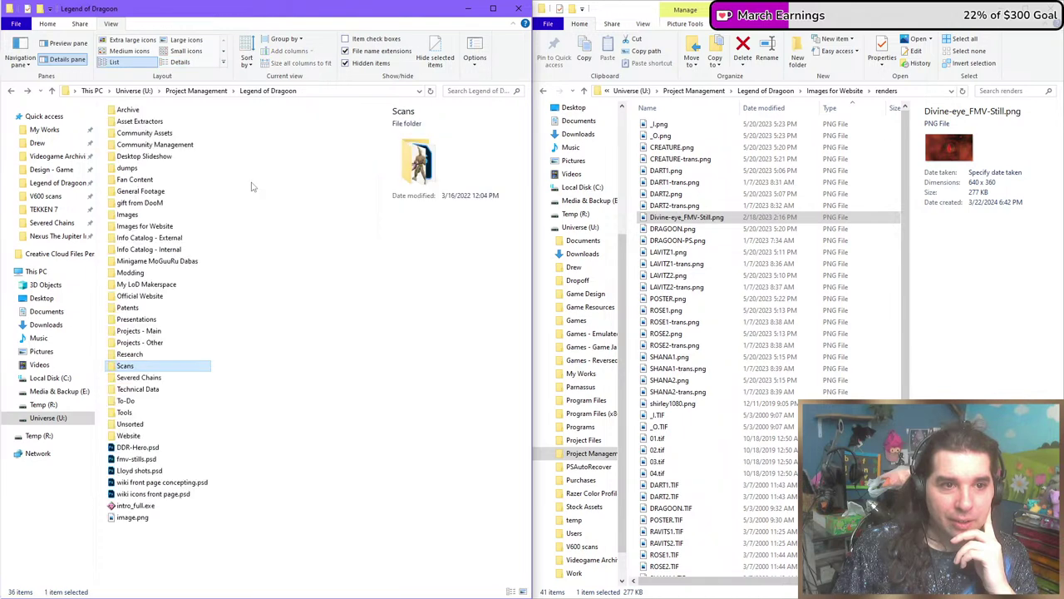
{"action": "left_click", "coordinate": [173, 382]}
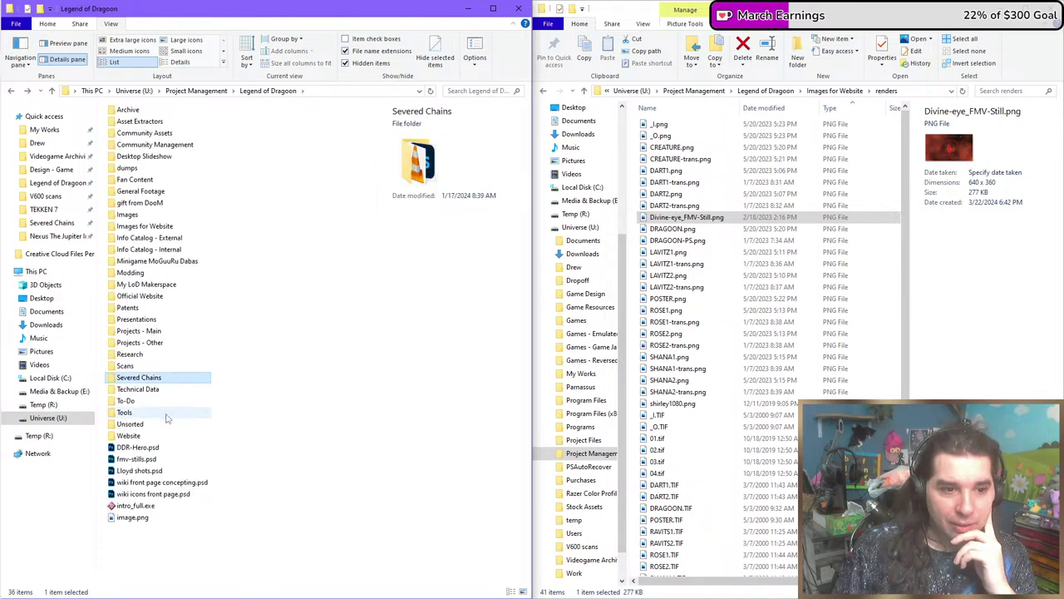
{"action": "double_click", "coordinate": [175, 403]}
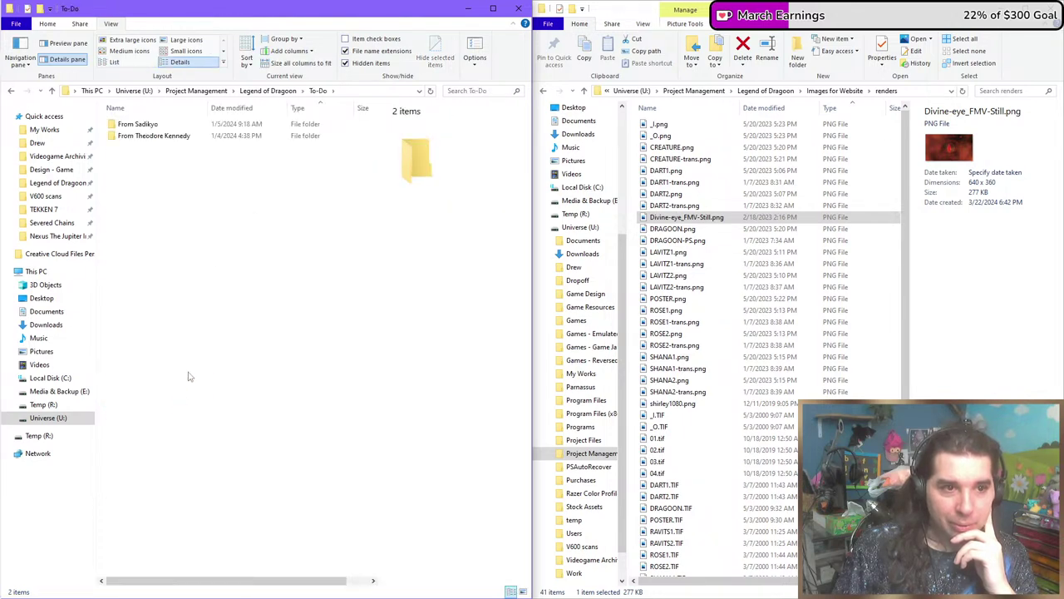
{"action": "key", "text": "alt+Up"}
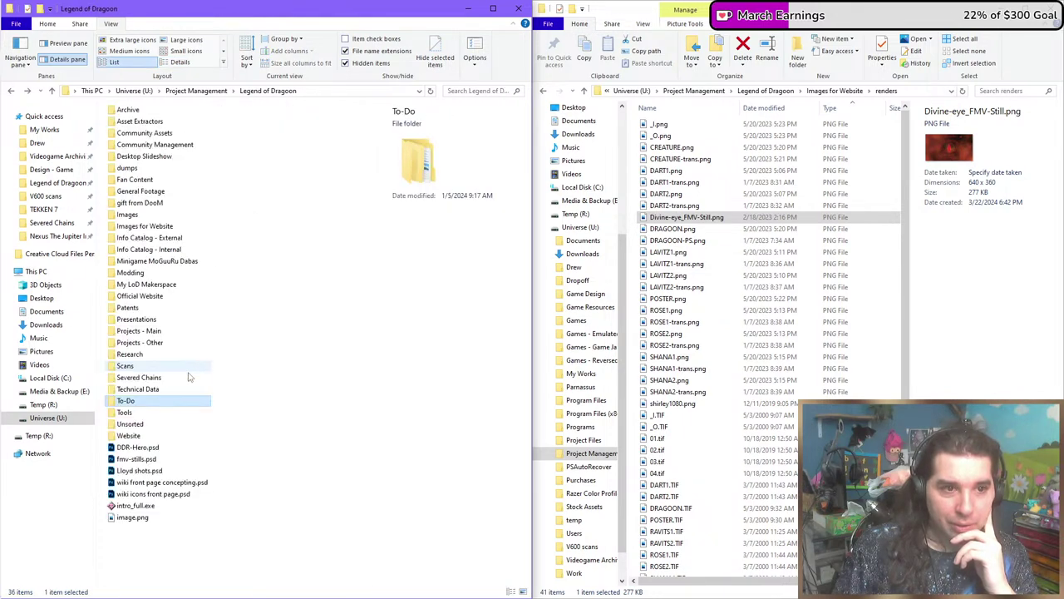
Look through the Unsorted folder, preview the JPG images in its Threadz Stuff subfolder, and return to Unsorted.
{"action": "double_click", "coordinate": [167, 424]}
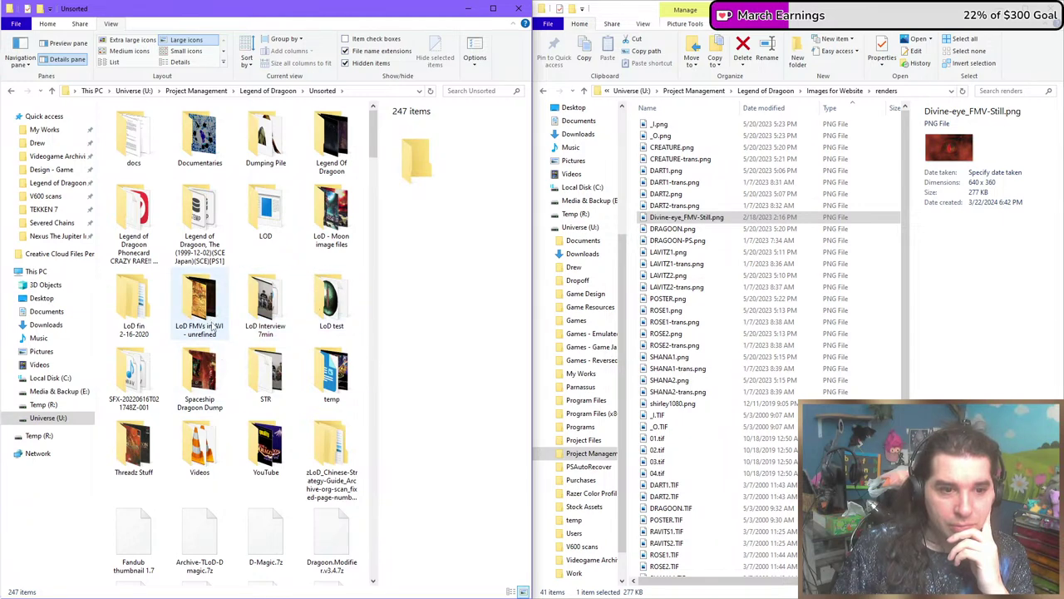
{"action": "scroll", "coordinate": [263, 400], "scroll_direction": "down", "scroll_amount": 3}
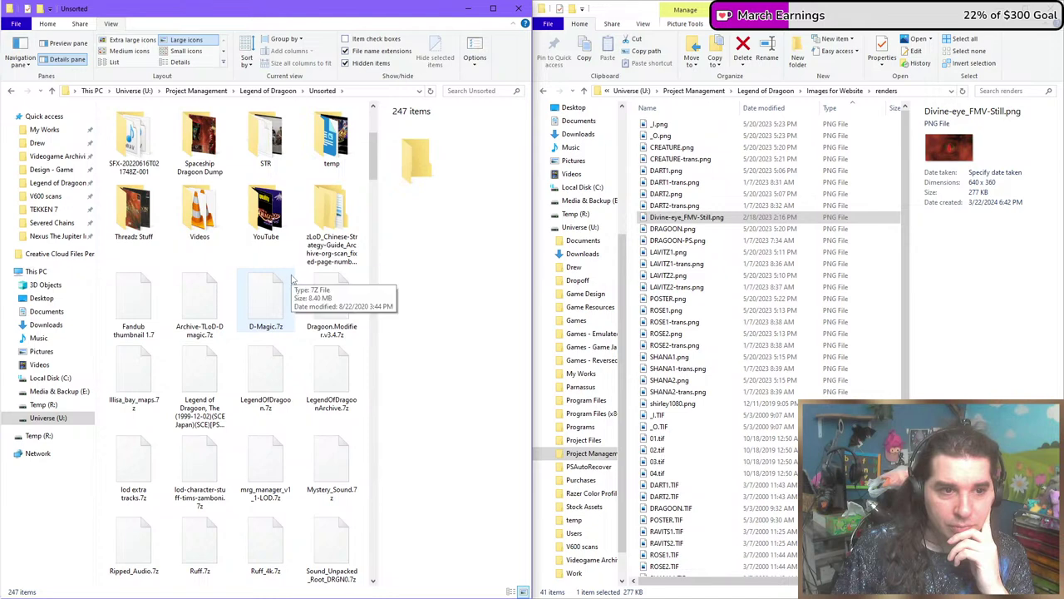
{"action": "double_click", "coordinate": [140, 224]}
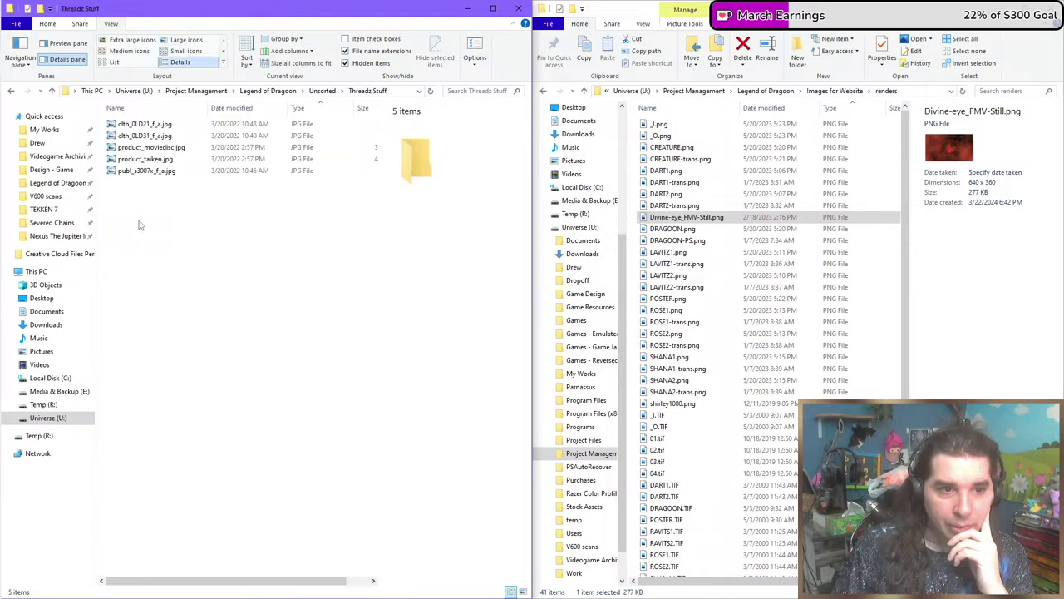
{"action": "left_click", "coordinate": [143, 159]}
{"action": "left_click", "coordinate": [145, 148]}
{"action": "left_click", "coordinate": [149, 135]}
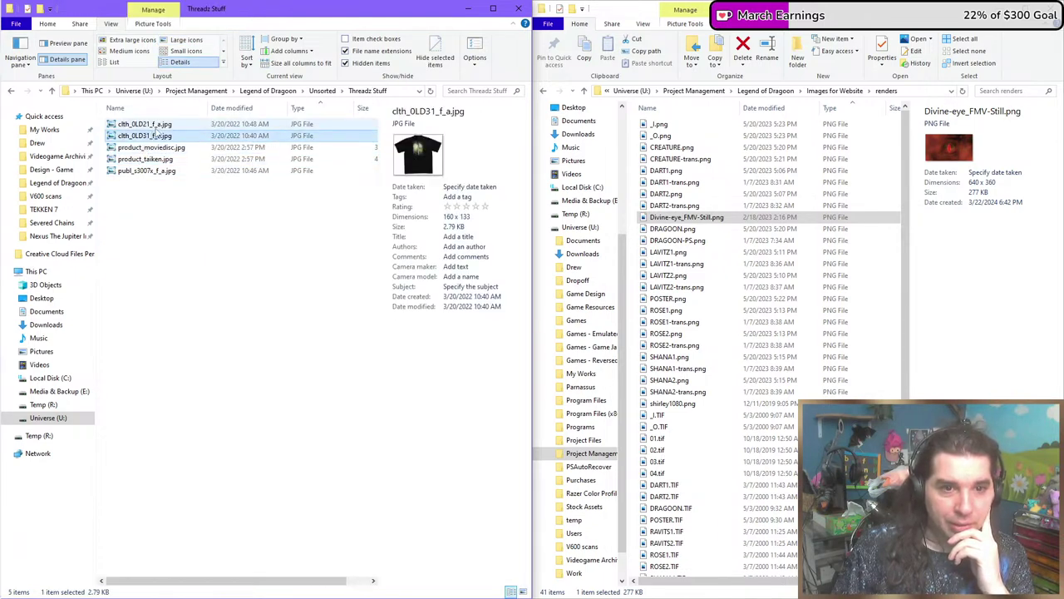
{"action": "key", "text": "BackSpace"}
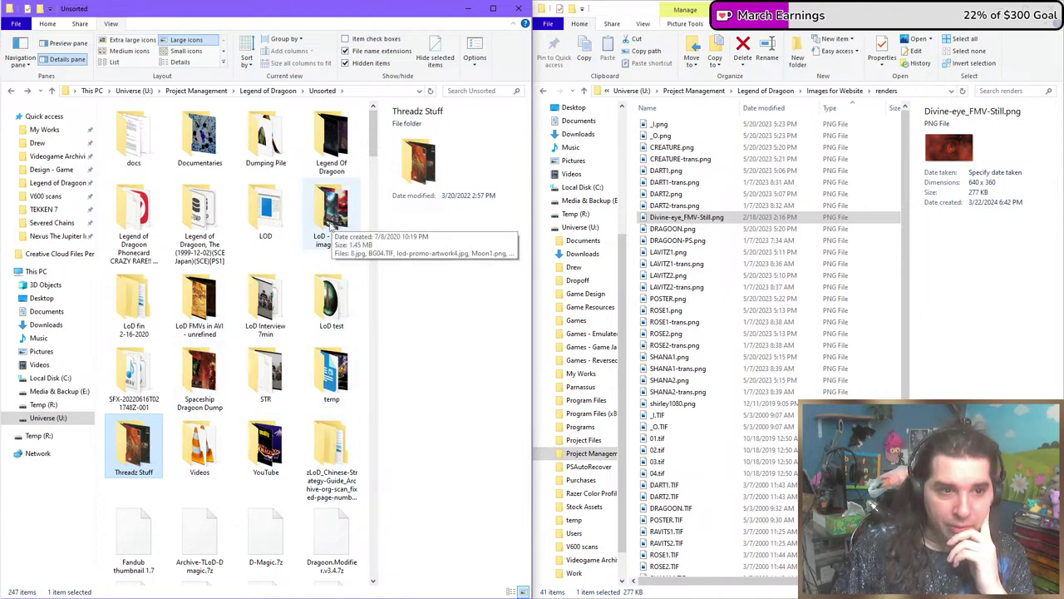
Browse the Dumping Pile subfolder of Unsorted, view dark-ruff.png at full size, and close it.
{"action": "double_click", "coordinate": [267, 148]}
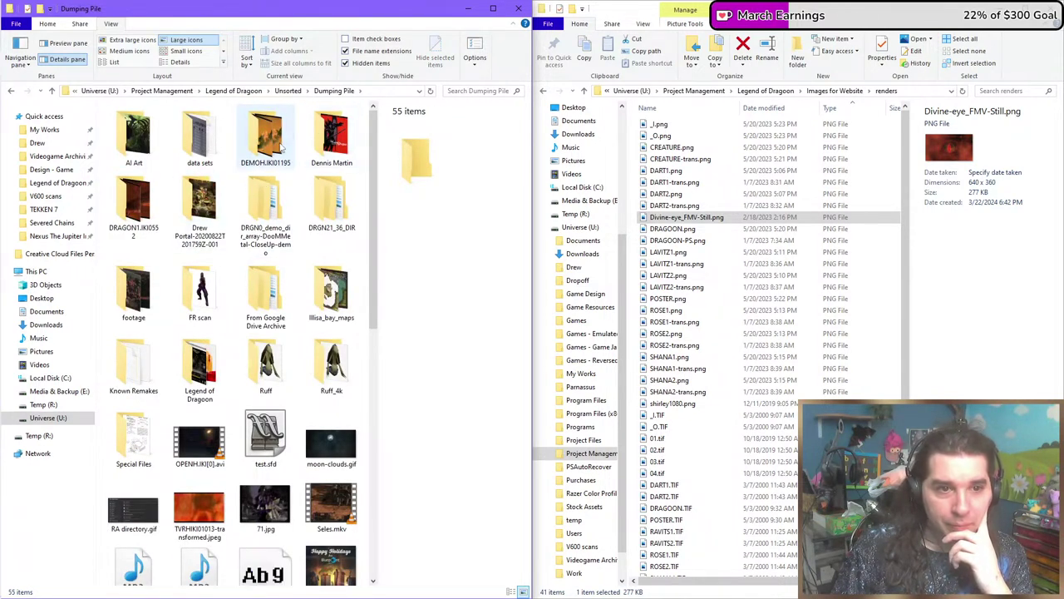
{"action": "left_click", "coordinate": [151, 306]}
{"action": "left_click", "coordinate": [200, 306]}
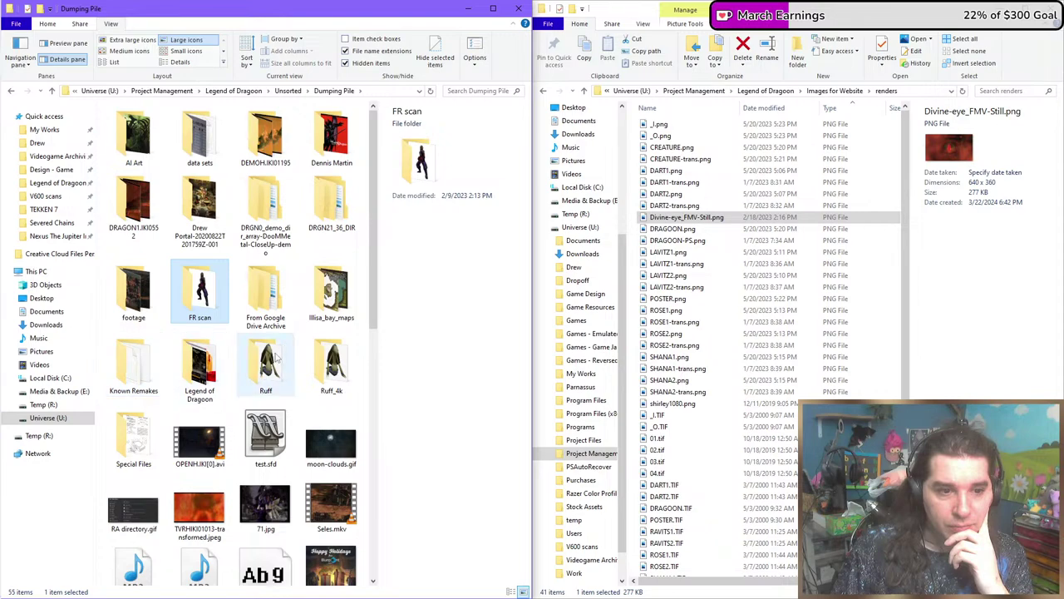
{"action": "scroll", "coordinate": [274, 357], "scroll_direction": "down", "scroll_amount": 5}
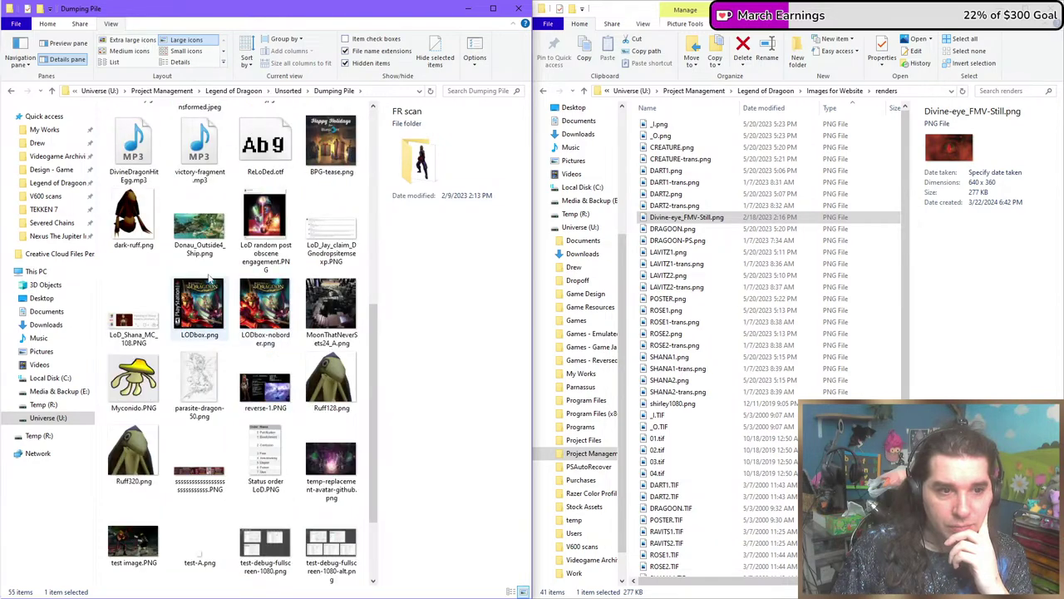
{"action": "left_click", "coordinate": [129, 222]}
{"action": "double_click", "coordinate": [128, 222]}
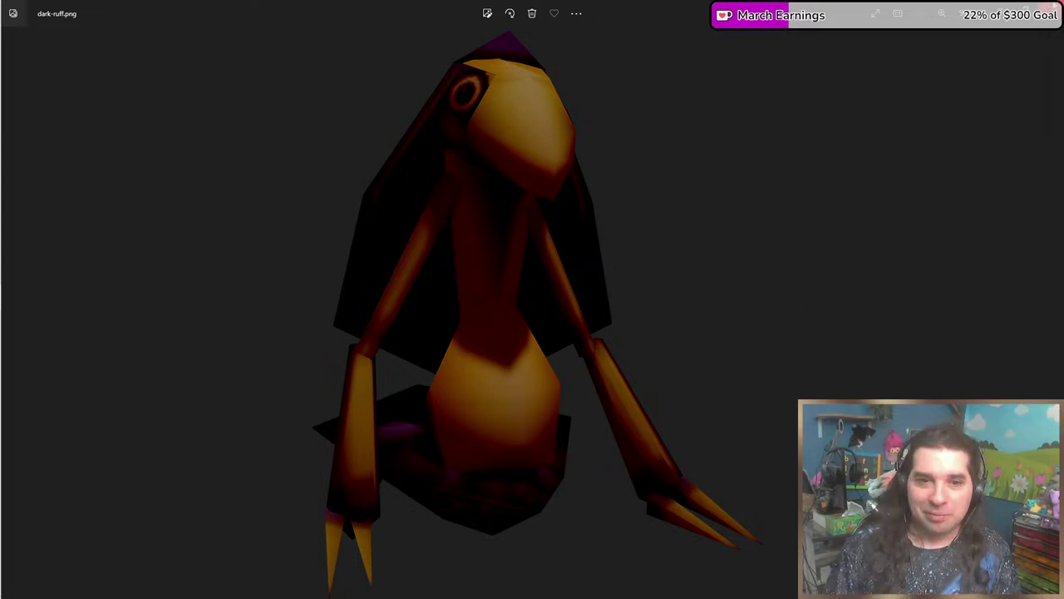
{"action": "key", "text": "alt+F4"}
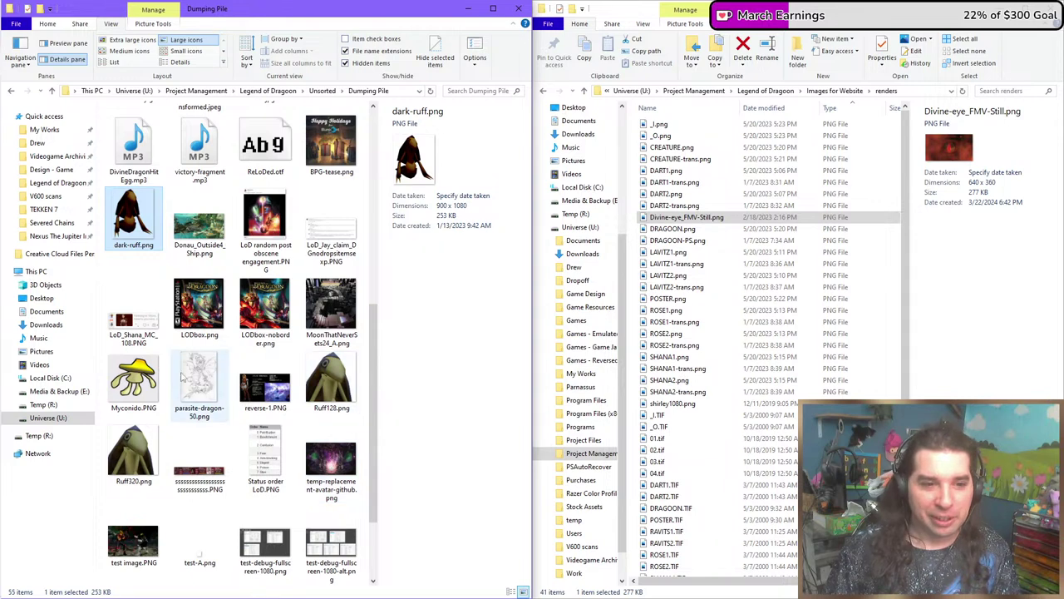
Check the details of parasite-dragon-50.png and test image.PNG among the remaining Dumping Pile files.
{"action": "scroll", "coordinate": [231, 378], "scroll_direction": "down", "scroll_amount": 2}
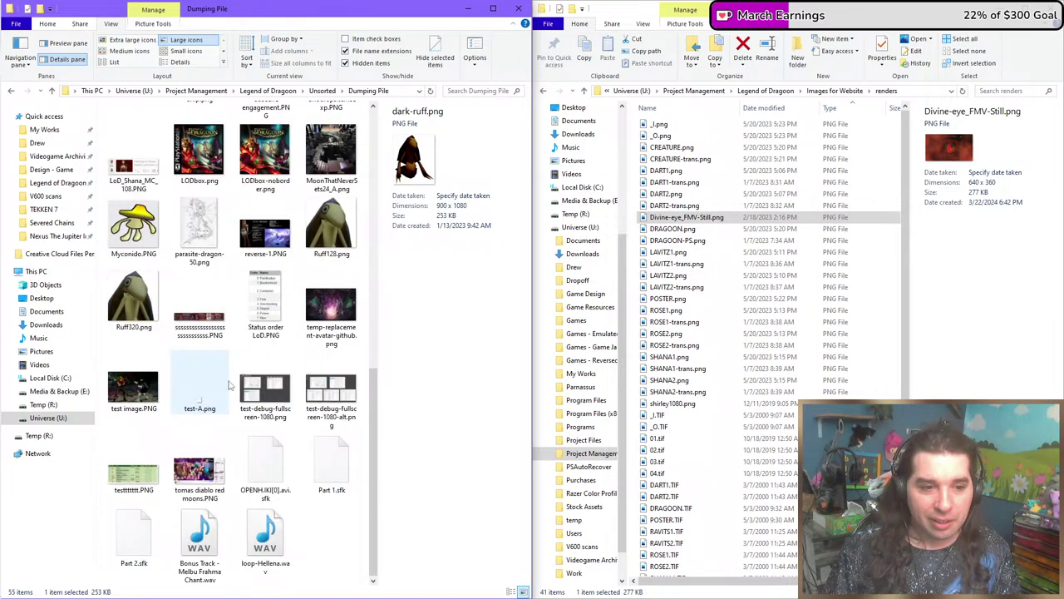
{"action": "left_click", "coordinate": [212, 248]}
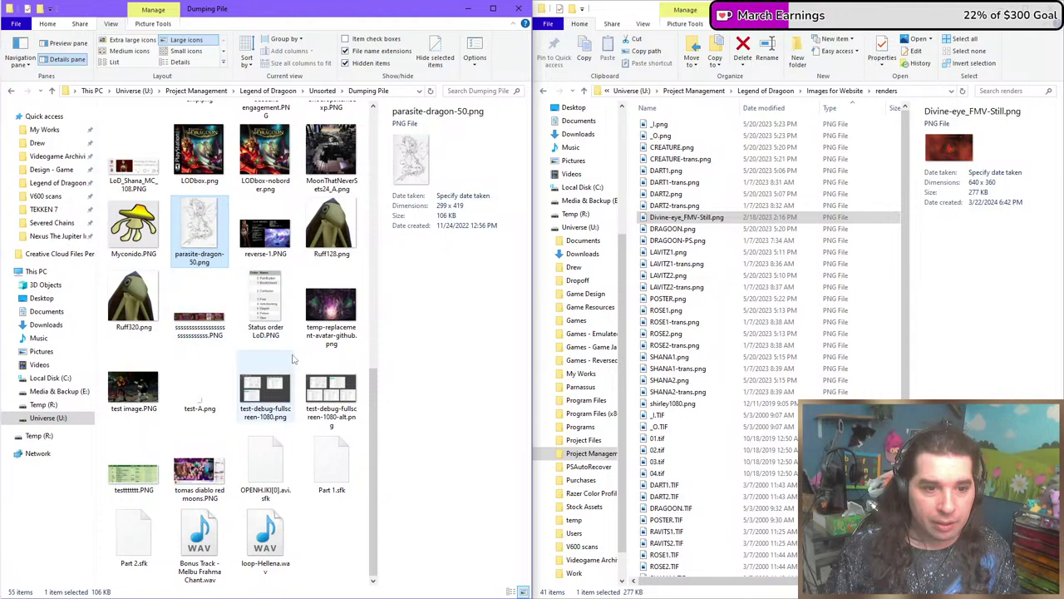
{"action": "left_click", "coordinate": [143, 416]}
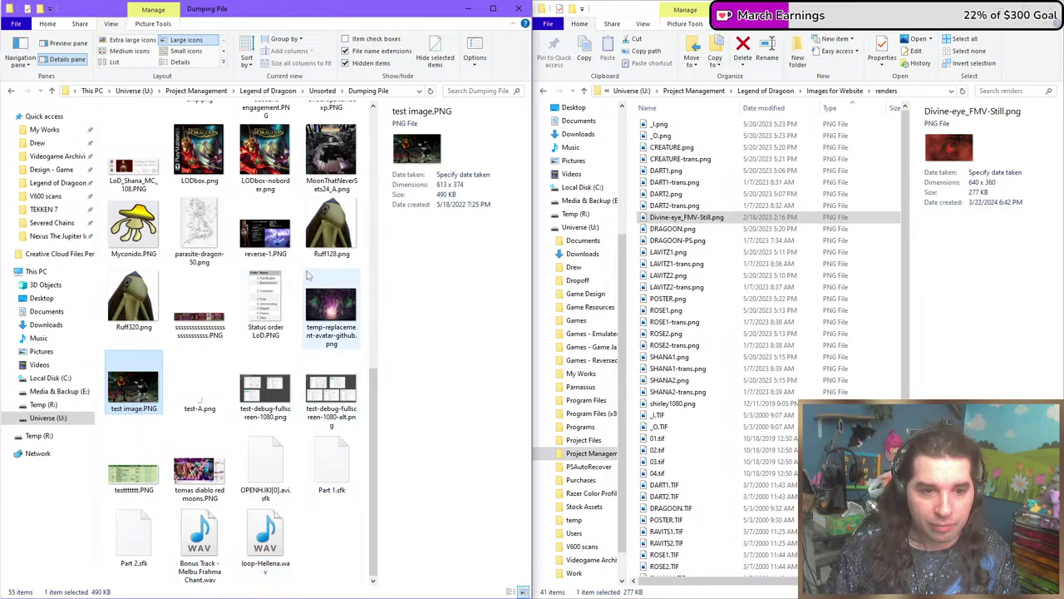
{"action": "scroll", "coordinate": [246, 264], "scroll_direction": "up", "scroll_amount": 5}
{"action": "scroll", "coordinate": [246, 263], "scroll_direction": "up", "scroll_amount": 2}
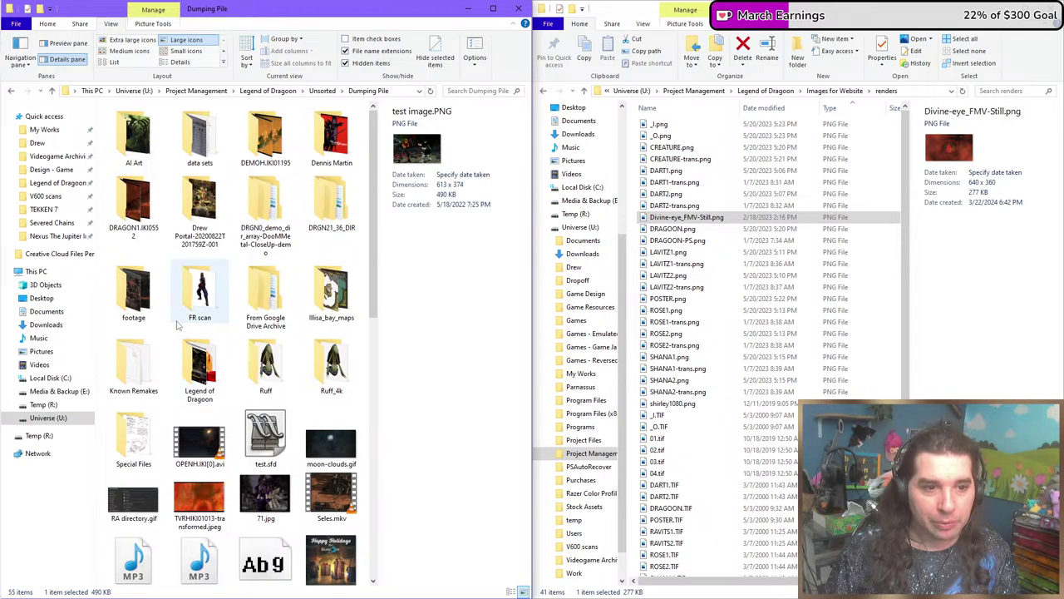
Go back up through Unsorted and Legend of Dragoon to the Project Management folder and look over its subfolders.
{"action": "left_click", "coordinate": [322, 90]}
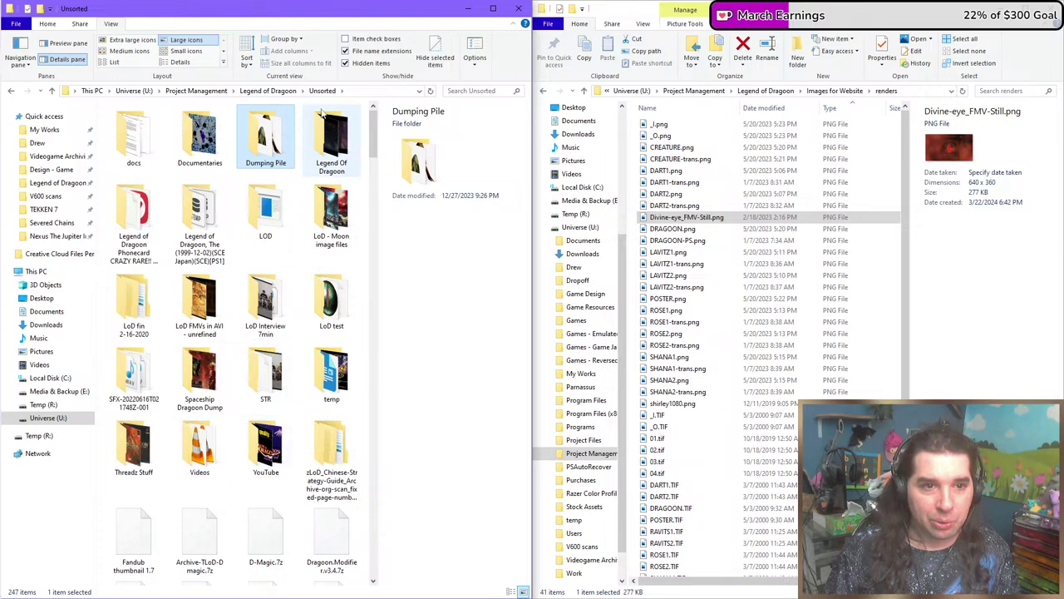
{"action": "left_click", "coordinate": [268, 91]}
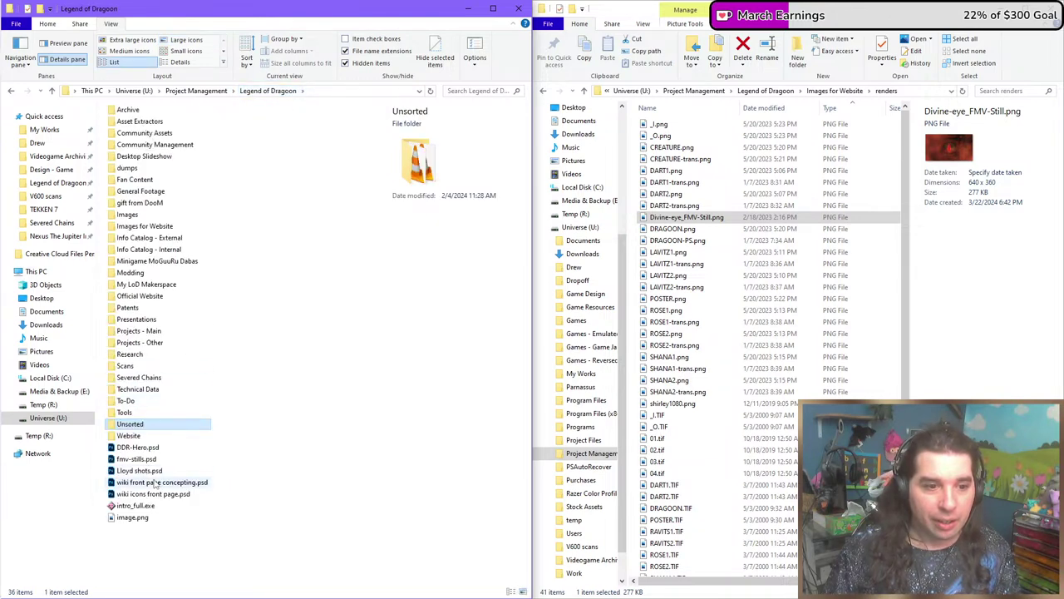
{"action": "left_click", "coordinate": [196, 91]}
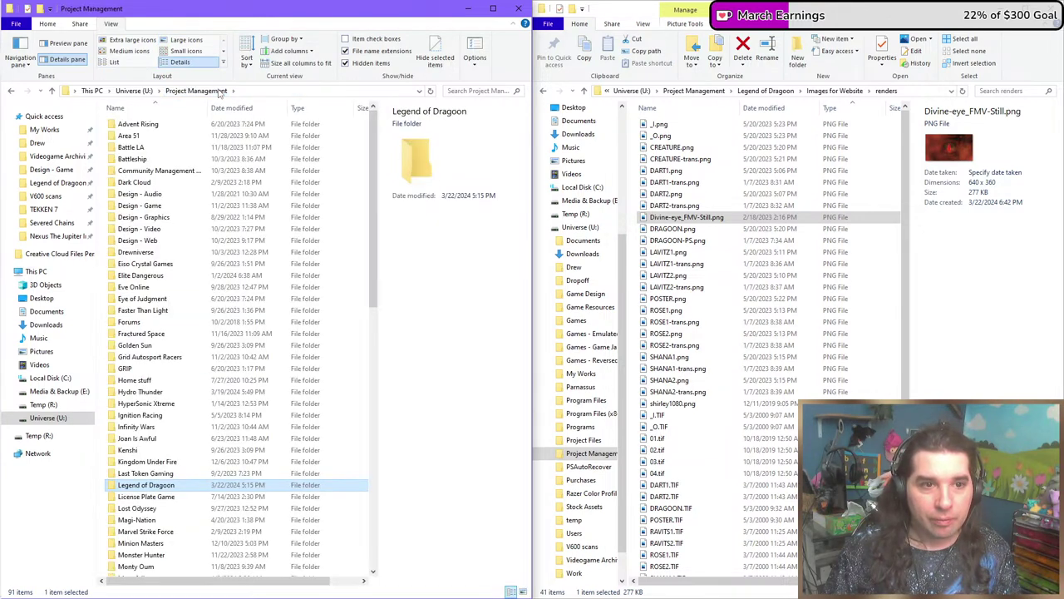
{"action": "scroll", "coordinate": [246, 395], "scroll_direction": "down", "scroll_amount": 3}
{"action": "scroll", "coordinate": [245, 395], "scroll_direction": "up", "scroll_amount": 3}
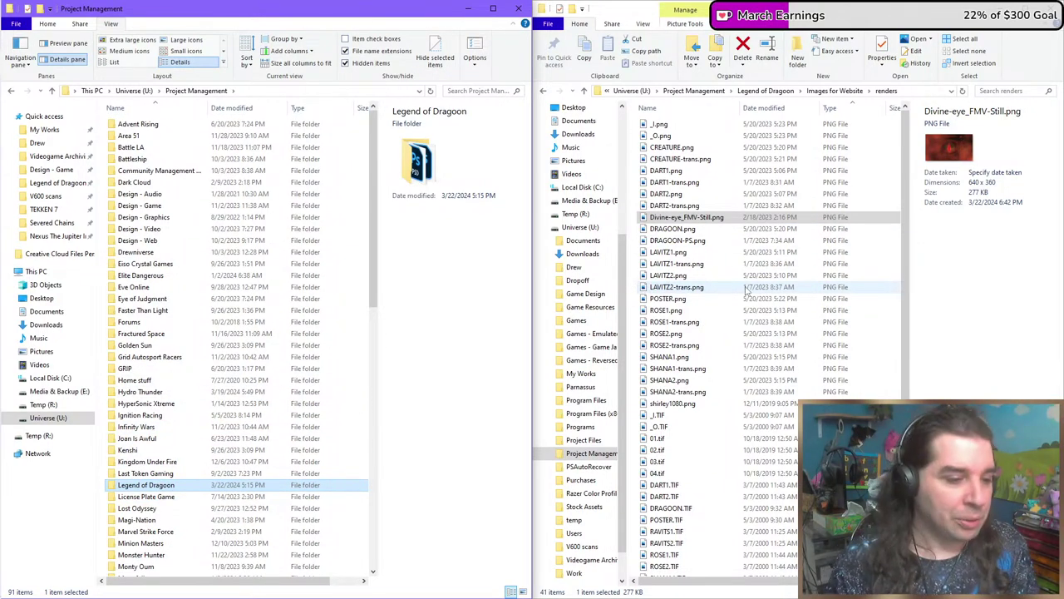
Switch to Windows Media Player and try to pause the track playing from the fan music playlist.
{"action": "key", "text": "super"}
{"action": "key", "text": "super"}
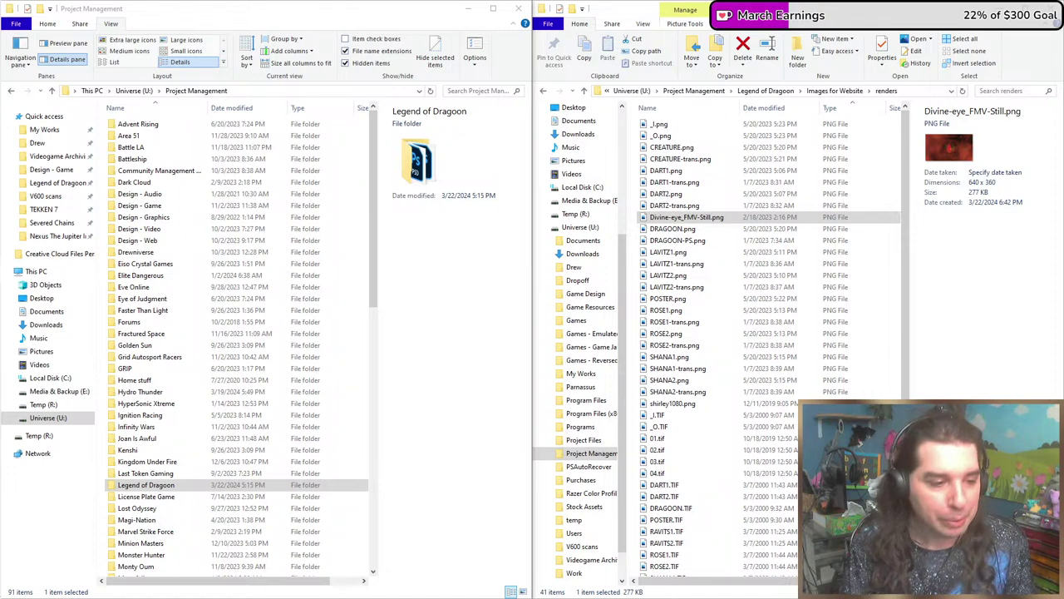
{"action": "key", "text": "alt+Tab"}
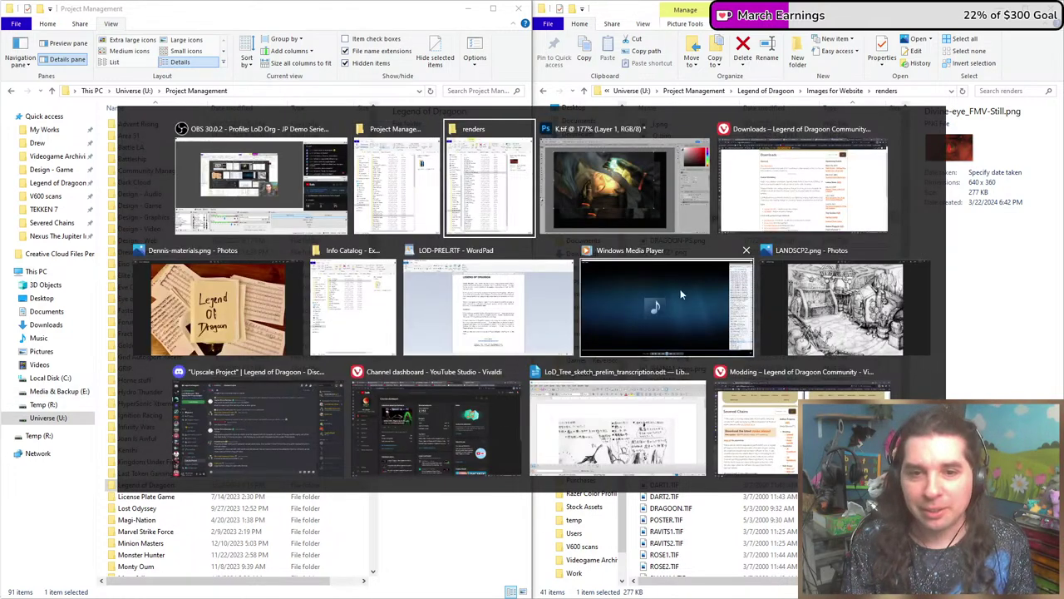
{"action": "left_click", "coordinate": [680, 288]}
{"action": "key", "text": "alt"}
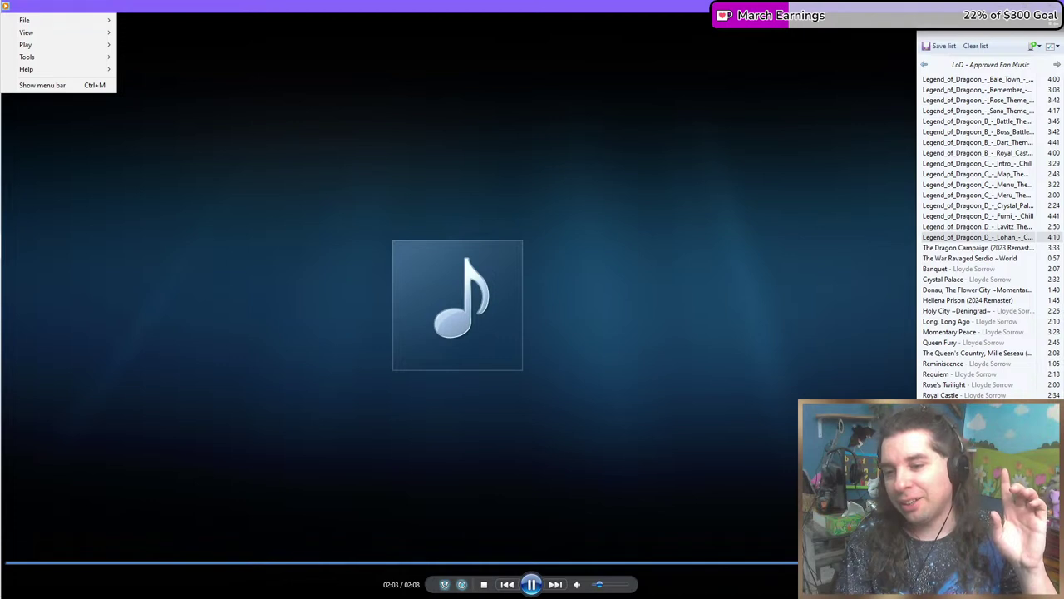
{"action": "left_click", "coordinate": [532, 590]}
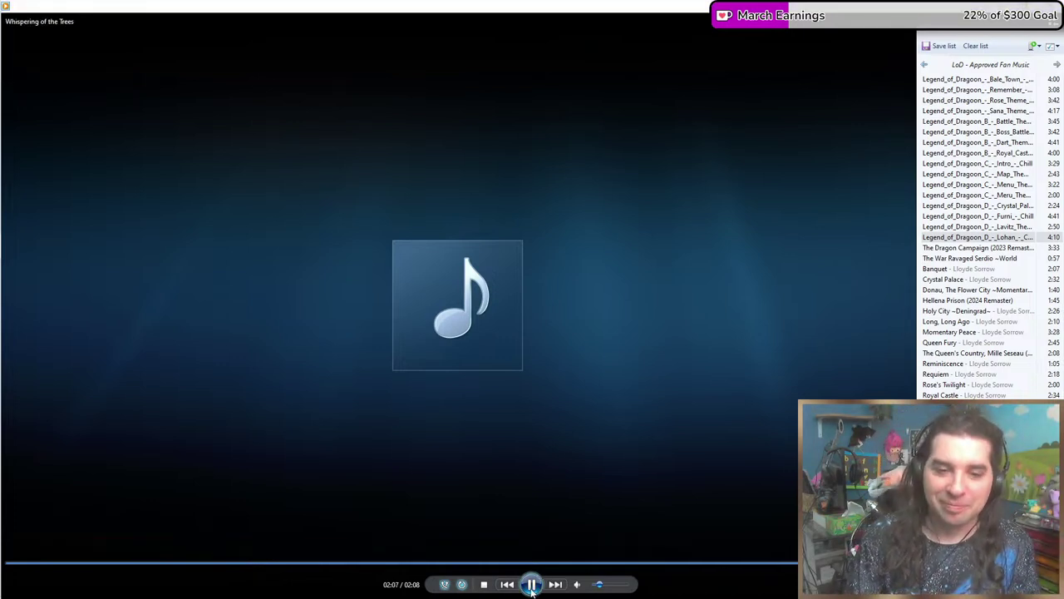